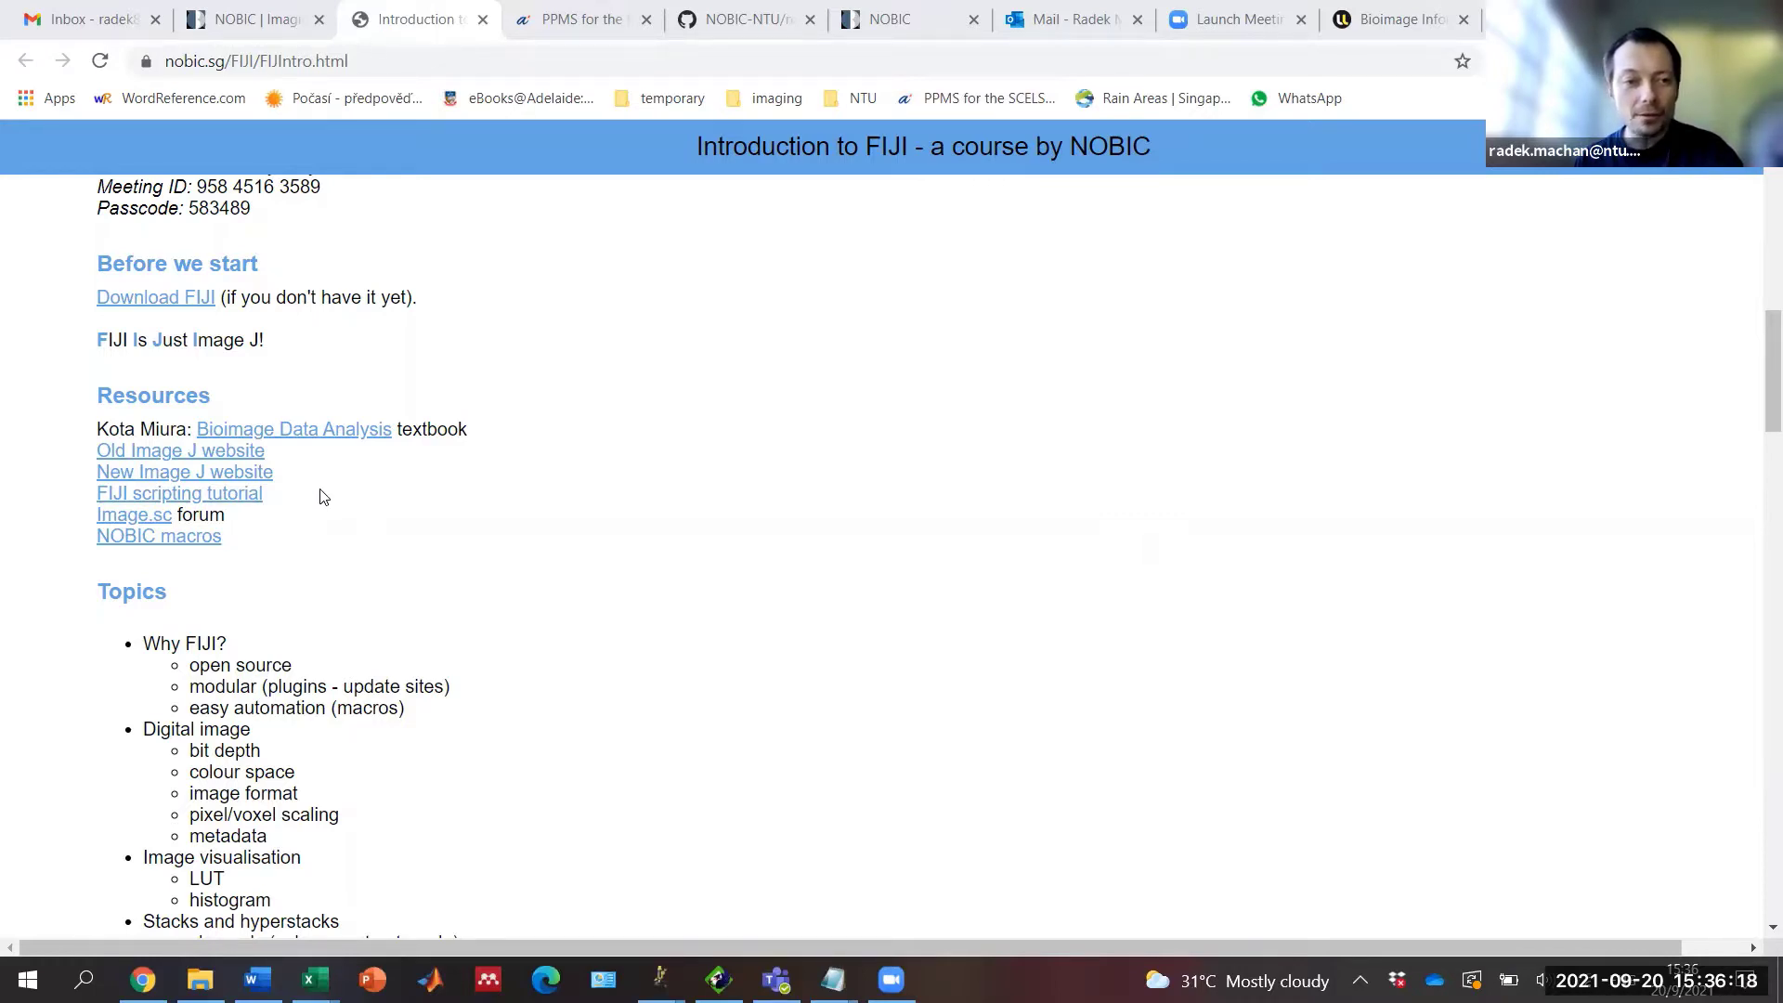
Step: Reload the FIJI course page, view the BioImage Informatics Index site, and return to the course's topics list
{"action": "left_click", "coordinate": [100, 62]}
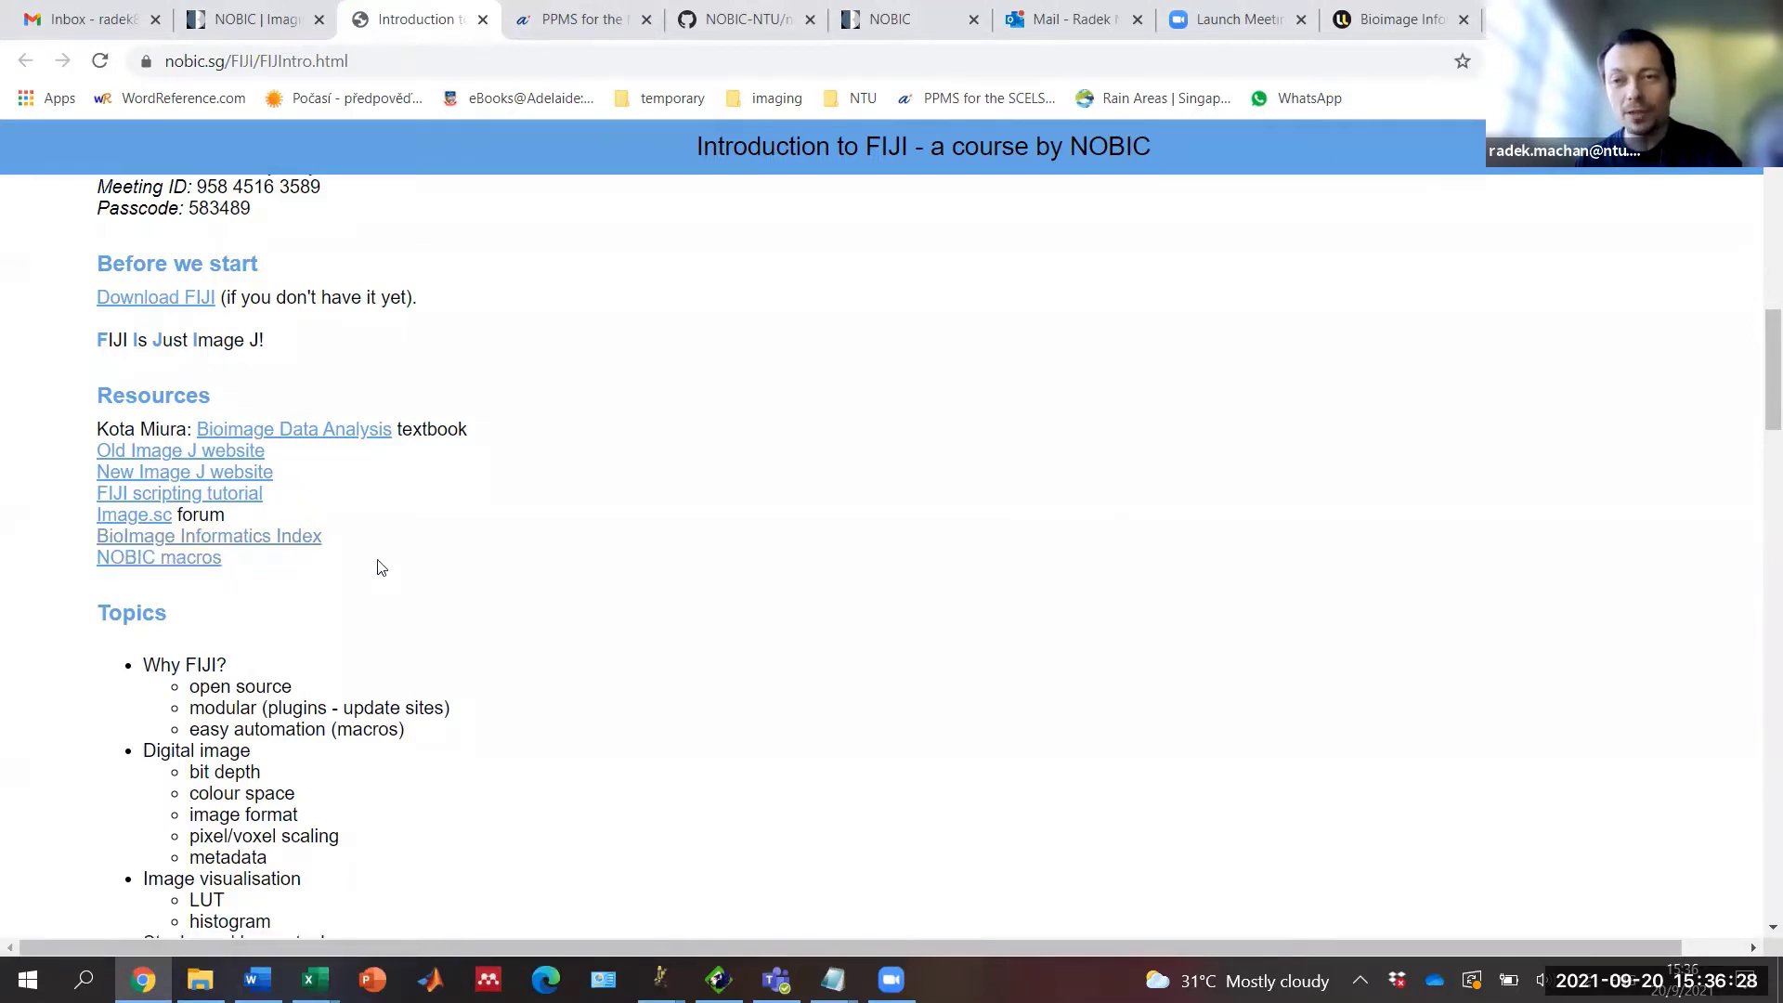
{"action": "left_click", "coordinate": [1392, 21]}
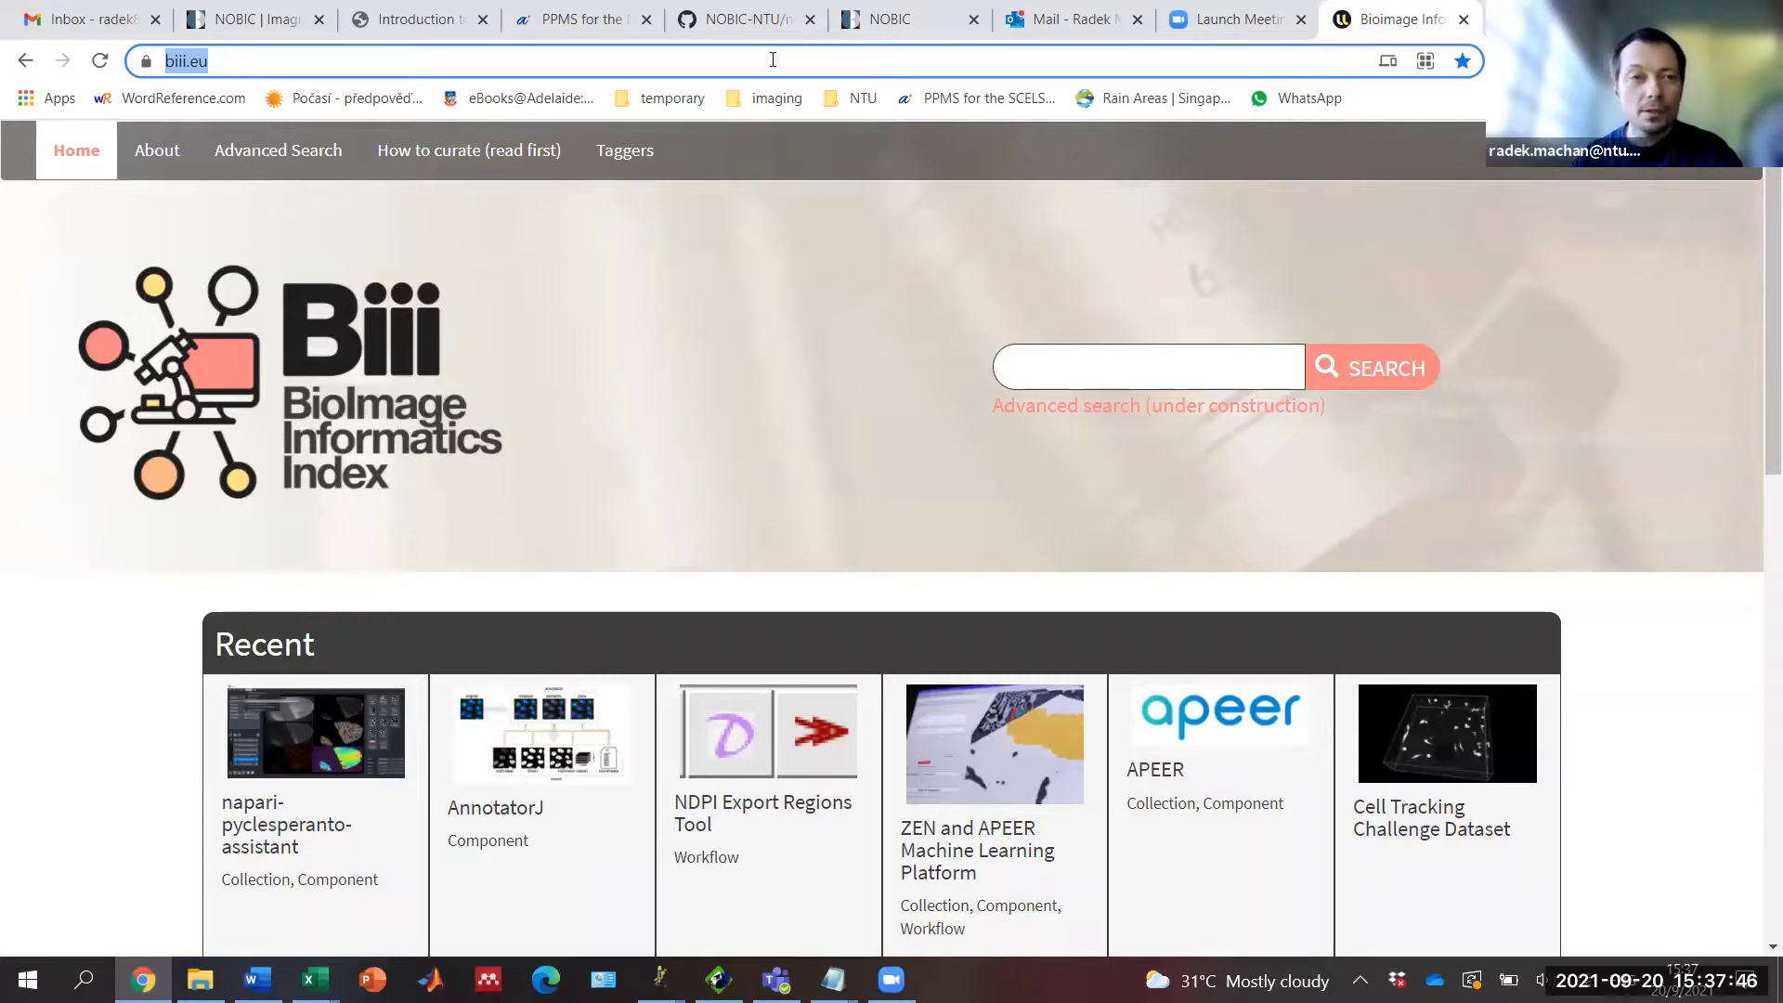
{"action": "left_click", "coordinate": [424, 37]}
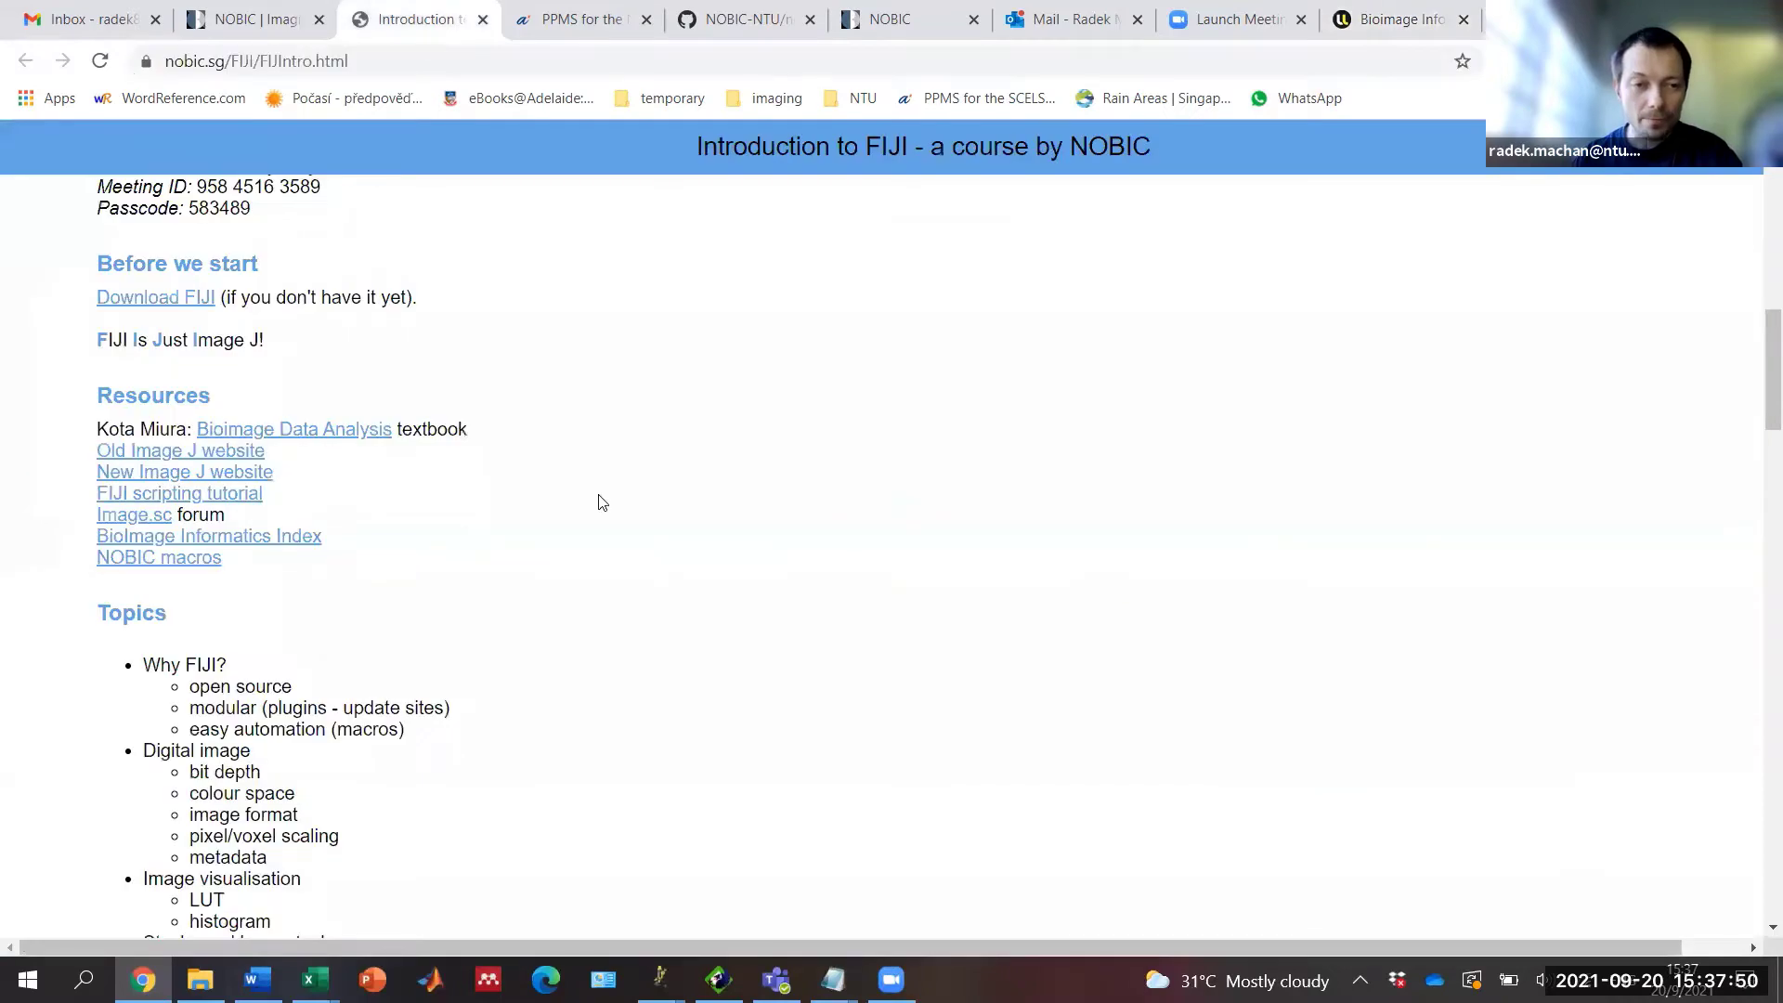
{"action": "scroll", "coordinate": [524, 498], "scroll_direction": "down", "scroll_amount": 2}
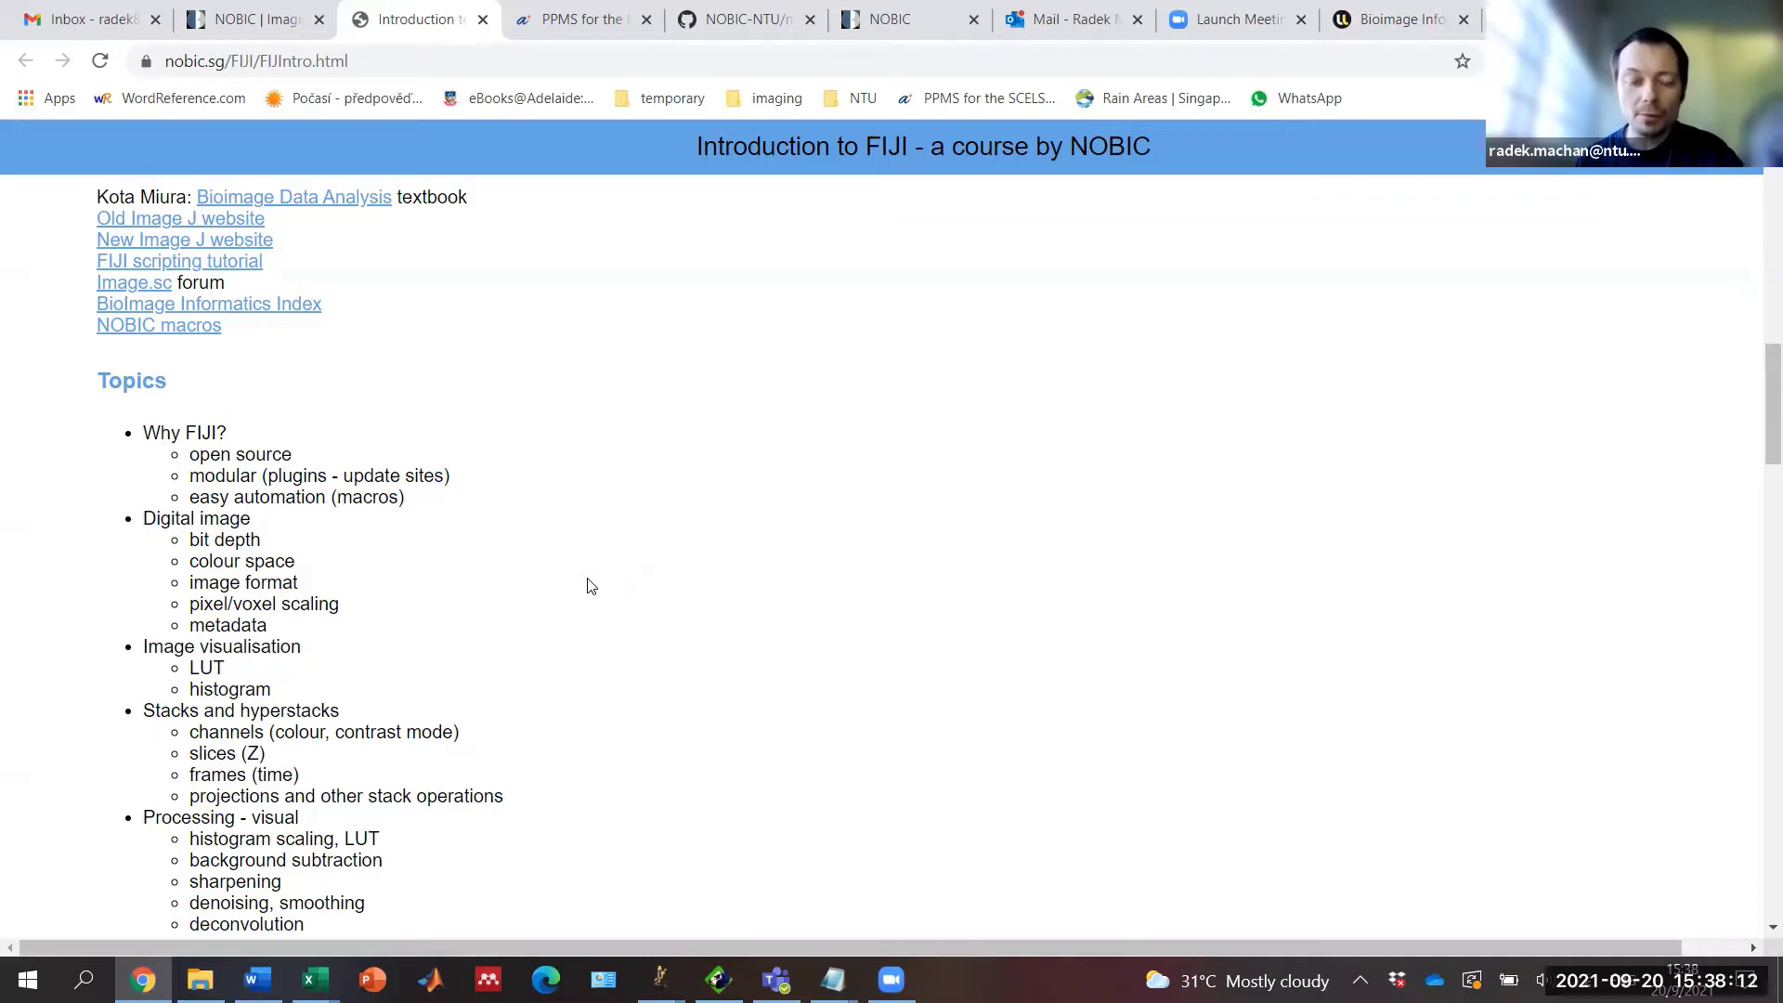
Step: Switch to Fiji, open the Confocal Series sample image, and browse its Z-stack to slice 16
{"action": "mouse_move", "coordinate": [660, 979]}
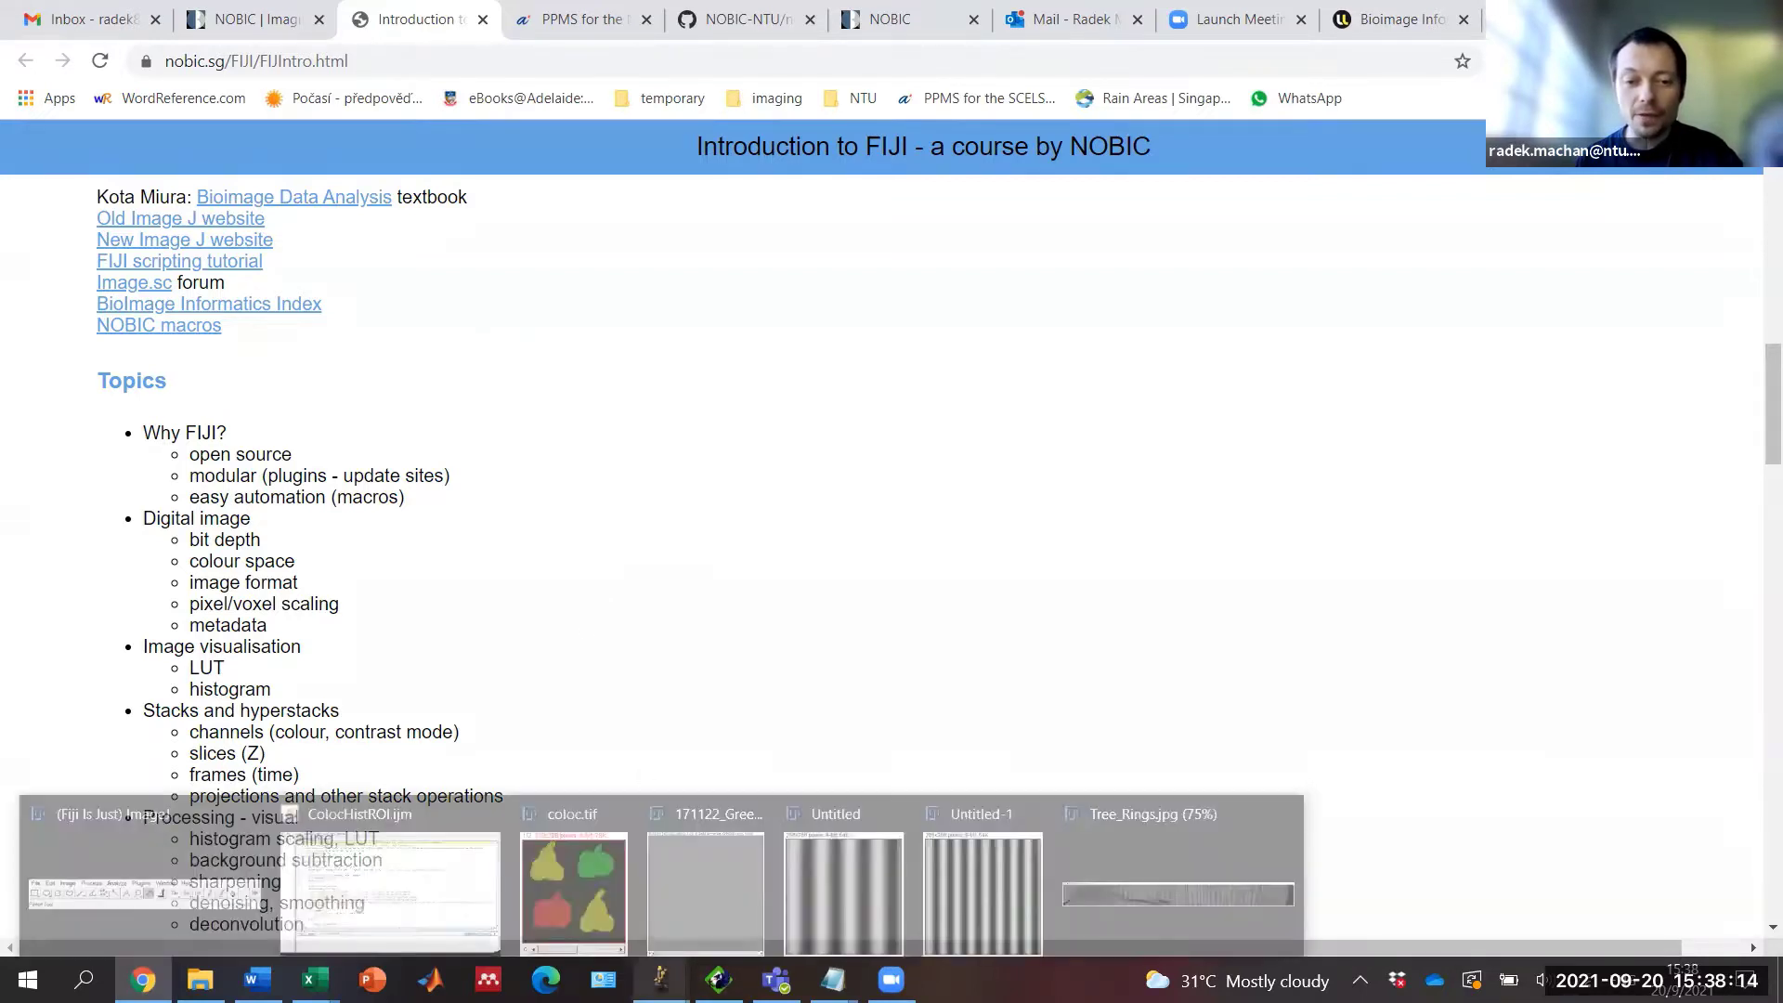
{"action": "left_click", "coordinate": [139, 817]}
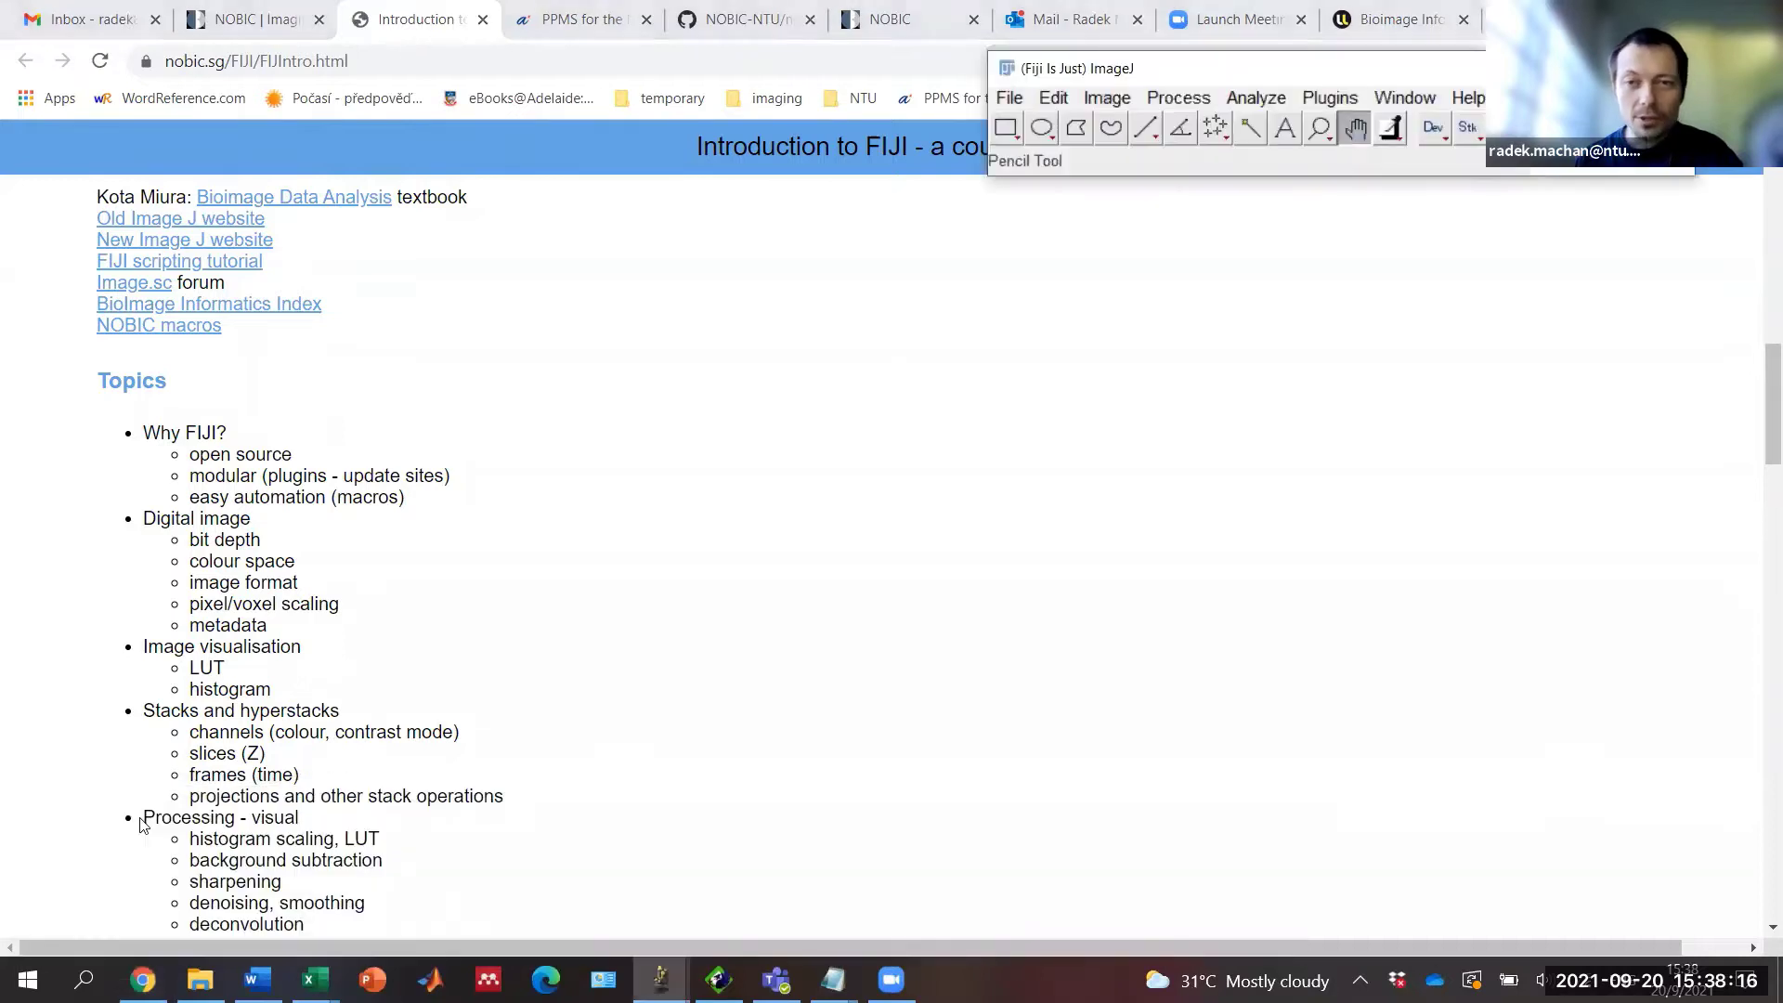
{"action": "left_click", "coordinate": [1009, 99]}
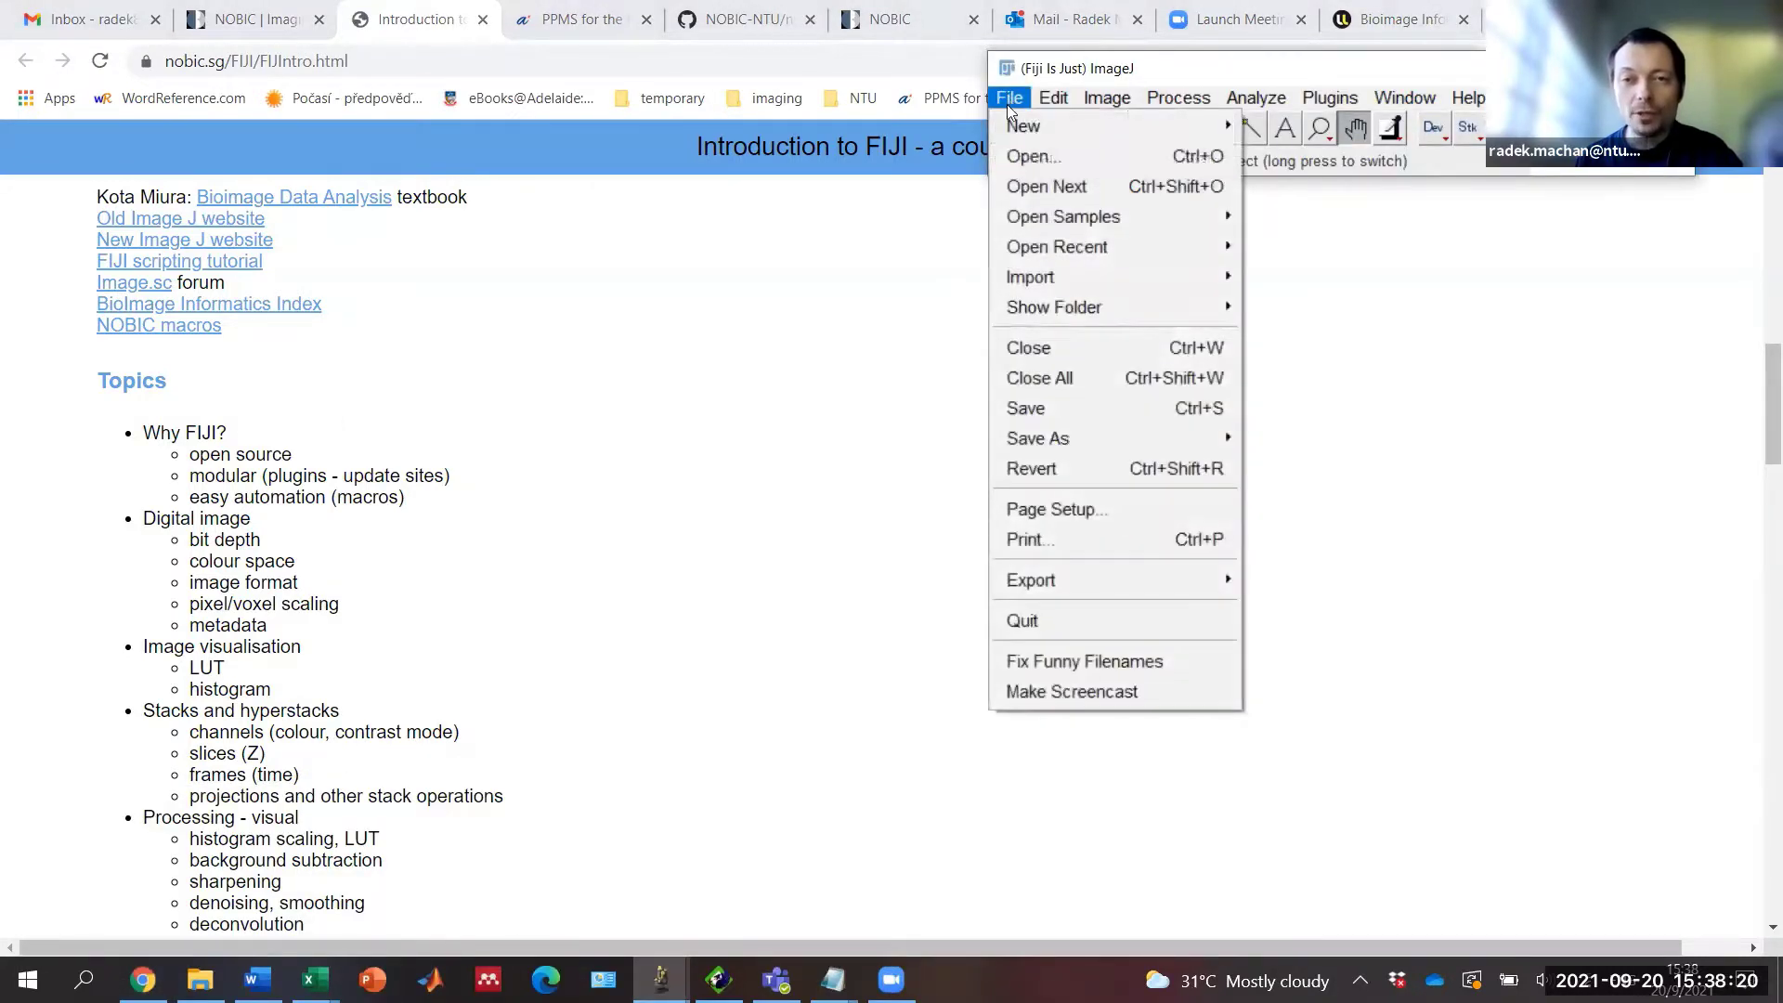
{"action": "mouse_move", "coordinate": [1037, 227]}
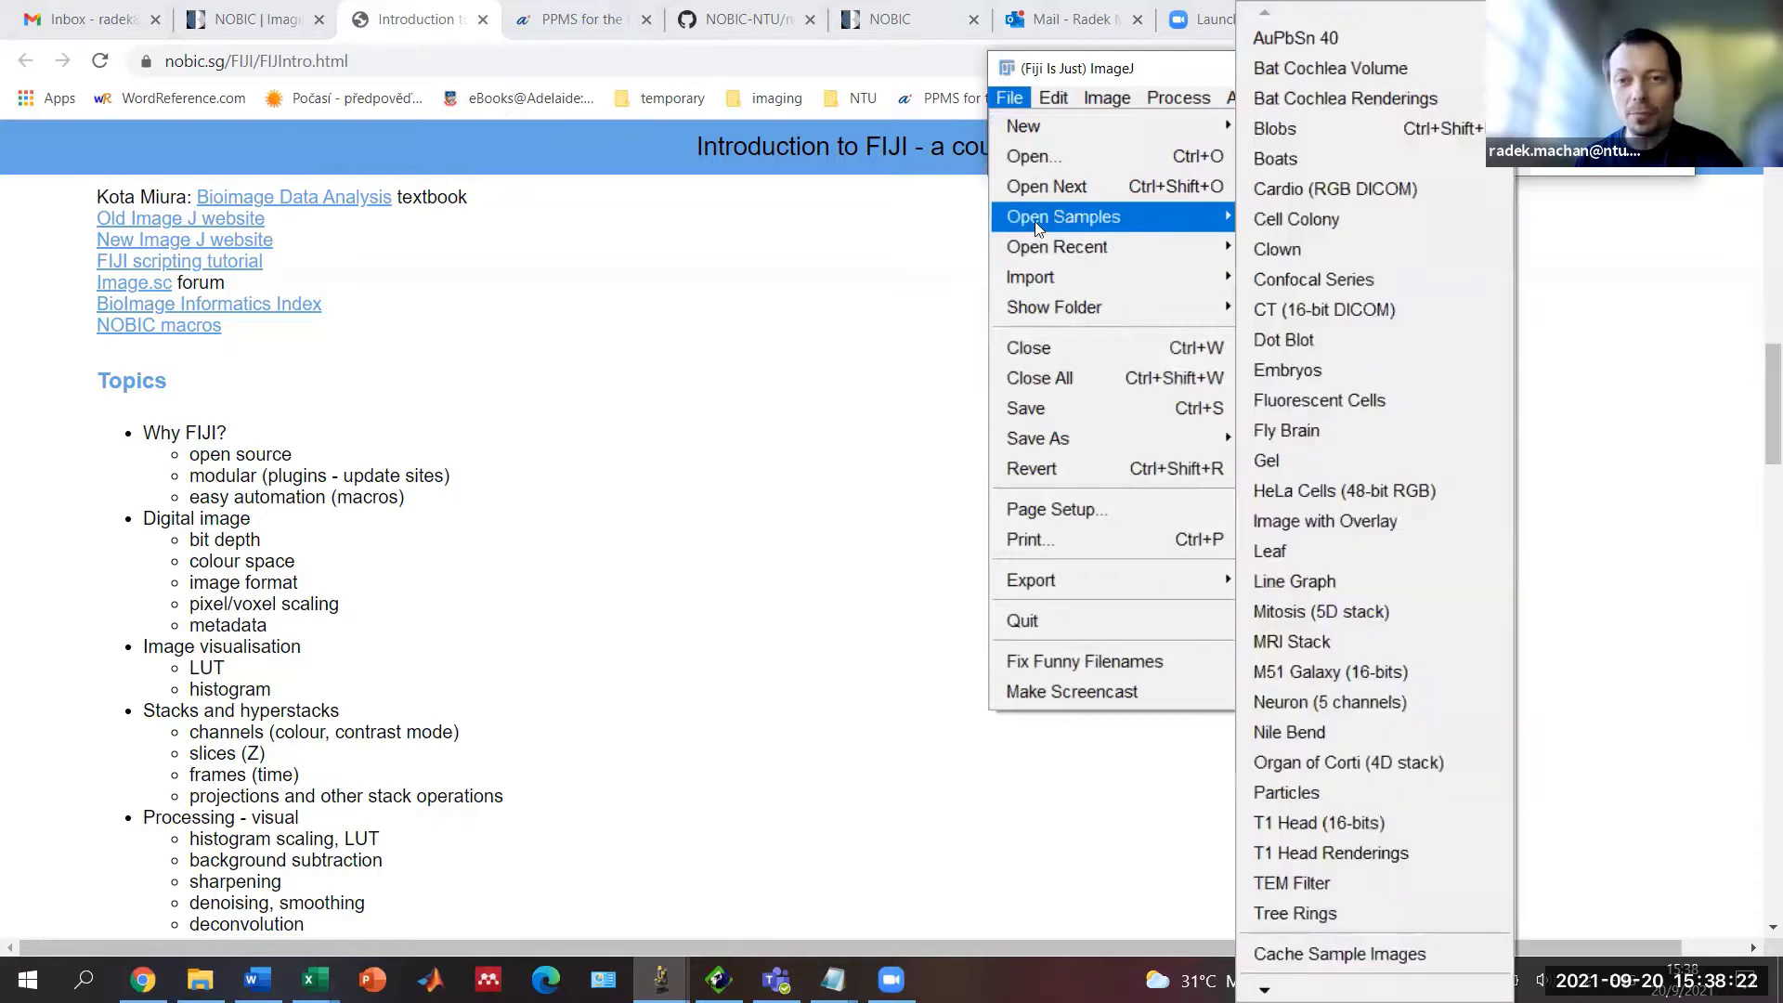
{"action": "left_click", "coordinate": [1303, 283]}
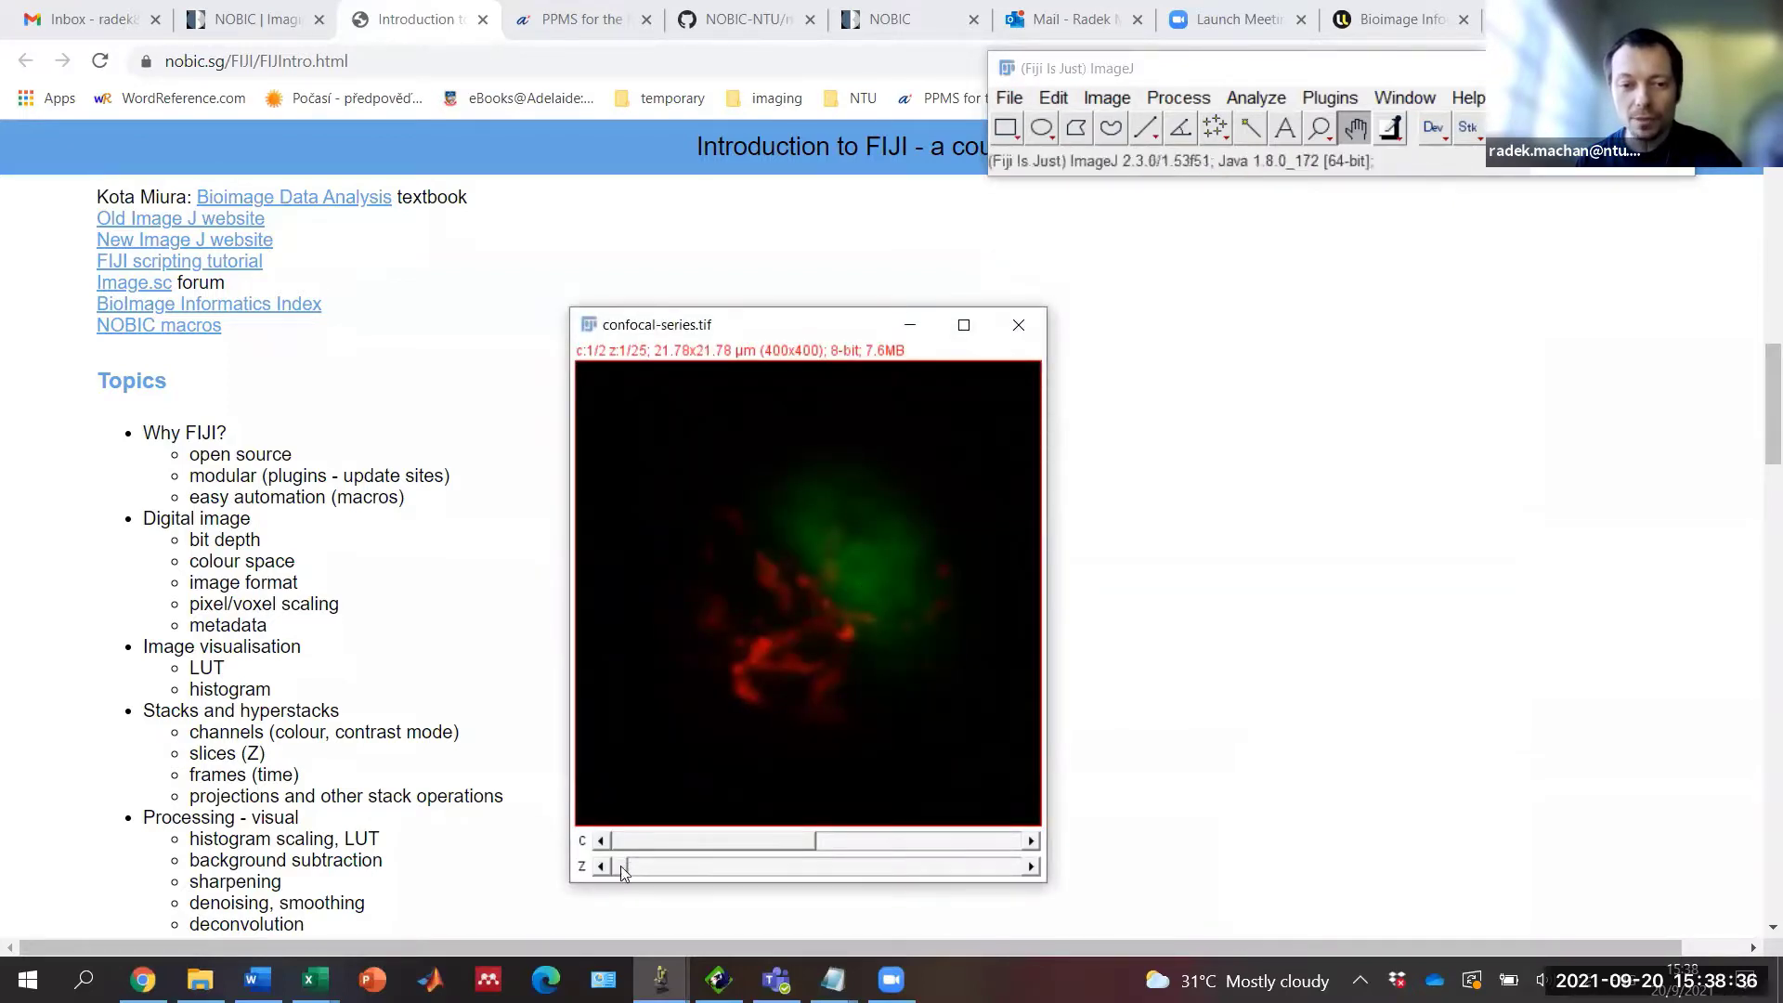
{"action": "left_click_drag", "start_coordinate": [622, 866], "coordinate": [862, 866]}
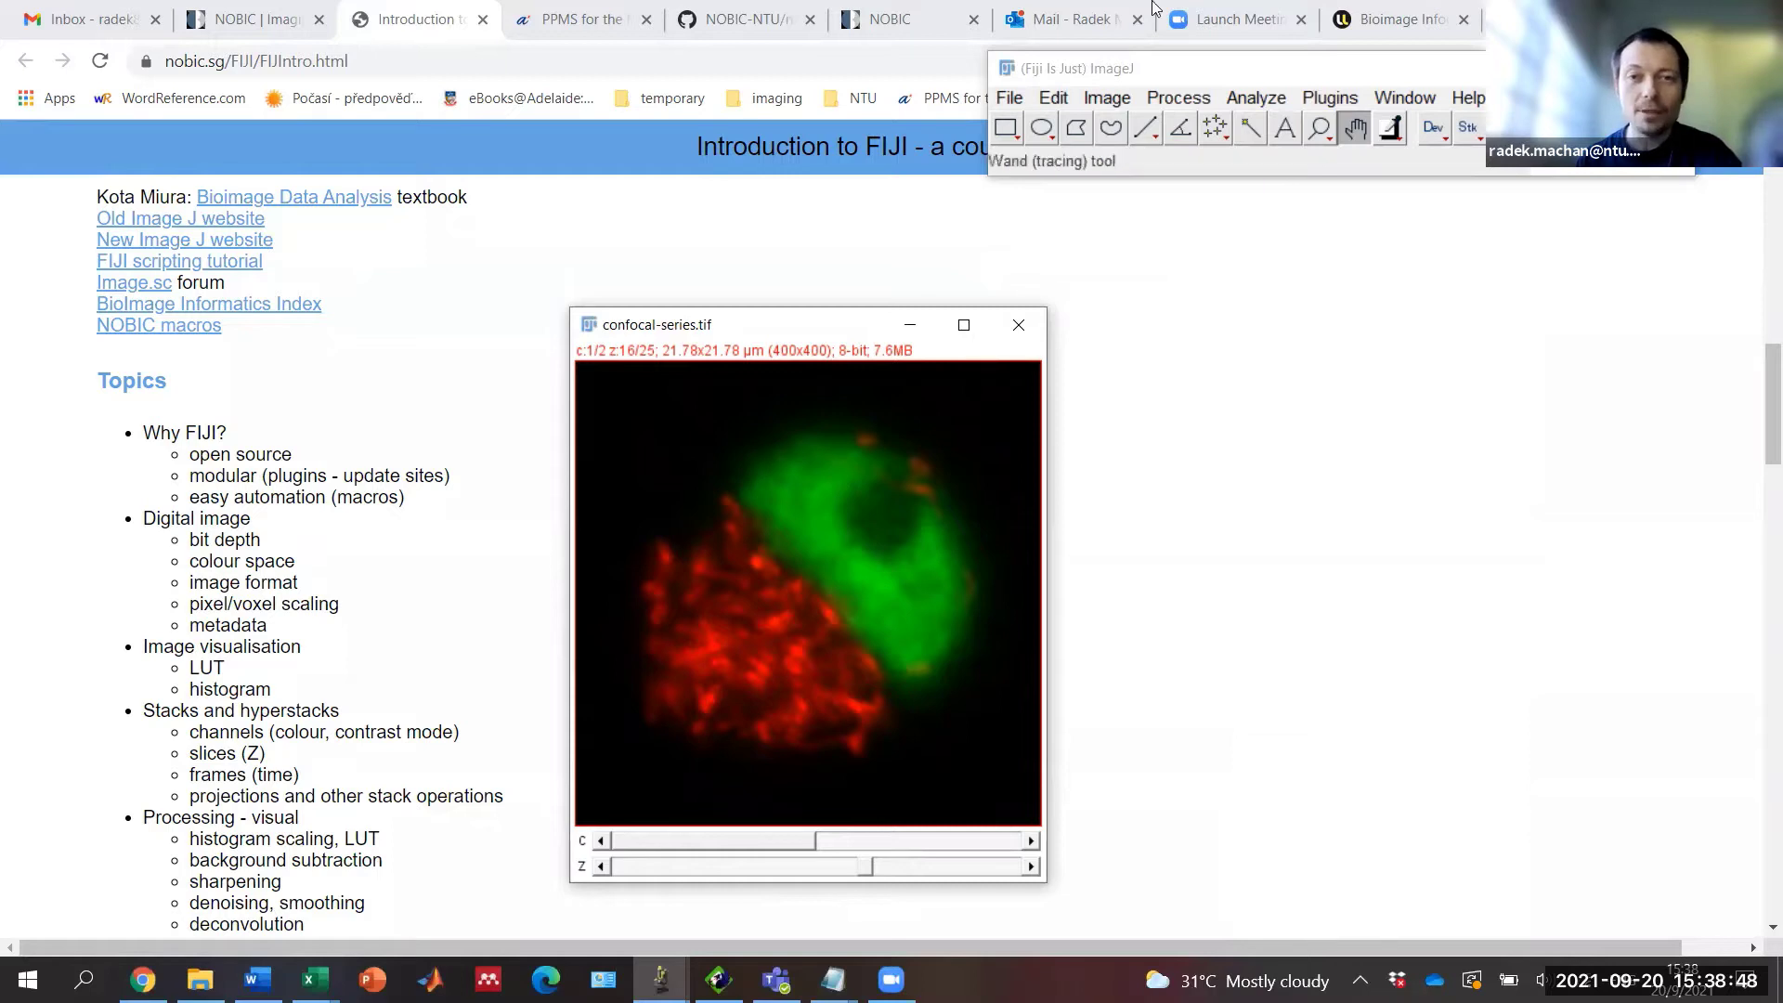
Step: Split the confocal series into separate channels, close the red C1 stack, and show slice 12 of the green C2 stack
{"action": "left_click", "coordinate": [1105, 99]}
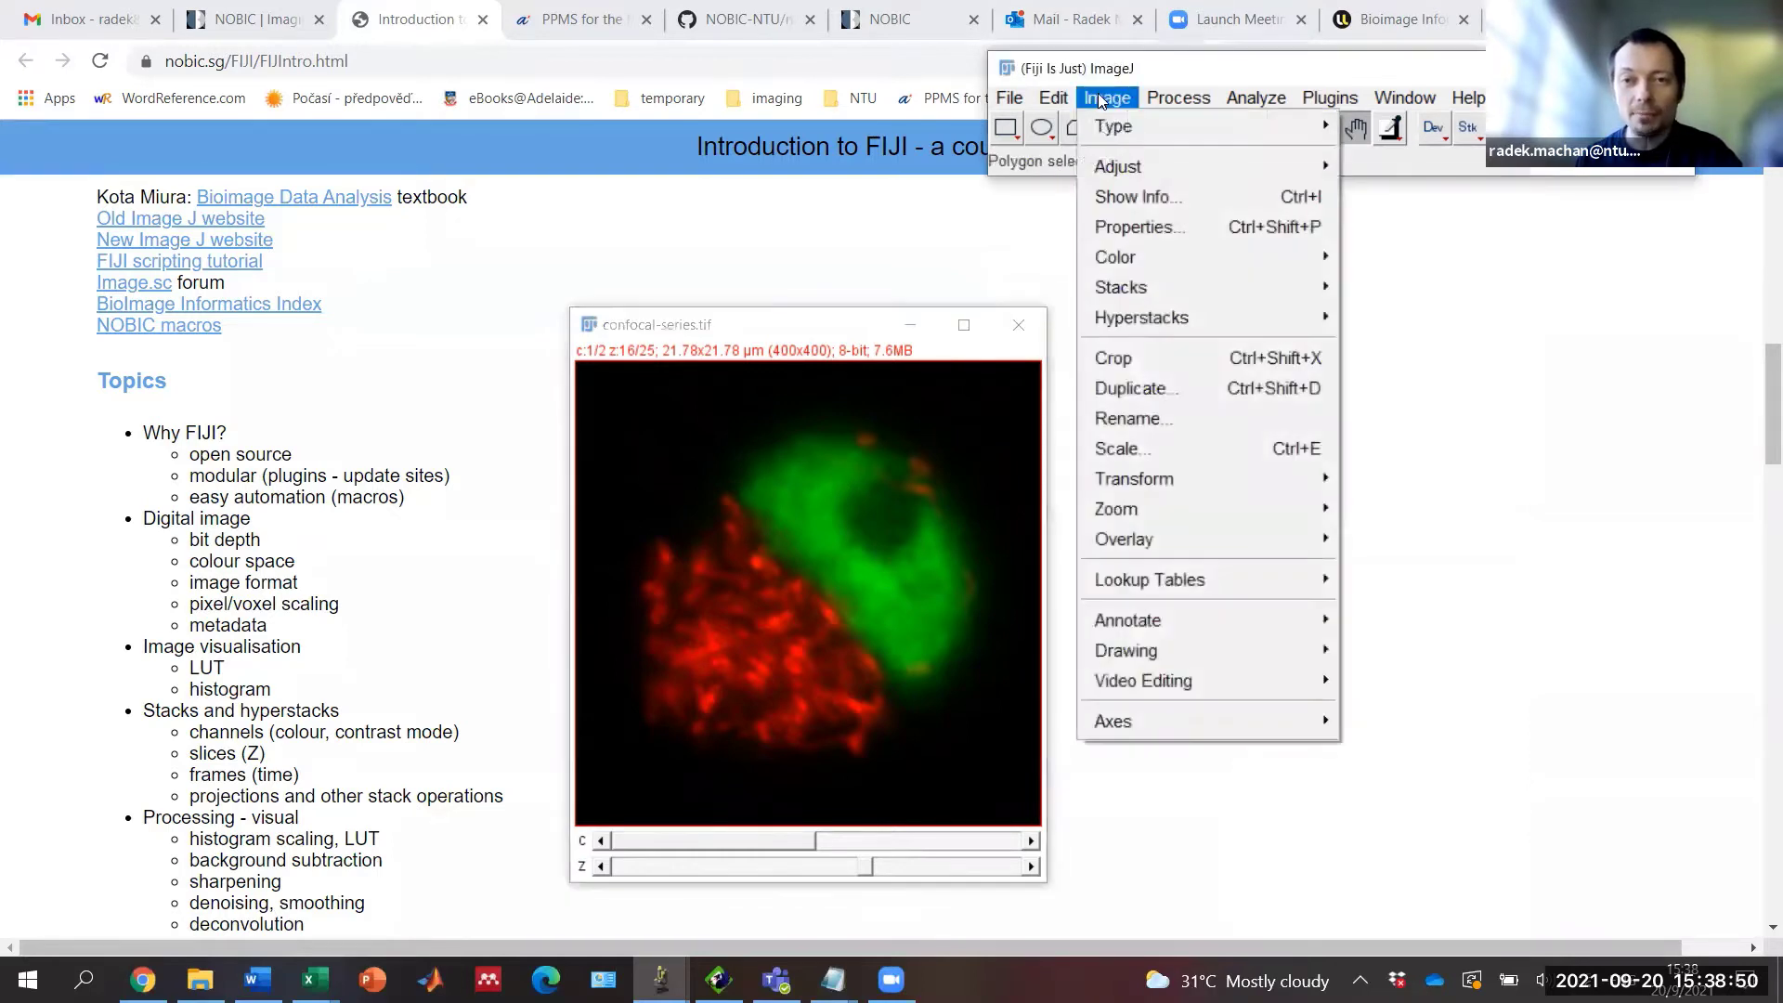
{"action": "mouse_move", "coordinate": [1127, 265]}
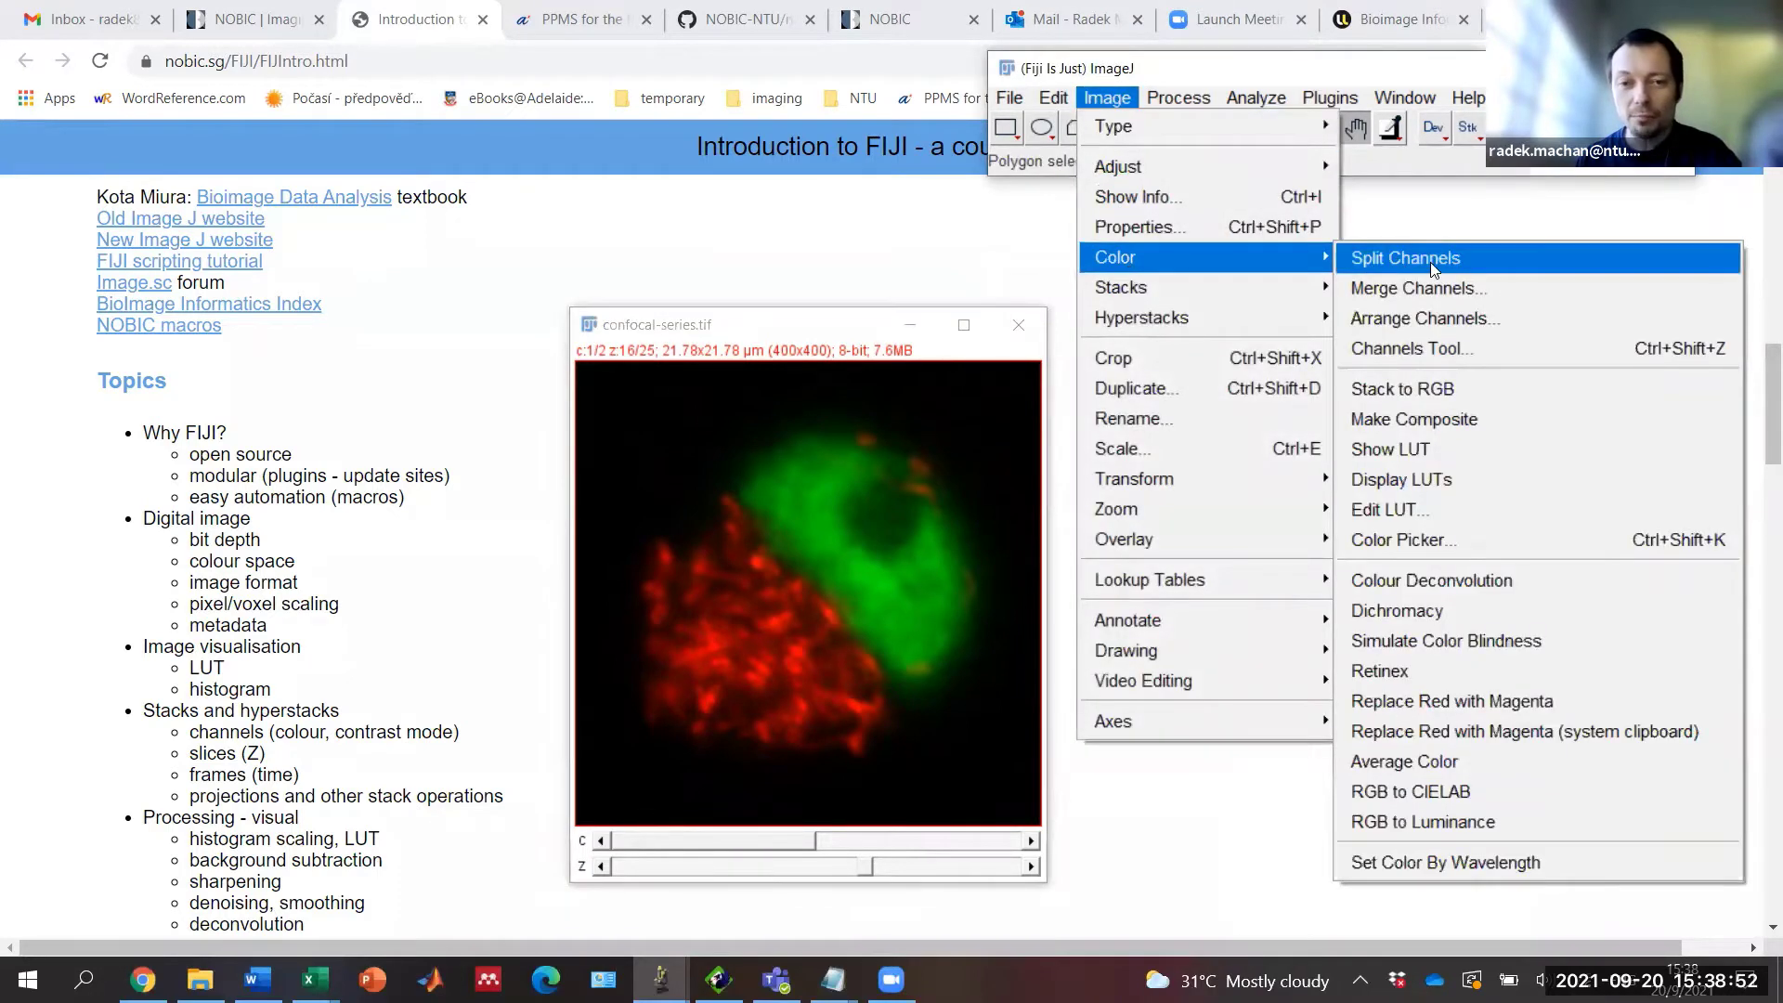
{"action": "left_click", "coordinate": [1429, 262]}
{"action": "left_click_drag", "start_coordinate": [775, 346], "coordinate": [846, 408]}
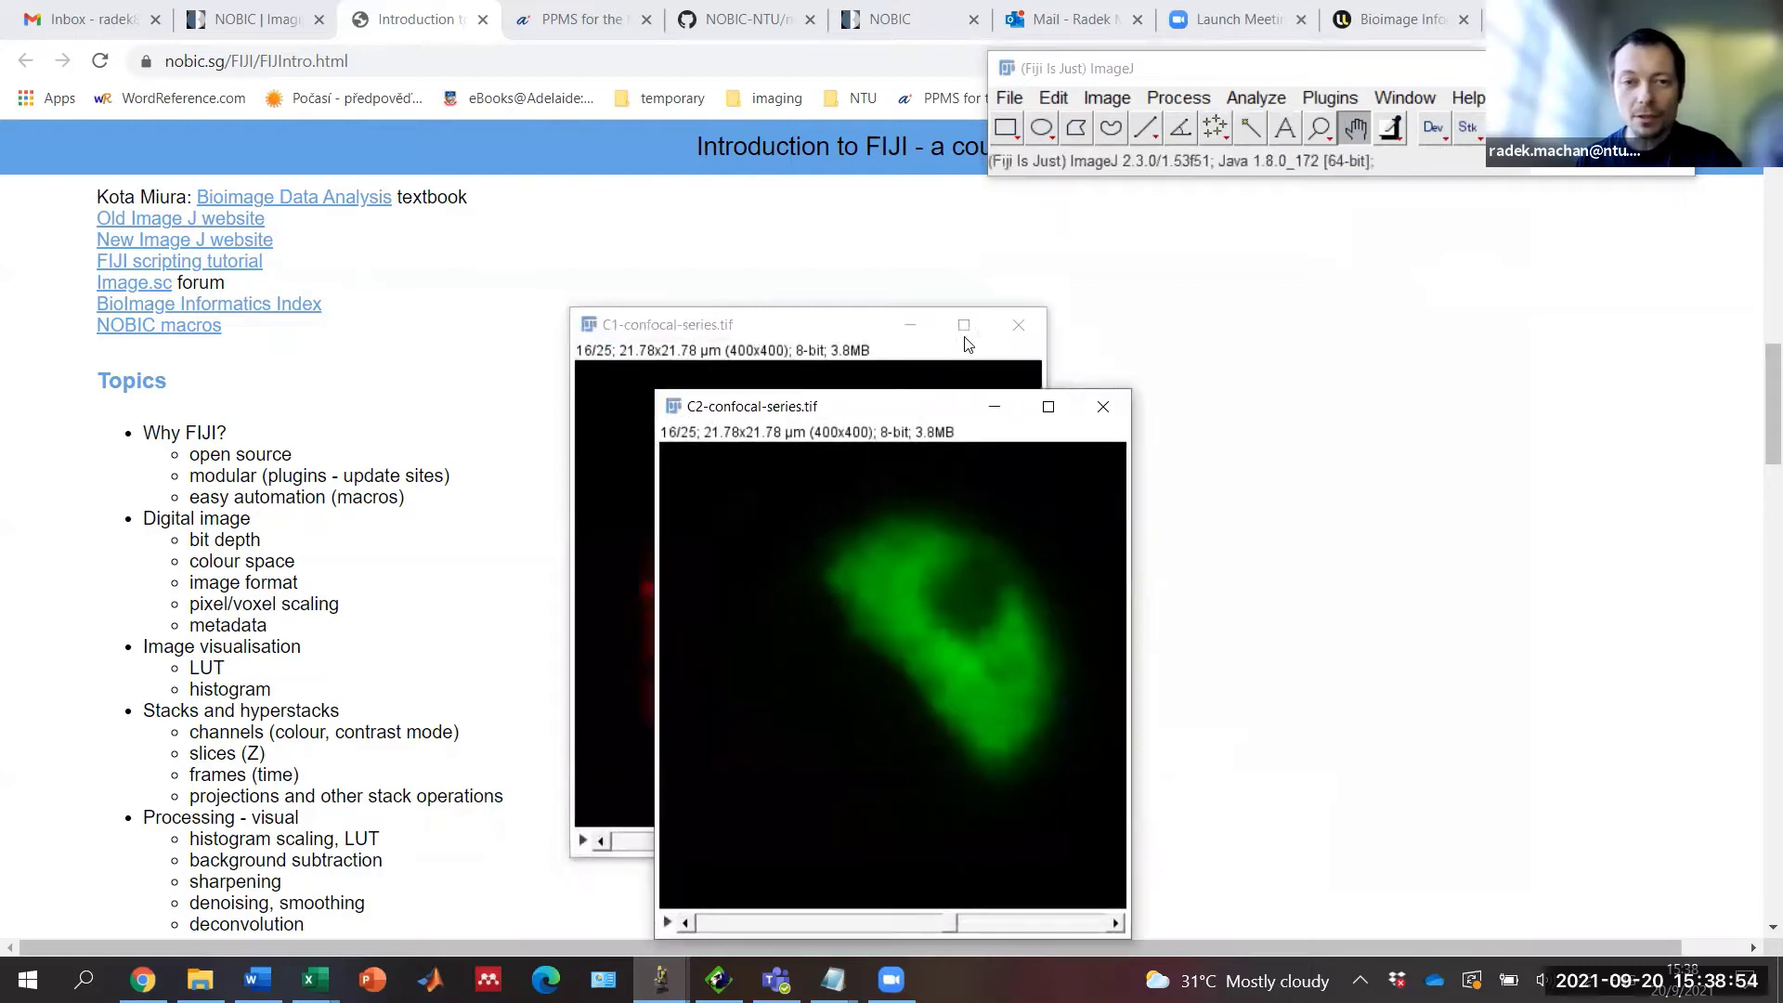
{"action": "left_click", "coordinate": [1022, 329]}
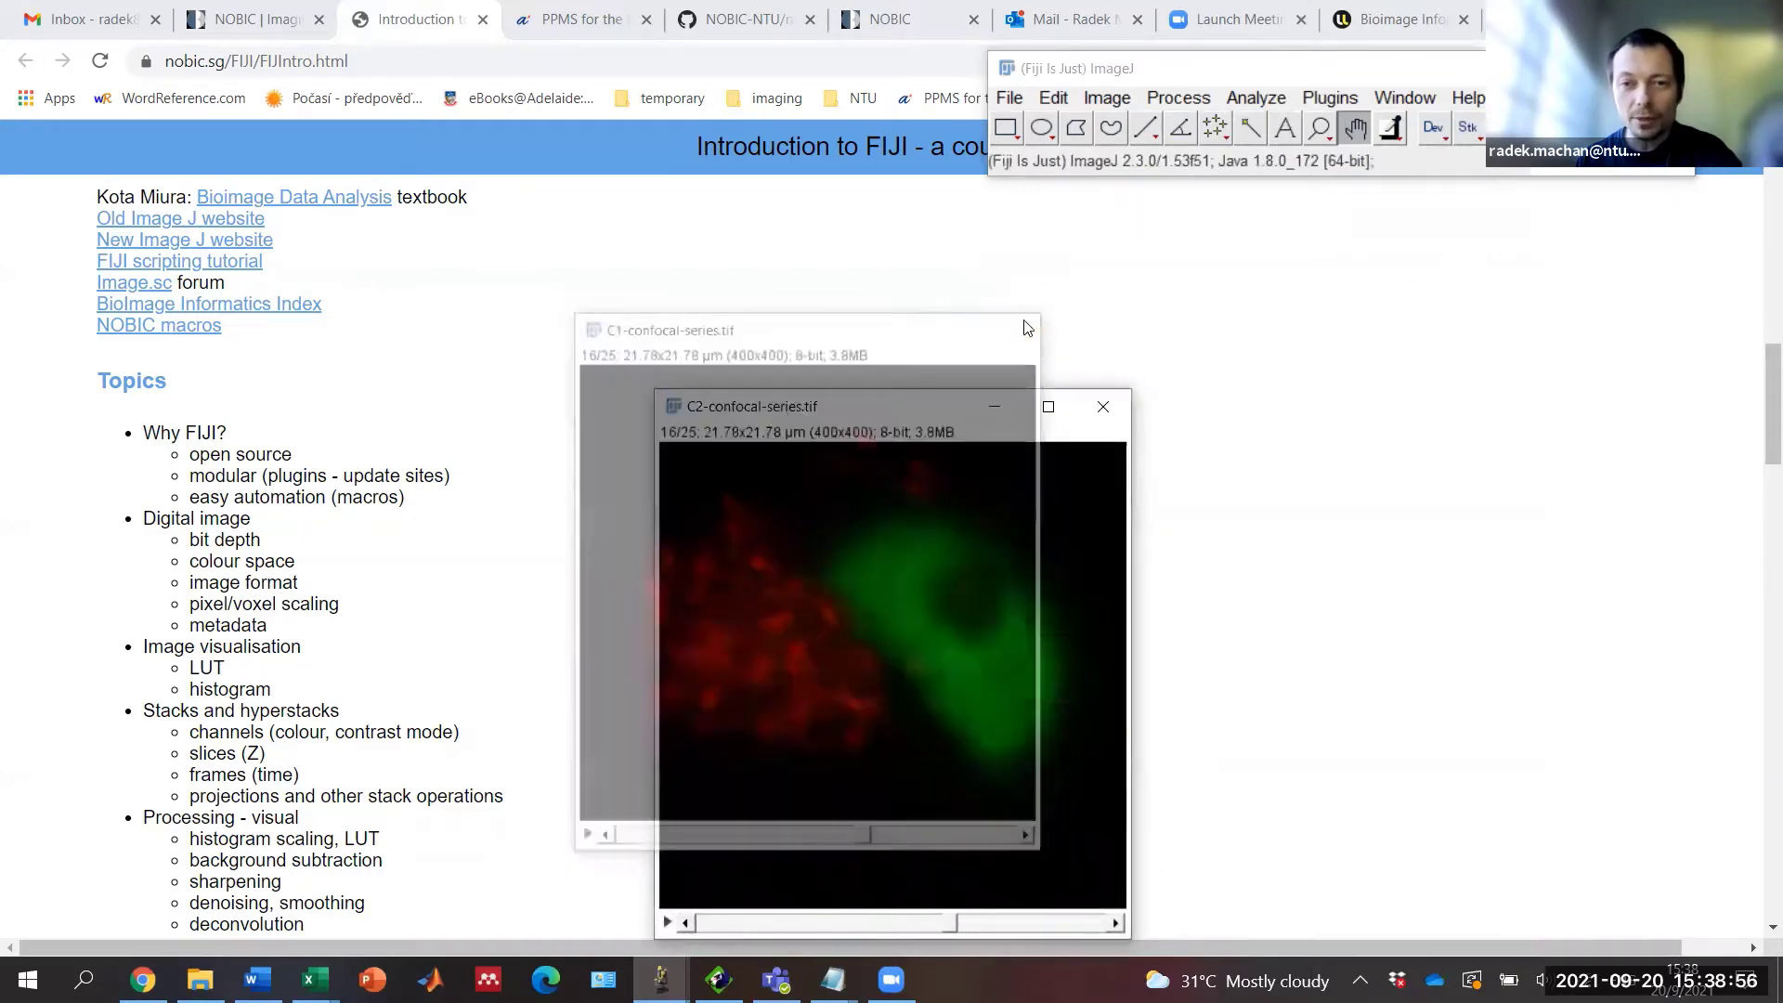
{"action": "left_click_drag", "start_coordinate": [861, 406], "coordinate": [851, 301]}
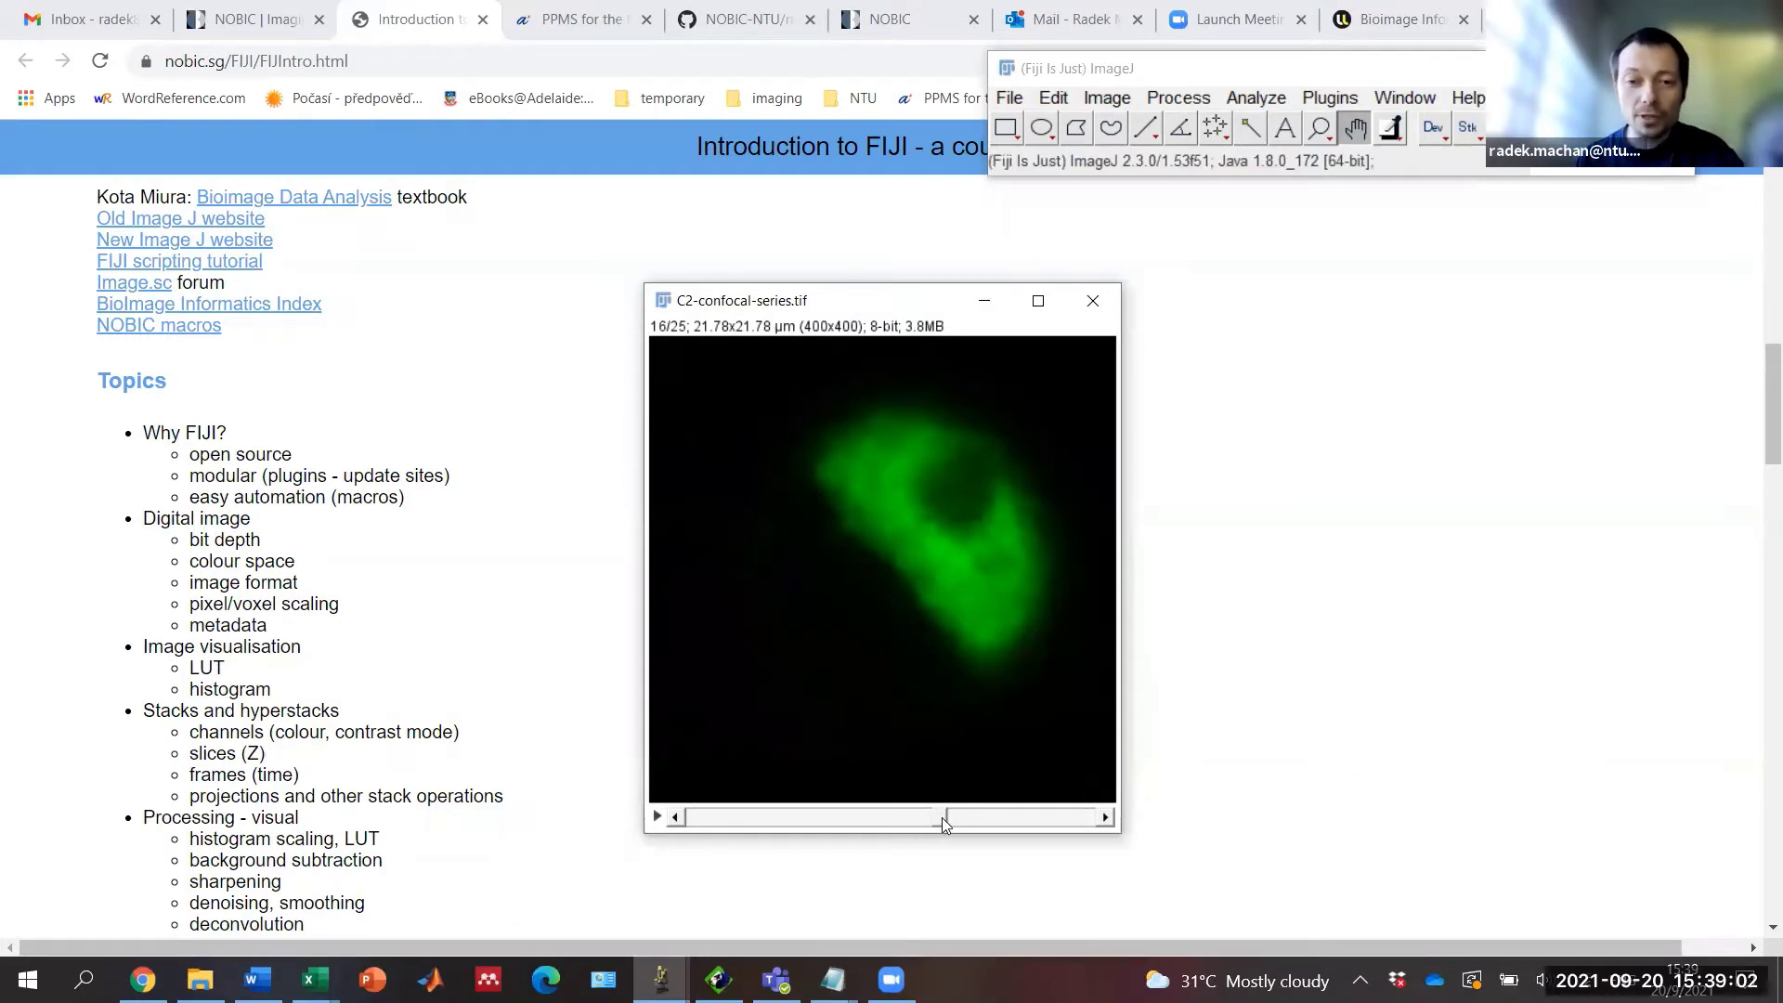
{"action": "left_click_drag", "start_coordinate": [942, 815], "coordinate": [879, 816]}
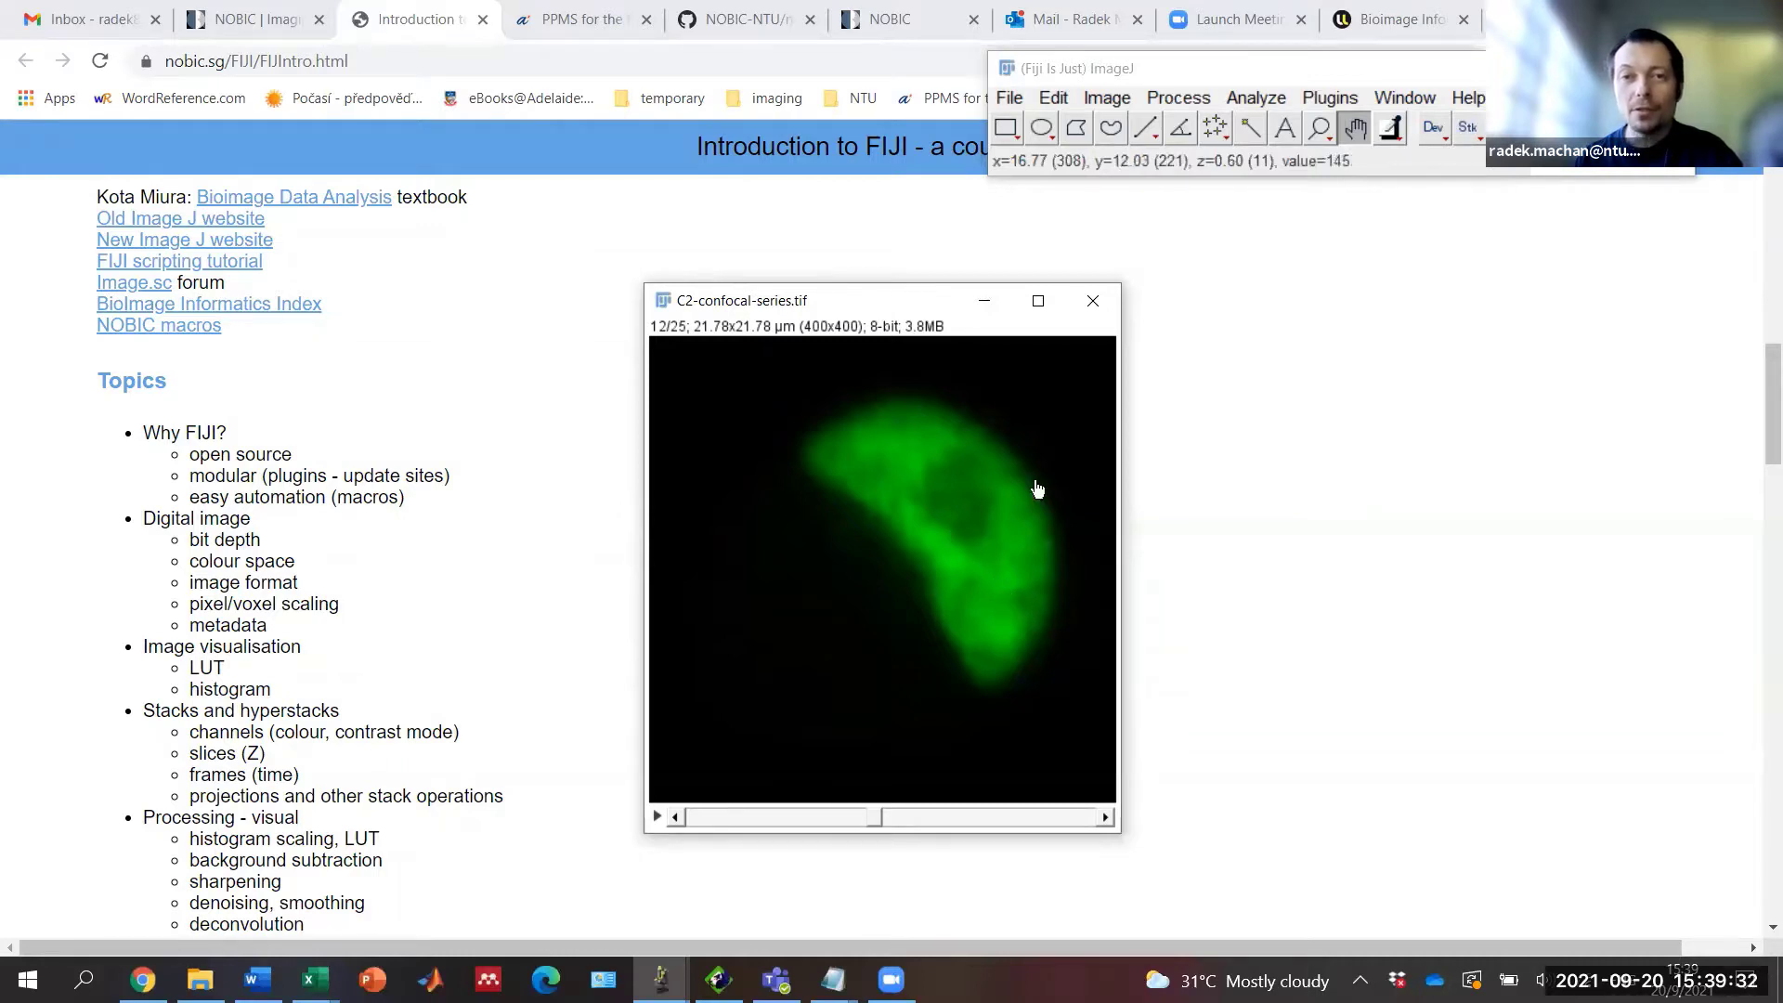
Step: Run 3D Objects Counter on the C2 stack with threshold 67, slice 8, minimum size 100, and all maps and results tables enabled
{"action": "left_click", "coordinate": [1265, 97]}
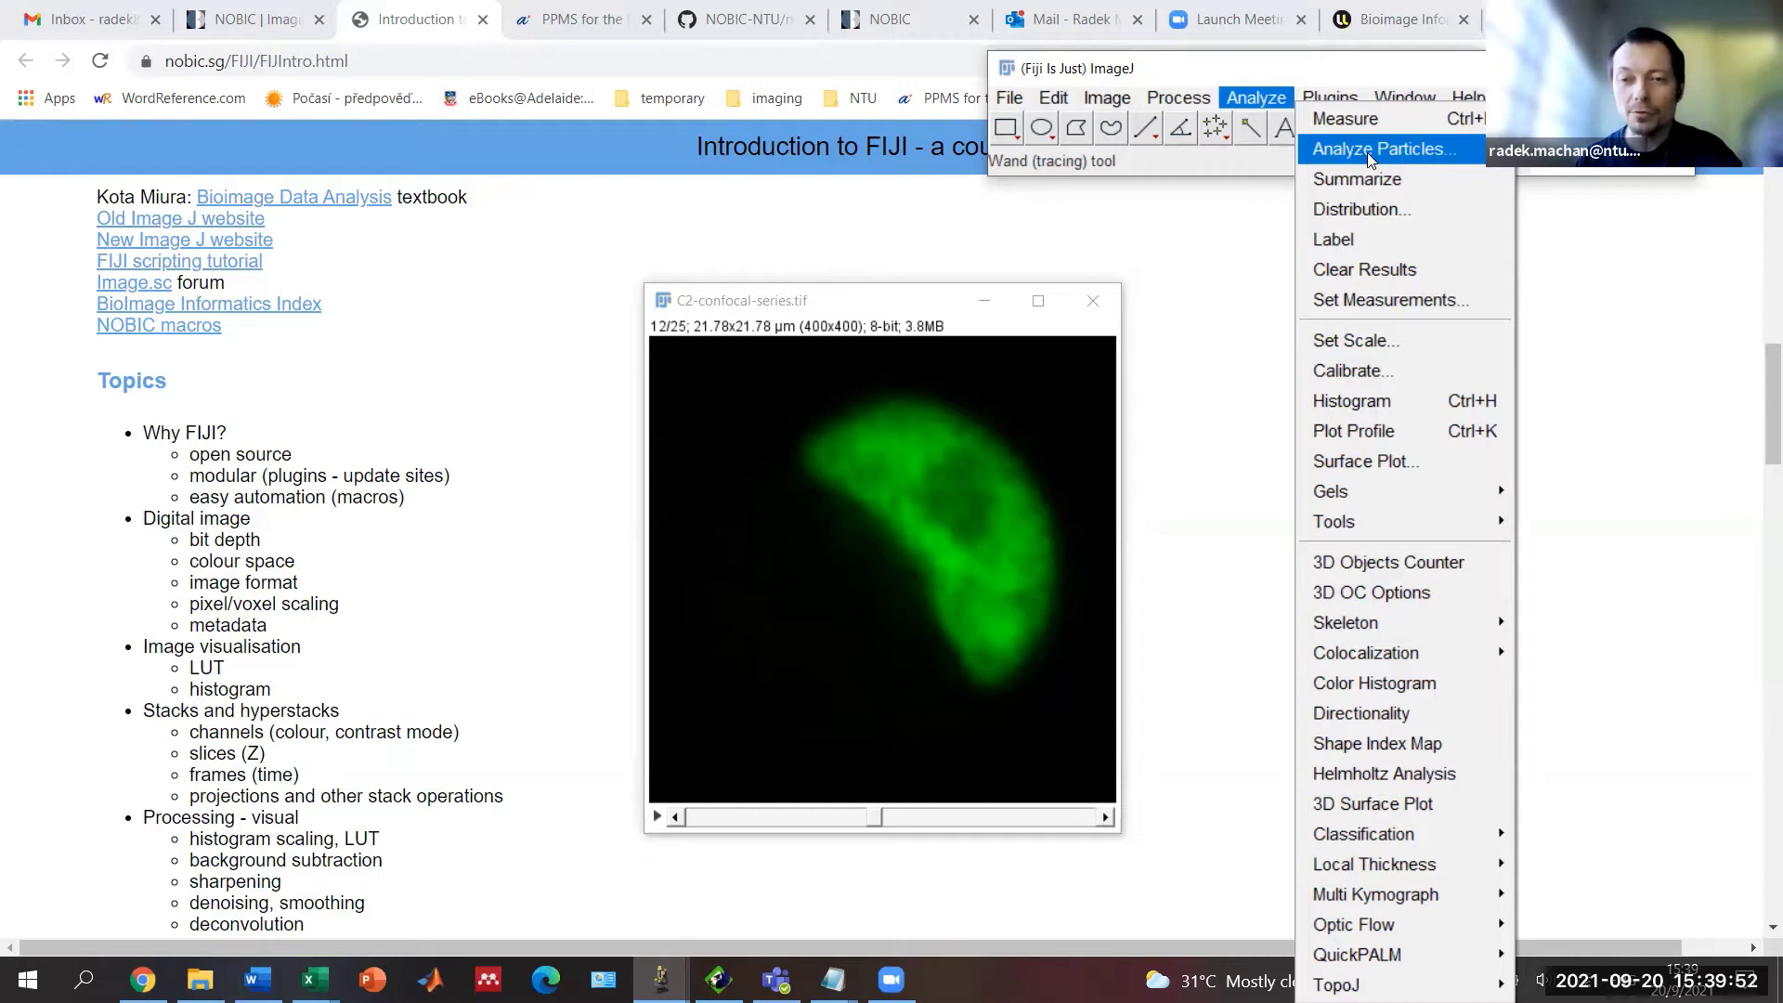
{"action": "left_click", "coordinate": [1397, 563]}
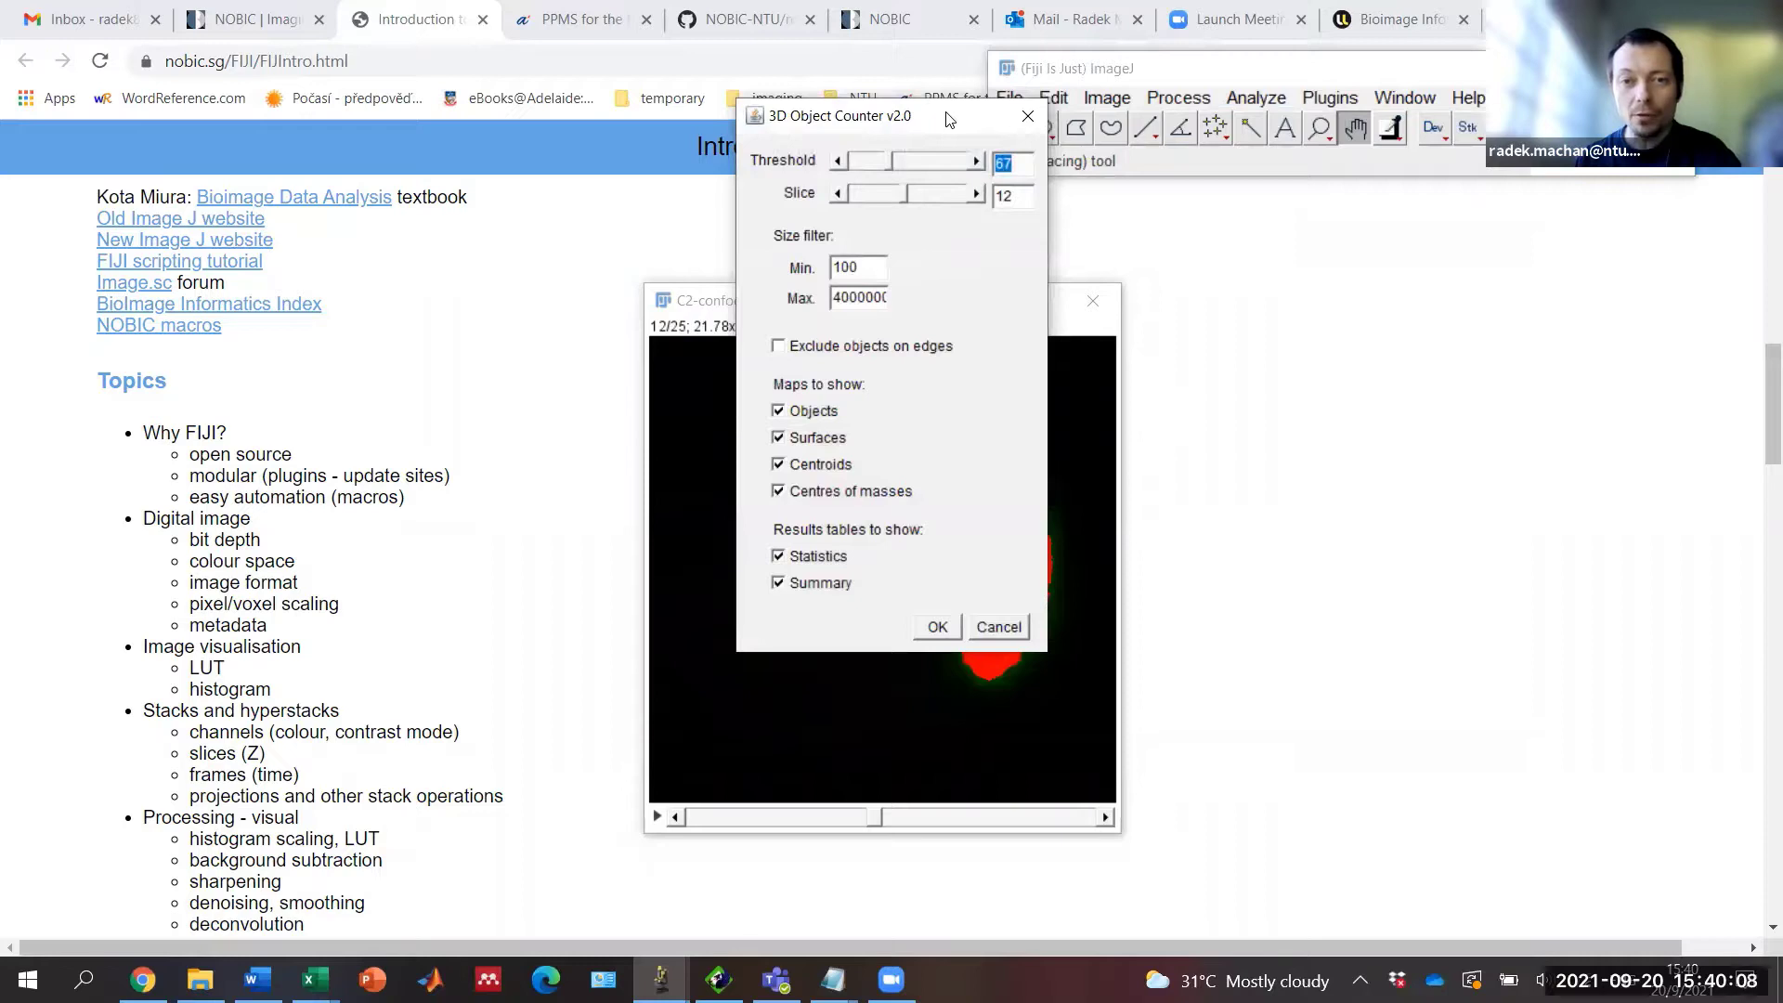
{"action": "left_click_drag", "start_coordinate": [947, 119], "coordinate": [1291, 161]}
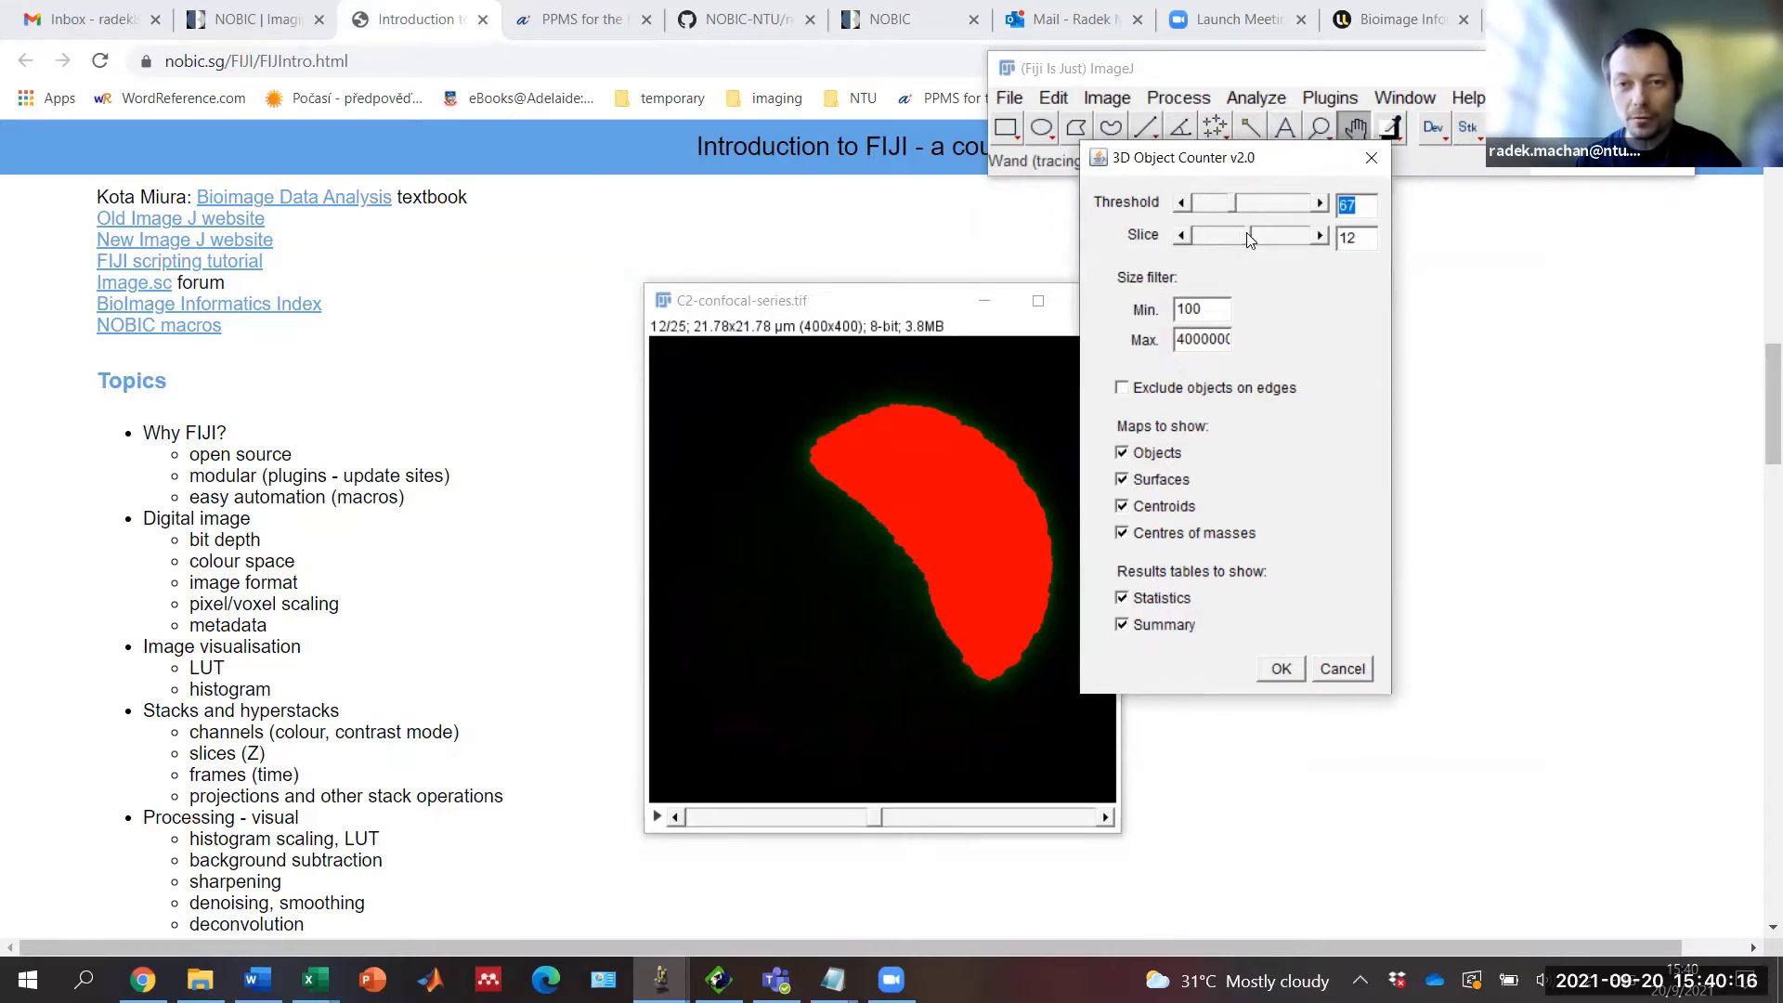
{"action": "mouse_move", "coordinate": [1251, 239]}
{"action": "left_mouse_down"}
{"action": "mouse_move", "coordinate": [1199, 247]}
{"action": "mouse_move", "coordinate": [1296, 237]}
{"action": "mouse_move", "coordinate": [1213, 243]}
{"action": "mouse_move", "coordinate": [1294, 232]}
{"action": "mouse_move", "coordinate": [1229, 249]}
{"action": "left_mouse_up"}
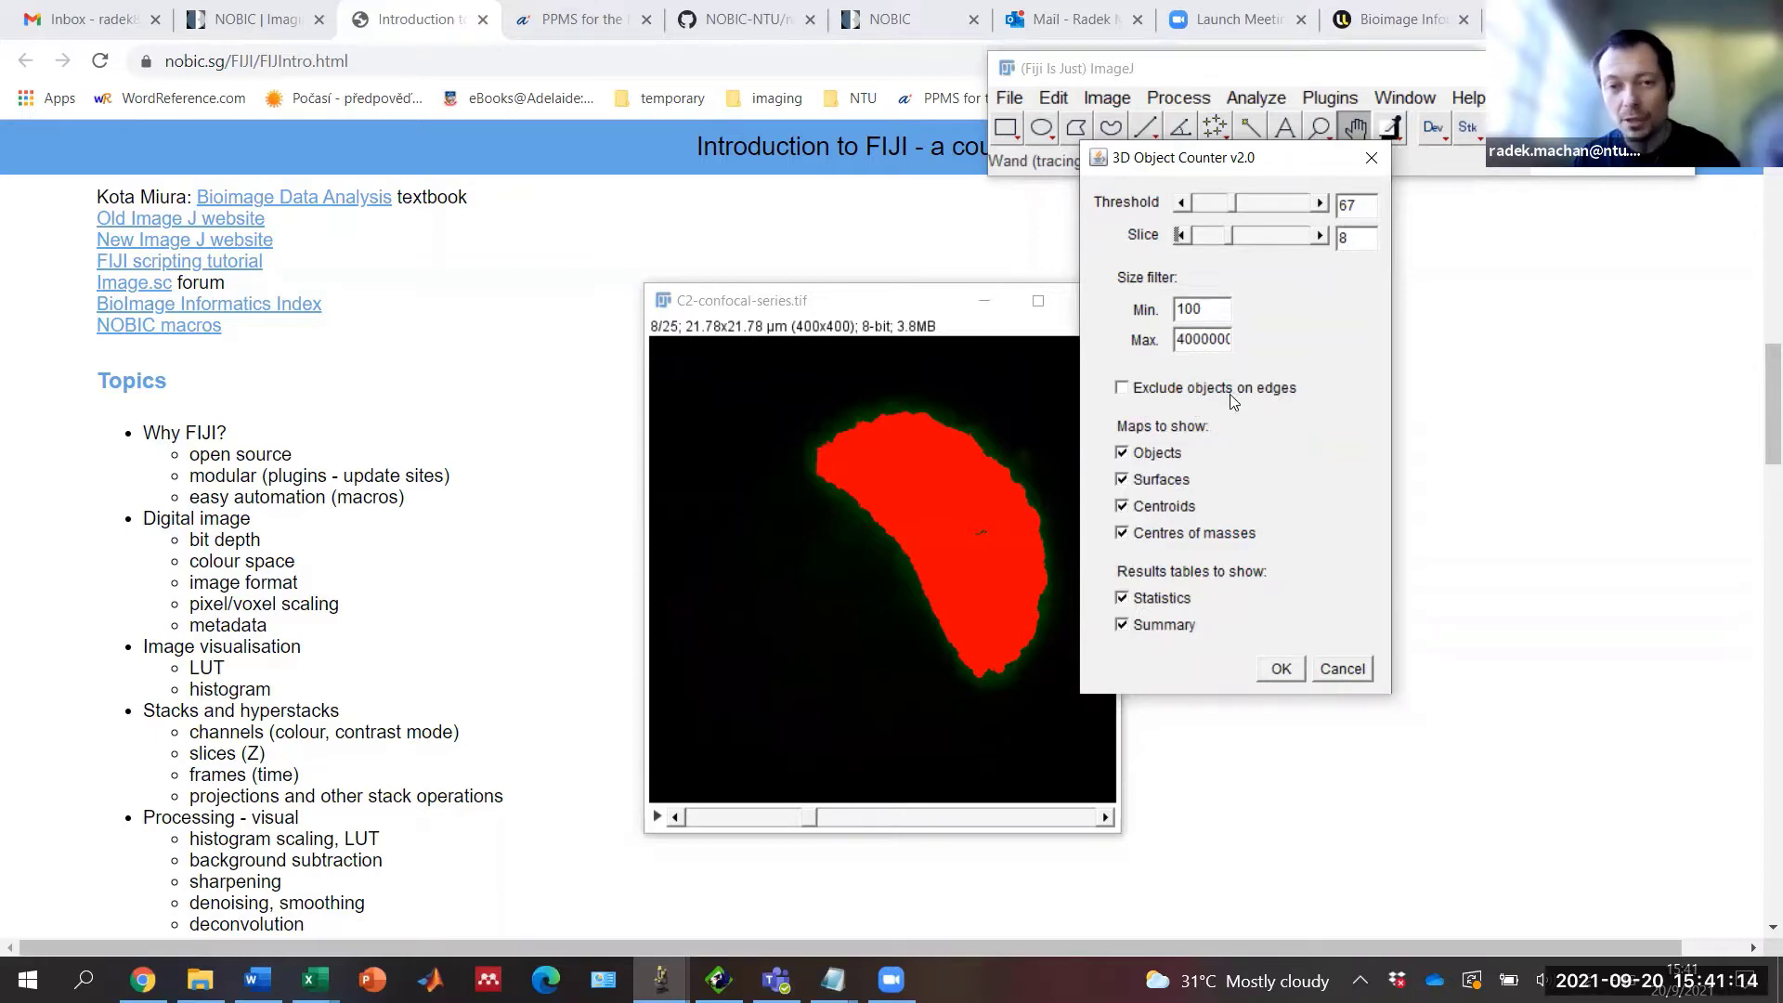
{"action": "left_click", "coordinate": [1279, 672]}
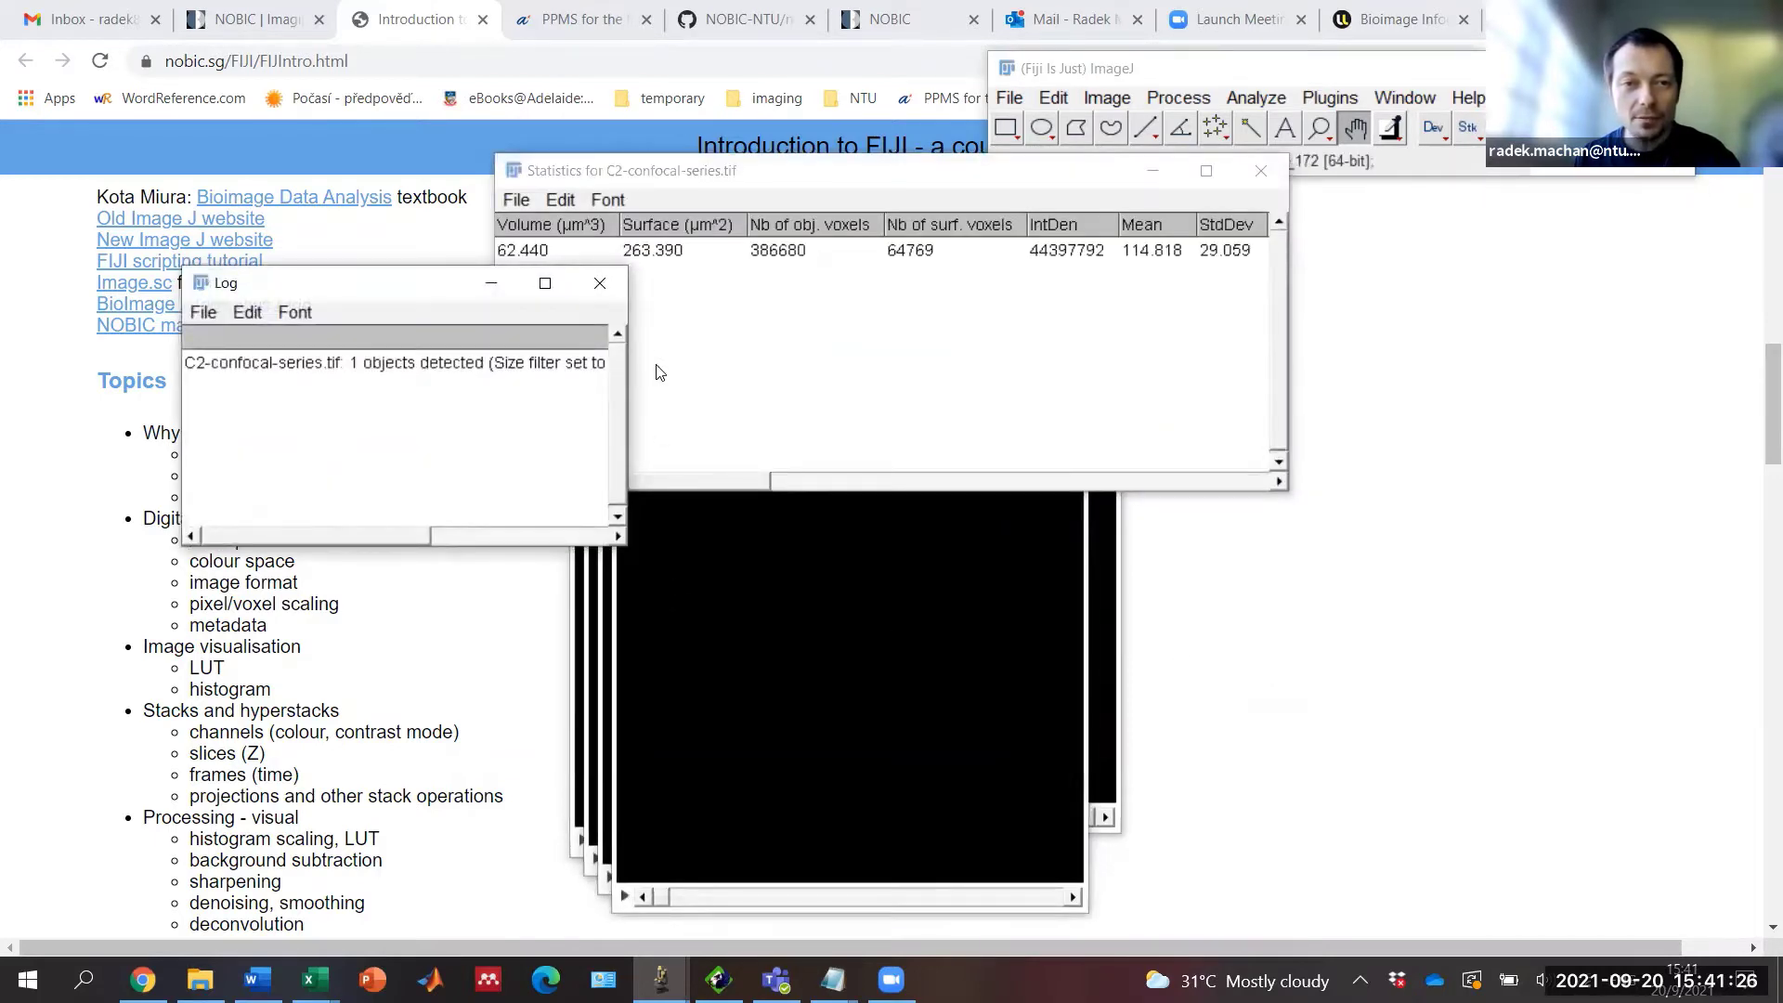
Step: Close the log and review all measurement columns in the object statistics table
{"action": "left_click_drag", "start_coordinate": [507, 297], "coordinate": [357, 284]}
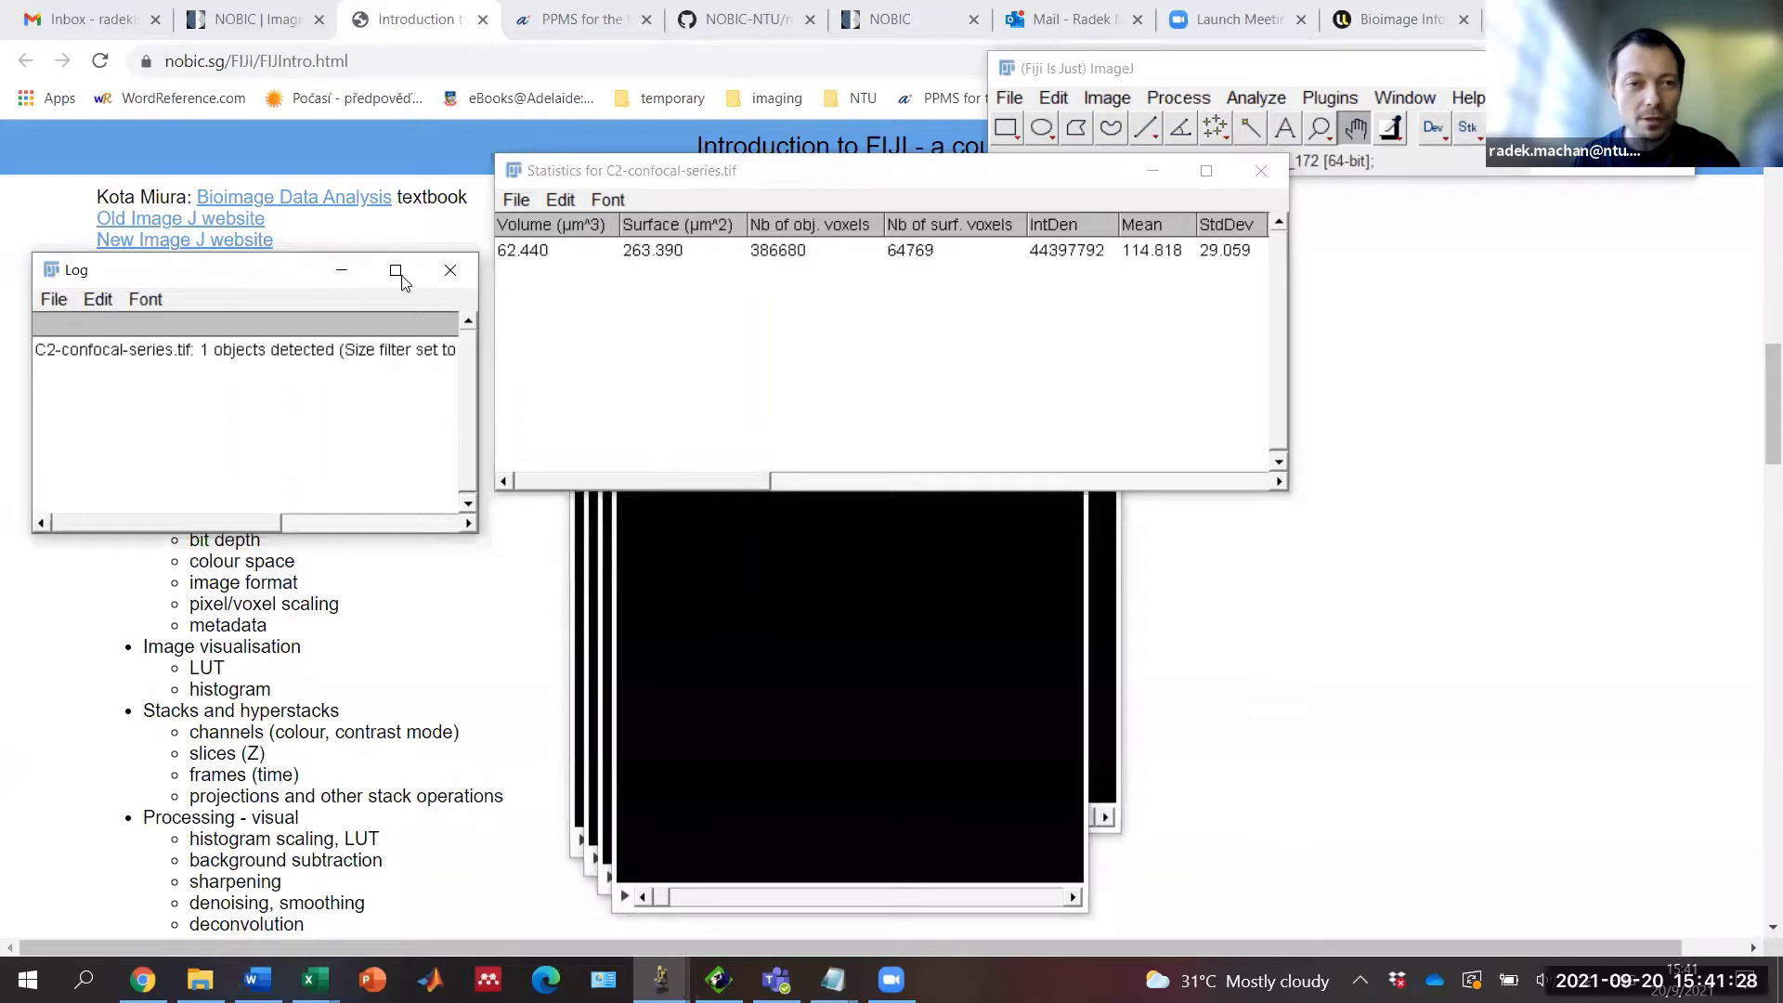
{"action": "left_click", "coordinate": [450, 270]}
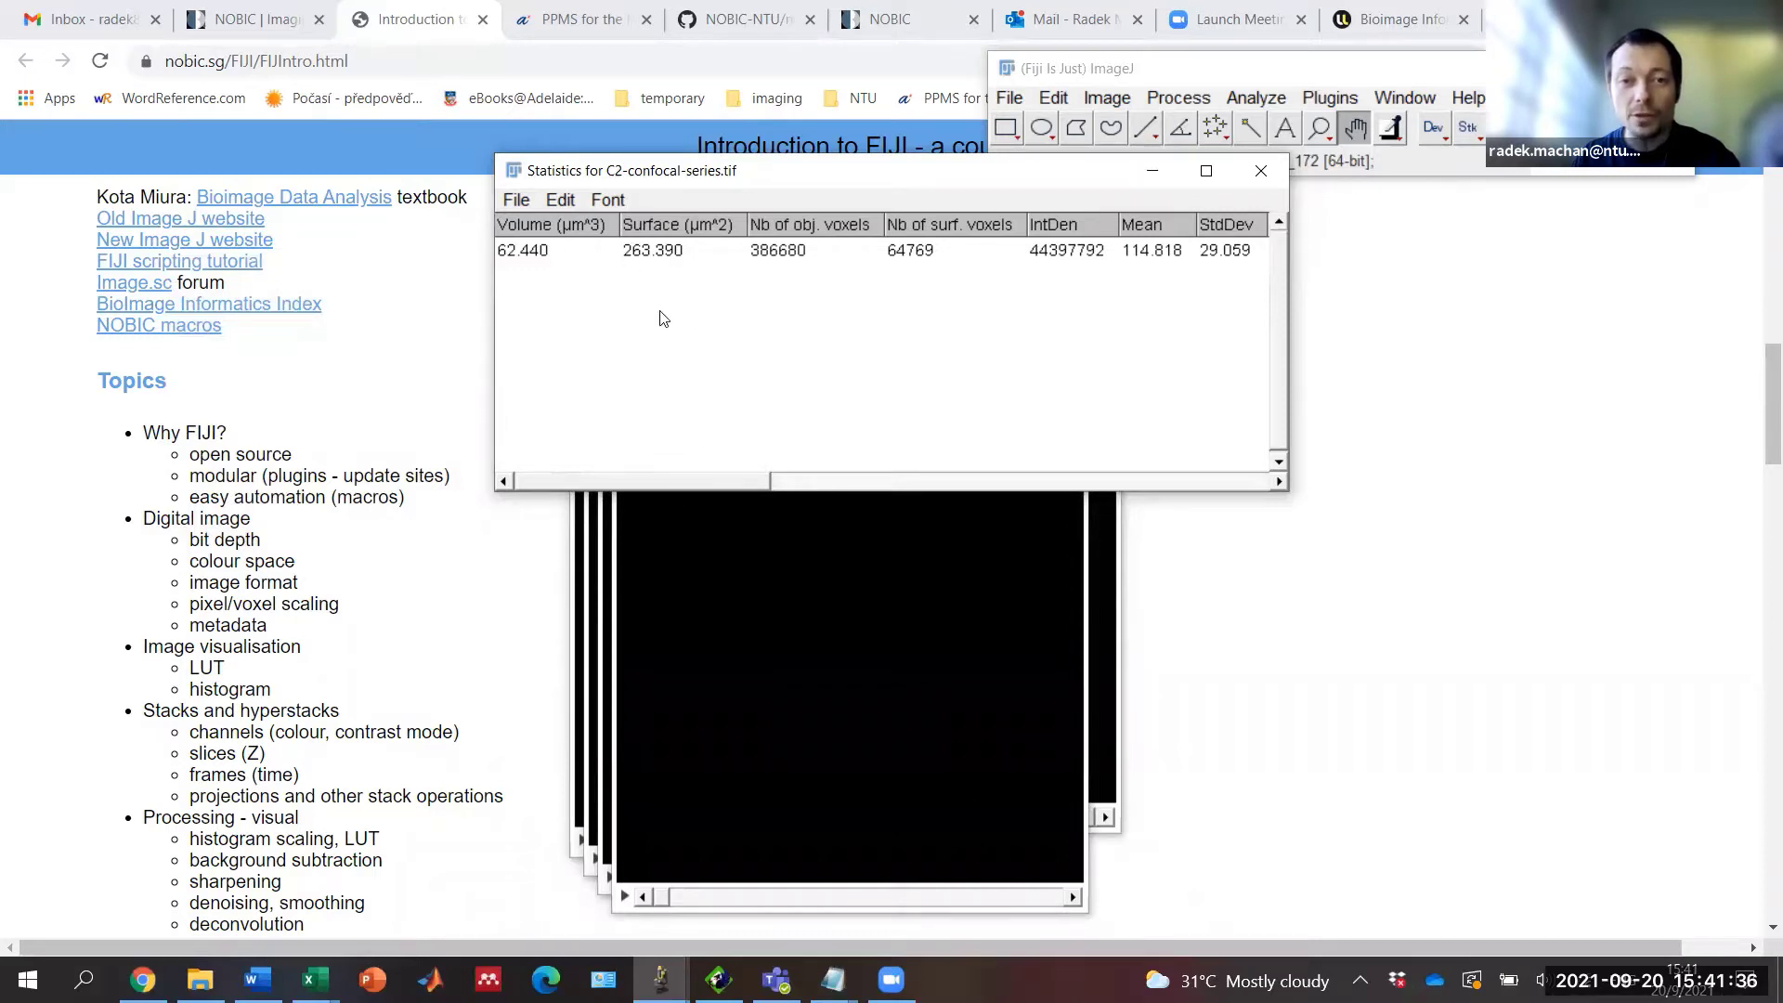
{"action": "left_click_drag", "start_coordinate": [727, 482], "coordinate": [881, 482]}
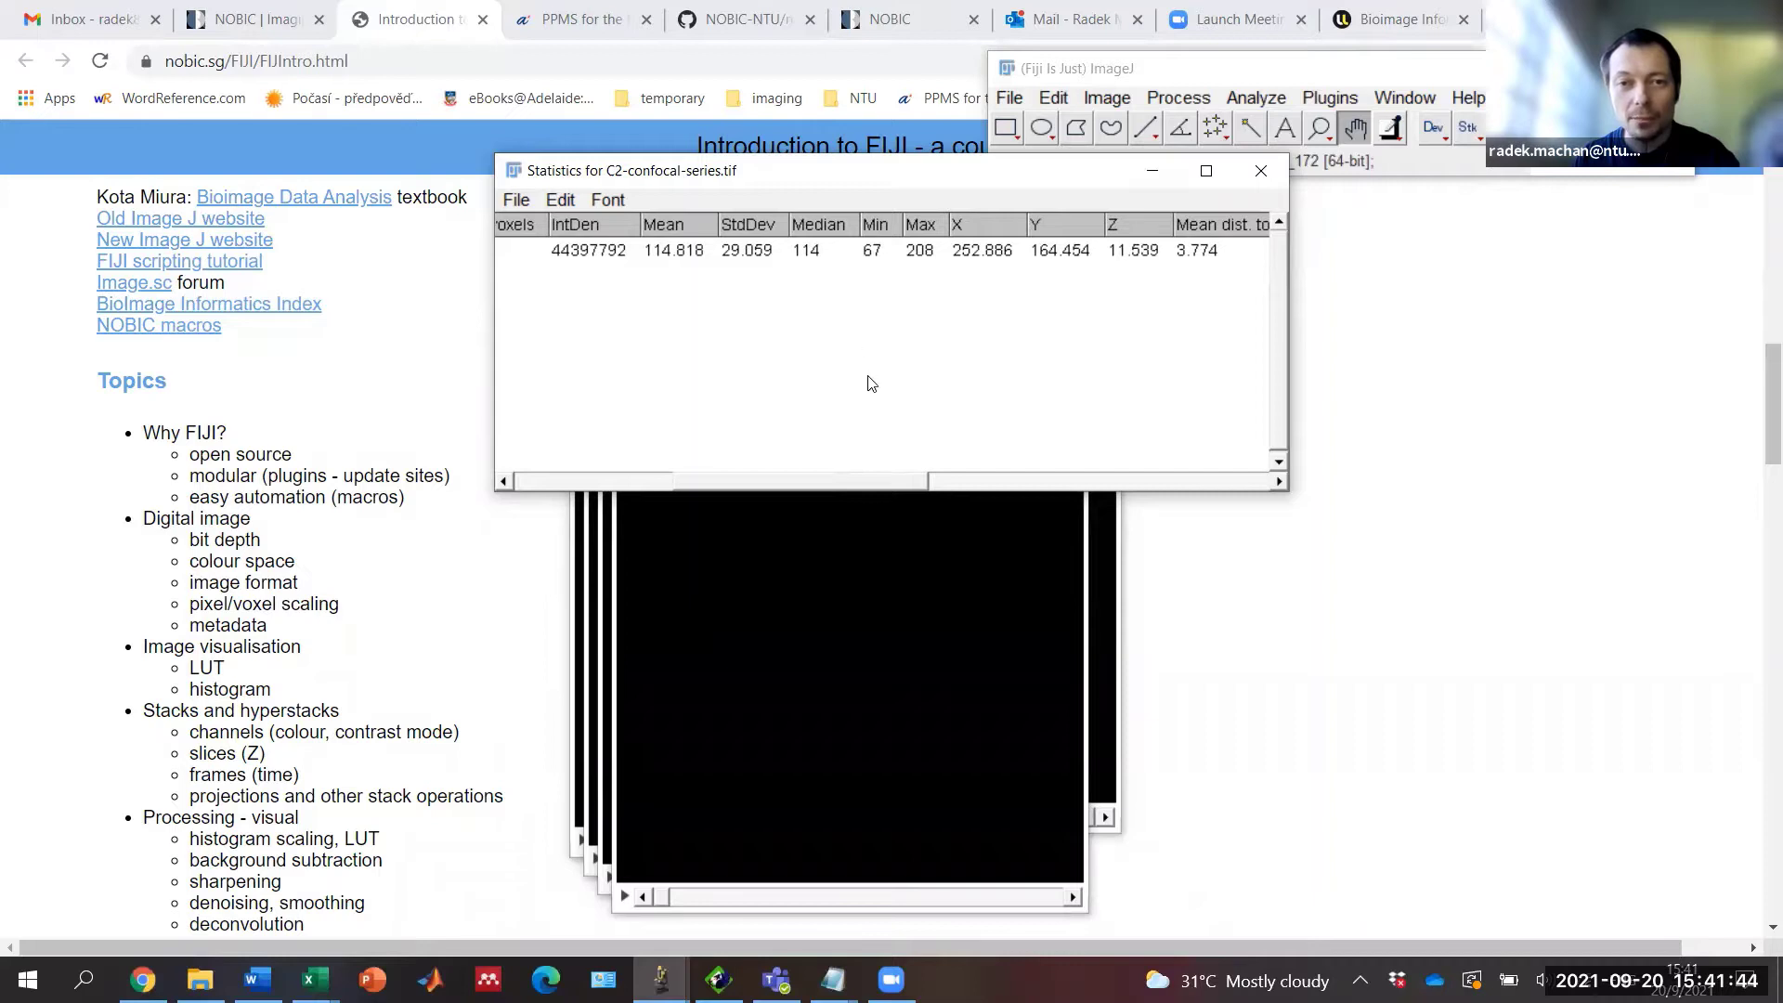
{"action": "left_click_drag", "start_coordinate": [821, 484], "coordinate": [576, 462]}
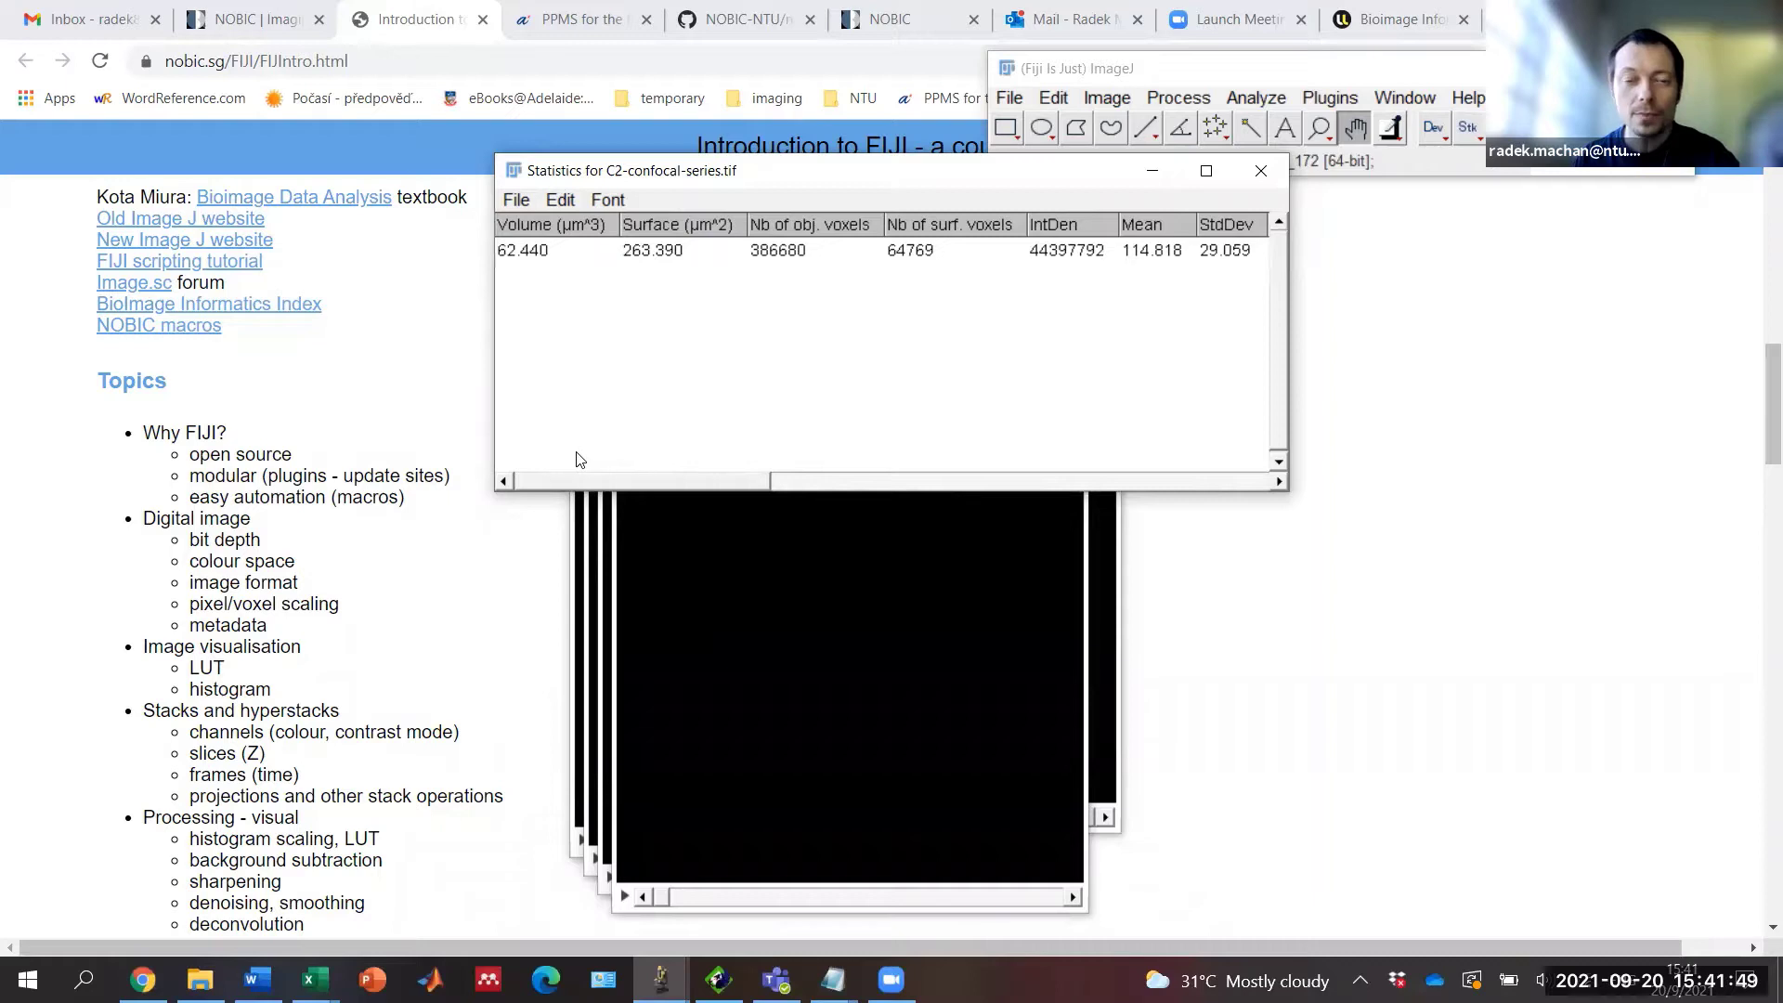
Step: Inspect slice 11 of the centres of mass map, and close both that map and the centroids map
{"action": "left_click", "coordinate": [929, 638]}
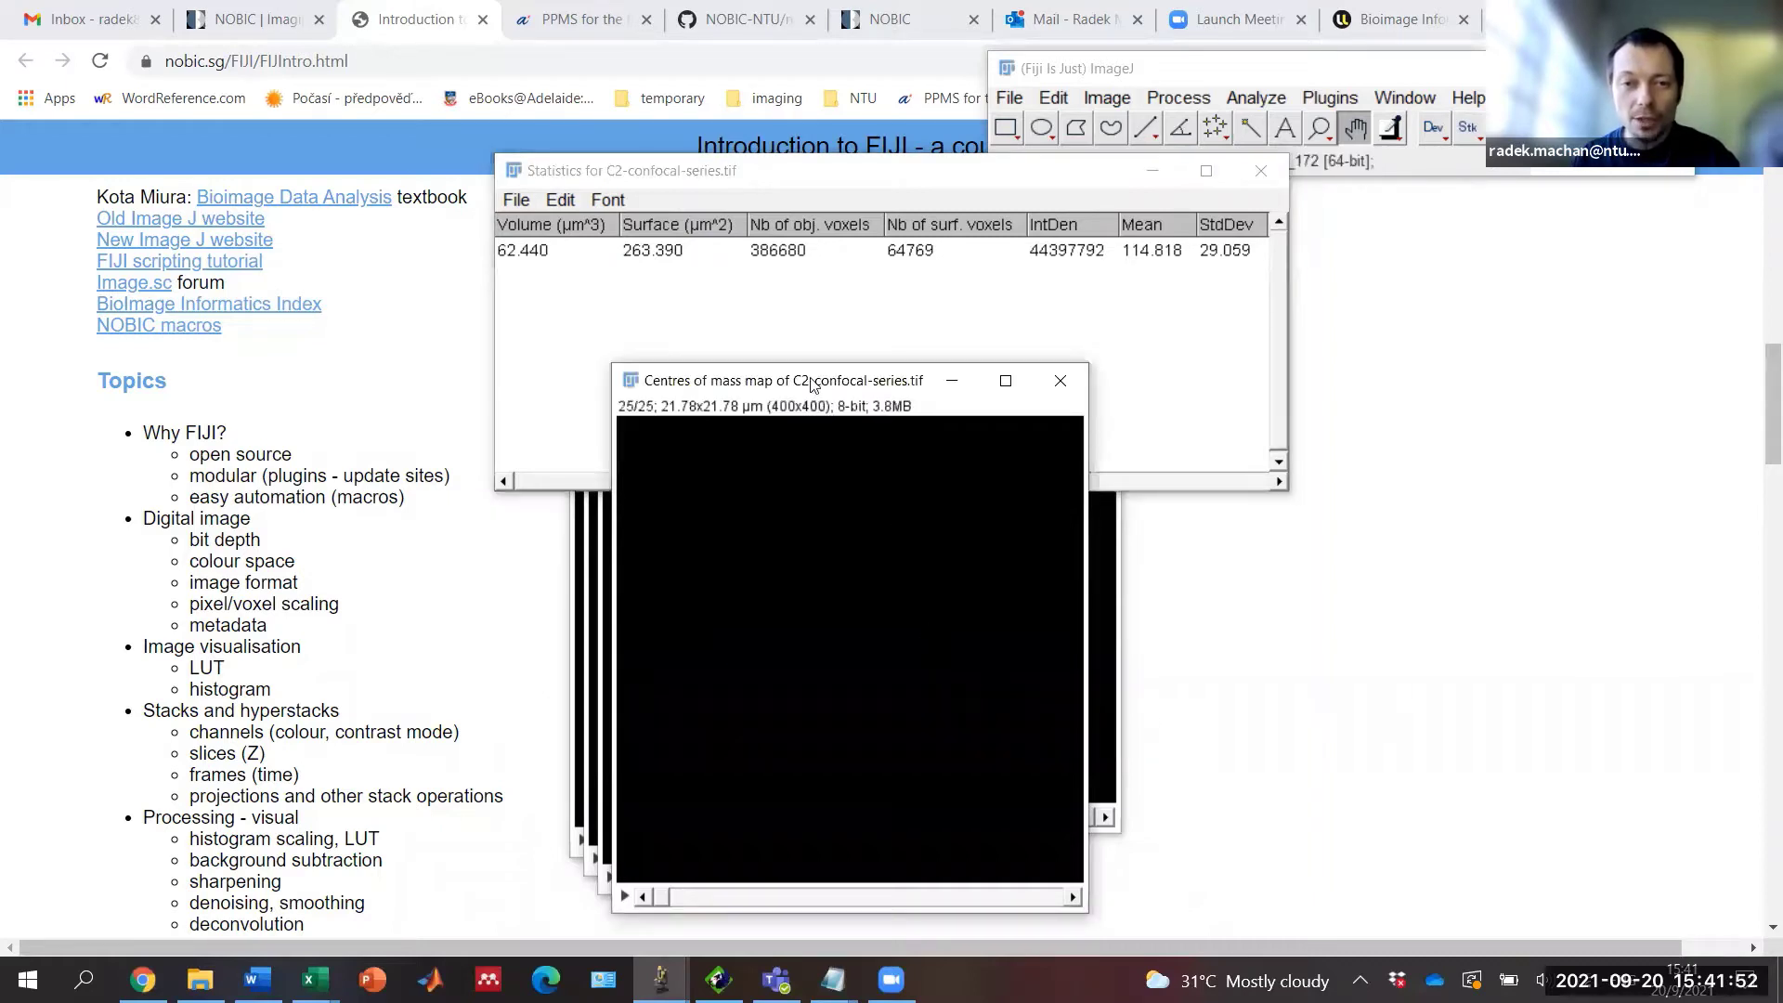
{"action": "left_click_drag", "start_coordinate": [839, 386], "coordinate": [1128, 352]}
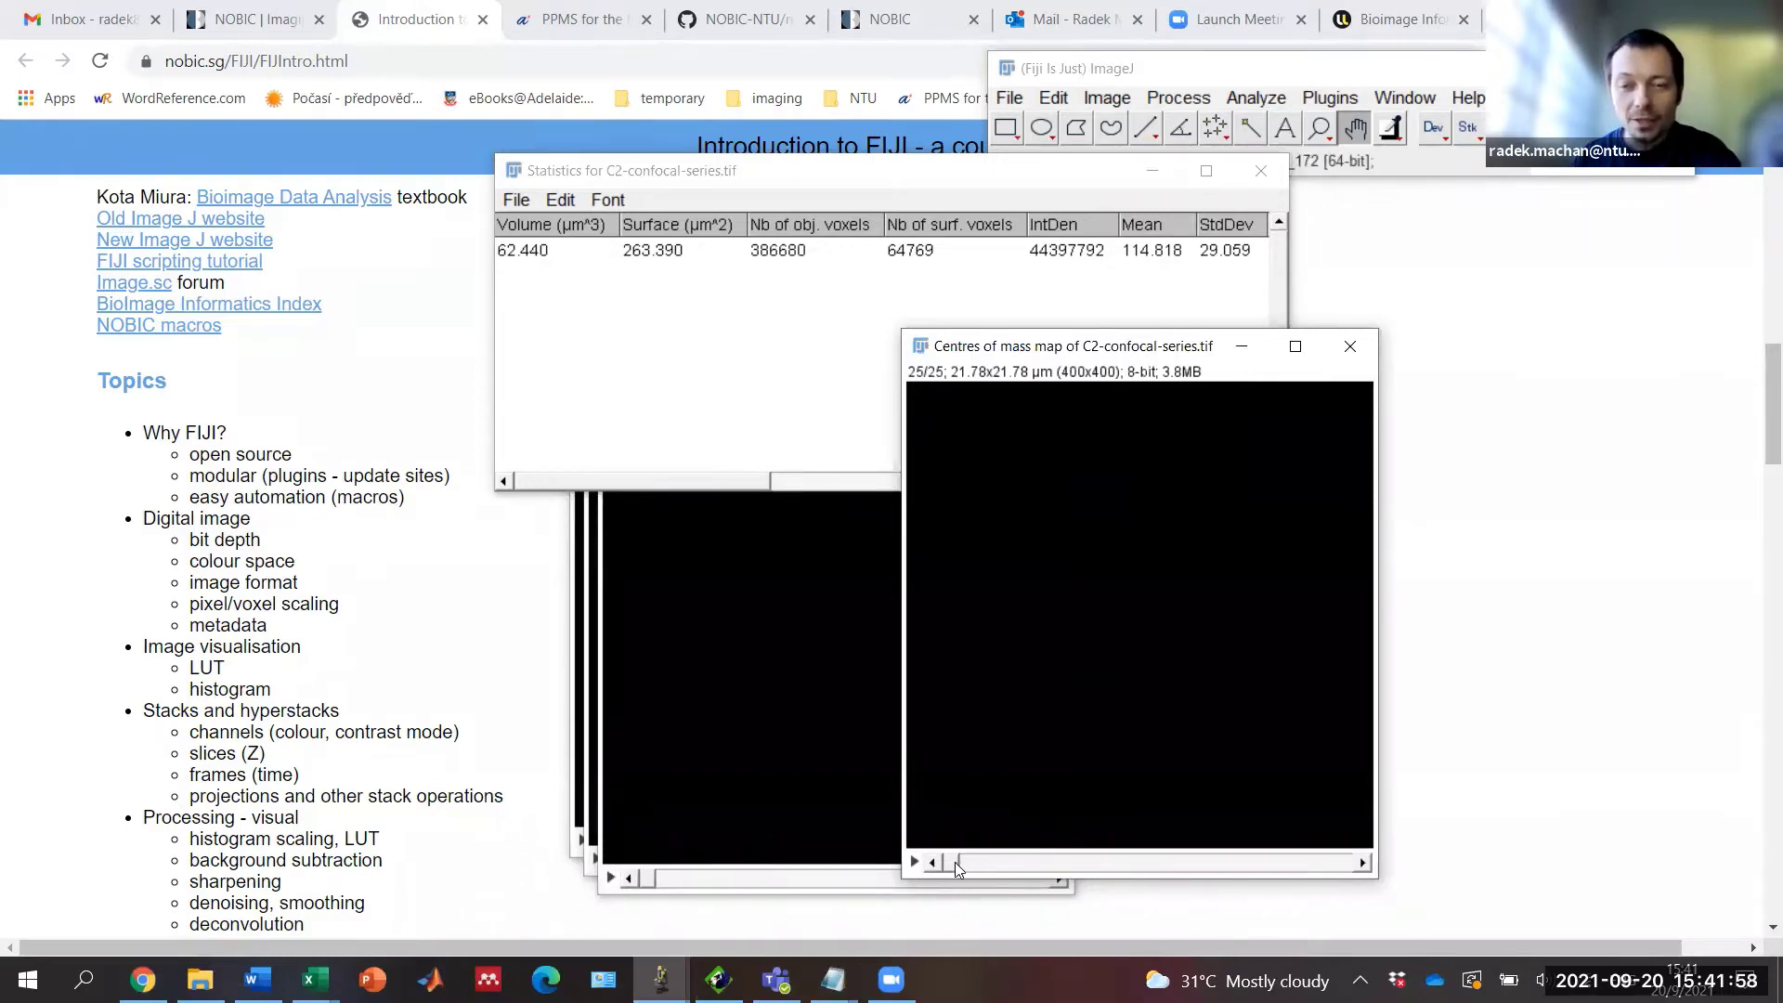
{"action": "left_click_drag", "start_coordinate": [970, 862], "coordinate": [1126, 865]}
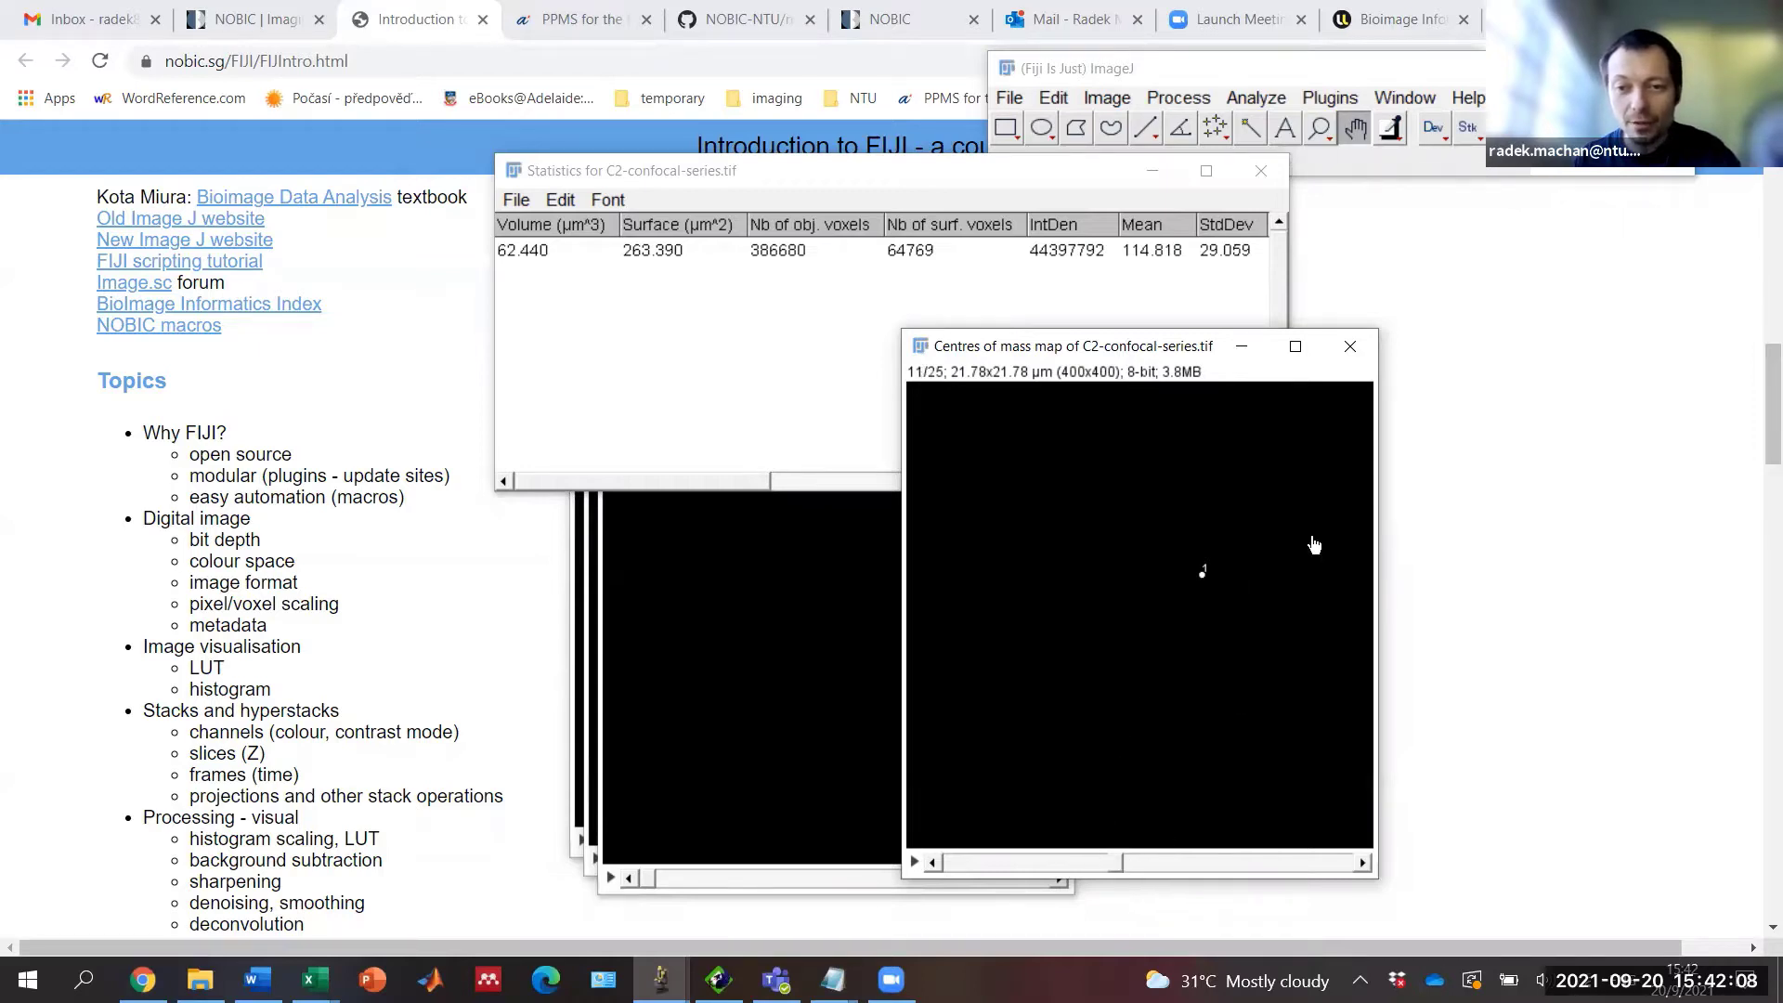
{"action": "left_click", "coordinate": [1350, 347]}
{"action": "left_click", "coordinate": [972, 610]}
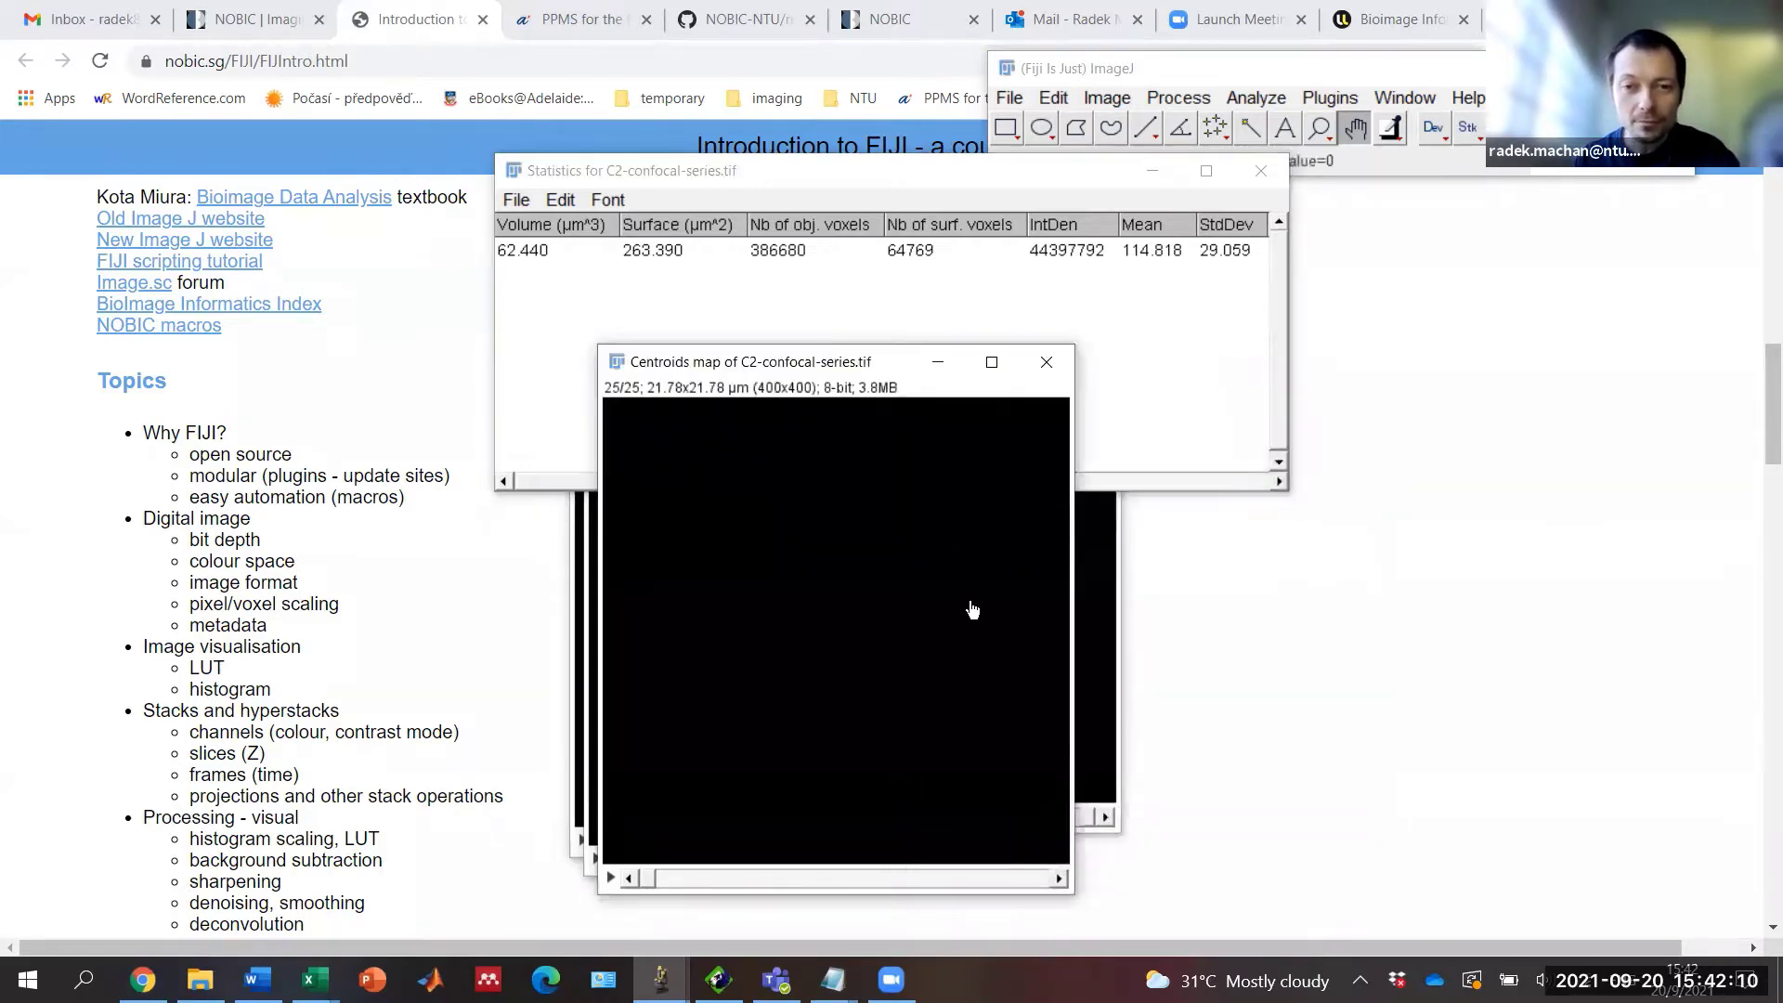
{"action": "left_click", "coordinate": [1047, 361]}
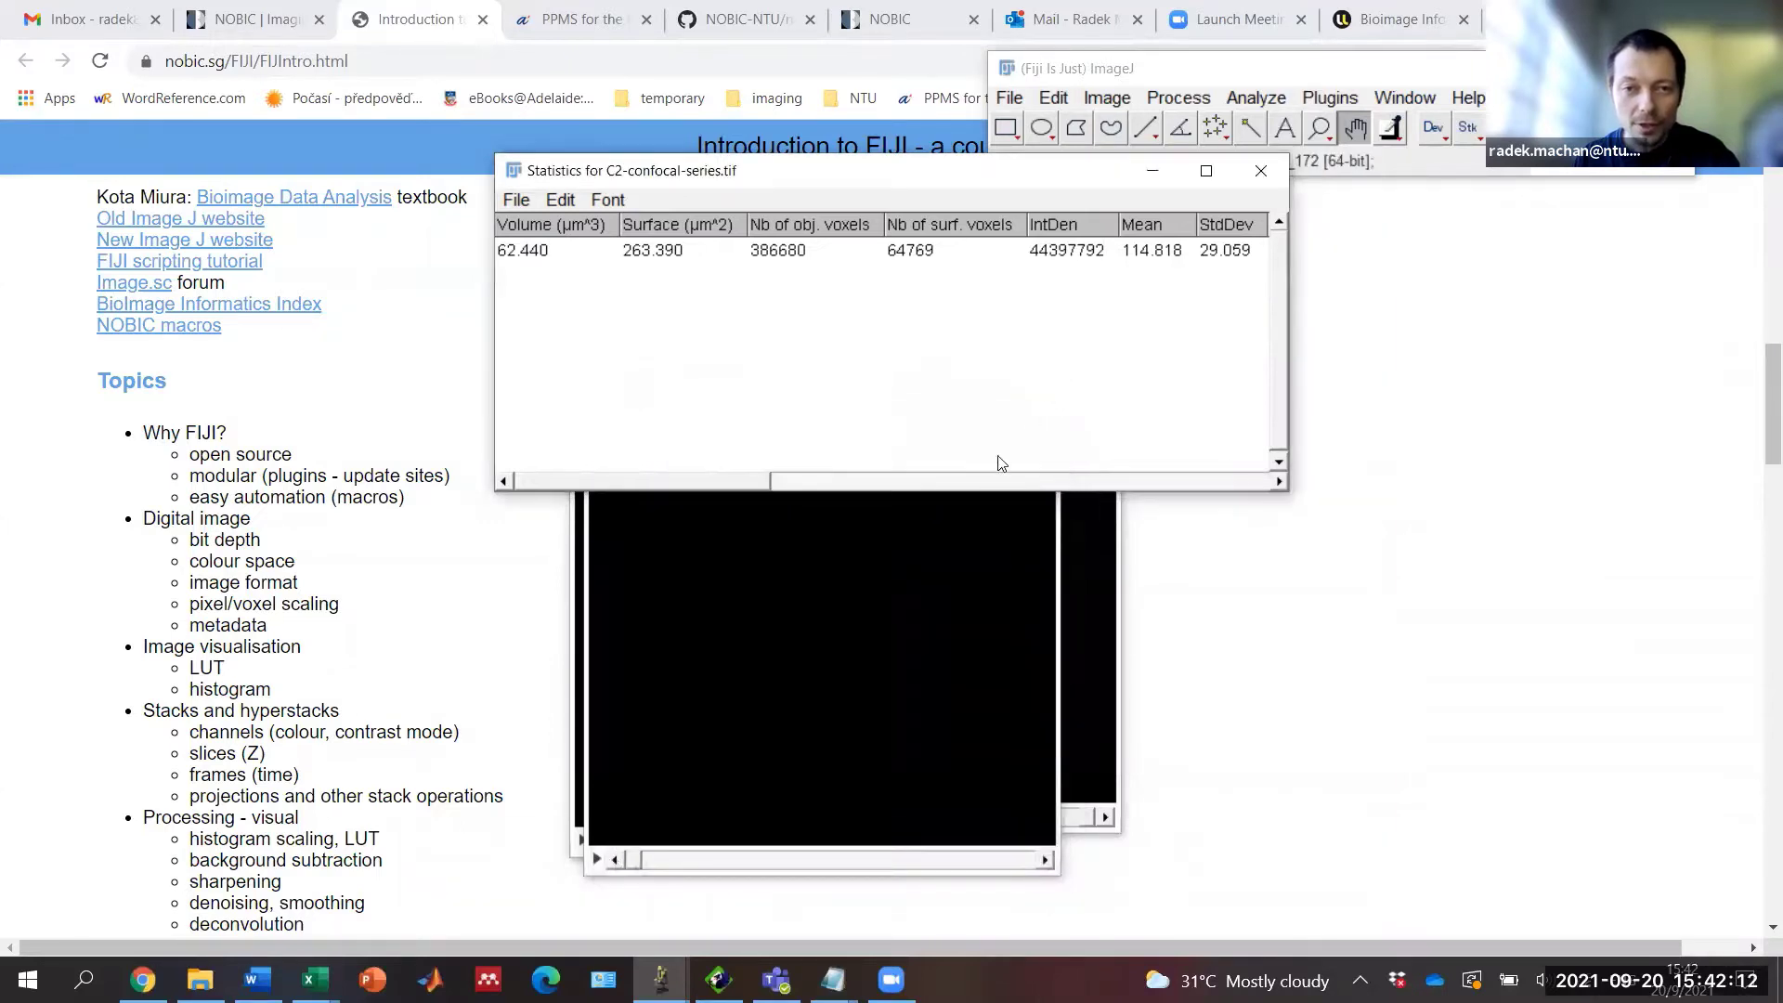
Step: Browse the slices of the surface map and the objects map, closing each, and move the statistics table lower
{"action": "left_click", "coordinate": [896, 643]}
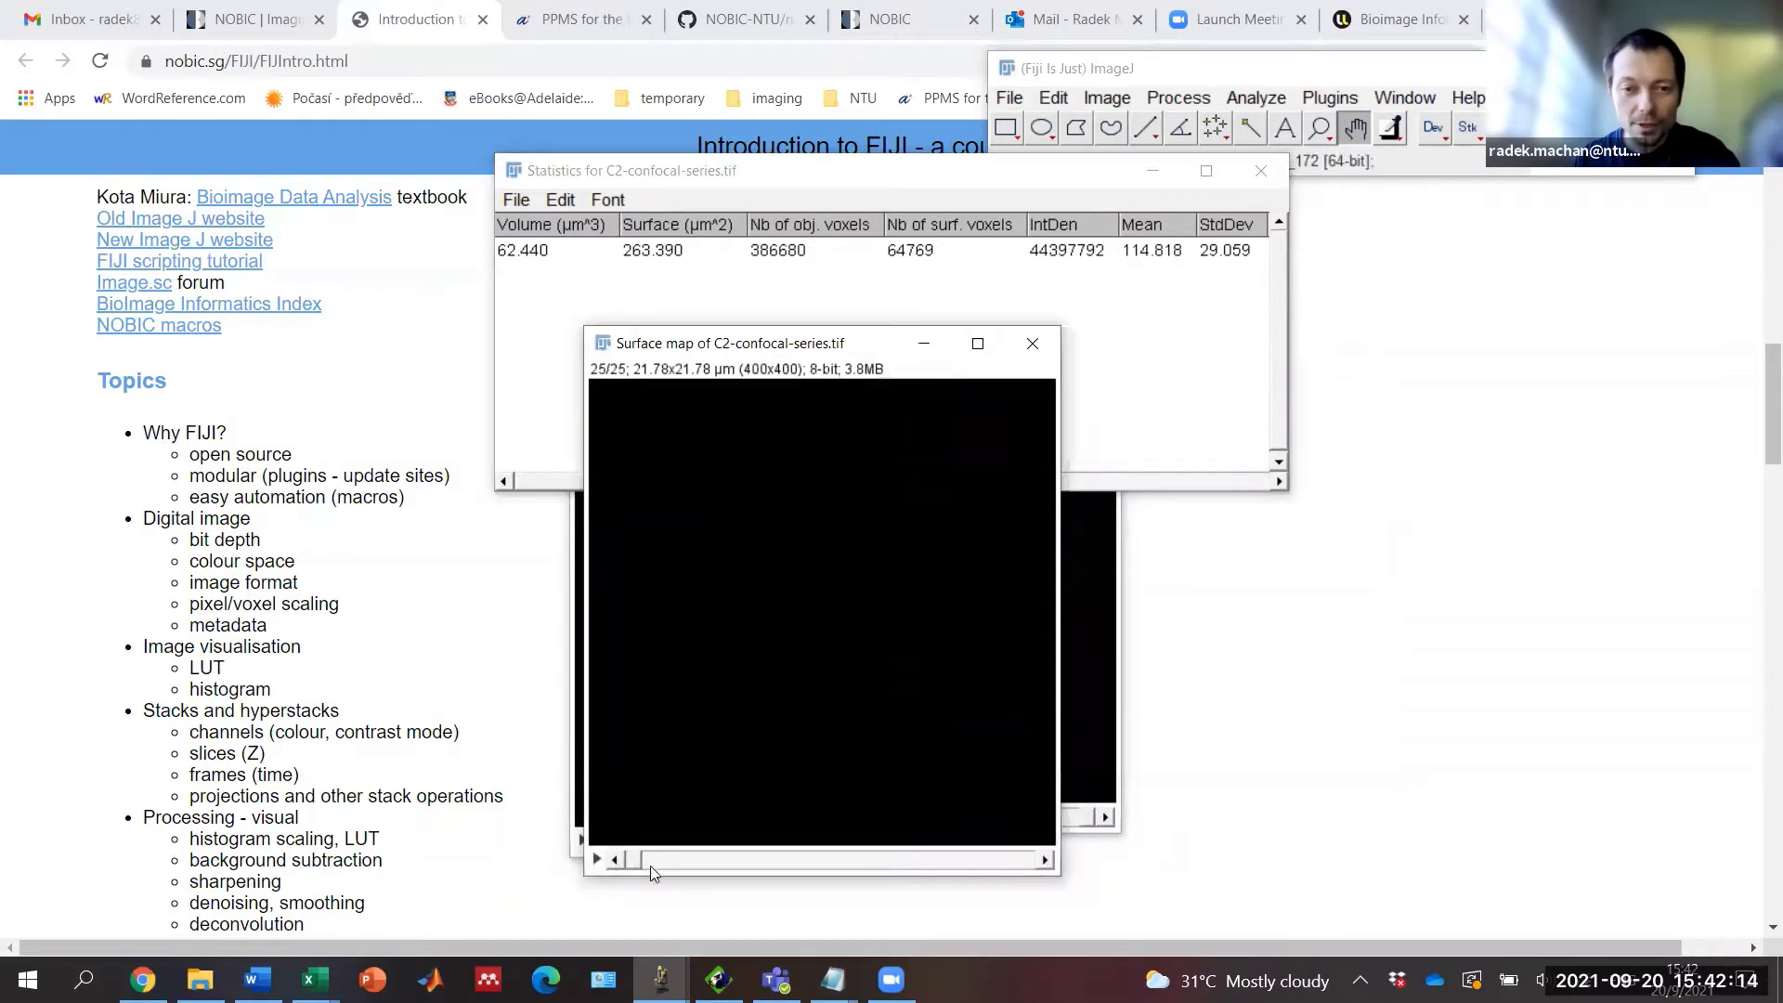
{"action": "left_click_drag", "start_coordinate": [635, 863], "coordinate": [933, 861]}
{"action": "left_click", "coordinate": [1032, 344]}
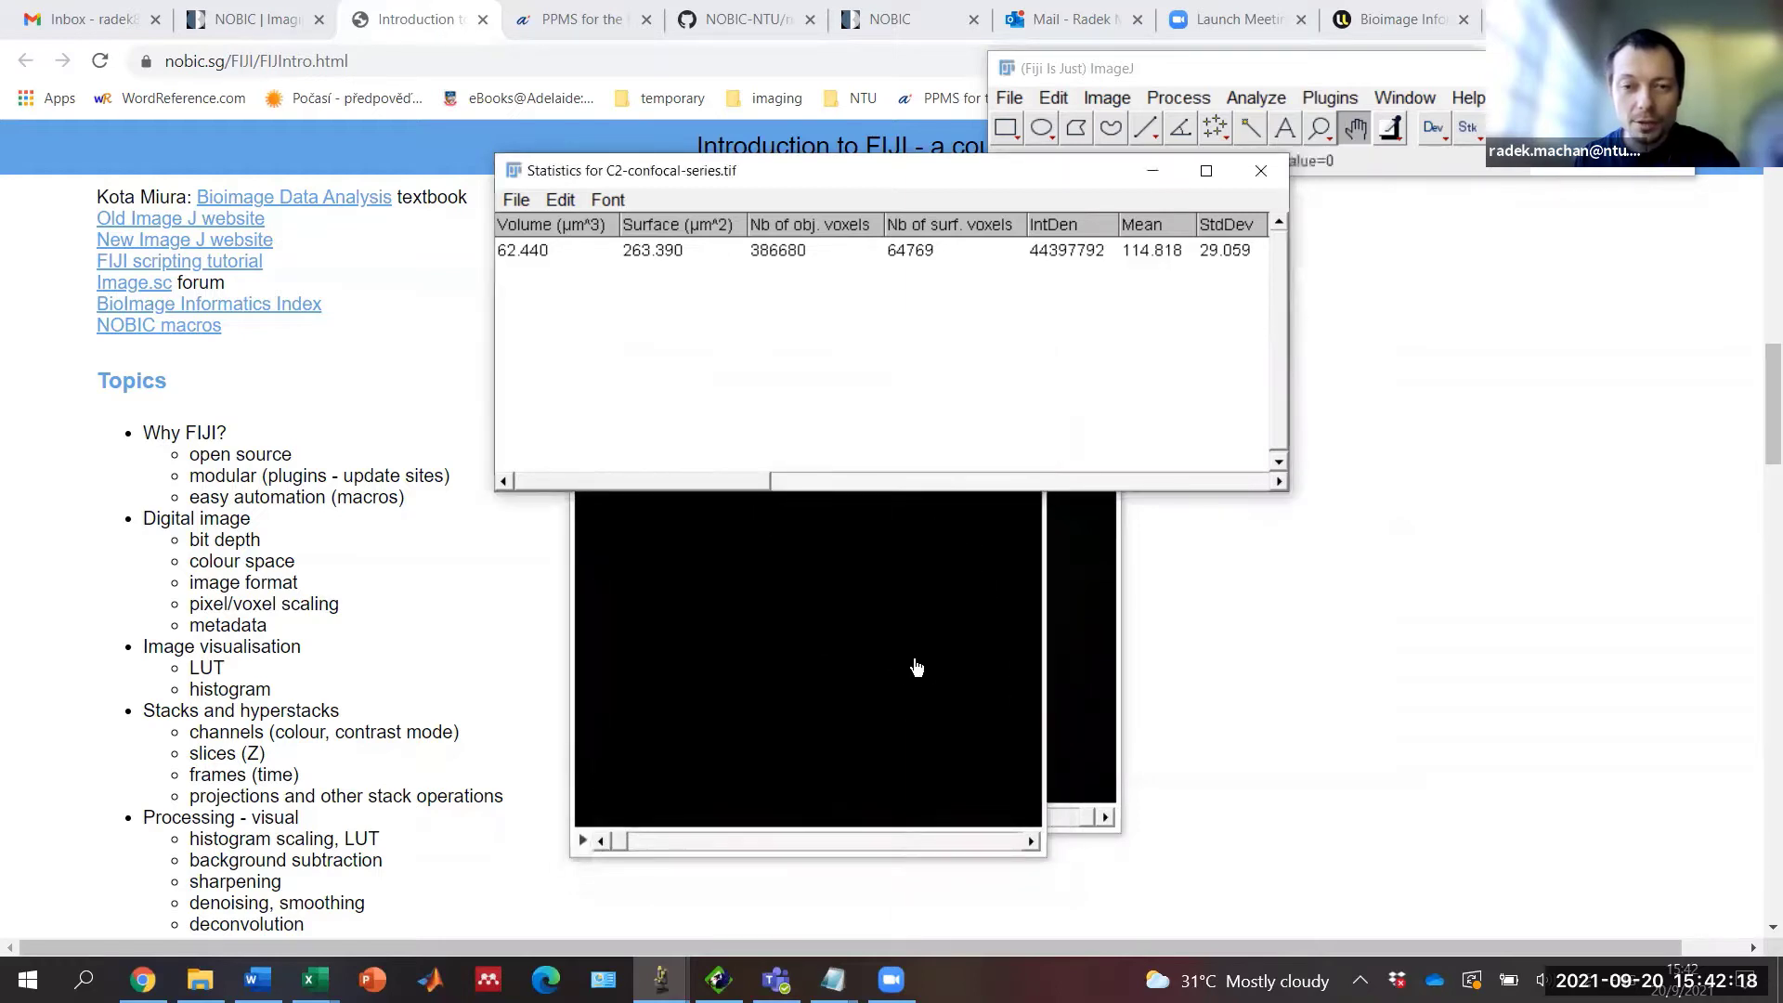
{"action": "left_click", "coordinate": [916, 667]}
{"action": "left_click_drag", "start_coordinate": [624, 842], "coordinate": [763, 840]}
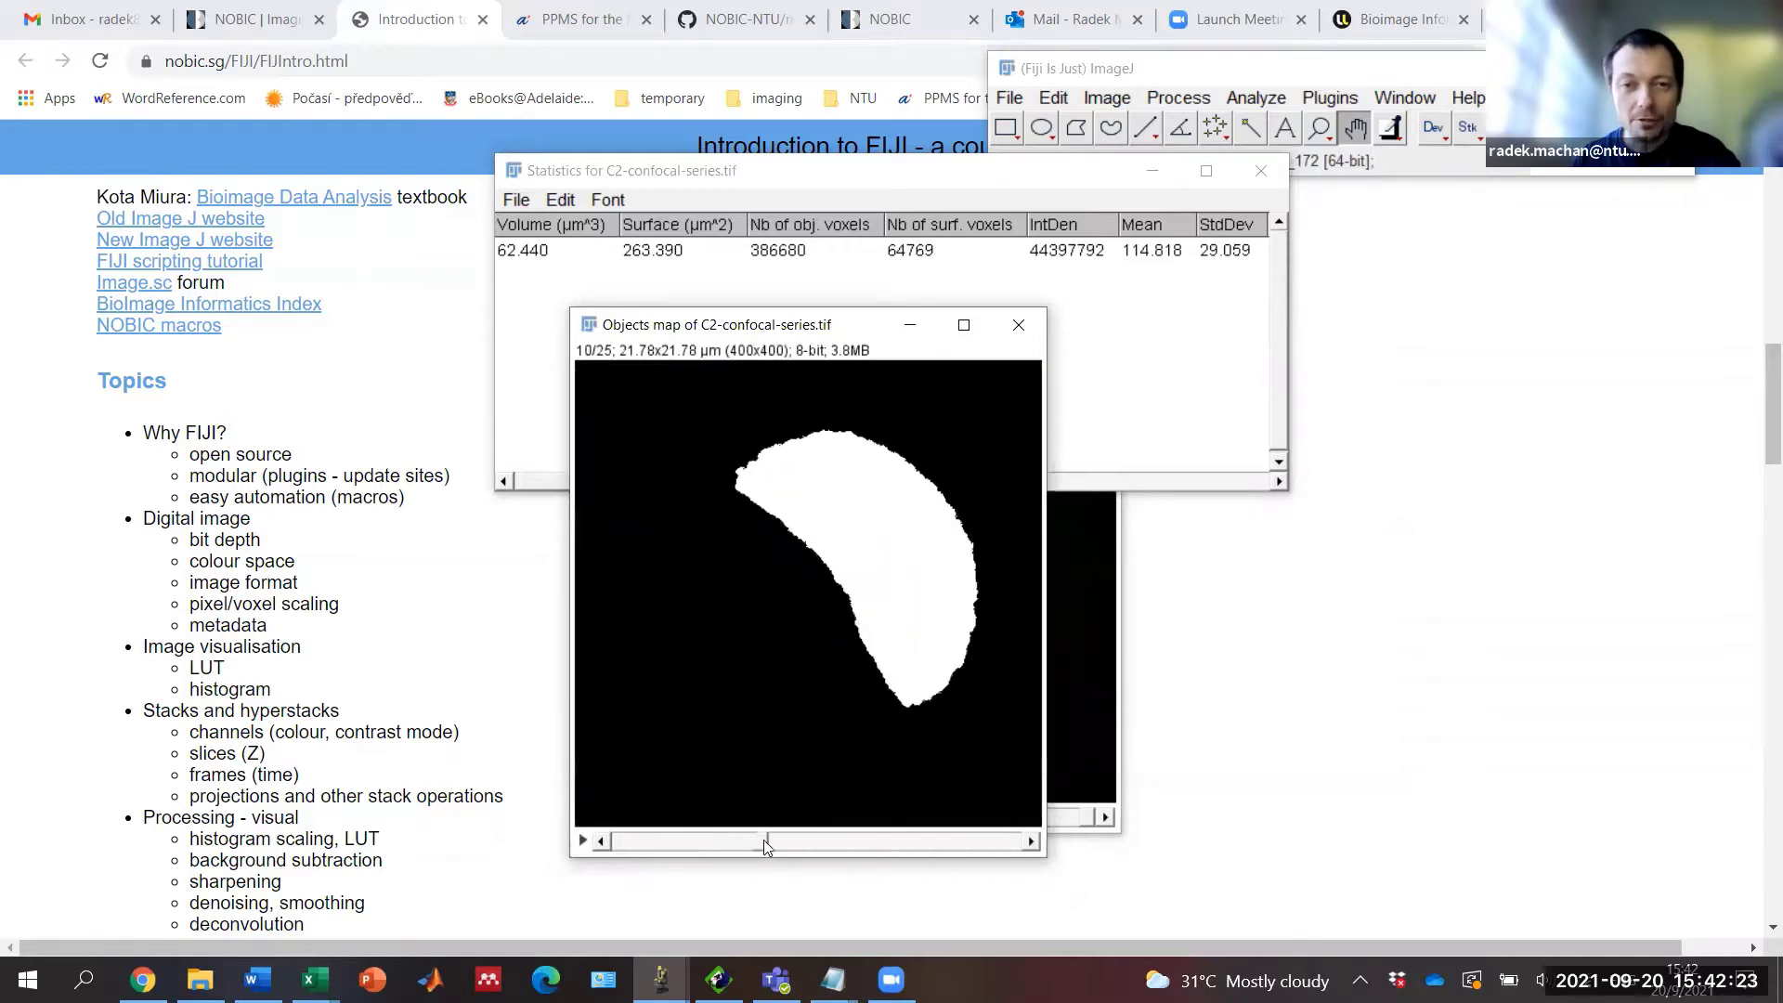
{"action": "left_click", "coordinate": [1019, 326]}
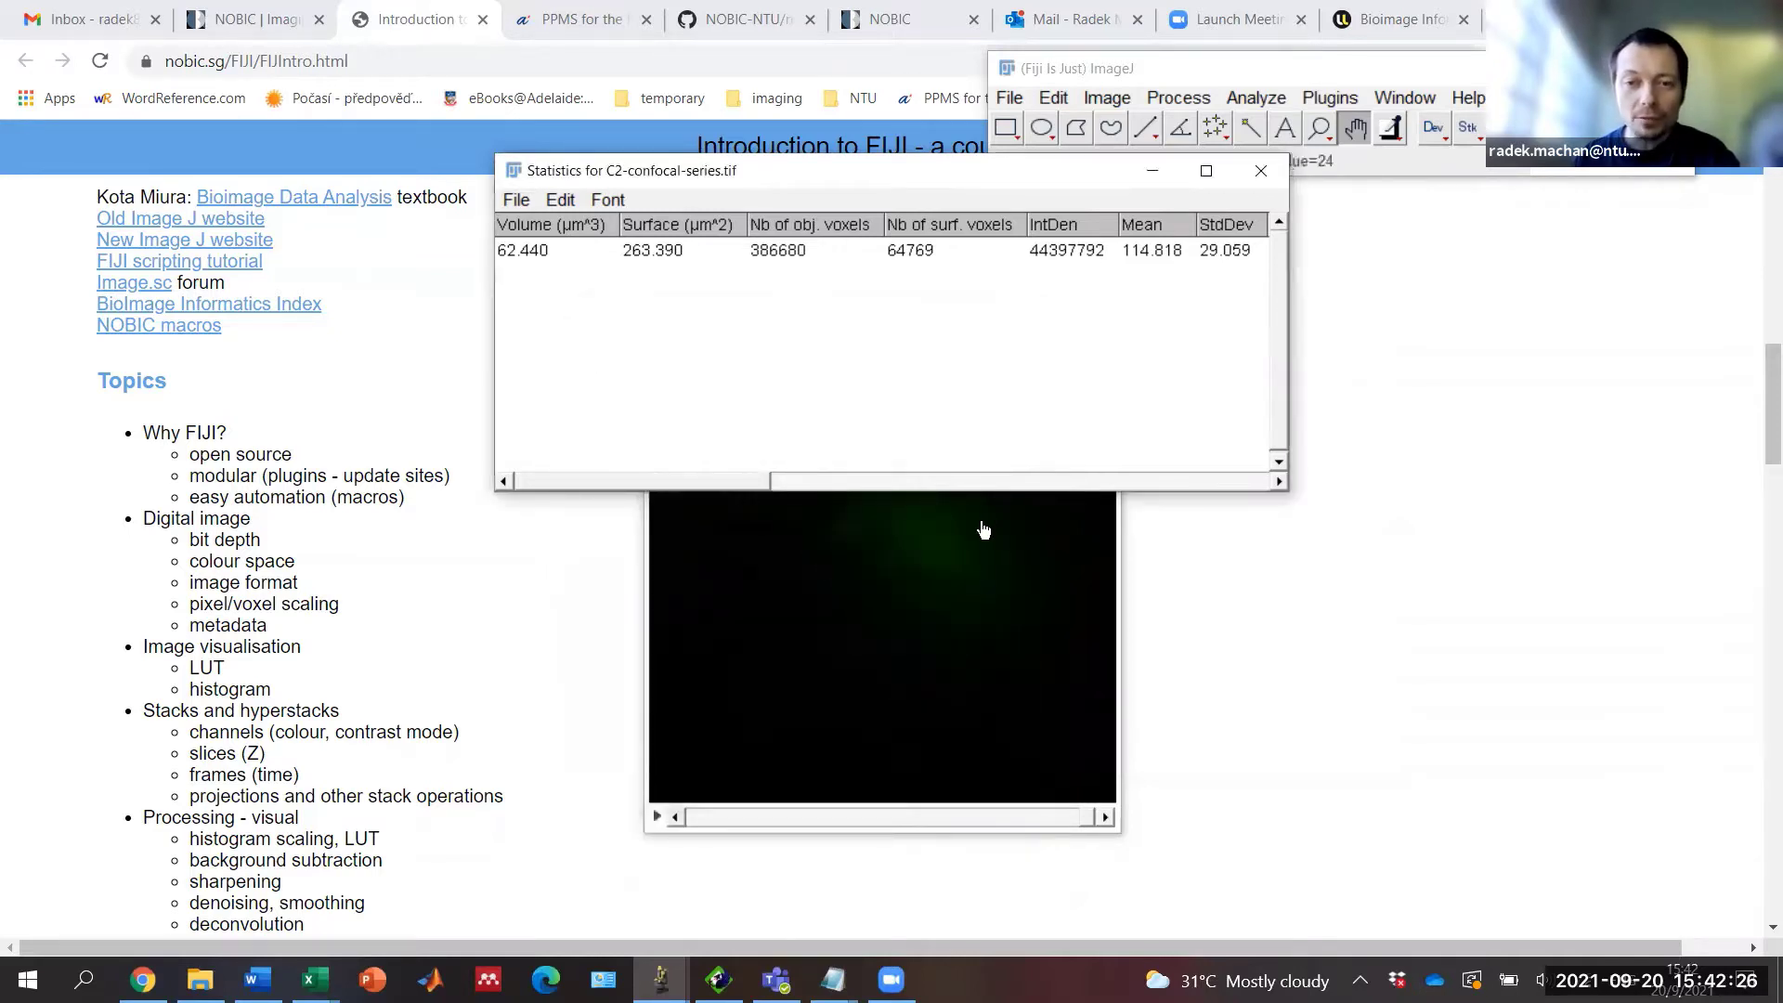
{"action": "left_click_drag", "start_coordinate": [886, 190], "coordinate": [947, 345]}
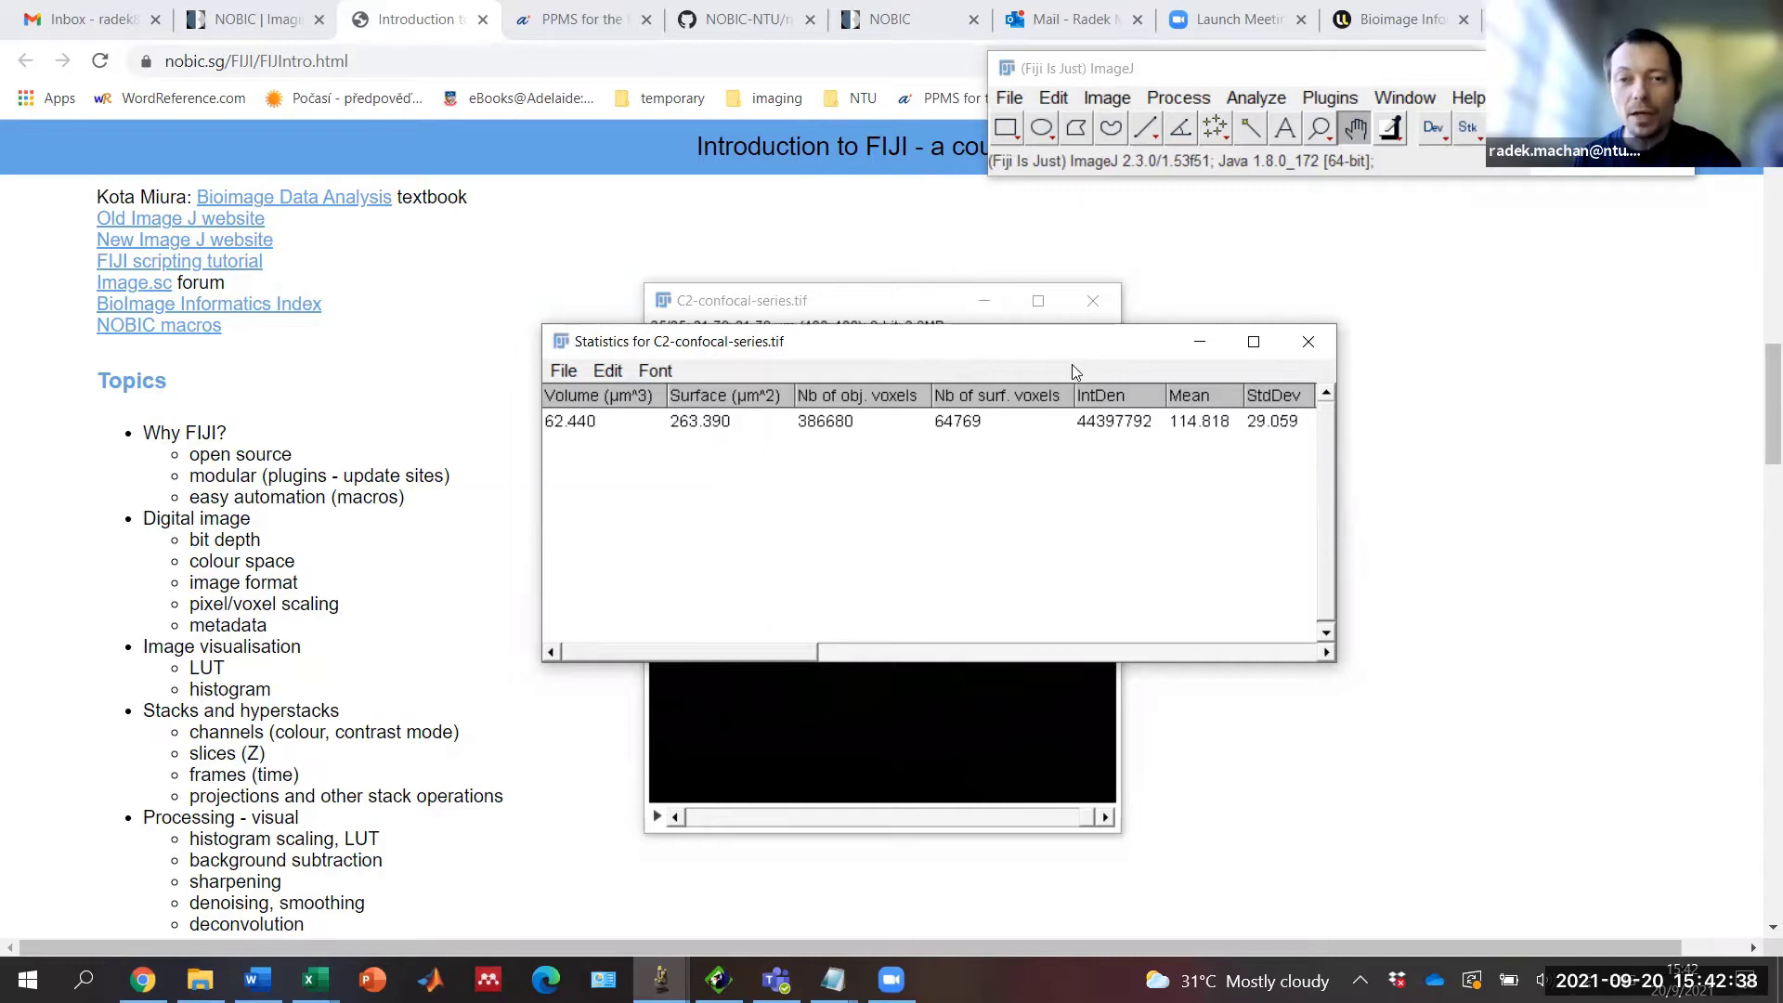
Step: Move the statistics table clear of the C2 stack's title bar
{"action": "left_click_drag", "start_coordinate": [870, 362], "coordinate": [930, 428]}
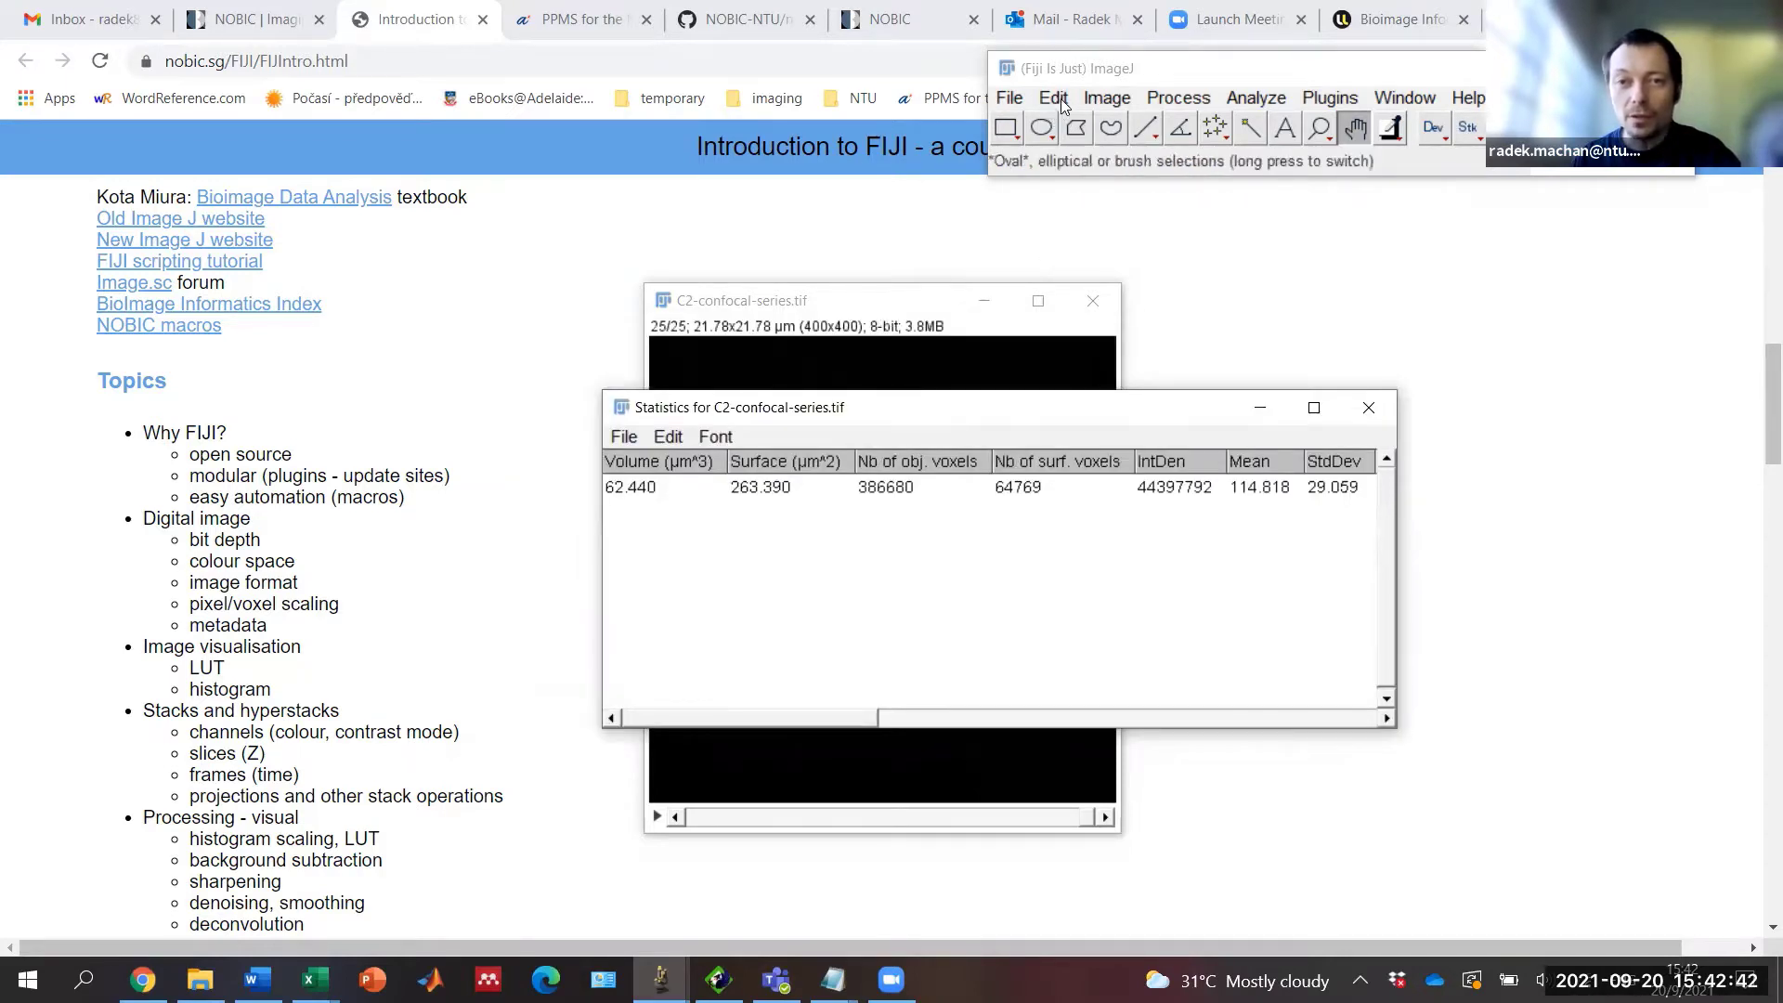
{"action": "left_click", "coordinate": [1106, 96]}
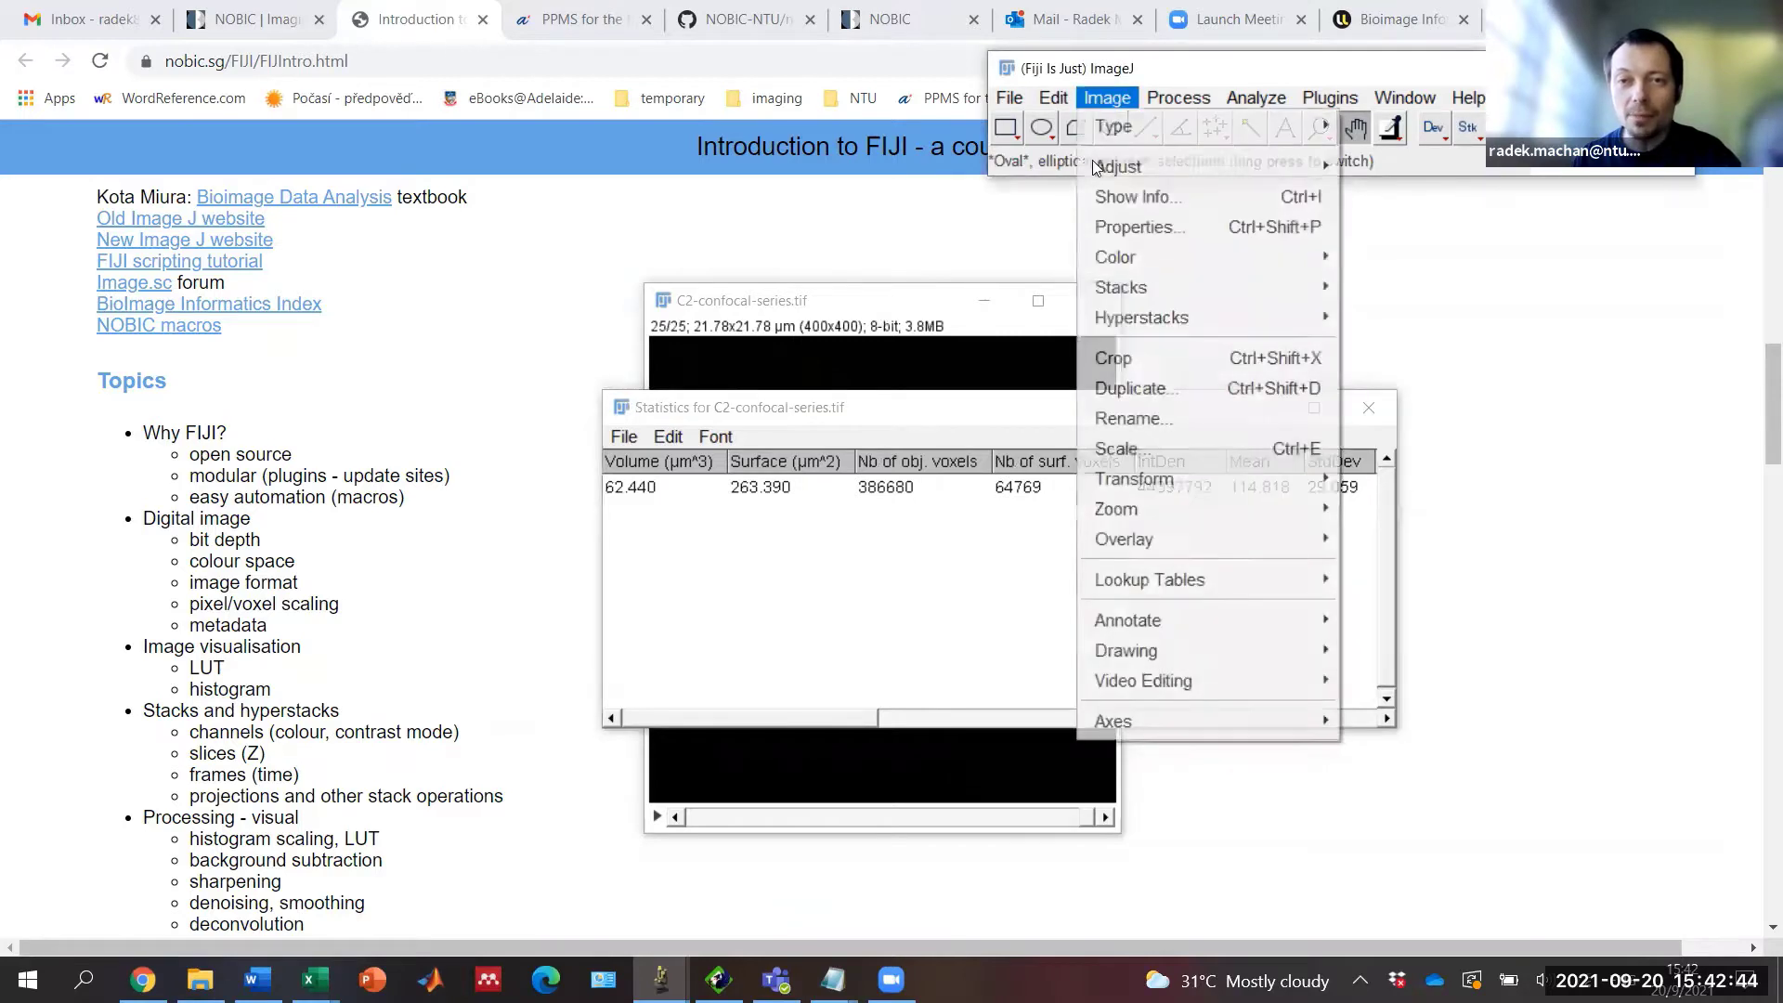
{"action": "mouse_move", "coordinate": [1096, 167]}
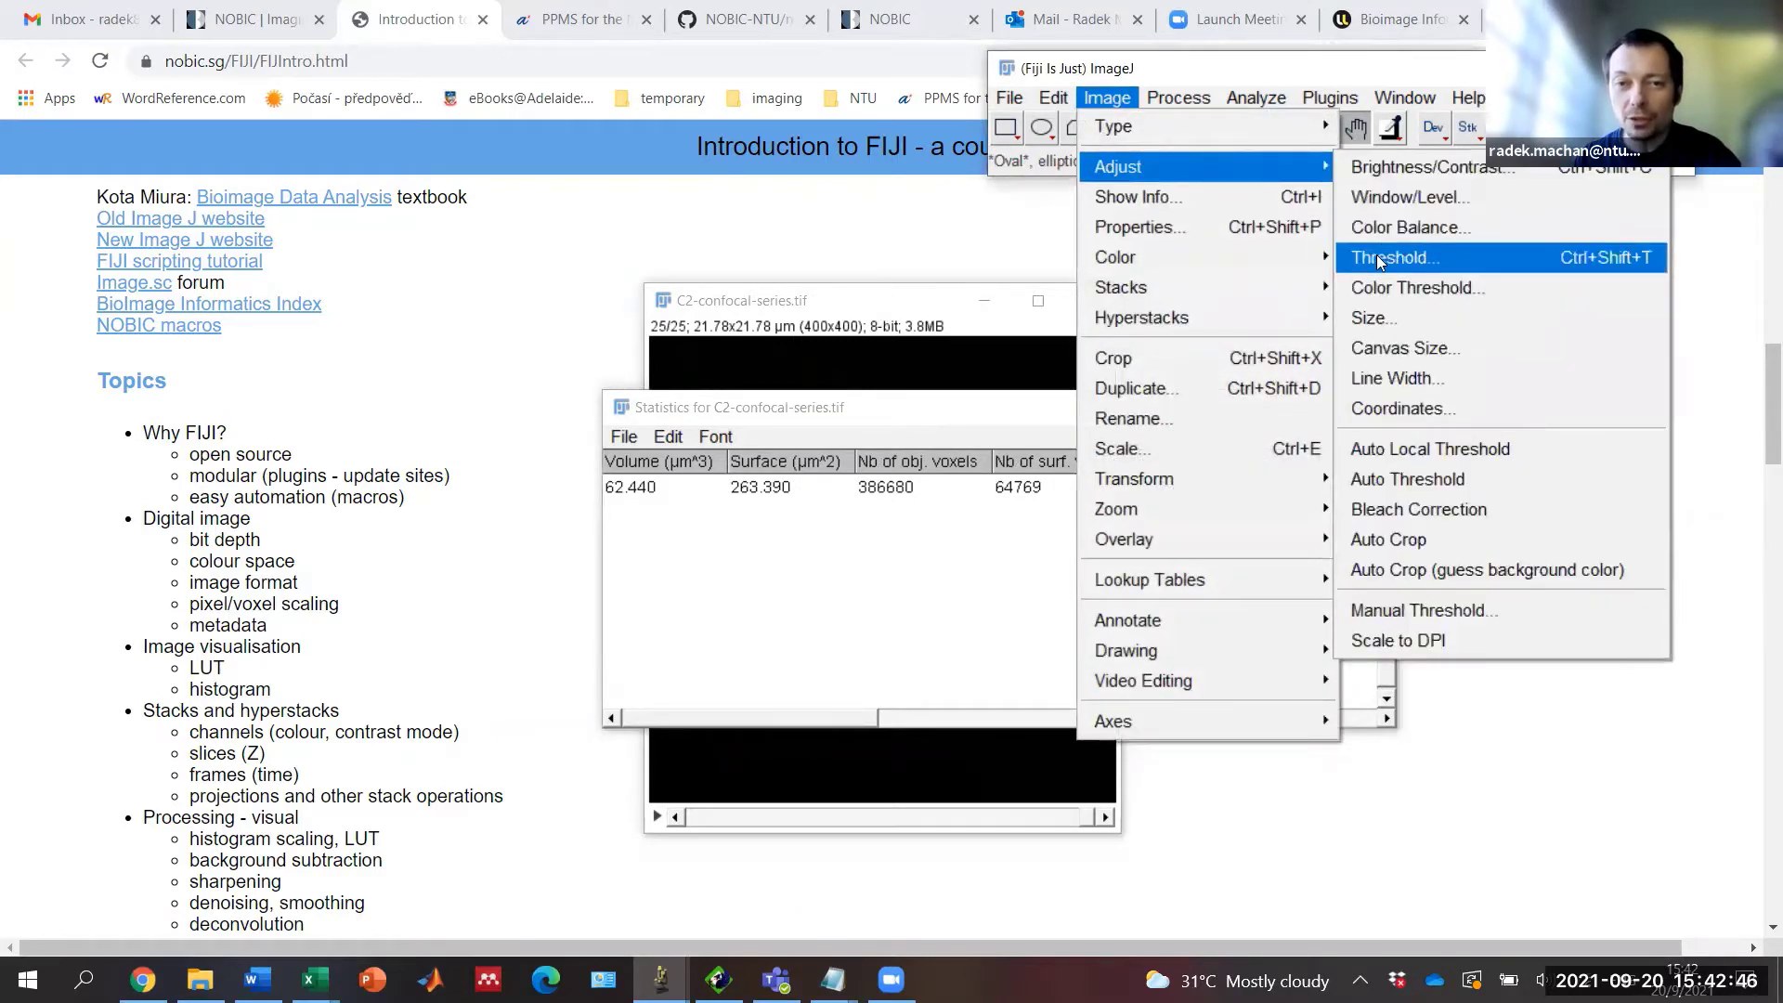
{"action": "left_click", "coordinate": [1381, 256]}
{"action": "left_click", "coordinate": [669, 380]}
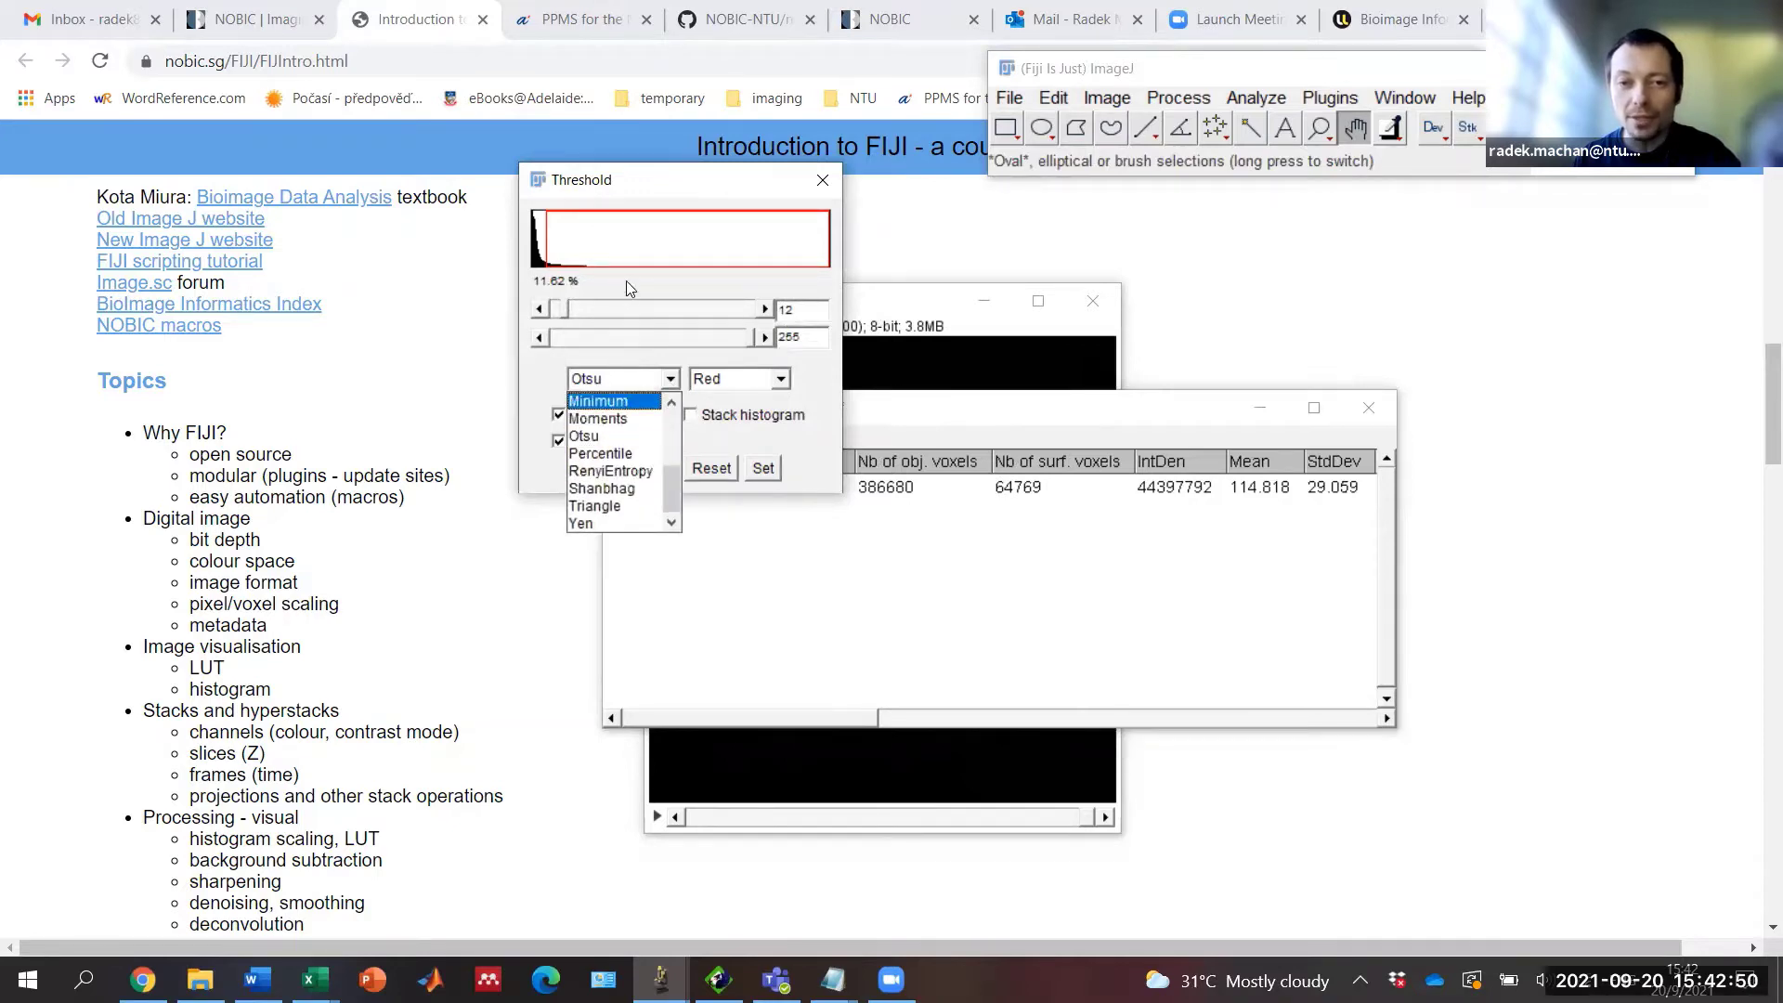
{"action": "left_click", "coordinate": [822, 184]}
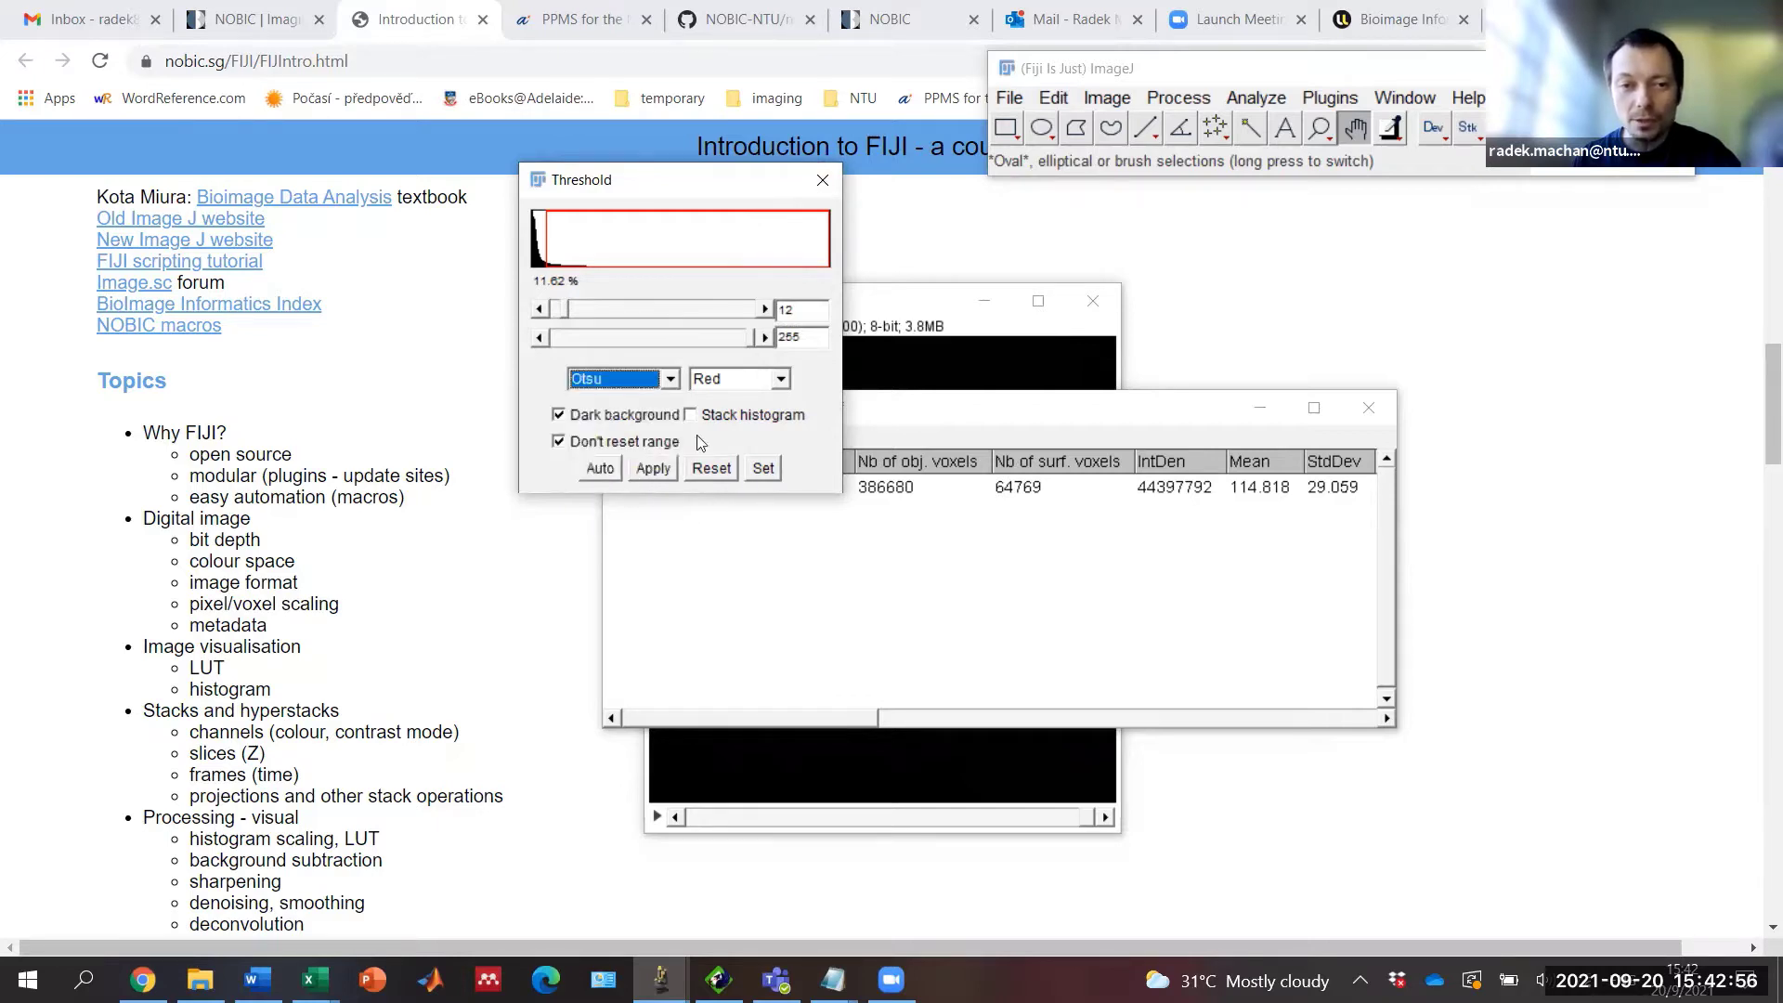
{"action": "left_click", "coordinate": [822, 179]}
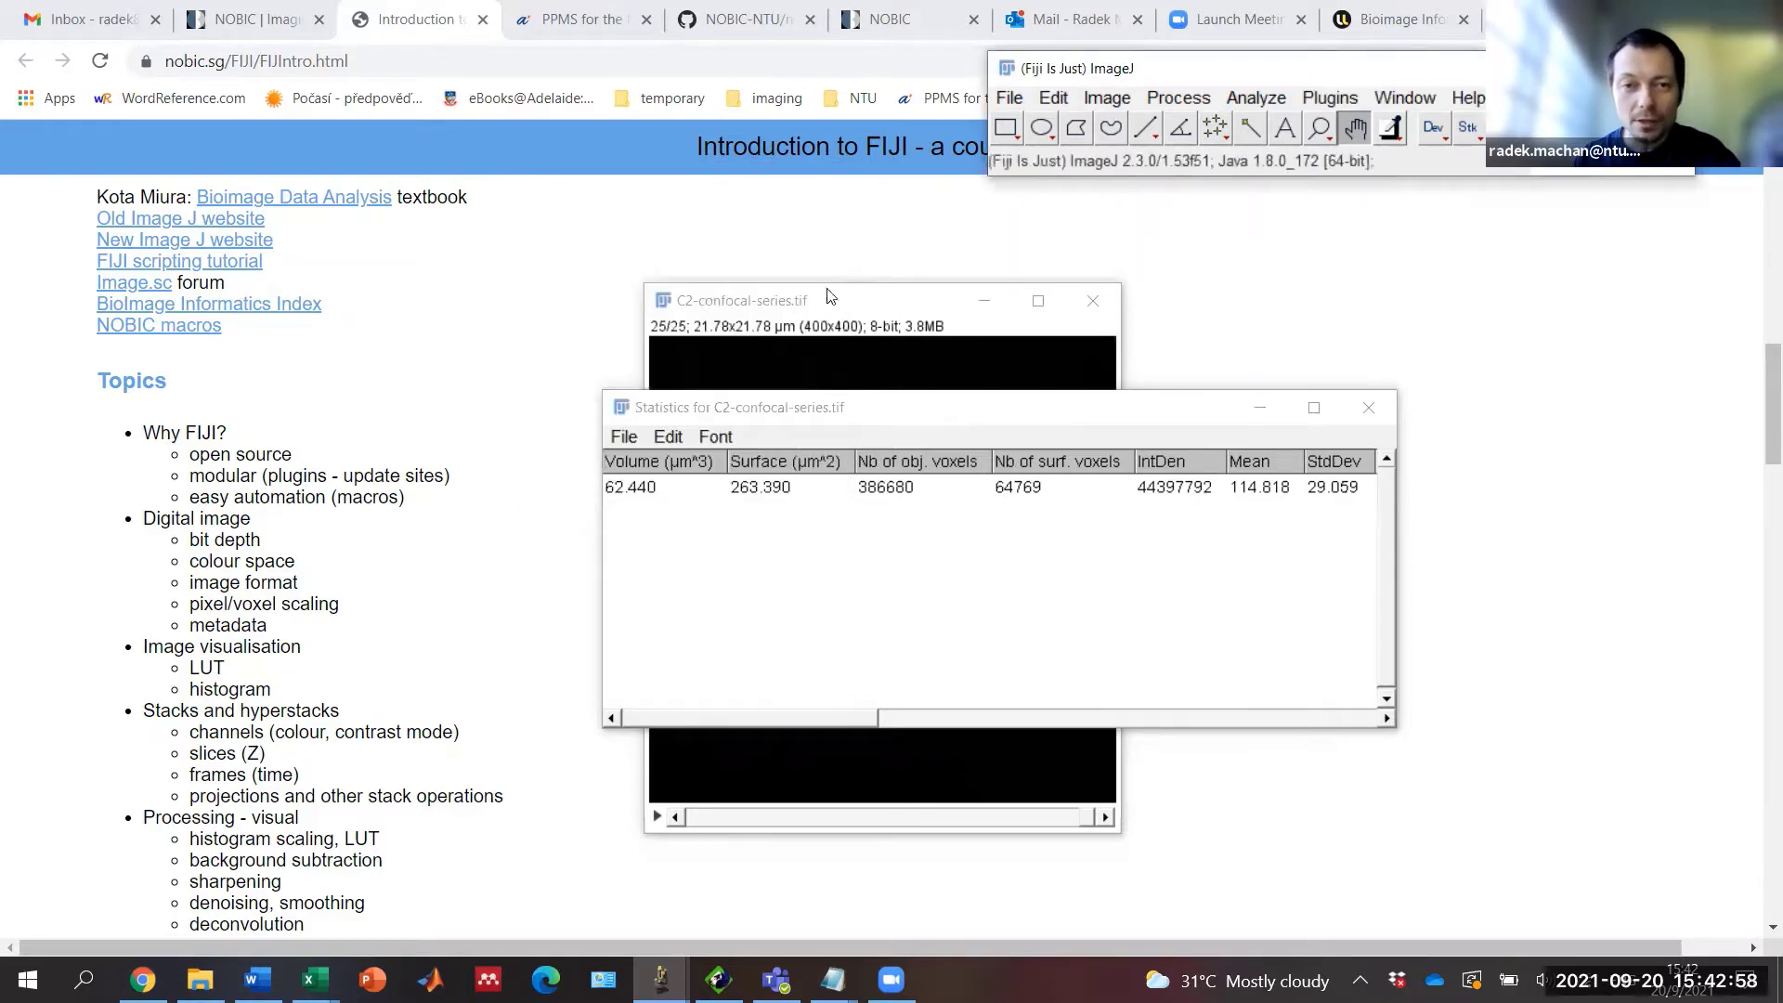
Step: Reset the C2 stack's threshold and show its slice 16 with the image window clear of the Threshold dialog
{"action": "left_click", "coordinate": [831, 295]}
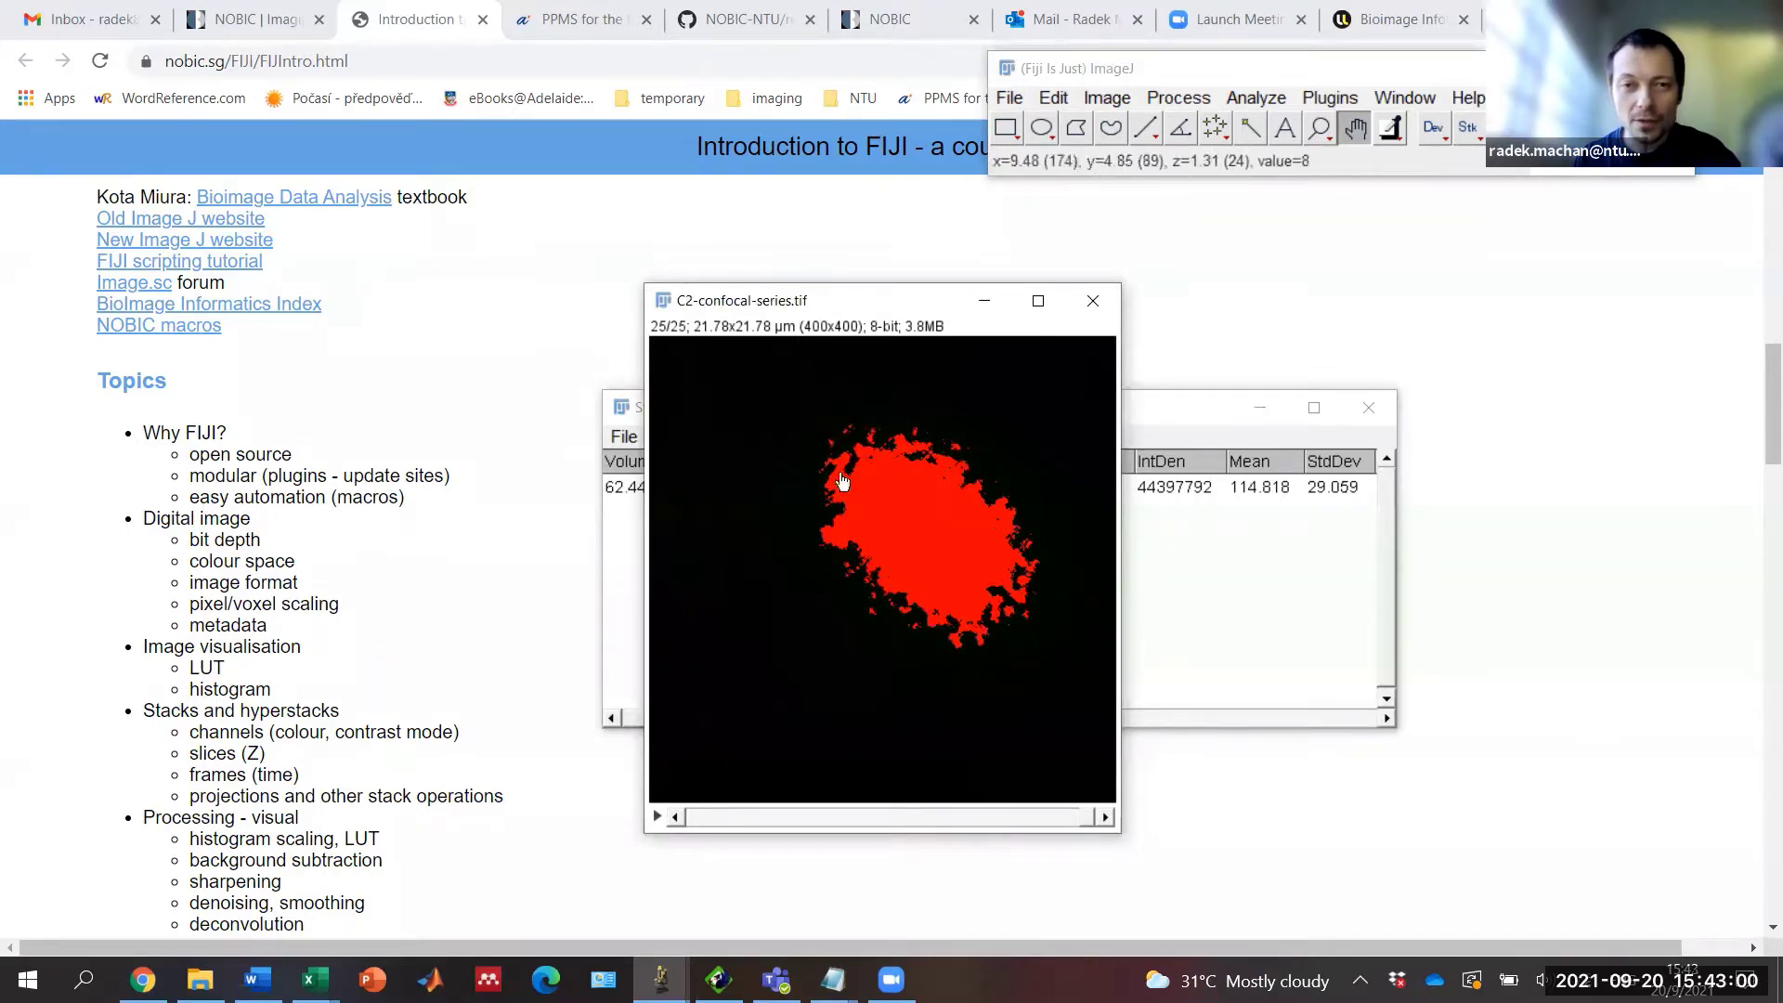
{"action": "left_click", "coordinate": [1107, 99]}
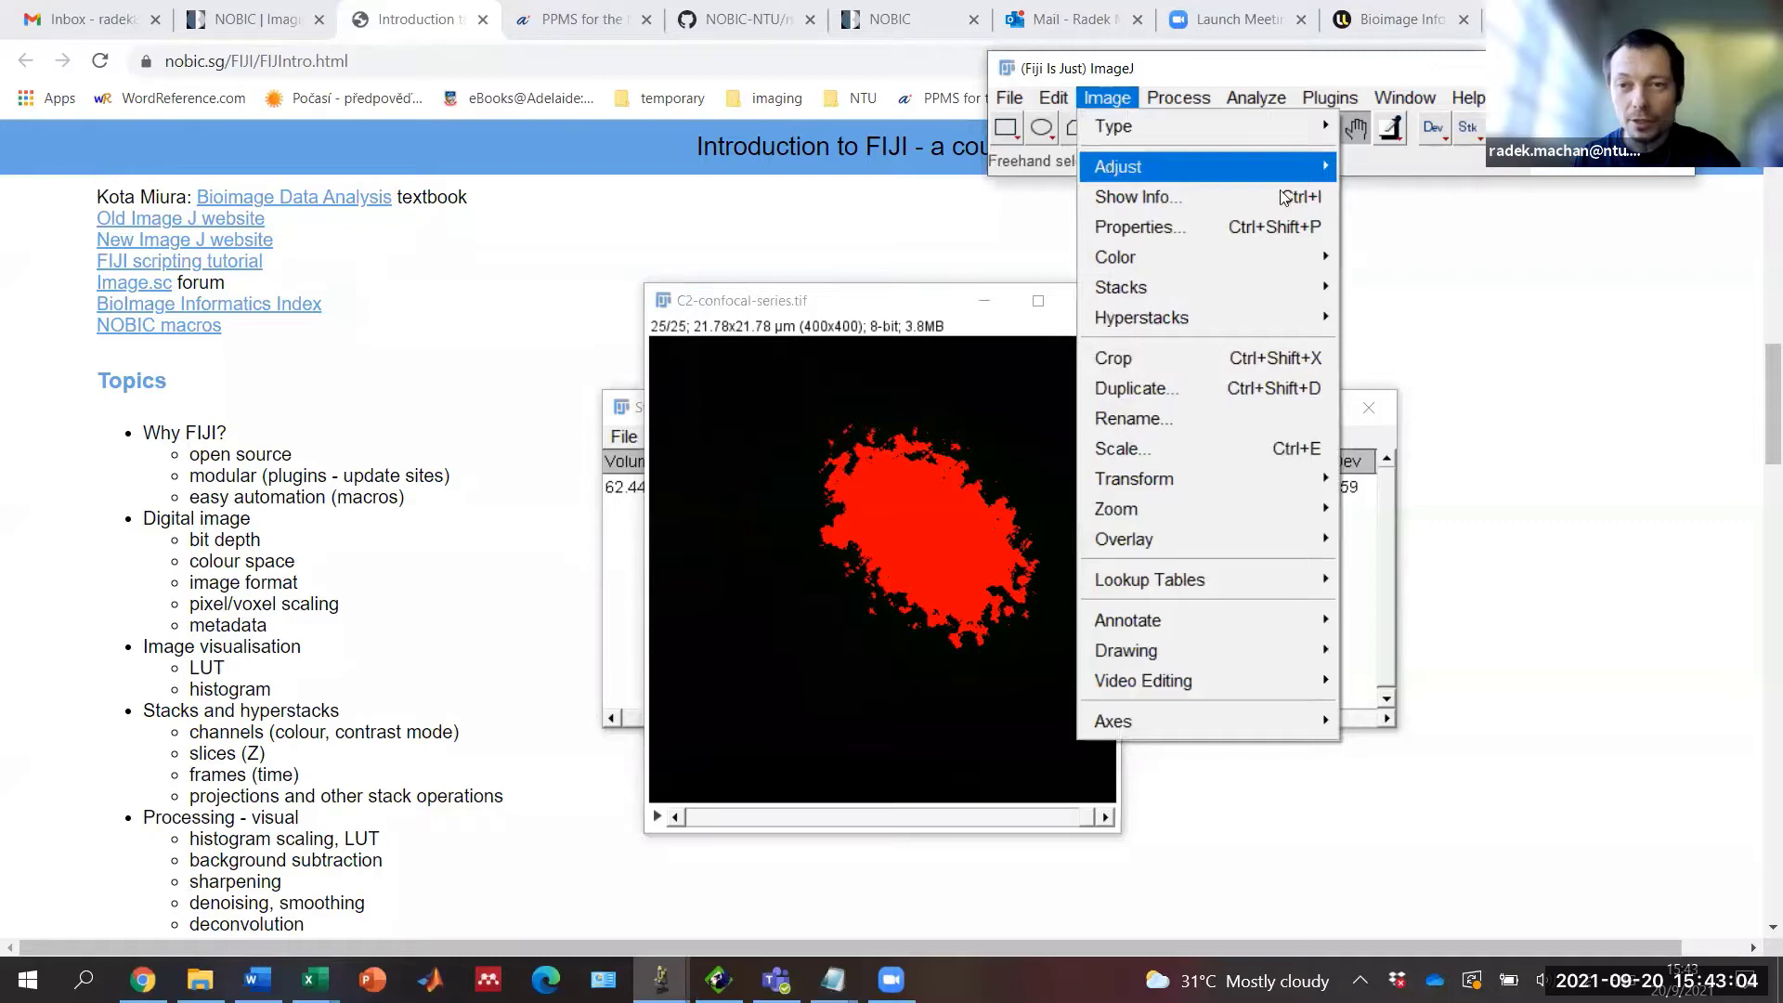
{"action": "mouse_move", "coordinate": [1207, 166]}
{"action": "left_click", "coordinate": [1396, 260]}
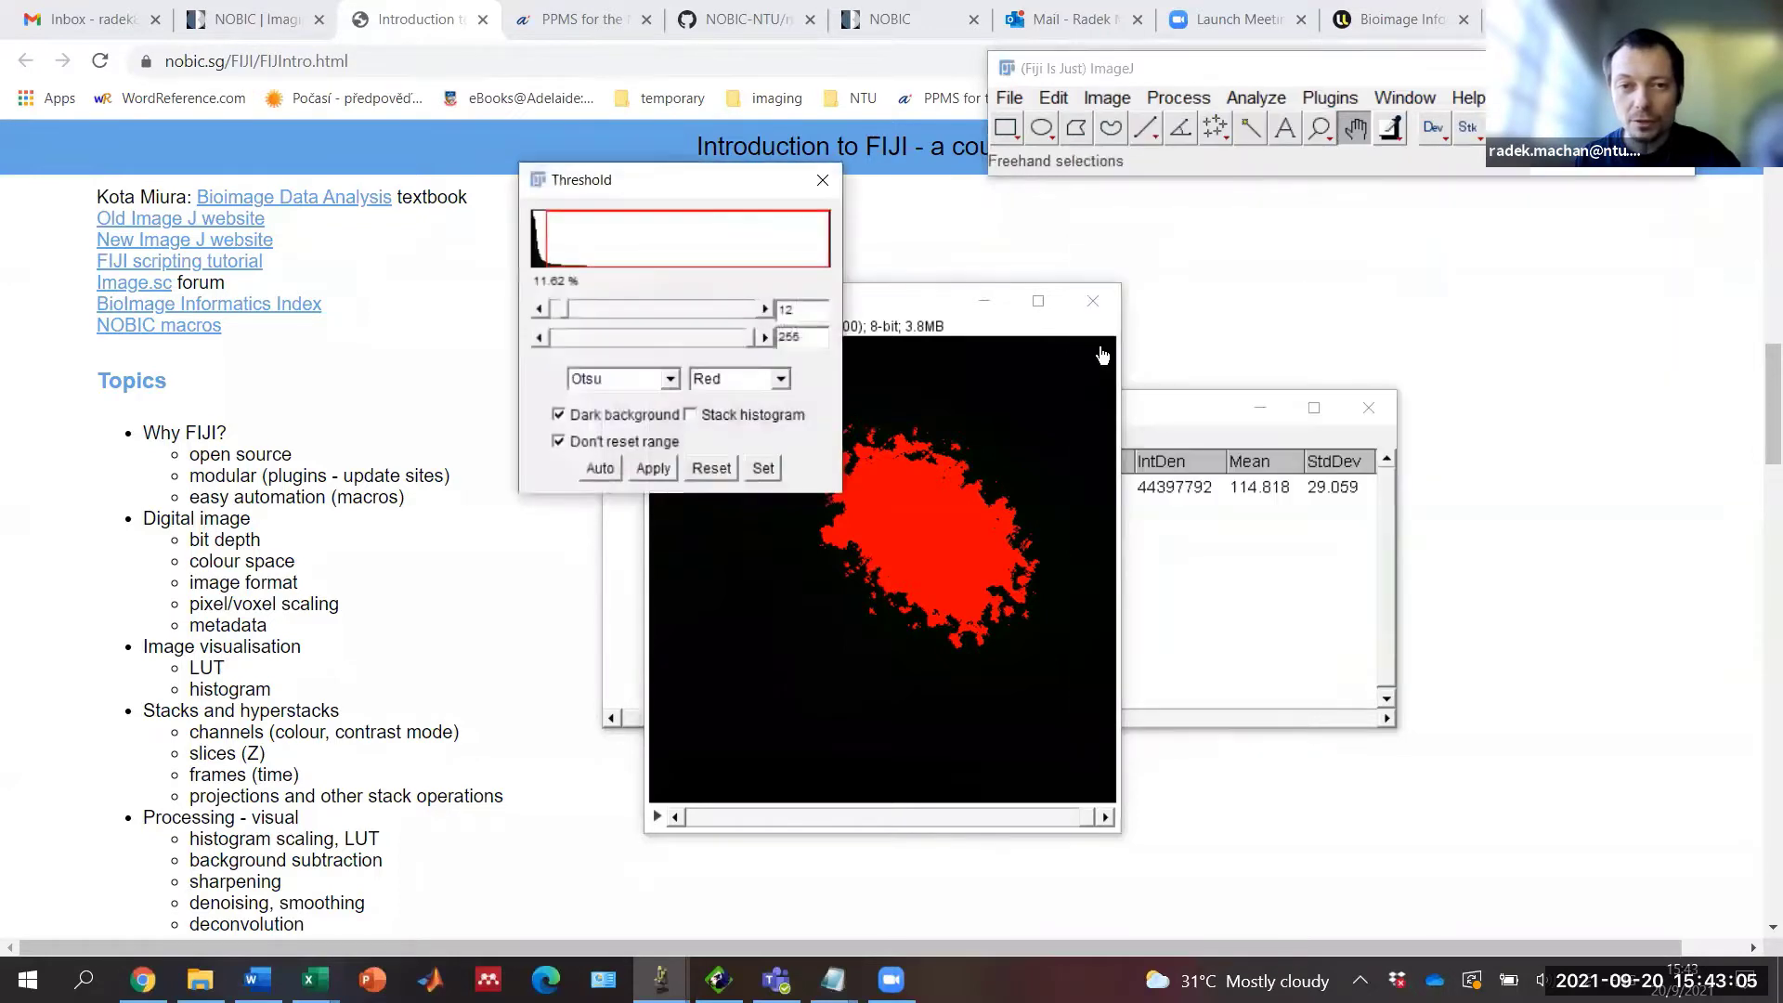
{"action": "left_click", "coordinate": [709, 469]}
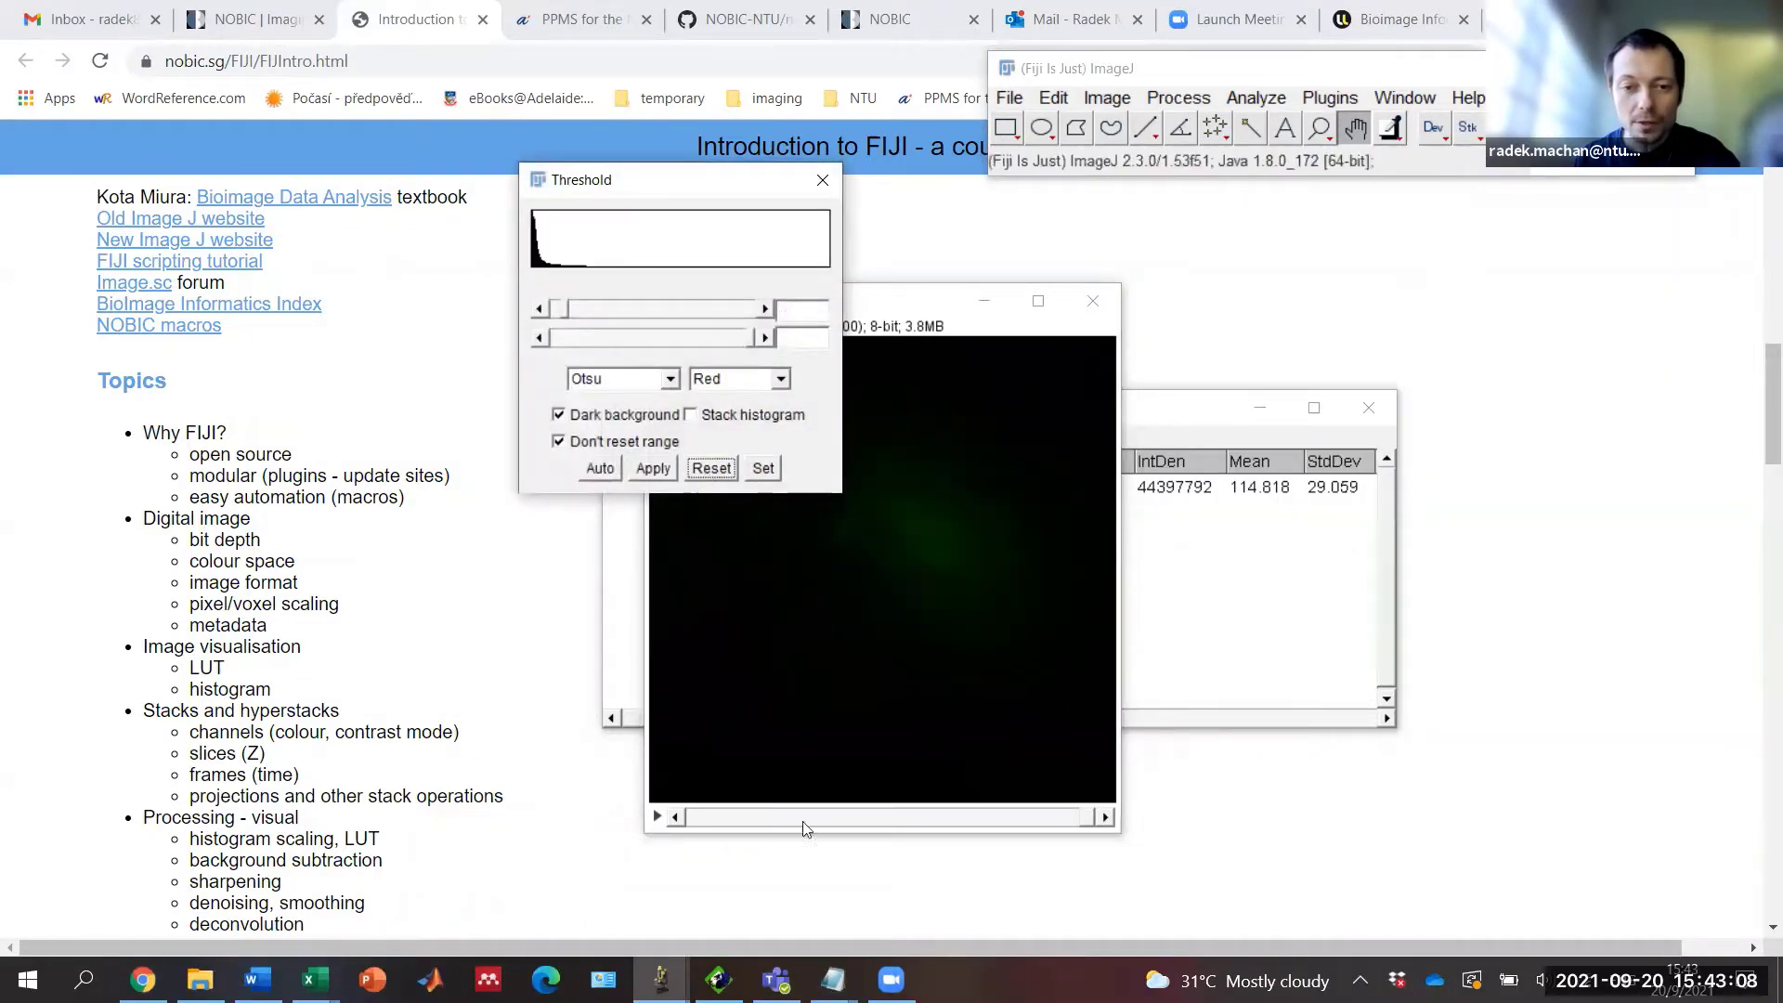
{"action": "left_click_drag", "start_coordinate": [1085, 817], "coordinate": [945, 816]}
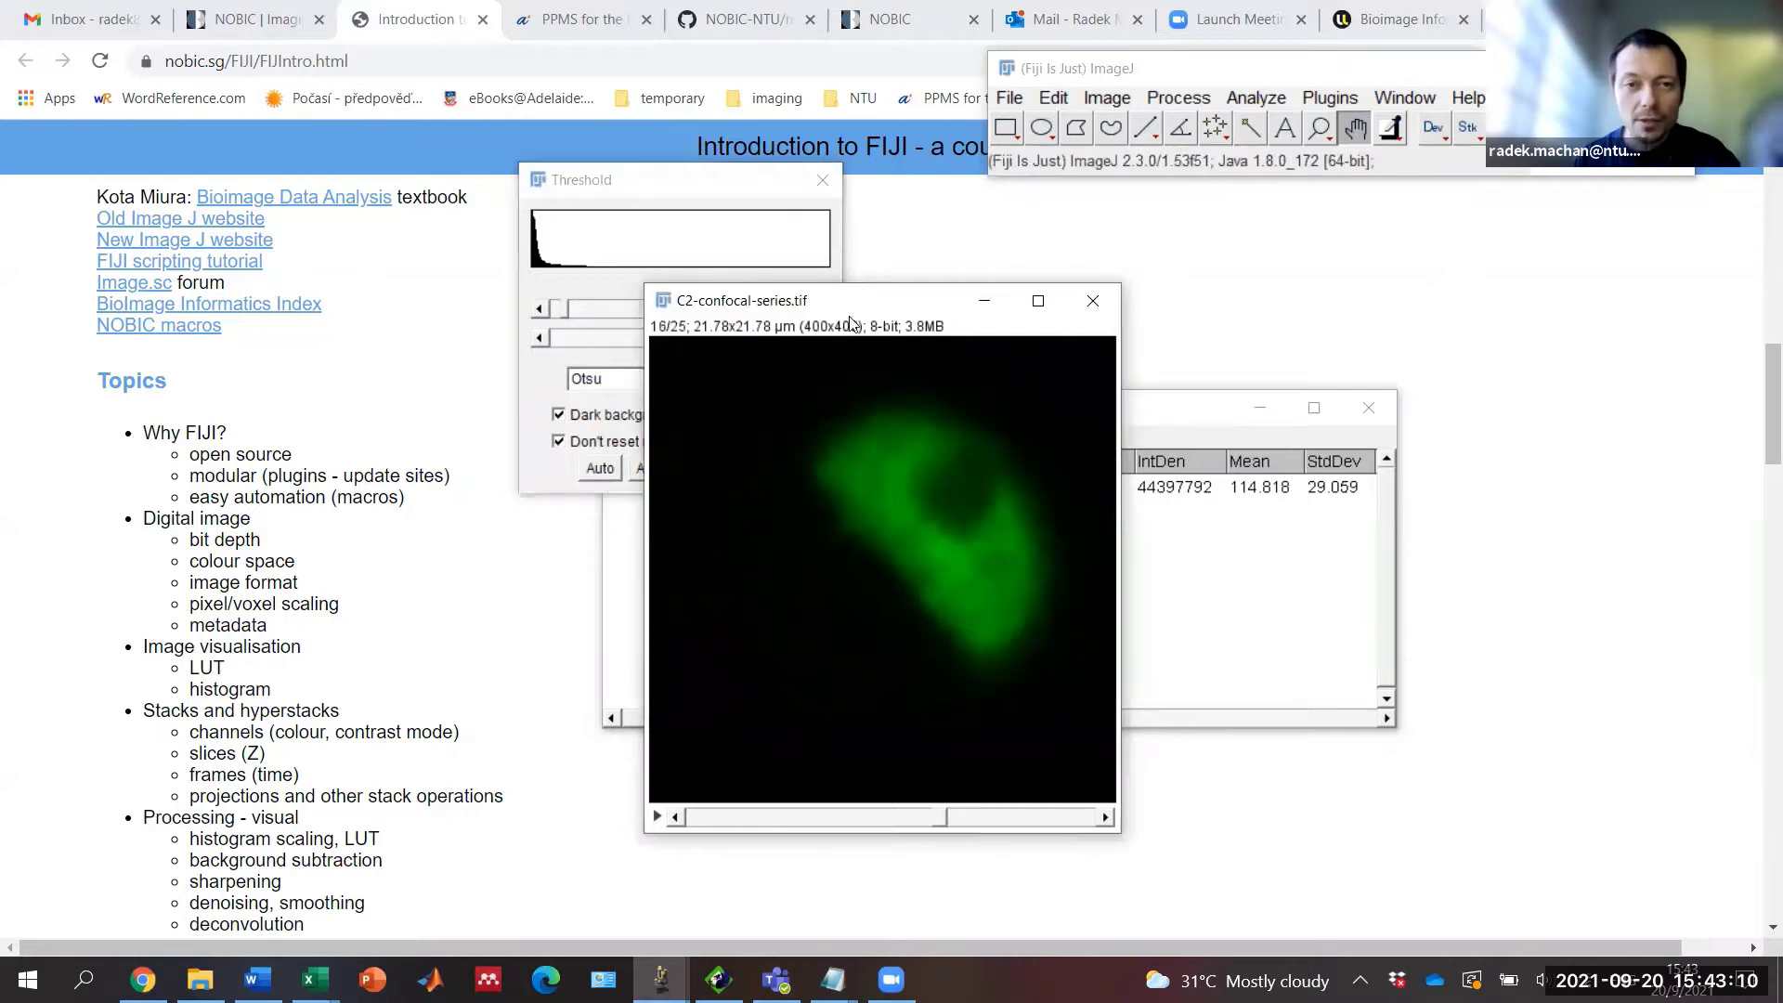
{"action": "left_click_drag", "start_coordinate": [863, 311], "coordinate": [1271, 330]}
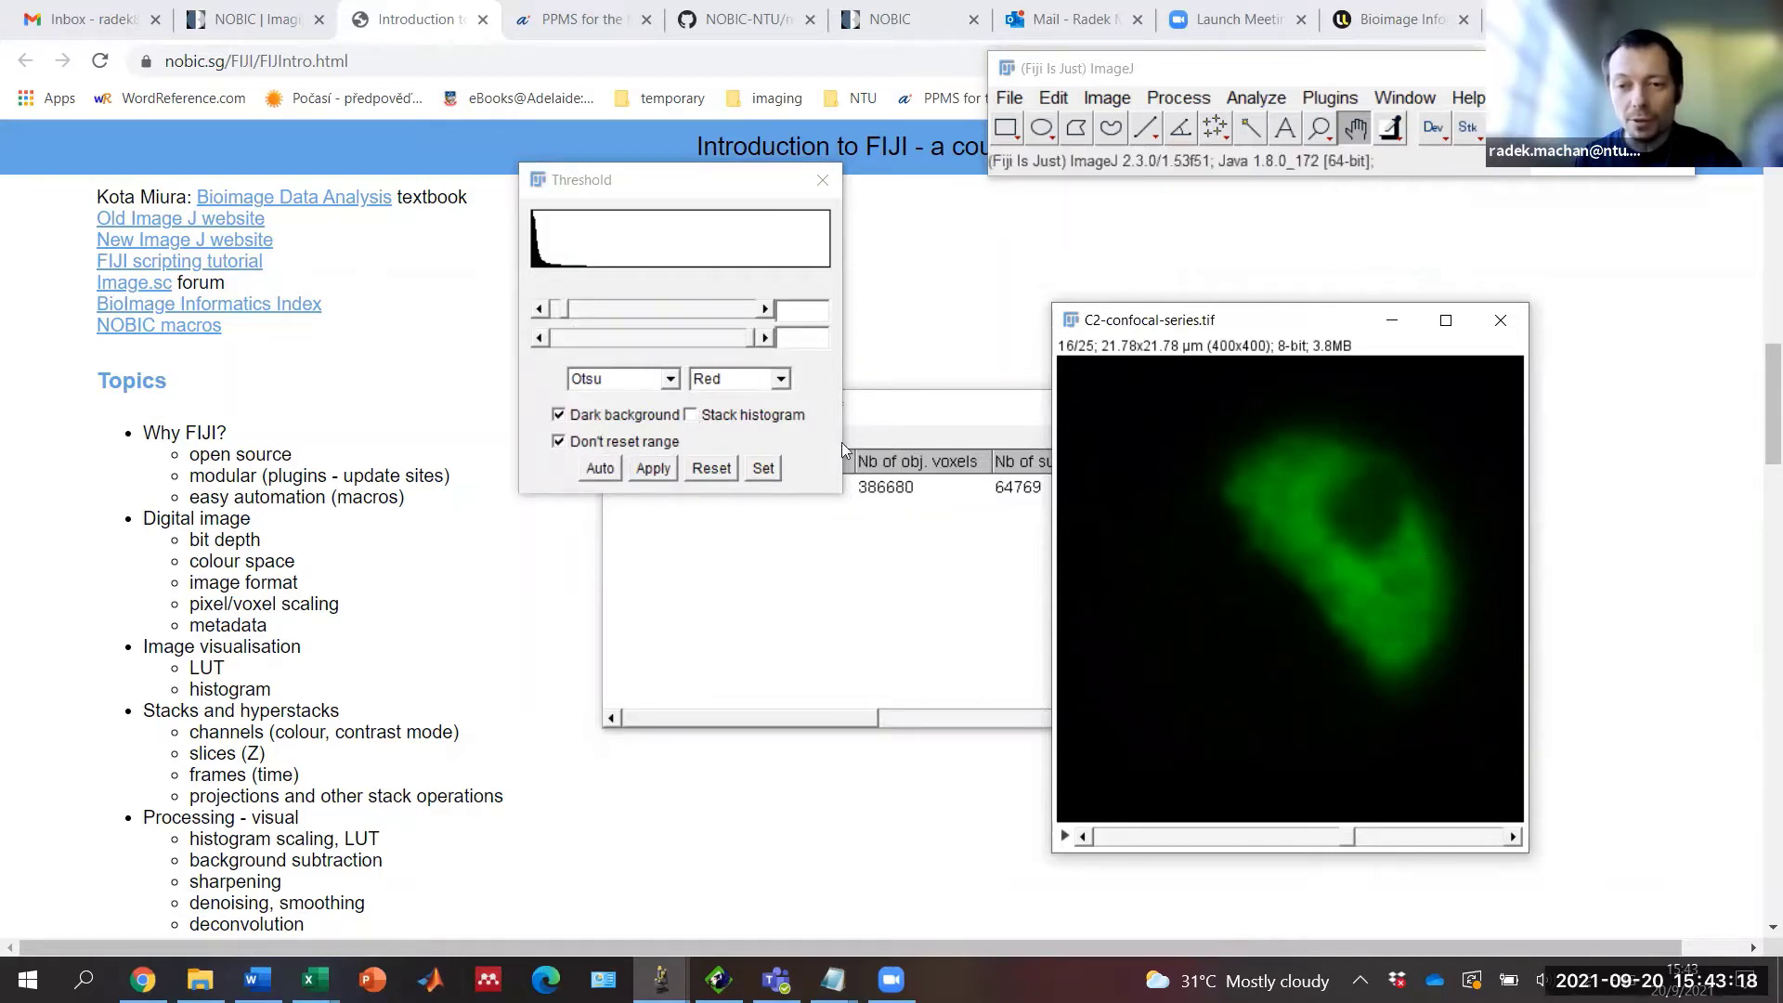
Step: Threshold the C2 stack with the Yen method using the stack histogram, and check the mask through the slices to slice 6
{"action": "left_click", "coordinate": [691, 417]}
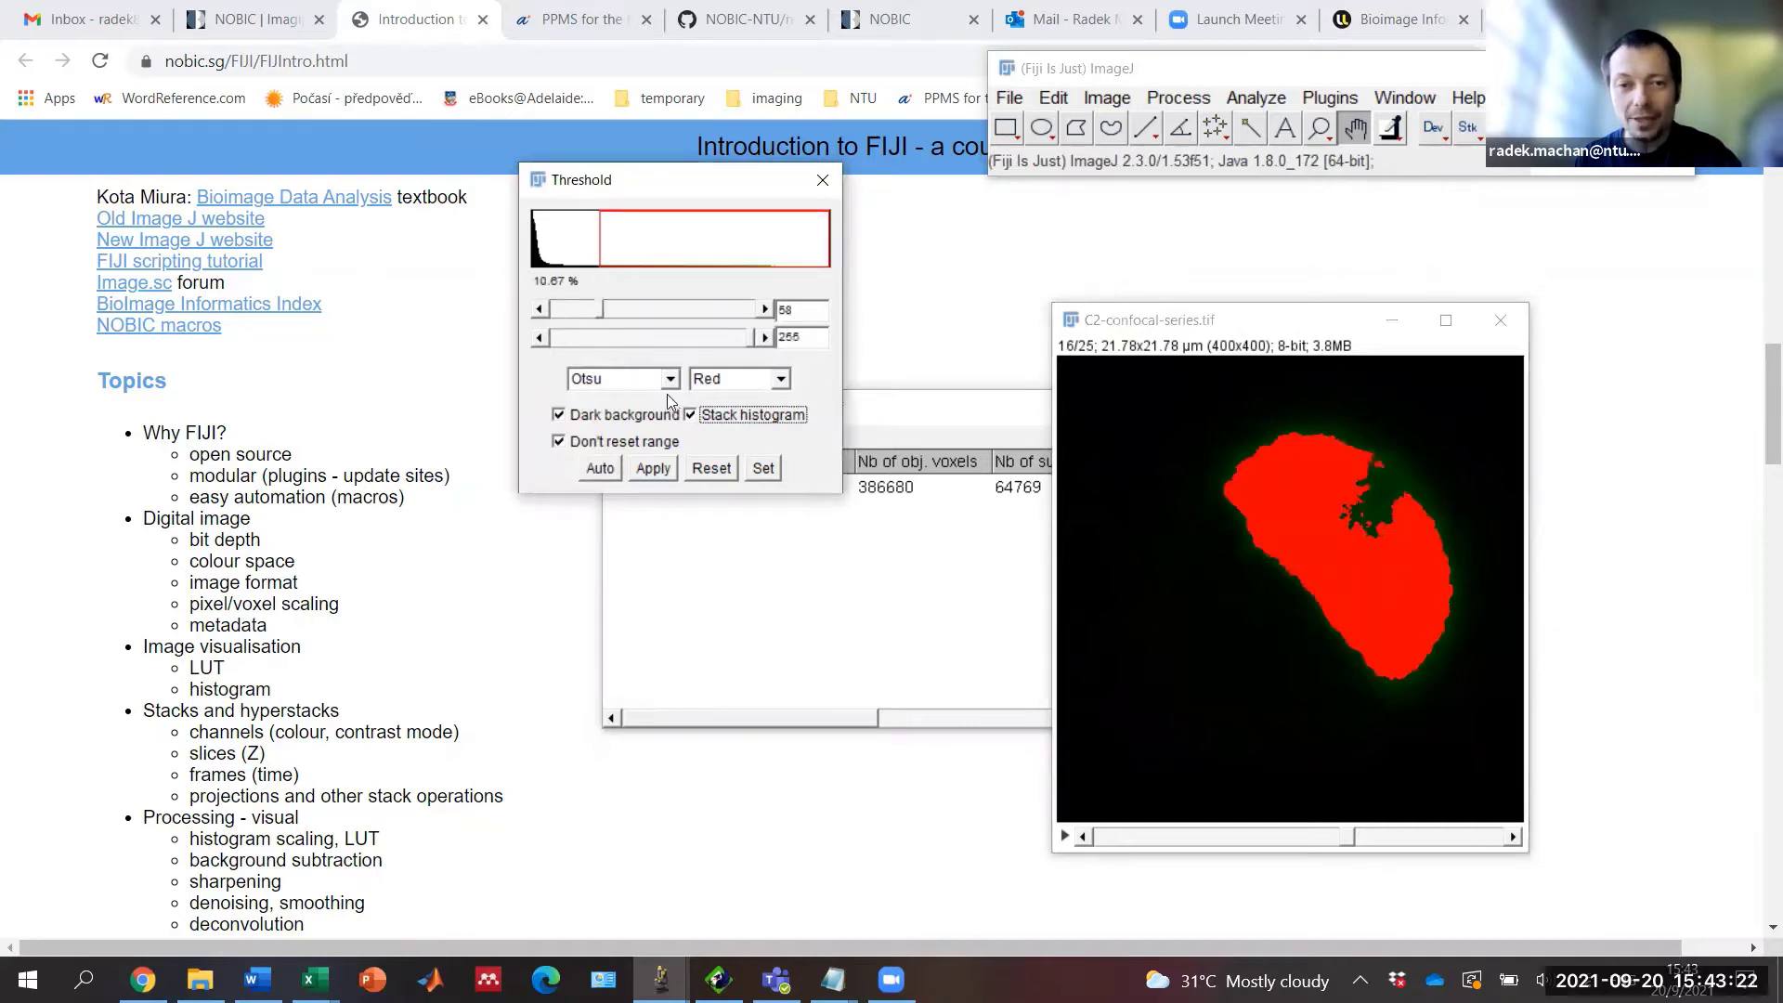
{"action": "left_click", "coordinate": [670, 380]}
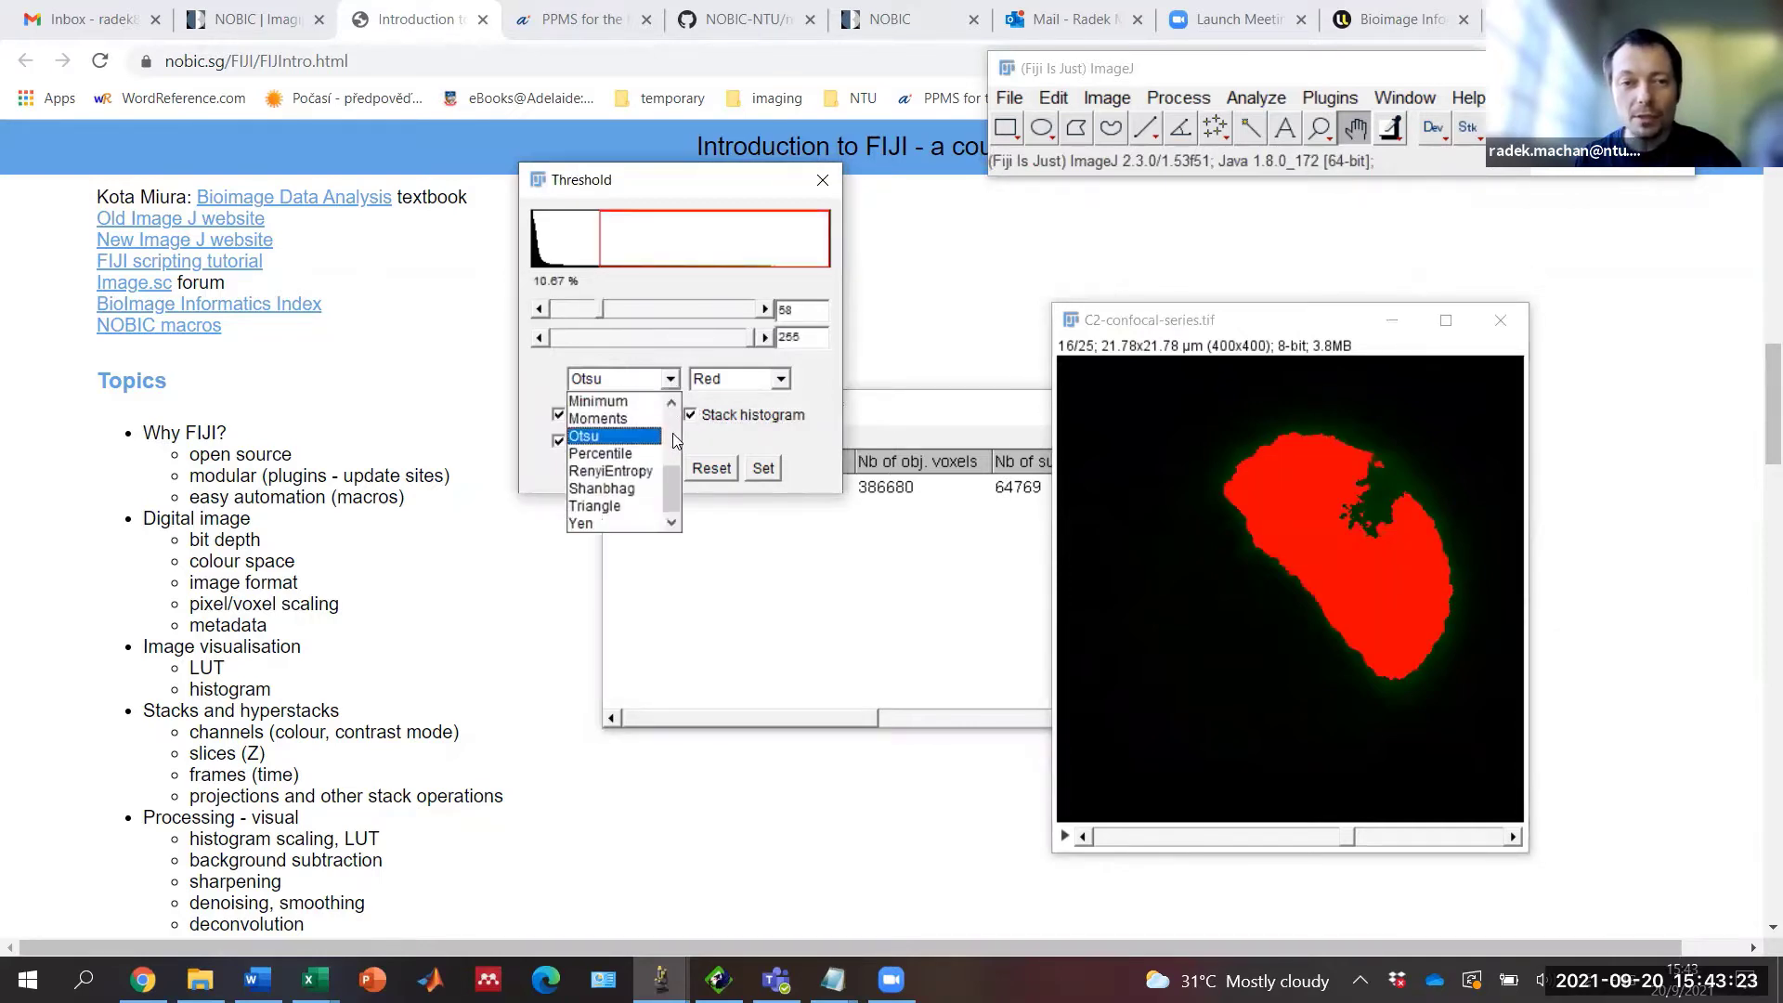
{"action": "left_click", "coordinate": [585, 526]}
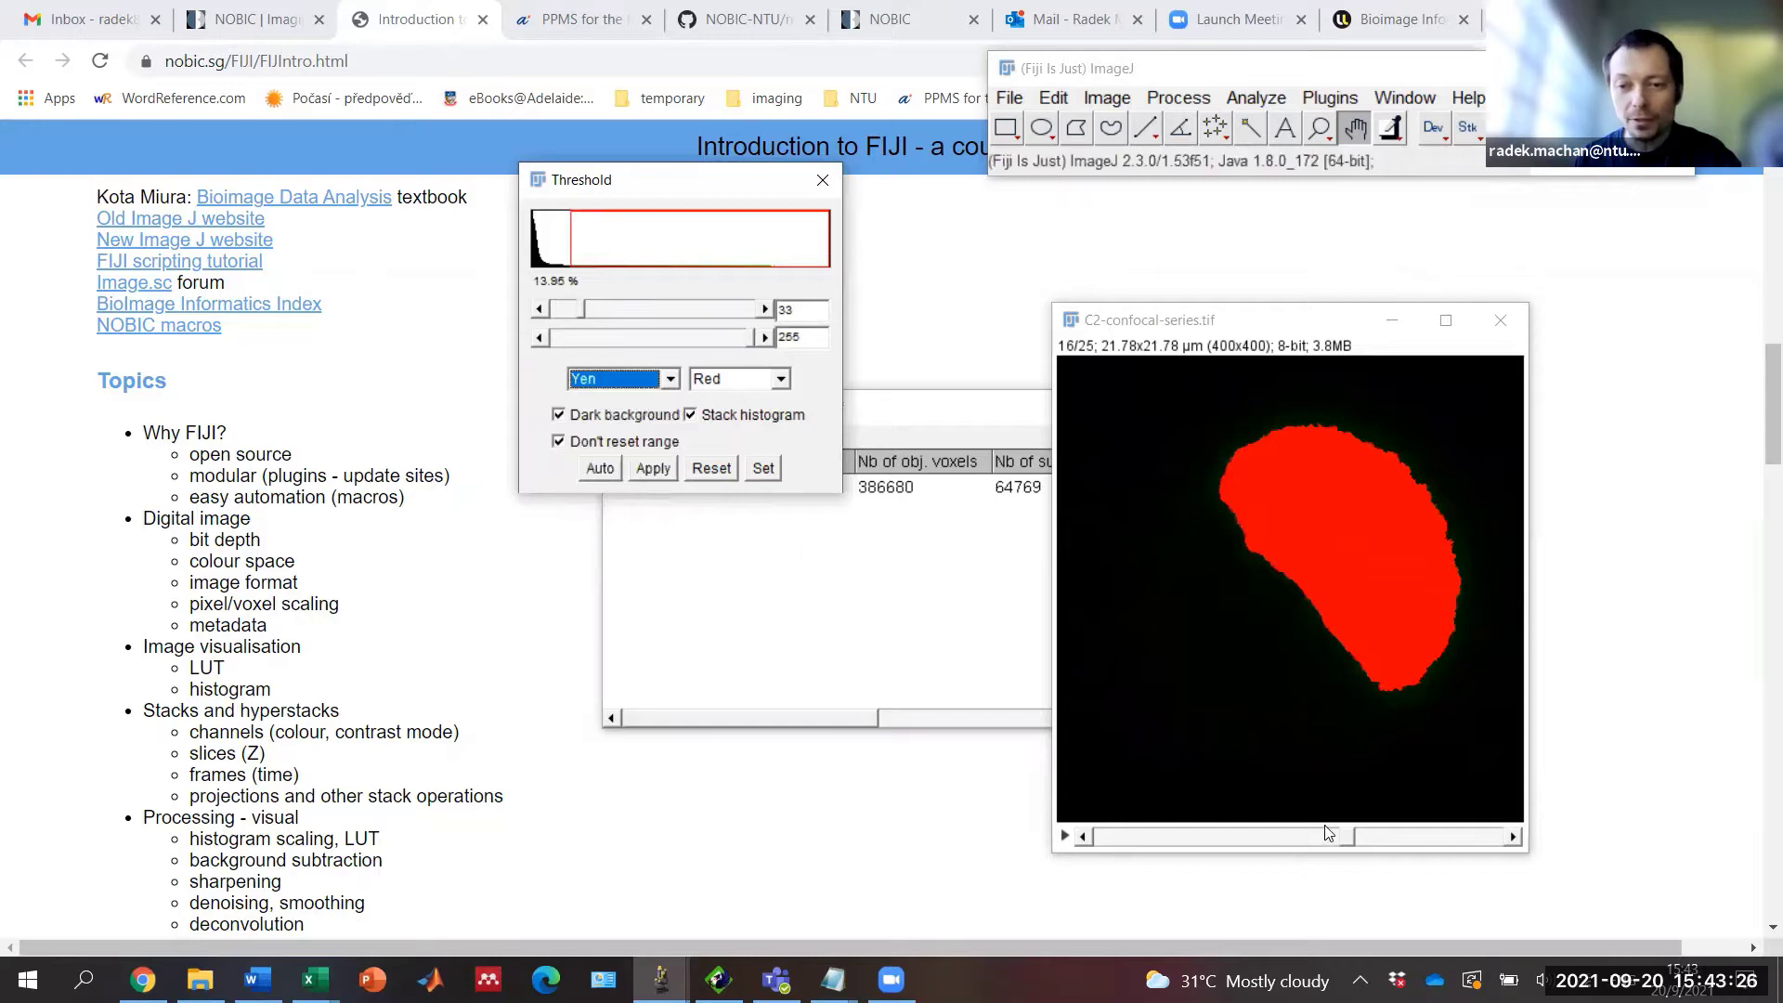
{"action": "left_click_drag", "start_coordinate": [1347, 835], "coordinate": [1281, 833]}
{"action": "scroll", "coordinate": [1222, 810], "scroll_direction": "up", "scroll_amount": 6}
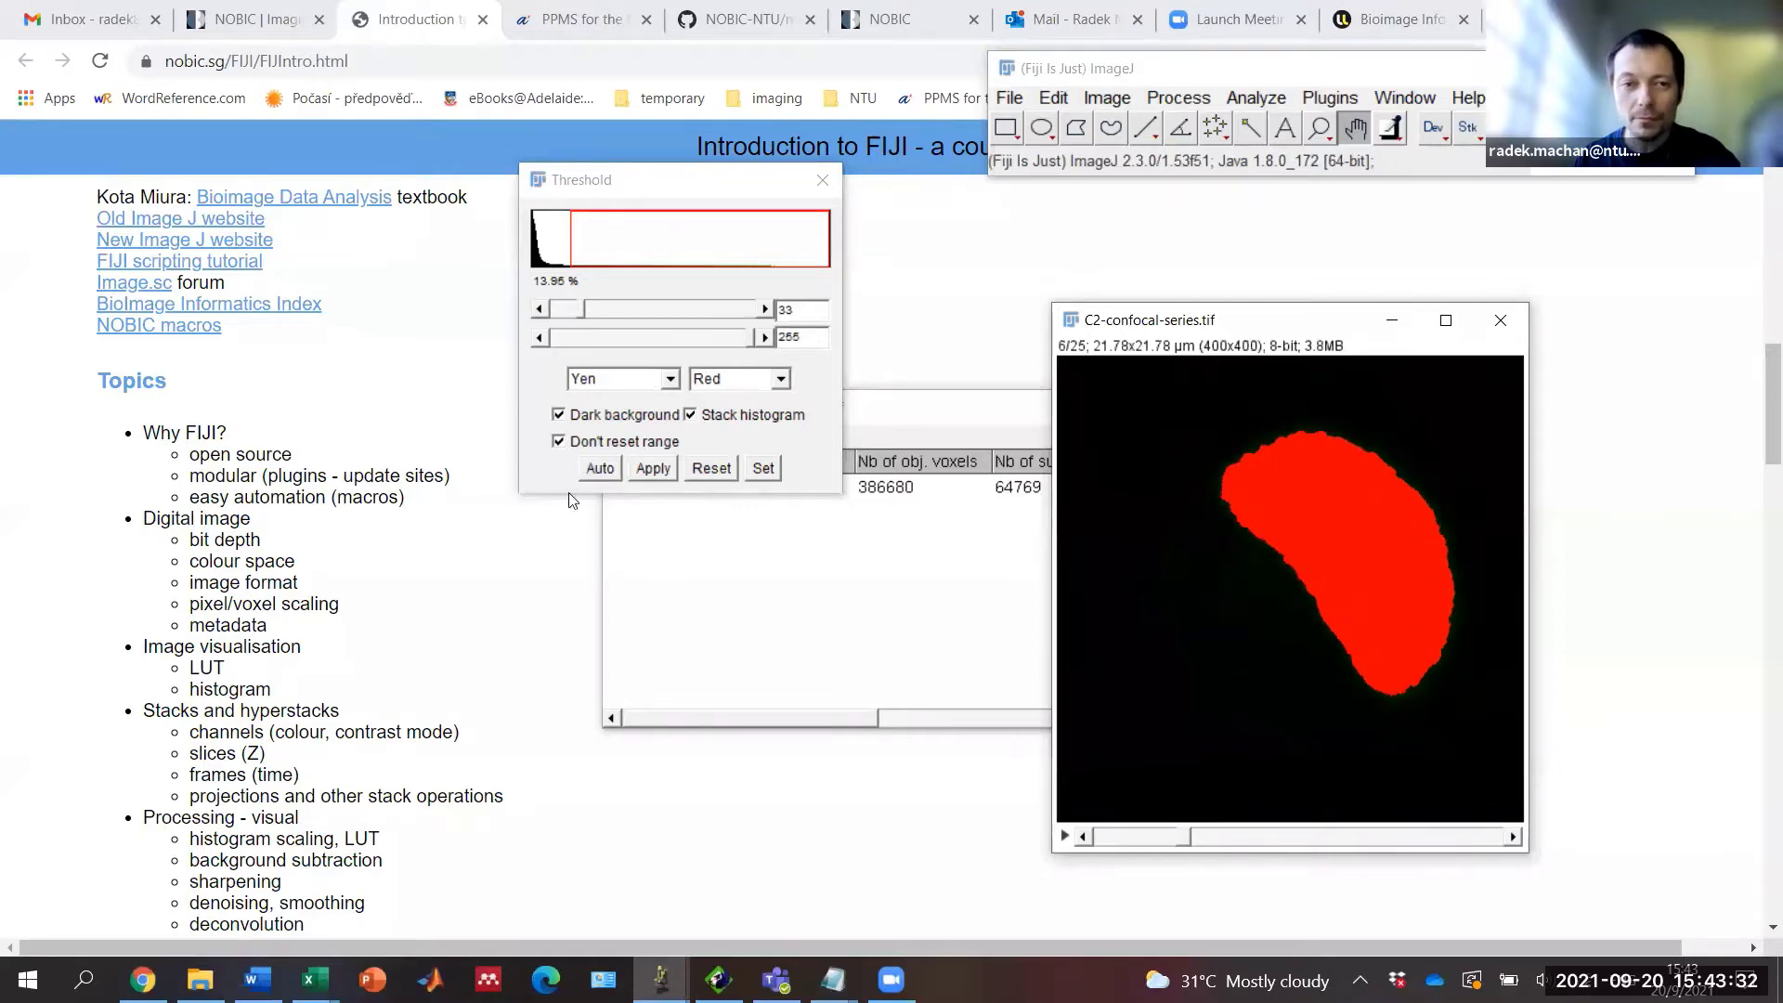
Step: Convert the C2 stack to binary with Yen, dark background and a threshold calculated for each image, and close the stack
{"action": "left_click", "coordinate": [651, 469]}
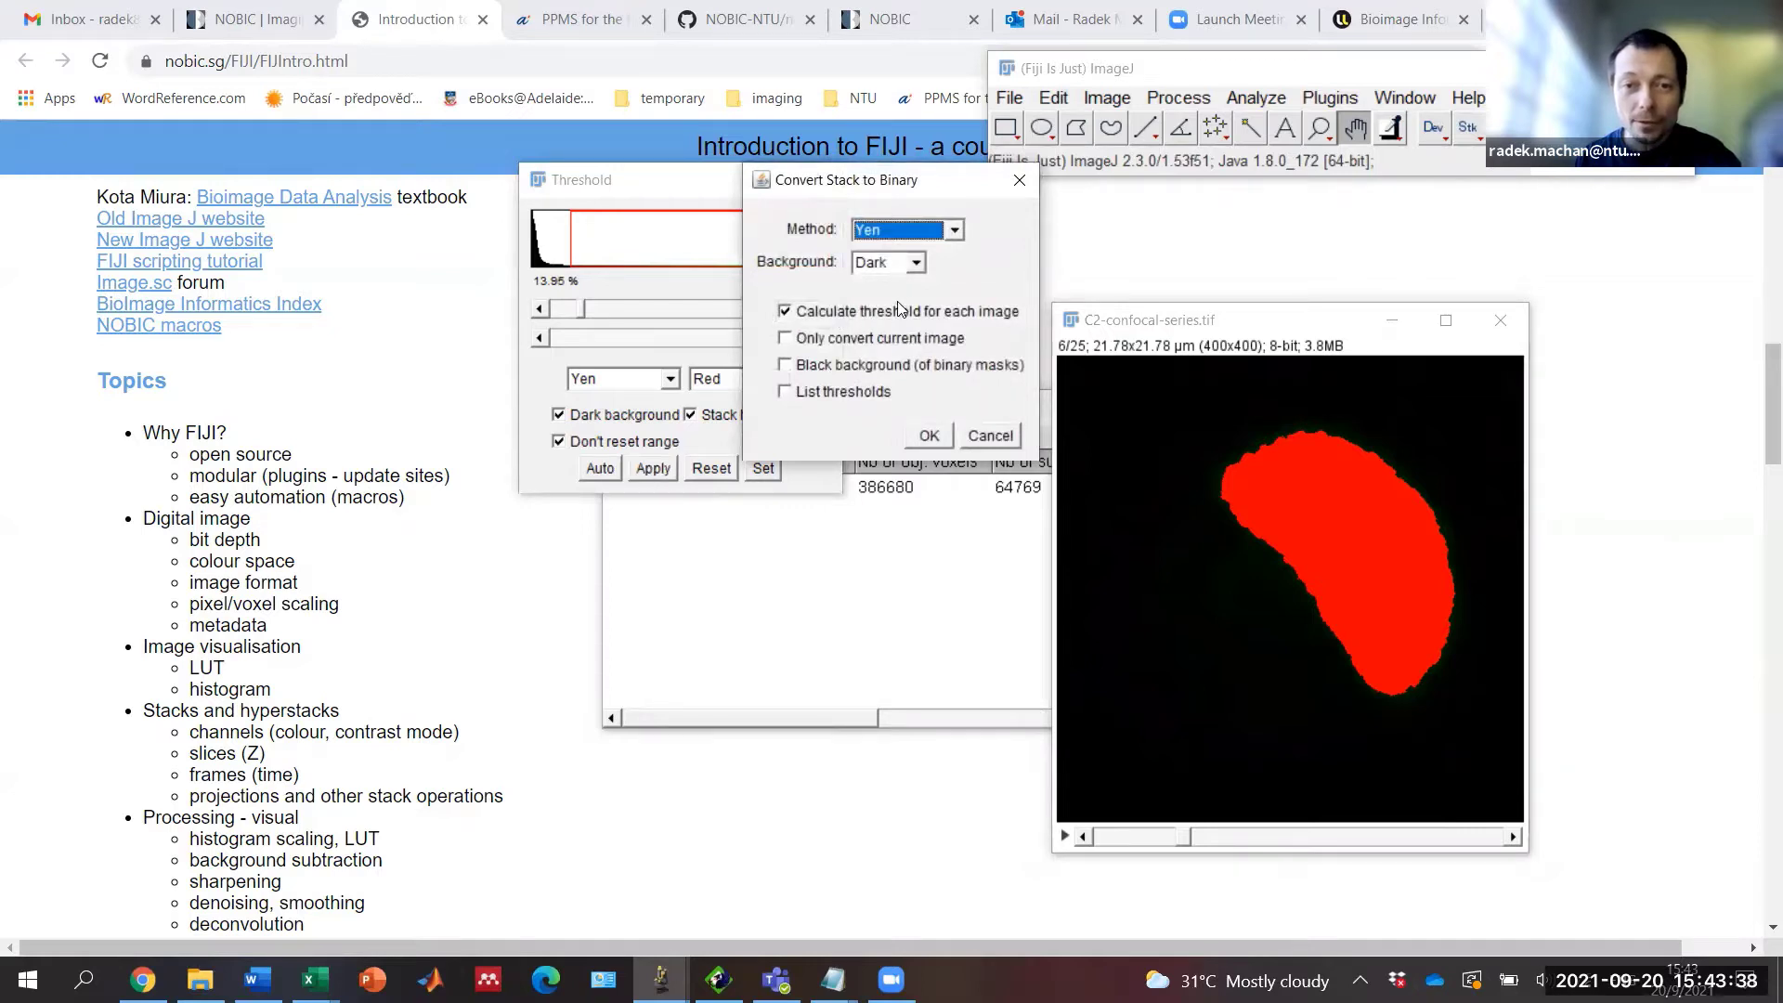
{"action": "left_click", "coordinate": [785, 312]}
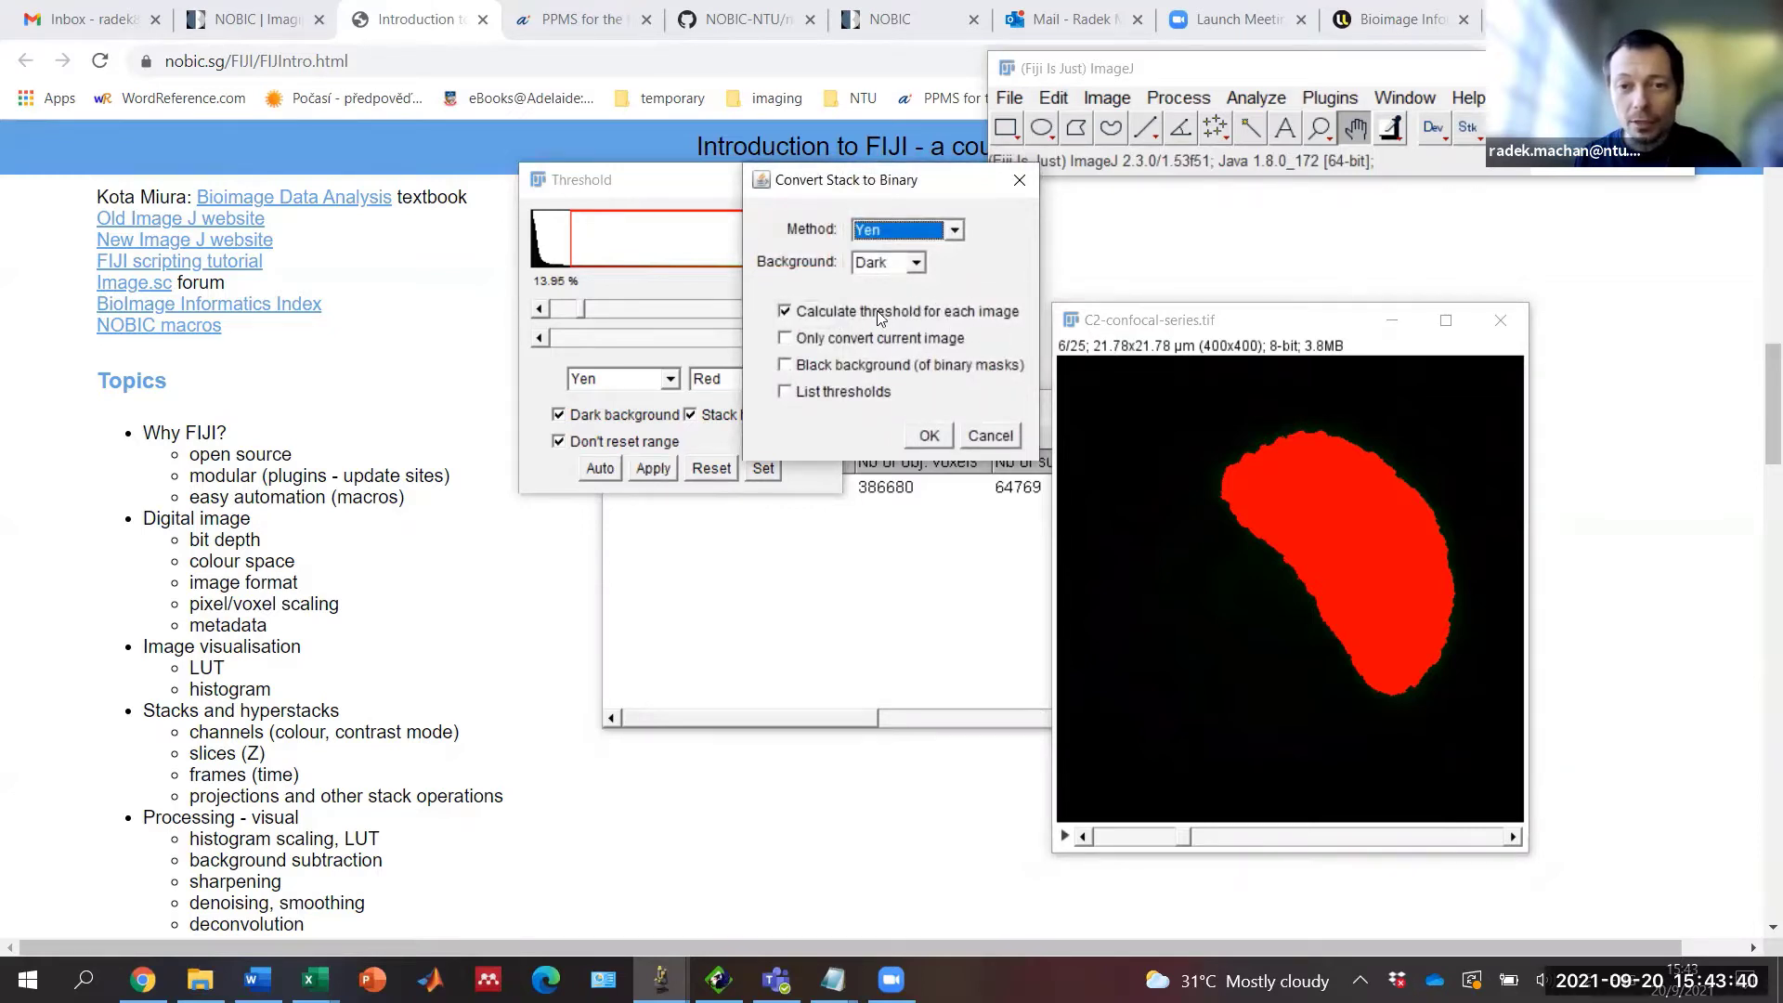
{"action": "left_click", "coordinate": [928, 437]}
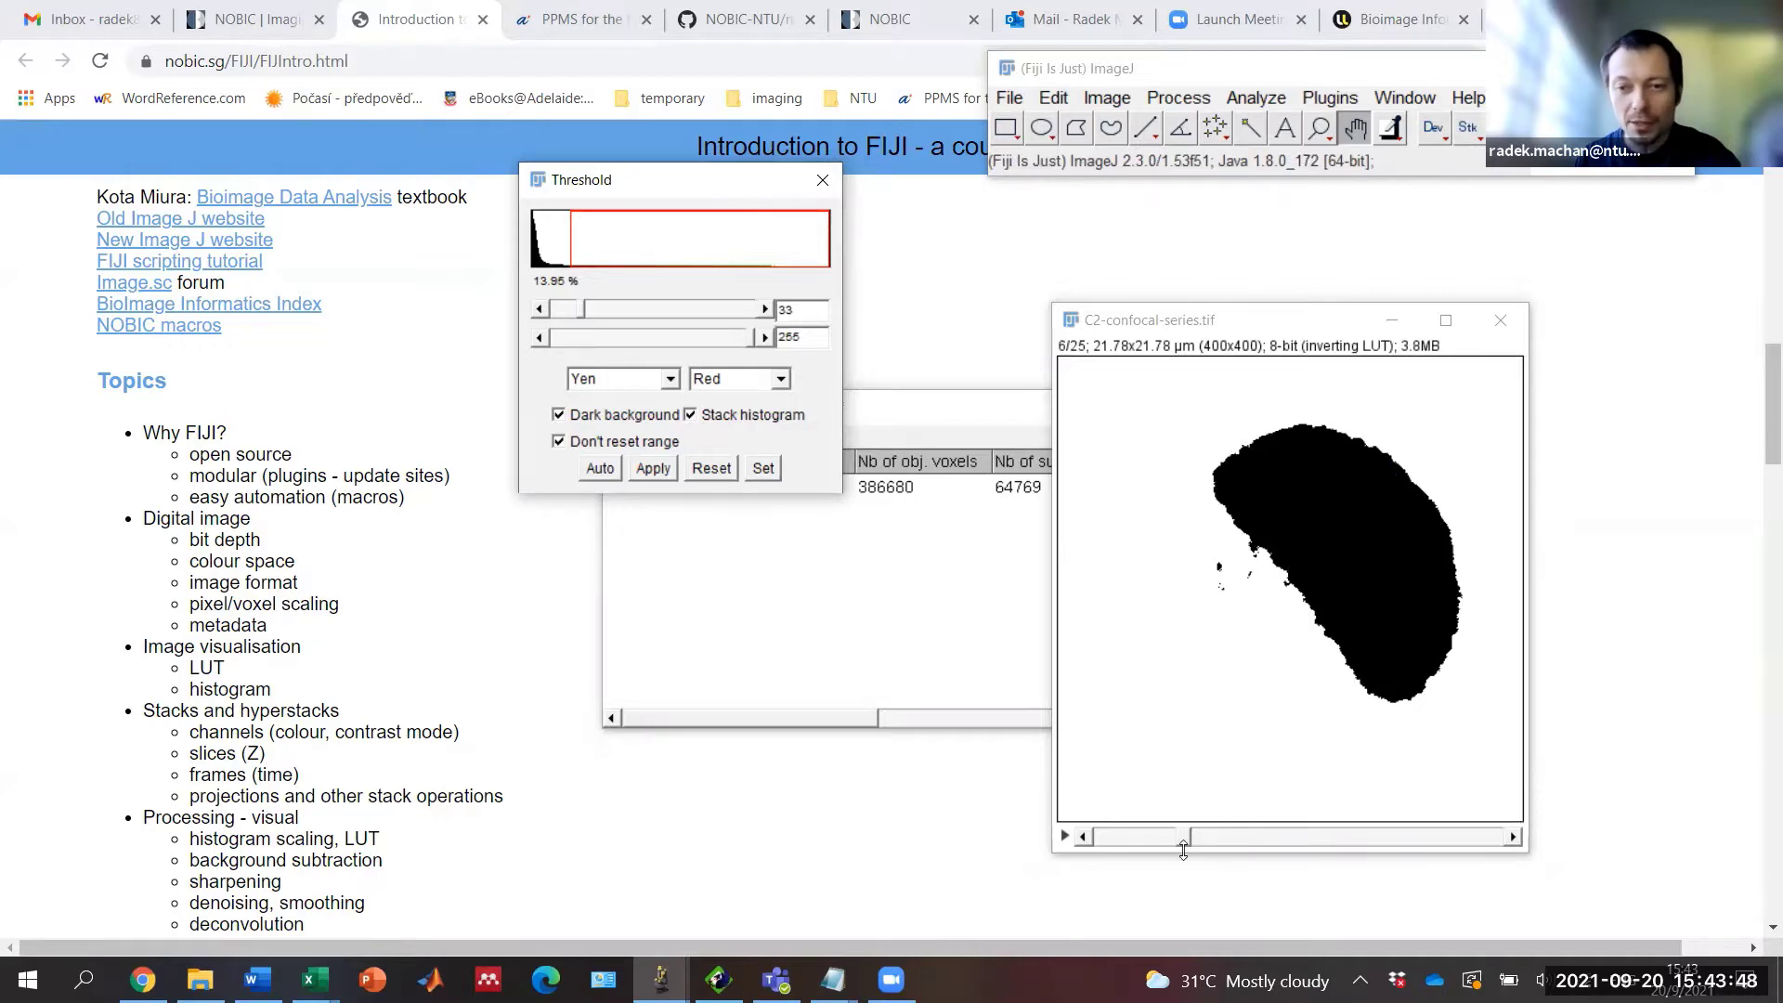
{"action": "left_click", "coordinate": [1509, 321]}
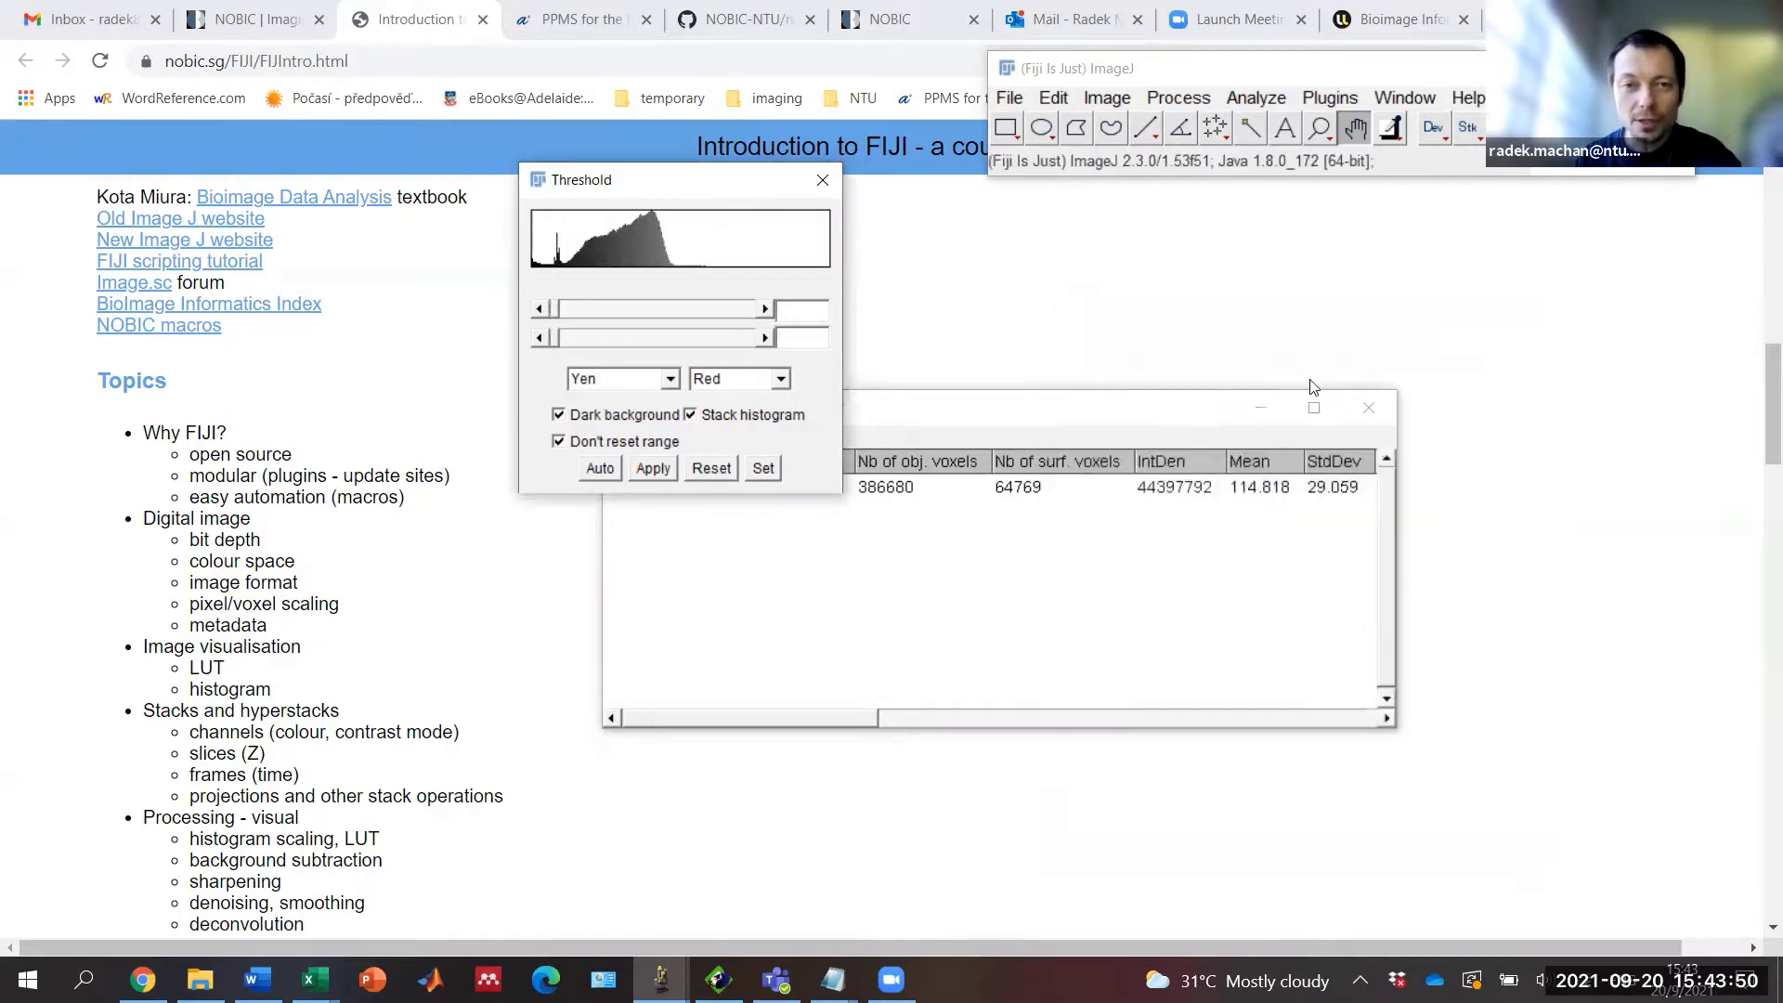
{"action": "left_click", "coordinate": [561, 417]}
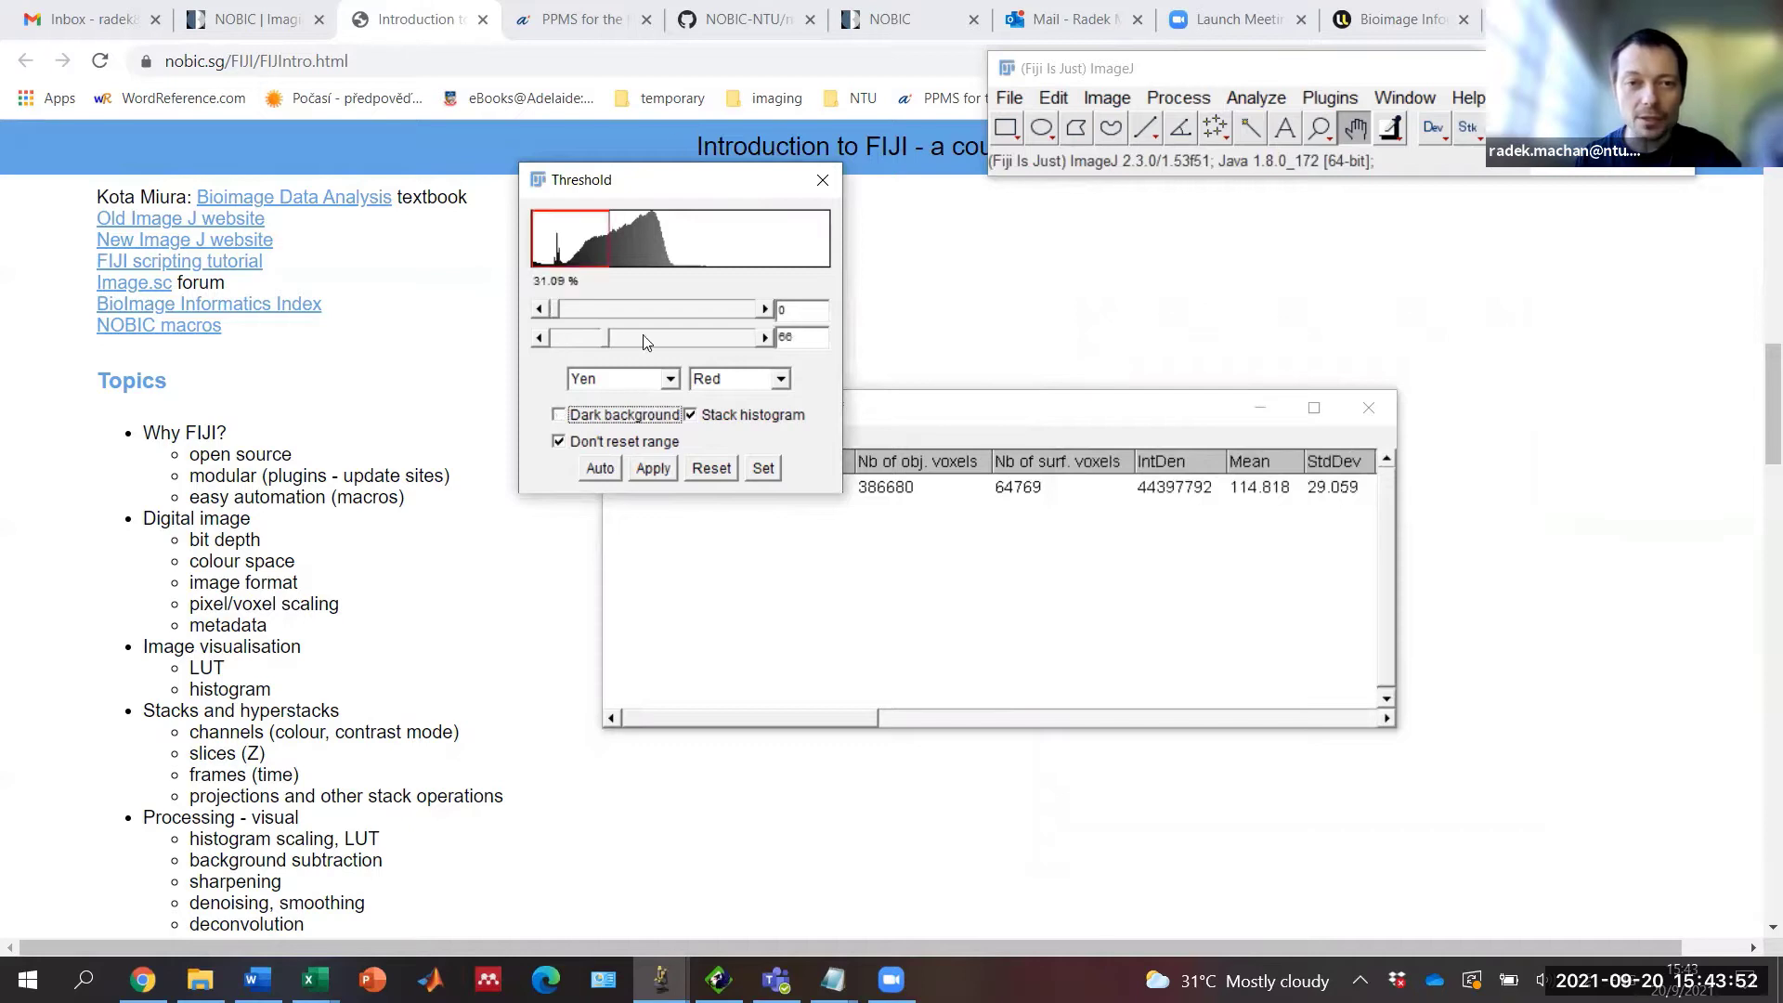
Step: Open the Confocal Series sample image and close the Threshold dialog
{"action": "left_click", "coordinate": [1009, 98]}
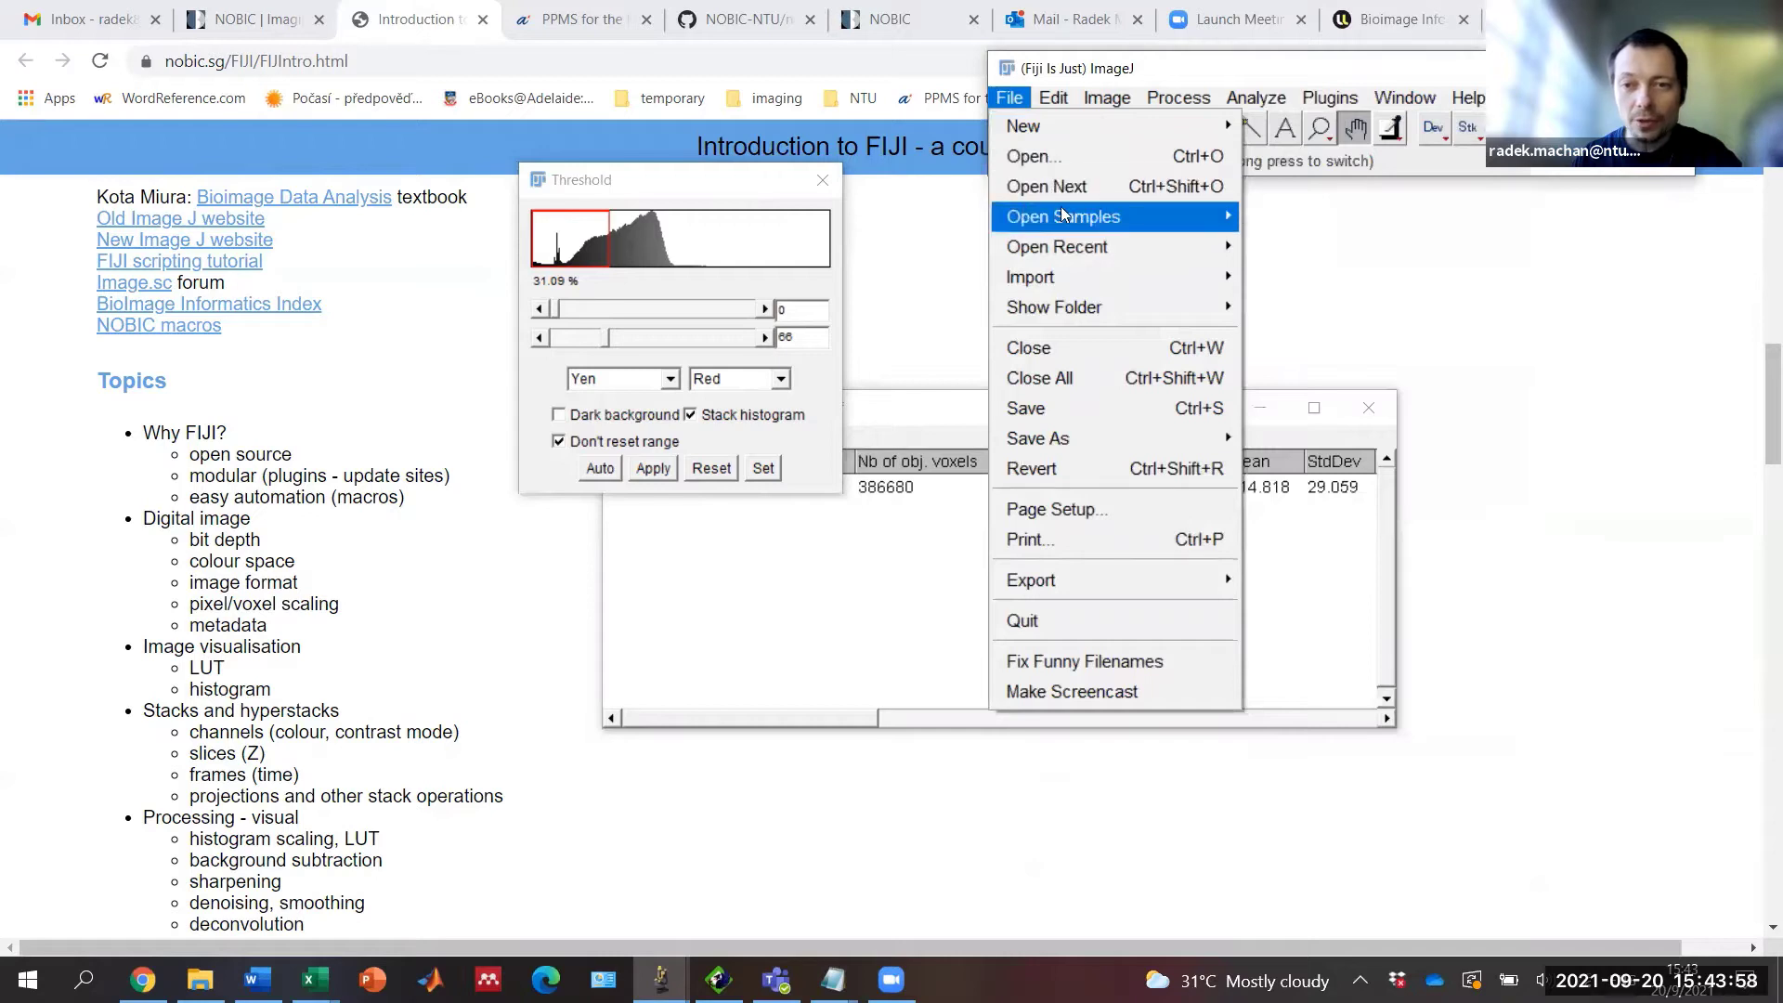
{"action": "mouse_move", "coordinate": [1062, 214]}
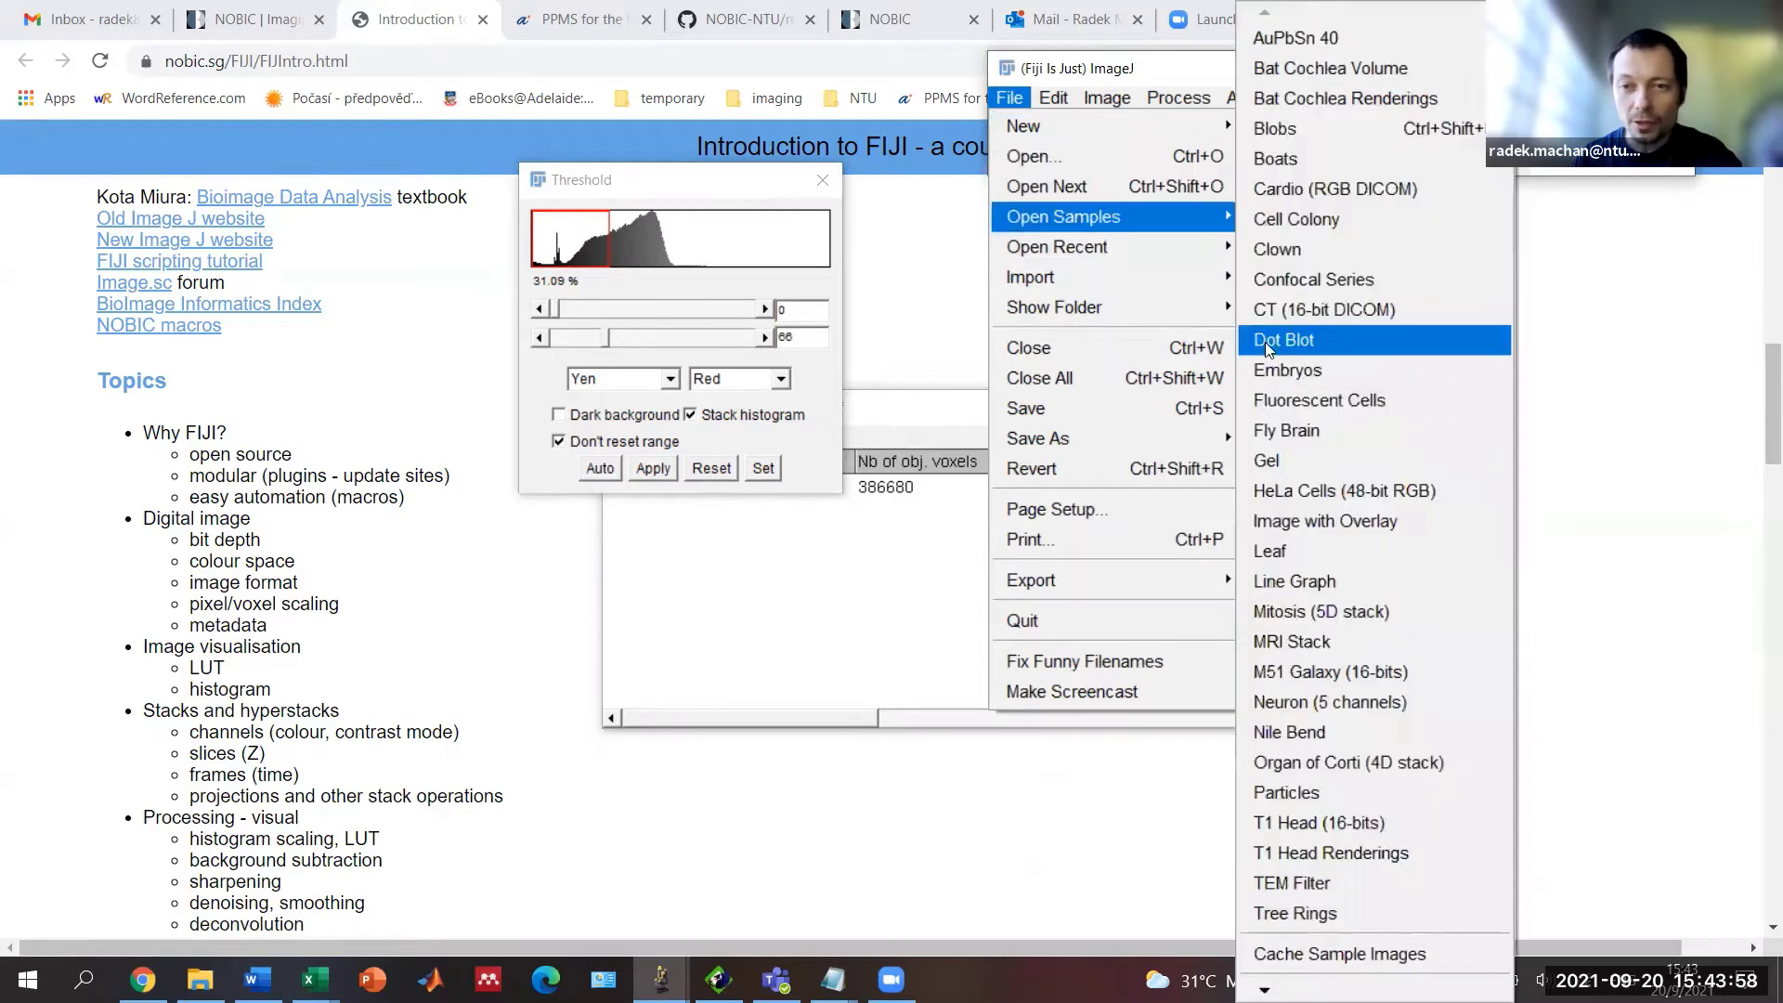
{"action": "left_click", "coordinate": [1304, 288]}
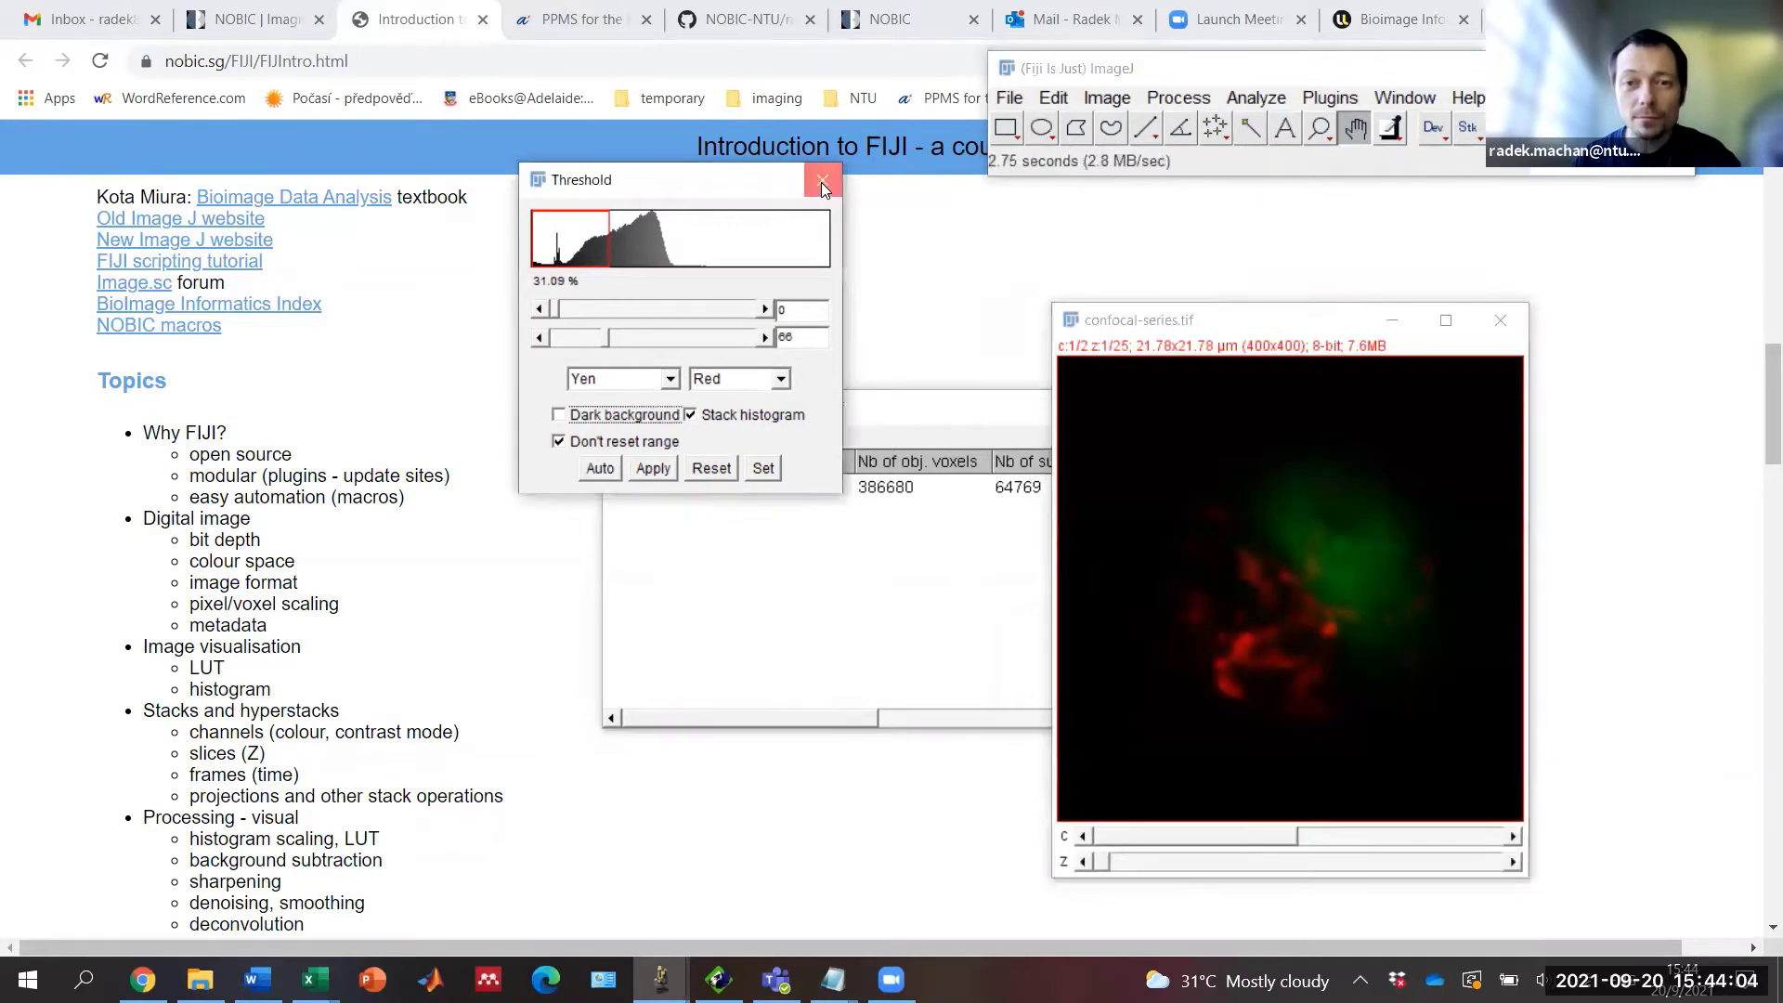
{"action": "left_click", "coordinate": [821, 182]}
Step: Split the confocal series into its channels and close the C1 stack, keeping only C2 open
{"action": "left_click", "coordinate": [1121, 99]}
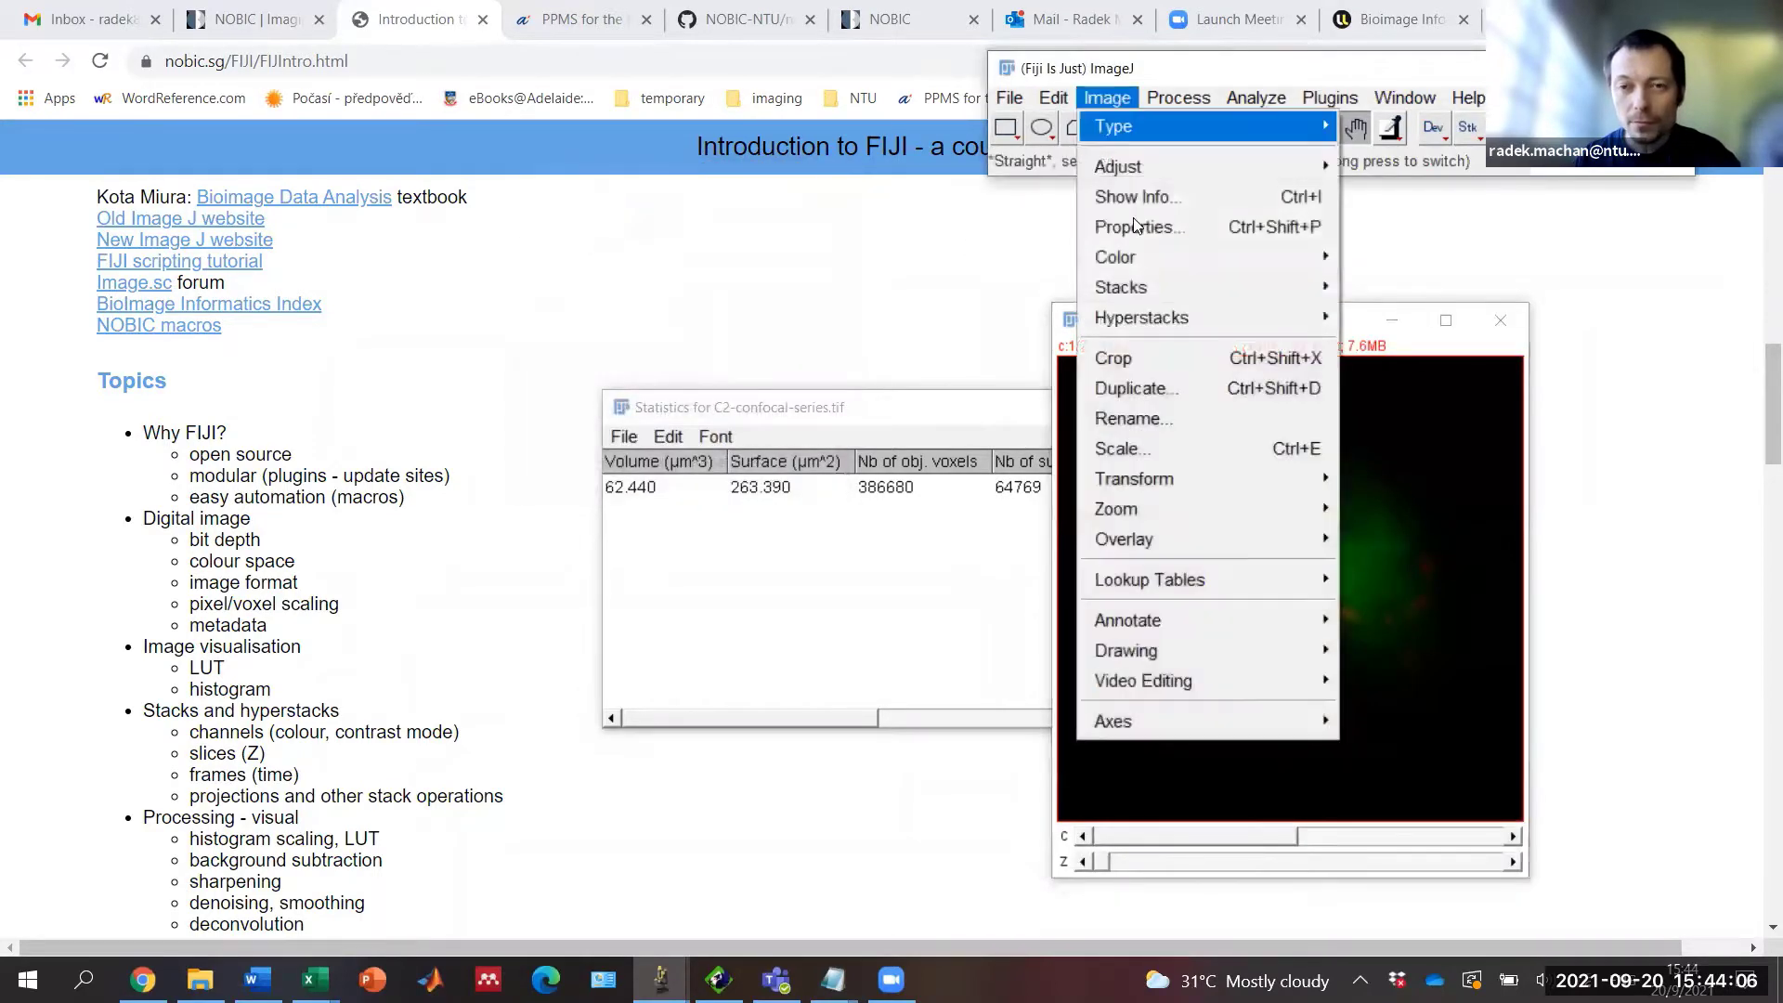
{"action": "mouse_move", "coordinate": [1148, 262]}
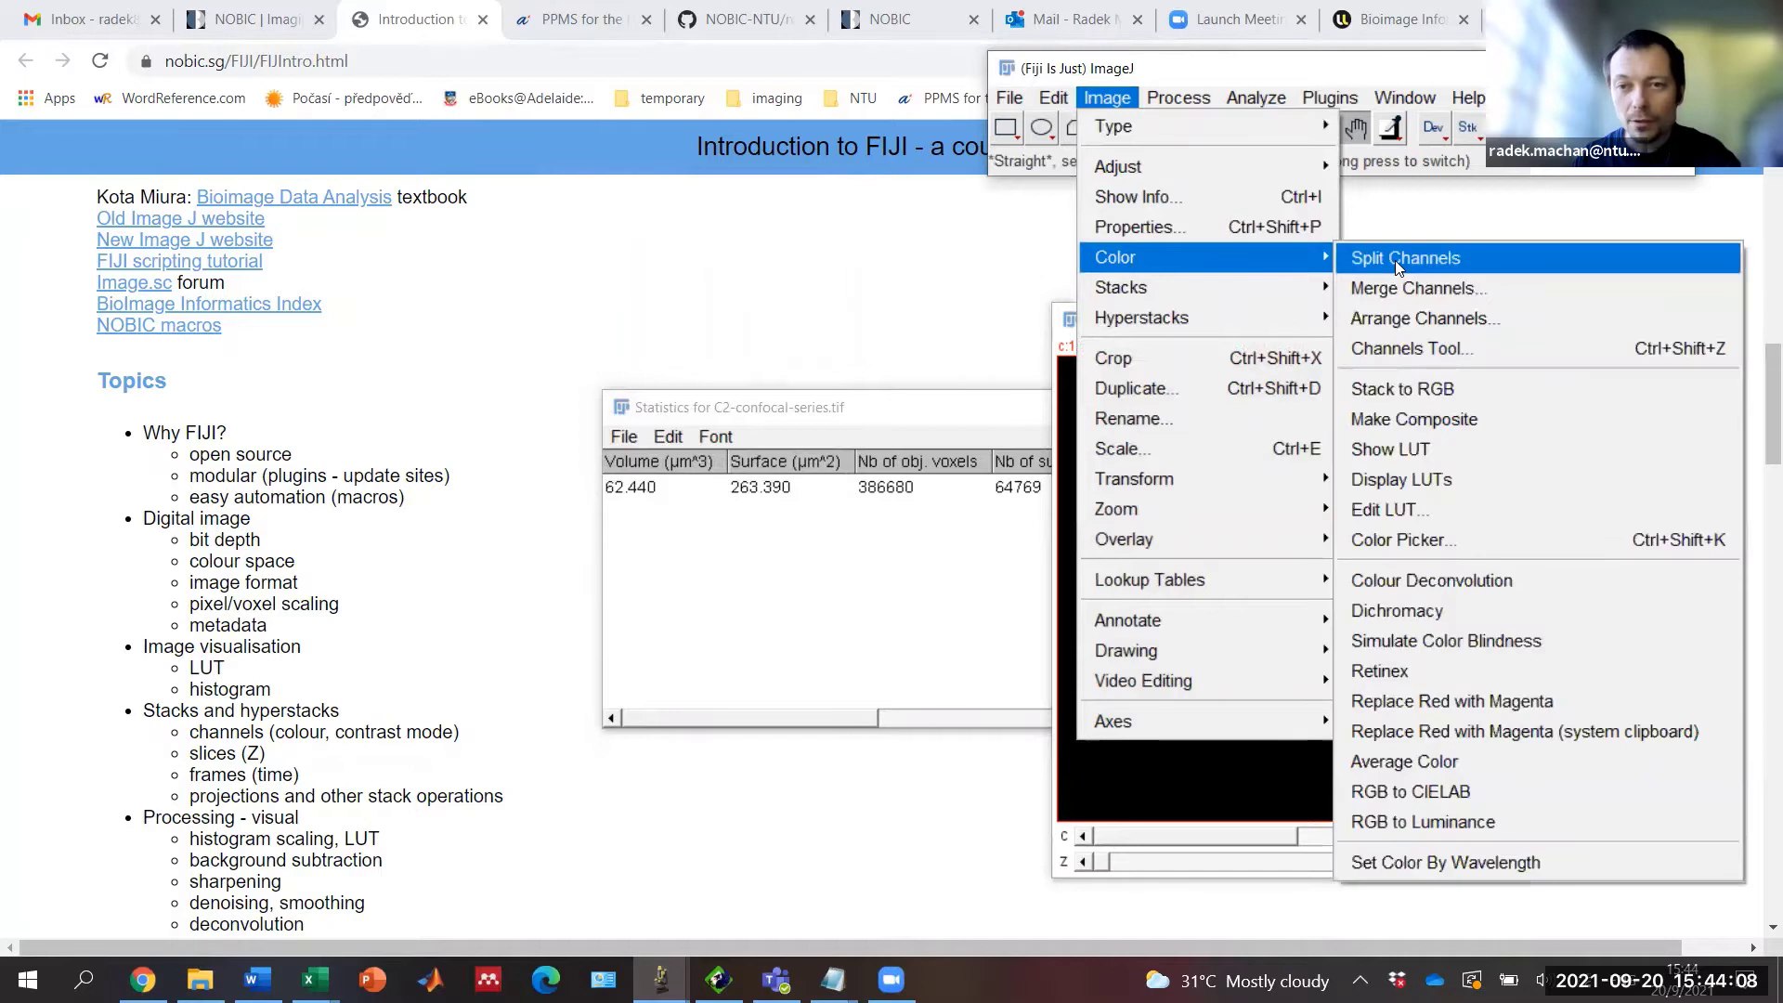
{"action": "left_click", "coordinate": [1397, 267]}
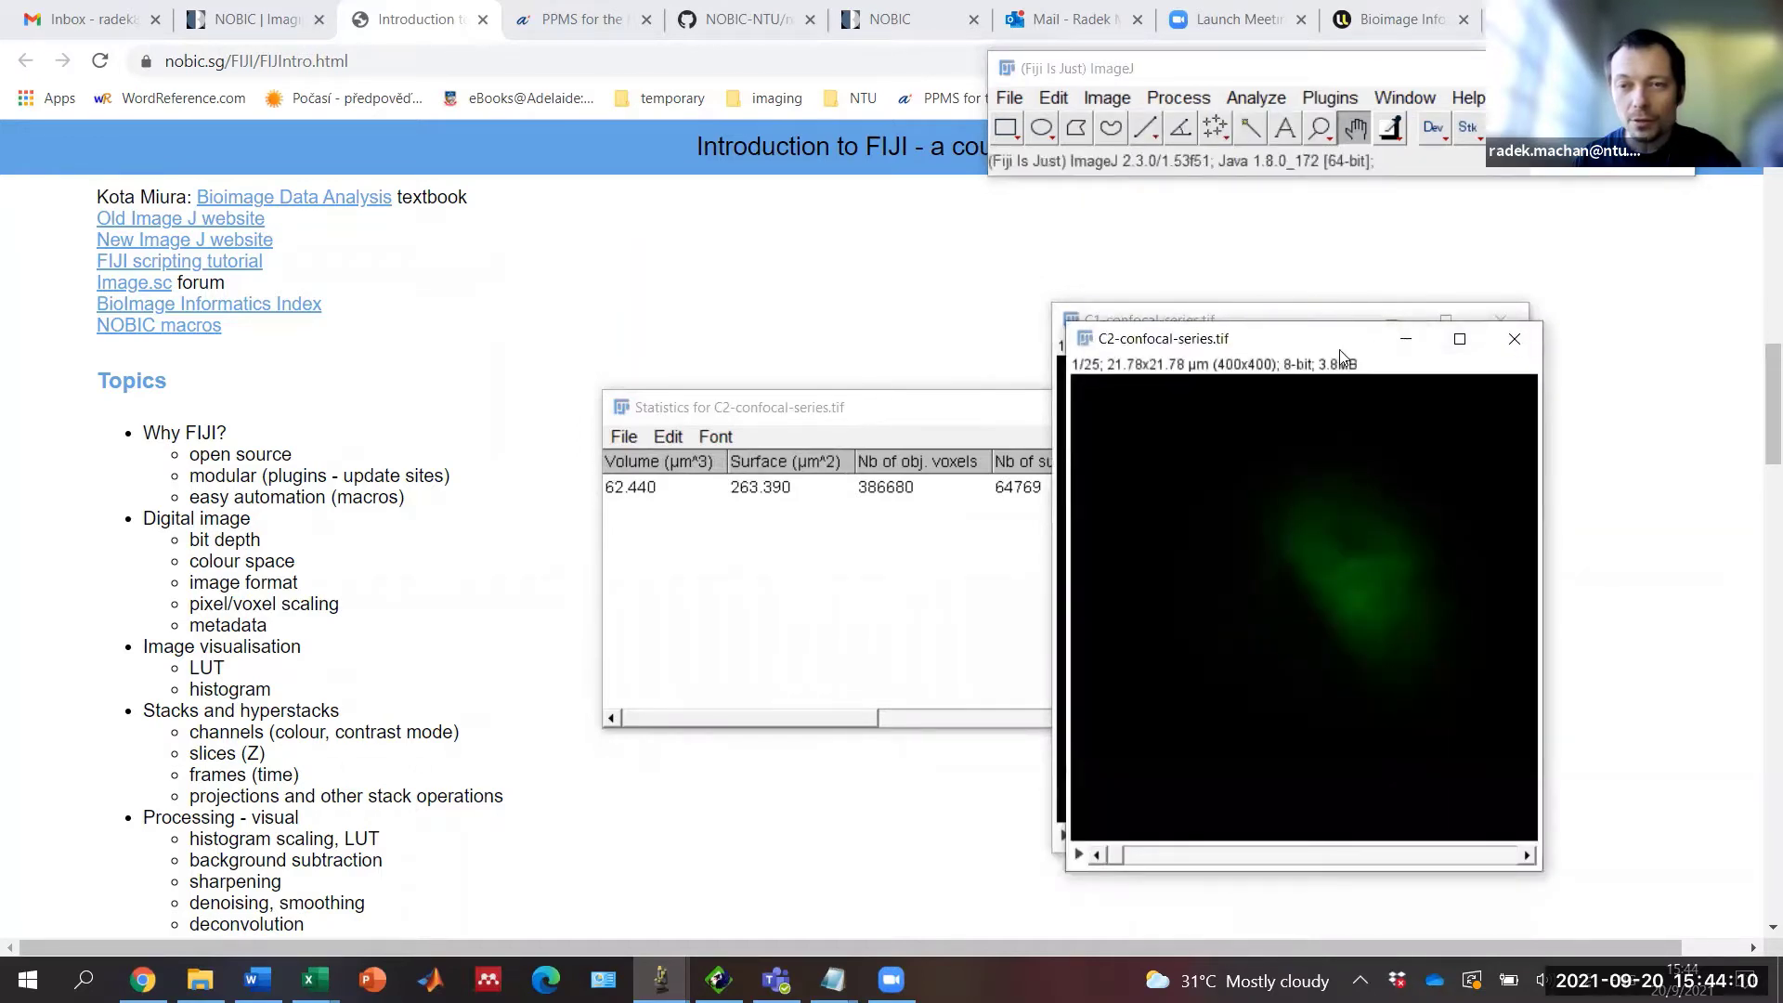
{"action": "left_click", "coordinate": [1476, 315]}
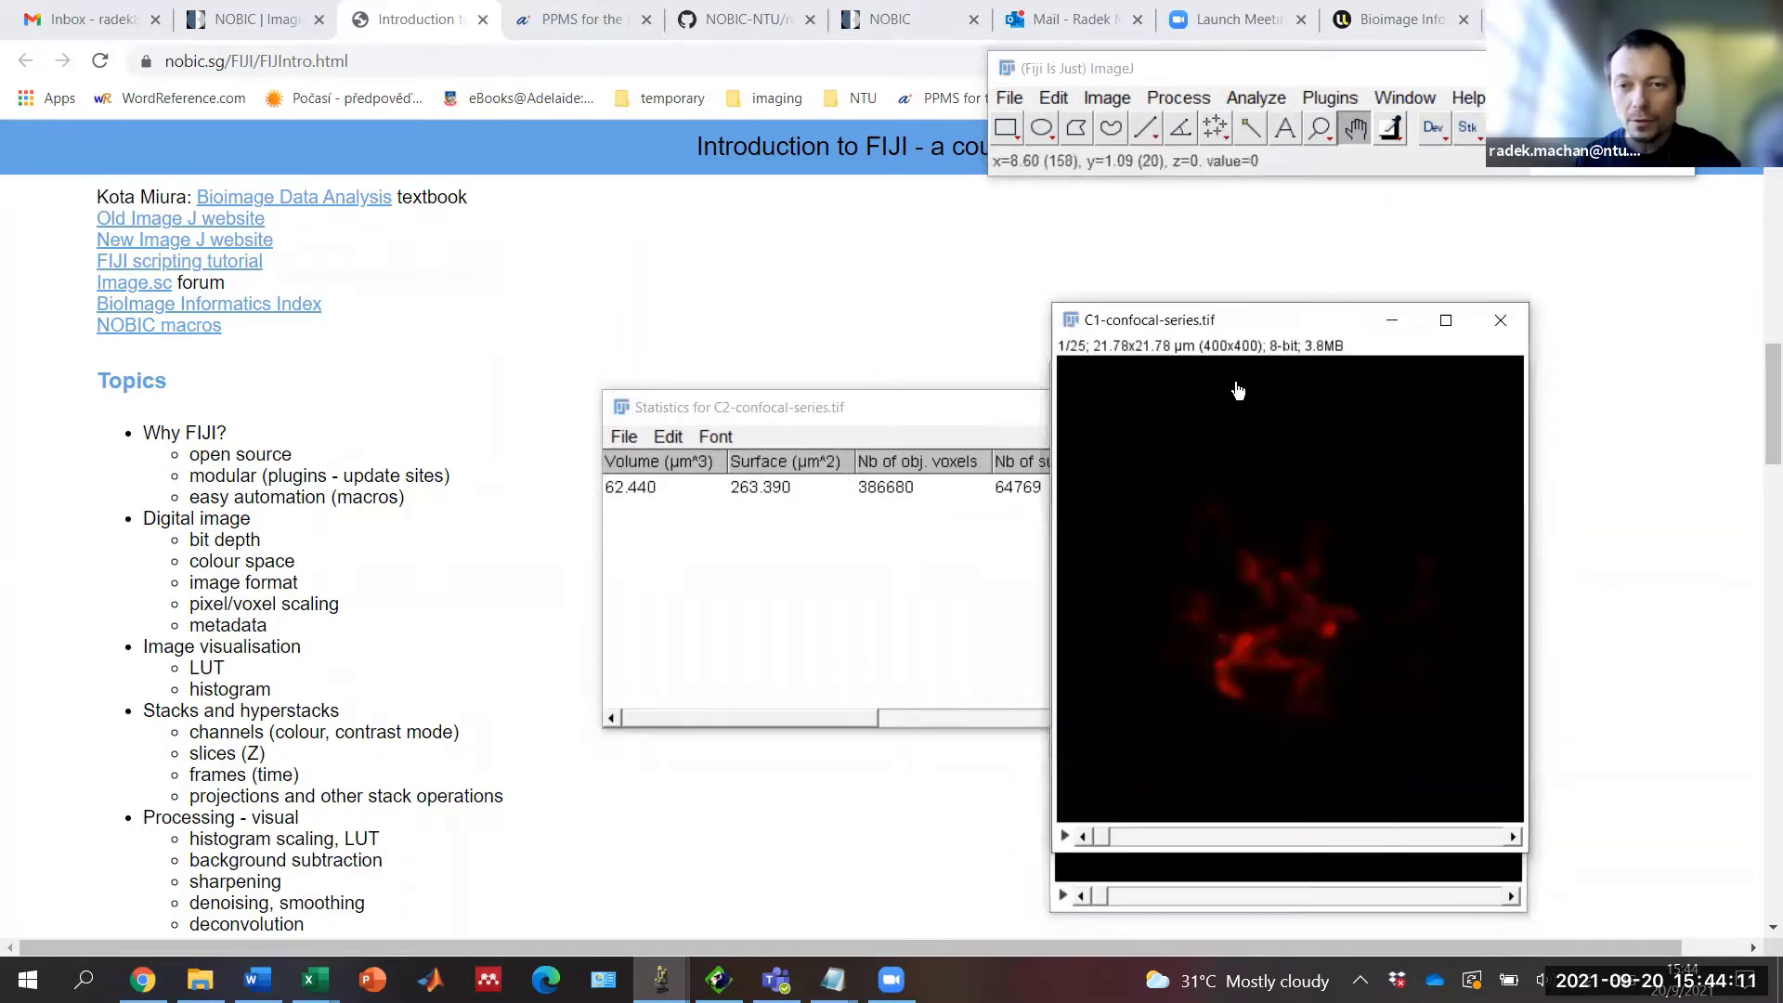
{"action": "left_click", "coordinate": [1496, 321]}
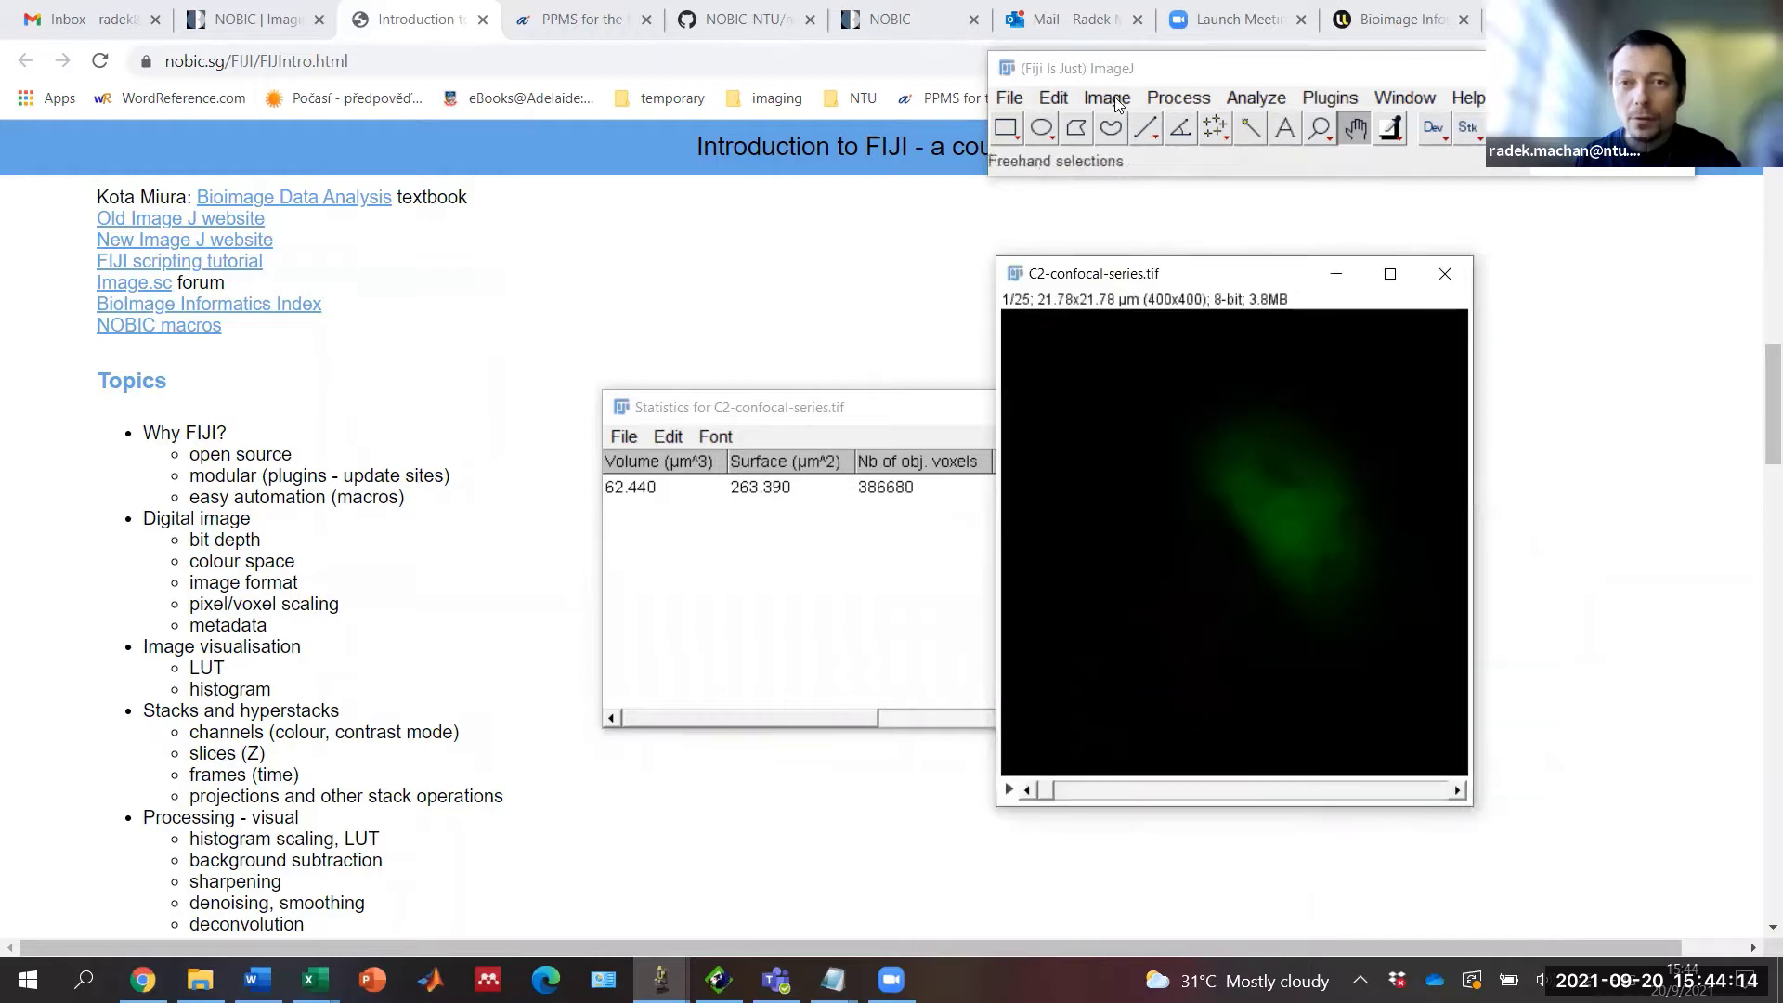
Step: Threshold the C2 stack with Yen, dark background and stack histogram enabled, and check the mask on slice 12
{"action": "left_click", "coordinate": [1118, 100]}
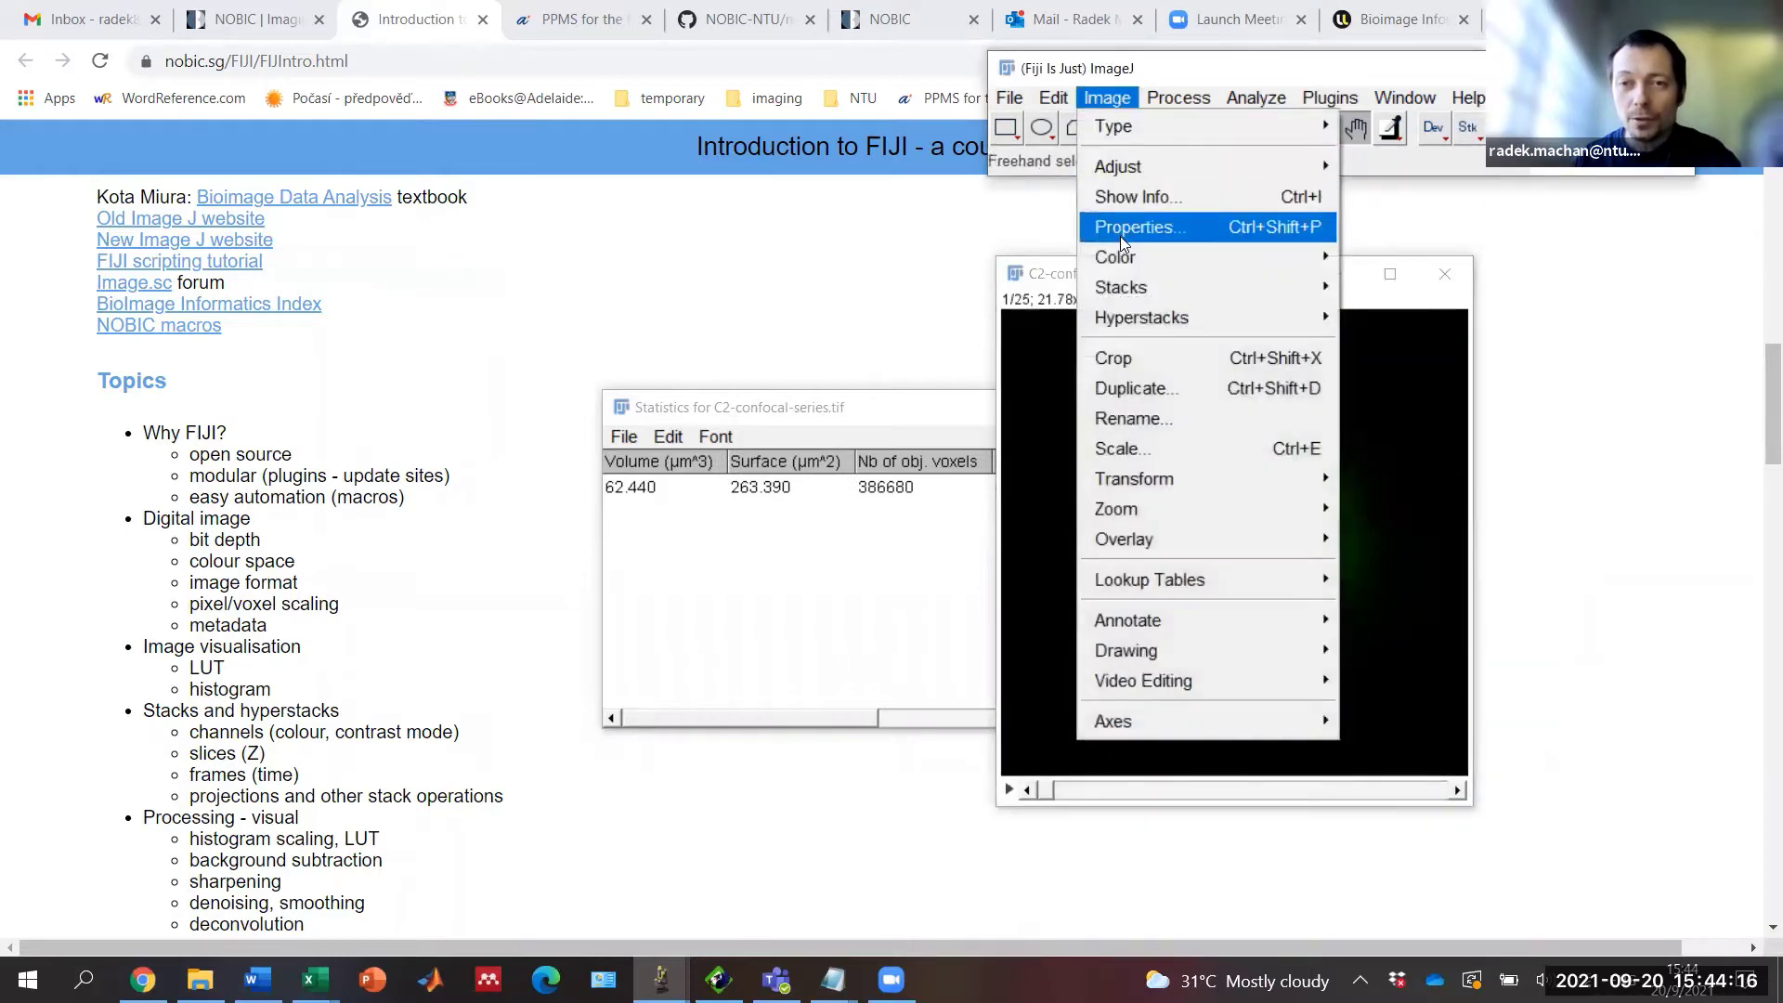
{"action": "mouse_move", "coordinate": [1177, 165]}
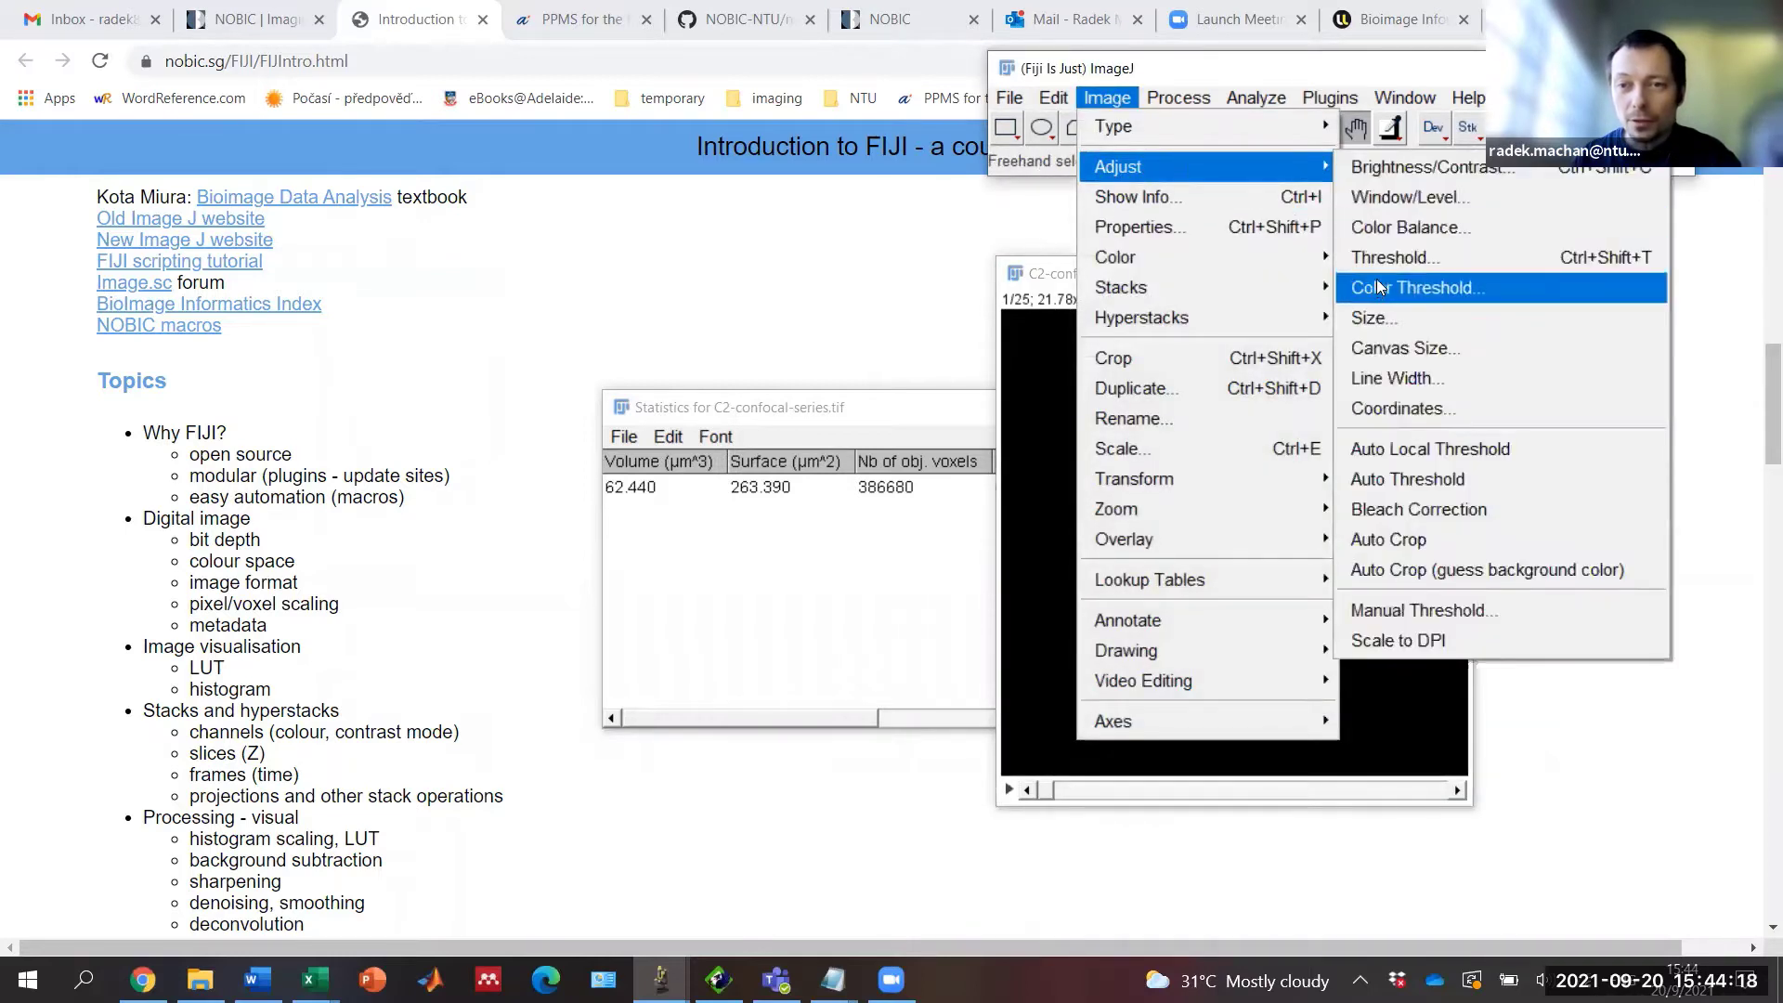
{"action": "left_click", "coordinate": [1381, 259]}
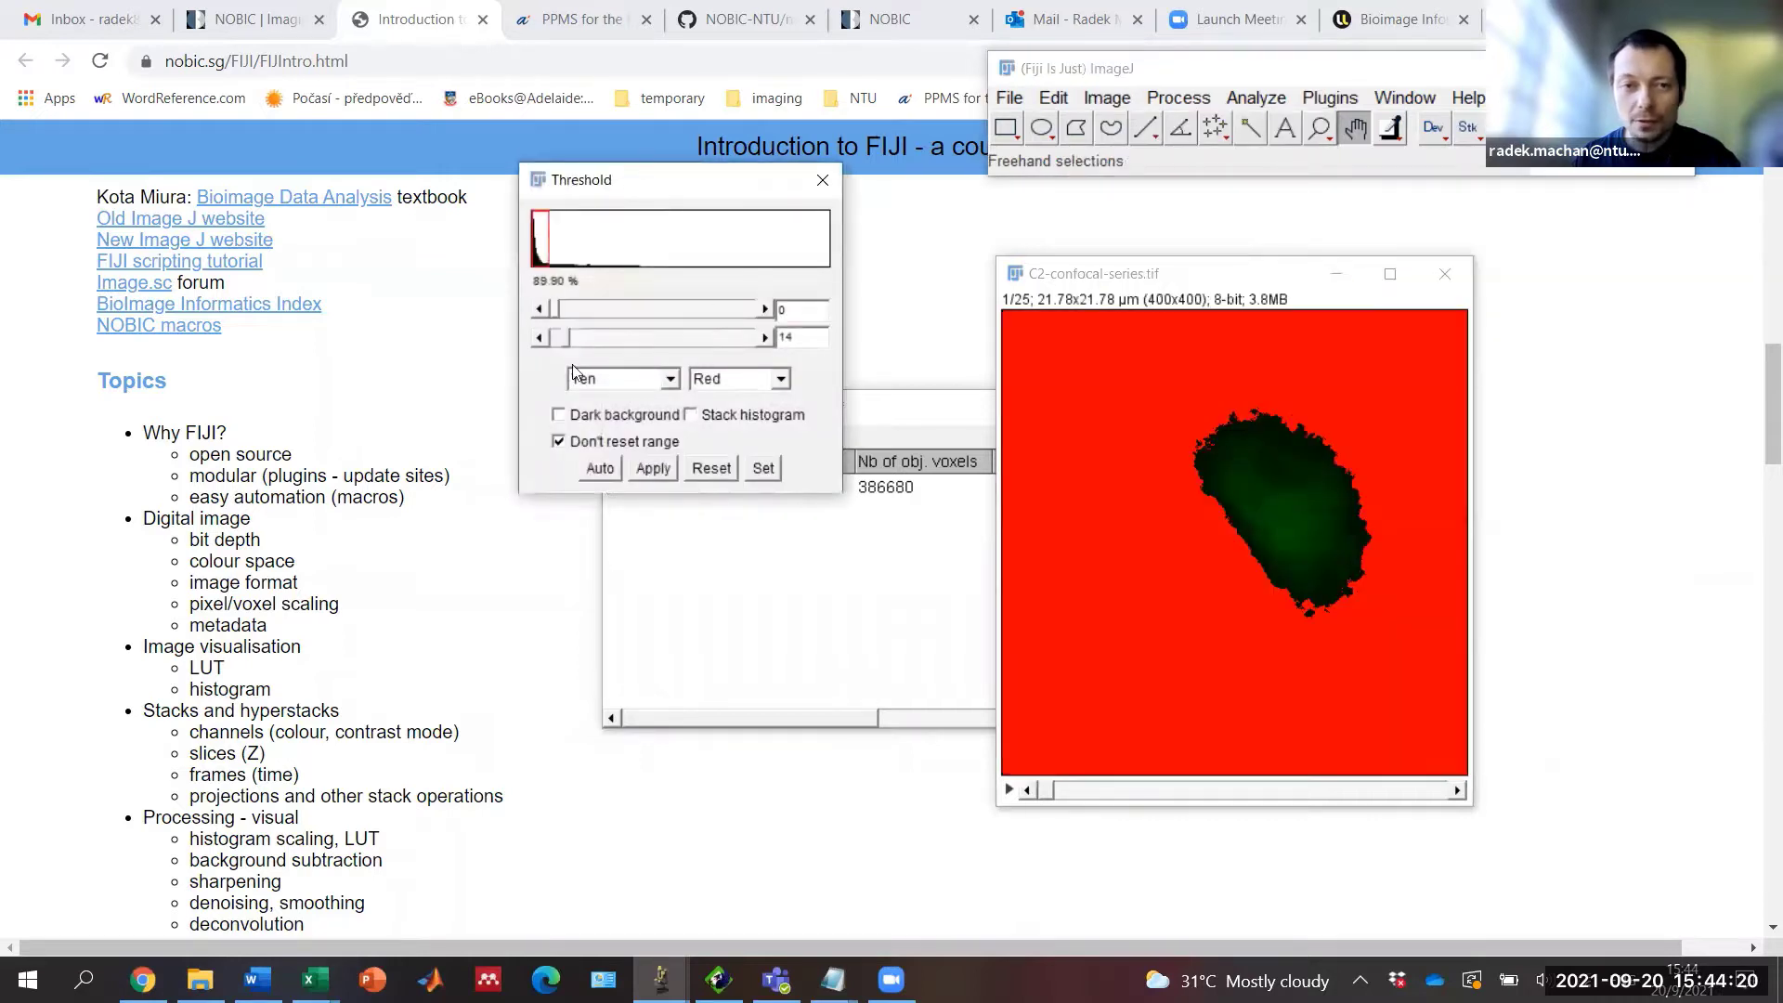
{"action": "left_click", "coordinate": [558, 415]}
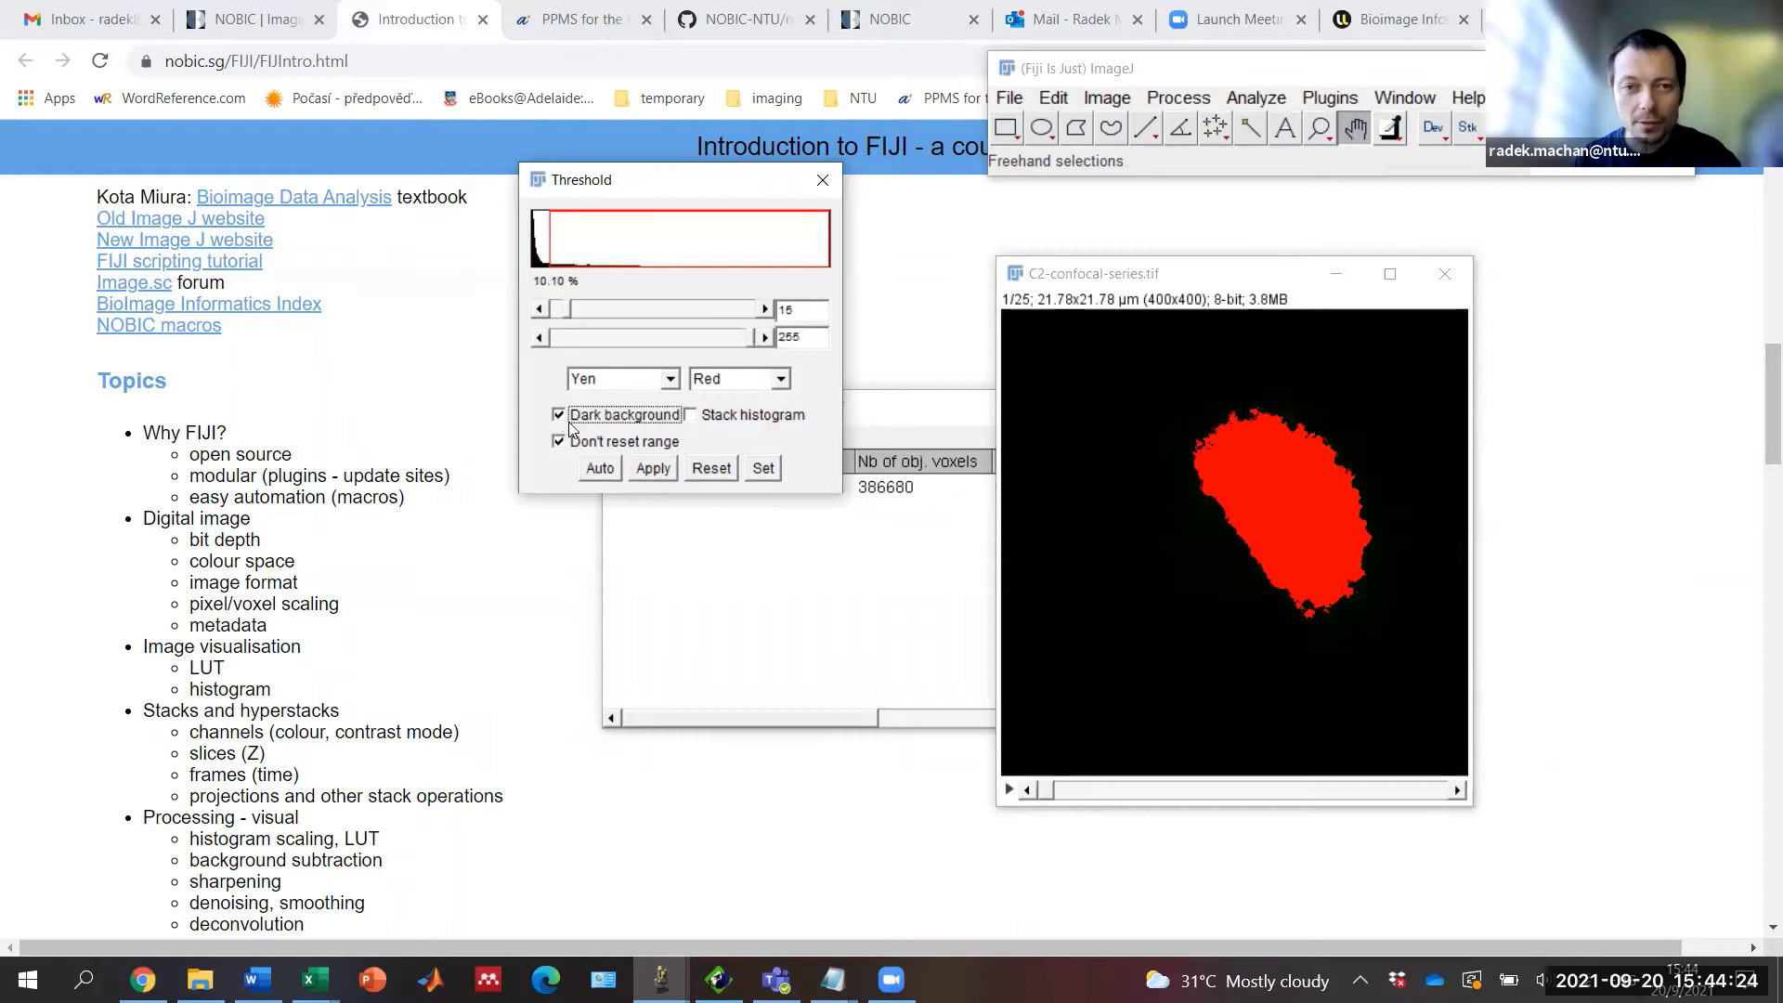
{"action": "left_click", "coordinate": [689, 415]}
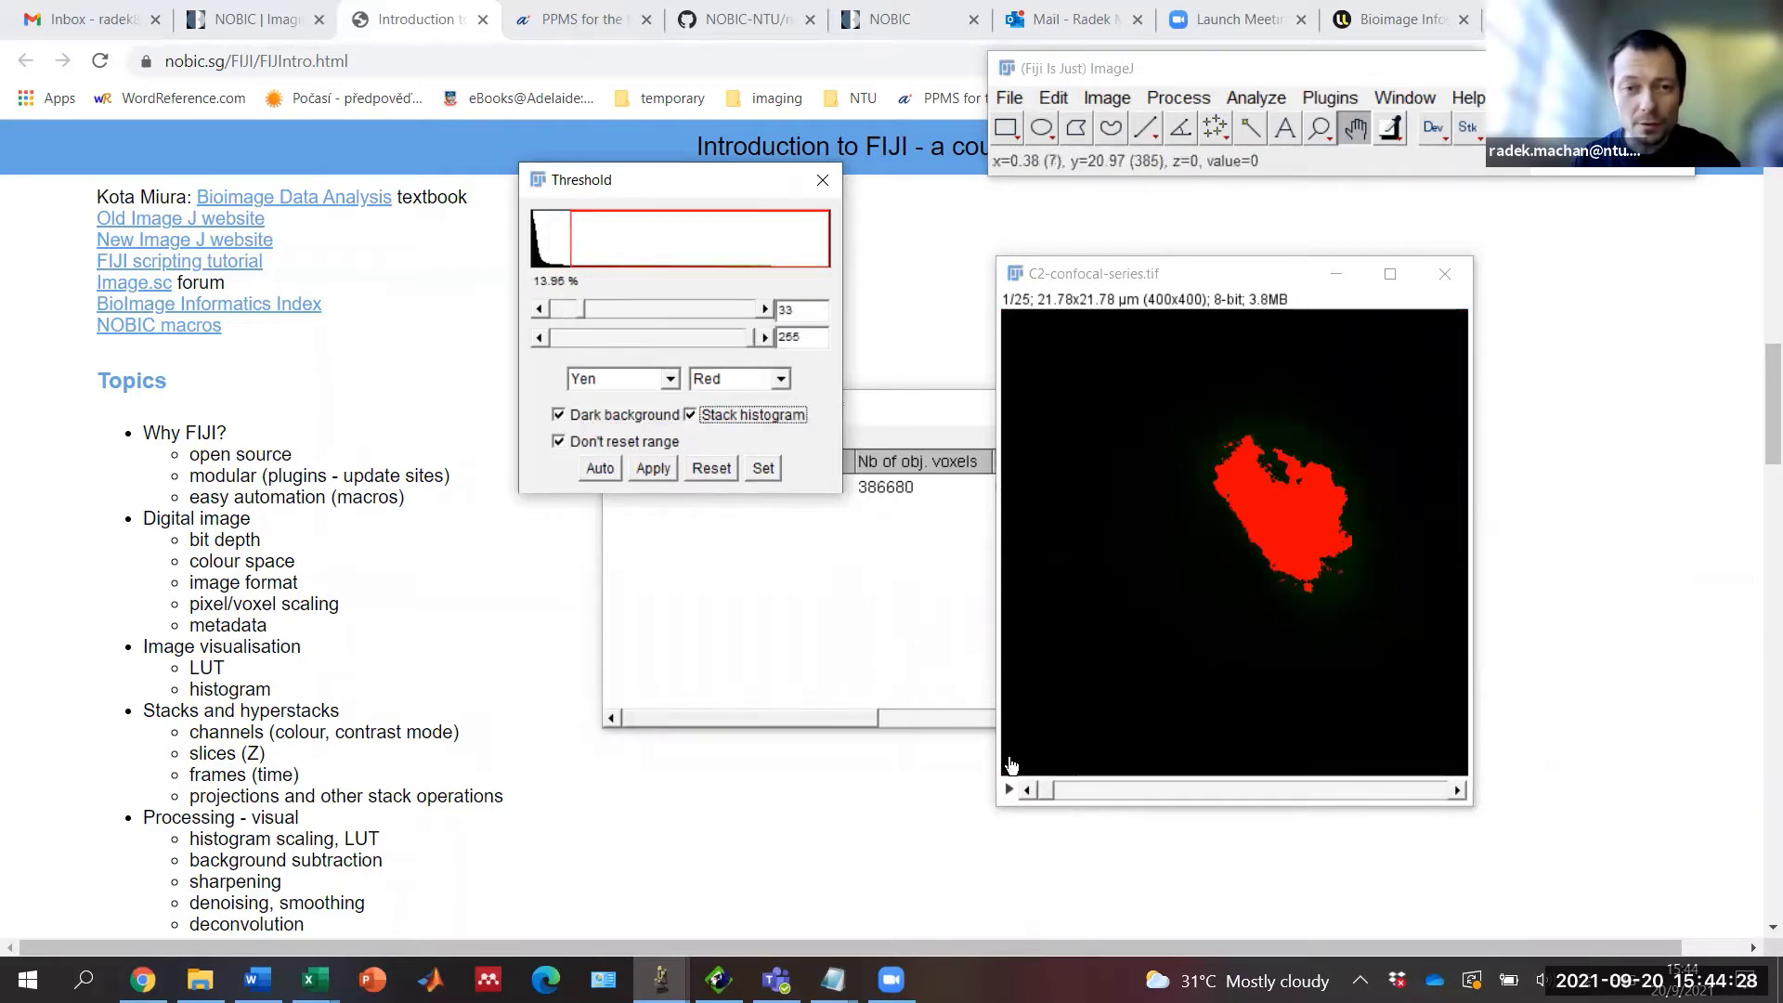
{"action": "left_click_drag", "start_coordinate": [1046, 790], "coordinate": [1225, 830]}
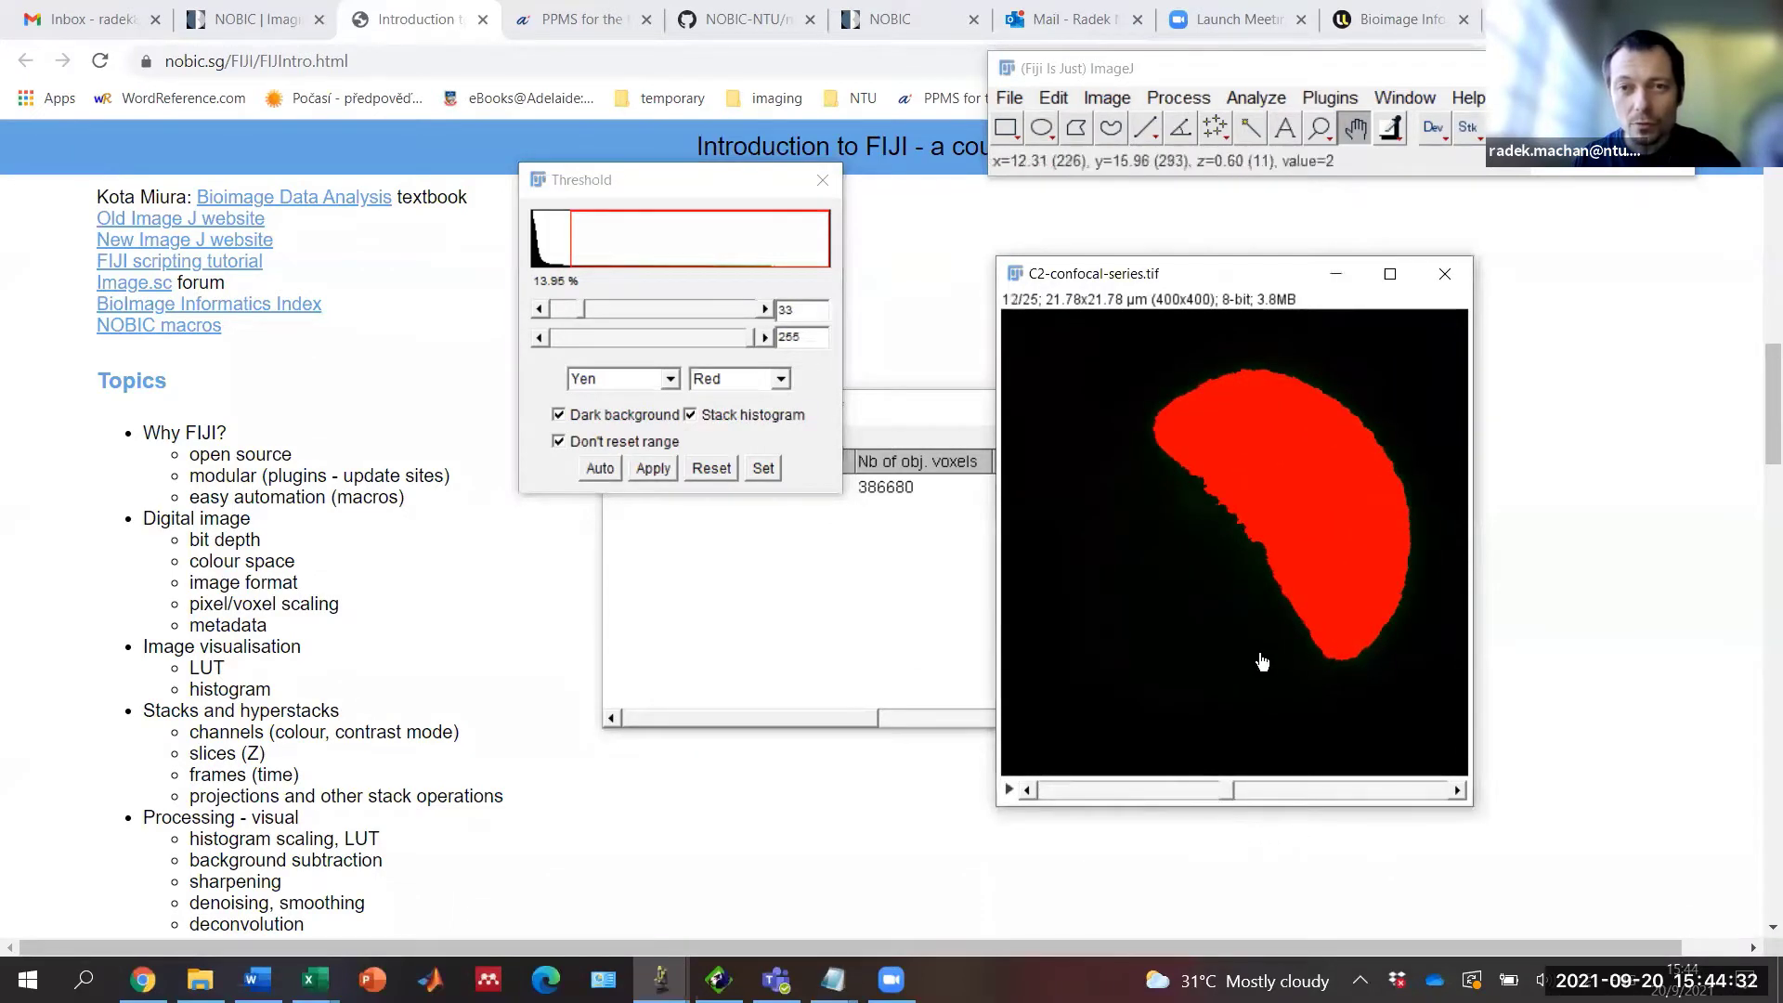
Step: Convert the thresholded C2 stack to binary with Yen, dark background, a threshold calculated for each image and black background for binary masks
{"action": "left_click", "coordinate": [648, 470]}
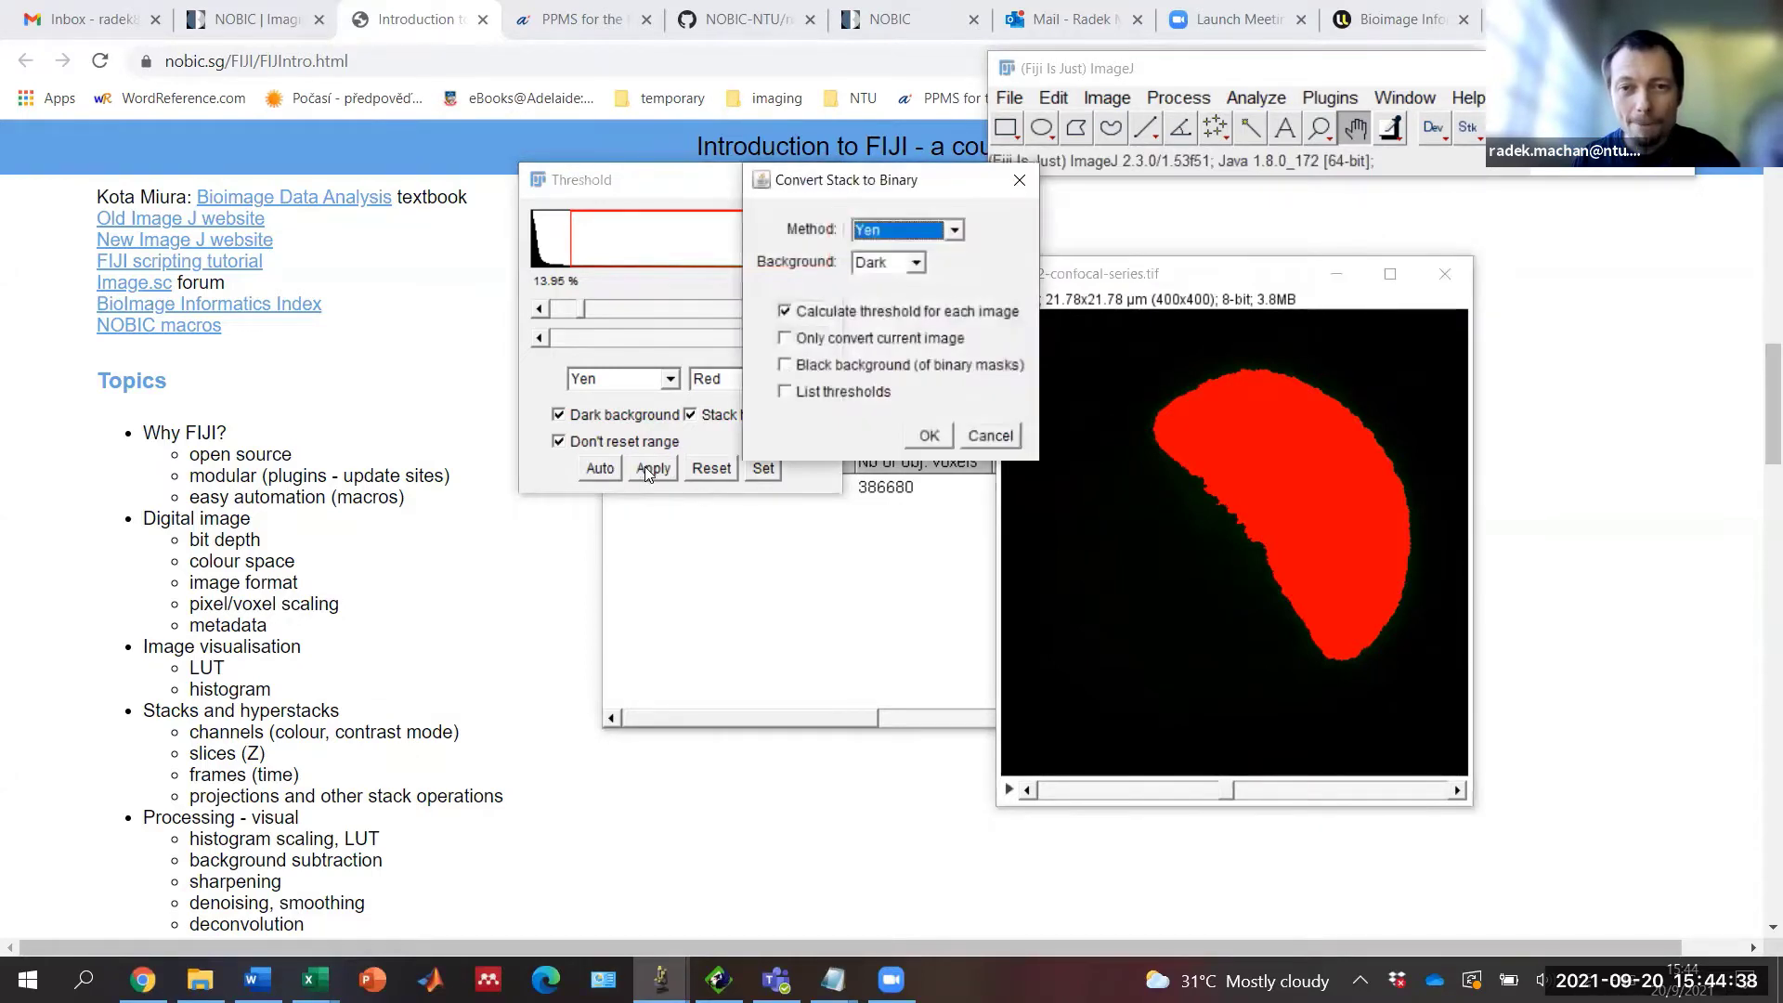
{"action": "left_click", "coordinate": [912, 263]}
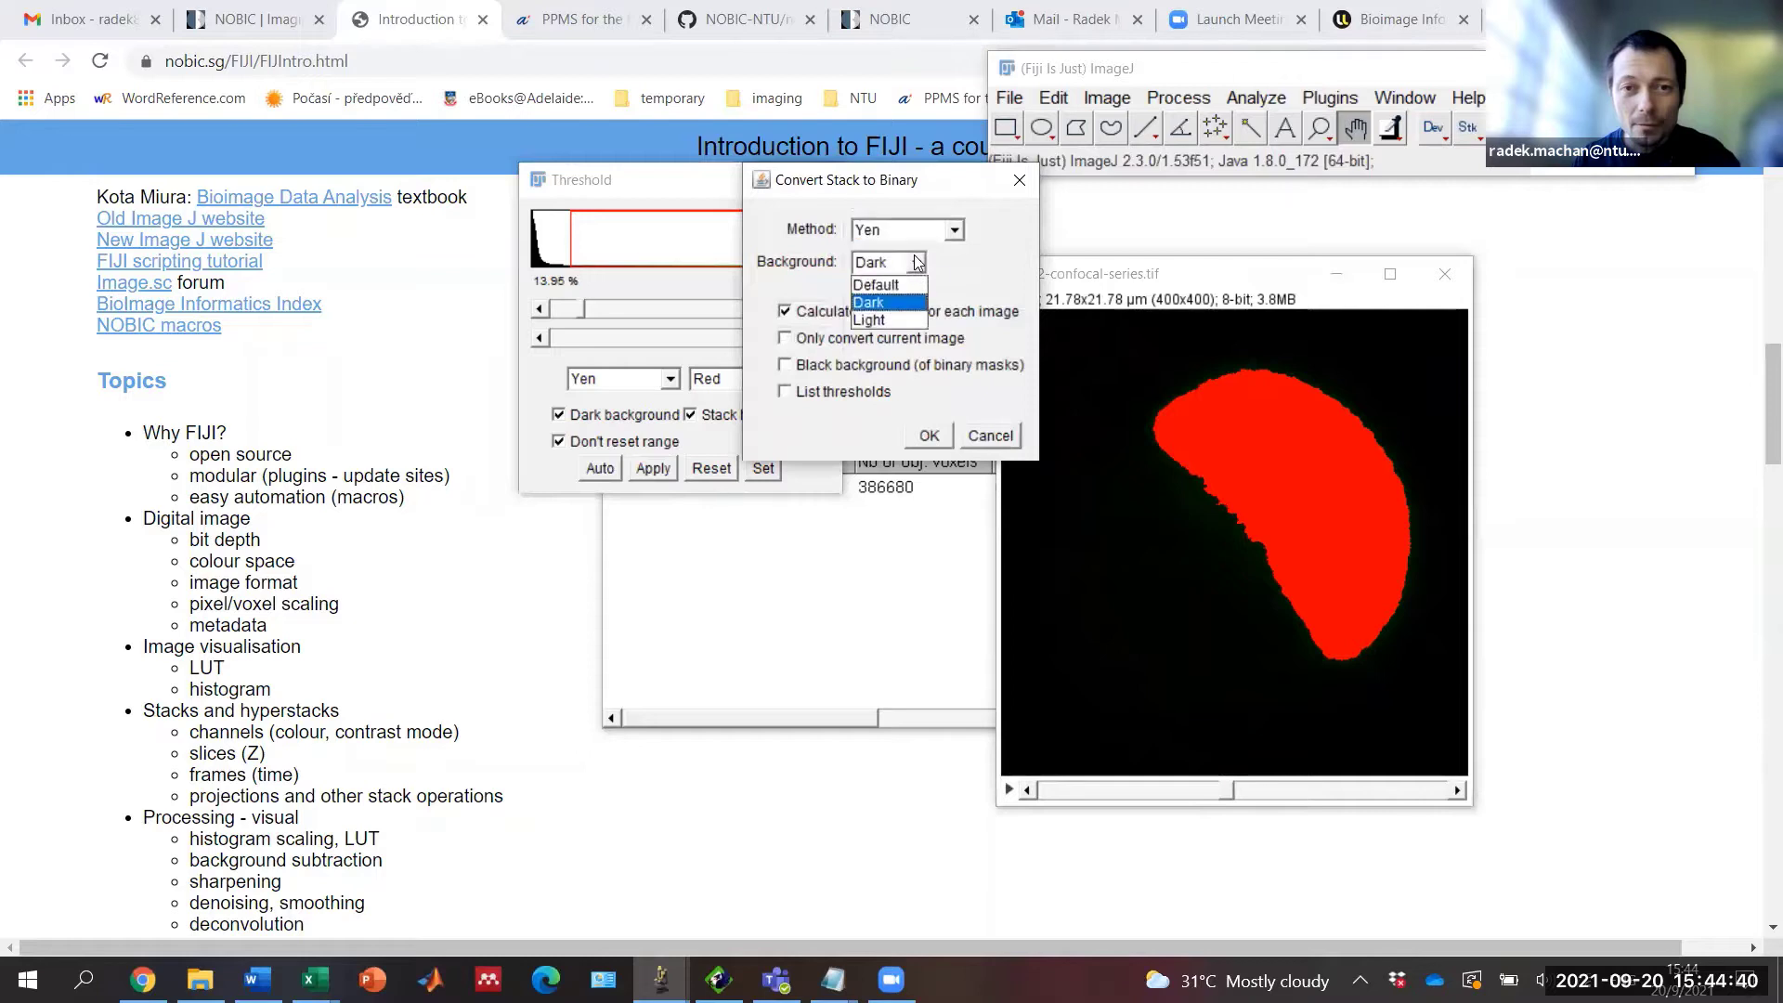
{"action": "left_click", "coordinate": [879, 305]}
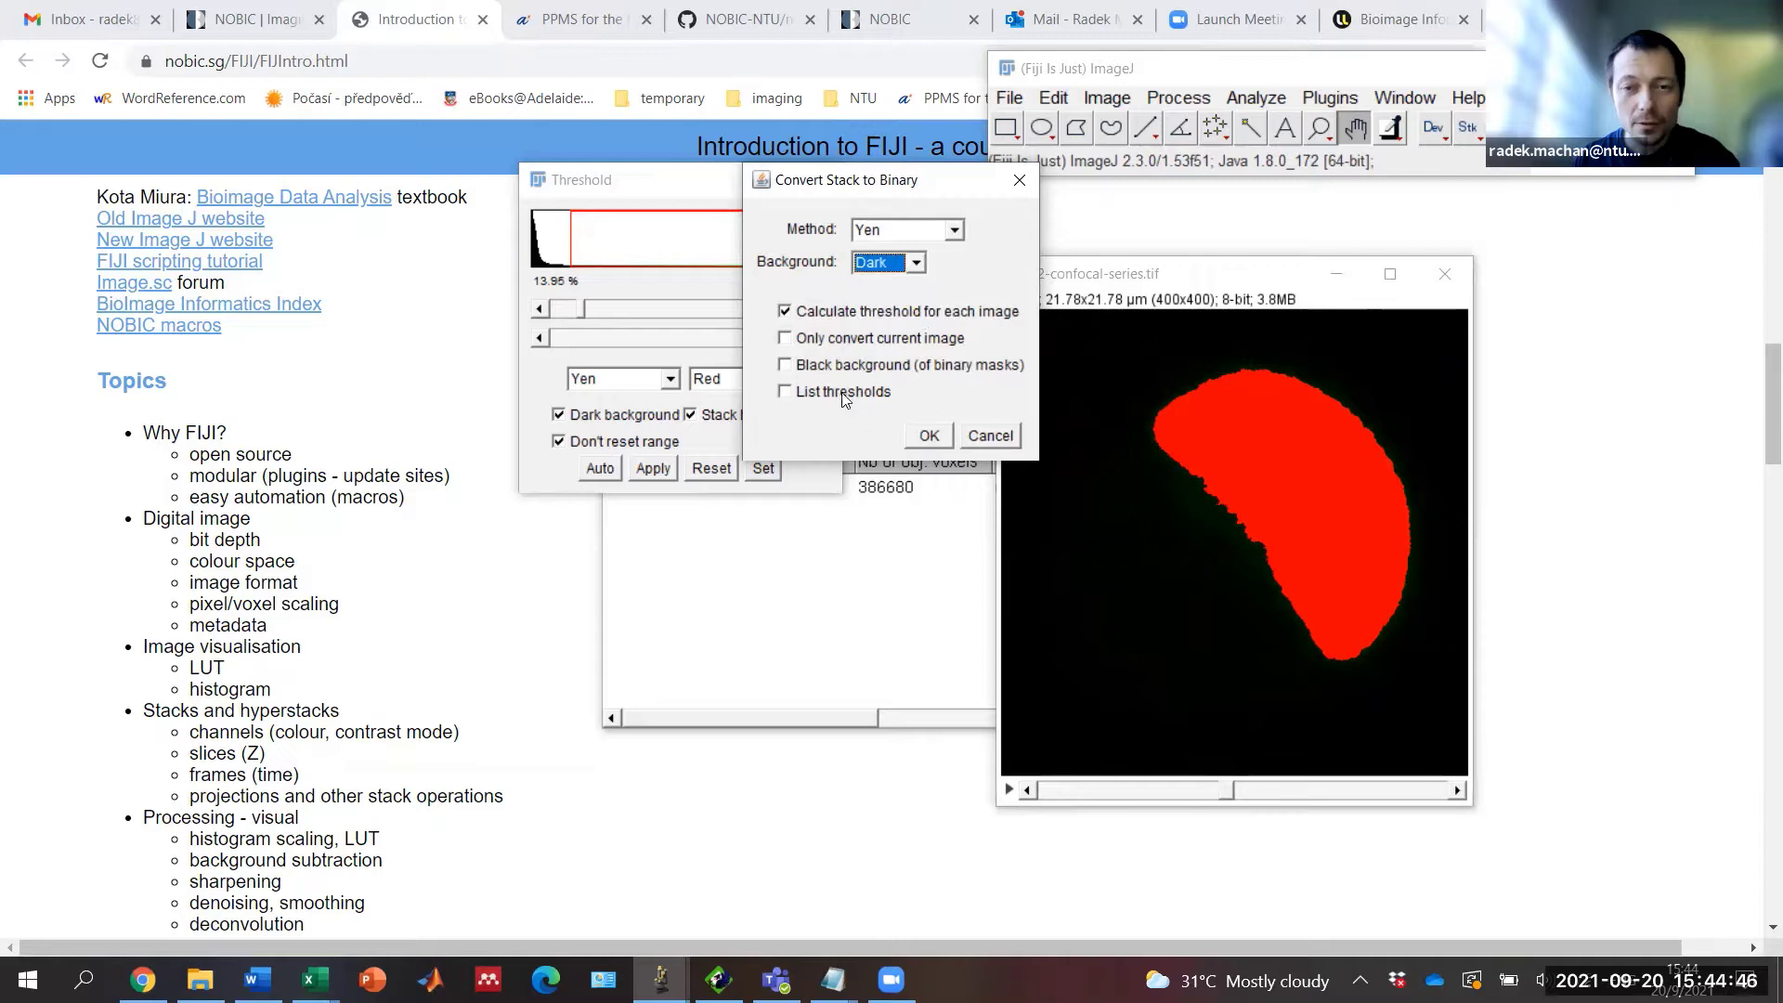
{"action": "left_click", "coordinate": [785, 365]}
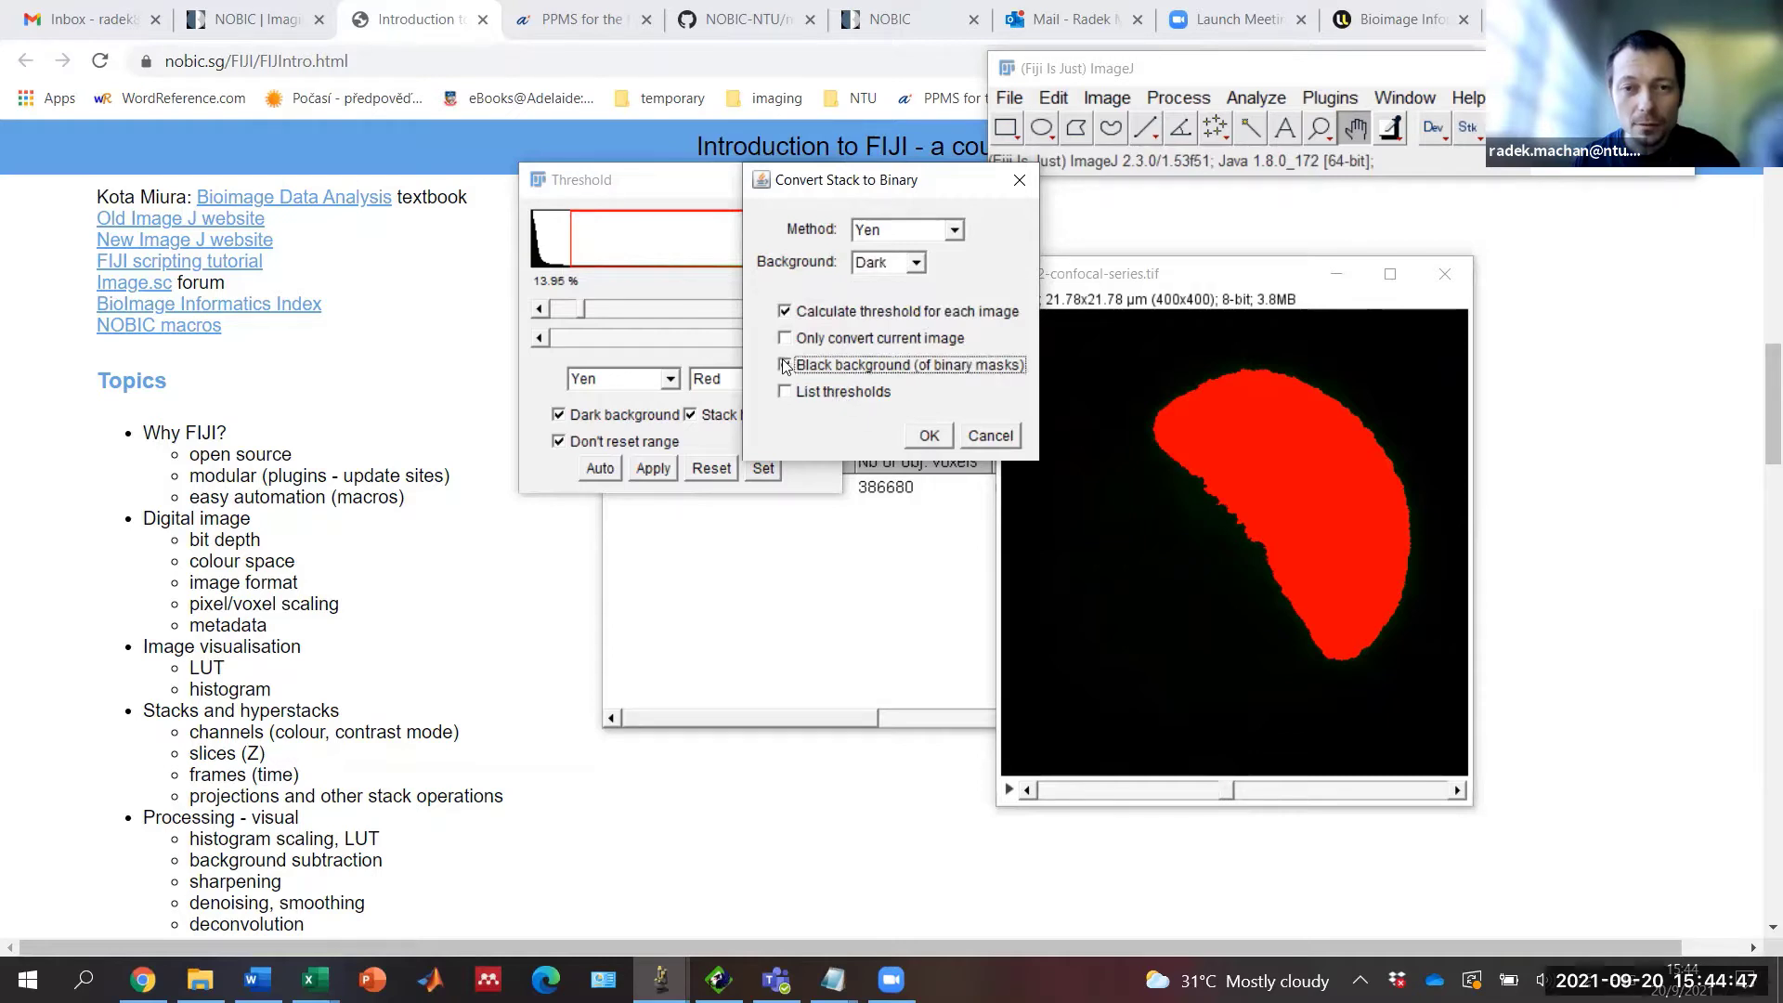
{"action": "left_click", "coordinate": [927, 436]}
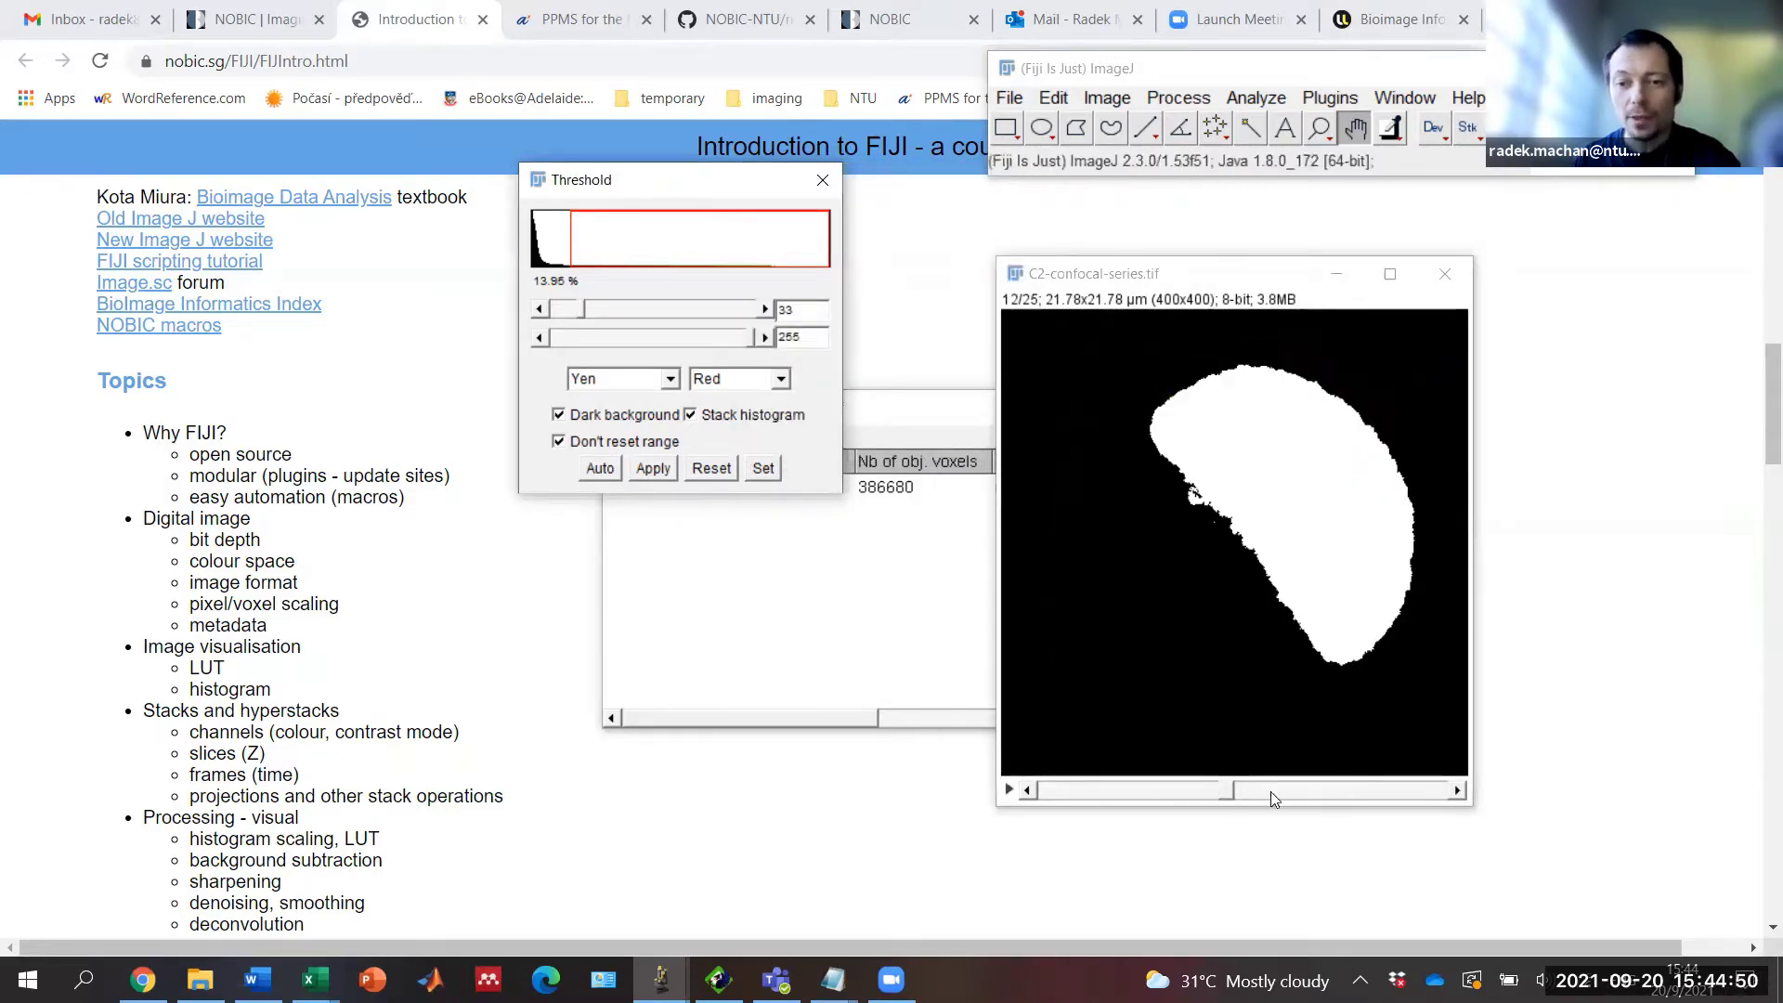
{"action": "mouse_move", "coordinate": [1224, 792]}
{"action": "left_mouse_down"}
{"action": "mouse_move", "coordinate": [1327, 793]}
{"action": "mouse_move", "coordinate": [1223, 792]}
{"action": "left_mouse_up"}
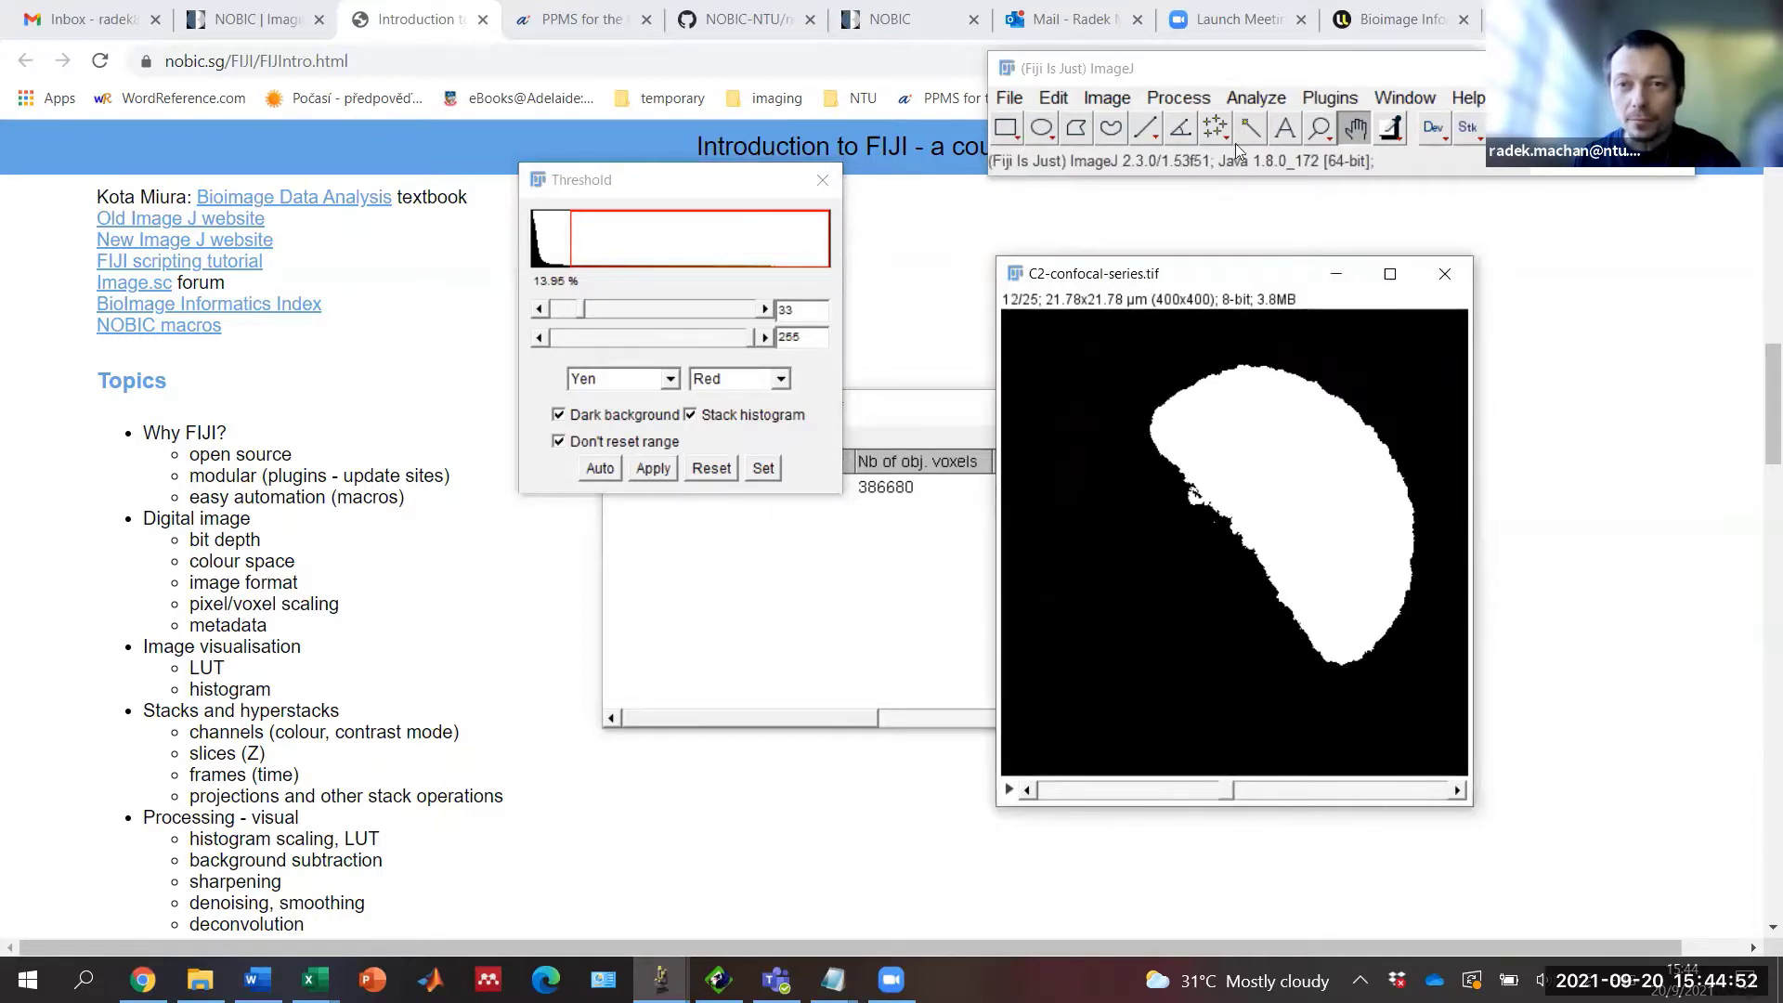
Step: Run 3D Objects Counter on the binary C2 stack with threshold 128, minimum size 100 and all maps and result tables, and examine the statistics
{"action": "left_click", "coordinate": [1247, 98]}
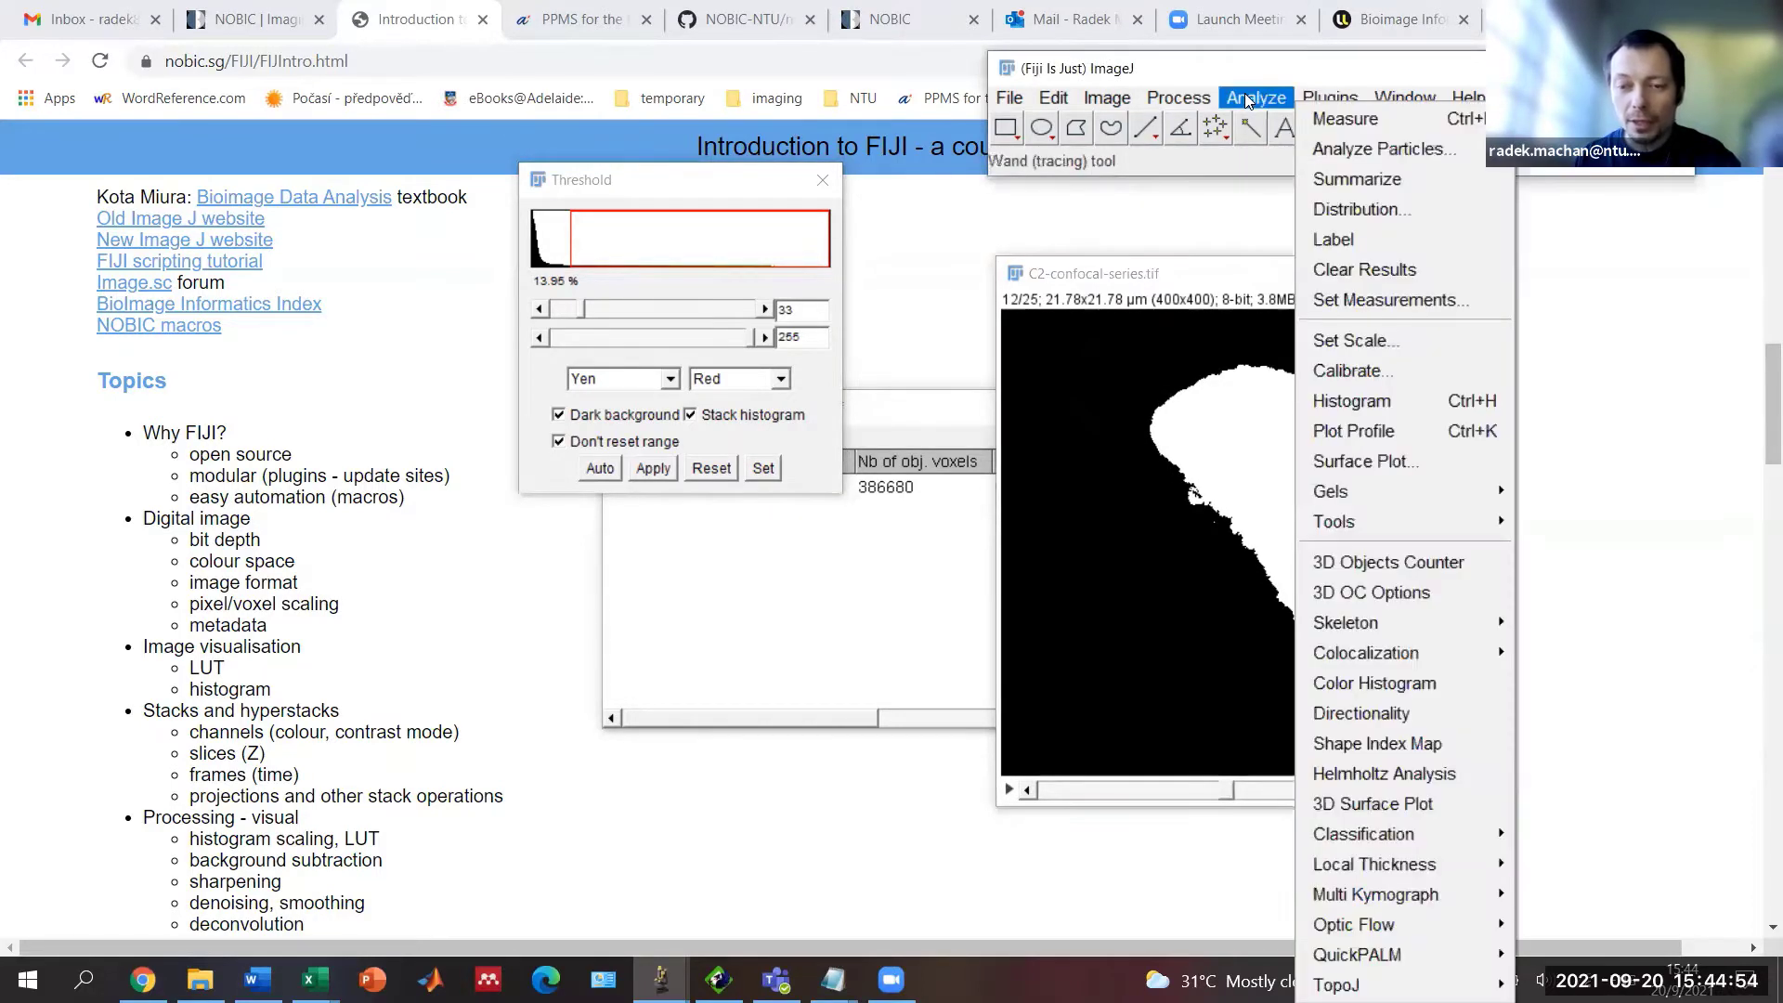
{"action": "left_click", "coordinate": [1366, 563]}
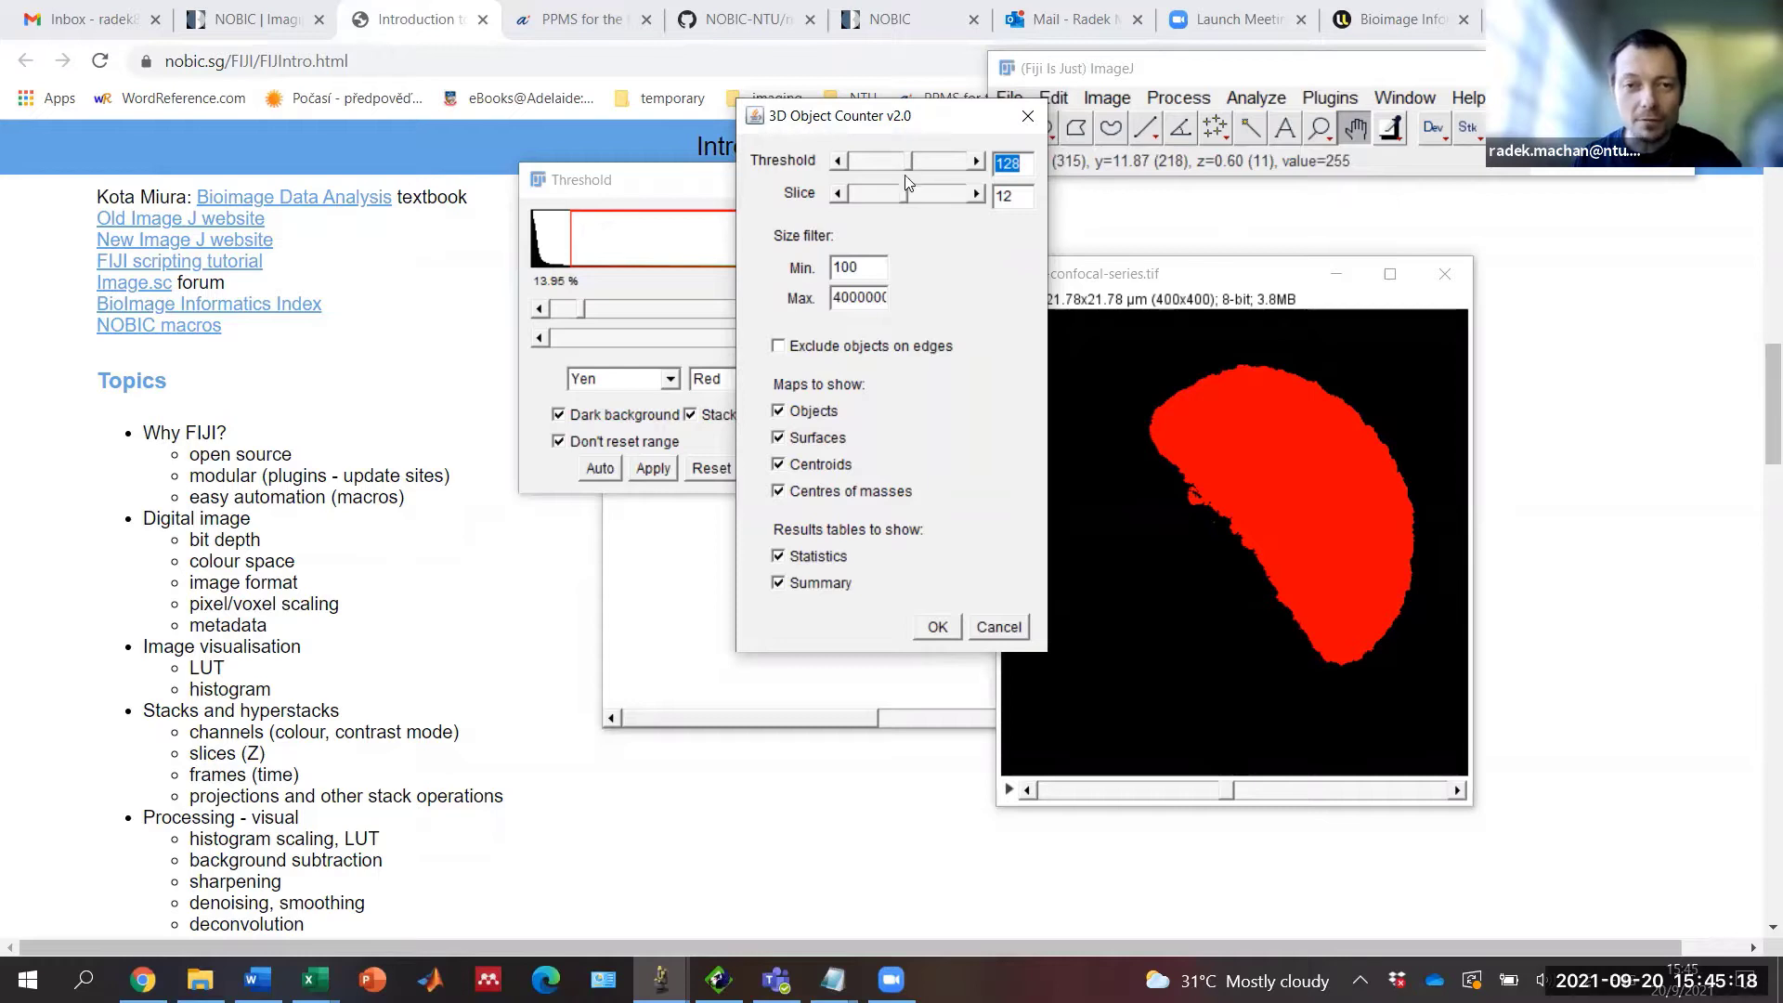
{"action": "left_click", "coordinate": [938, 629]}
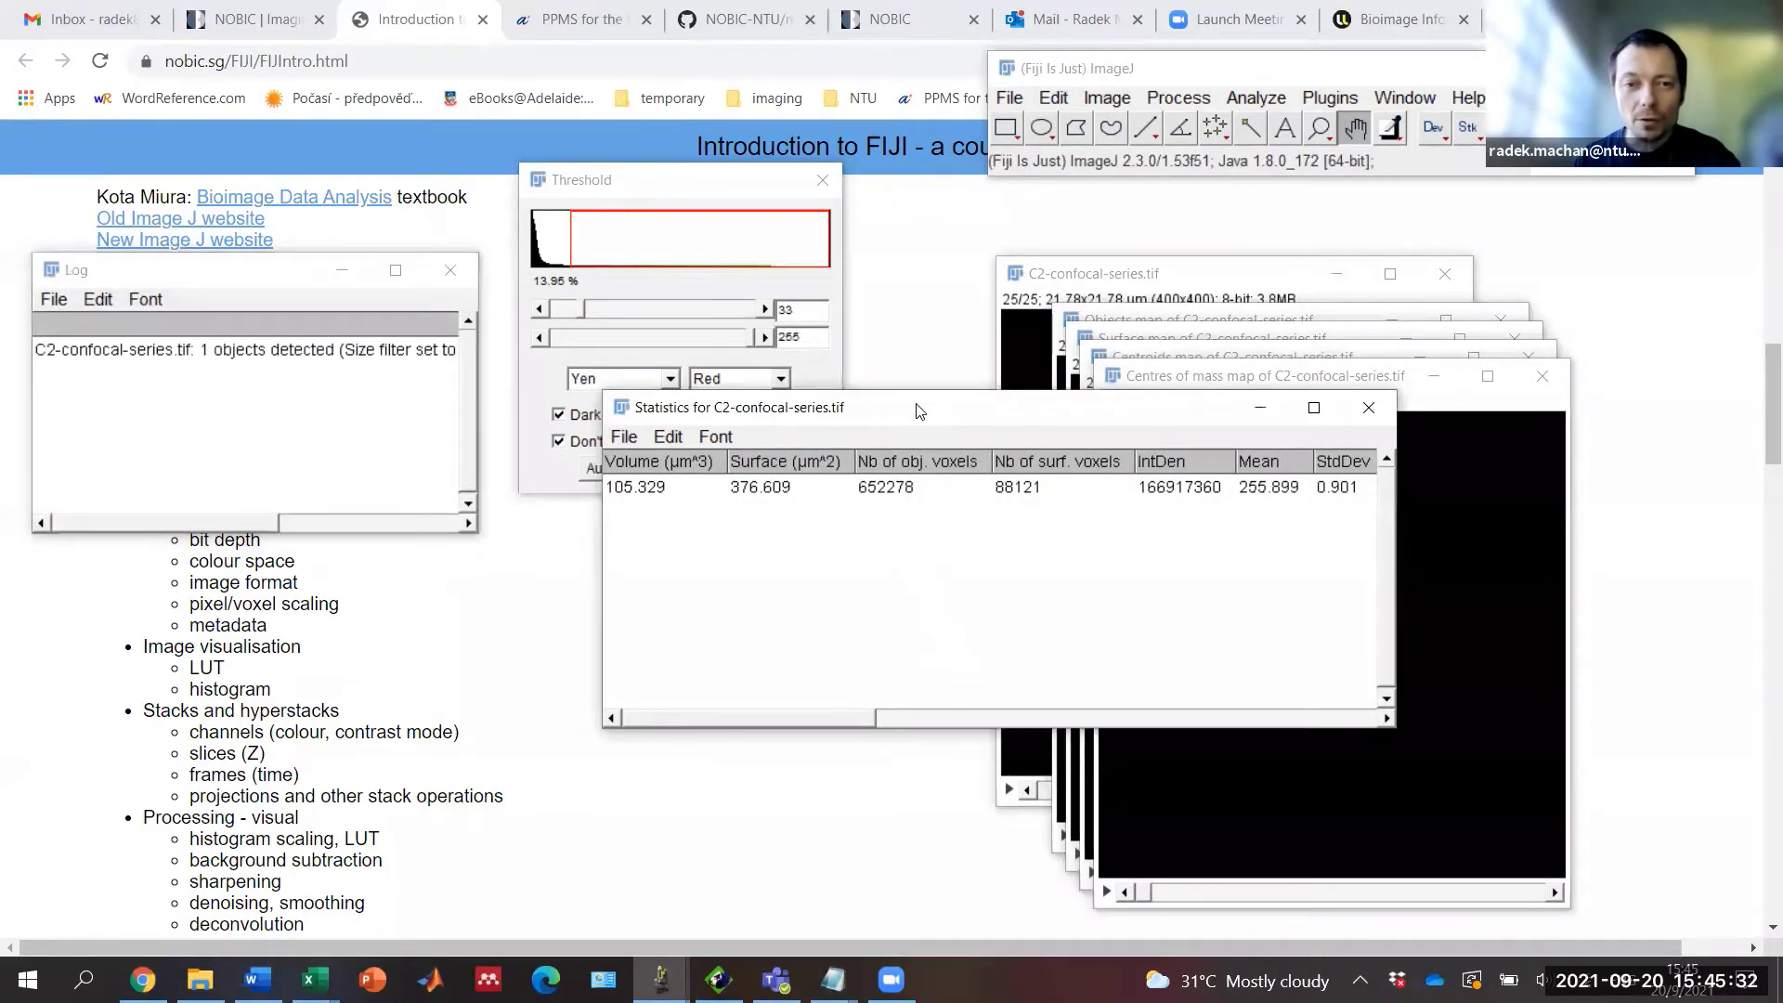
{"action": "left_click_drag", "start_coordinate": [924, 407], "coordinate": [856, 263]}
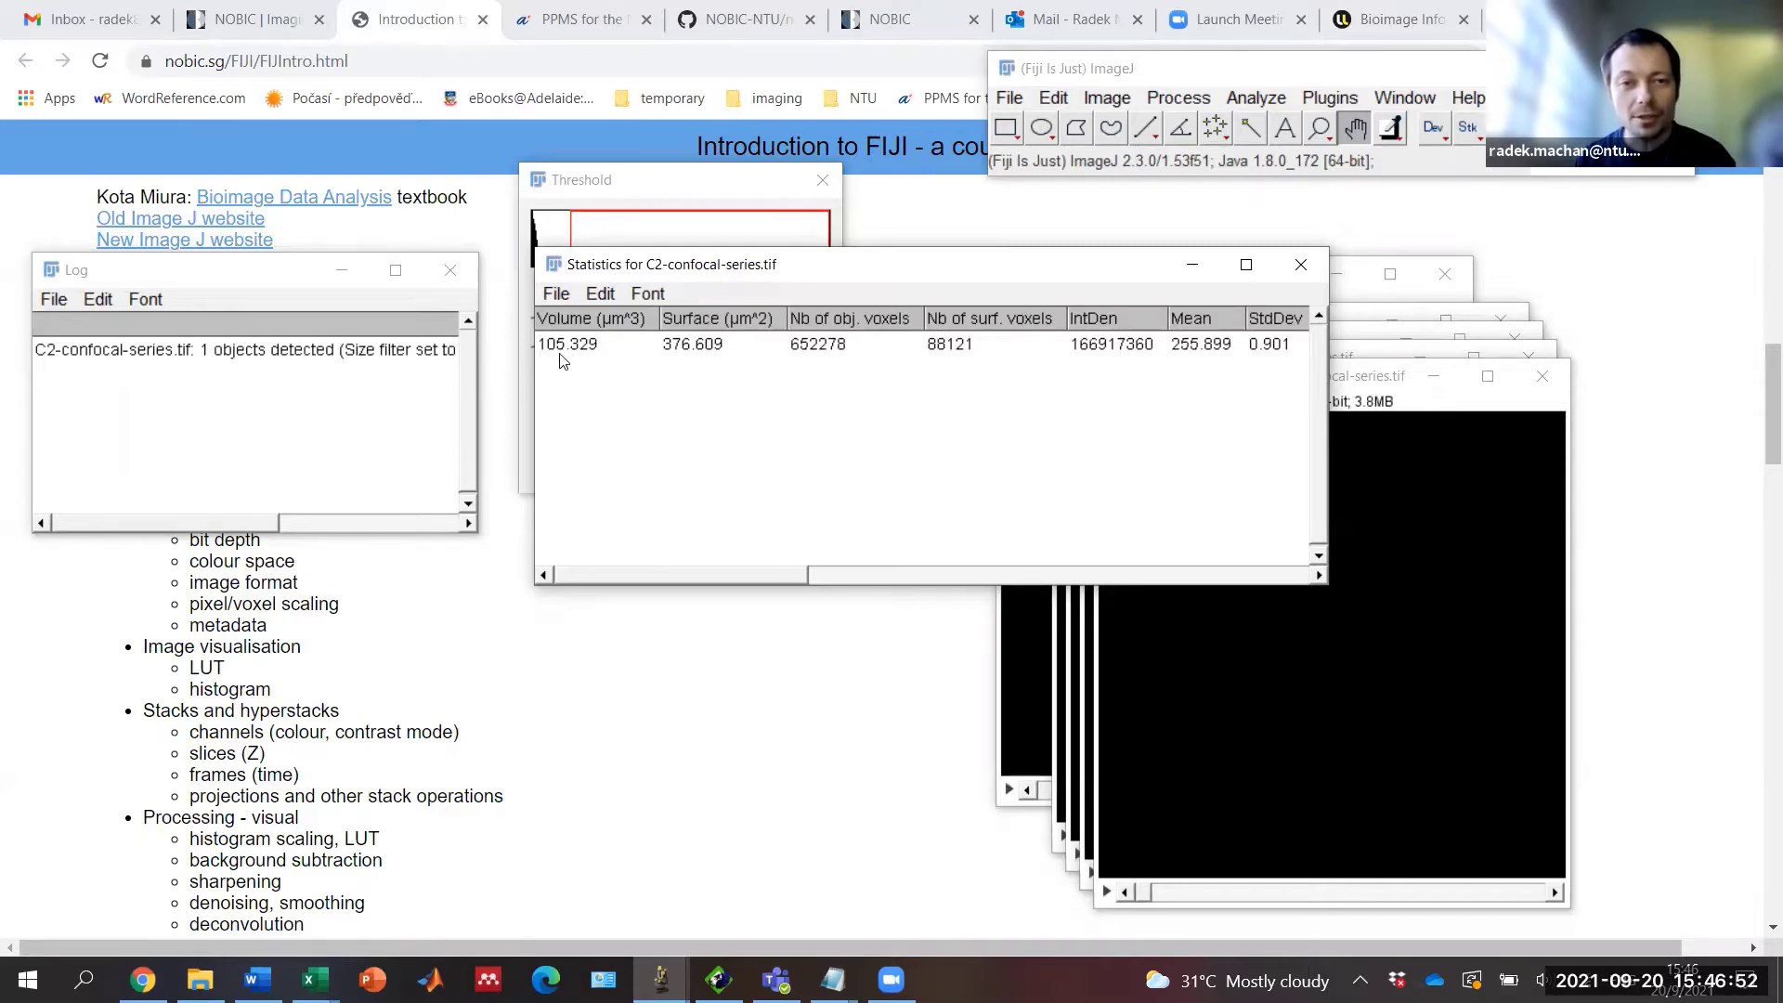
Step: Close the statistics table, Threshold dialog, log and all four object maps, keeping only the C2 stack open
{"action": "left_click", "coordinate": [1301, 267]}
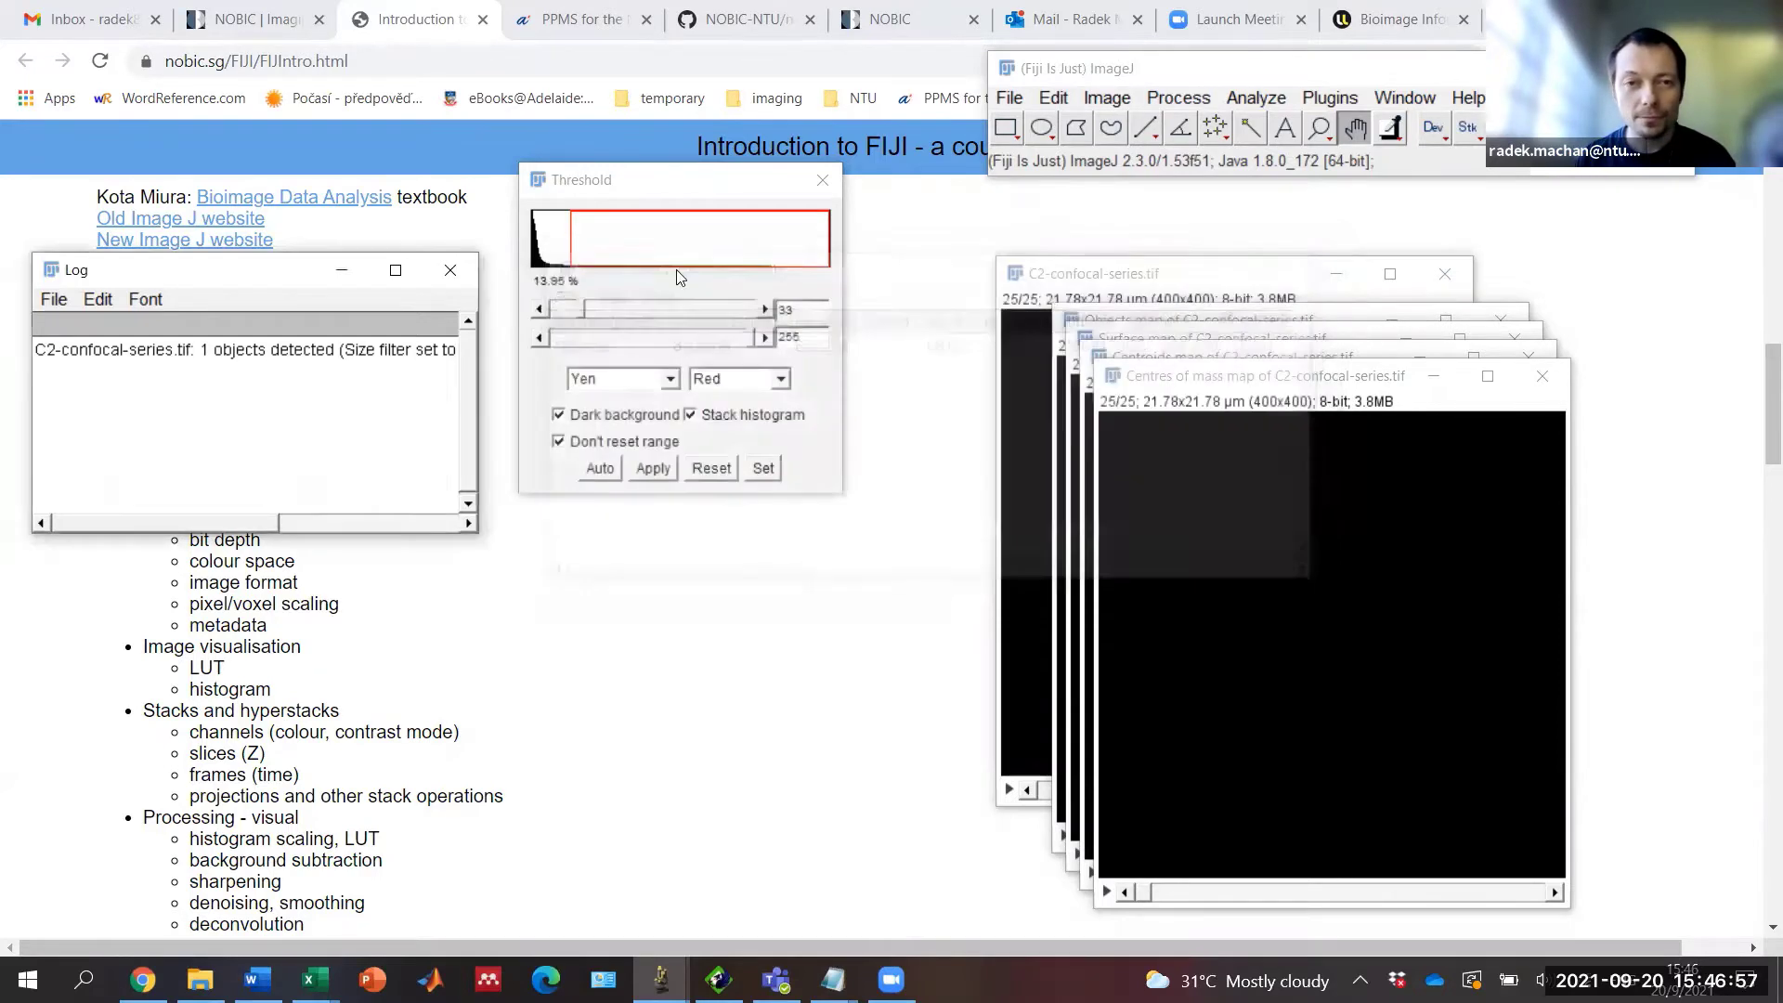
{"action": "left_click", "coordinate": [821, 181]}
{"action": "left_click", "coordinate": [451, 270]}
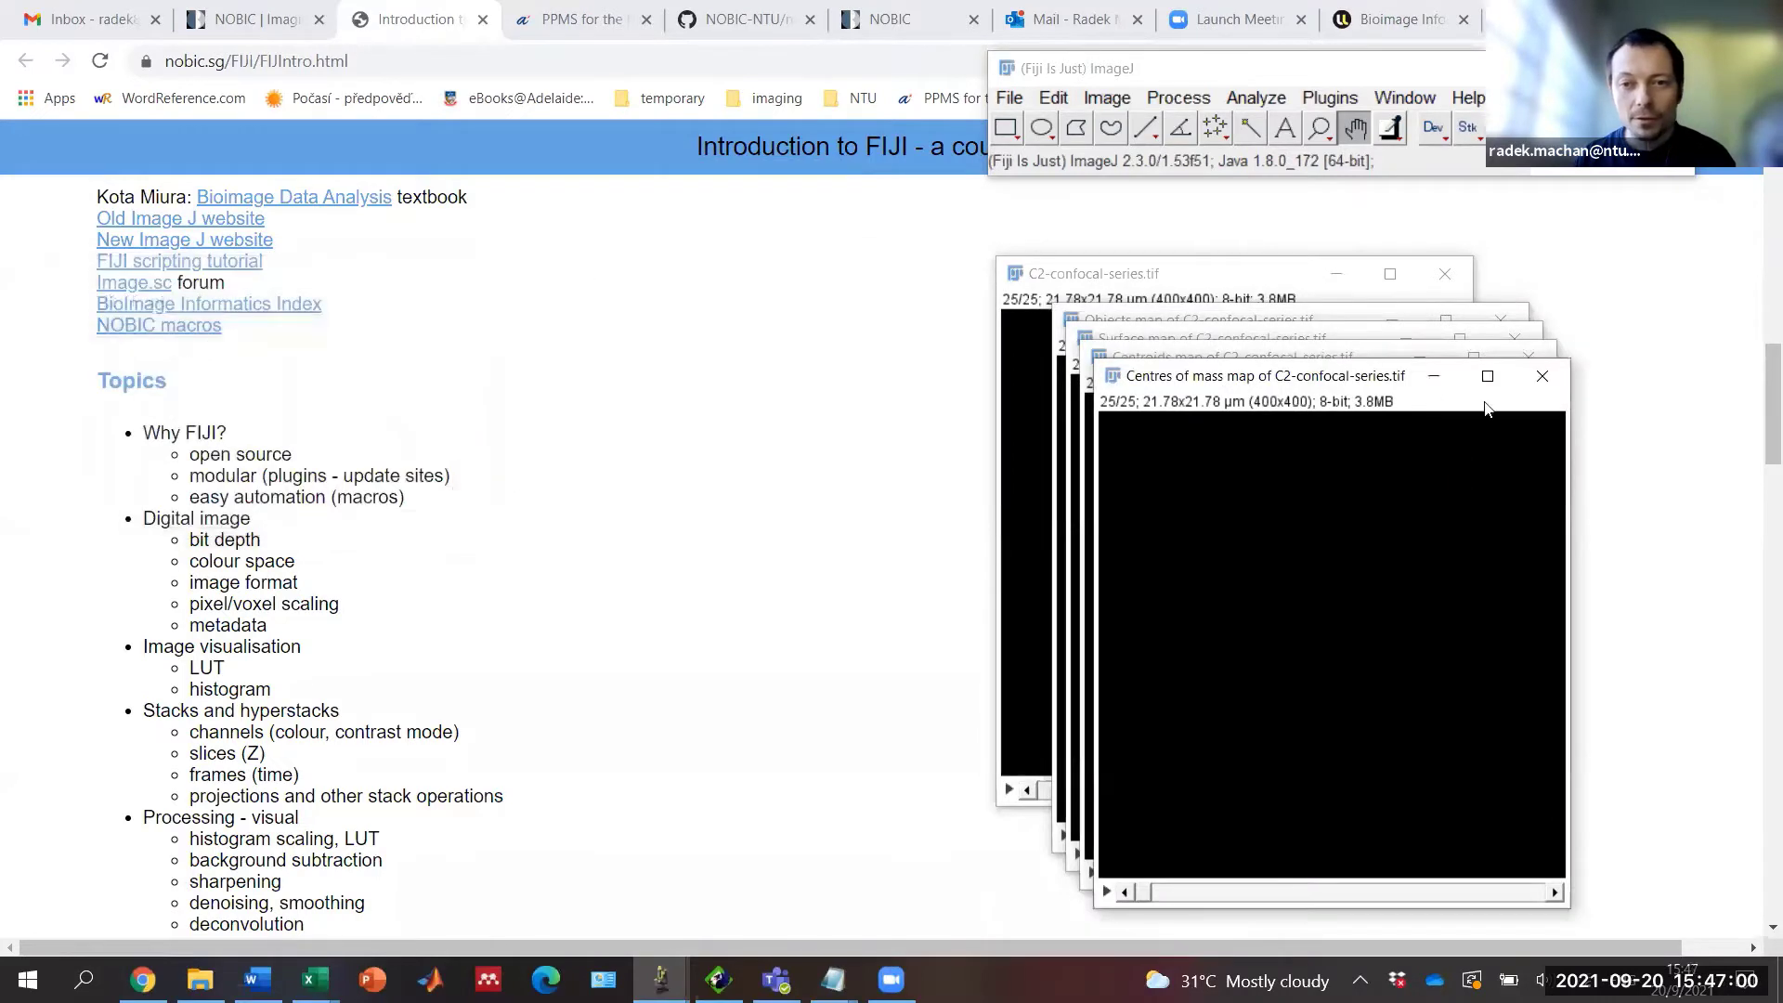
{"action": "left_click", "coordinate": [1542, 376]}
{"action": "left_click", "coordinate": [1528, 357]}
{"action": "left_click", "coordinate": [1514, 338]}
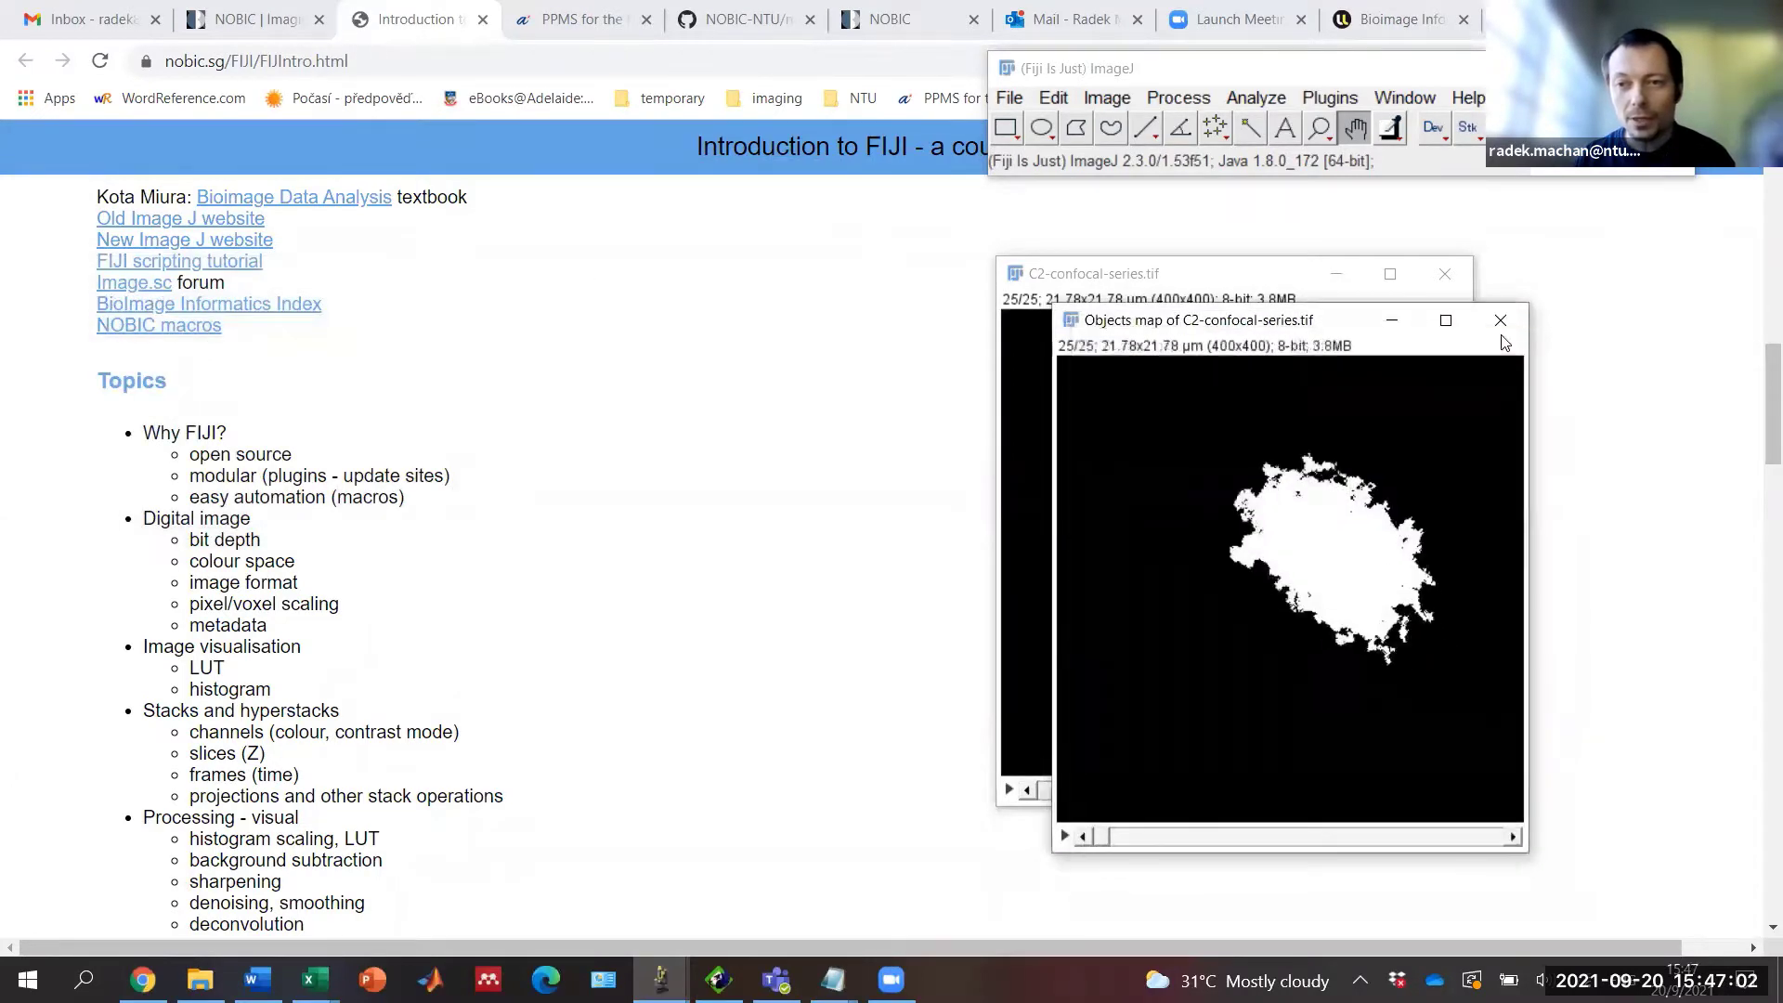
{"action": "left_click", "coordinate": [1500, 330]}
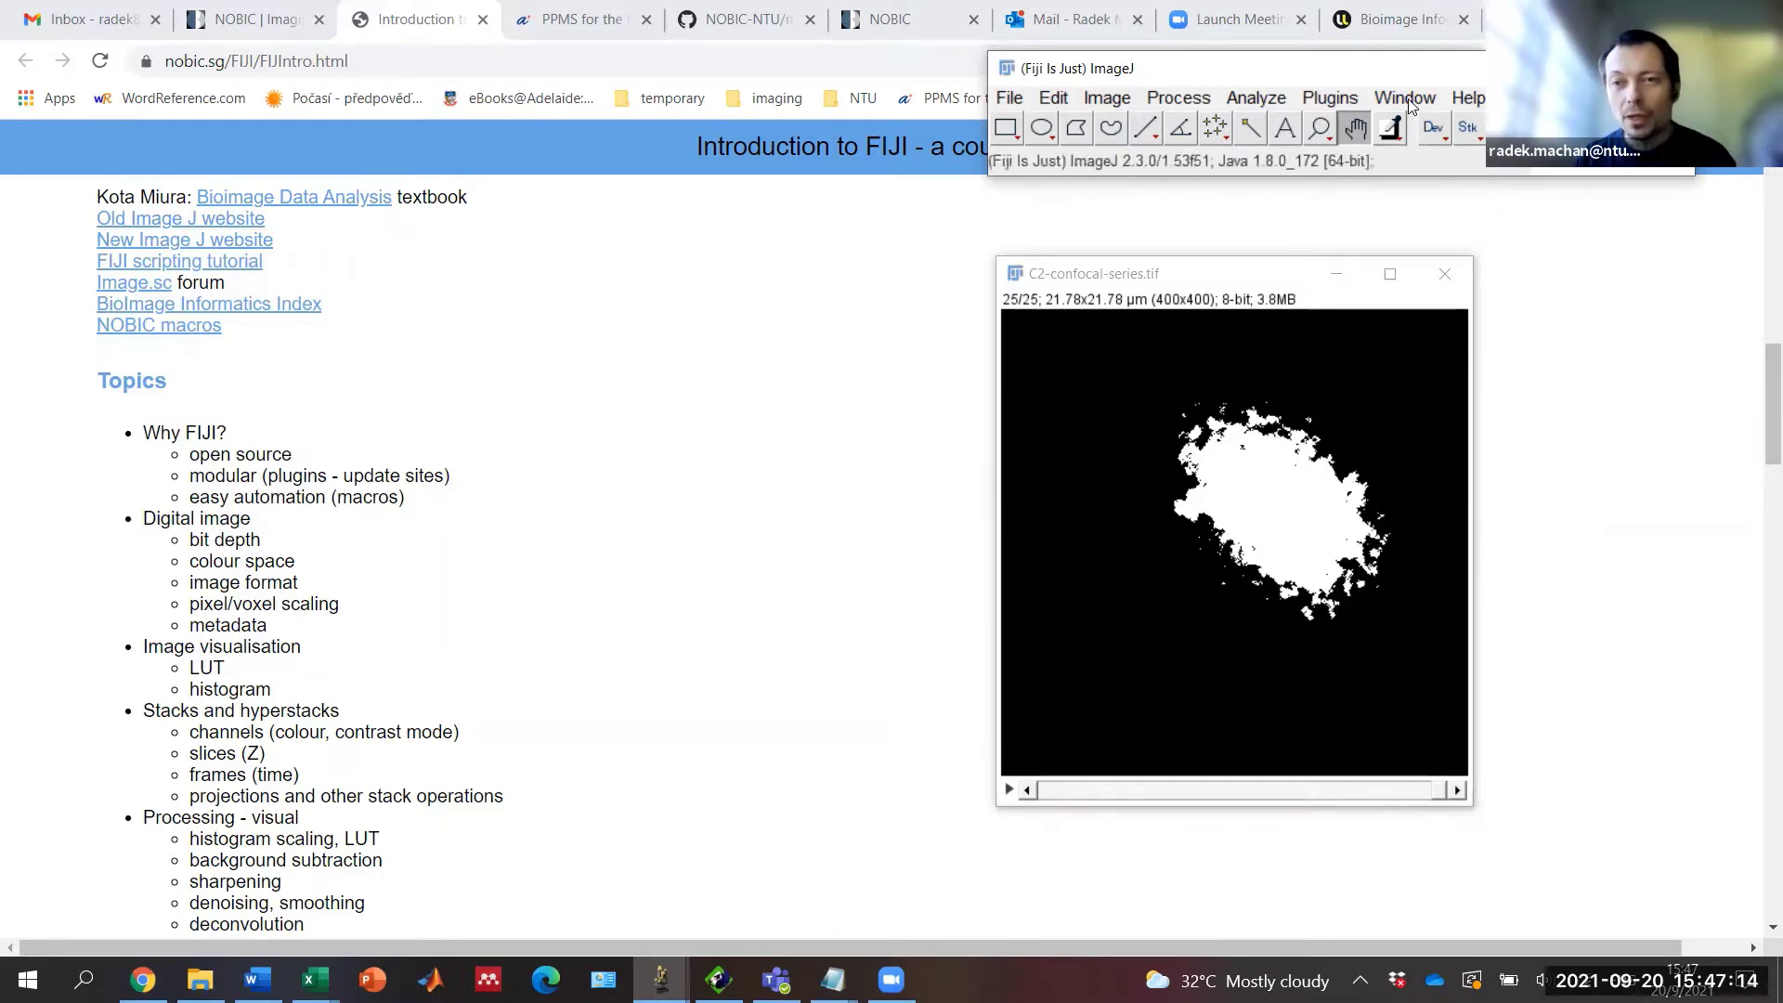
Step: Open the 3D Manager and make the unthresholded C2 confocal stack the active image
{"action": "left_click", "coordinate": [1344, 102]}
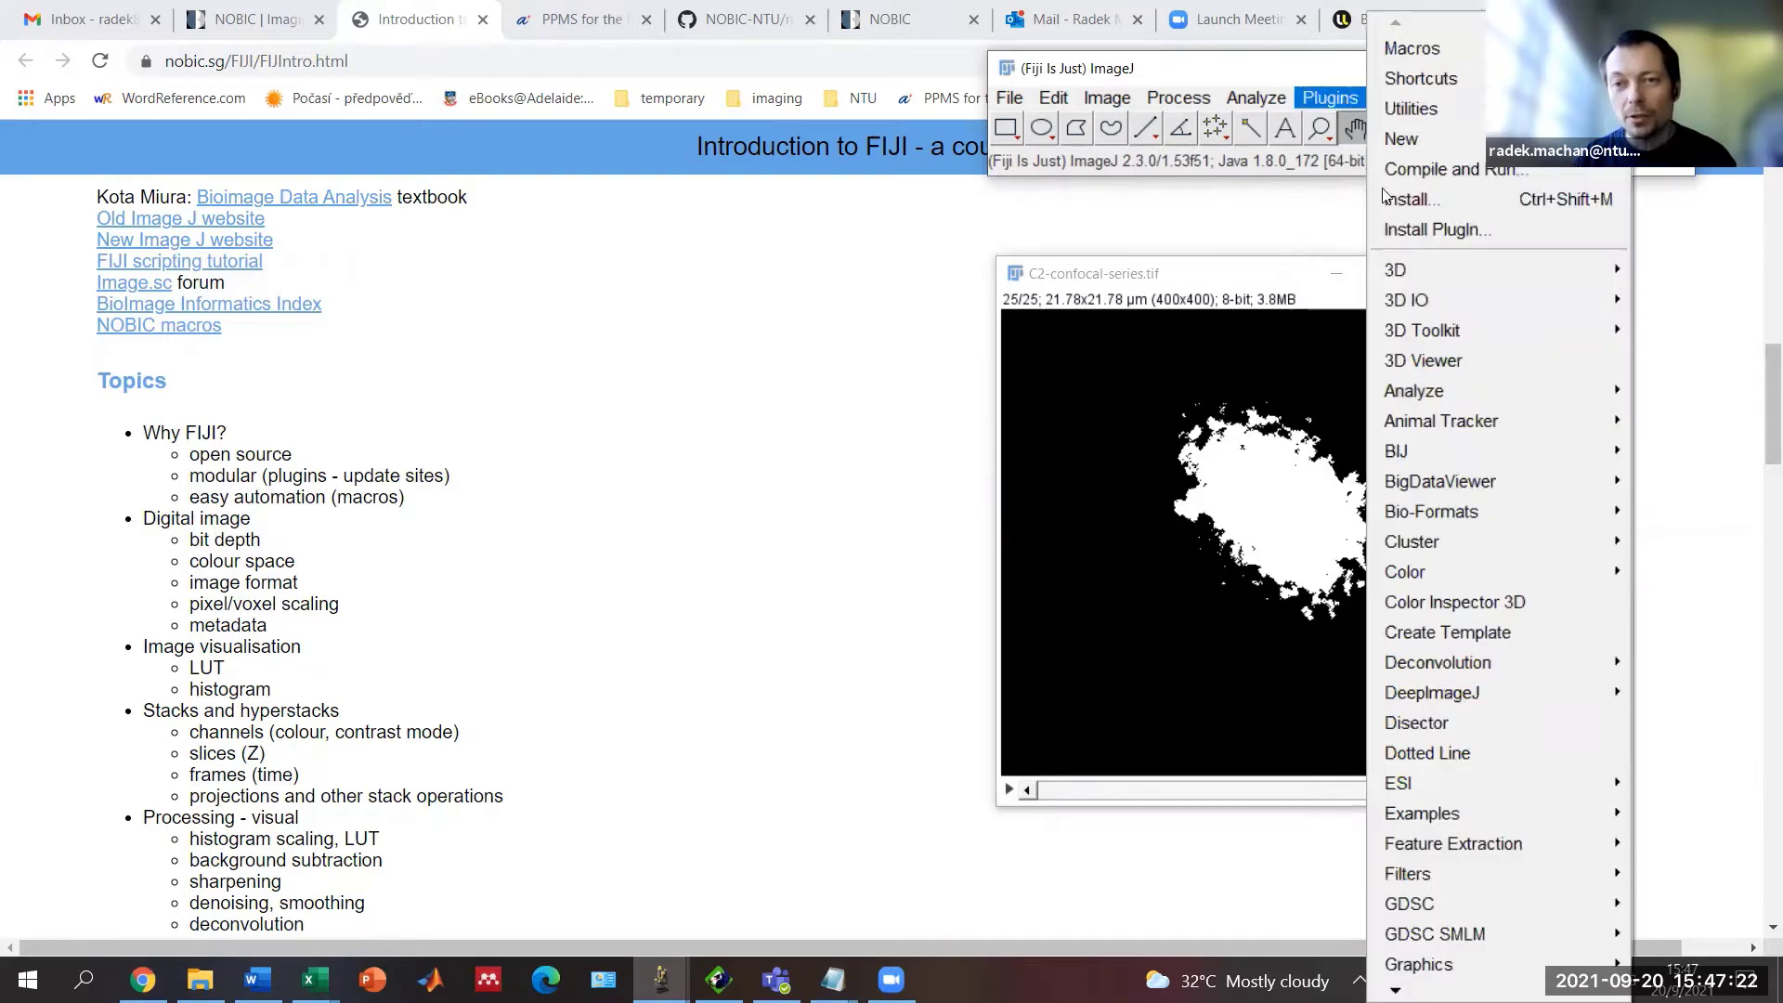
{"action": "mouse_move", "coordinate": [1397, 277]}
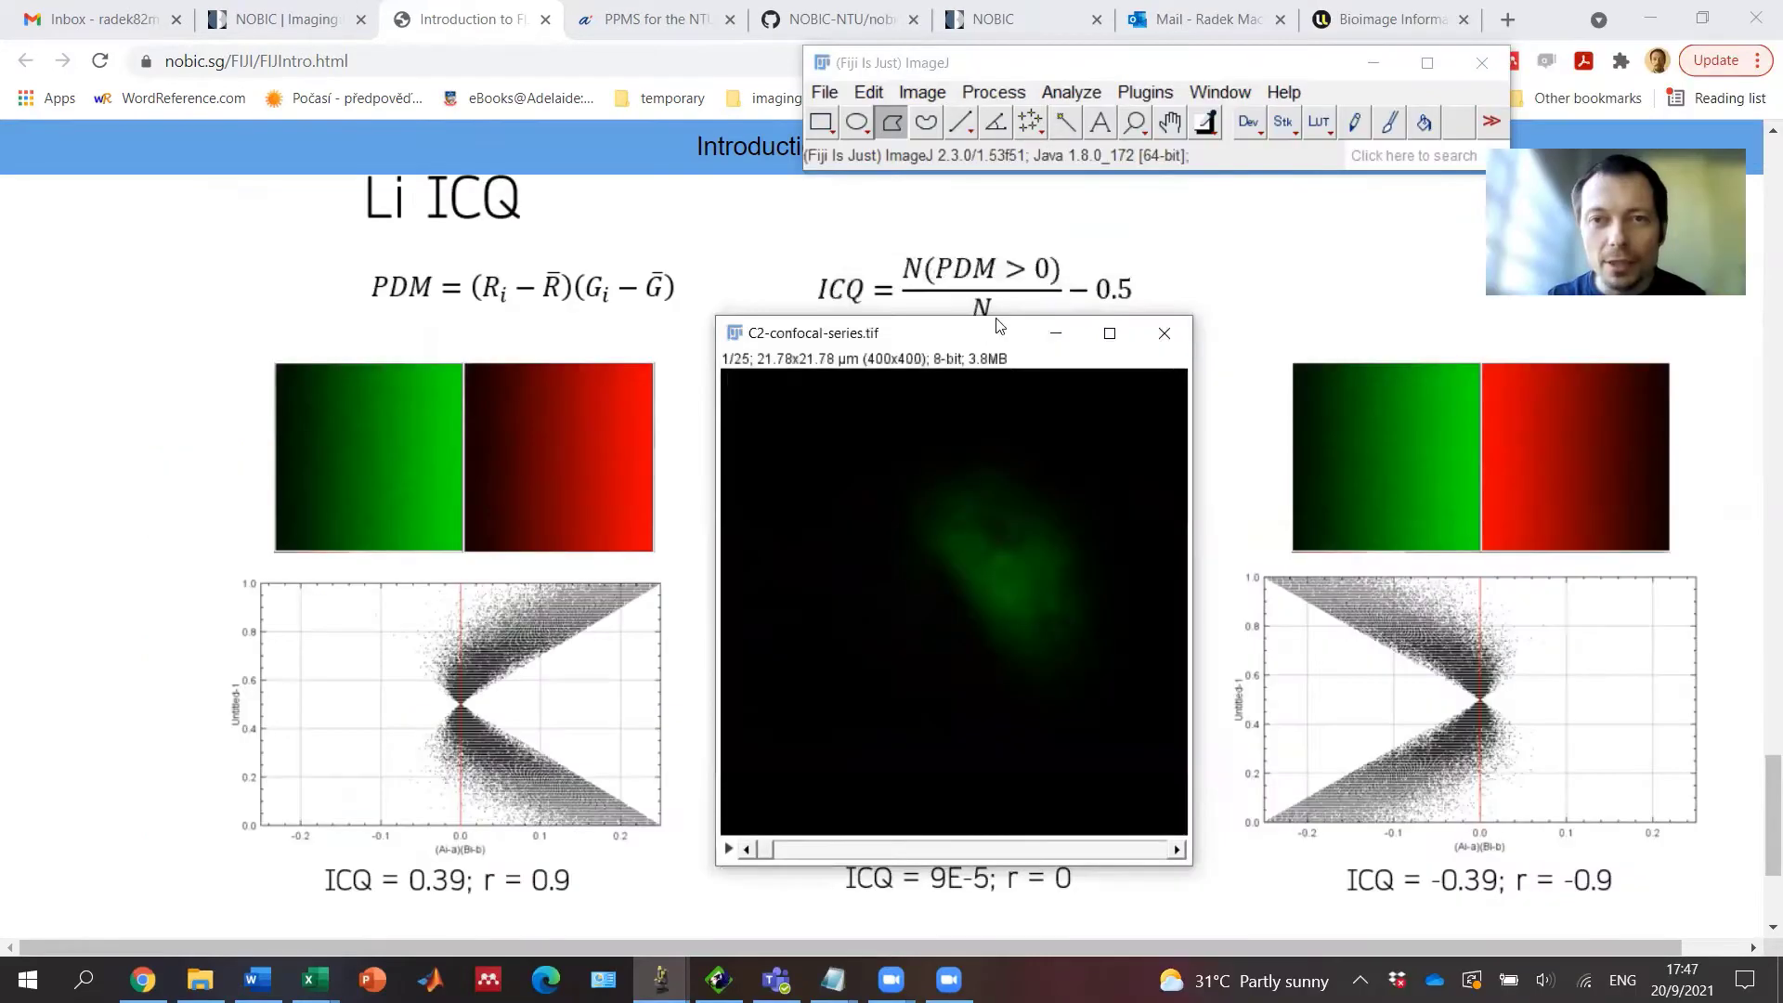
{"action": "left_click_drag", "start_coordinate": [997, 324], "coordinate": [1058, 249]}
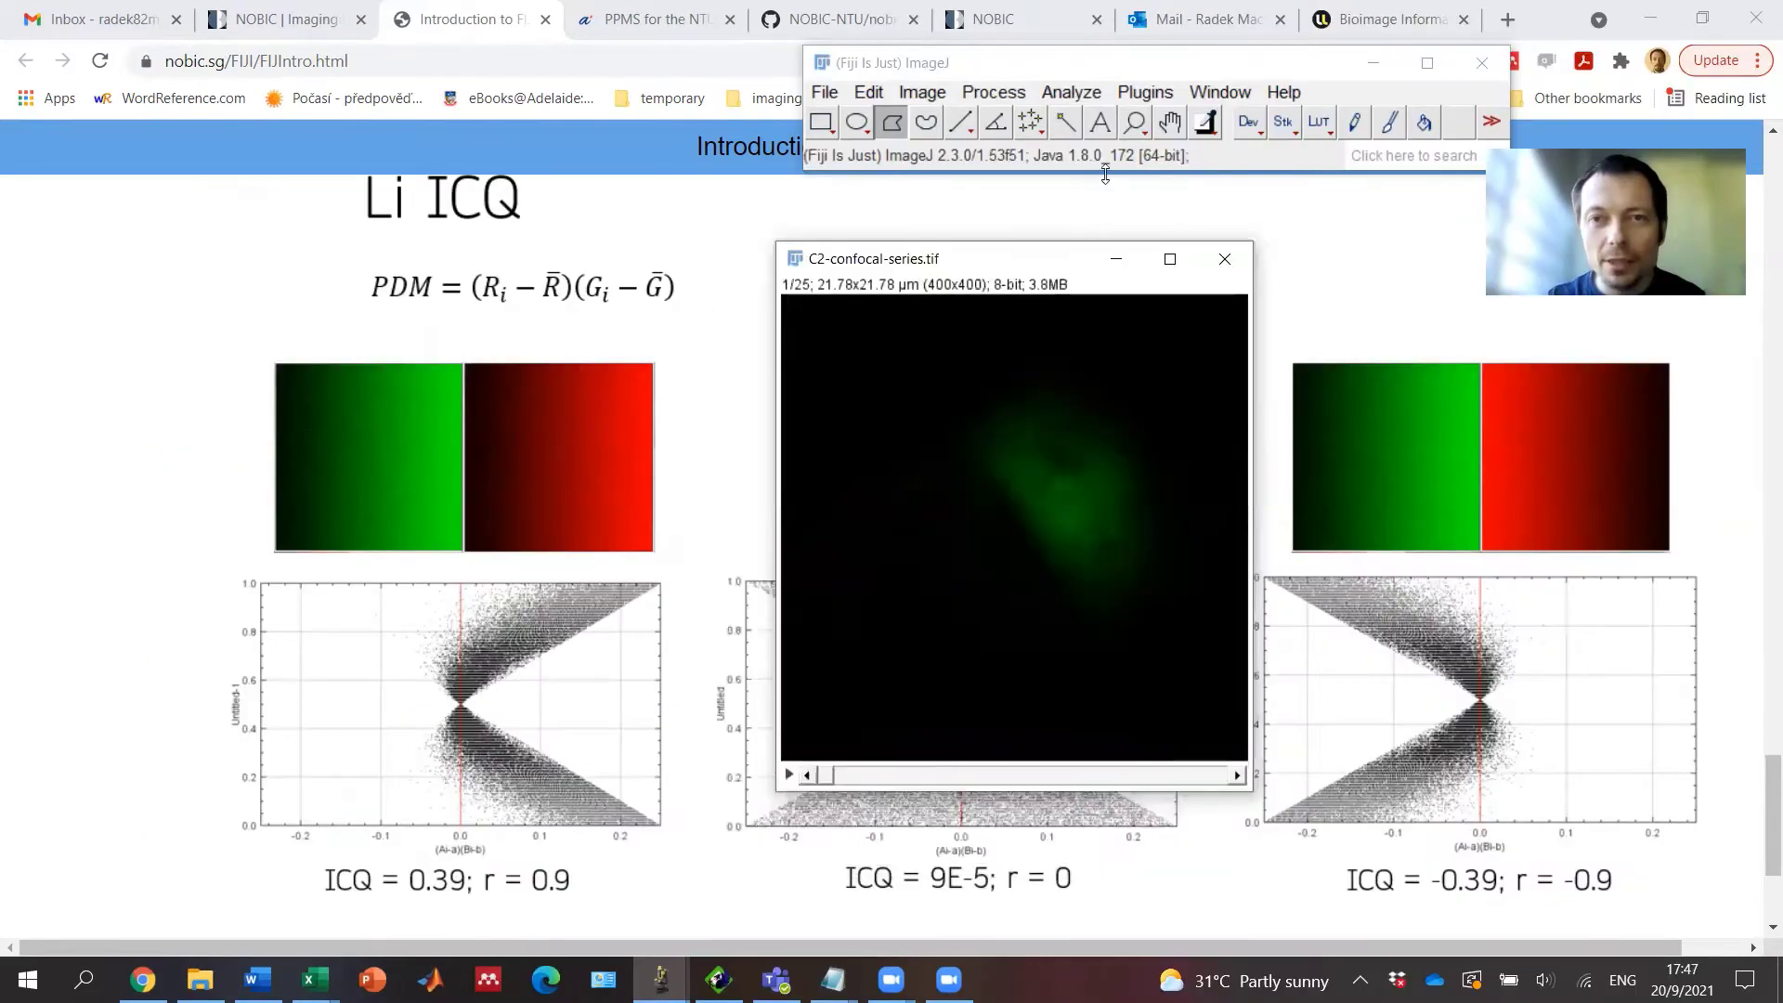
{"action": "left_click", "coordinate": [1142, 91]}
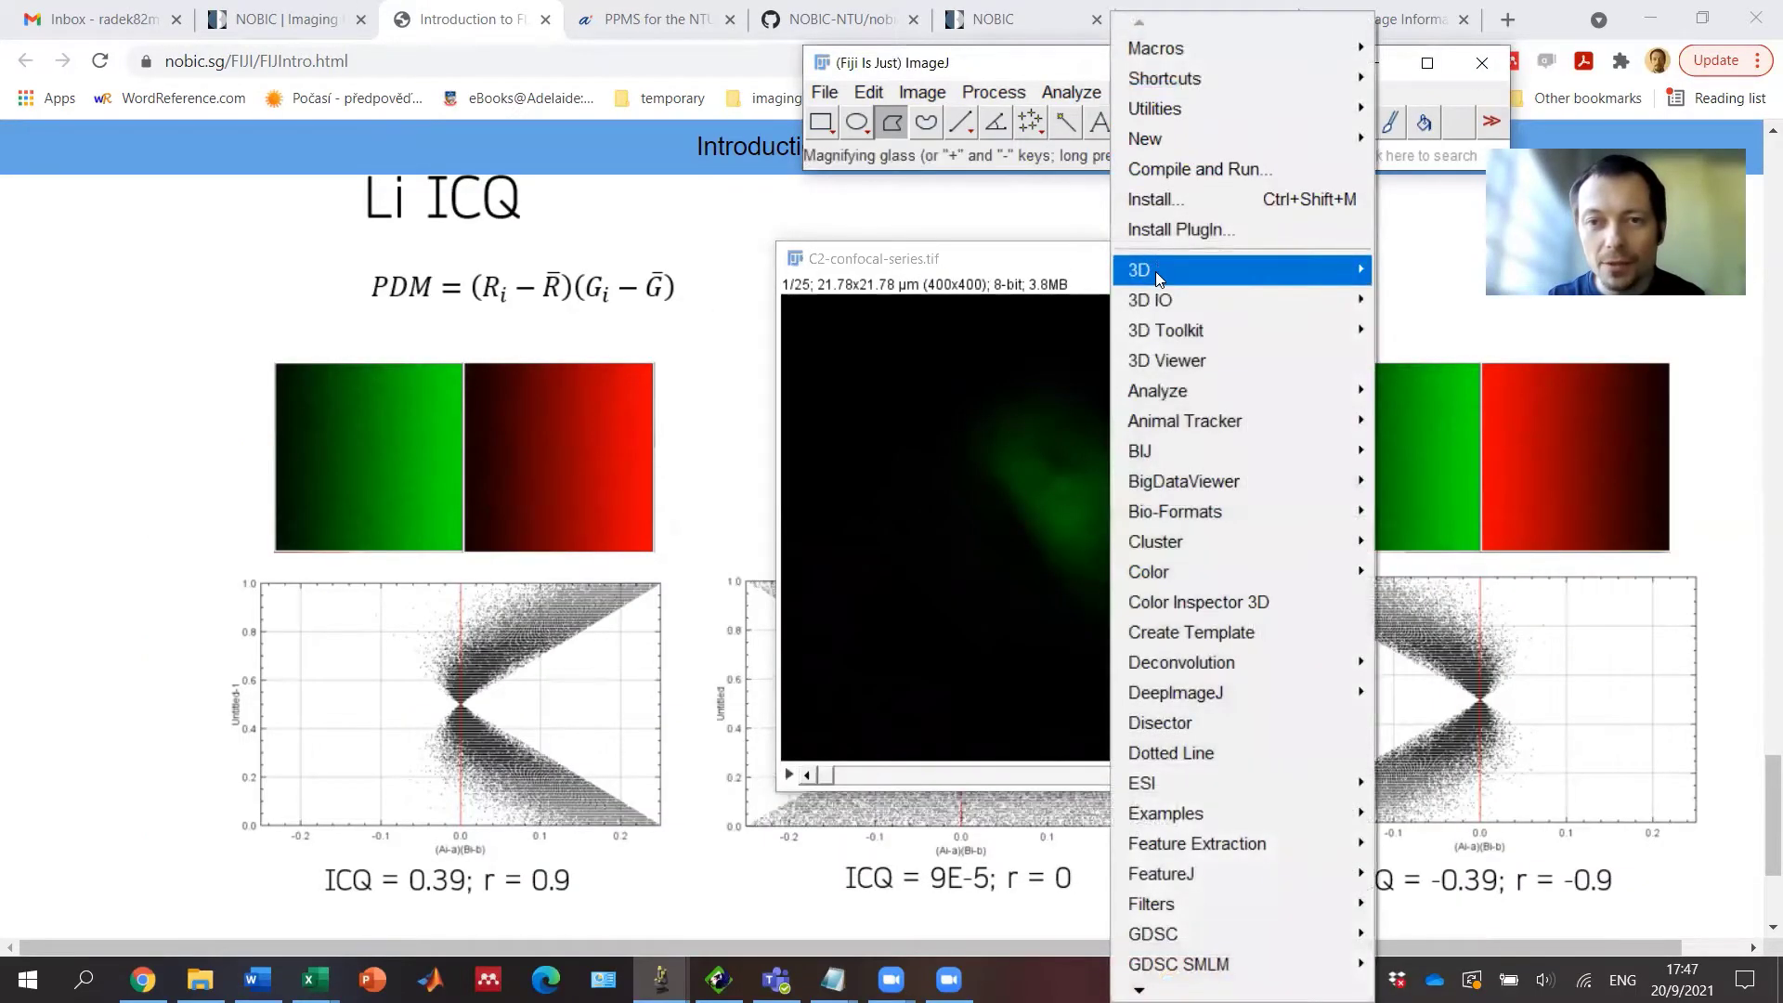
{"action": "mouse_move", "coordinate": [1170, 268]}
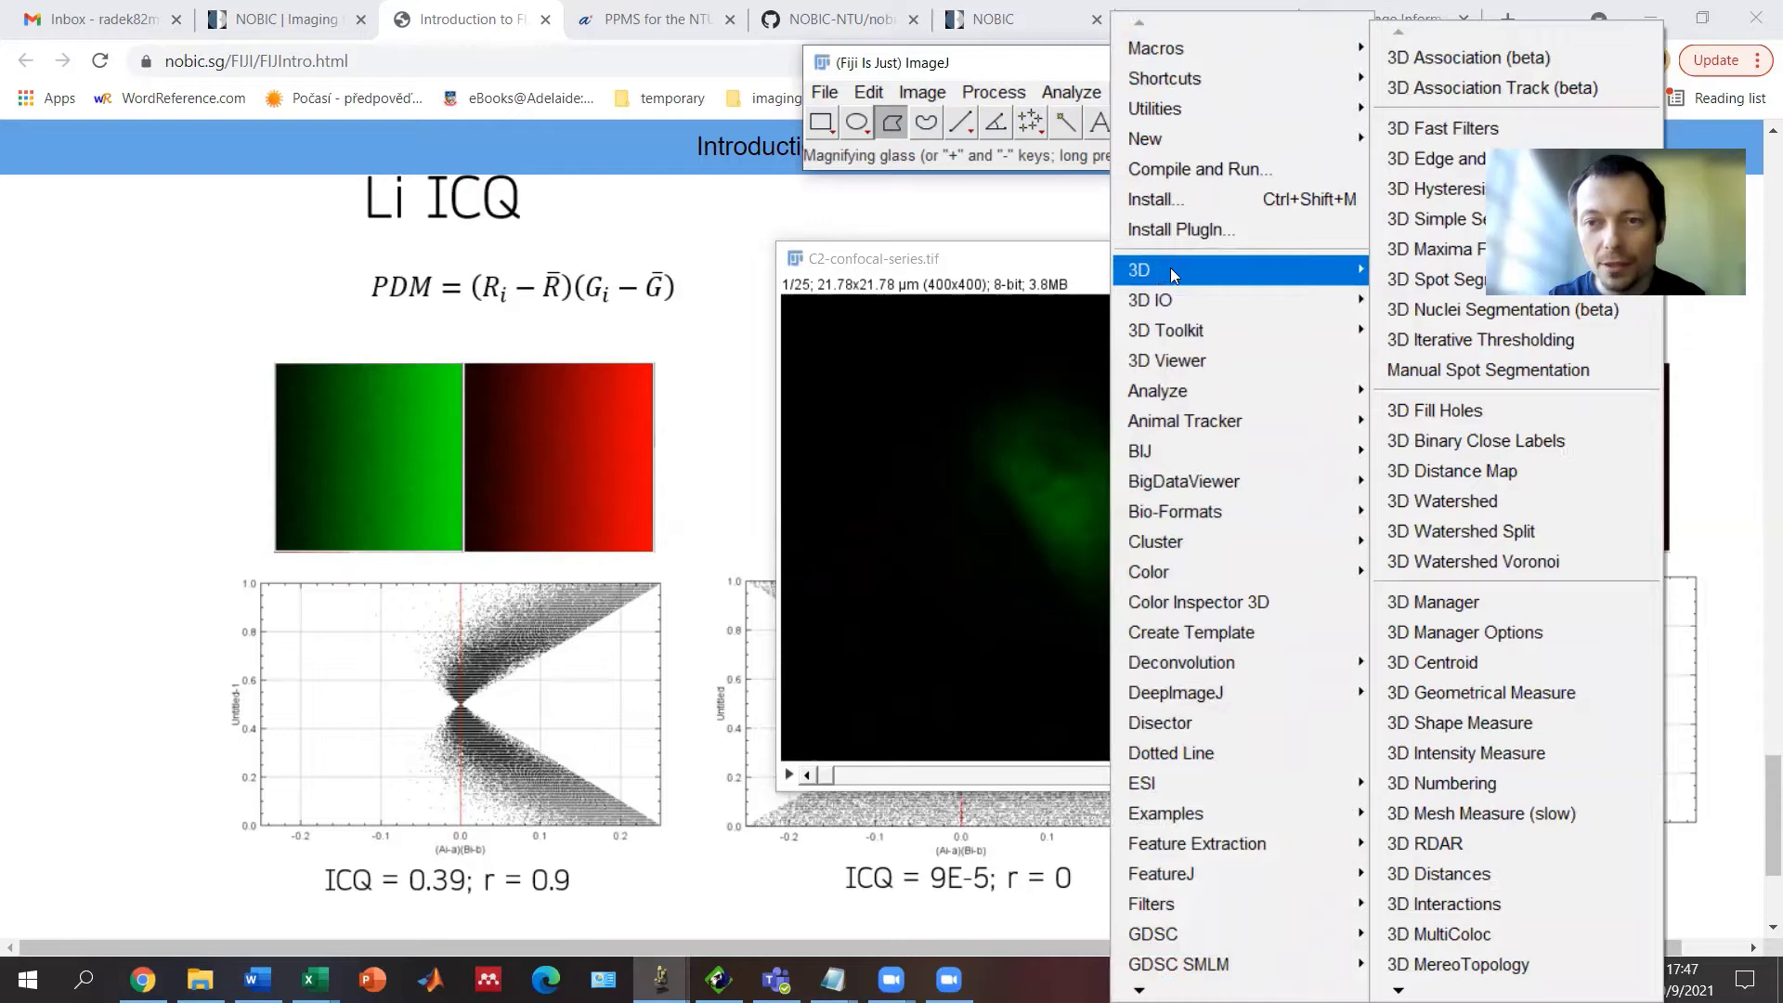
{"action": "left_click", "coordinate": [1467, 611]}
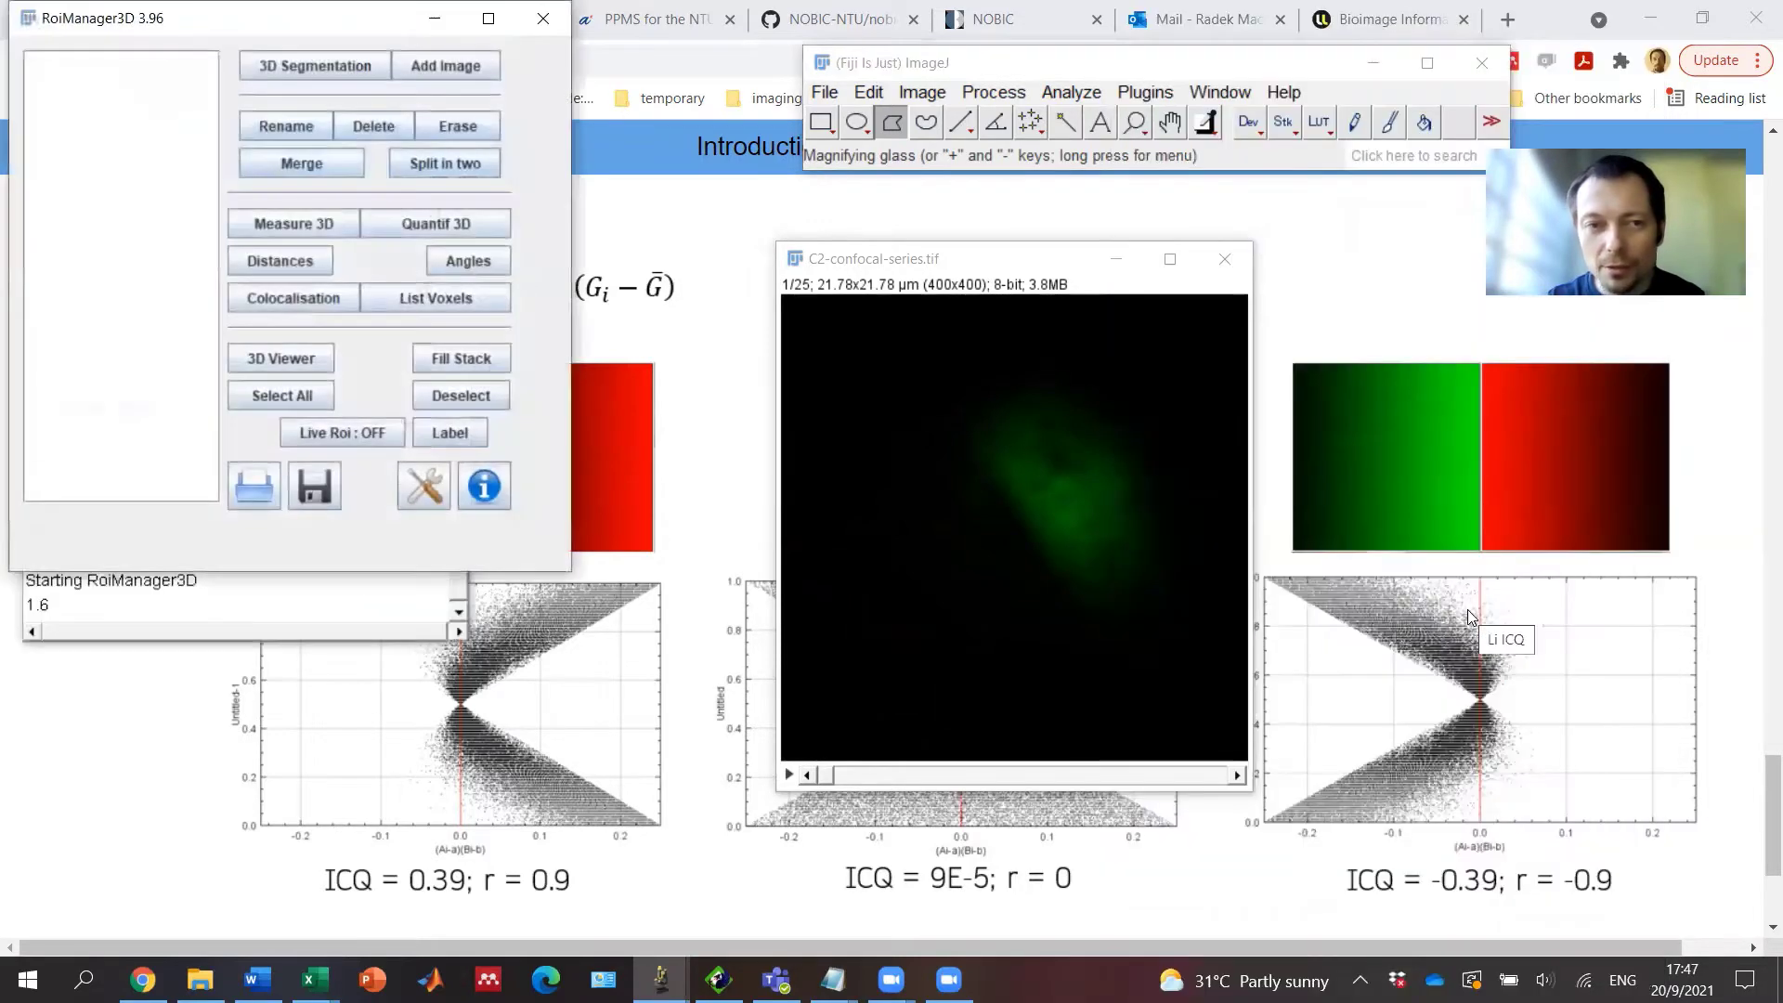
{"action": "left_click", "coordinate": [1014, 271]}
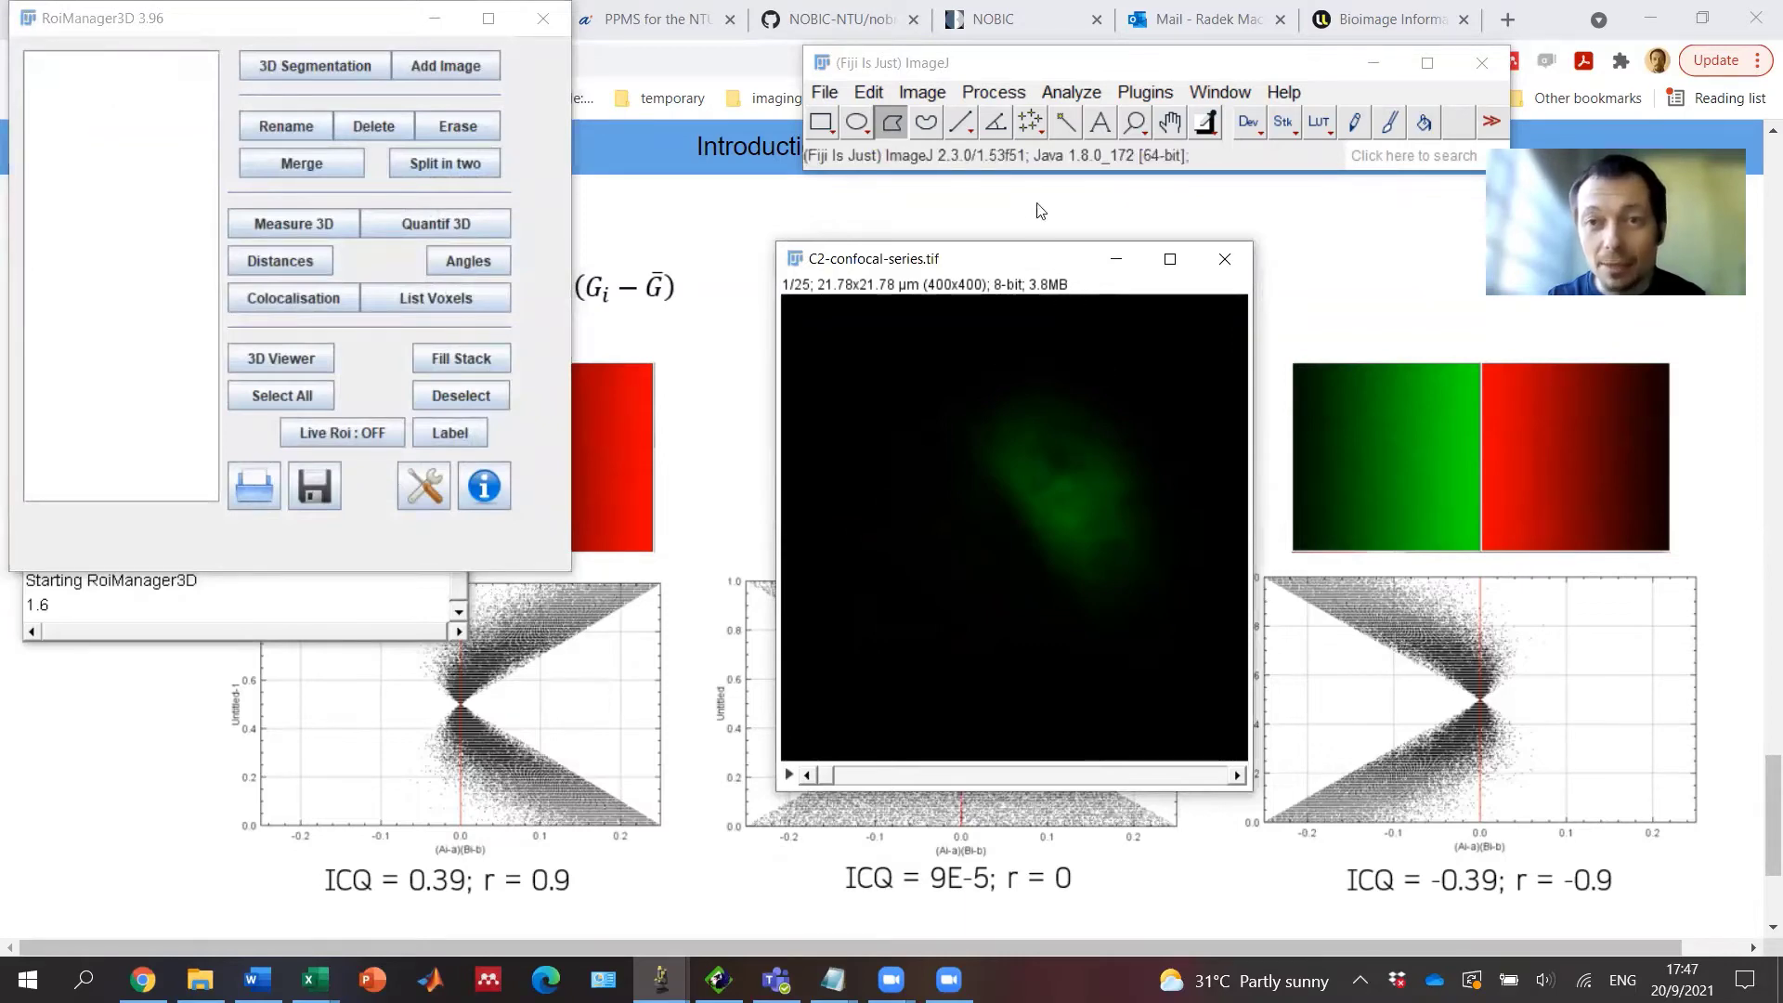
Step: Run 3D Nuclei Segmentation on the C2 stack with Otsu auto threshold, manual threshold 0 and Separate nuclei enabled
{"action": "left_click", "coordinate": [1140, 94]}
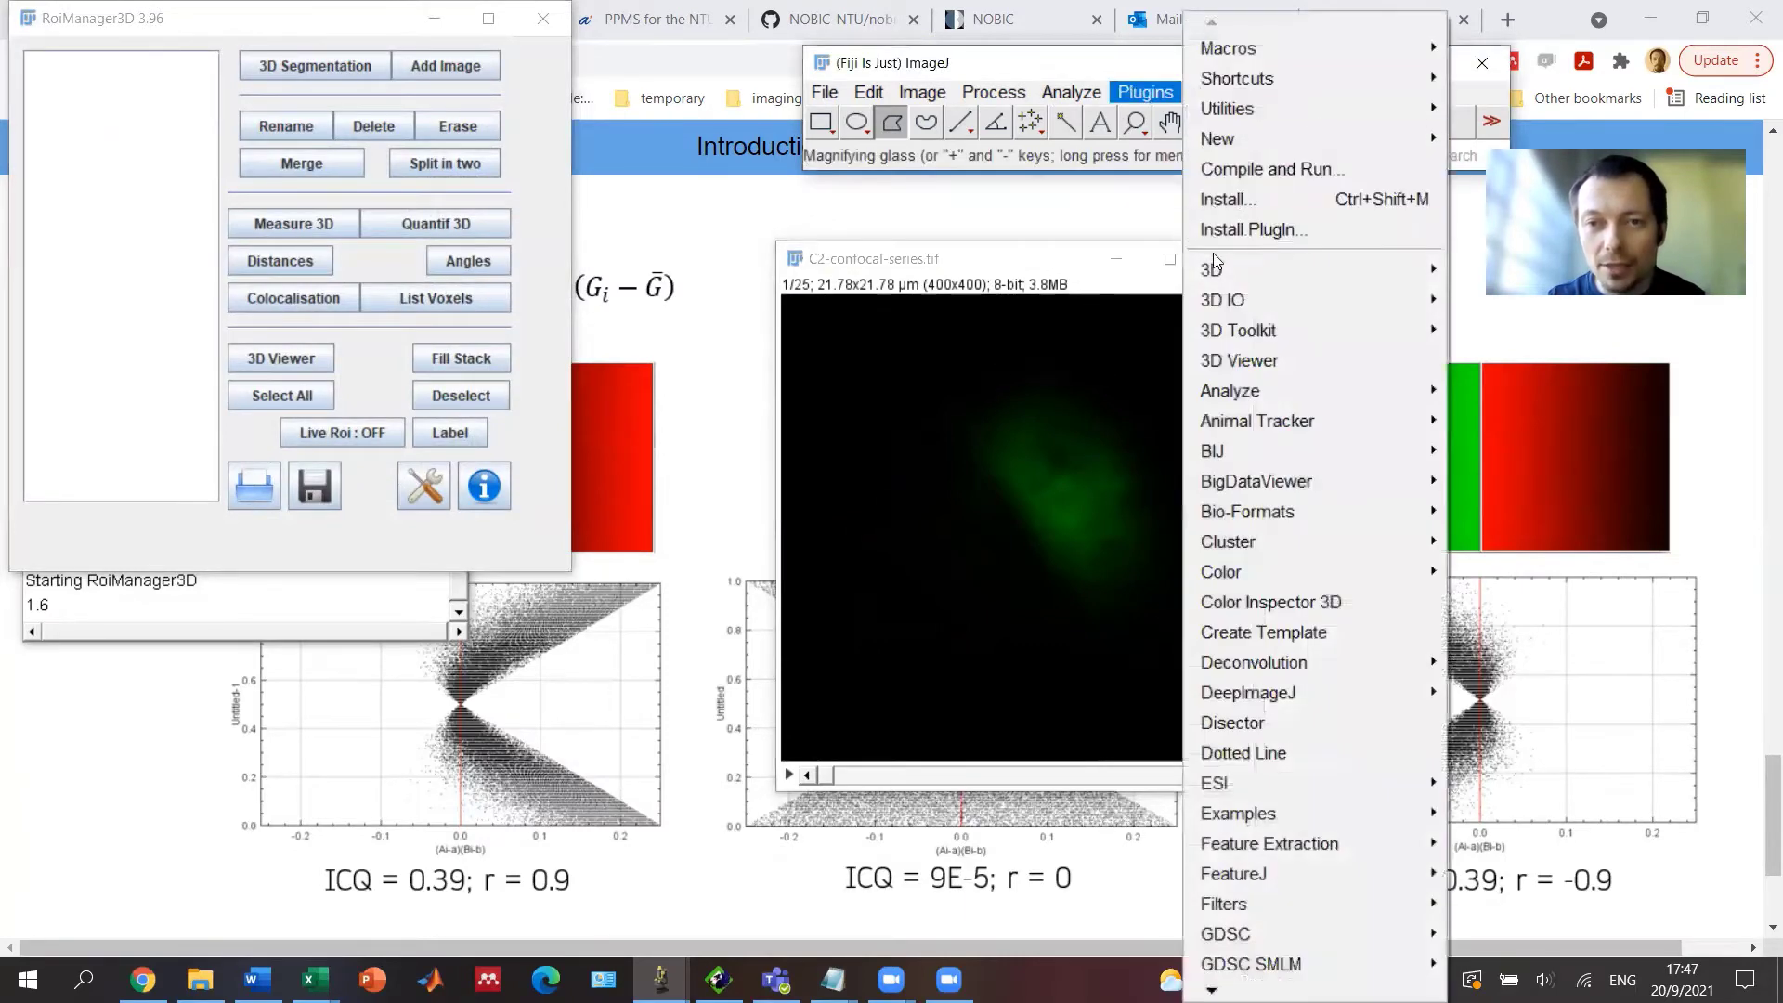
{"action": "mouse_move", "coordinate": [1340, 269]}
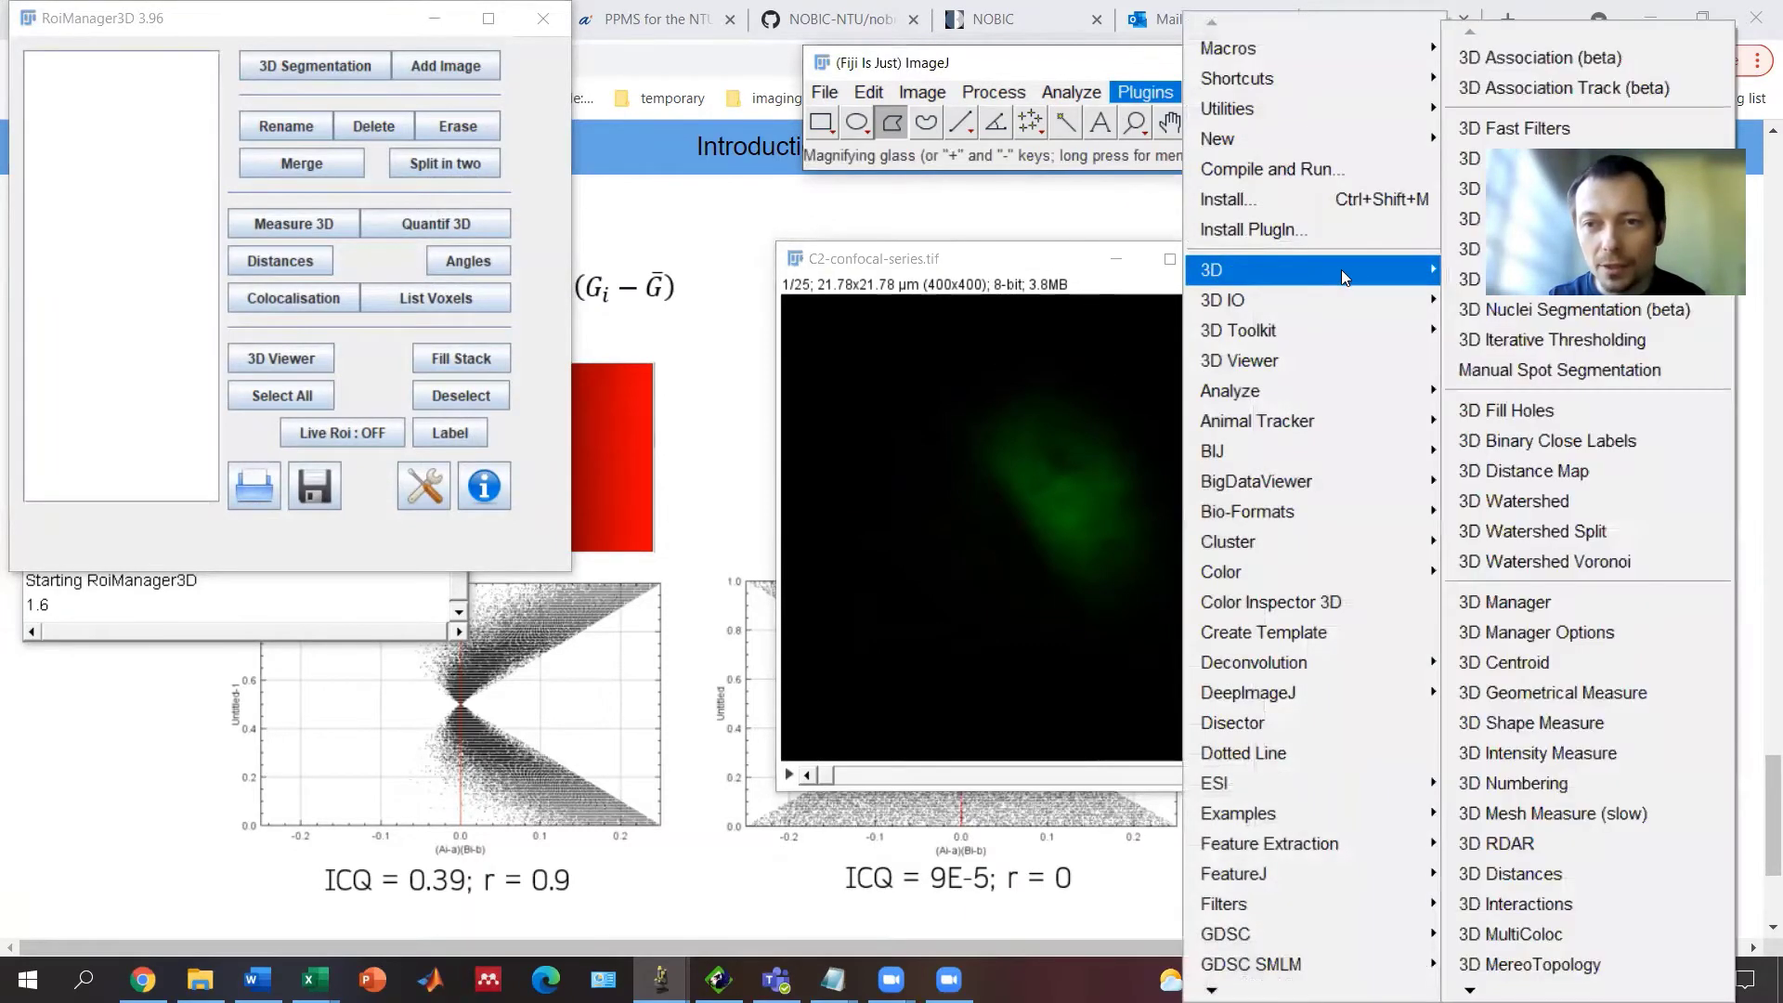
{"action": "left_click", "coordinate": [1514, 309]}
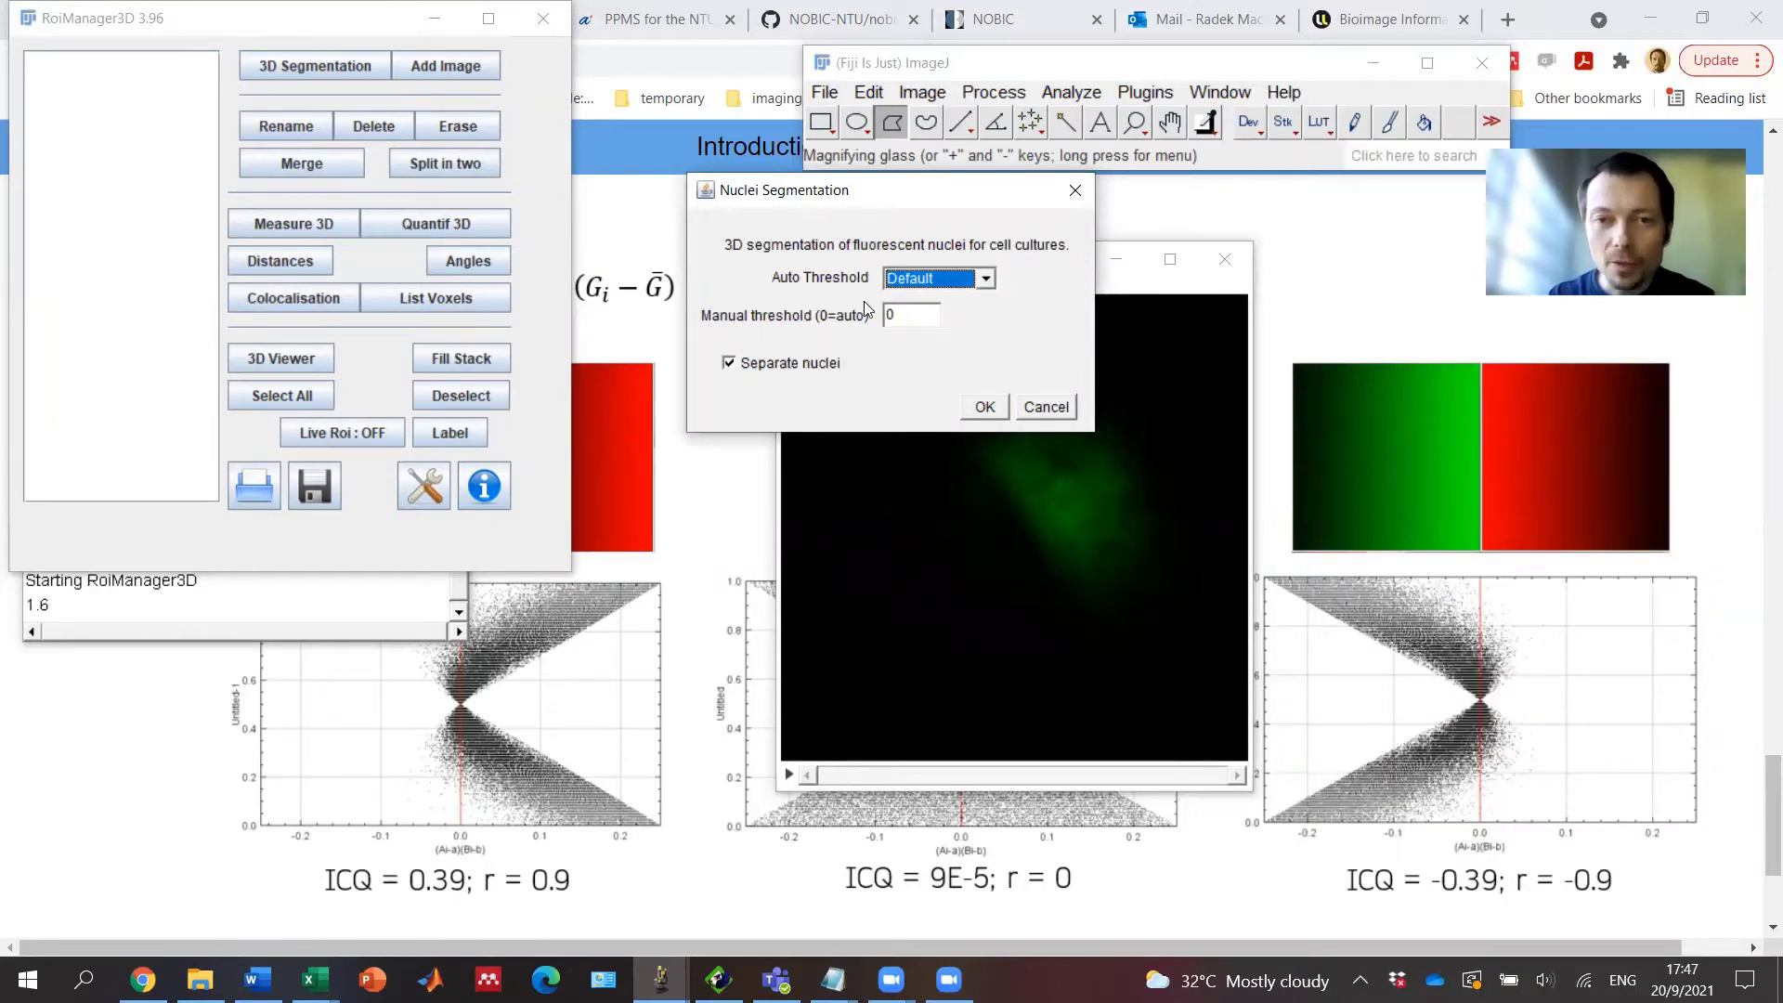
{"action": "left_click", "coordinate": [987, 280]}
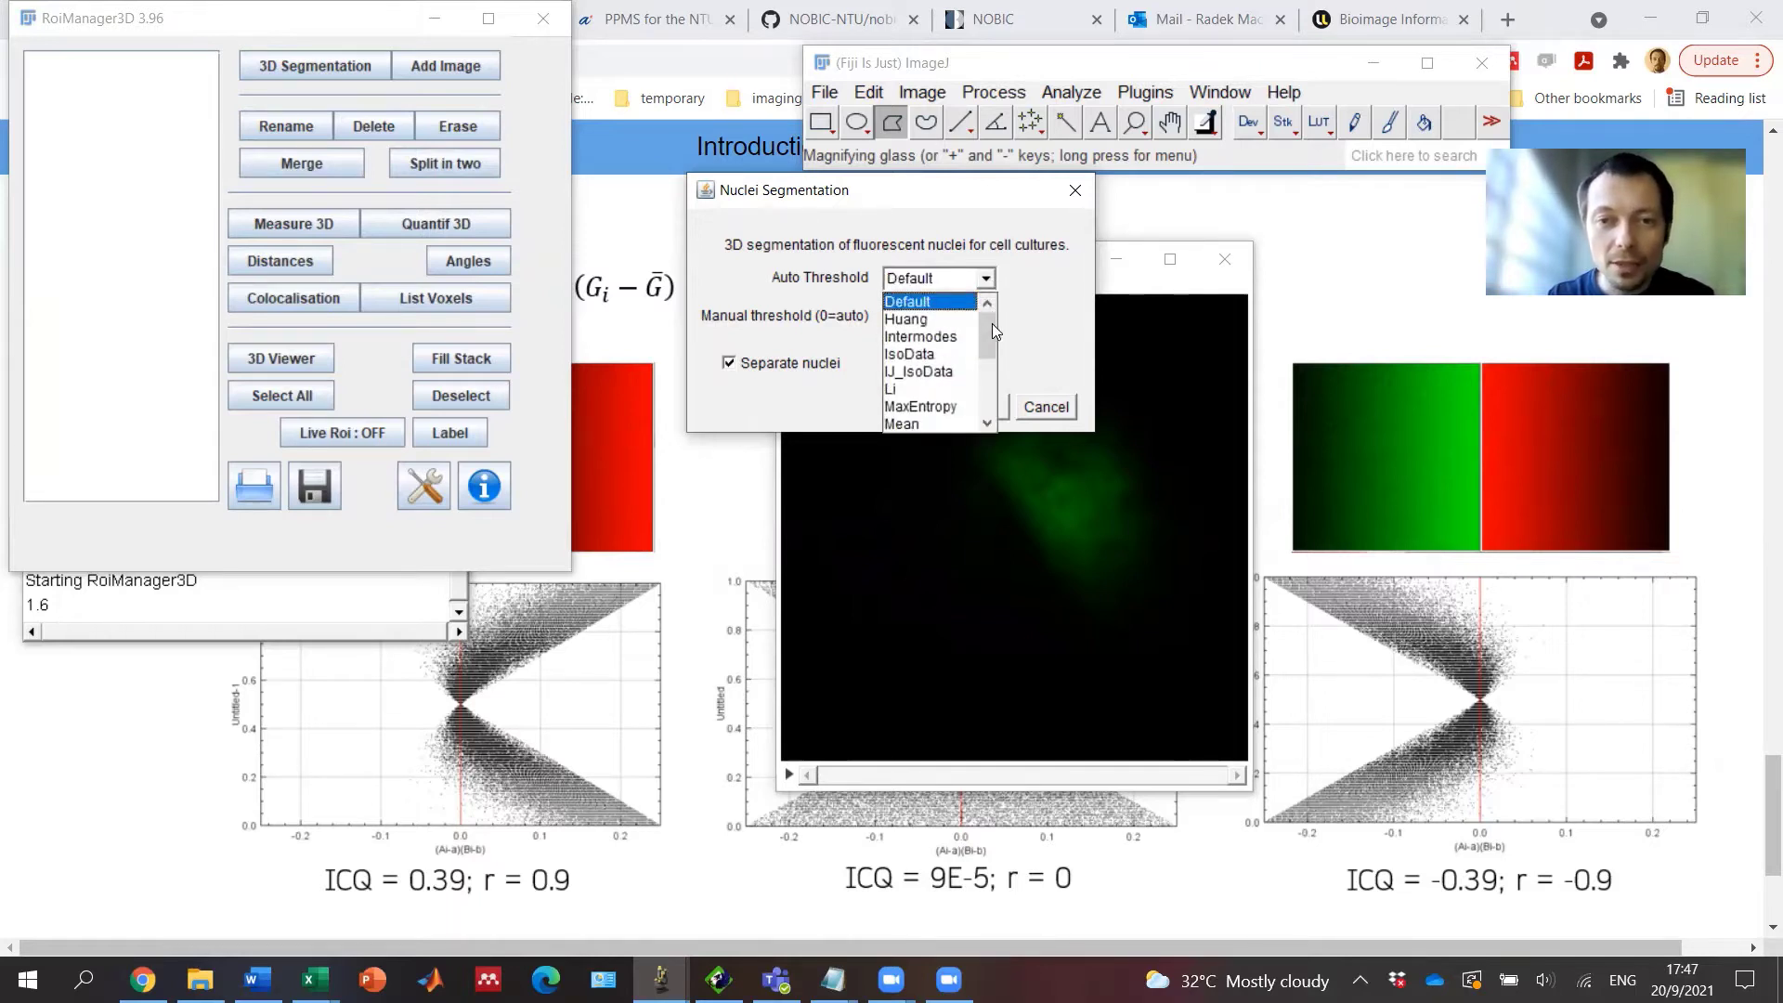
{"action": "left_click_drag", "start_coordinate": [992, 323], "coordinate": [992, 366]}
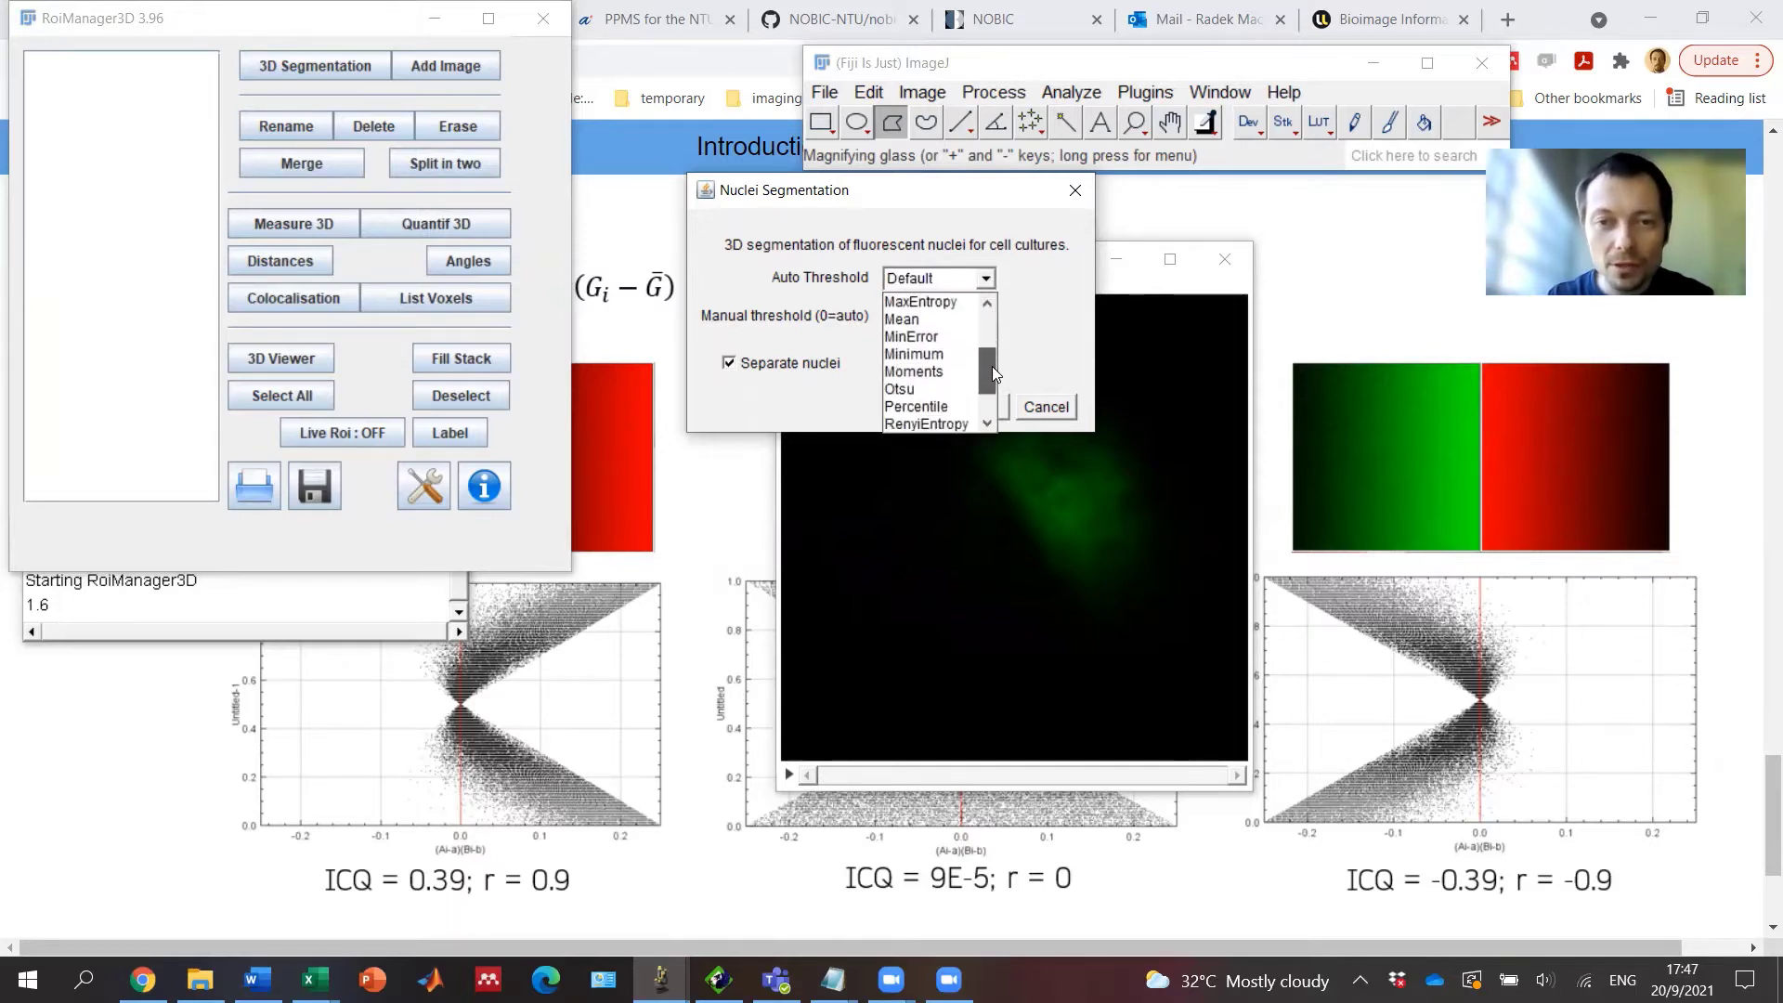
{"action": "left_click", "coordinate": [923, 390]}
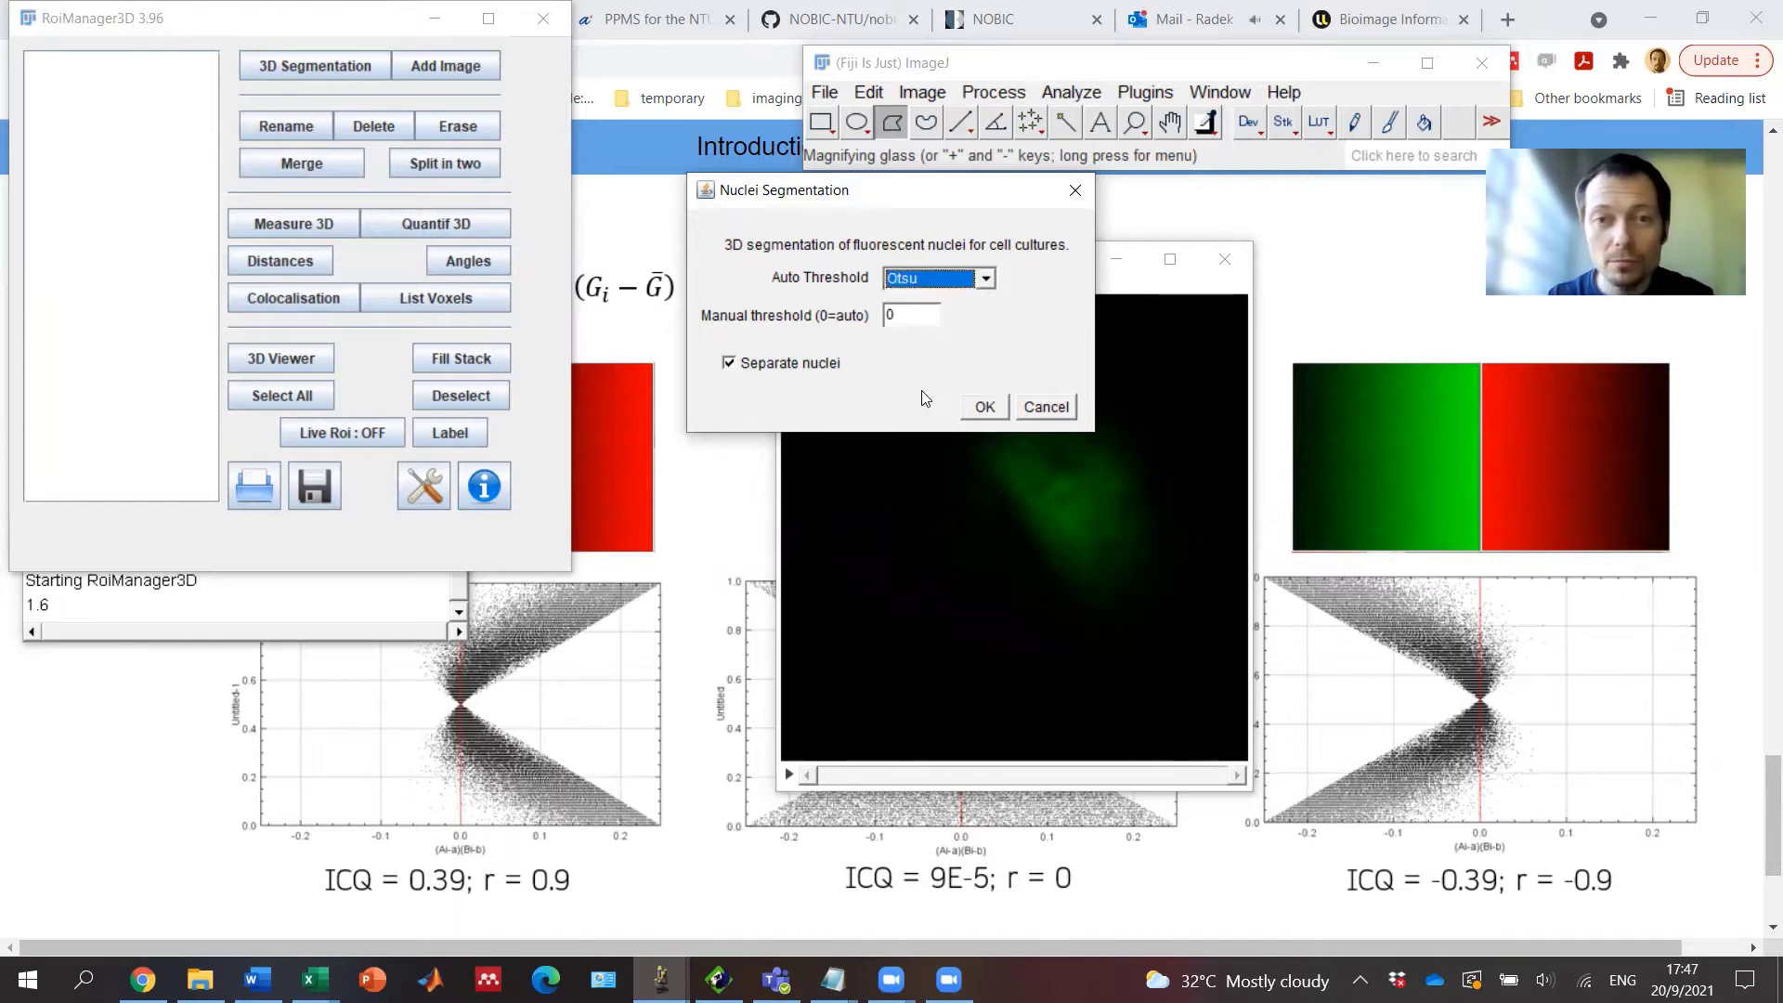
{"action": "left_click", "coordinate": [984, 409]}
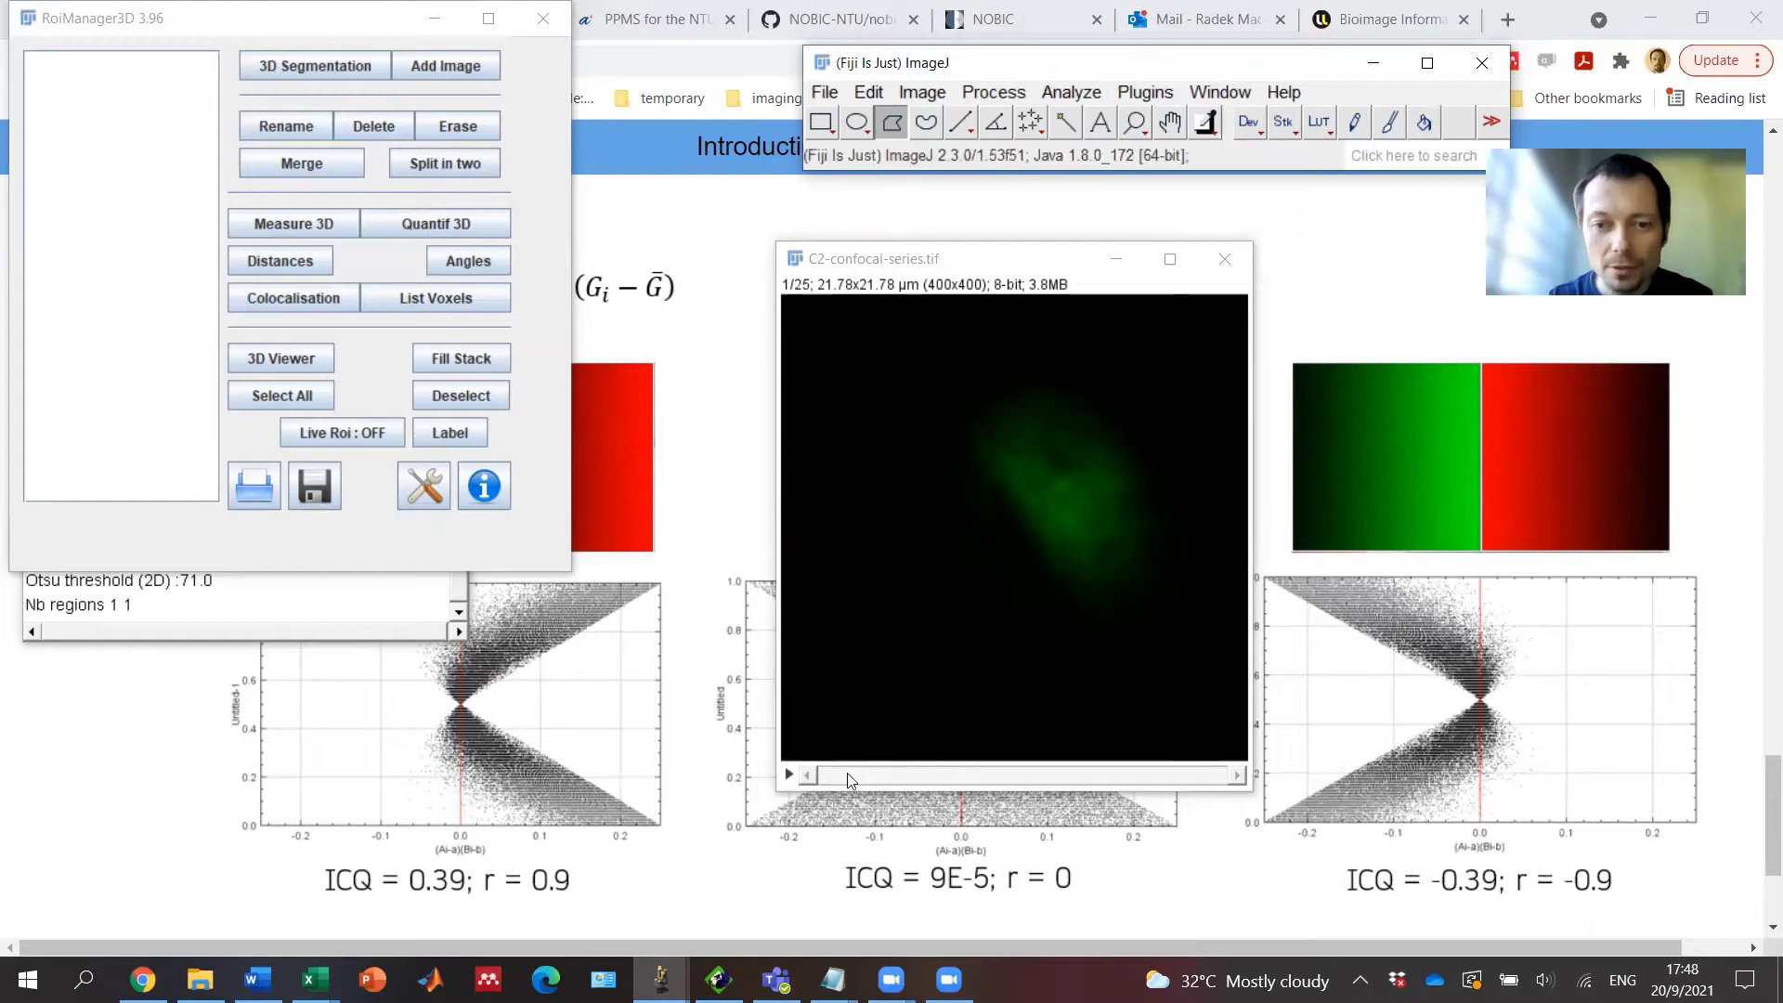
Step: Check the segmented nuclei stack on slice 11 and add it to the 3D Manager
{"action": "left_click_drag", "start_coordinate": [987, 267], "coordinate": [989, 213]}
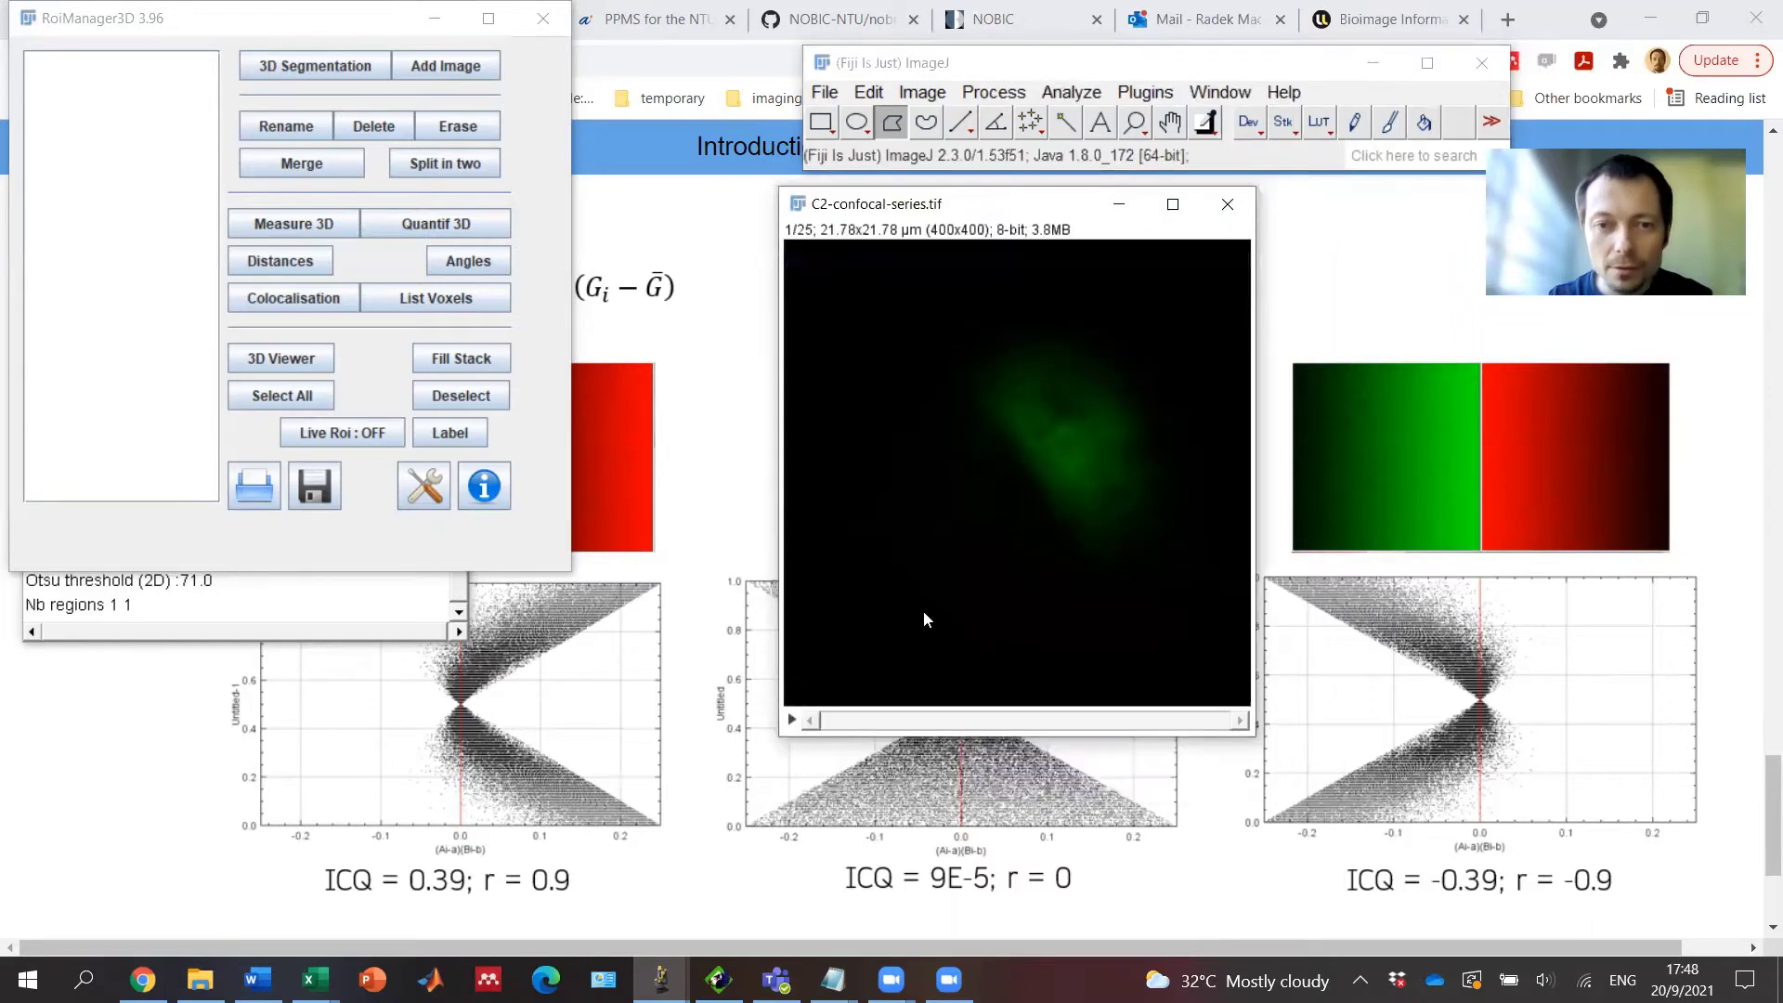
{"action": "mouse_move", "coordinate": [661, 979]}
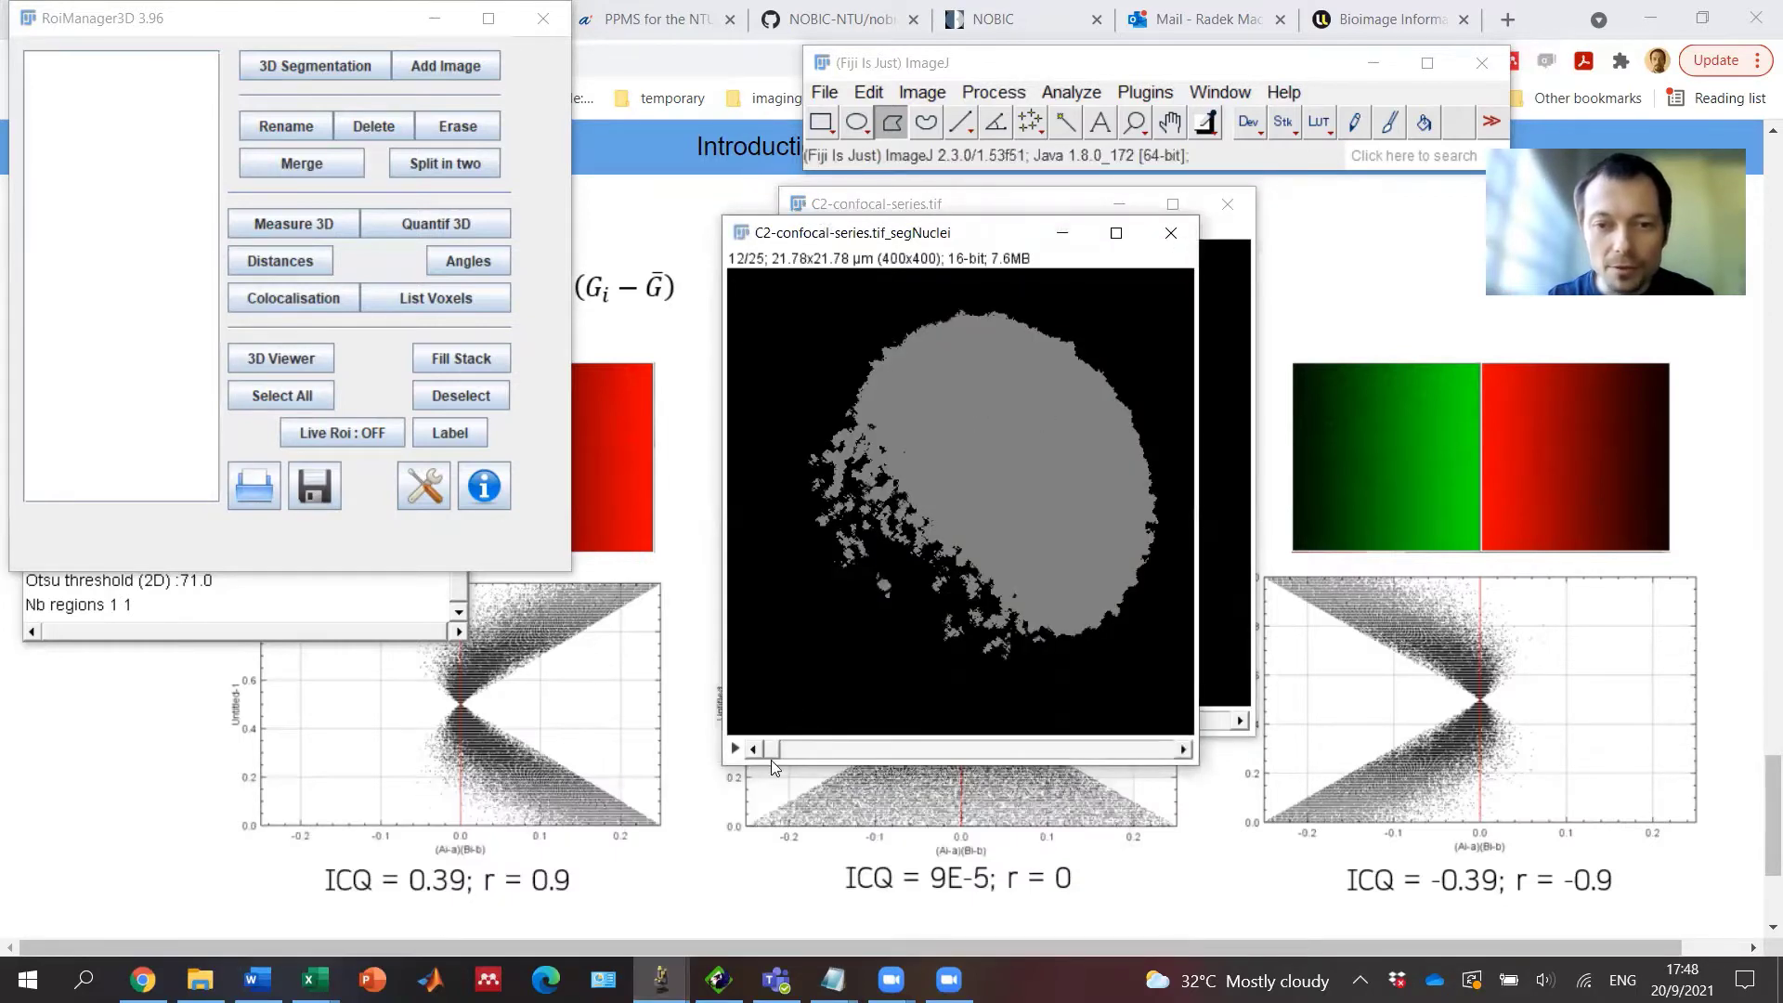
{"action": "left_click_drag", "start_coordinate": [774, 748], "coordinate": [930, 754]}
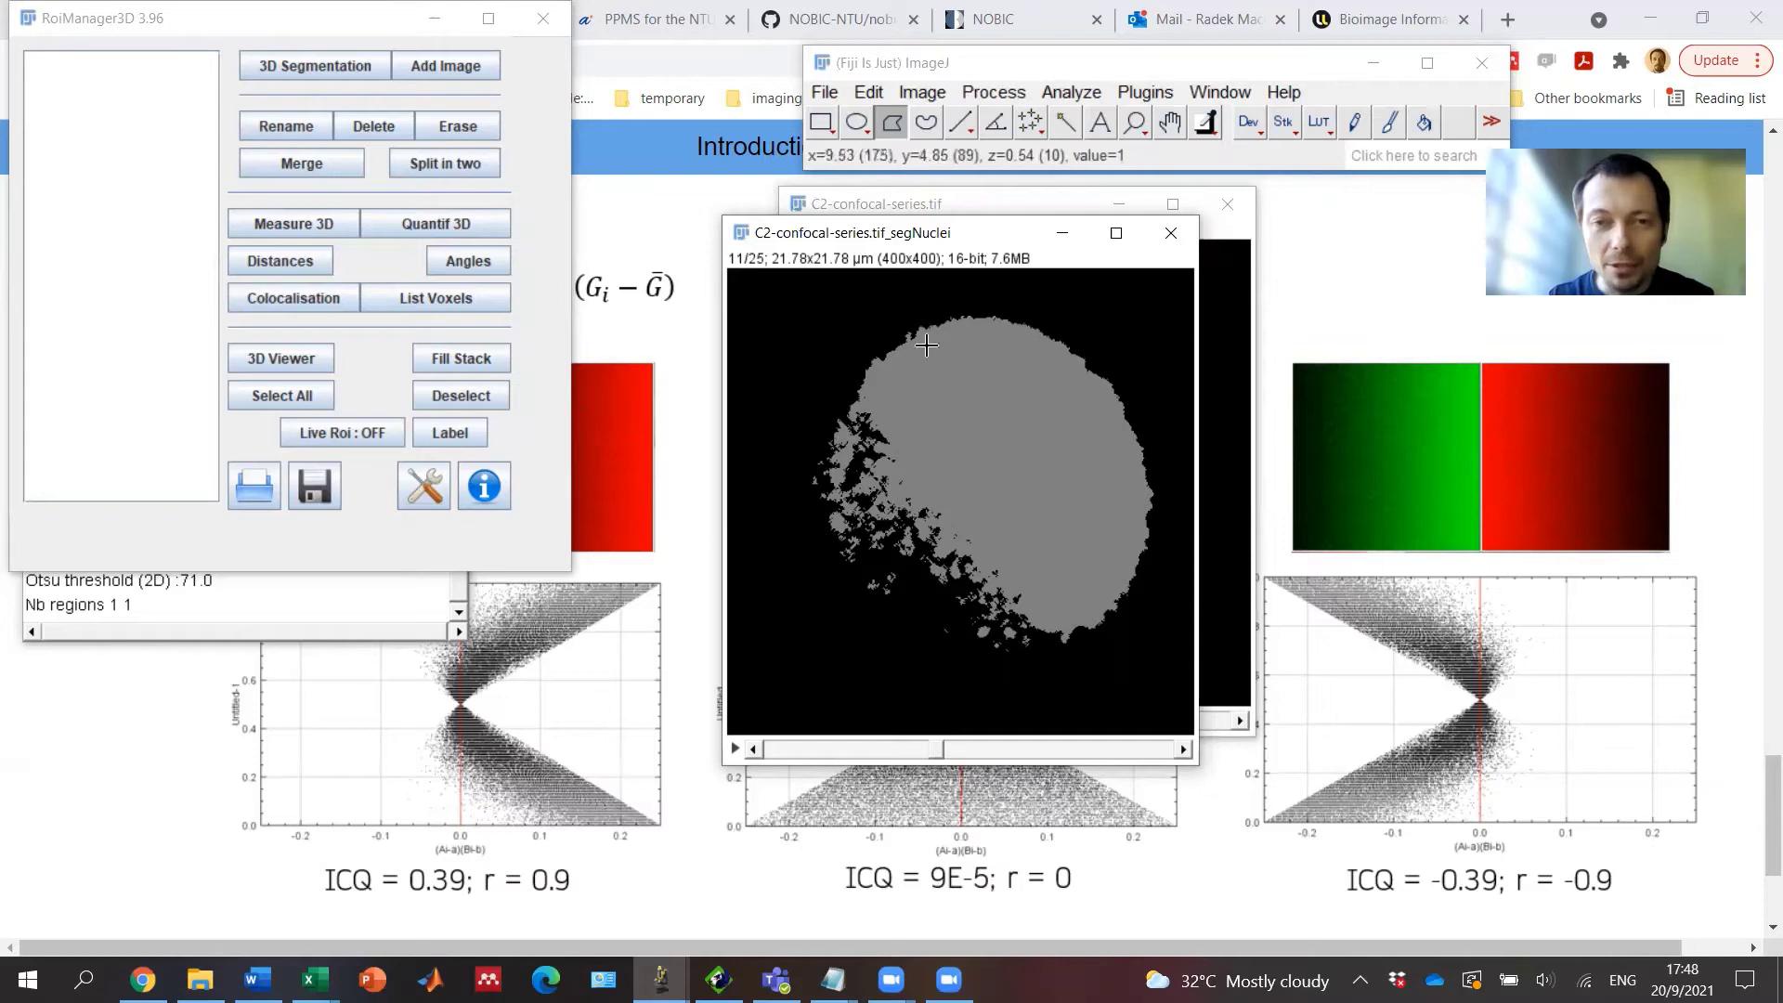
{"action": "left_click", "coordinate": [429, 65]}
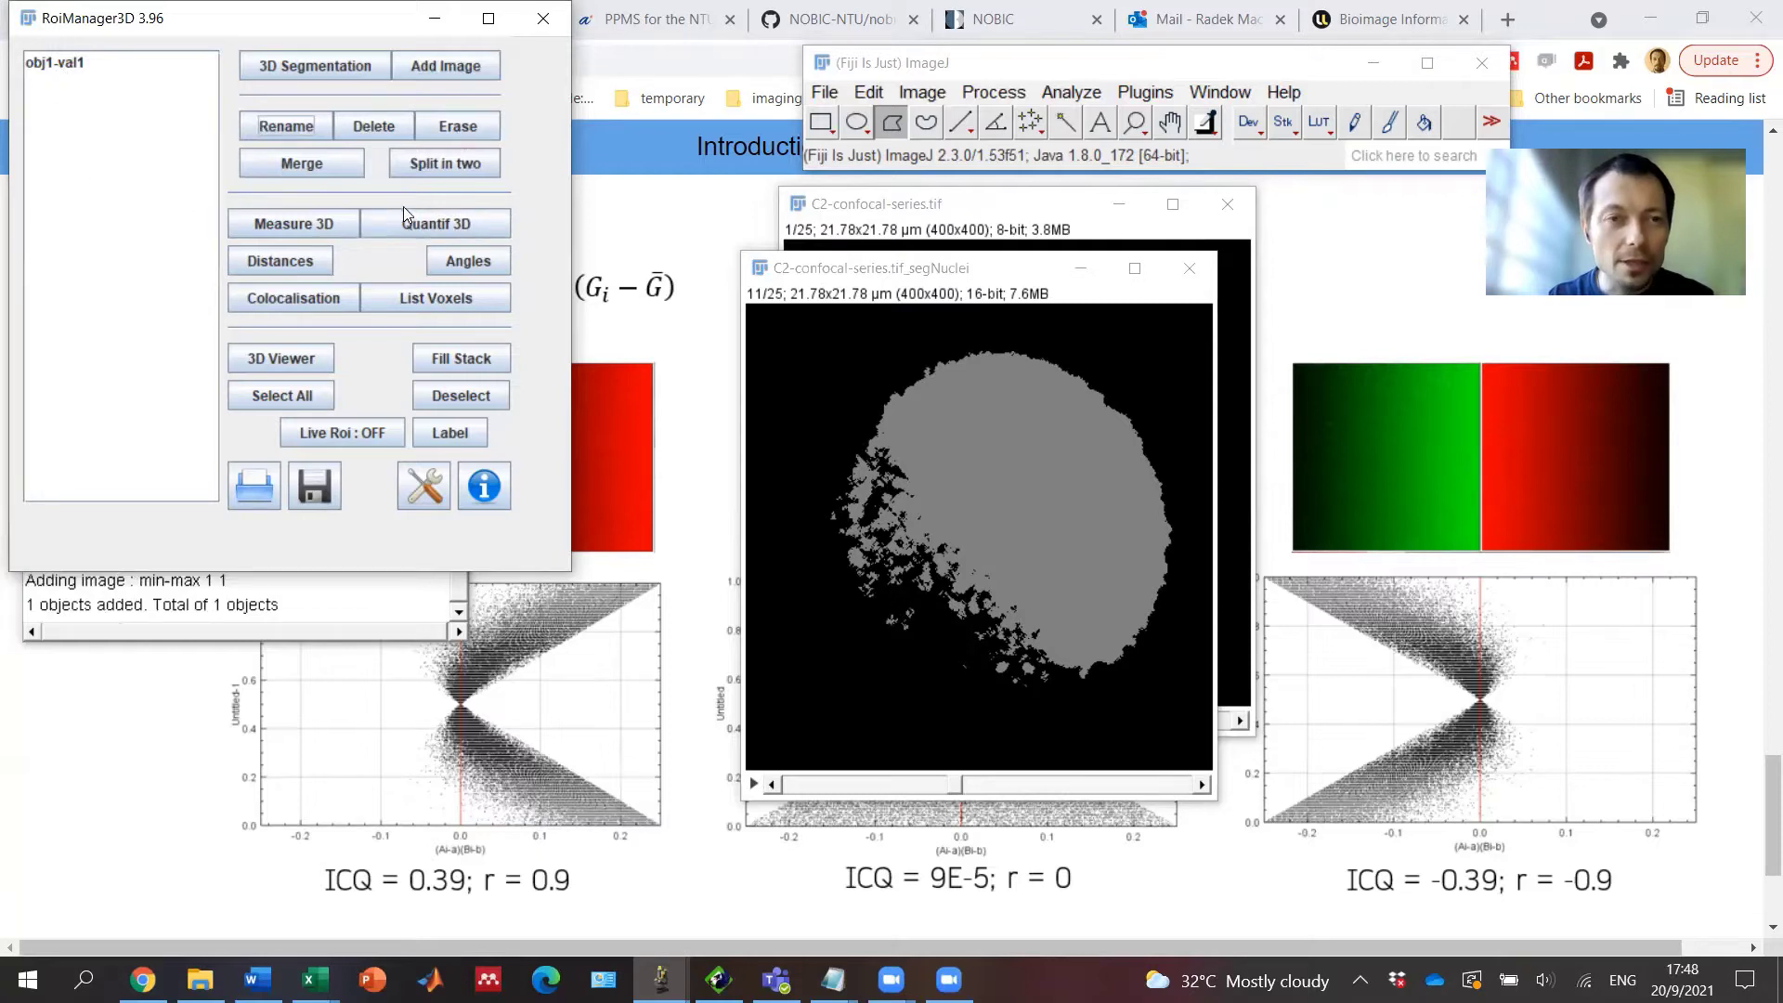
Step: Measure the segmented object in 3D, and display it in the 3D Viewer, rotated to an oblique view
{"action": "left_click", "coordinate": [306, 223]}
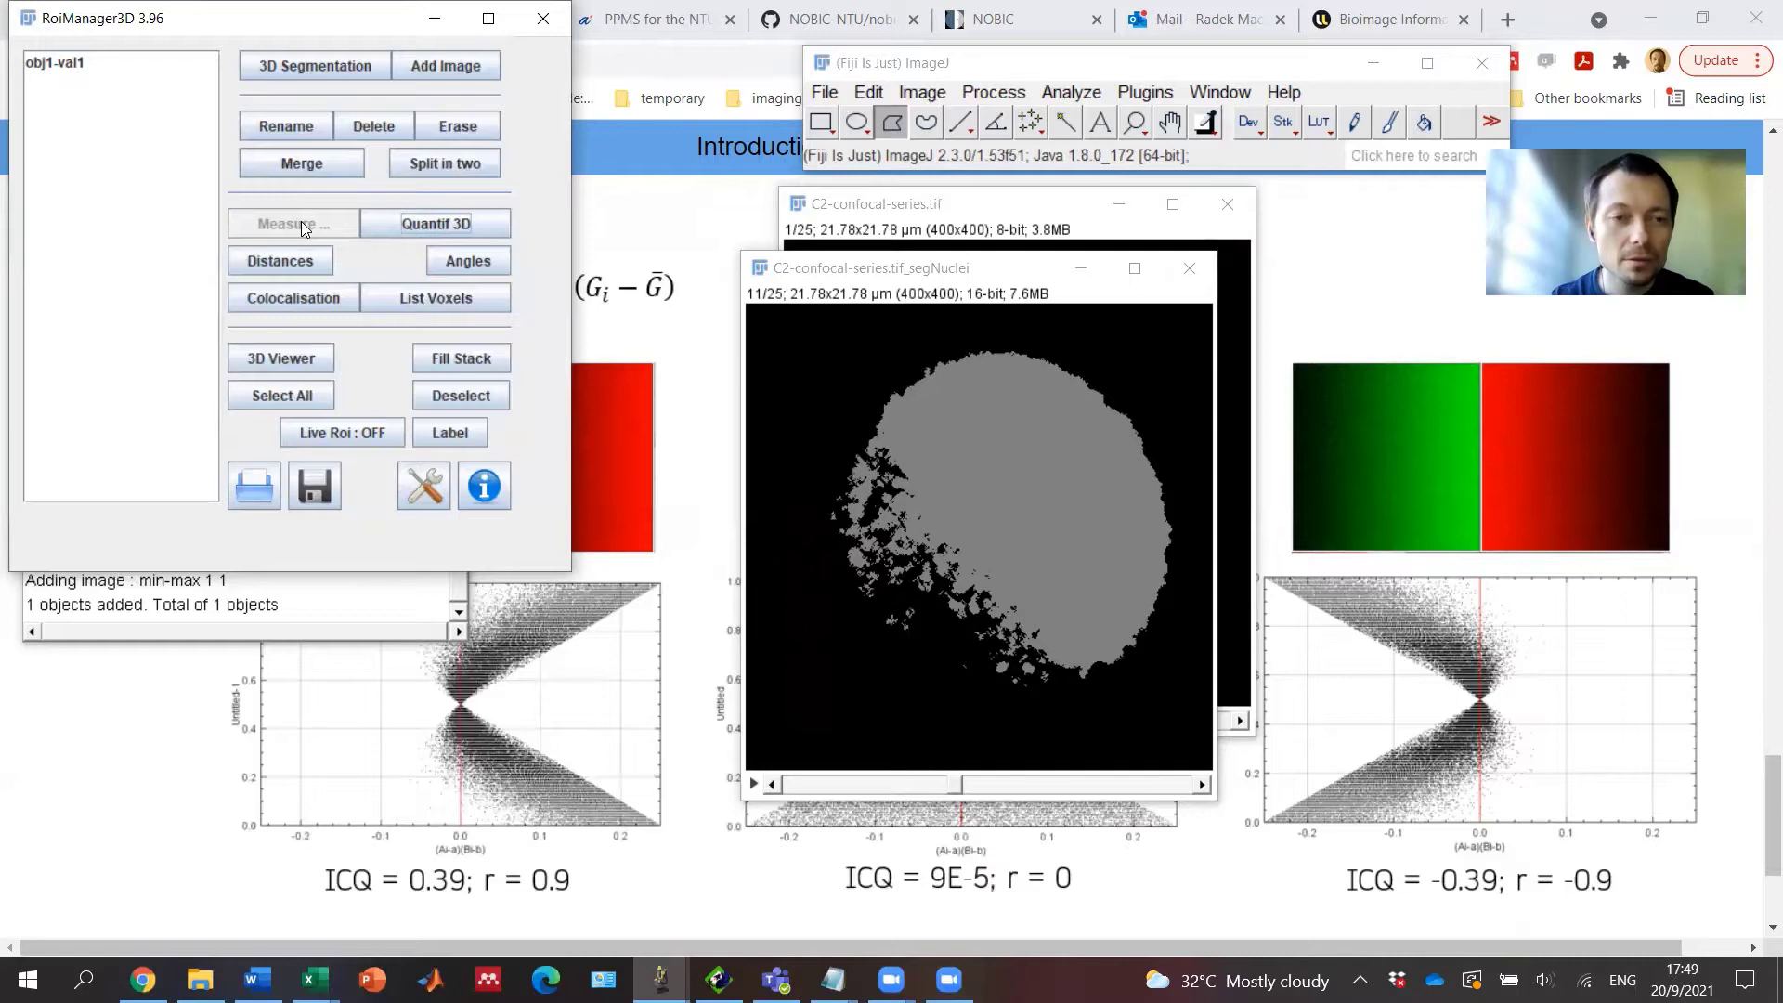
{"action": "left_click", "coordinate": [312, 360]}
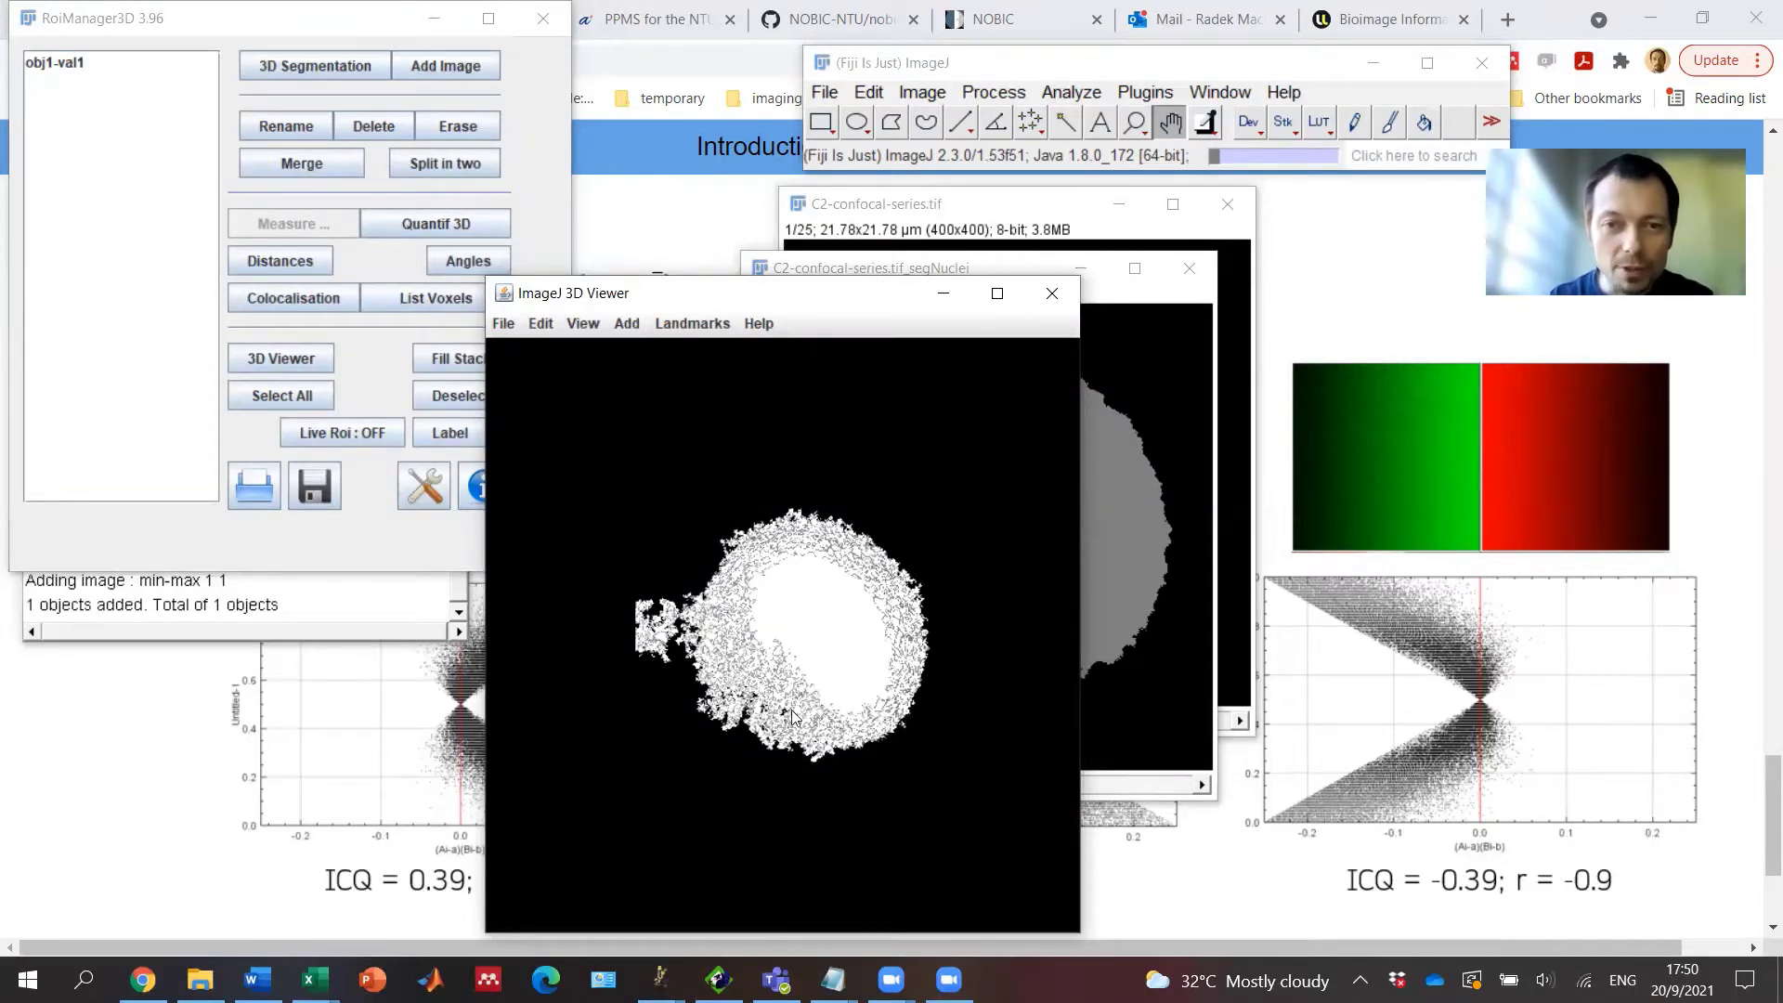
{"action": "left_click", "coordinate": [860, 737]}
{"action": "left_click_drag", "start_coordinate": [860, 737], "coordinate": [860, 721]}
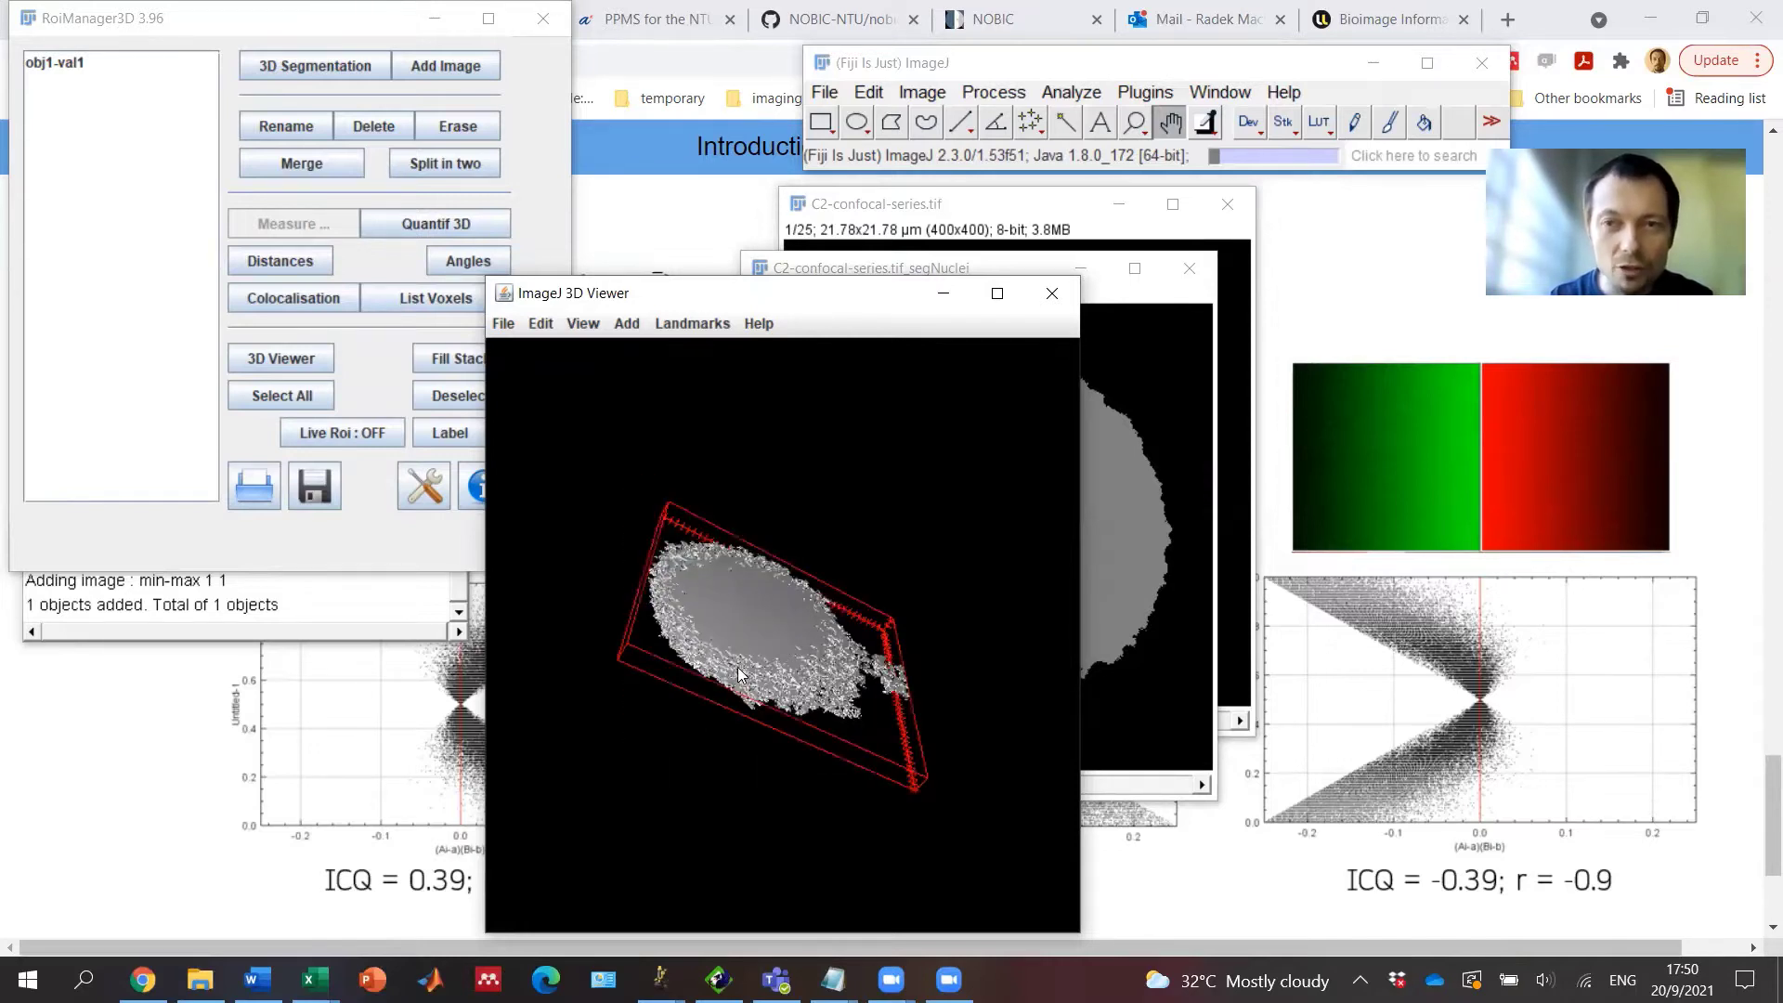
Step: Close the 3D Viewer, review the volume and surface columns of the 3D measurement table, and close the table
{"action": "left_click", "coordinate": [1051, 295]}
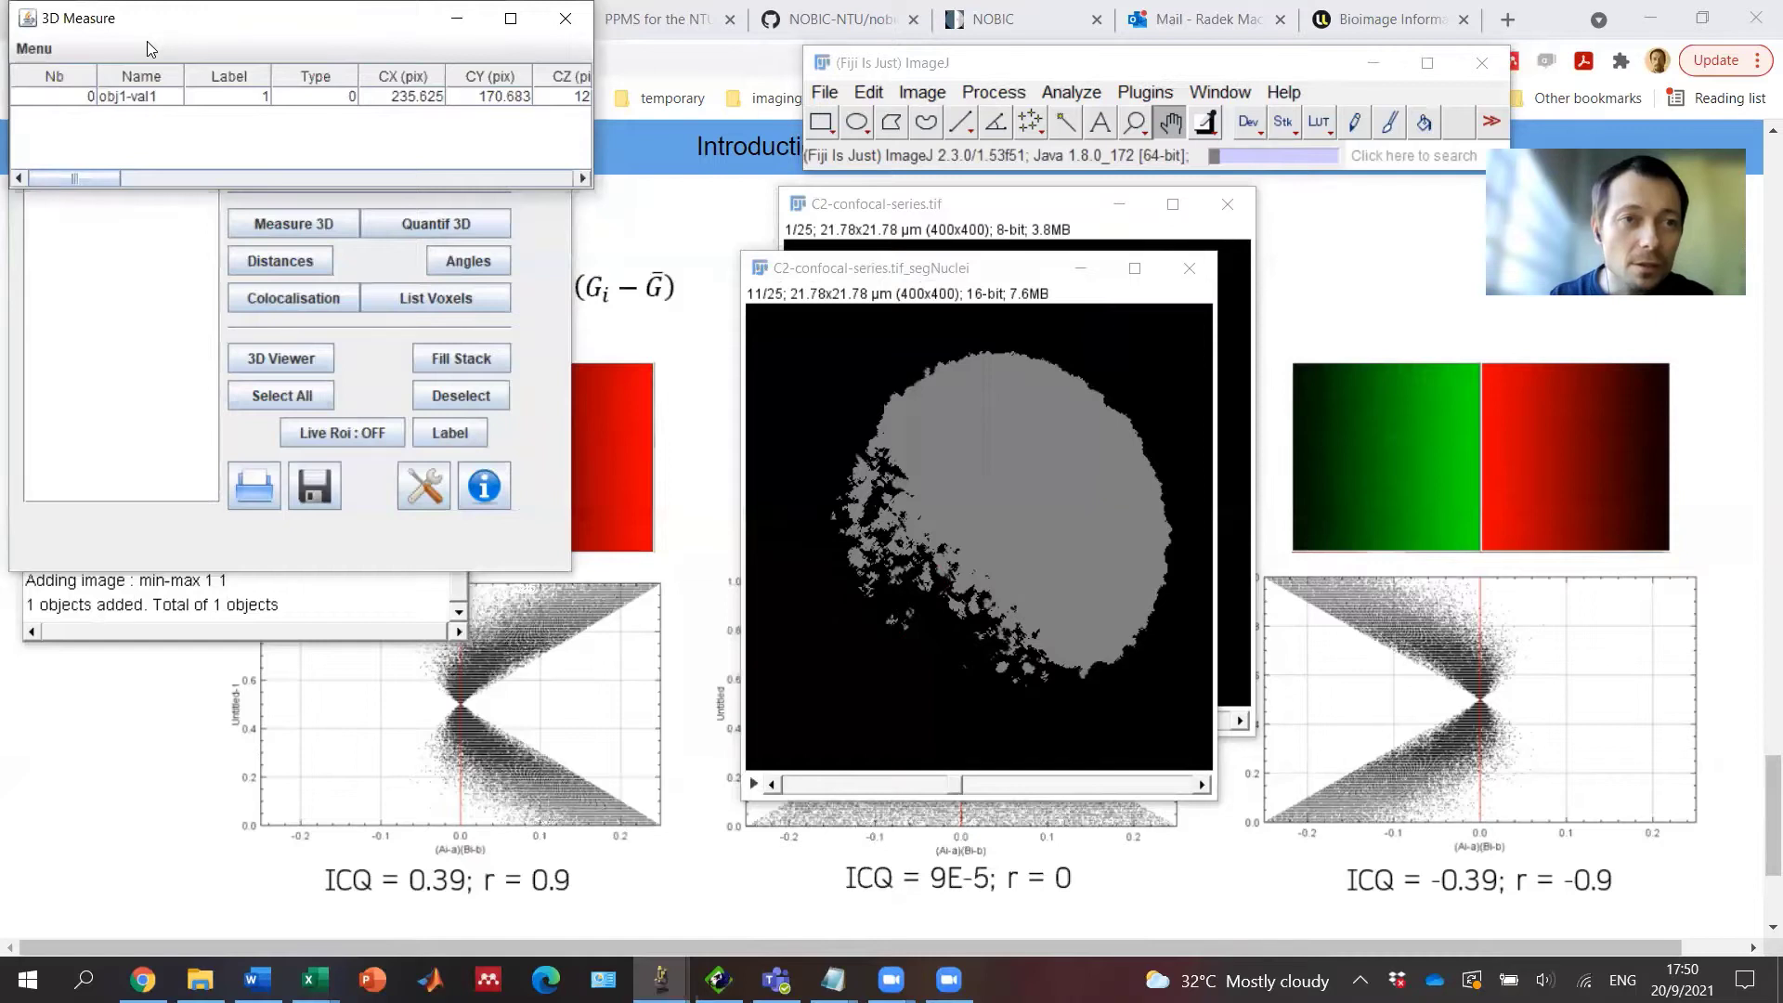
{"action": "left_click_drag", "start_coordinate": [84, 227], "coordinate": [280, 228]}
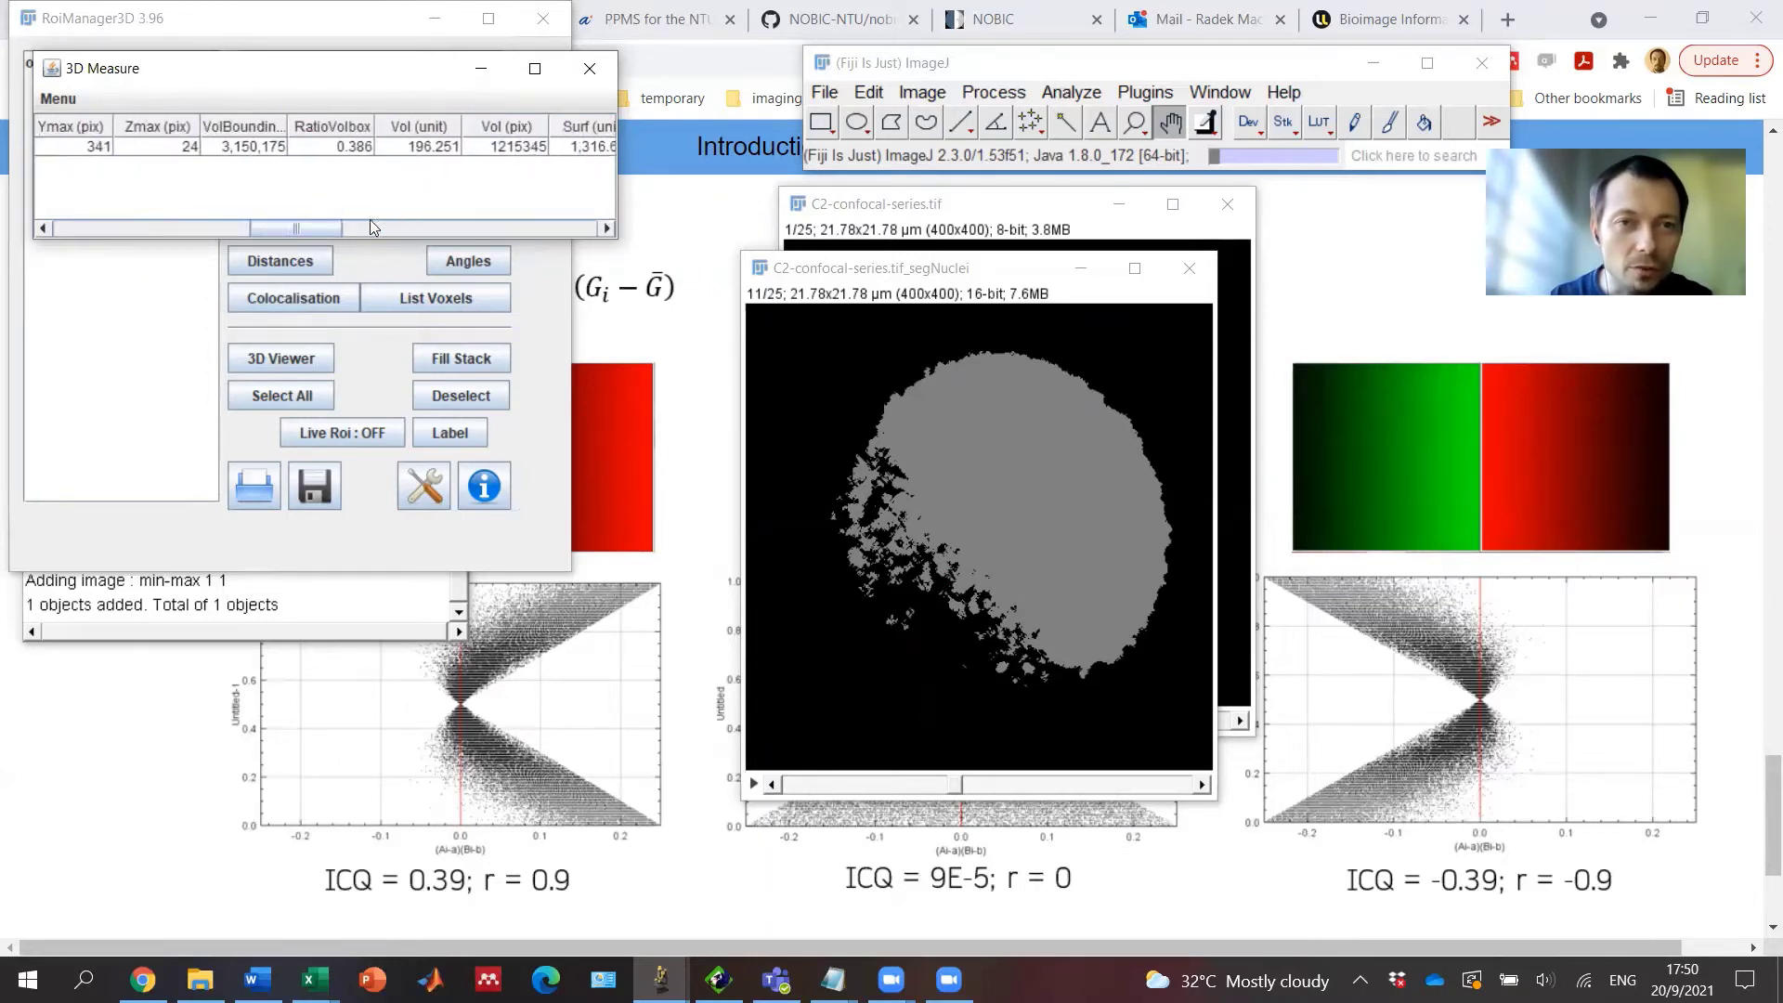
{"action": "left_click_drag", "start_coordinate": [328, 228], "coordinate": [378, 233]}
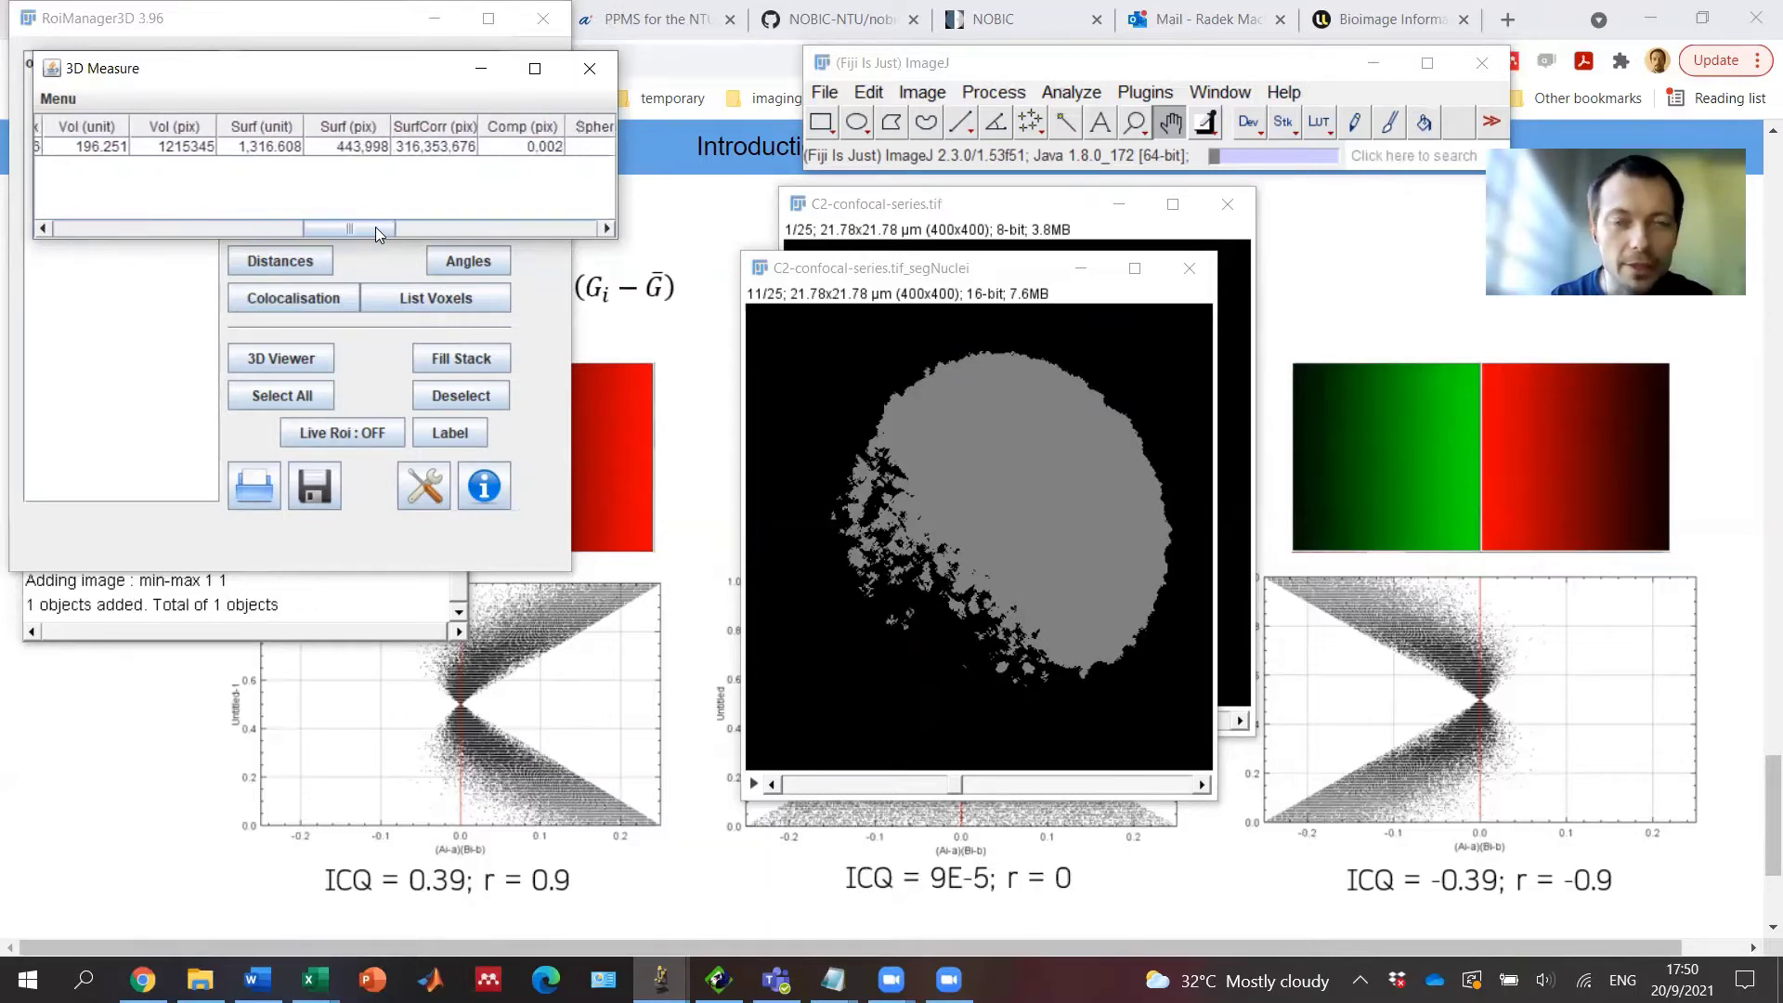
{"action": "left_click", "coordinate": [590, 68]}
{"action": "left_click_drag", "start_coordinate": [279, 27], "coordinate": [308, 128]}
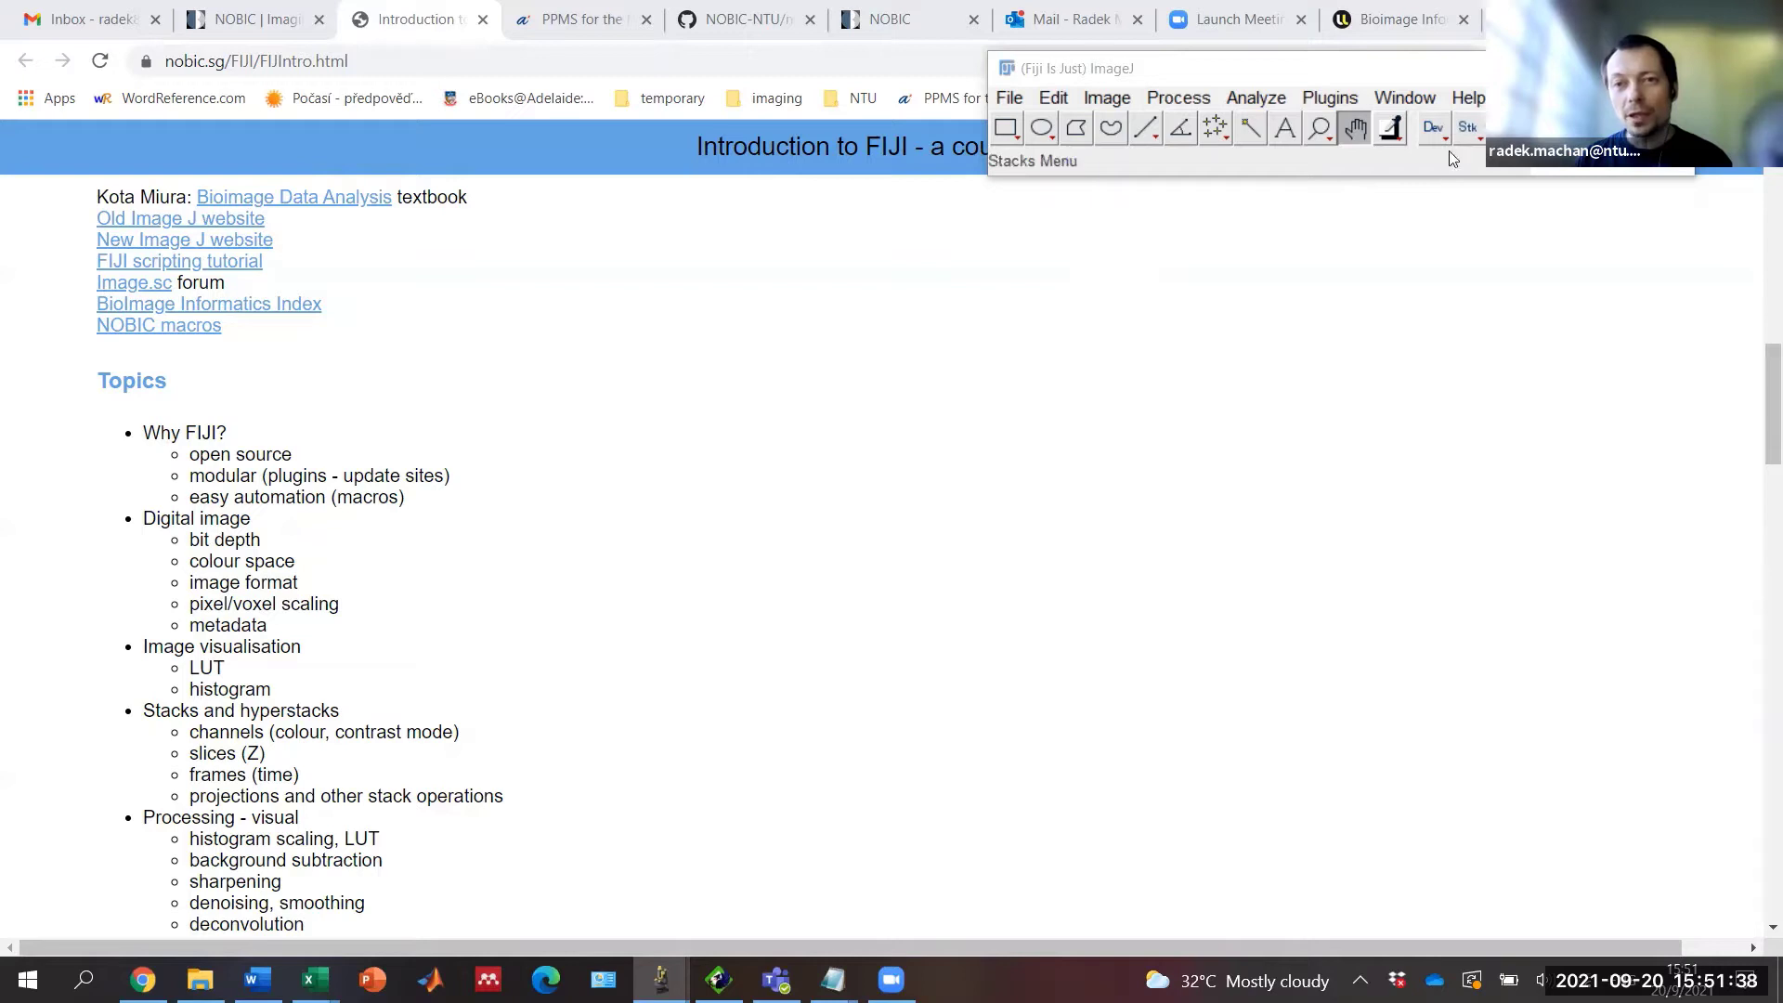
Step: Run the Fiji updater, check in the update sites list that 3D ImageJ Suite is enabled, and close the updater
{"action": "left_click", "coordinate": [1473, 100]}
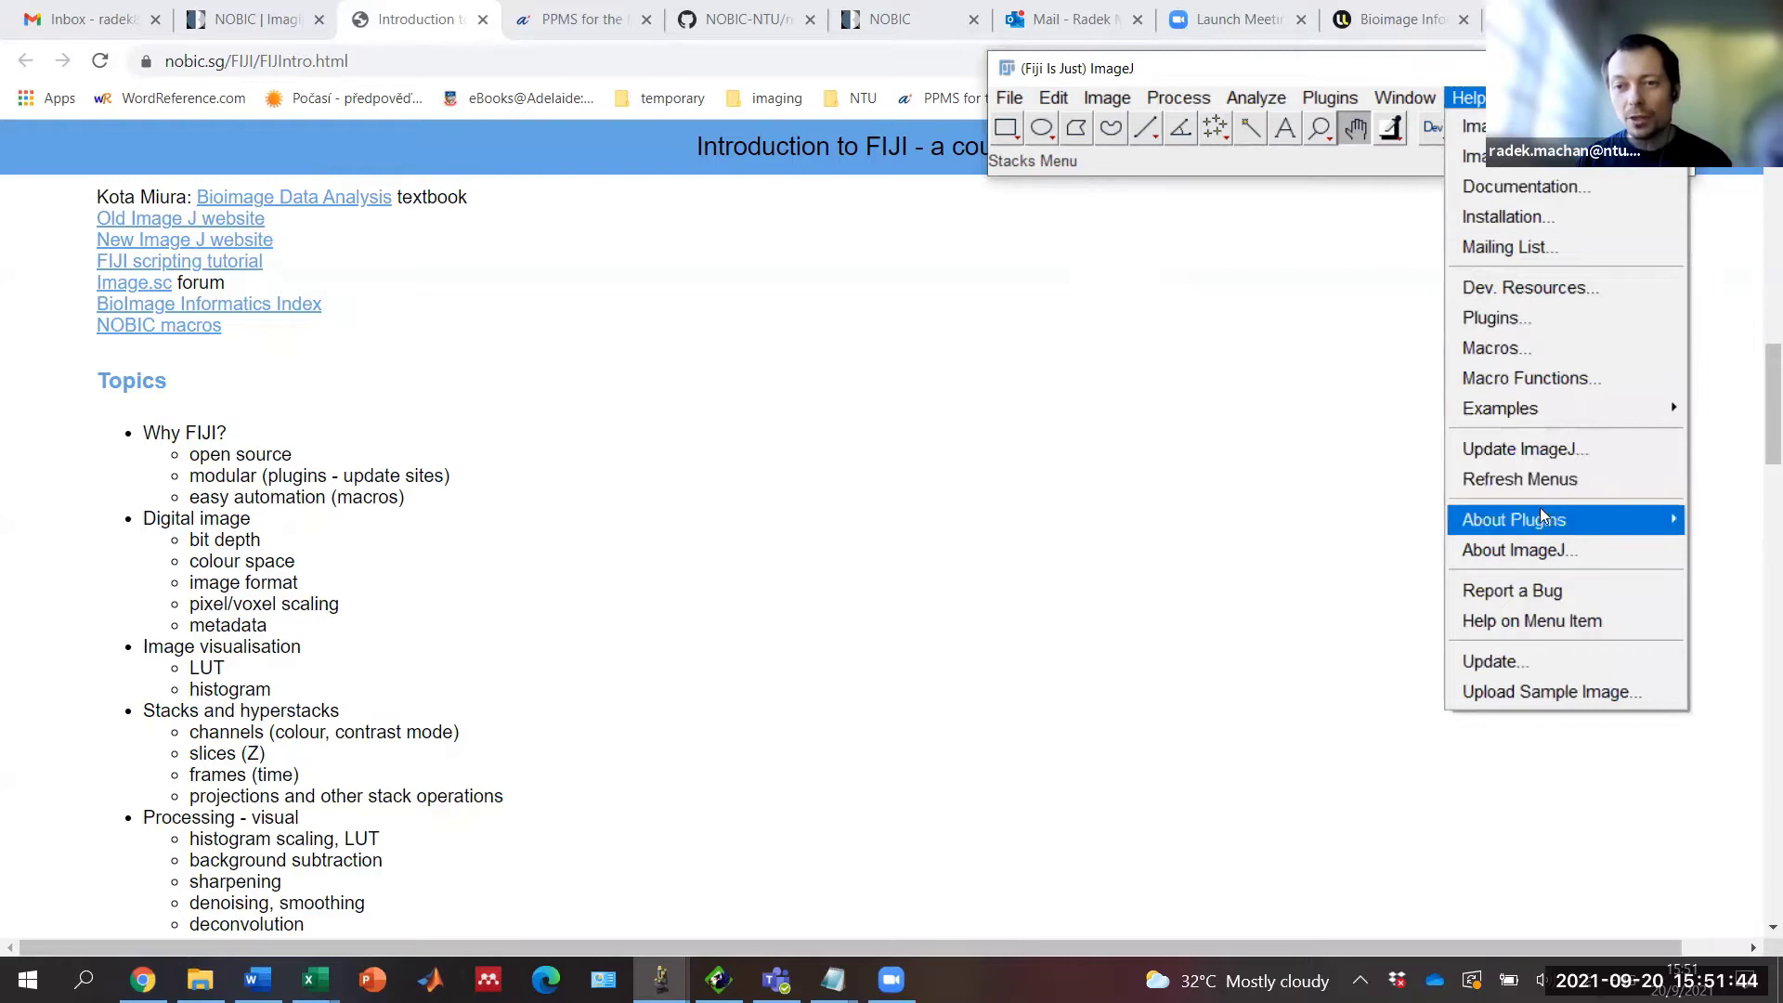
{"action": "left_click", "coordinate": [1522, 662]}
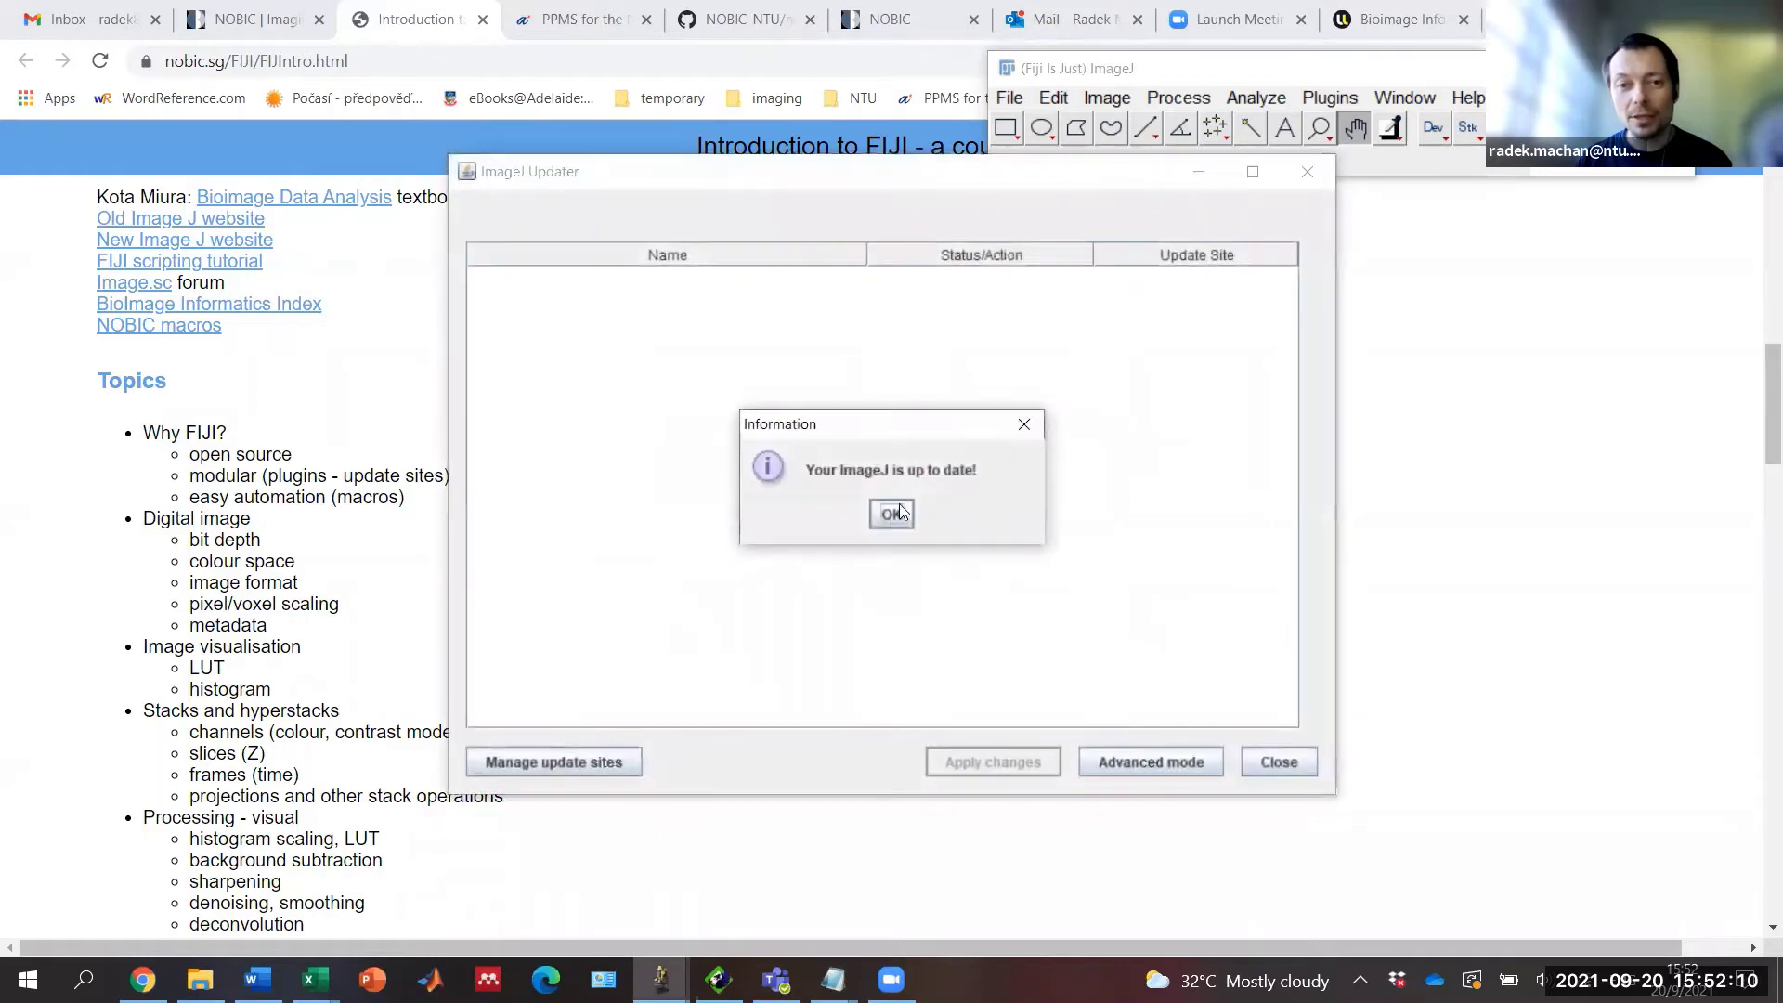
{"action": "left_click", "coordinate": [1024, 429]}
{"action": "left_click", "coordinate": [566, 763]}
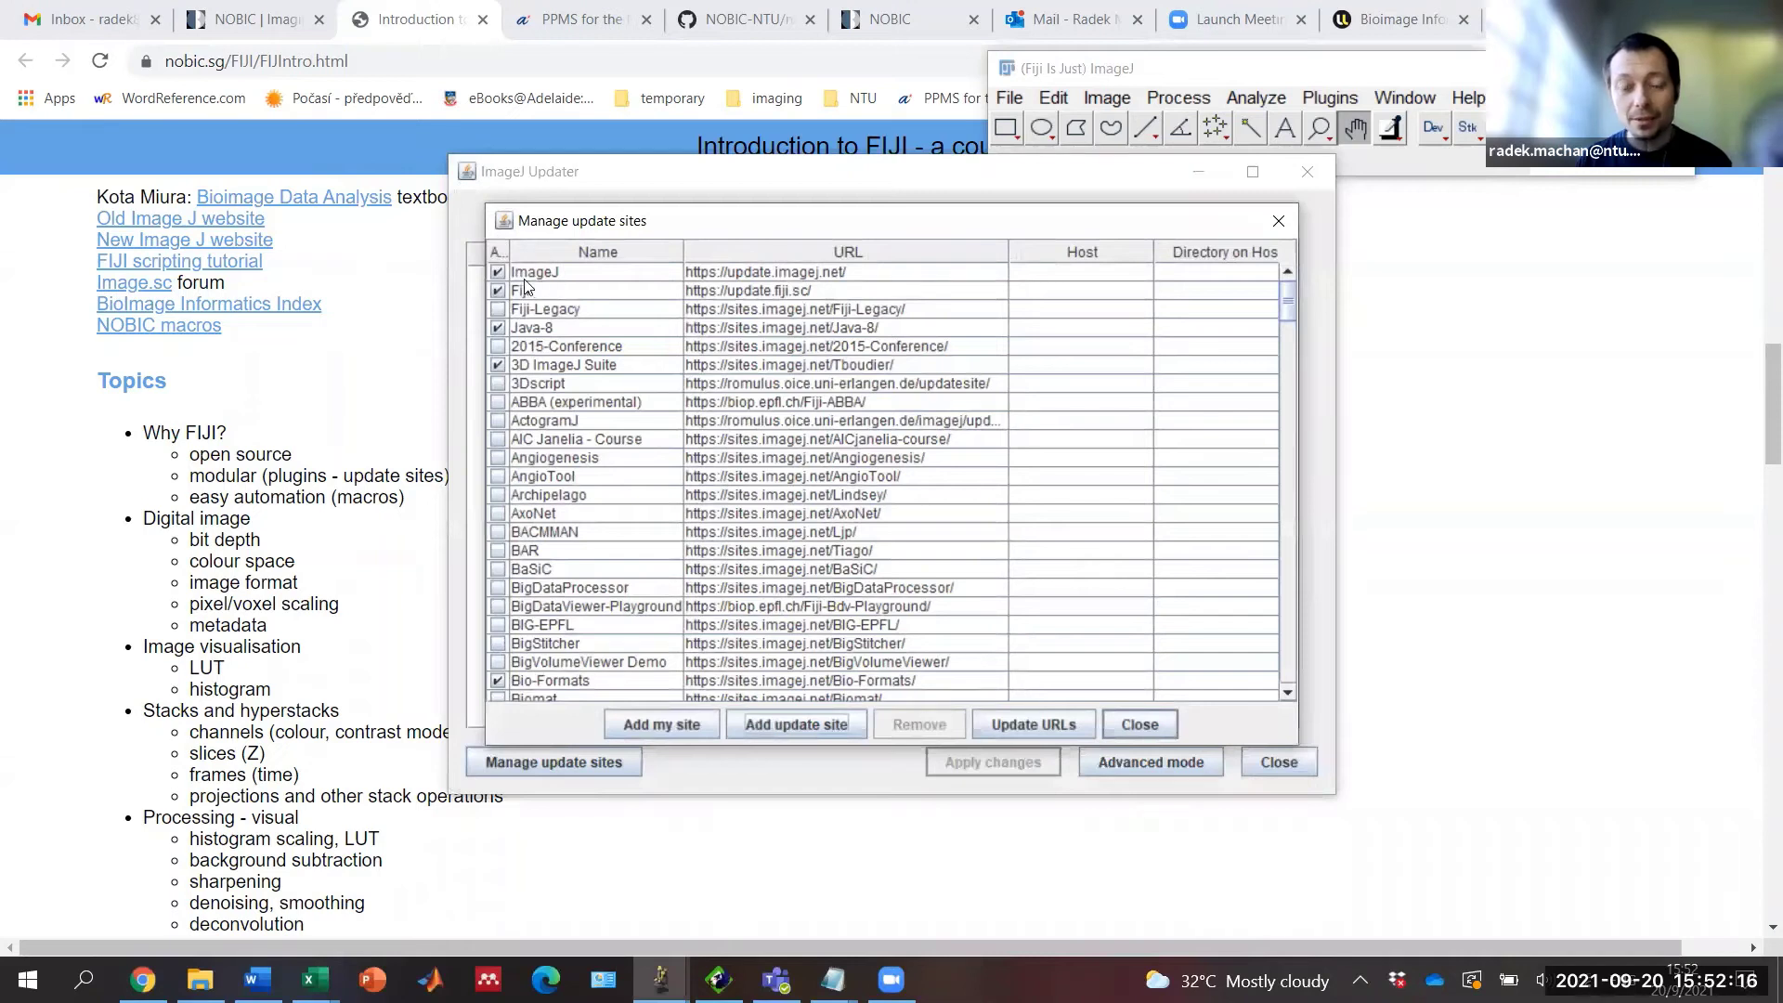
{"action": "left_click", "coordinate": [497, 327]}
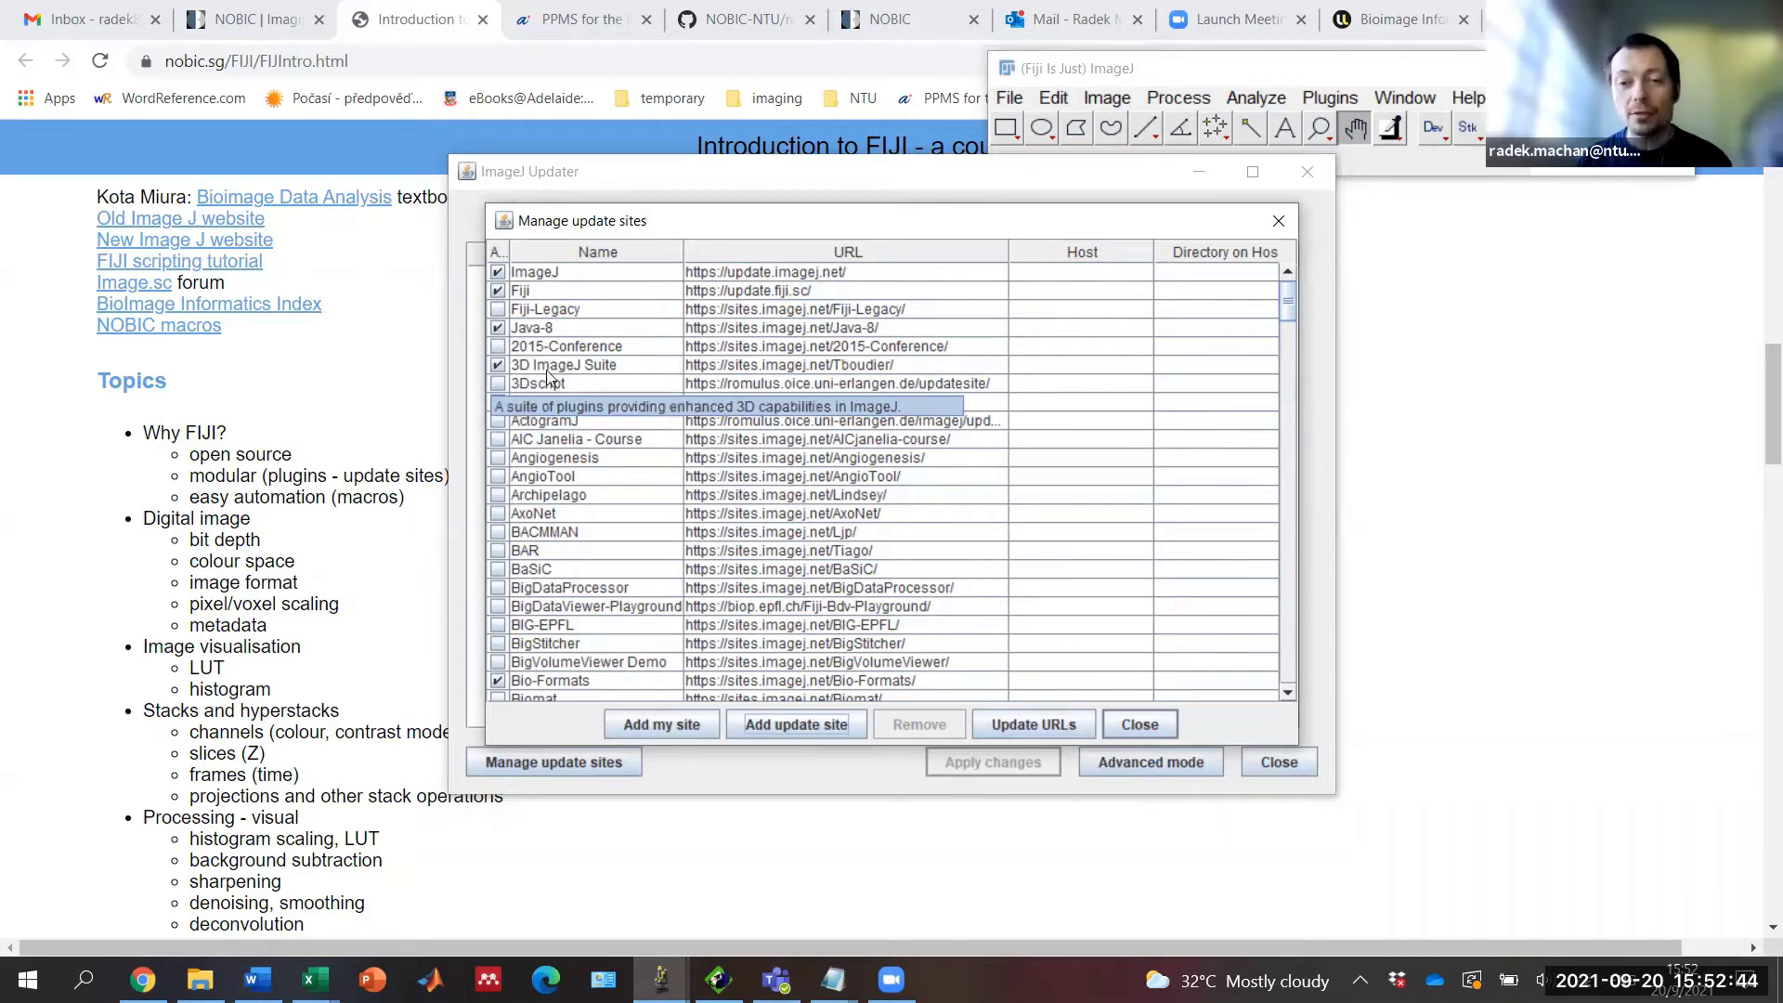
{"action": "left_click", "coordinate": [1164, 723]}
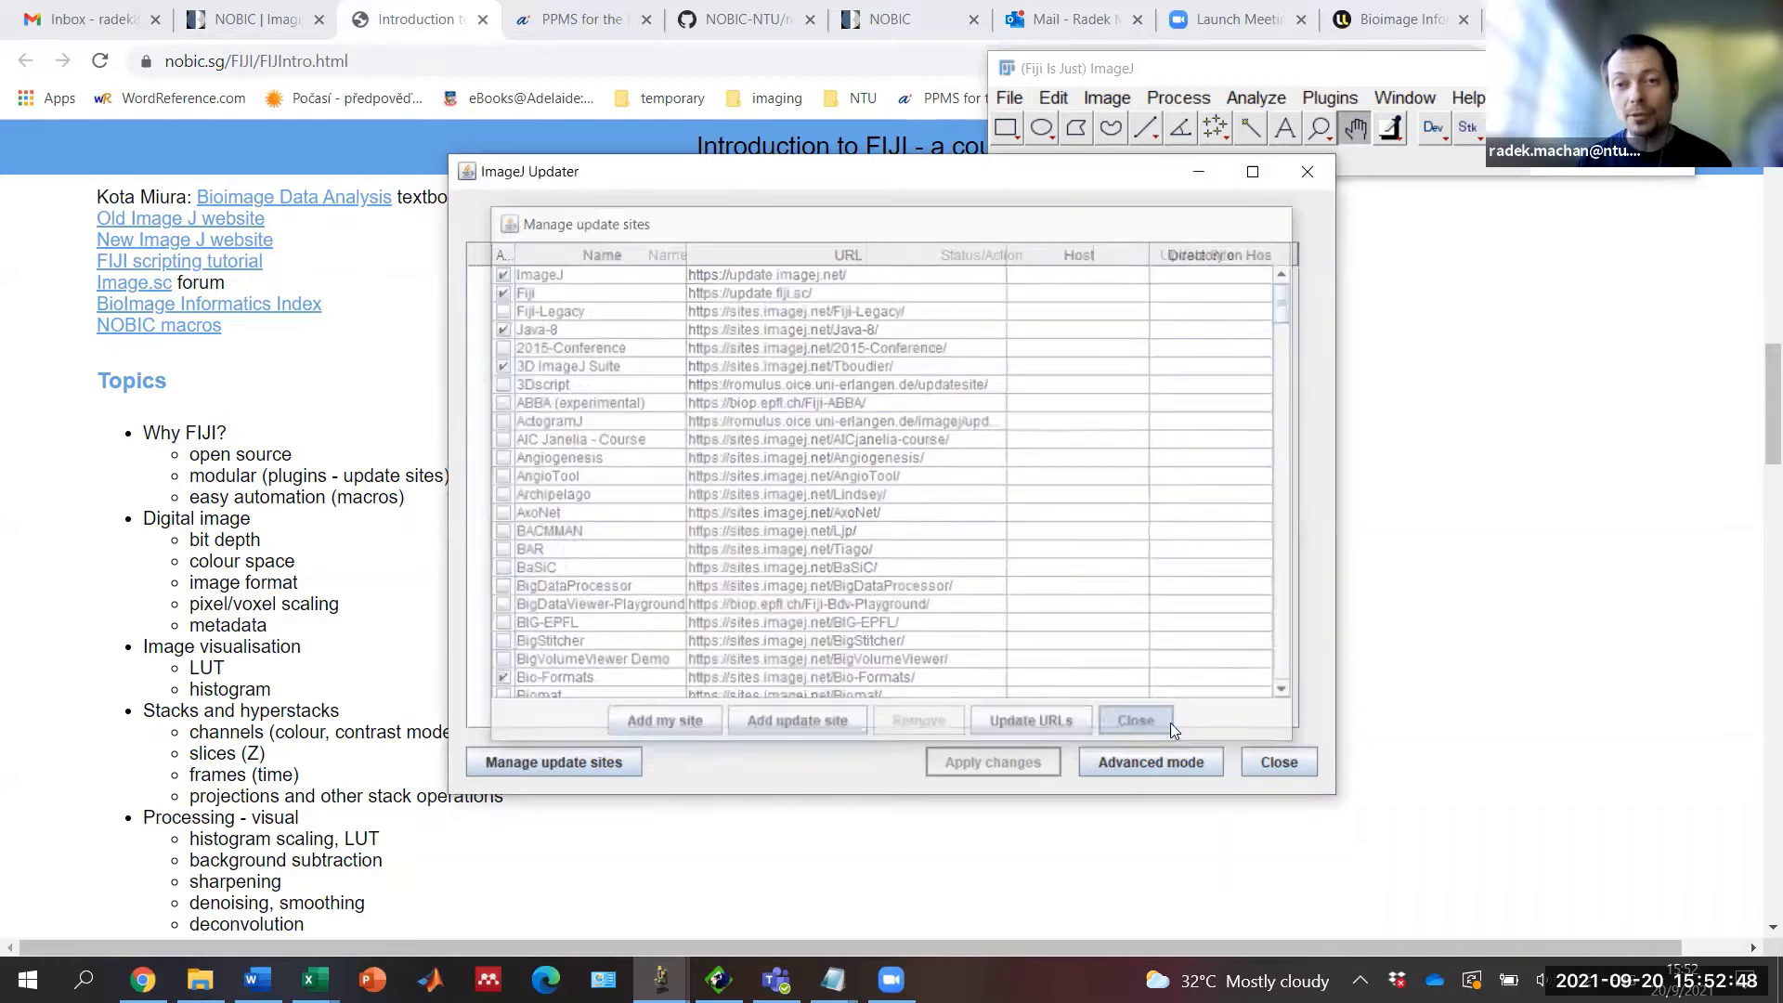
{"action": "left_click", "coordinate": [1313, 174]}
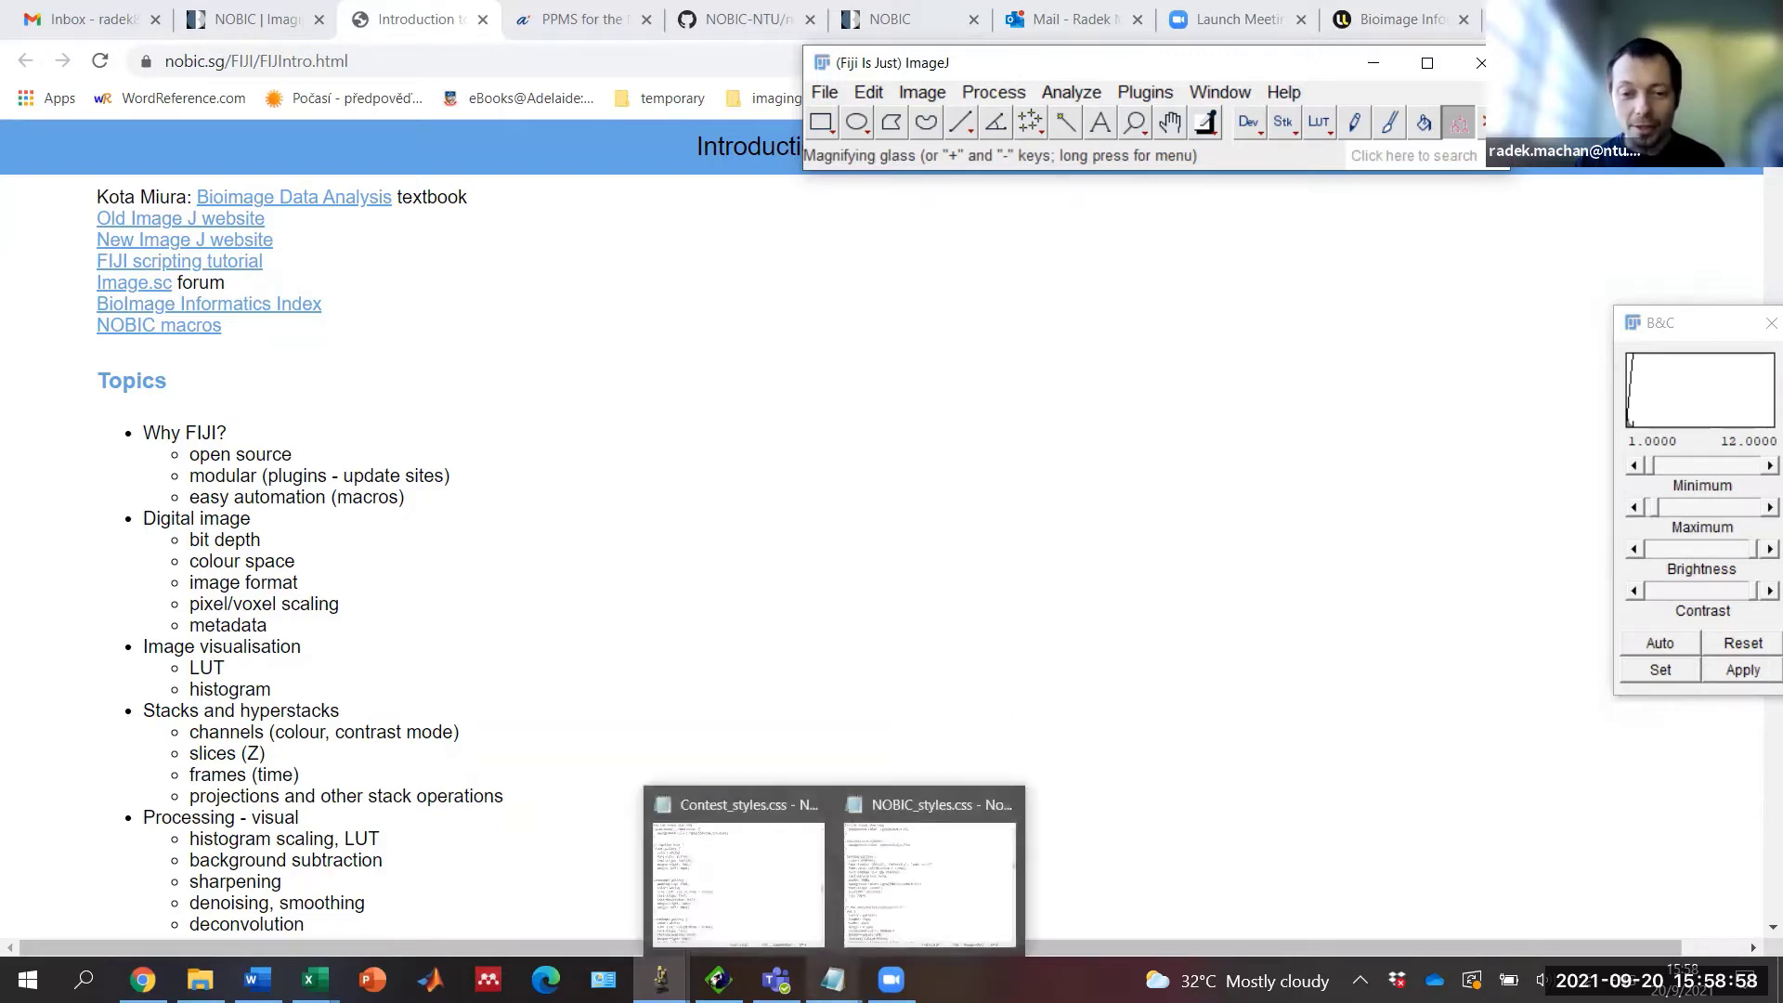
Step: Bring the Untitled image with wide vertical stripes to the front and move it clear of the B&C window
{"action": "mouse_move", "coordinate": [660, 980]}
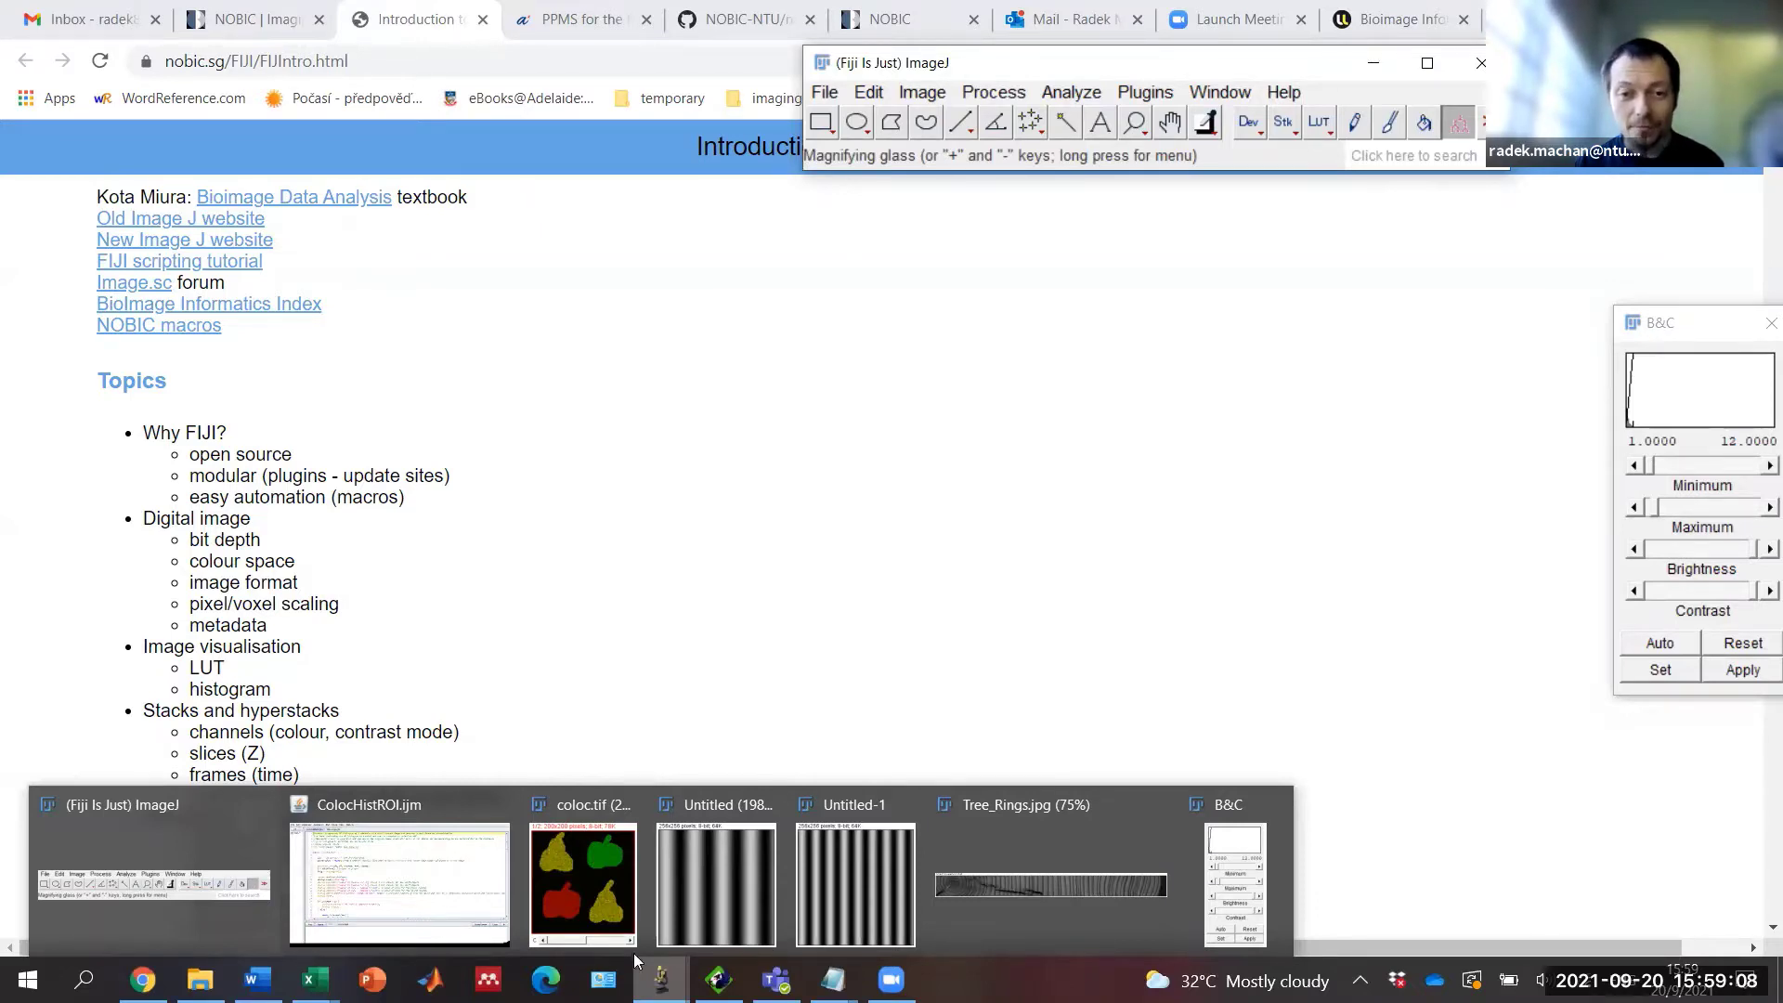
{"action": "left_click", "coordinate": [706, 913]}
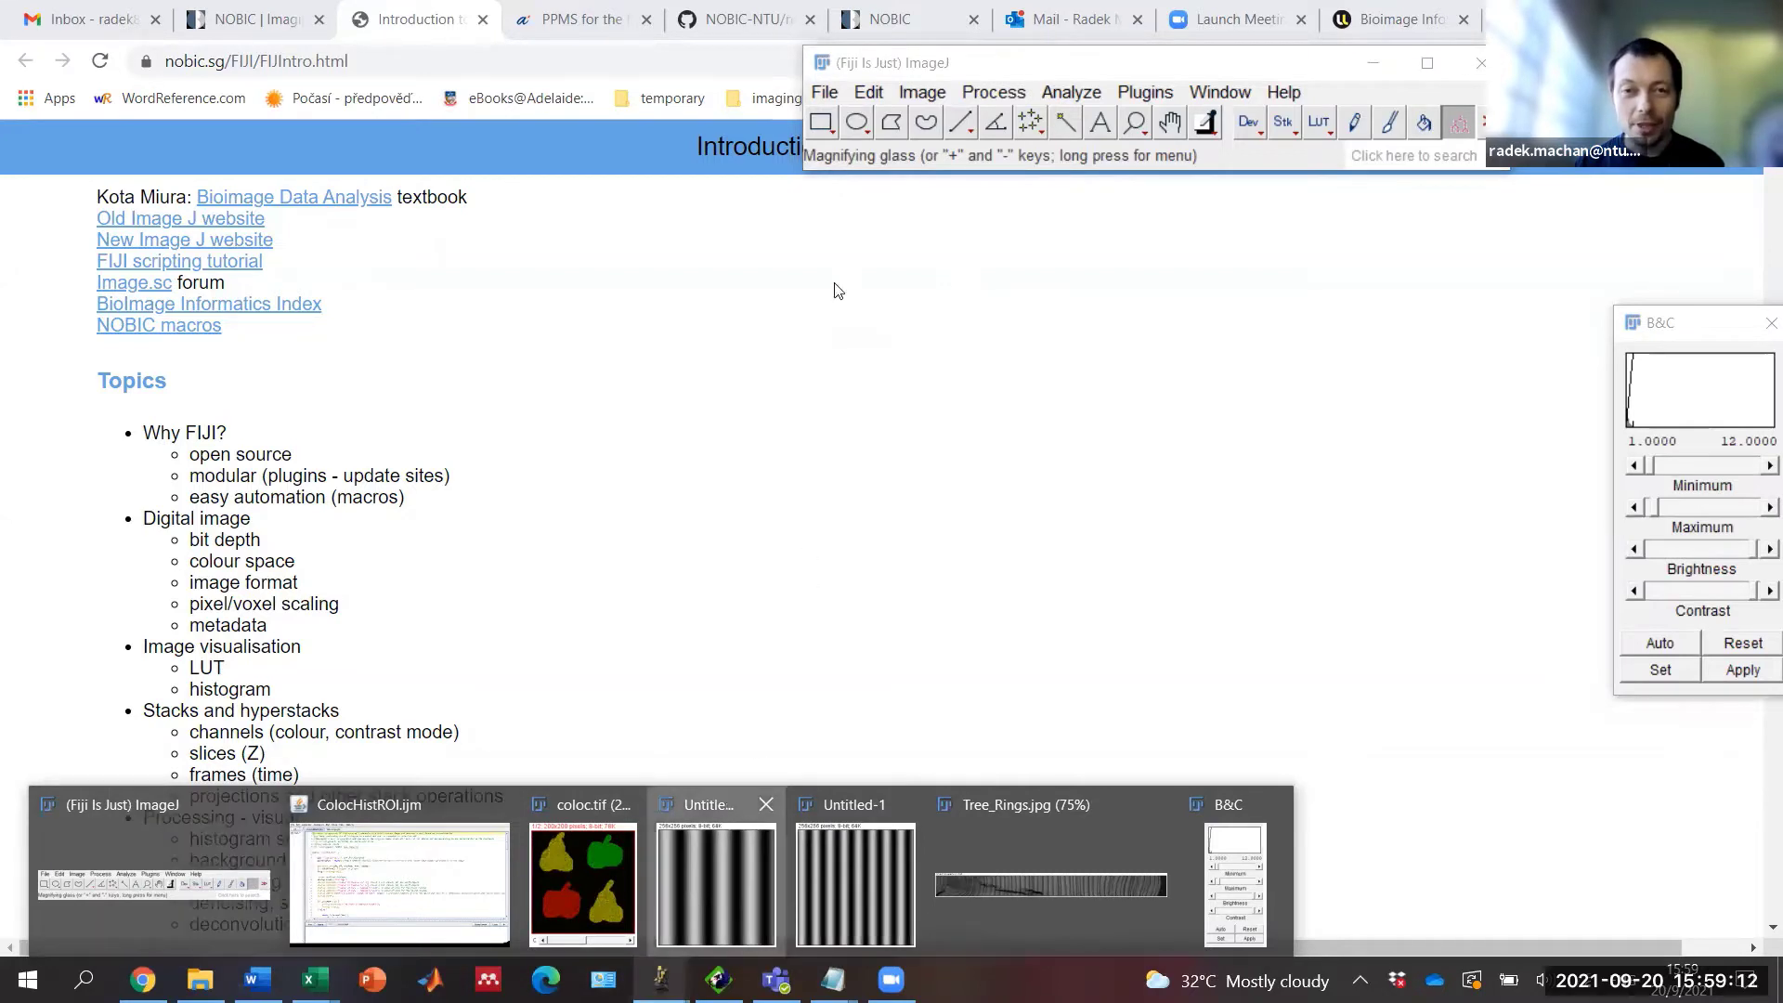
{"action": "left_click", "coordinate": [712, 863]}
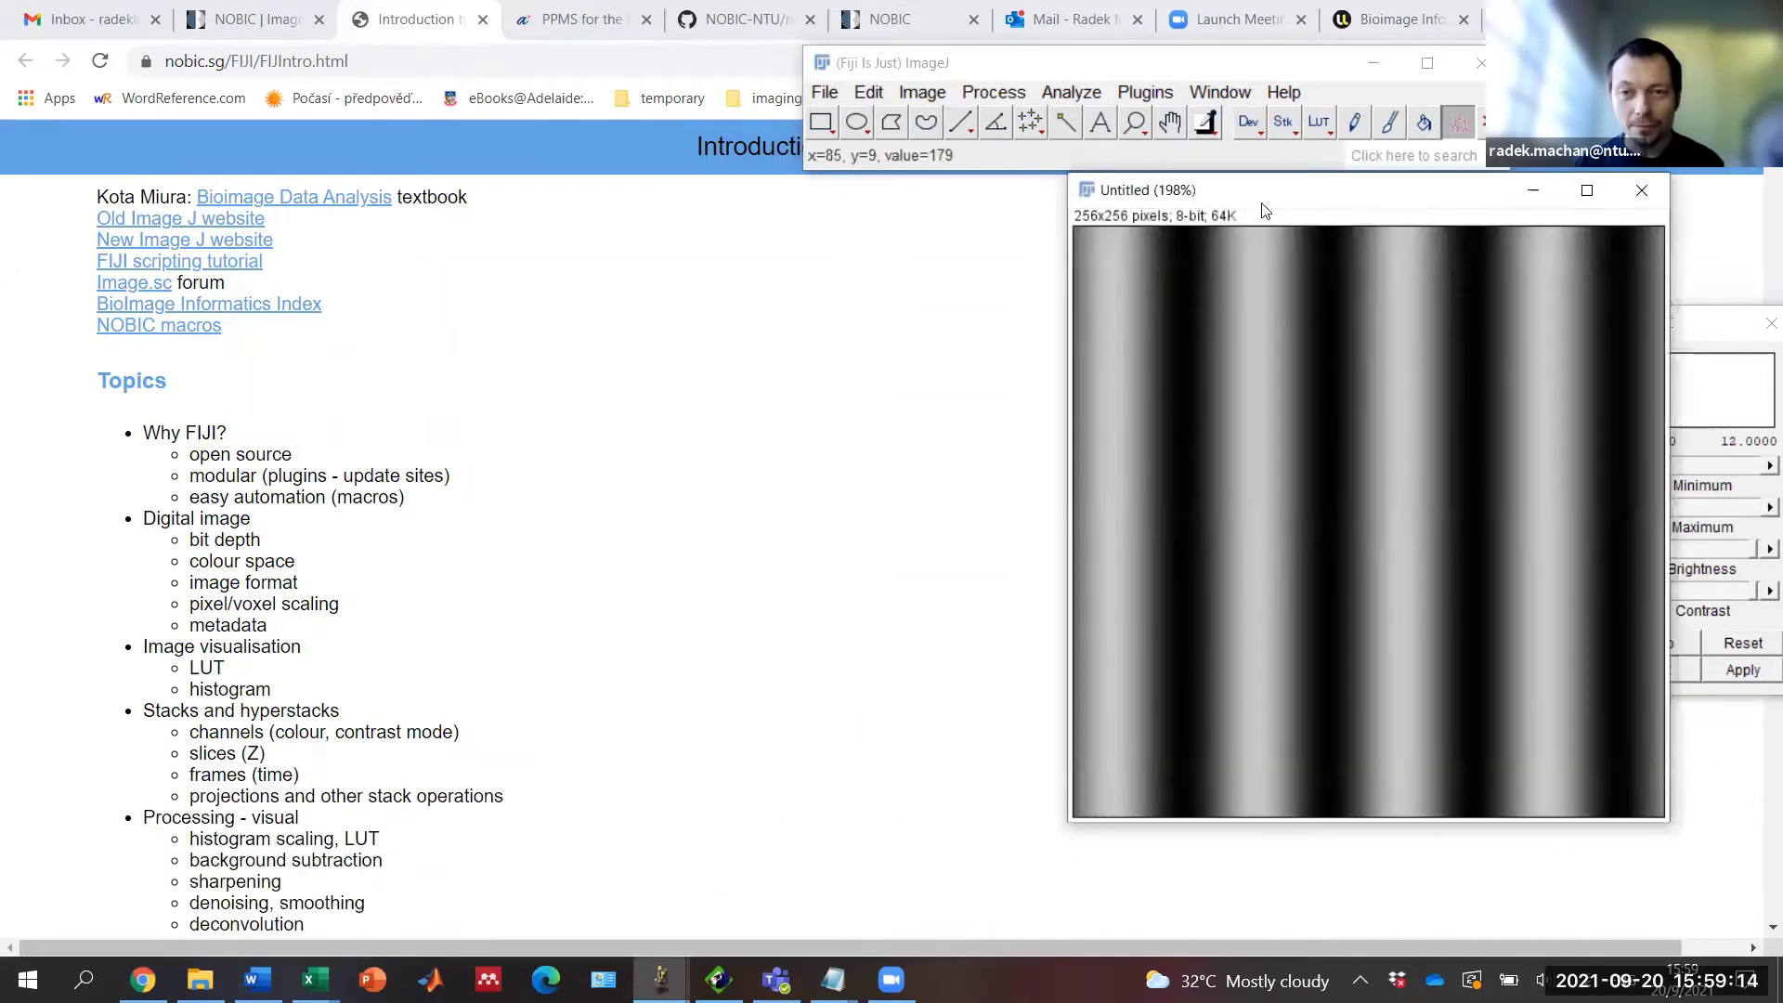
{"action": "left_click_drag", "start_coordinate": [1225, 191], "coordinate": [316, 152]}
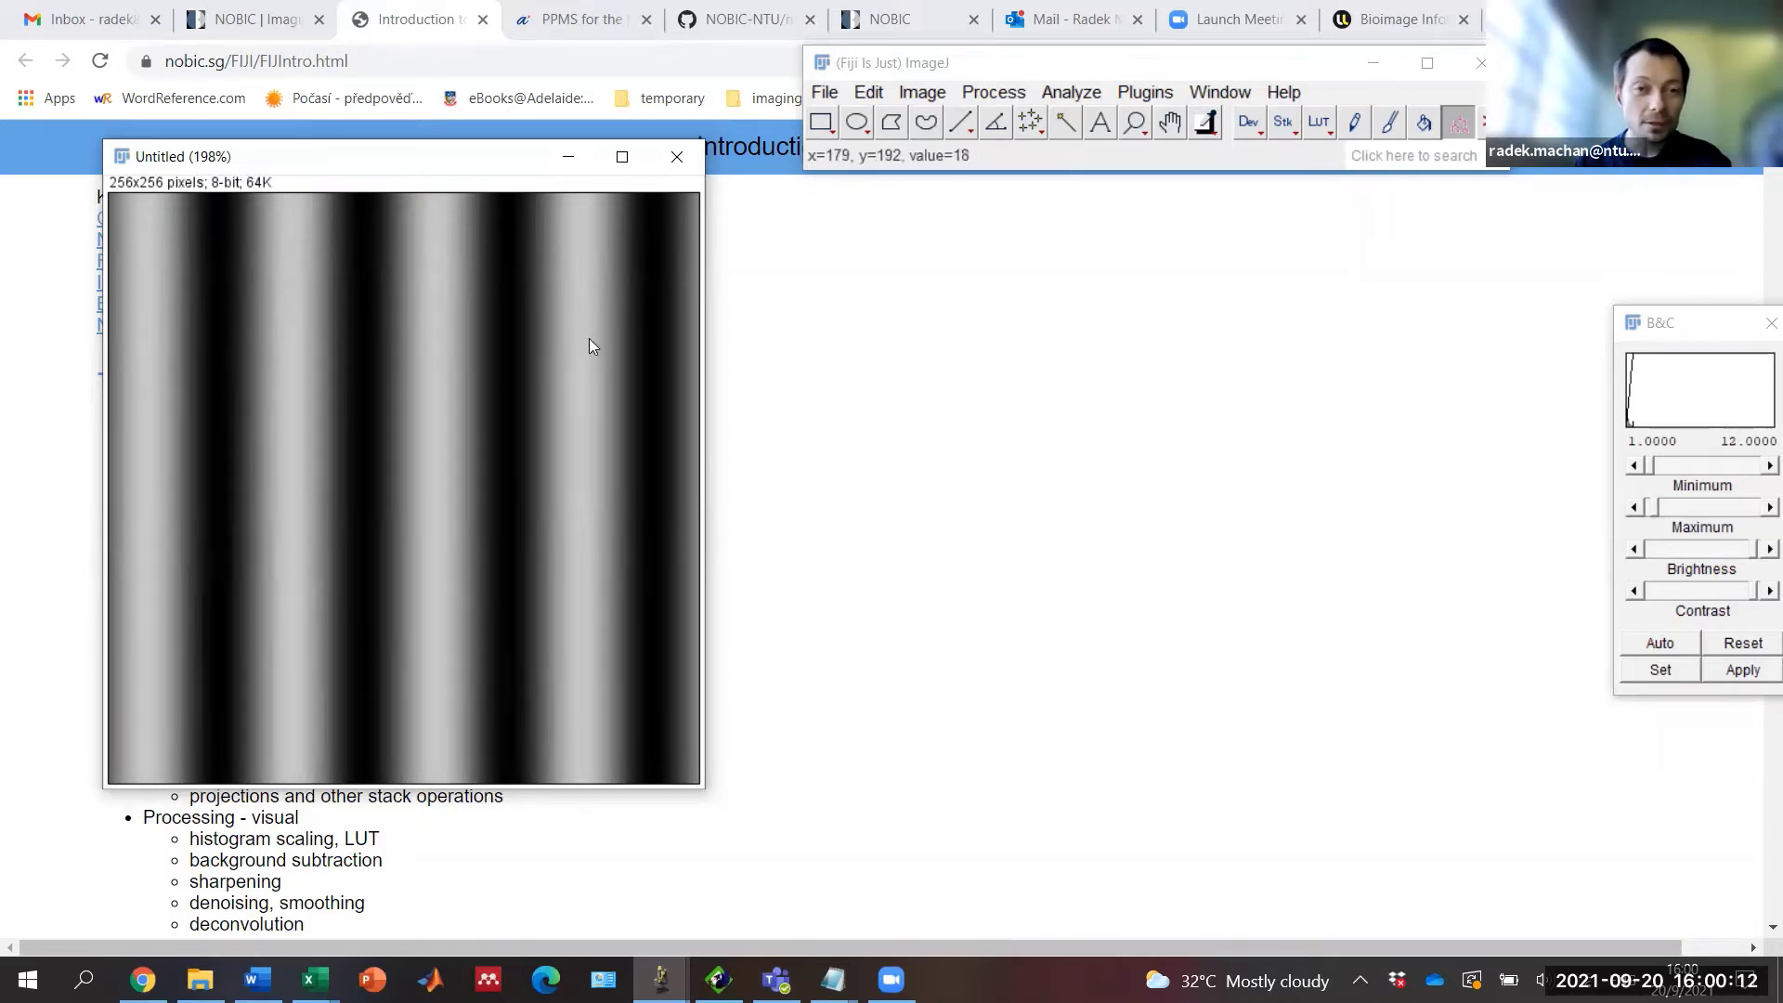
Step: Plot the intensity profile of a rectangular selection covering nearly the whole striped image, check the curve, and close the plot
{"action": "left_click", "coordinate": [821, 122]}
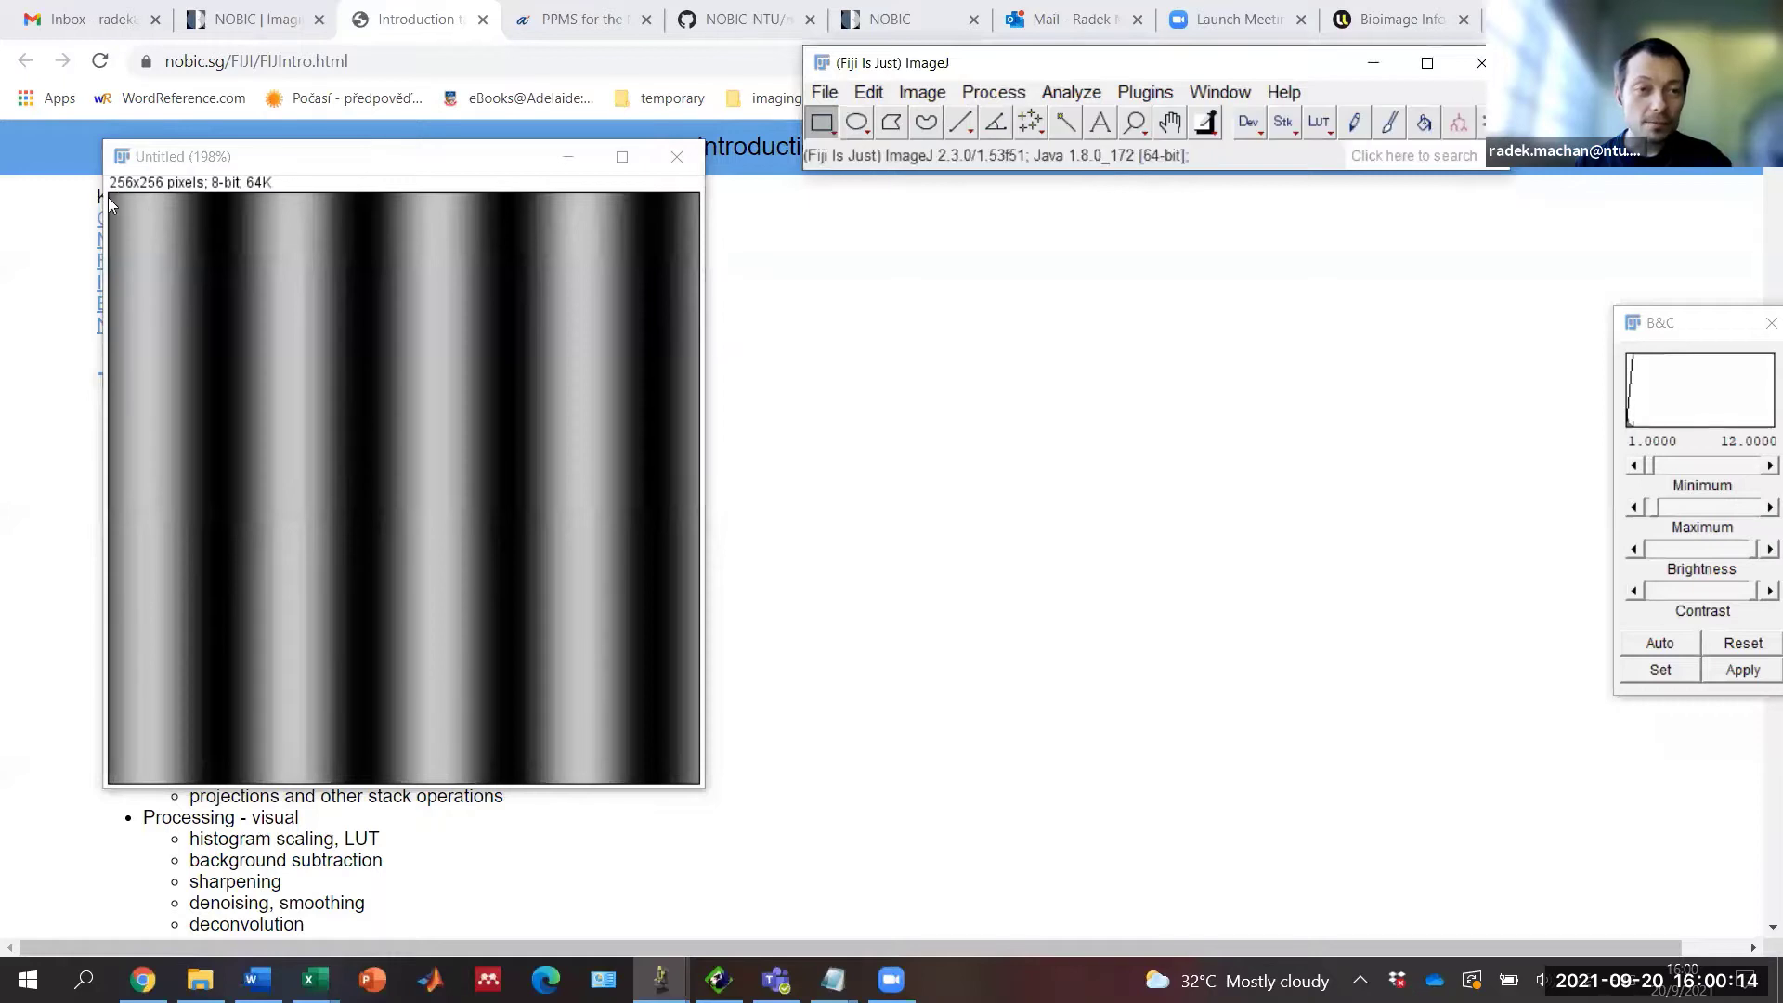
{"action": "left_click", "coordinate": [108, 197]}
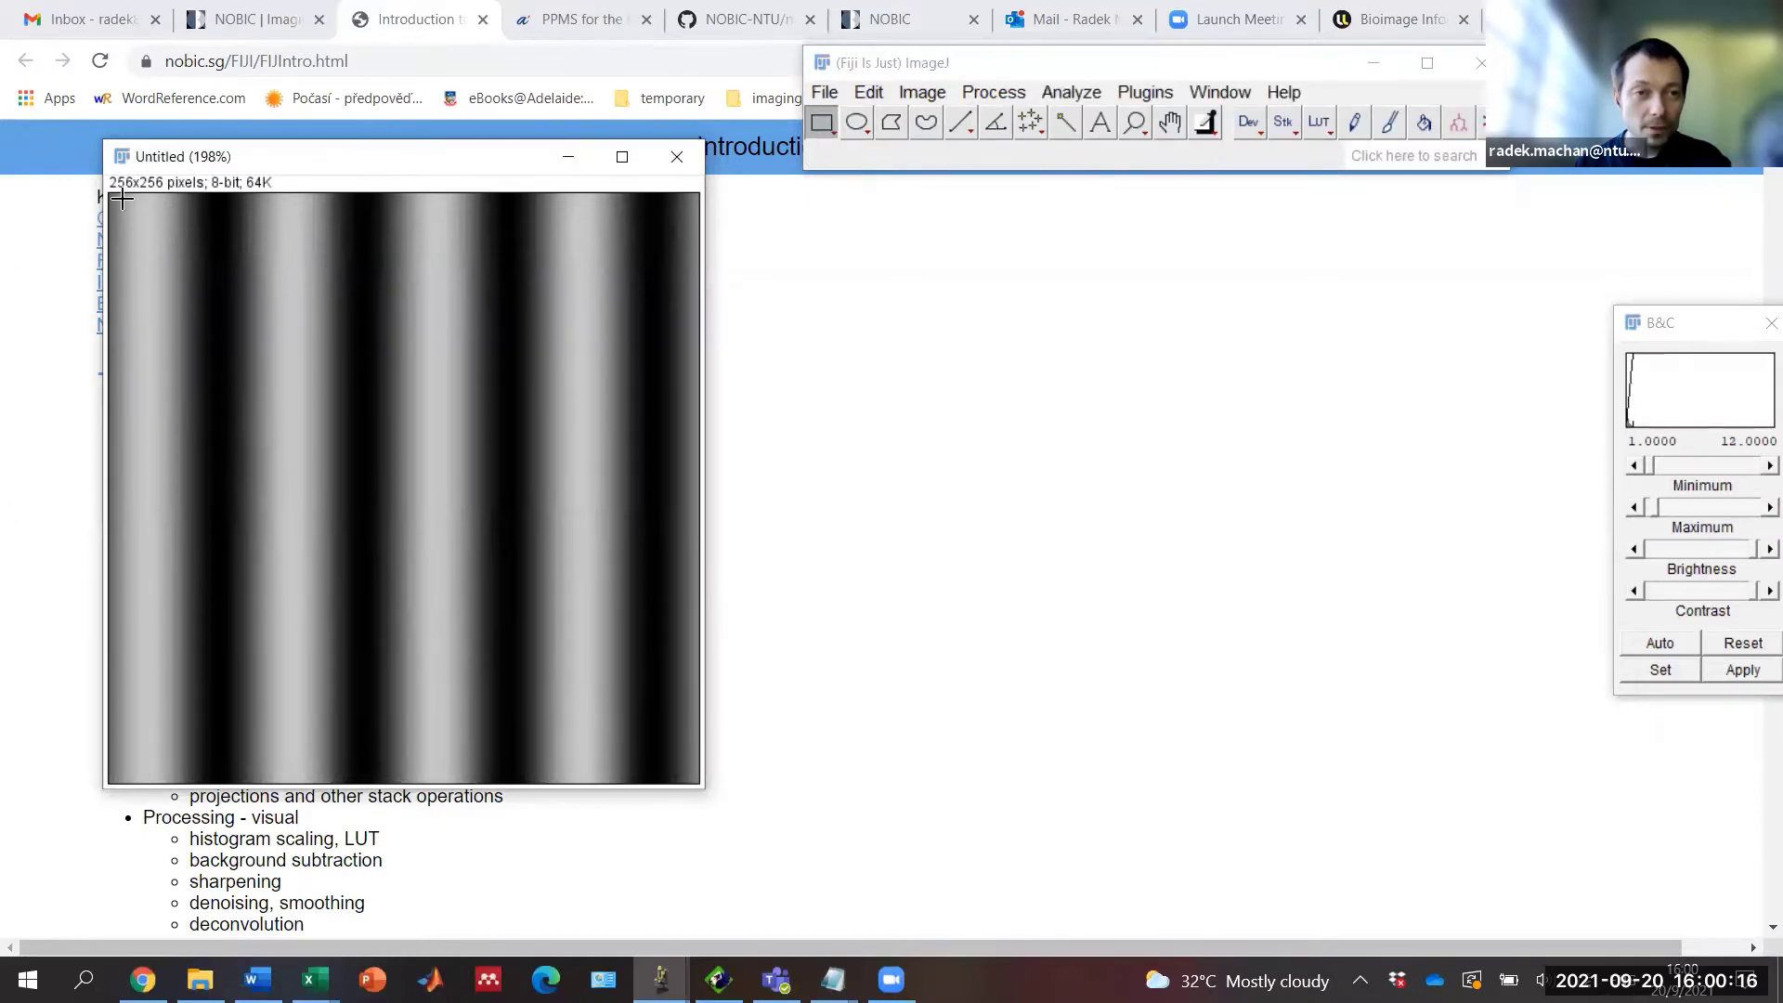
{"action": "left_click_drag", "start_coordinate": [125, 200], "coordinate": [743, 788]}
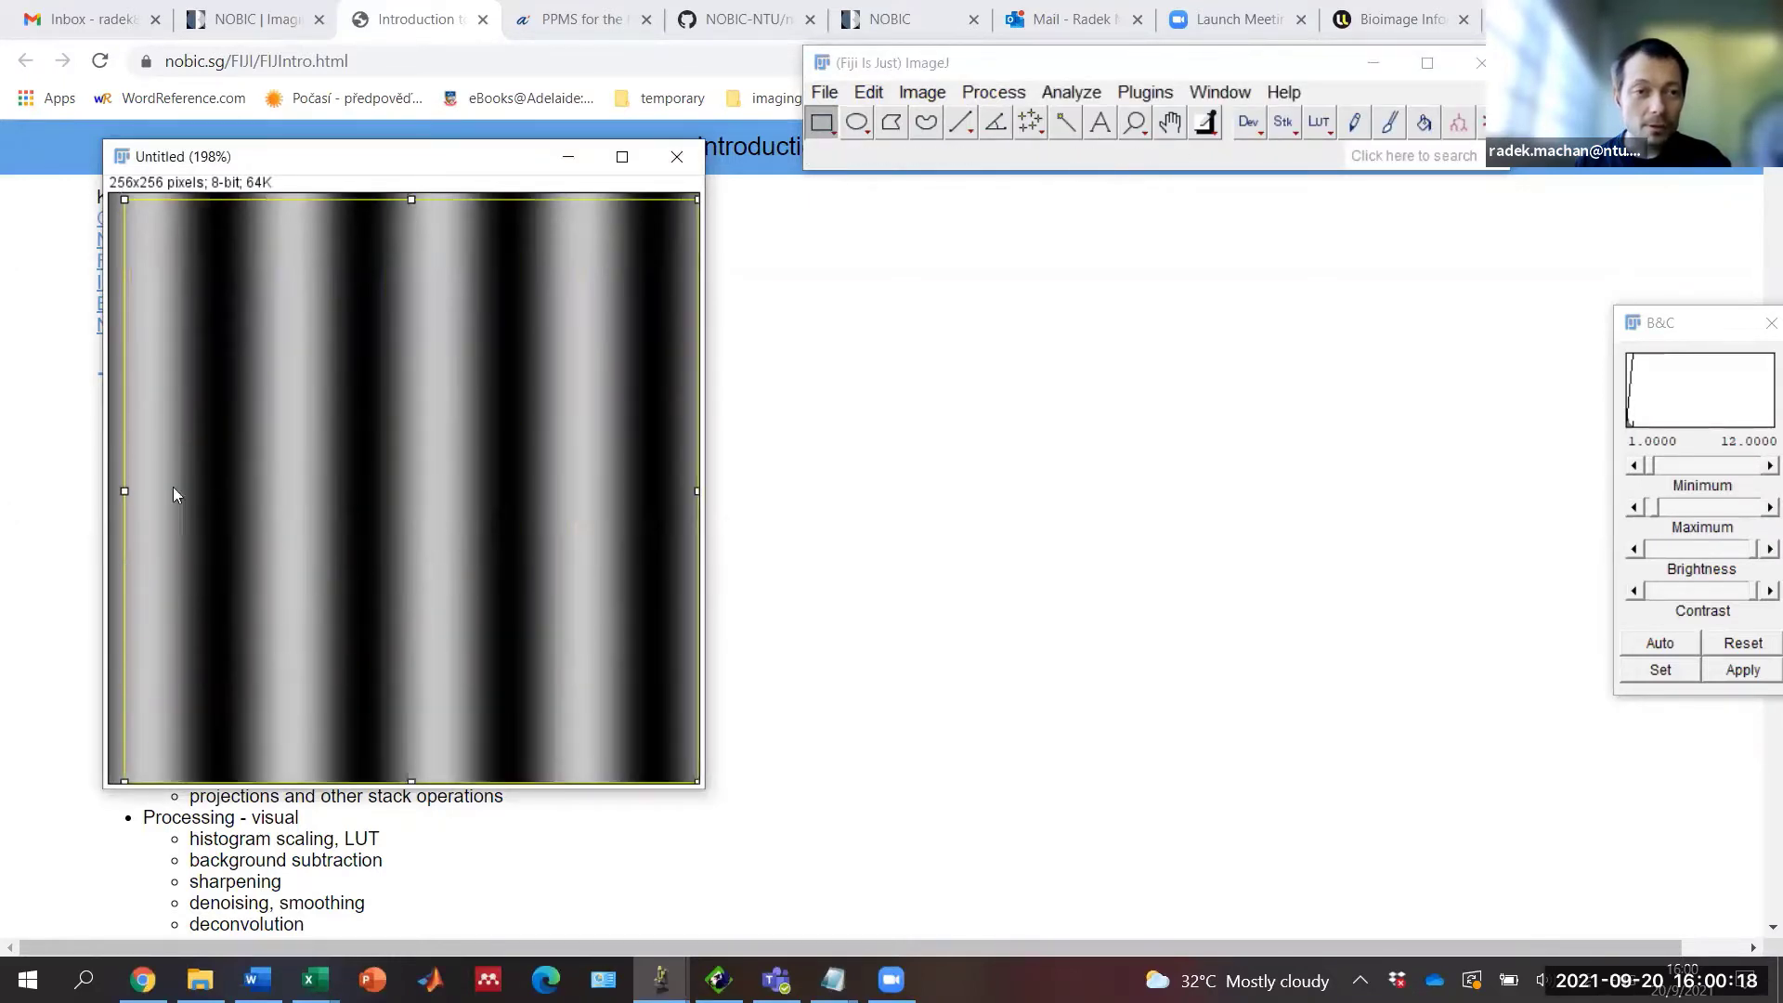
{"action": "left_click_drag", "start_coordinate": [125, 493], "coordinate": [110, 492]}
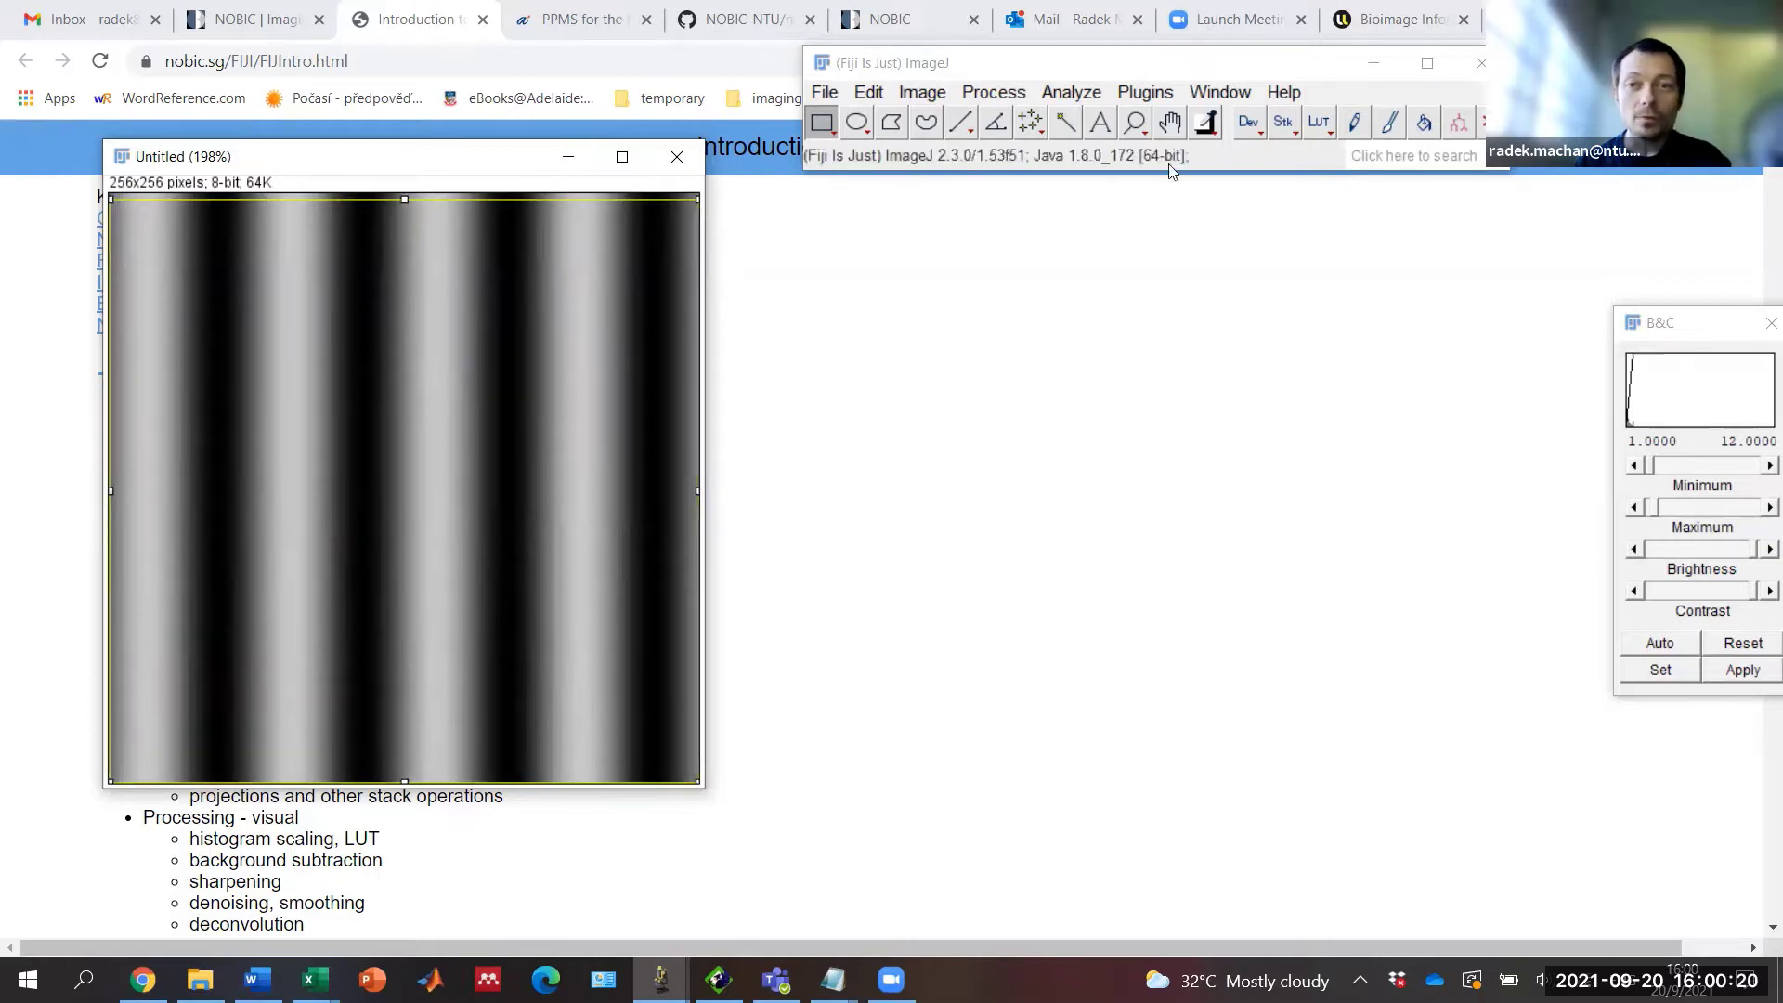
{"action": "left_click", "coordinate": [1071, 92]}
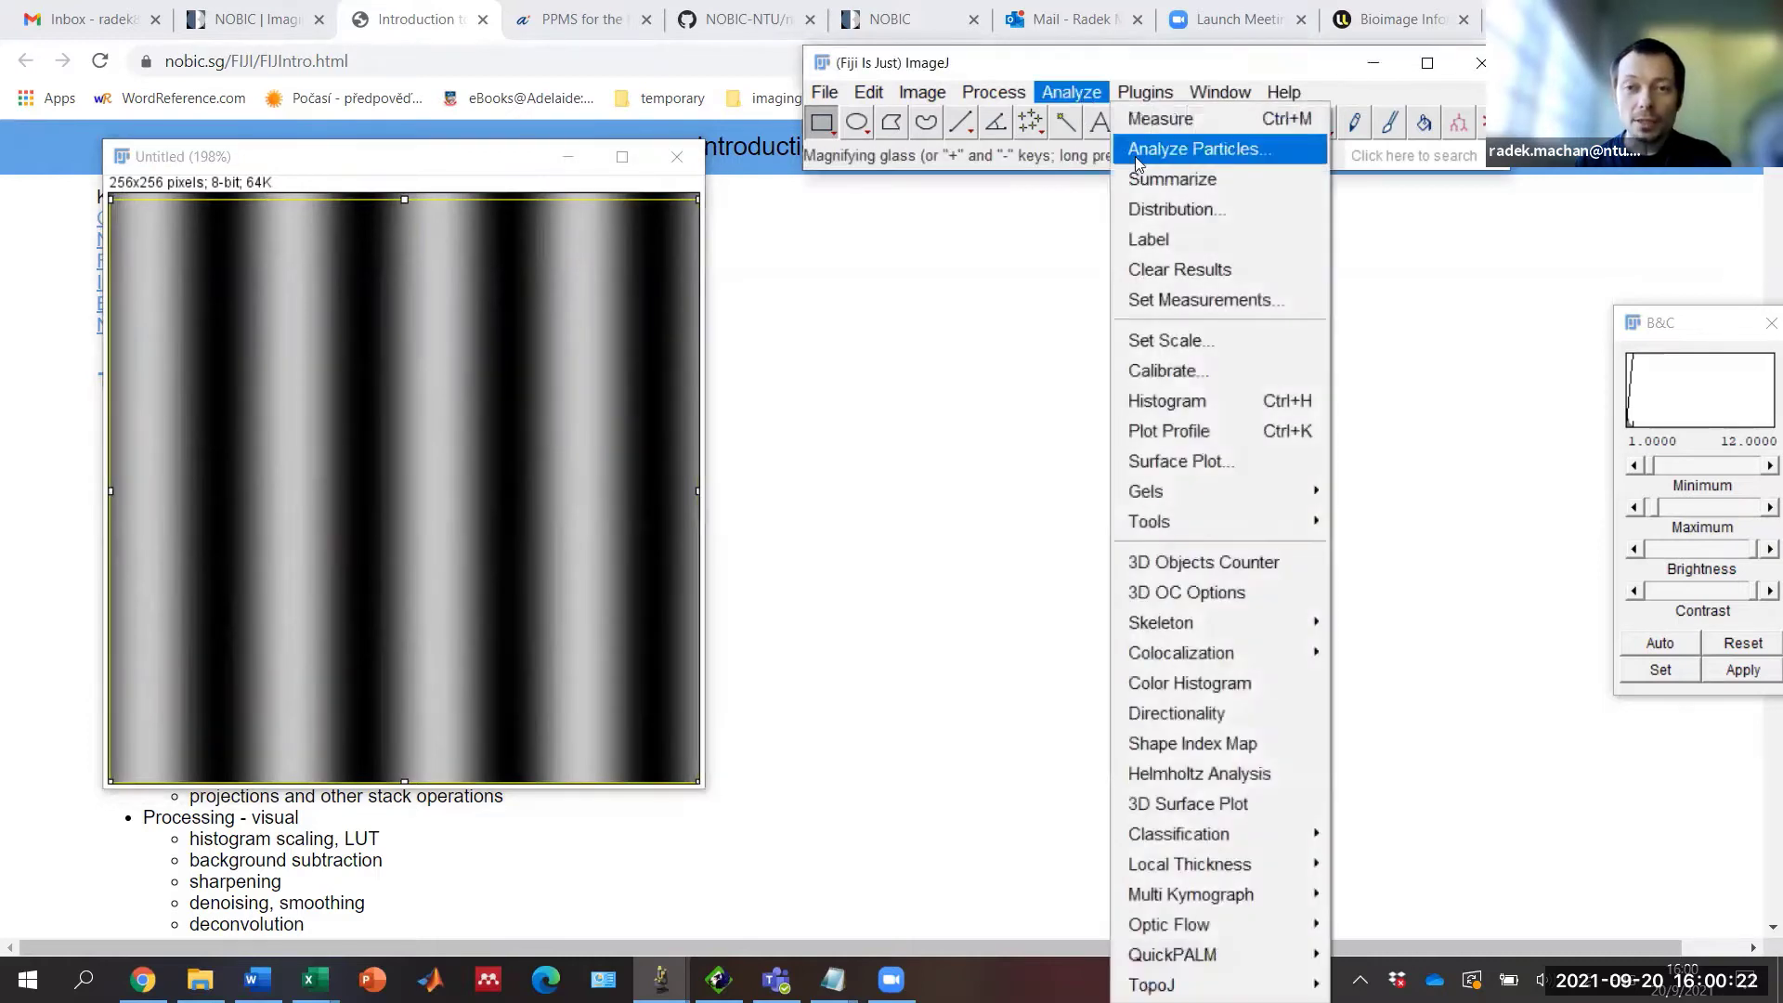
{"action": "left_click", "coordinate": [1171, 430]}
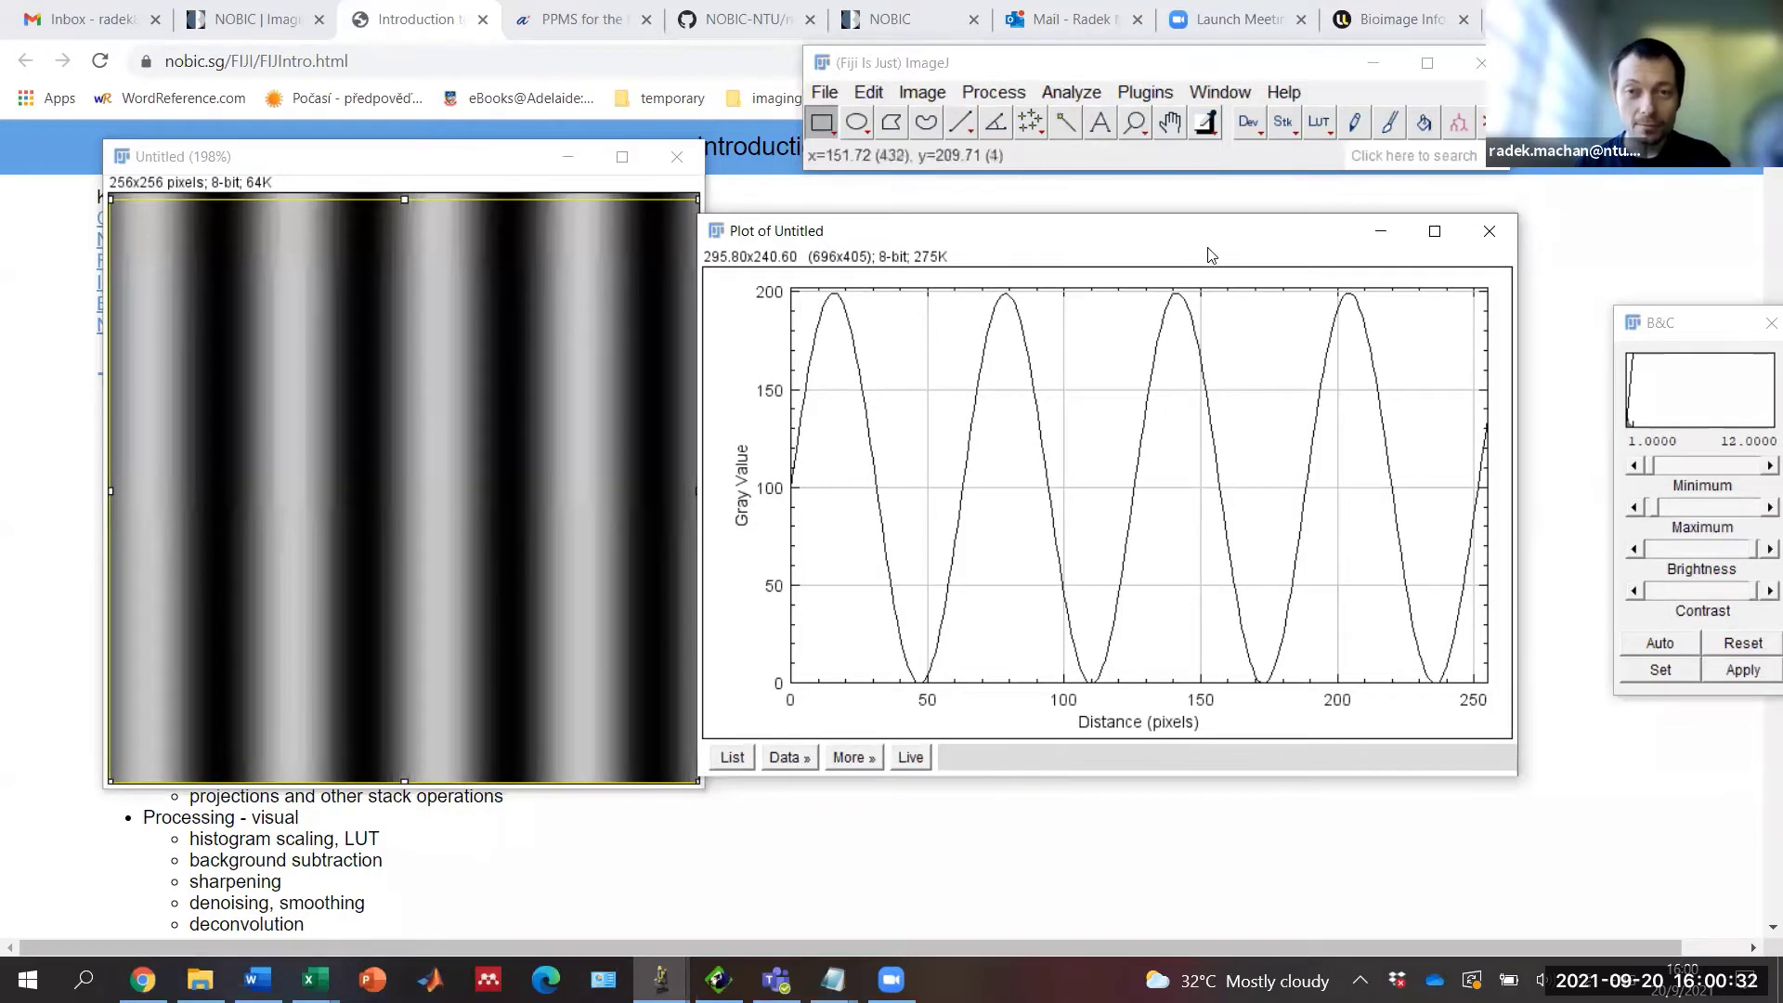
{"action": "left_click_drag", "start_coordinate": [1185, 247], "coordinate": [988, 280]}
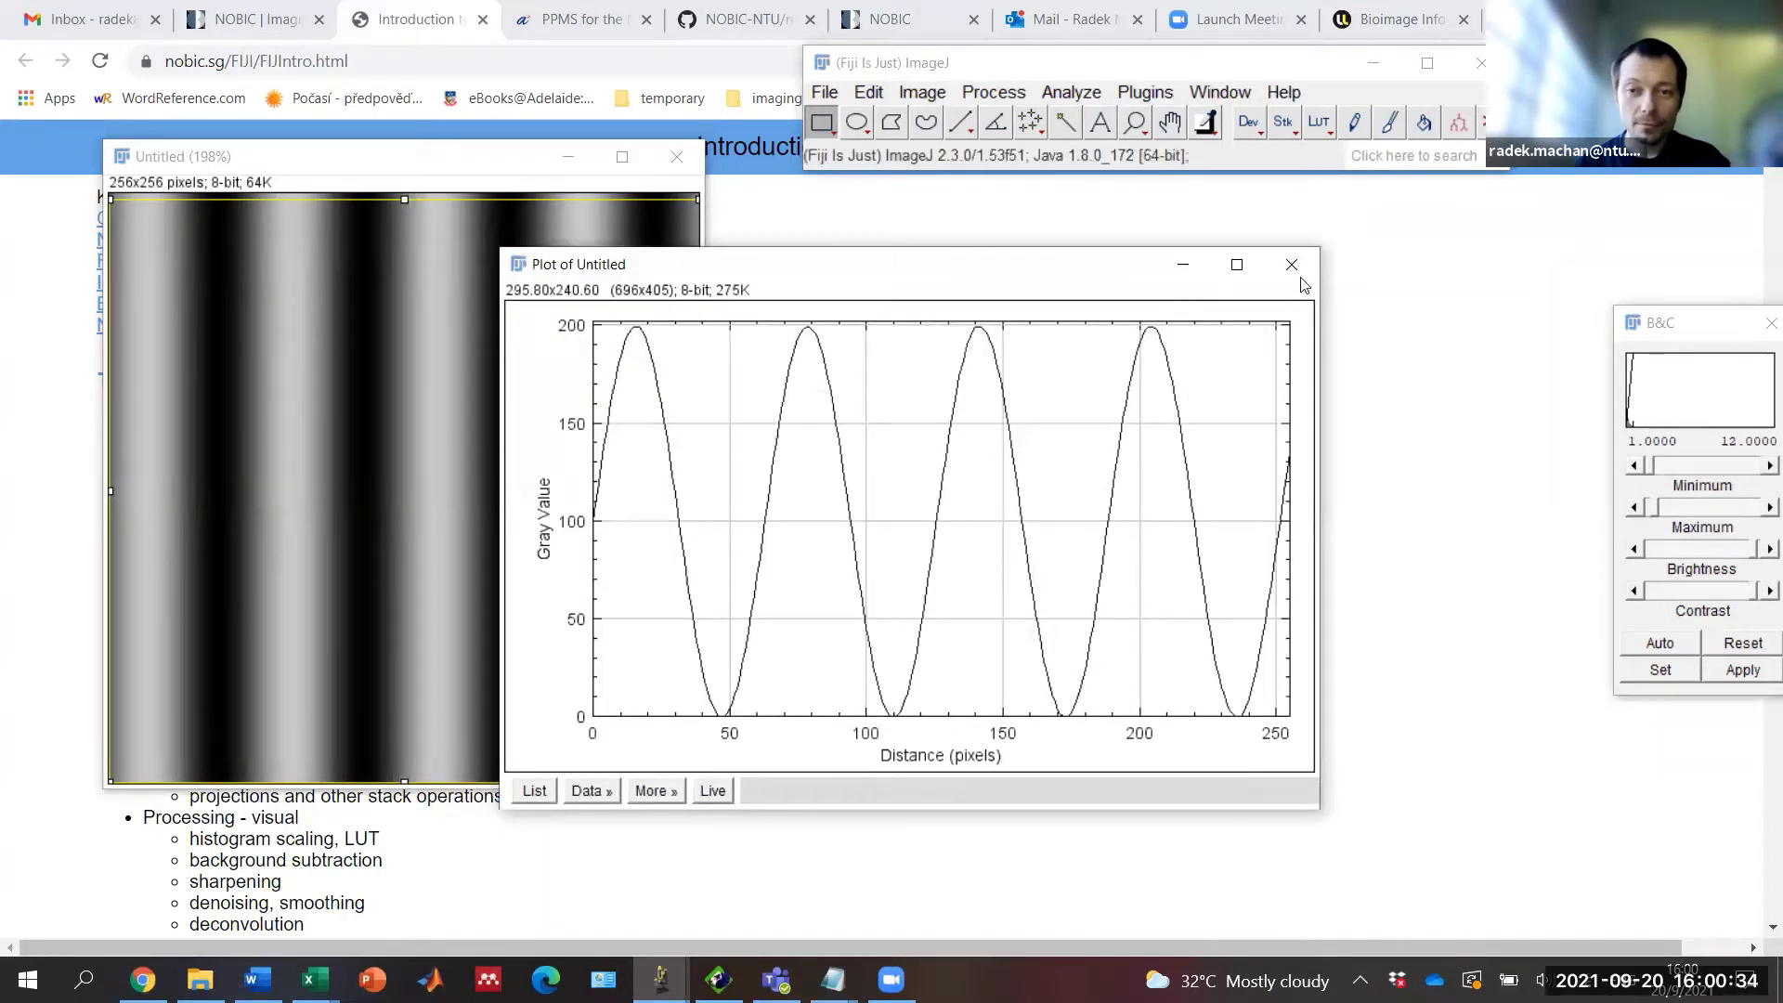
{"action": "left_click", "coordinate": [1299, 267]}
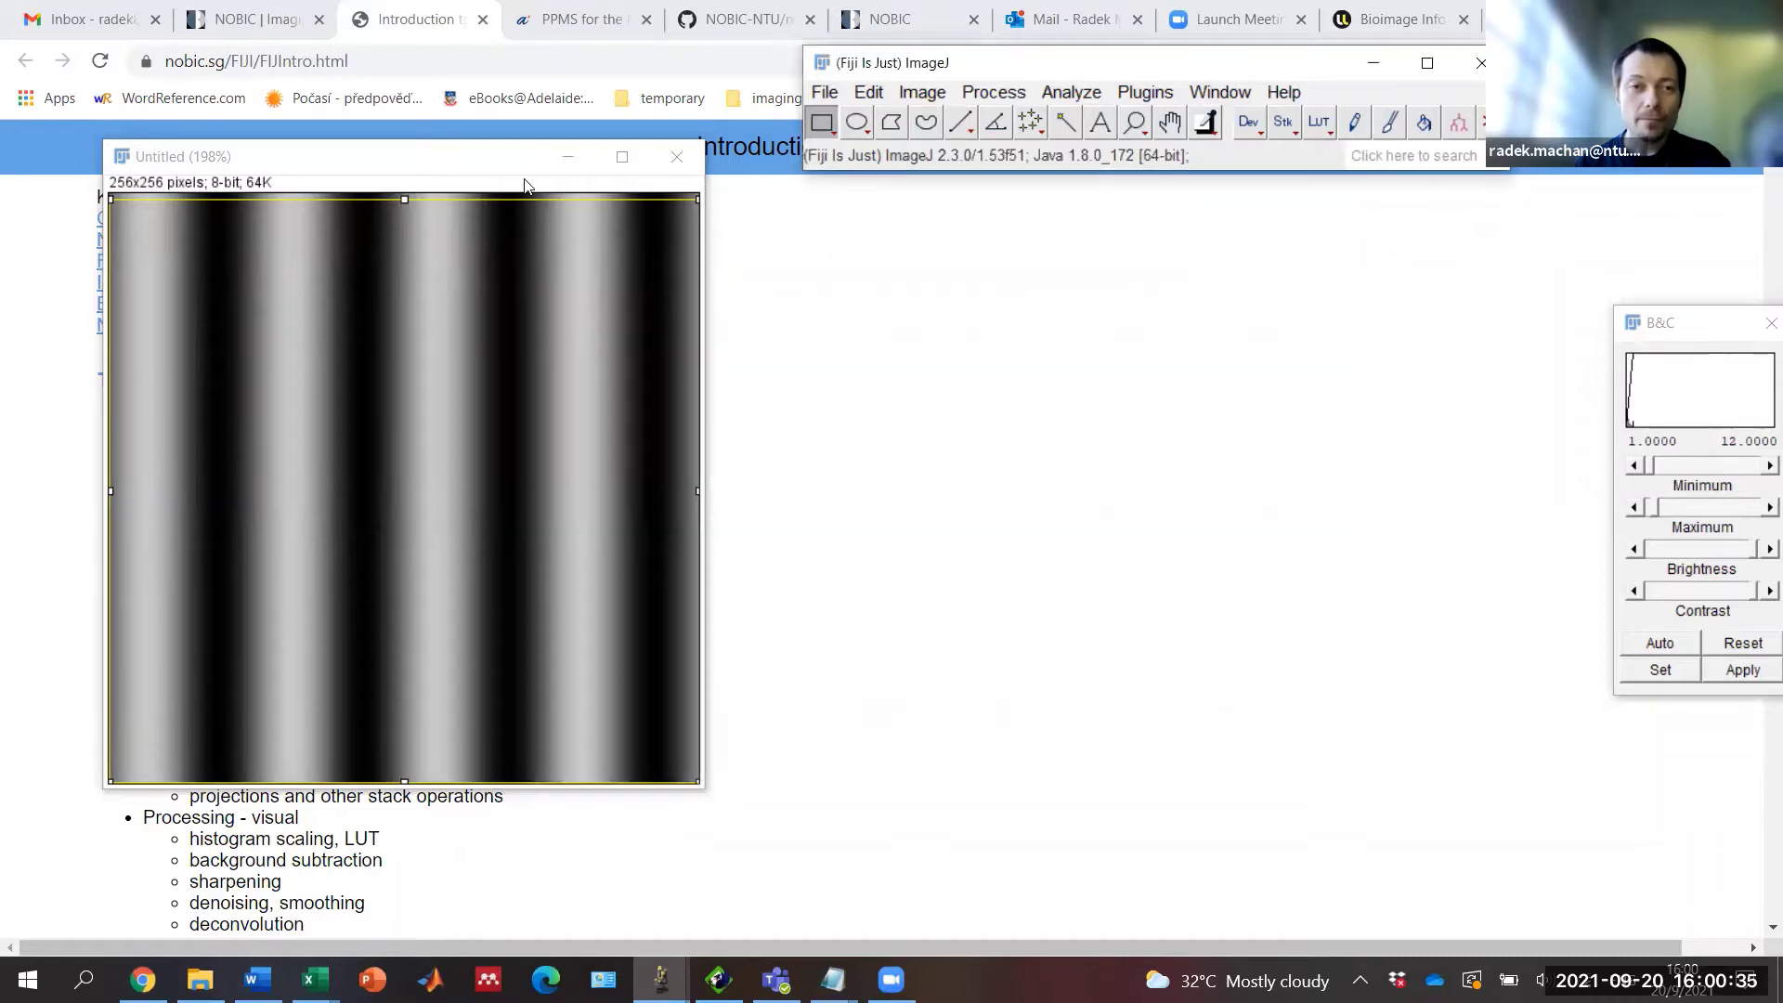
Step: Clear the selection, compute the FFT of the striped image, and place the FFT window beside the original
{"action": "left_click", "coordinate": [452, 197]}
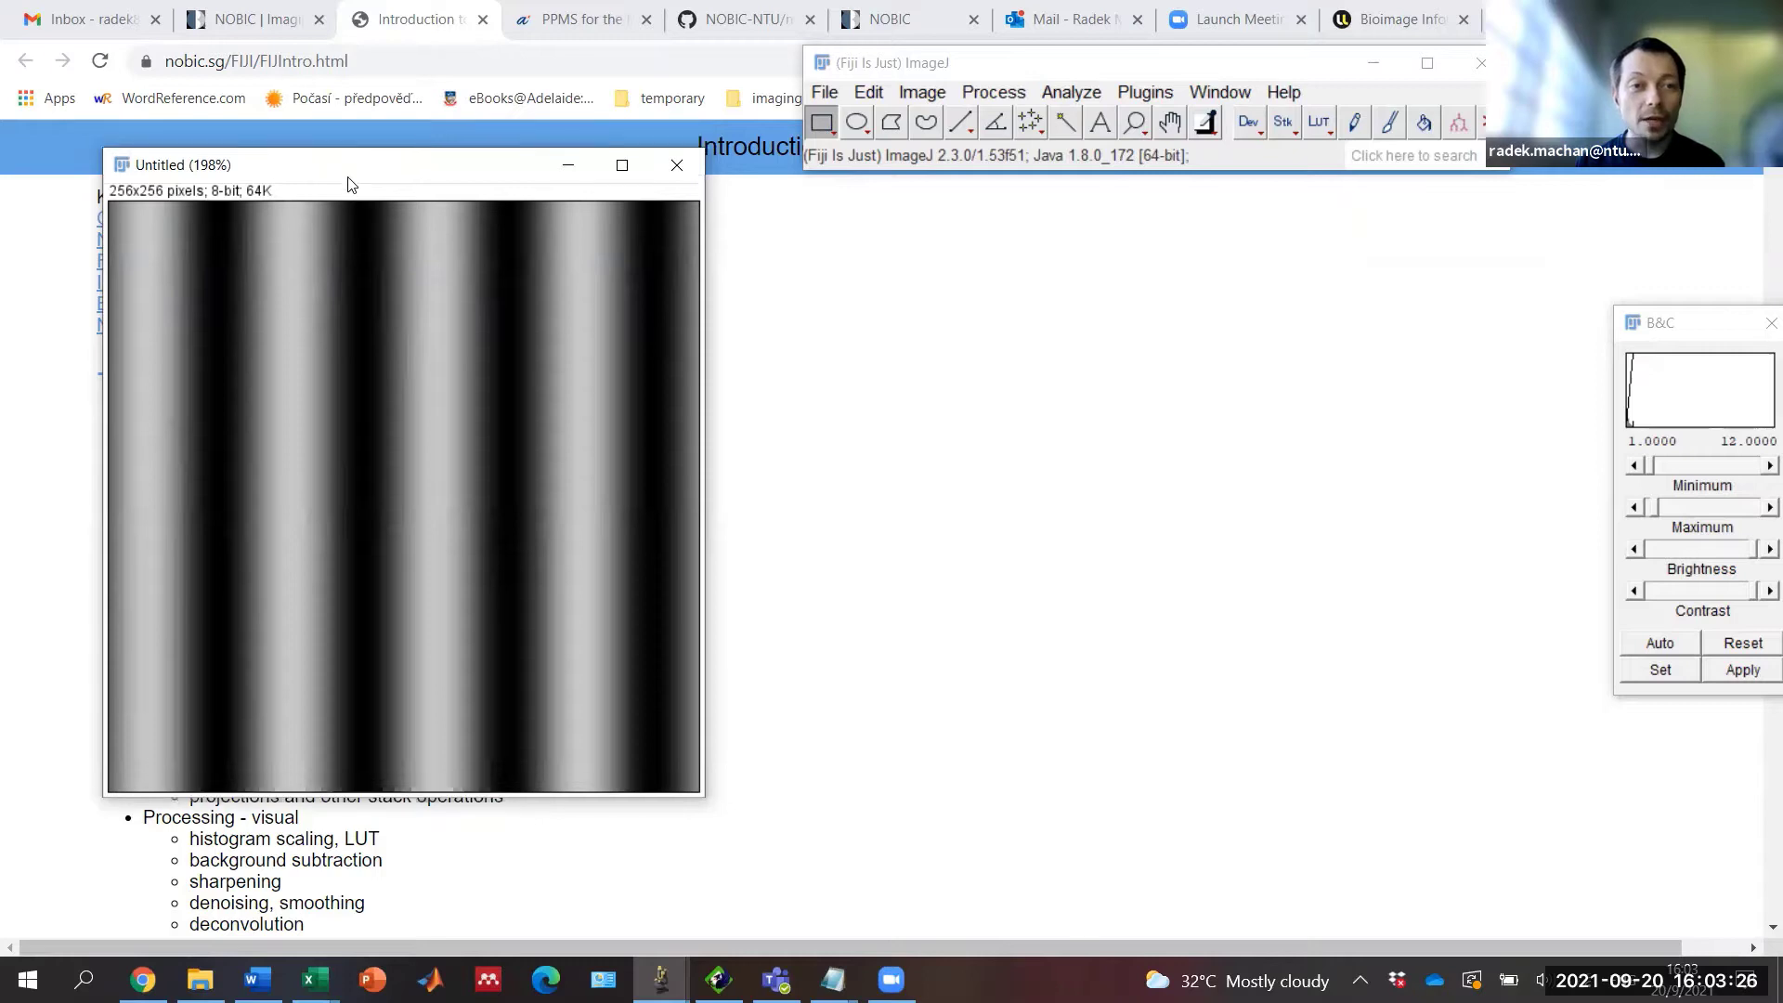
{"action": "left_click_drag", "start_coordinate": [351, 172], "coordinate": [318, 187]}
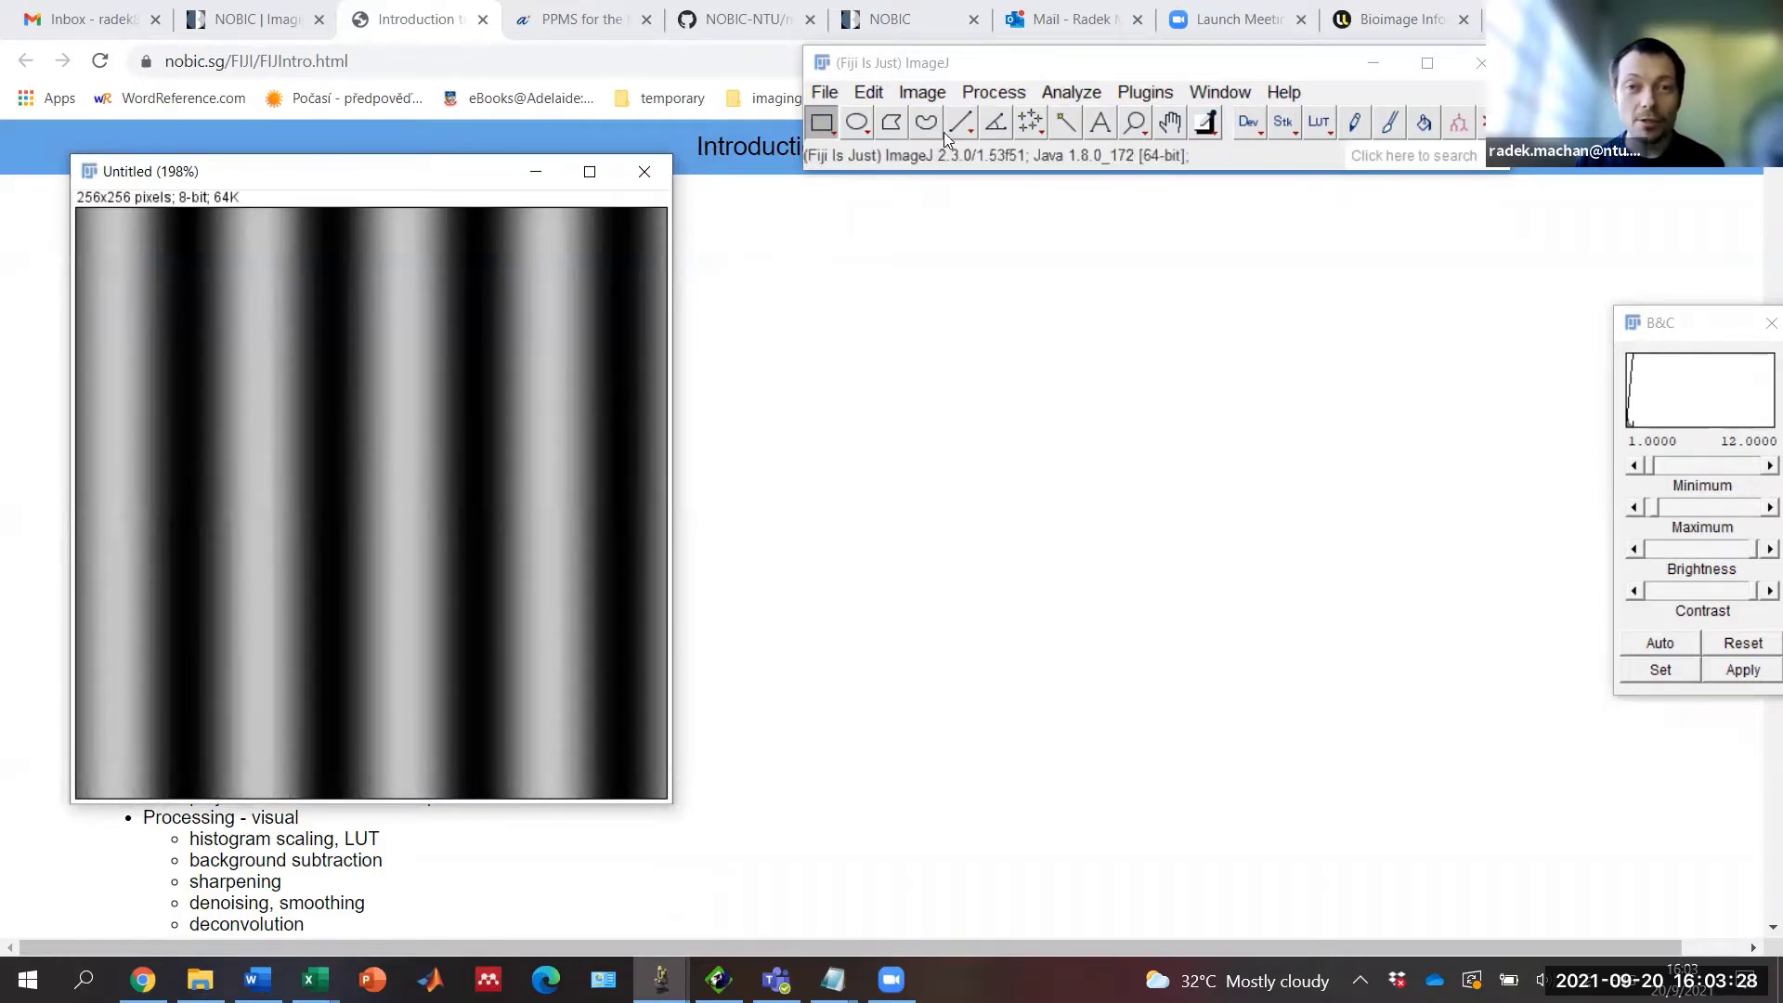
{"action": "left_click", "coordinate": [989, 90]}
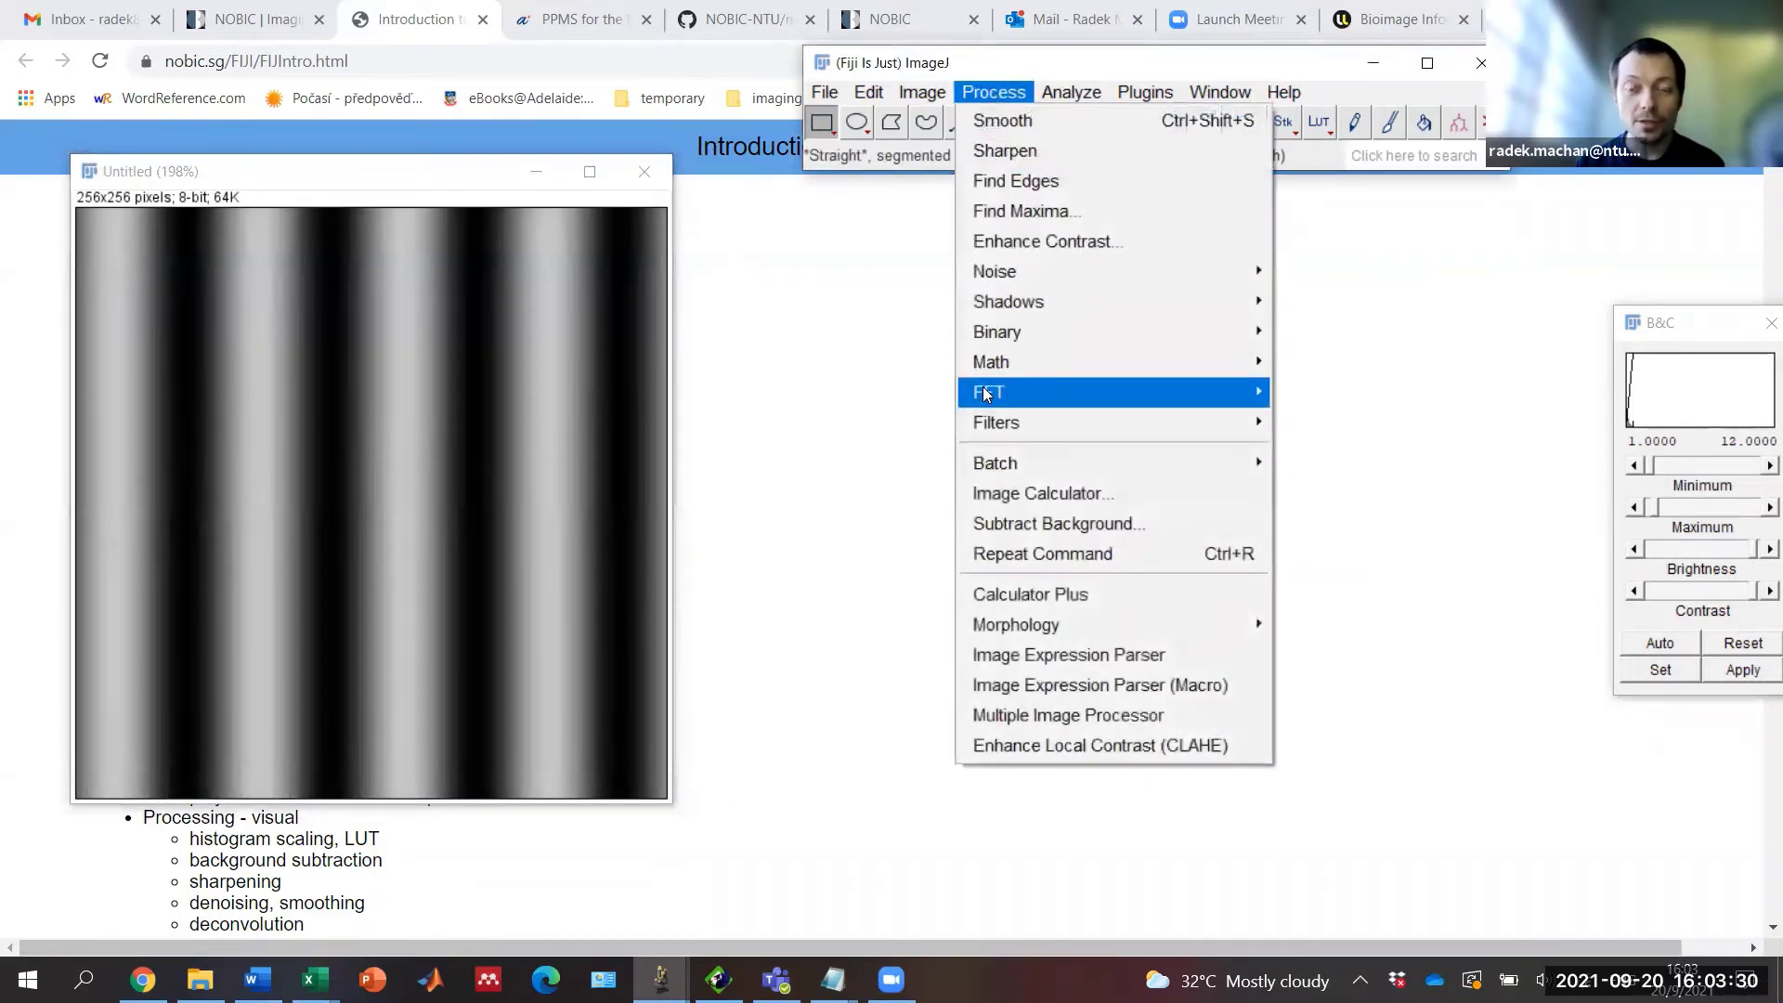
{"action": "mouse_move", "coordinate": [984, 390]}
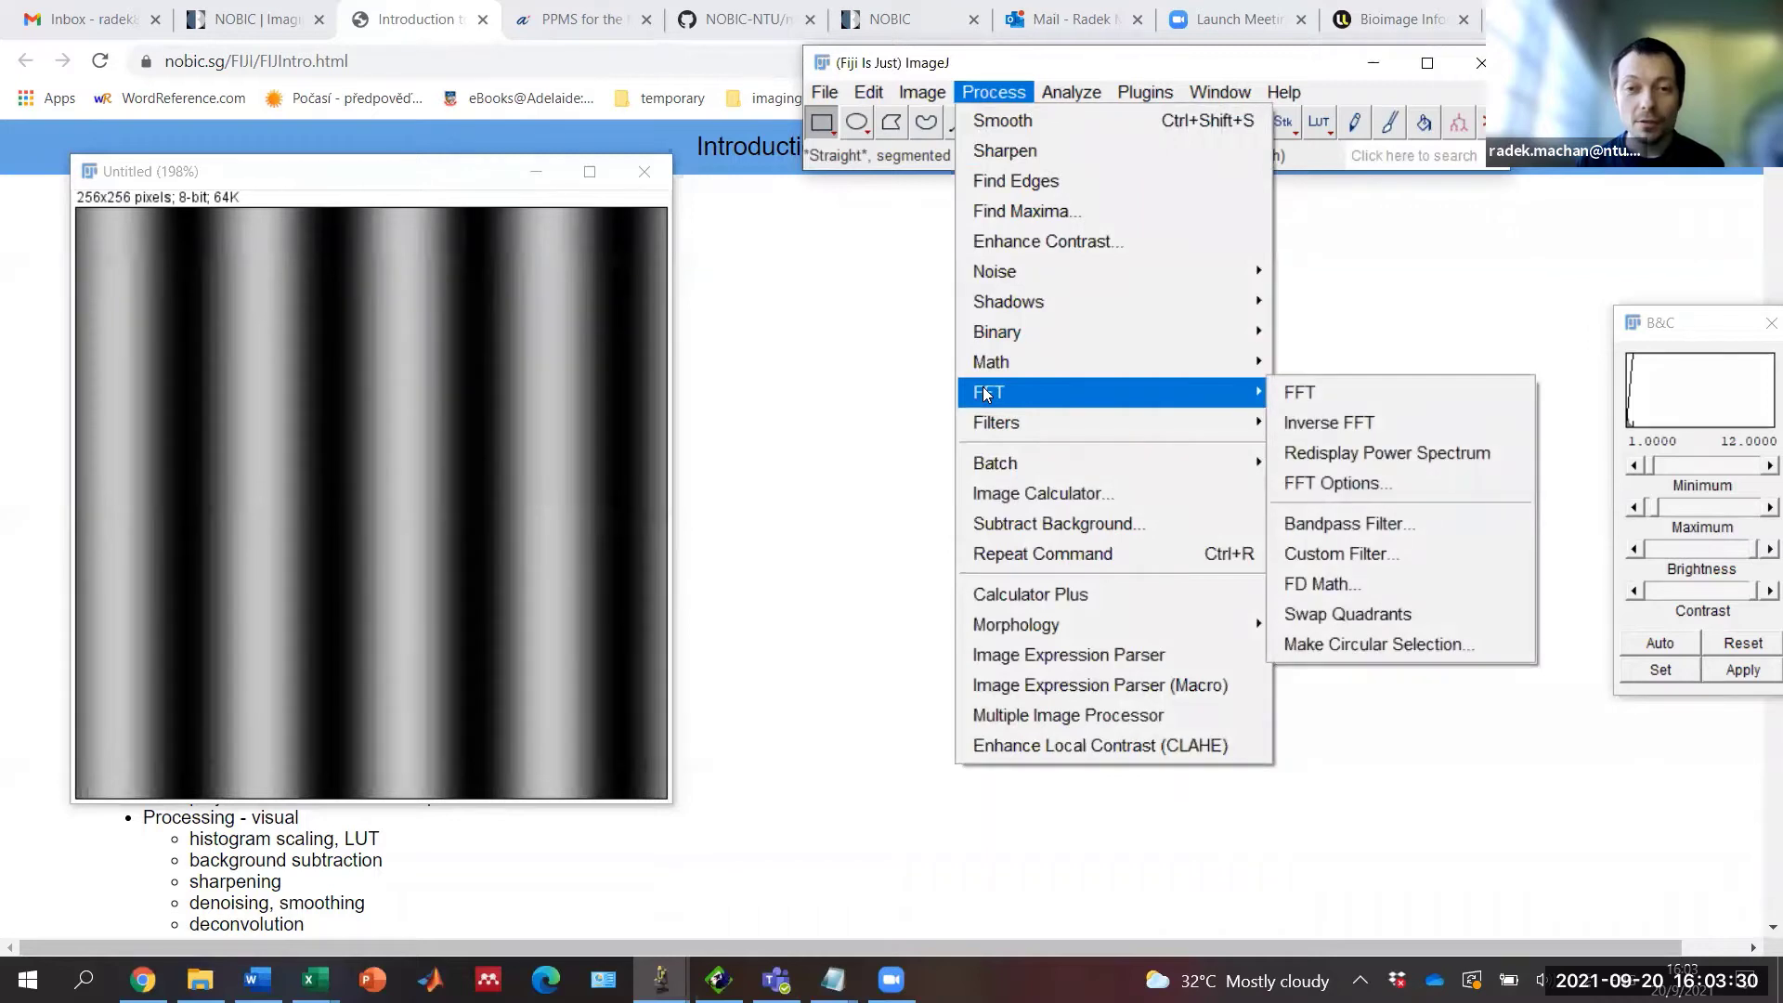
{"action": "left_click", "coordinate": [1313, 399]}
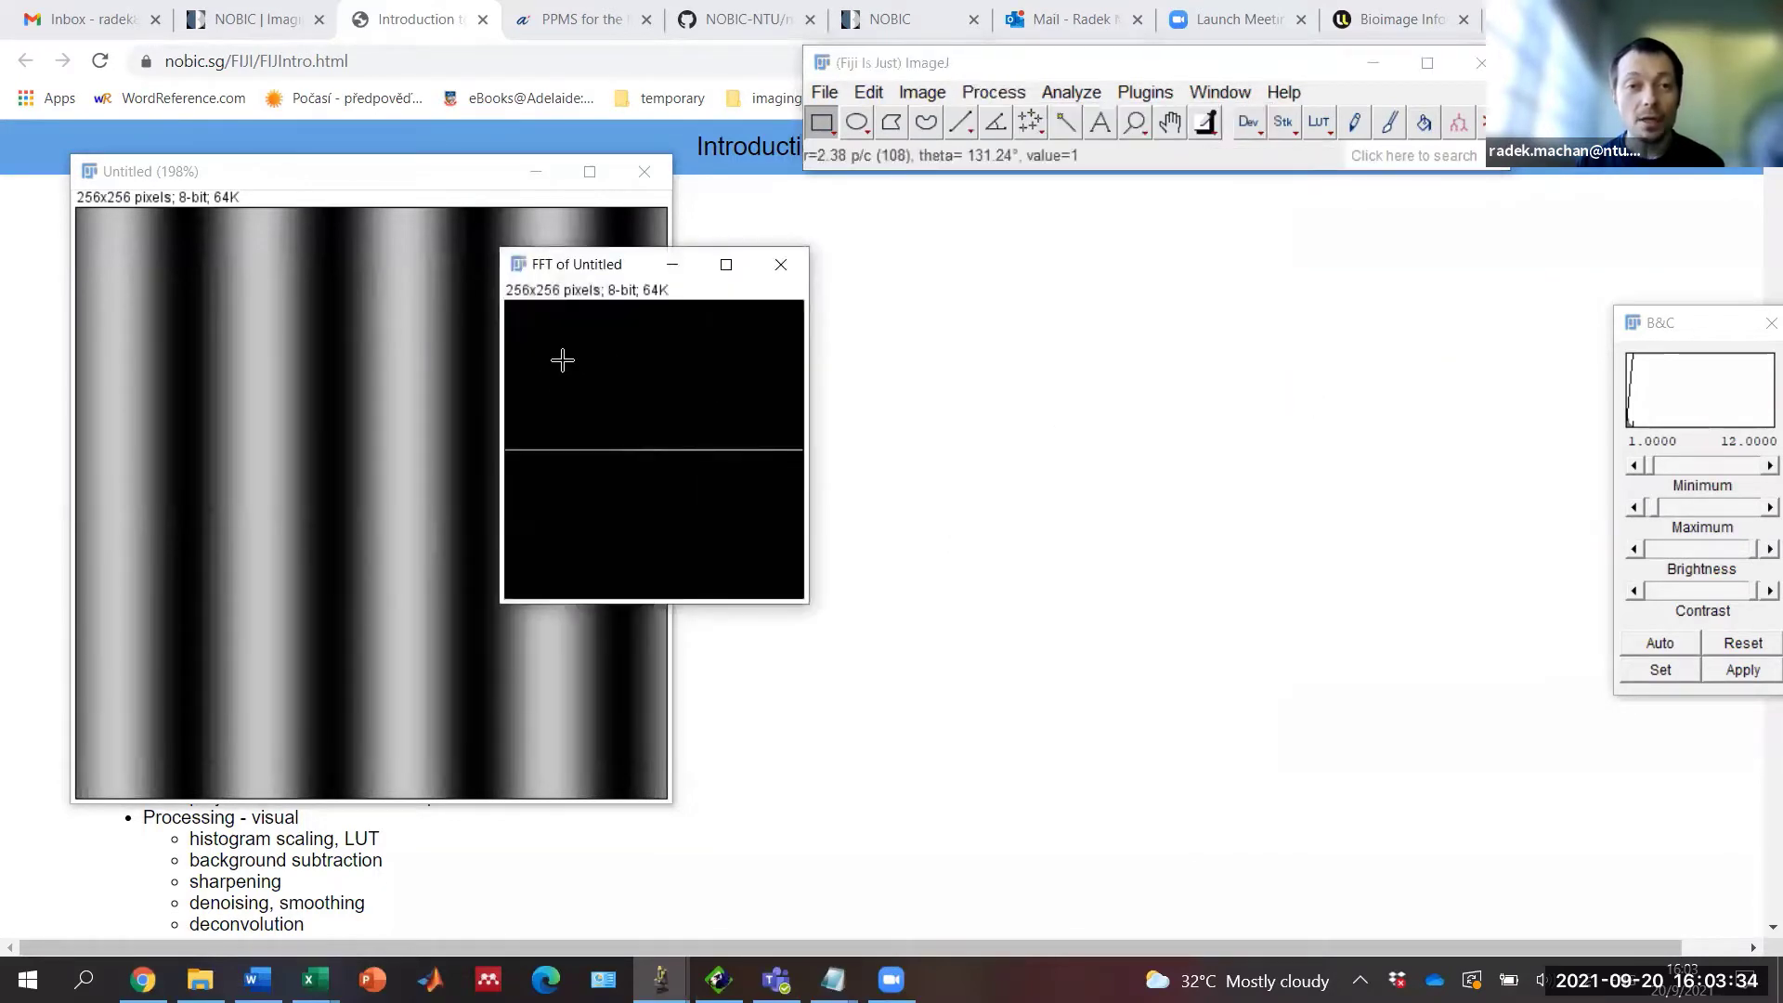
{"action": "left_click_drag", "start_coordinate": [608, 265], "coordinate": [818, 265]}
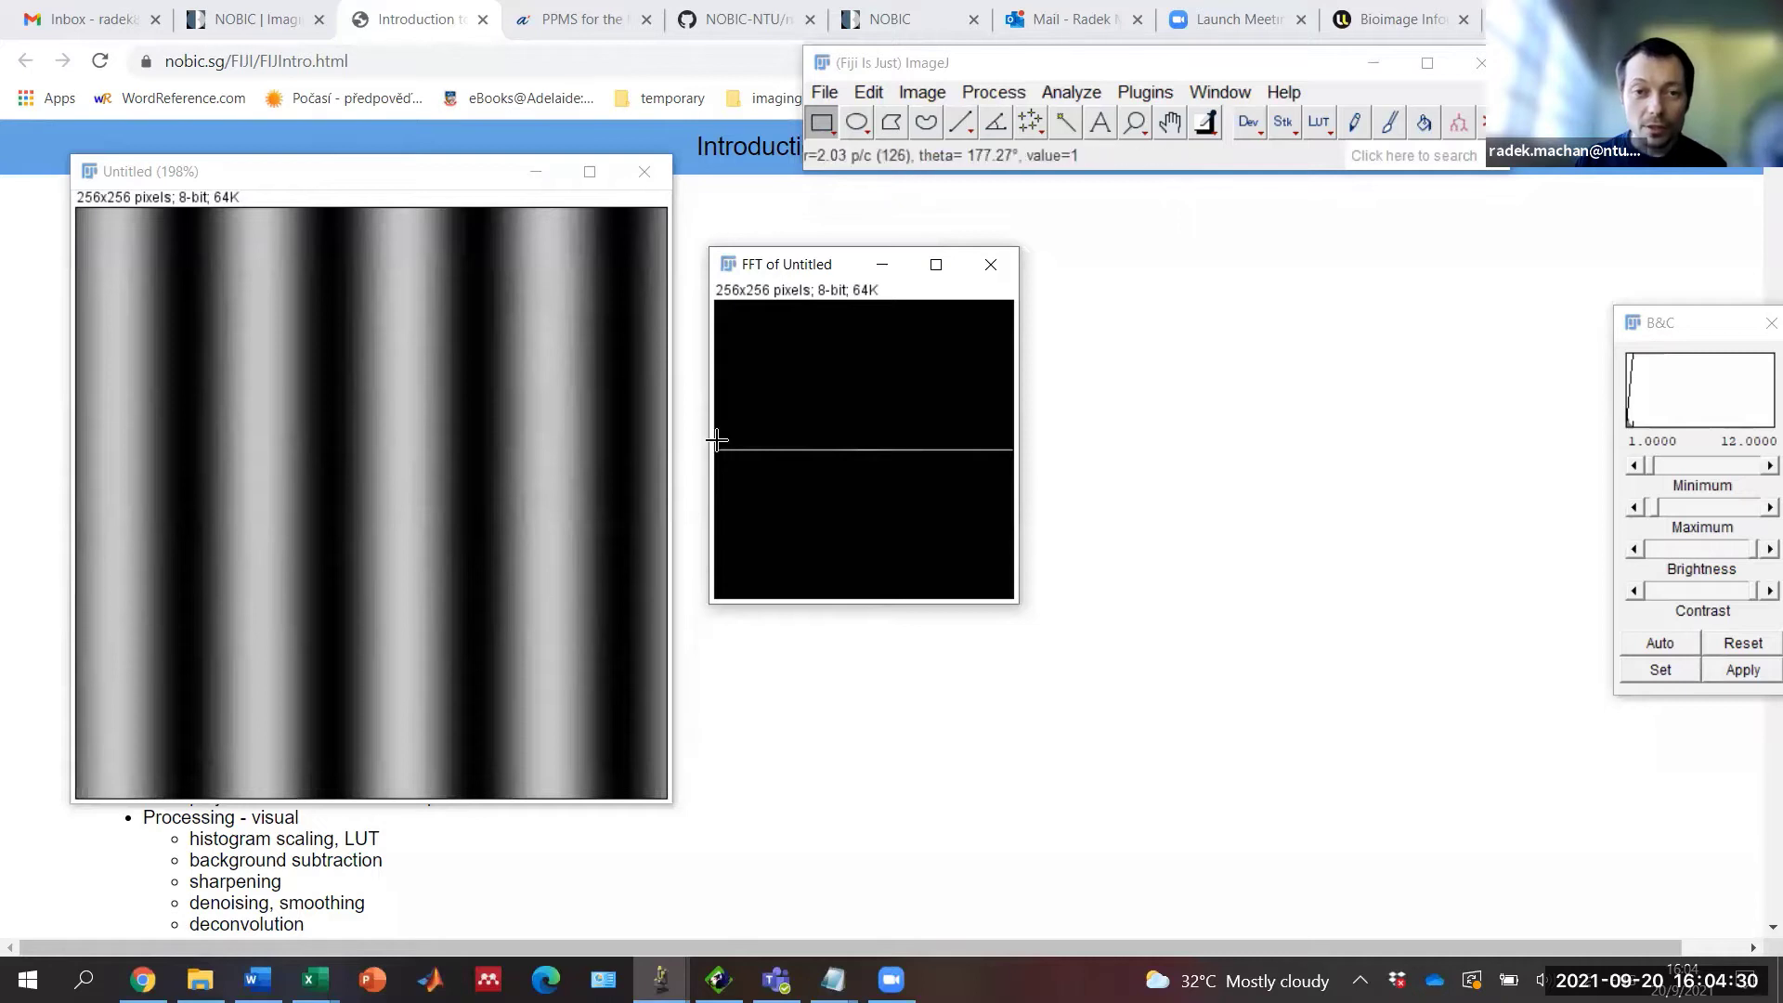
Step: Plot the profile of a thin, full-width rectangular selection around the horizontal line in the FFT image, and examine its peaks
{"action": "left_click_drag", "start_coordinate": [716, 442], "coordinate": [1018, 460]}
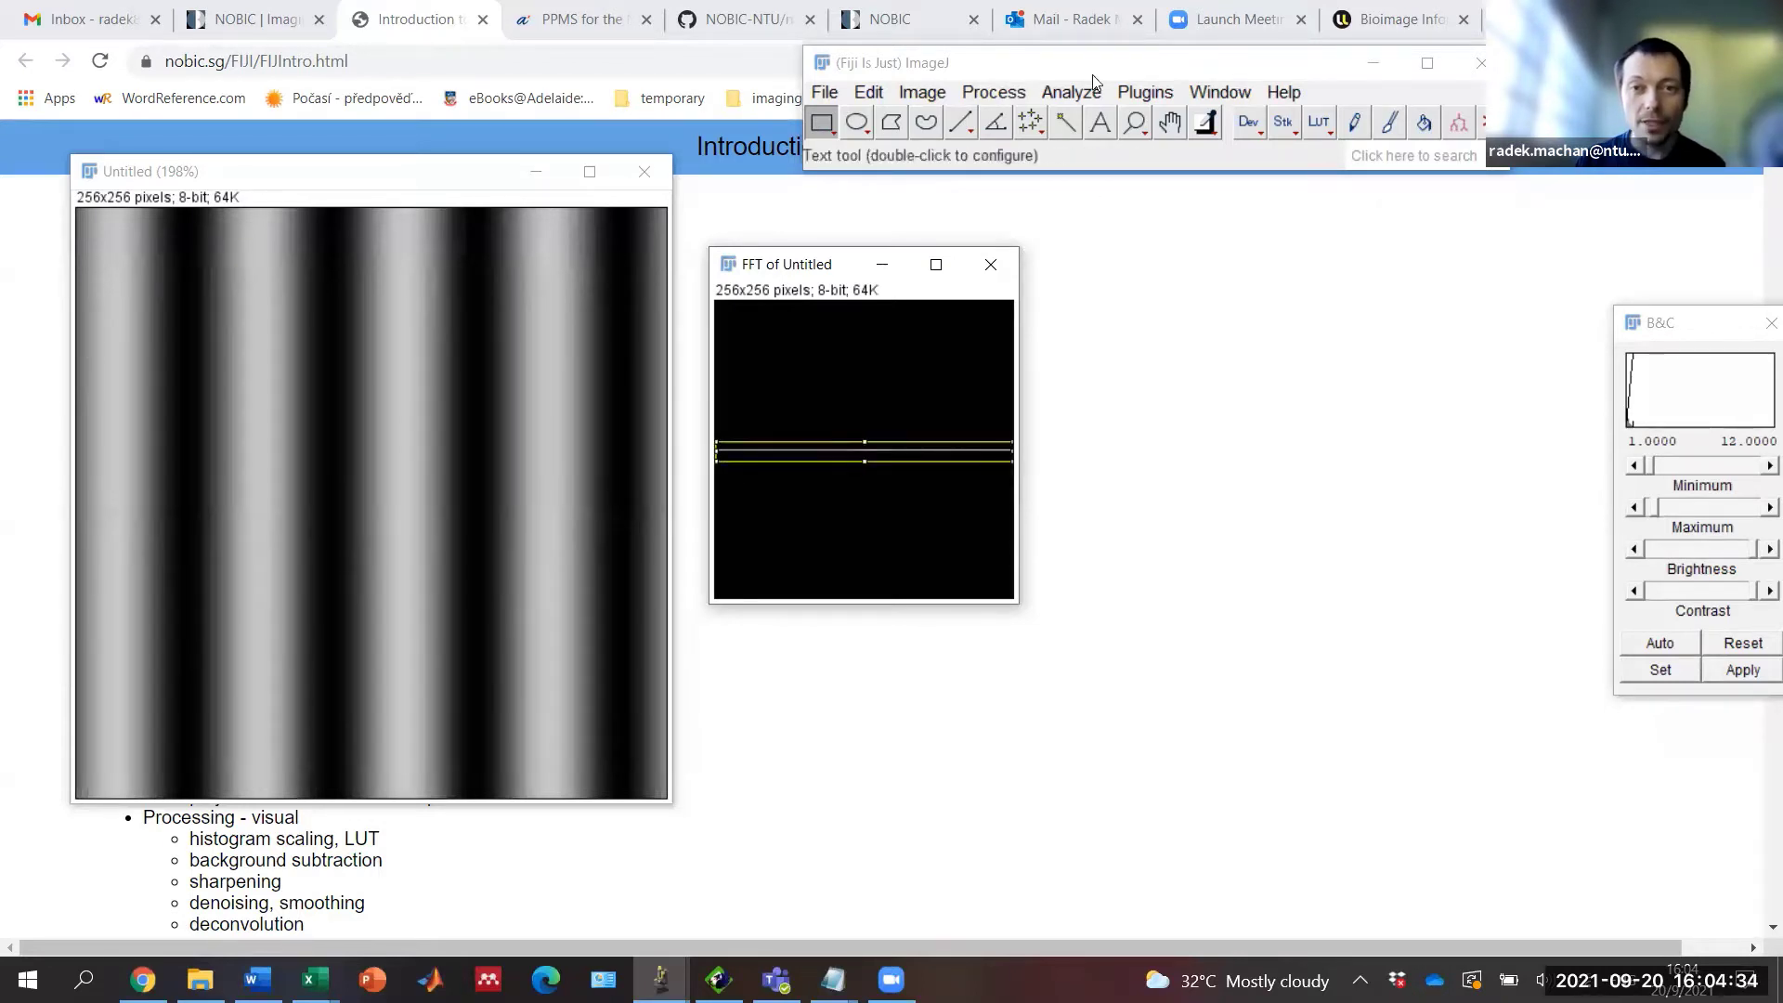
{"action": "left_click", "coordinate": [1069, 92]}
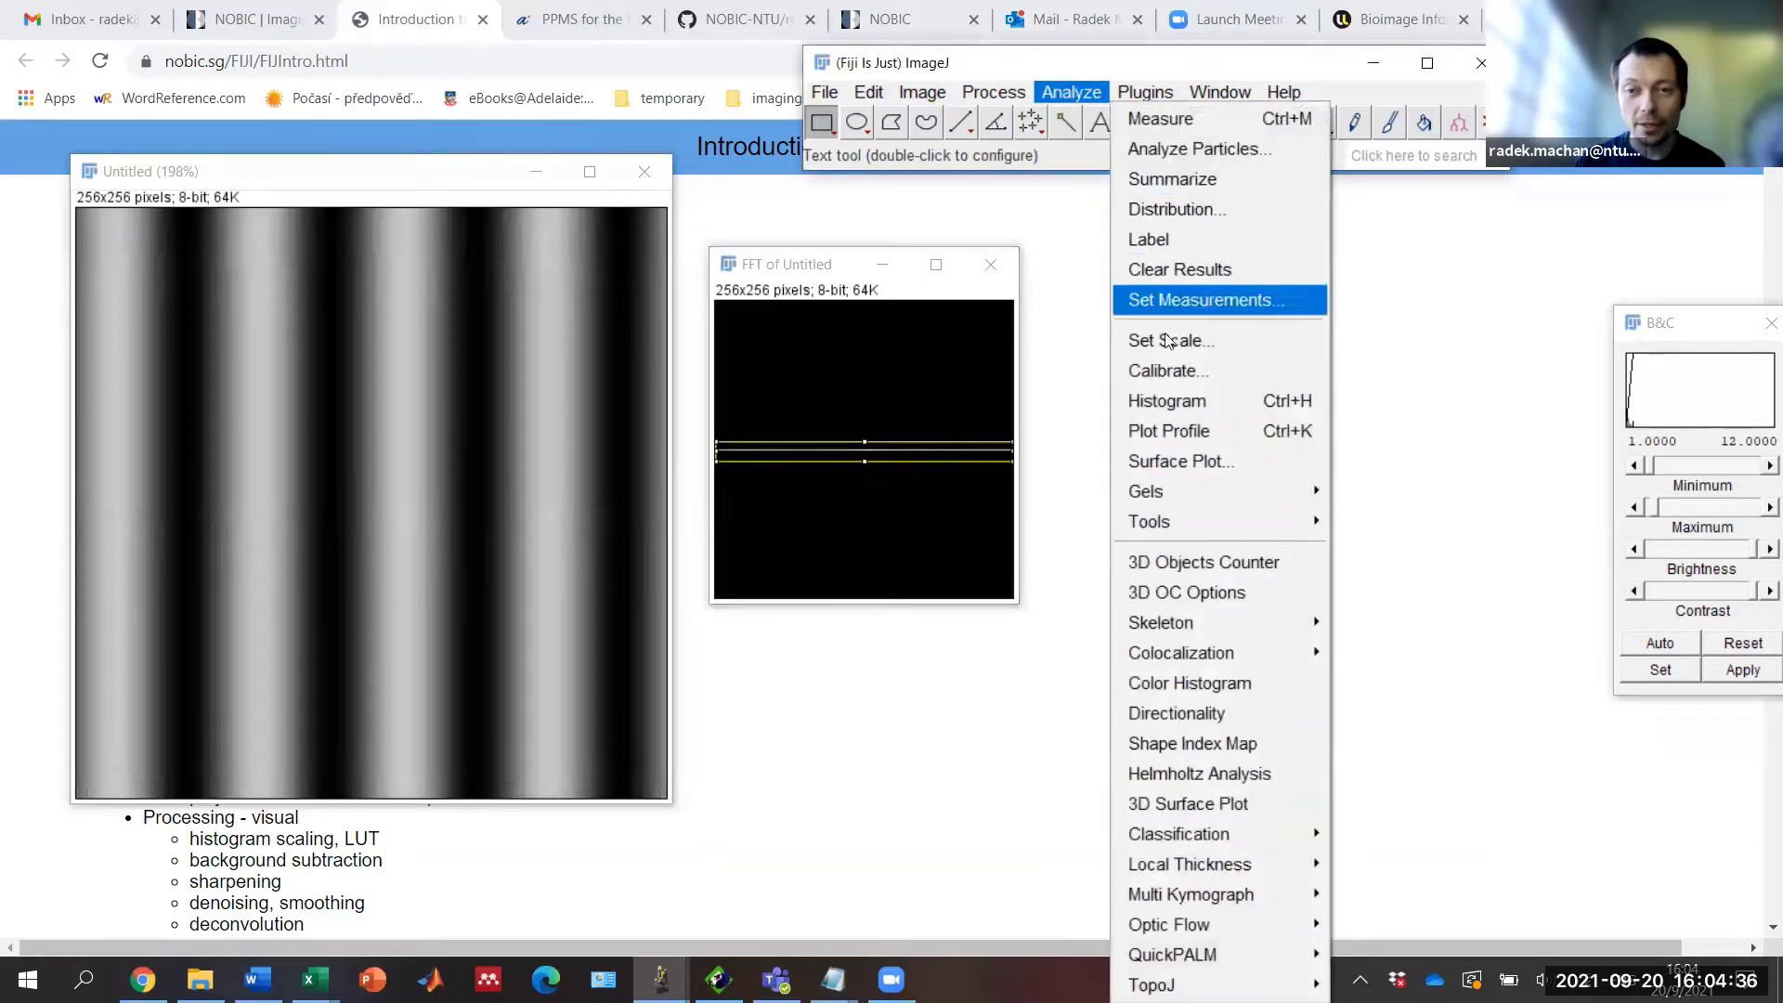
{"action": "left_click", "coordinate": [1169, 434]}
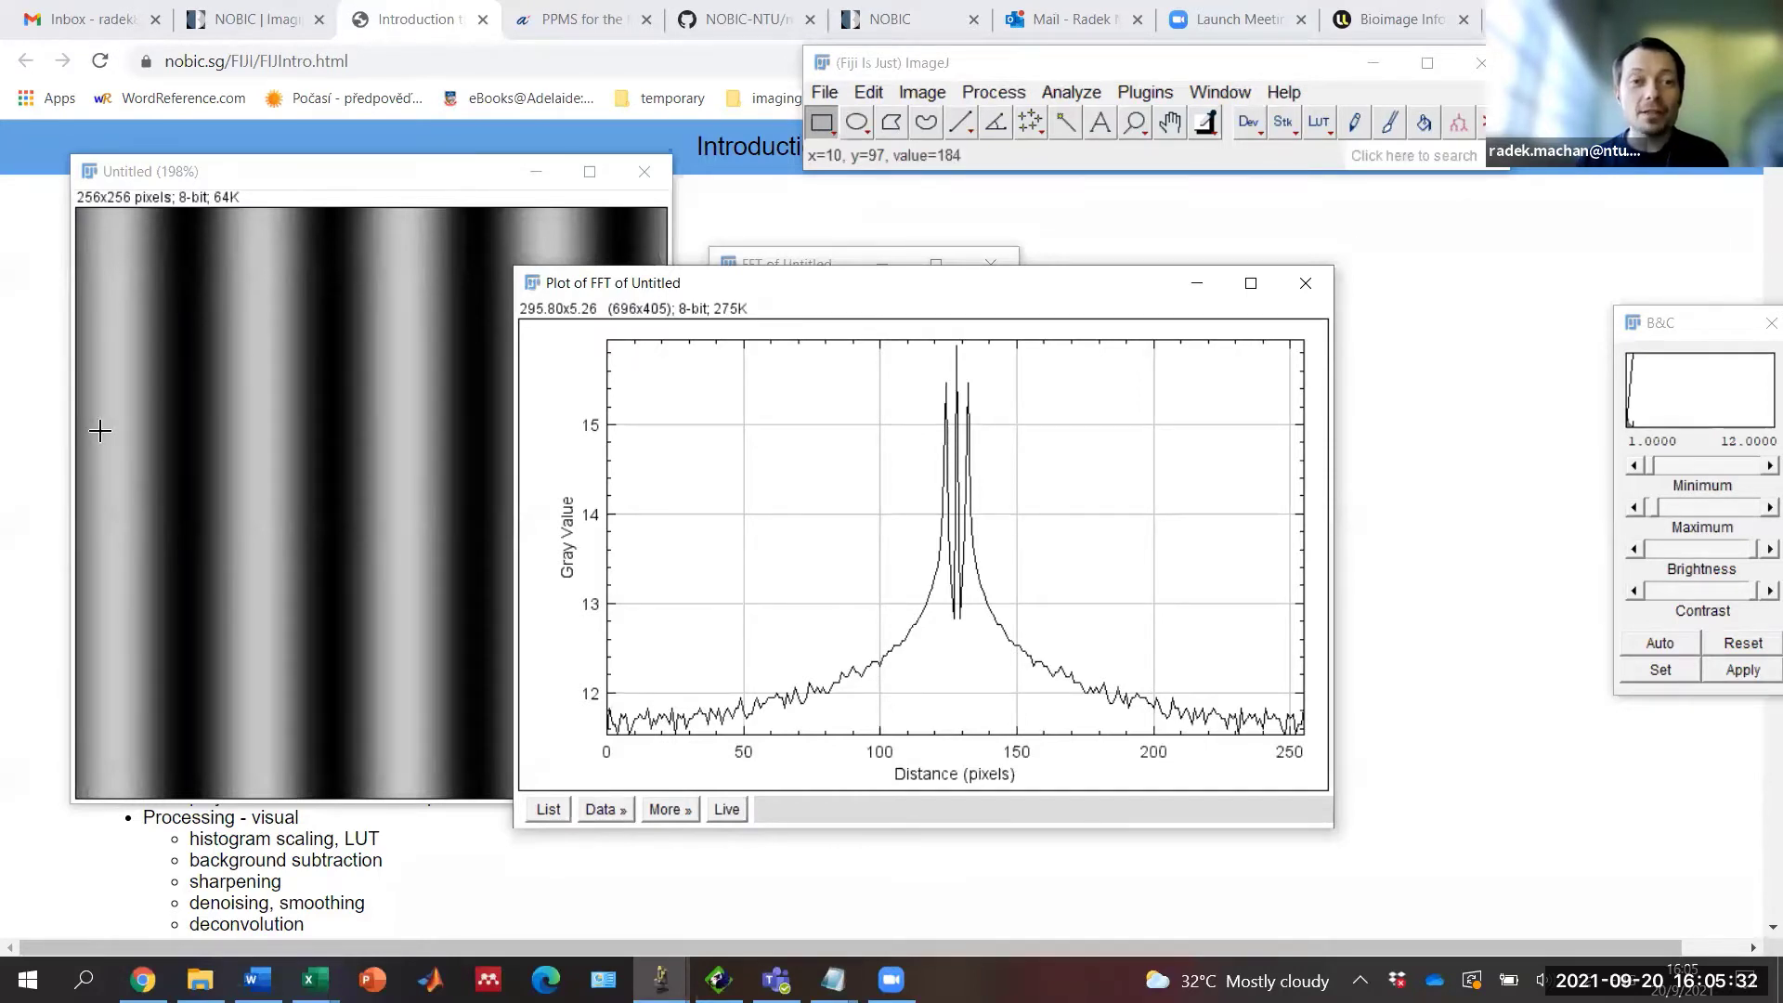
{"action": "mouse_move", "coordinate": [541, 554]}
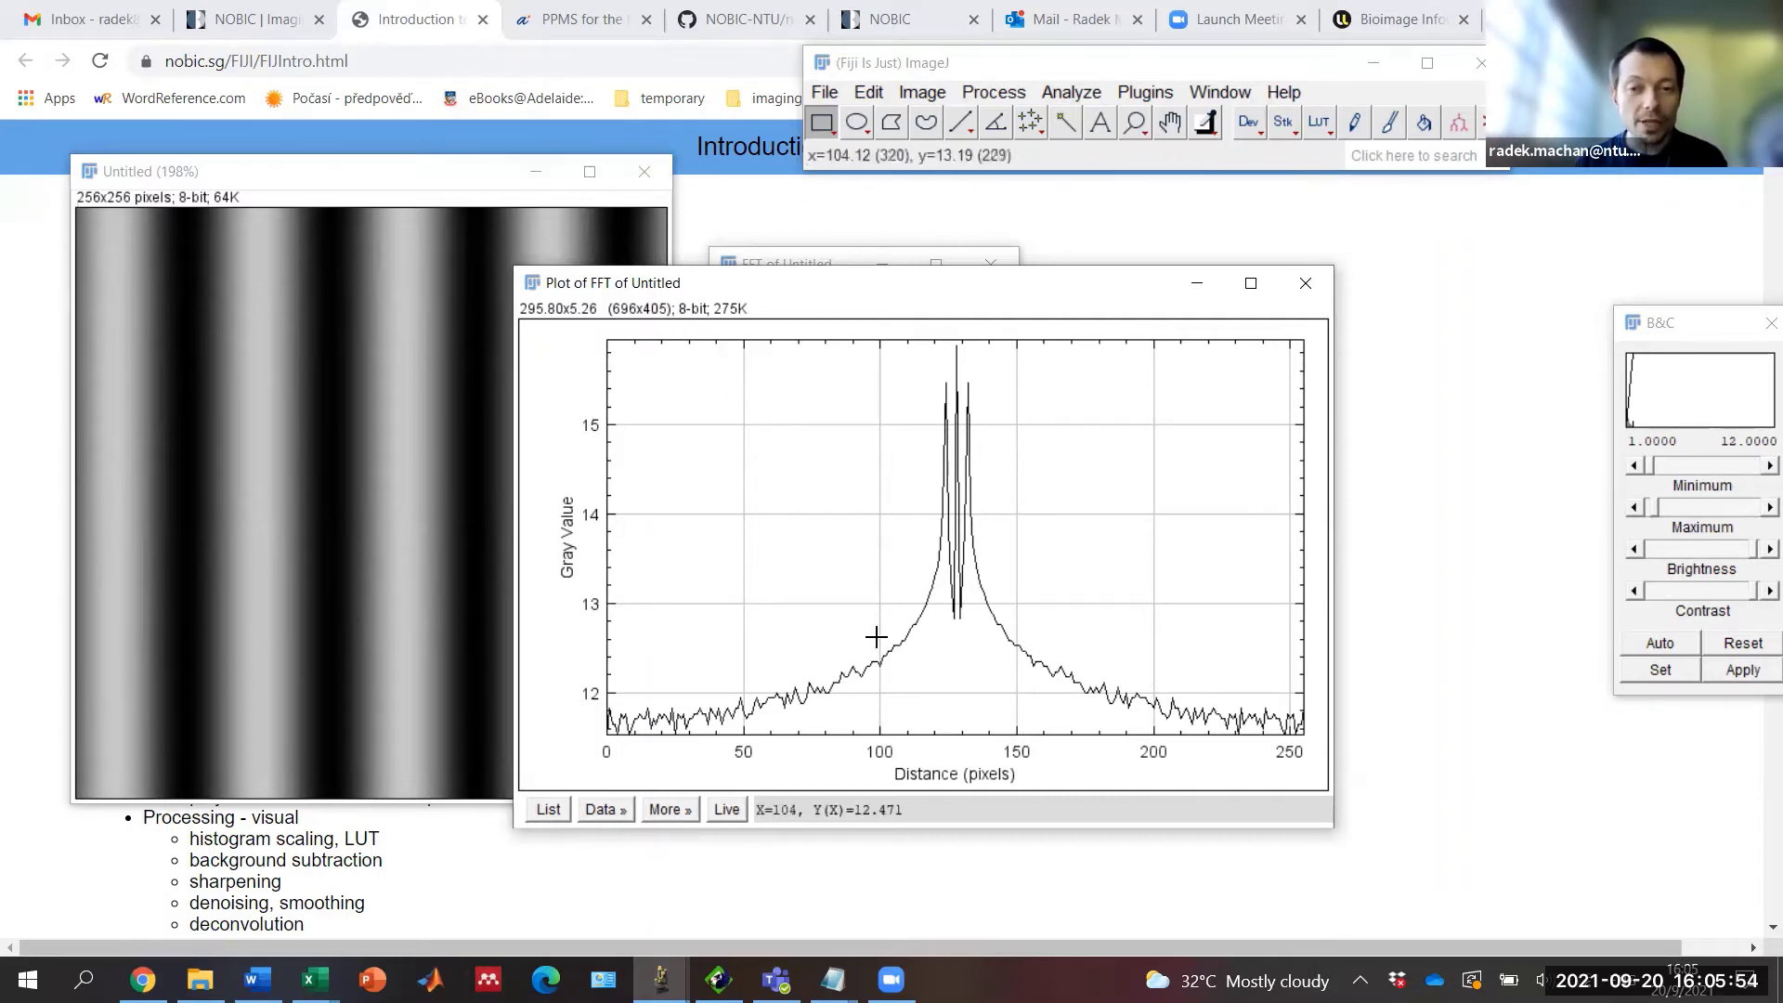
{"action": "mouse_move", "coordinate": [637, 747]}
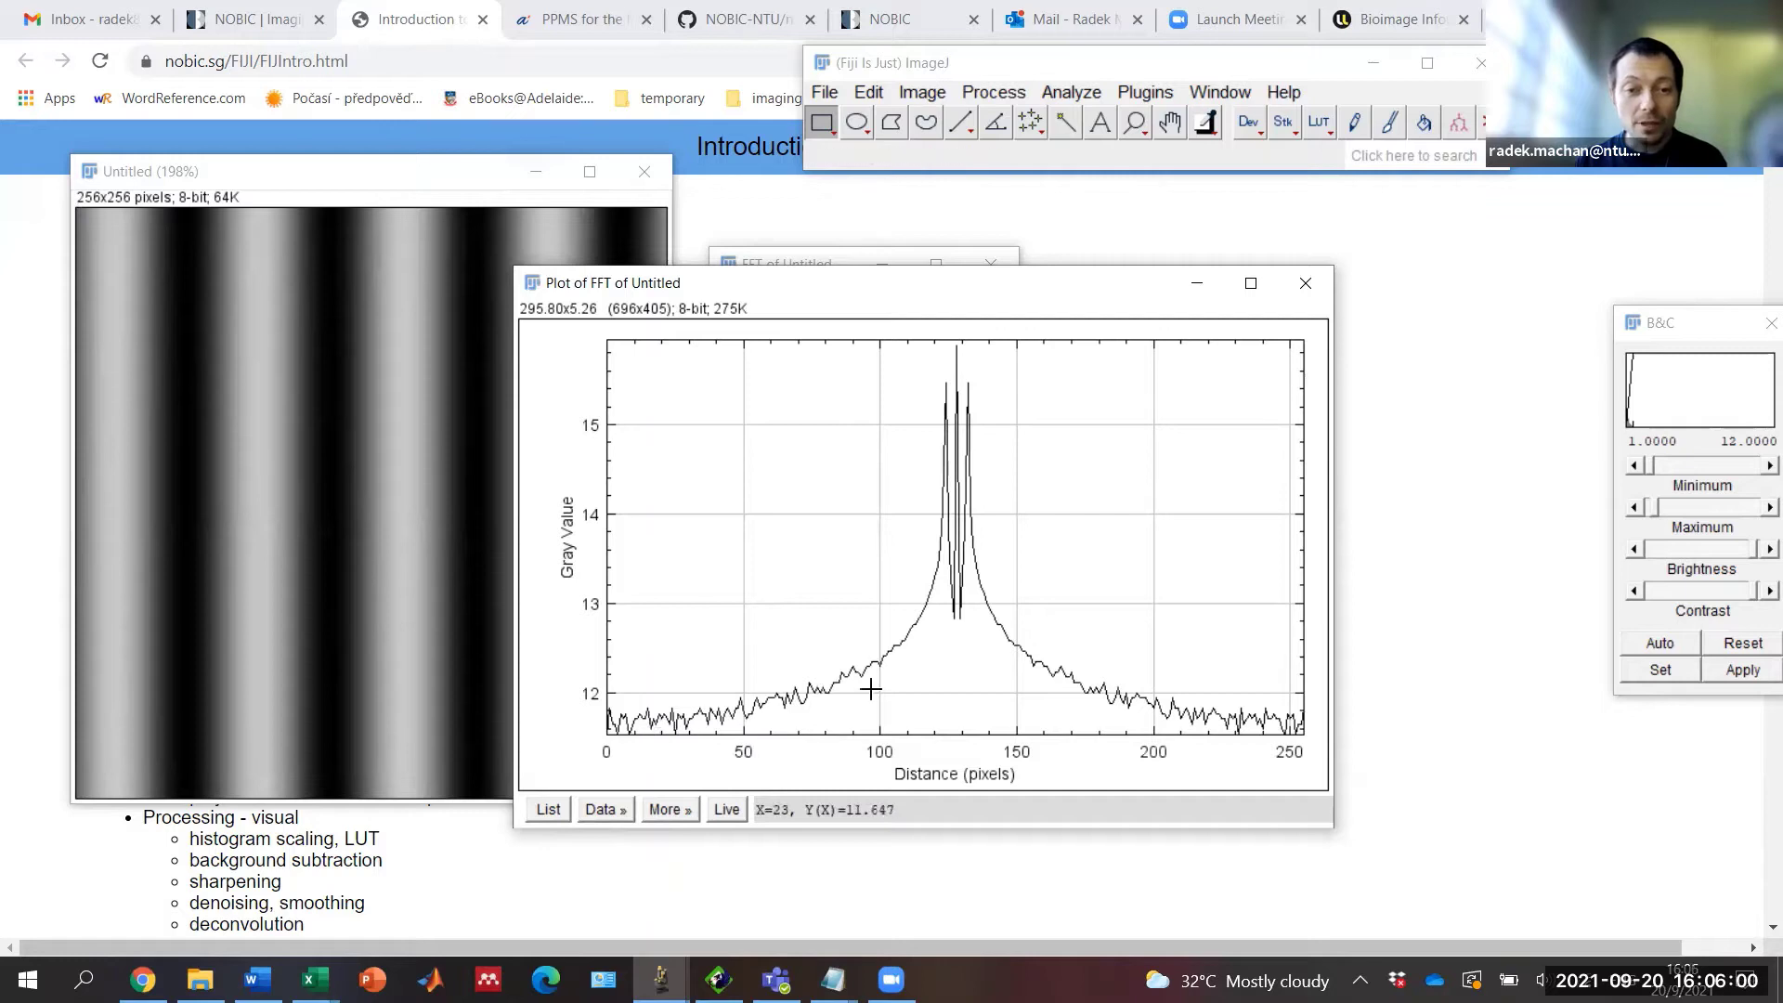
{"action": "mouse_move", "coordinate": [595, 716]}
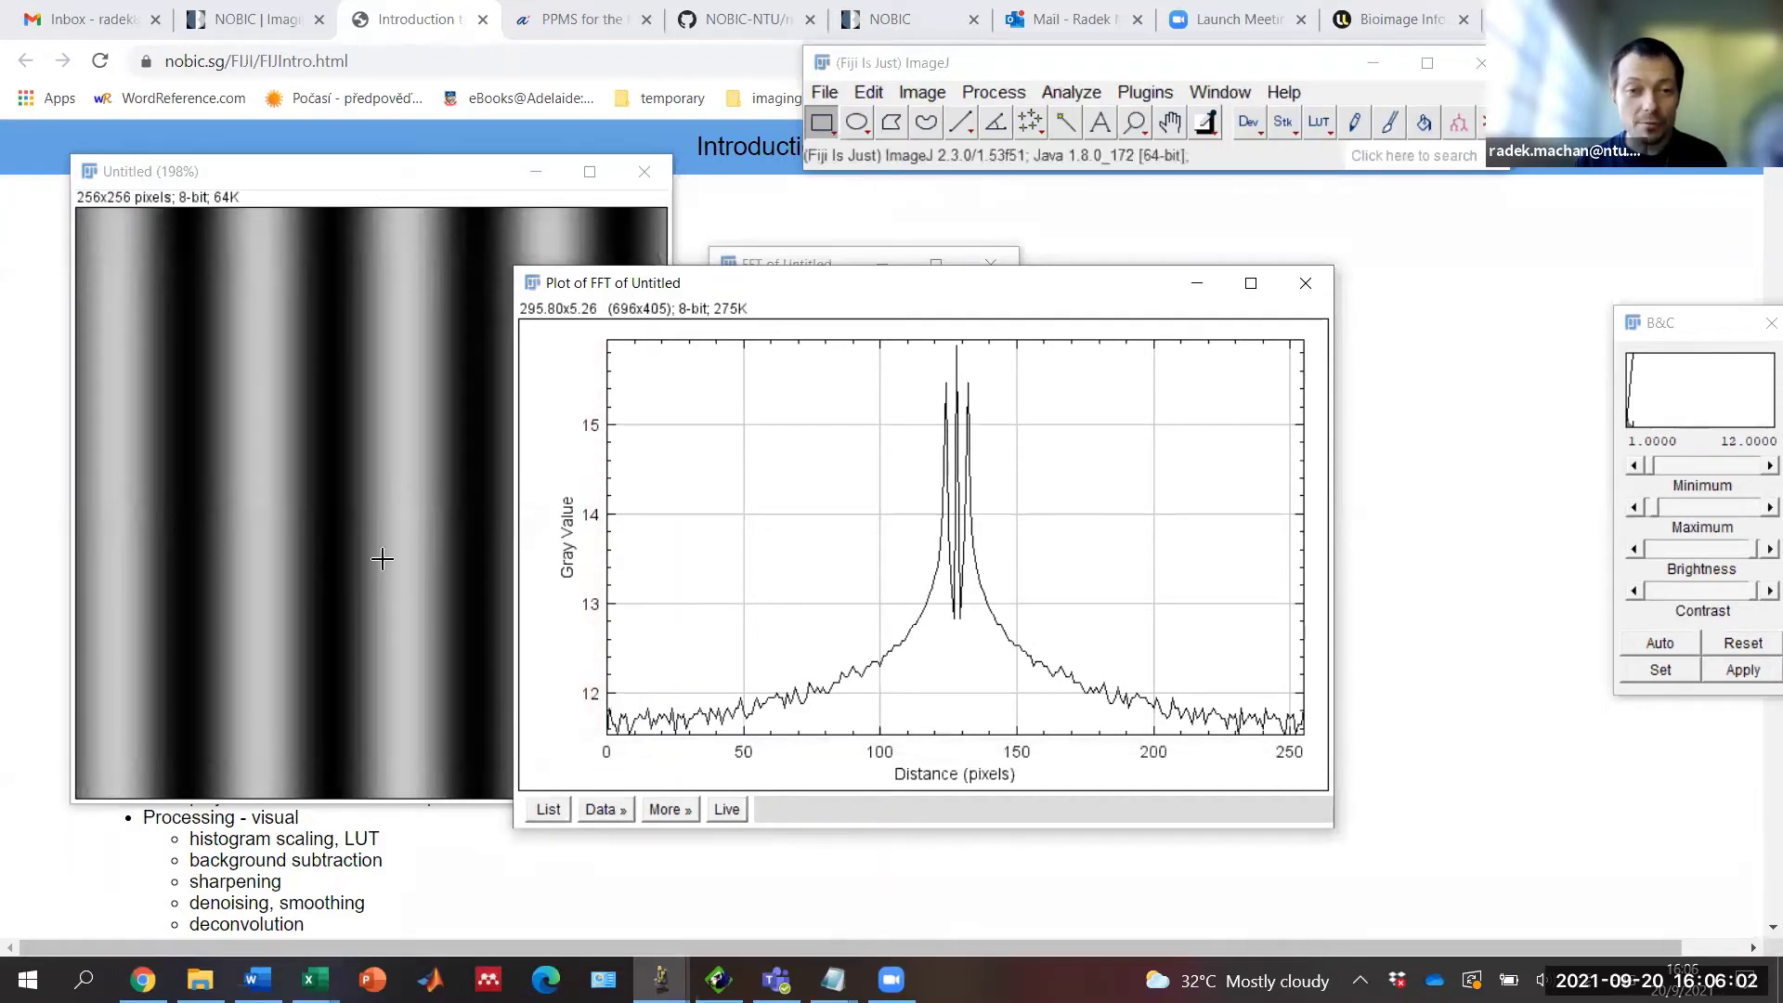
{"action": "mouse_move", "coordinate": [601, 601]}
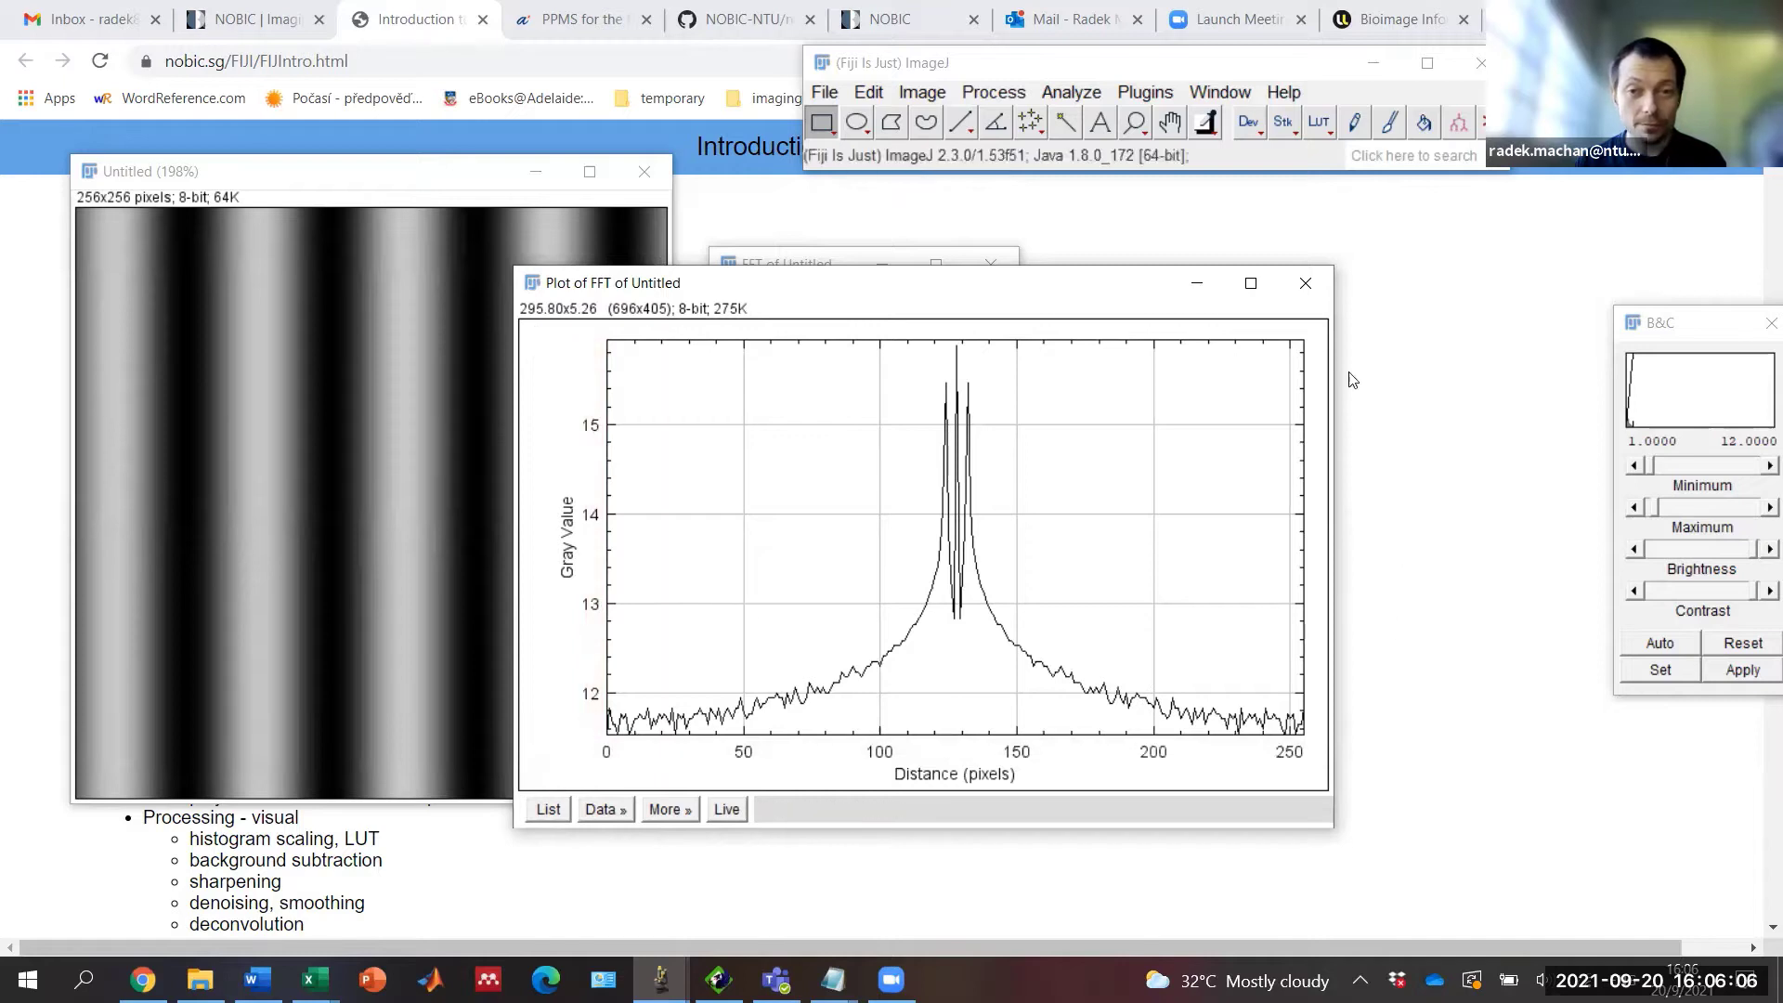
Step: Move the FFT profile plot aside, bring the narrow-striped Untitled-1 image to the front, and compute its FFT
{"action": "left_click_drag", "start_coordinate": [1076, 301], "coordinate": [1396, 268]}
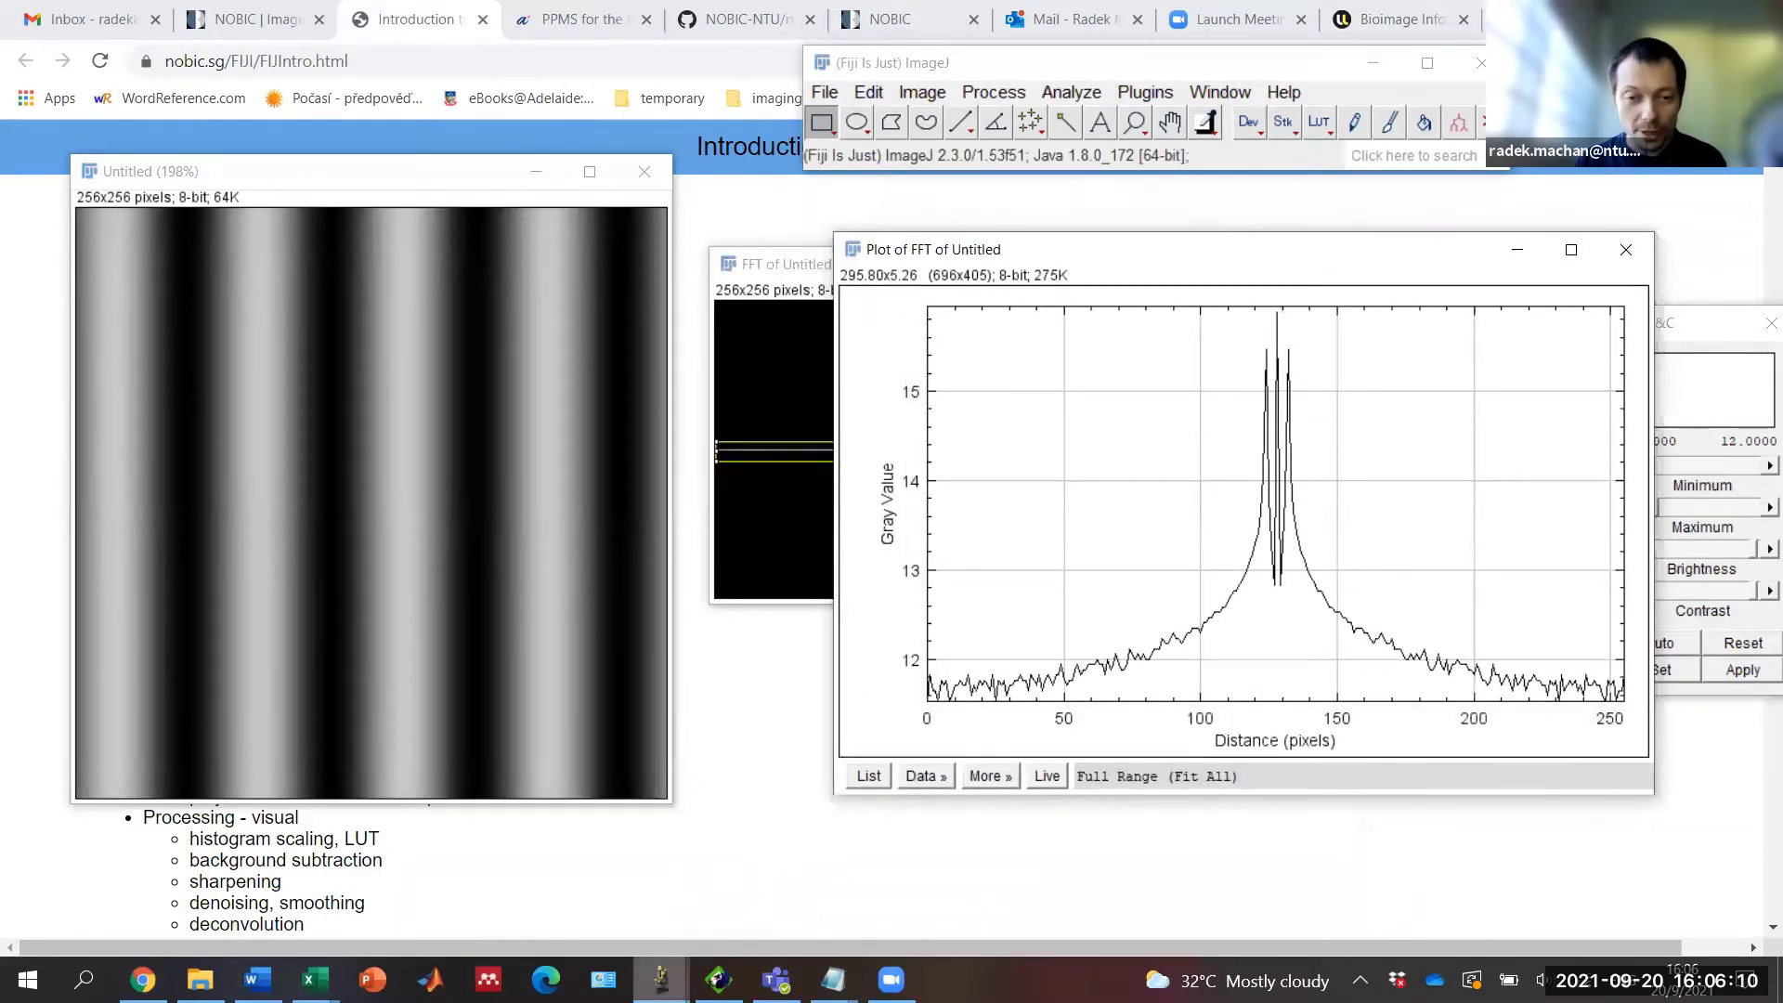
{"action": "mouse_move", "coordinate": [660, 979]}
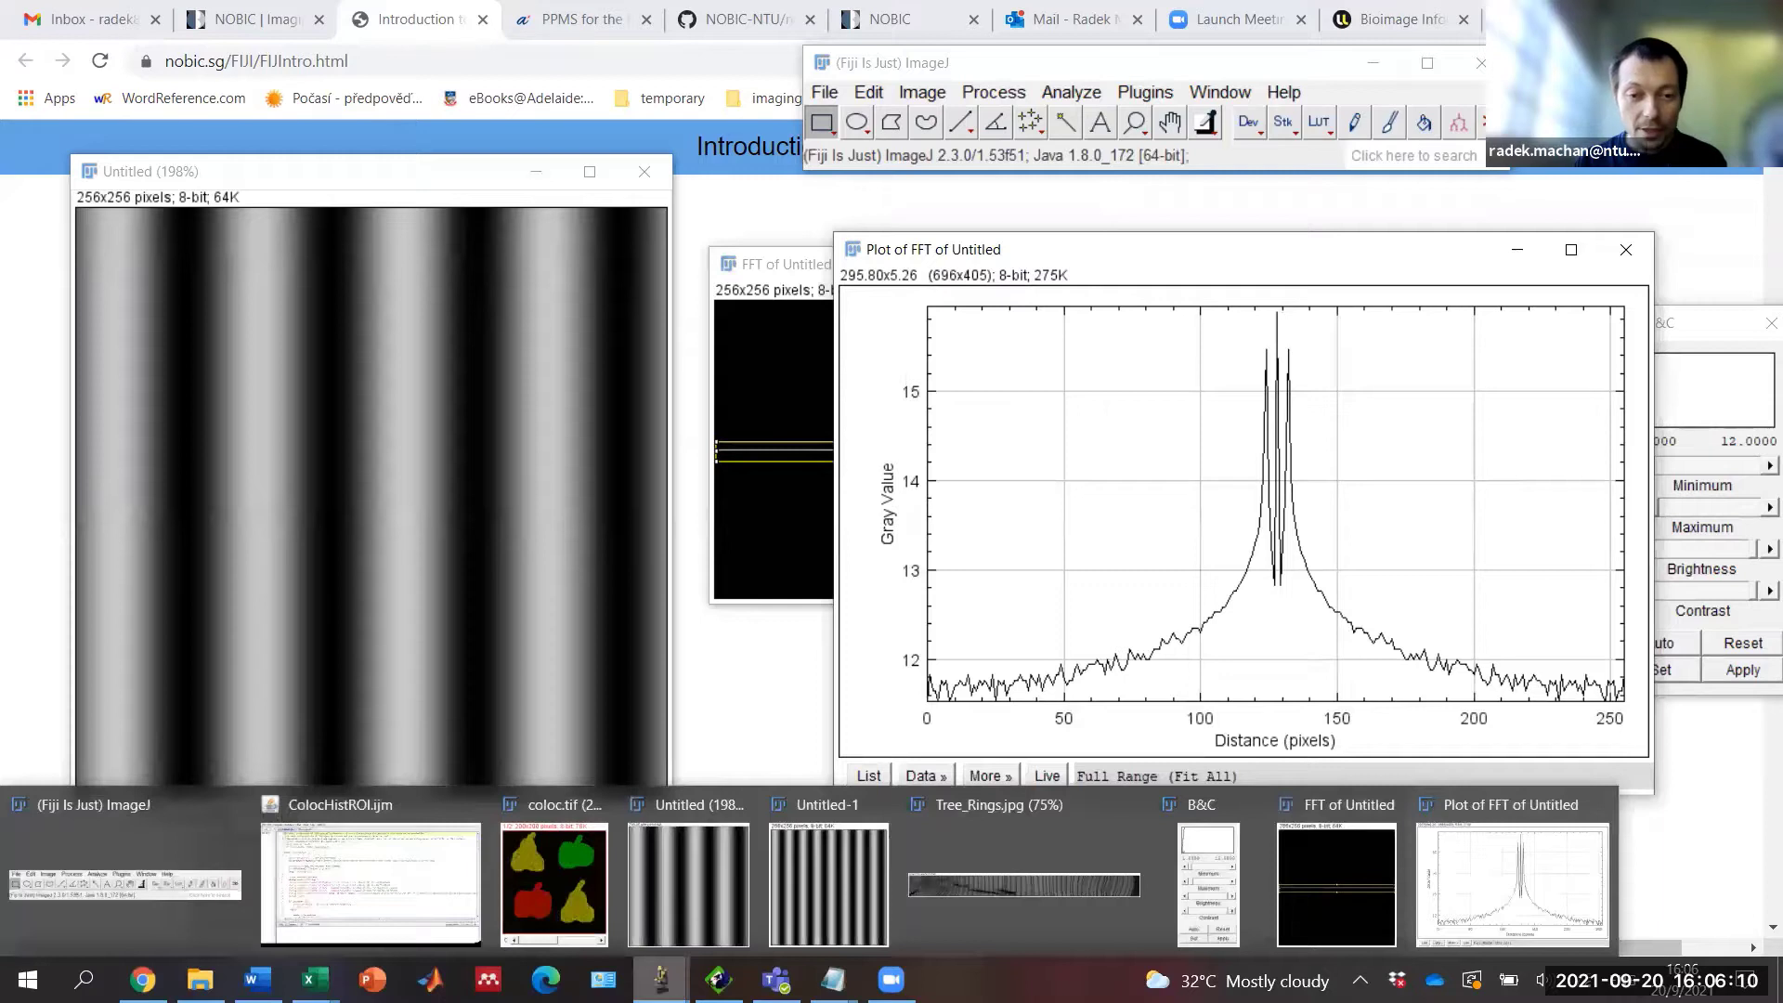
{"action": "left_click", "coordinate": [809, 915]}
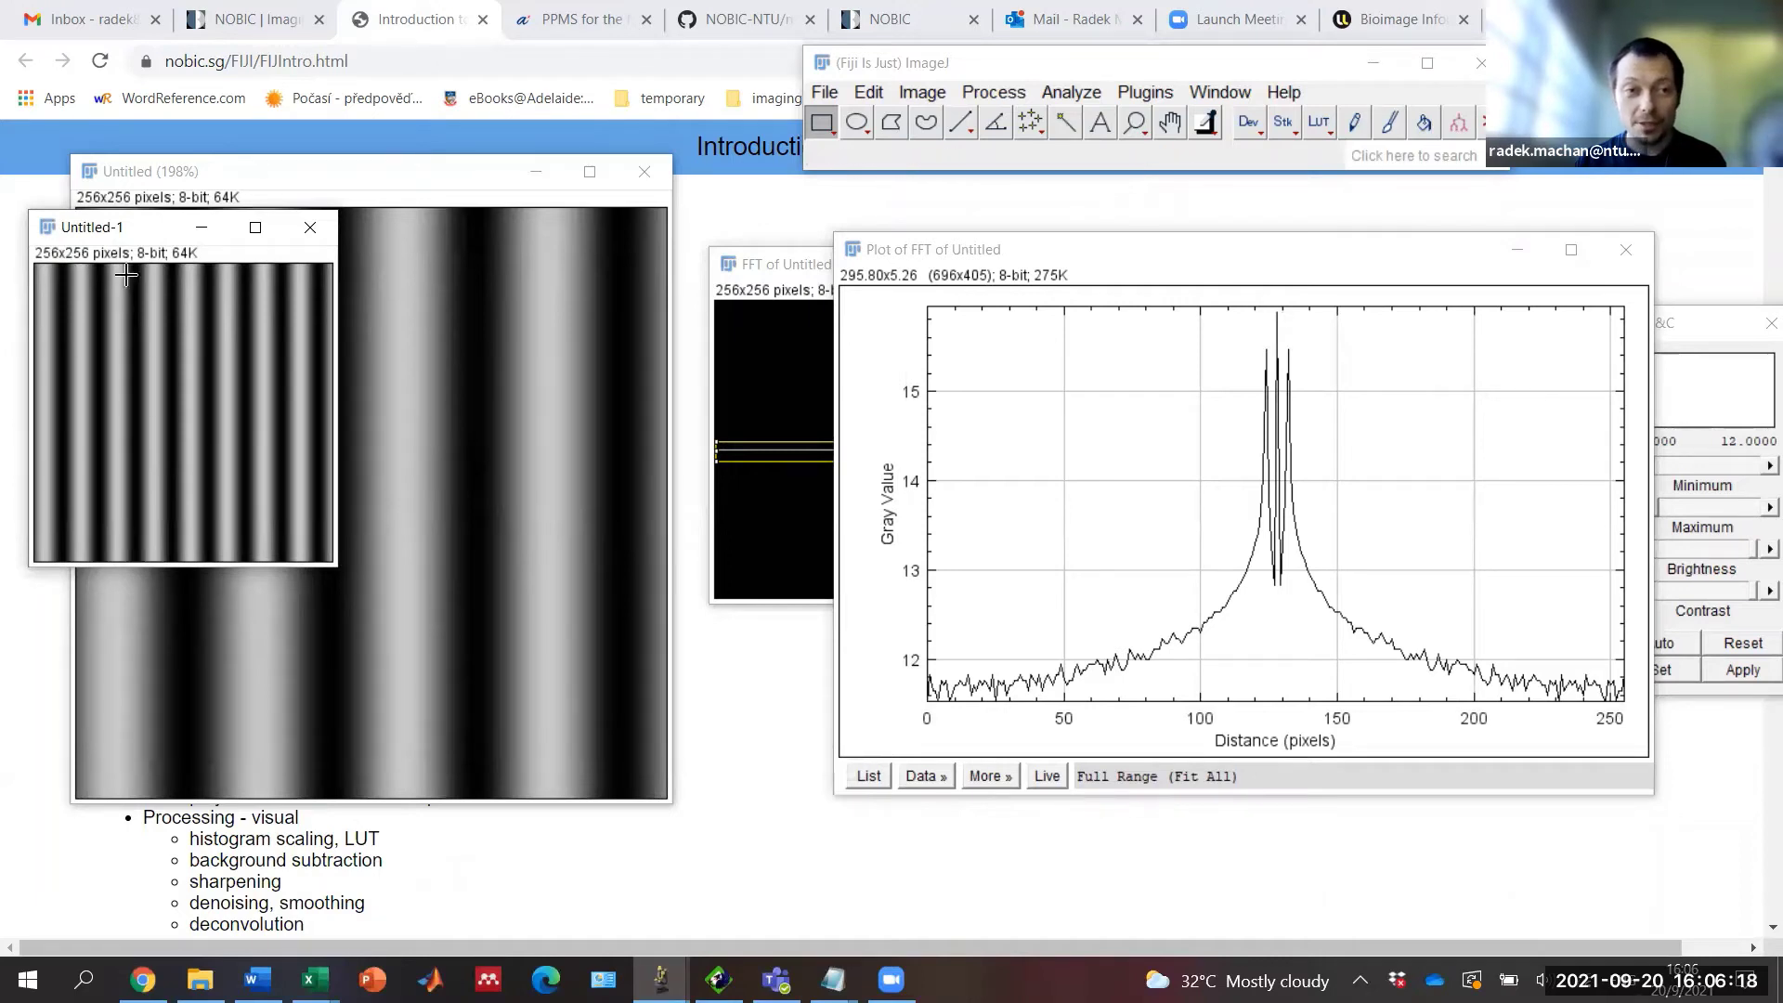
{"action": "left_click", "coordinate": [1006, 94]}
{"action": "mouse_move", "coordinate": [1038, 386]}
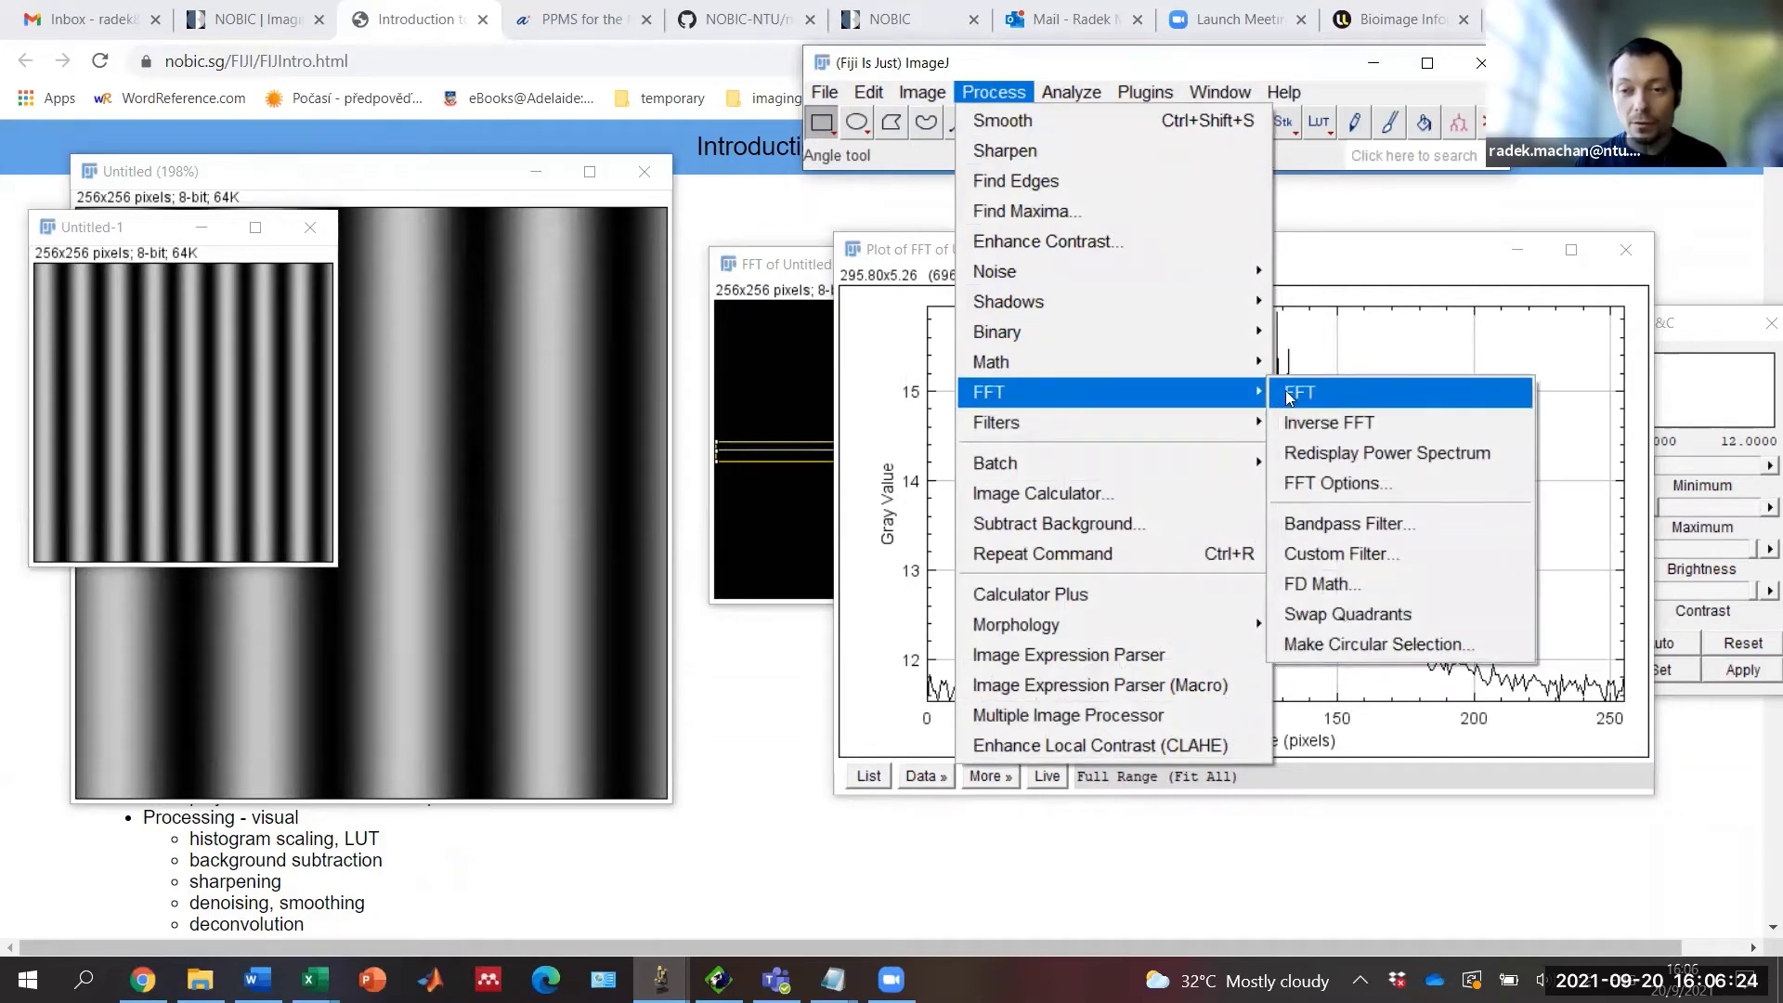
{"action": "left_click", "coordinate": [1322, 391]}
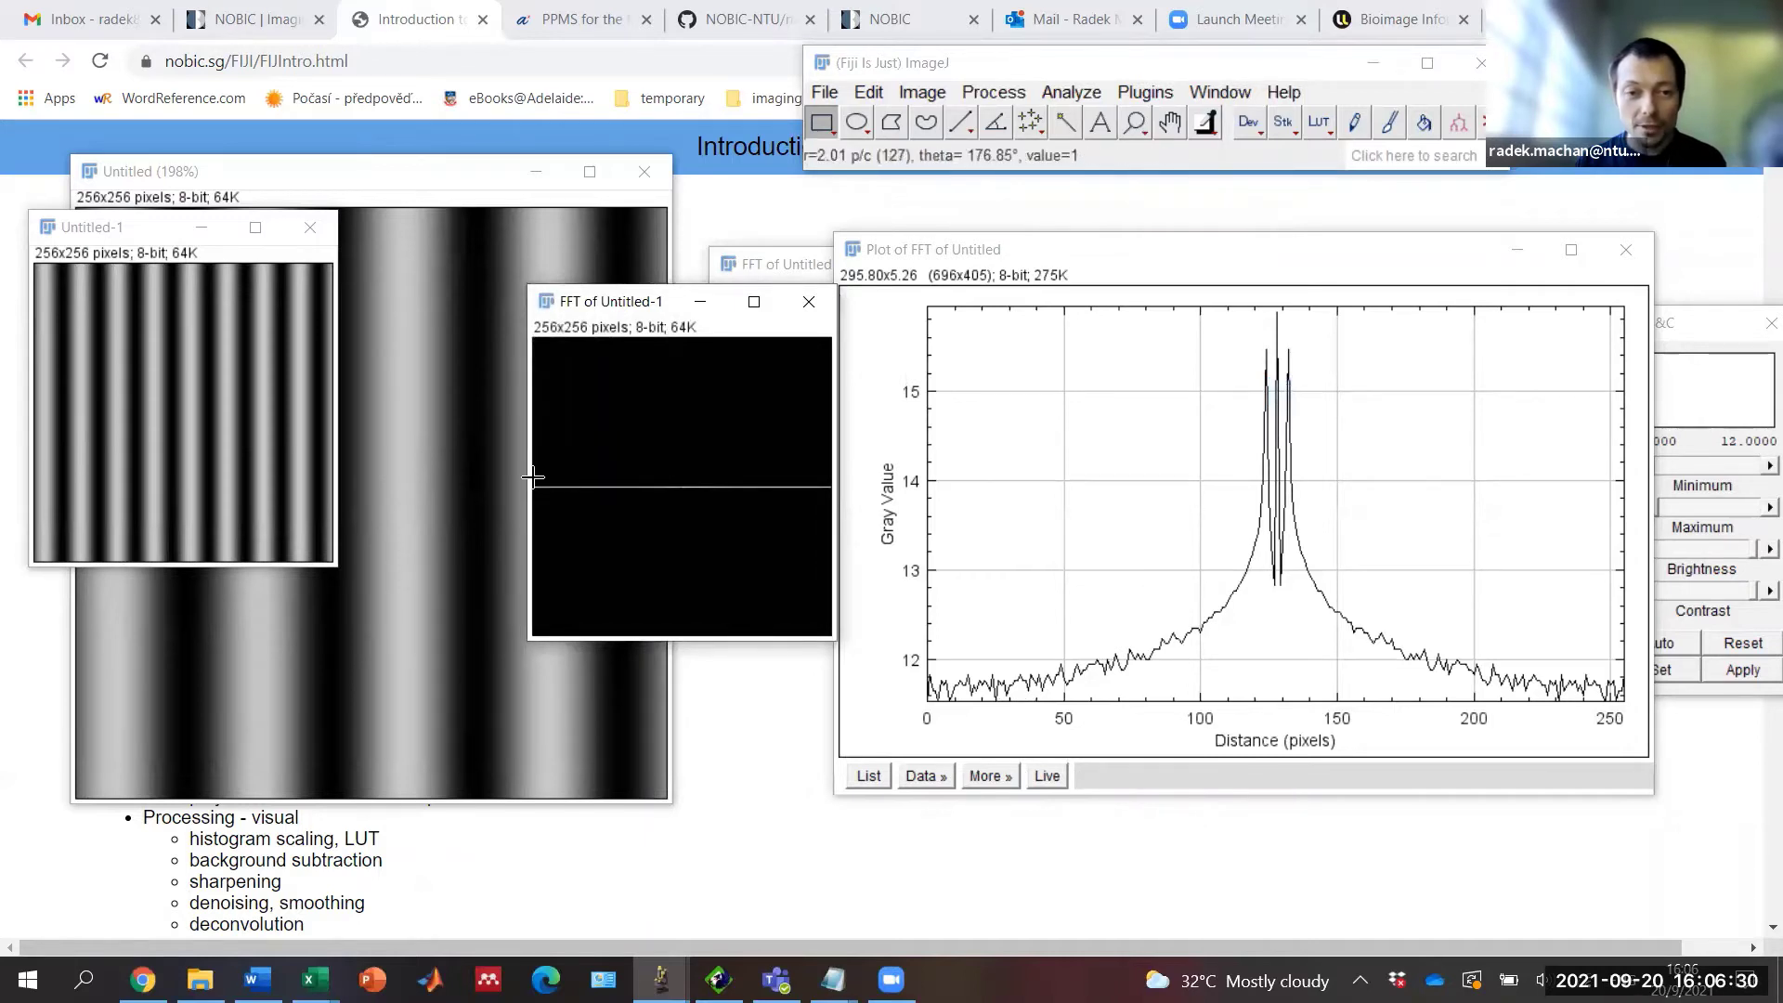
Step: Plot the profile of a thin, full-width rectangle around the horizontal line in the Untitled-1 FFT, and compare it with the earlier plot
{"action": "left_click_drag", "start_coordinate": [532, 477], "coordinate": [836, 505]}
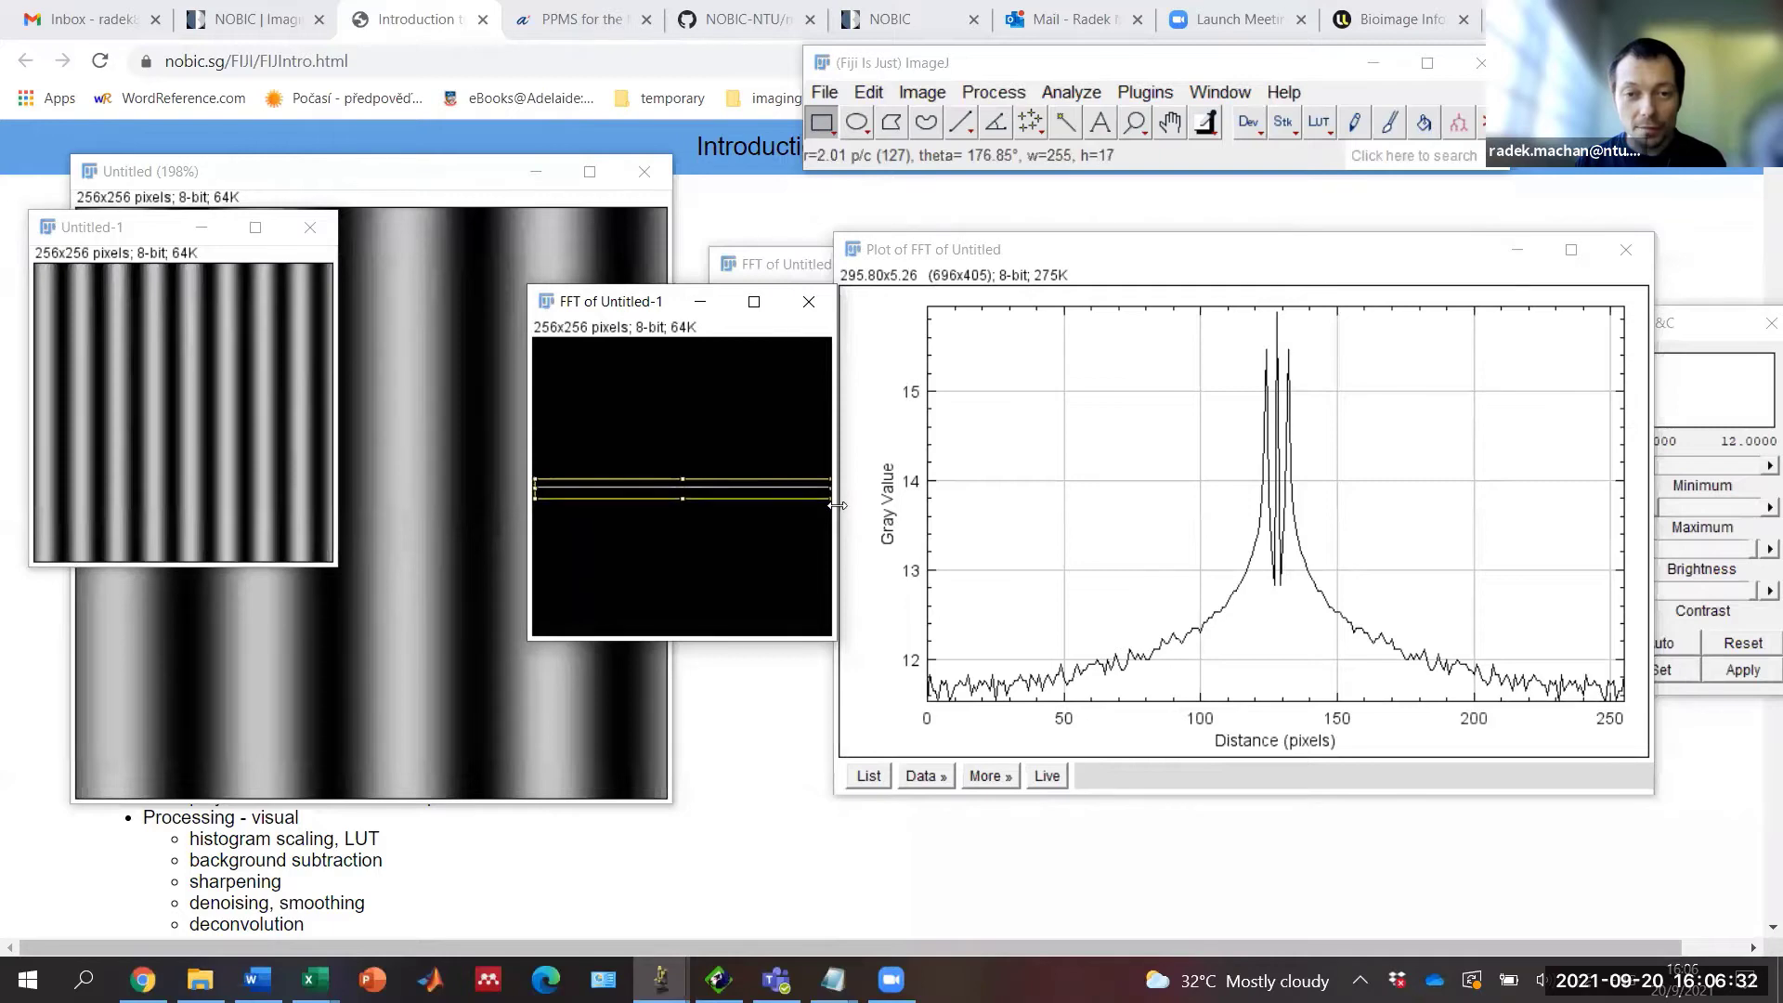
{"action": "left_click", "coordinate": [1092, 95]}
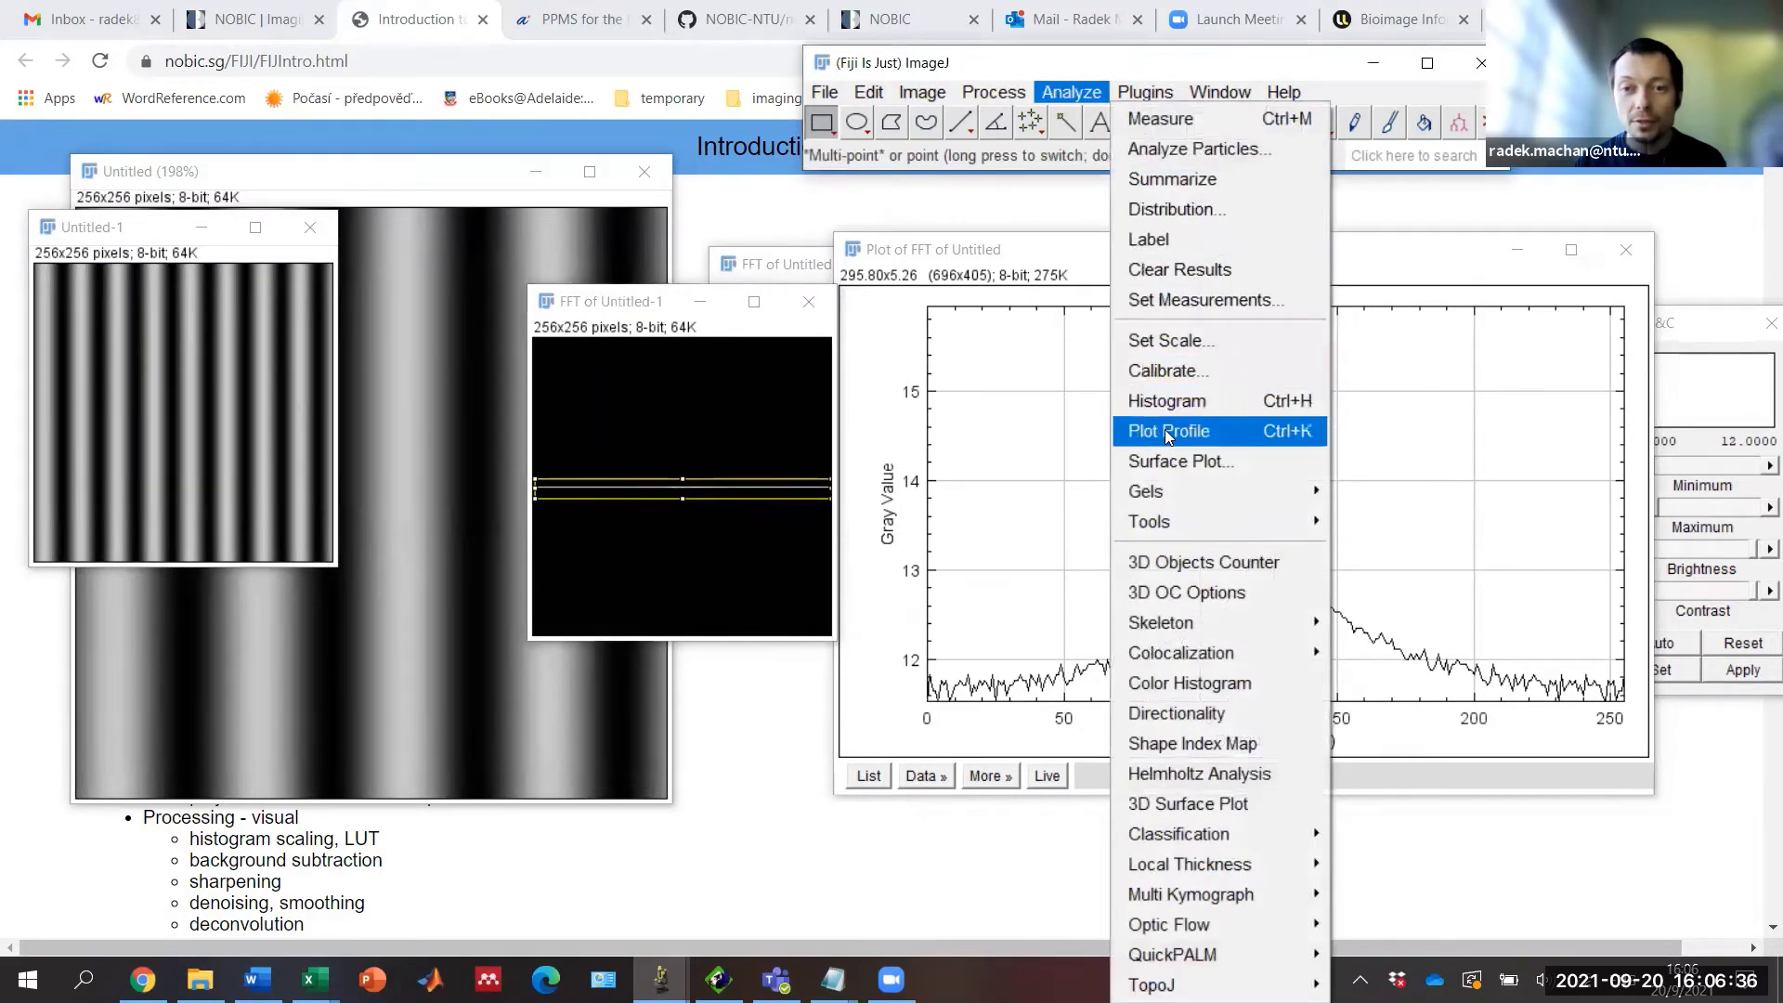
{"action": "left_click", "coordinate": [1168, 433]}
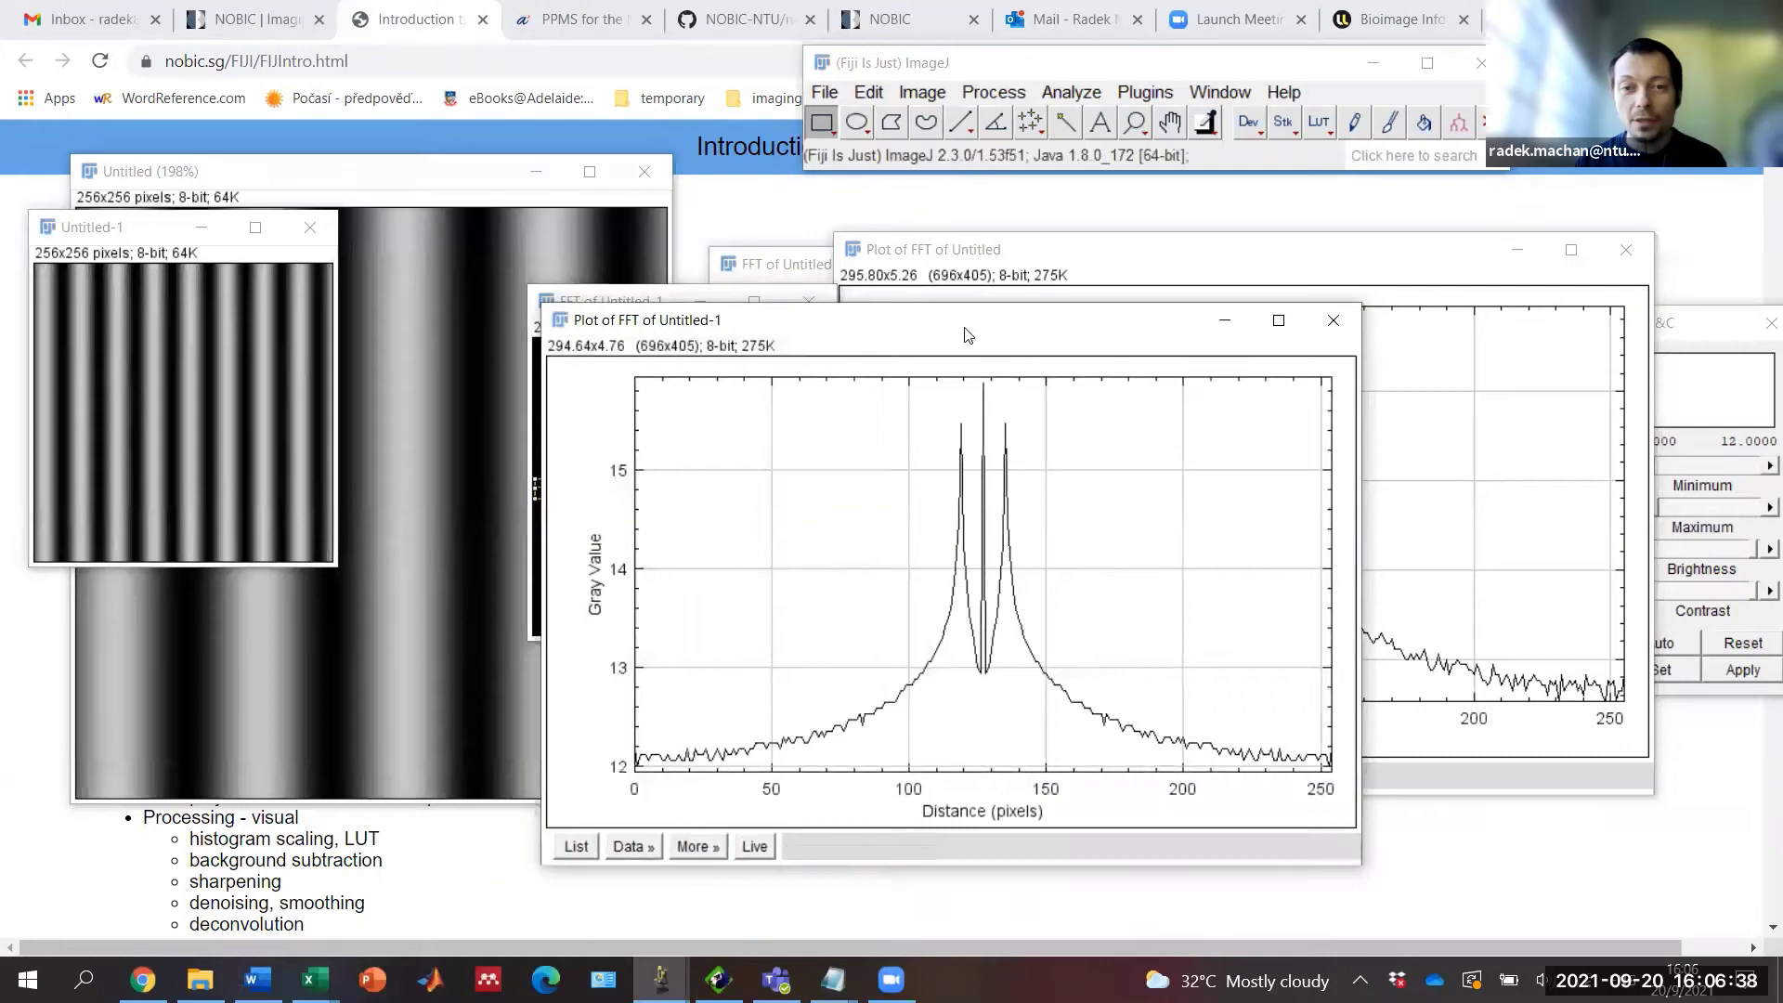
{"action": "left_click_drag", "start_coordinate": [594, 320], "coordinate": [121, 262]}
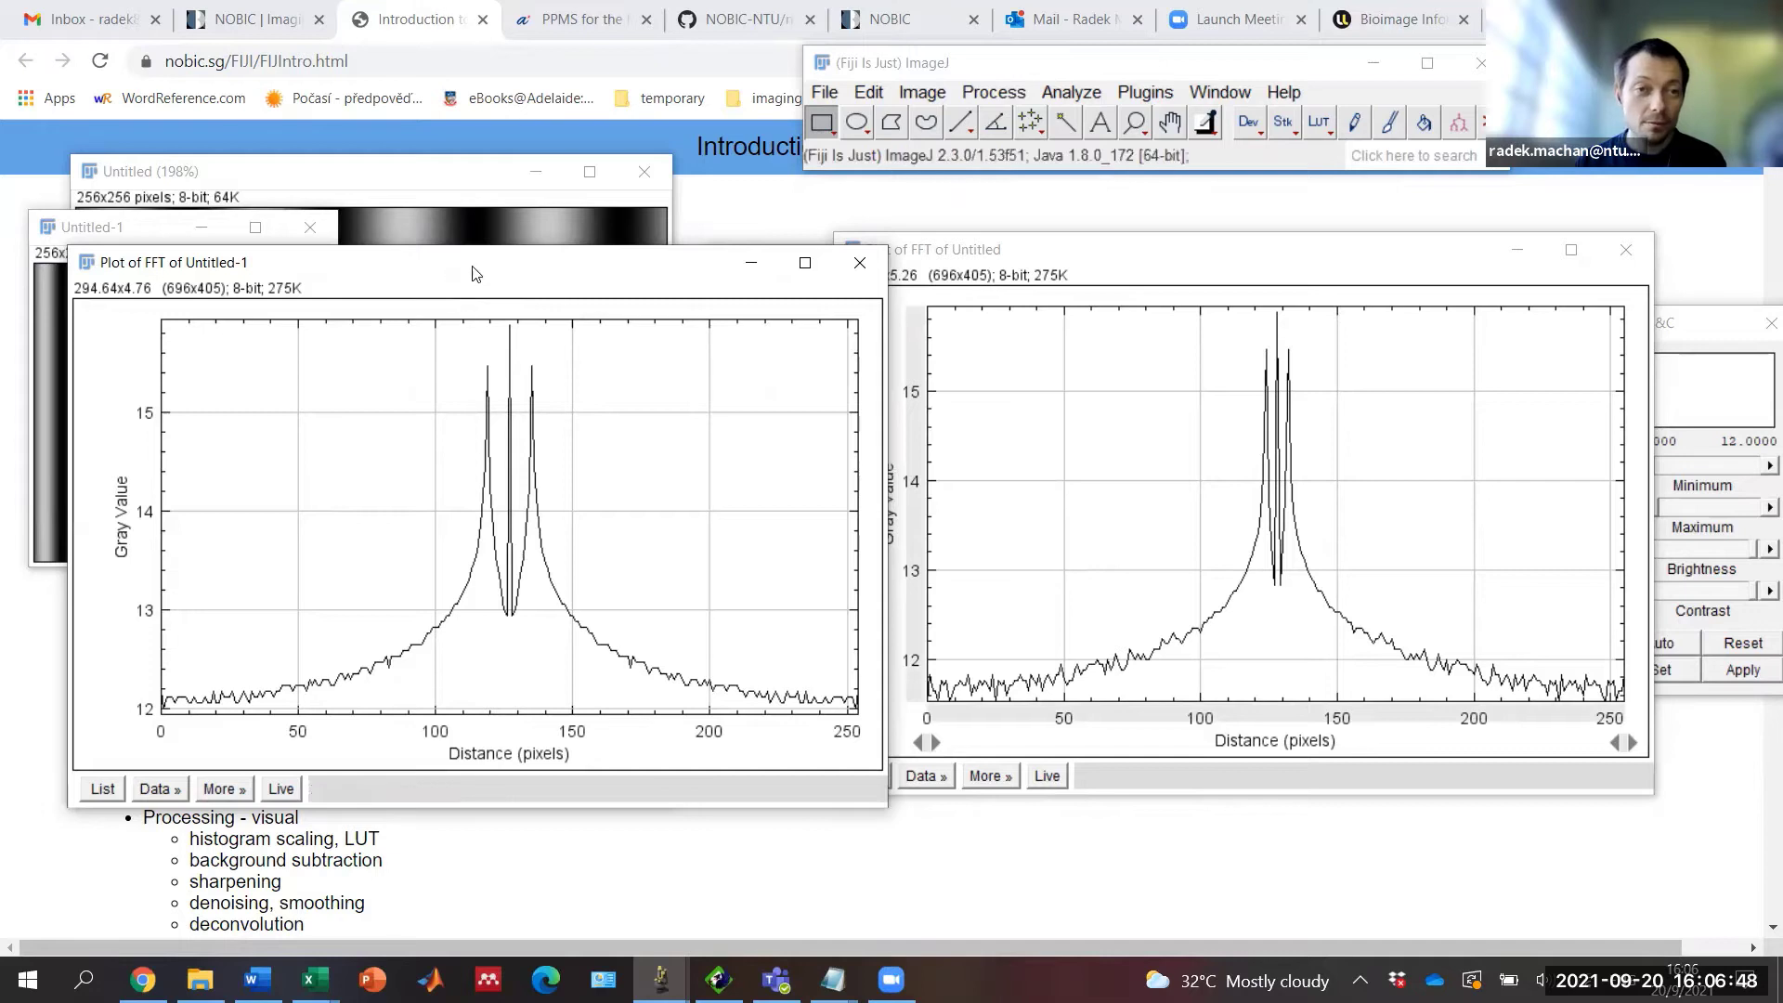
{"action": "left_click_drag", "start_coordinate": [477, 273], "coordinate": [692, 223]}
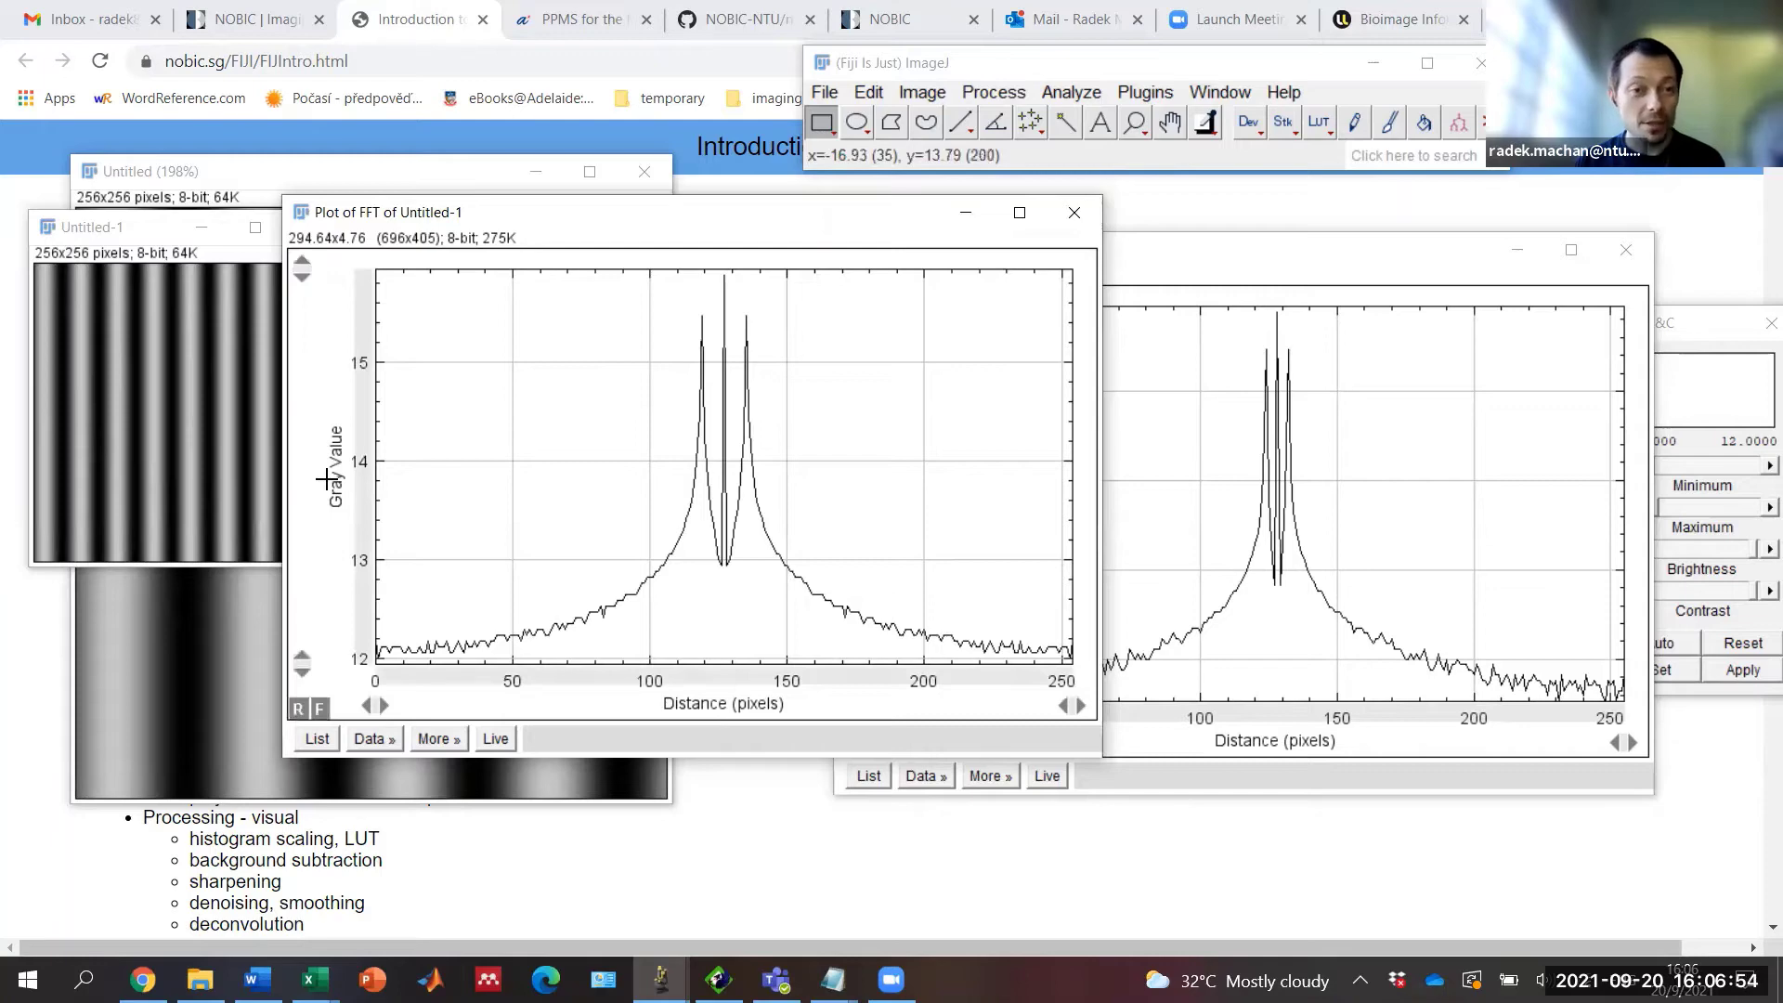
Step: Close both FFT profile plots, both FFT images, and the wide-striped Untitled image
{"action": "left_click", "coordinate": [1073, 216]}
{"action": "left_click_drag", "start_coordinate": [1281, 267], "coordinate": [1400, 313]}
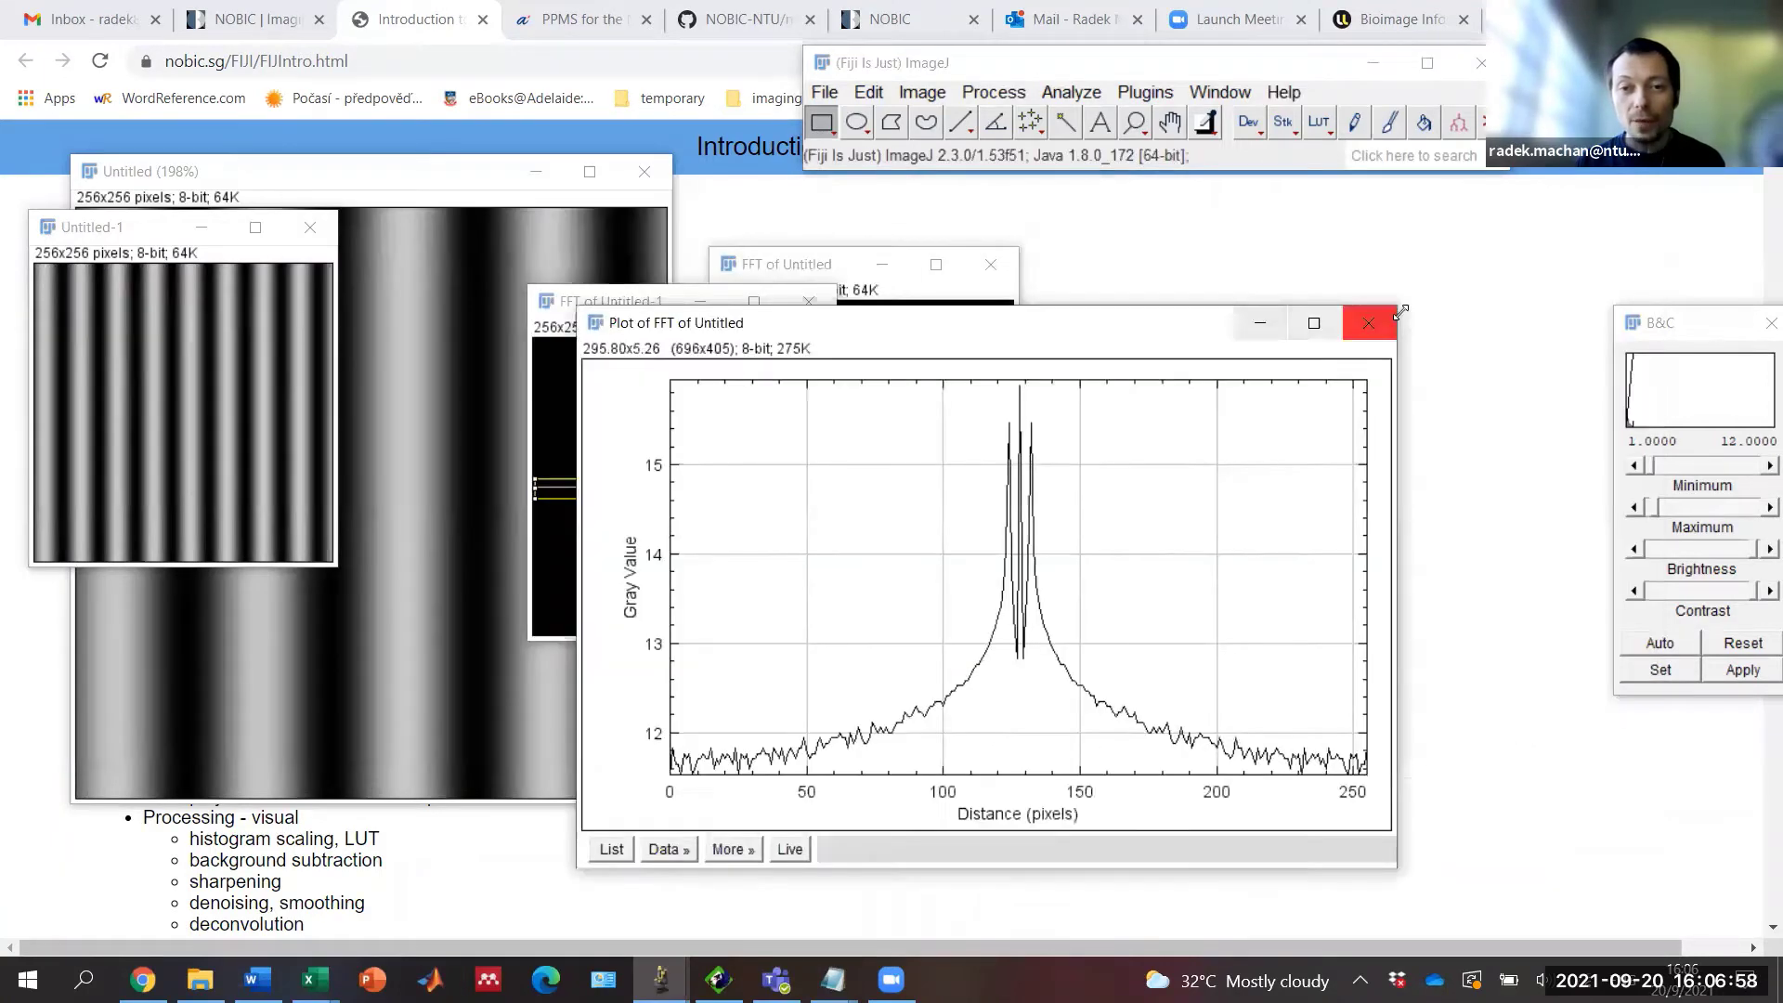
{"action": "left_click", "coordinate": [1368, 322]}
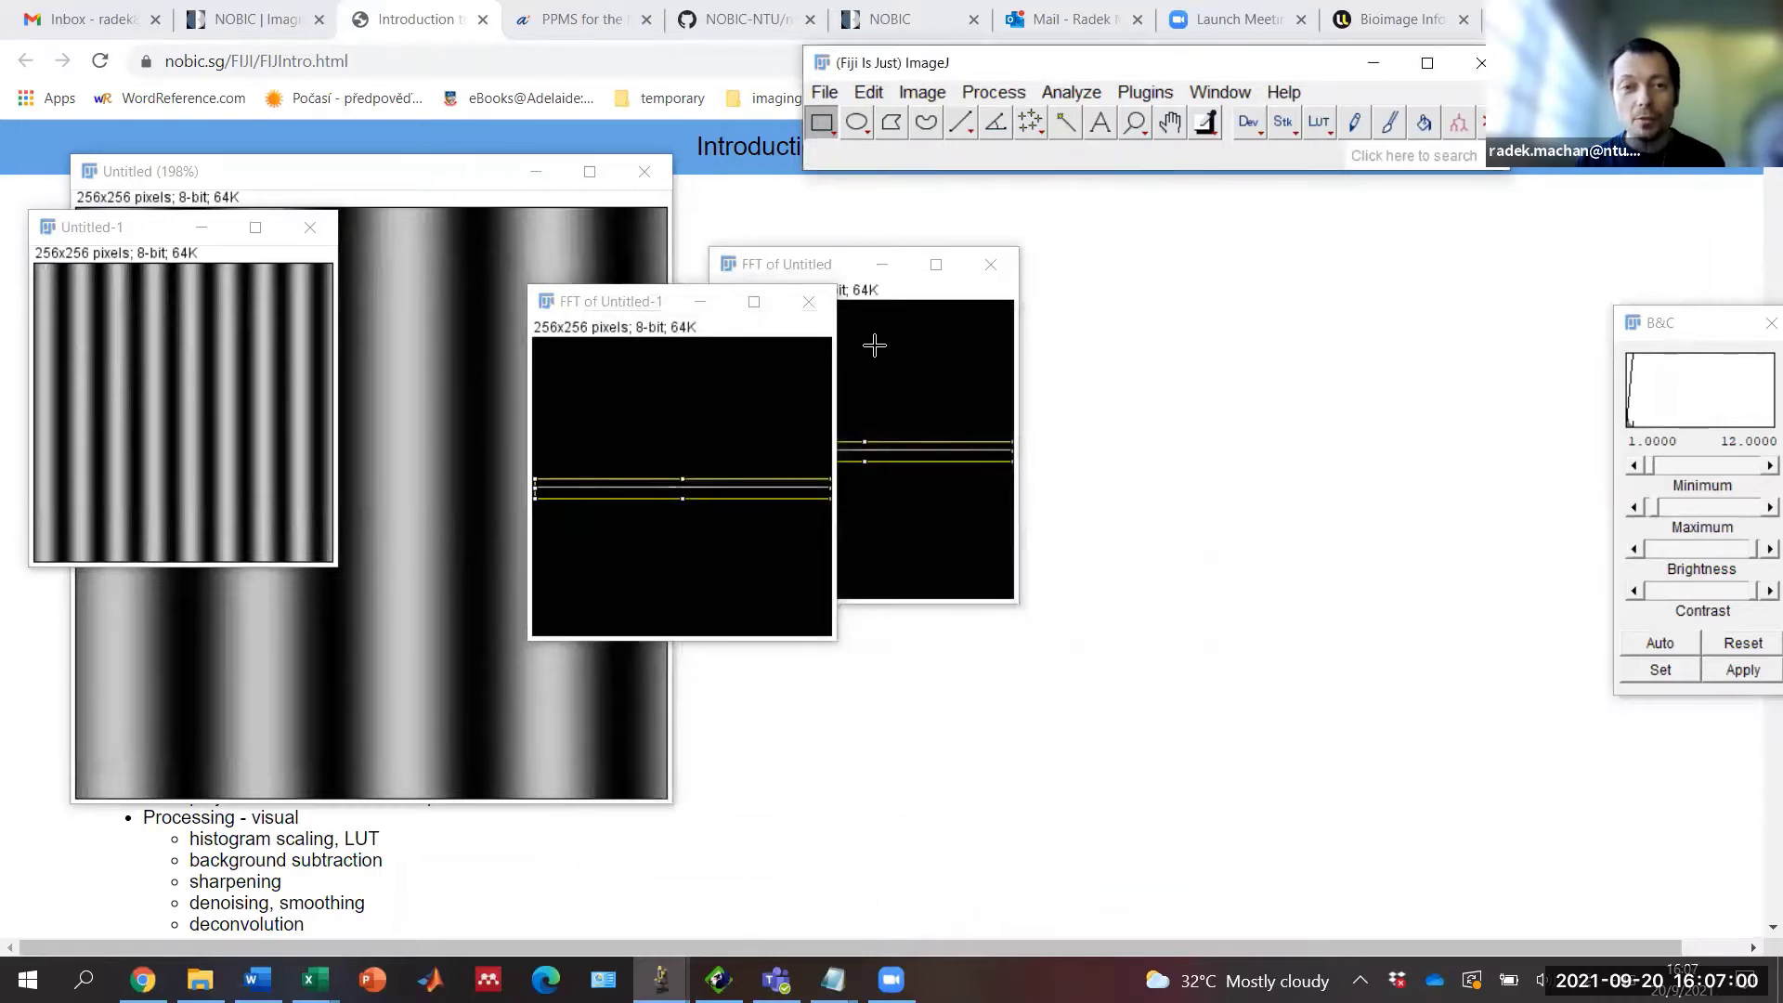
{"action": "left_click", "coordinate": [809, 304]}
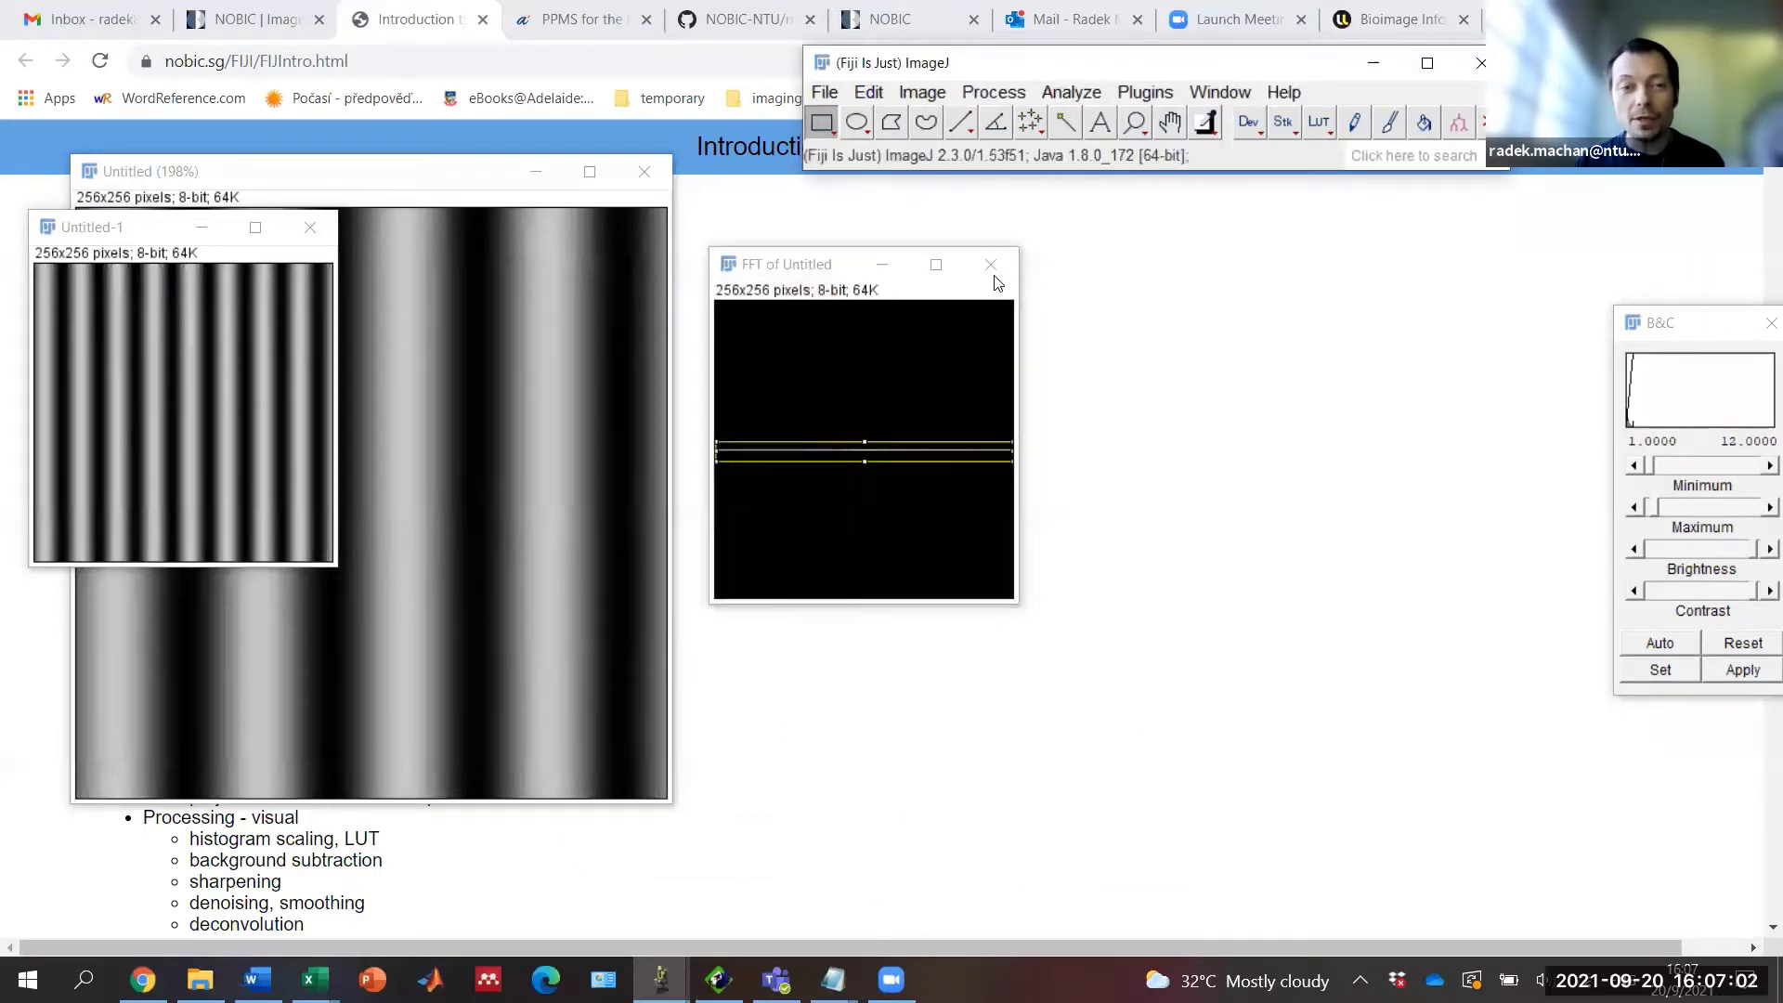
{"action": "left_click", "coordinate": [992, 266]}
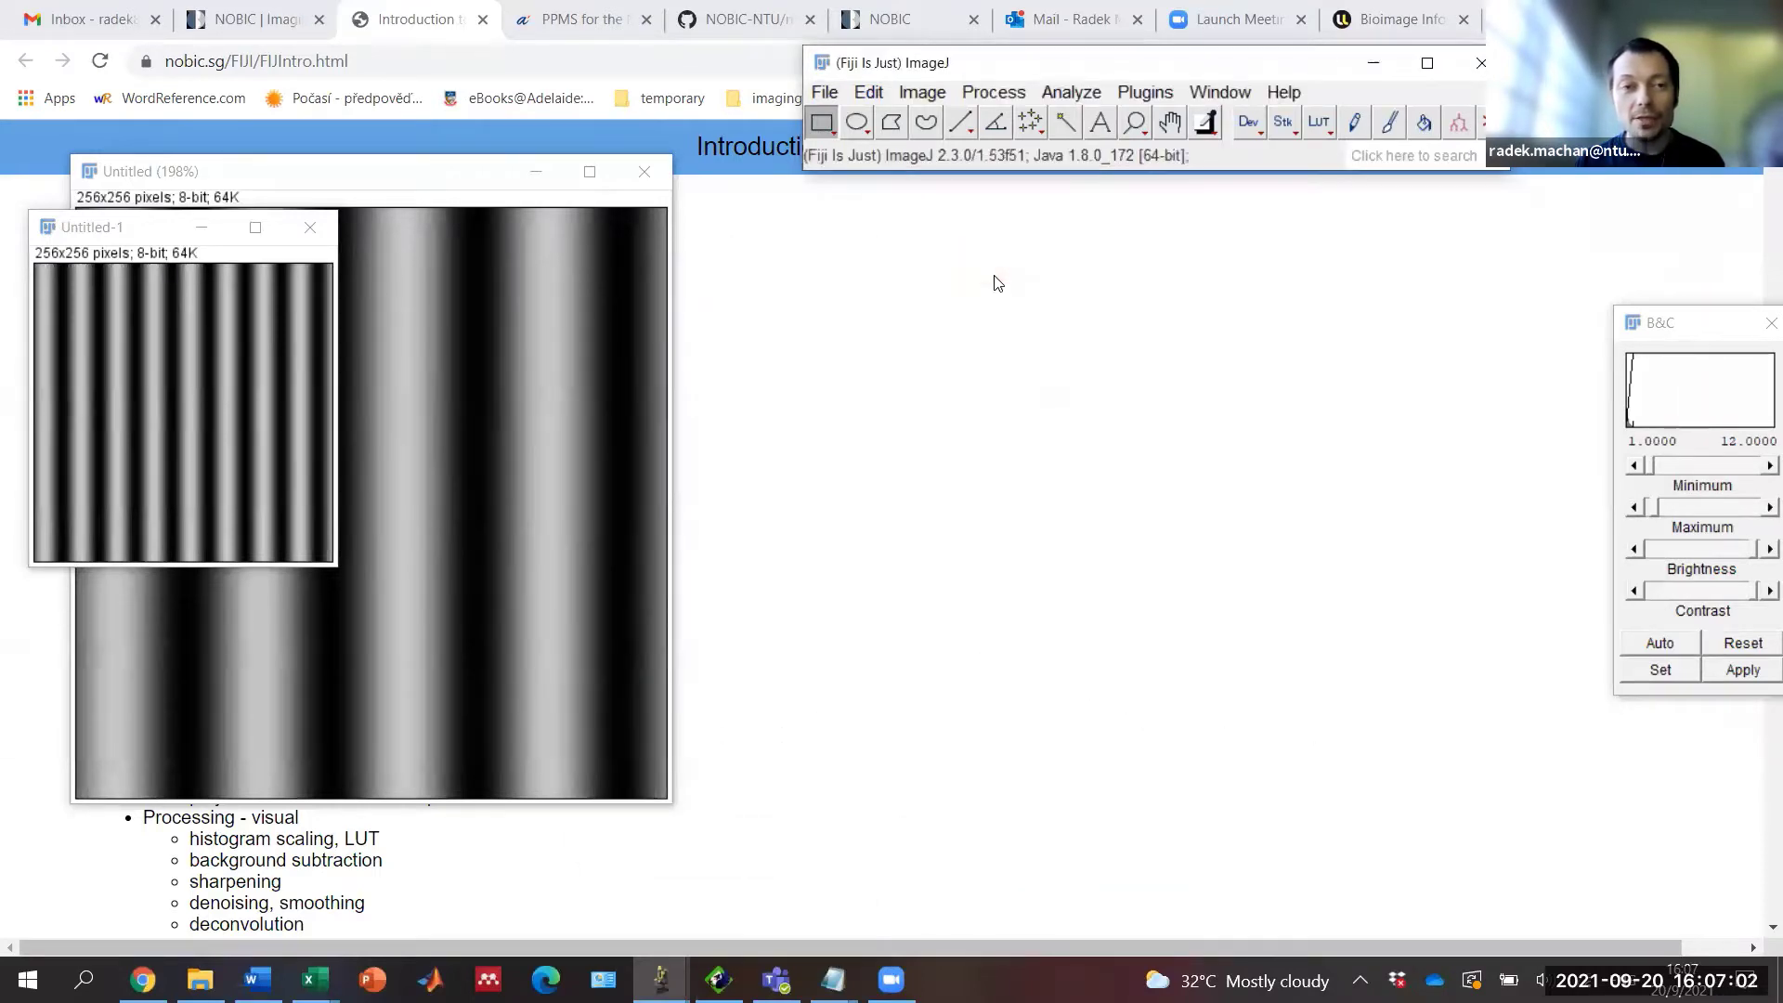
{"action": "left_click", "coordinate": [647, 176]}
{"action": "left_click", "coordinate": [825, 92]}
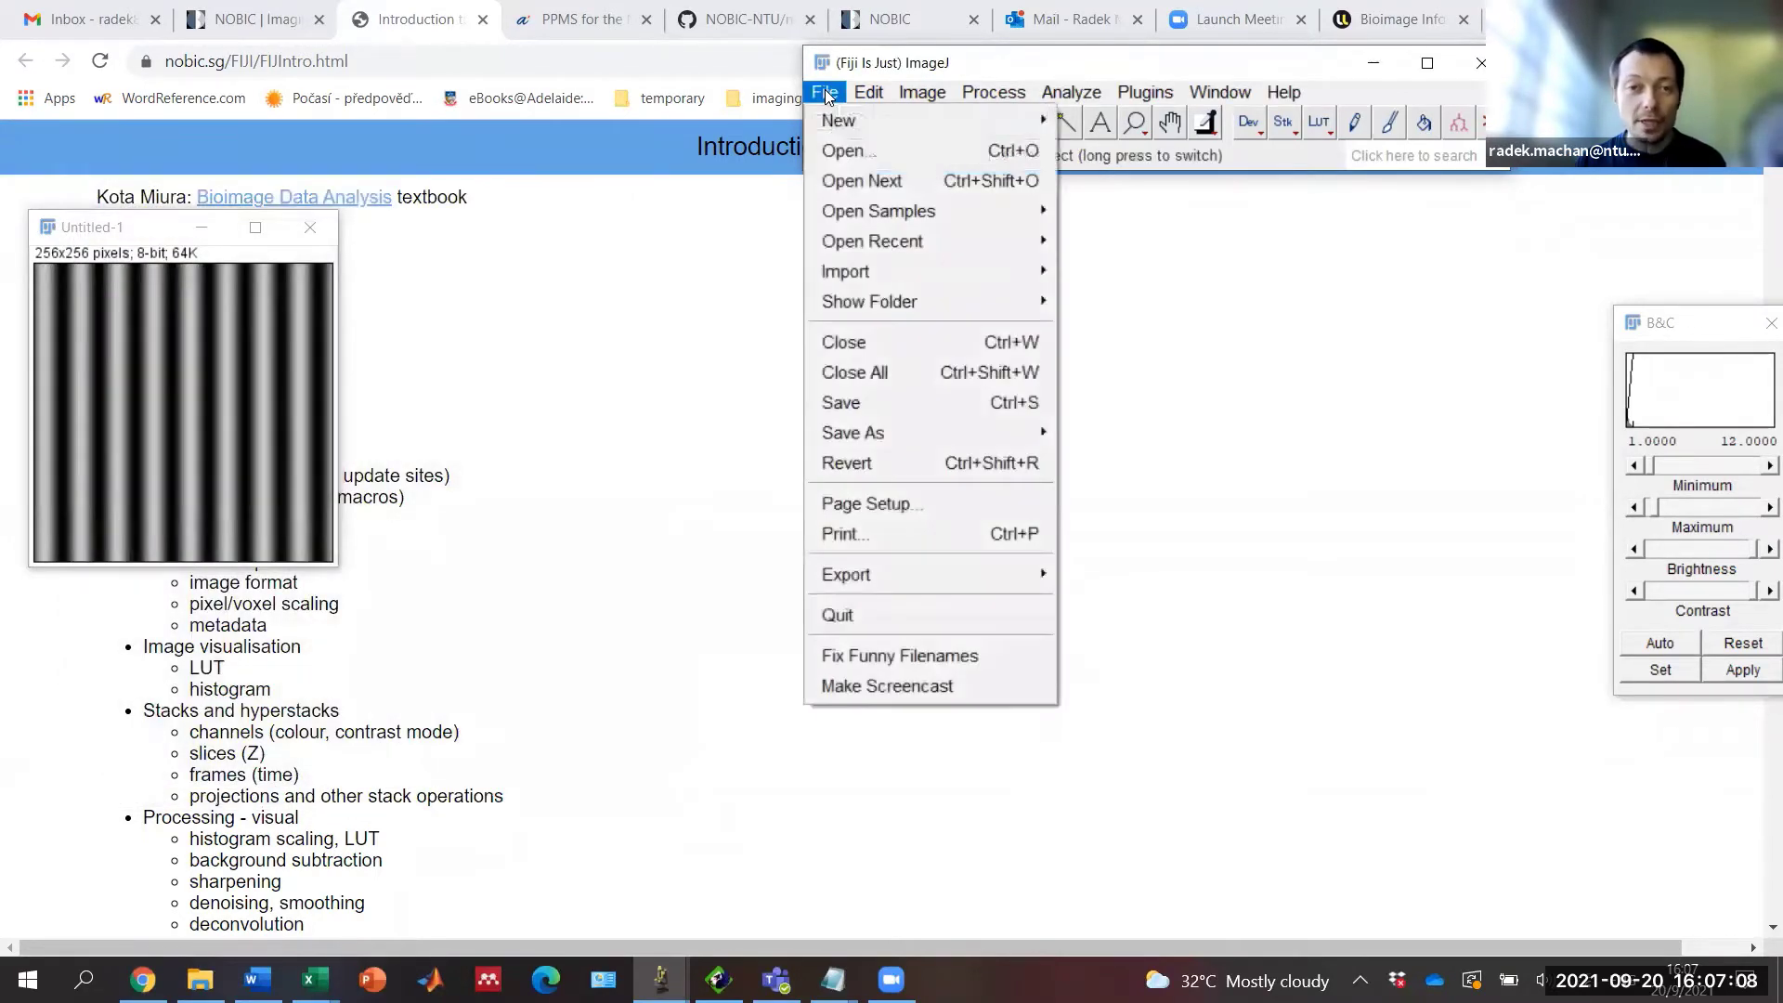
{"action": "mouse_move", "coordinate": [840, 121]}
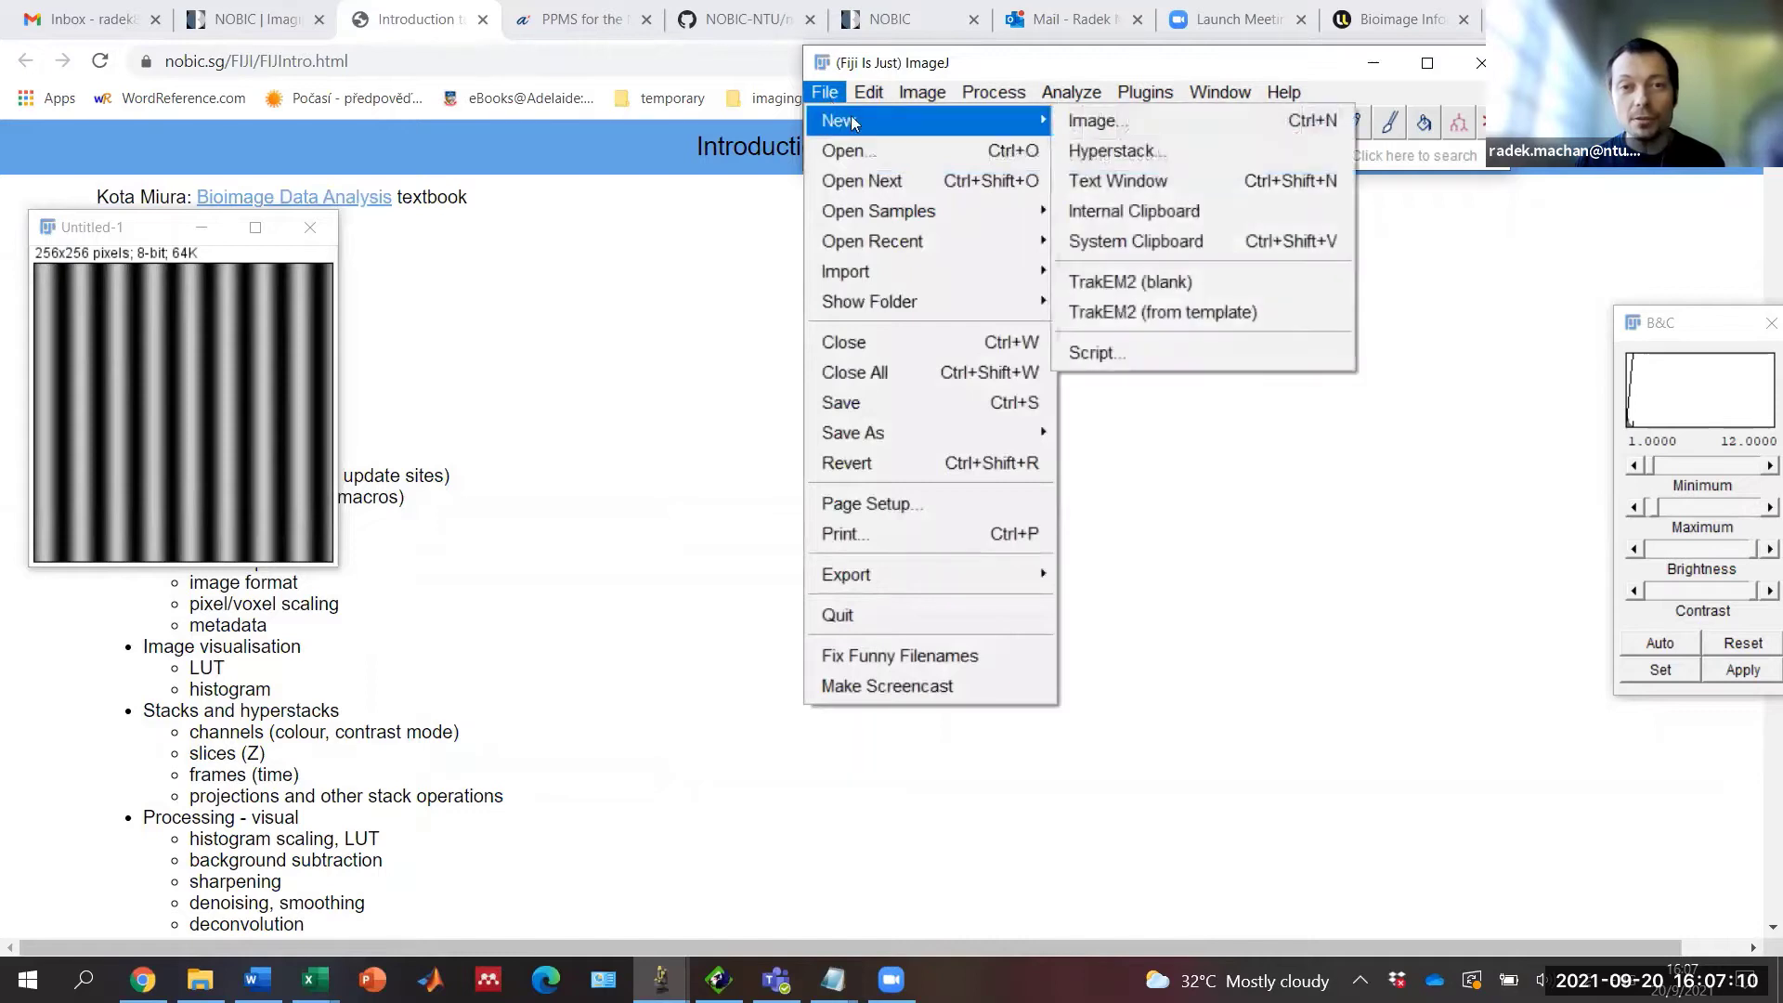
{"action": "left_click", "coordinate": [1084, 120]}
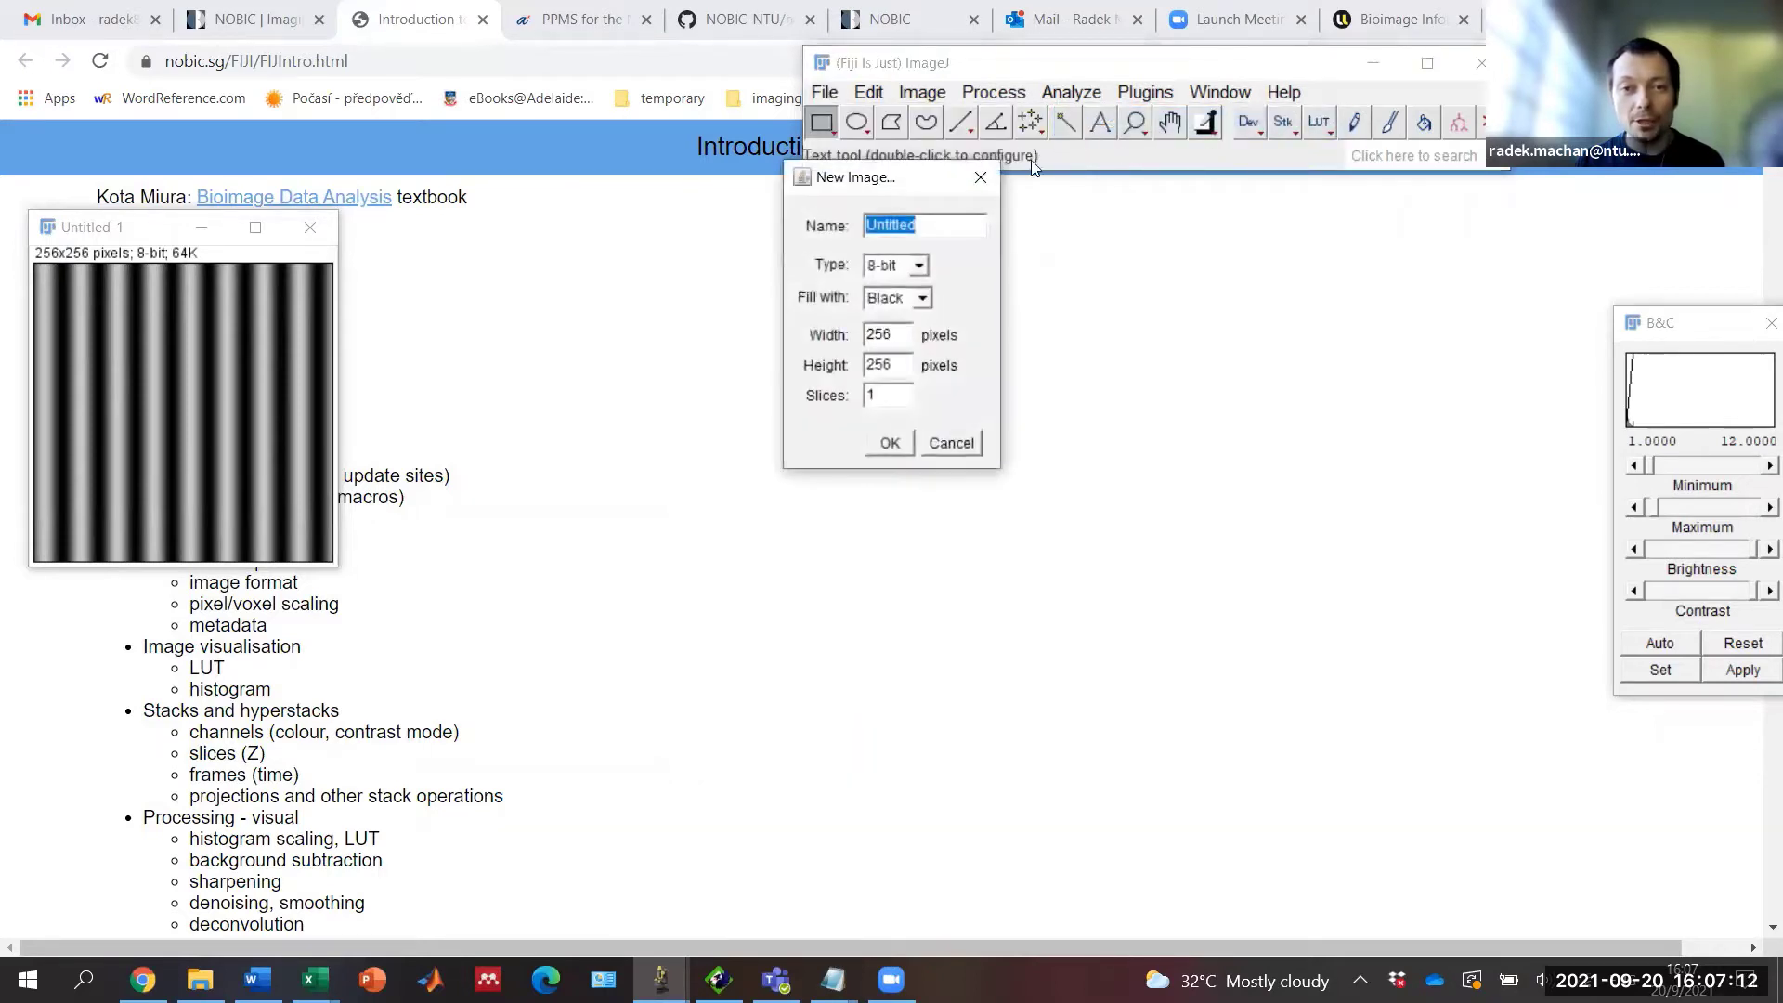
{"action": "left_click", "coordinate": [893, 445]}
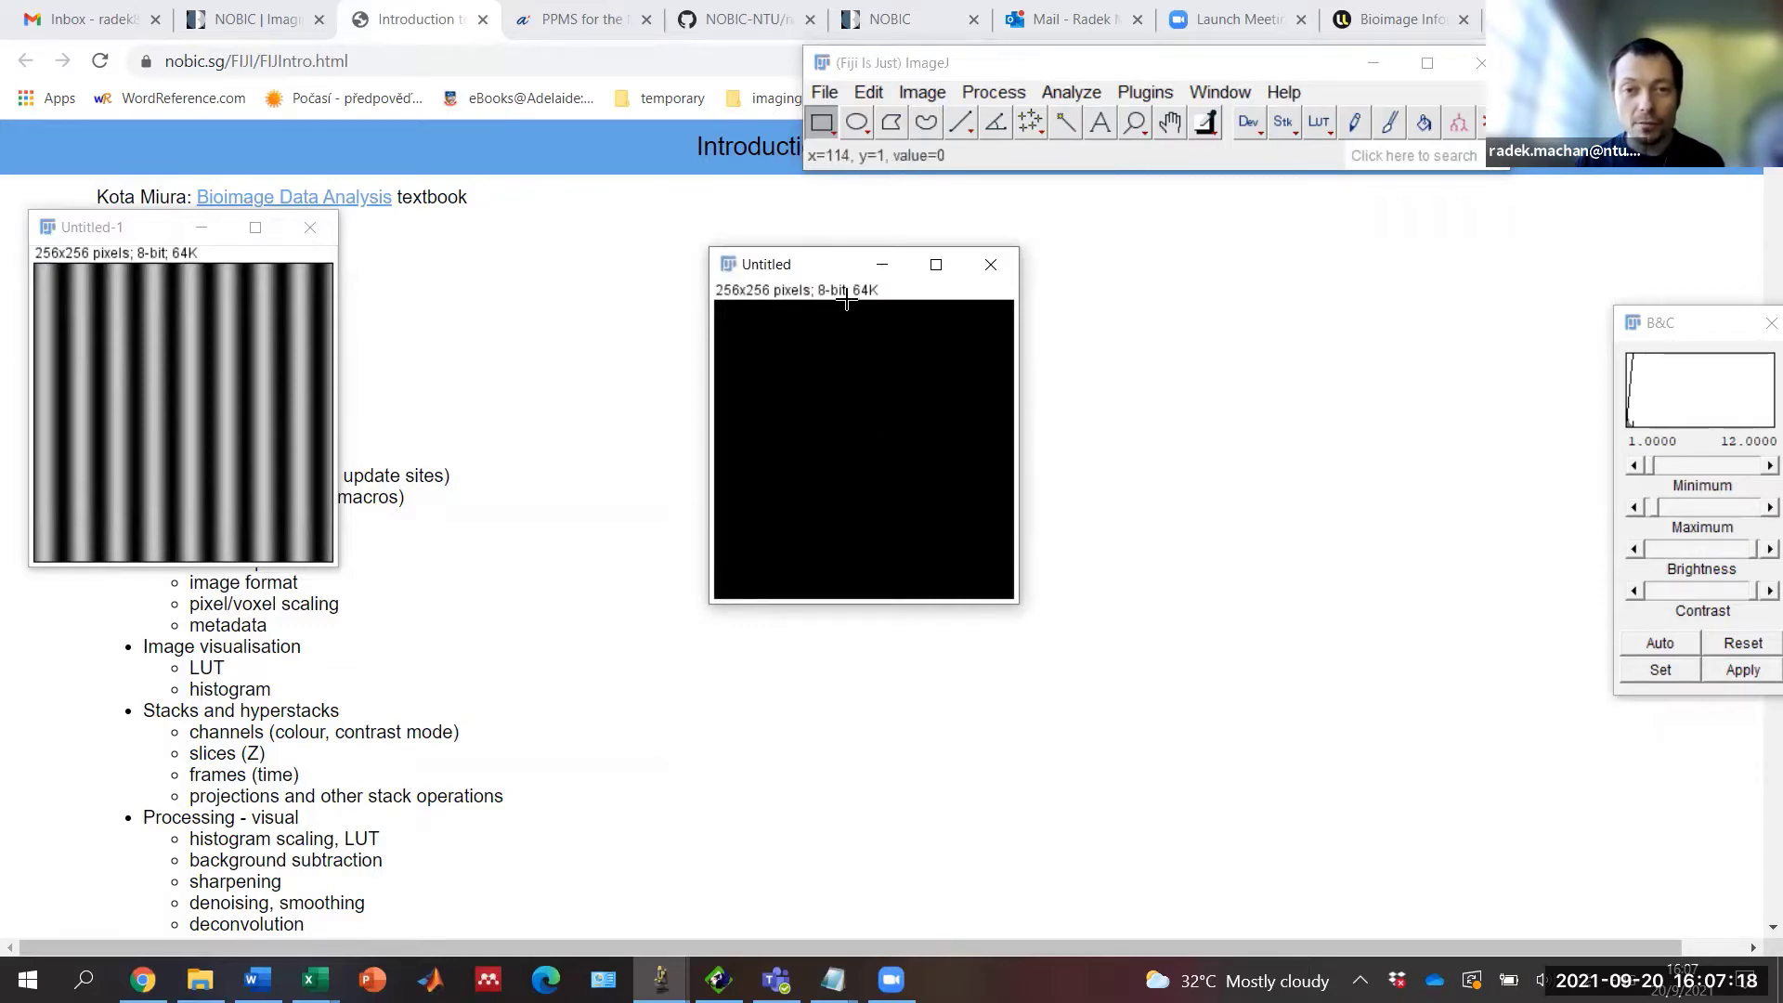
{"action": "left_click", "coordinate": [990, 264]}
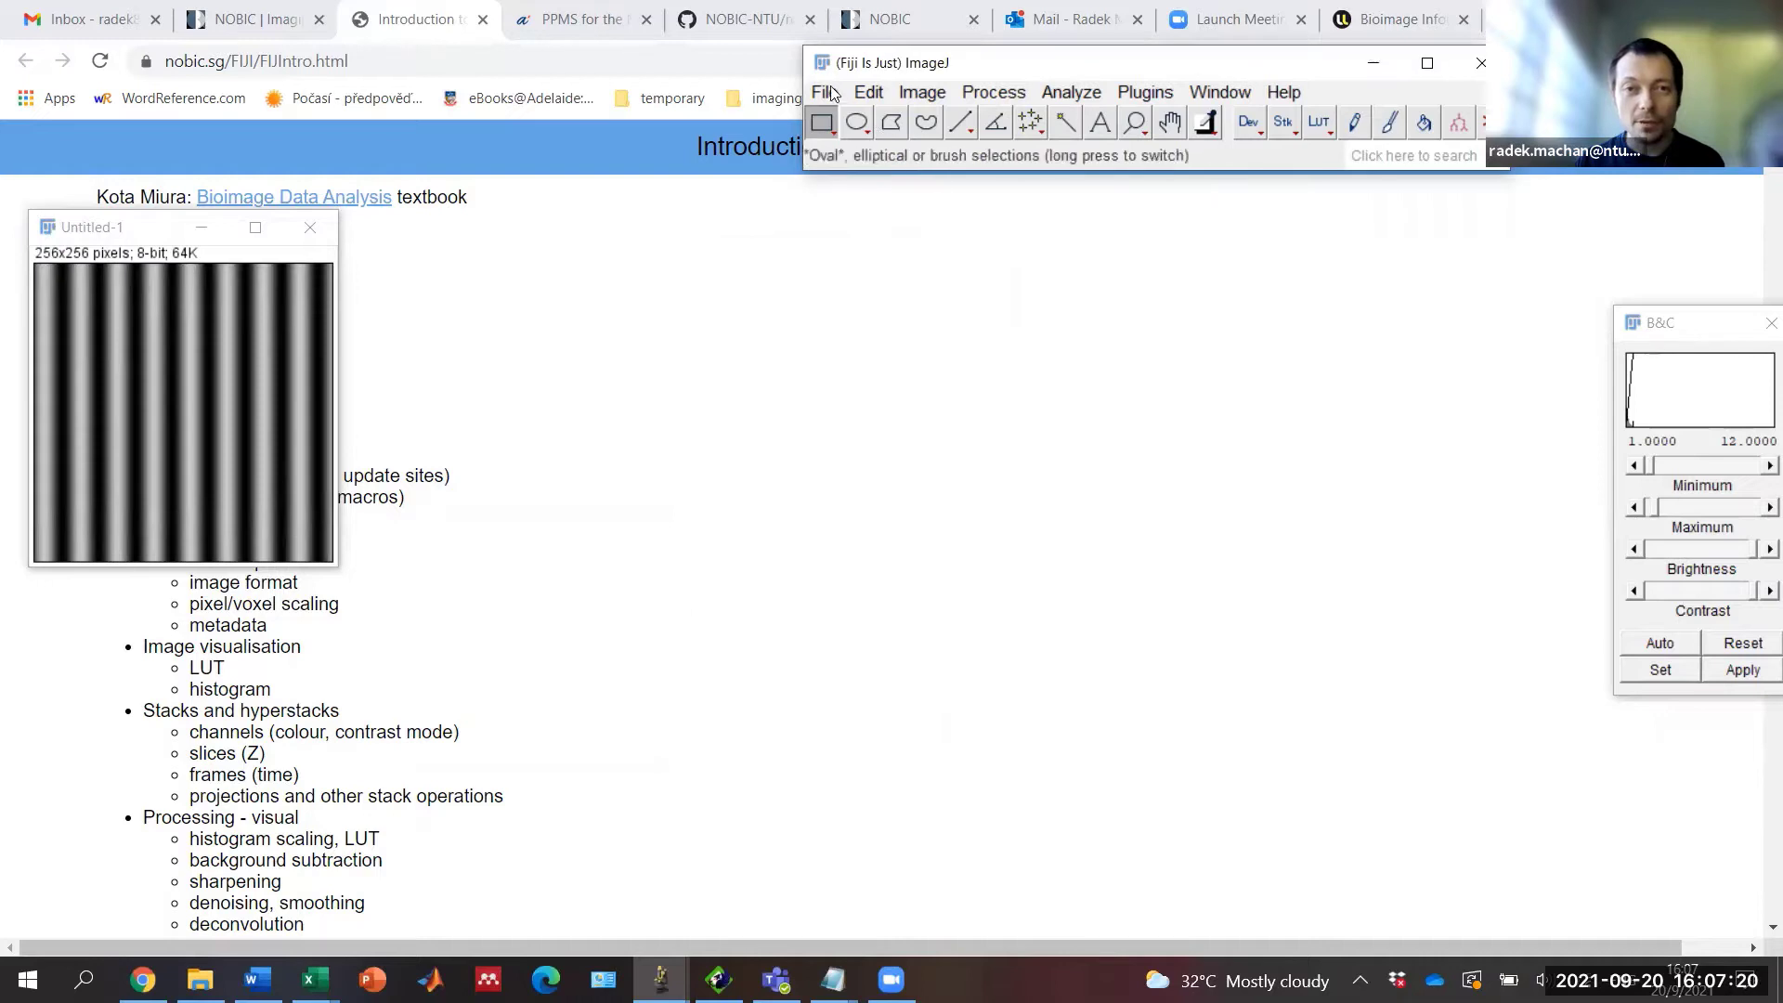
Step: Create a new 8-bit image of 256 x 256 pixels with one slice, filled with white
{"action": "left_click", "coordinate": [824, 92]}
{"action": "mouse_move", "coordinate": [840, 121]}
{"action": "left_click", "coordinate": [1077, 121]}
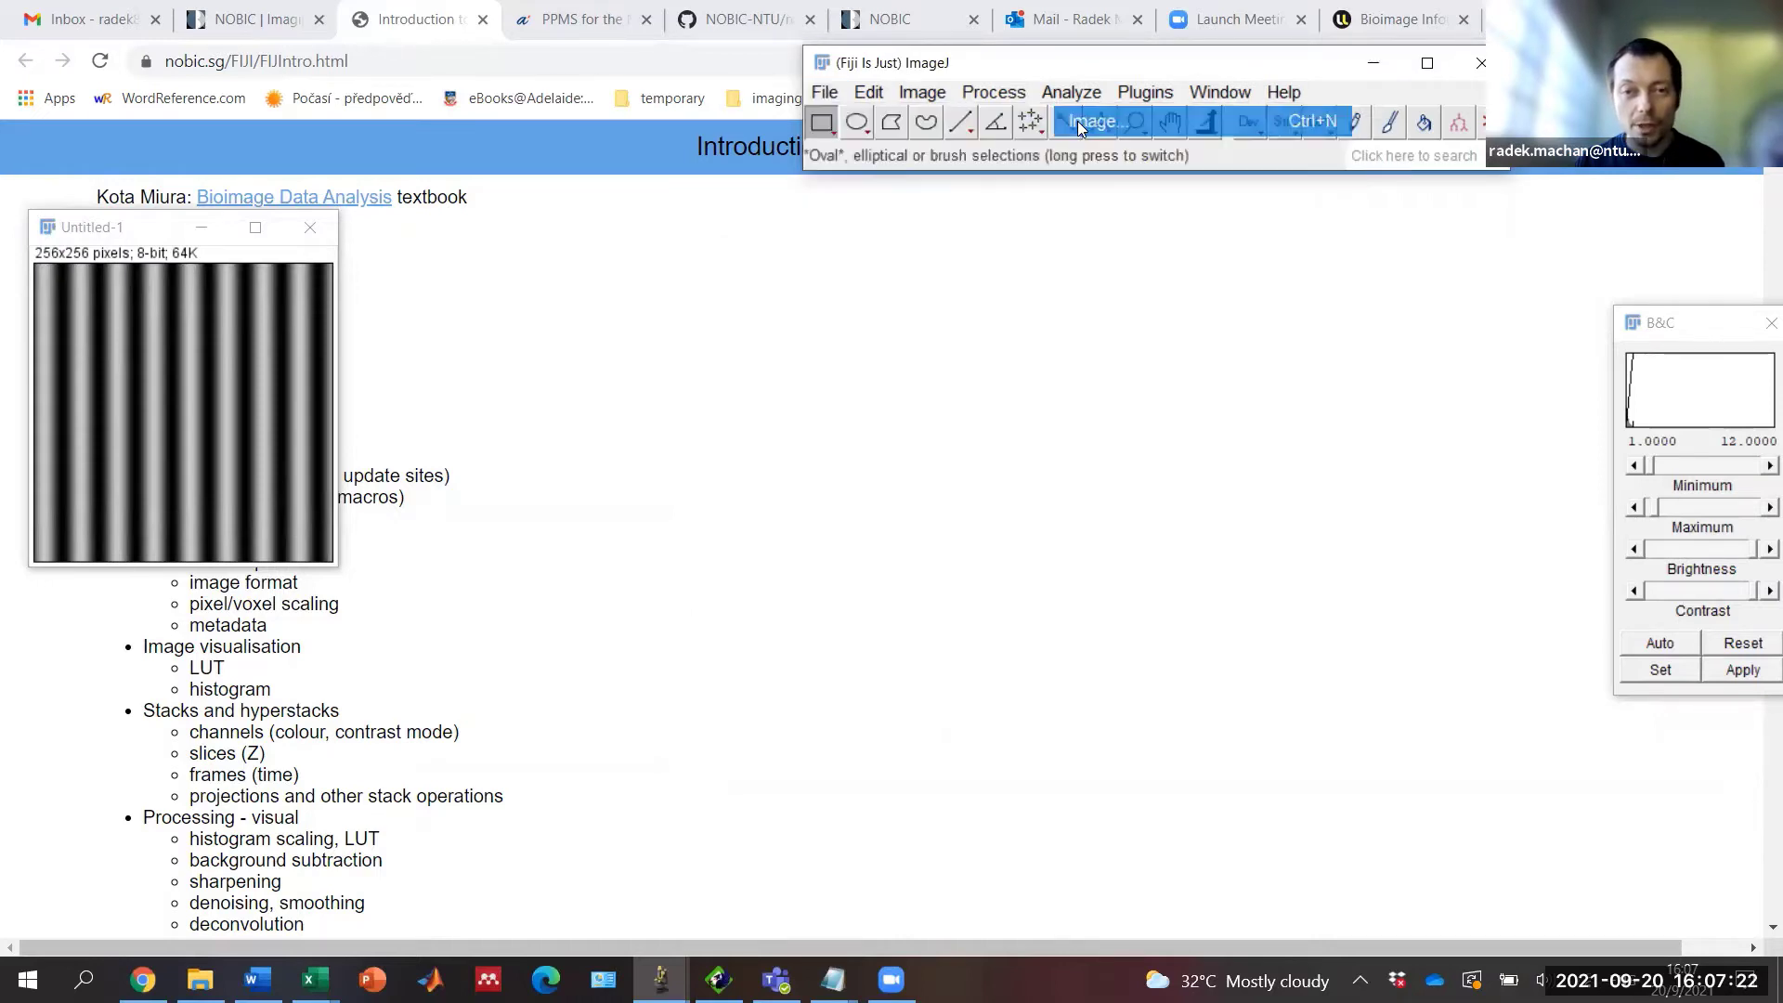
{"action": "left_click", "coordinate": [924, 299]}
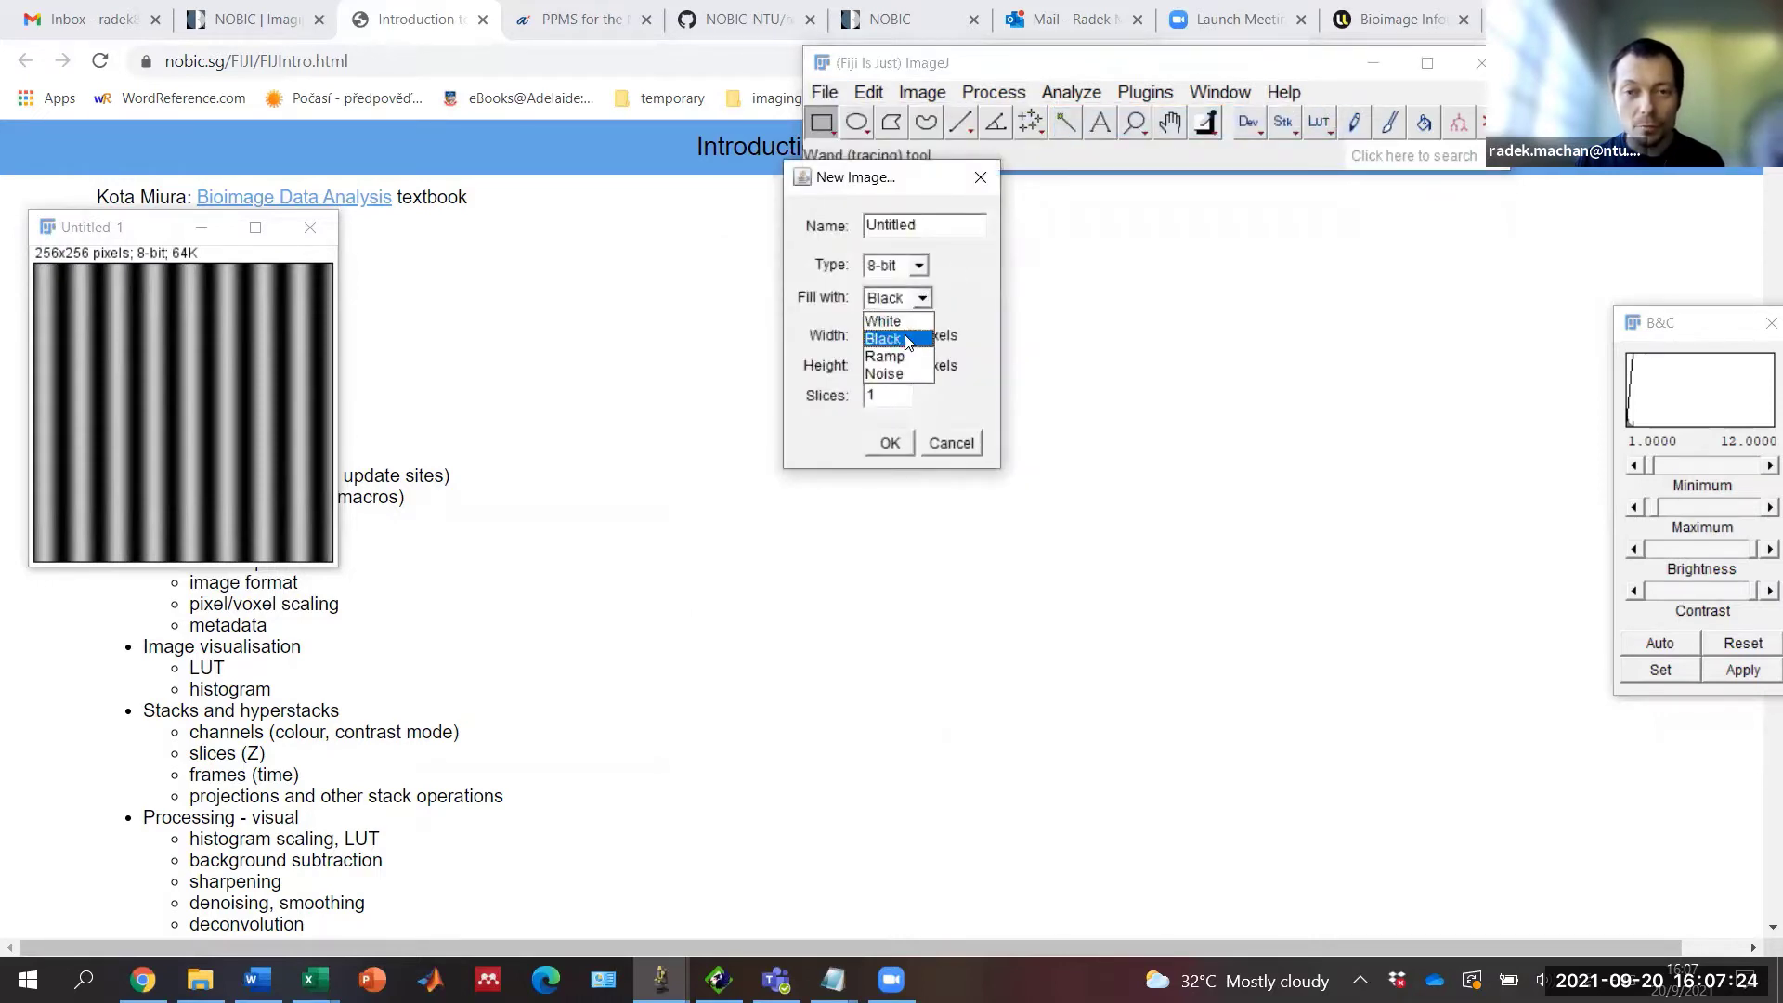
{"action": "left_click", "coordinate": [906, 324]}
{"action": "left_click", "coordinate": [890, 443]}
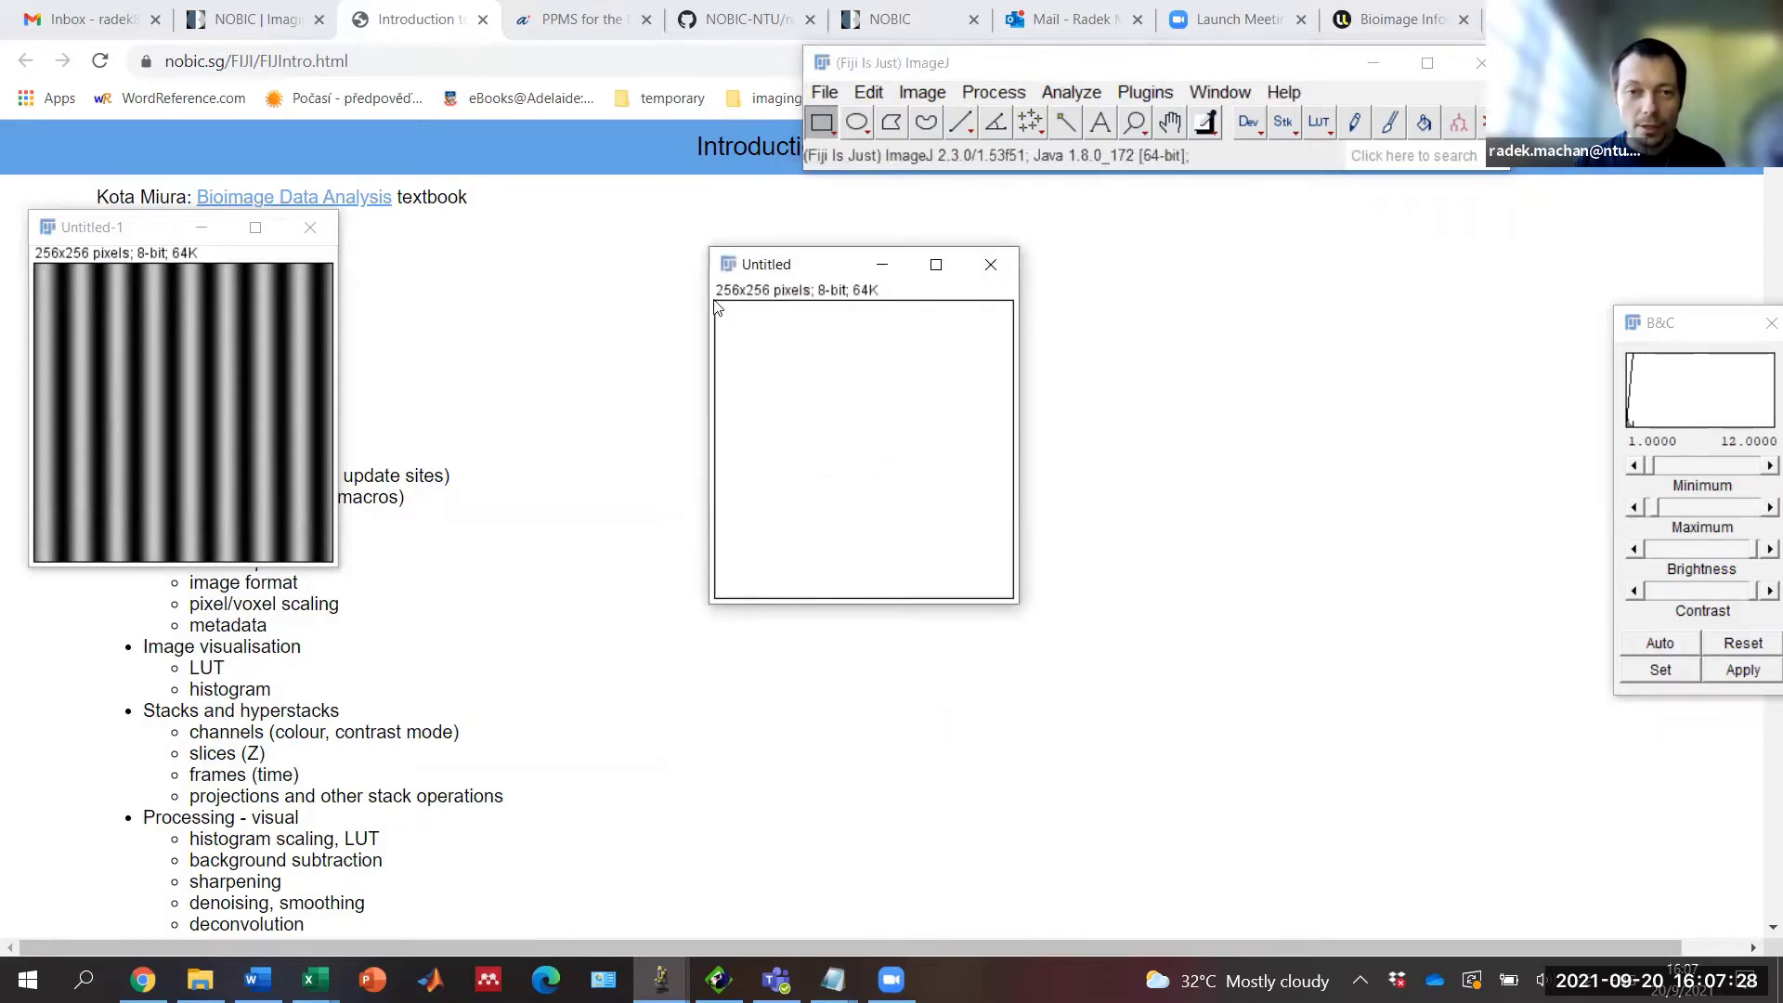
Step: Fill a full-height rectangle covering slightly more than the left half of the white image with black
{"action": "left_click_drag", "start_coordinate": [720, 303], "coordinate": [874, 605]}
{"action": "left_click_drag", "start_coordinate": [718, 449], "coordinate": [691, 443]}
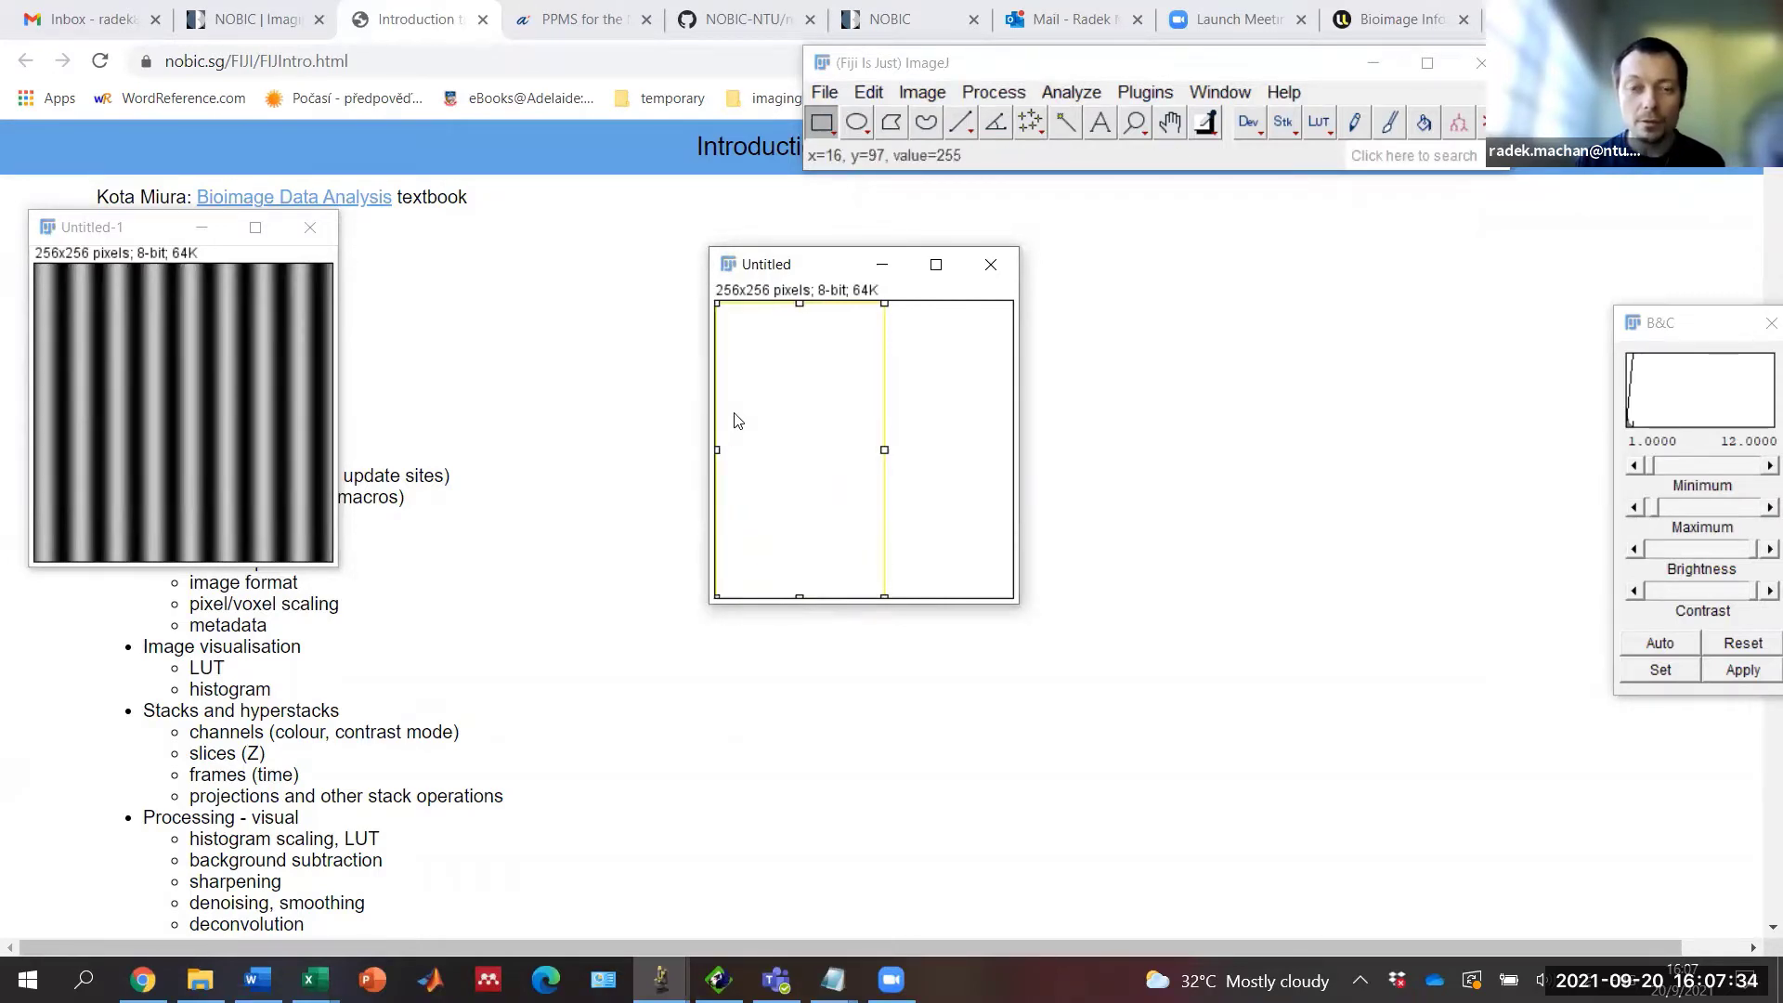
{"action": "key", "text": "ctrl+f"}
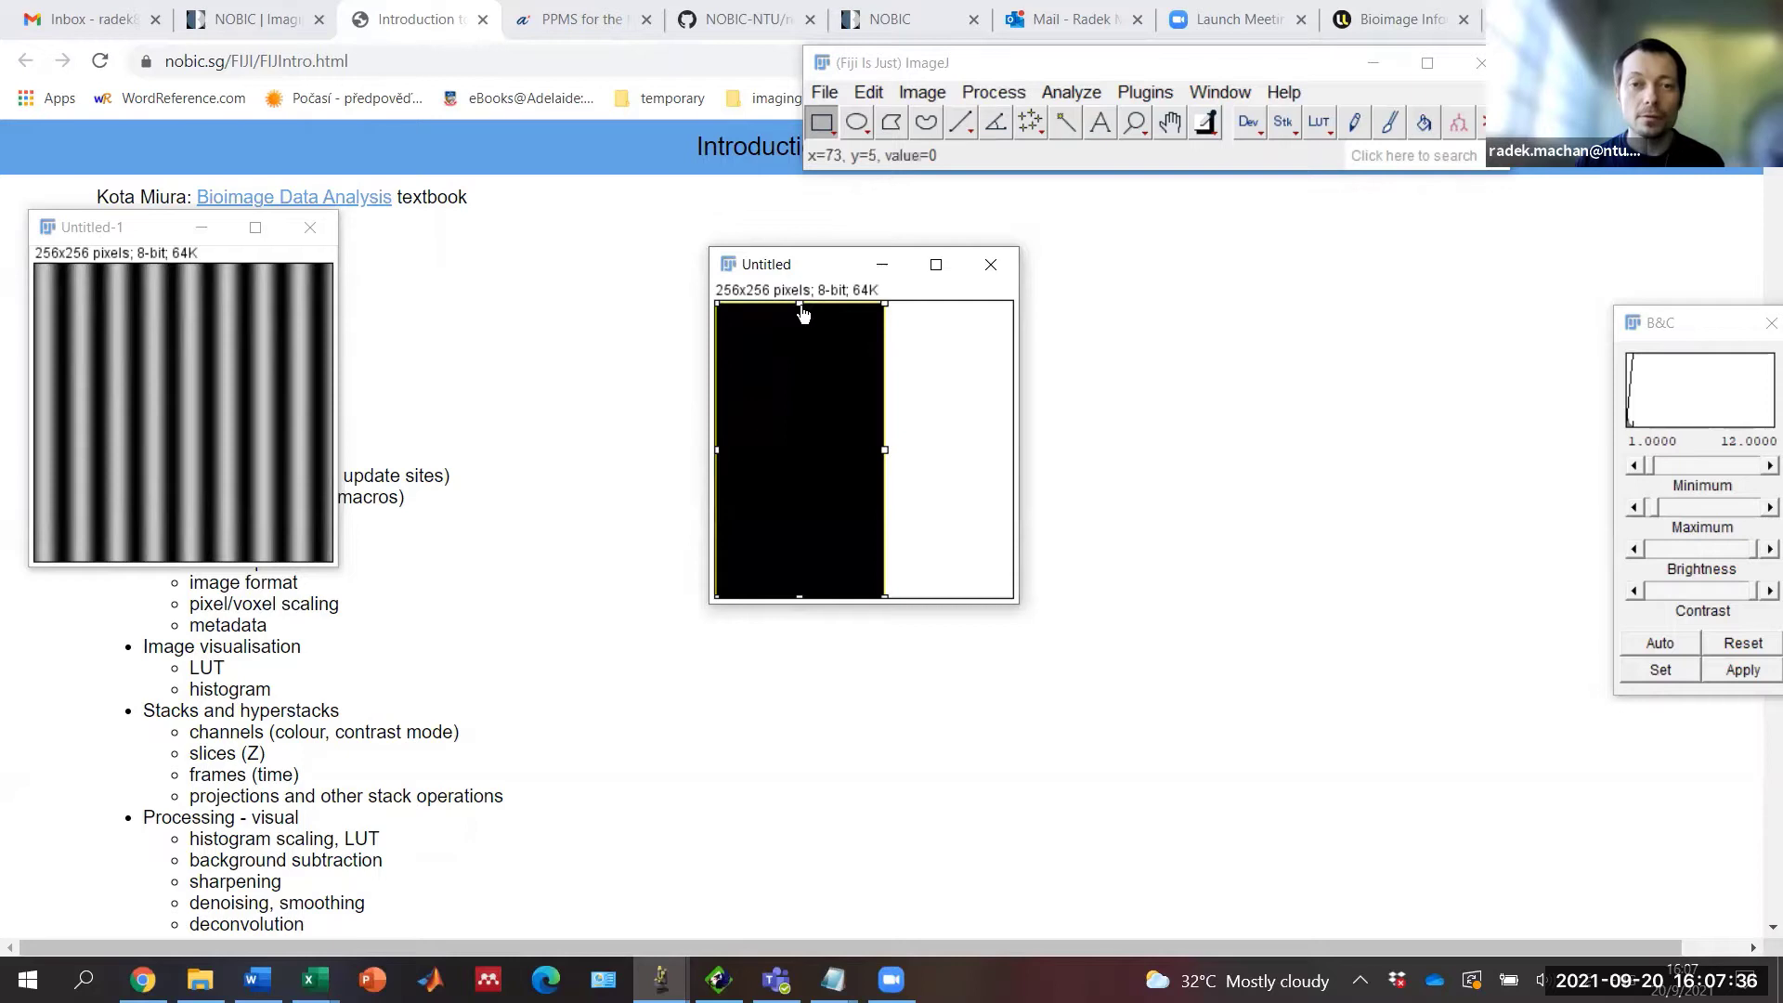
{"action": "mouse_move", "coordinate": [803, 314]}
{"action": "left_mouse_down"}
{"action": "mouse_move", "coordinate": [804, 338]}
{"action": "mouse_move", "coordinate": [804, 304]}
{"action": "left_mouse_up"}
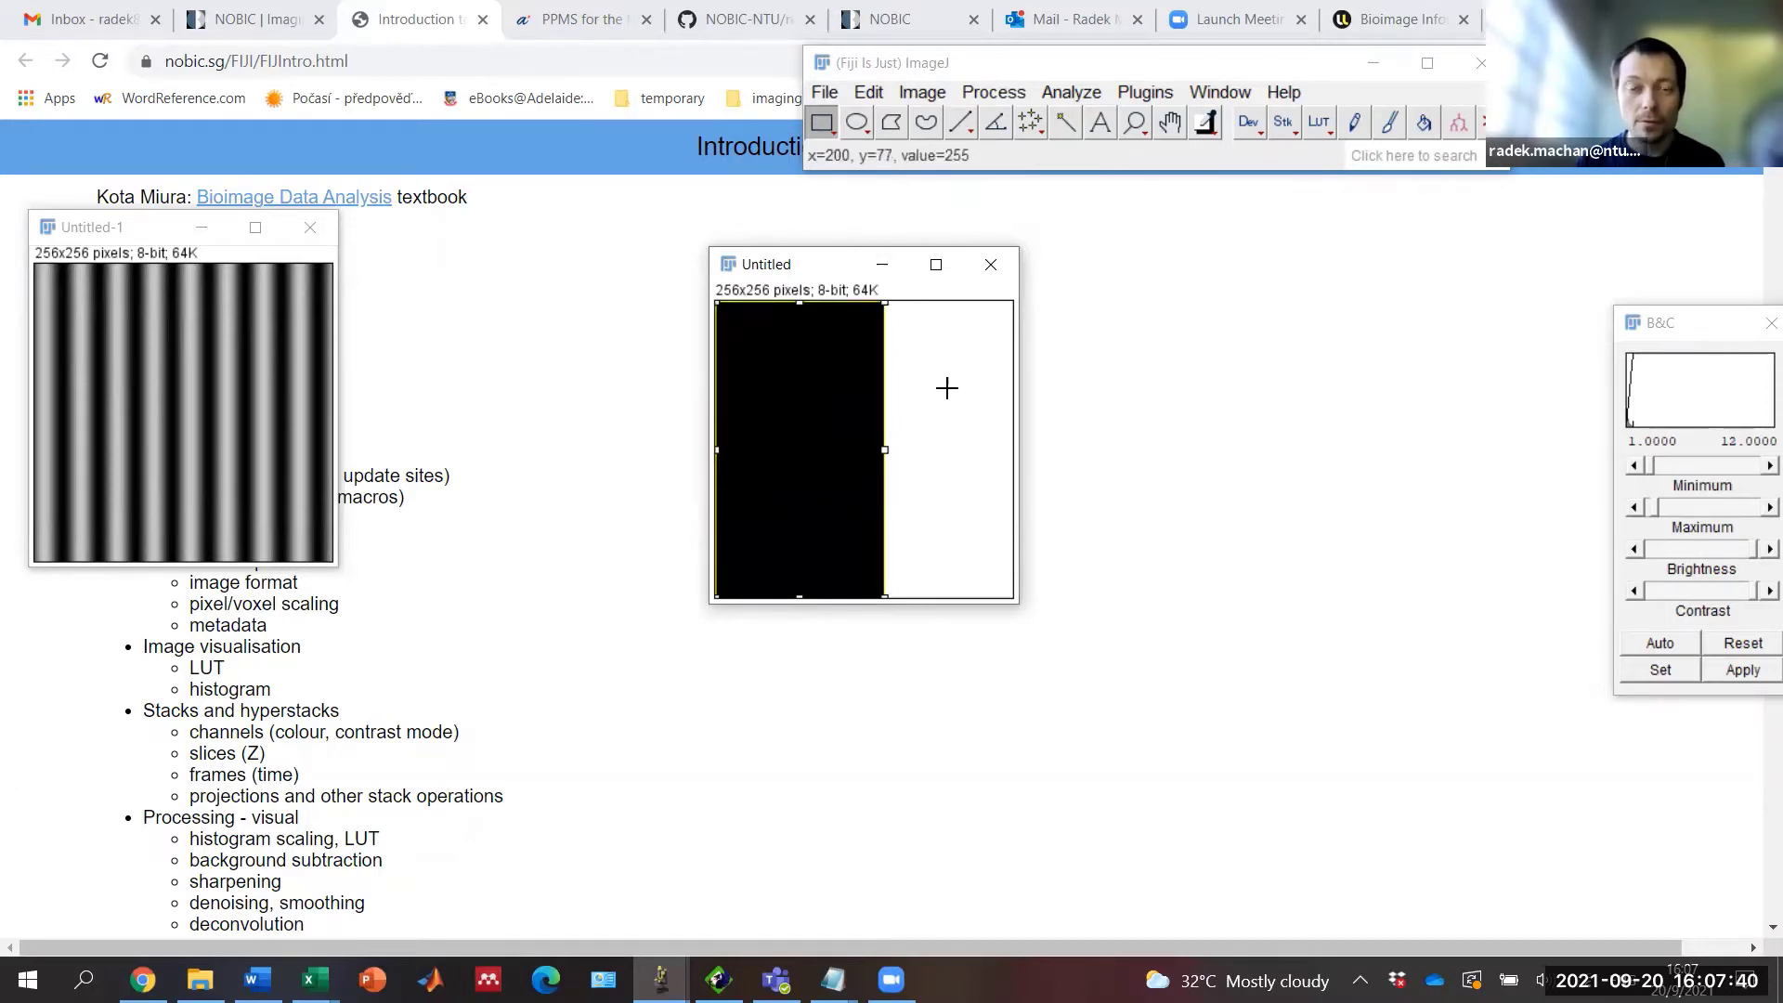
Step: Bring the ImageJ main window and the black-and-white Untitled image back to the front with no selection active
{"action": "left_click", "coordinate": [1068, 446]}
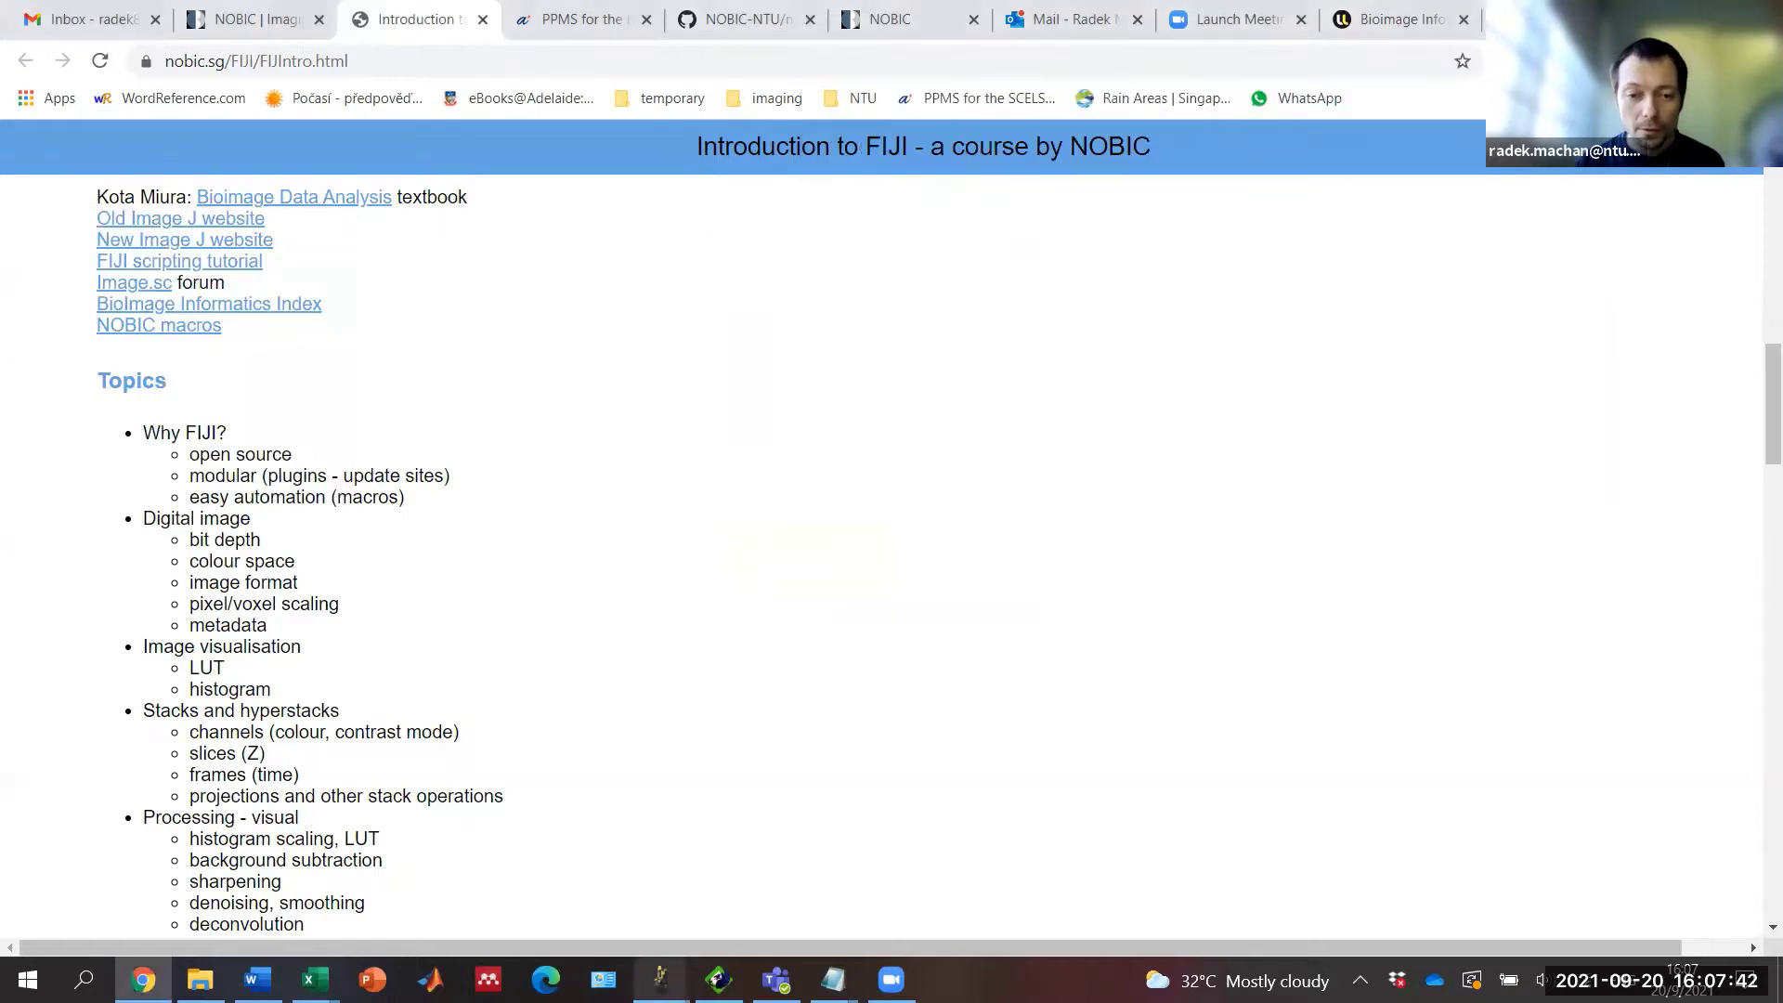
{"action": "mouse_move", "coordinate": [660, 980]}
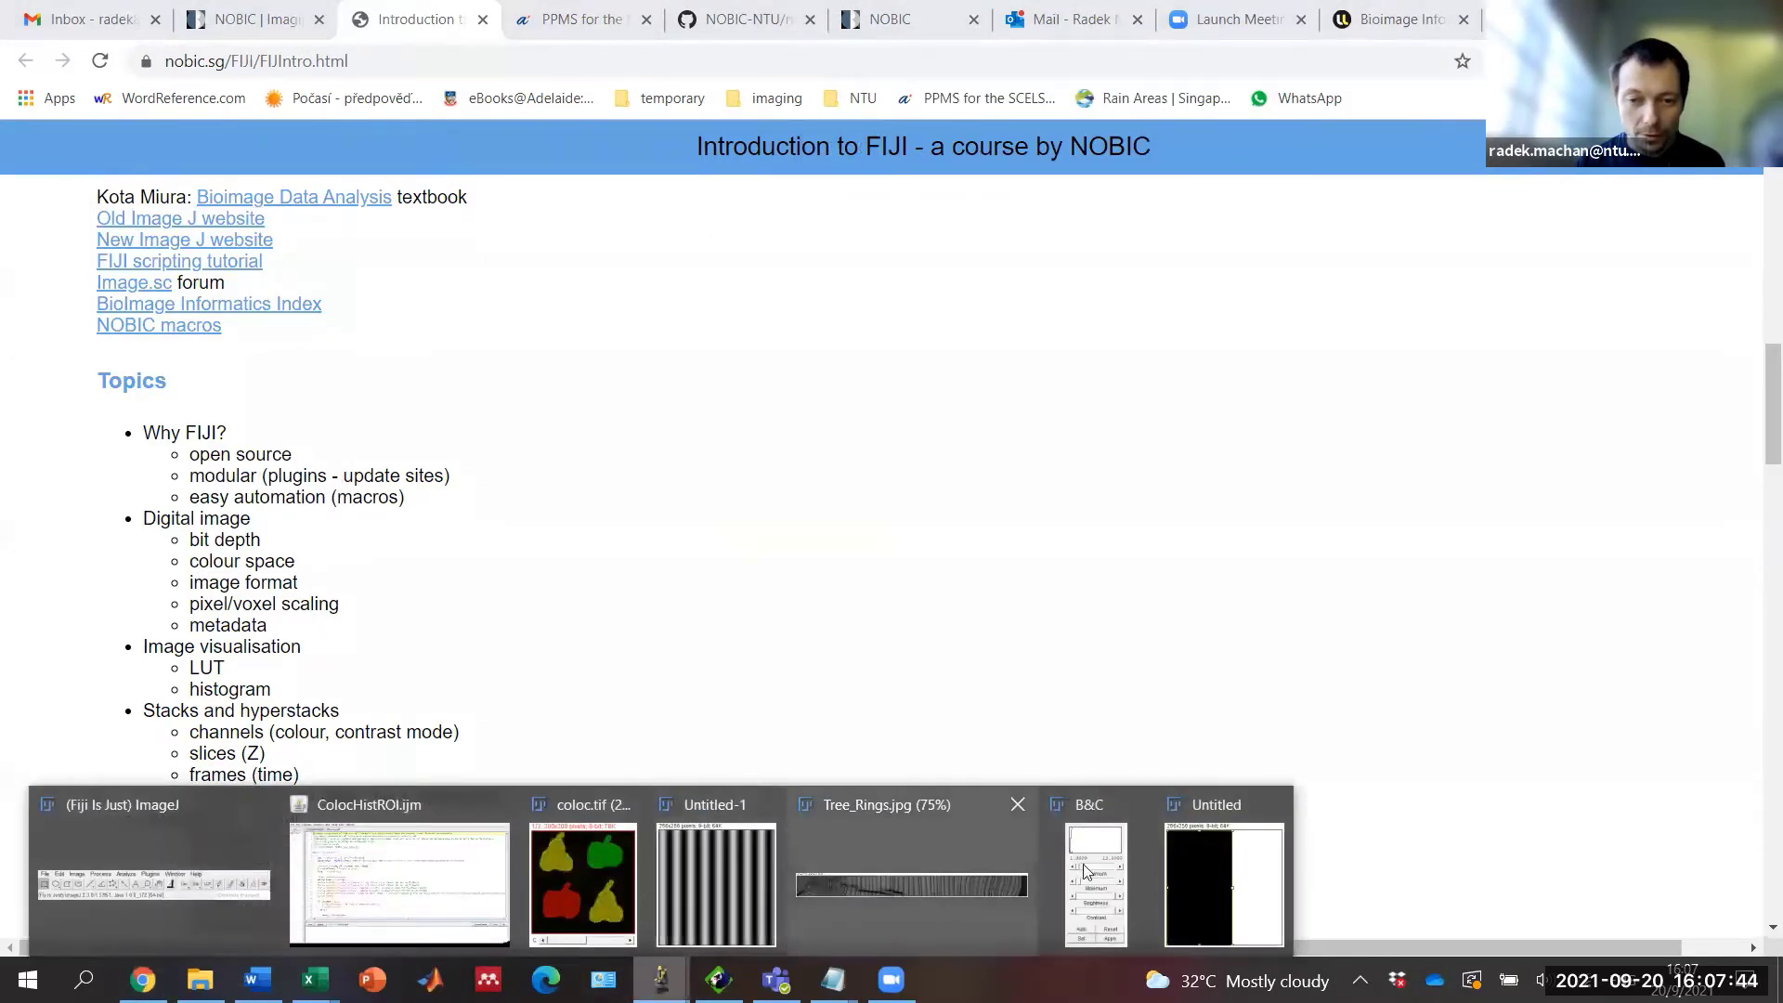
{"action": "left_click", "coordinate": [153, 813]}
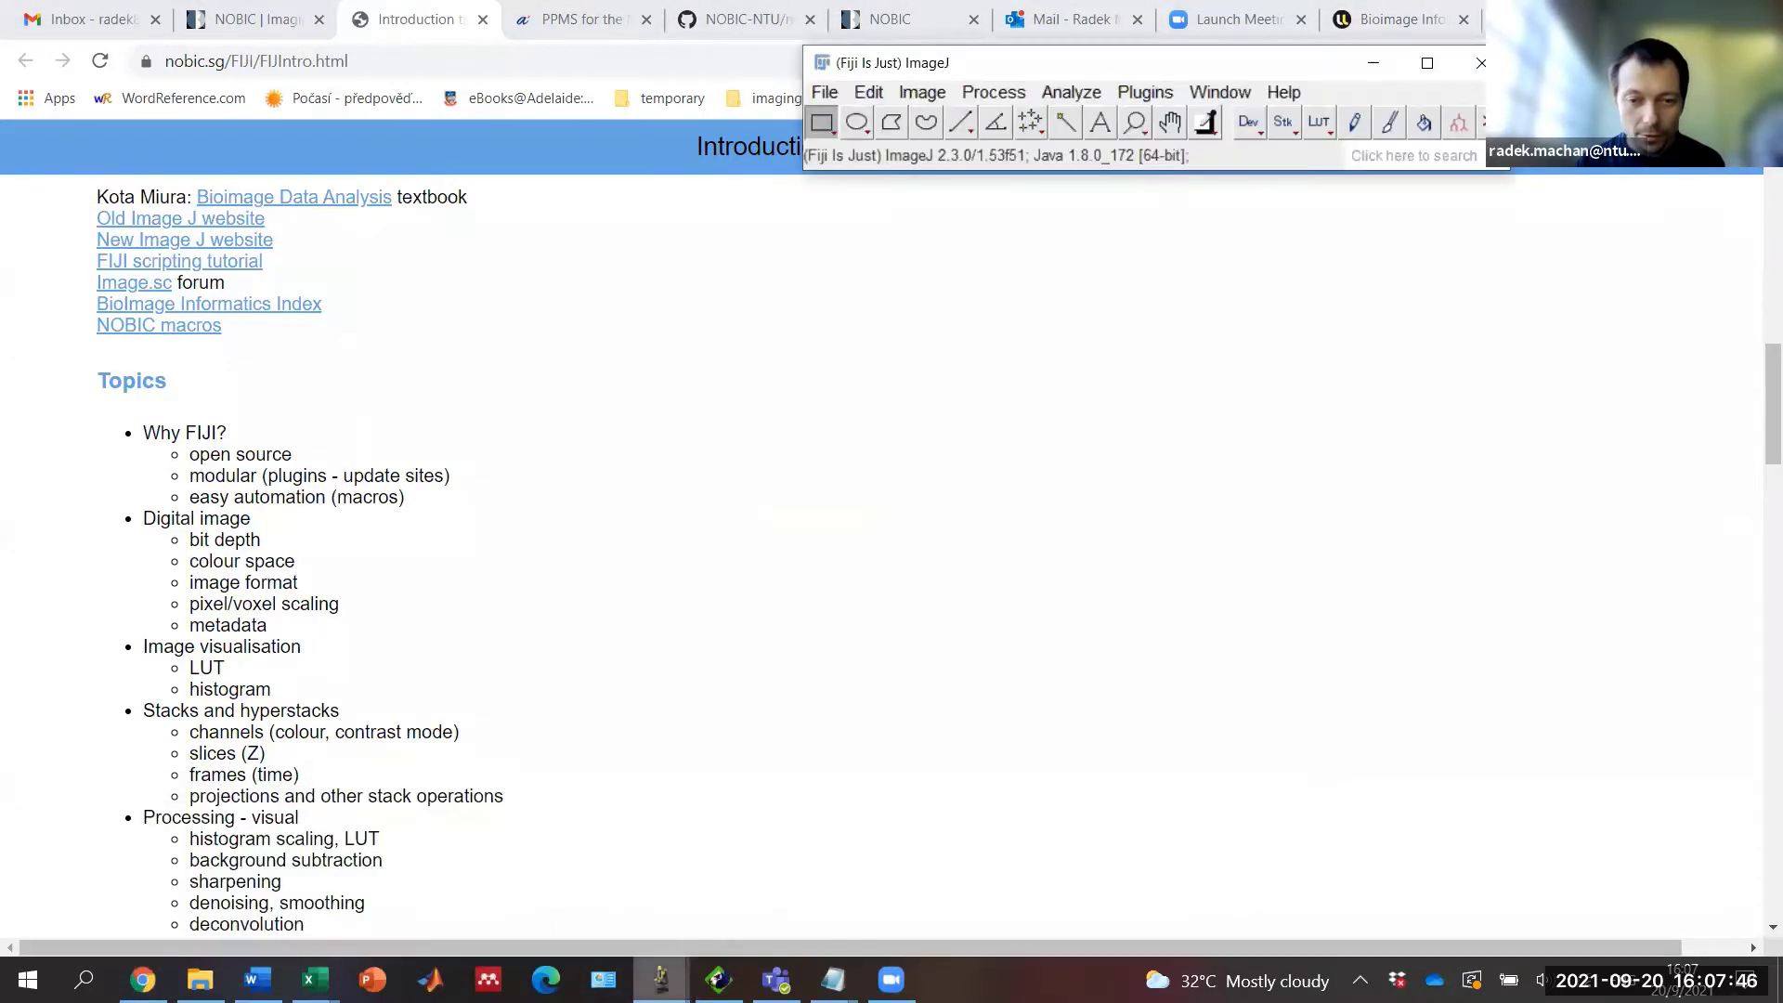
{"action": "mouse_move", "coordinate": [660, 979]}
{"action": "left_click", "coordinate": [1252, 927]}
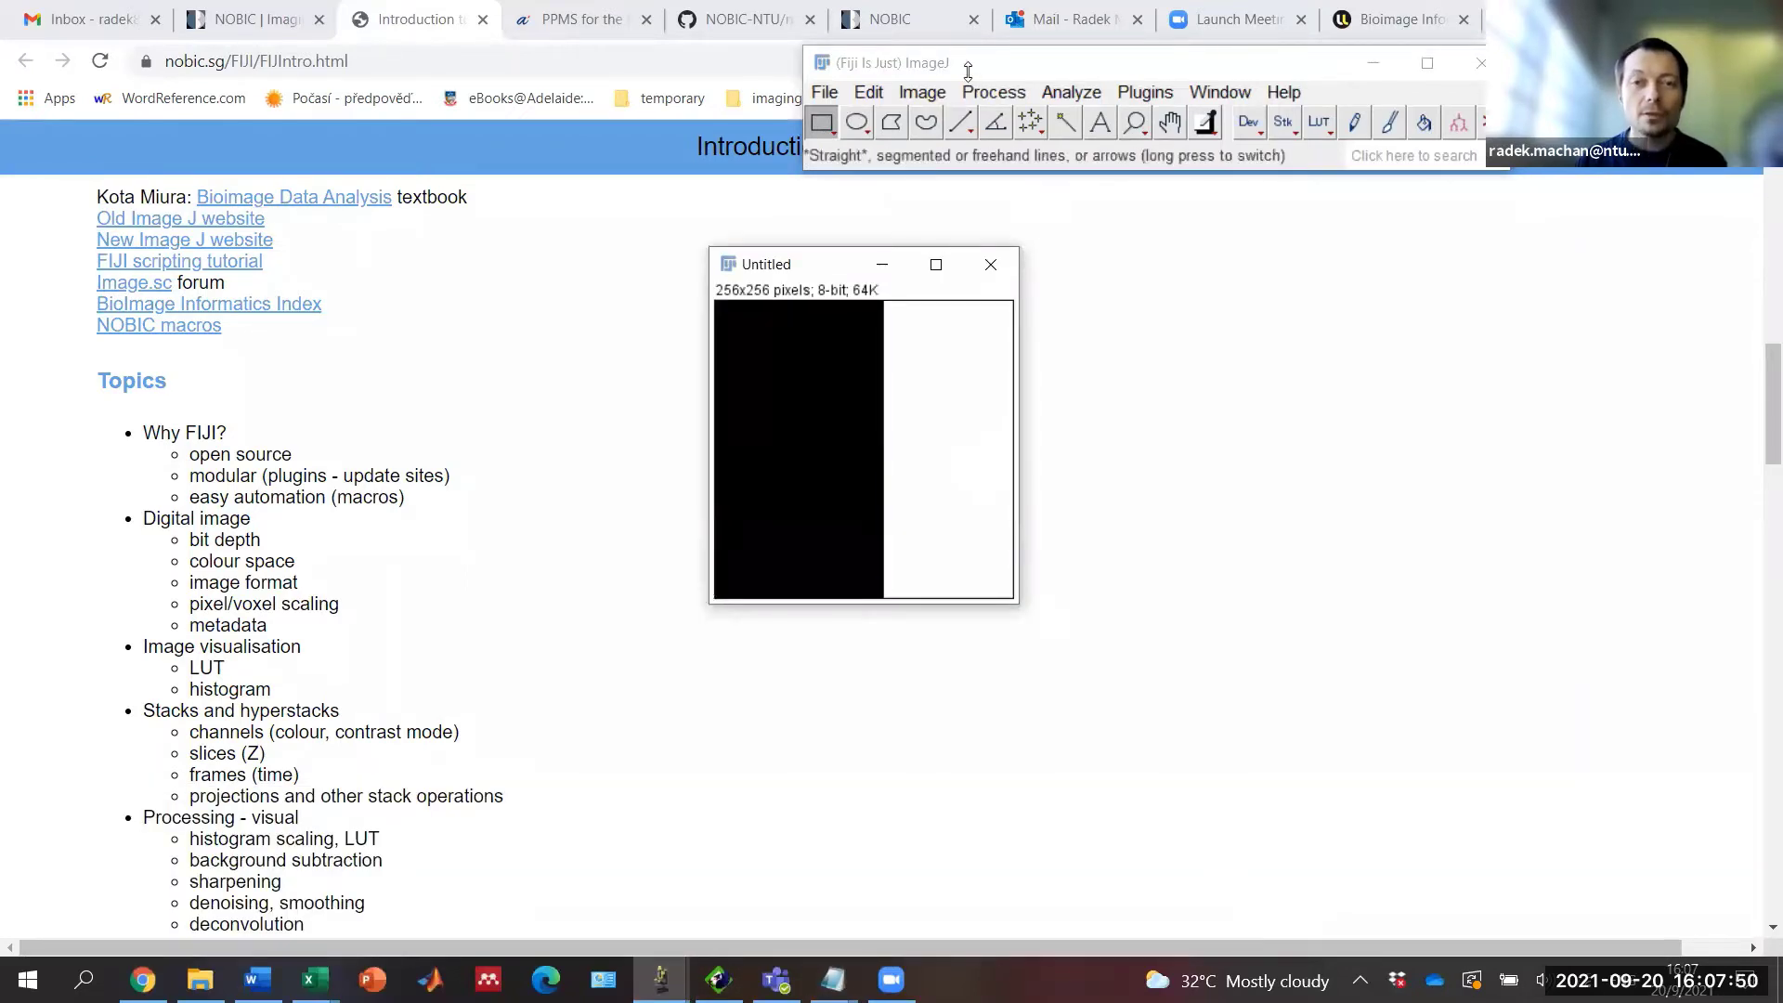
Step: Compute the FFT of the black-and-white image and place the FFT window beside the original
{"action": "left_click", "coordinate": [1001, 96]}
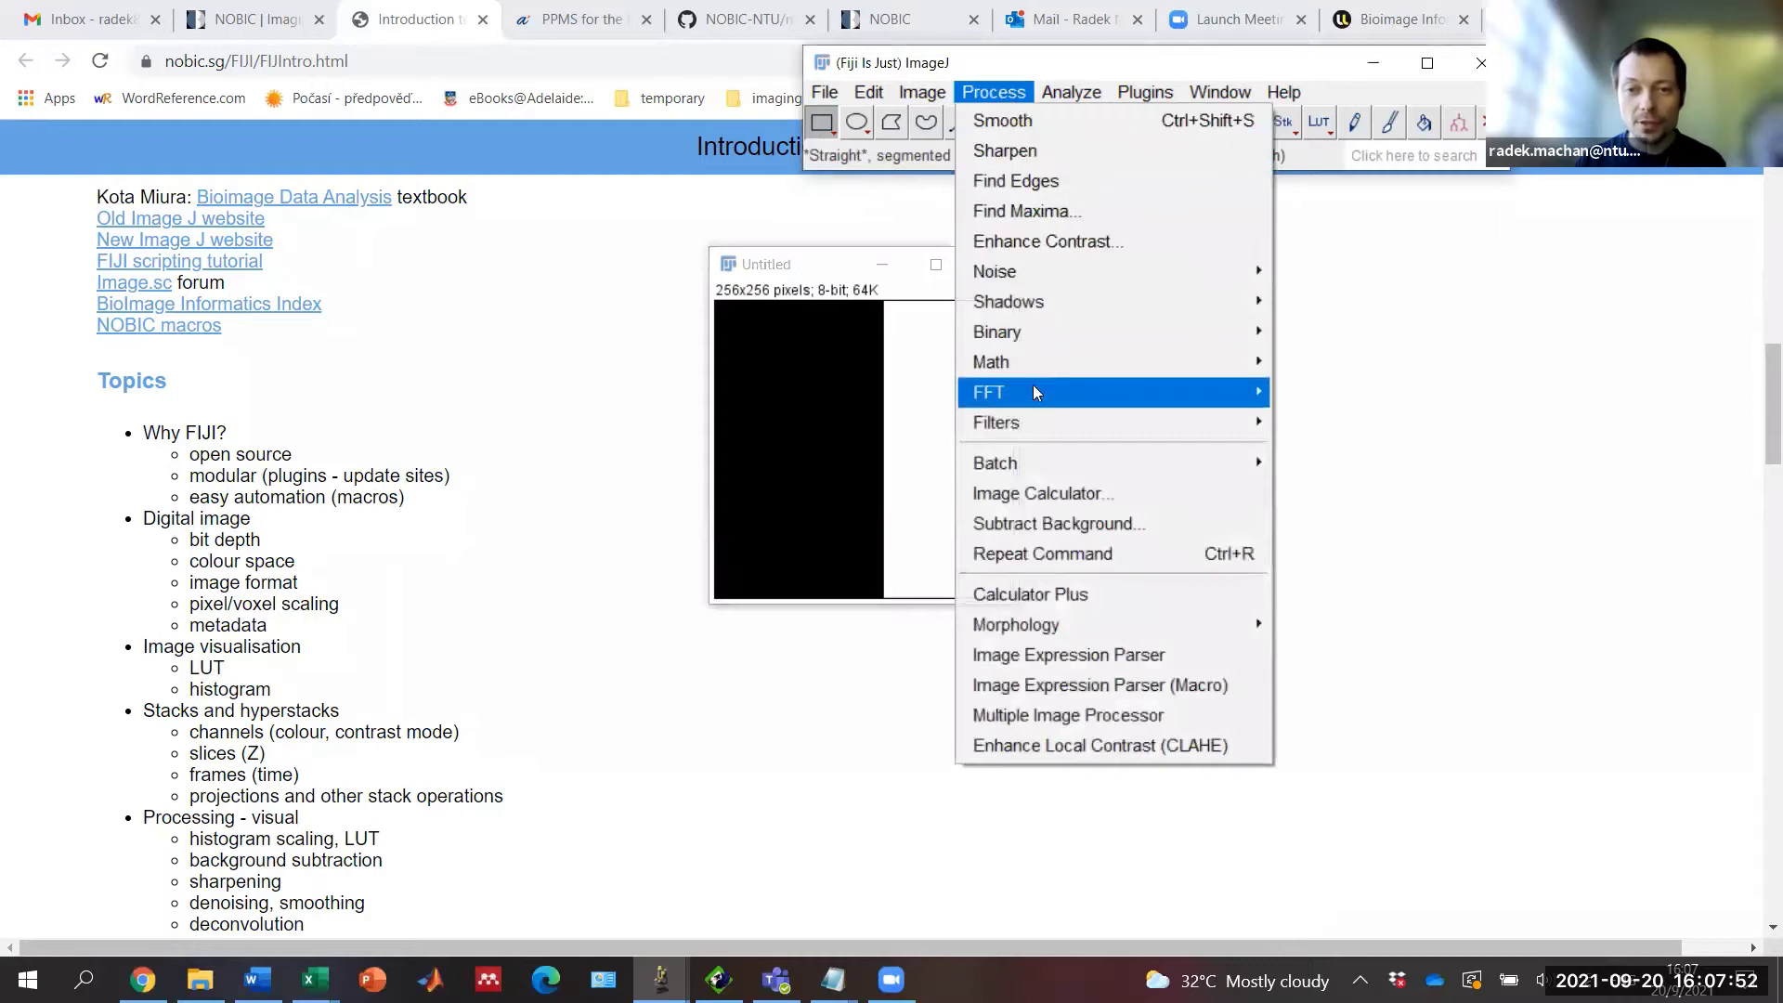
{"action": "mouse_move", "coordinate": [1055, 392]}
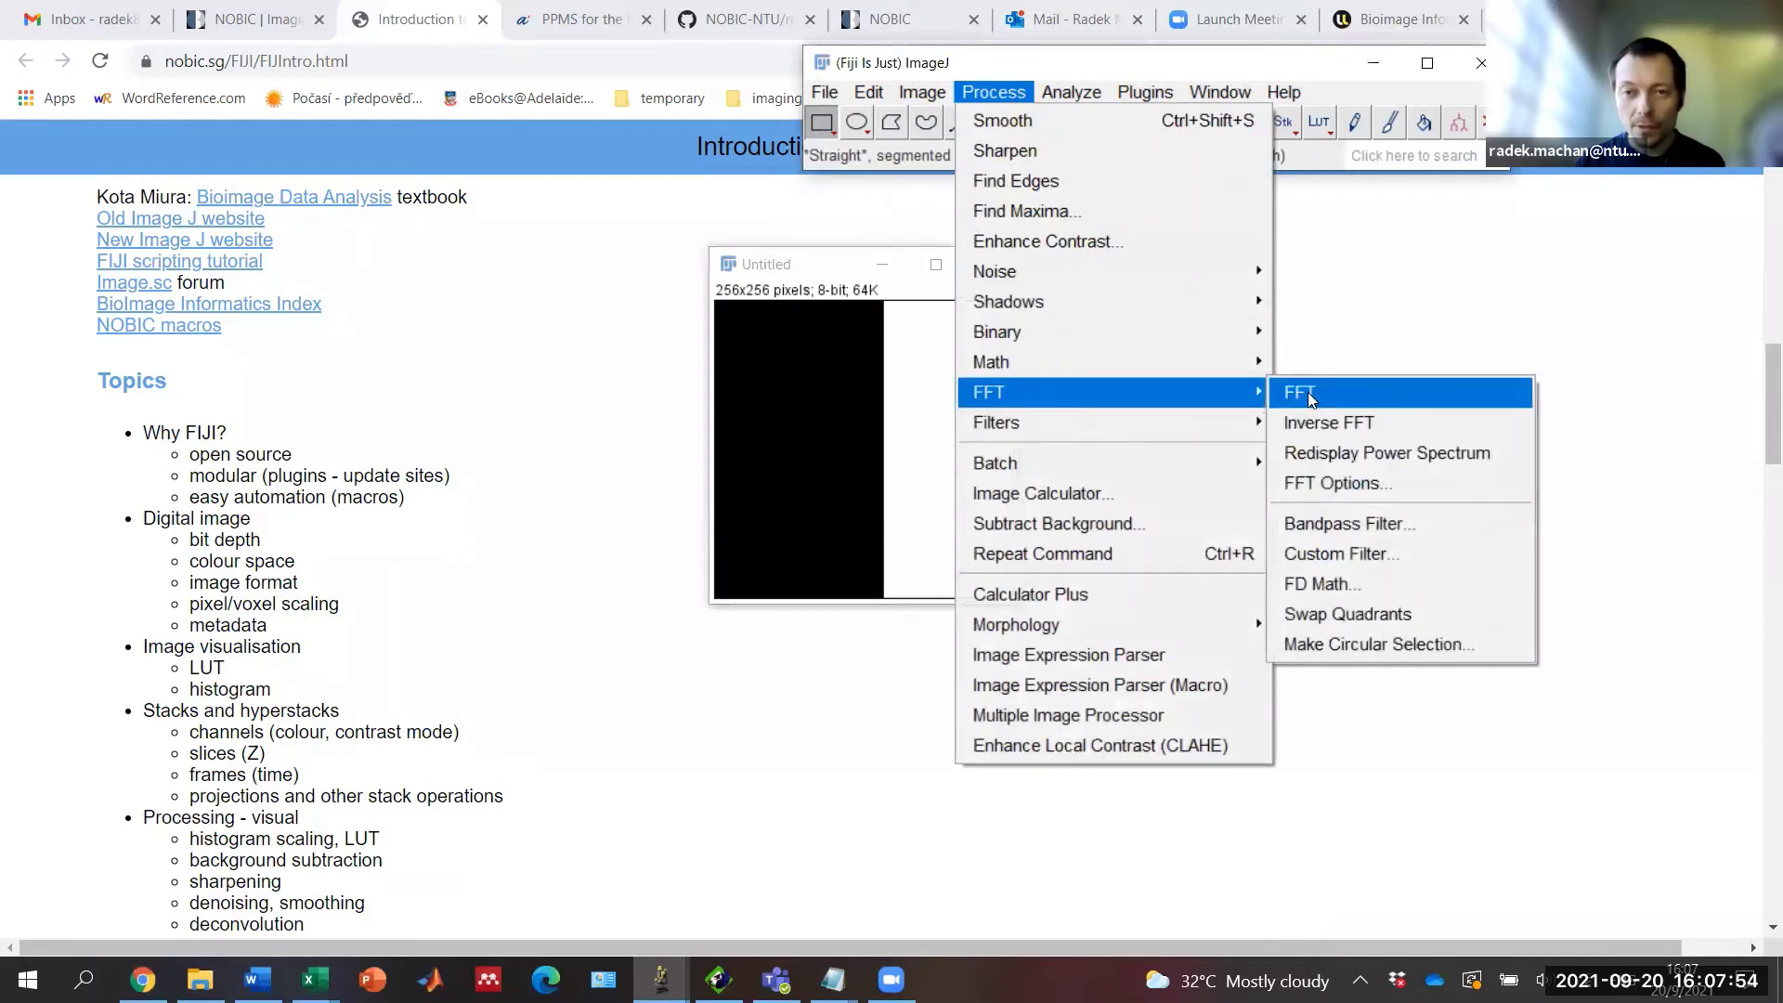
{"action": "left_click", "coordinate": [1304, 393]}
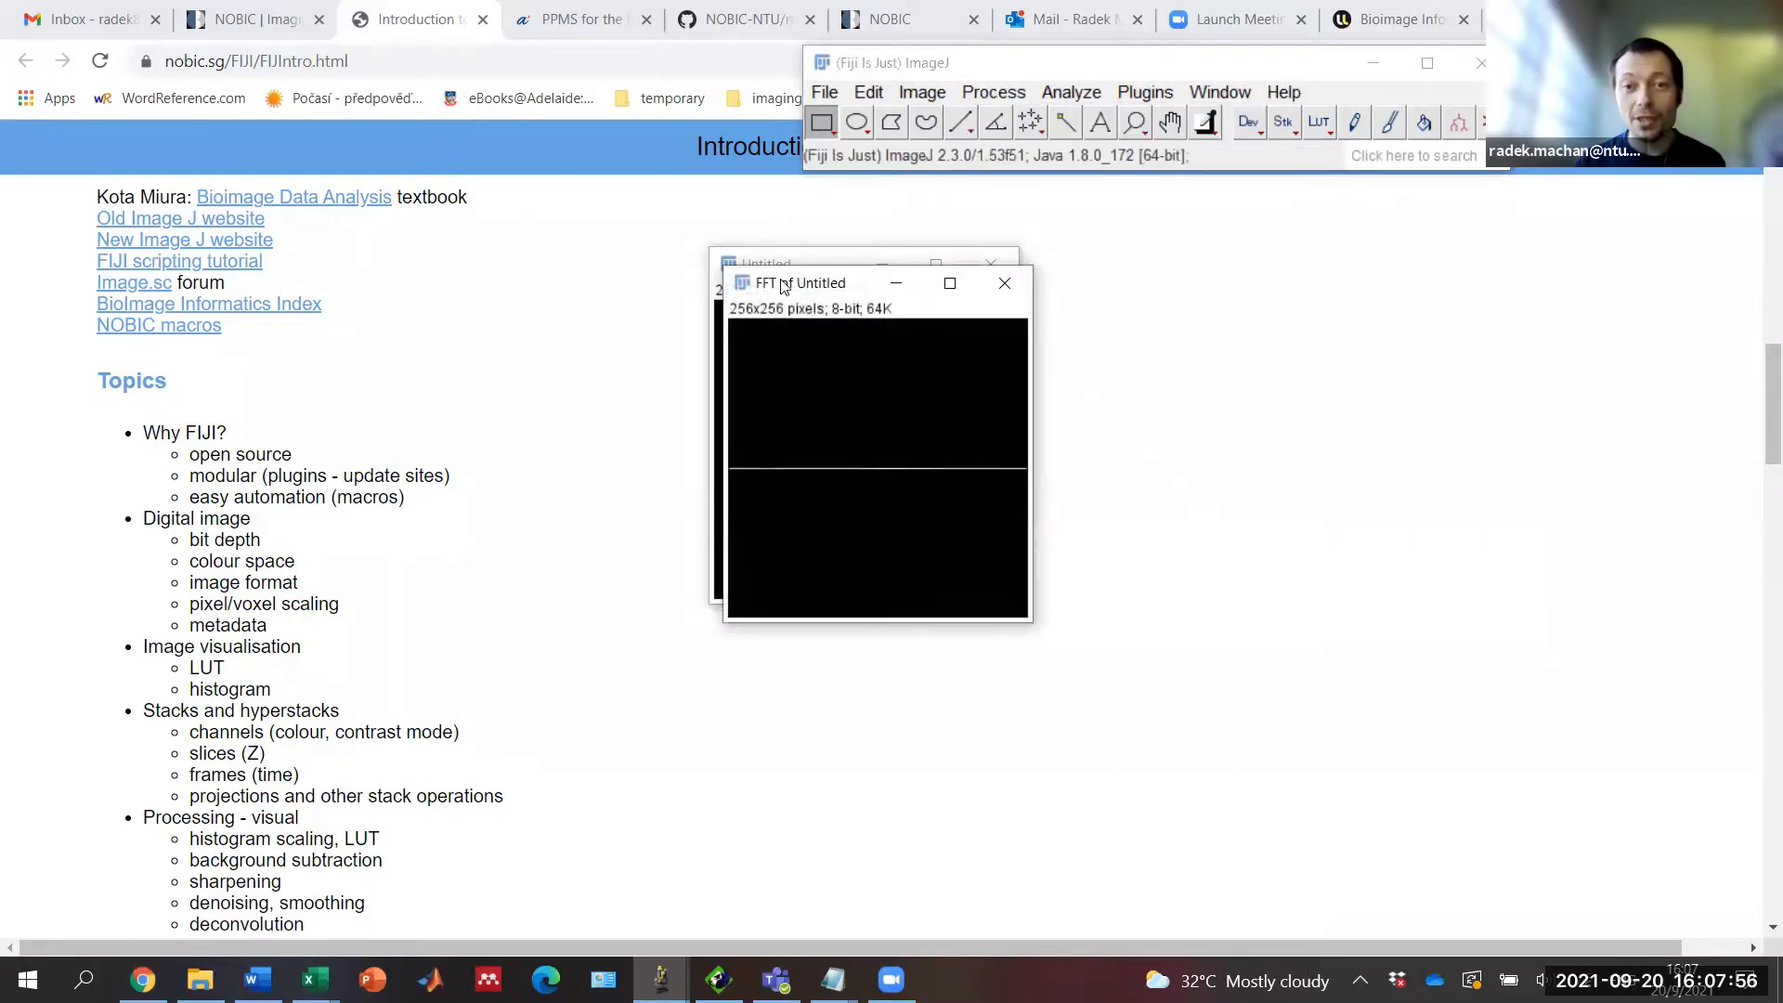
{"action": "left_click_drag", "start_coordinate": [783, 290], "coordinate": [1106, 397]}
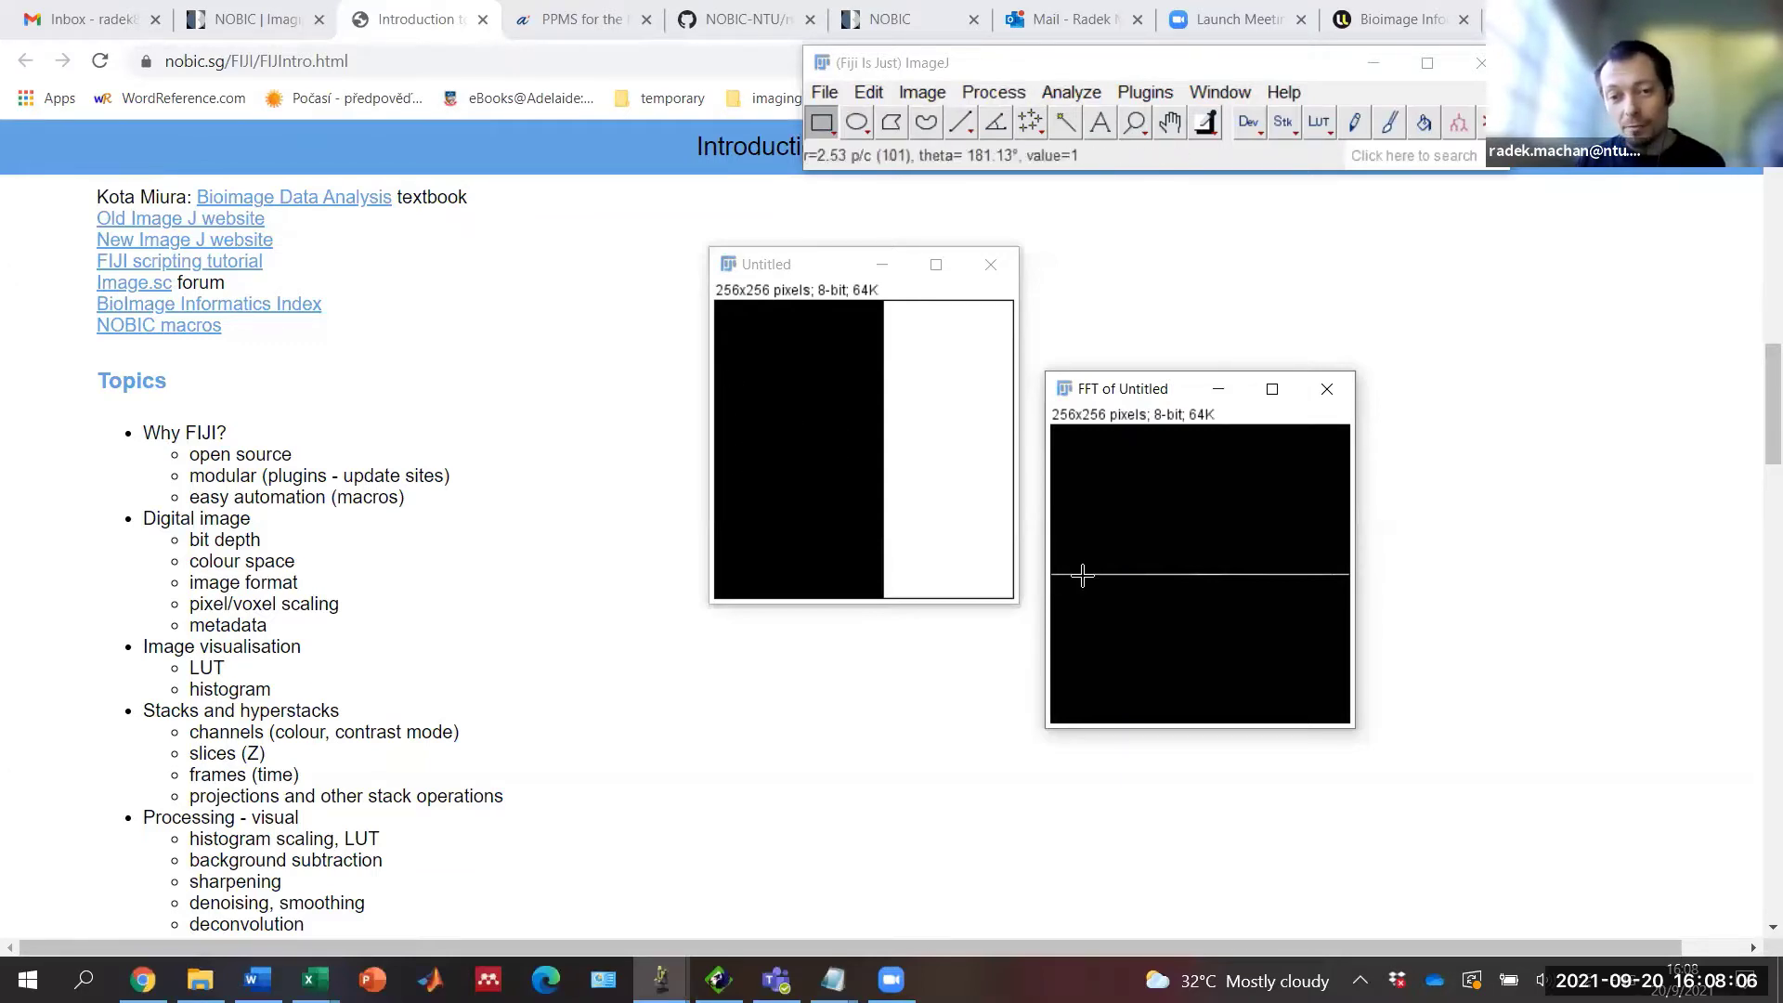
Step: Plot the profile of a thin full-width band around the FFT's bright central line, and close the plot and FFT windows after viewing
{"action": "left_click_drag", "start_coordinate": [1053, 565], "coordinate": [1346, 591]}
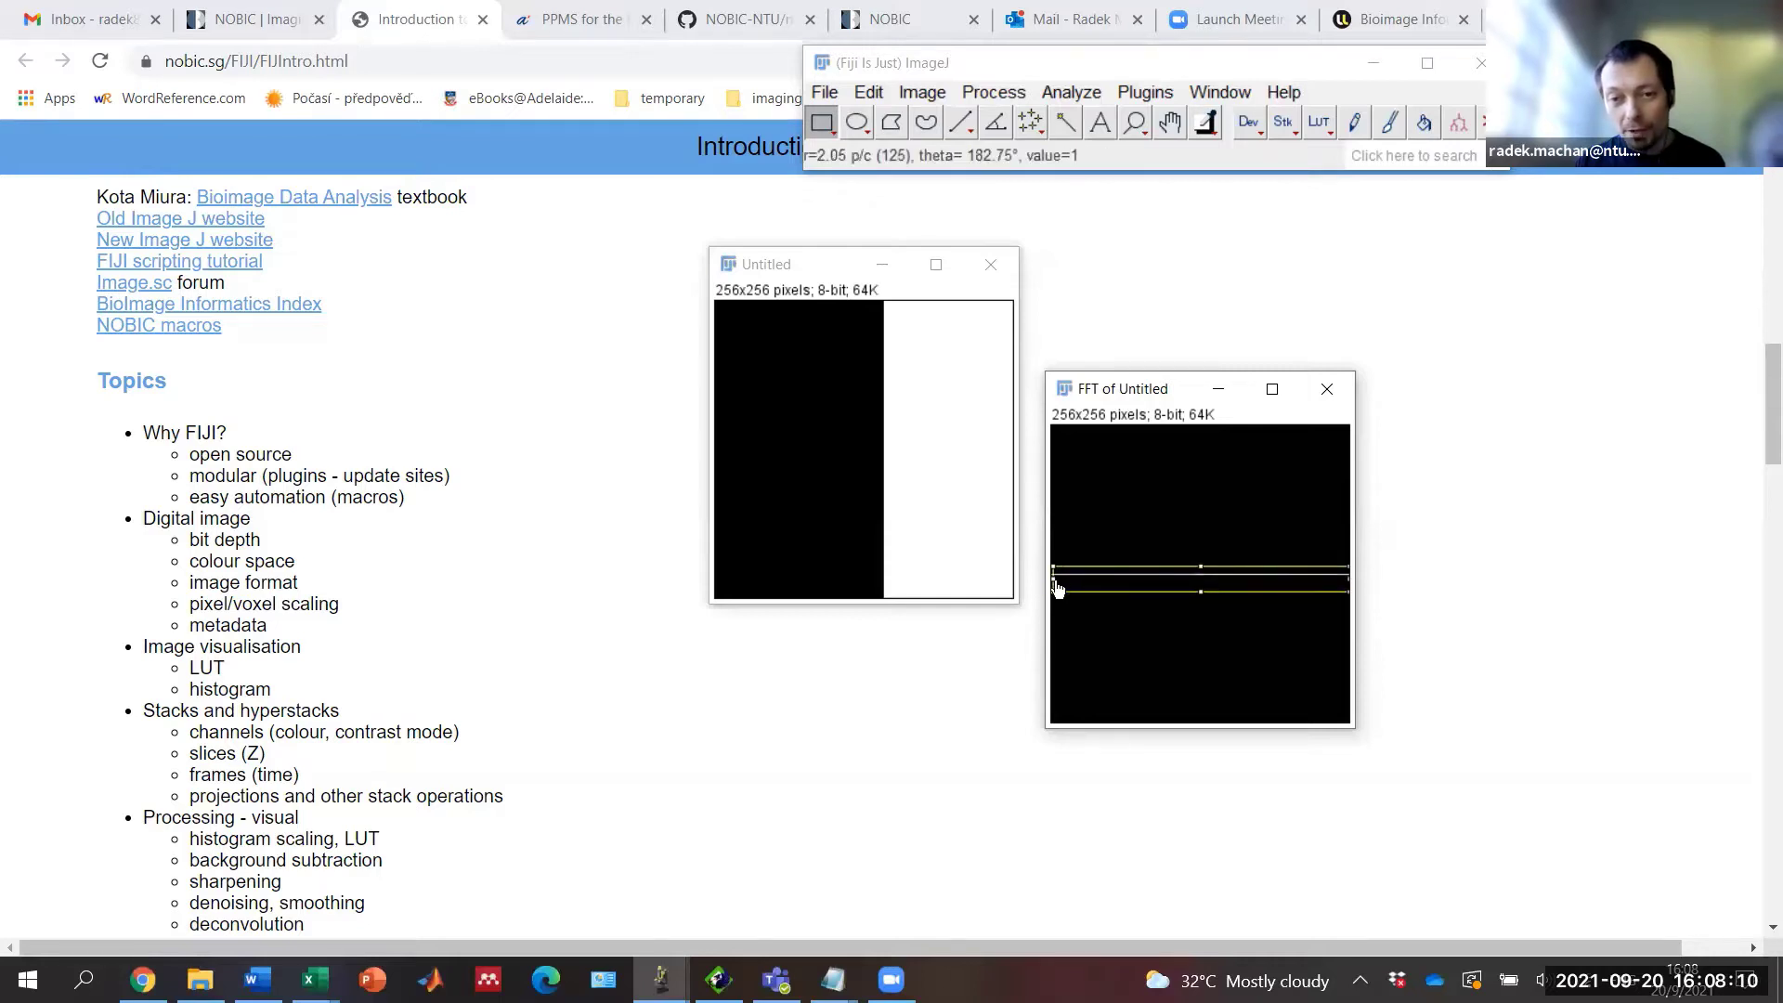
{"action": "left_click", "coordinate": [1064, 93]}
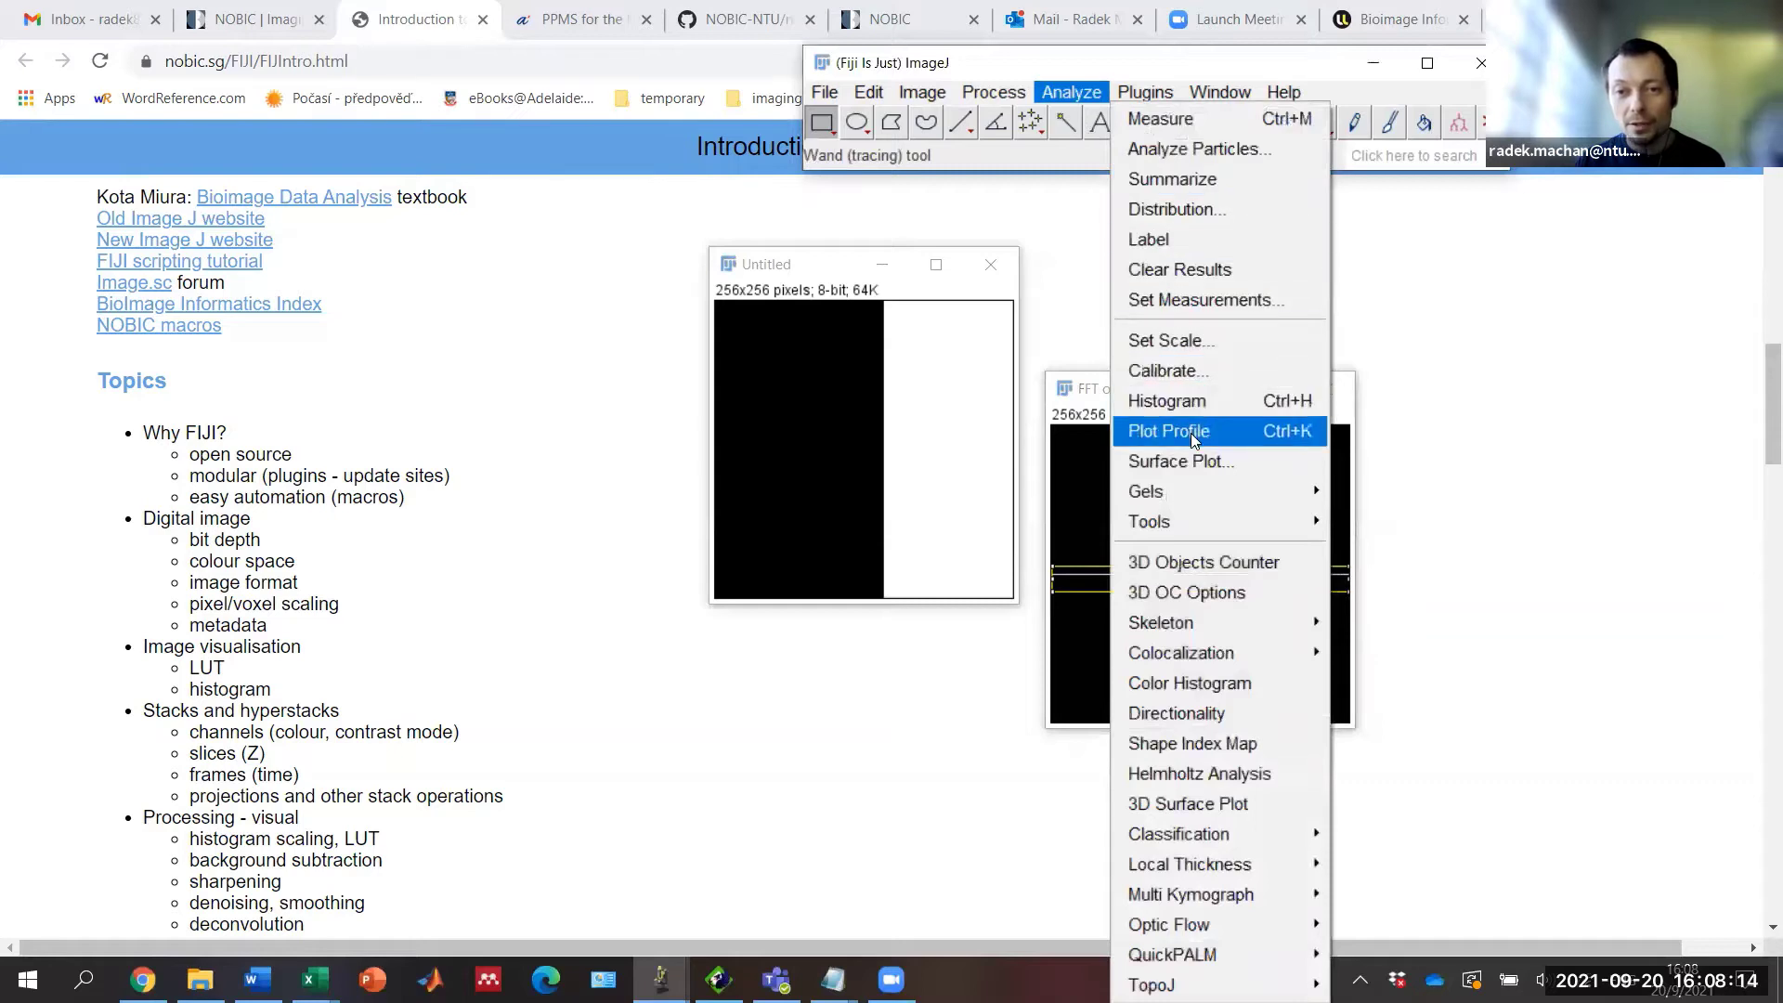
{"action": "left_click", "coordinate": [1190, 433]}
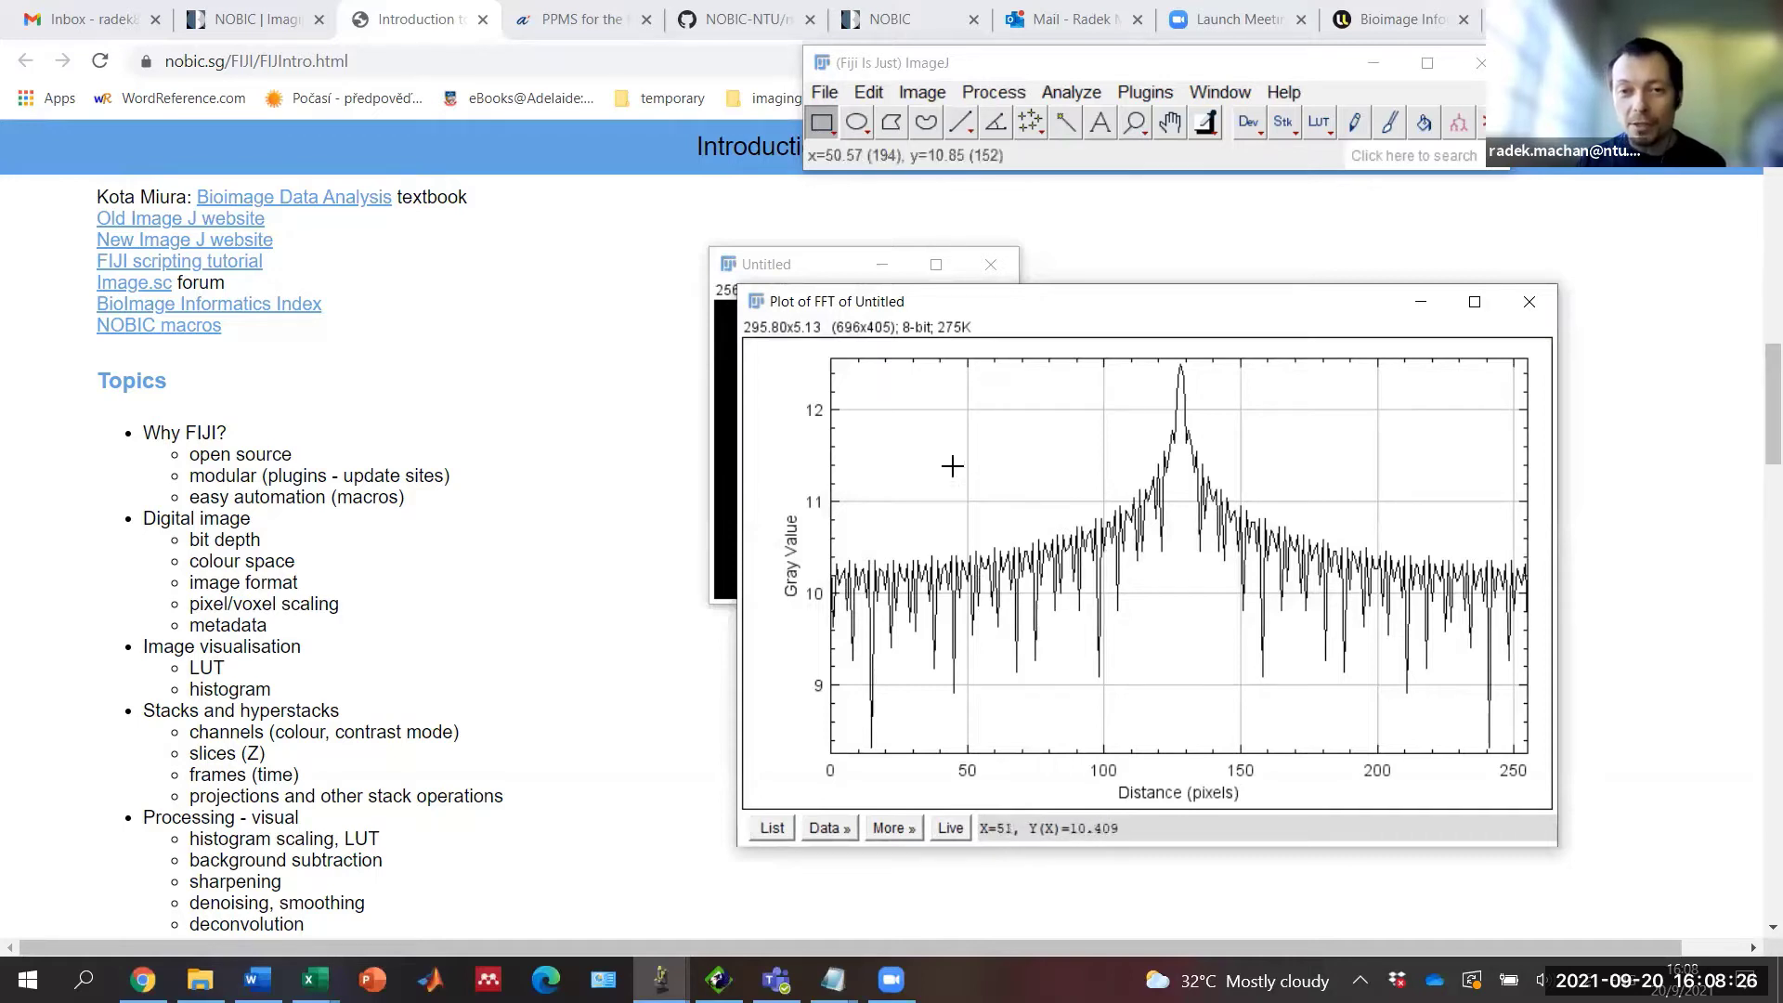
{"action": "left_click_drag", "start_coordinate": [1021, 310], "coordinate": [1257, 279]}
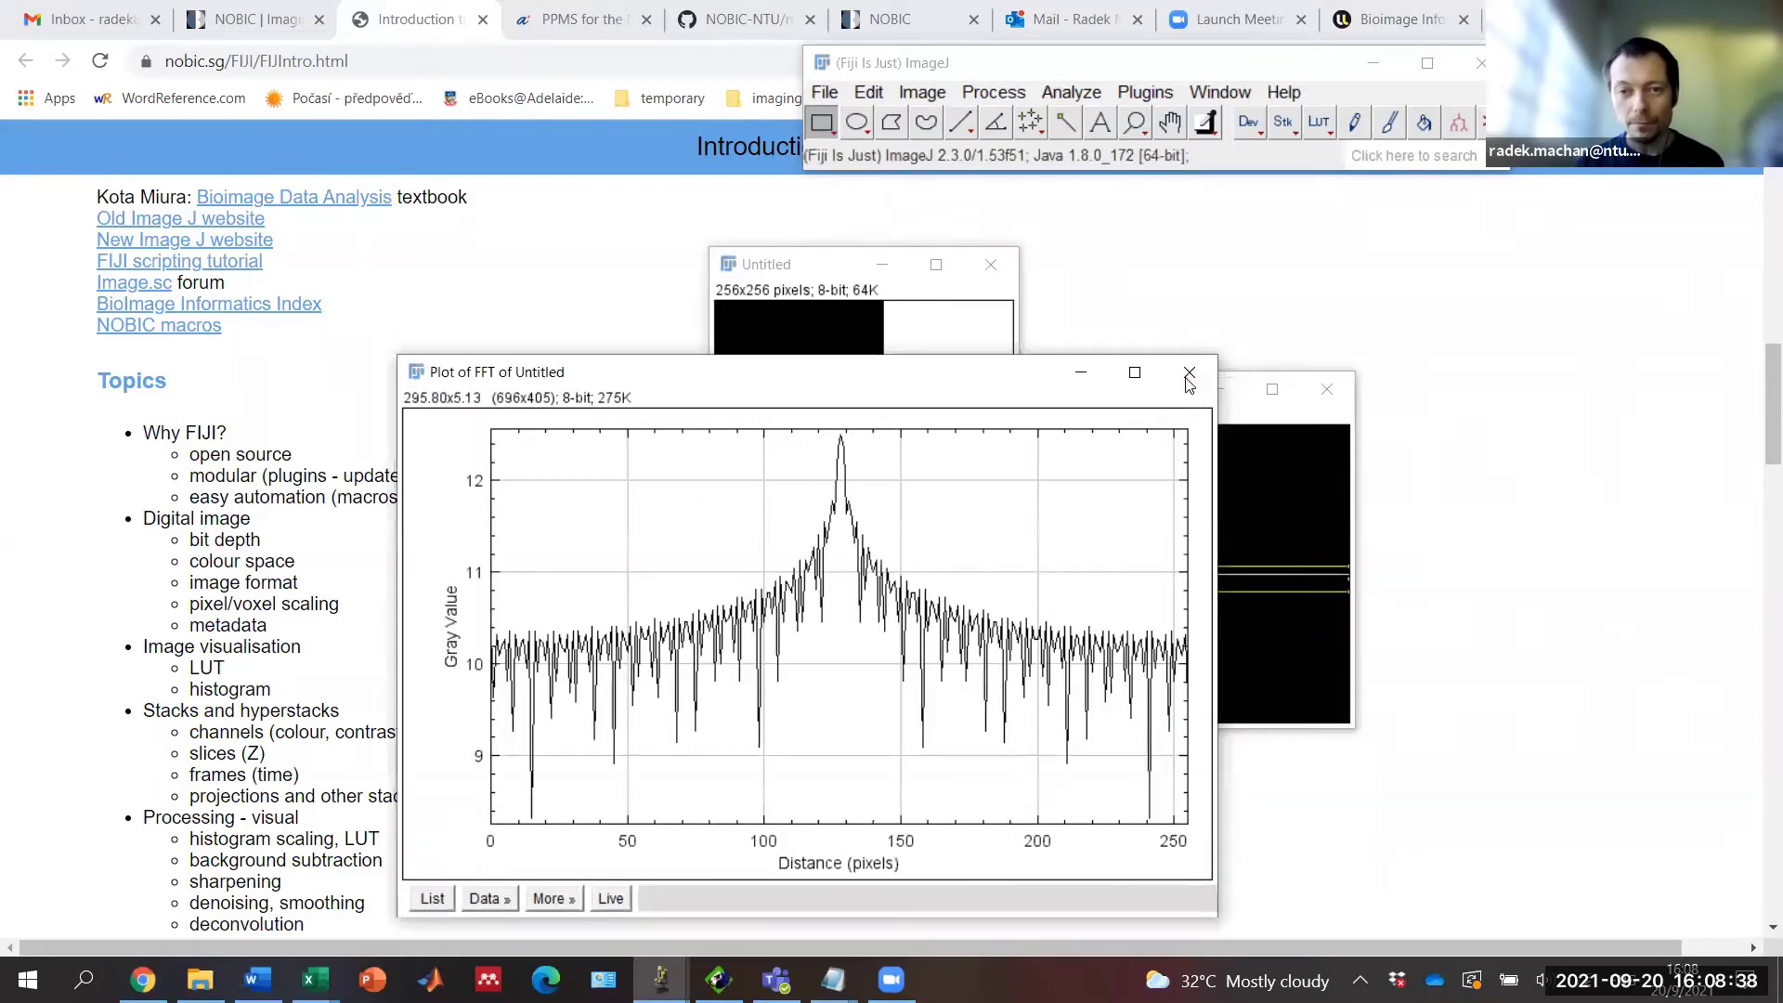
{"action": "left_click", "coordinate": [1189, 373]}
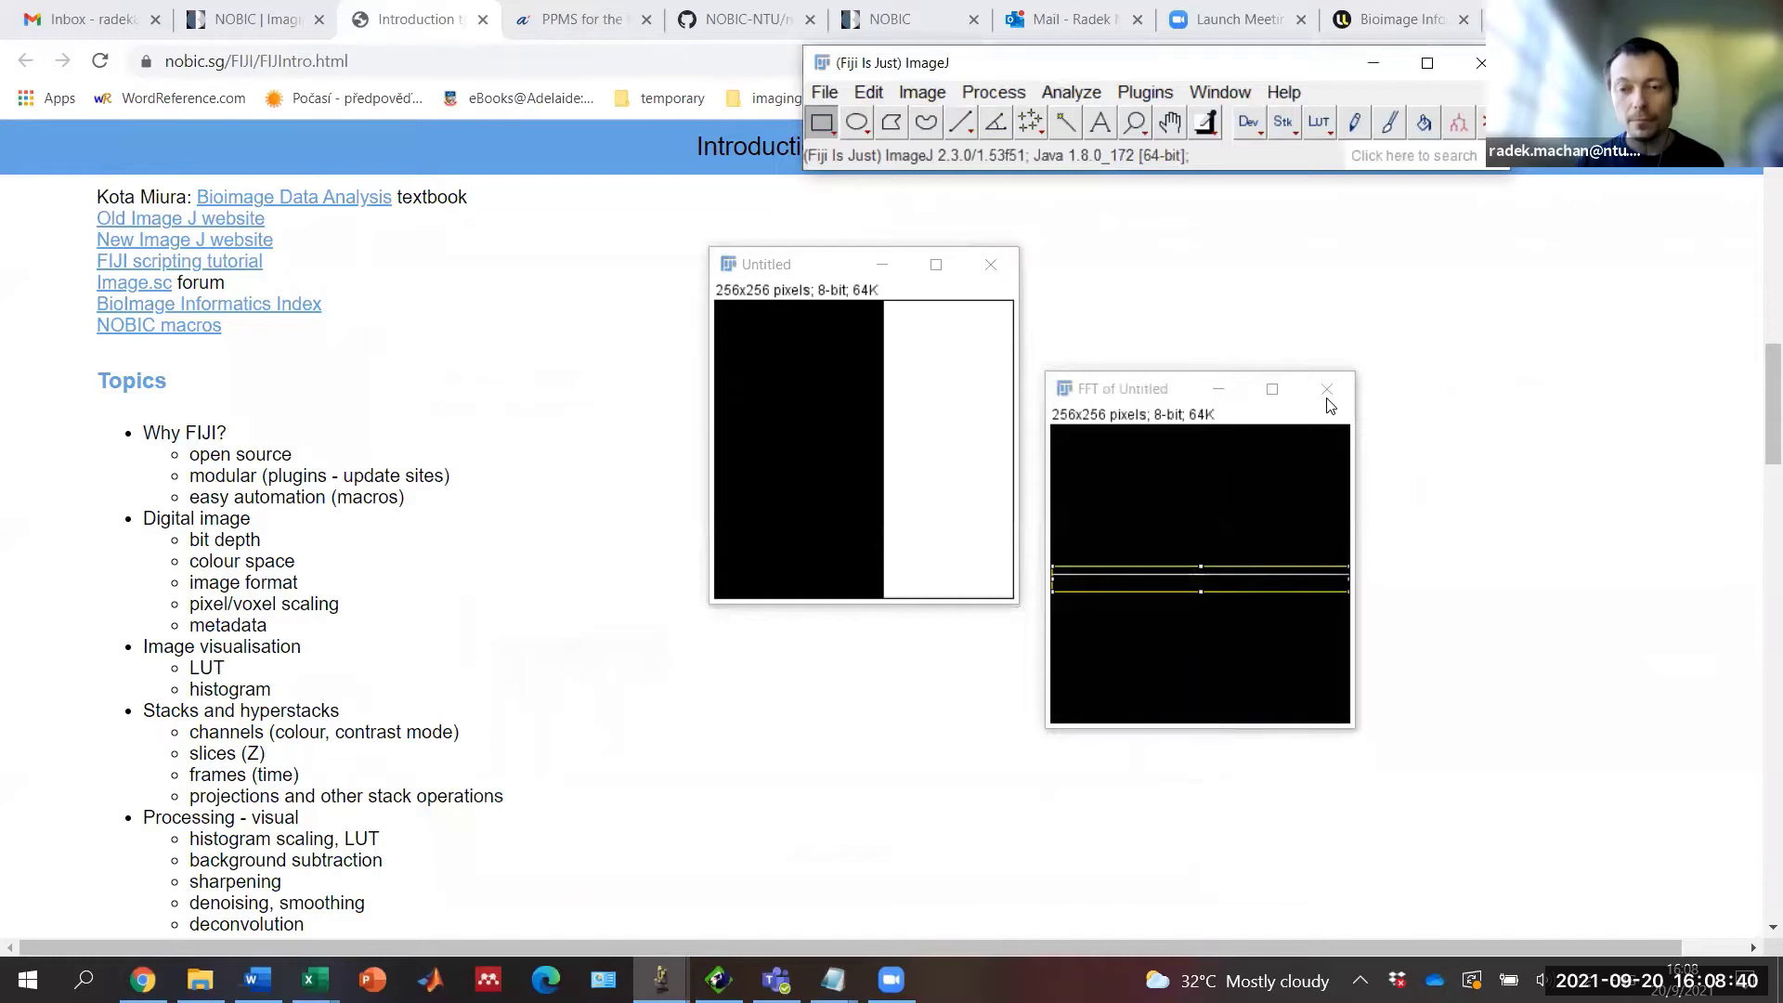
{"action": "left_click", "coordinate": [1327, 390]}
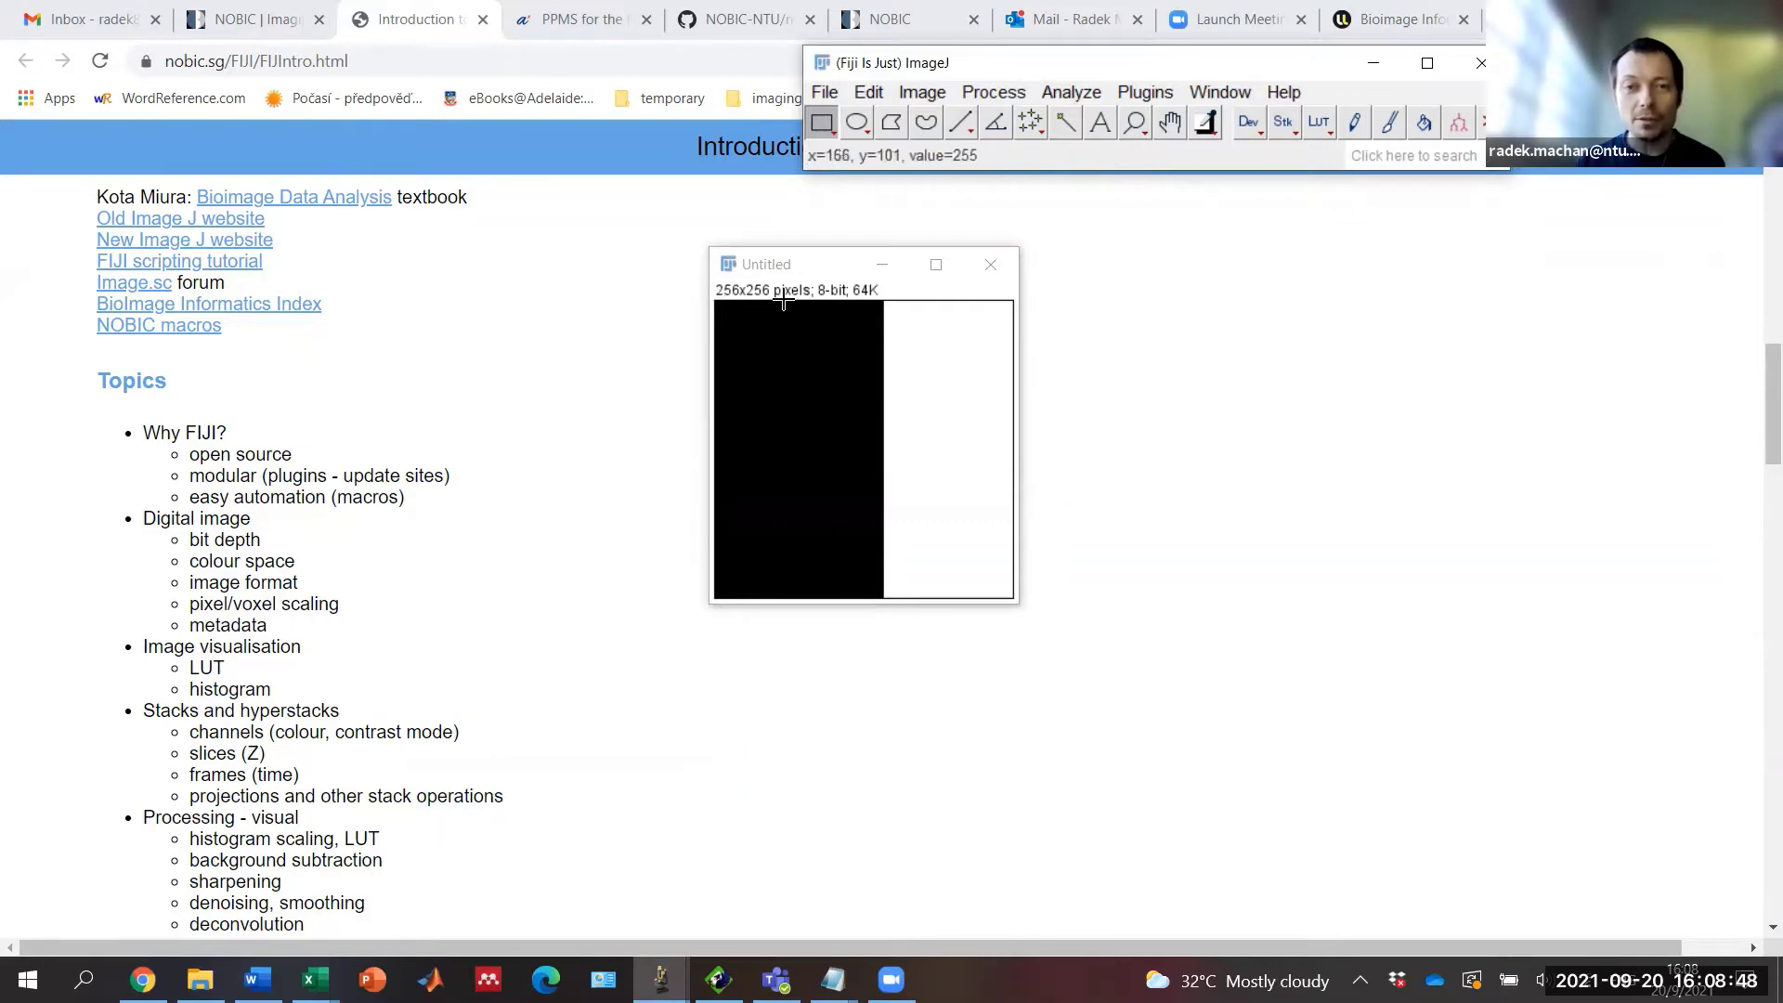
Step: Compute a fresh FFT of the black-and-white Untitled image and move the FFT window aside so the original shows
{"action": "left_click_drag", "start_coordinate": [817, 273], "coordinate": [817, 292]}
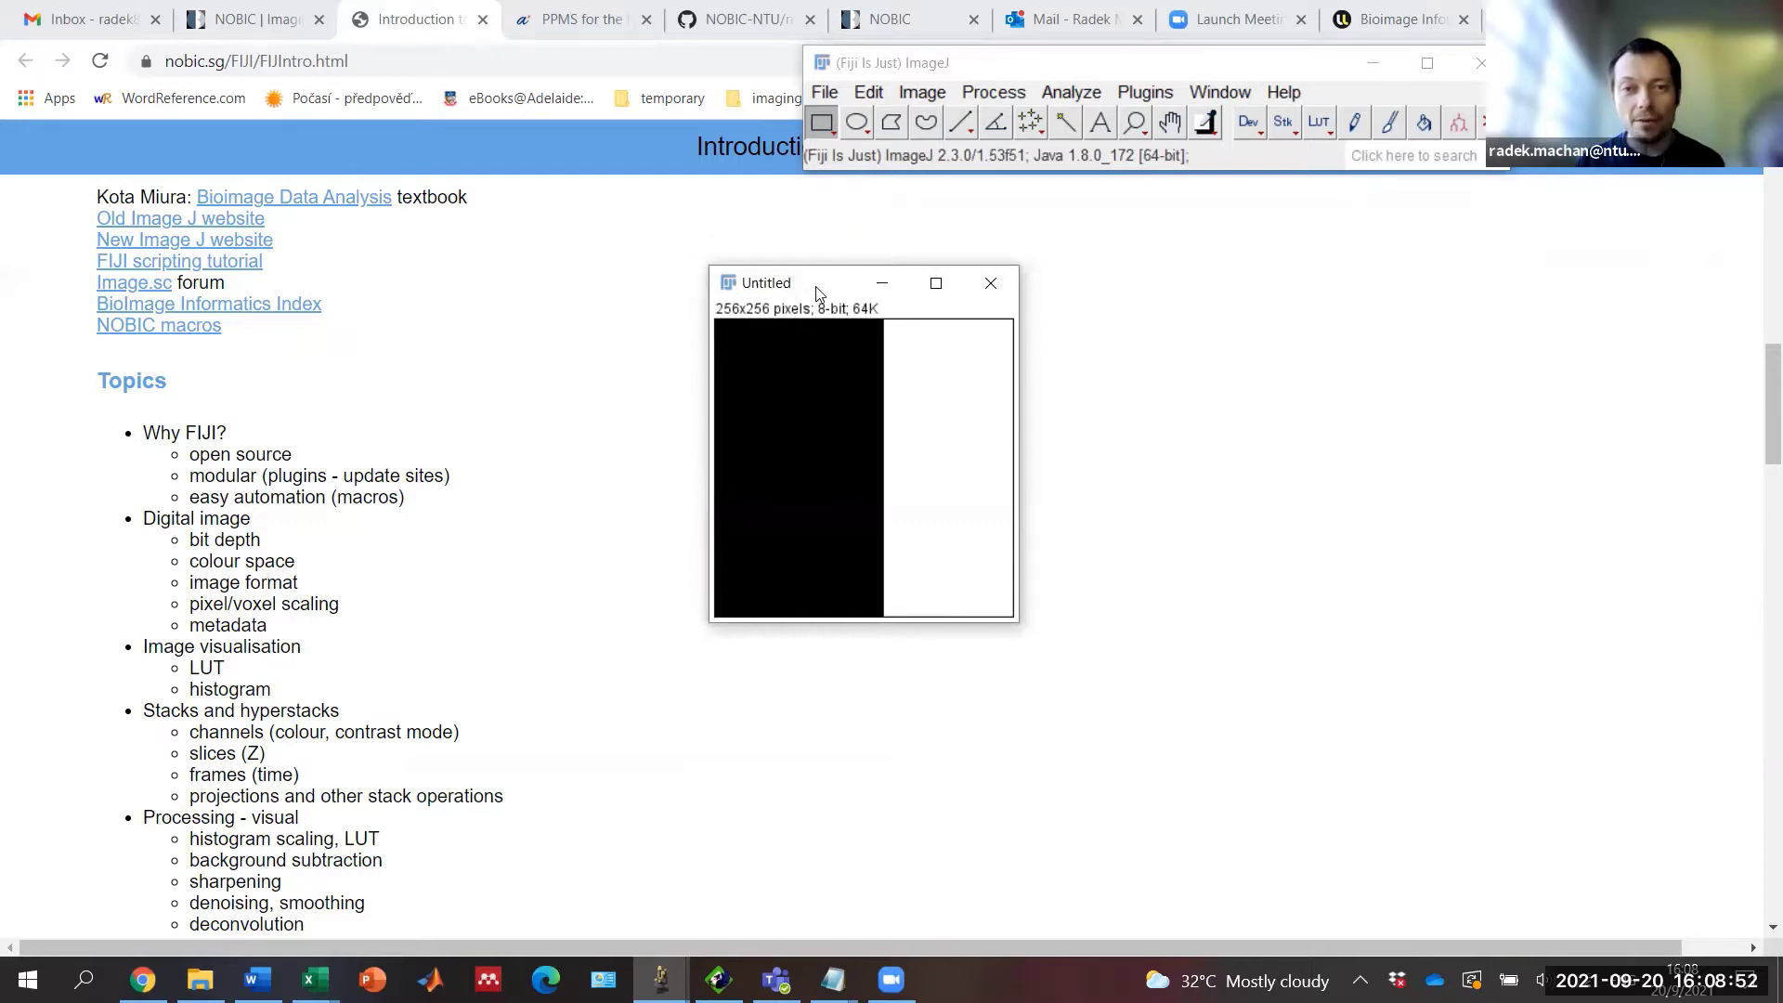
{"action": "left_click", "coordinate": [1013, 98]}
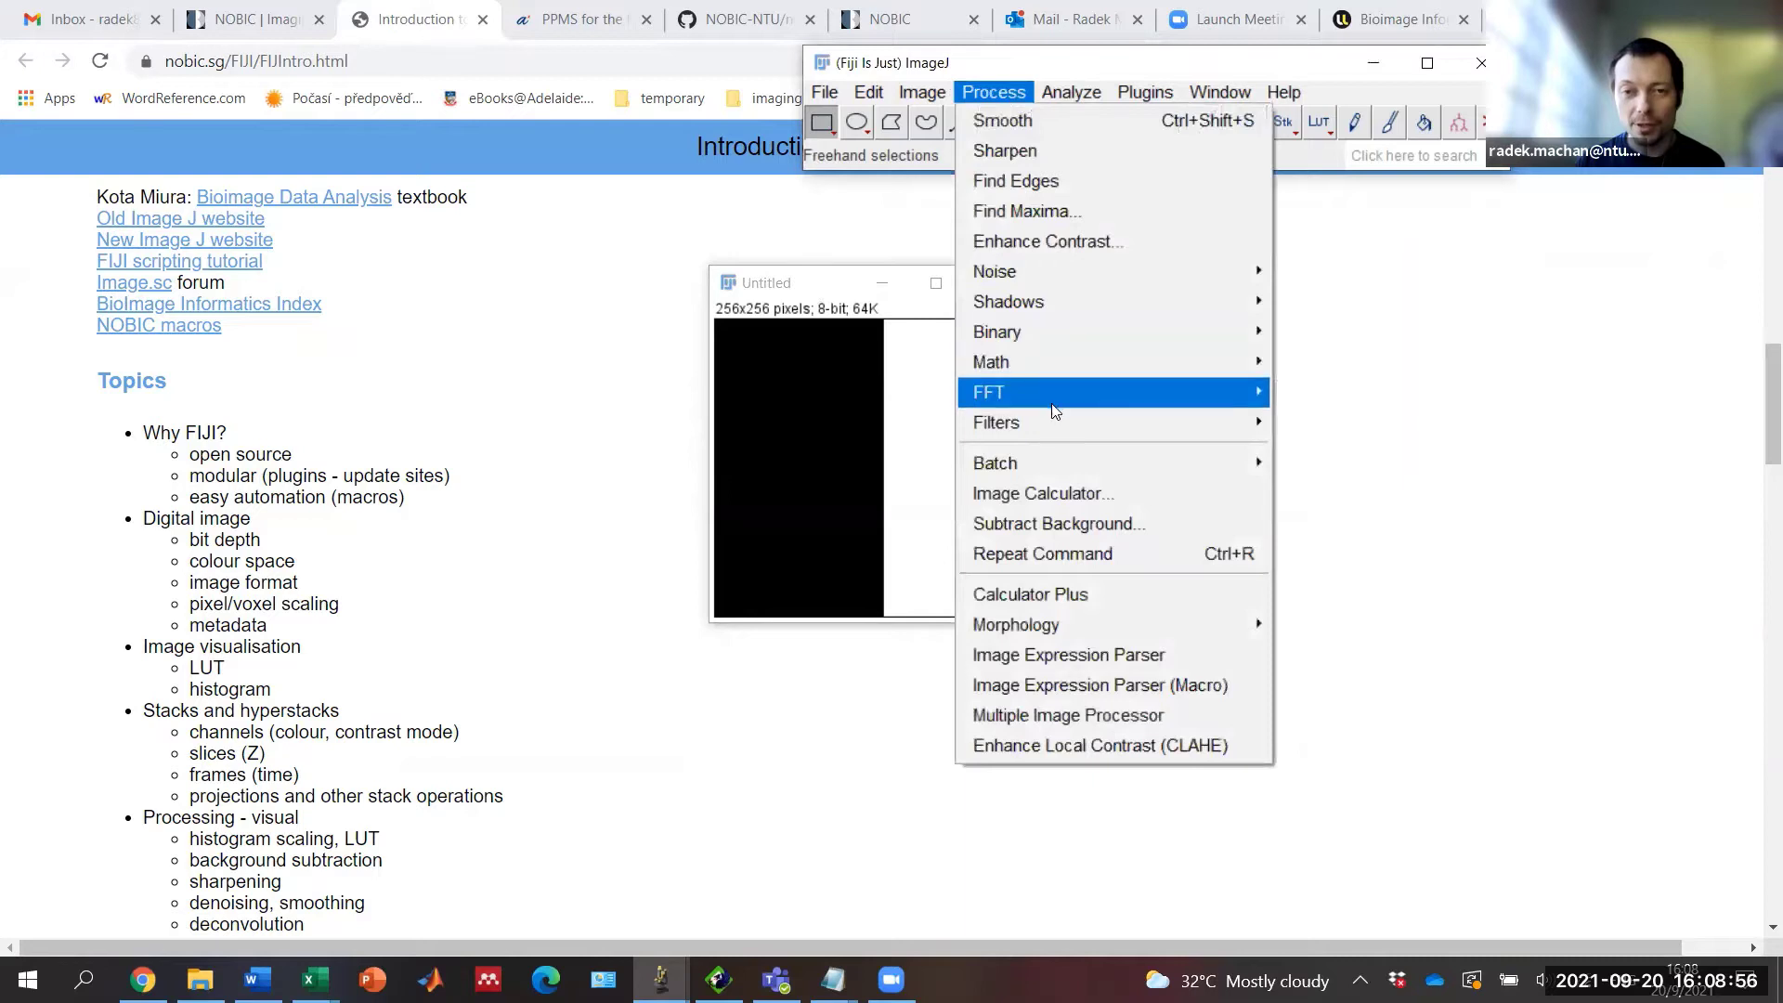
{"action": "mouse_move", "coordinate": [1242, 387]}
{"action": "left_click", "coordinate": [1309, 390]}
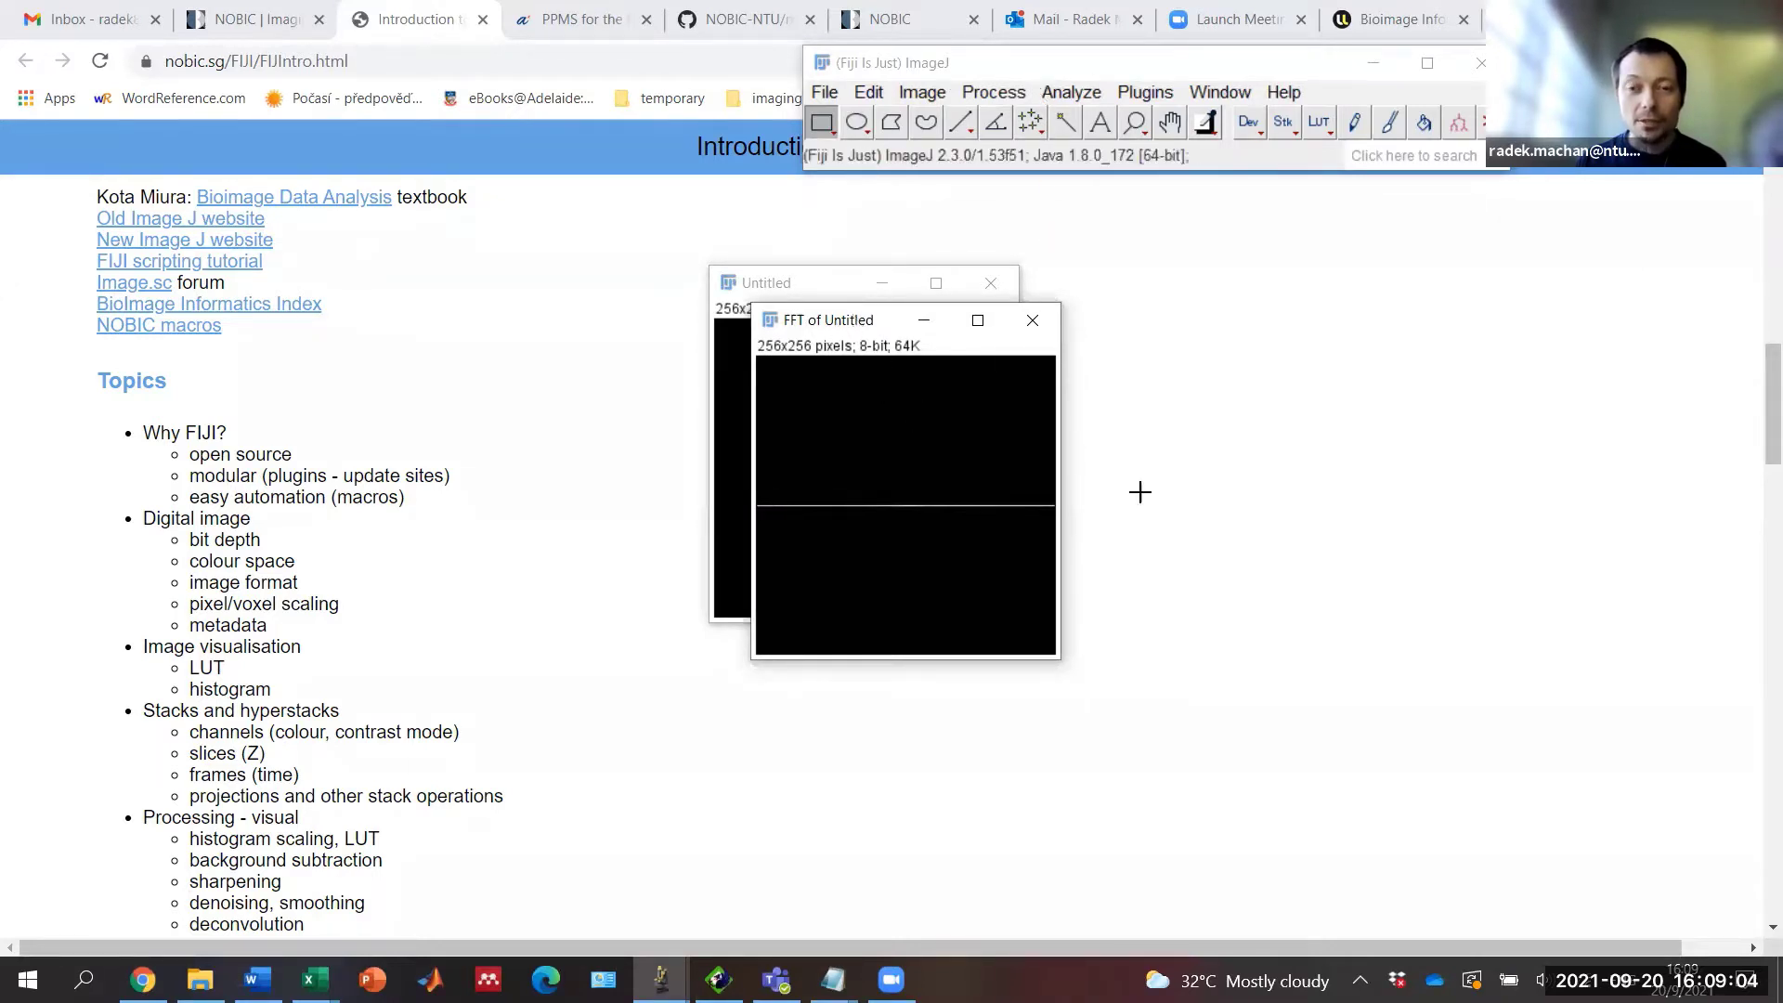
{"action": "left_click_drag", "start_coordinate": [873, 319], "coordinate": [1053, 274]}
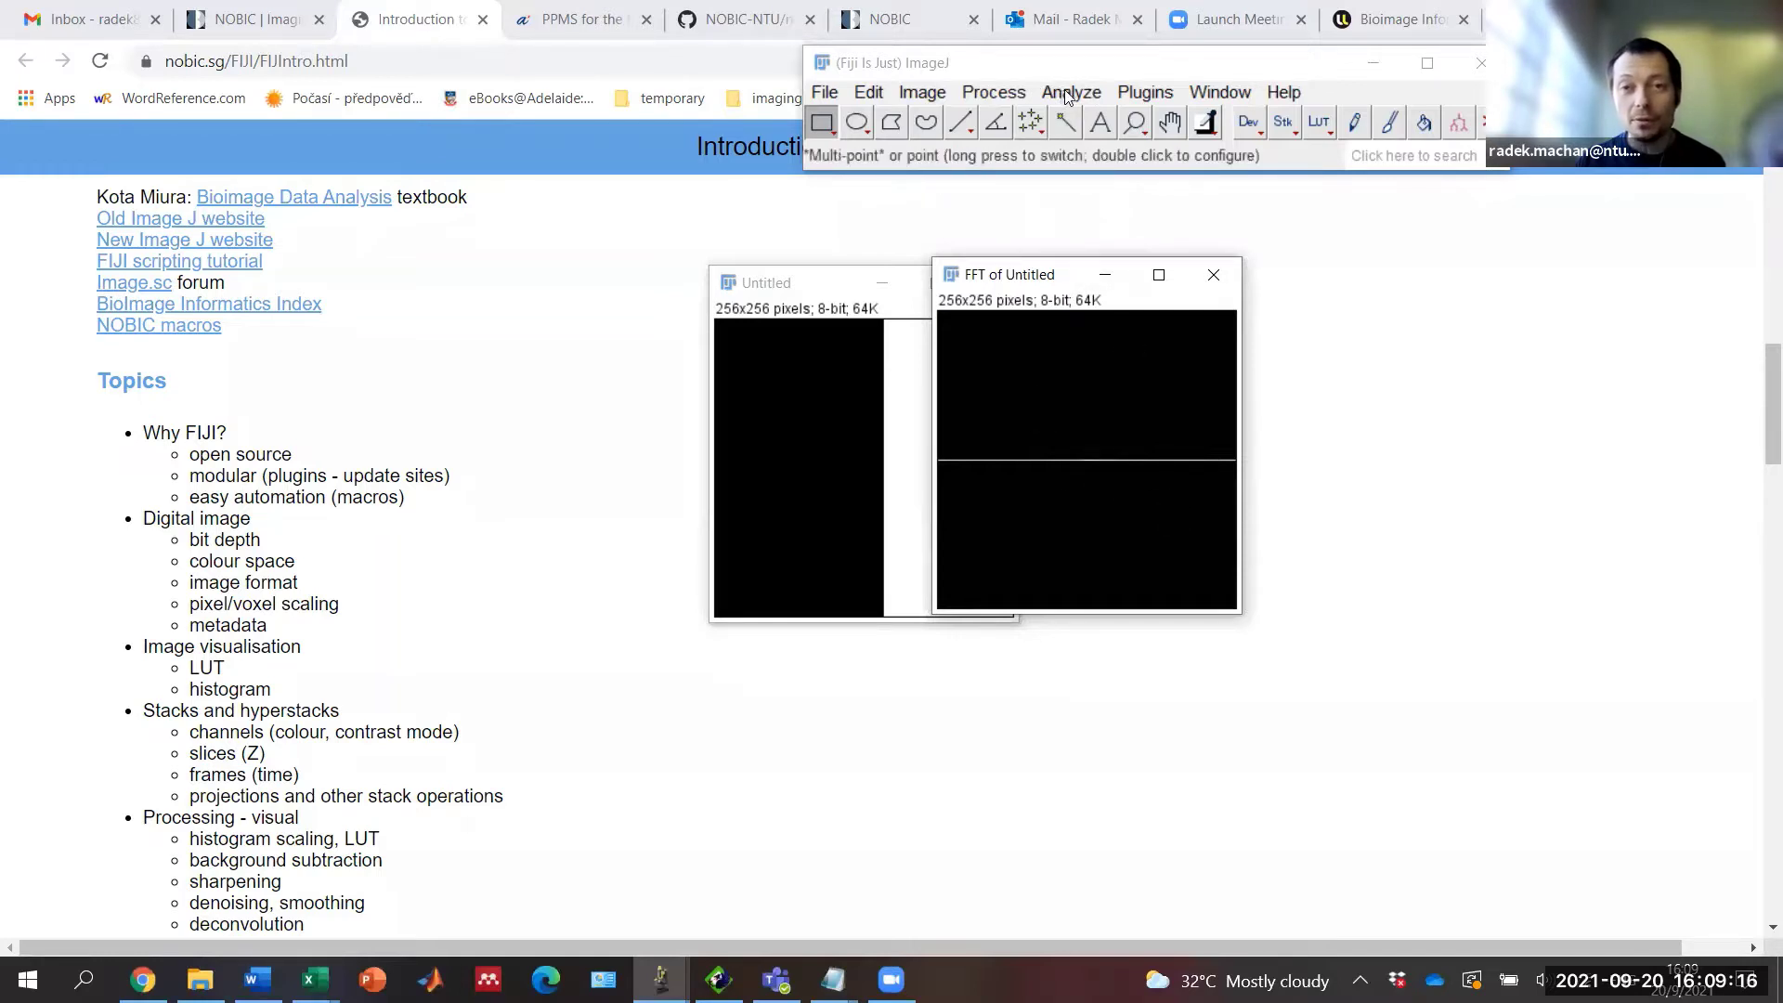
Step: Make a circular selection with radius 8 at the centre of the FFT of Untitled
{"action": "left_click", "coordinate": [995, 92]}
{"action": "mouse_move", "coordinate": [1030, 392]}
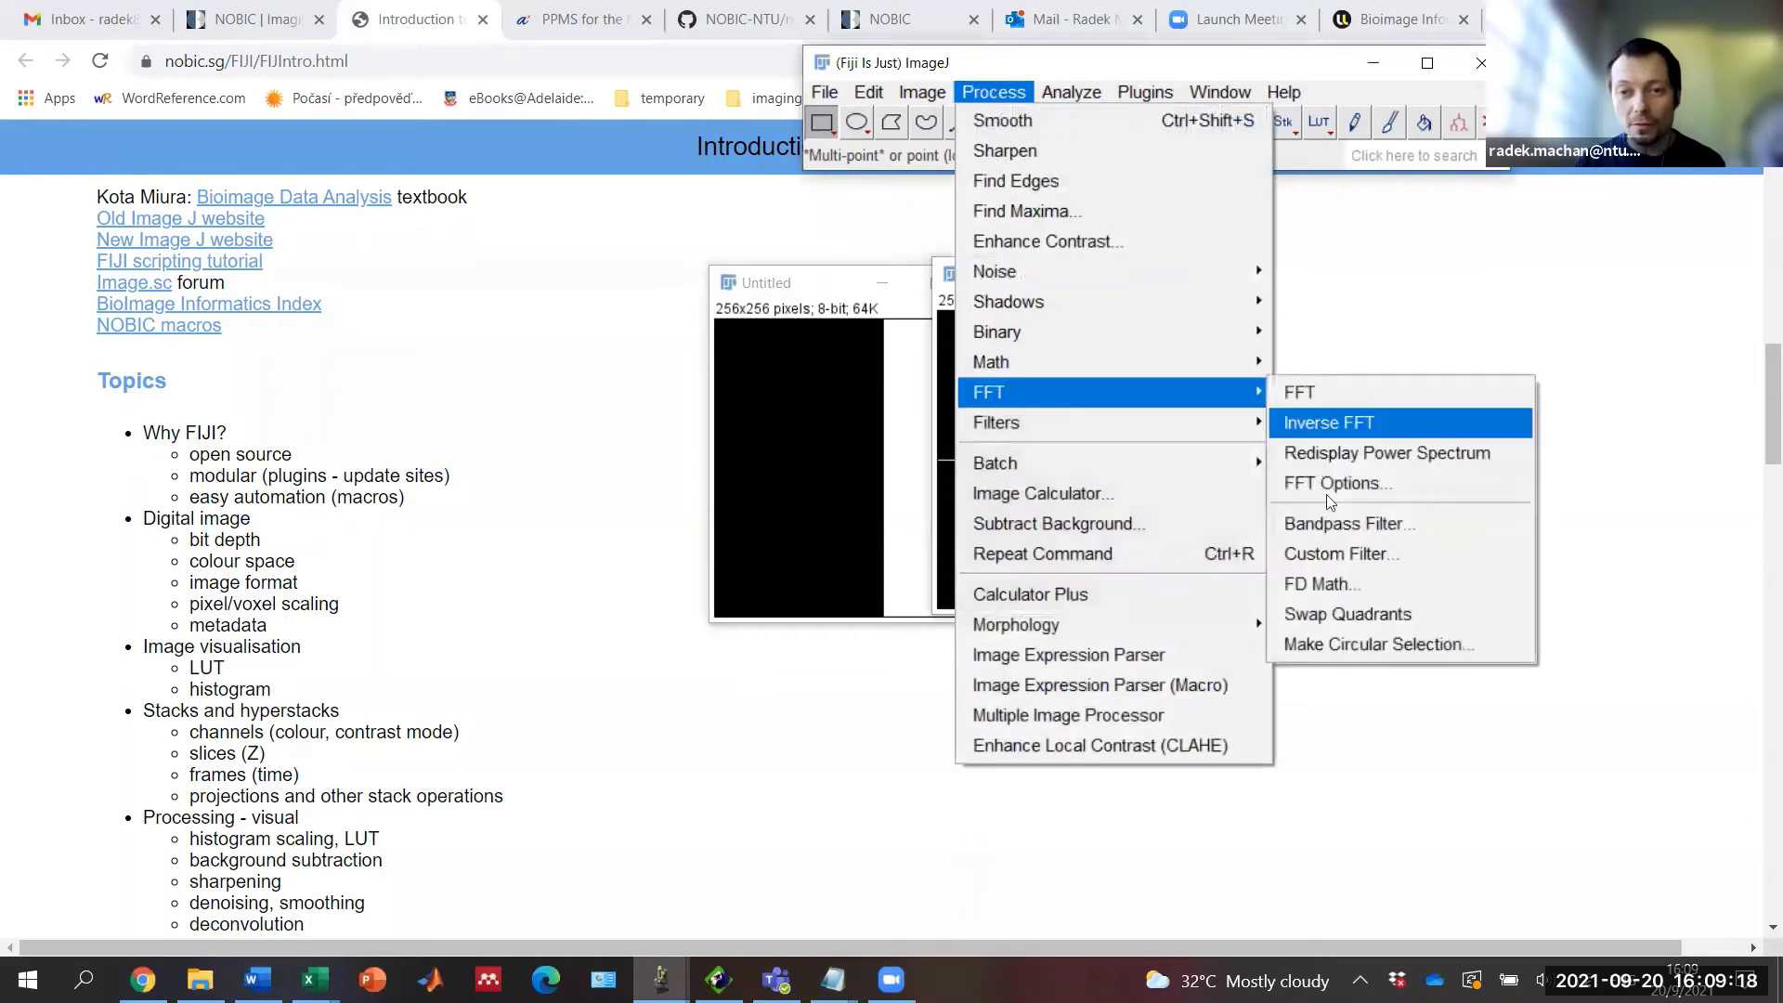
{"action": "left_click", "coordinate": [1341, 642]}
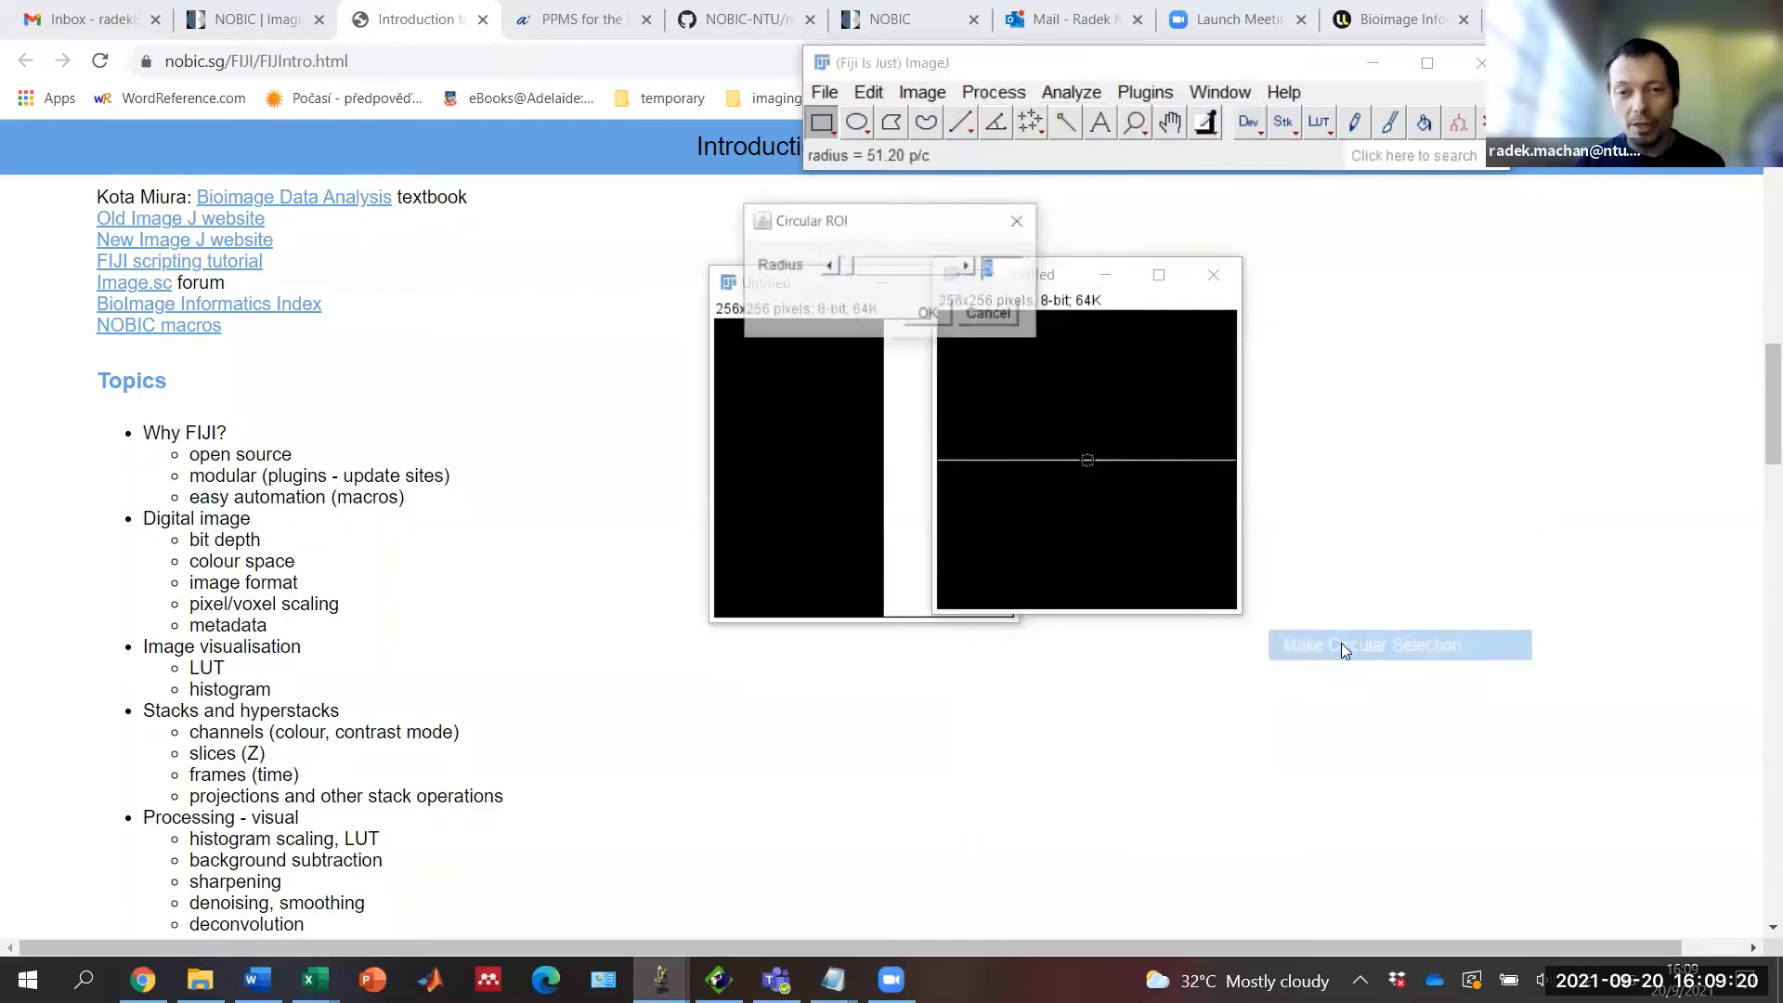
{"action": "left_click", "coordinate": [850, 267]}
{"action": "left_click", "coordinate": [851, 267]}
{"action": "left_click", "coordinate": [851, 268]}
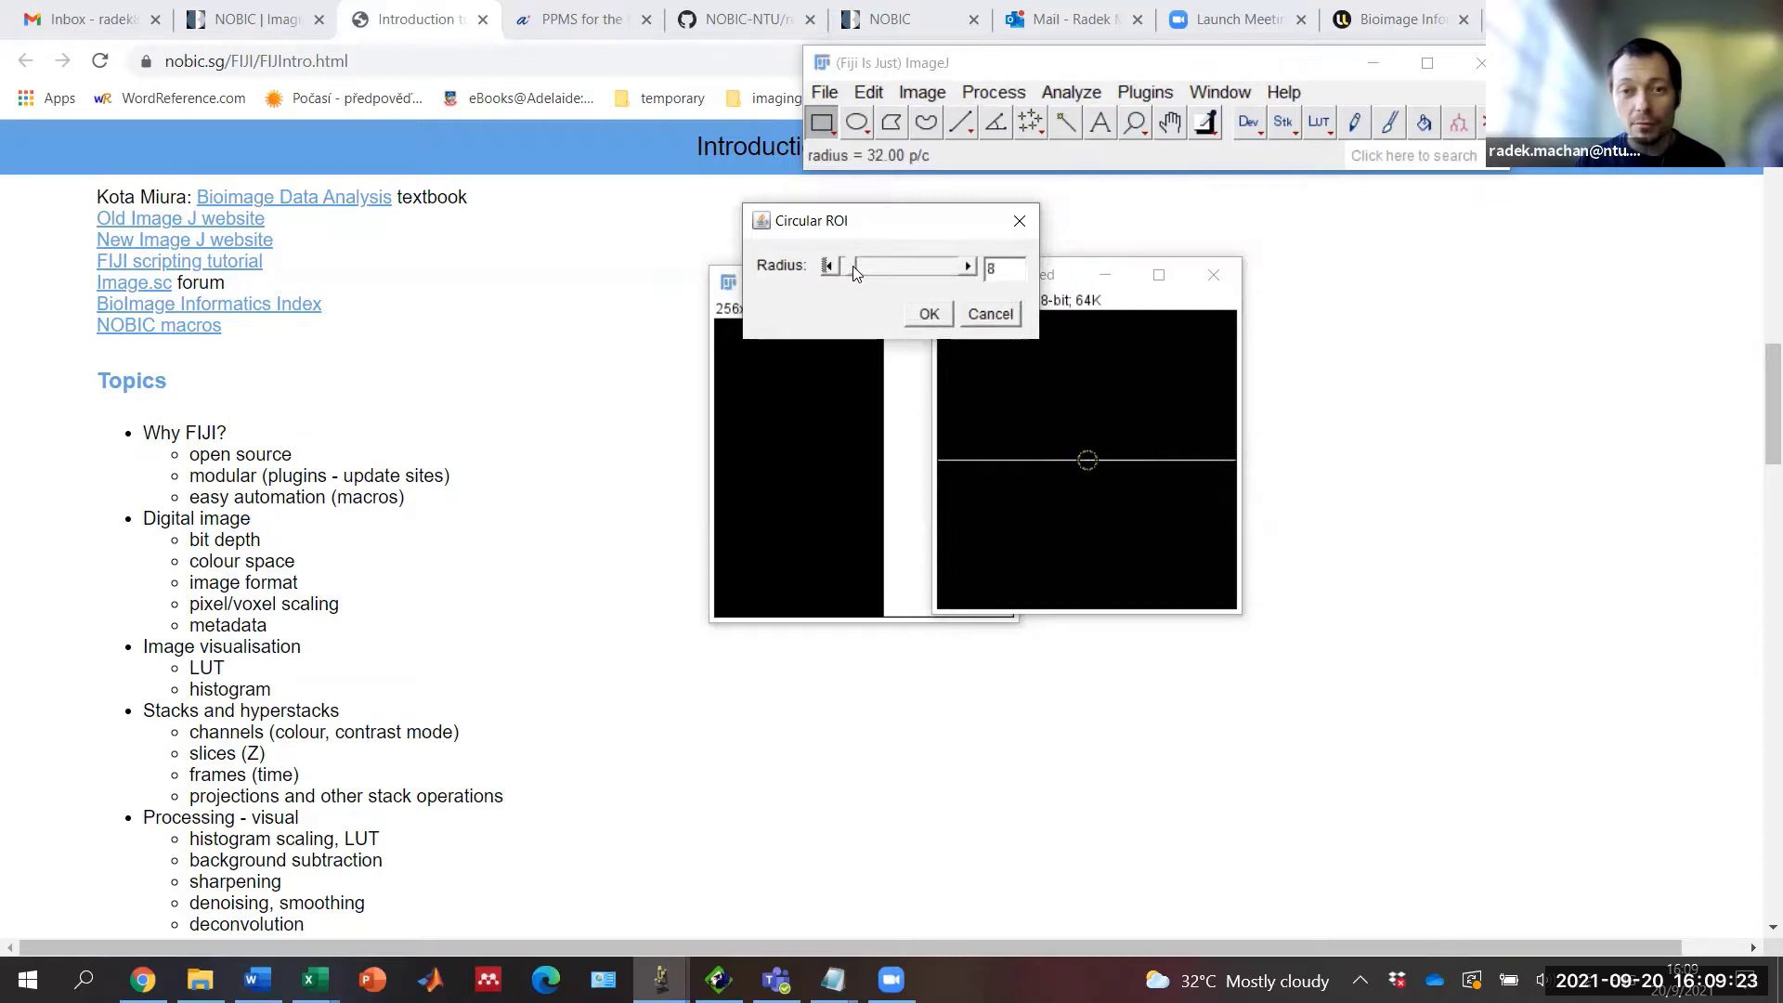
{"action": "left_click", "coordinate": [938, 315]}
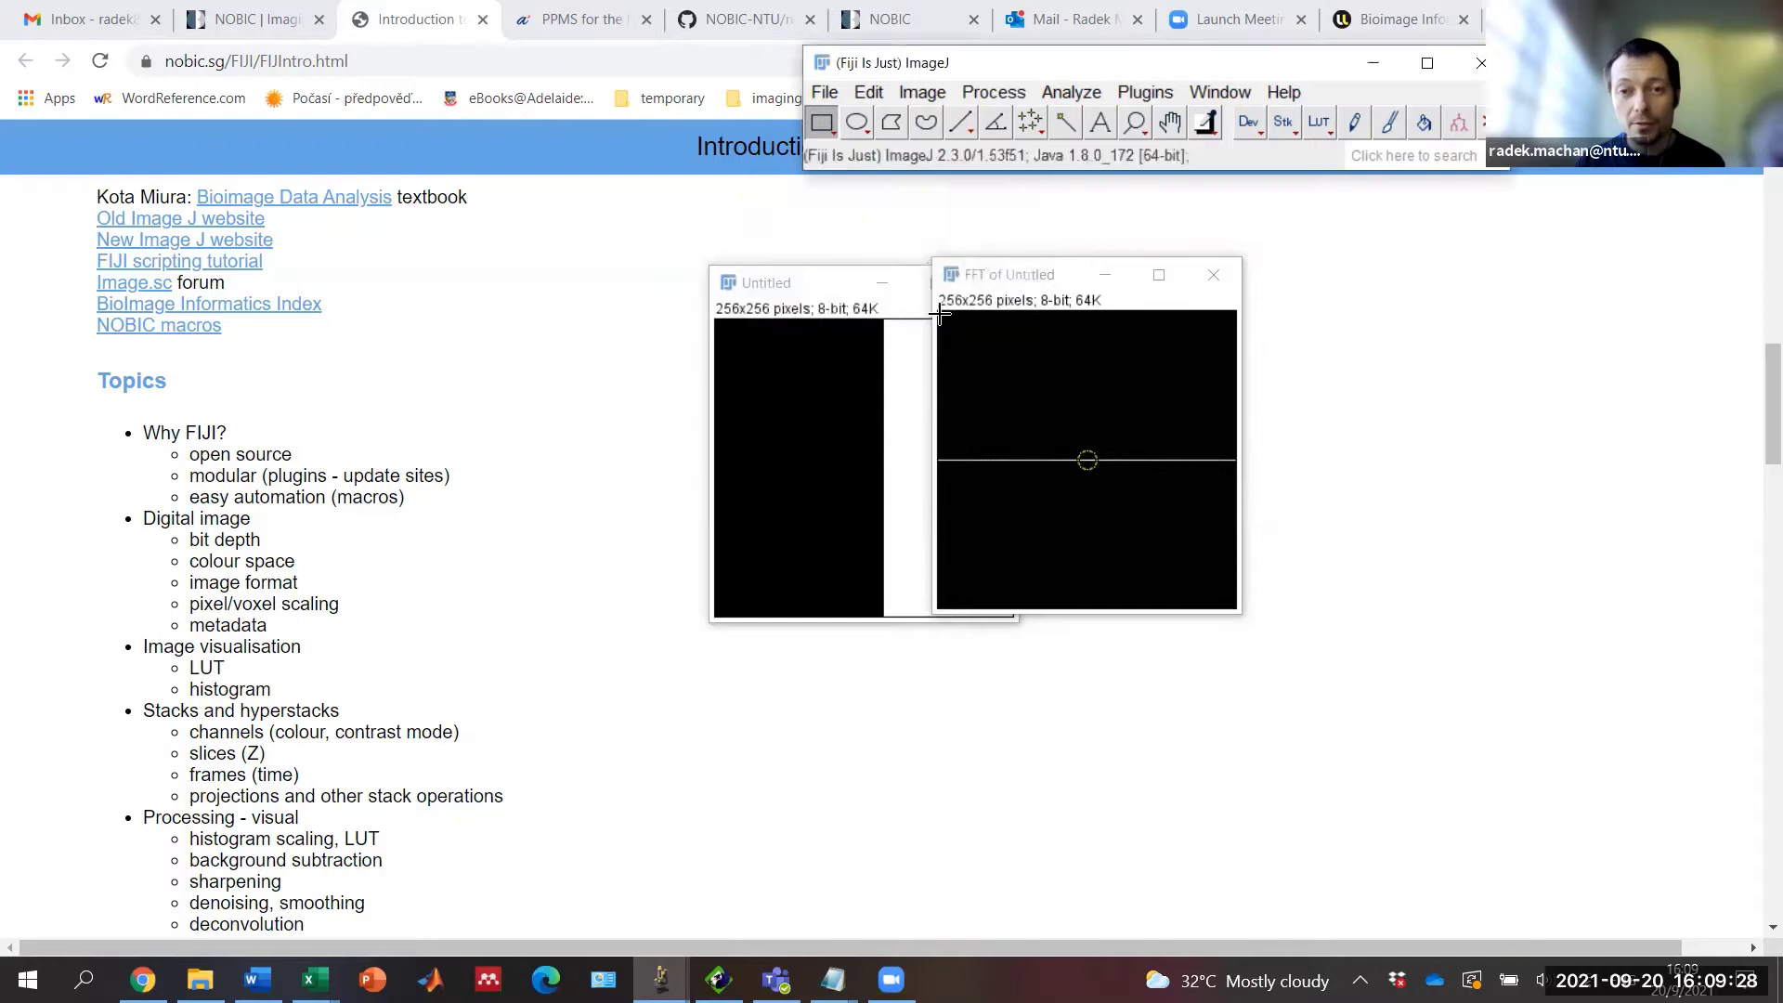
Step: Clear everything outside the circular selection in the FFT, keeping only the low frequencies
{"action": "left_click", "coordinate": [826, 93]}
{"action": "left_click", "coordinate": [829, 93]}
{"action": "left_click", "coordinate": [856, 91]}
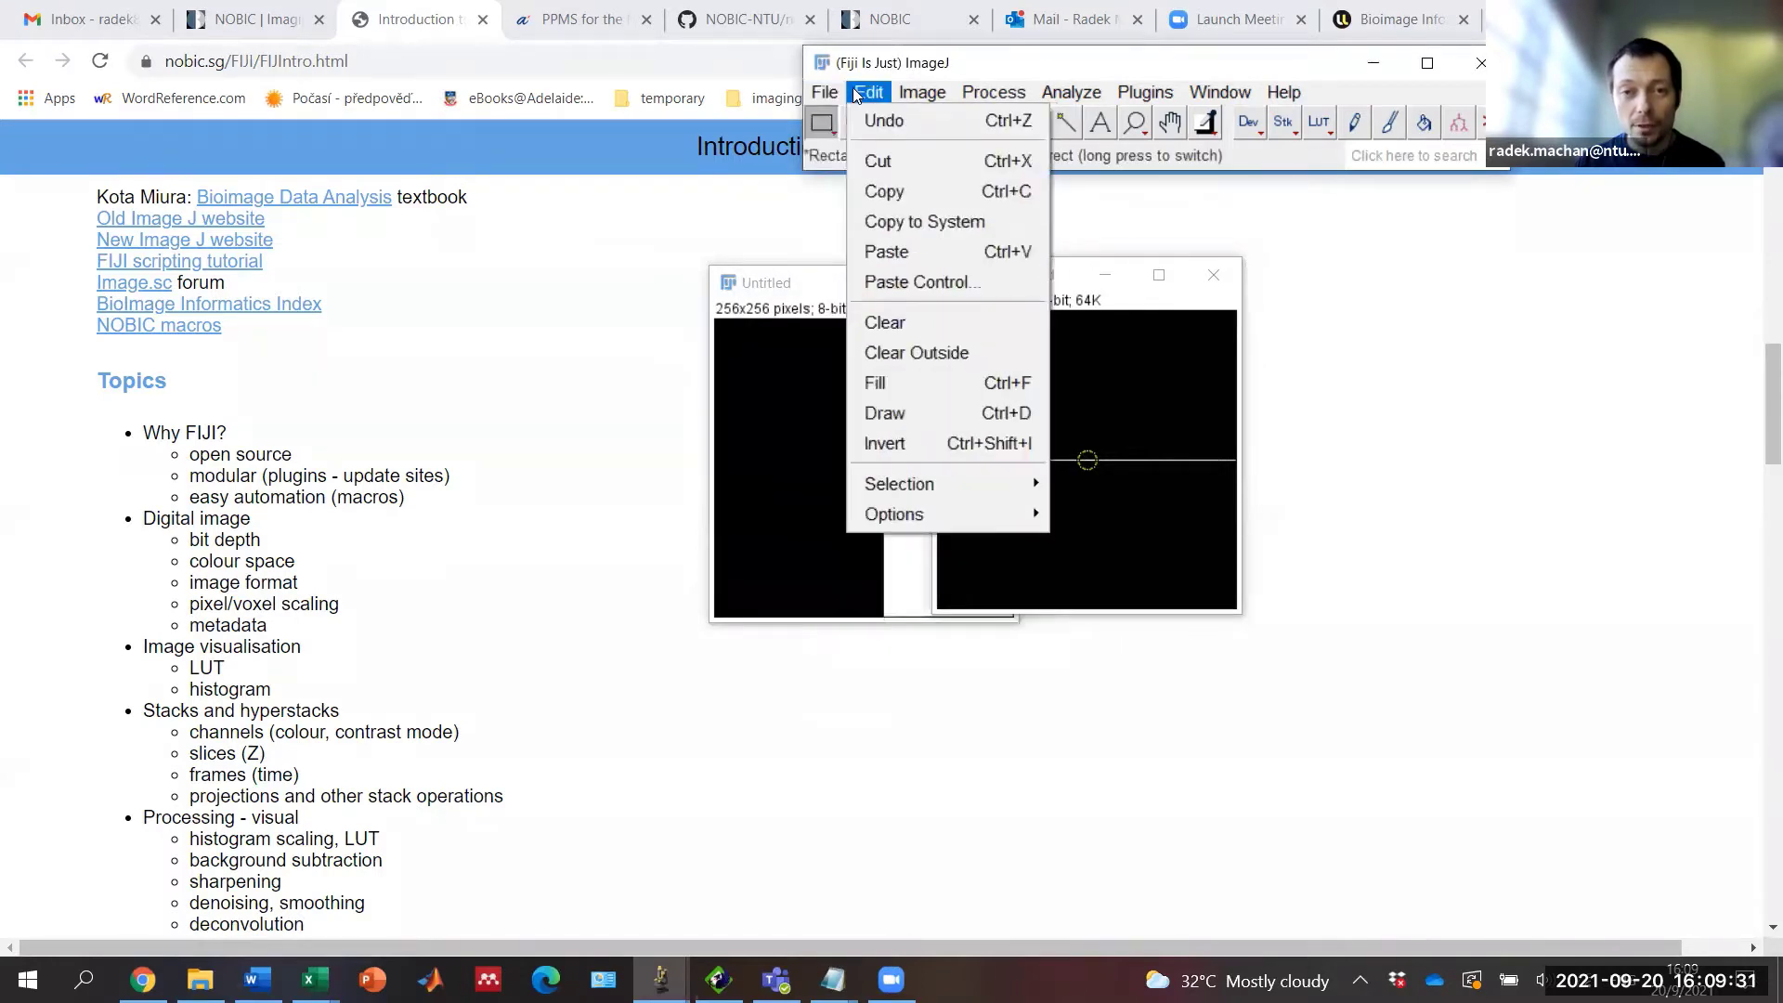
{"action": "left_click", "coordinate": [900, 353]}
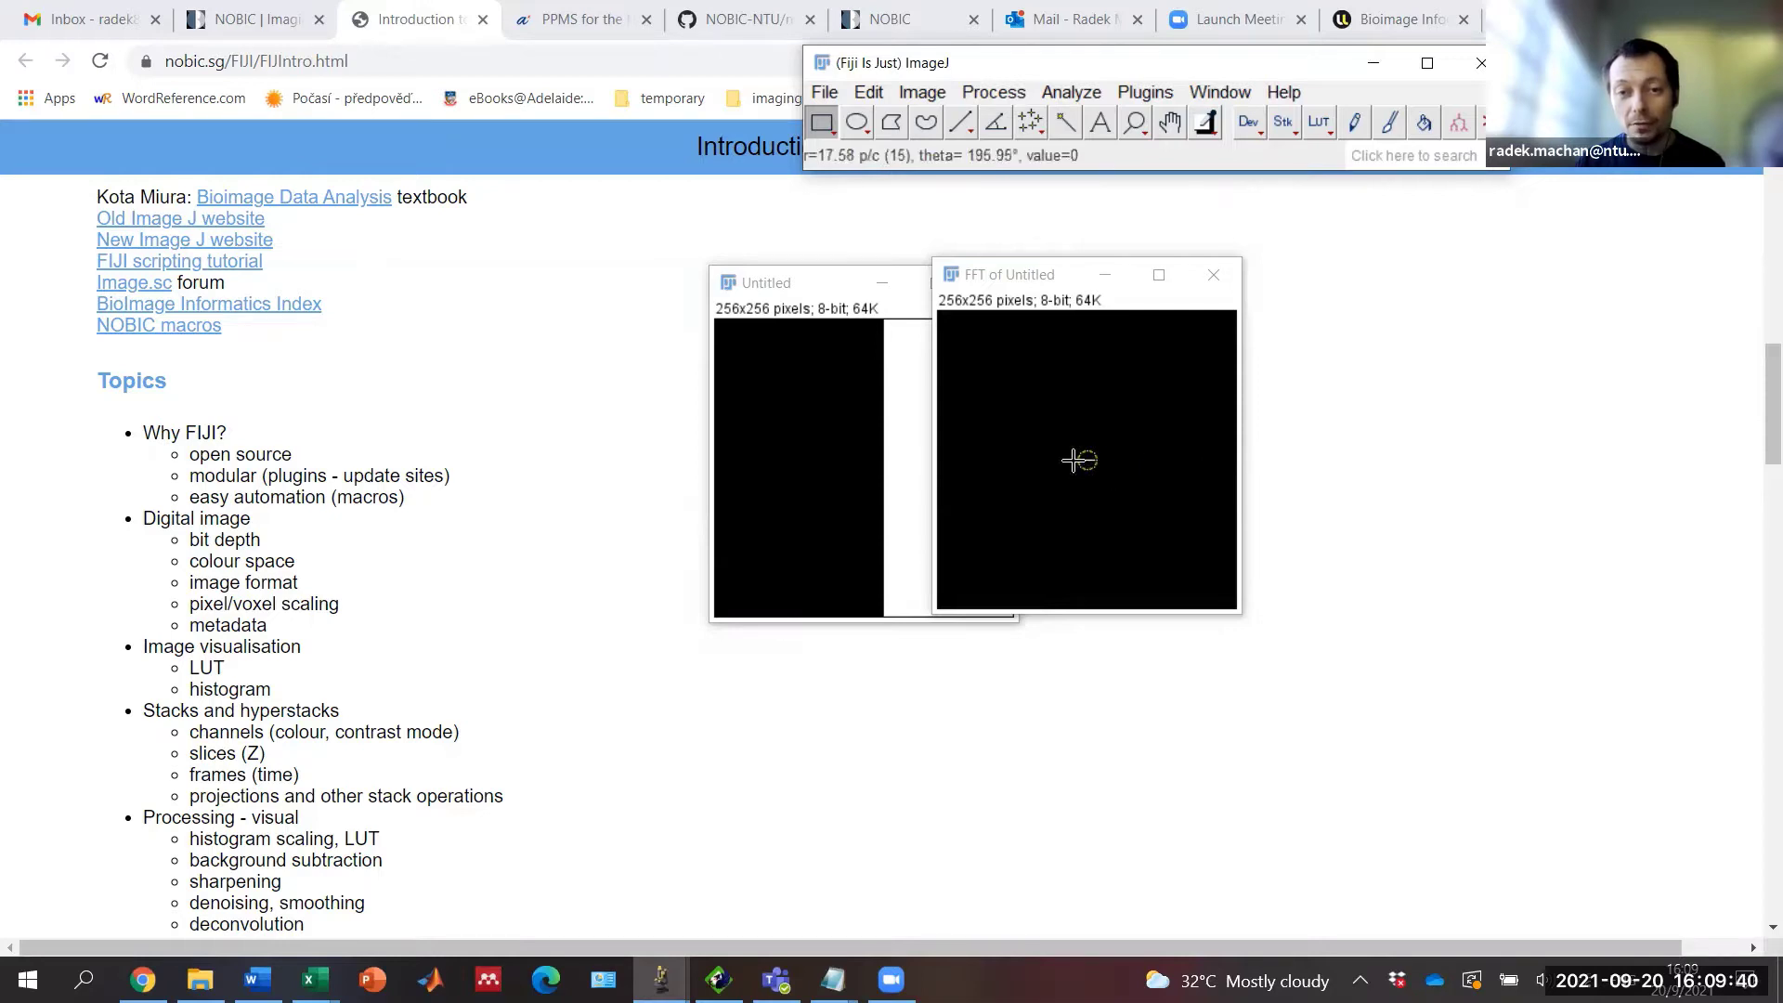
Step: Compute the inverse FFT of the filtered spectrum and place the resulting image beside the original Untitled image
{"action": "left_click", "coordinate": [1010, 93]}
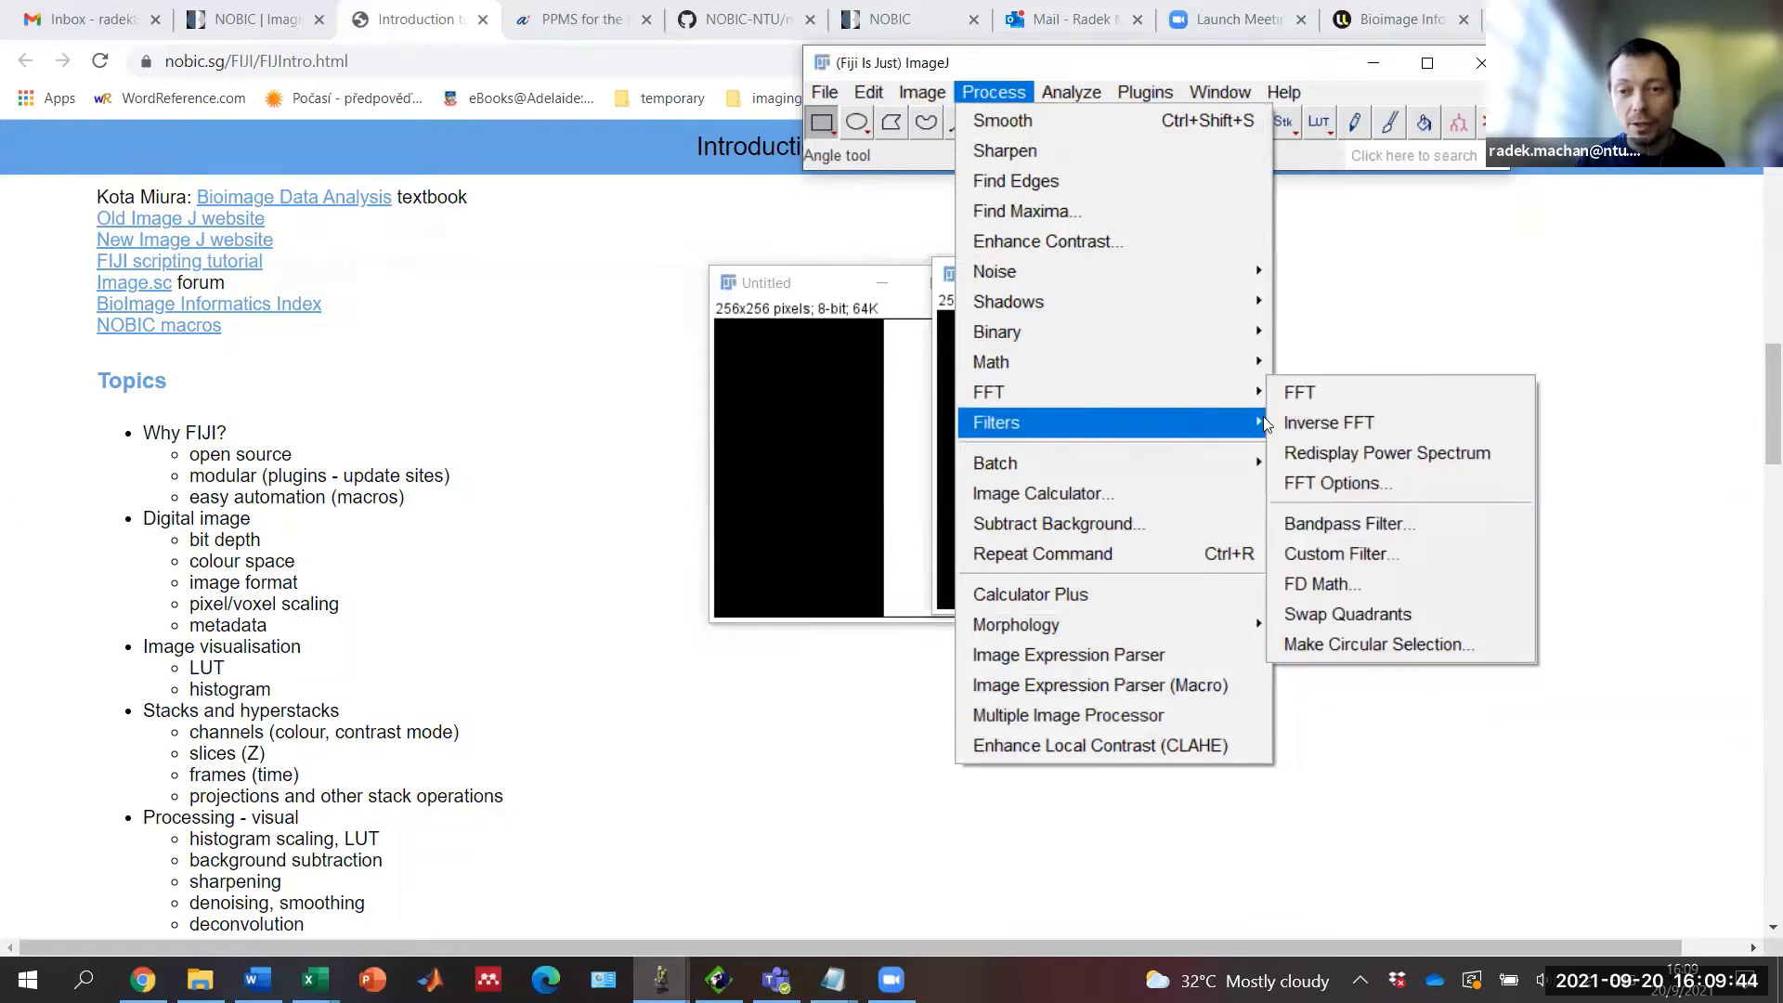
{"action": "left_click", "coordinate": [1313, 425]}
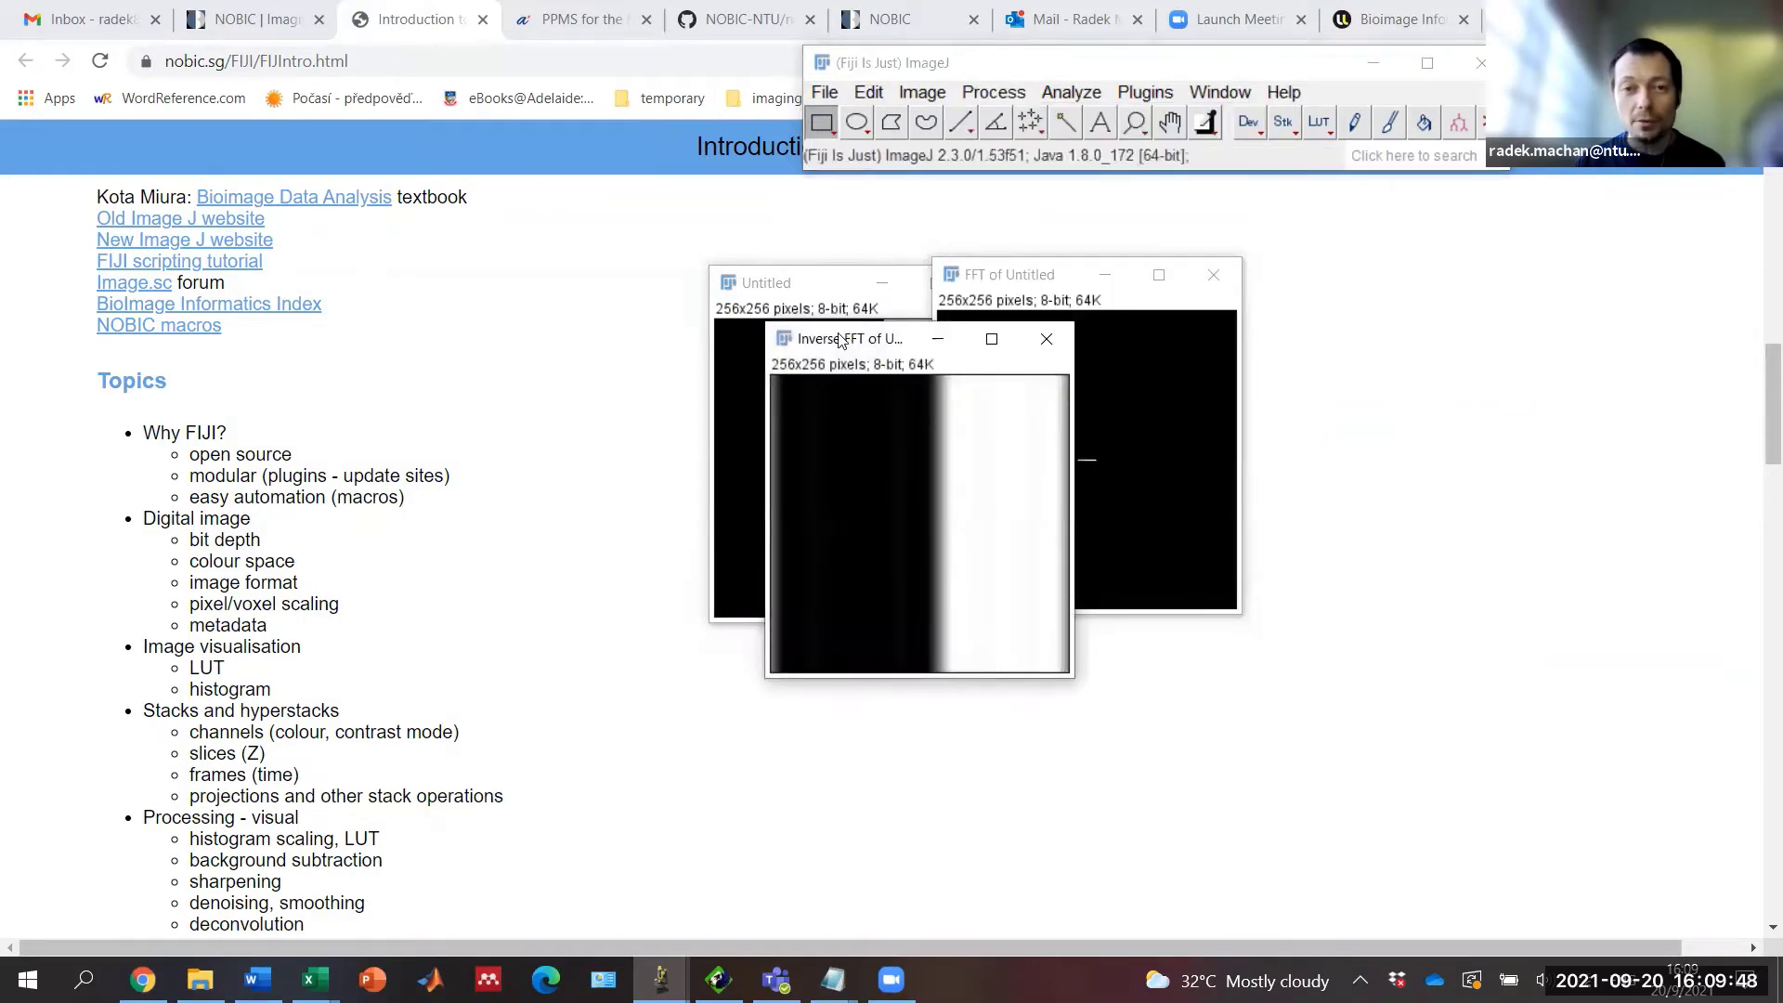
{"action": "left_click_drag", "start_coordinate": [841, 340], "coordinate": [422, 311]}
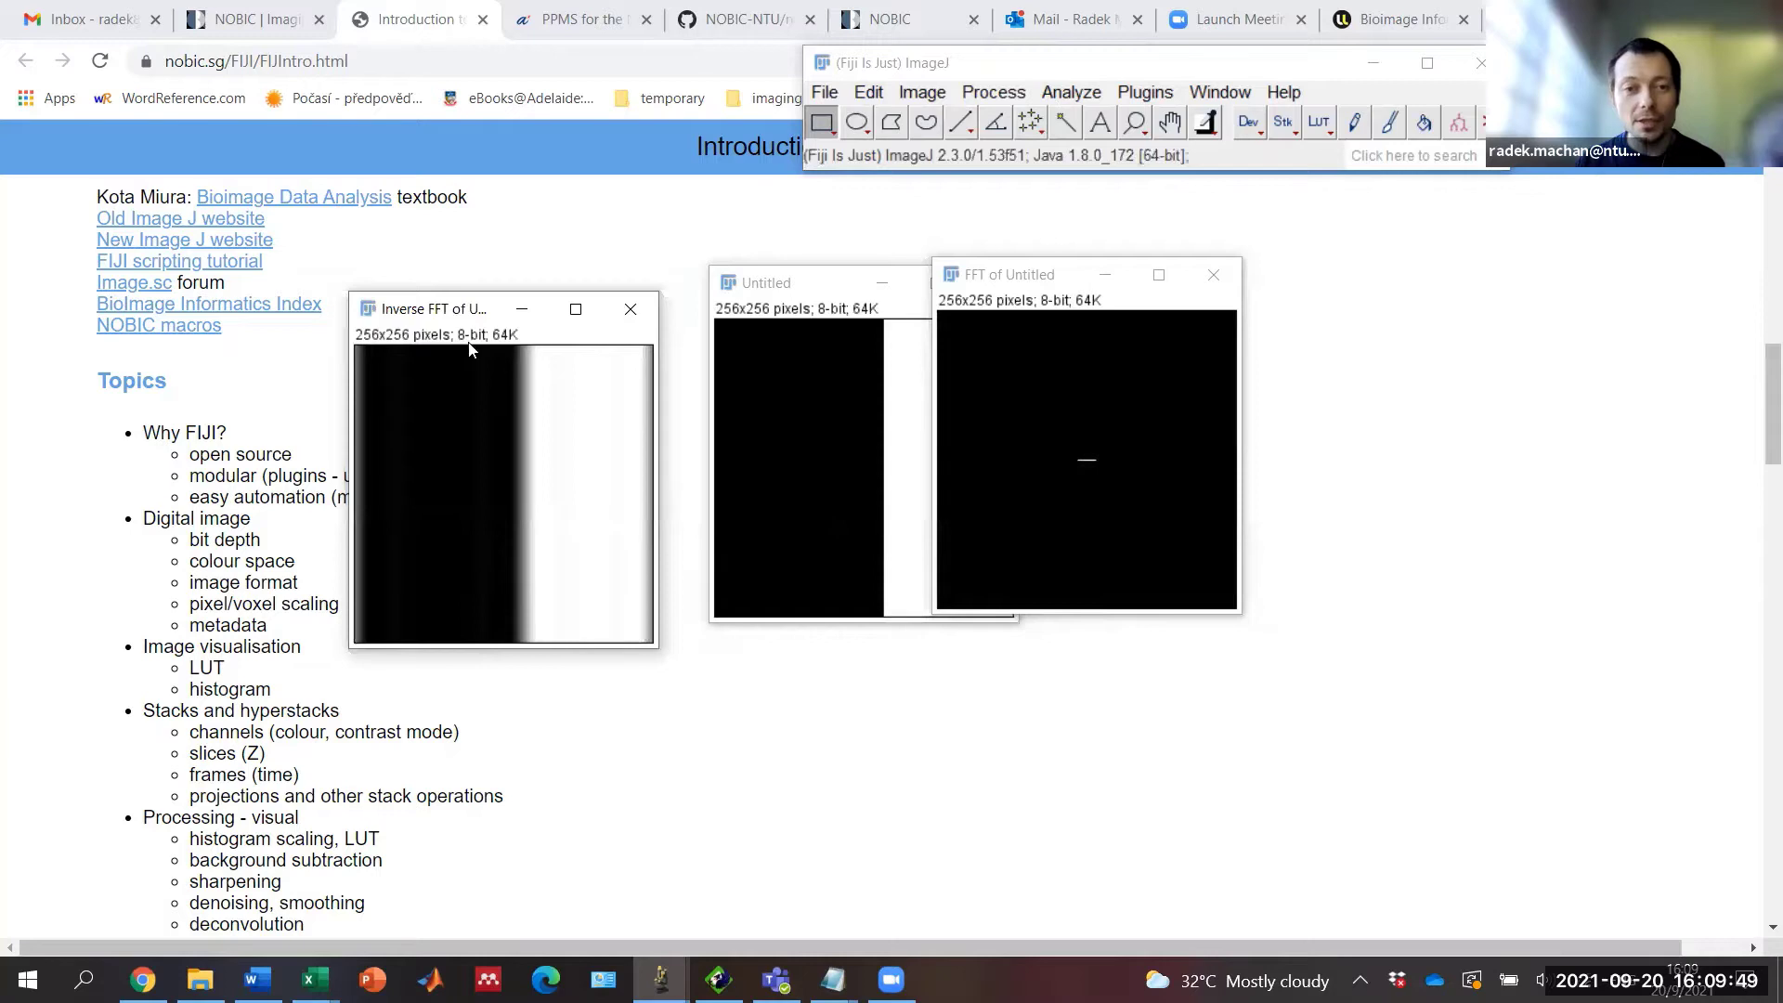
{"action": "left_click", "coordinate": [794, 295]}
{"action": "left_click_drag", "start_coordinate": [795, 295], "coordinate": [736, 324]}
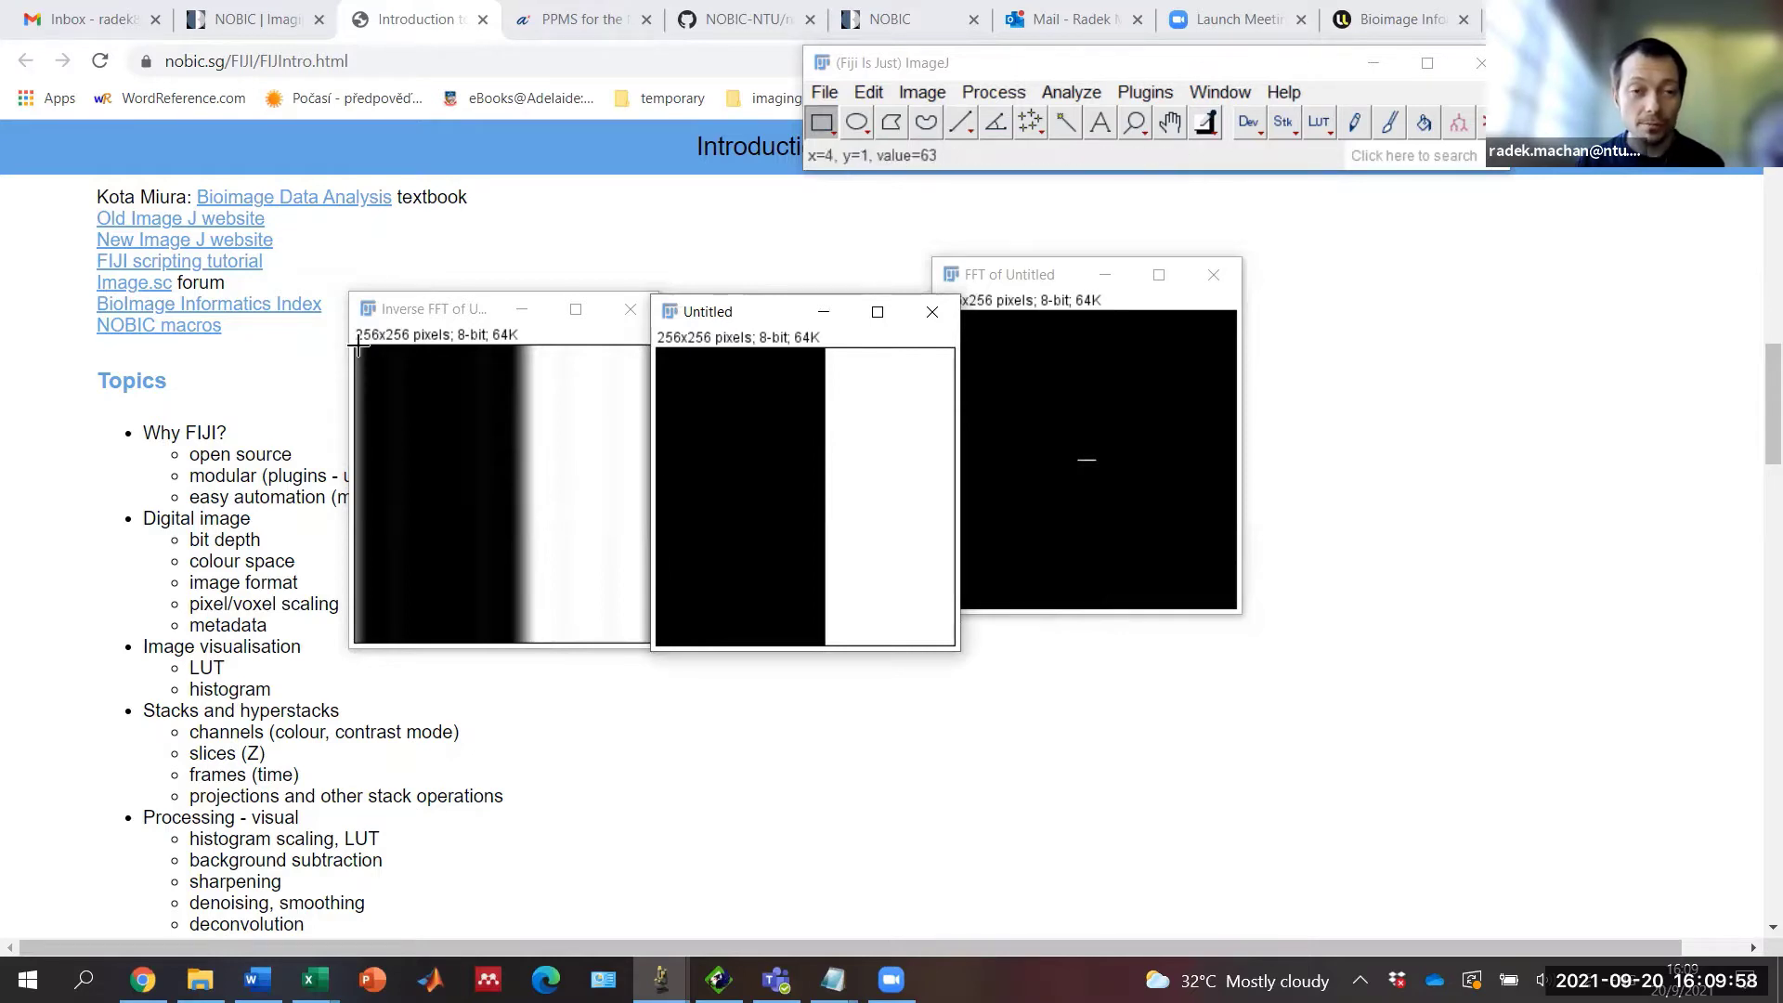
Step: Plot the gray-value profile across nearly the whole inverse FFT image and move the plot clear of the images to examine the edge
{"action": "mouse_move", "coordinate": [358, 349]}
{"action": "left_mouse_down"}
{"action": "mouse_move", "coordinate": [549, 565]}
{"action": "mouse_move", "coordinate": [650, 641]}
{"action": "left_mouse_up"}
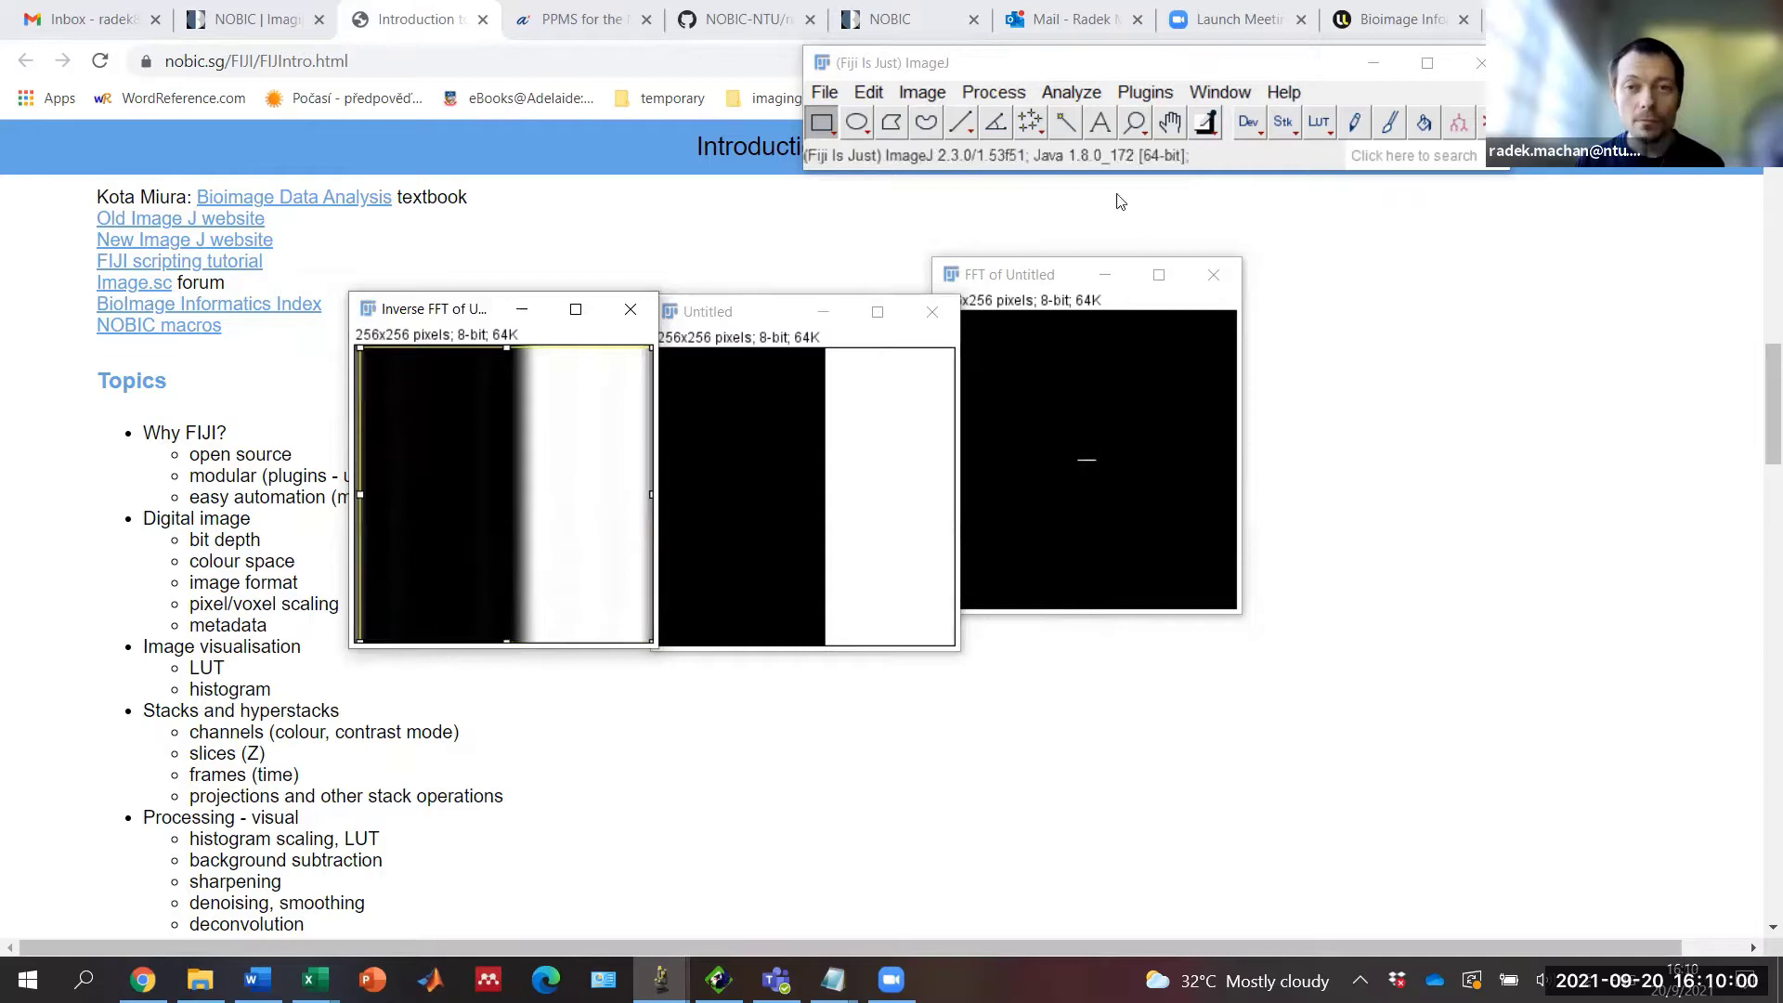
{"action": "left_click", "coordinate": [1075, 95]}
{"action": "left_click", "coordinate": [1075, 95]}
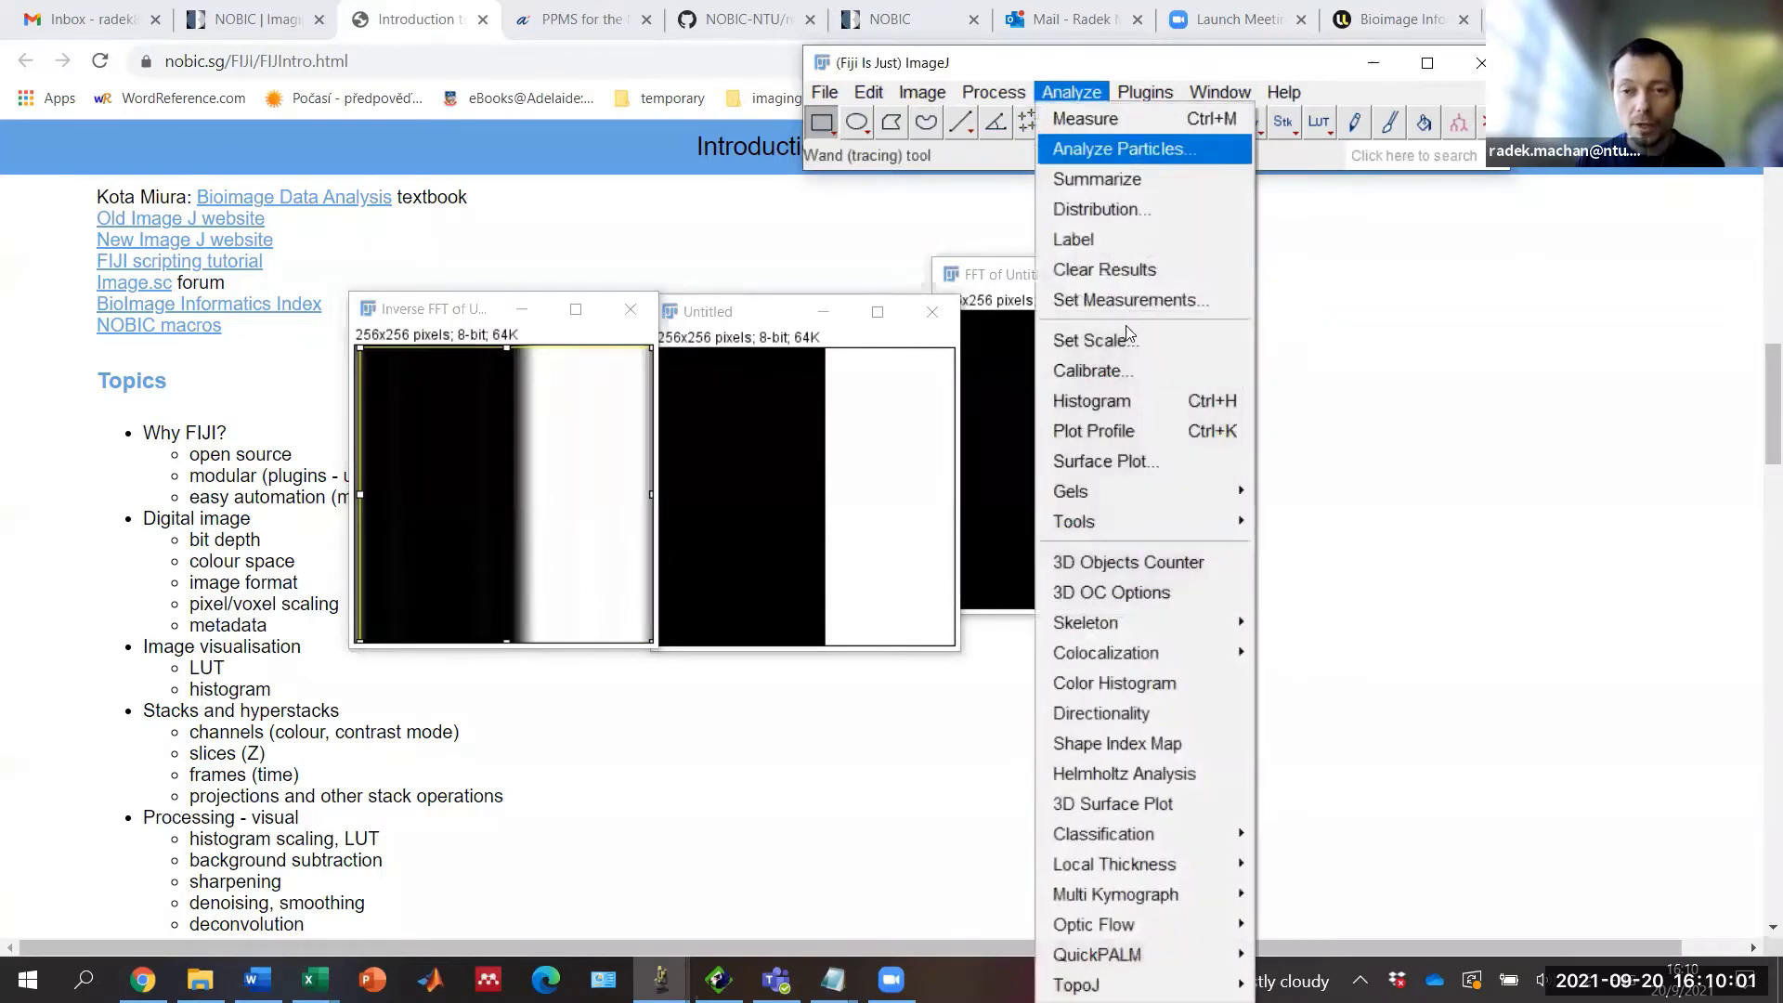
{"action": "left_click", "coordinate": [1125, 423]}
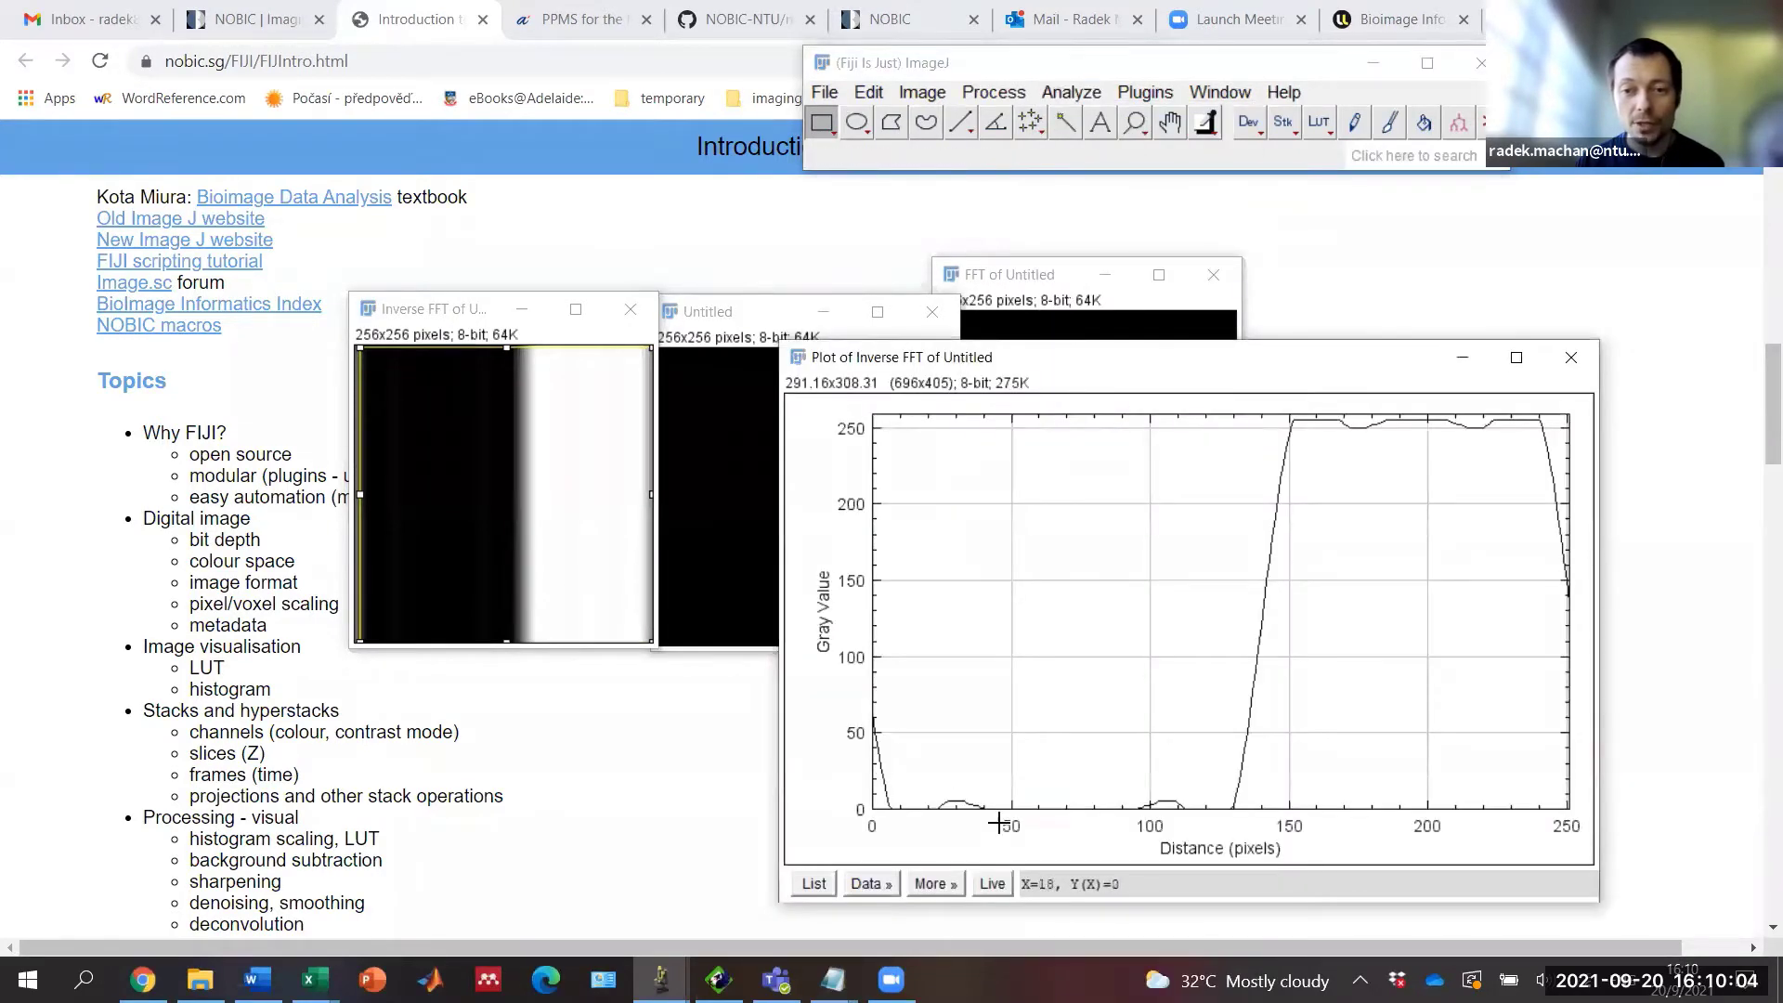
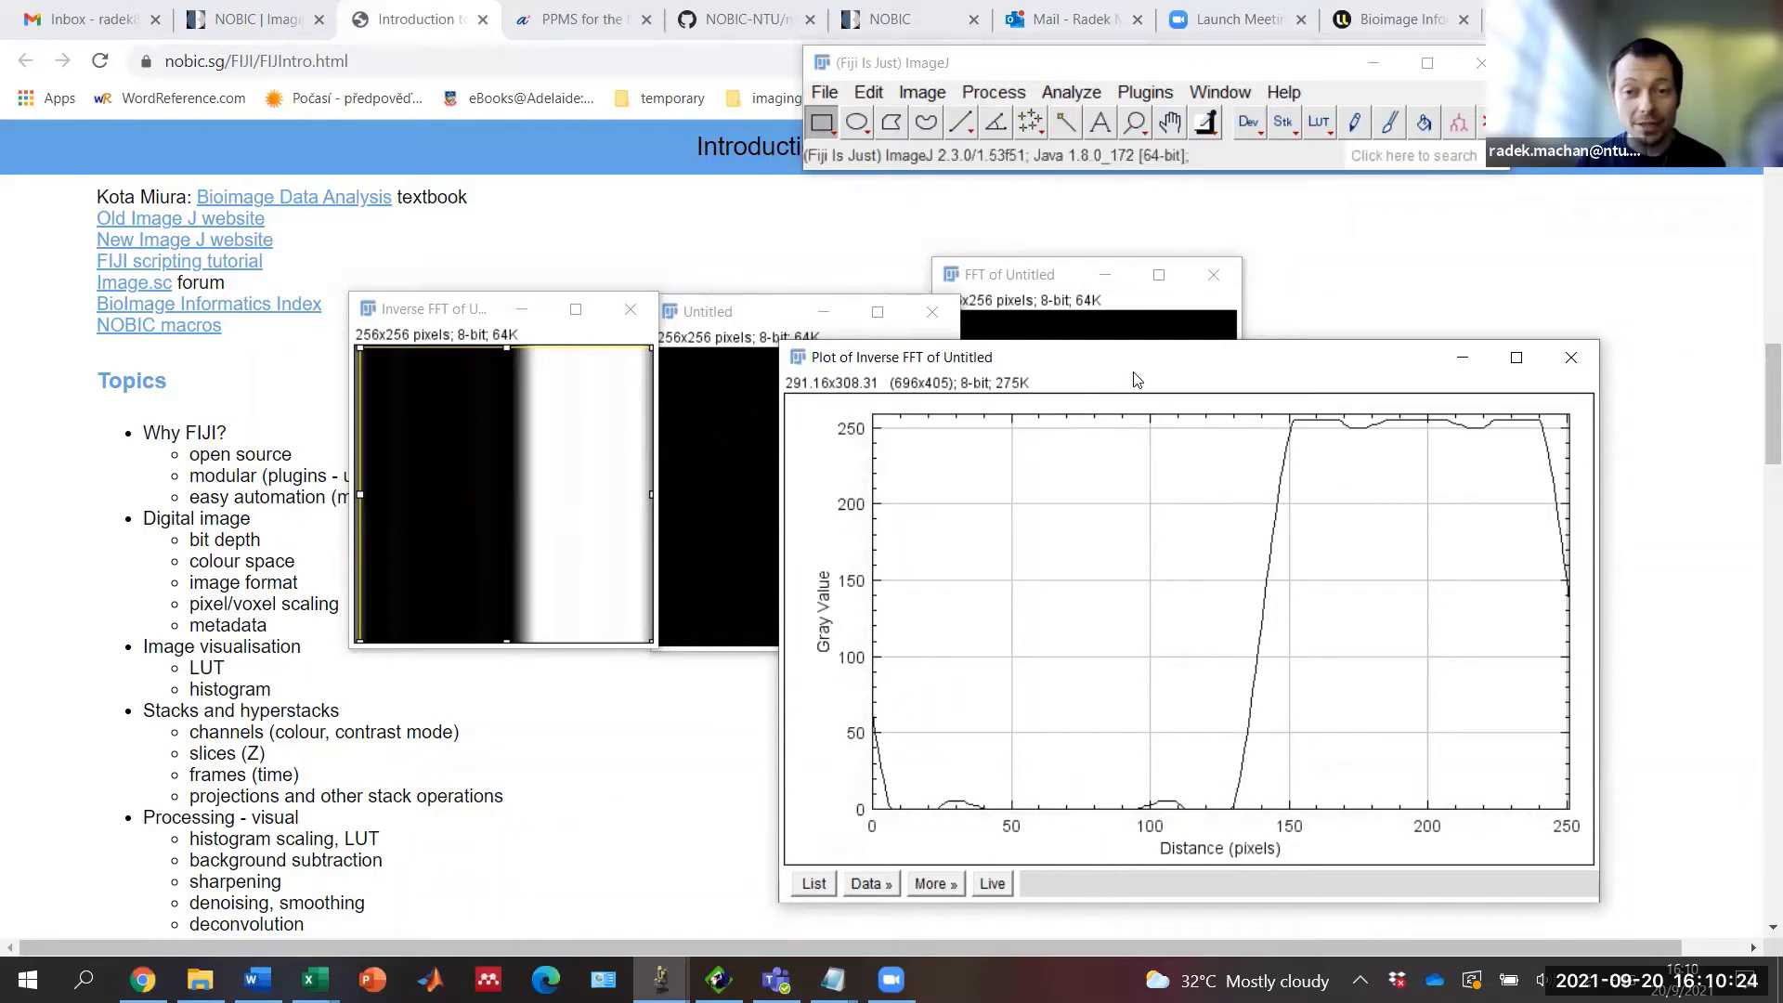
{"action": "left_click_drag", "start_coordinate": [1134, 378], "coordinate": [1274, 382]}
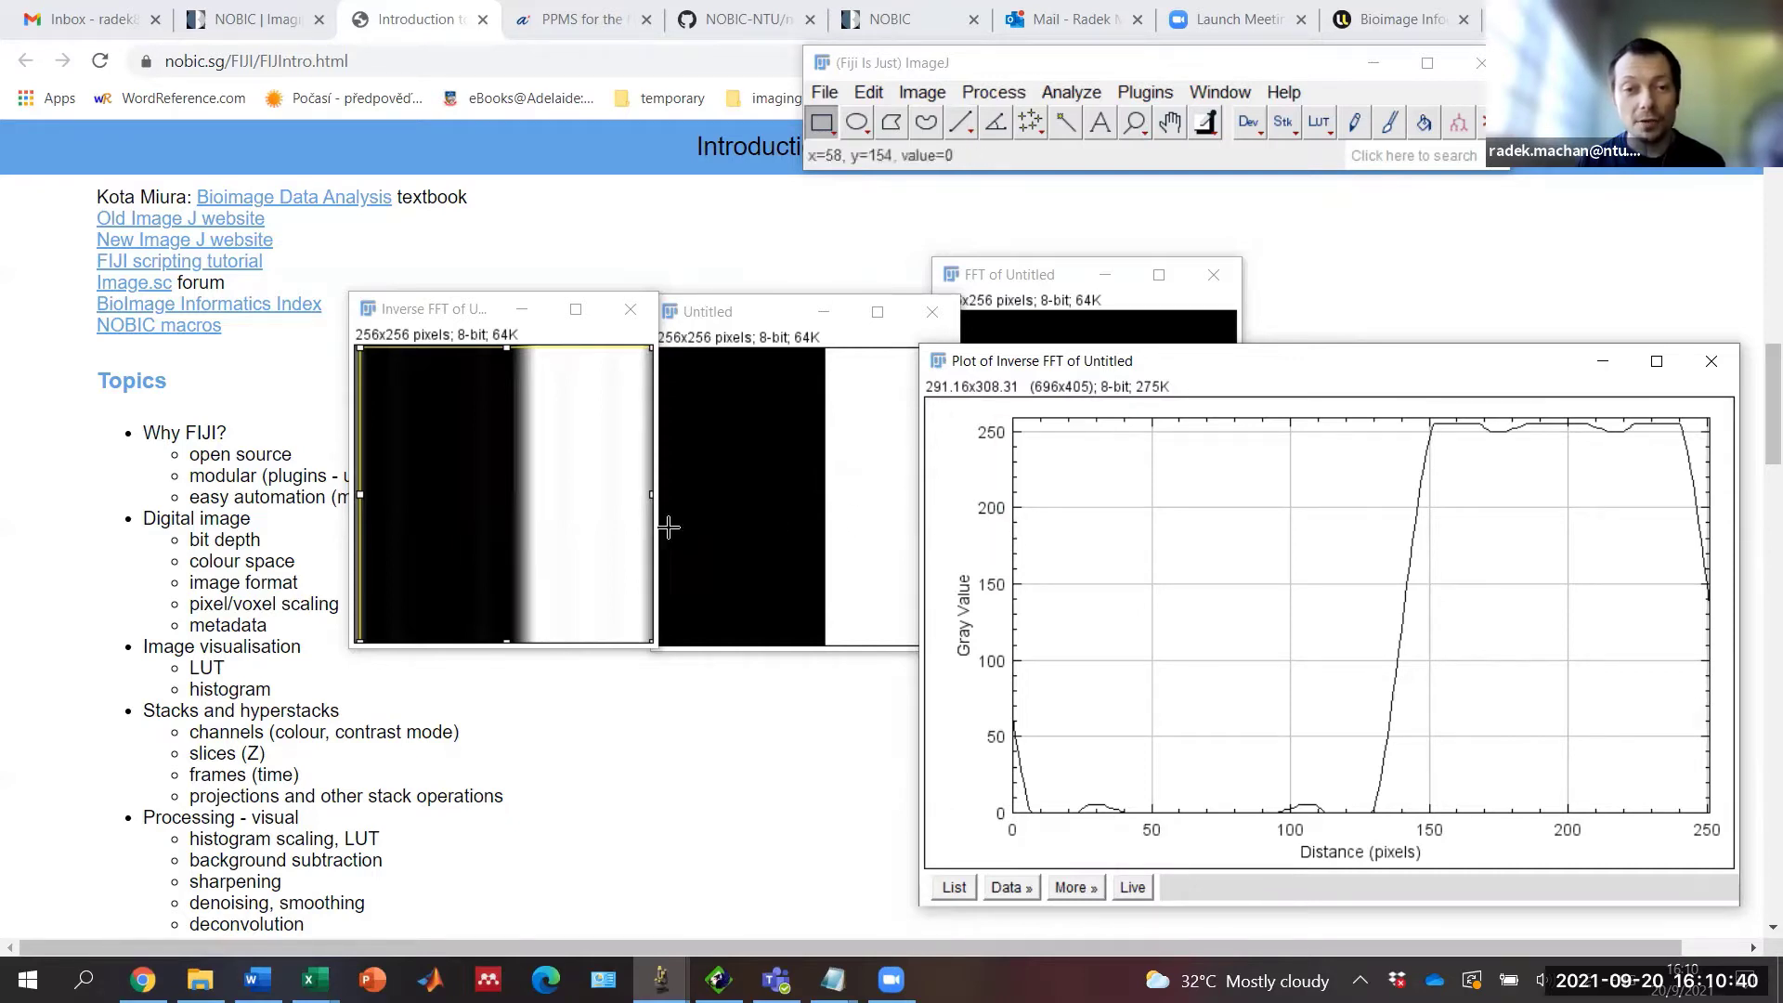
{"action": "mouse_move", "coordinate": [1115, 817]}
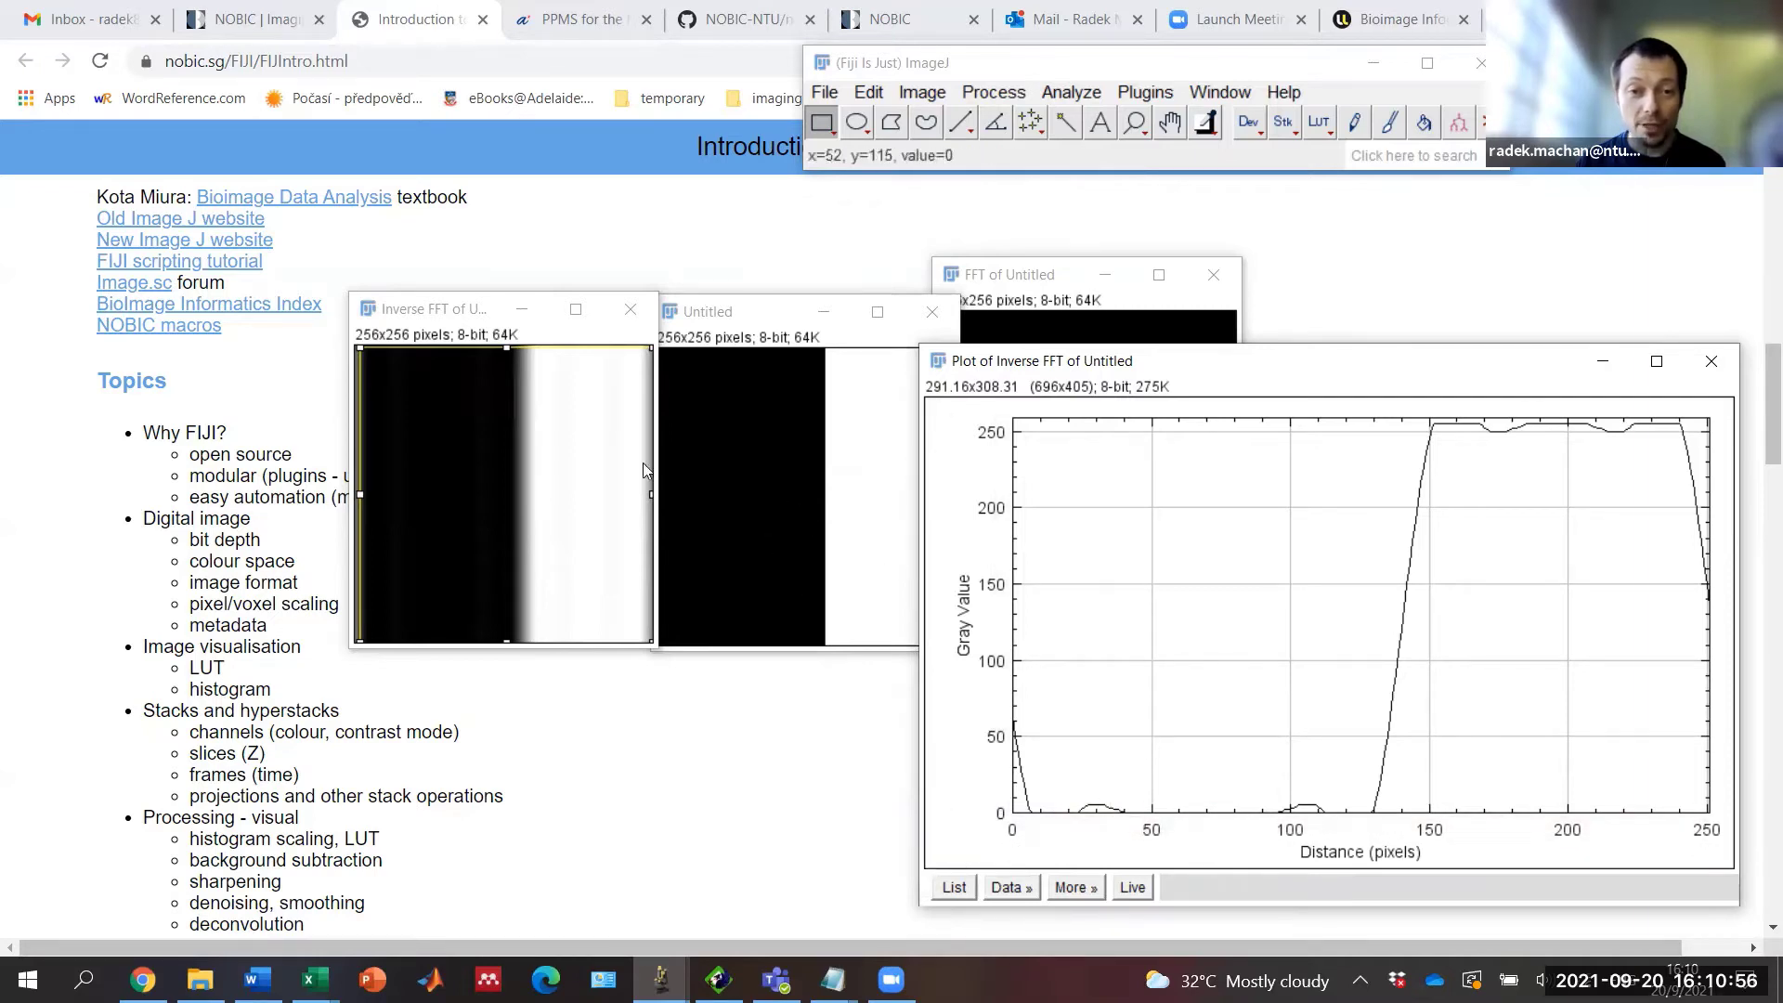
Step: Close the inverse FFT image, its profile plot, the filtered FFT and the Untitled image without saving changes
{"action": "left_click", "coordinate": [631, 319]}
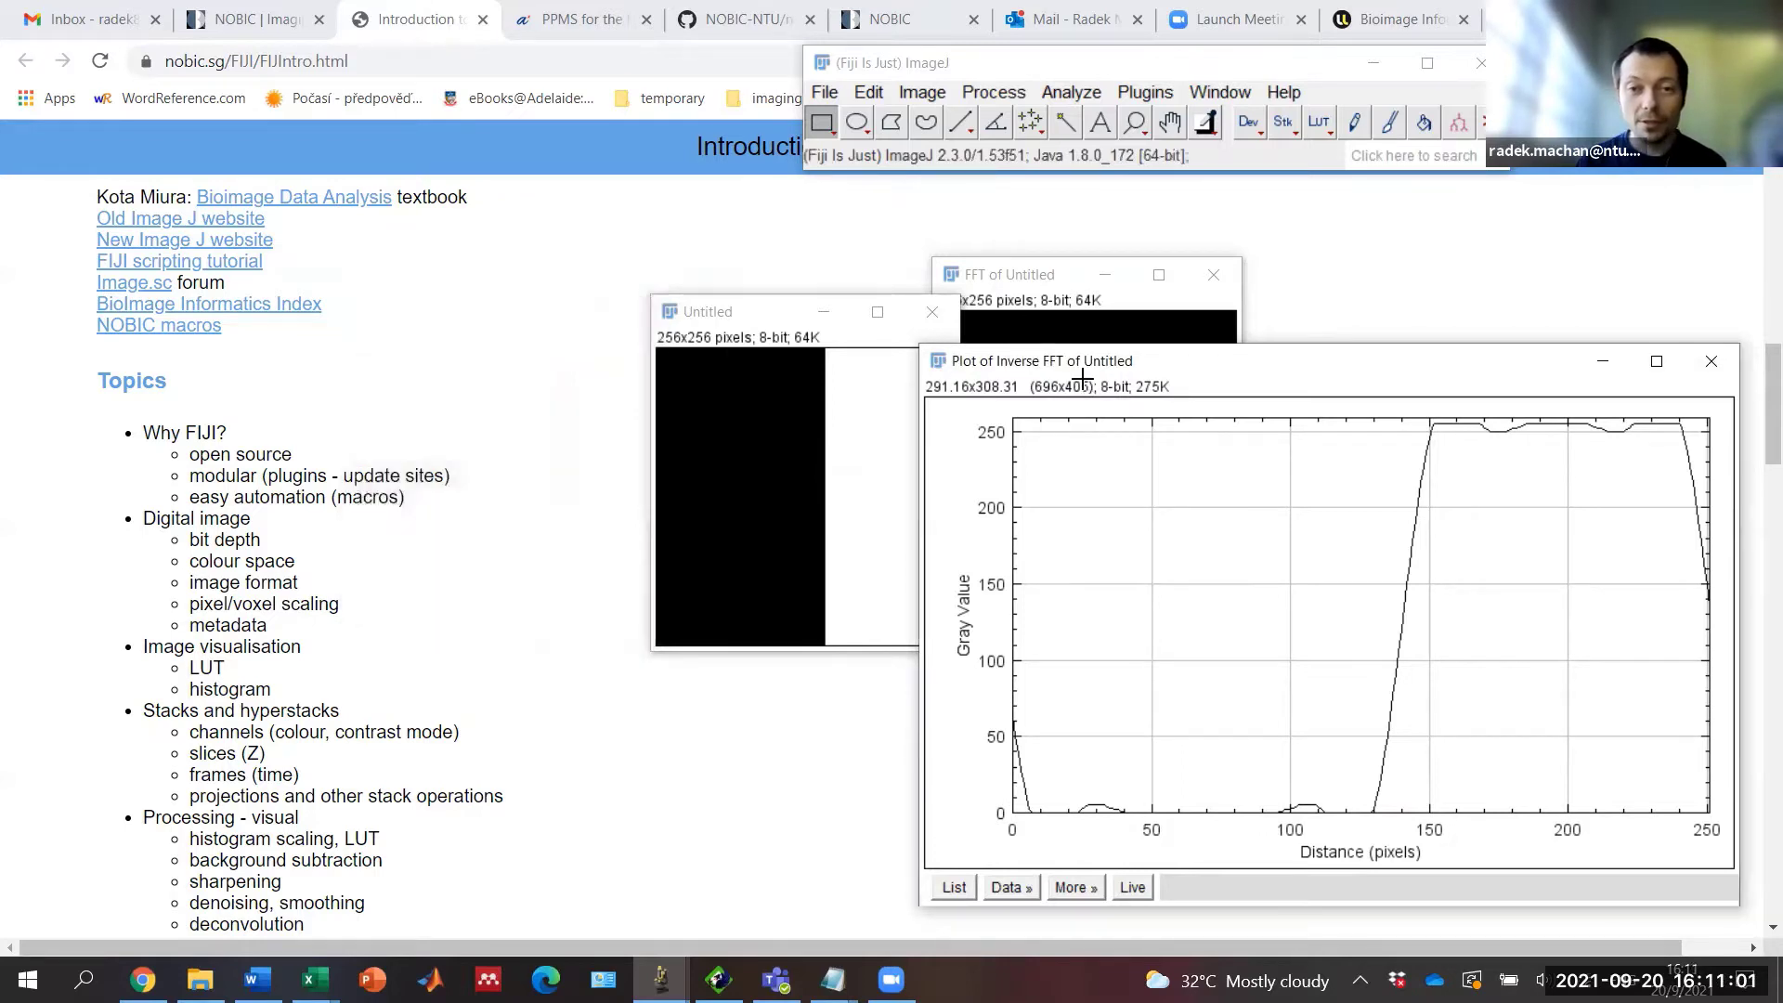
{"action": "left_click", "coordinate": [1708, 360]}
{"action": "left_click", "coordinate": [1212, 273]}
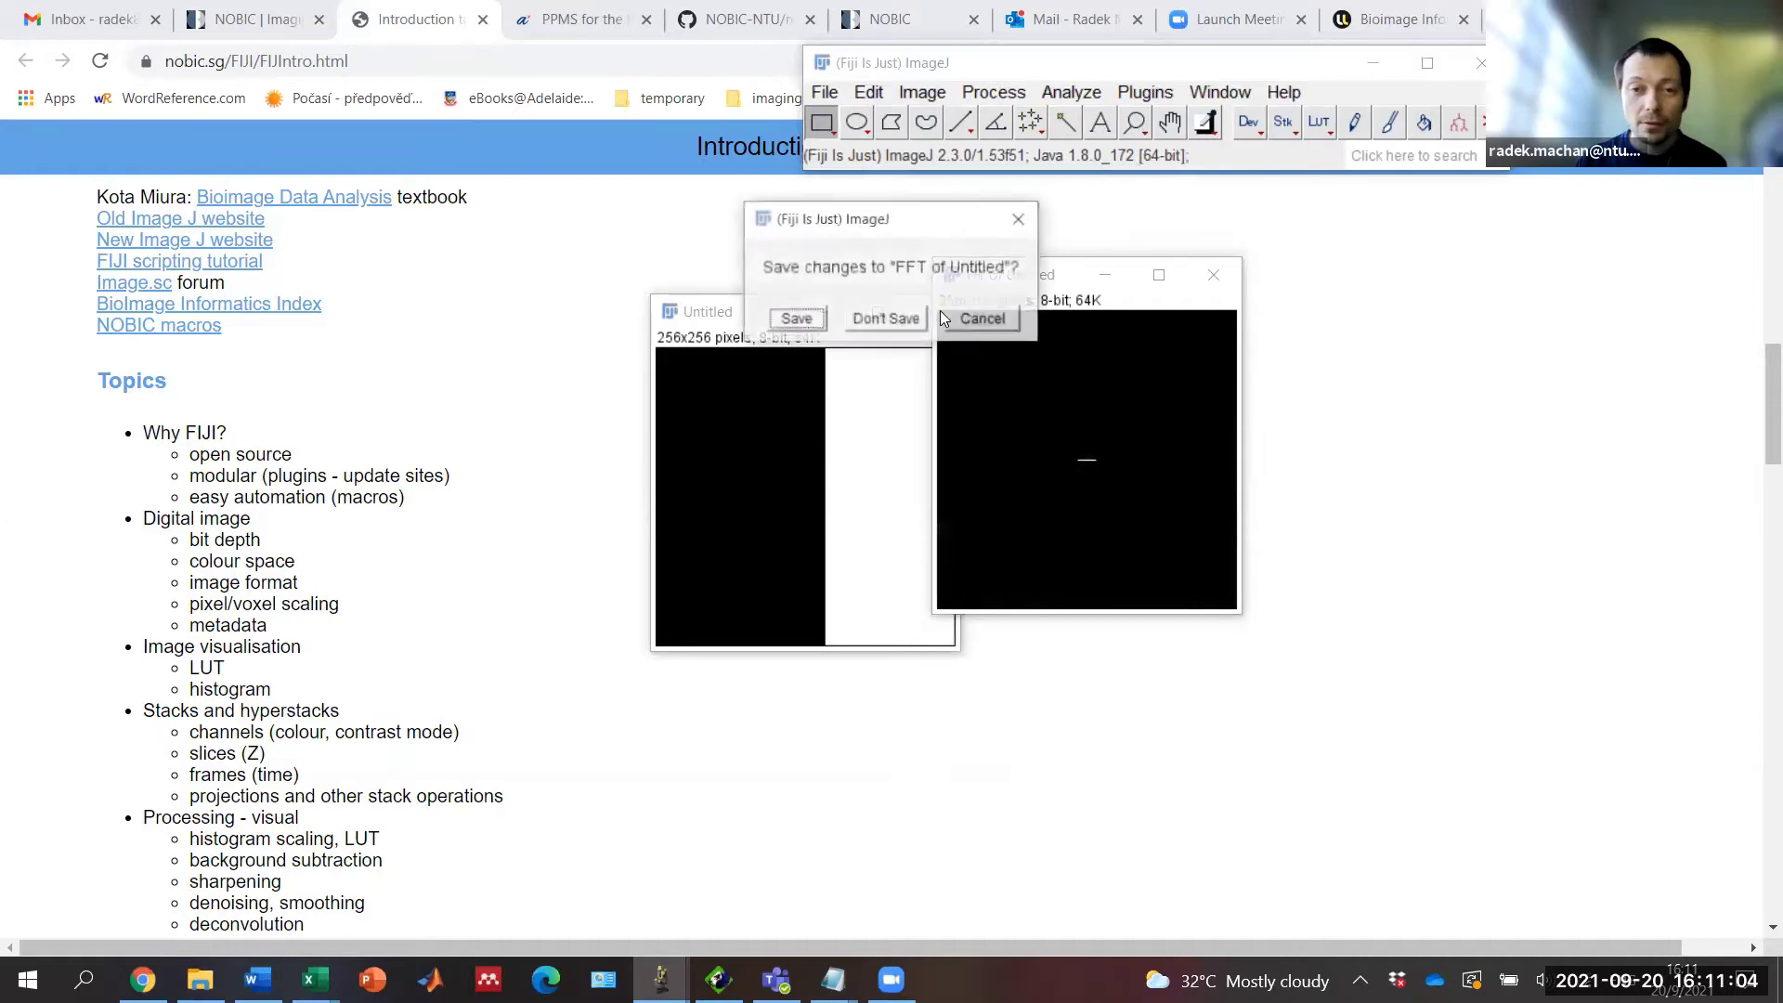
{"action": "left_click", "coordinate": [904, 323]}
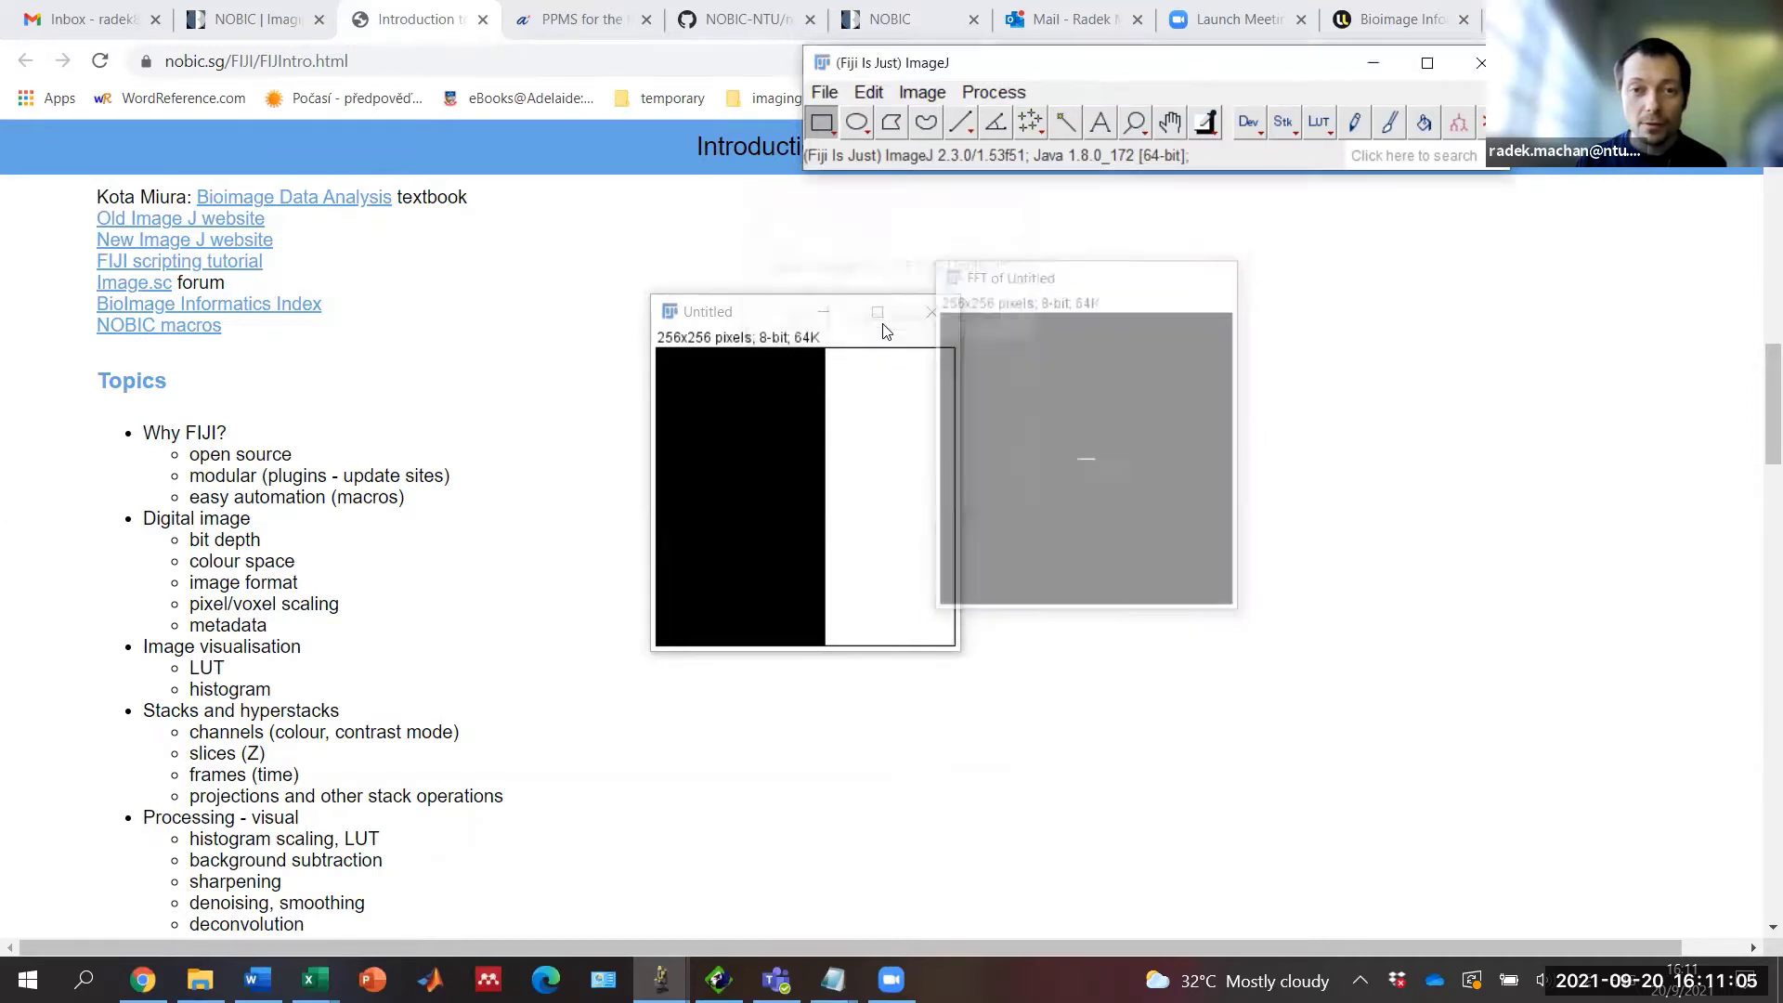
{"action": "left_click", "coordinate": [931, 311]}
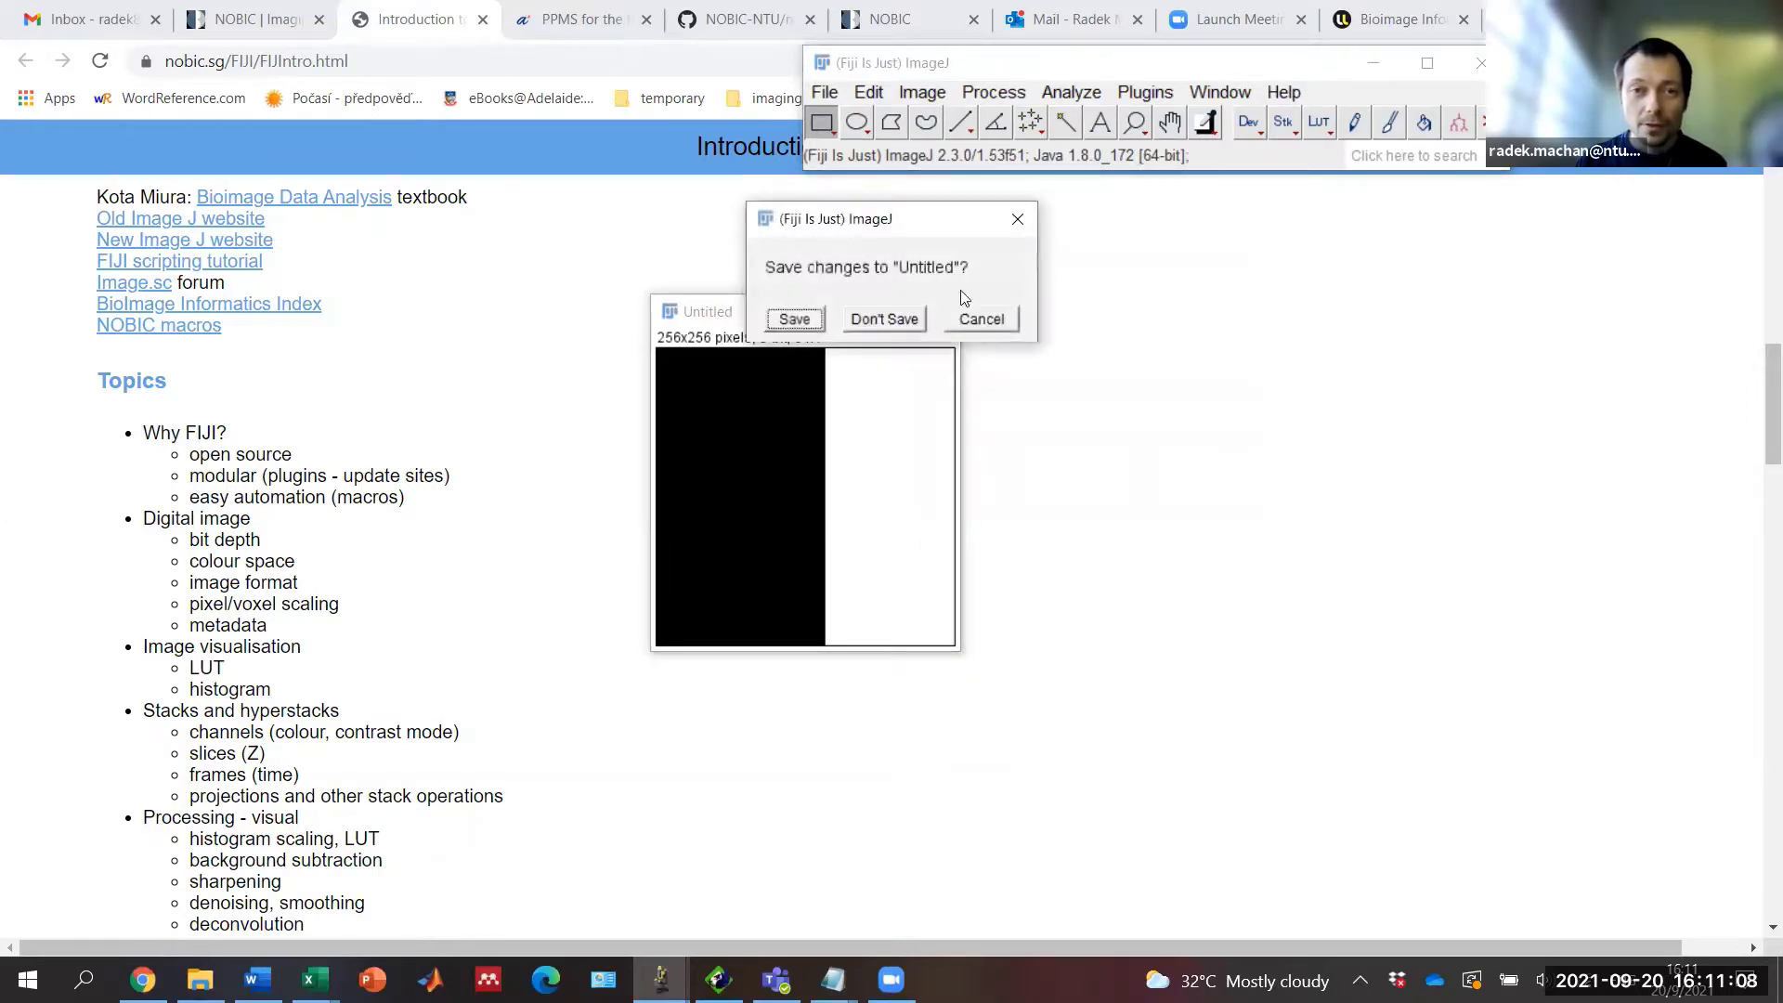
{"action": "left_click", "coordinate": [906, 318]}
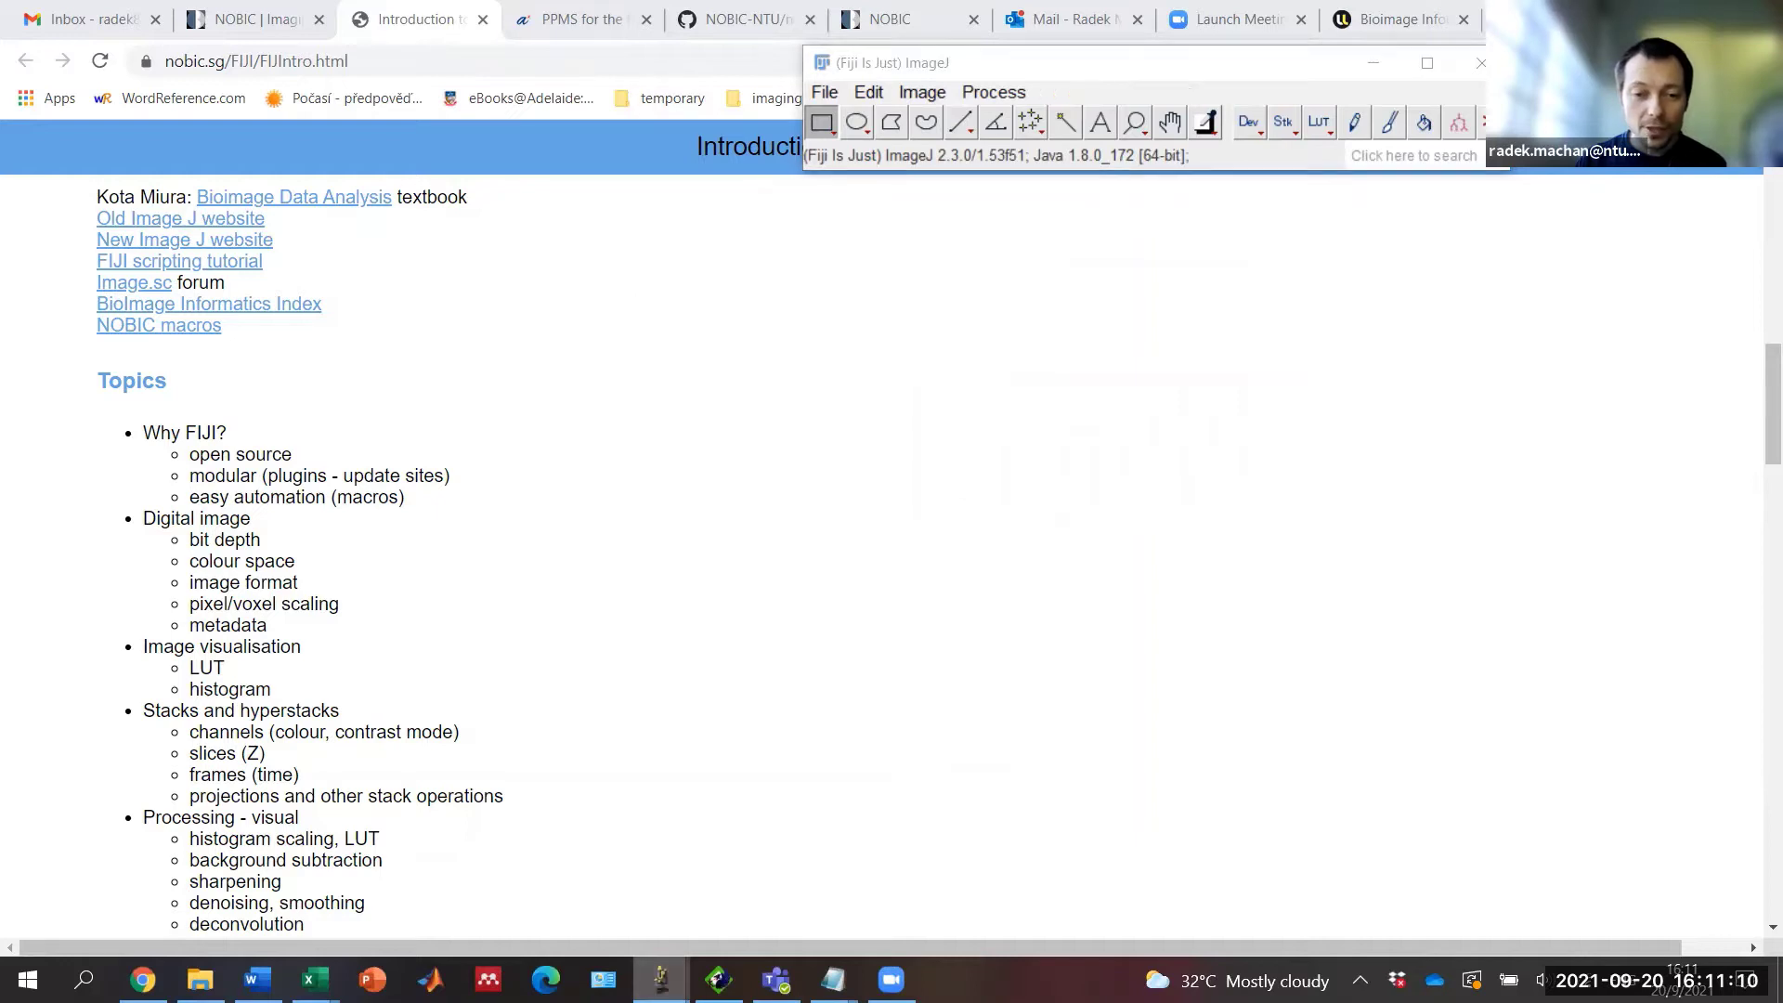
Step: Bring the striped Untitled-1 image to the front and compute its FFT
{"action": "mouse_move", "coordinate": [661, 979]}
{"action": "left_click", "coordinate": [802, 905]}
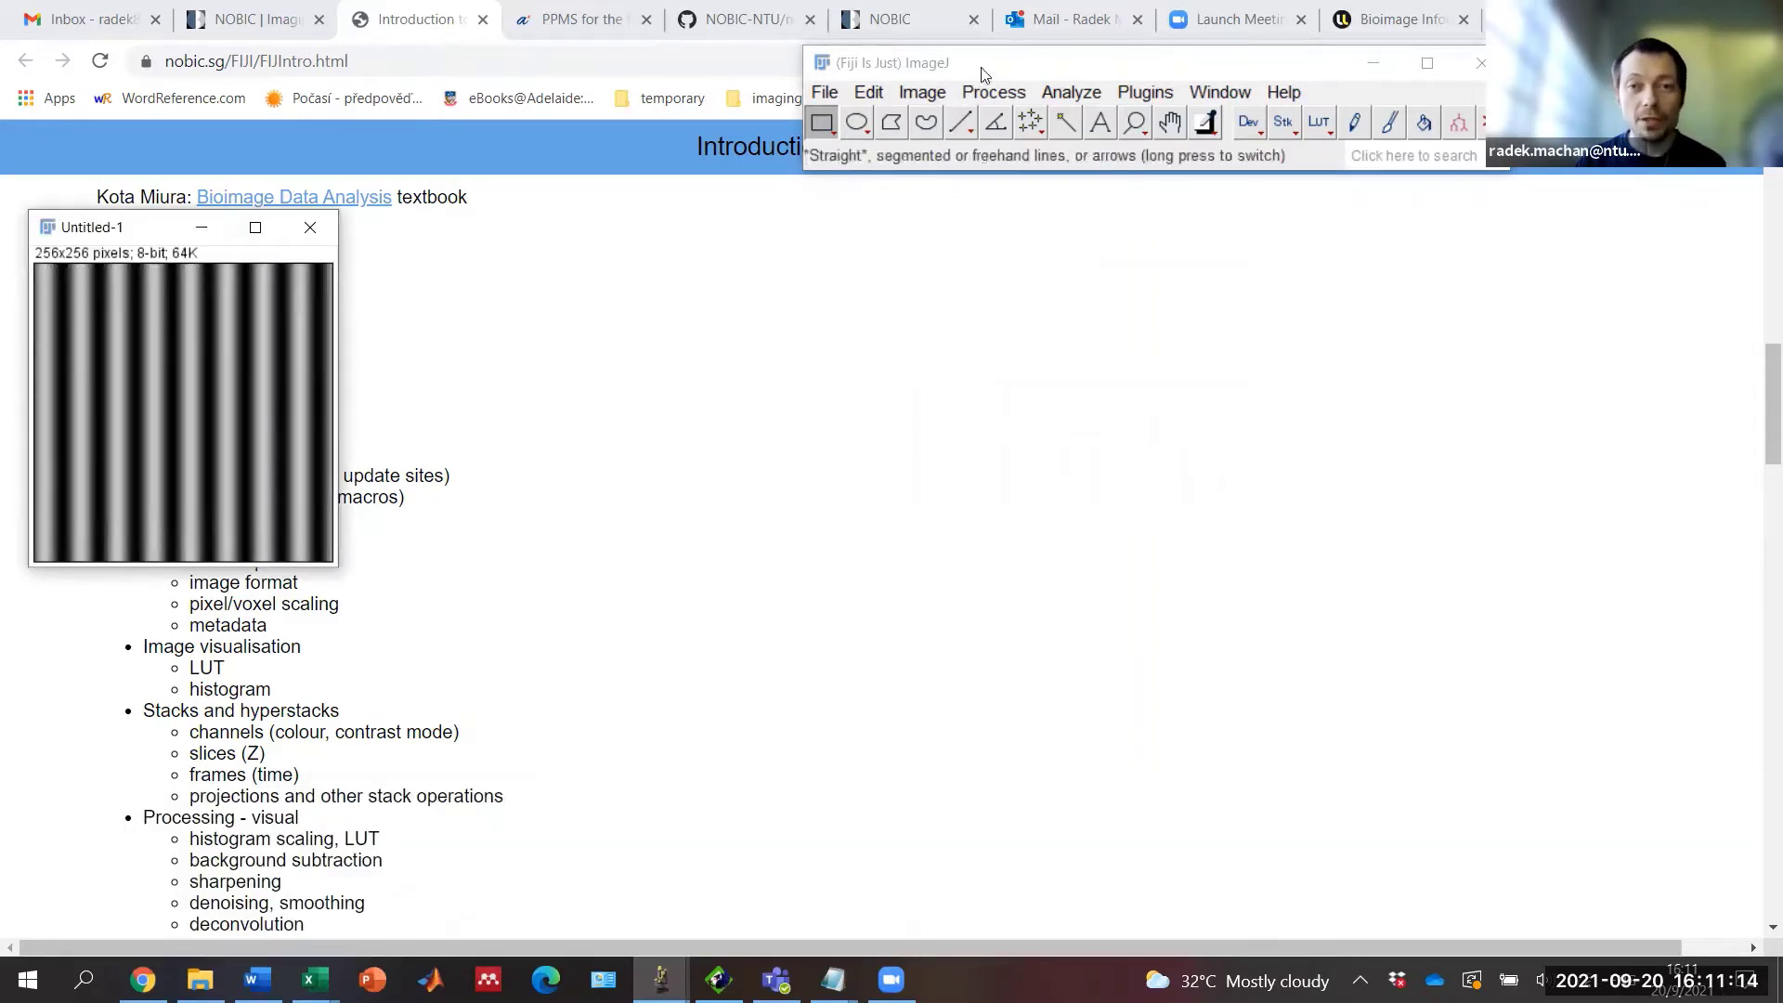
{"action": "left_click", "coordinate": [993, 92]}
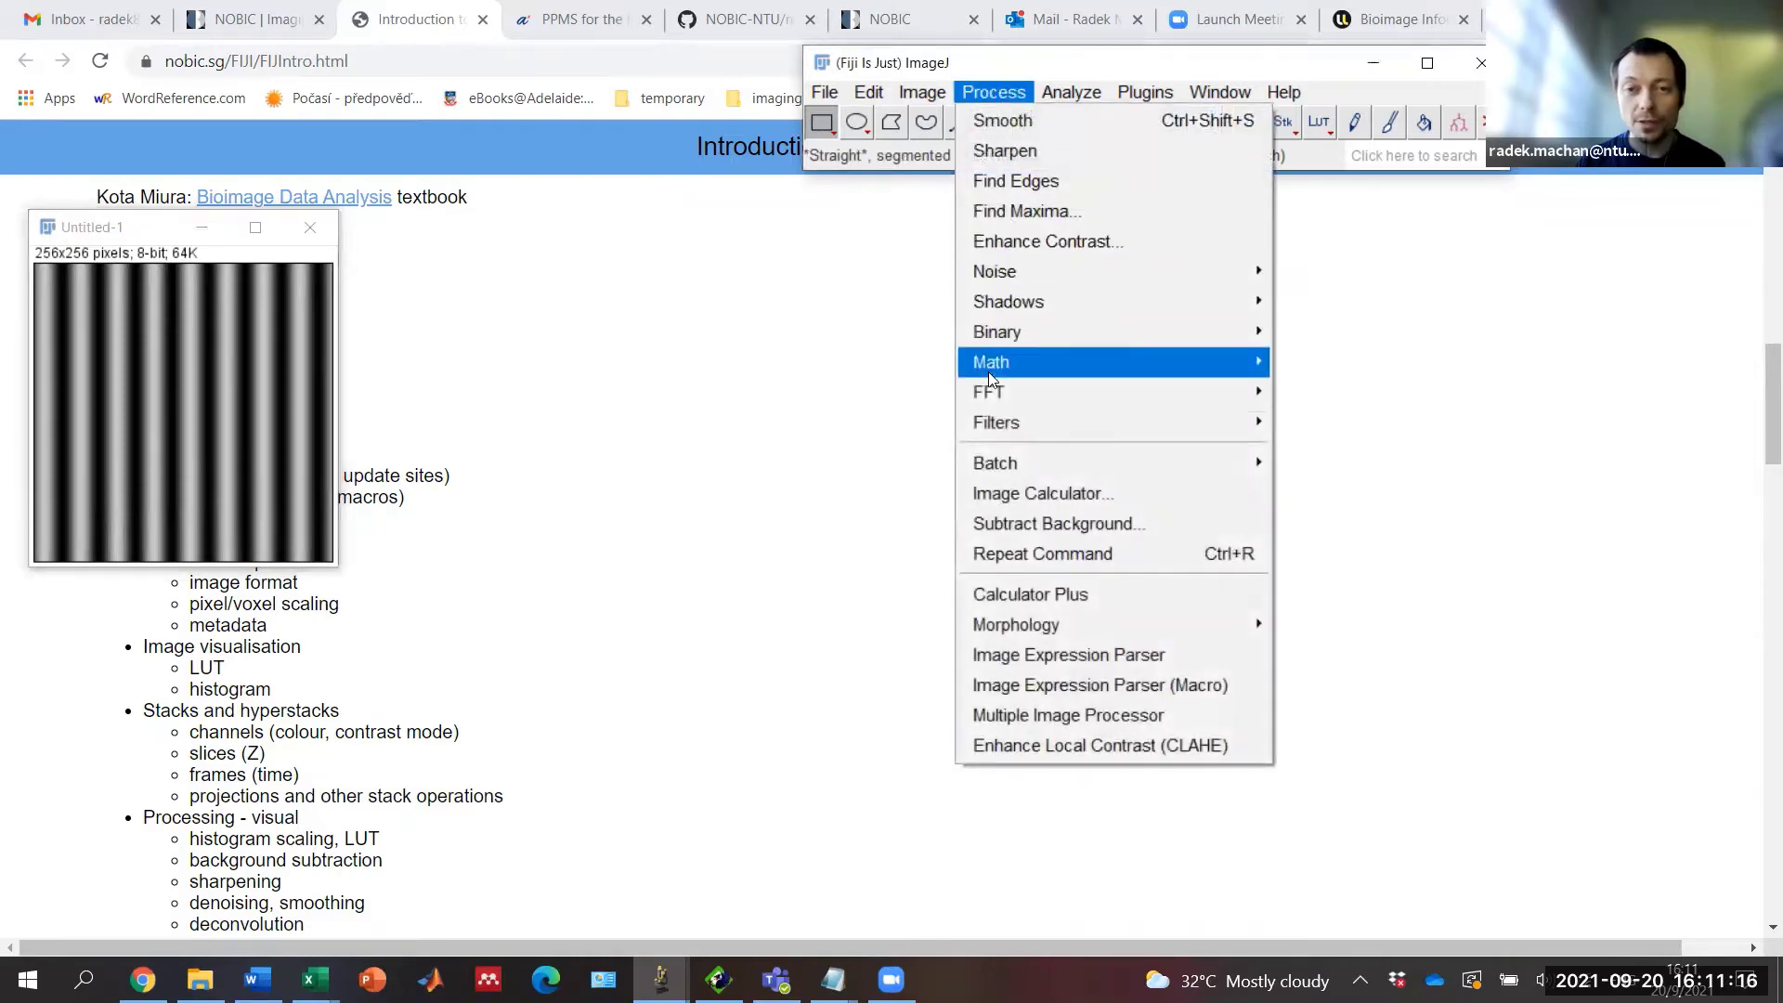
{"action": "mouse_move", "coordinate": [990, 388]}
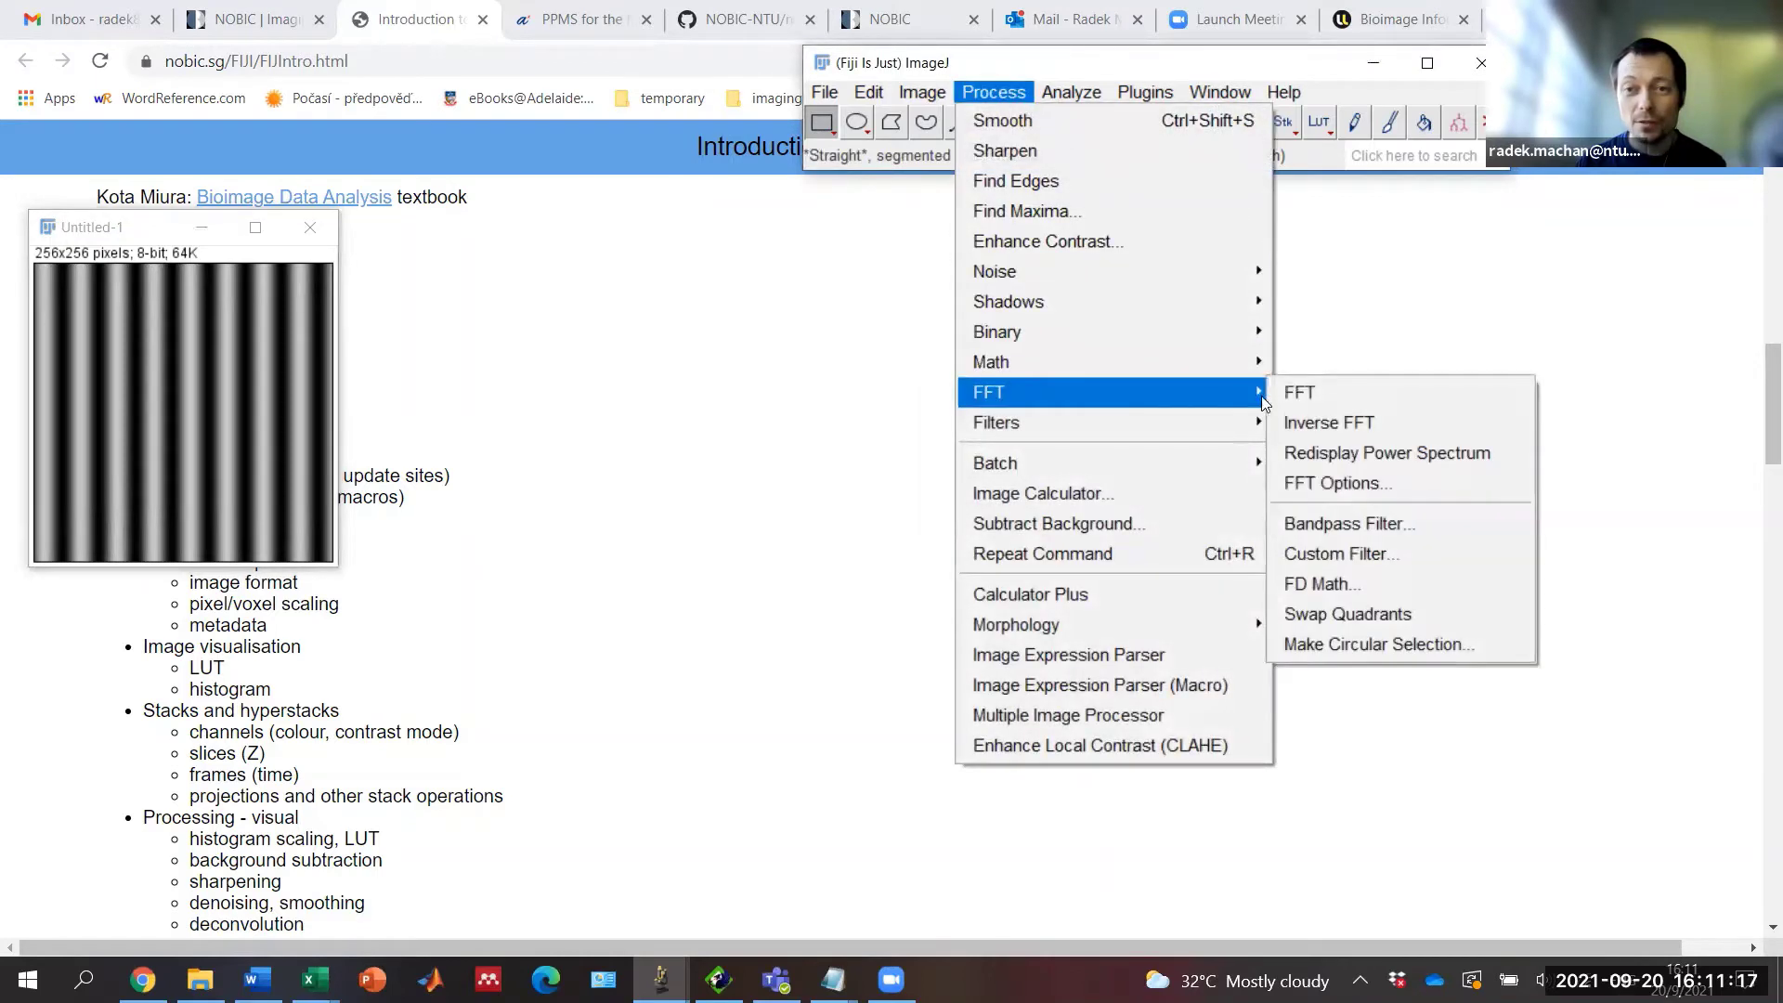
{"action": "left_click", "coordinate": [1313, 396]}
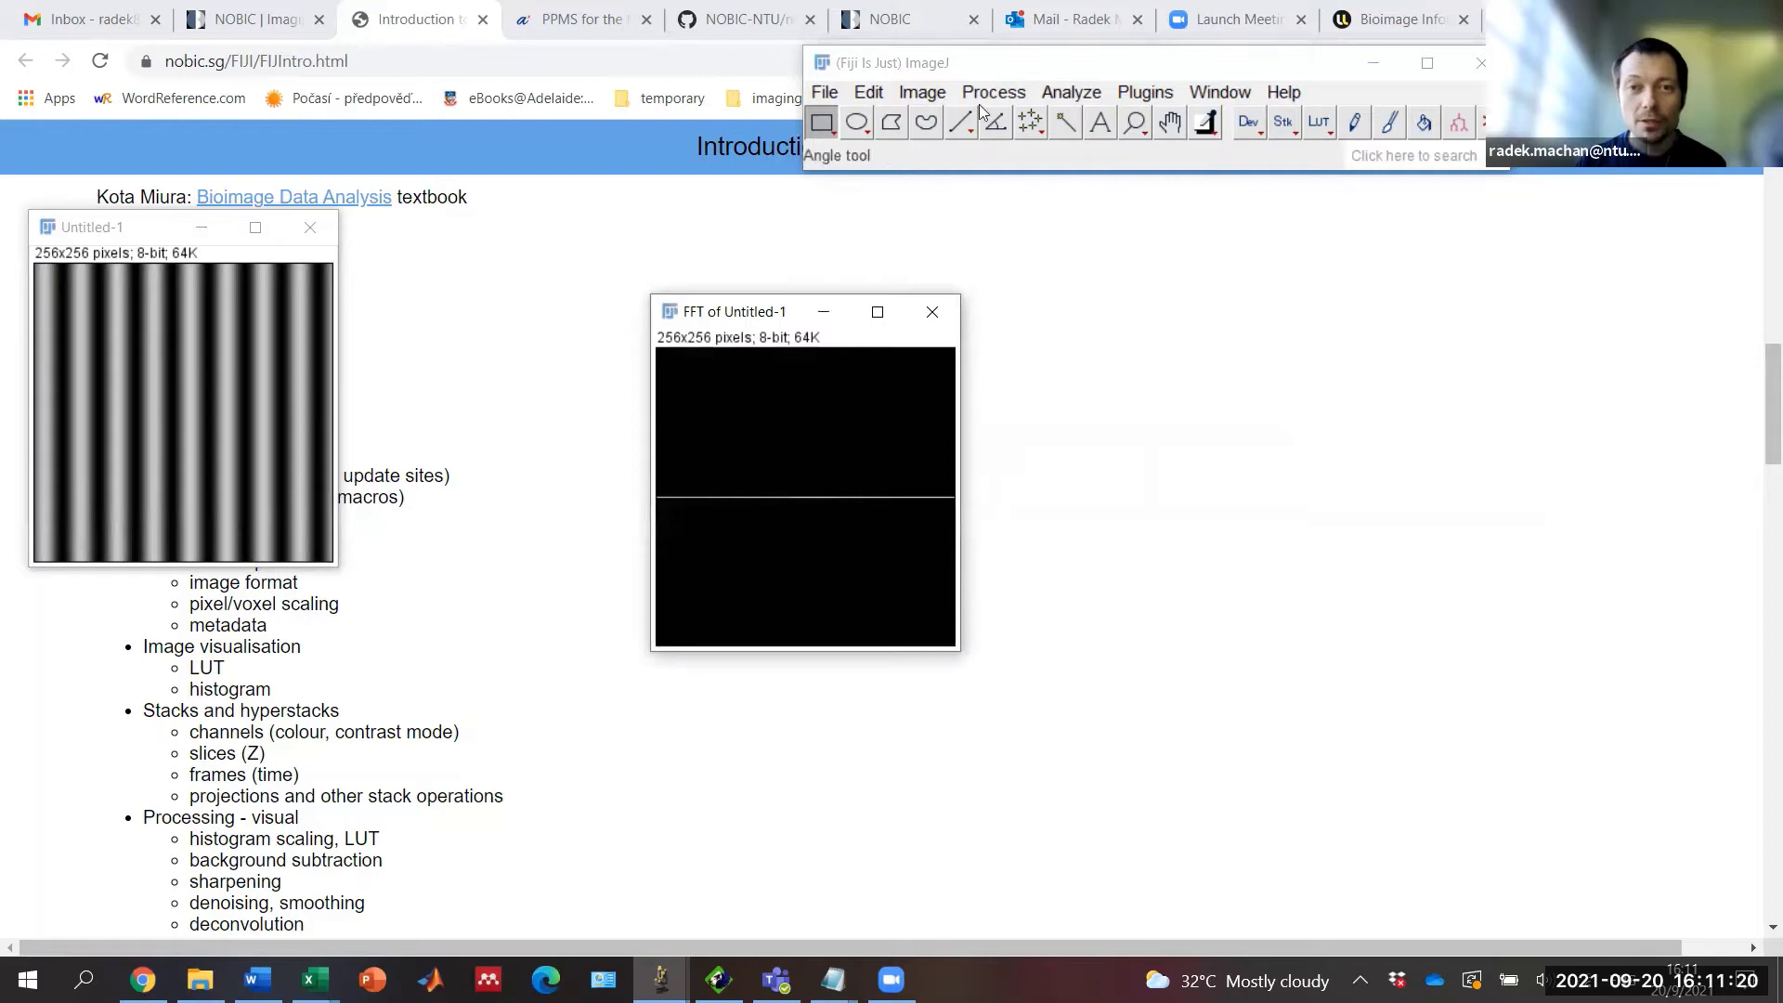
Step: Make a circular selection with a radius of 8 around the centre of the FFT of Untitled-1
{"action": "left_click", "coordinate": [1007, 95]}
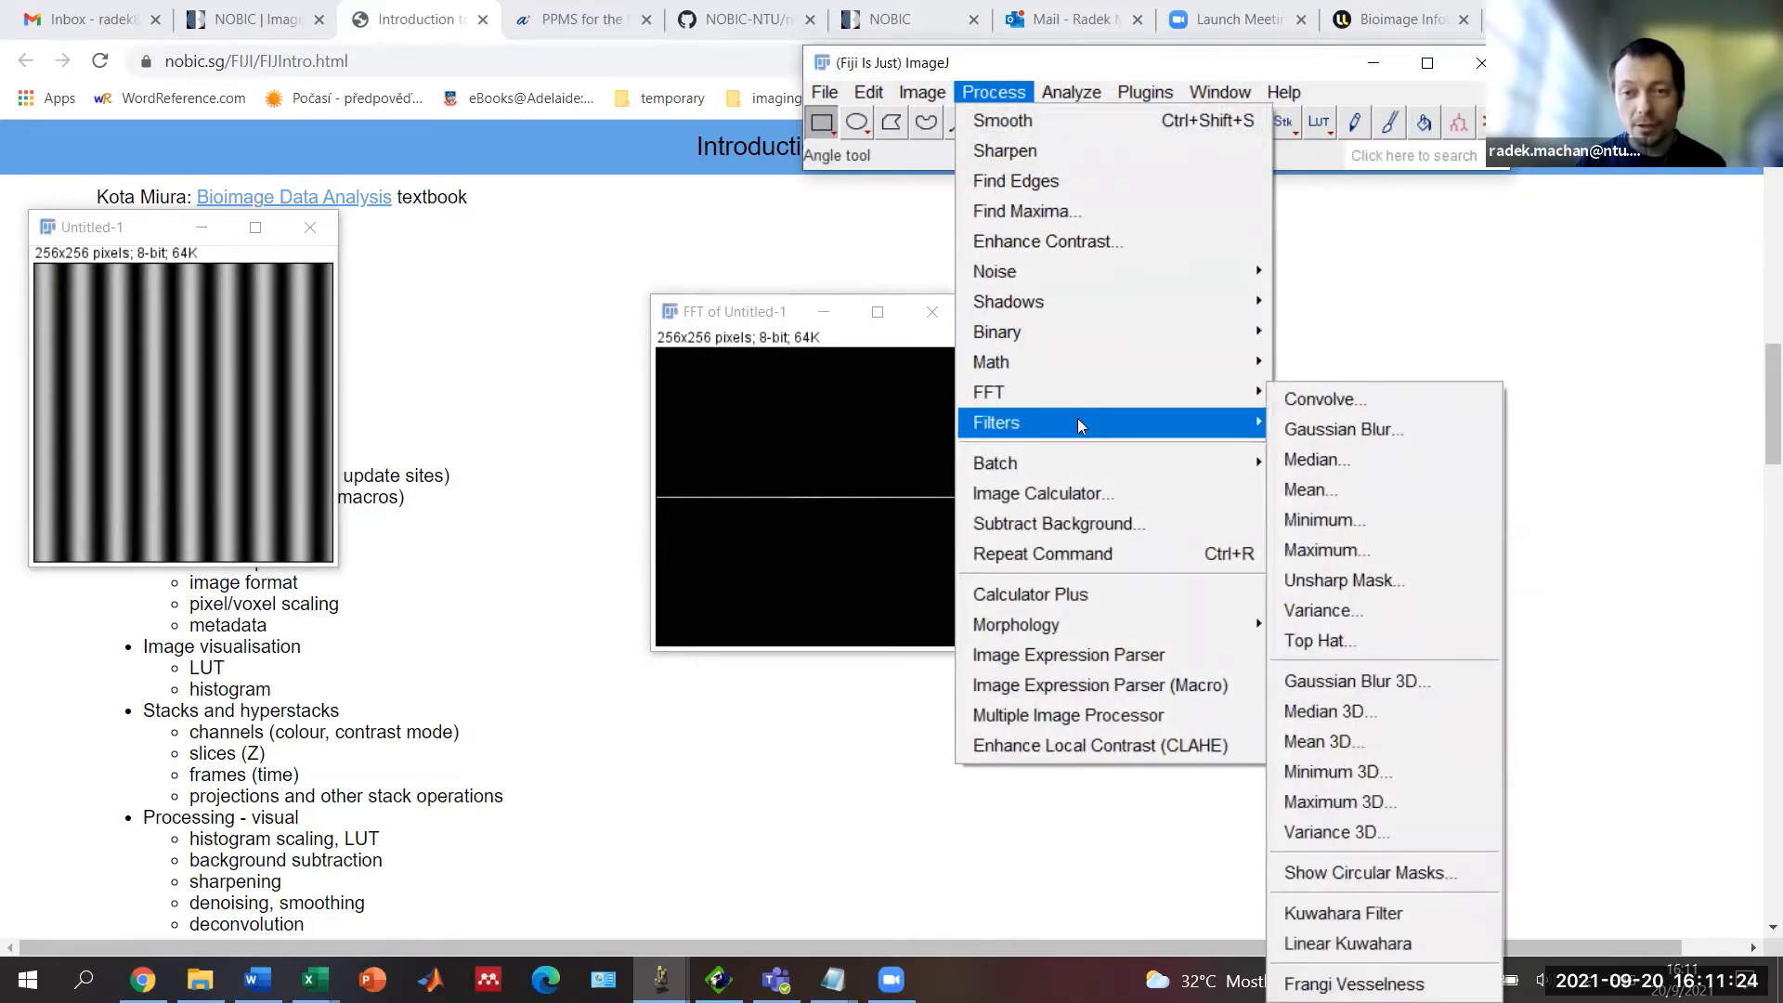
{"action": "mouse_move", "coordinate": [1096, 405]}
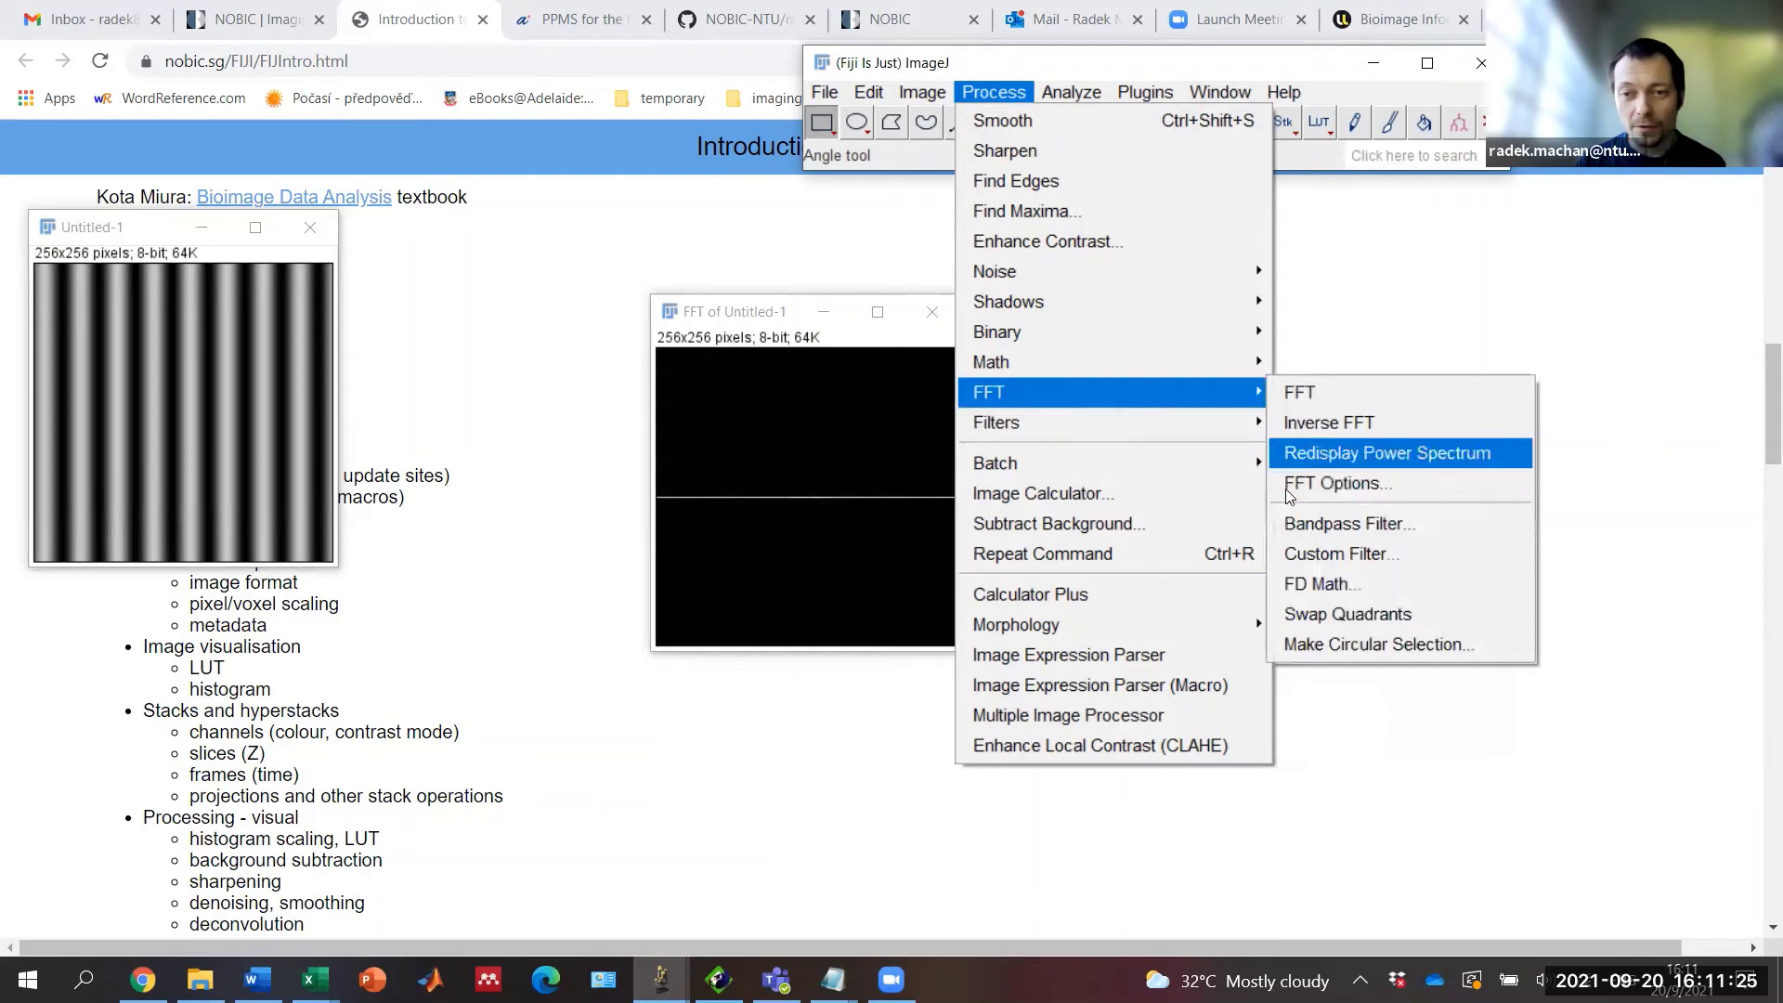
{"action": "left_click", "coordinate": [1325, 648]}
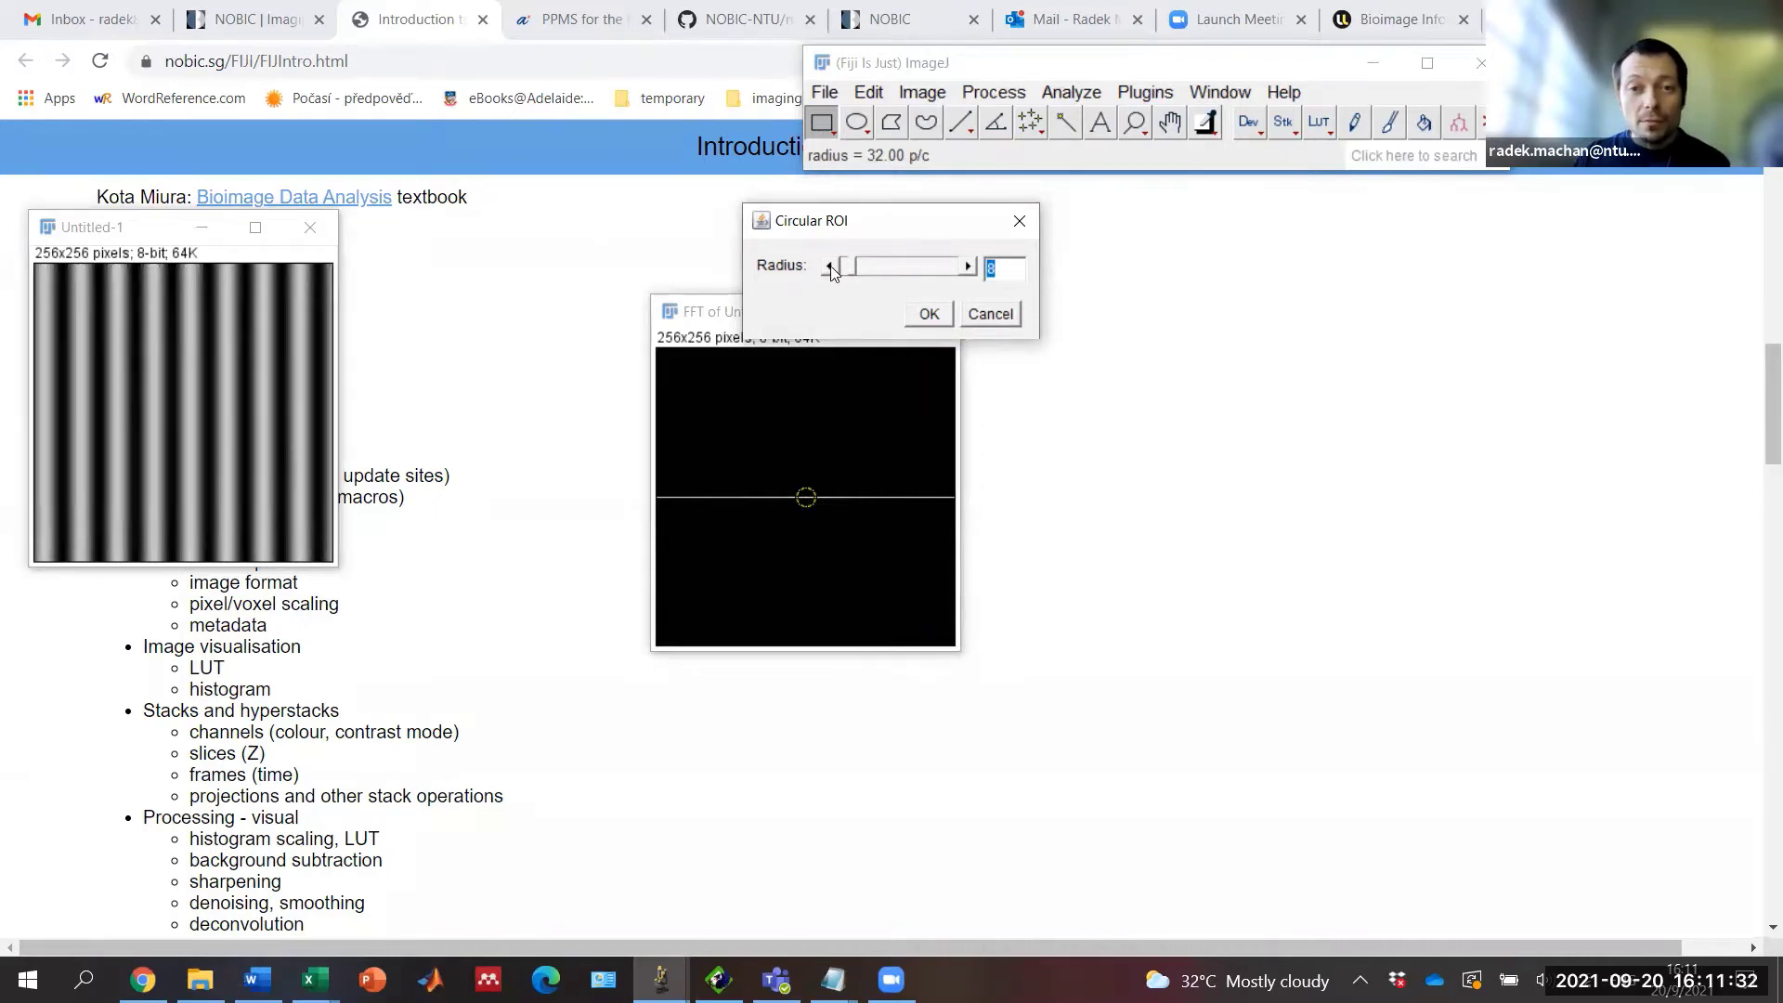
{"action": "left_click", "coordinate": [936, 315]}
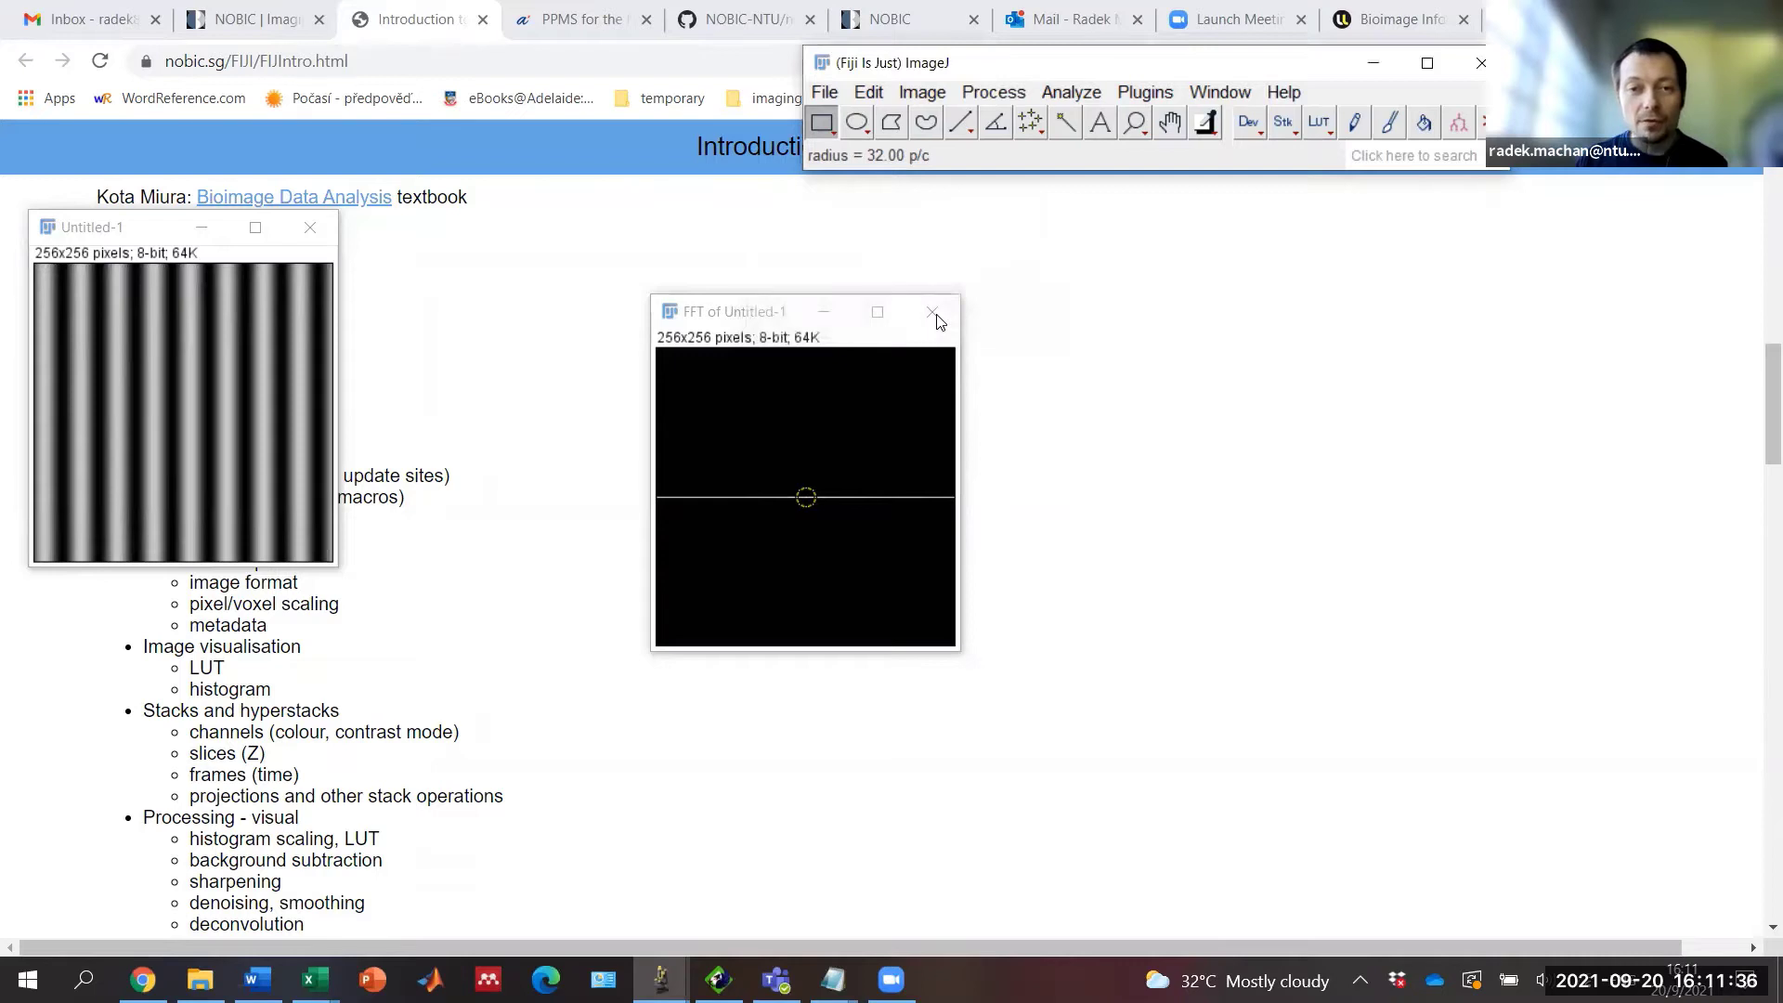
Step: Clear the spectrum outside the circular selection and compute the inverse FFT of the filtered result
{"action": "left_click", "coordinate": [870, 93]}
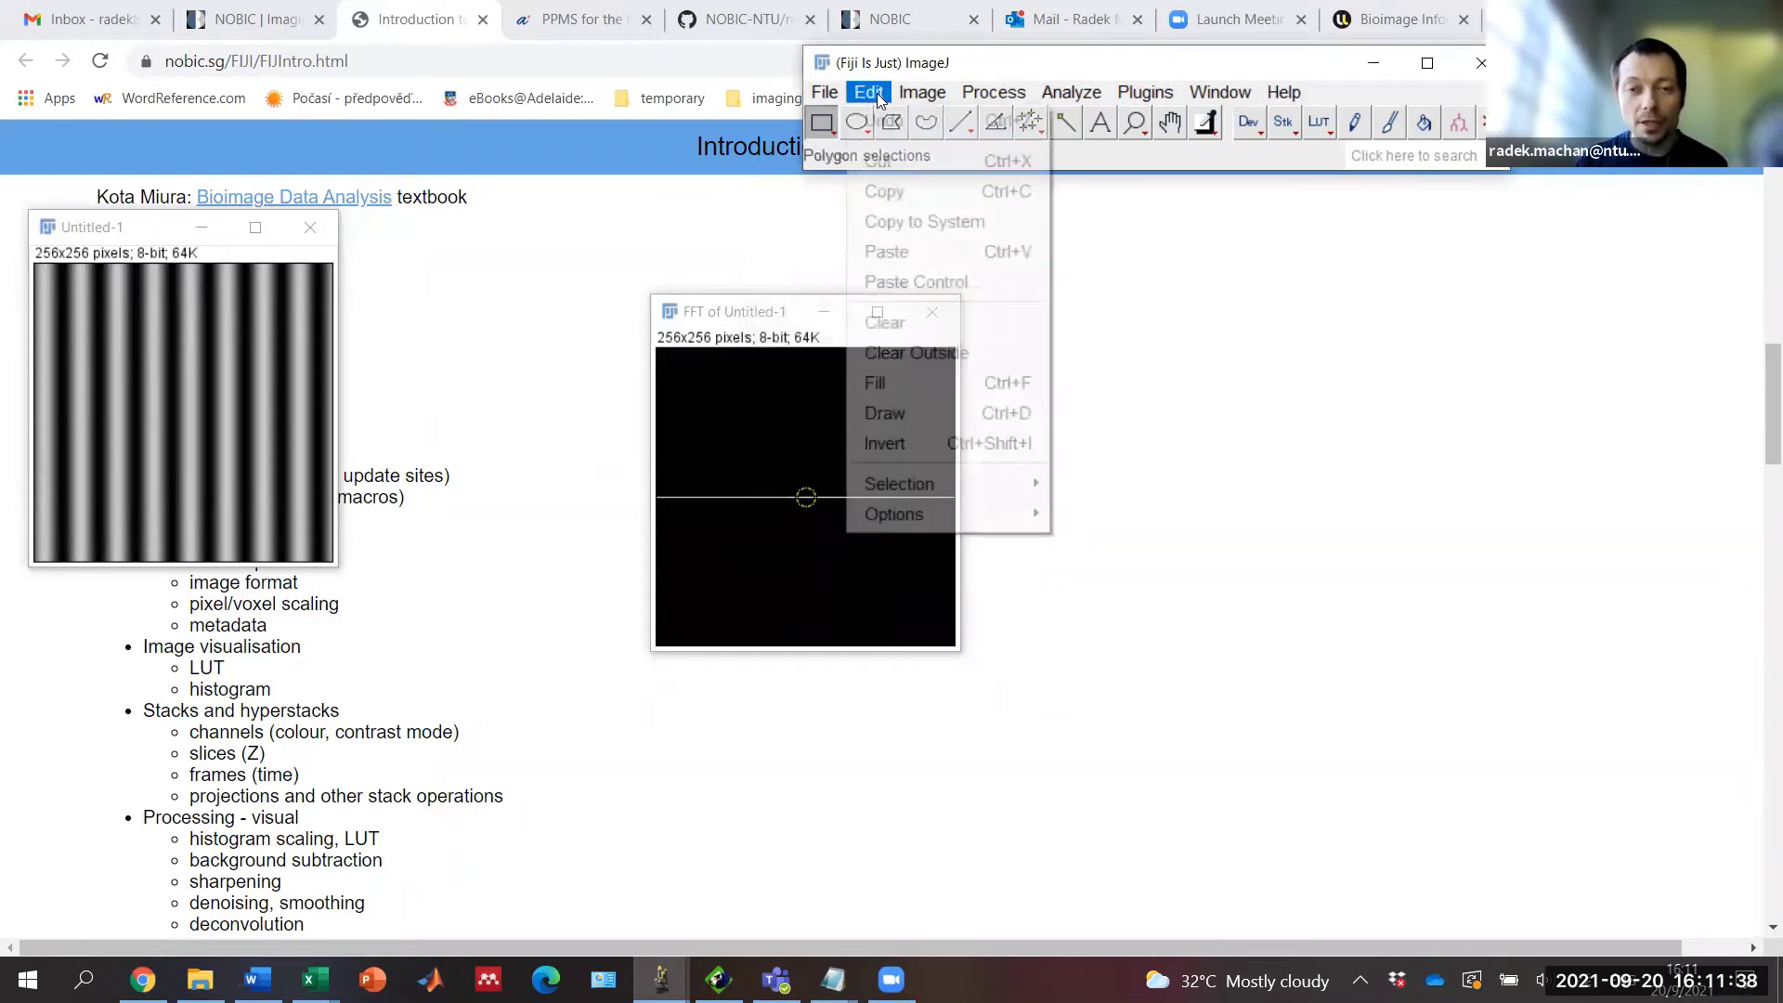
{"action": "left_click", "coordinate": [897, 351]}
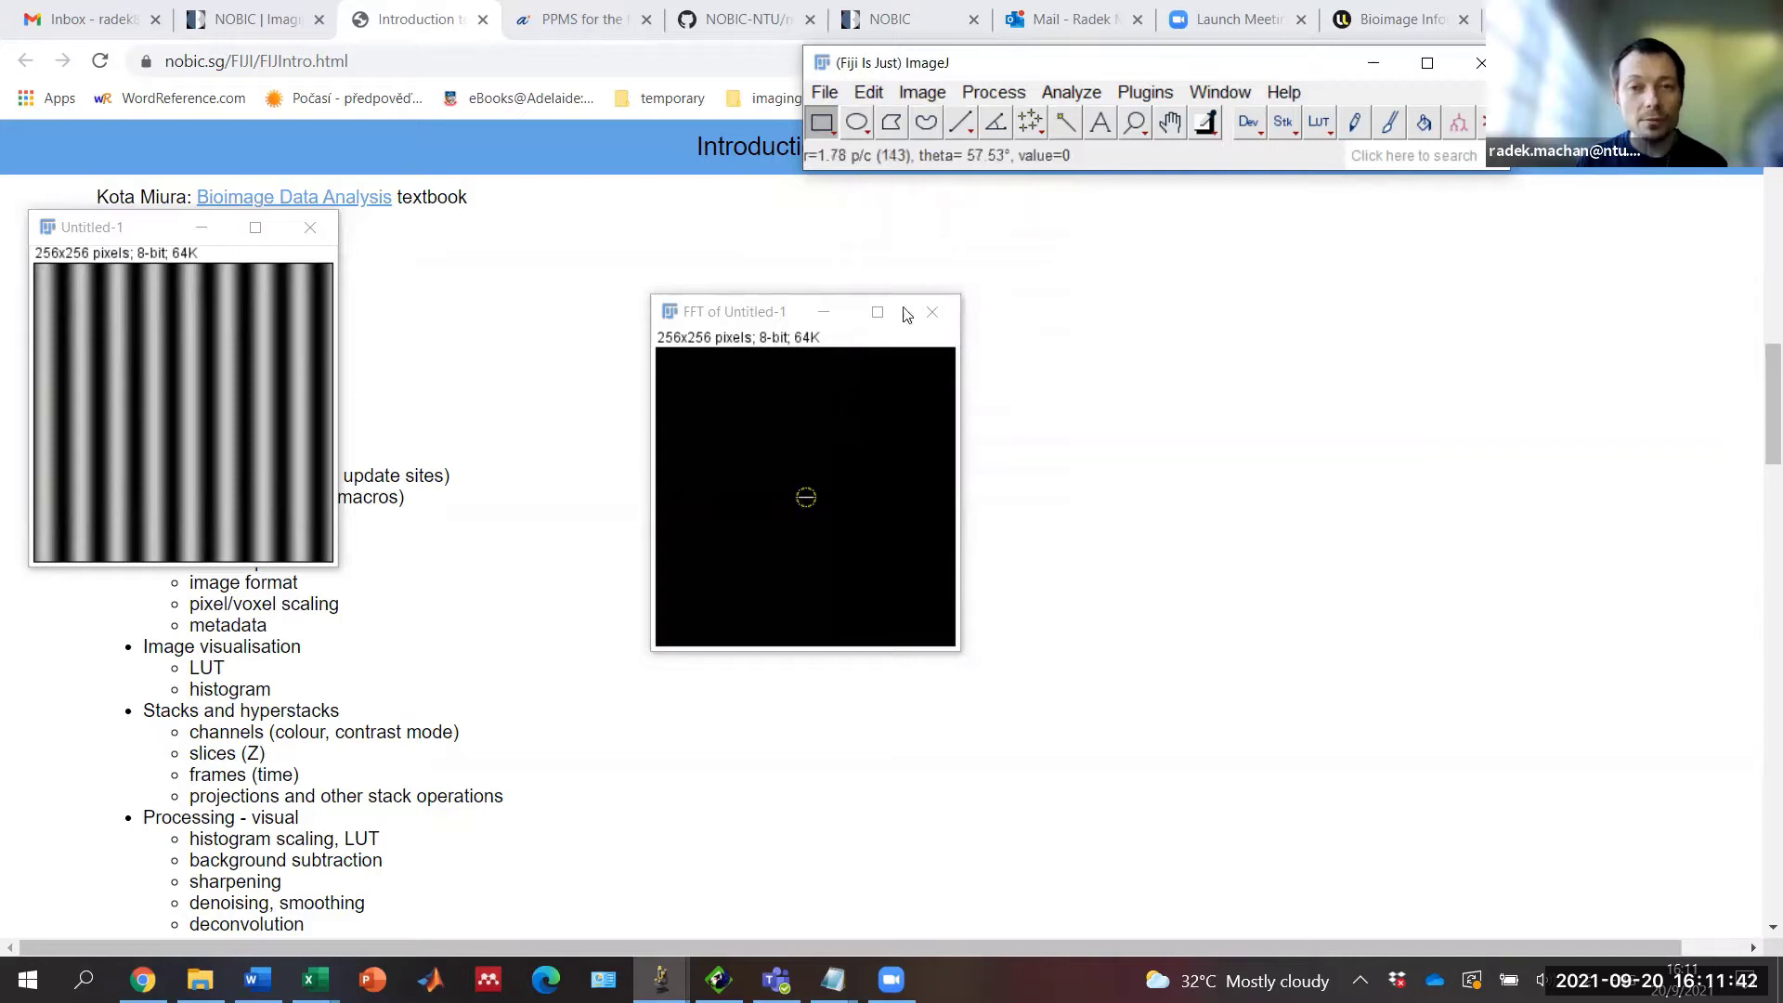
{"action": "left_click", "coordinate": [995, 93]}
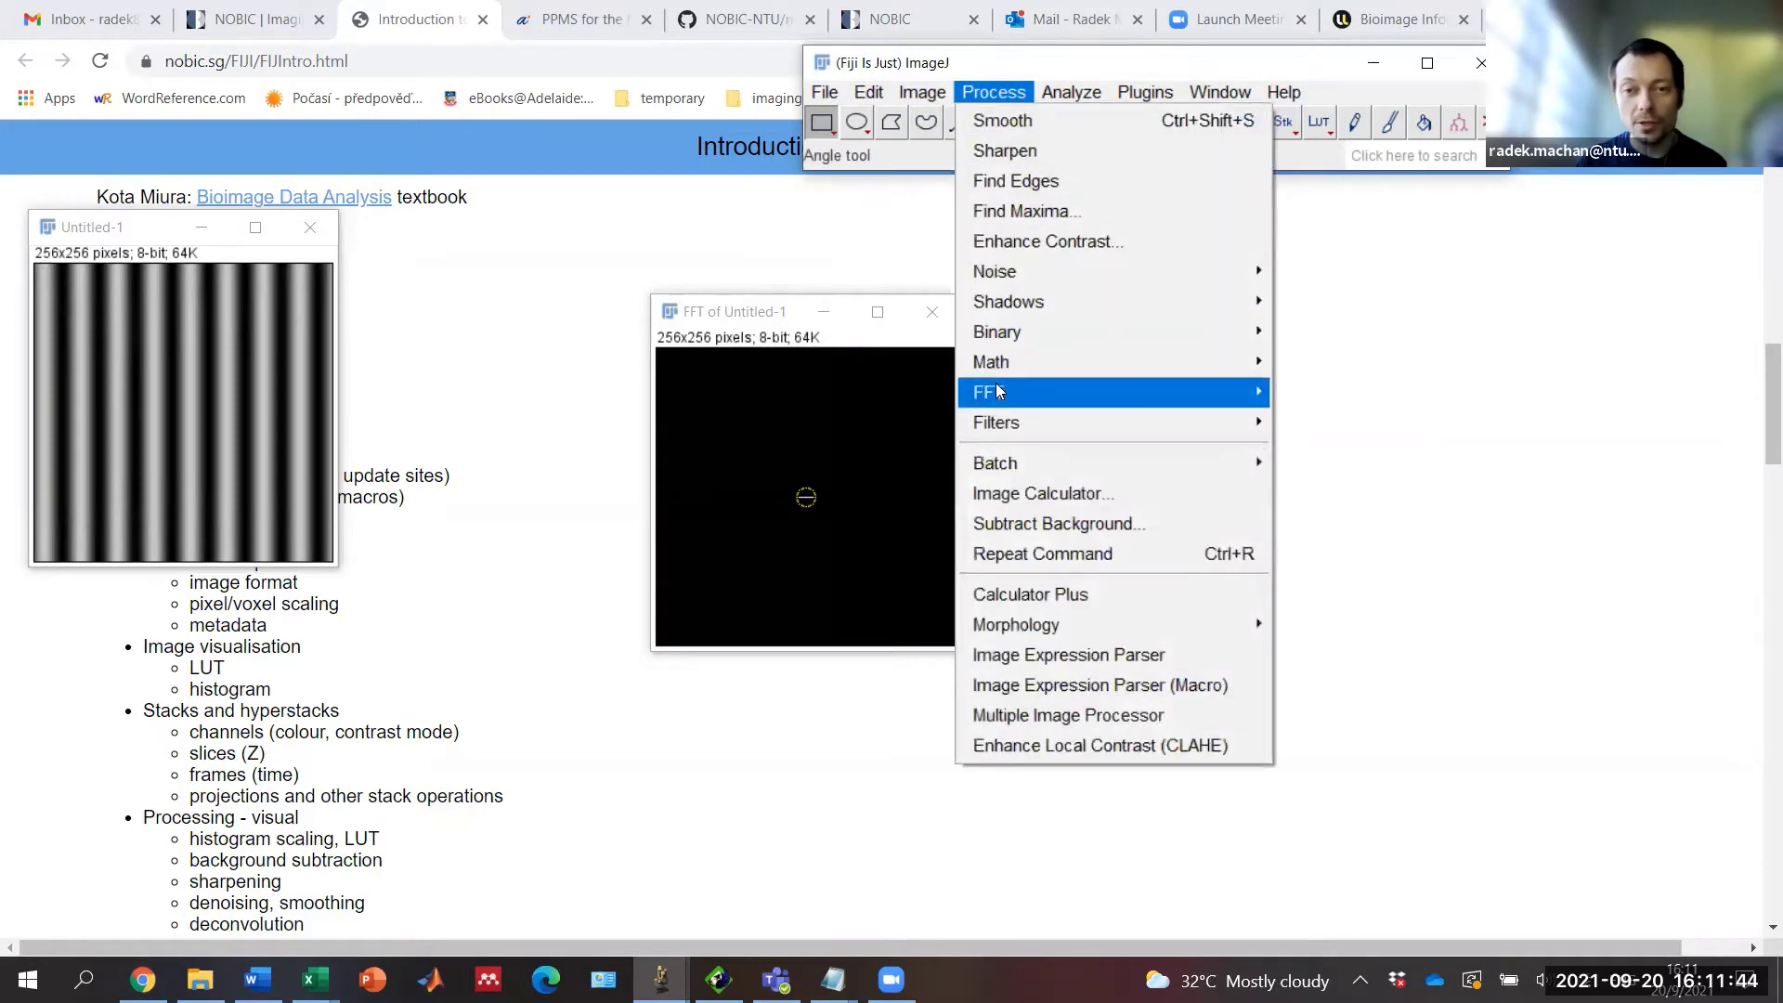
{"action": "mouse_move", "coordinate": [1160, 390]}
{"action": "left_click", "coordinate": [1313, 423]}
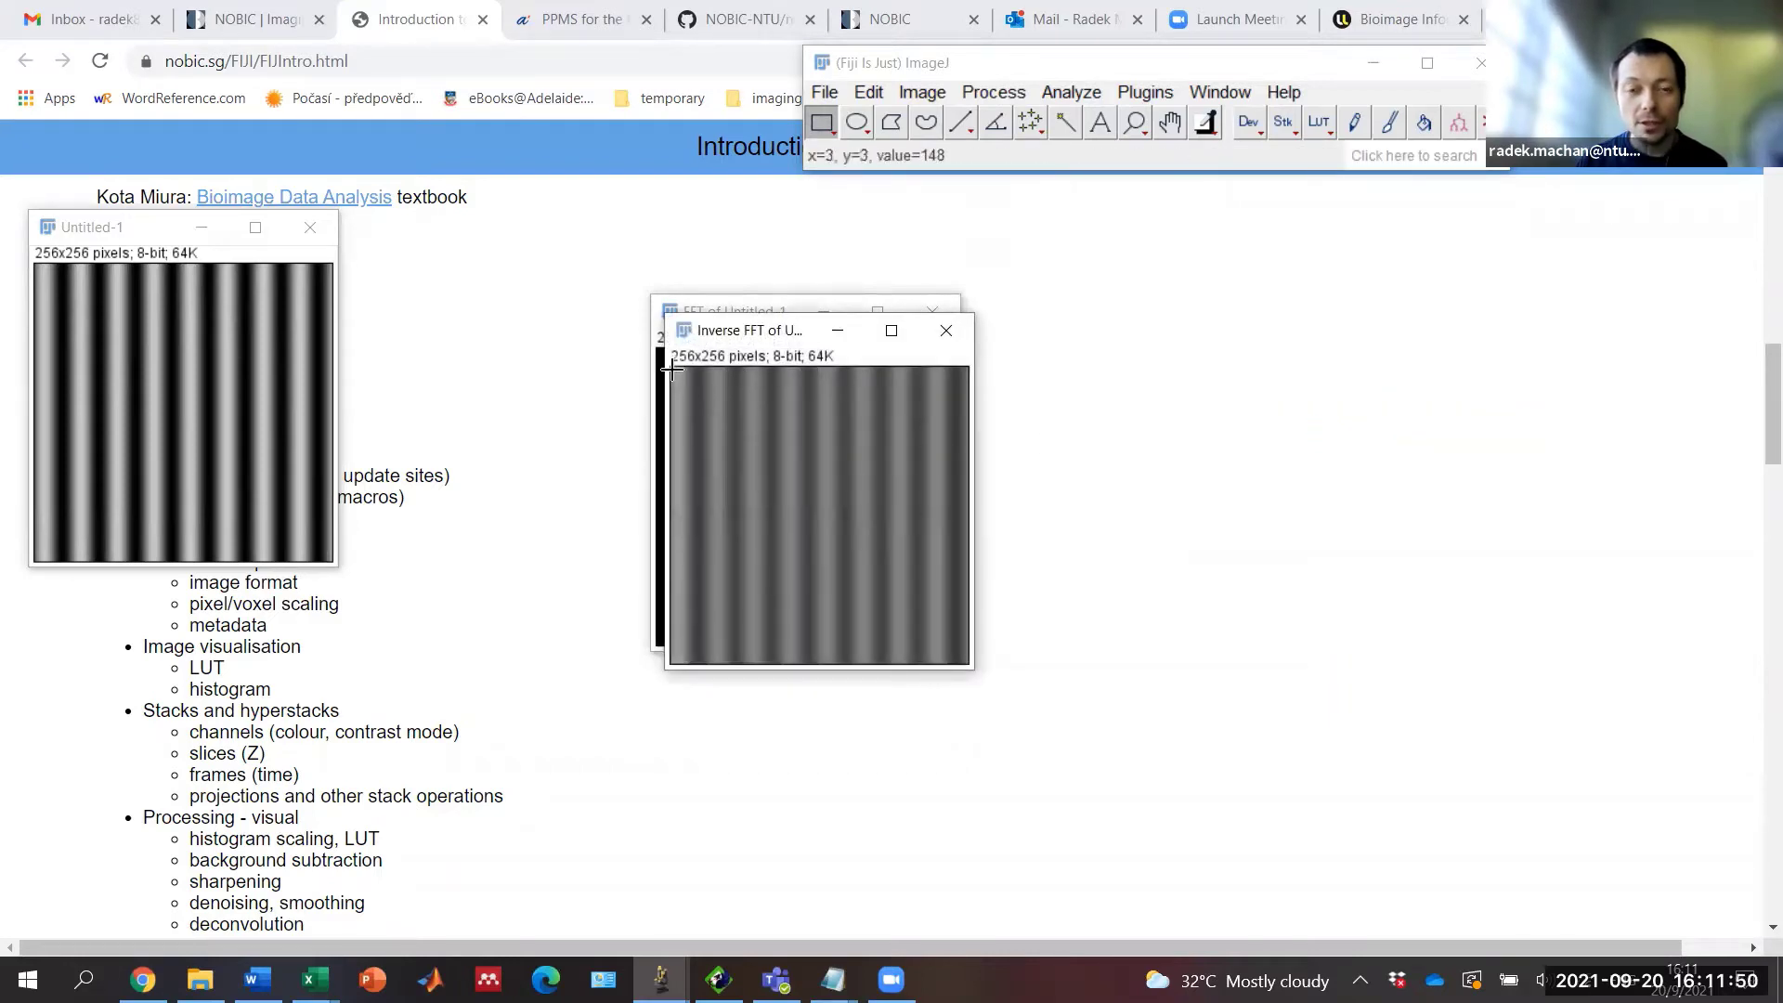
Step: Plot the gray-value profile across nearly the whole inverse FFT image, compare it with the images, and close the plot
{"action": "left_click_drag", "start_coordinate": [671, 369], "coordinate": [991, 678]}
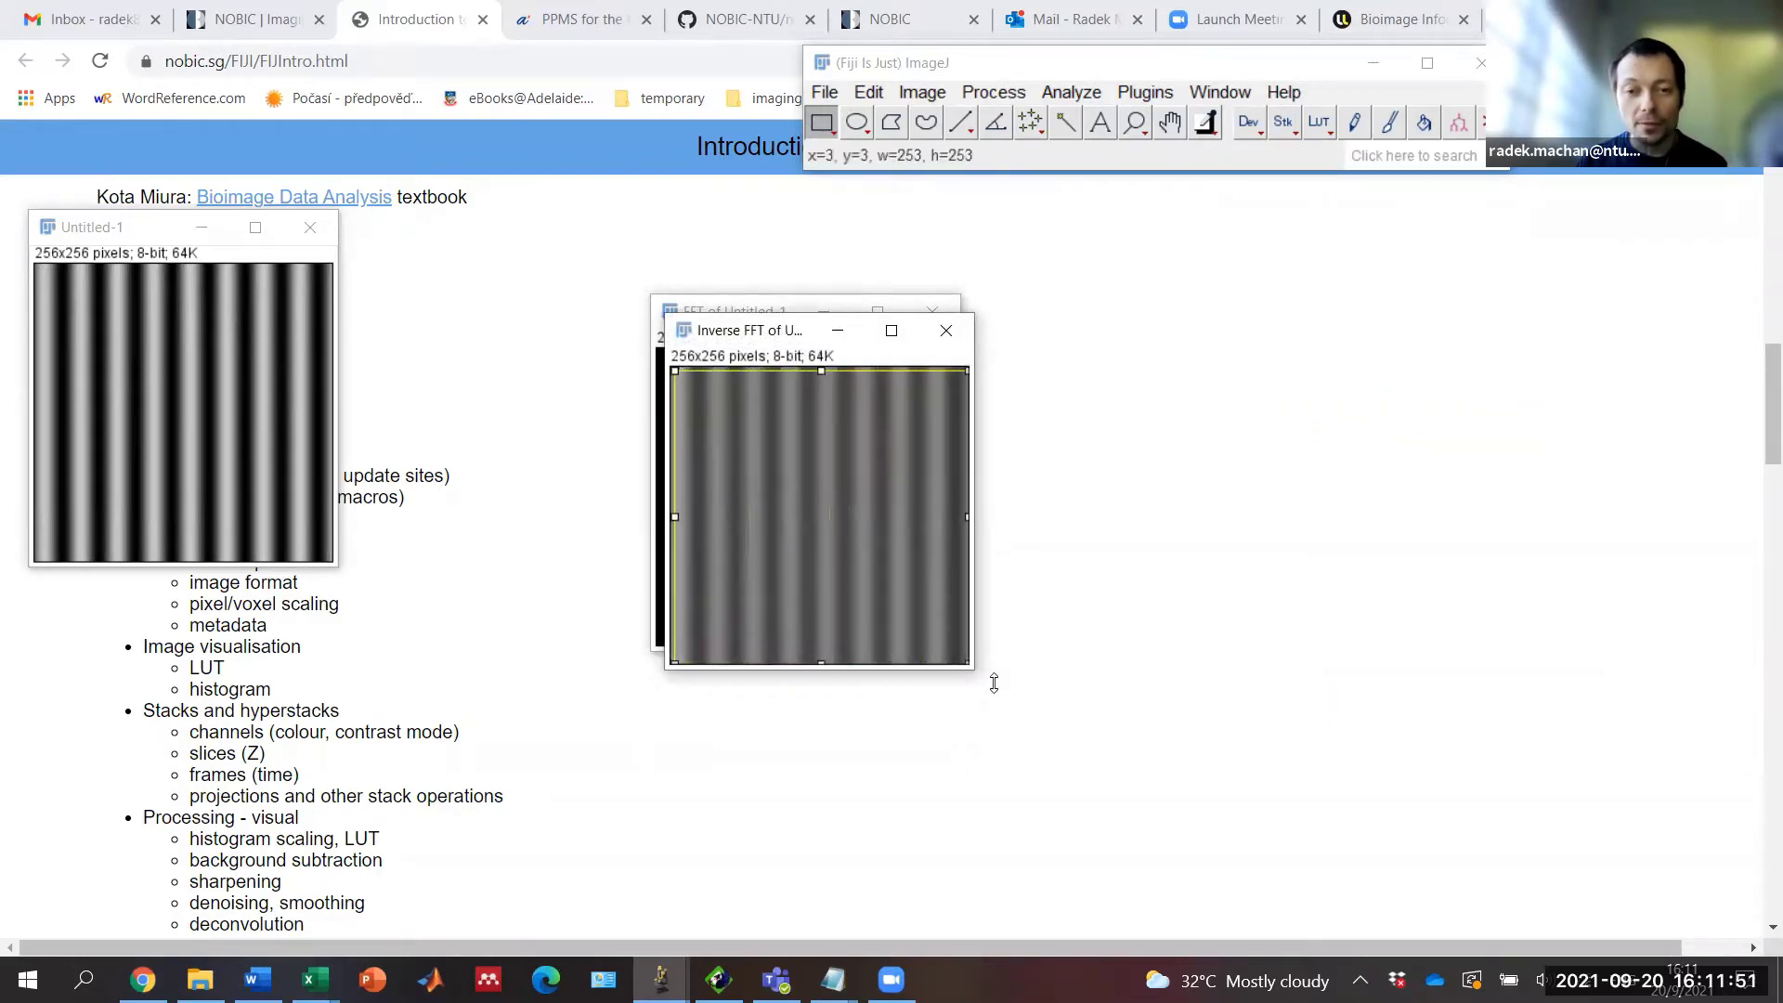
{"action": "left_click", "coordinate": [1079, 93]}
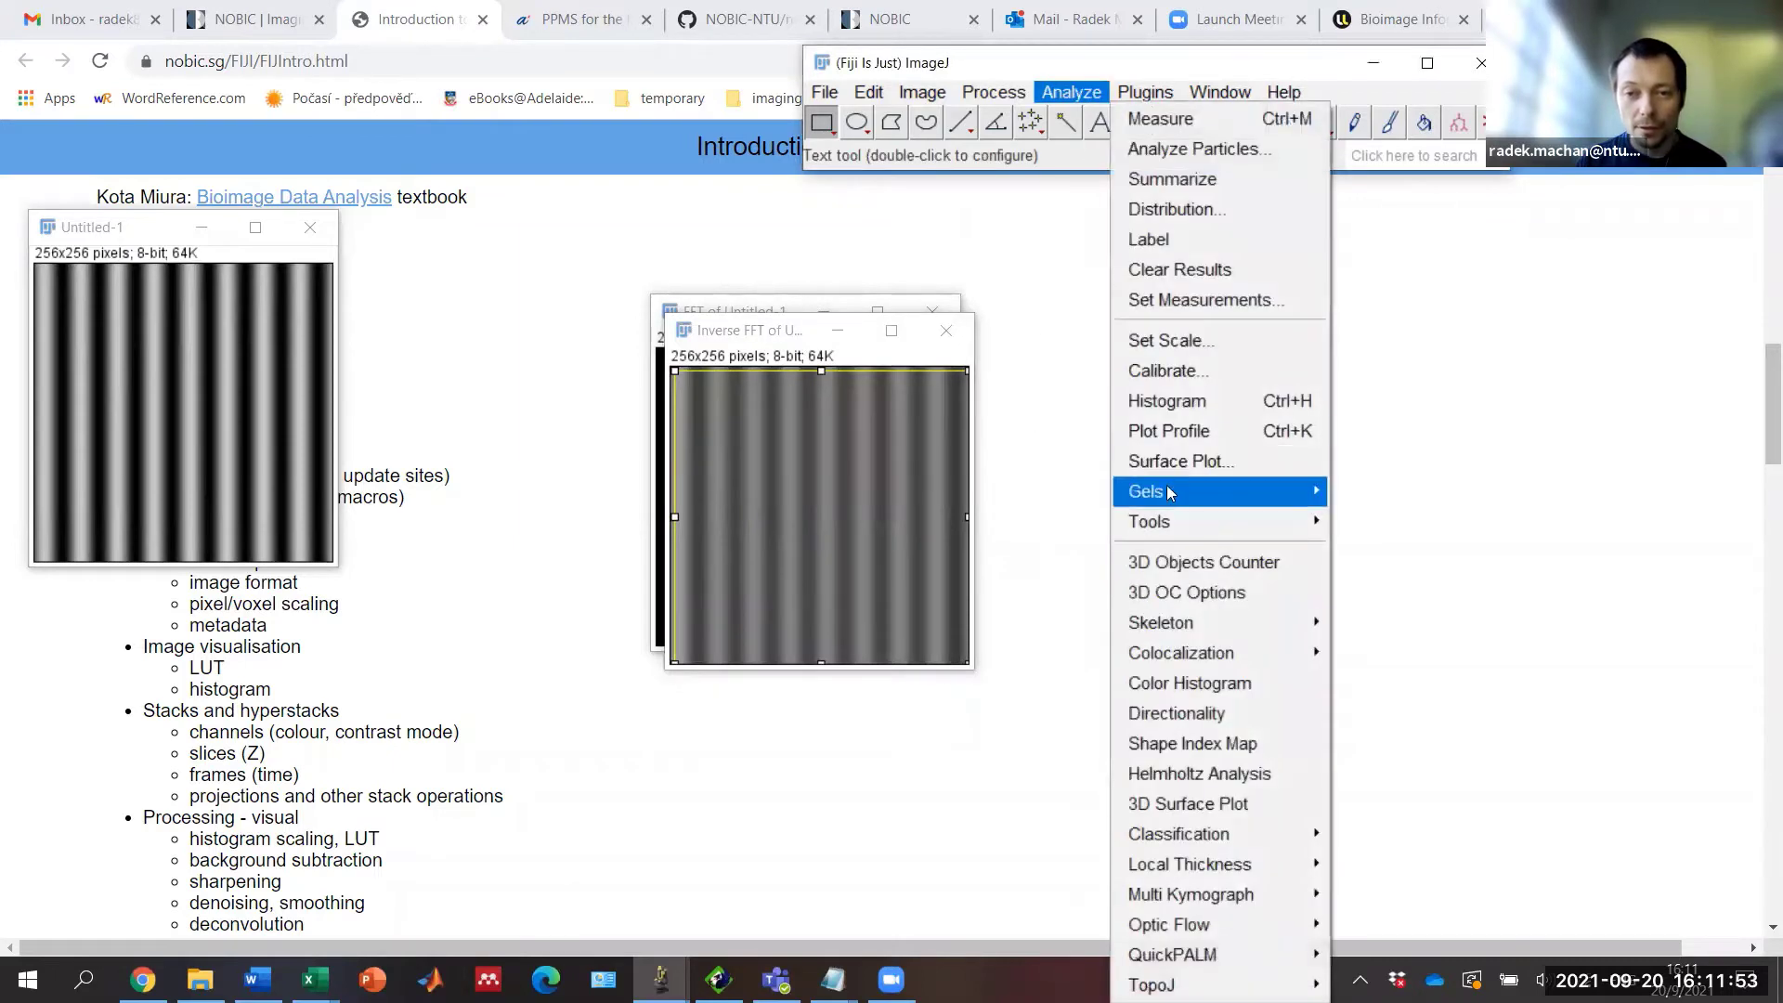
{"action": "left_click", "coordinate": [1176, 433]}
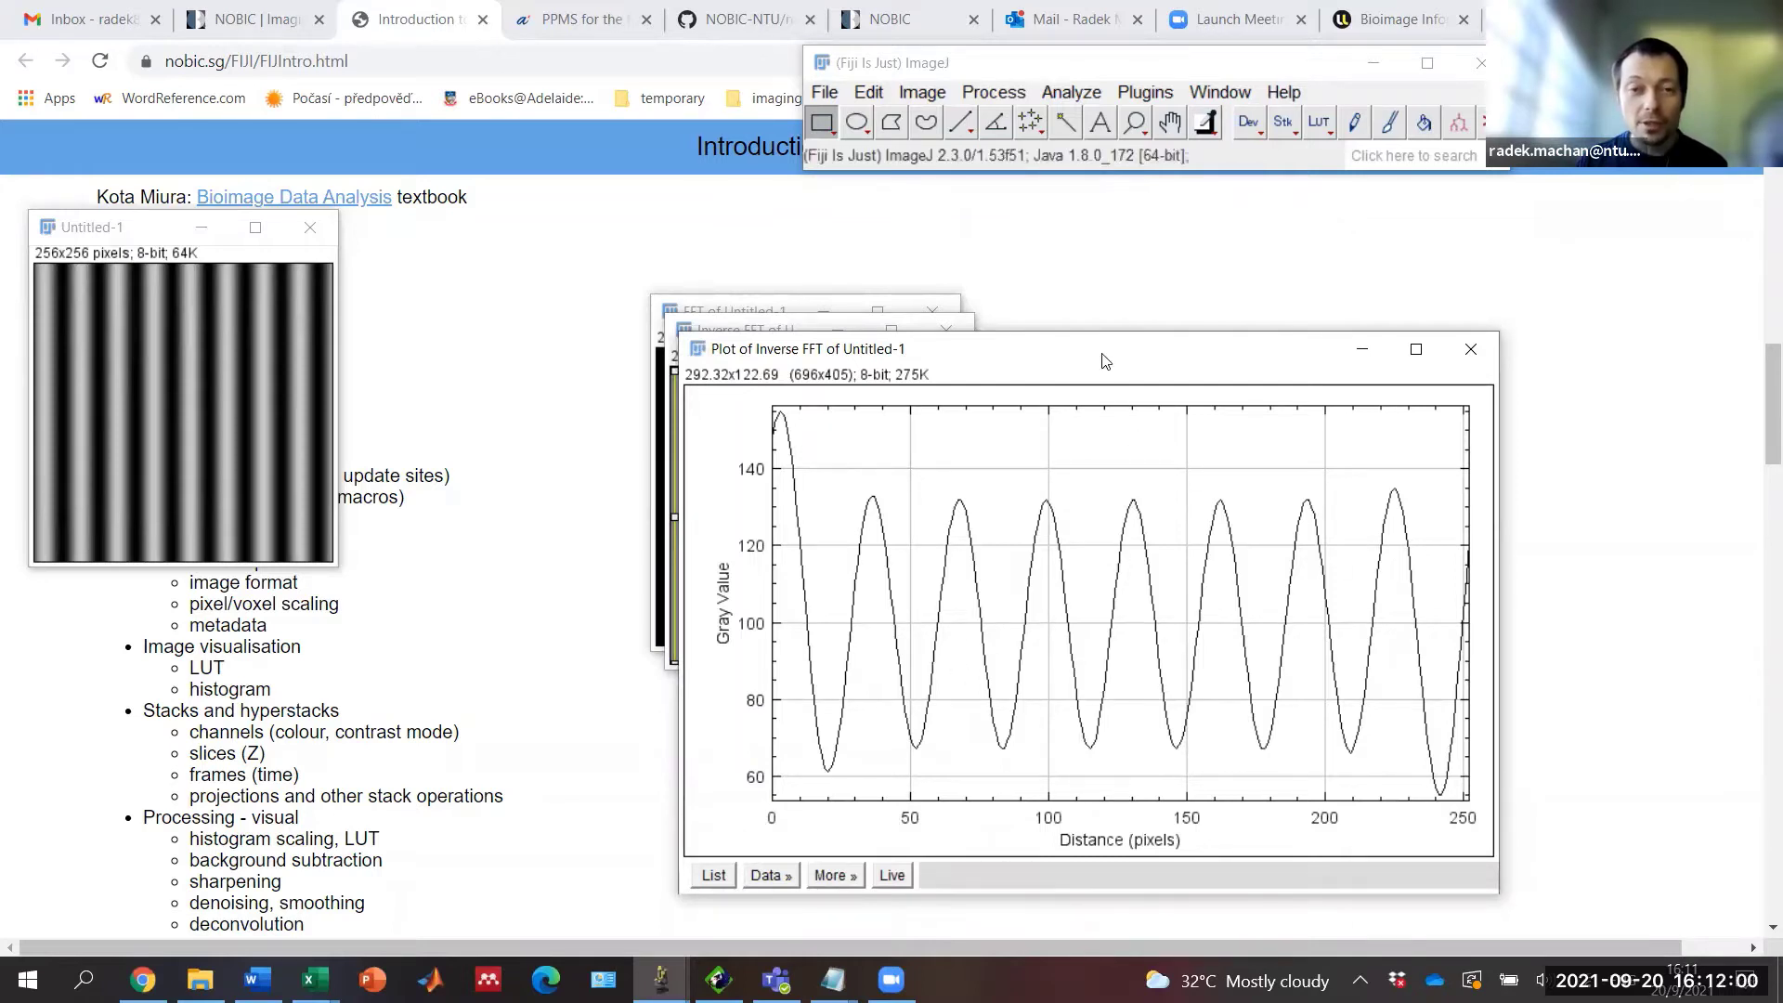
{"action": "left_click_drag", "start_coordinate": [1102, 361], "coordinate": [1461, 416]}
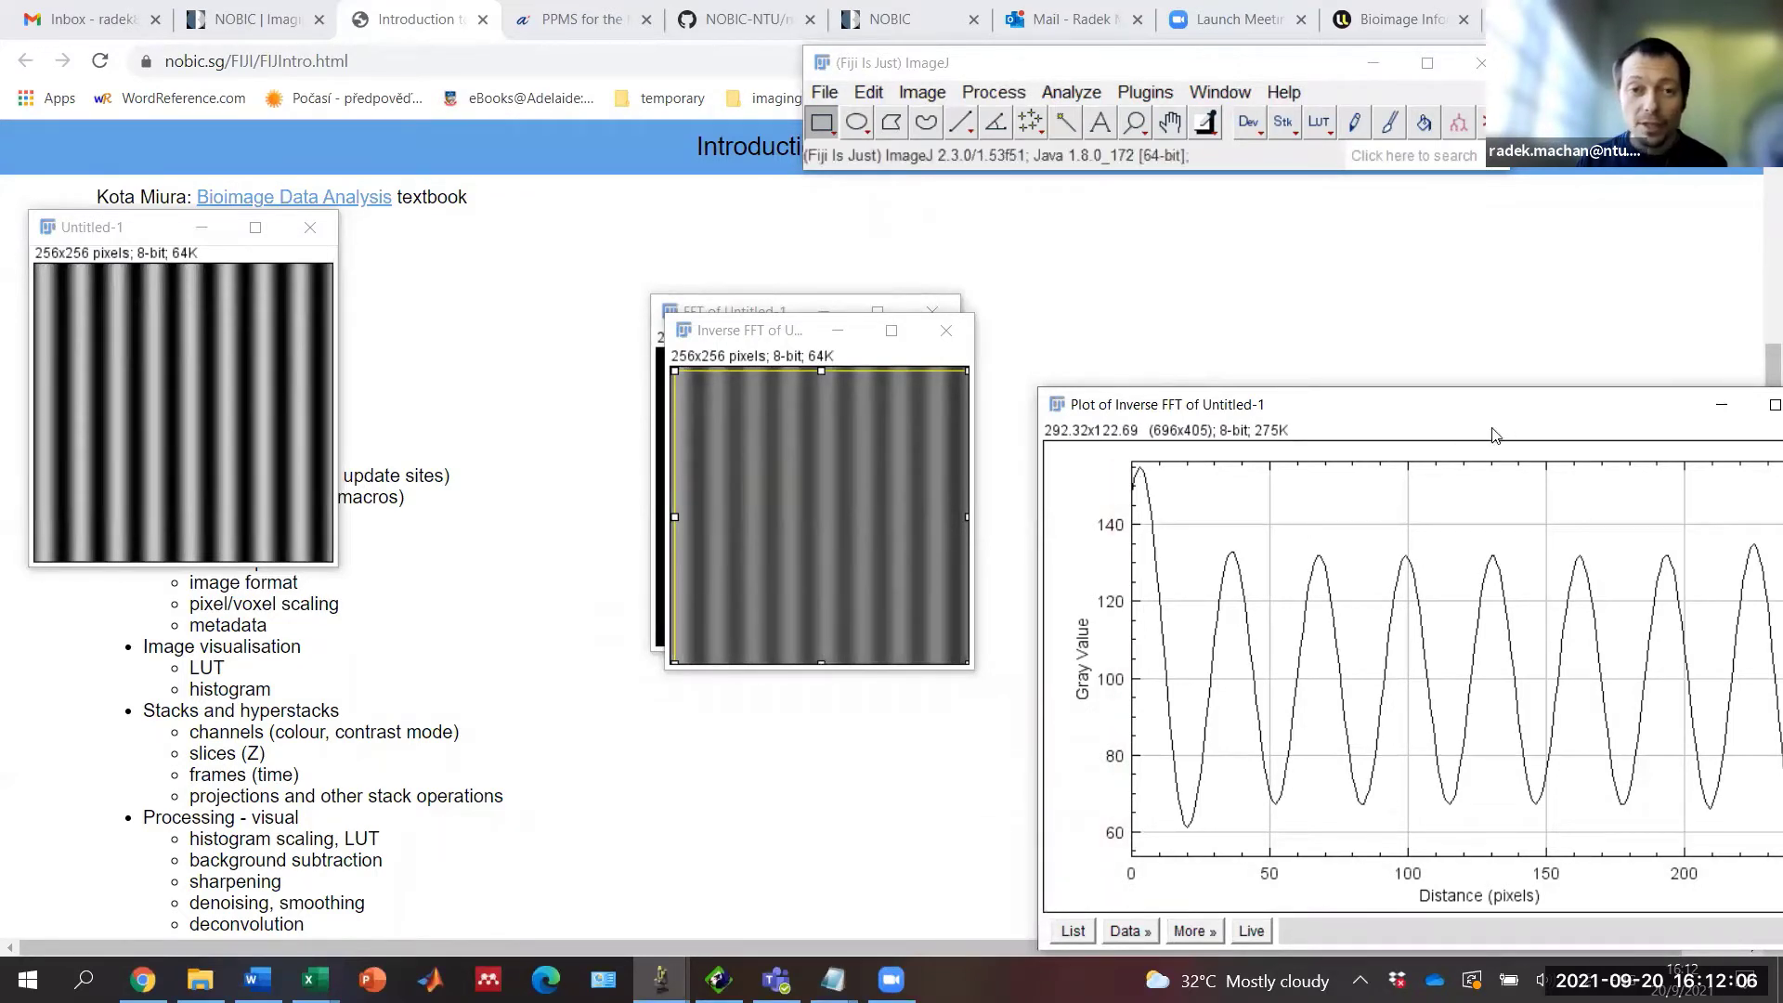
{"action": "left_click_drag", "start_coordinate": [1497, 420], "coordinate": [890, 440]}
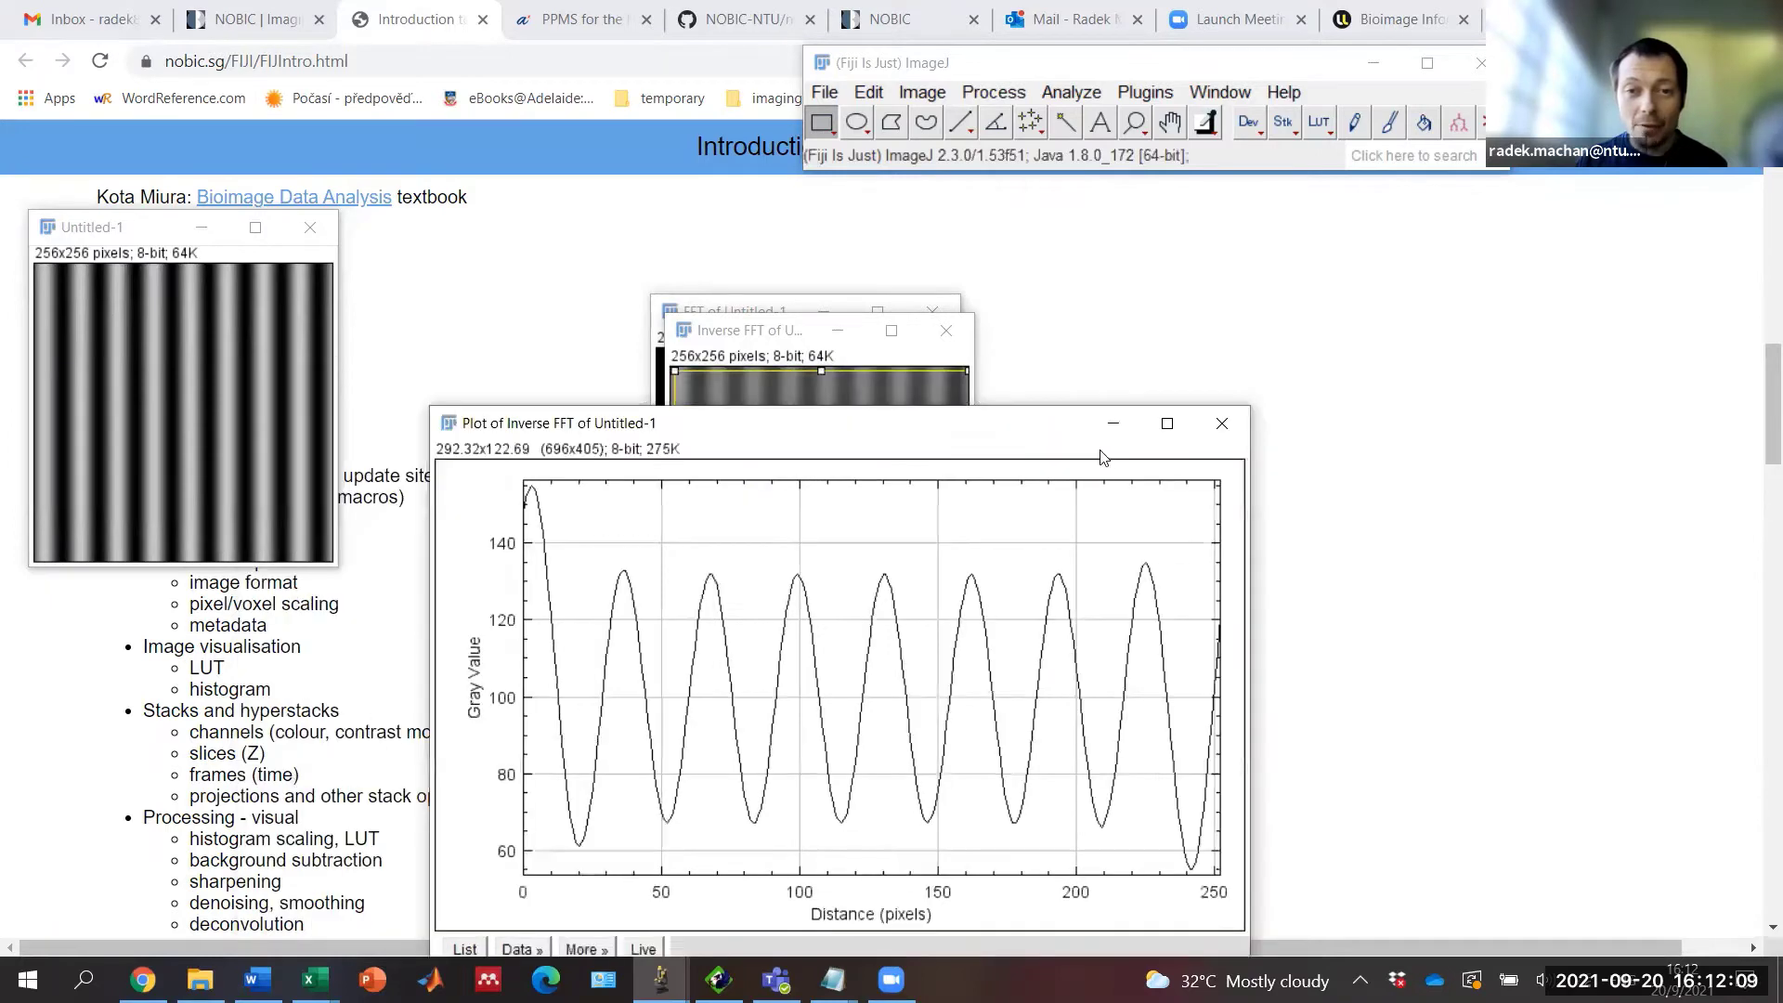
{"action": "left_click", "coordinate": [1221, 425]}
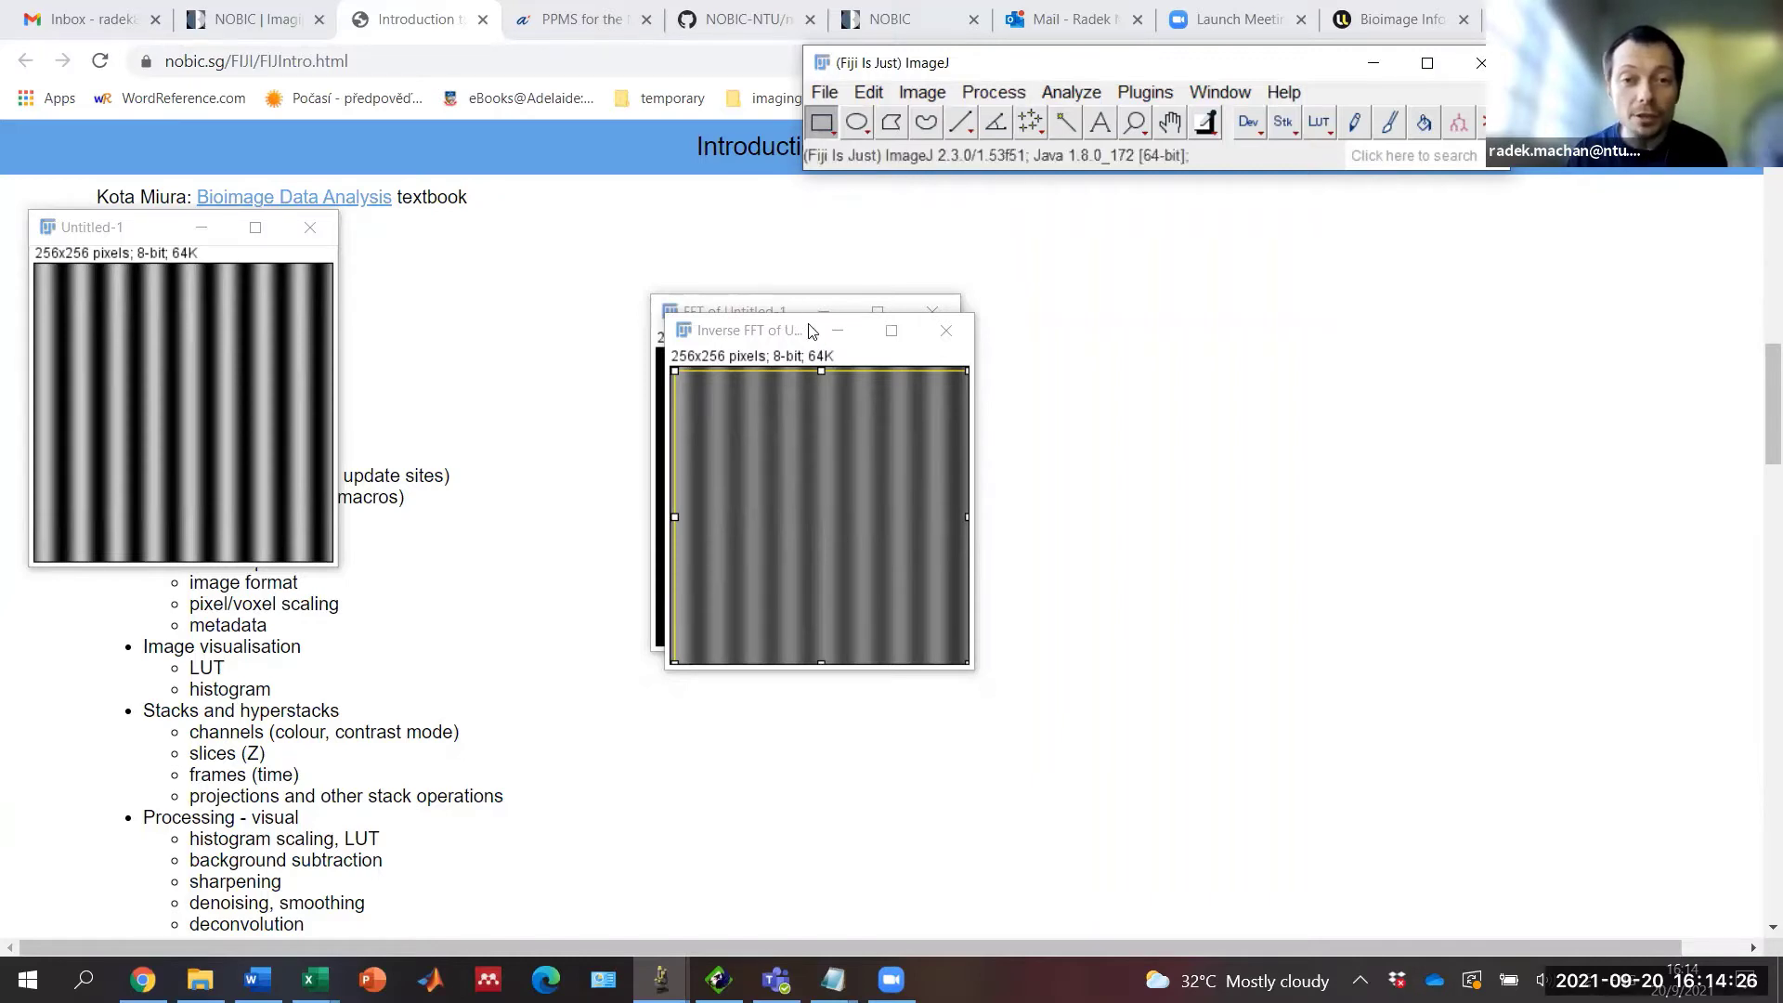
Step: Place the inverse FFT image beside the spectrum and make a centred circular selection with a radius below 4 on the FFT of Untitled-1
{"action": "left_click_drag", "start_coordinate": [810, 332], "coordinate": [1156, 316]}
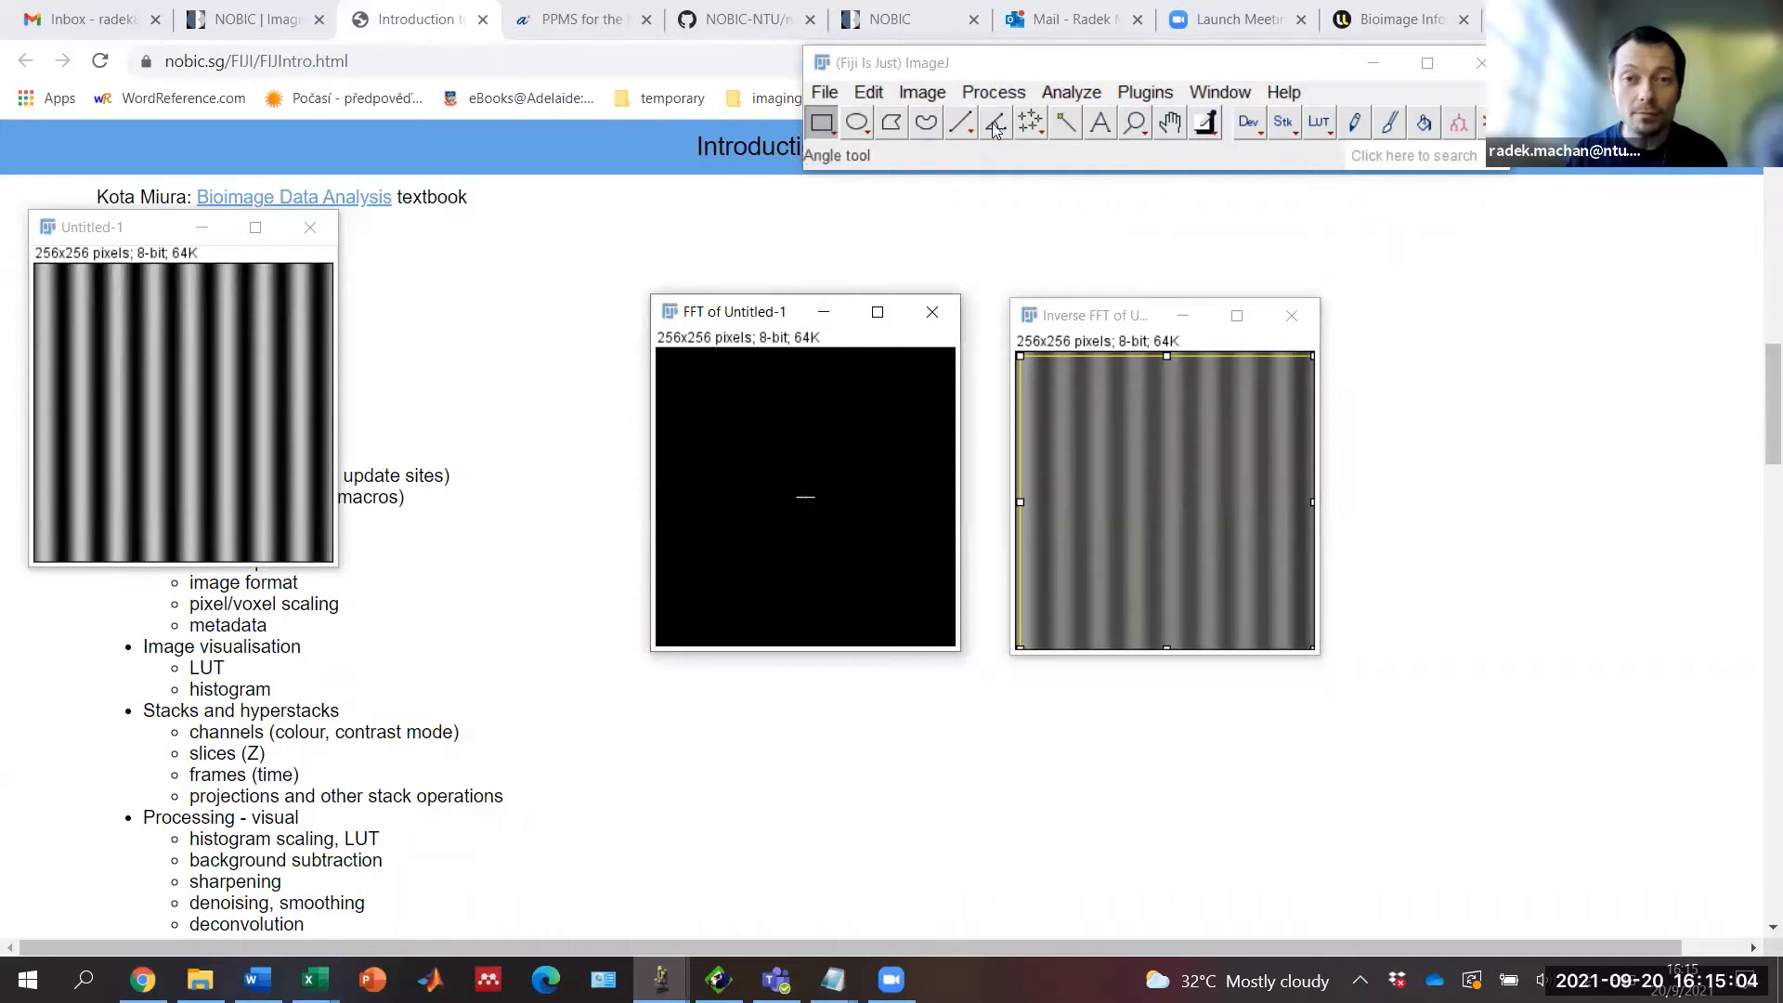
{"action": "left_click", "coordinate": [994, 92]}
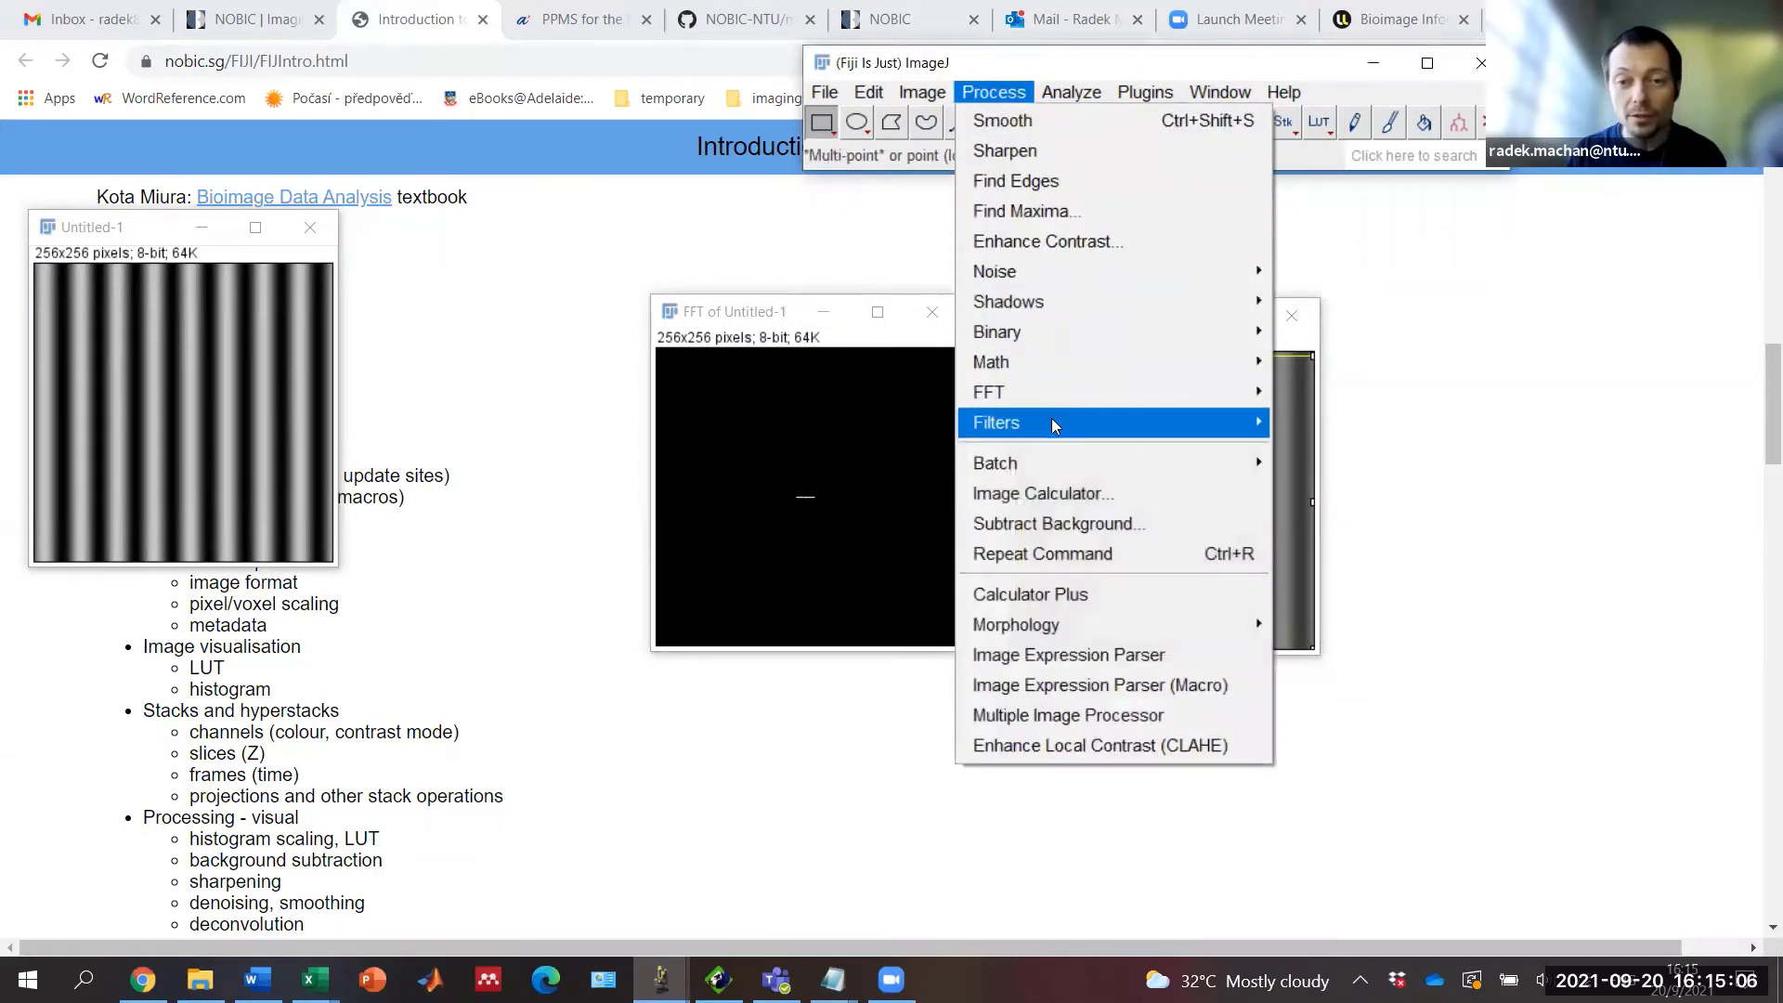
{"action": "mouse_move", "coordinate": [1051, 420]}
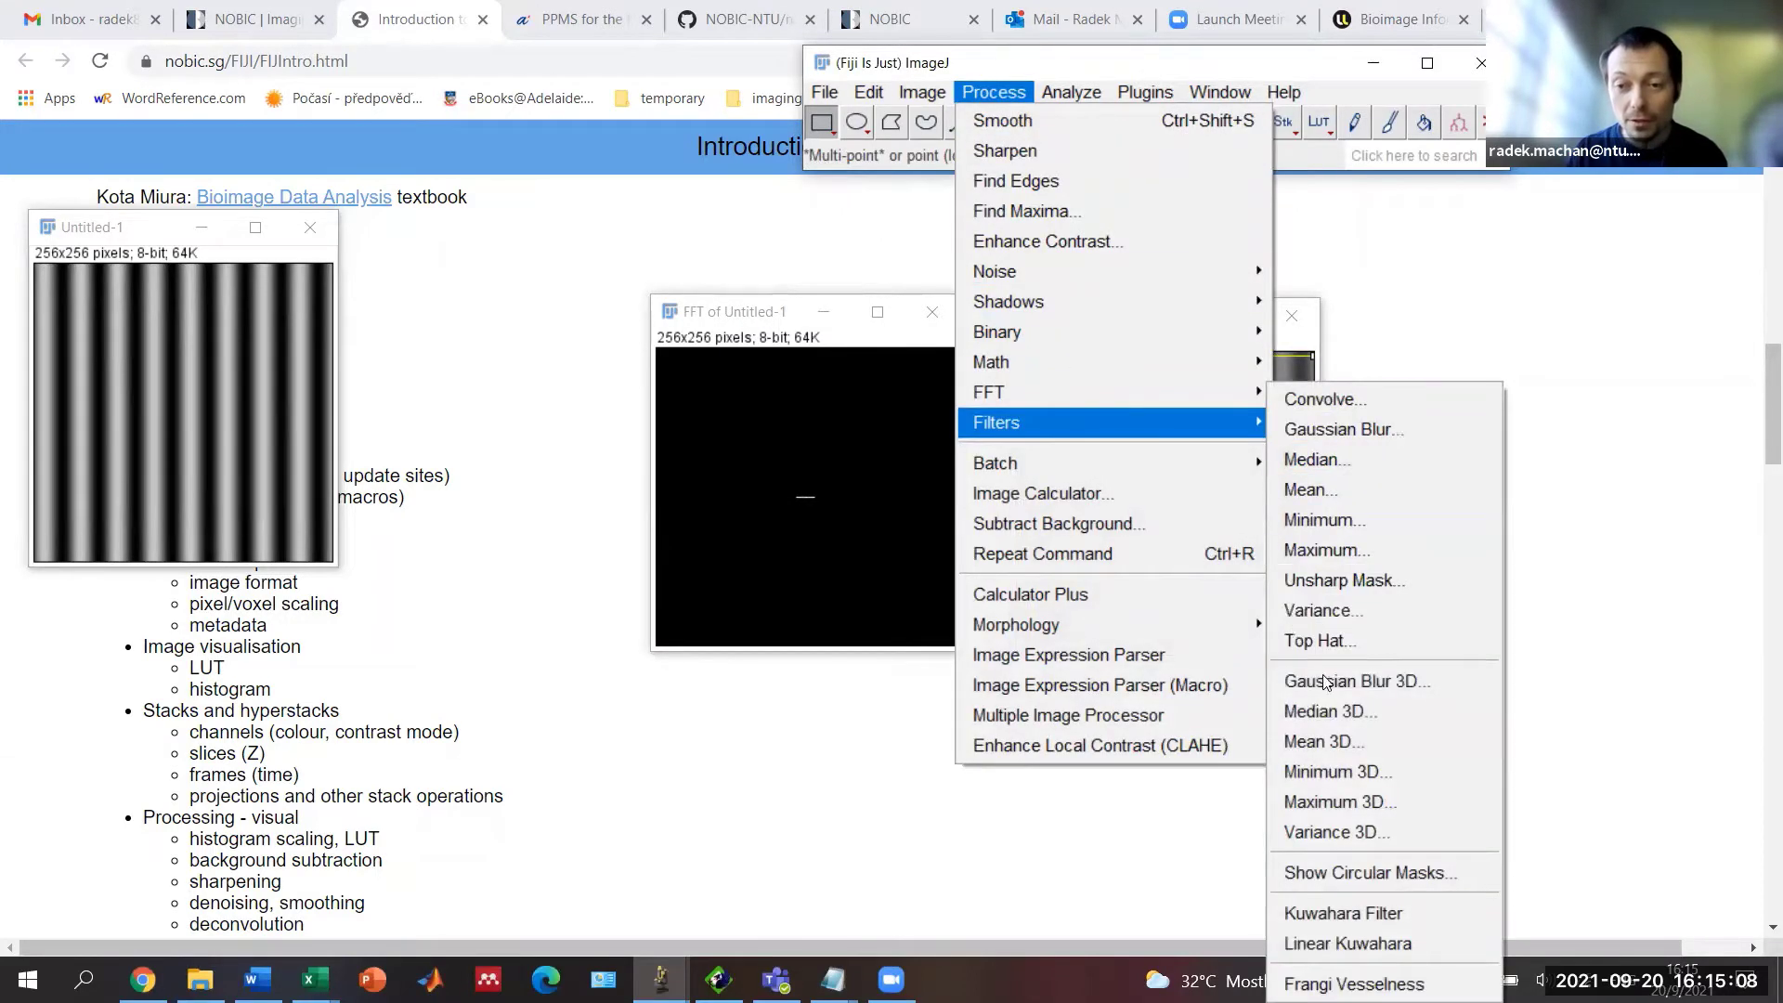
{"action": "mouse_move", "coordinate": [1125, 406]}
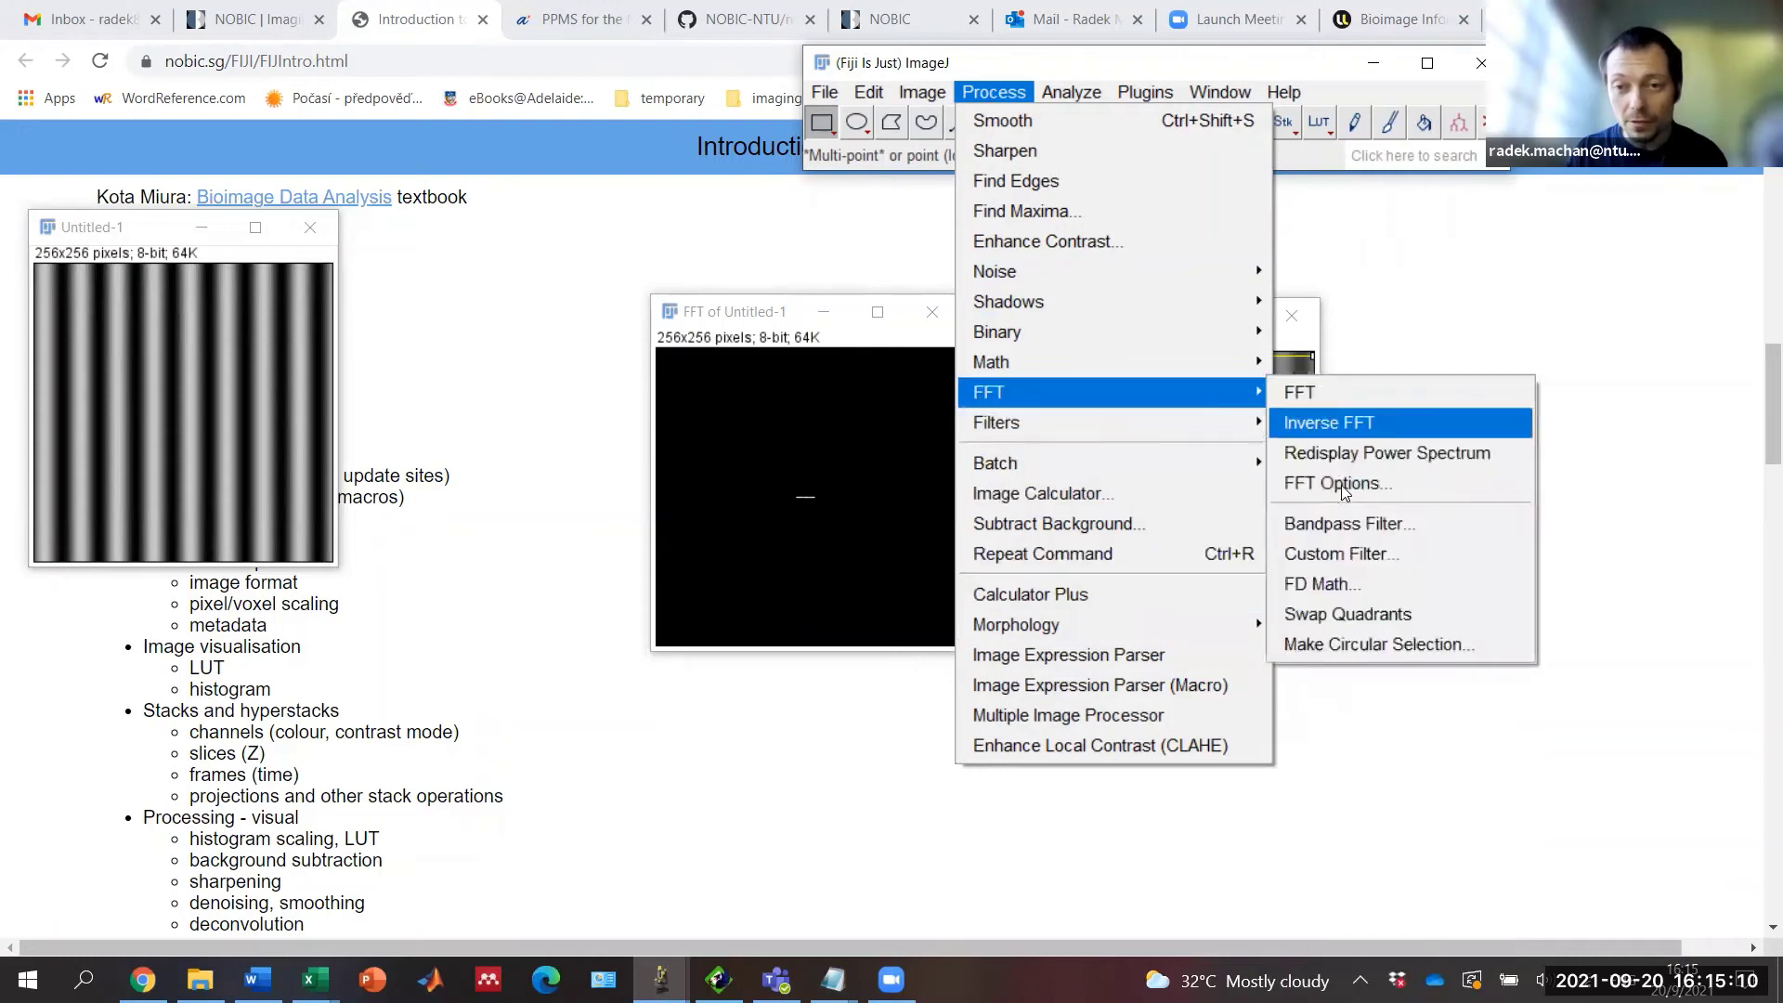
{"action": "left_click", "coordinate": [1340, 640]}
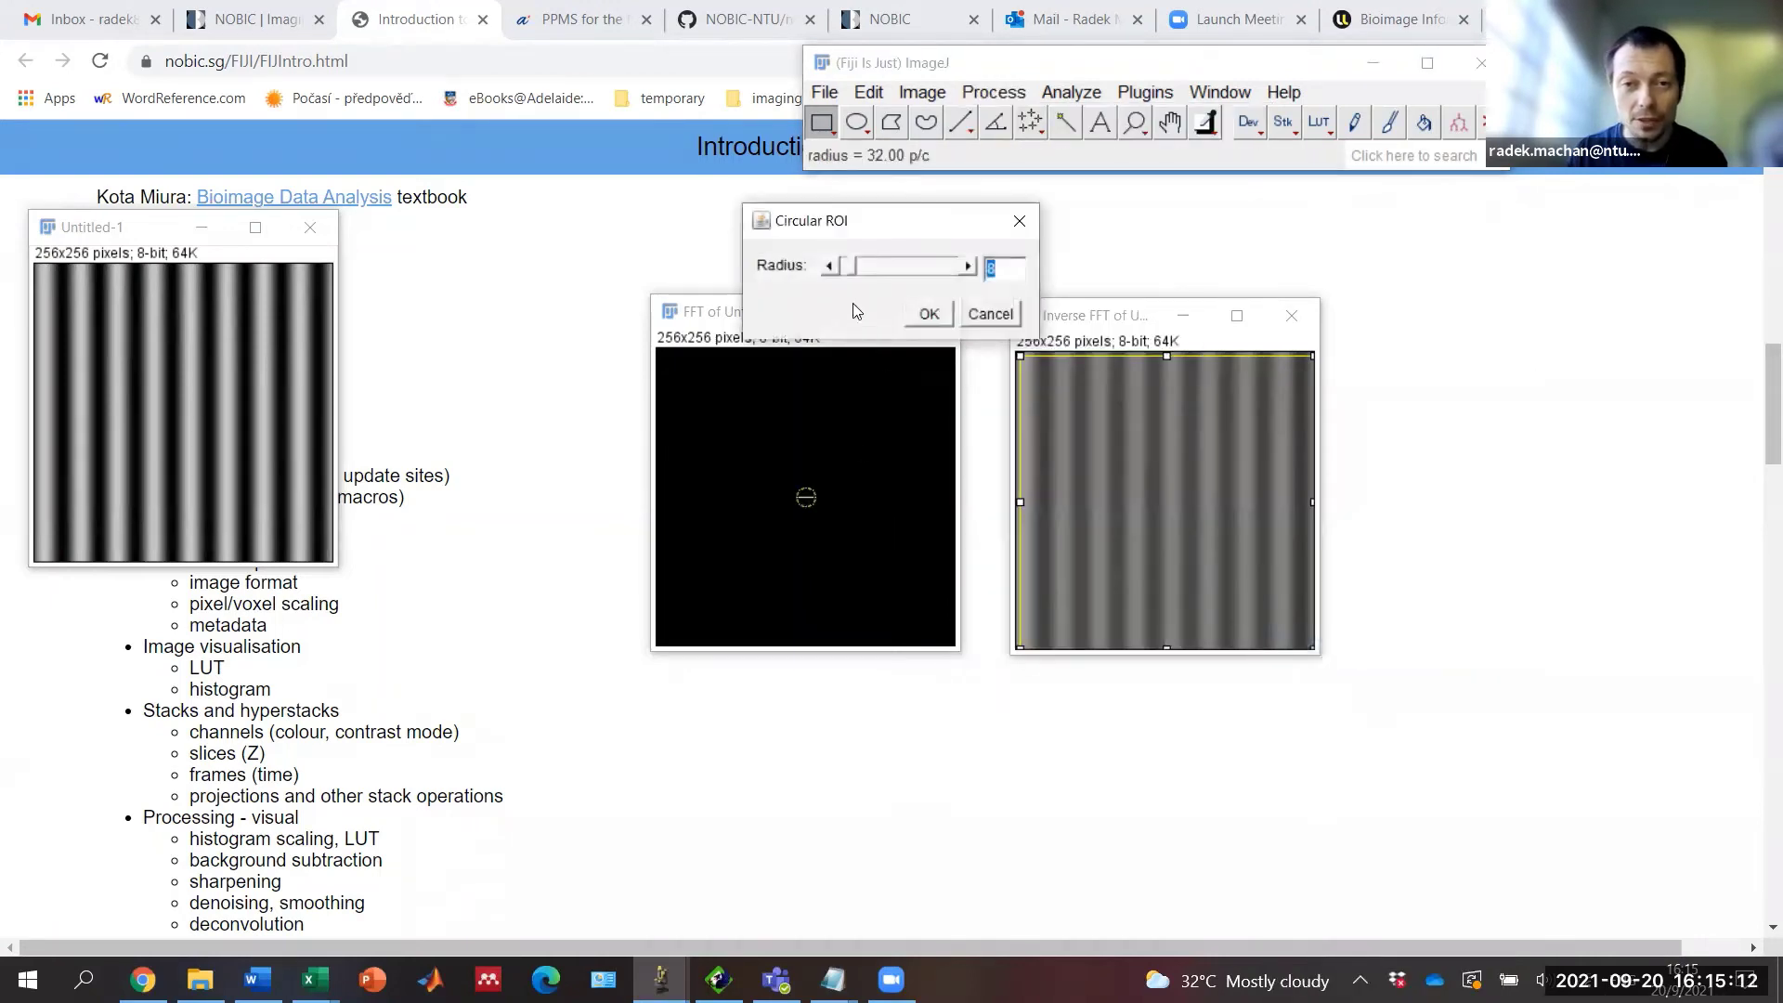
{"action": "left_click", "coordinate": [831, 266]}
{"action": "left_click", "coordinate": [831, 267]}
{"action": "left_click", "coordinate": [831, 267]}
{"action": "left_click", "coordinate": [831, 266]}
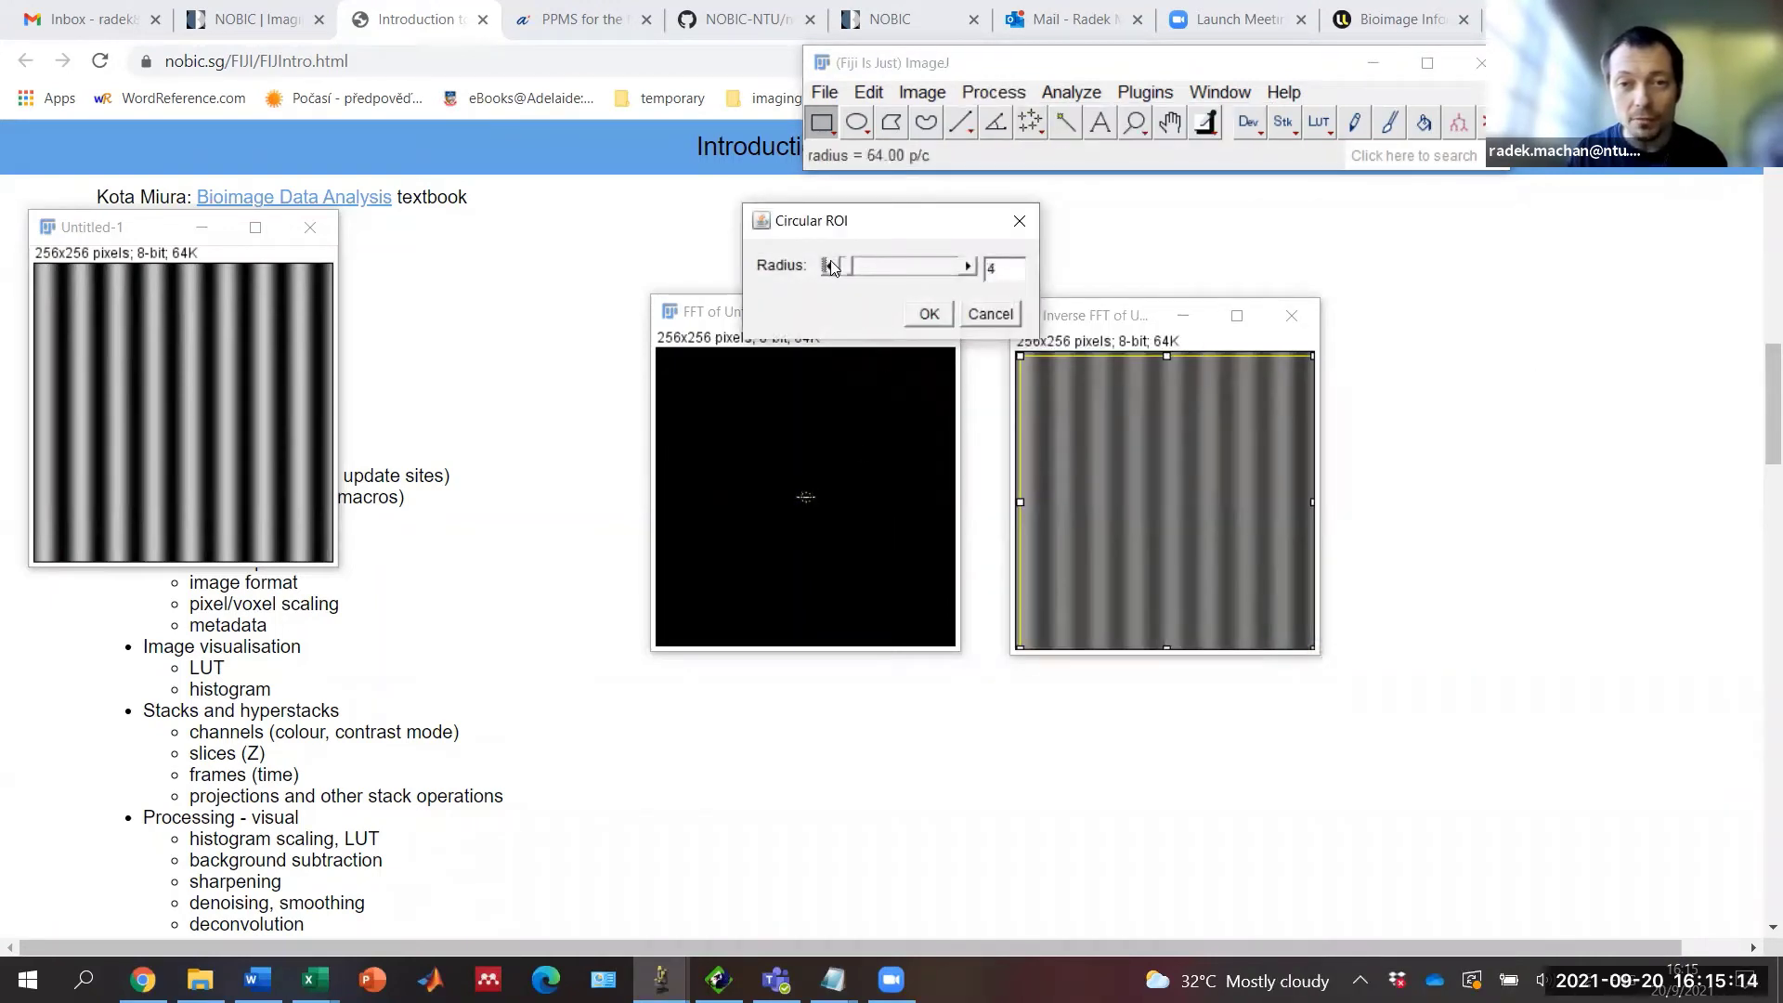
{"action": "left_click", "coordinate": [830, 266]}
{"action": "left_click", "coordinate": [929, 314]}
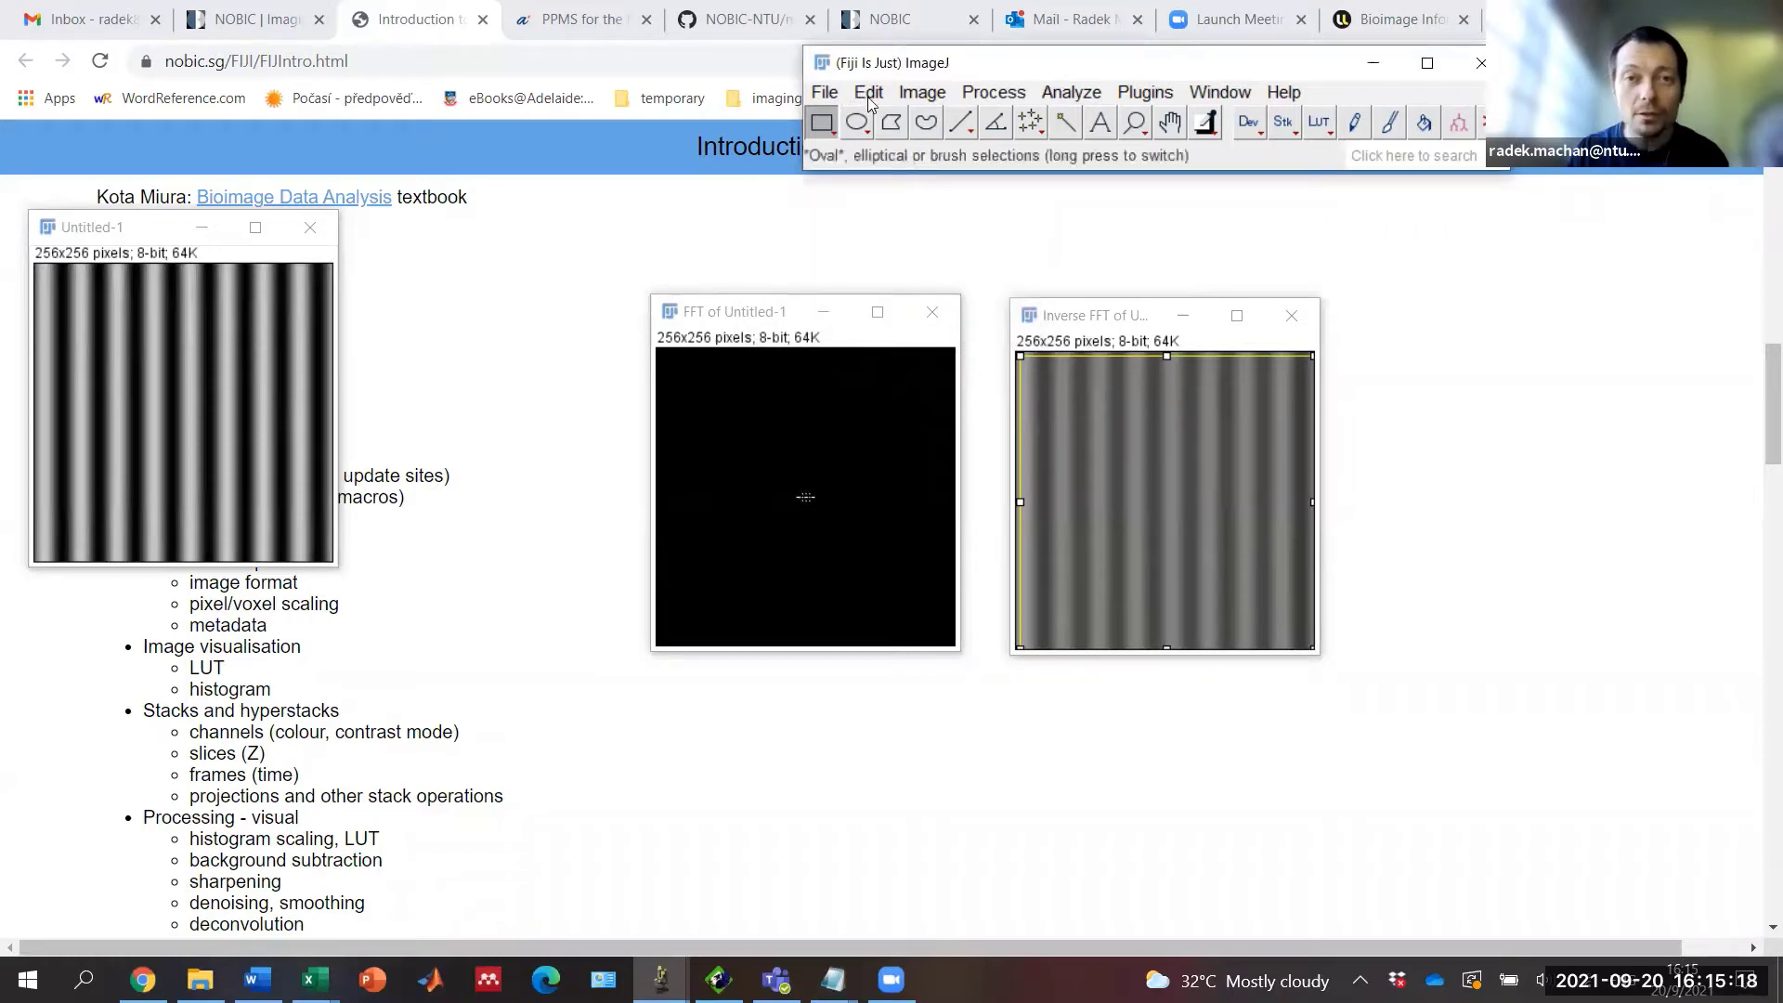
Step: Clear the spectrum outside the smaller circle, compute its inverse FFT and move the new image off the spectrum
{"action": "left_click", "coordinate": [870, 96]}
{"action": "left_click", "coordinate": [896, 341]}
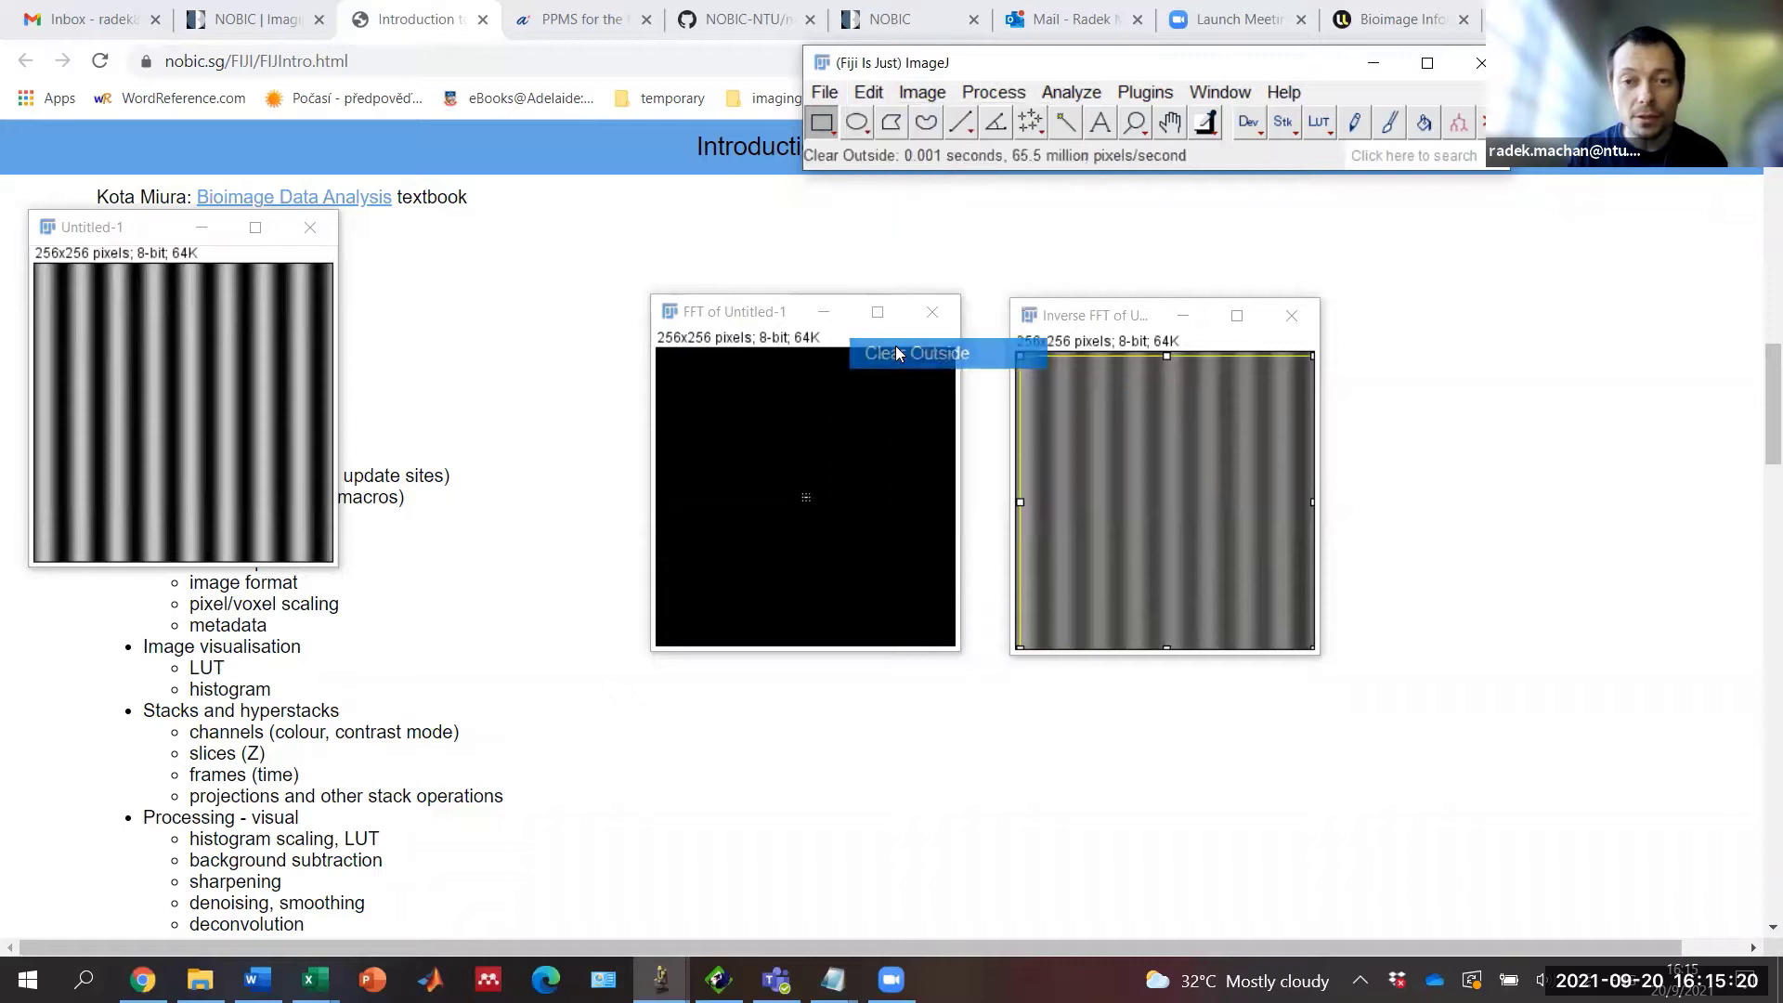
{"action": "left_click", "coordinate": [993, 92]}
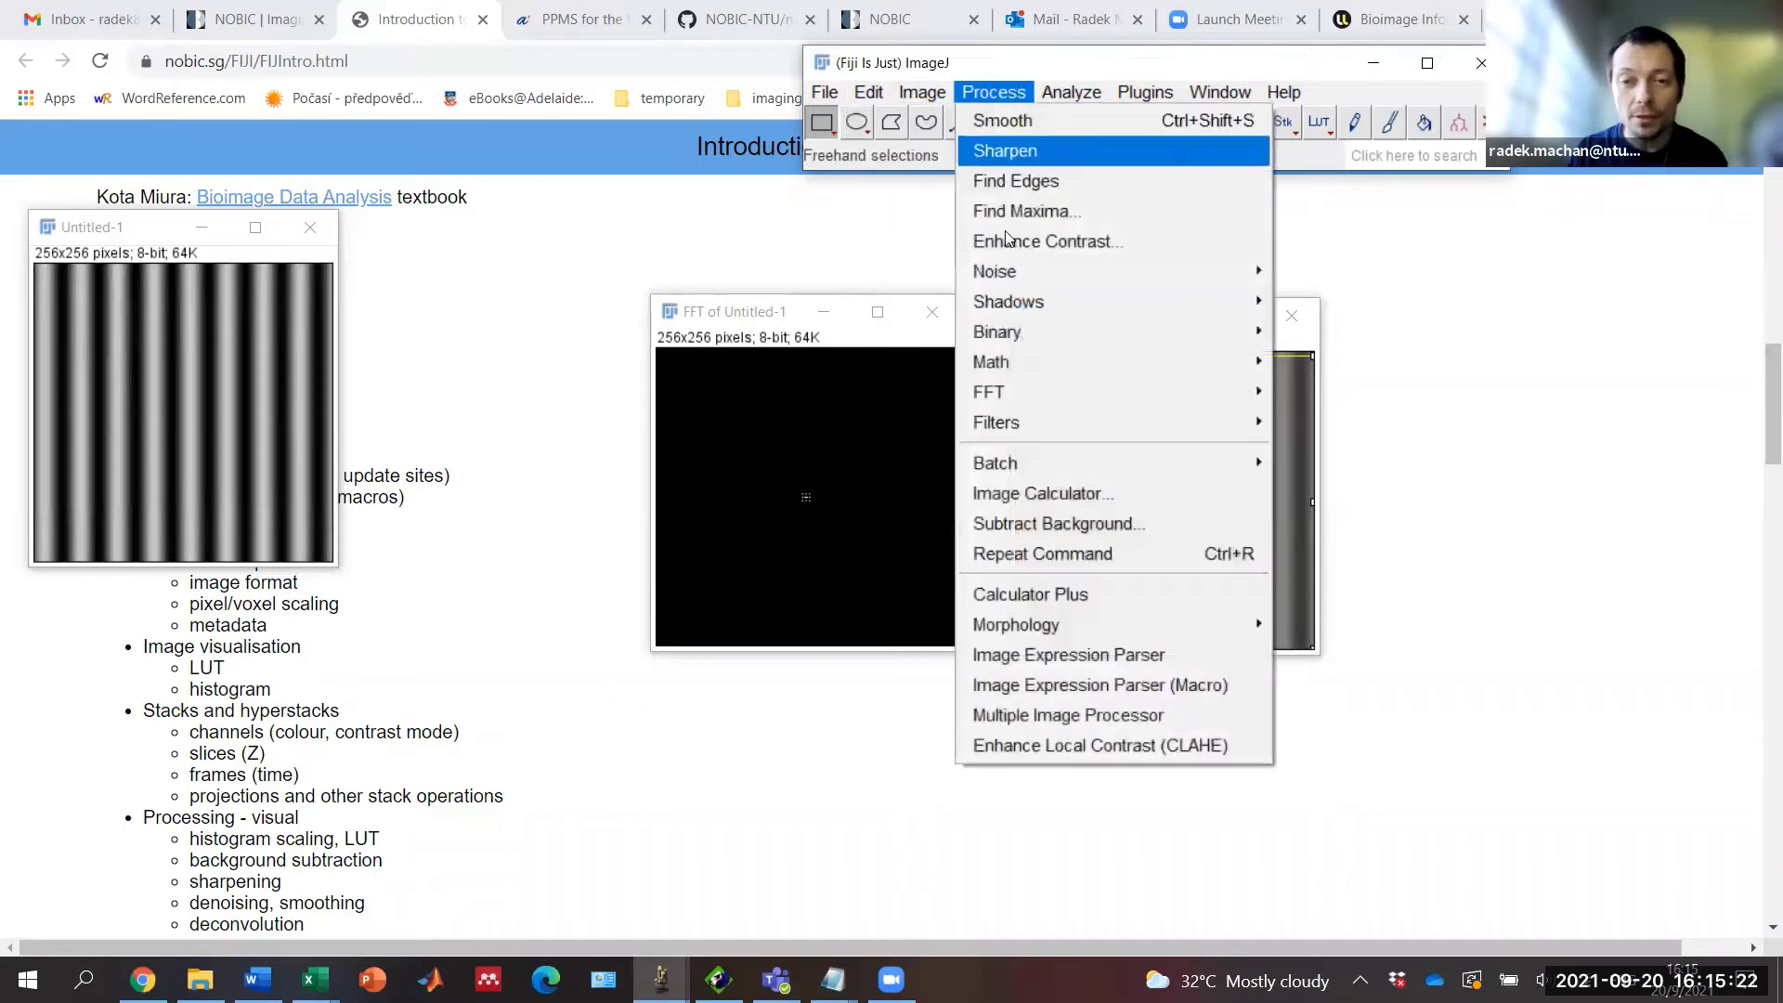
{"action": "mouse_move", "coordinate": [1056, 390]}
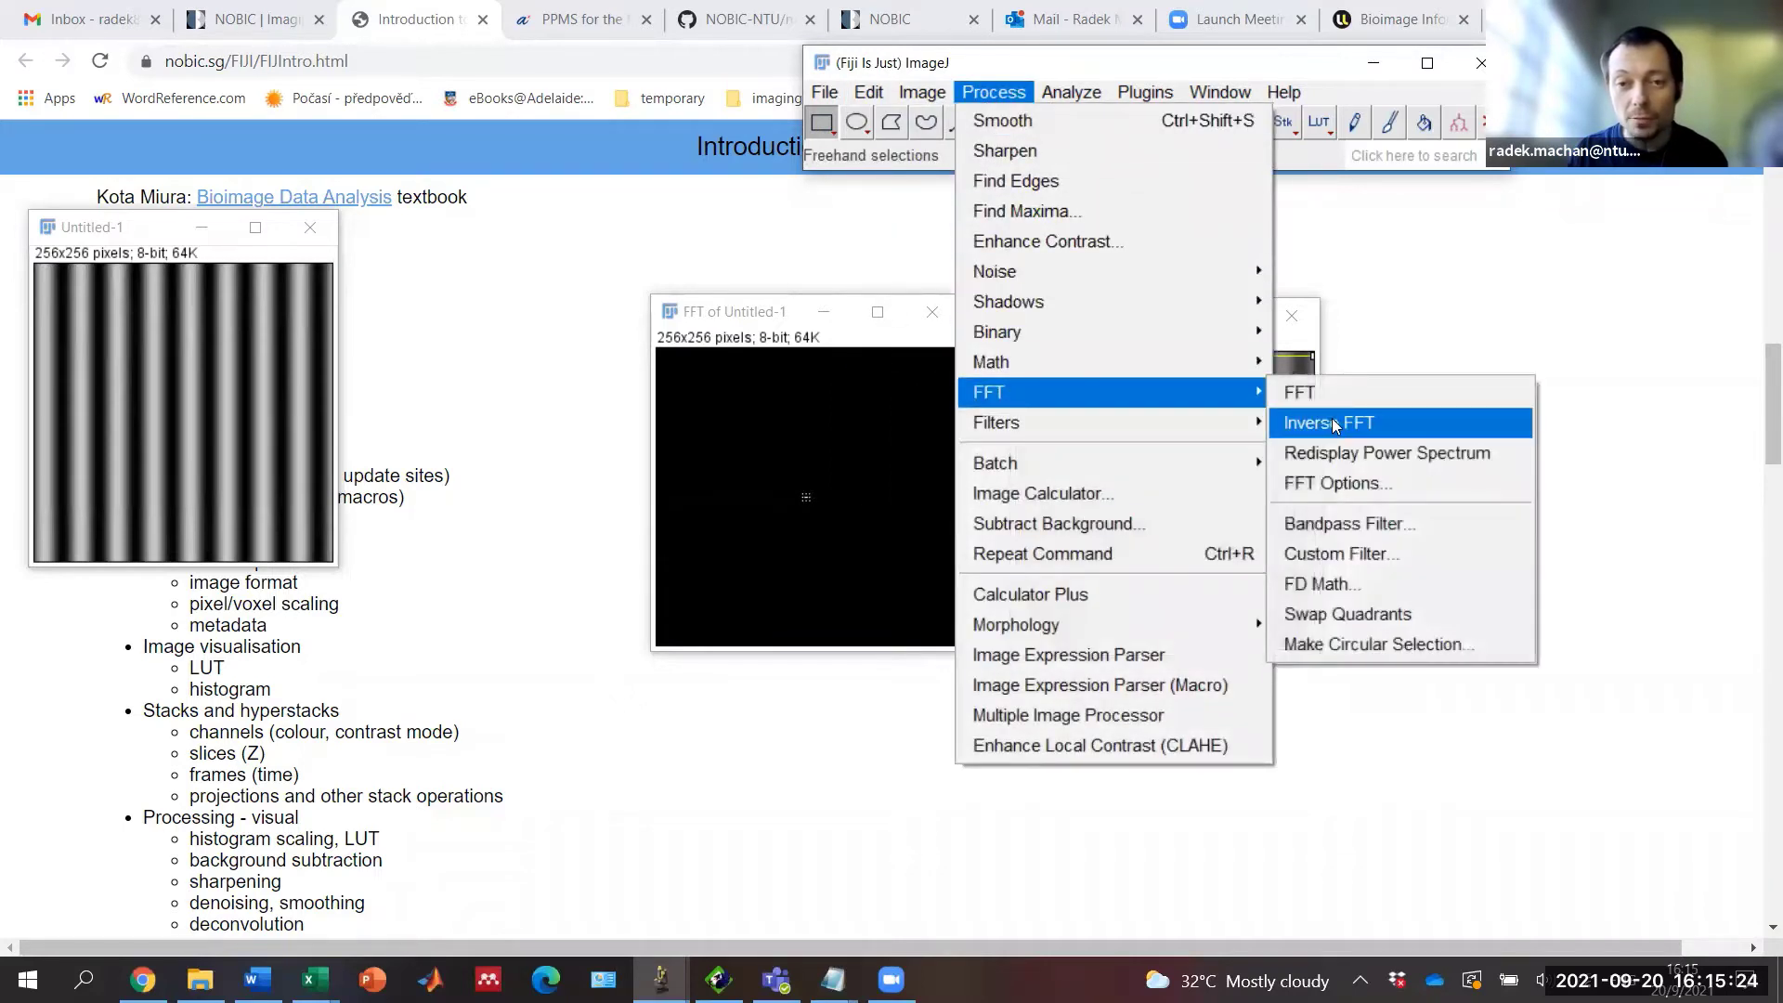
{"action": "left_click", "coordinate": [1331, 423]}
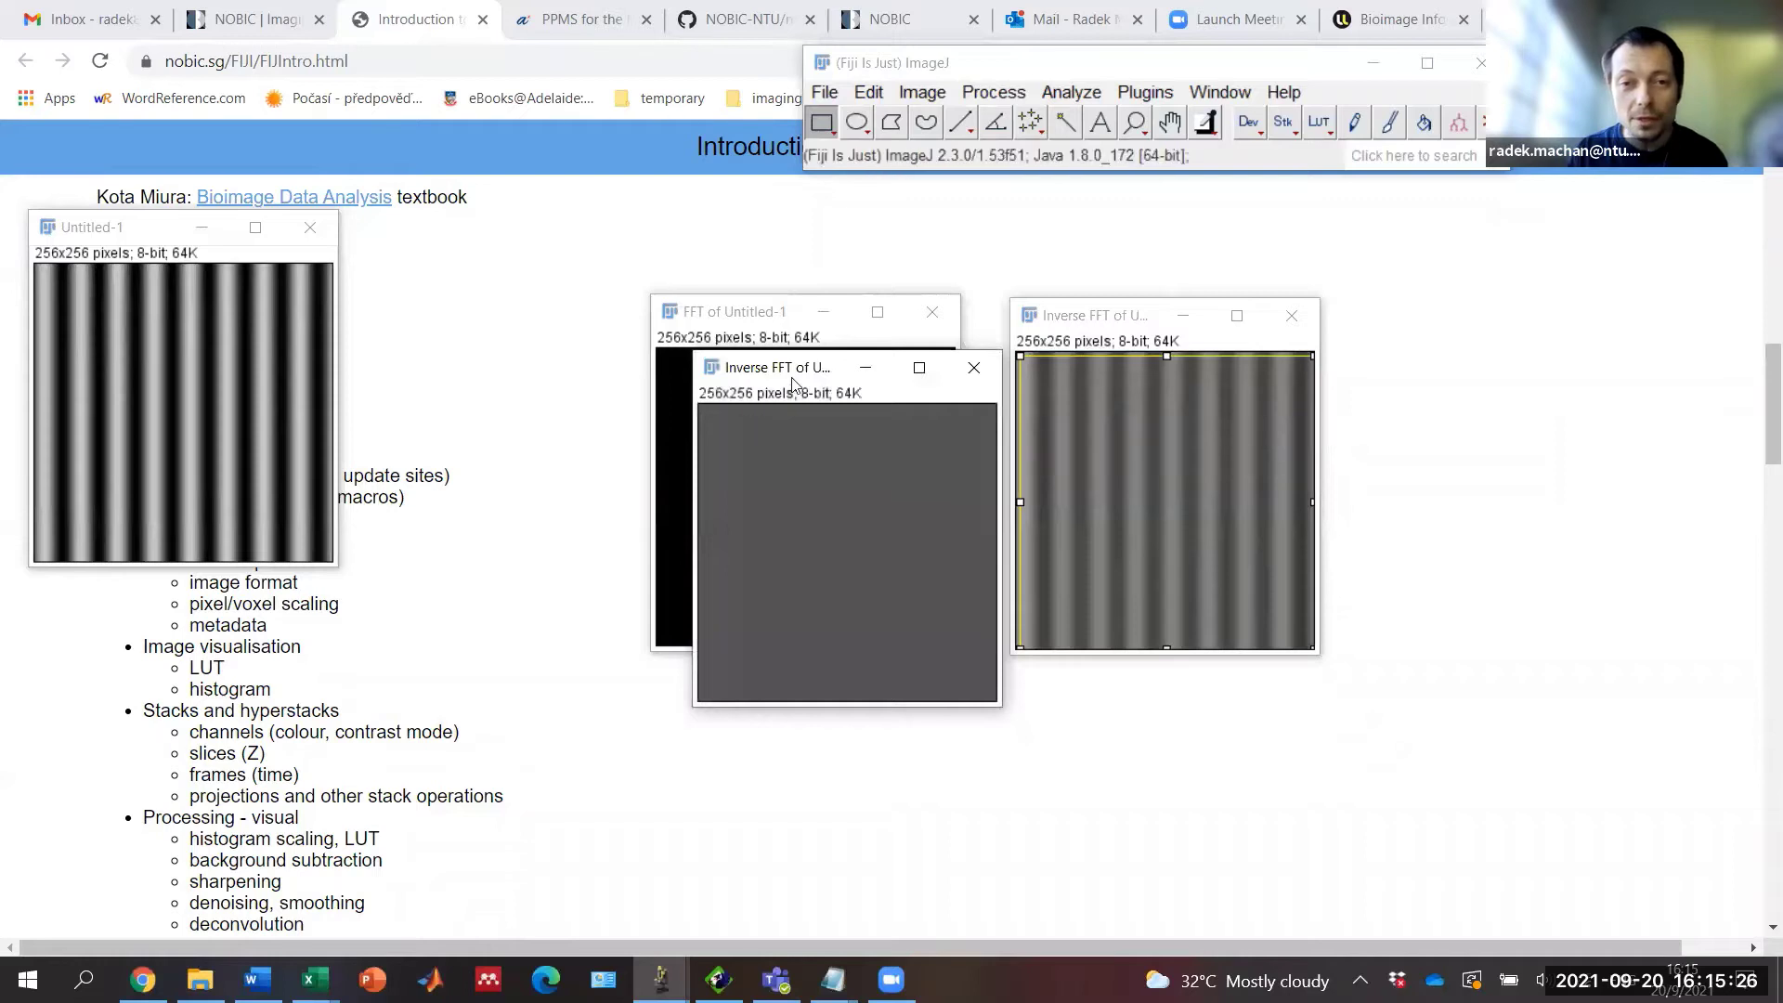
{"action": "left_click_drag", "start_coordinate": [834, 378], "coordinate": [1032, 297]}
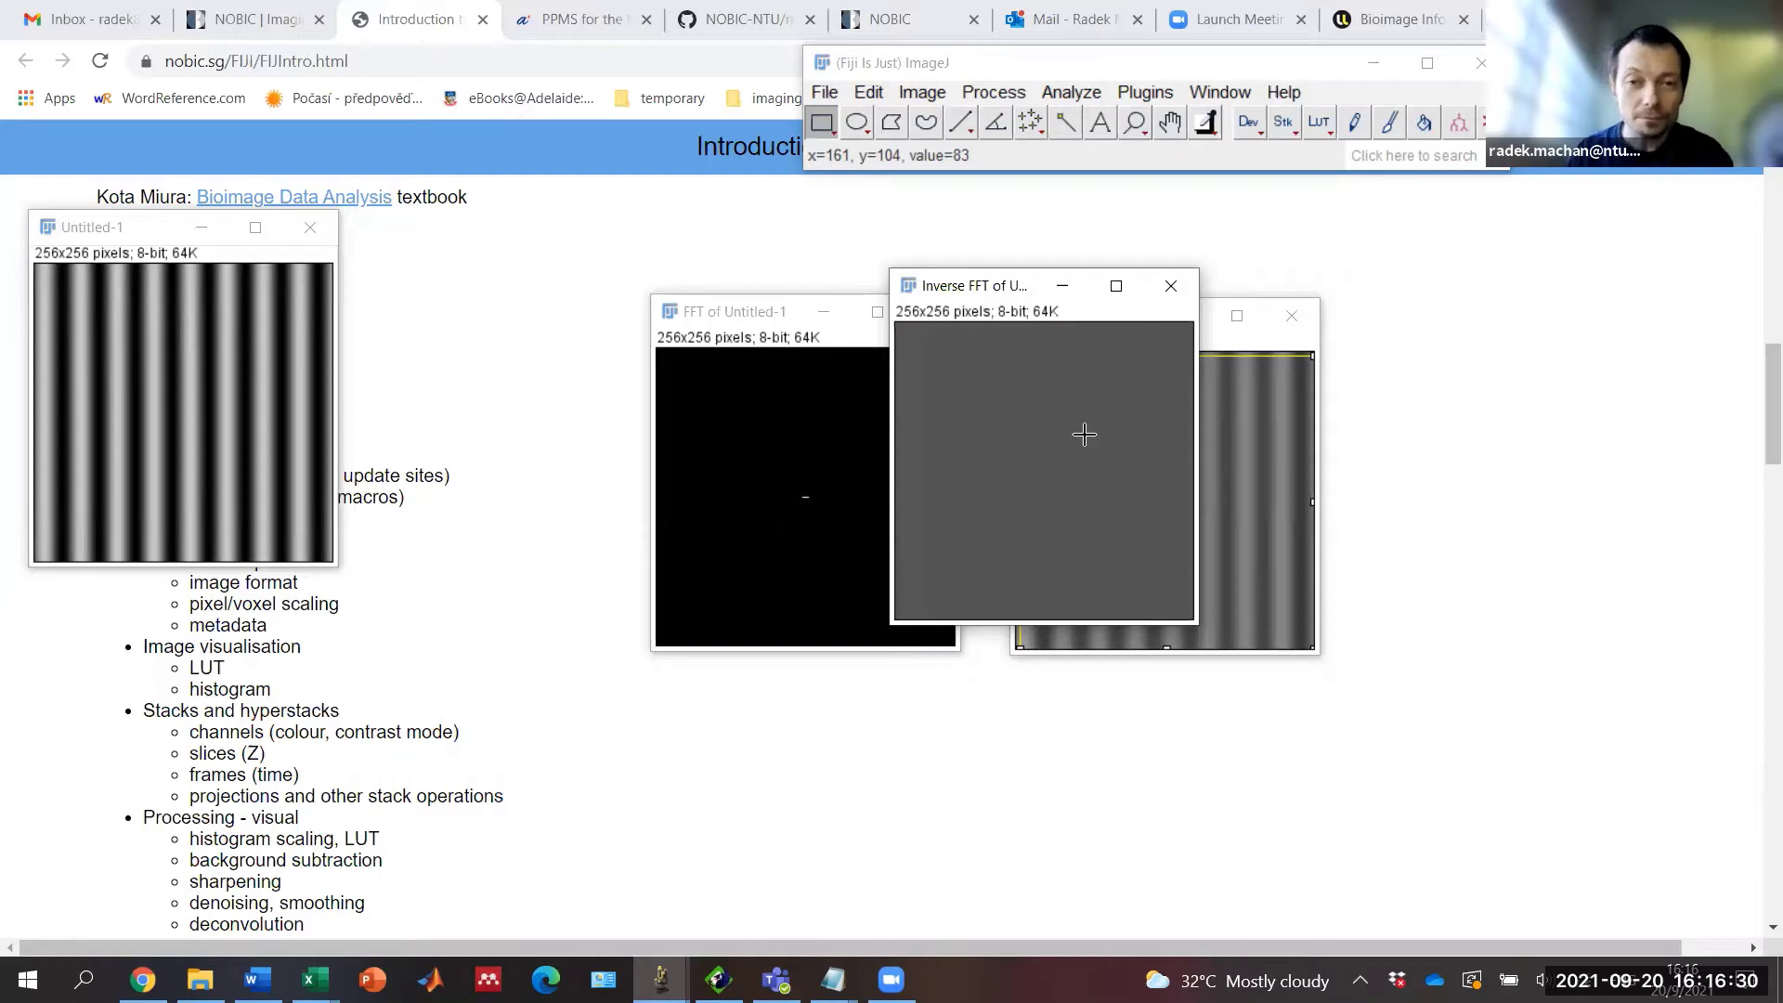
Step: Close both inverse FFT images and the filtered FFT of Untitled-1 without saving changes
{"action": "left_click", "coordinate": [1170, 287]}
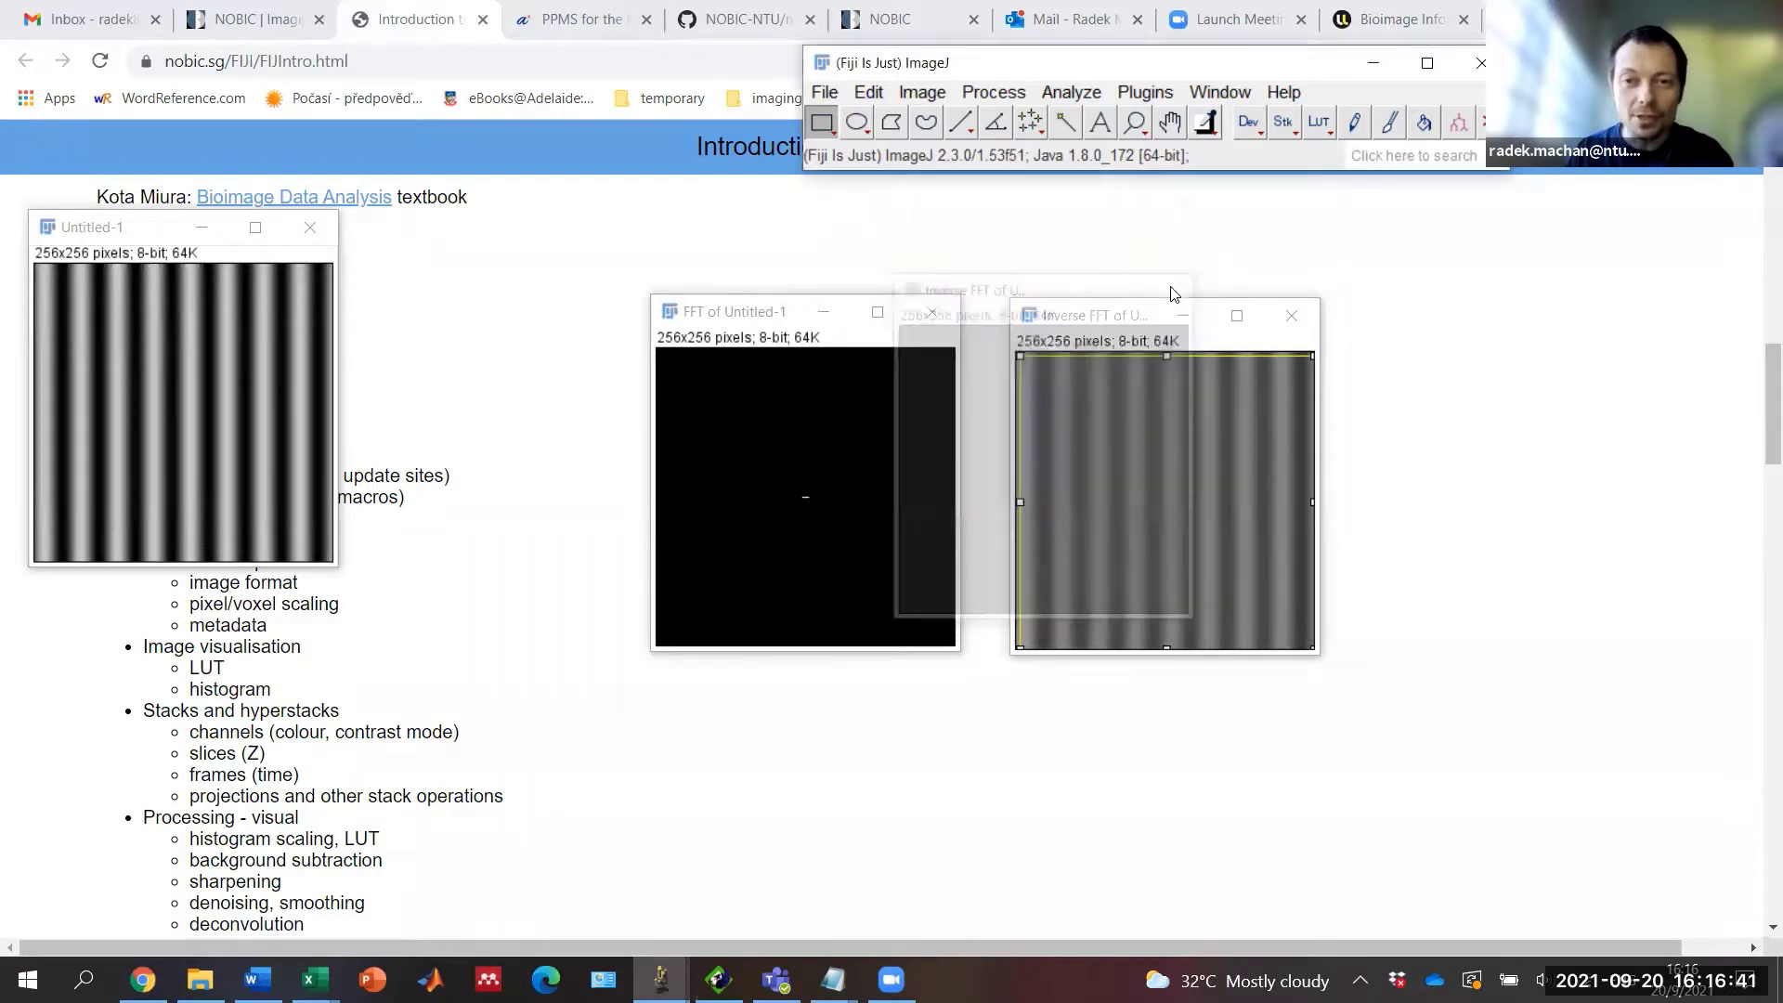
{"action": "left_click", "coordinate": [1289, 322]}
{"action": "left_click", "coordinate": [932, 312]}
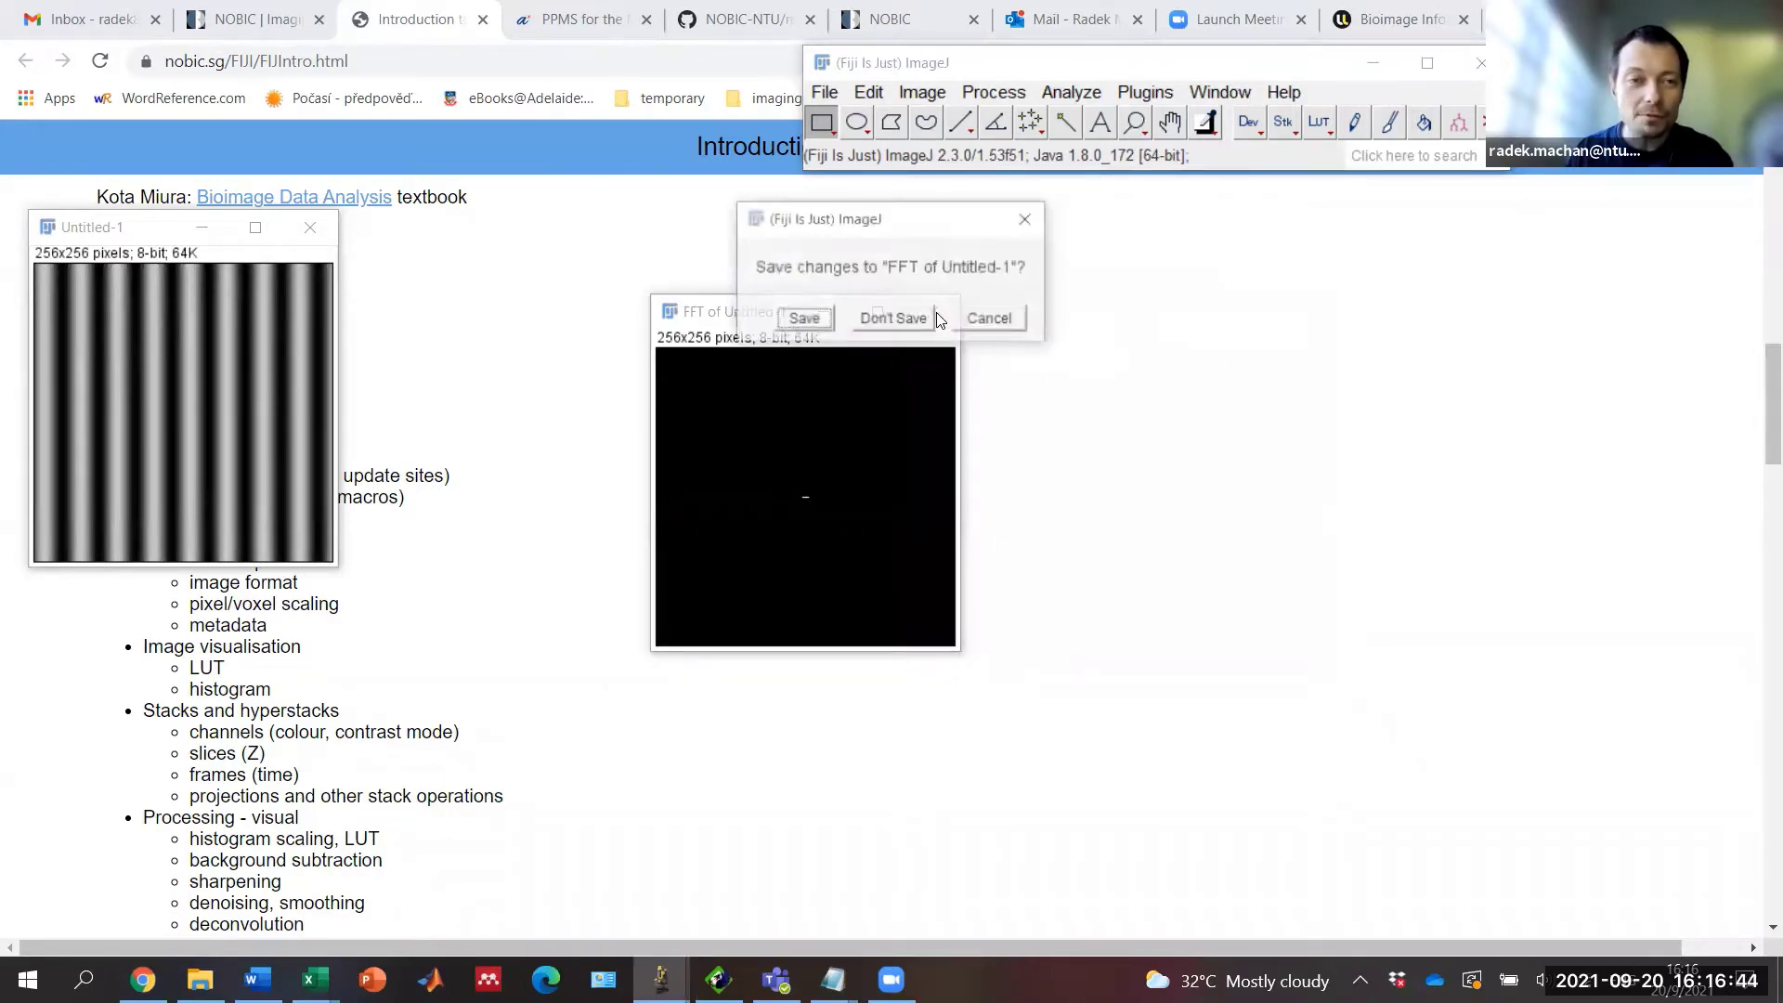
{"action": "left_click", "coordinate": [895, 318]}
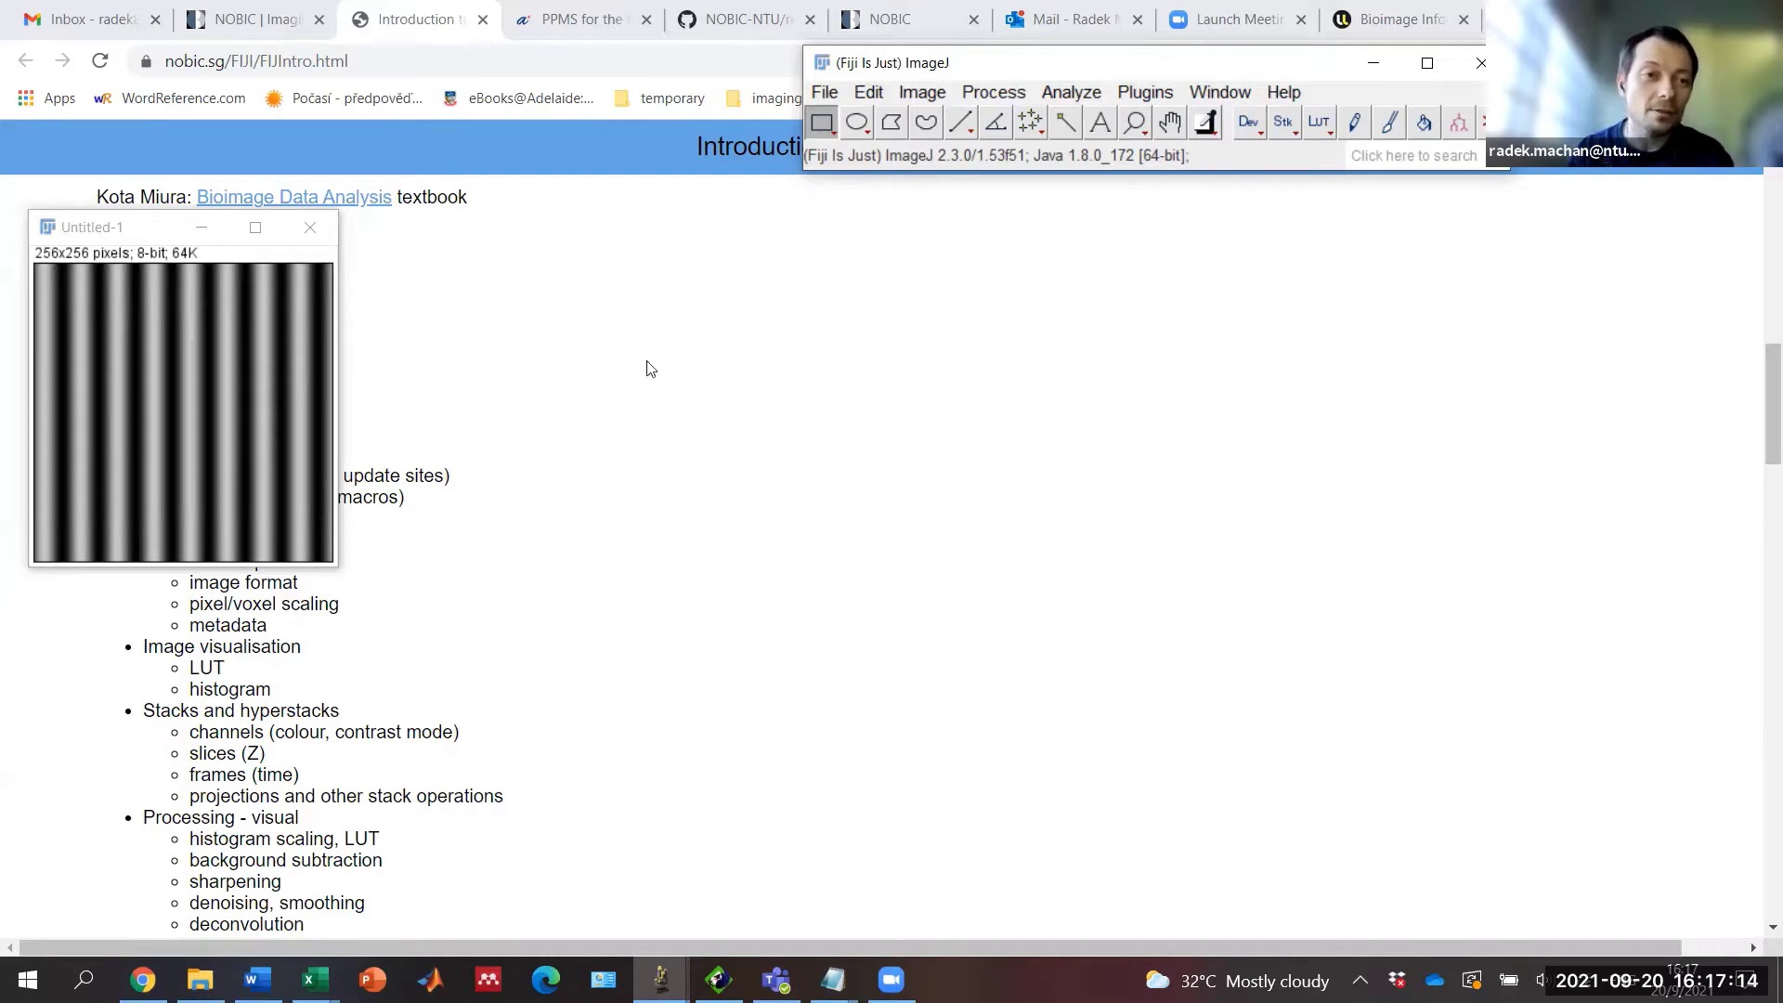
Step: Move the striped Untitled-1 image closer to the main Fiji window and add noise to it
{"action": "left_click", "coordinate": [156, 236]}
{"action": "left_click_drag", "start_coordinate": [156, 235], "coordinate": [525, 253]}
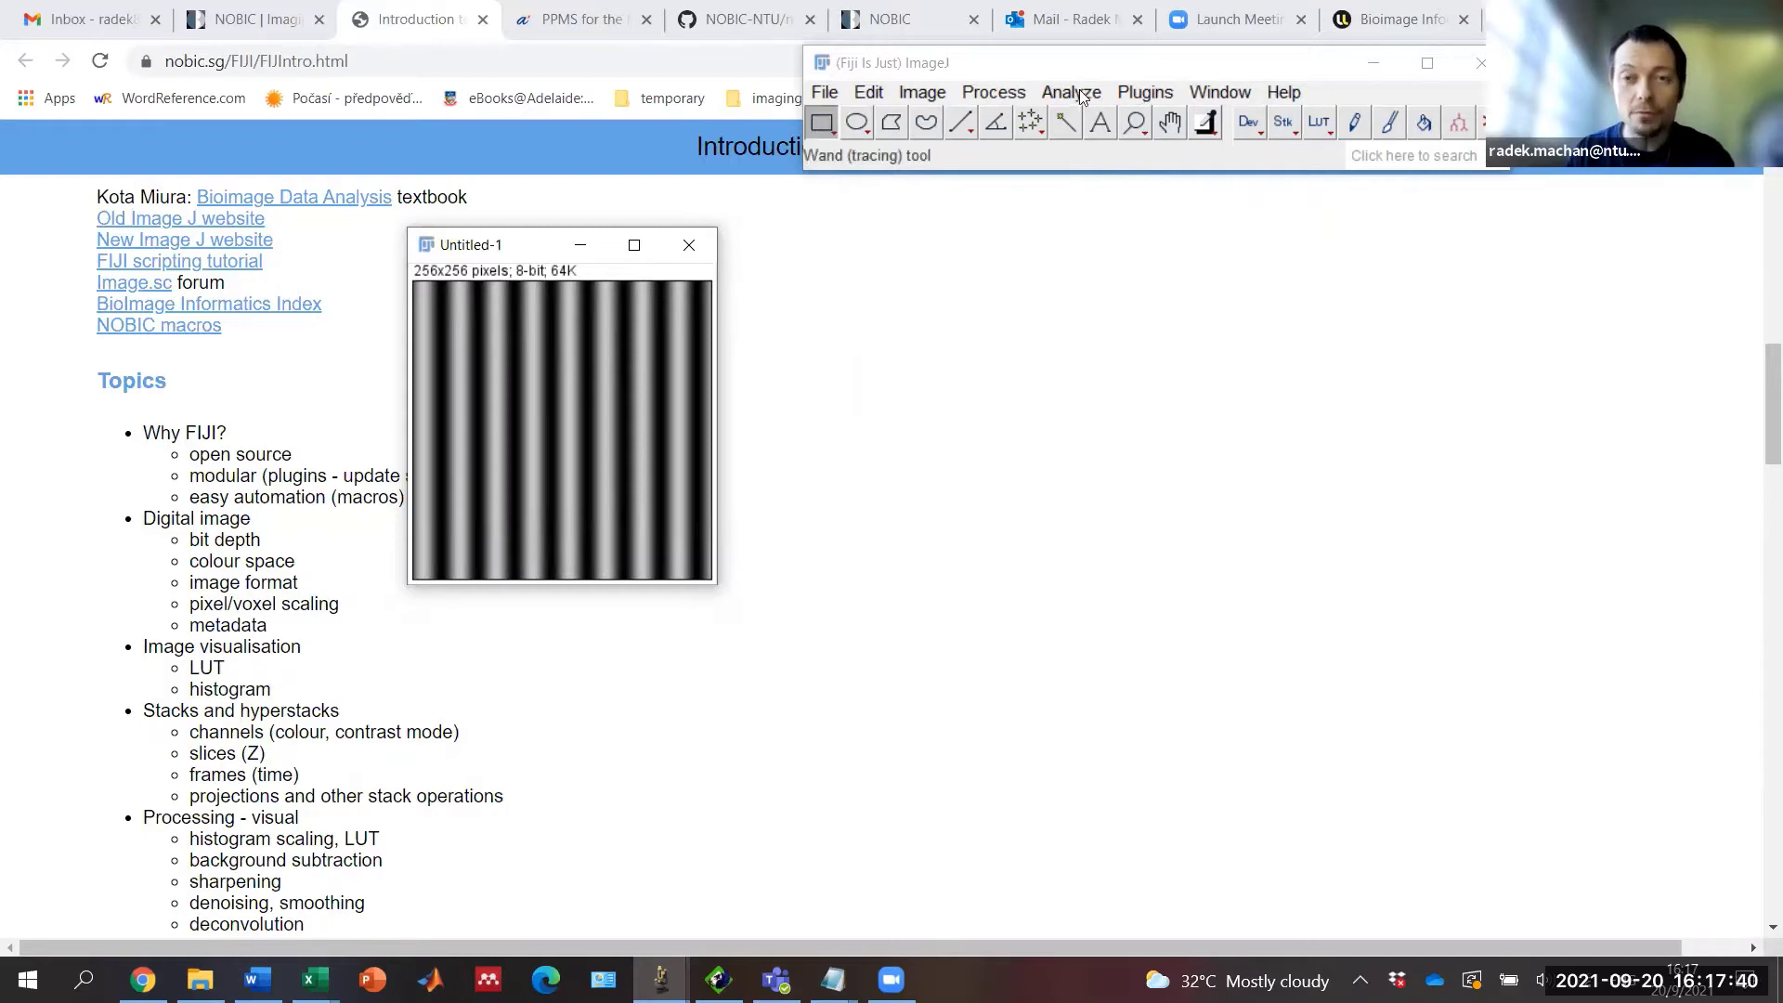
{"action": "left_click", "coordinate": [1022, 96]}
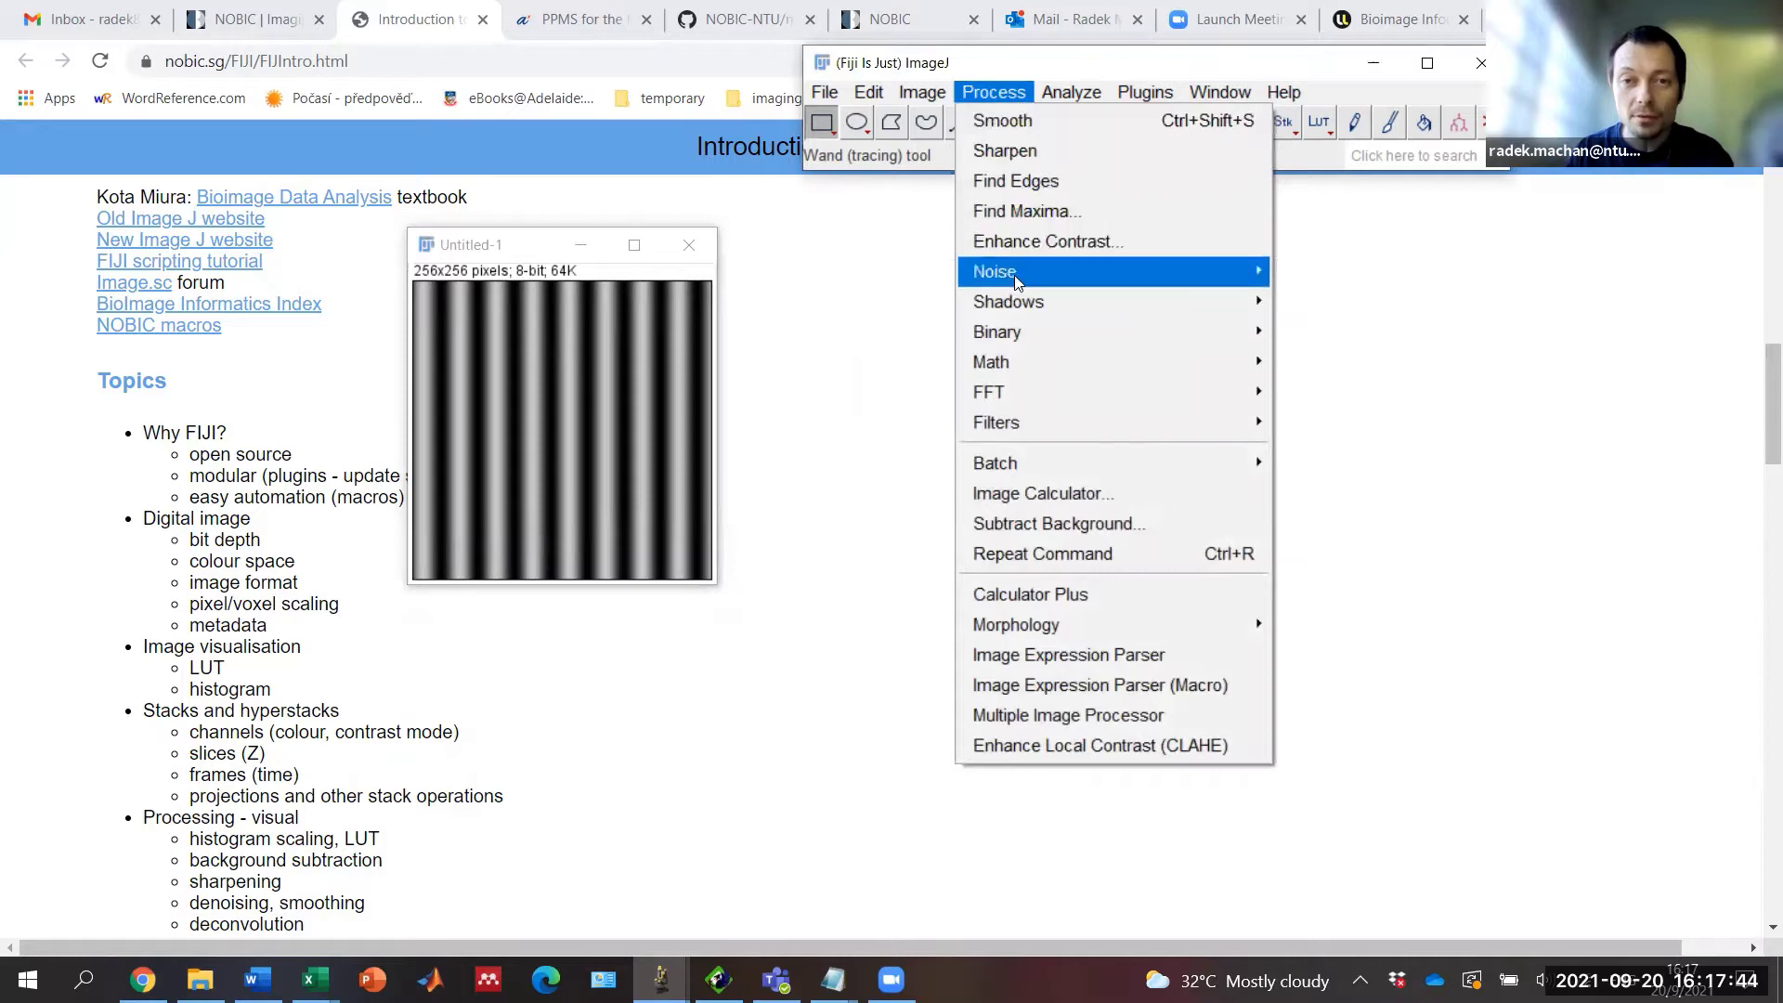
{"action": "mouse_move", "coordinate": [1014, 275]}
{"action": "left_click", "coordinate": [1319, 272]}
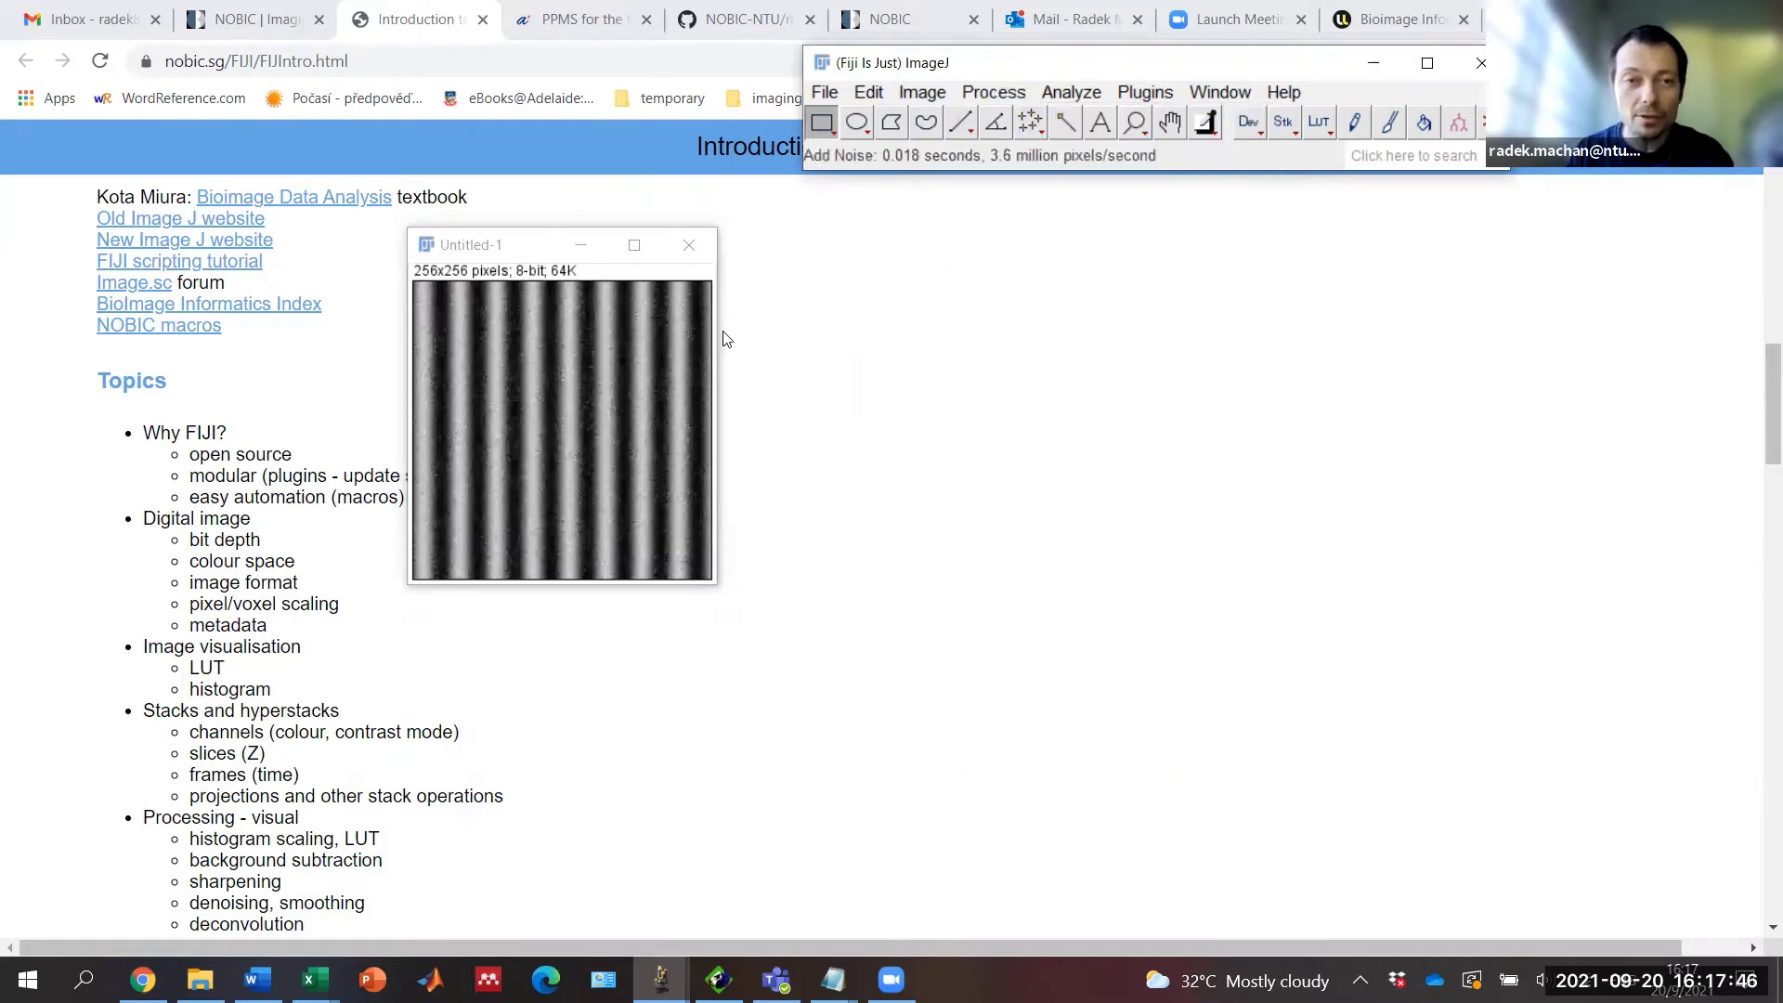
Step: Start the FFT Bandpass Filter on the noisy Untitled-1 image and set large structures to be filtered down to 10000 pixels
{"action": "left_click", "coordinate": [1012, 93]}
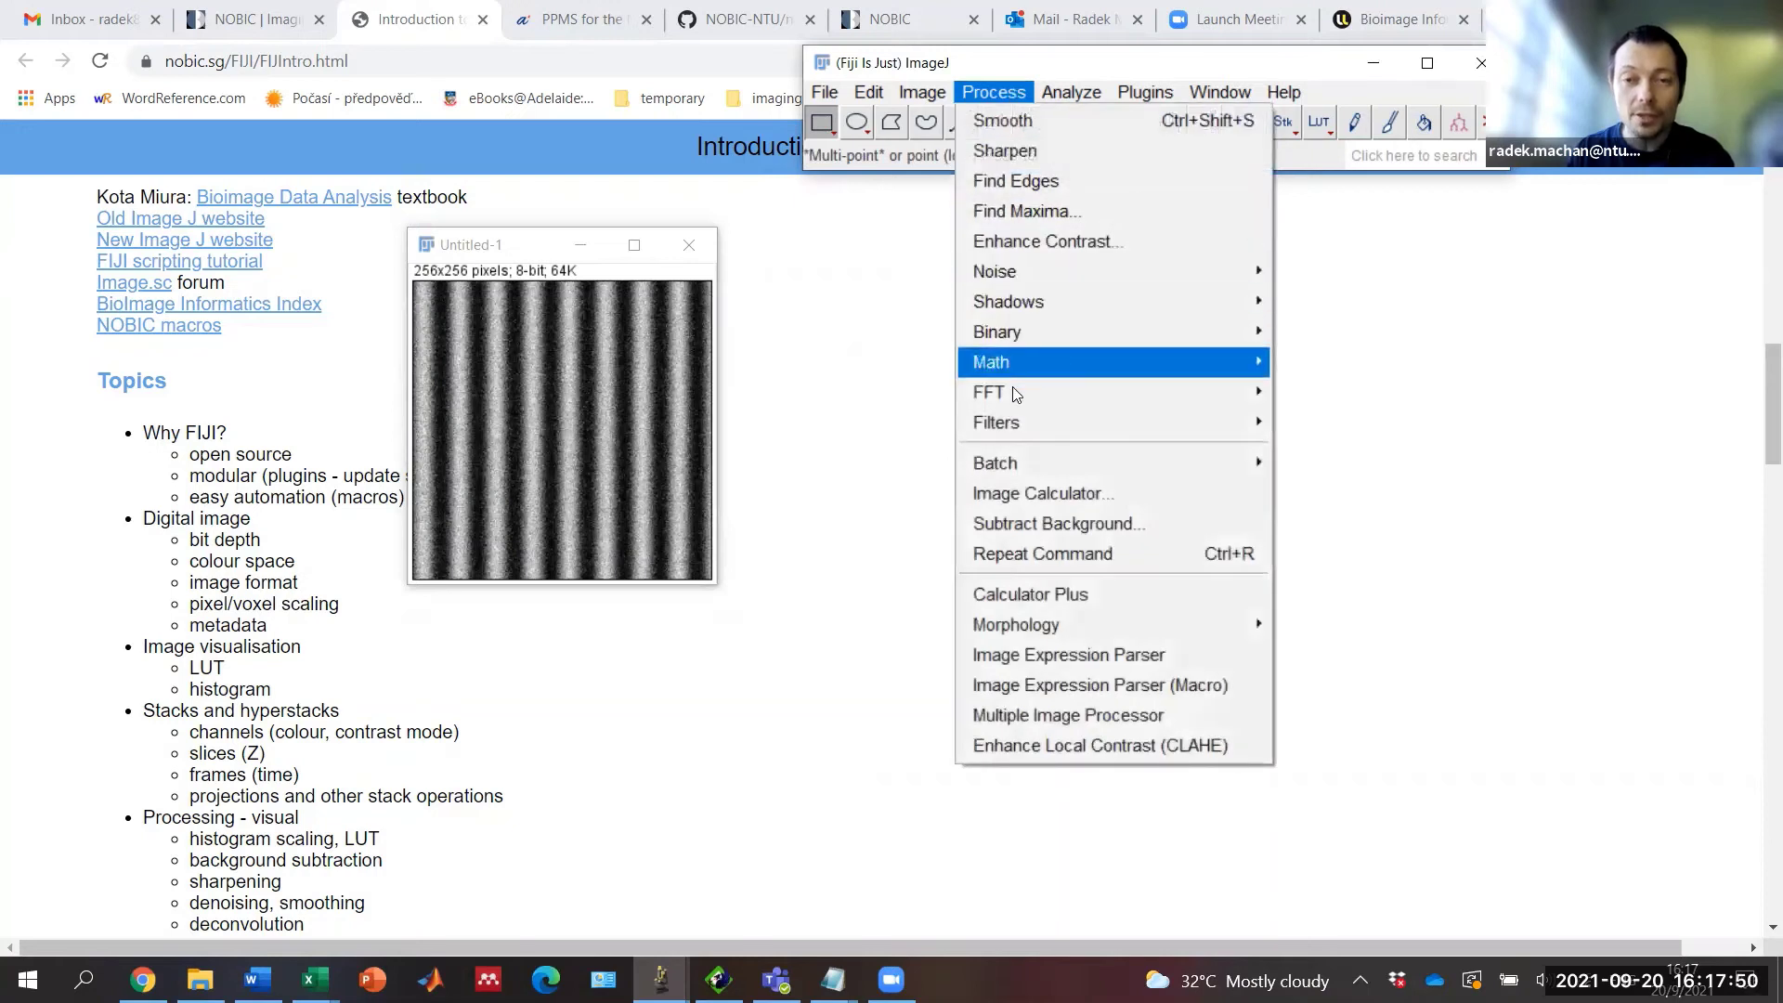
{"action": "mouse_move", "coordinate": [1012, 392]}
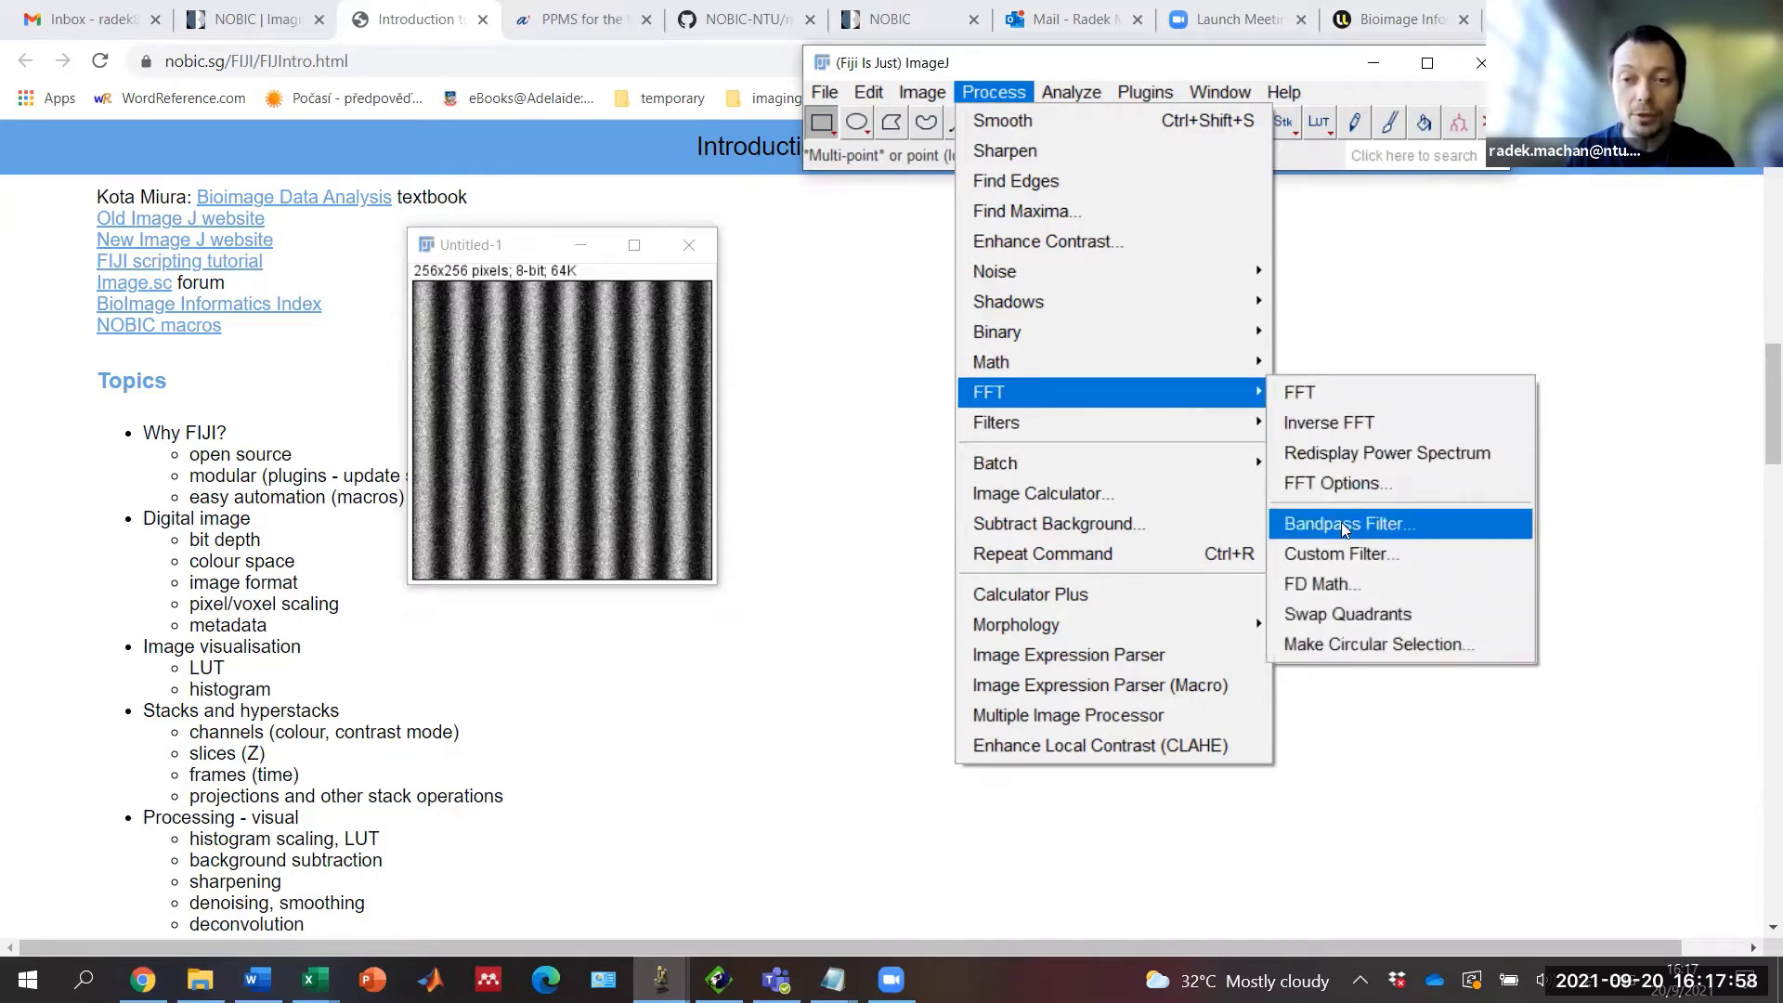
{"action": "left_click", "coordinate": [1341, 521]}
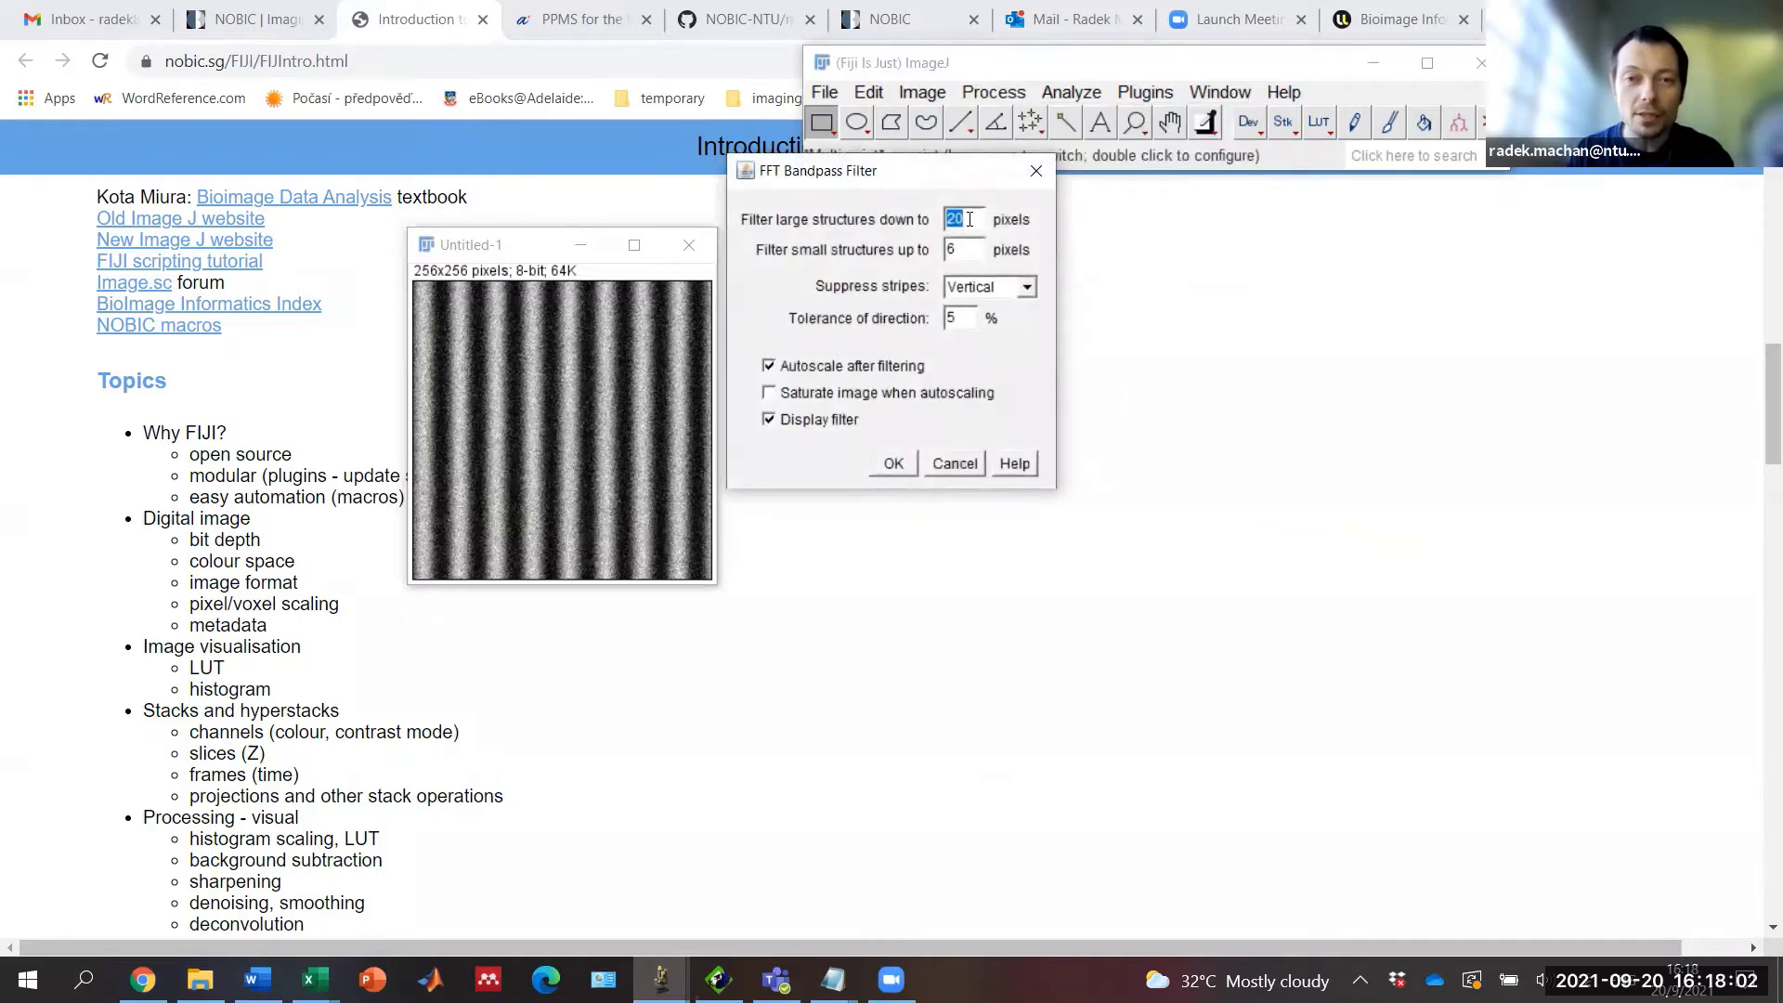
{"action": "left_click", "coordinate": [964, 216]}
{"action": "left_click_drag", "start_coordinate": [964, 217], "coordinate": [910, 220]}
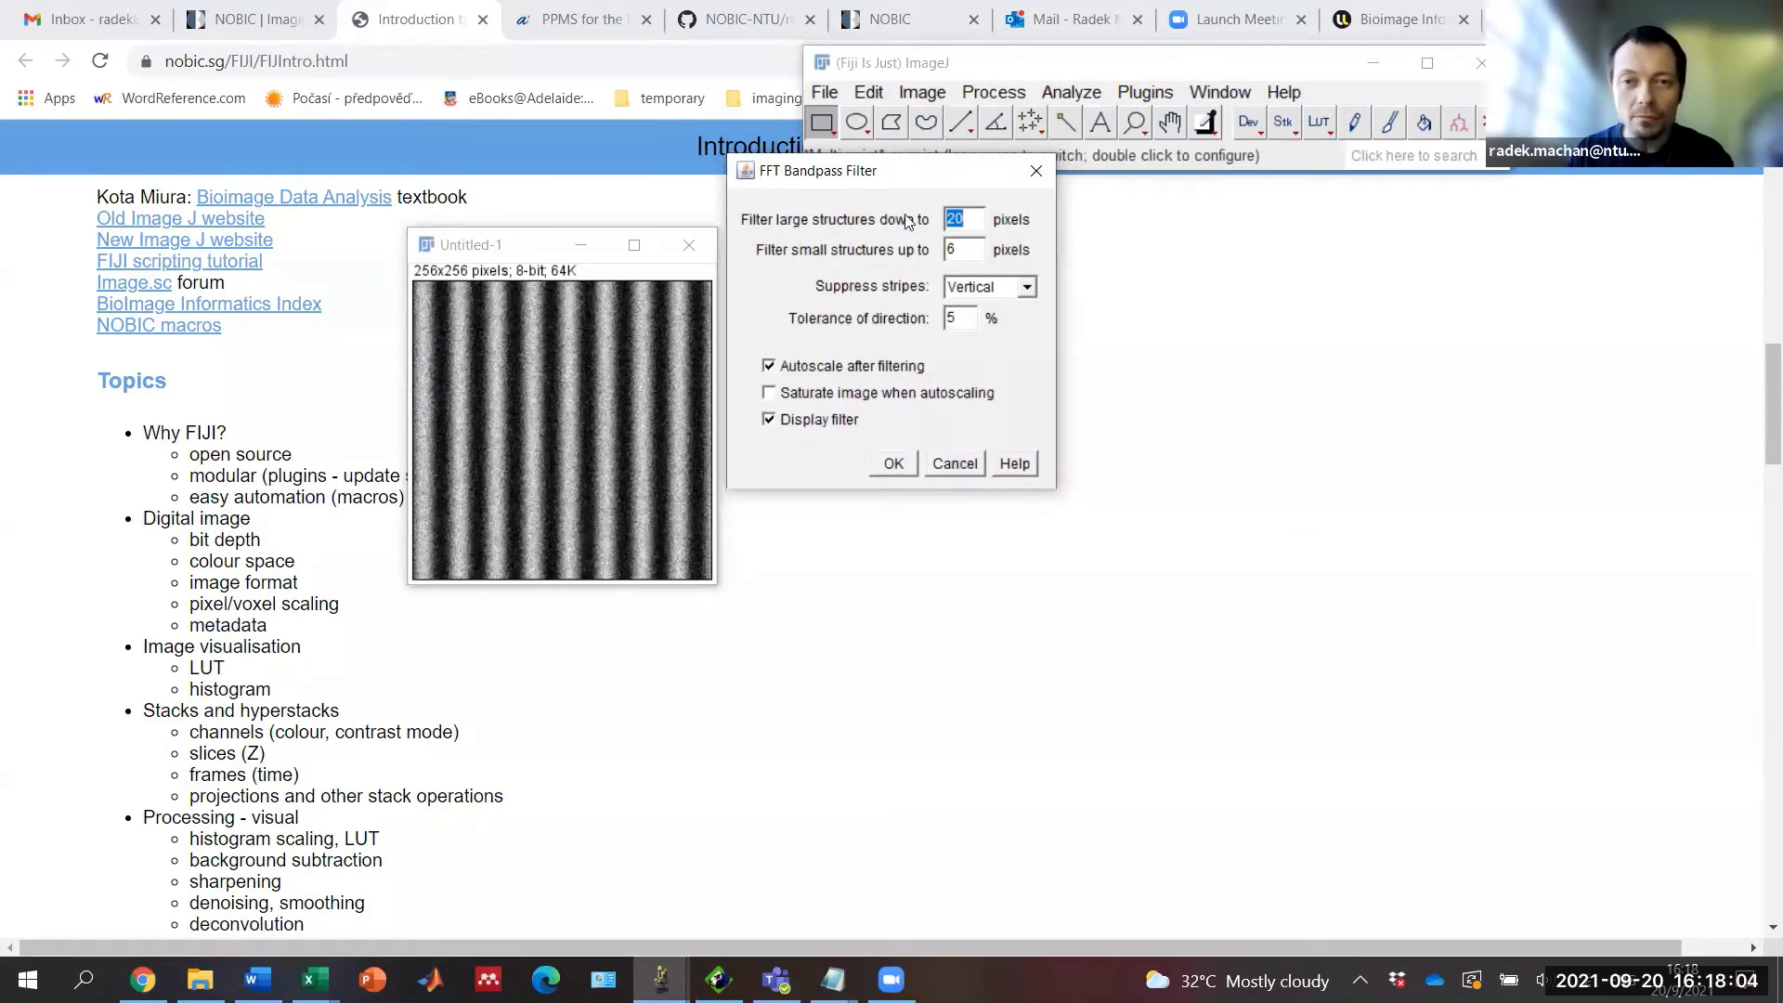
{"action": "type", "text": "1"}
{"action": "type", "text": "0000"}
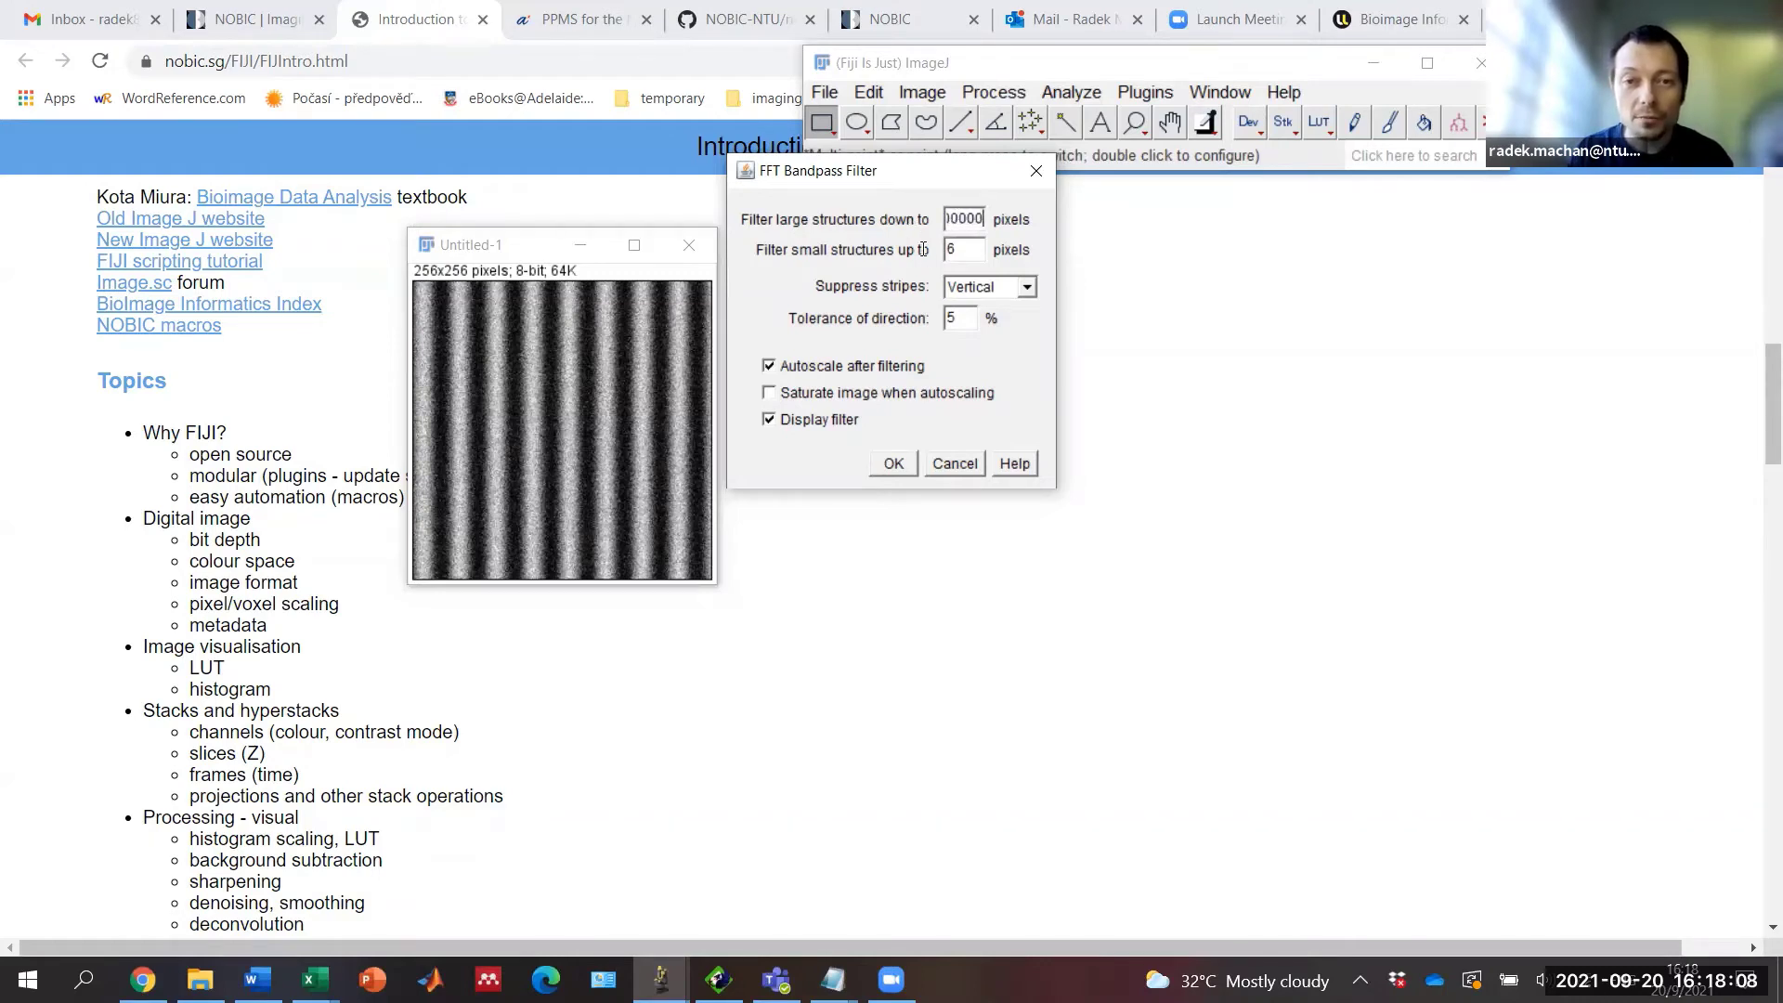
Step: Set the bandpass filter to remove small structures up to 2 pixels
{"action": "left_click", "coordinate": [960, 249]}
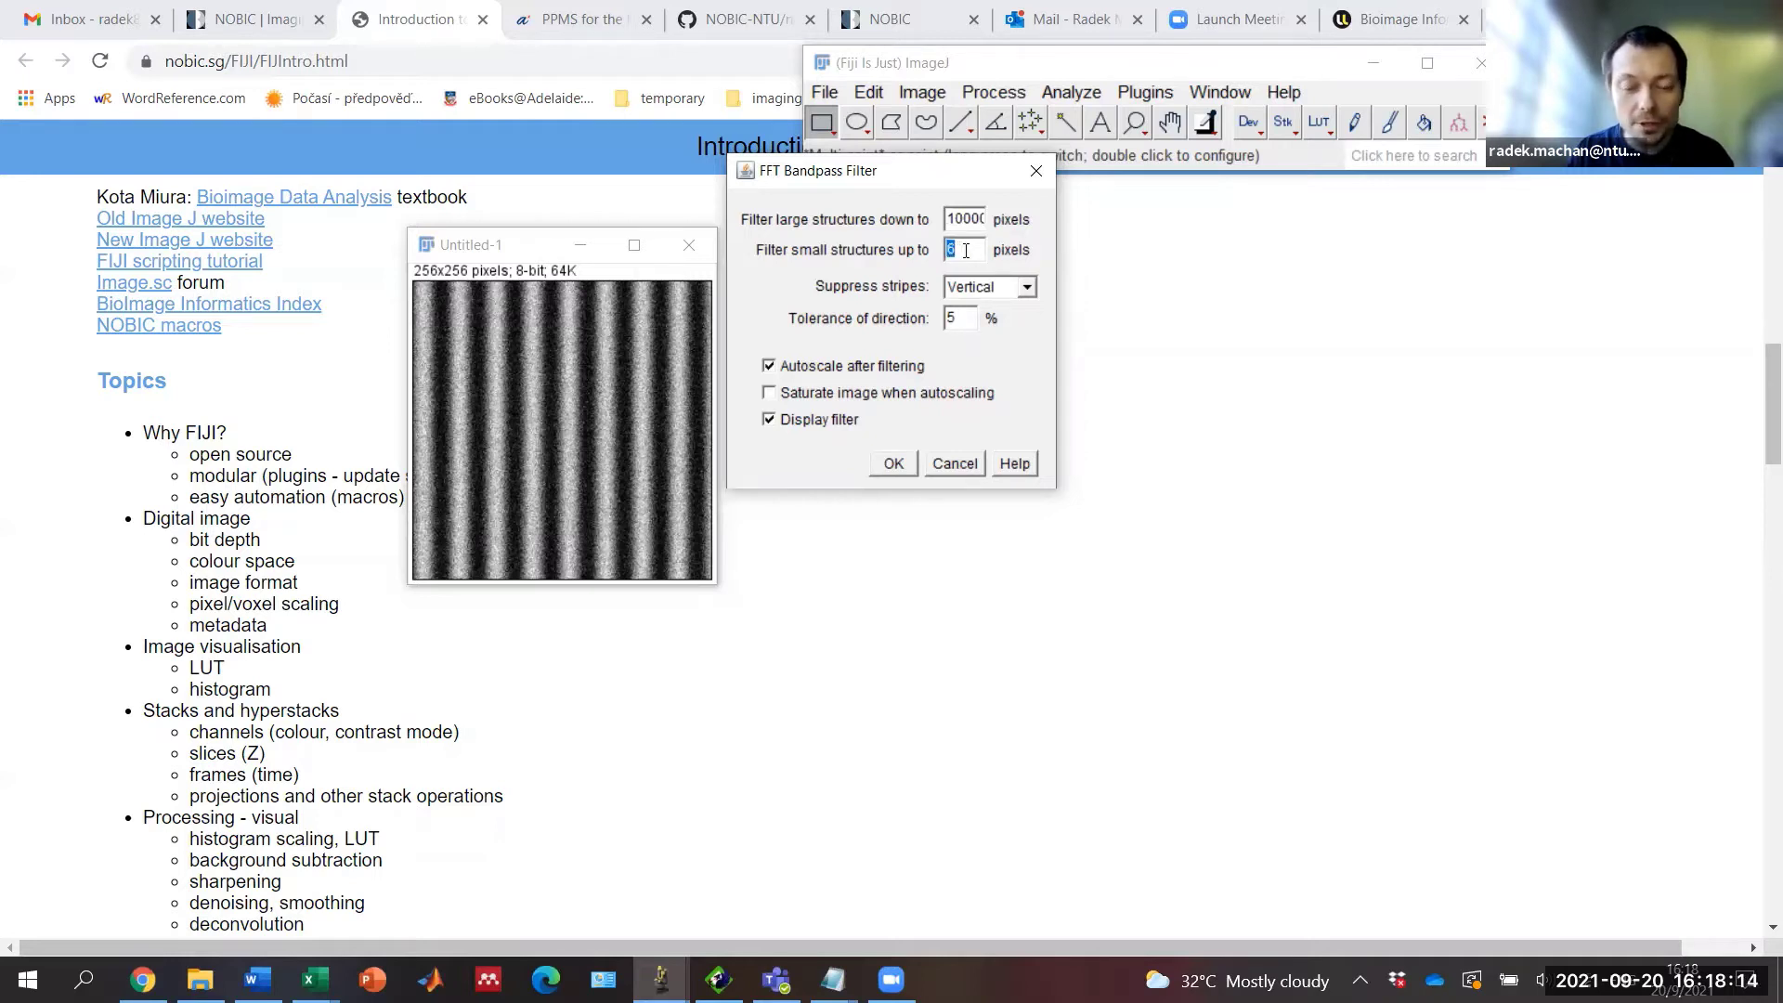
{"action": "type", "text": "4"}
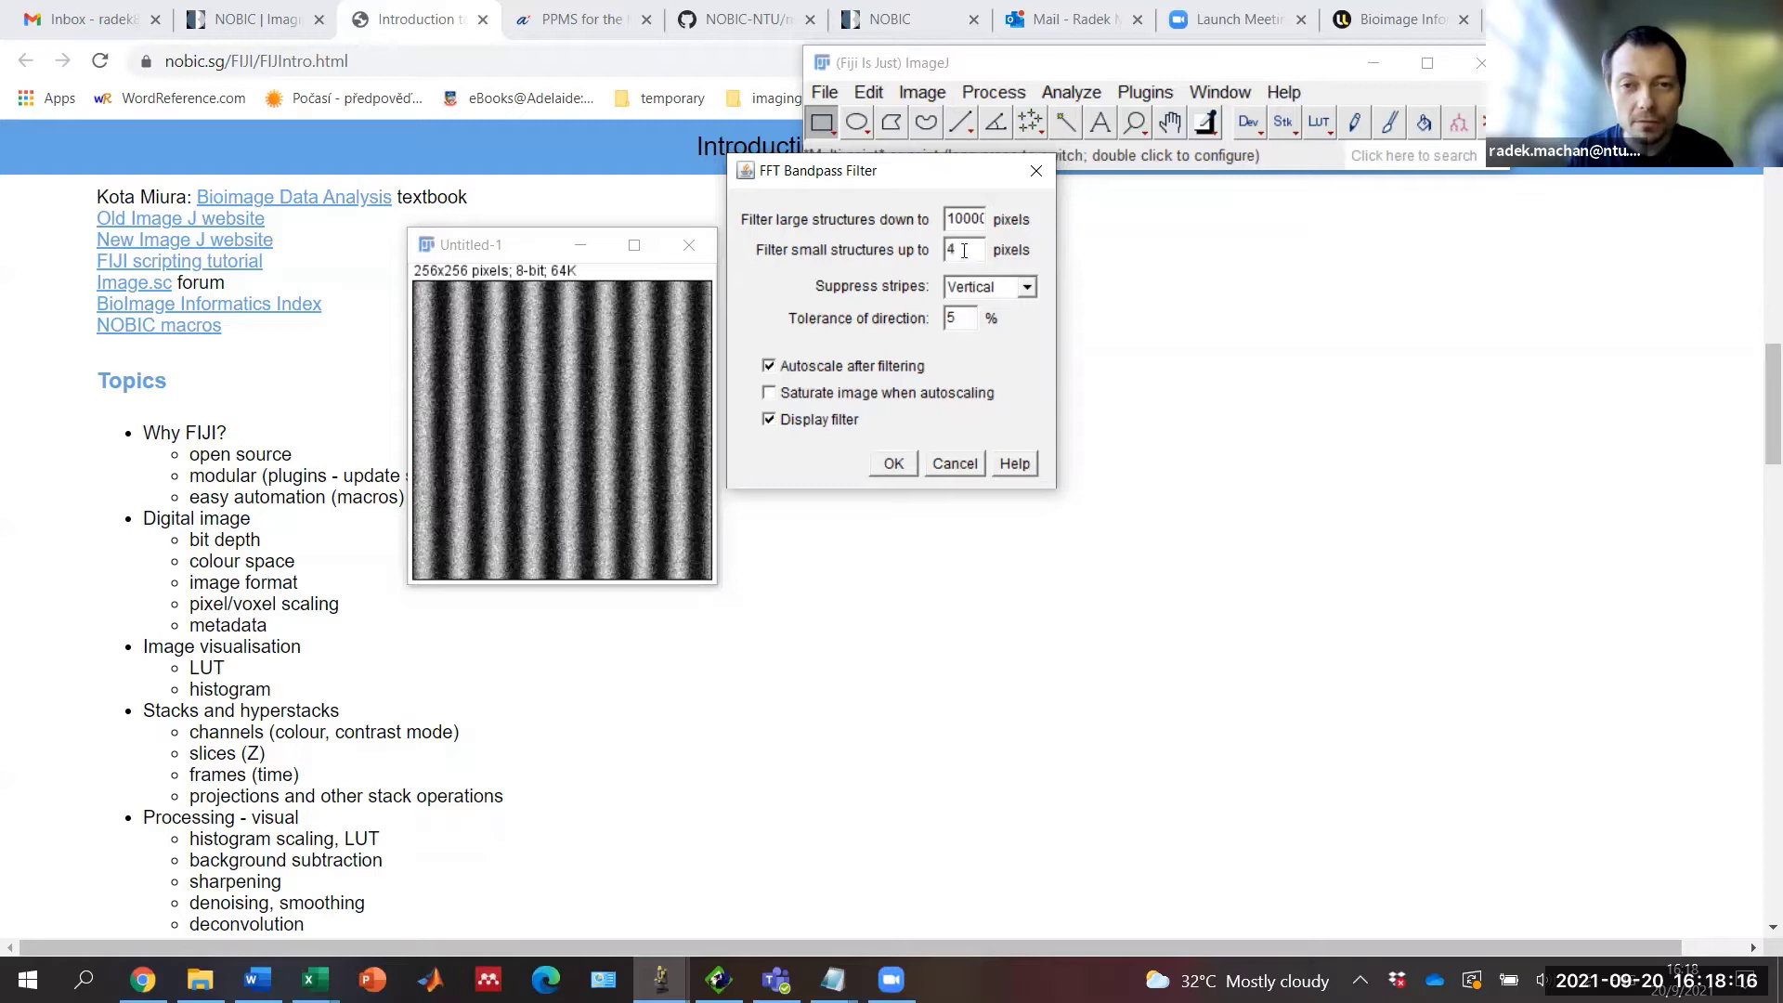
{"action": "key", "text": "BackSpace"}
{"action": "type", "text": "3"}
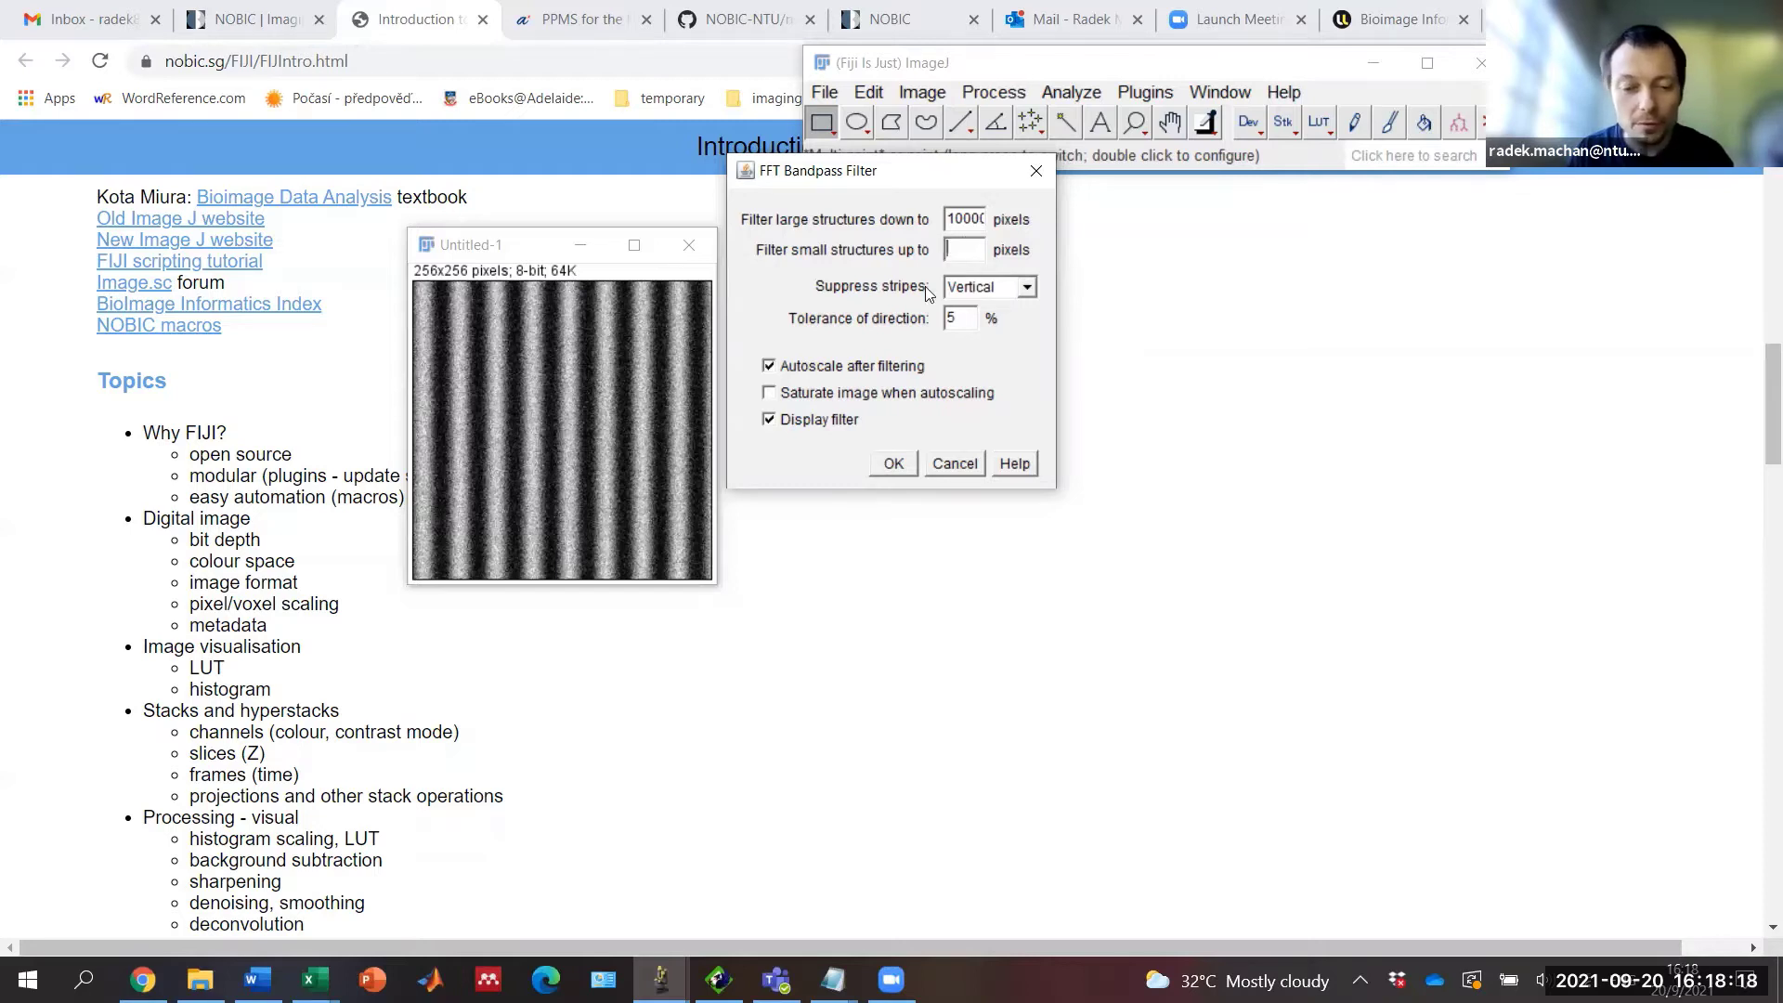
{"action": "key", "text": "BackSpace"}
{"action": "type", "text": "2"}
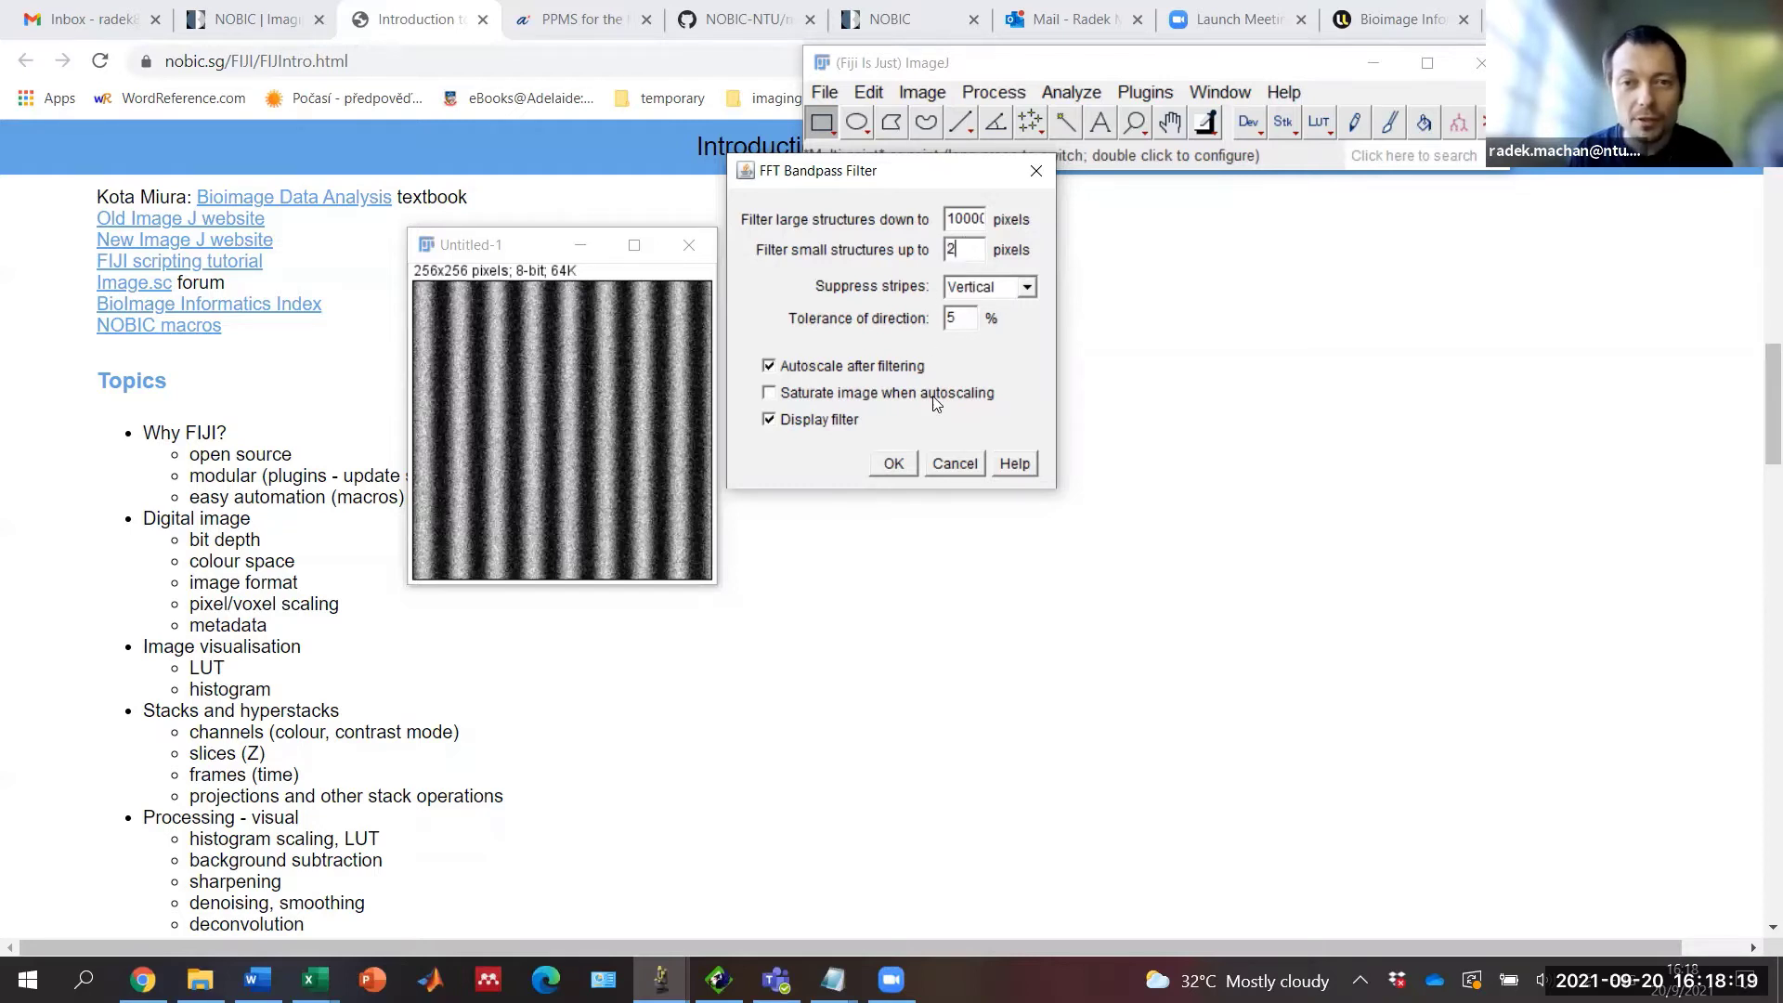
Step: Set stripe suppression to None, apply the bandpass filter and move the Filter image clear of Untitled-1
{"action": "left_click", "coordinate": [1026, 287]}
{"action": "left_click", "coordinate": [1006, 314]}
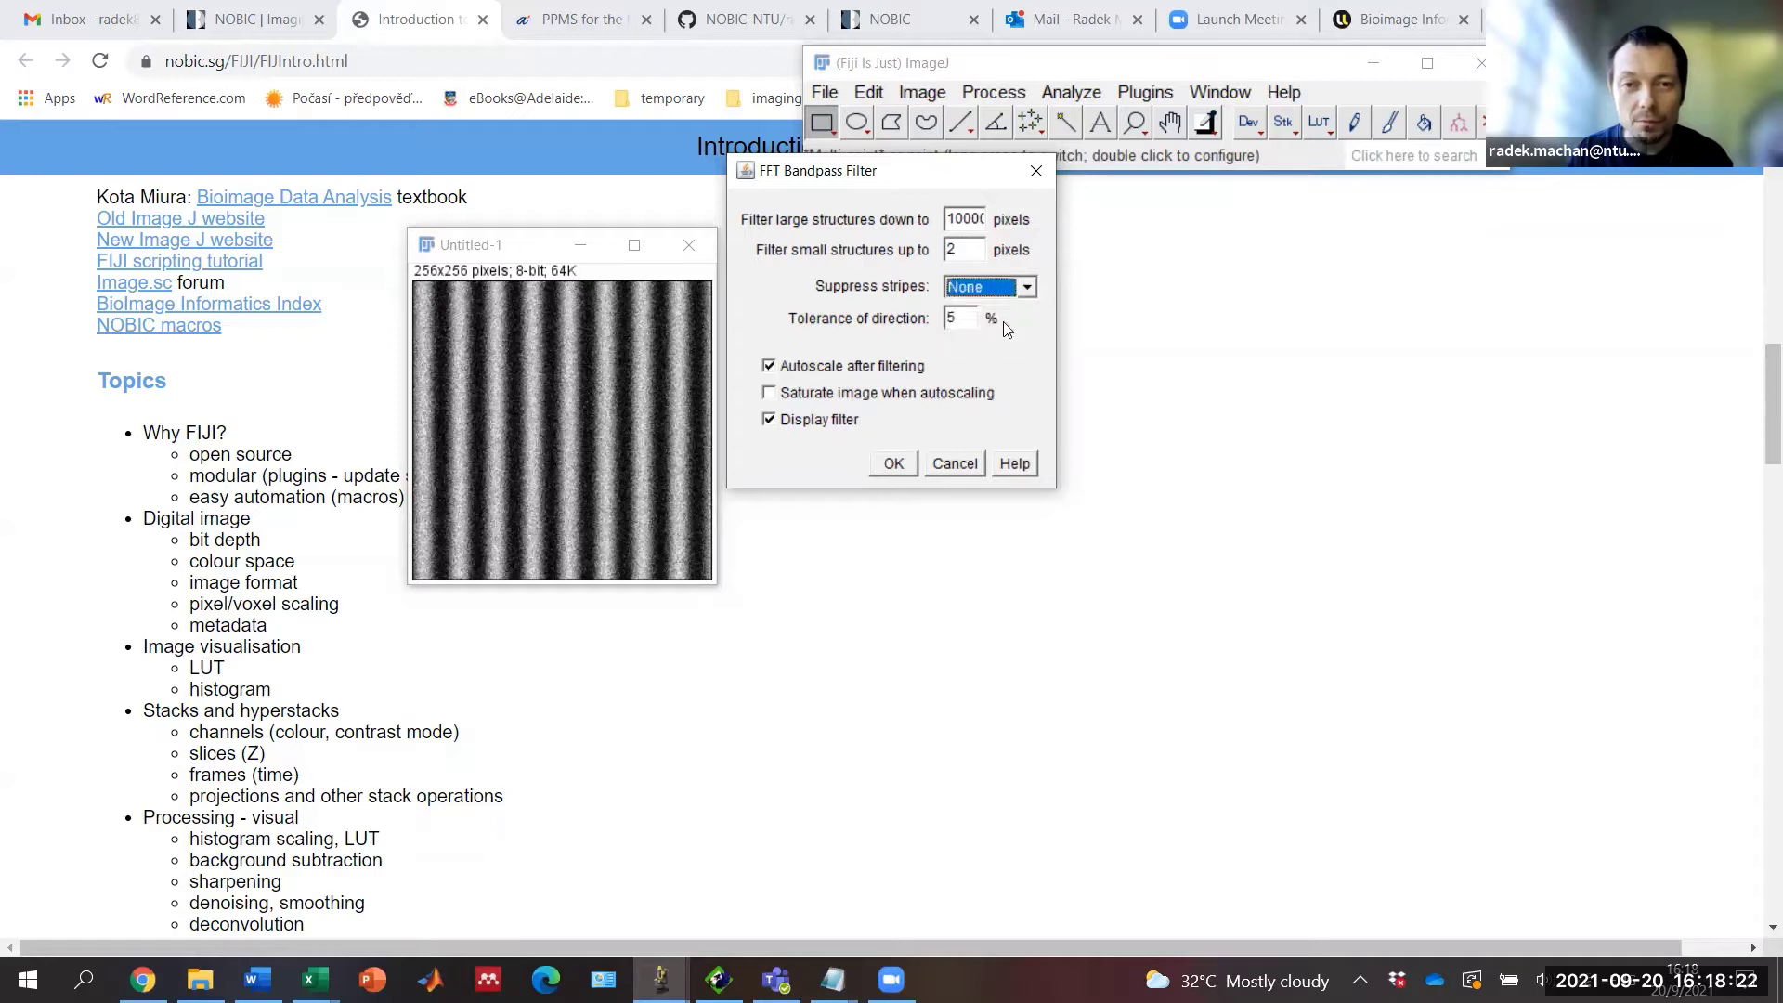
{"action": "left_click", "coordinate": [892, 463]}
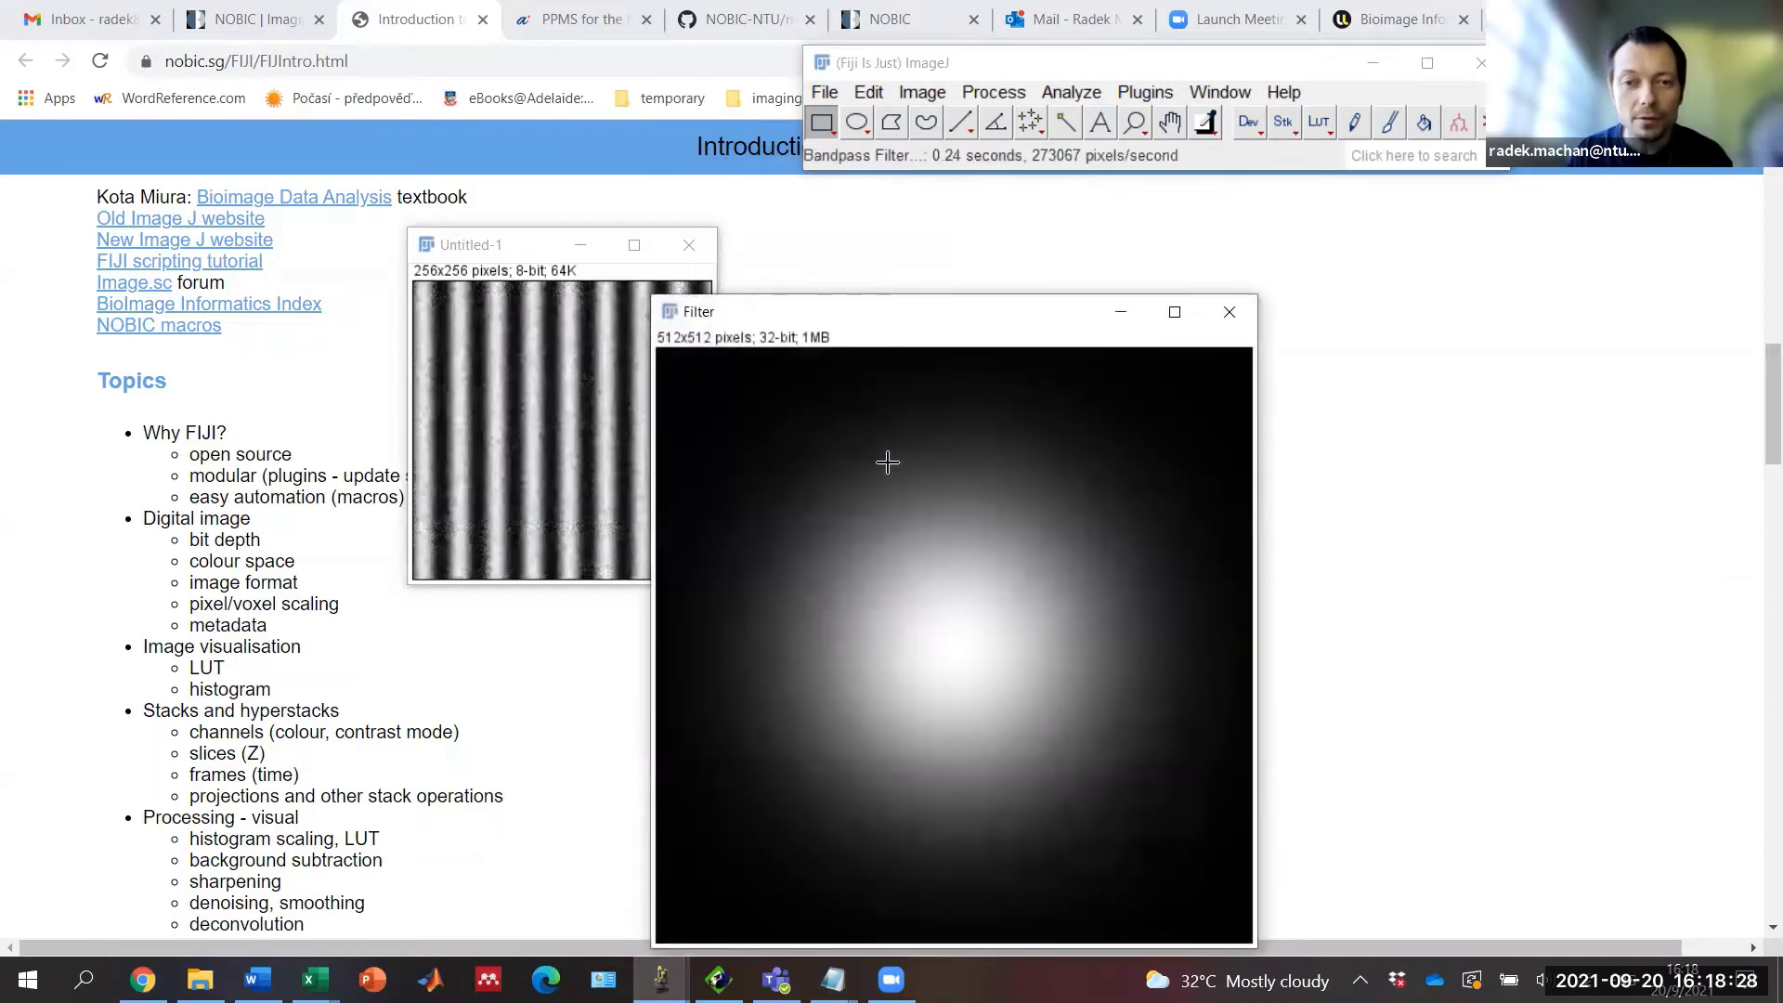
{"action": "left_click_drag", "start_coordinate": [928, 313], "coordinate": [1117, 295]}
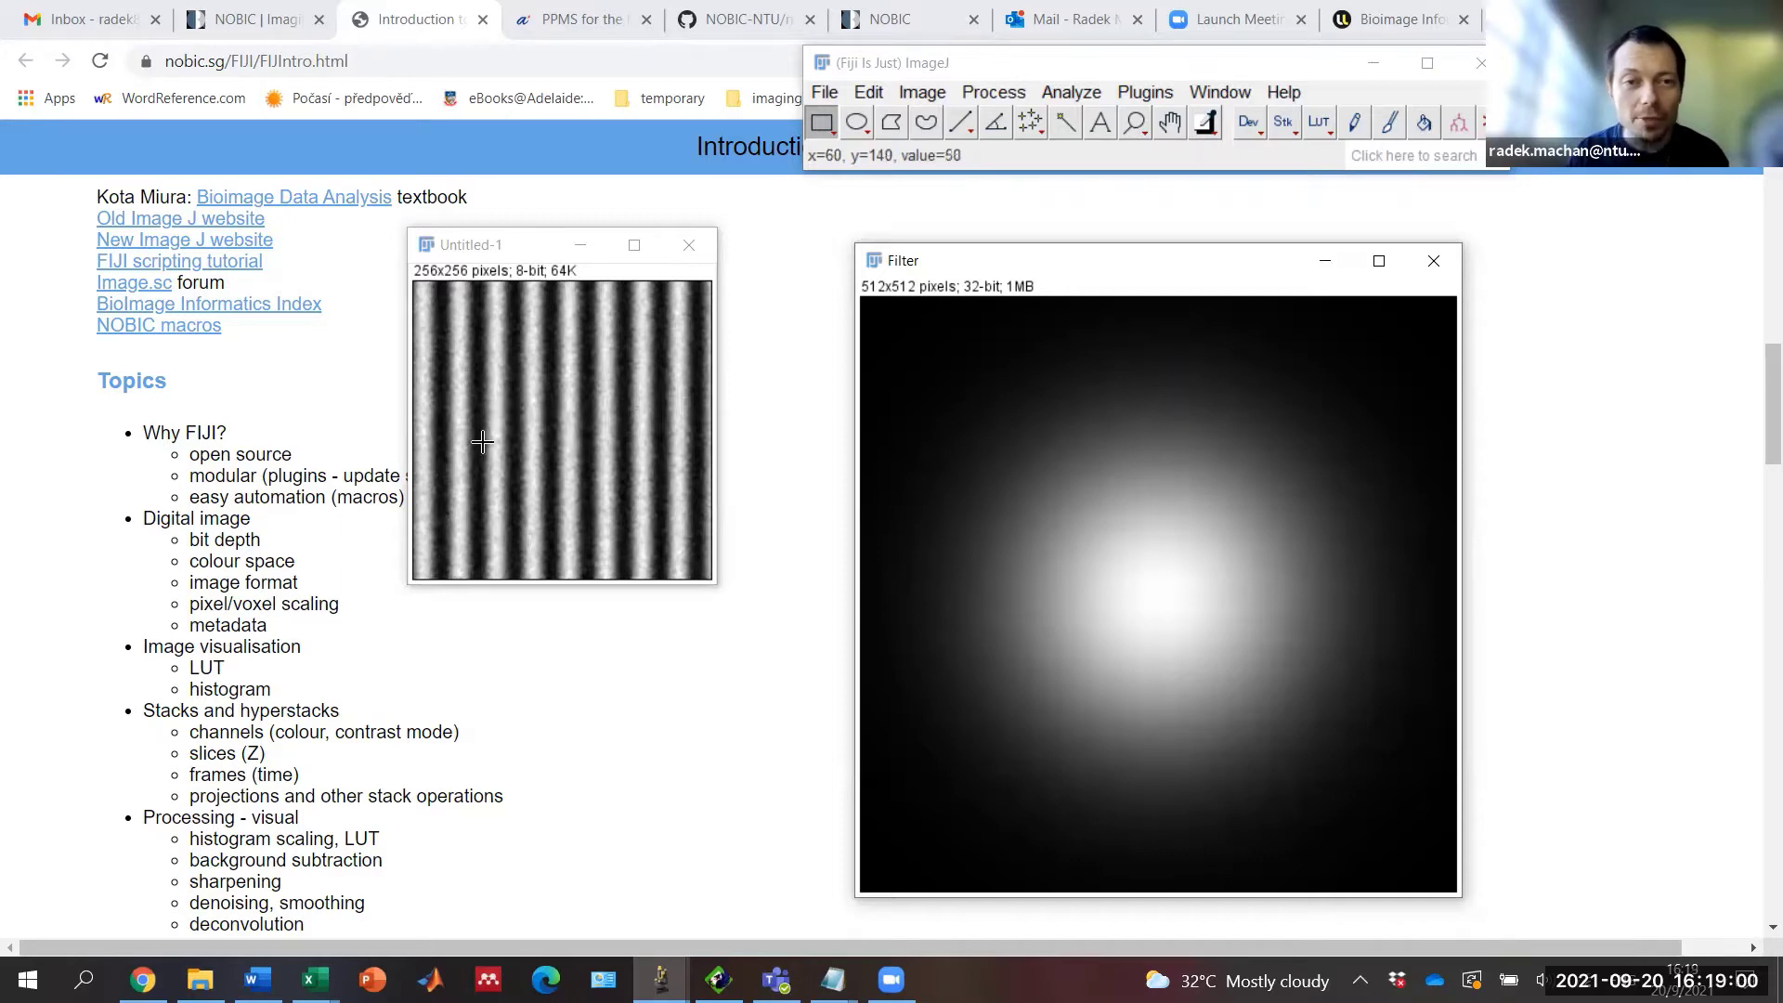
Step: Close the filter image and undo the last filtering of the striped image
{"action": "left_click", "coordinate": [1435, 262]}
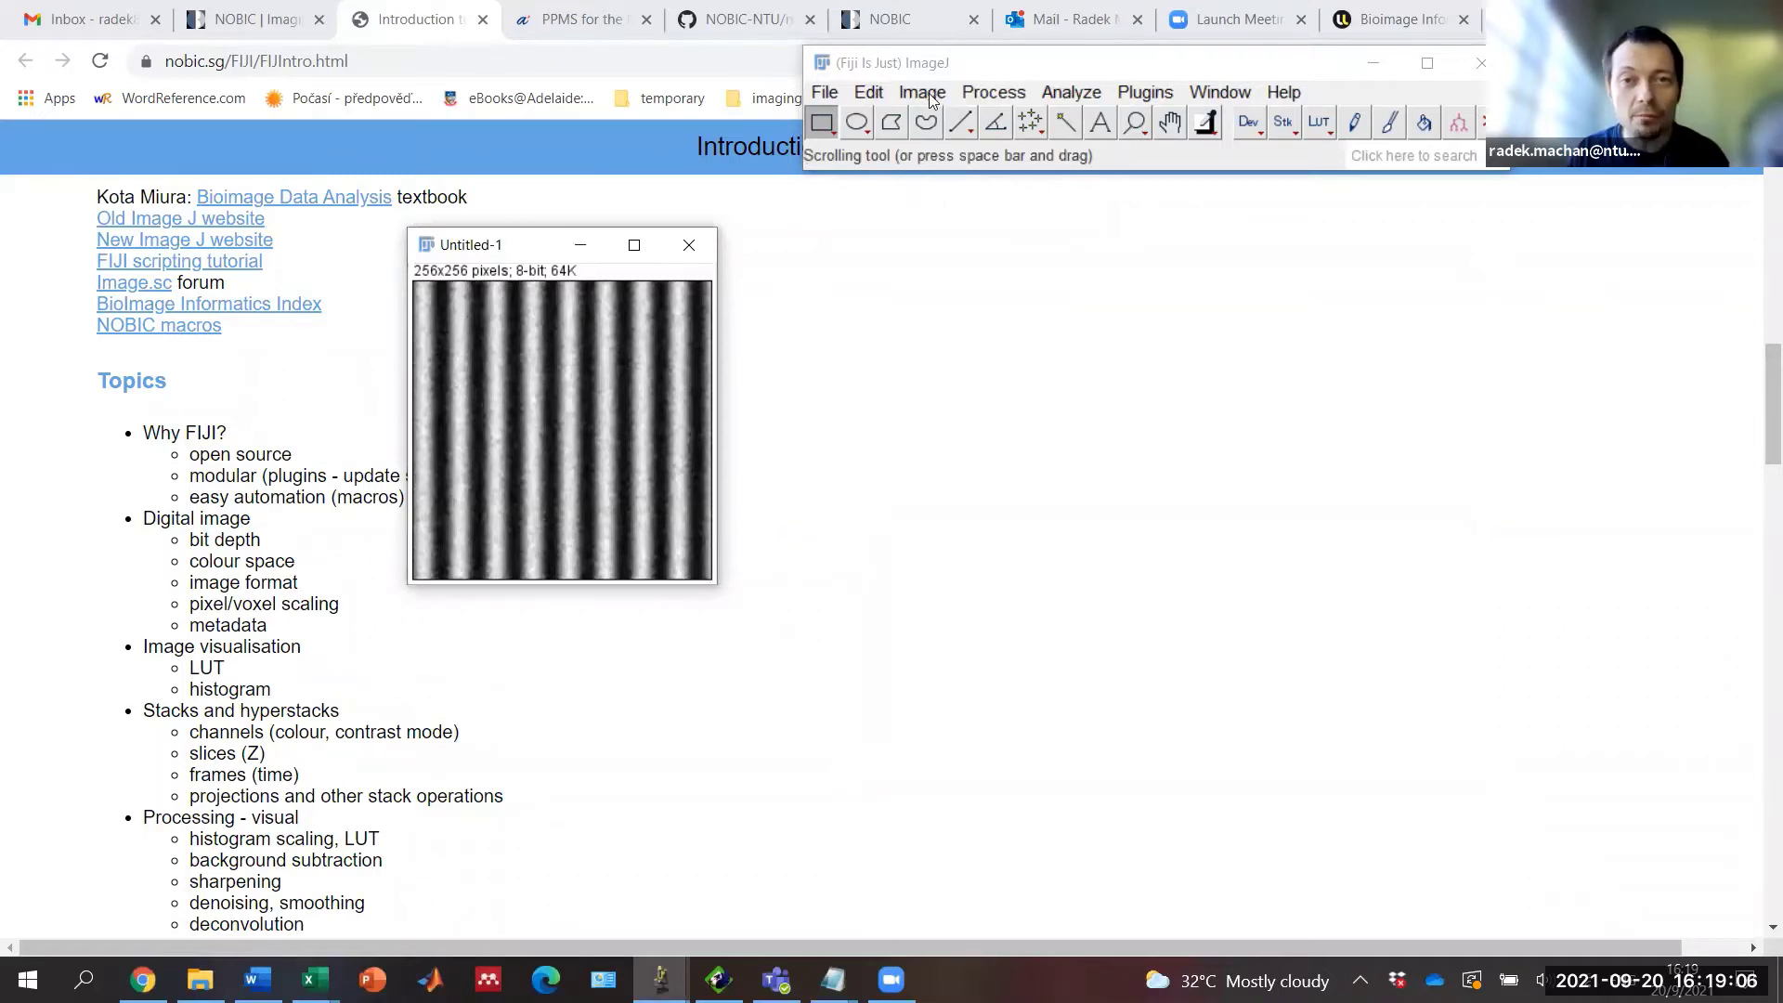
{"action": "left_click", "coordinate": [868, 93]}
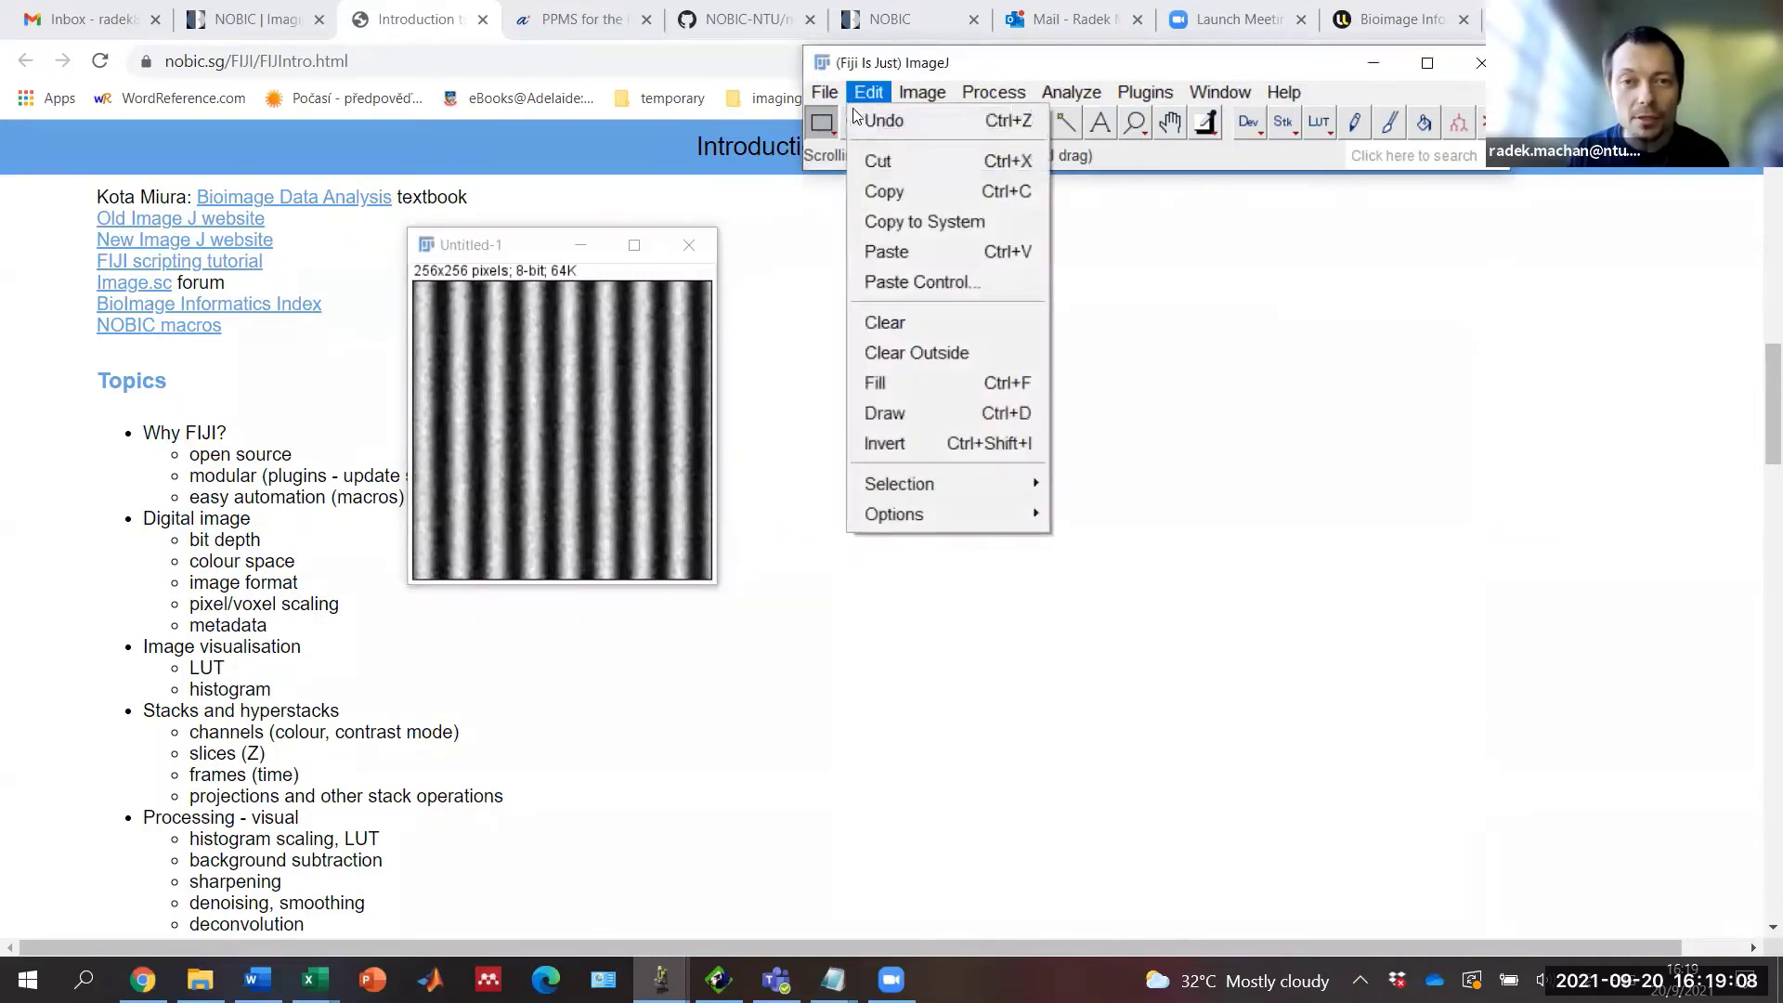
{"action": "left_click", "coordinate": [873, 123]}
{"action": "left_click", "coordinate": [868, 93]}
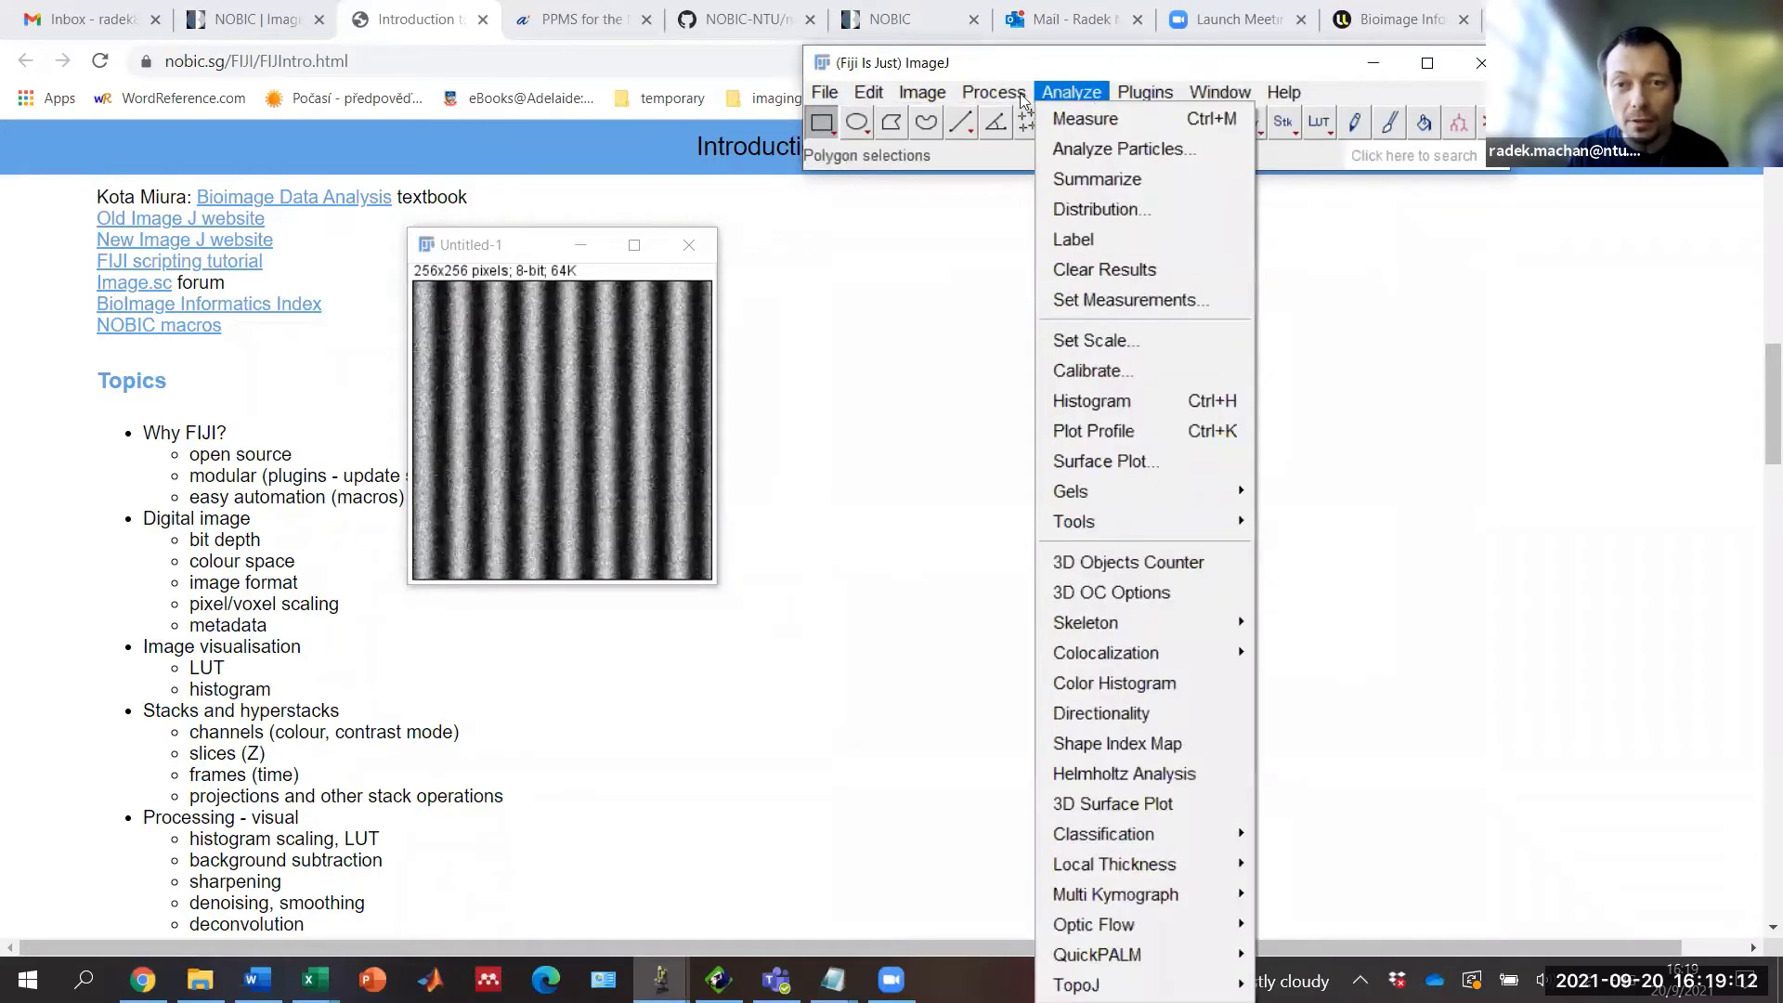
Step: Preview the Median filter with a radius of 2.0 pixels on the striped image and dismiss it without applying
{"action": "mouse_move", "coordinate": [993, 93]}
{"action": "mouse_move", "coordinate": [1021, 434]}
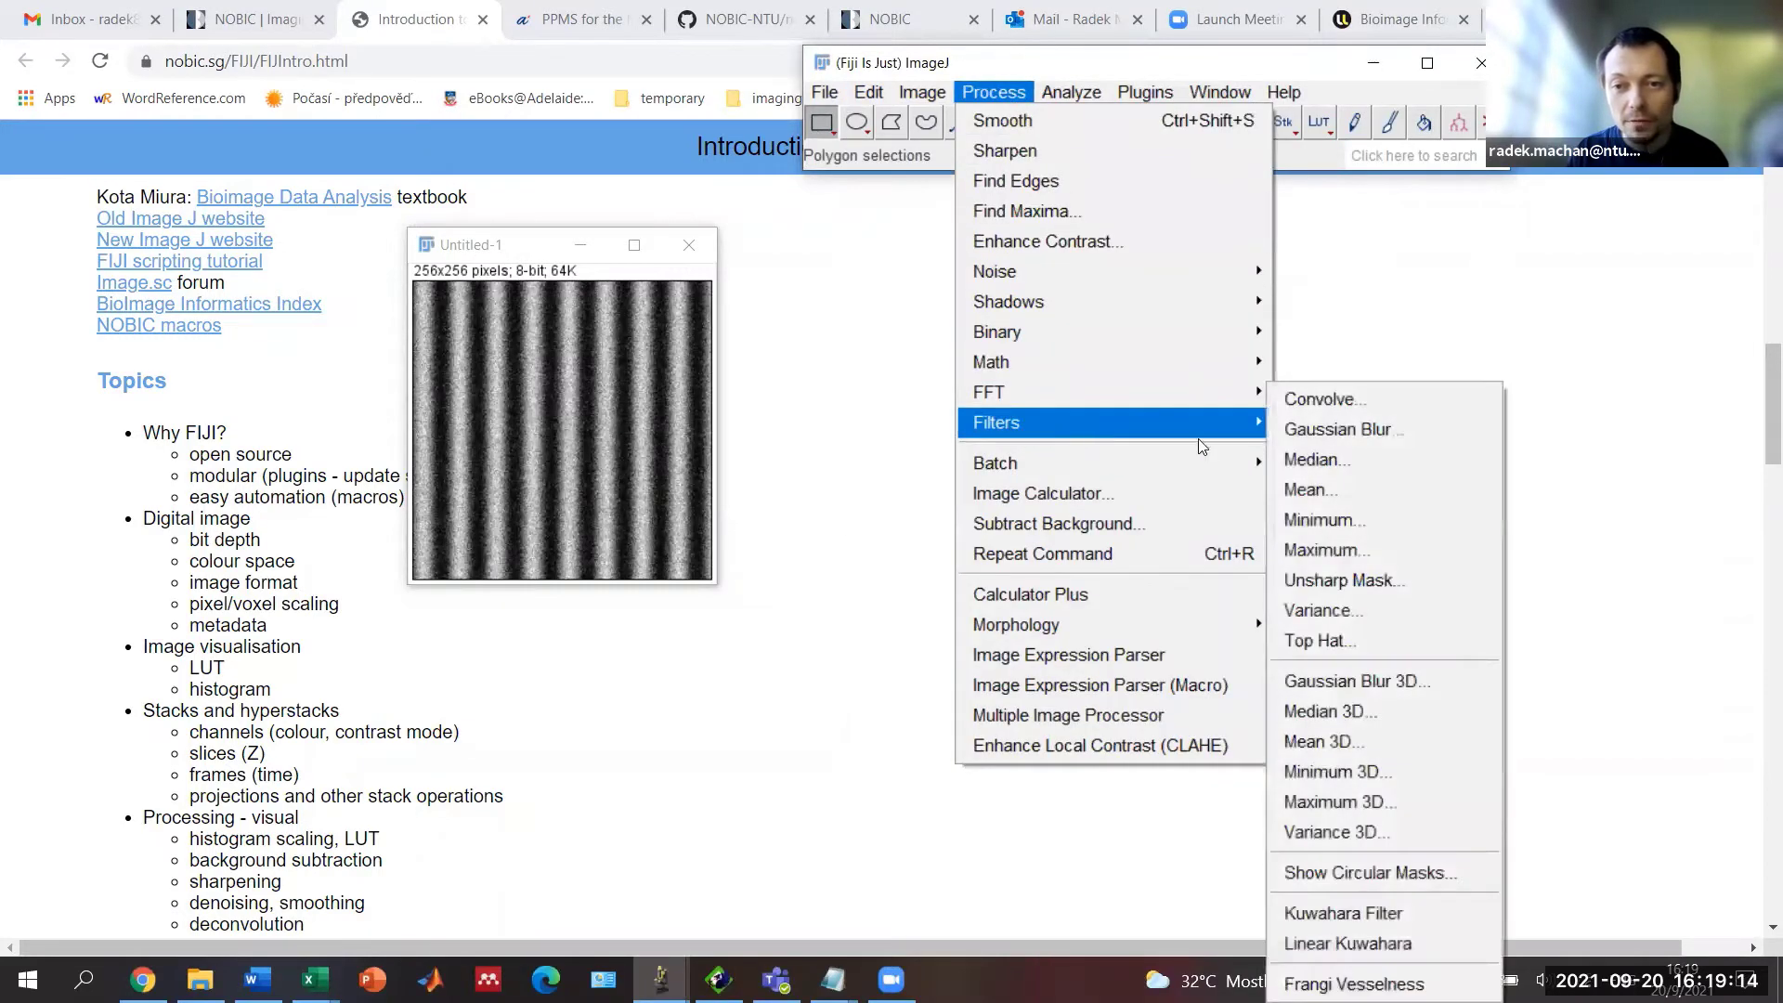
{"action": "left_click", "coordinate": [1360, 468]}
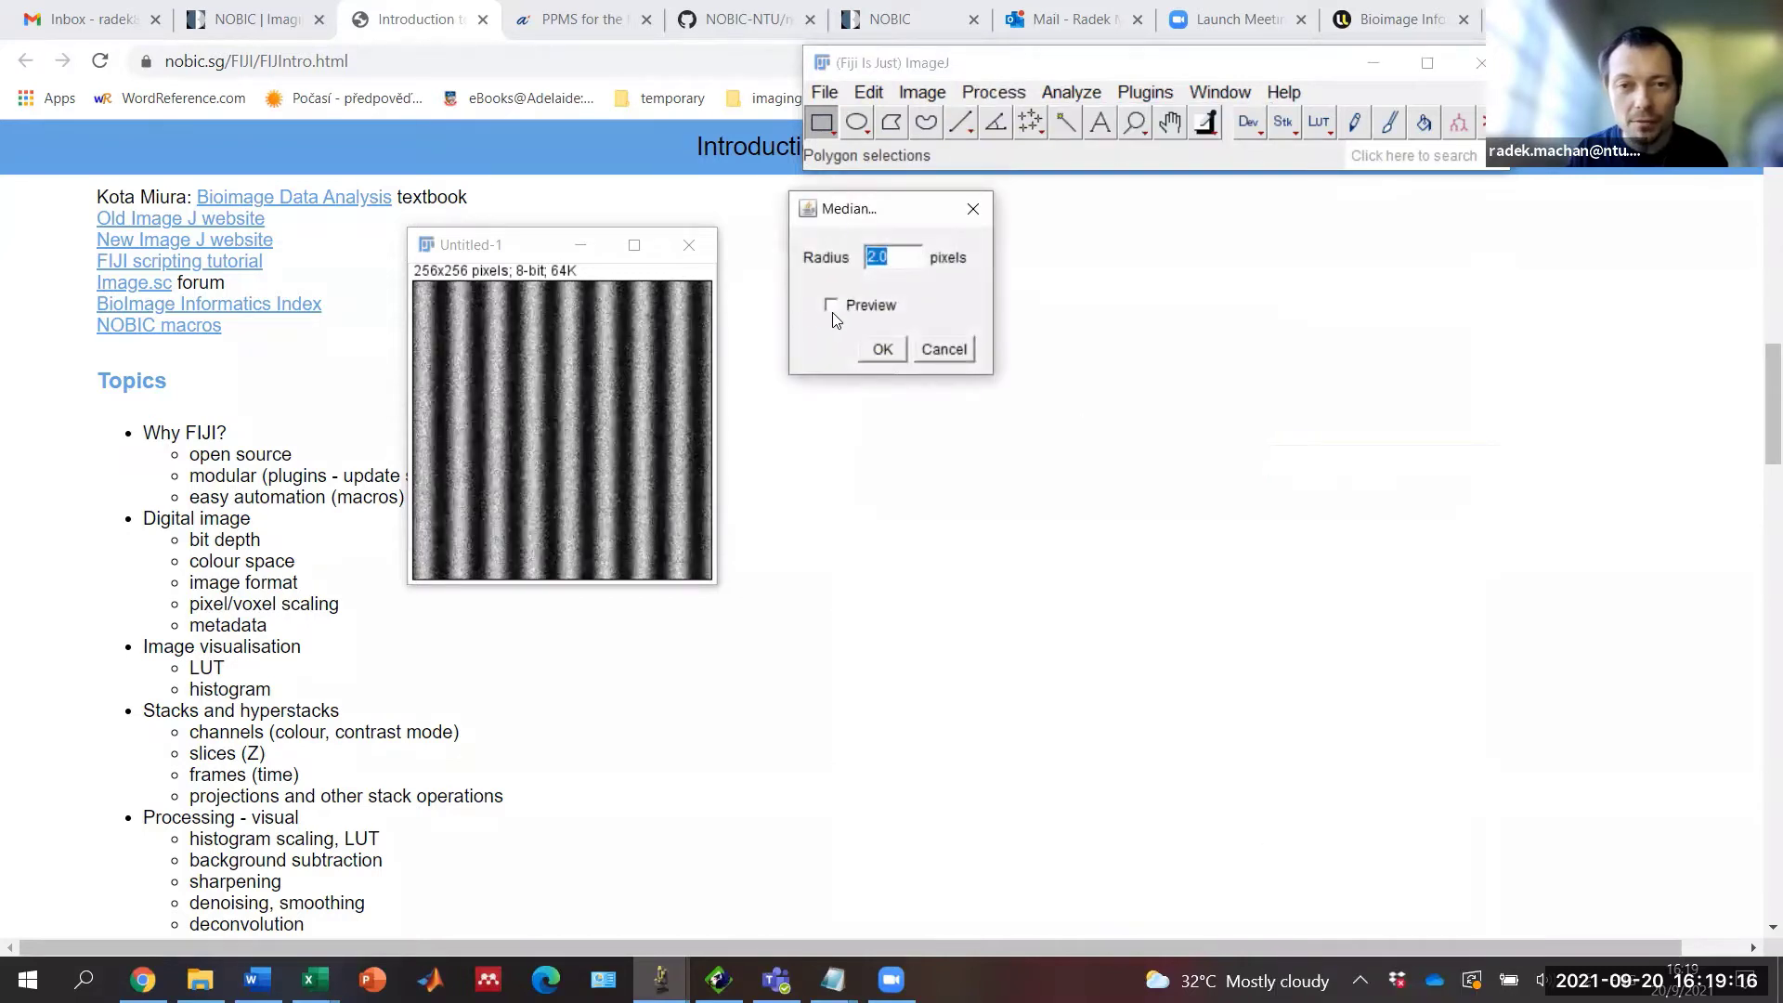
{"action": "left_click", "coordinate": [831, 307]}
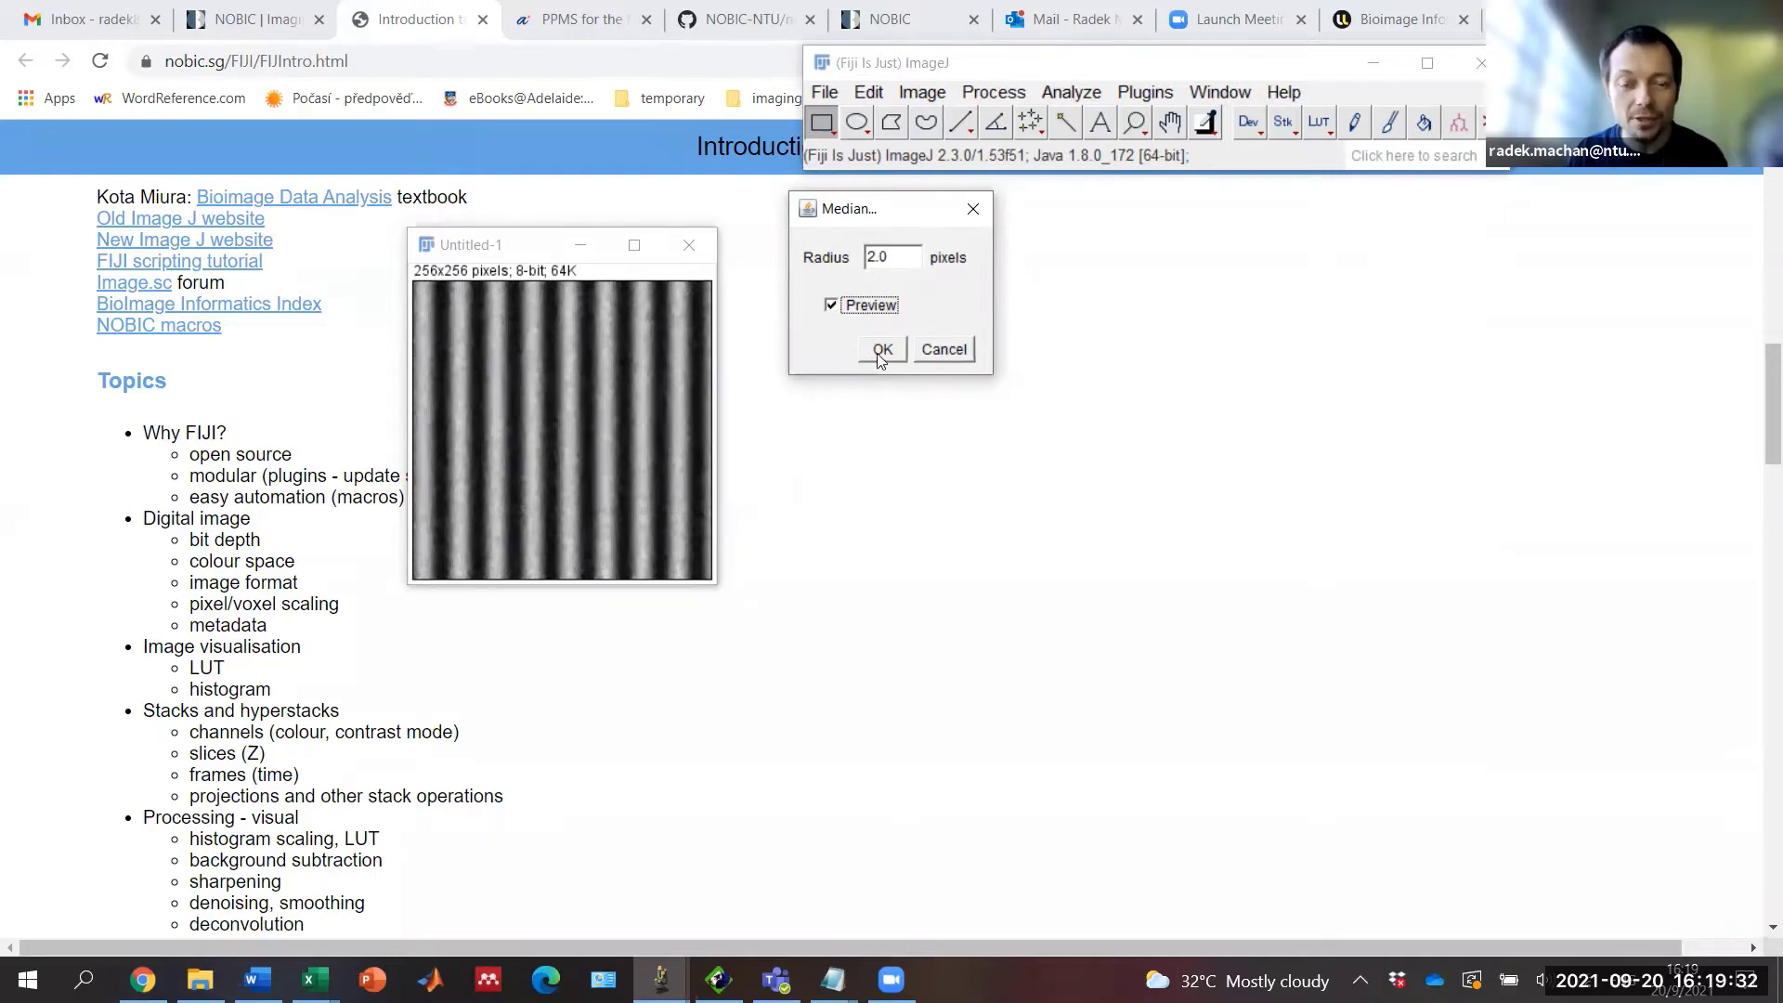
{"action": "left_click", "coordinate": [973, 210]}
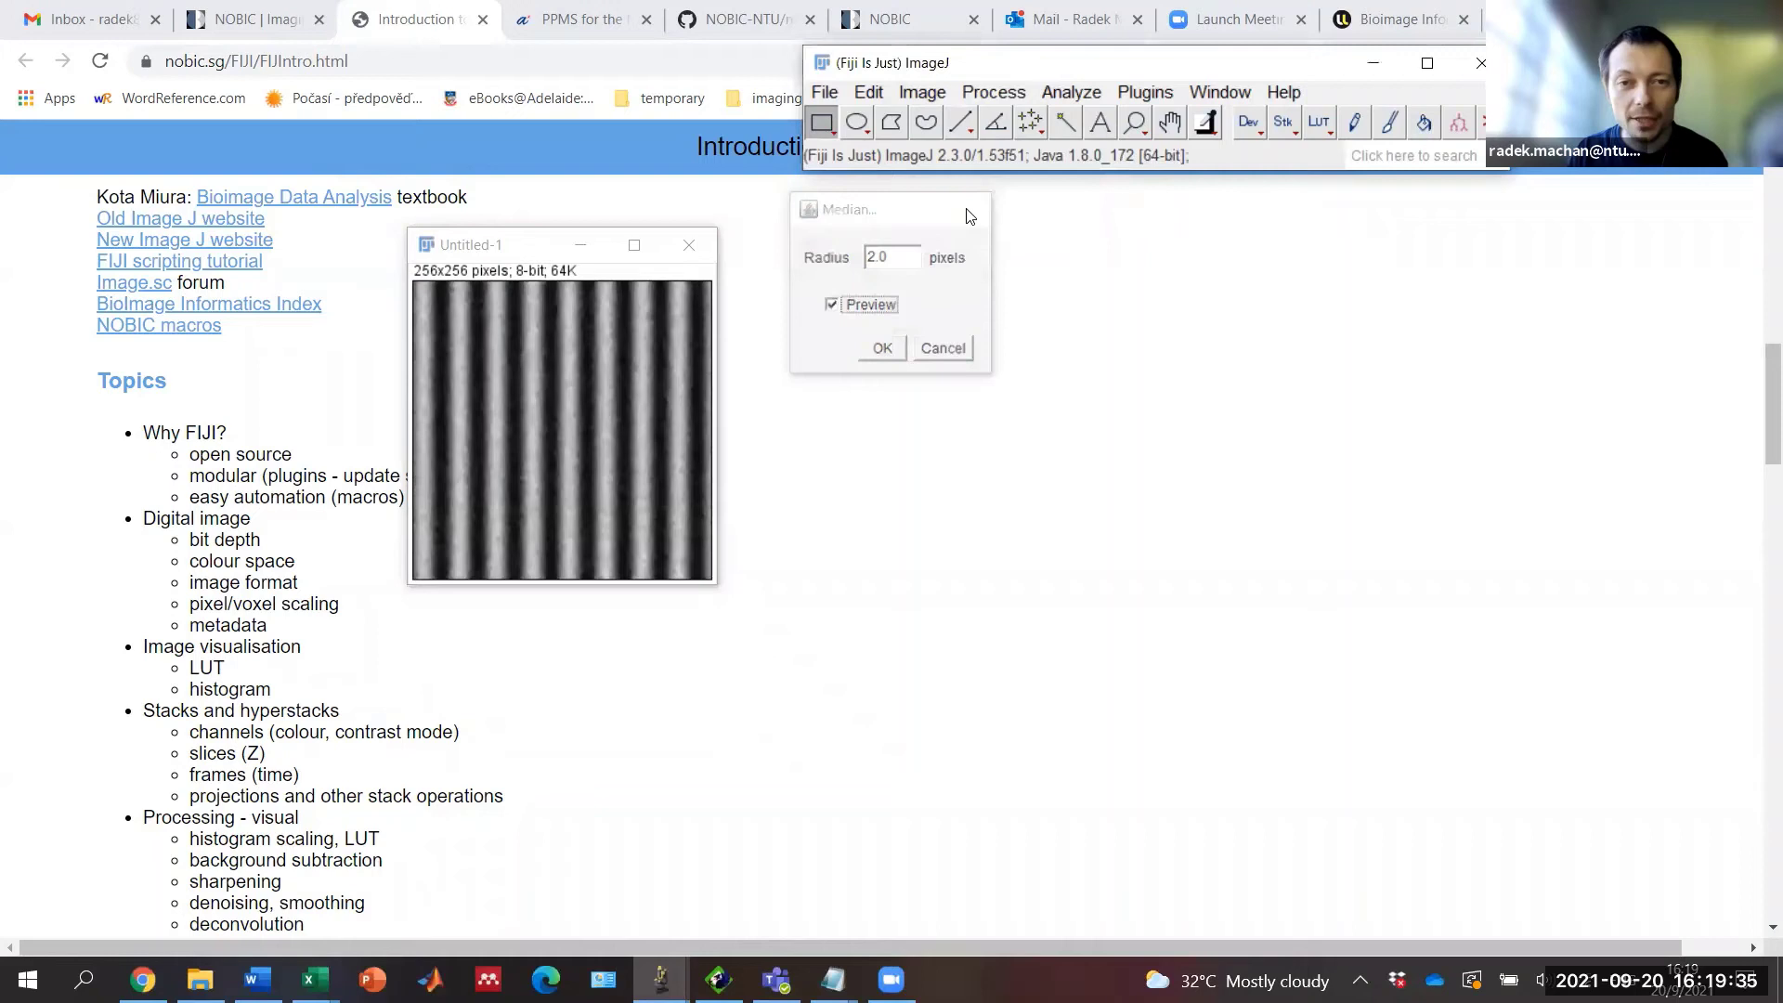
Step: Close the striped image without saving its changes and bring the Tree_Rings.jpg image to the front
{"action": "left_click", "coordinate": [704, 247]}
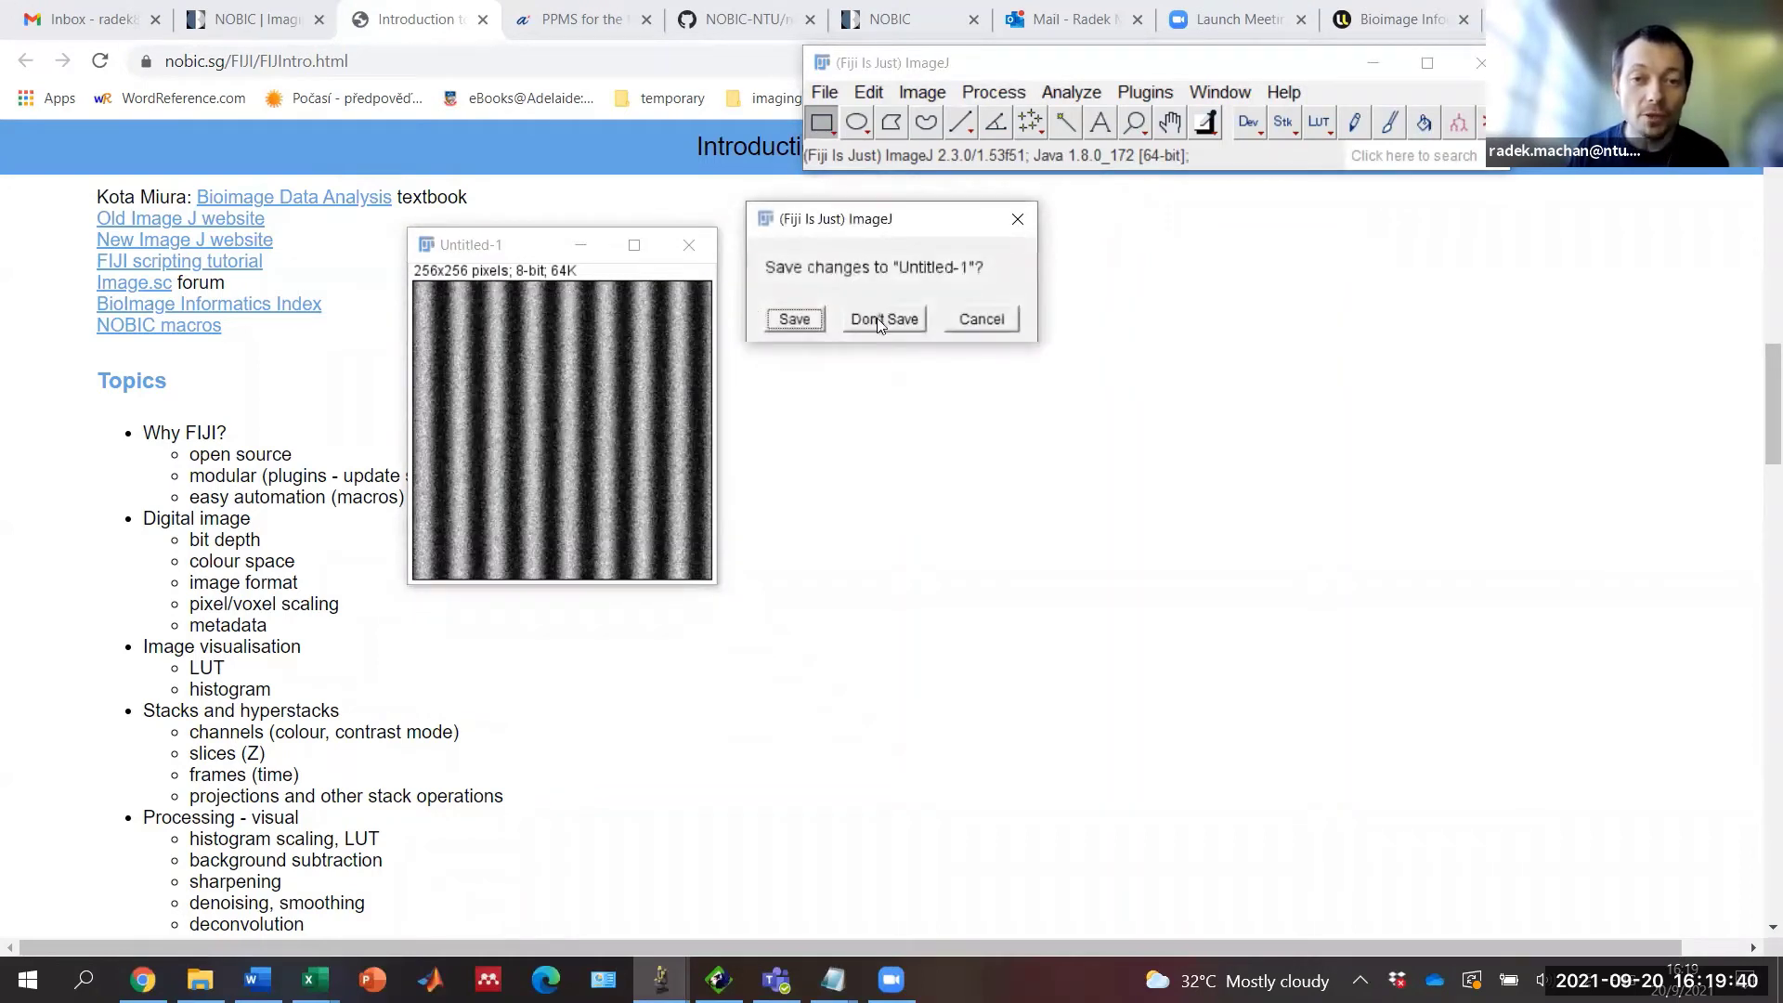
{"action": "left_click", "coordinate": [880, 321]}
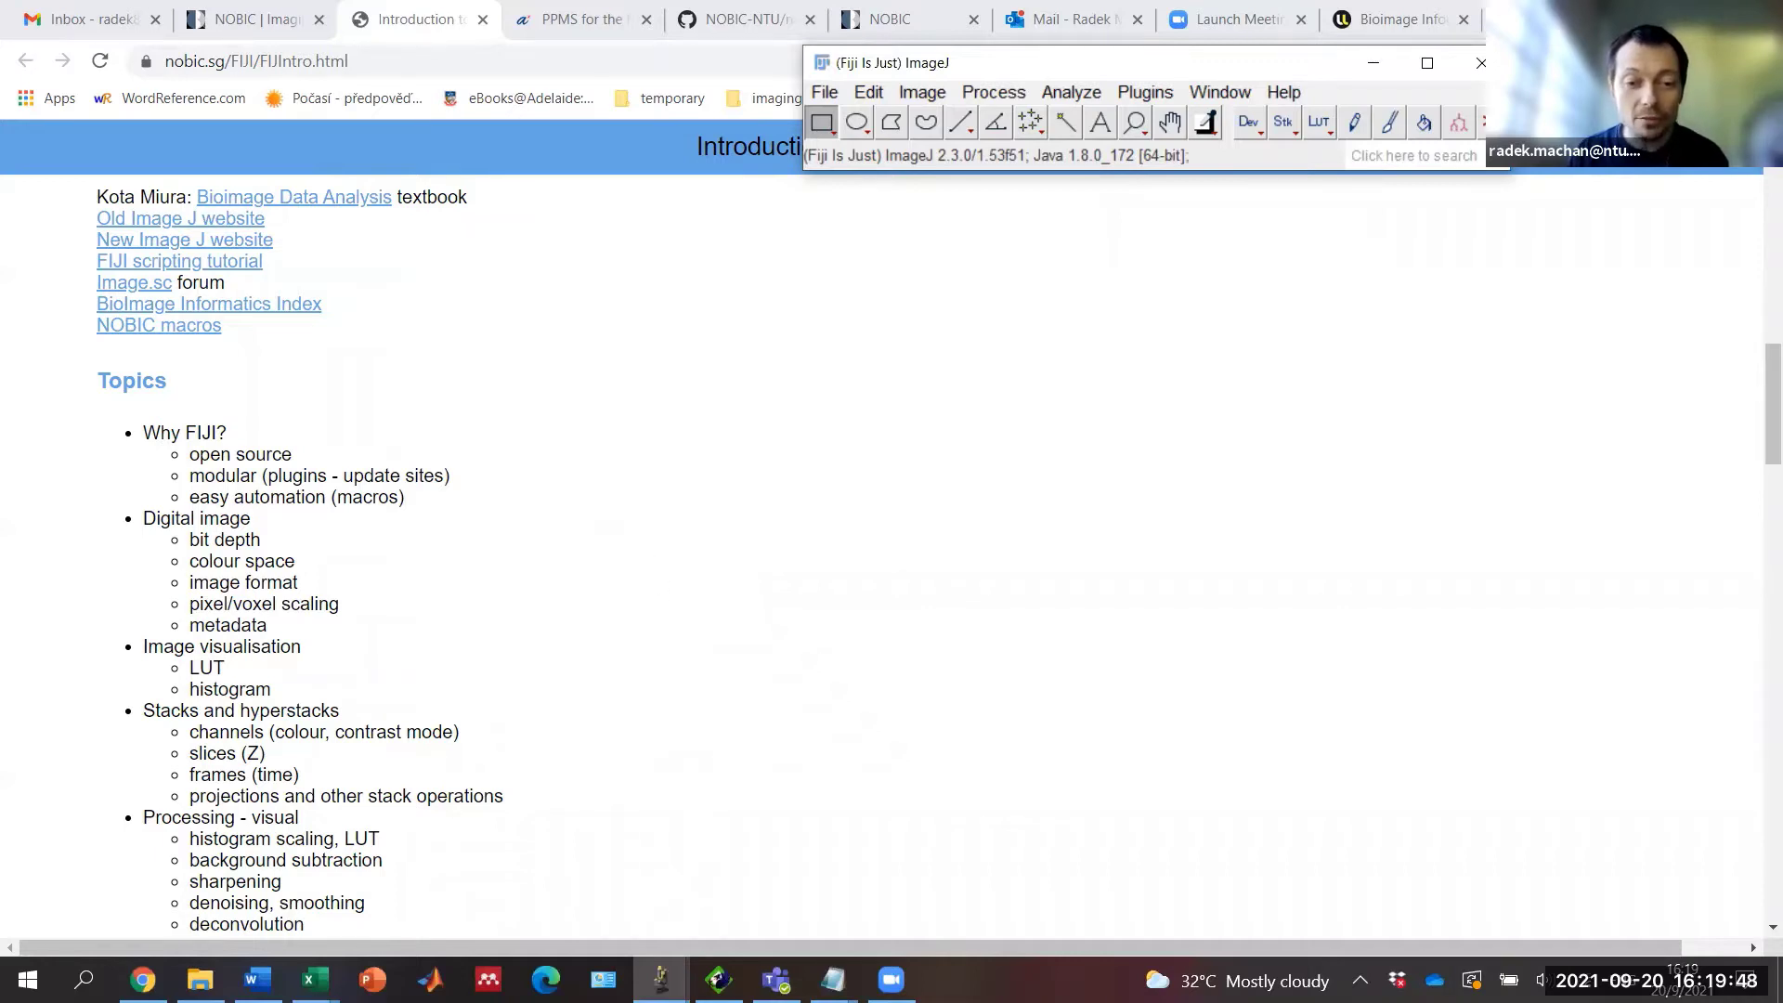
{"action": "left_click", "coordinate": [661, 980]}
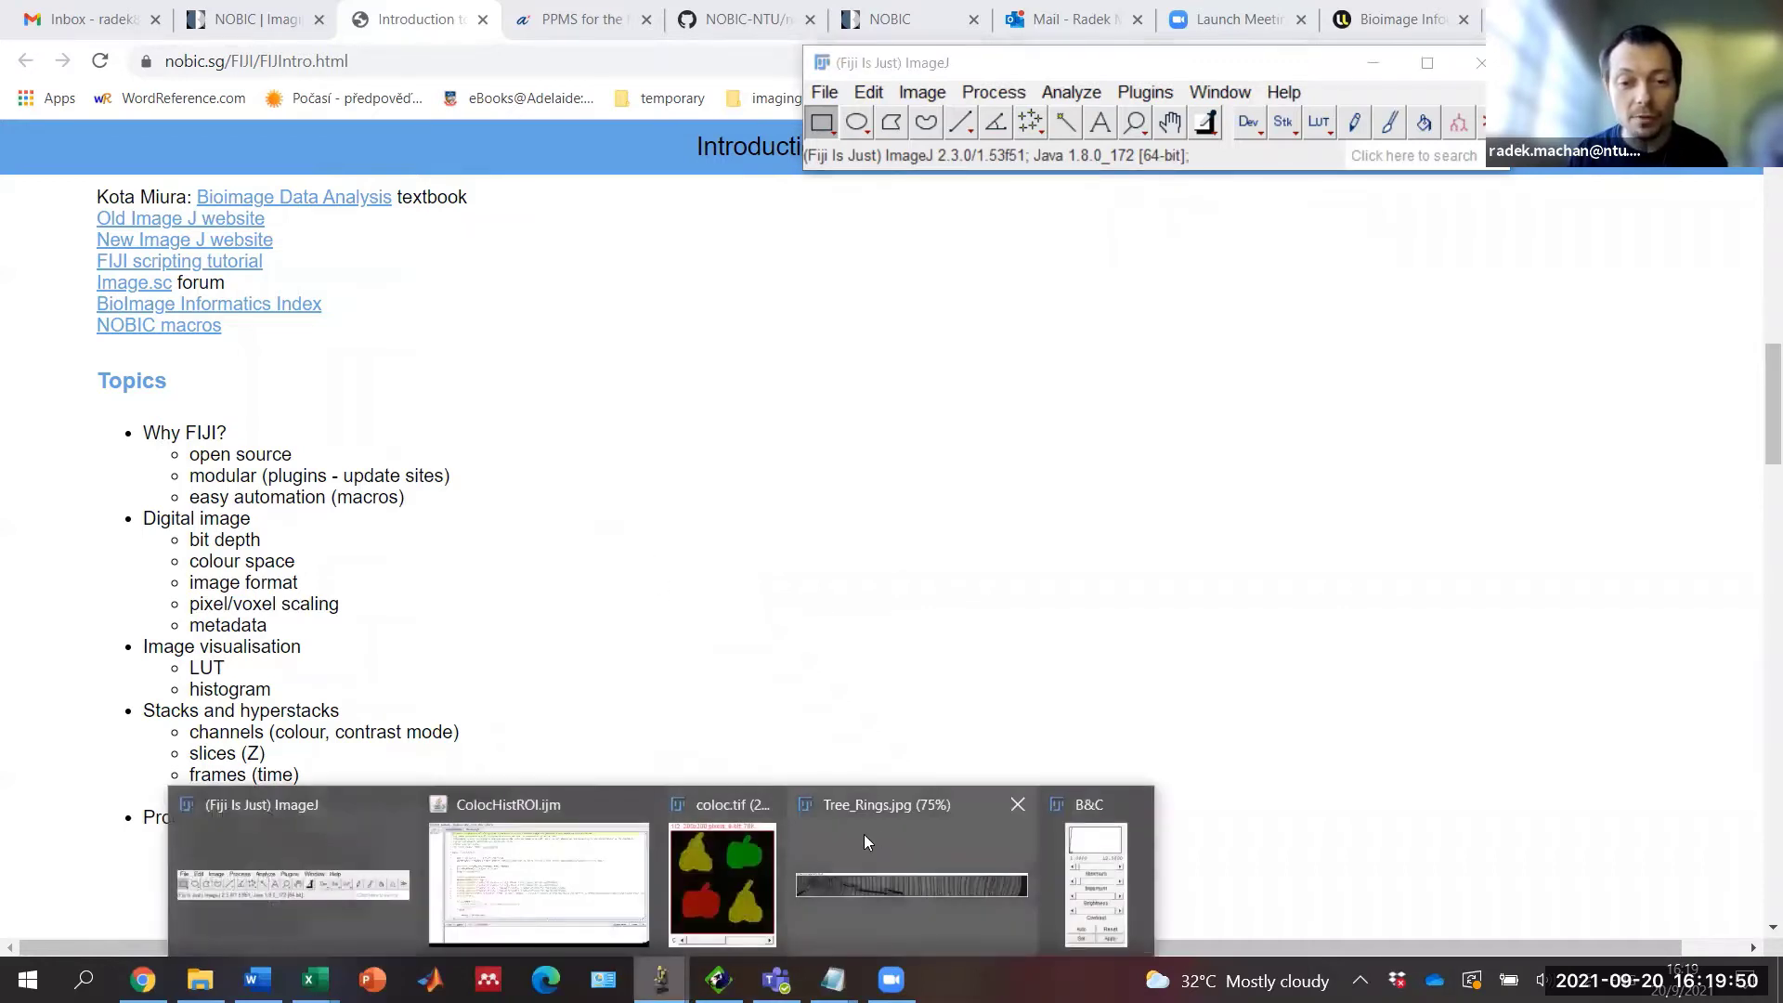
{"action": "left_click", "coordinate": [886, 823]}
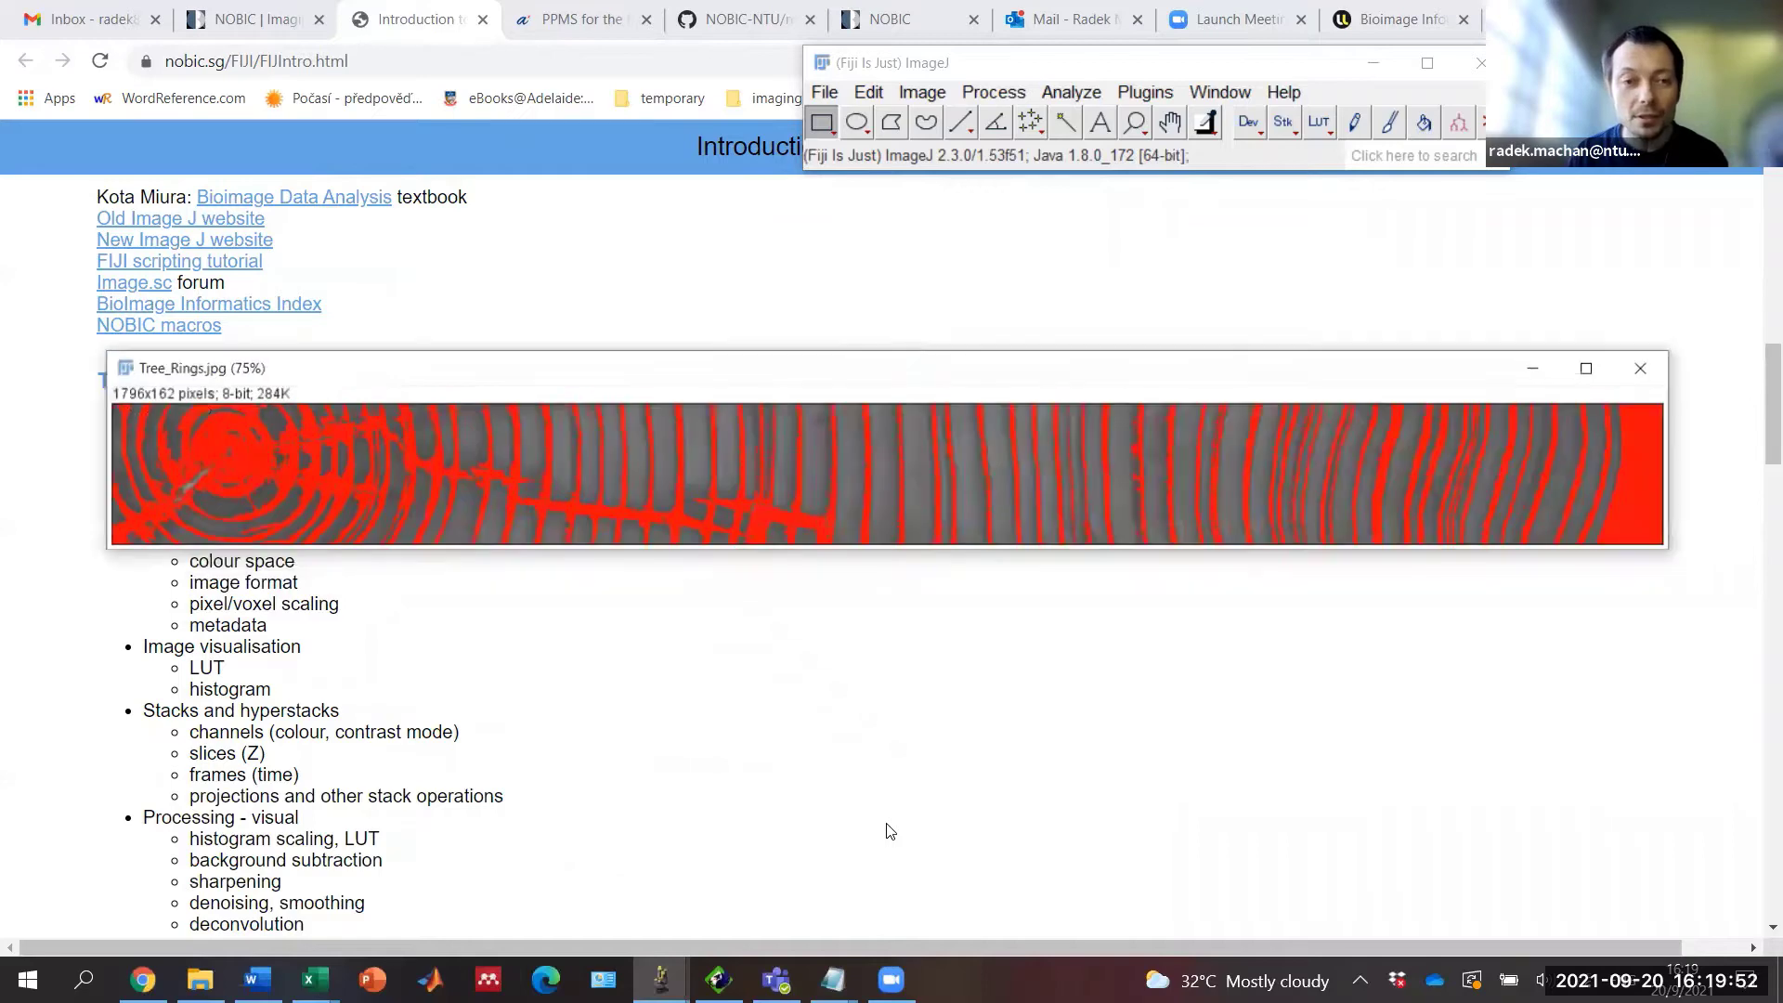
Step: Reset the threshold on the Tree_Rings.jpg image, close the Threshold dialog and shift the image window slightly
{"action": "left_click", "coordinate": [908, 90]}
{"action": "left_click", "coordinate": [910, 91]}
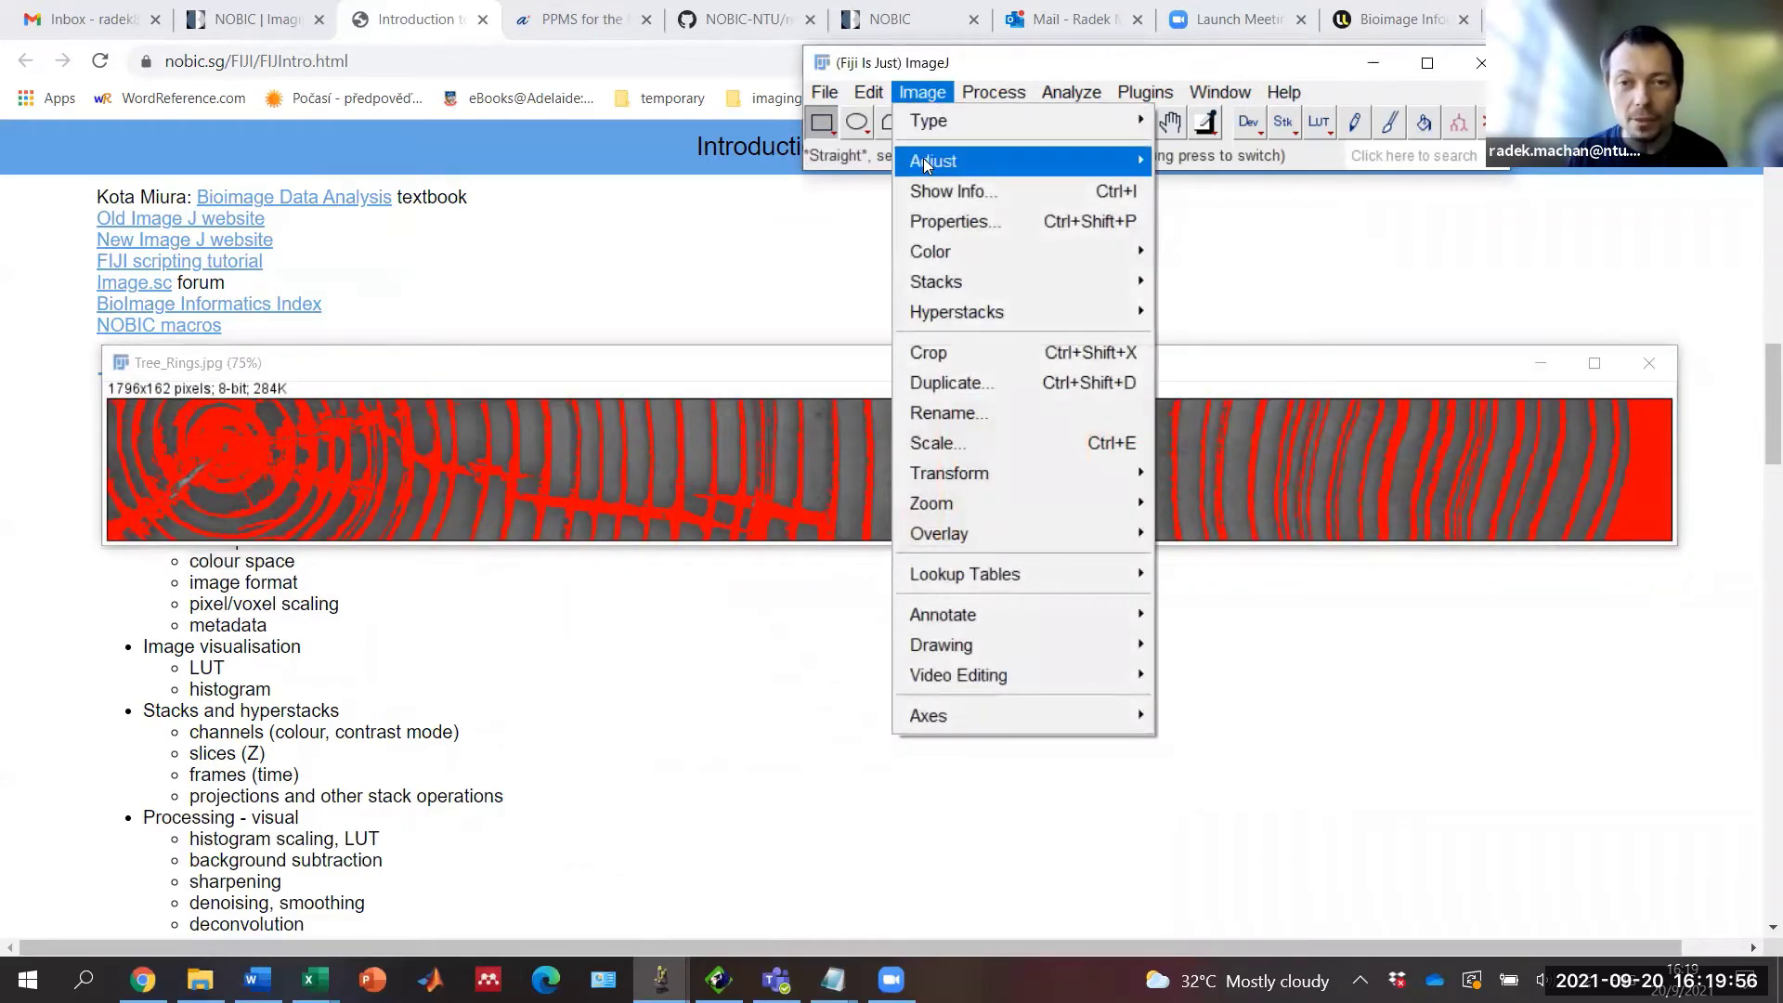
{"action": "mouse_move", "coordinate": [1067, 161]}
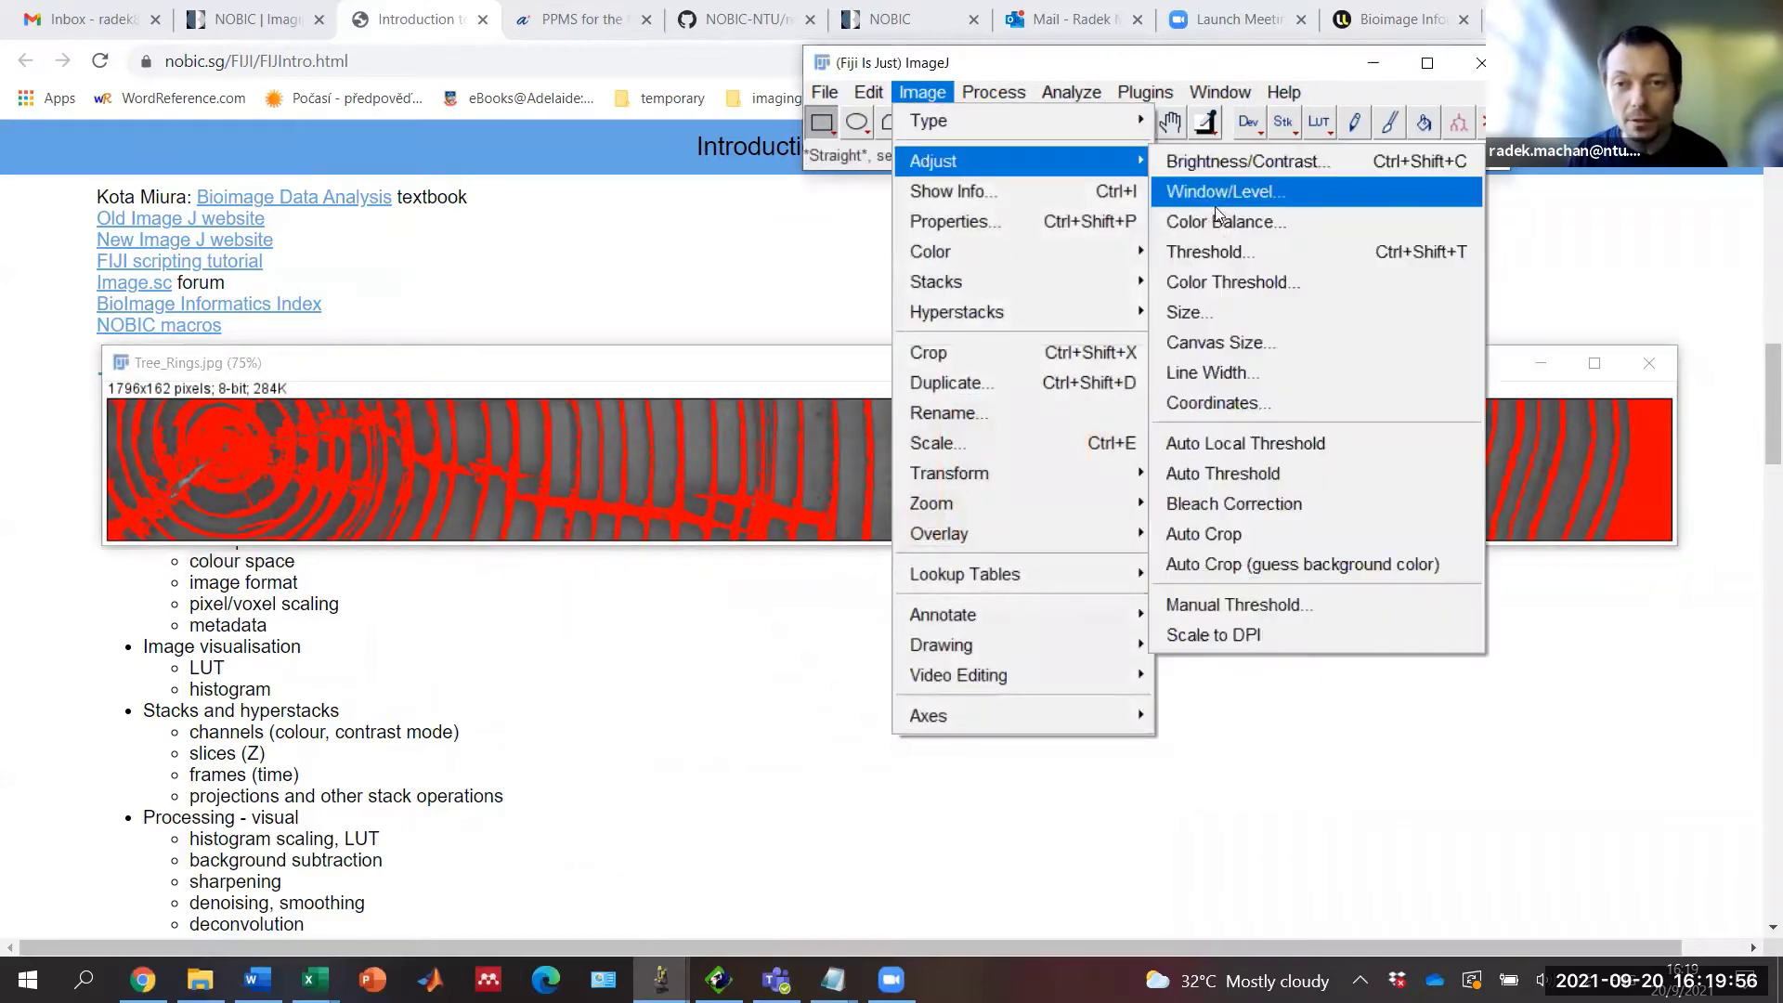
{"action": "left_click", "coordinate": [1218, 258]}
{"action": "left_click", "coordinate": [712, 468]}
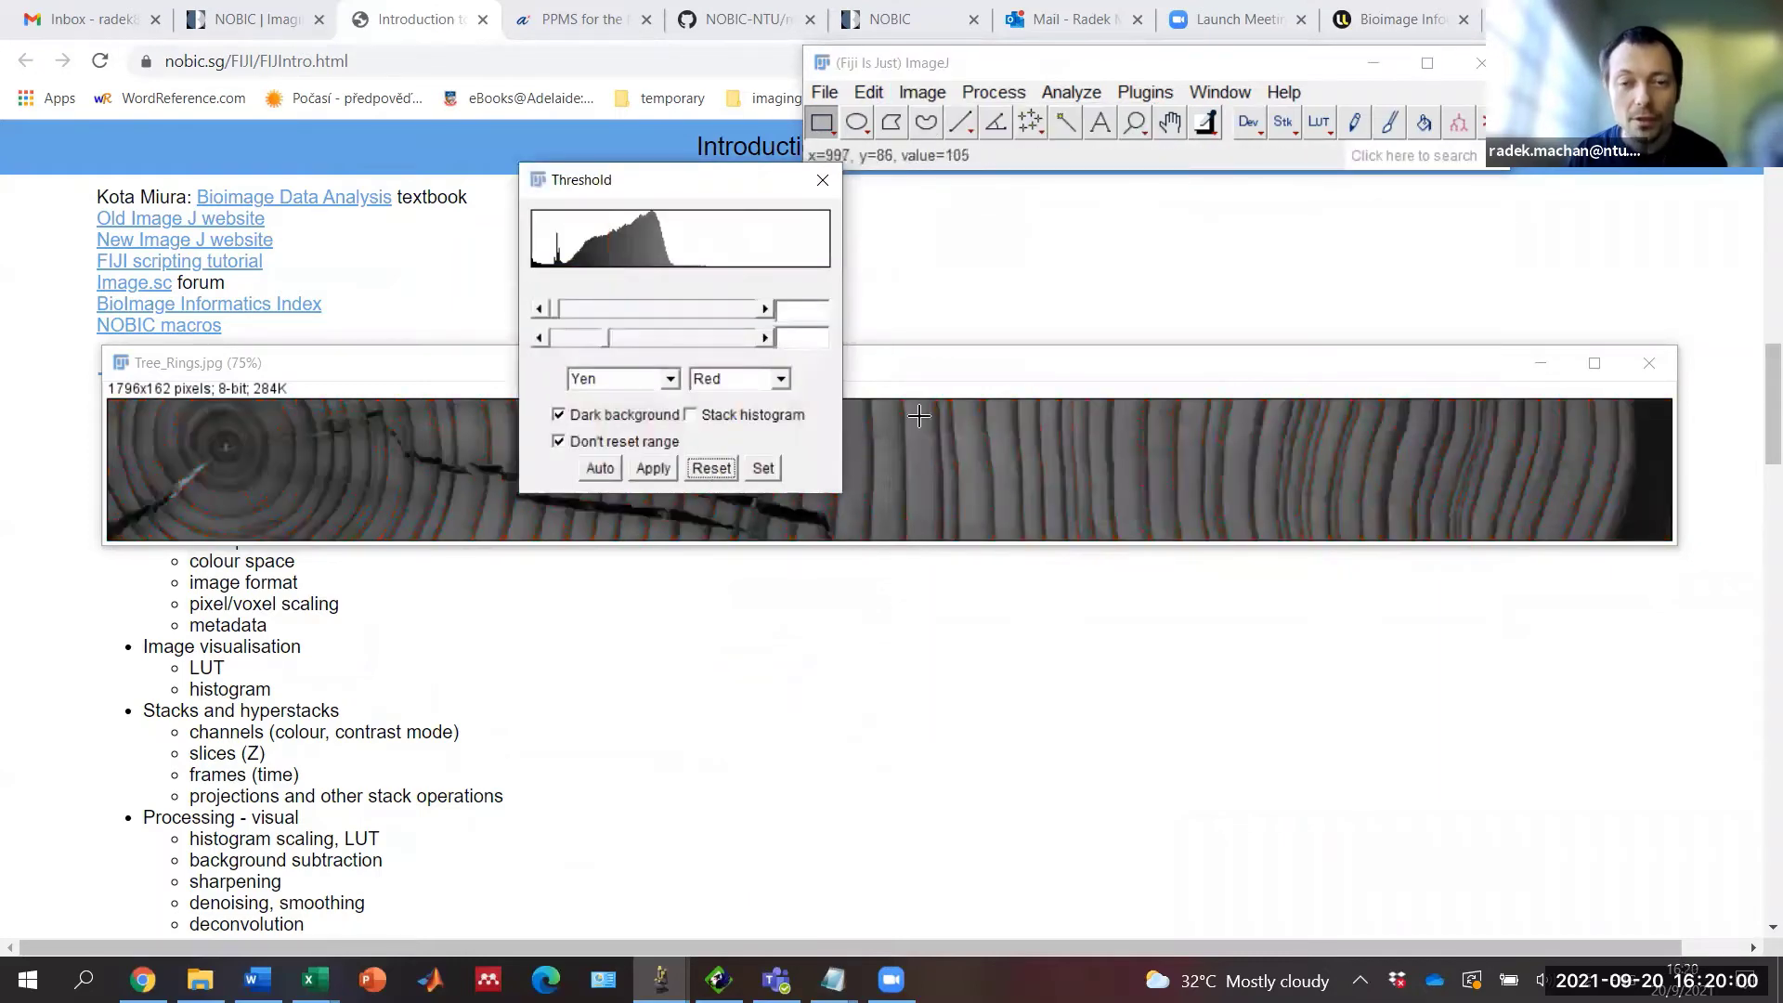
{"action": "left_click", "coordinate": [821, 182]}
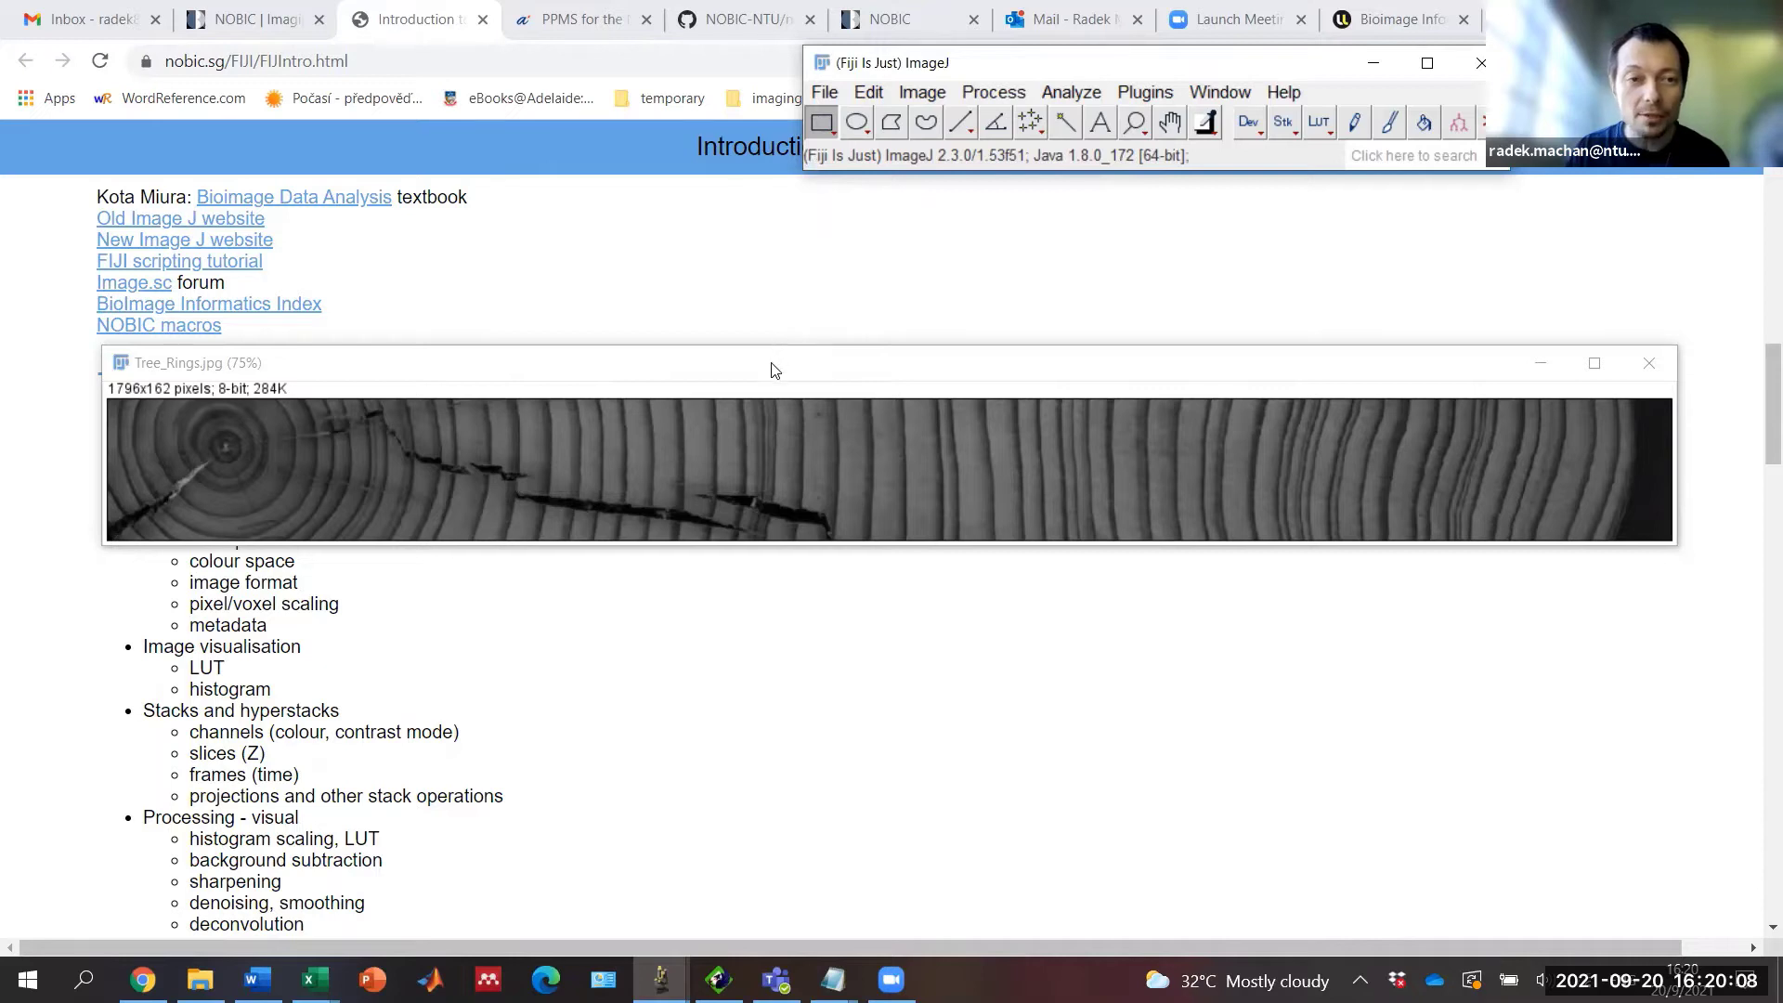
{"action": "left_click_drag", "start_coordinate": [772, 369], "coordinate": [762, 335]}
{"action": "left_click", "coordinate": [824, 94]}
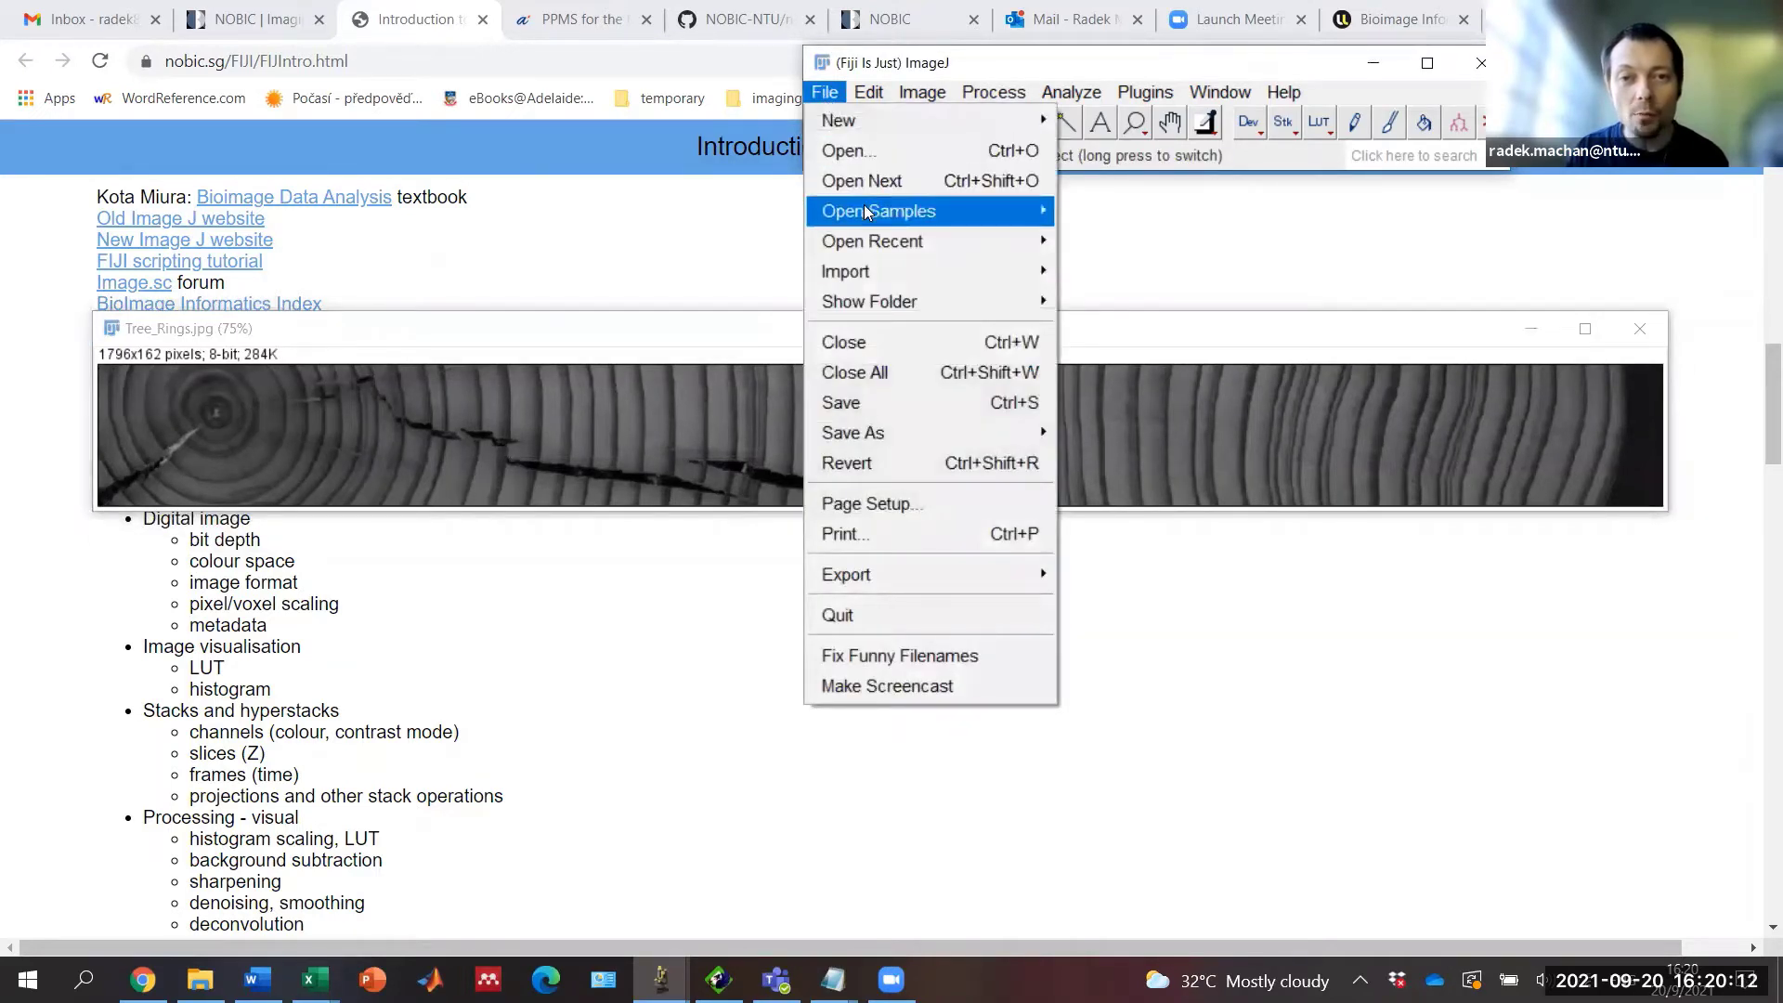
{"action": "mouse_move", "coordinate": [868, 209]}
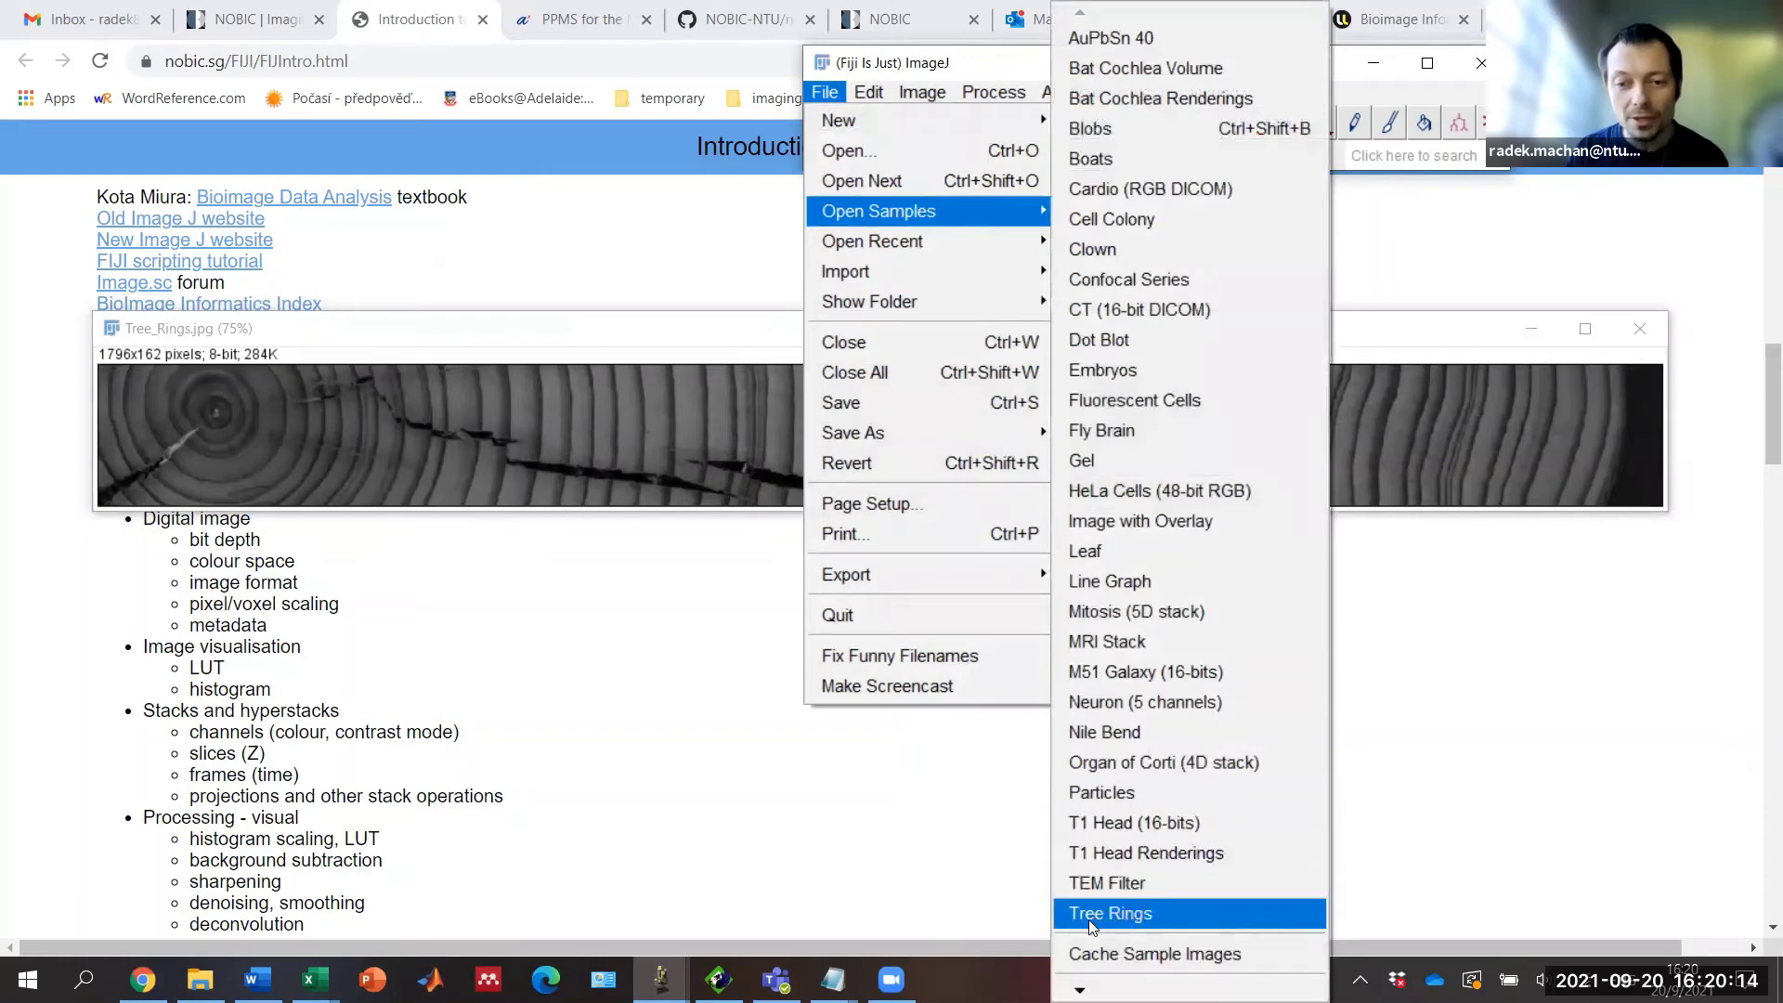
{"action": "left_click", "coordinate": [1453, 674]}
{"action": "mouse_move", "coordinate": [660, 980]}
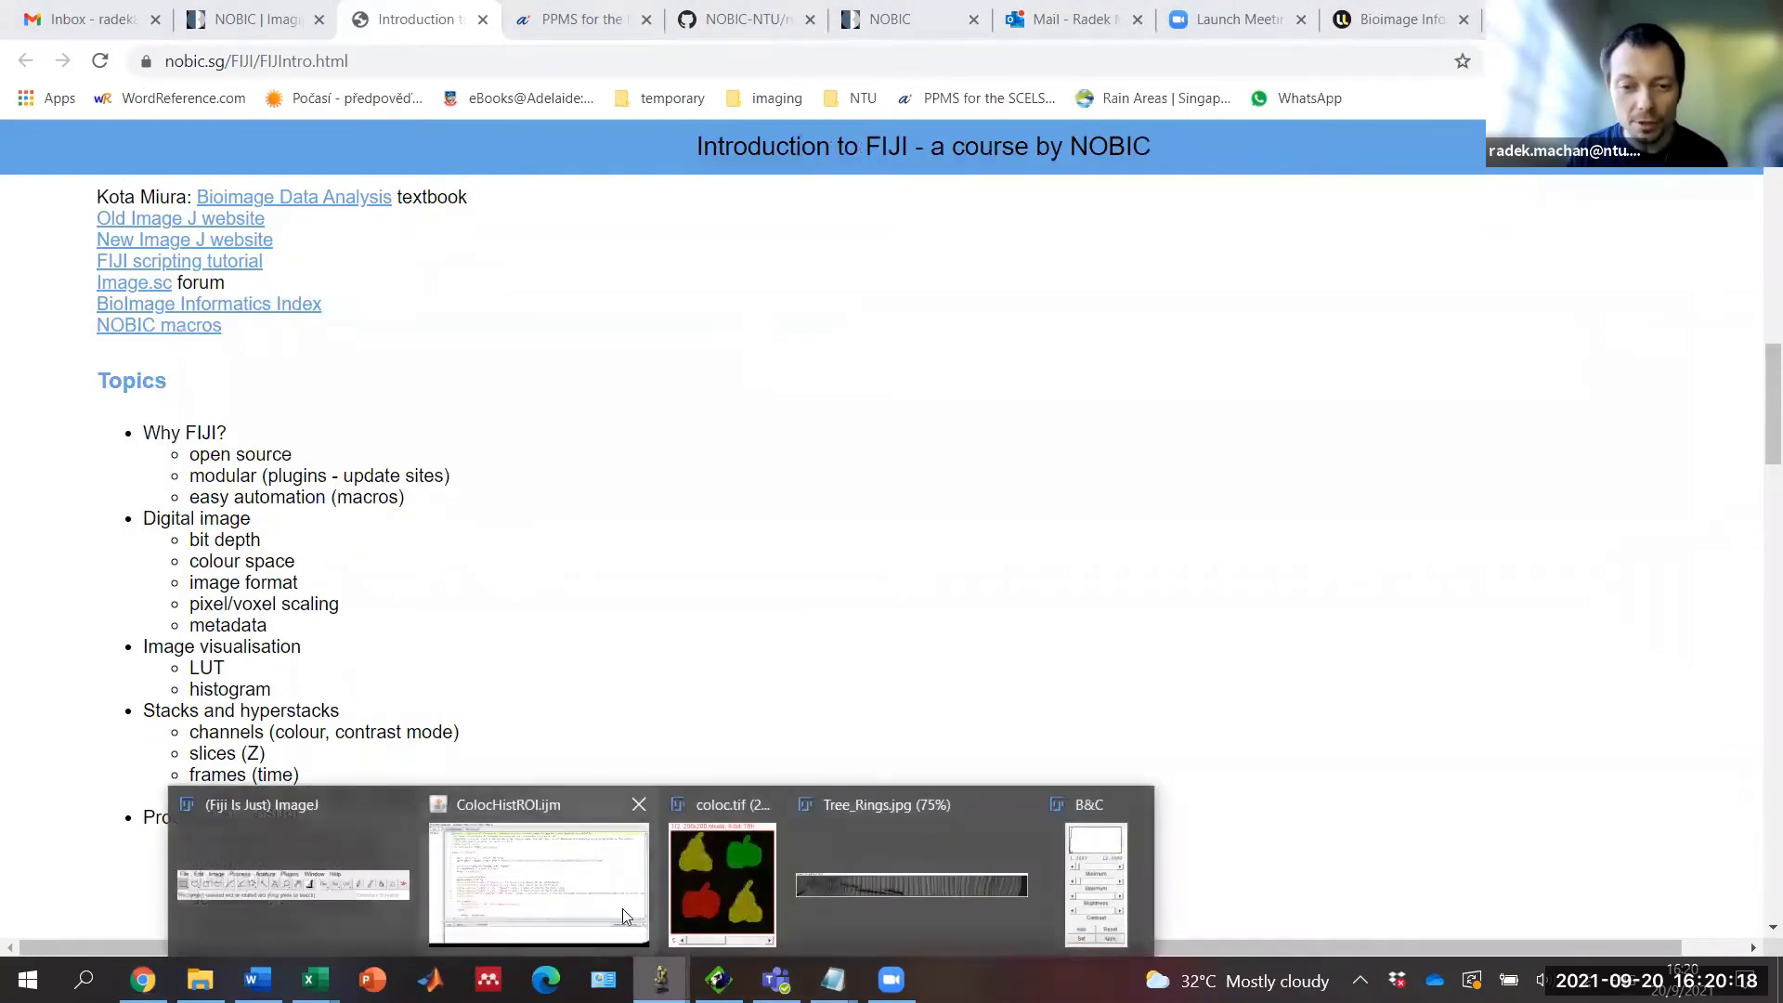
{"action": "left_click", "coordinate": [812, 863]}
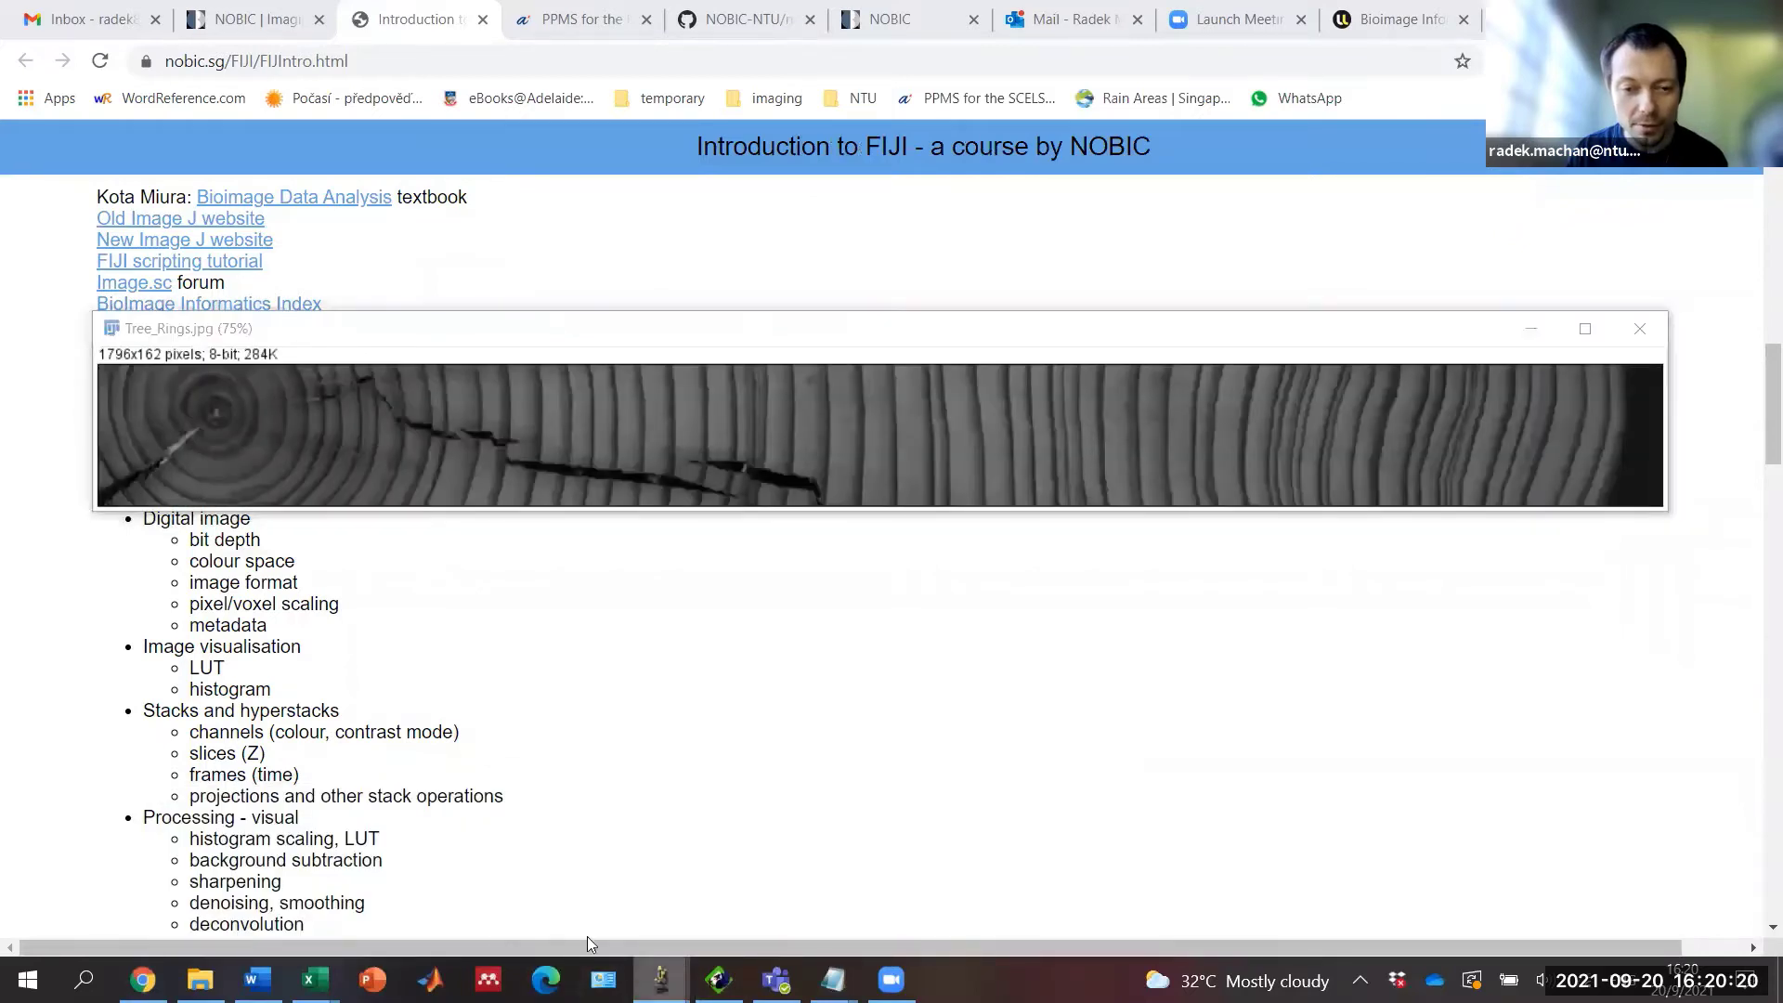
{"action": "left_click", "coordinate": [338, 847]}
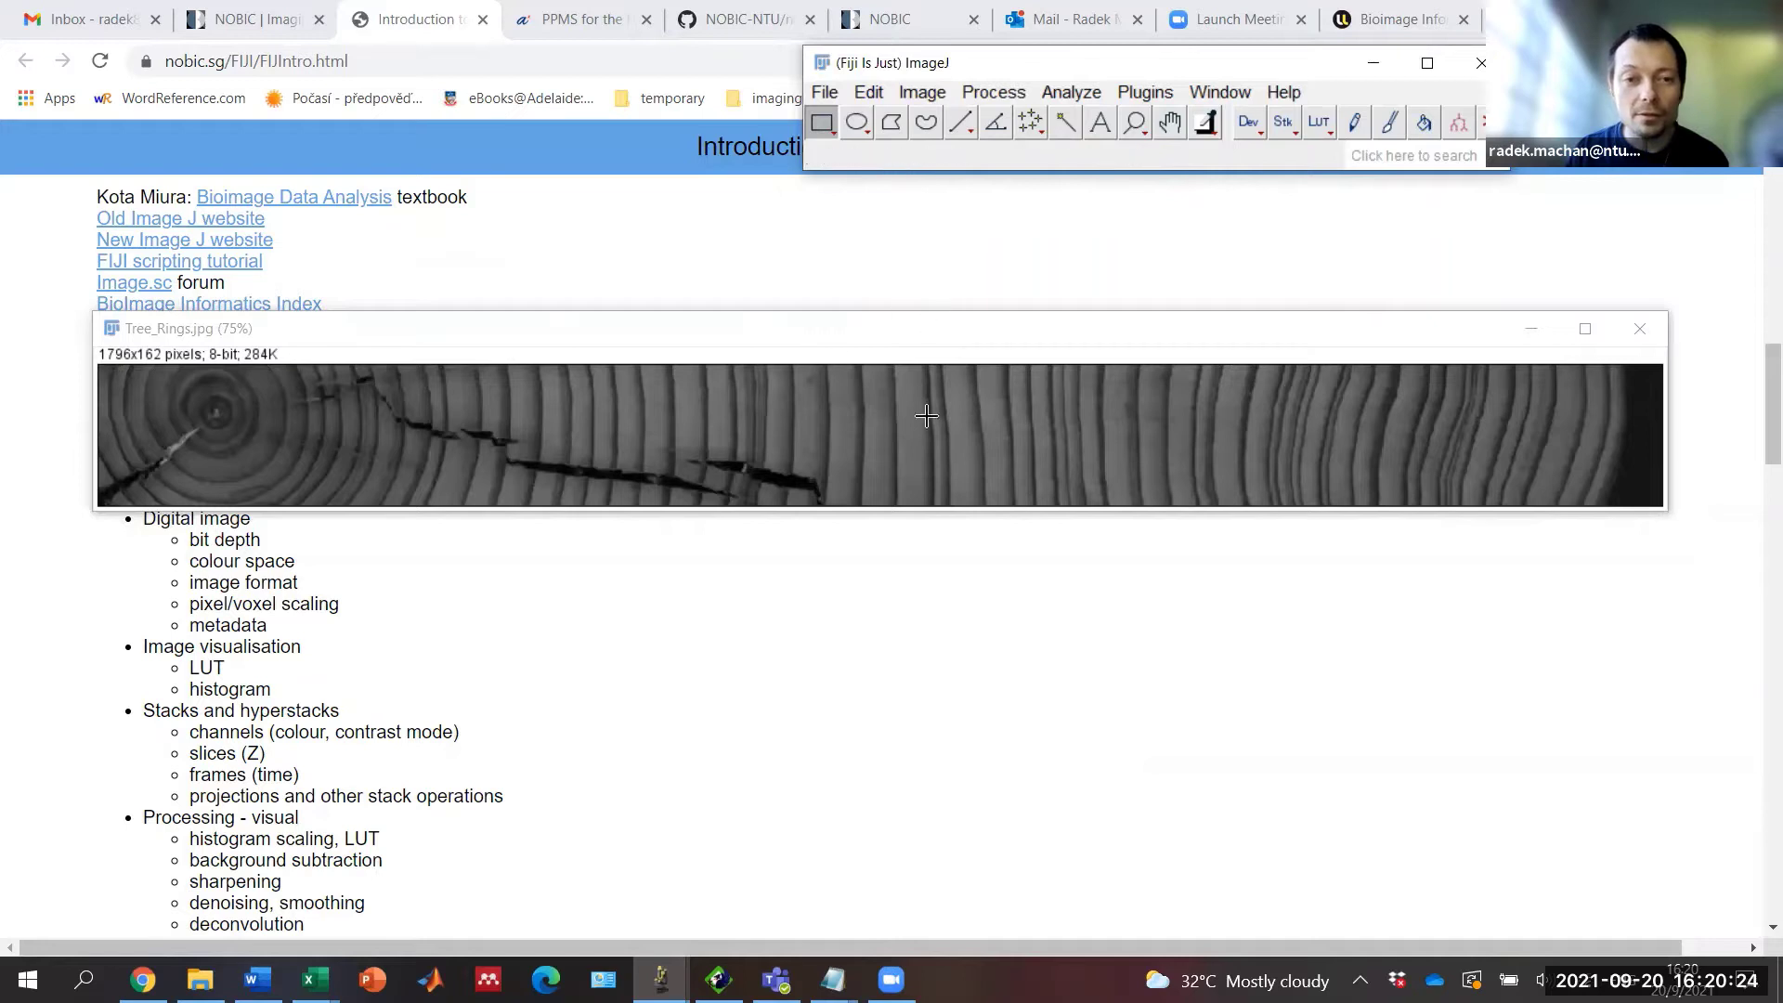
Step: Apply the FFT Bandpass Filter to Tree_Rings.jpg, filtering large structures down to 50 pixels and small structures up to 0 pixels
{"action": "left_click", "coordinate": [993, 92]}
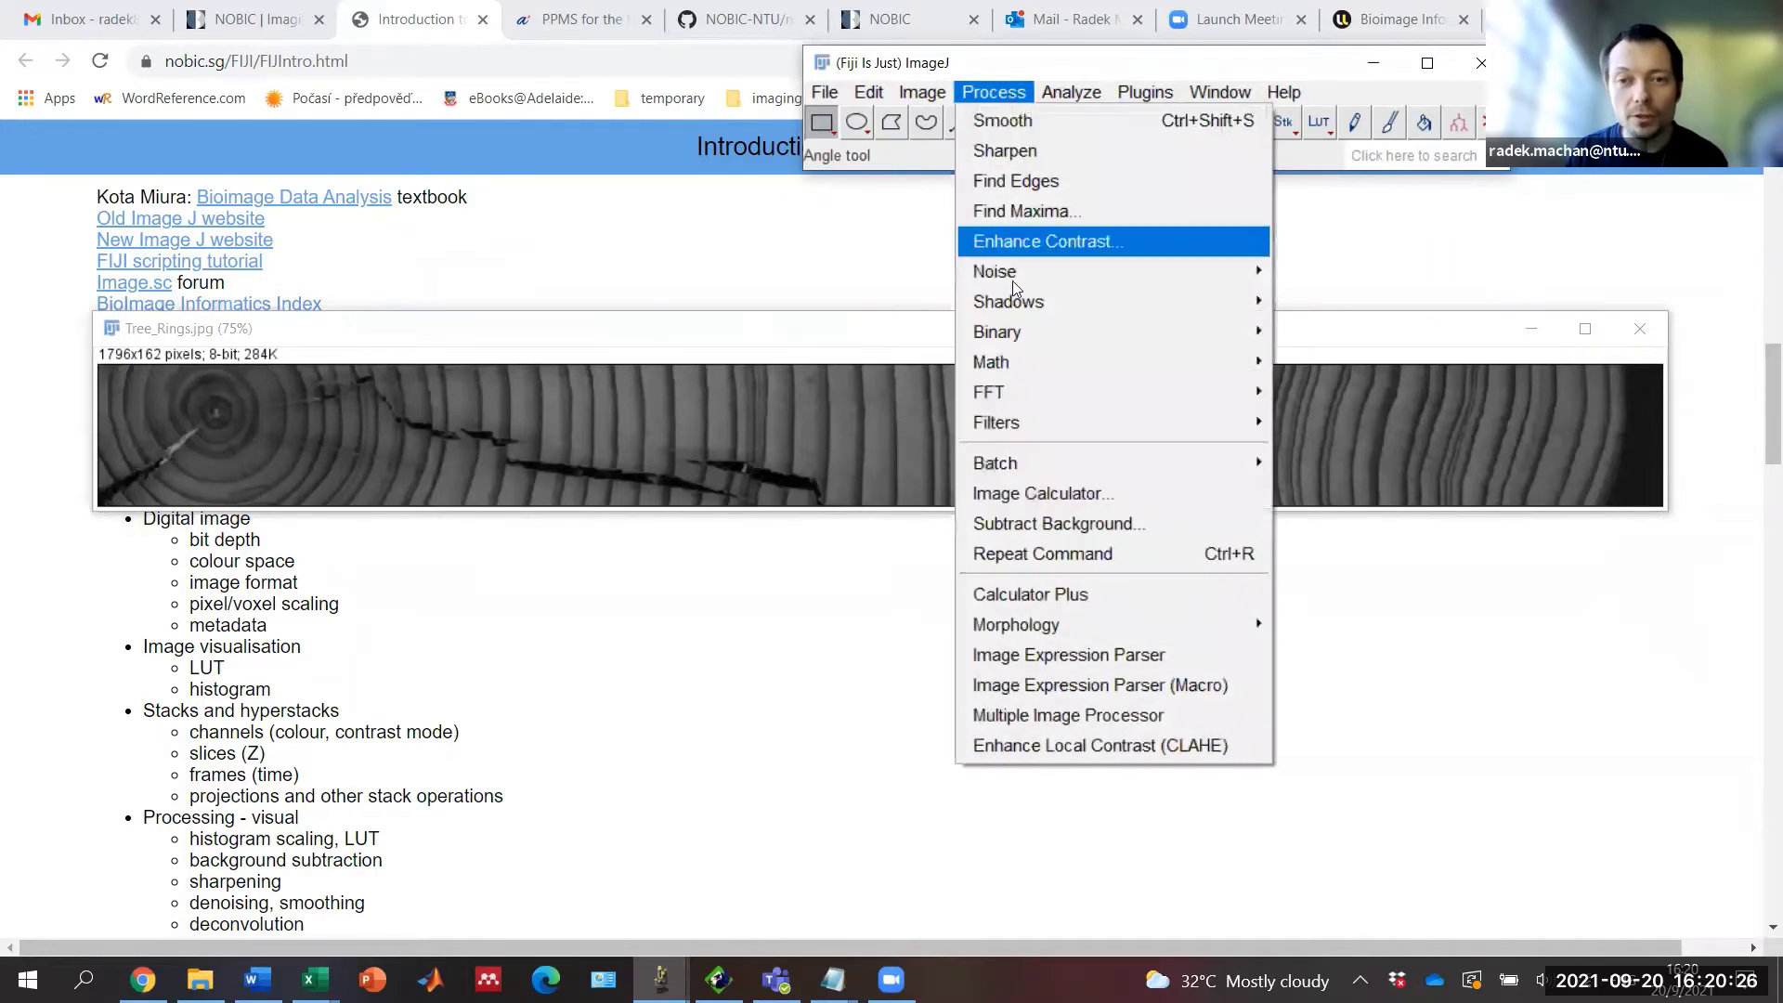
{"action": "mouse_move", "coordinate": [986, 386]}
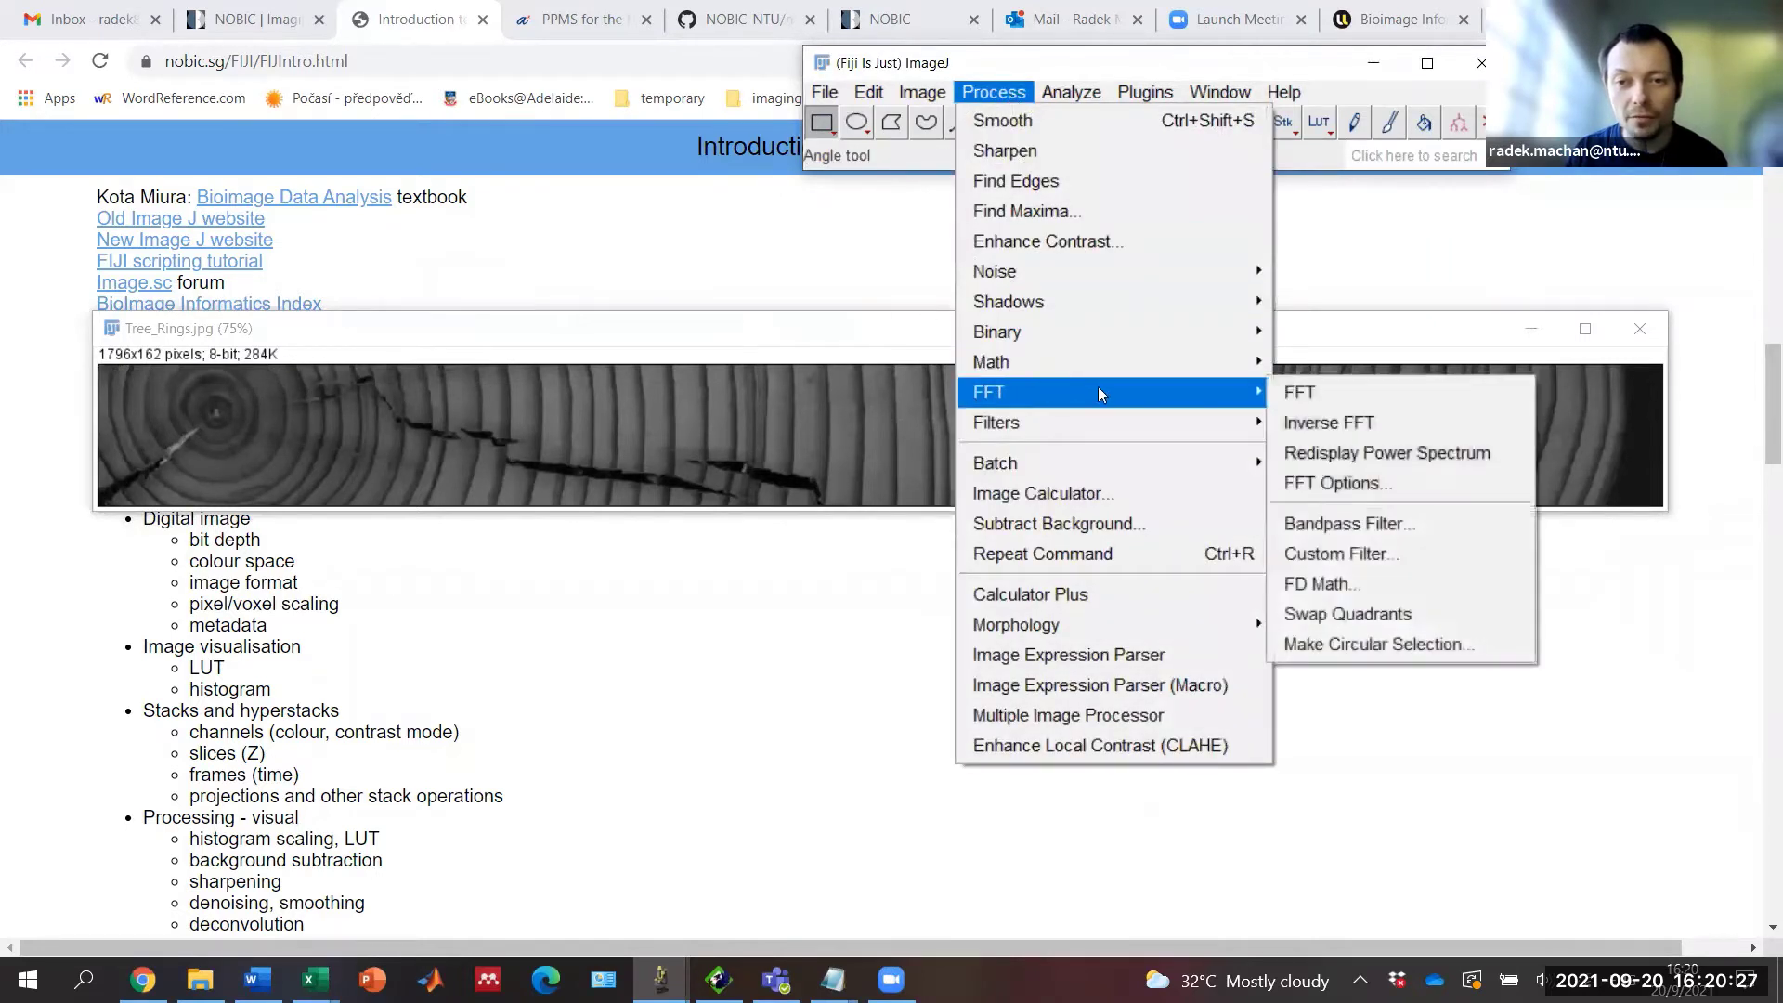
{"action": "left_click", "coordinate": [1346, 524]}
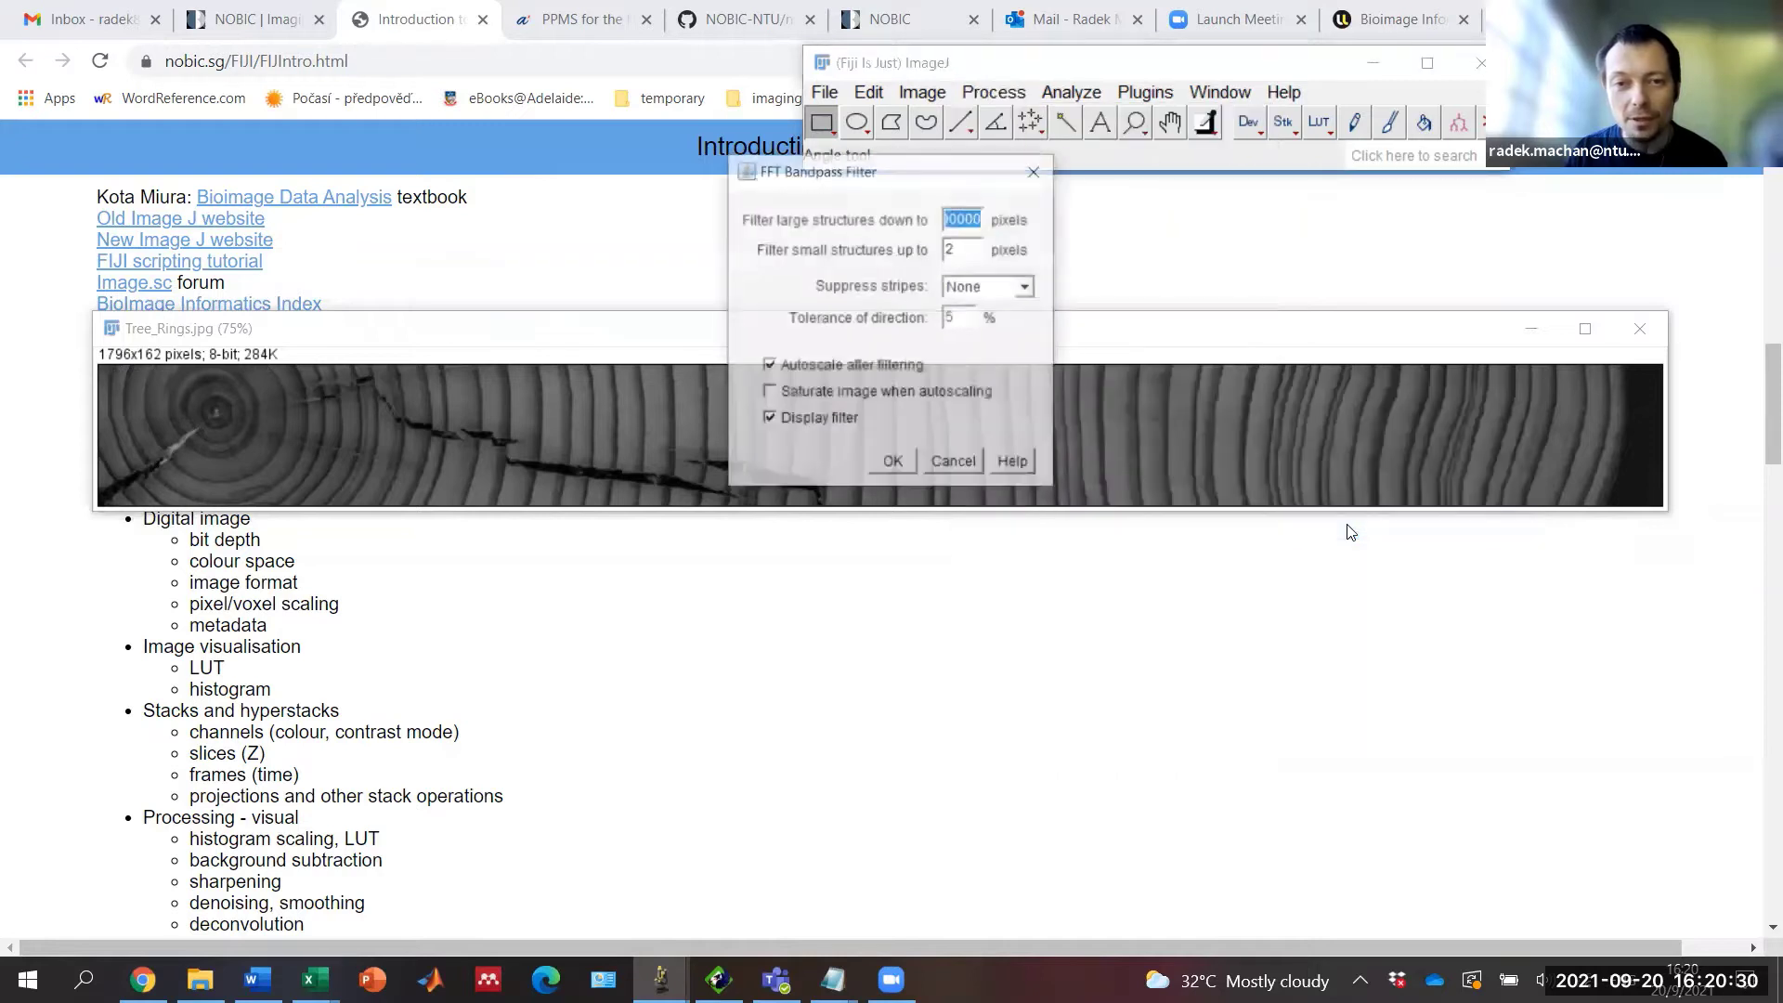
{"action": "key", "text": "Tab"}
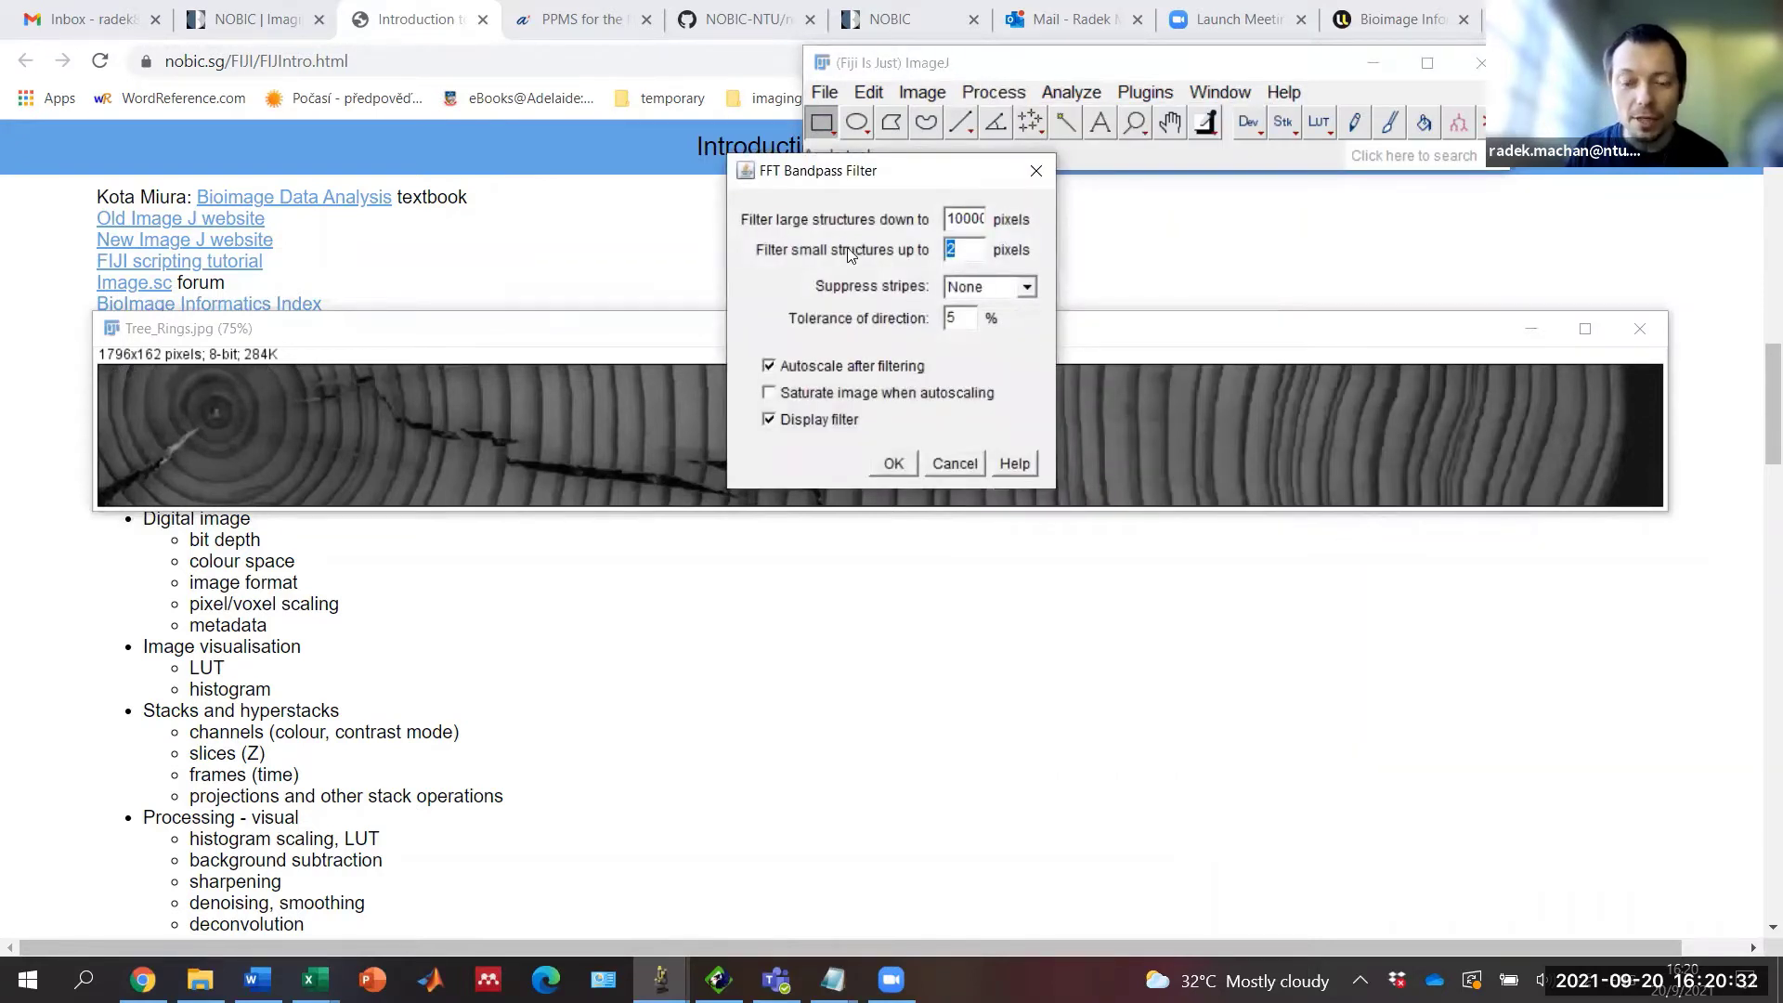
{"action": "type", "text": "0"}
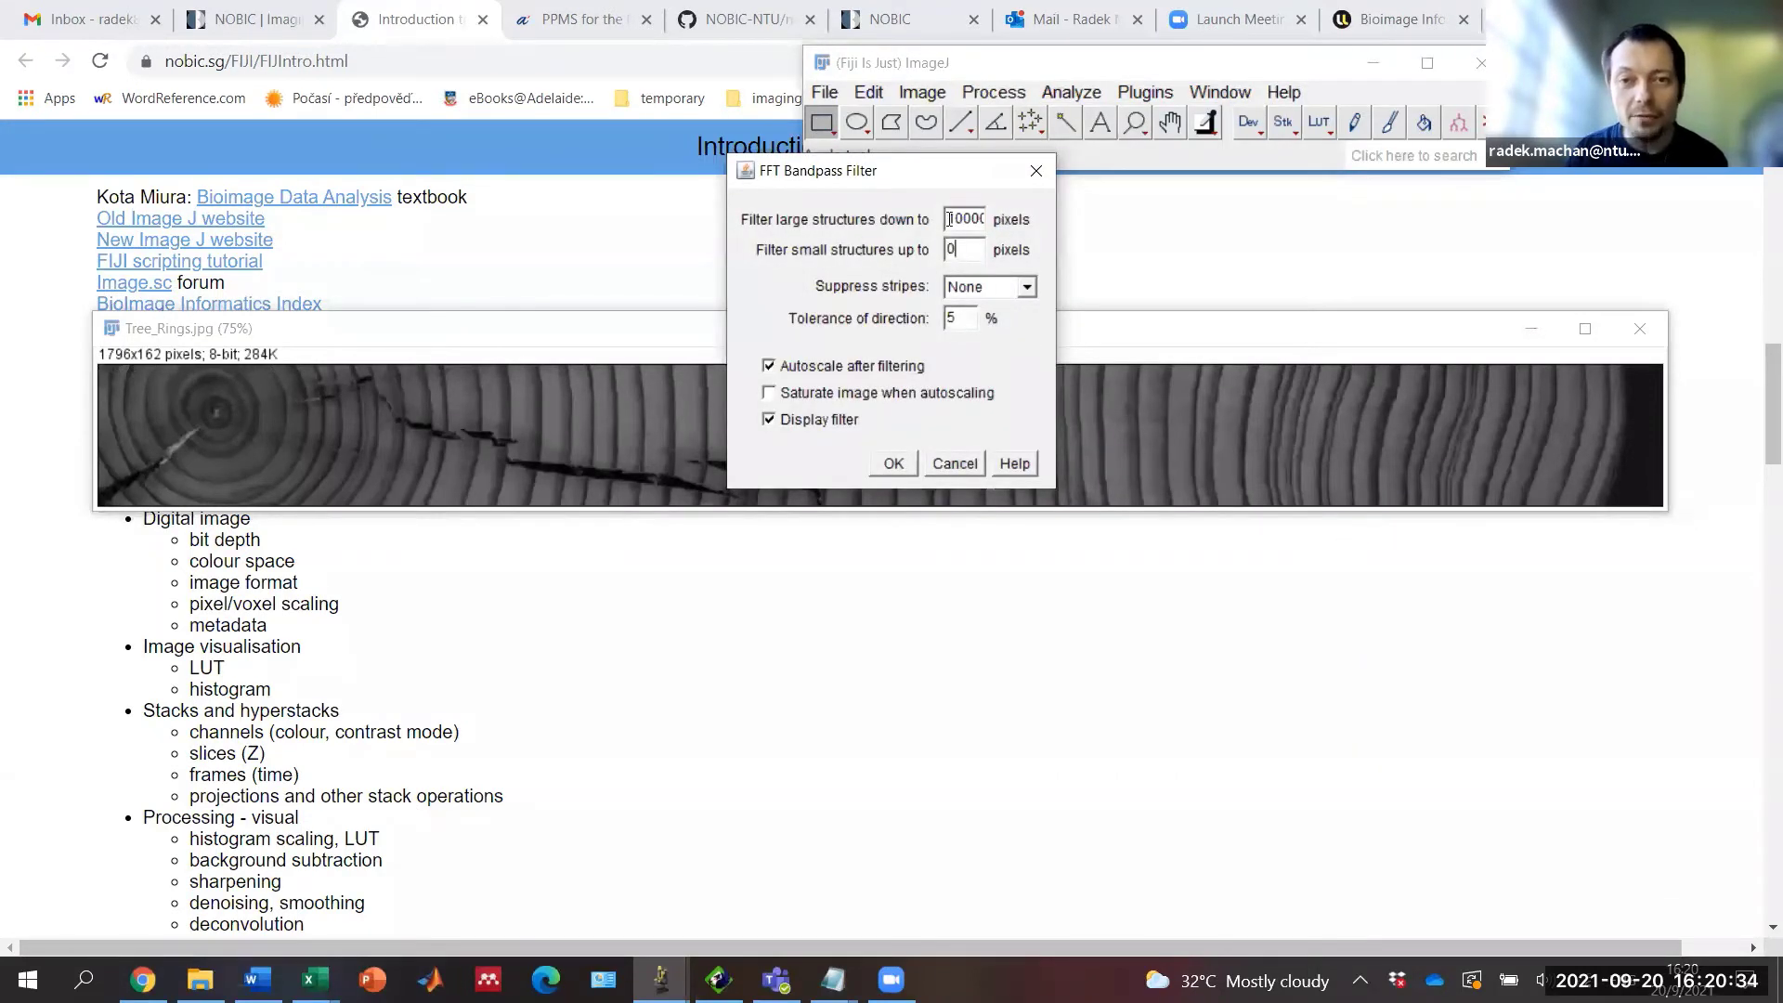
{"action": "left_click_drag", "start_coordinate": [951, 216], "coordinate": [984, 219]}
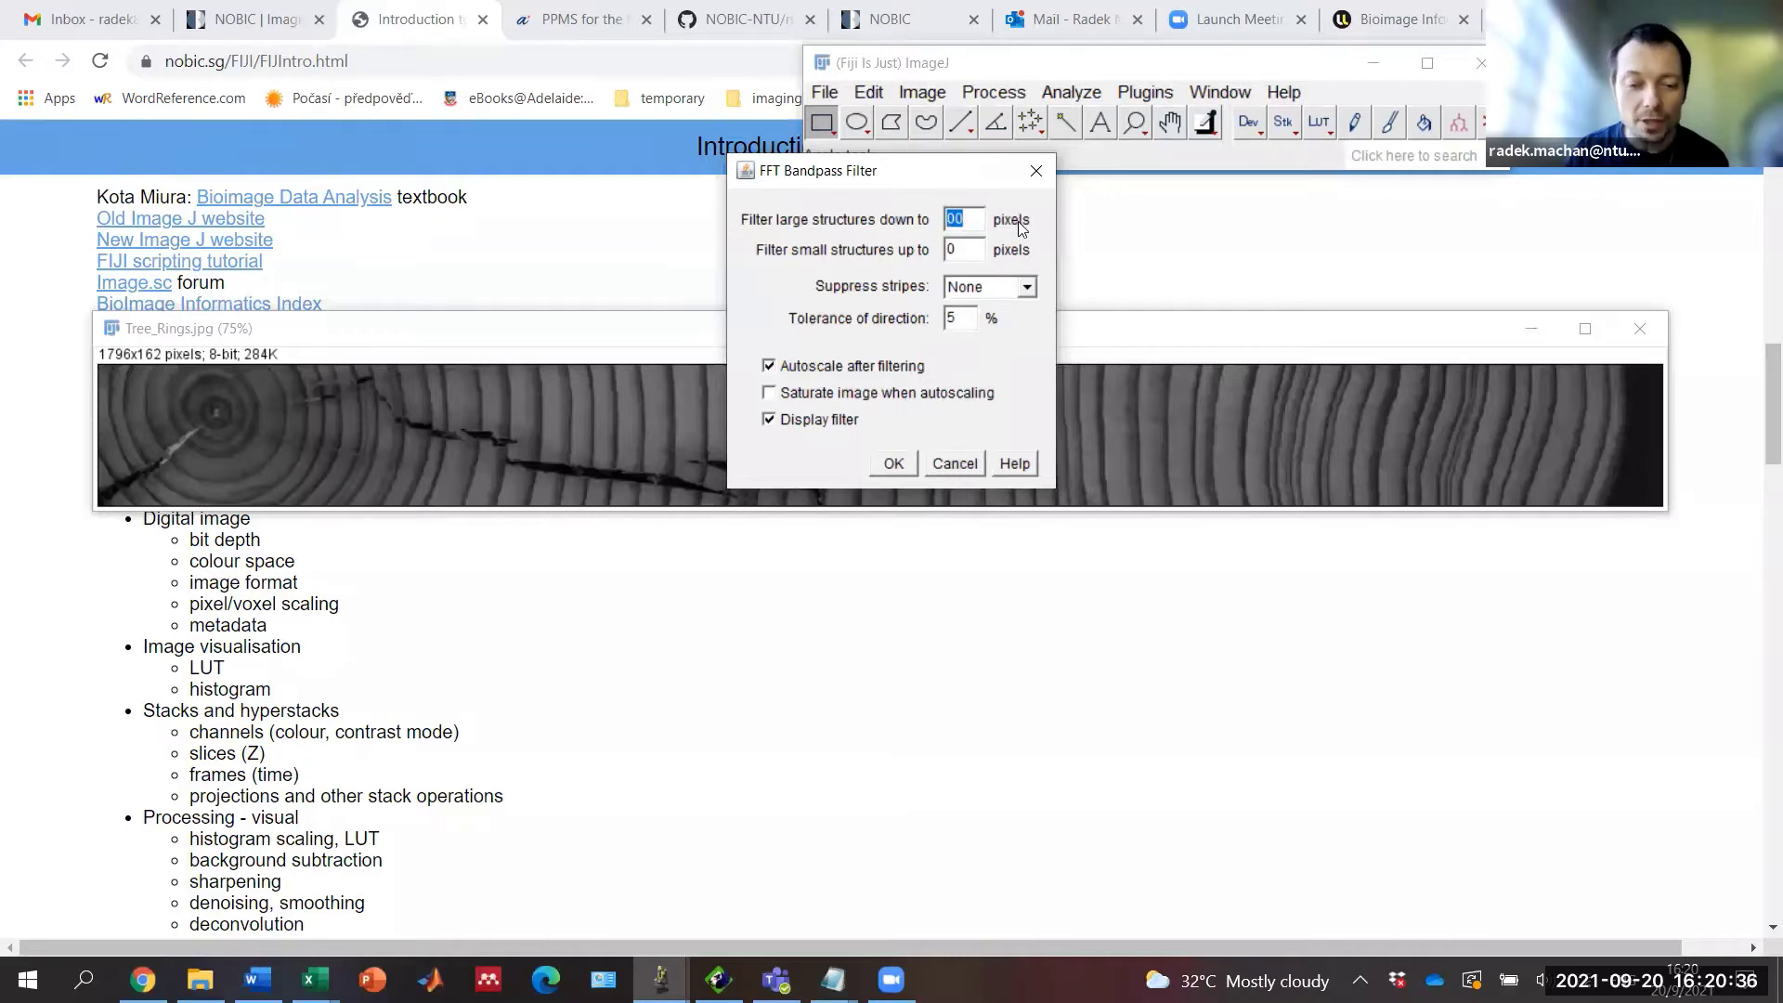
{"action": "type", "text": "150"}
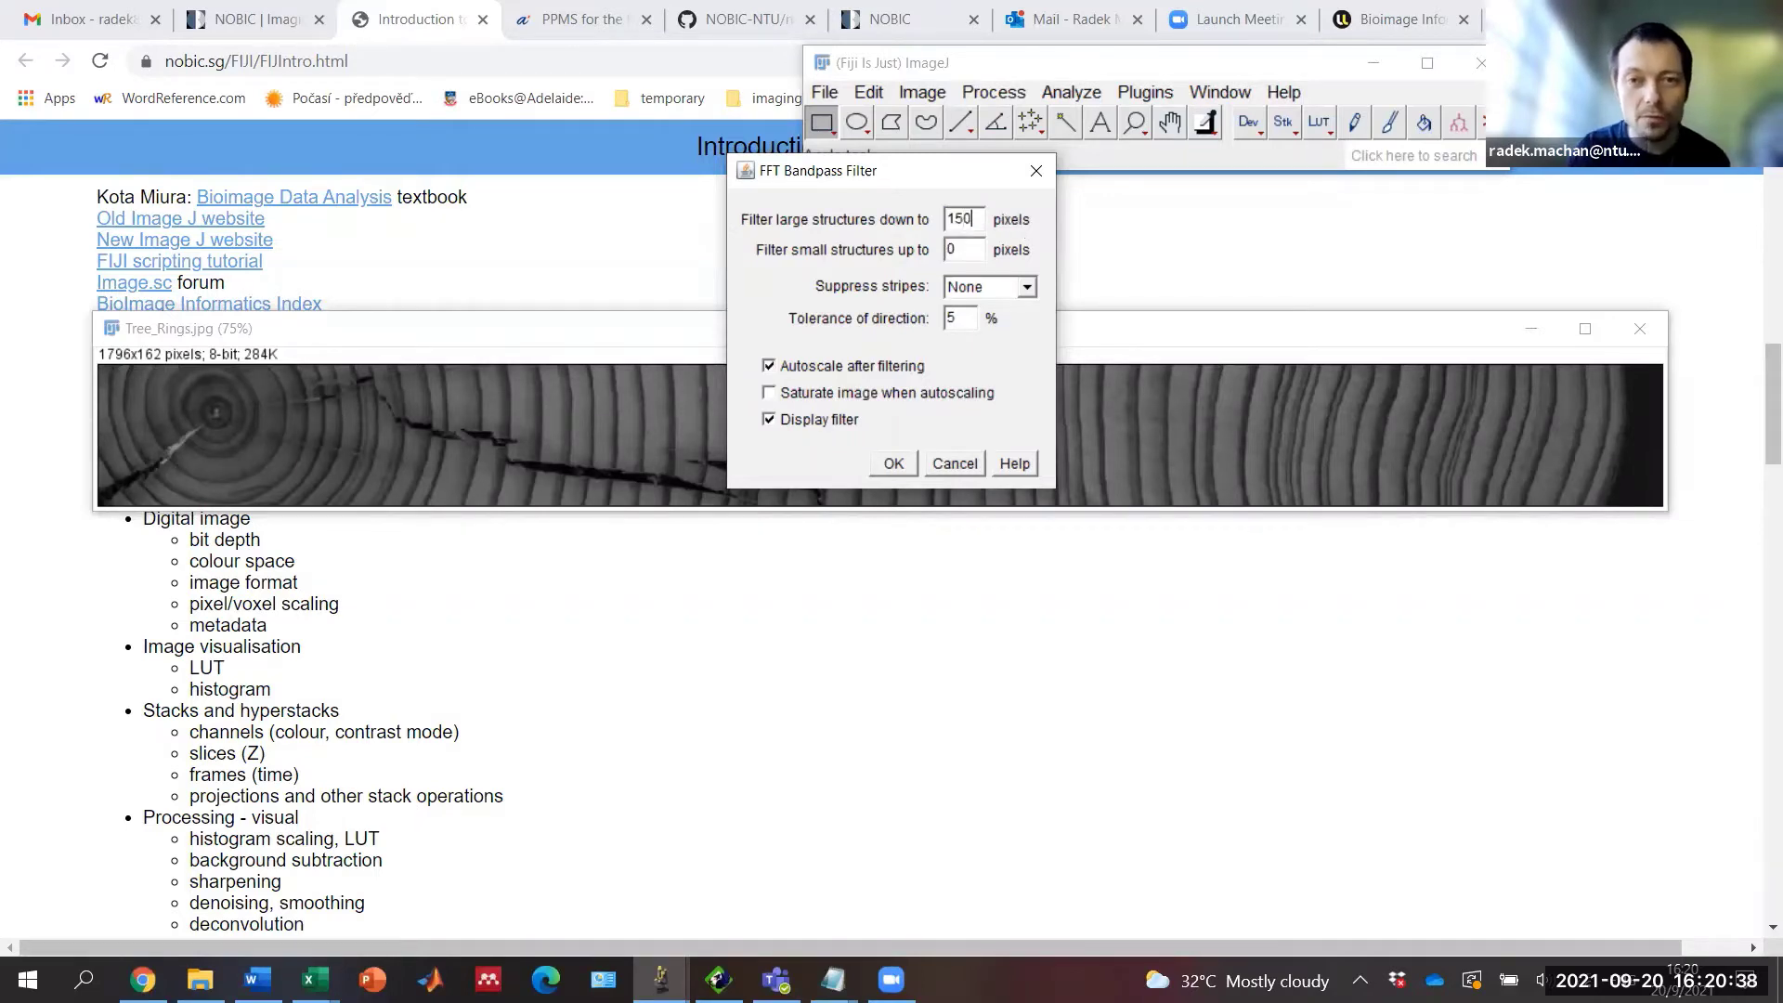
{"action": "key", "text": "BackSpace"}
{"action": "key", "text": "BackSpace"}
{"action": "type", "text": "50"}
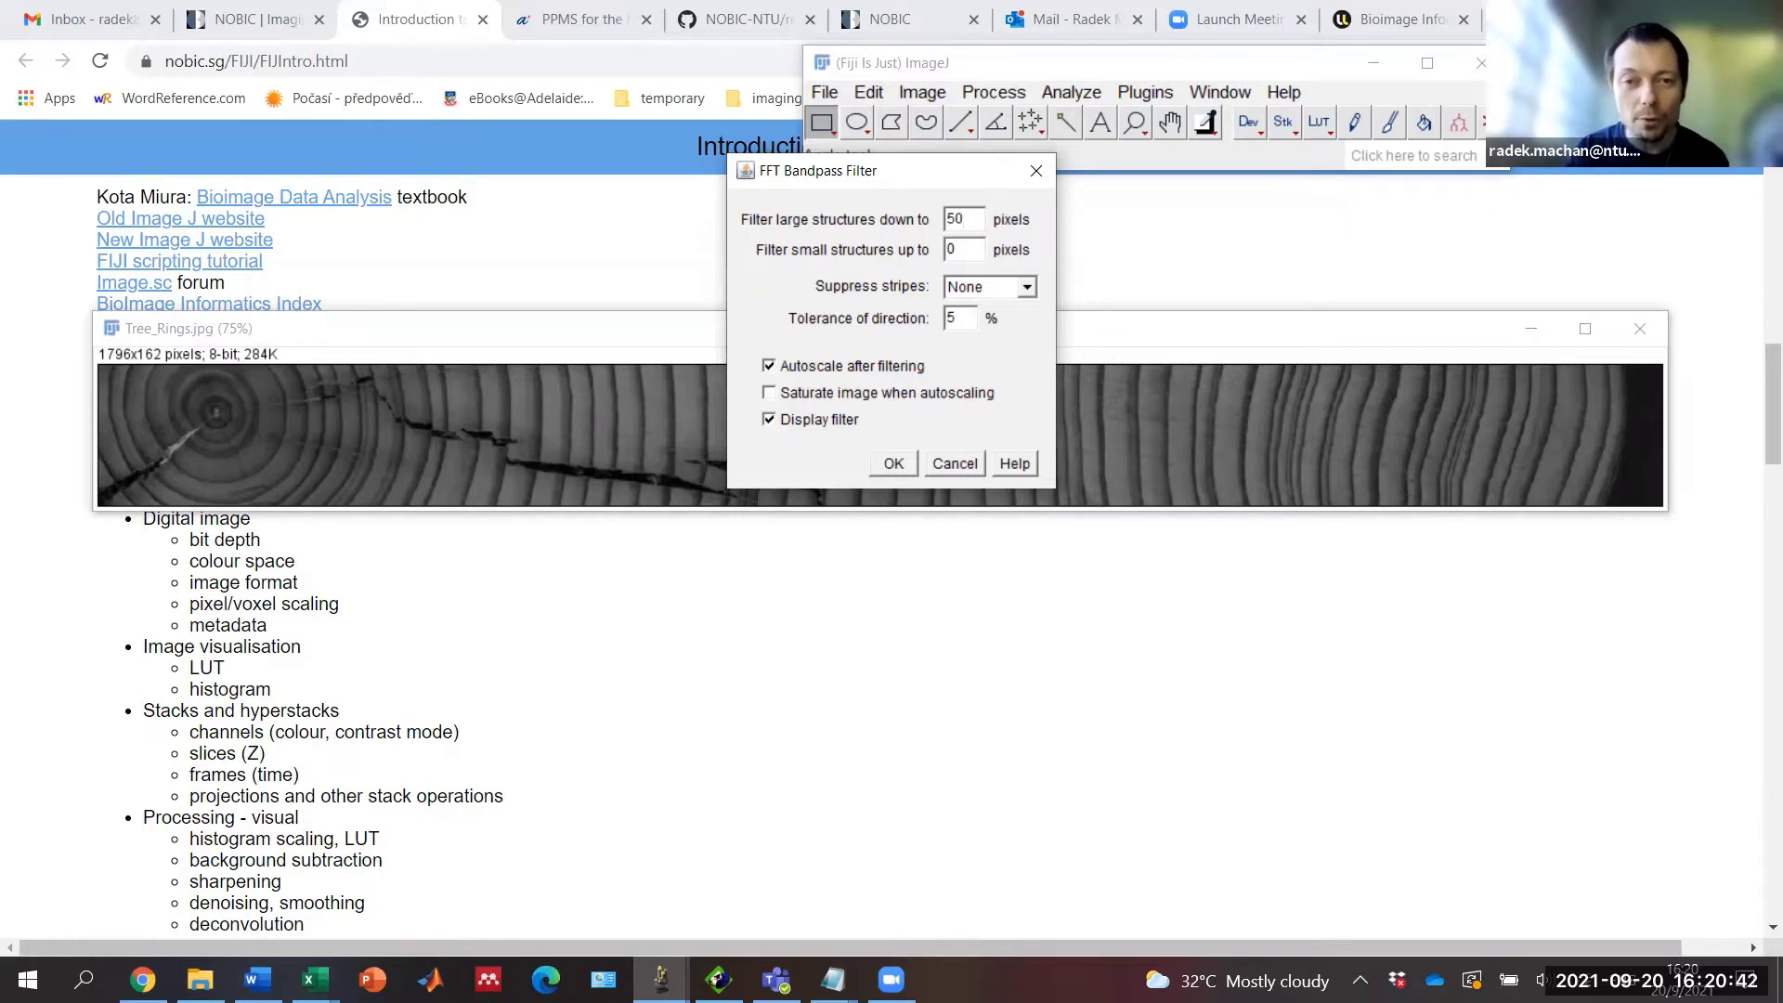
{"action": "left_click", "coordinate": [891, 466]}
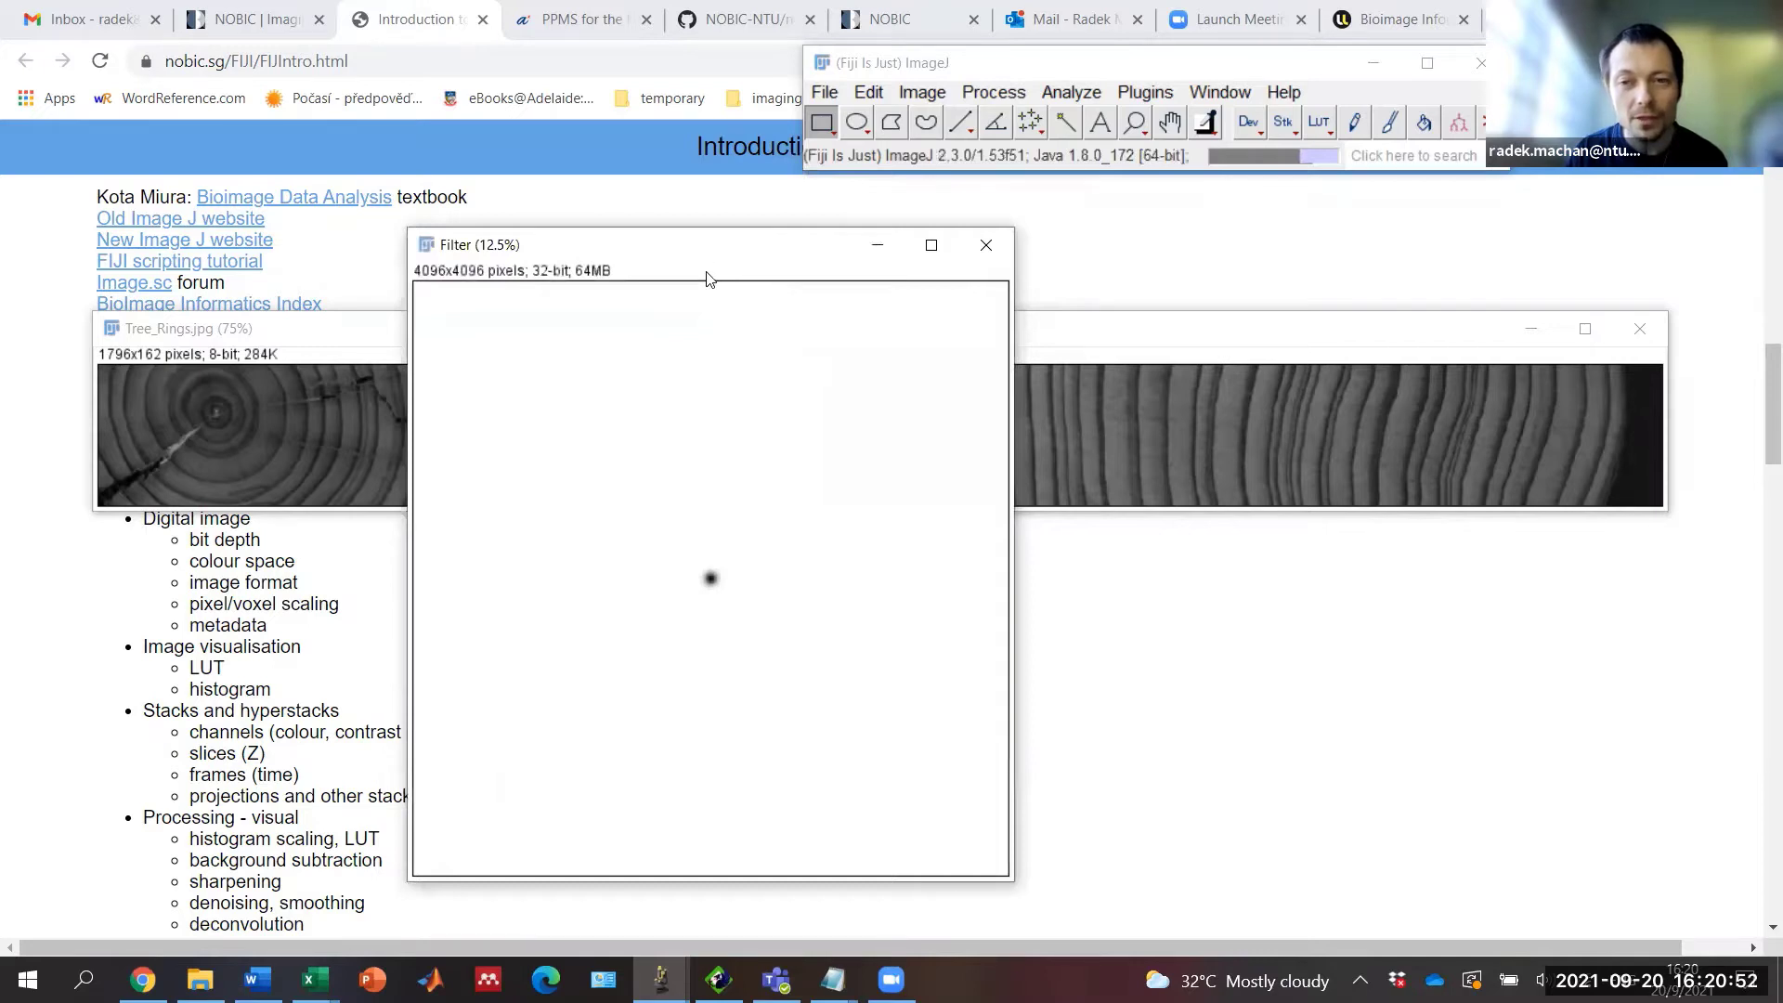
Step: Move the filter image off the tree rings to compare the result, close it and undo the bandpass filtering
{"action": "left_click_drag", "start_coordinate": [707, 246], "coordinate": [904, 562]}
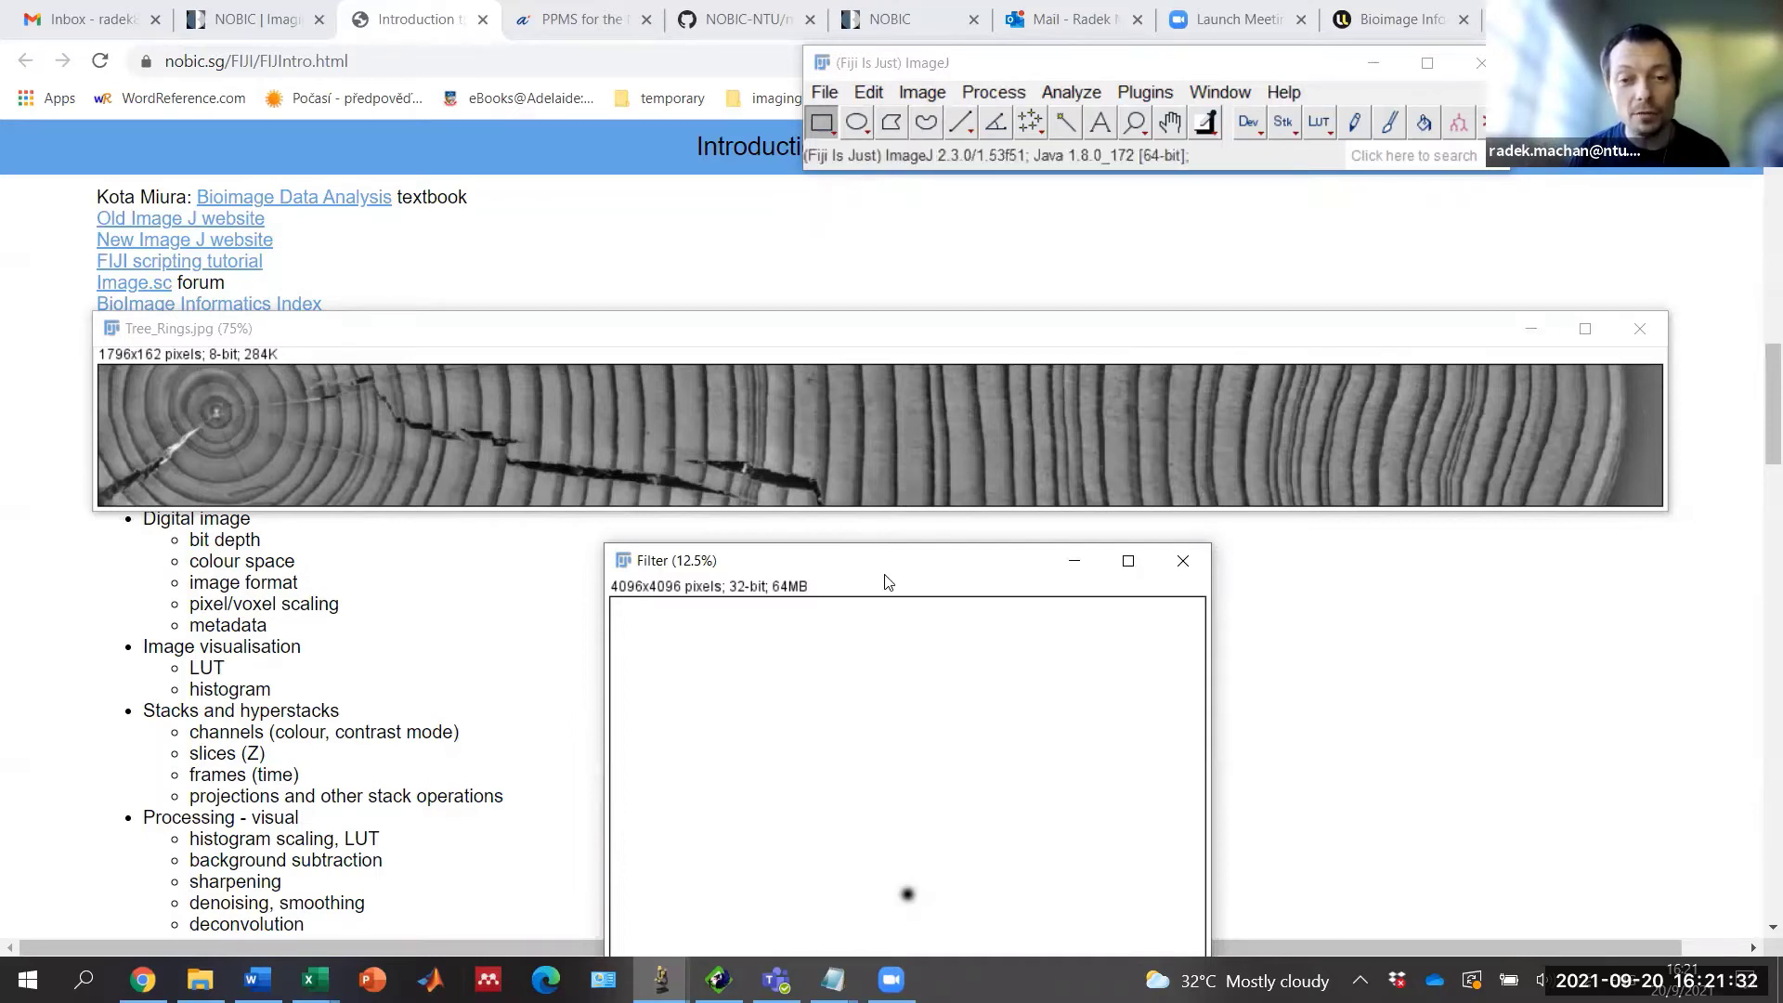
{"action": "left_click_drag", "start_coordinate": [910, 581], "coordinate": [937, 574]}
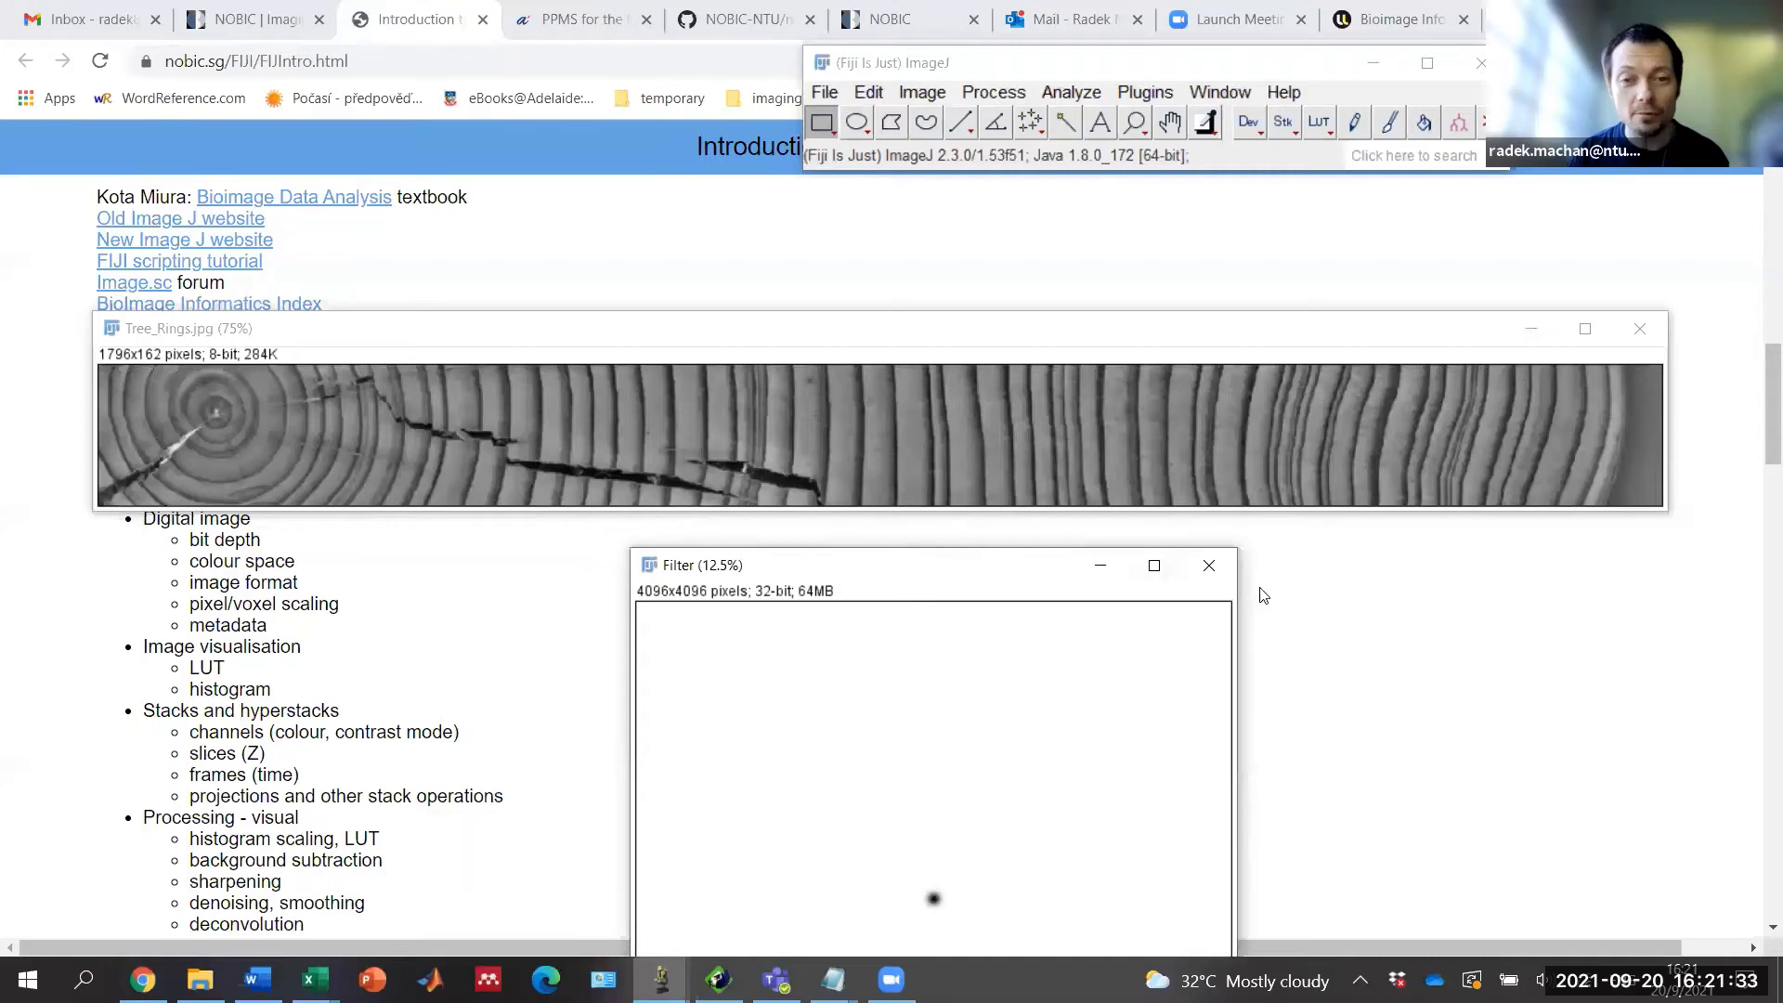
{"action": "left_click", "coordinate": [1209, 561]}
{"action": "left_click", "coordinate": [868, 92]}
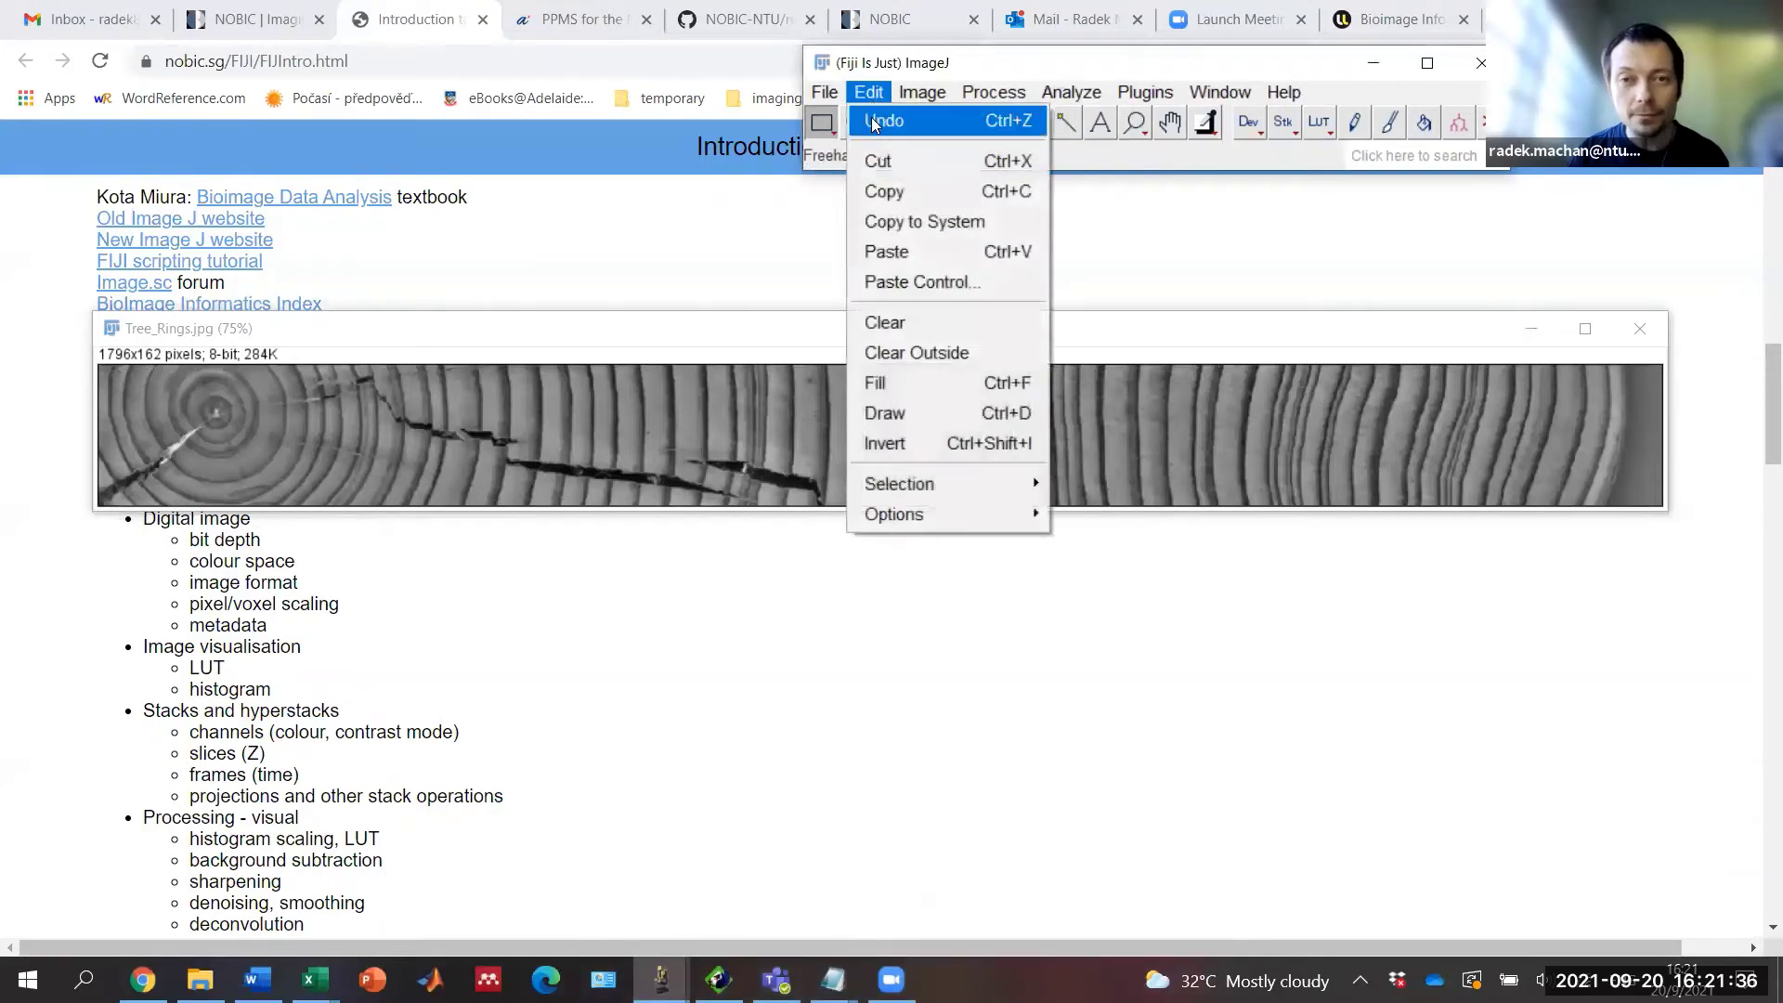
{"action": "left_click", "coordinate": [877, 120]}
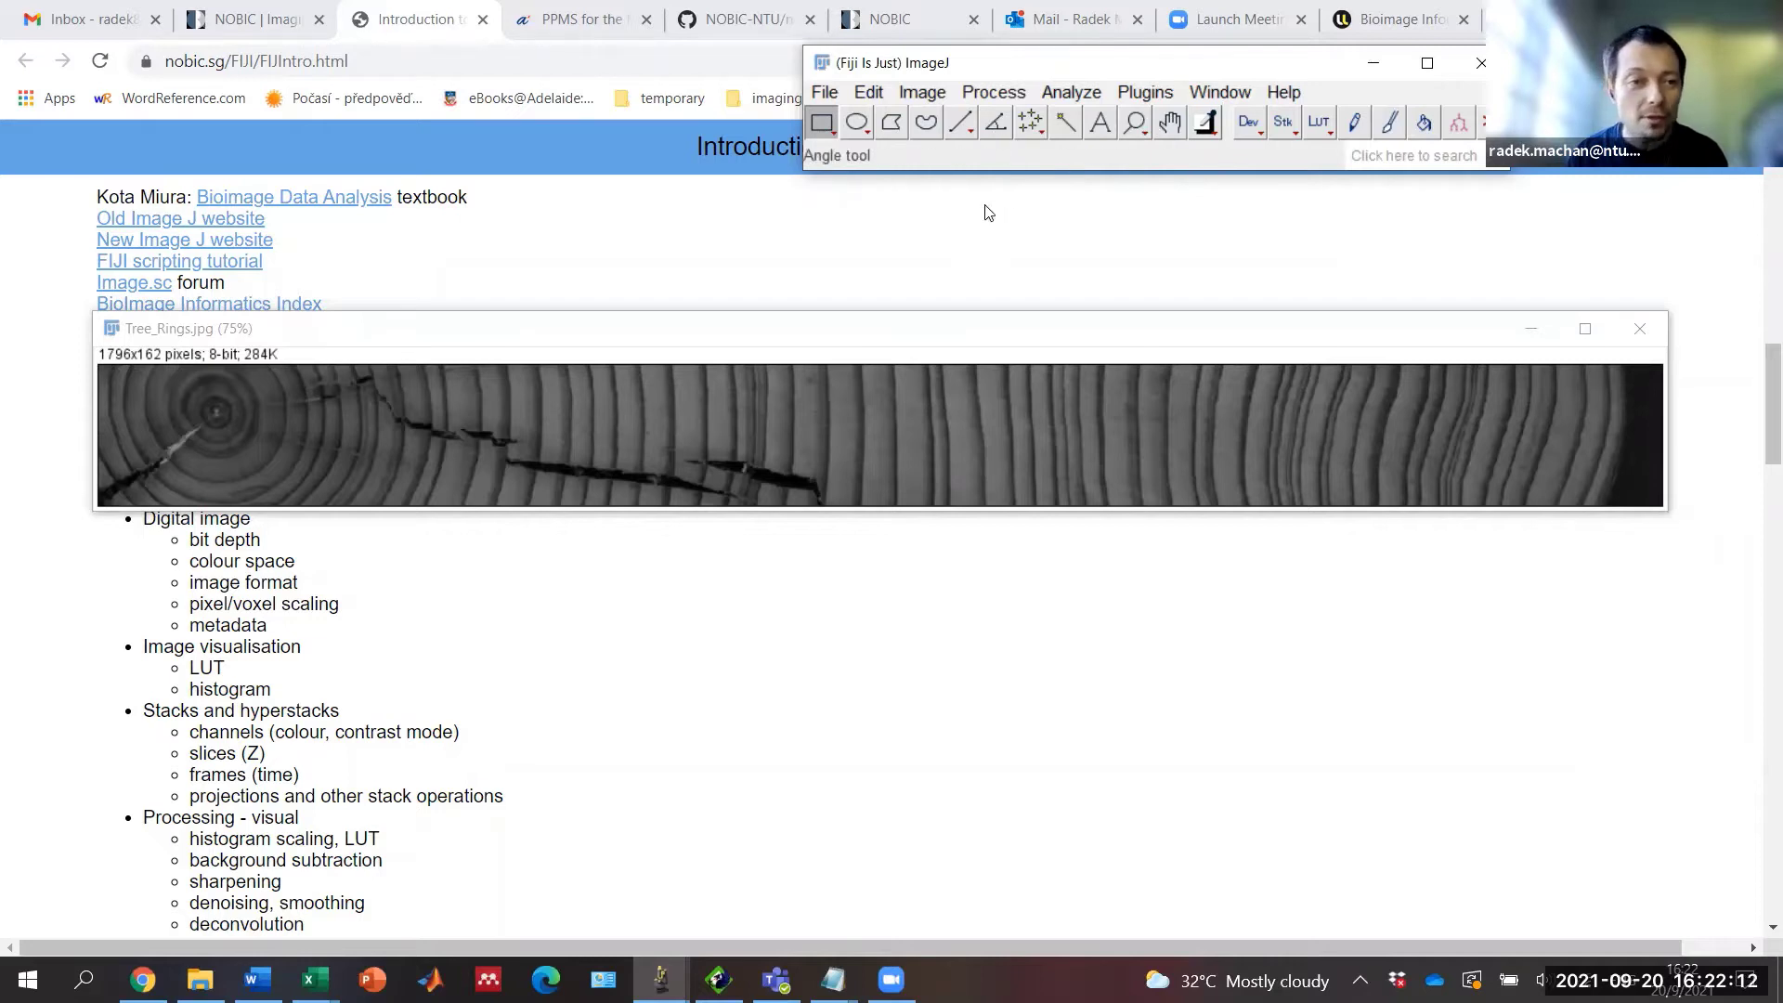
Step: Compute the FFT power spectrum of the Tree_Rings.jpg image
{"action": "left_click", "coordinate": [992, 92]}
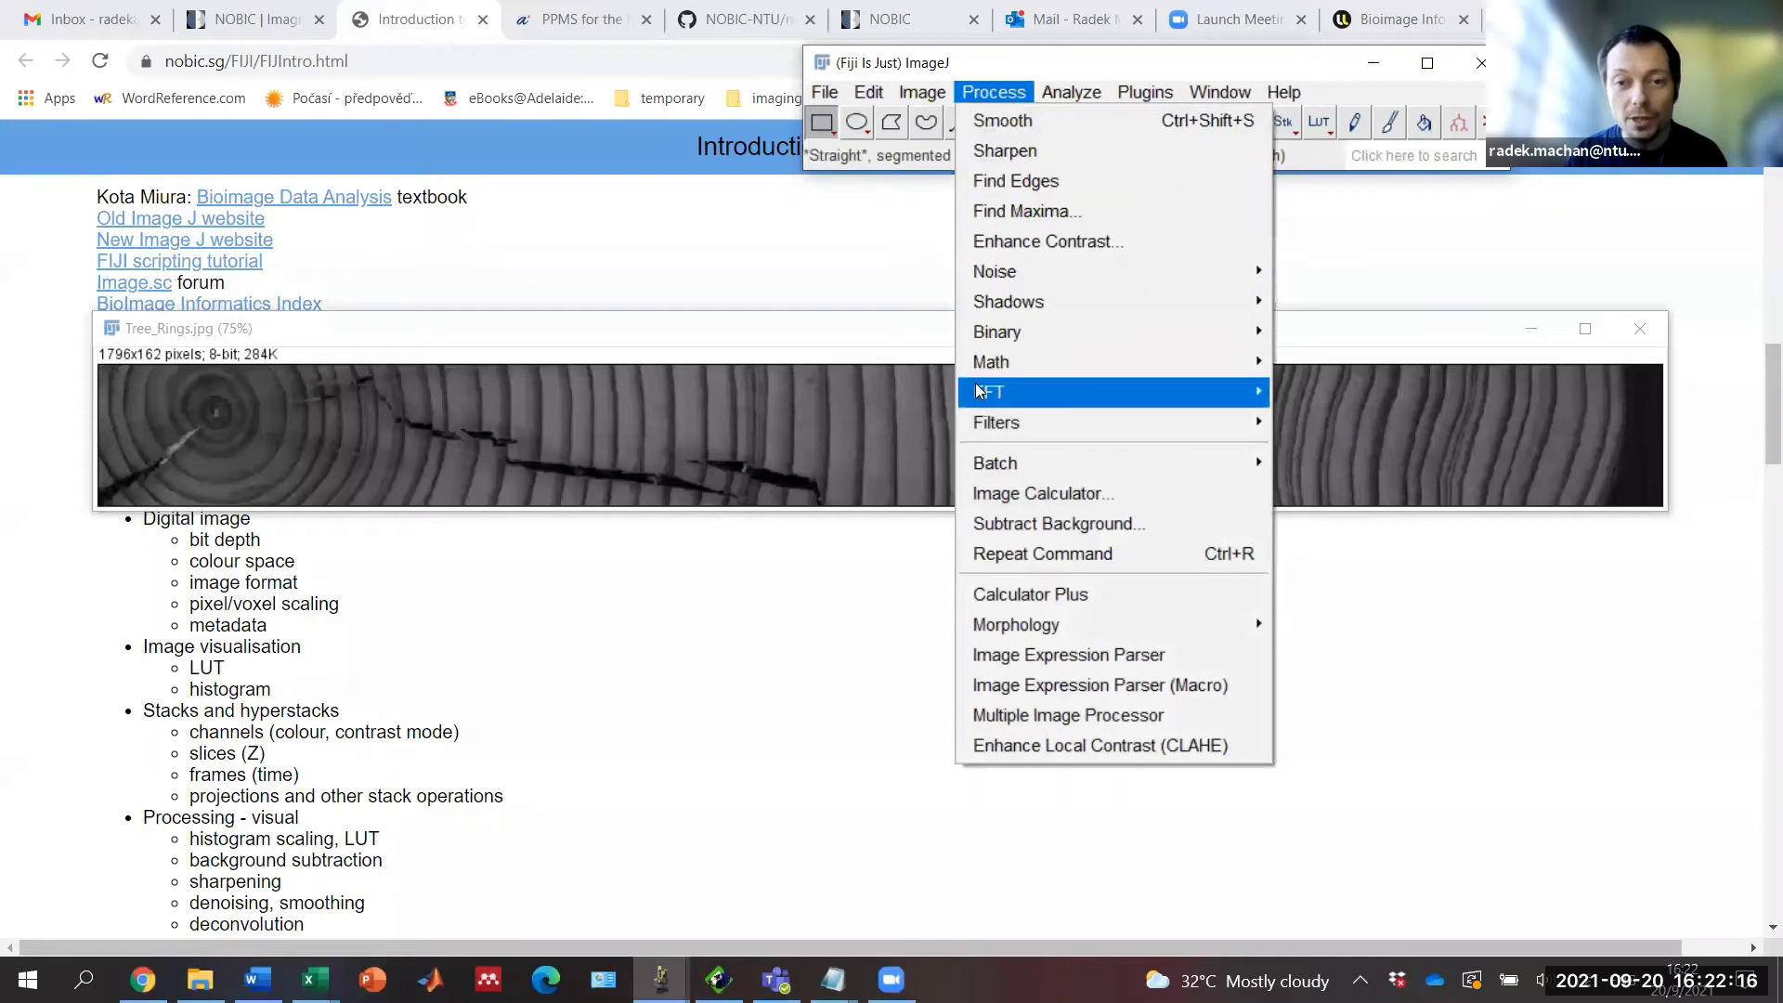
{"action": "mouse_move", "coordinate": [1016, 390]}
{"action": "left_click", "coordinate": [1309, 394]}
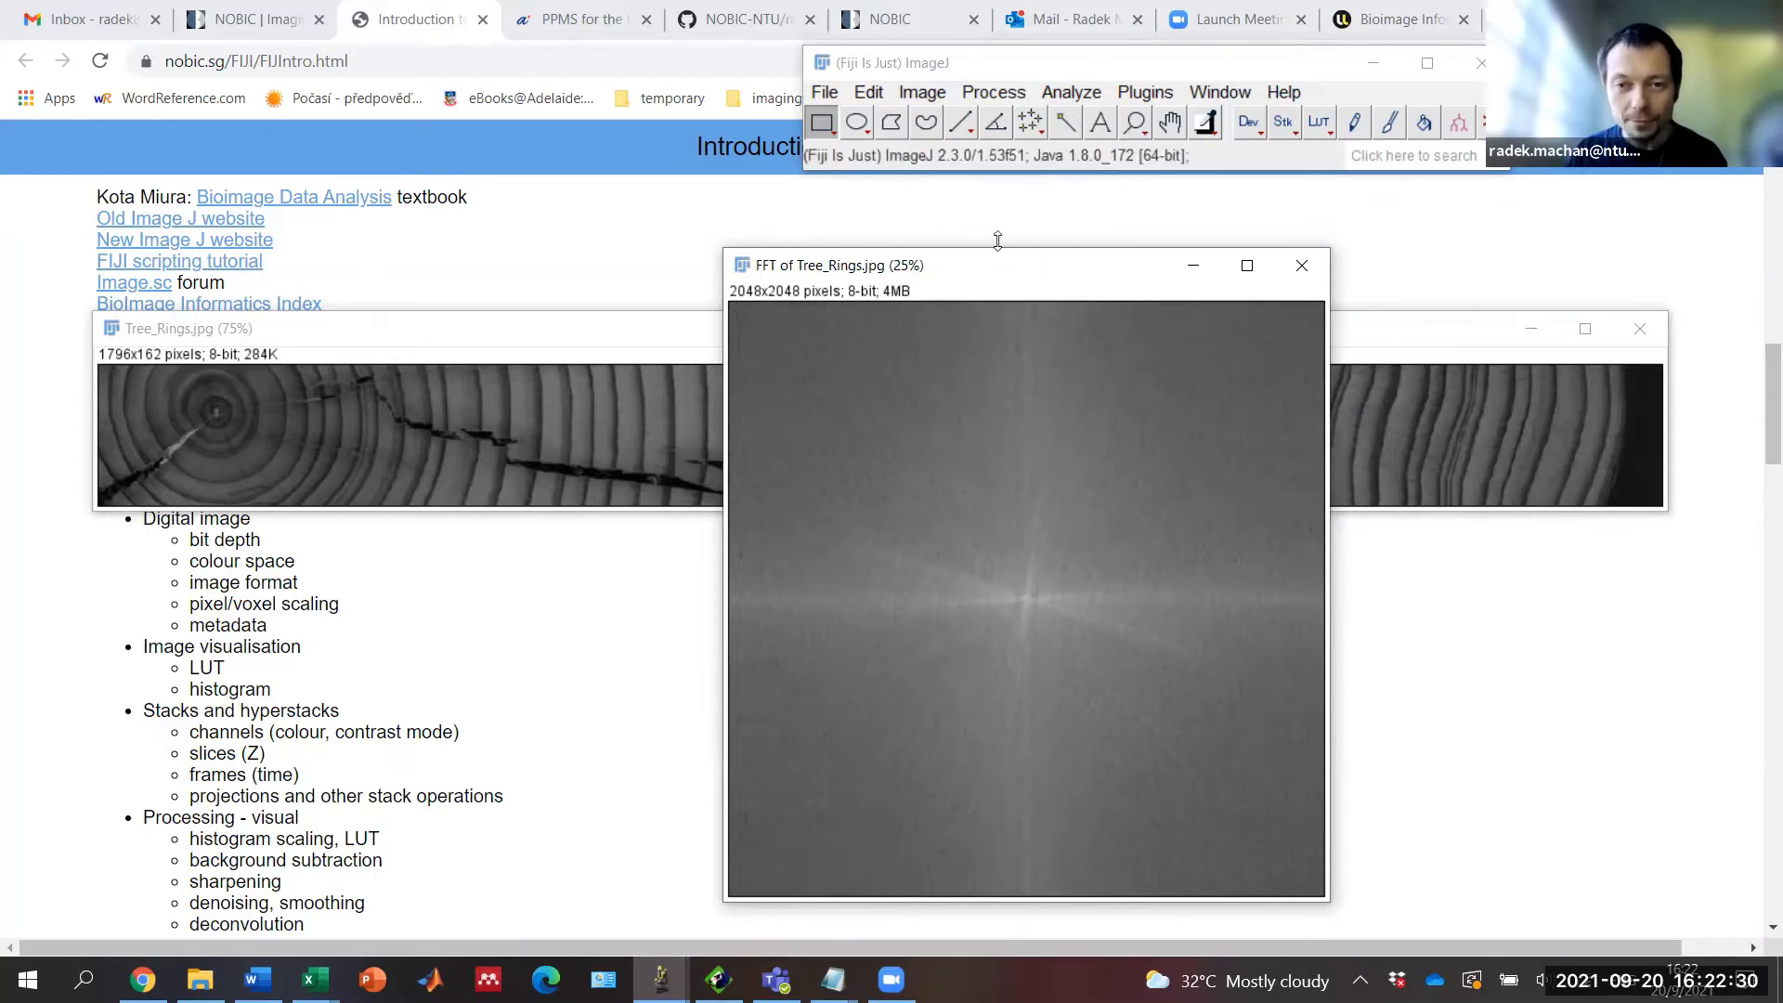
Step: Move the FFT window clear of the tree rings to compare the spectrum with the original image, then bring it back up
{"action": "left_click_drag", "start_coordinate": [999, 276], "coordinate": [1120, 211]}
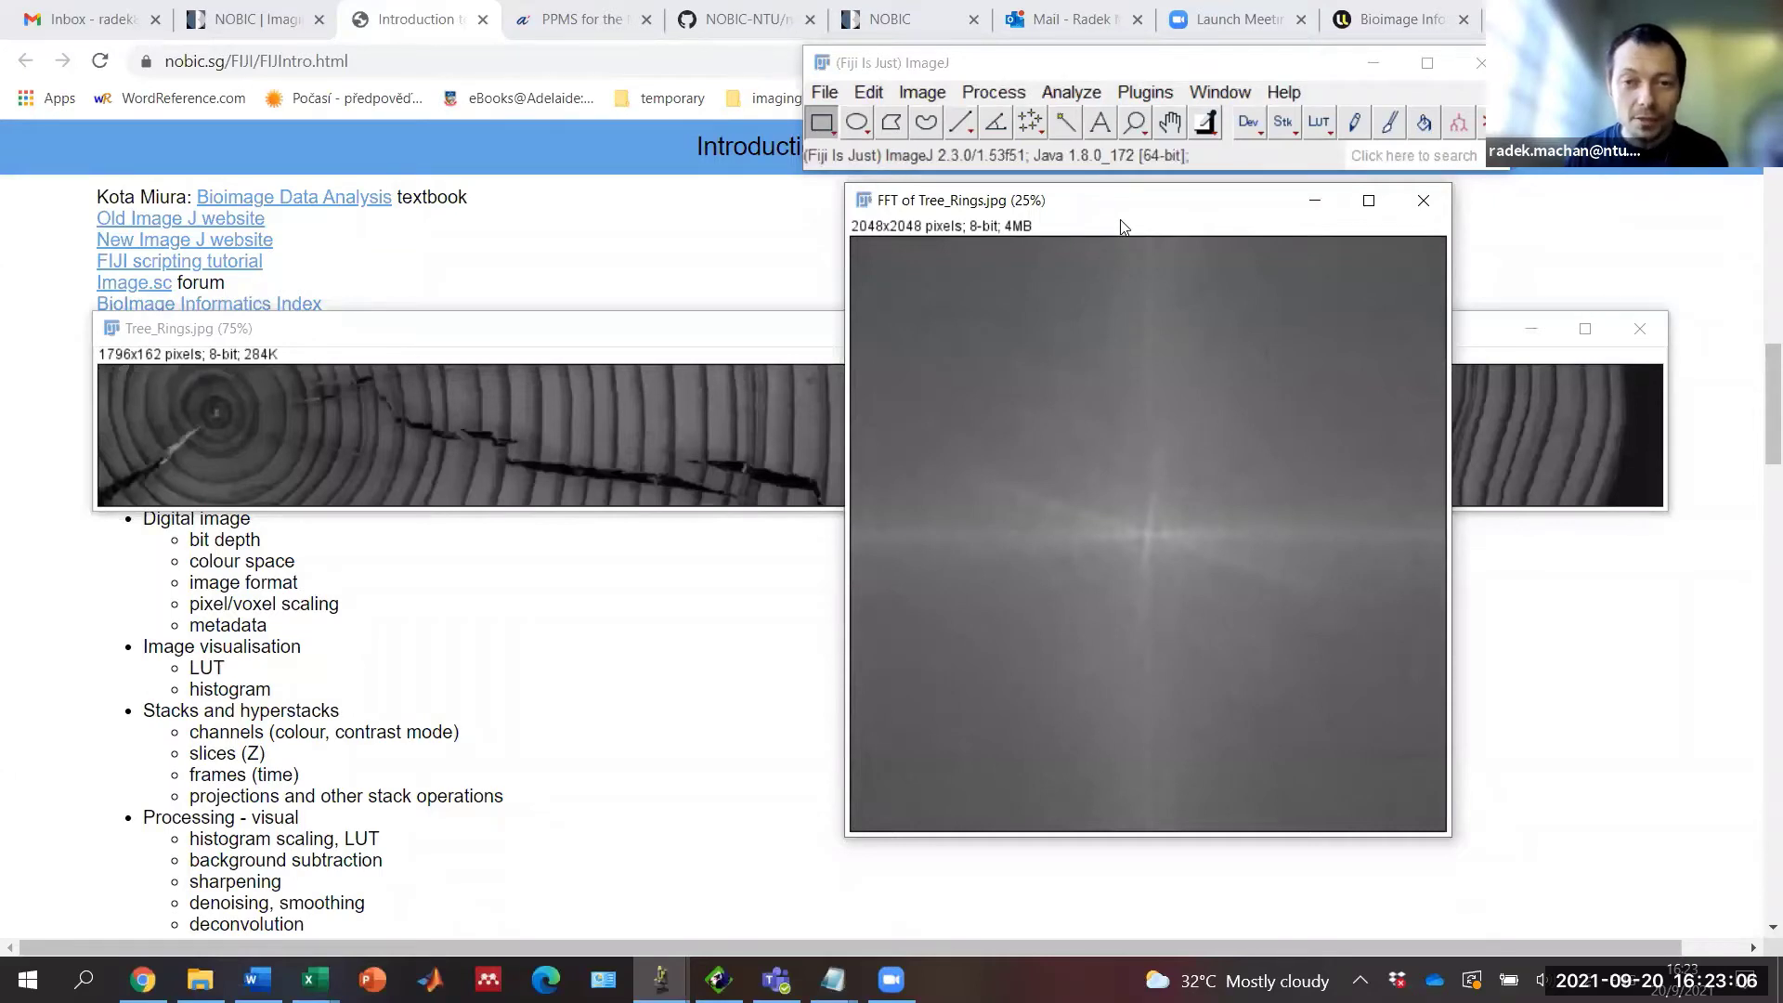
{"action": "left_click_drag", "start_coordinate": [1172, 200], "coordinate": [1241, 570]}
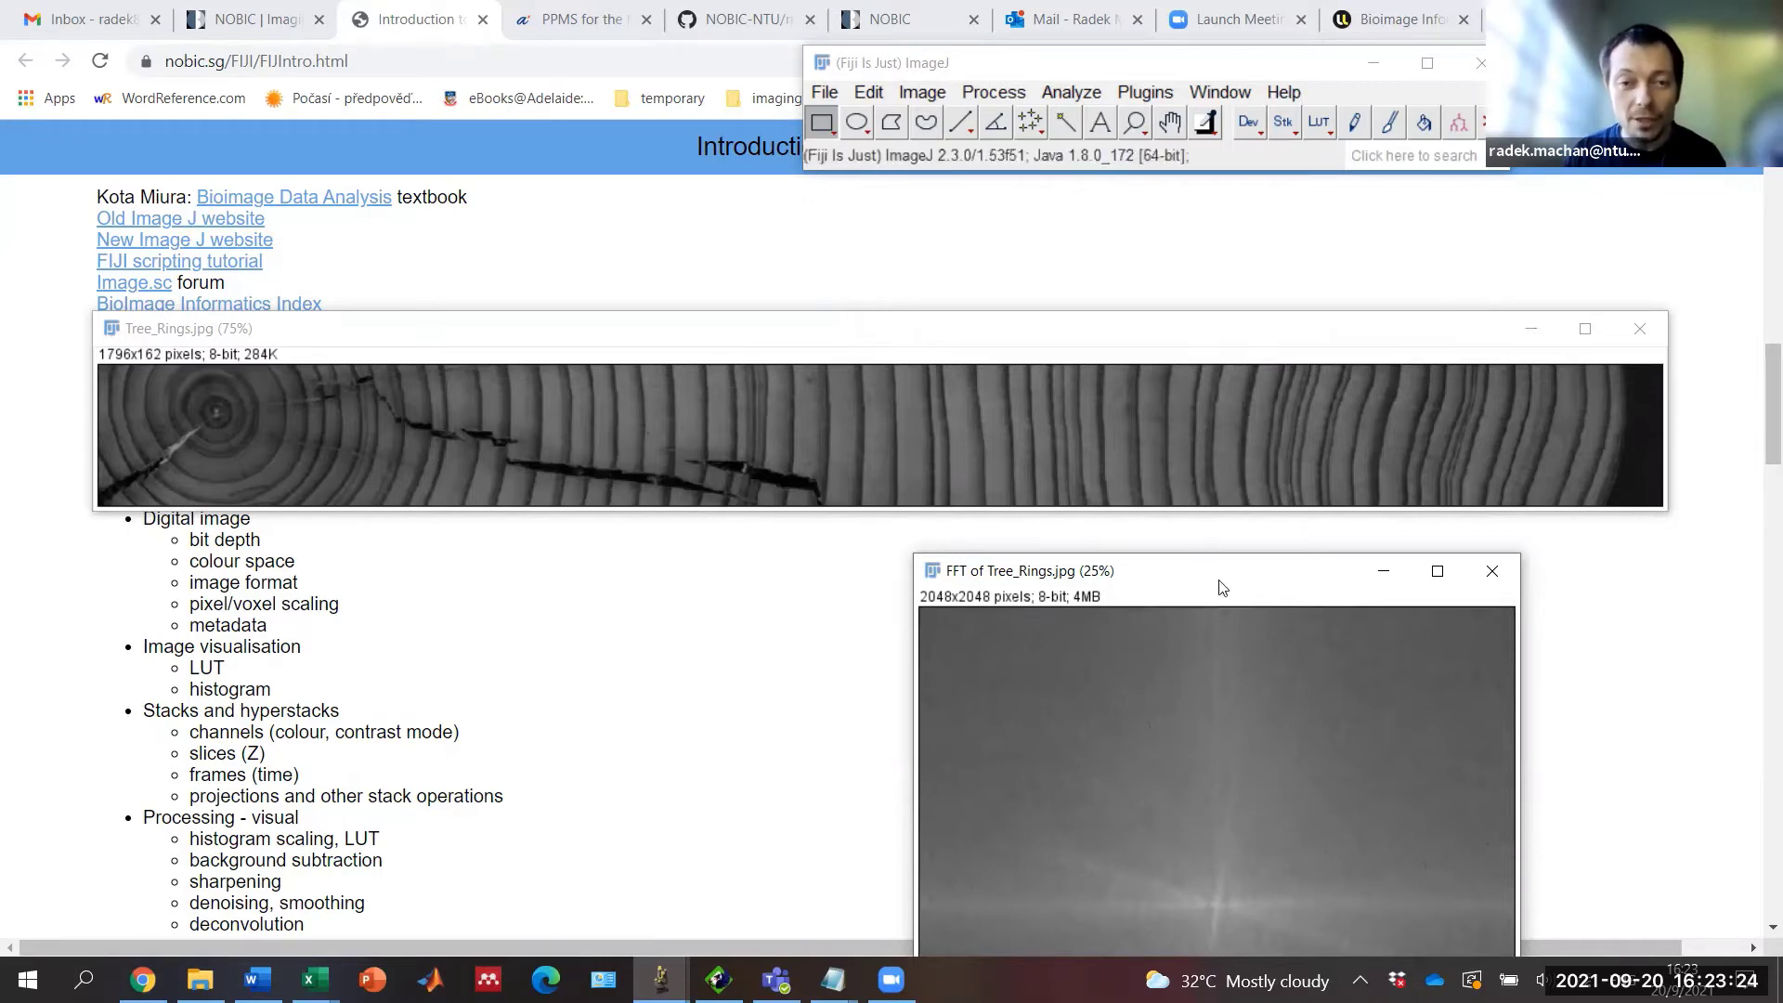
{"action": "left_click_drag", "start_coordinate": [1207, 588], "coordinate": [1261, 579]}
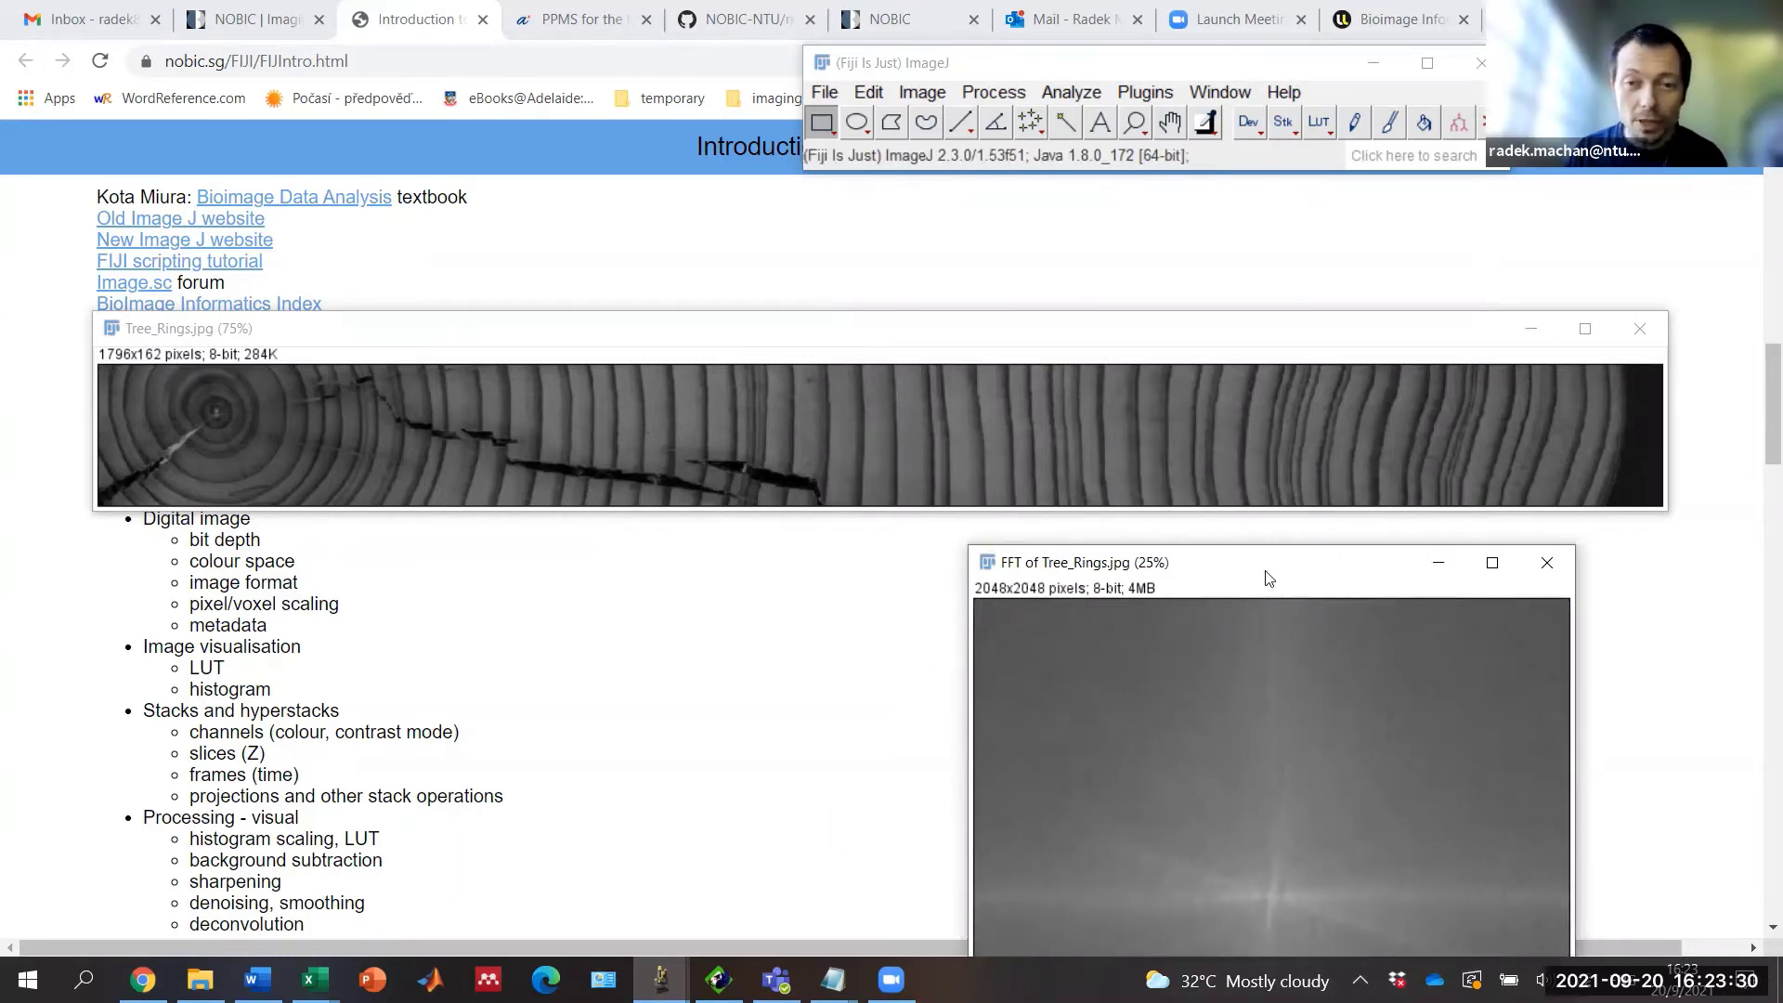
{"action": "left_click_drag", "start_coordinate": [1233, 557], "coordinate": [1115, 212]}
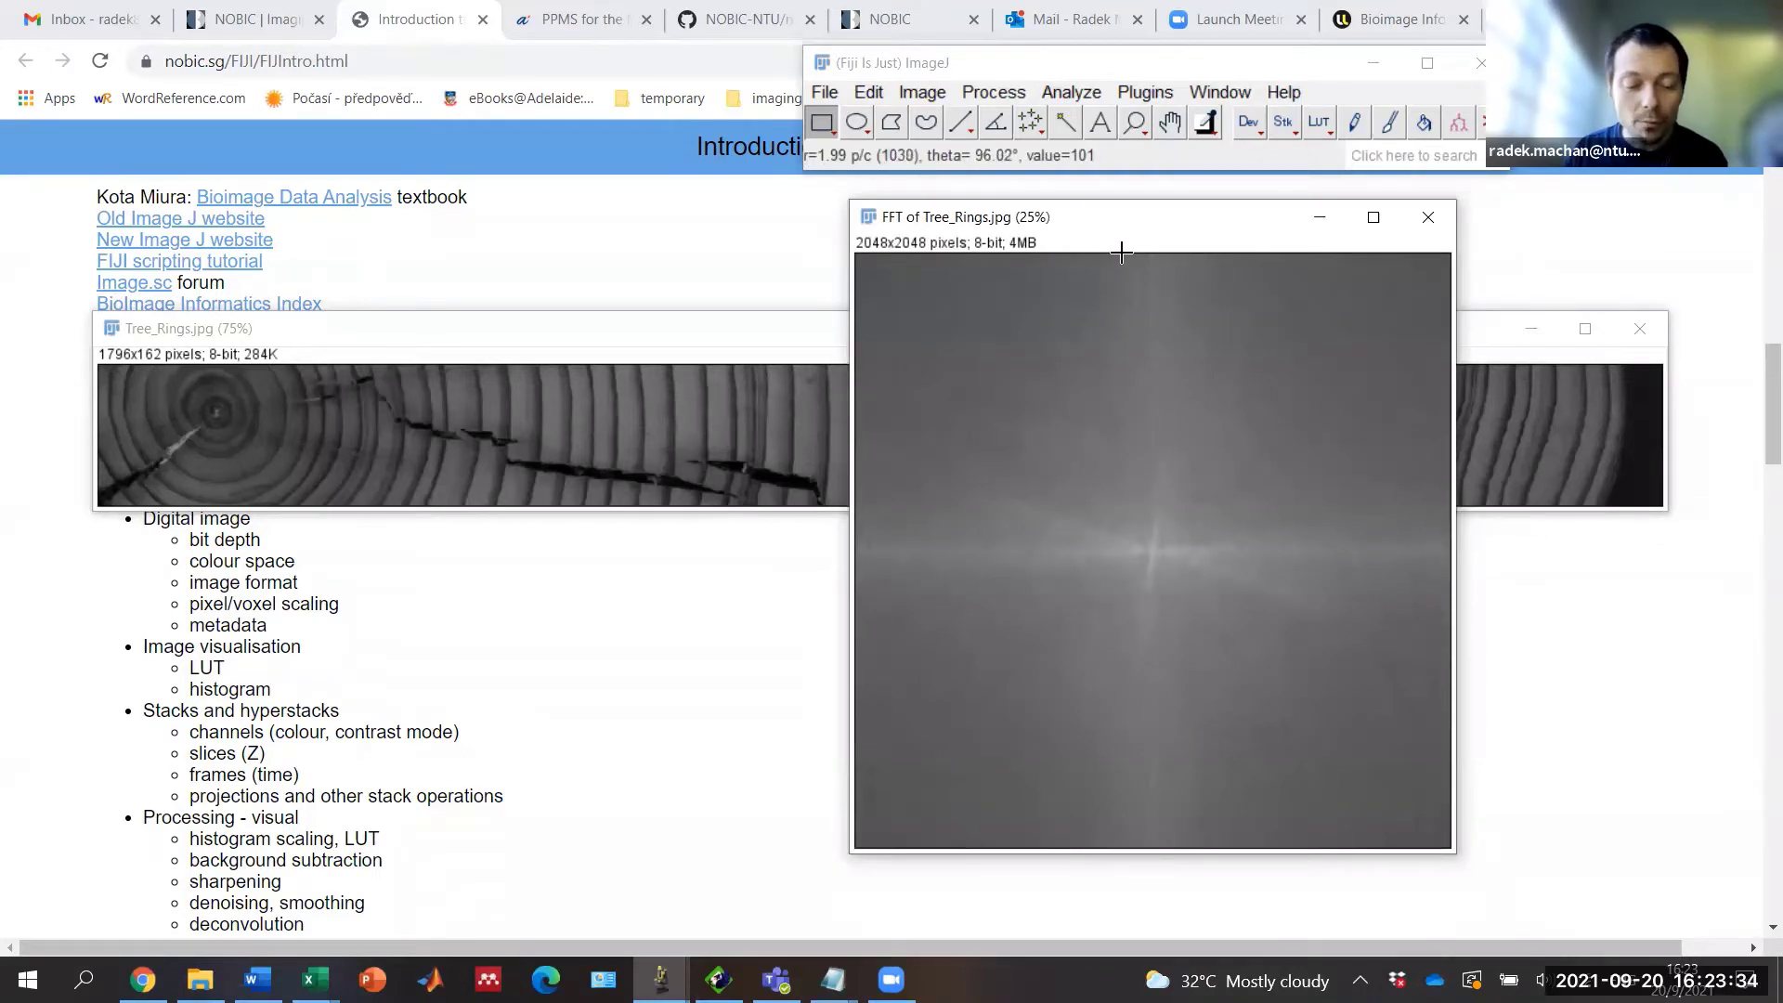
{"action": "left_click_drag", "start_coordinate": [1122, 256], "coordinate": [1182, 546]}
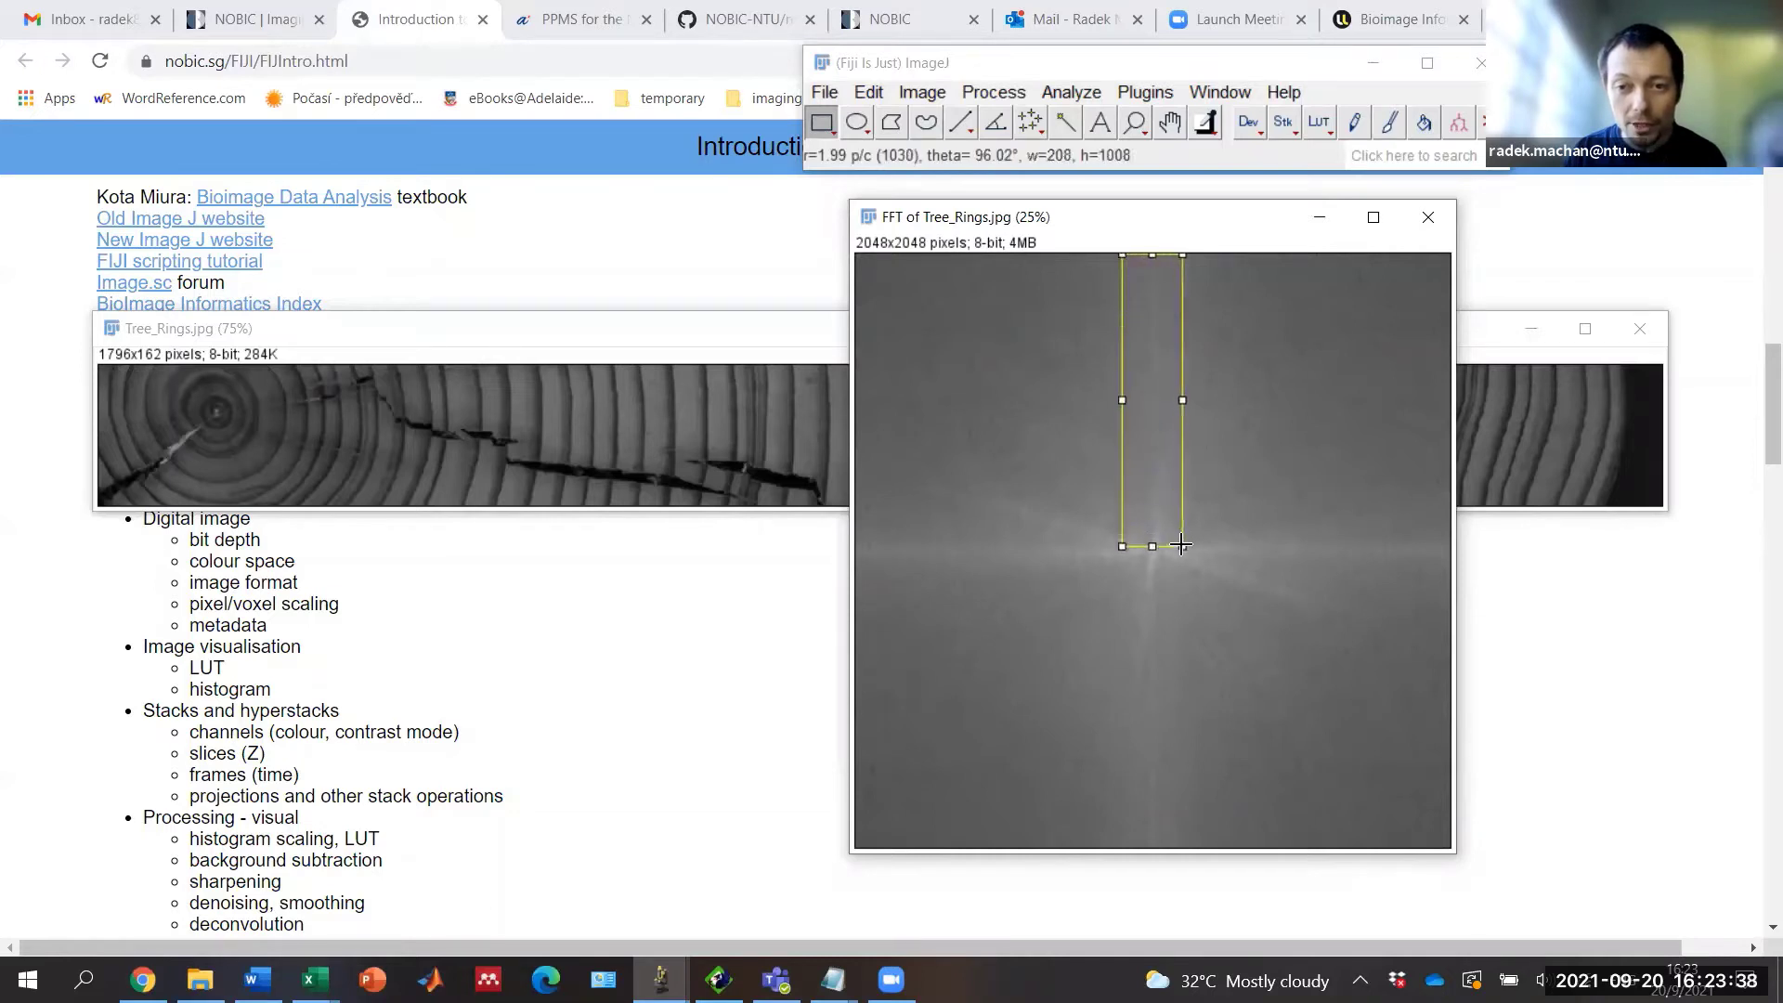
{"action": "left_click_drag", "start_coordinate": [1123, 401], "coordinate": [1187, 402]}
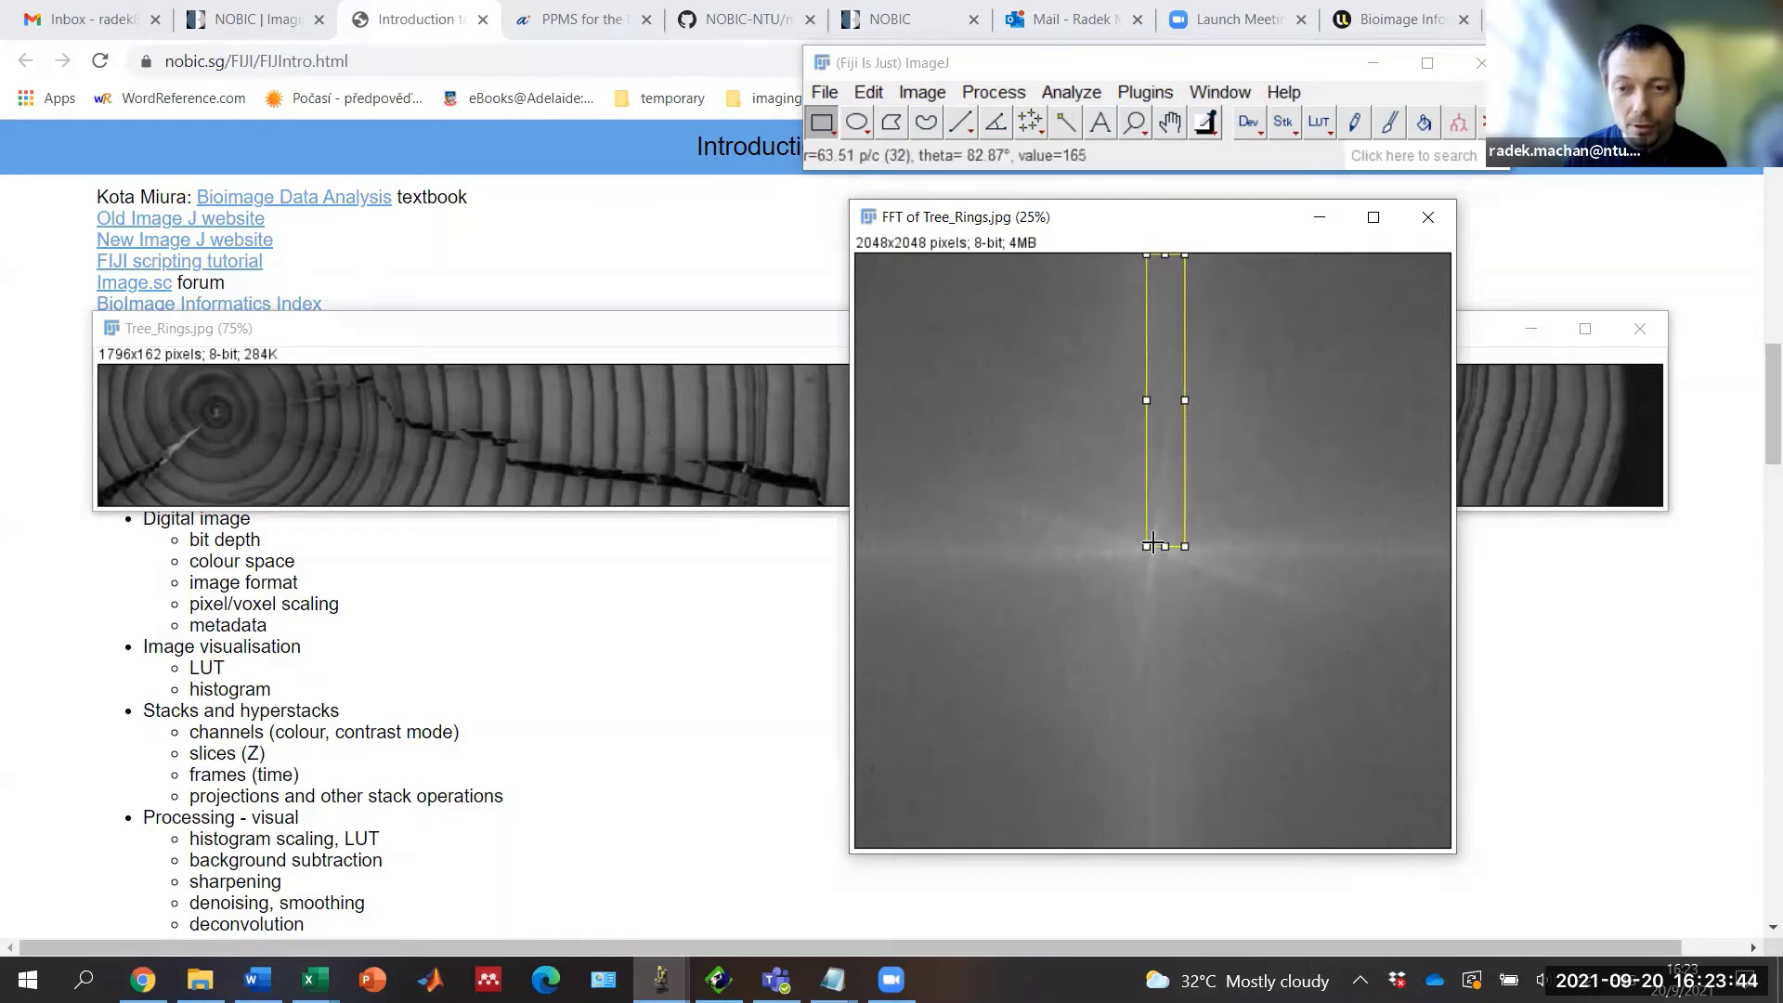
{"action": "left_click_drag", "start_coordinate": [1106, 558], "coordinate": [1166, 706]}
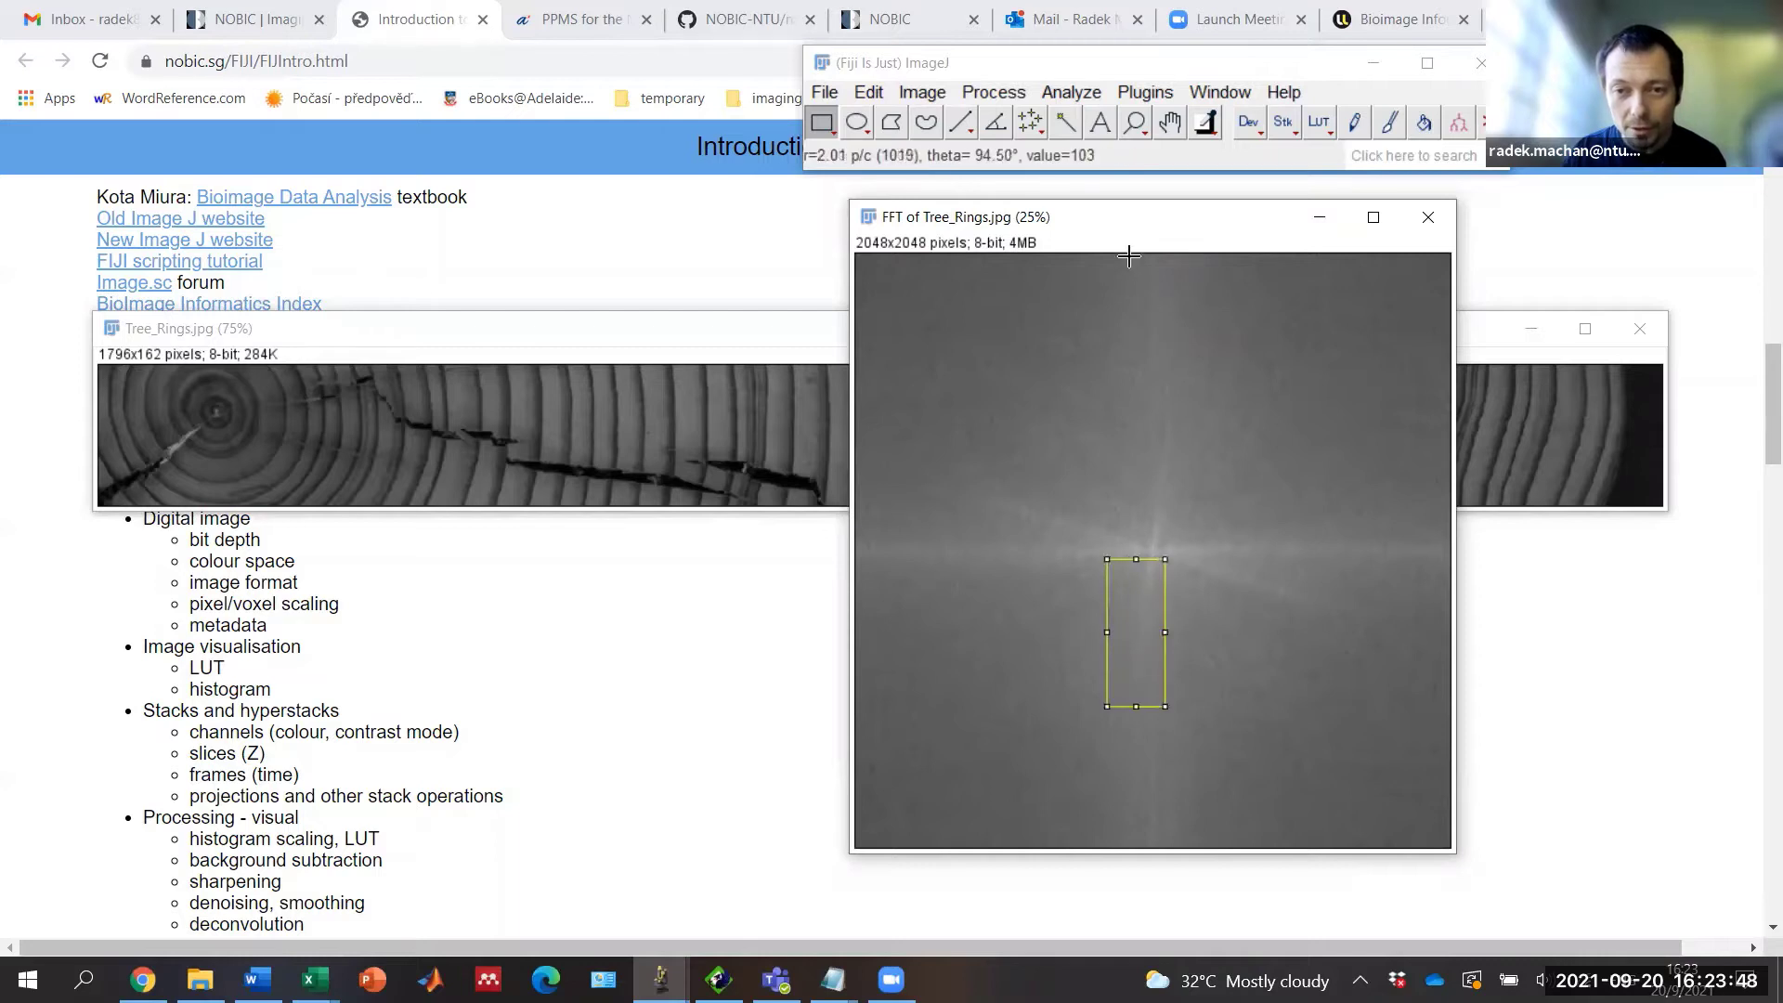
Step: Select a rectangle about 176 by 1008 pixels over the upper vertical streak of the FFT, excluding the centre, and fill it black
{"action": "left_click_drag", "start_coordinate": [1129, 256], "coordinate": [1198, 547]}
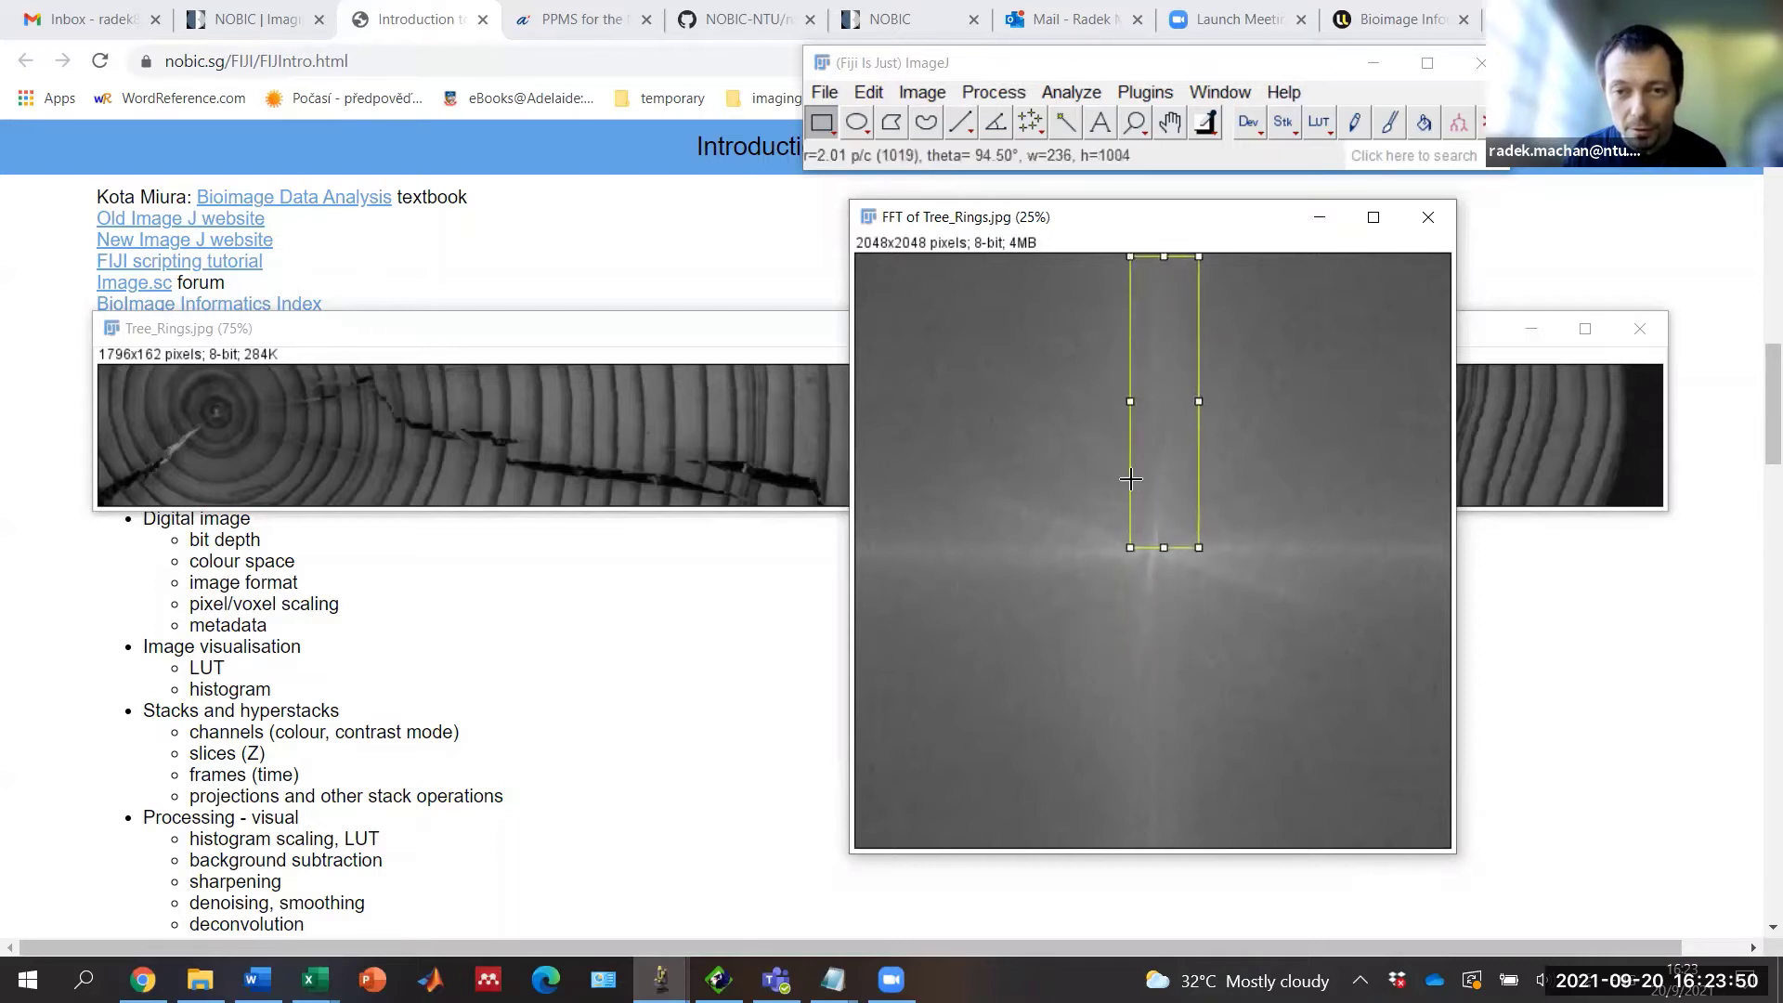
{"action": "left_click_drag", "start_coordinate": [1129, 401], "coordinate": [1149, 404]}
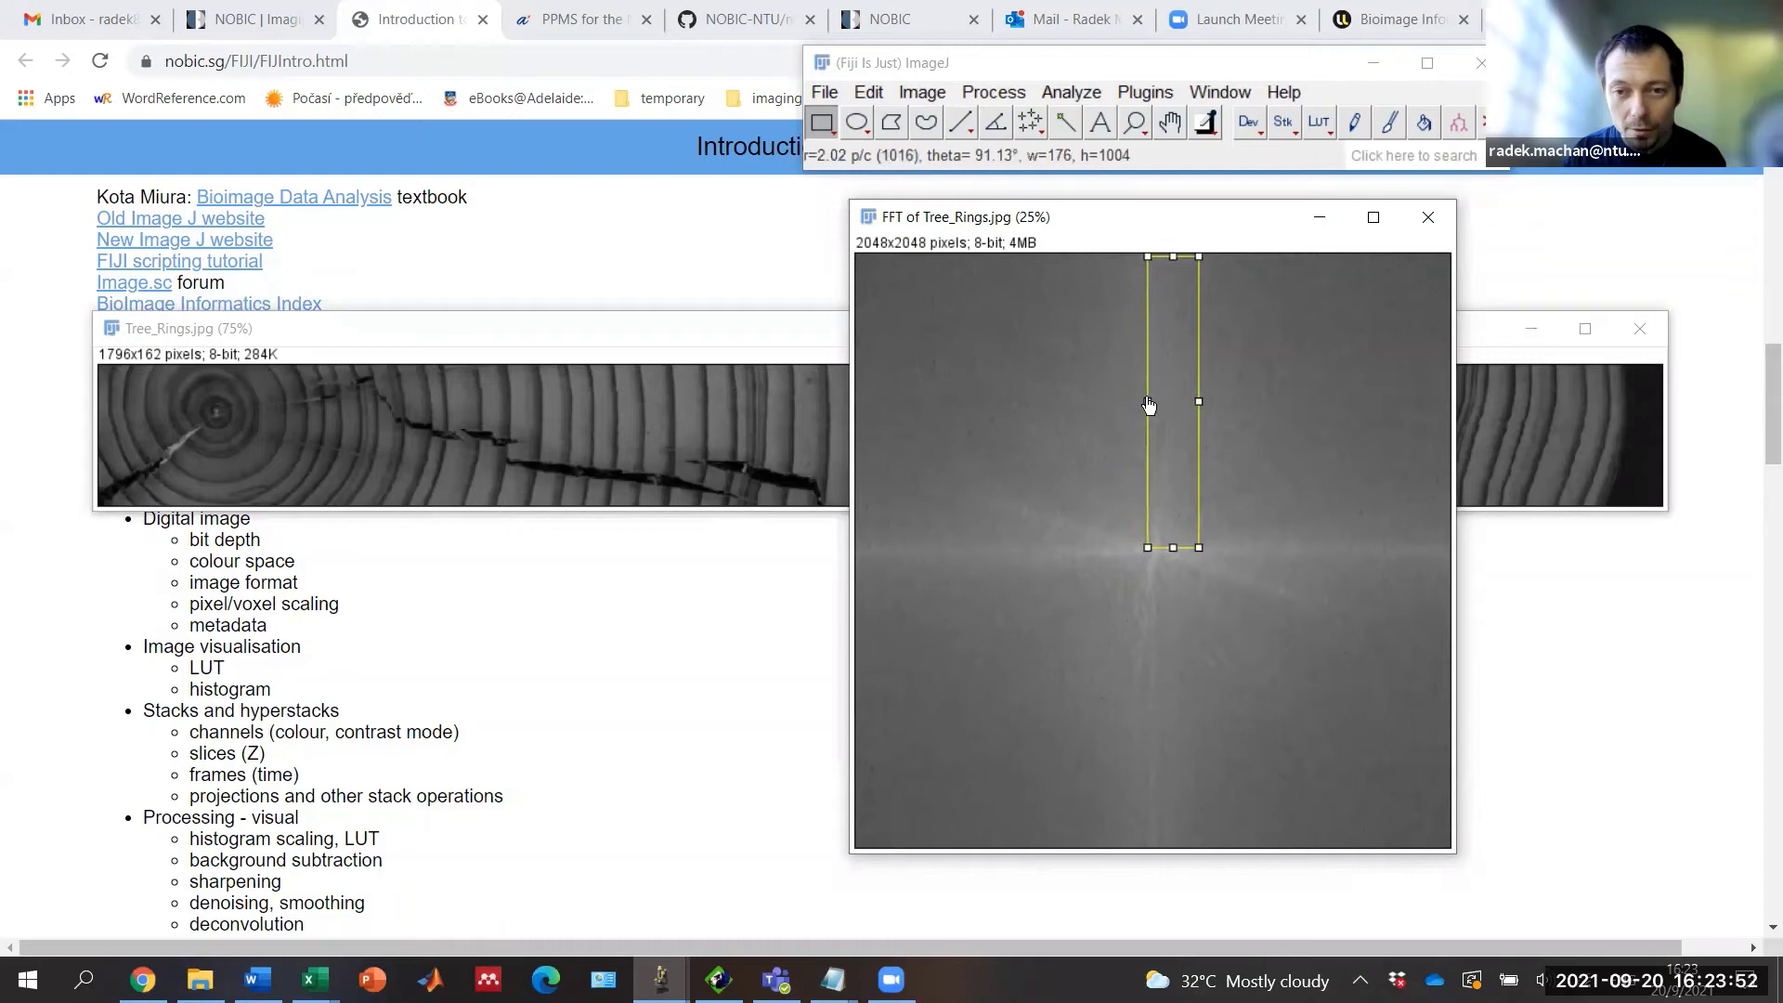
{"action": "left_click_drag", "start_coordinate": [1173, 548], "coordinate": [1174, 546]}
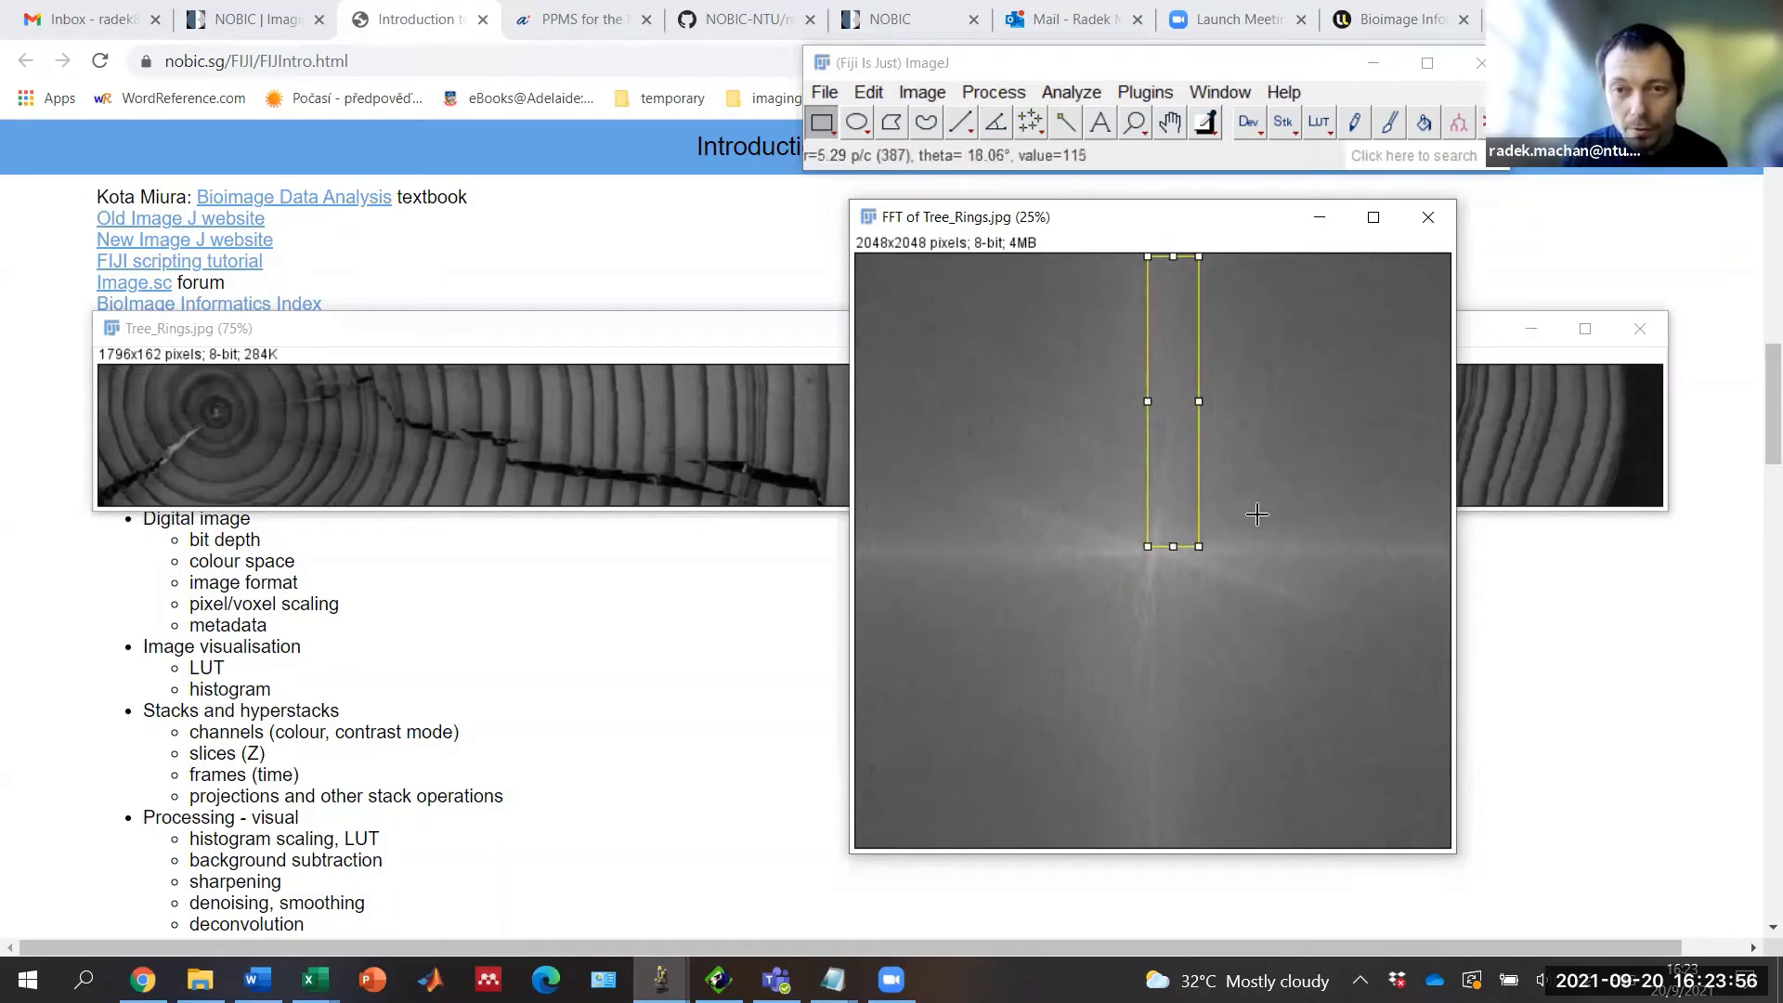
{"action": "left_click_drag", "start_coordinate": [1174, 257], "coordinate": [1173, 253]}
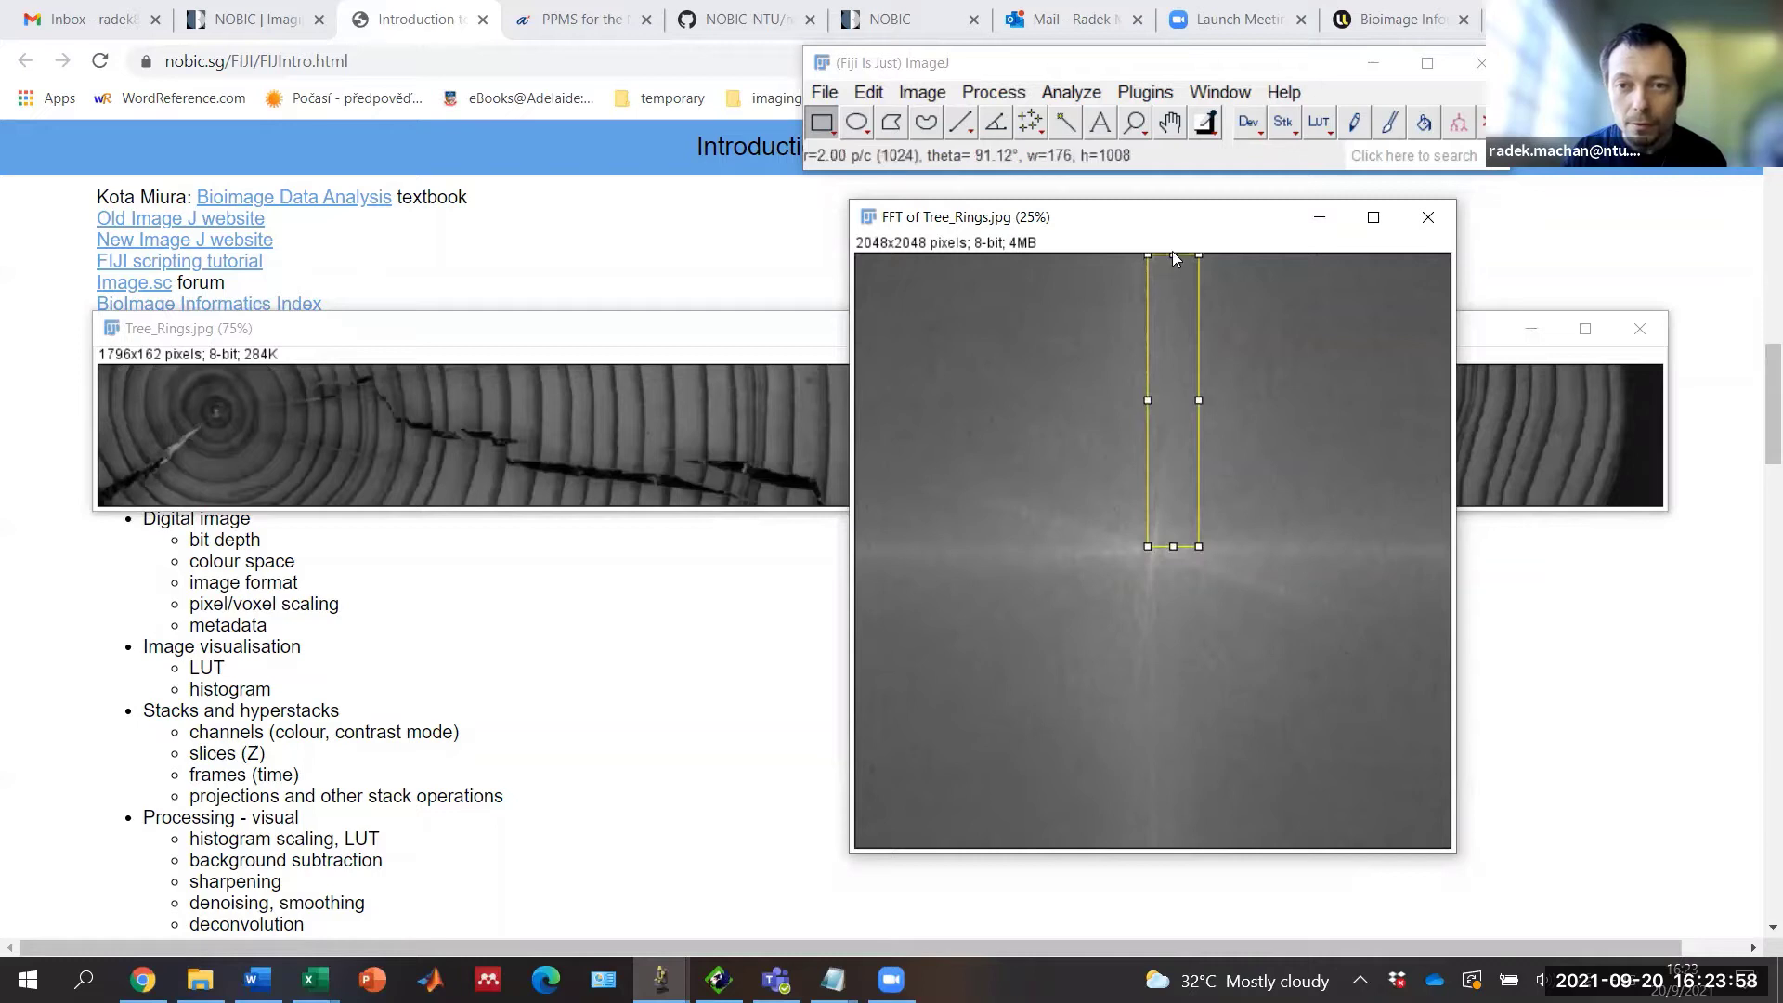
{"action": "key", "text": "ctrl+f"}
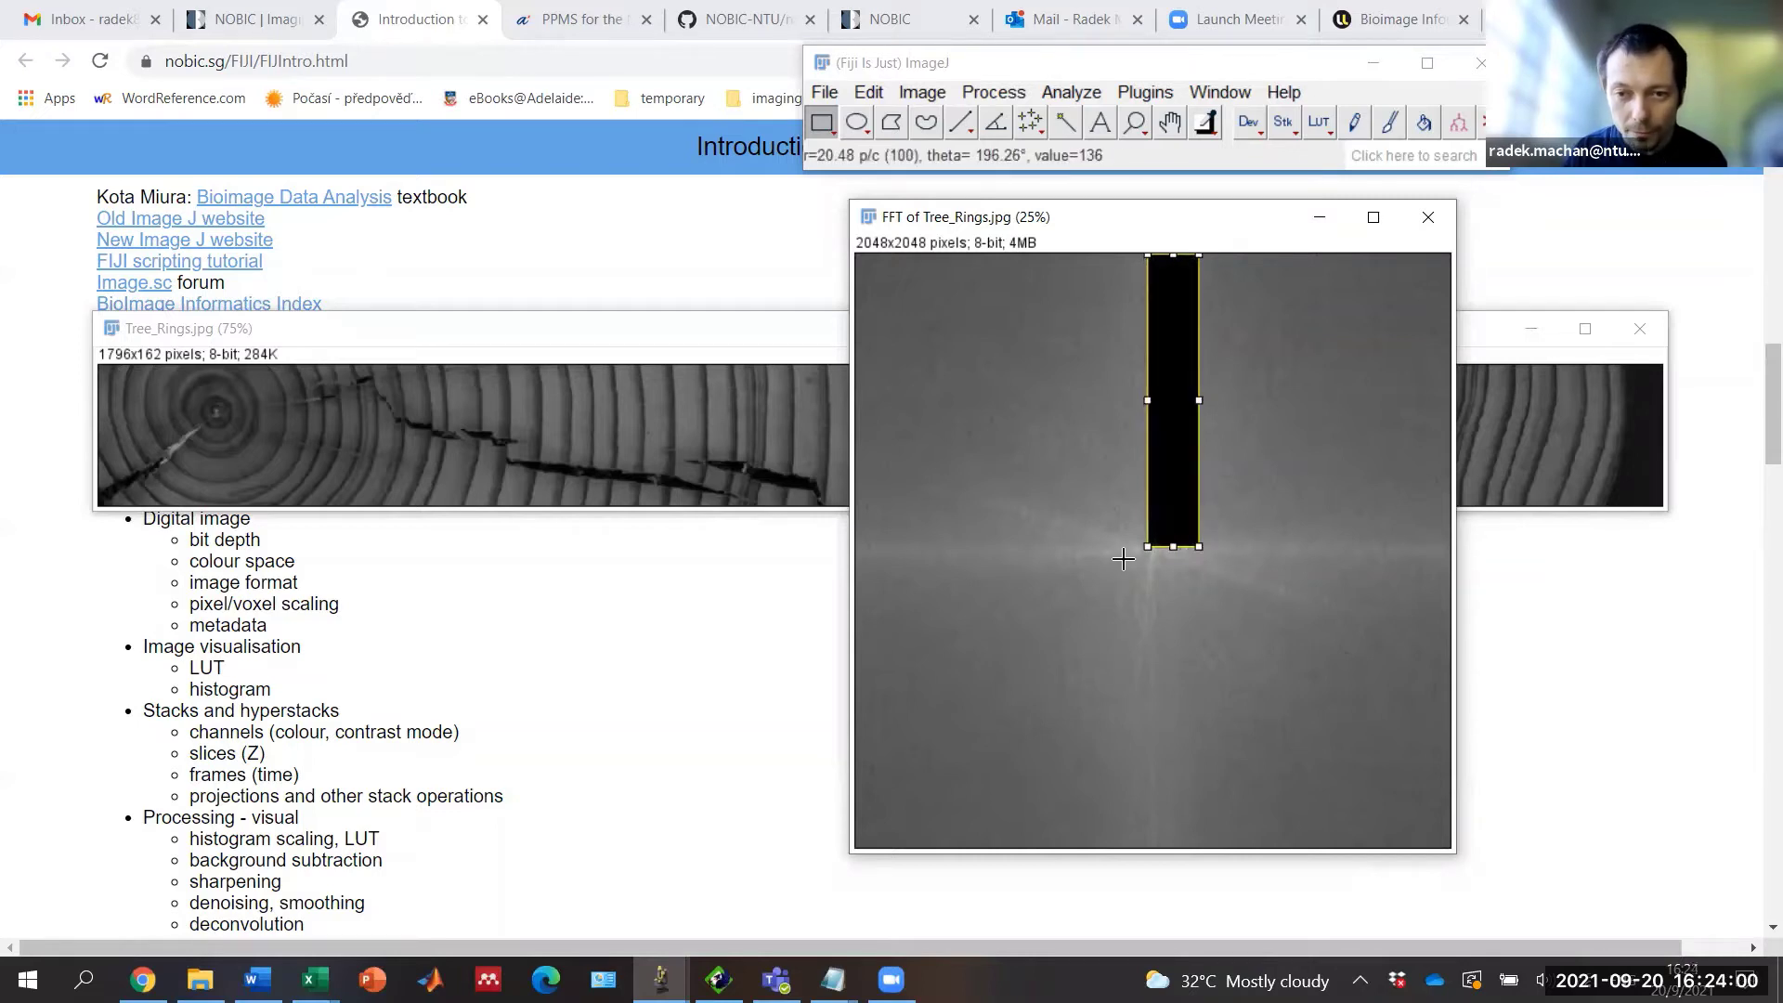
Step: Select a rectangle about 168 by 996 pixels over the lower vertical streak of the FFT, below the centre, and clear it to black
{"action": "left_click_drag", "start_coordinate": [1123, 558], "coordinate": [1173, 851]}
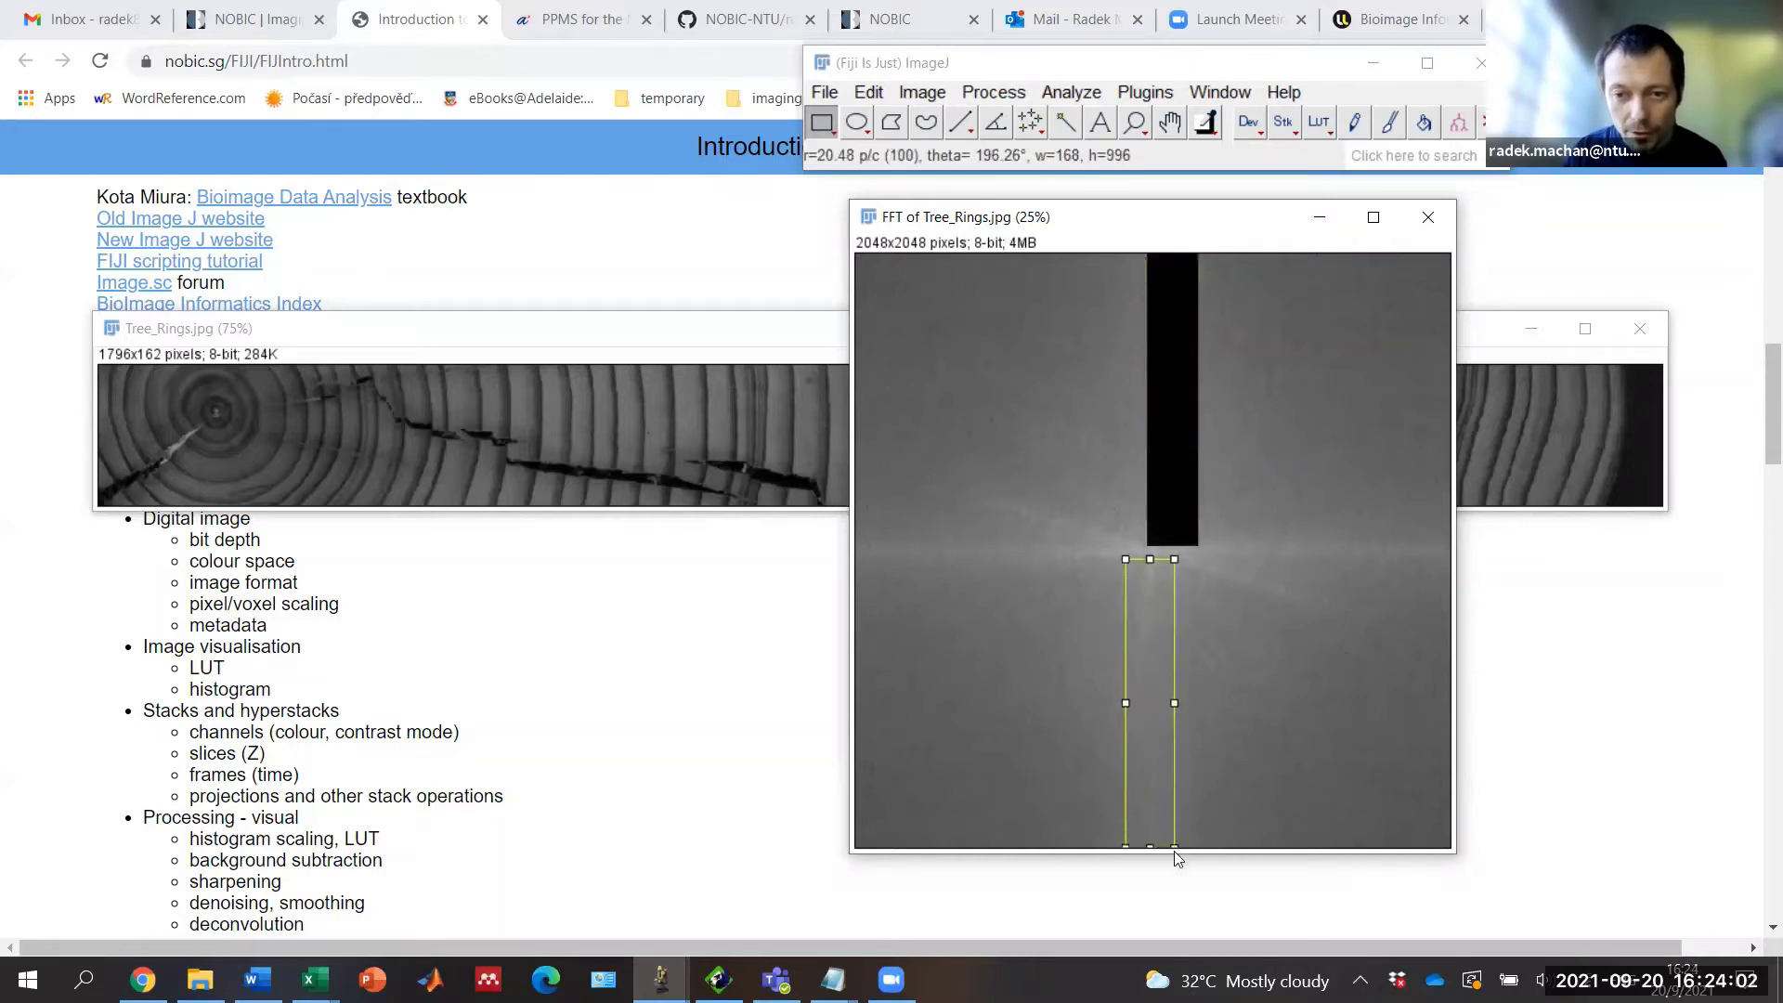
{"action": "left_click_drag", "start_coordinate": [1175, 707], "coordinate": [1119, 710]}
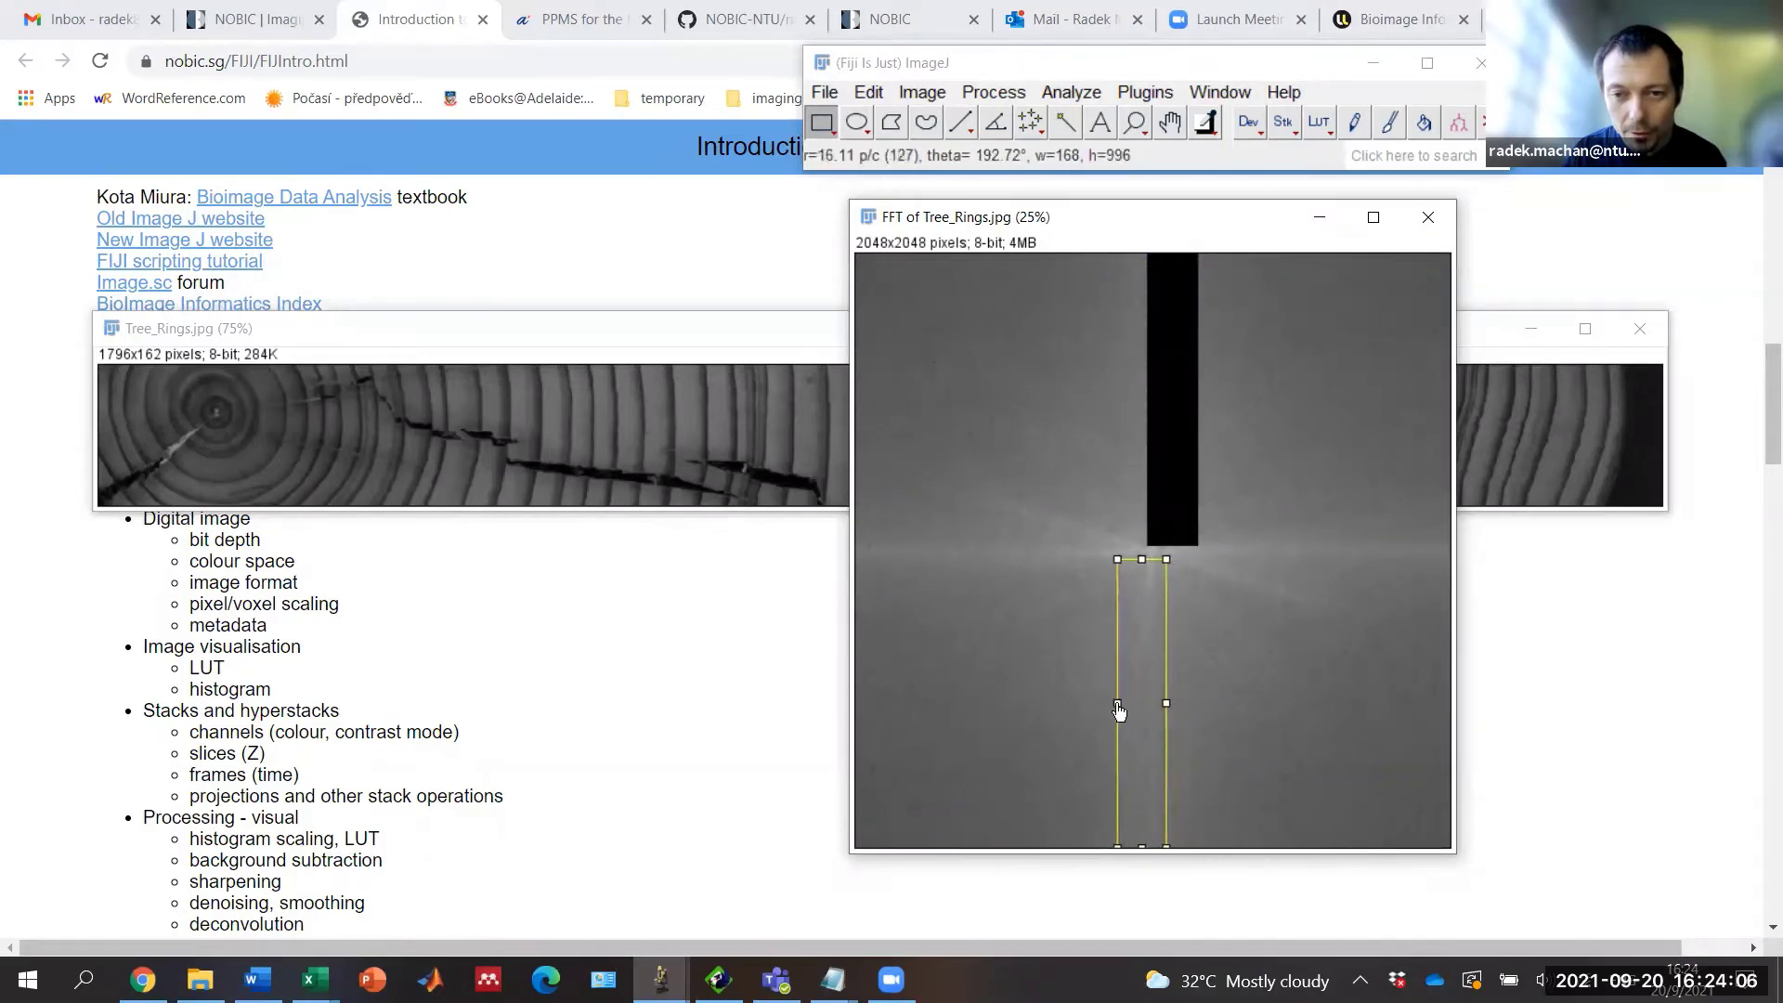
{"action": "key", "text": "BackSpace"}
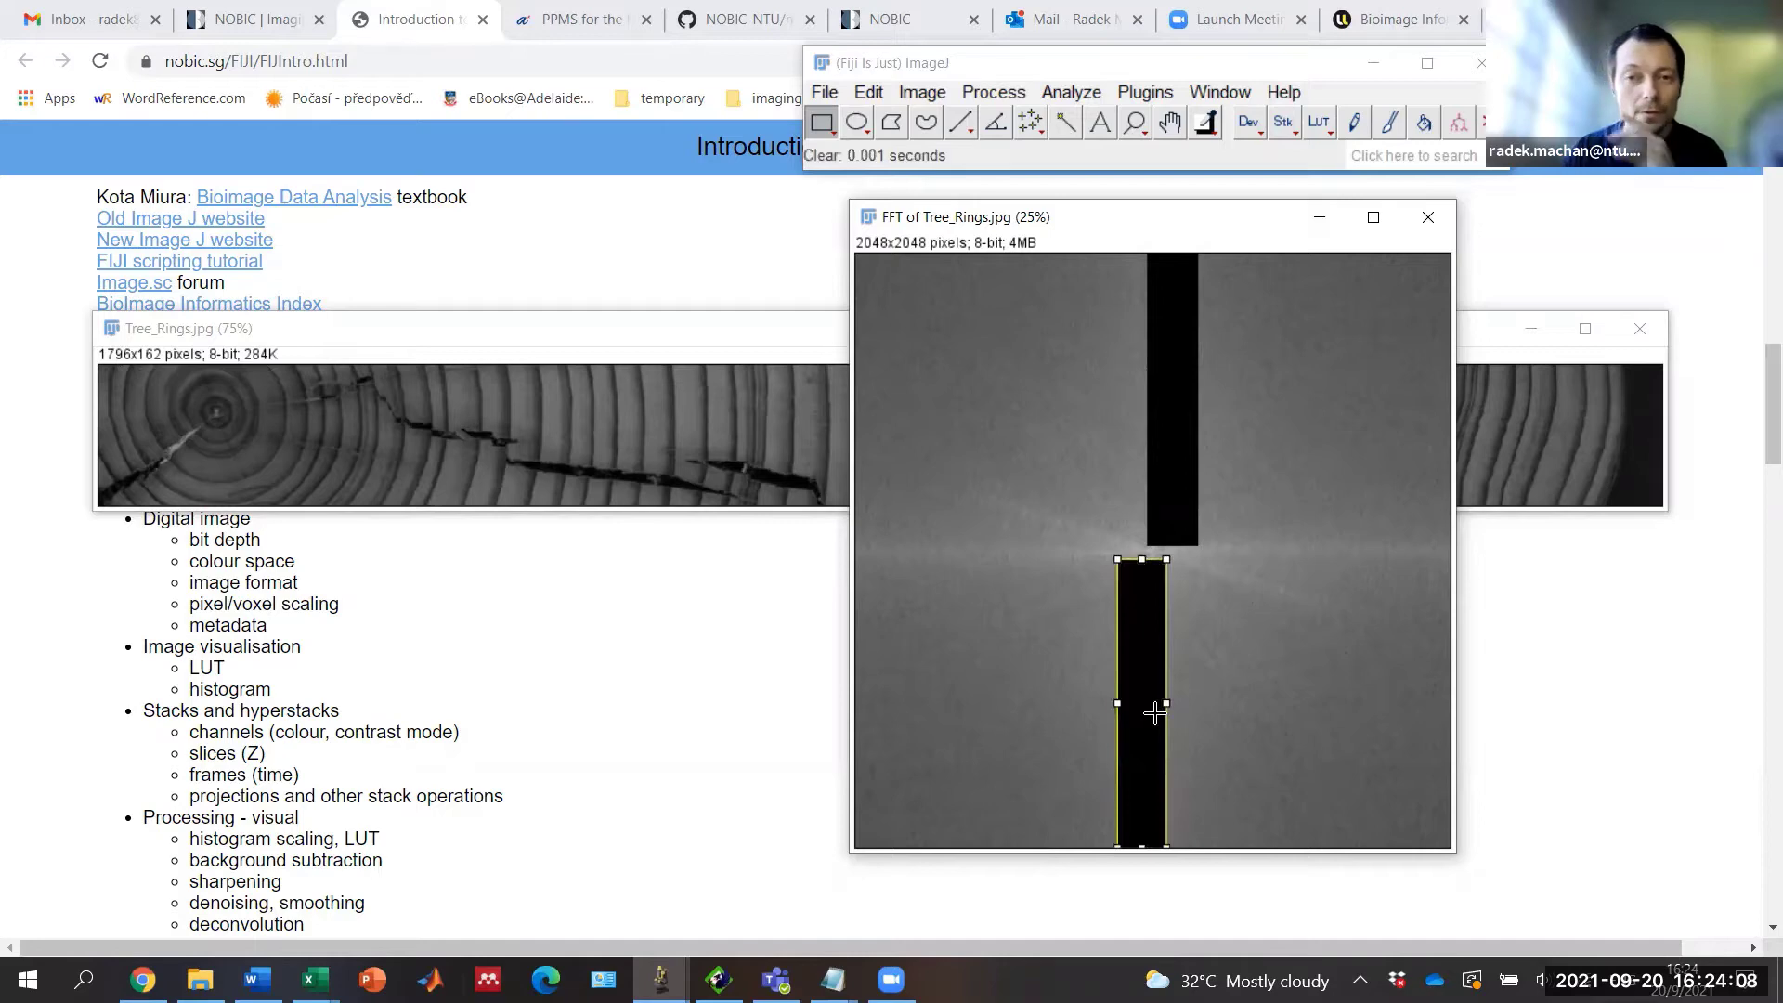
Step: Shift the FFT window aside and compute the inverse FFT of the masked spectrum
{"action": "left_click_drag", "start_coordinate": [1204, 227], "coordinate": [902, 268]}
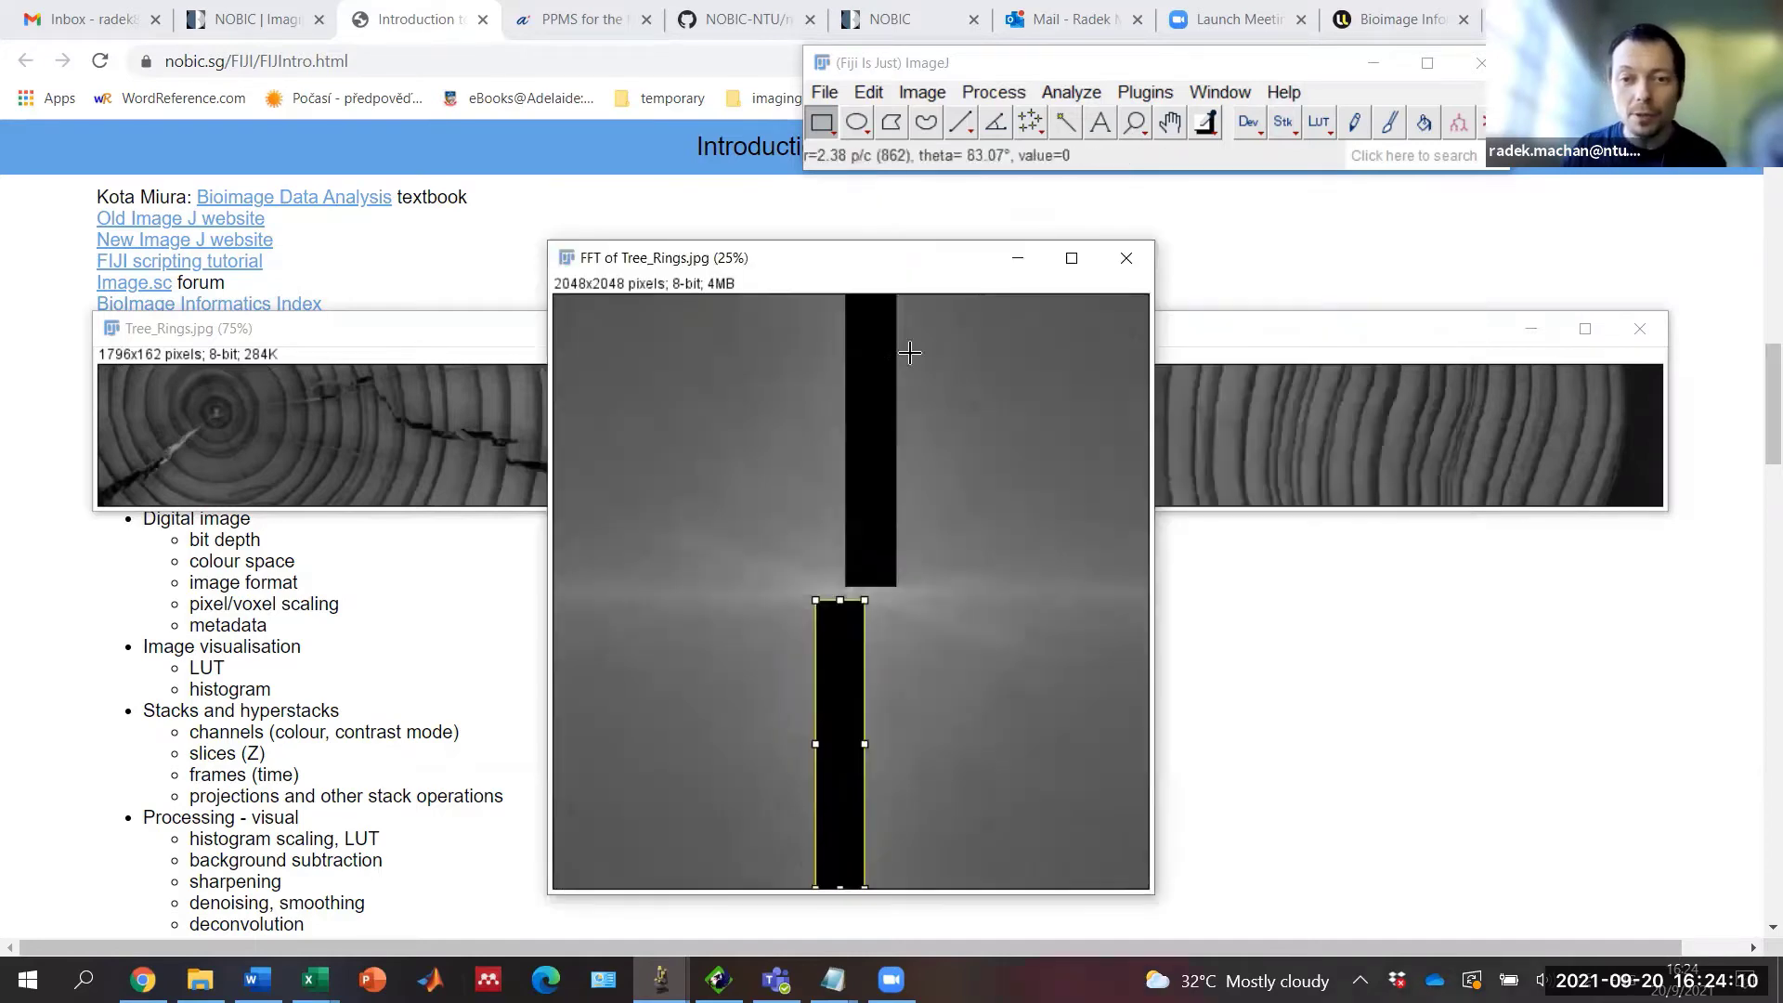
{"action": "left_click", "coordinate": [1011, 92]}
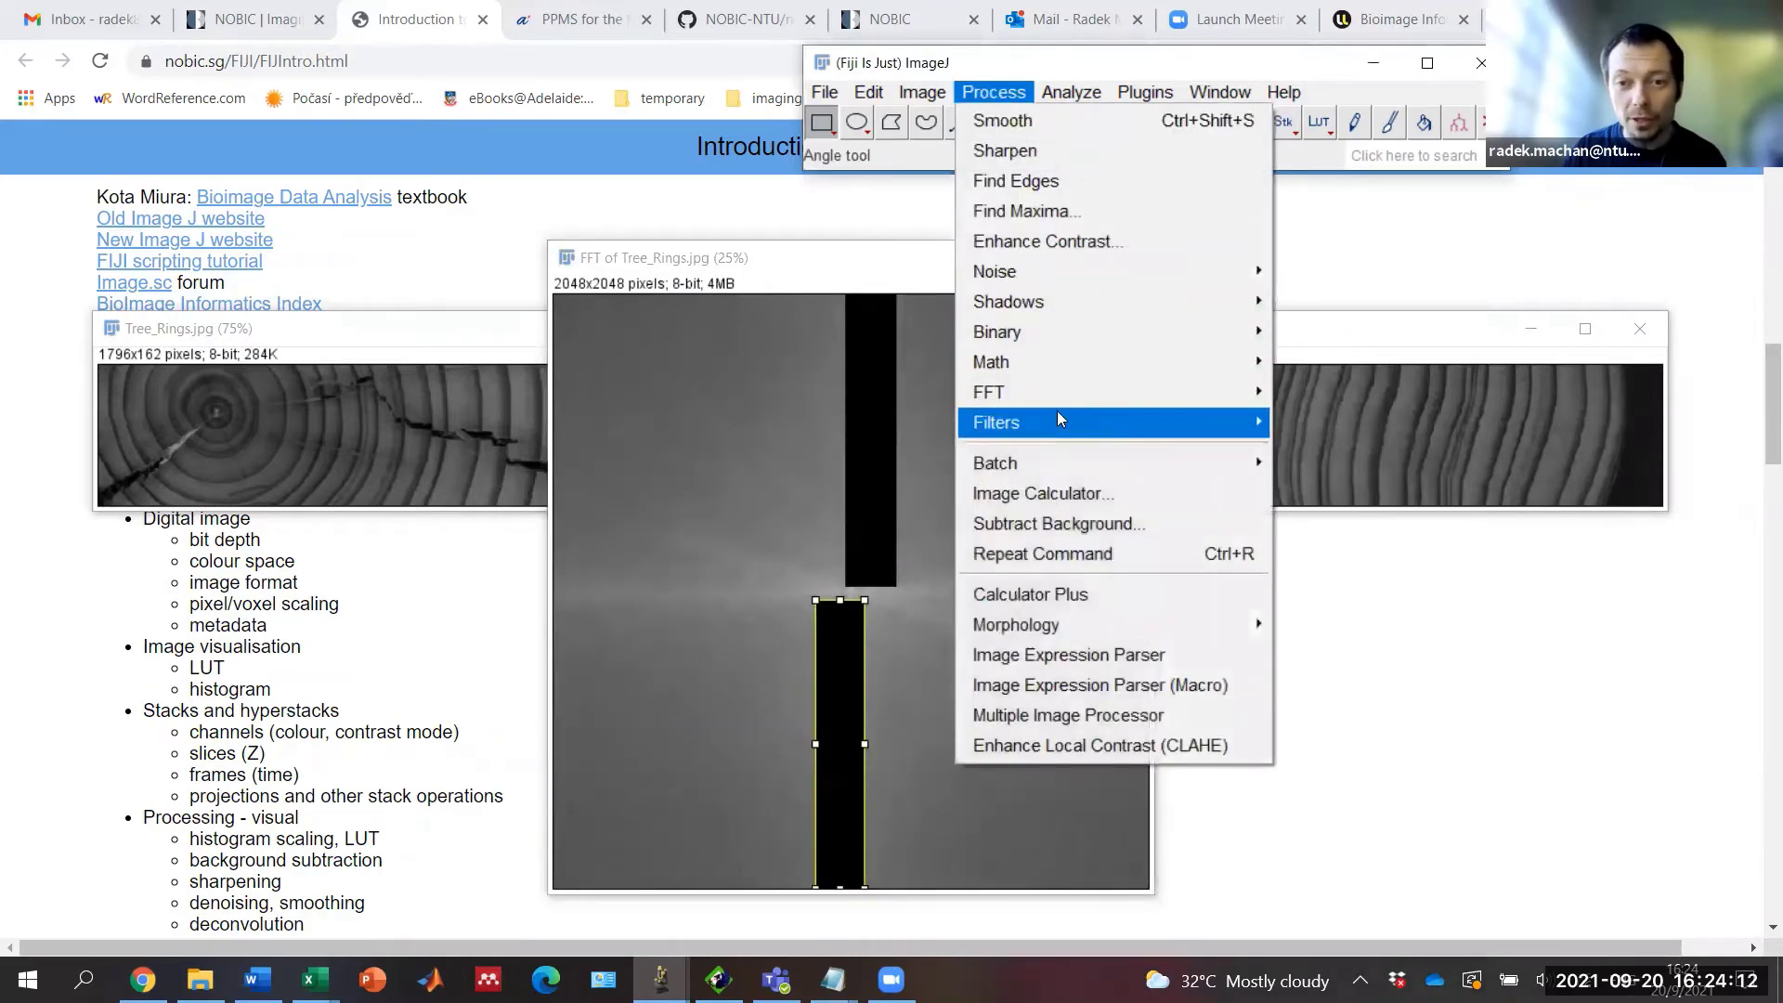
{"action": "mouse_move", "coordinate": [1203, 391]}
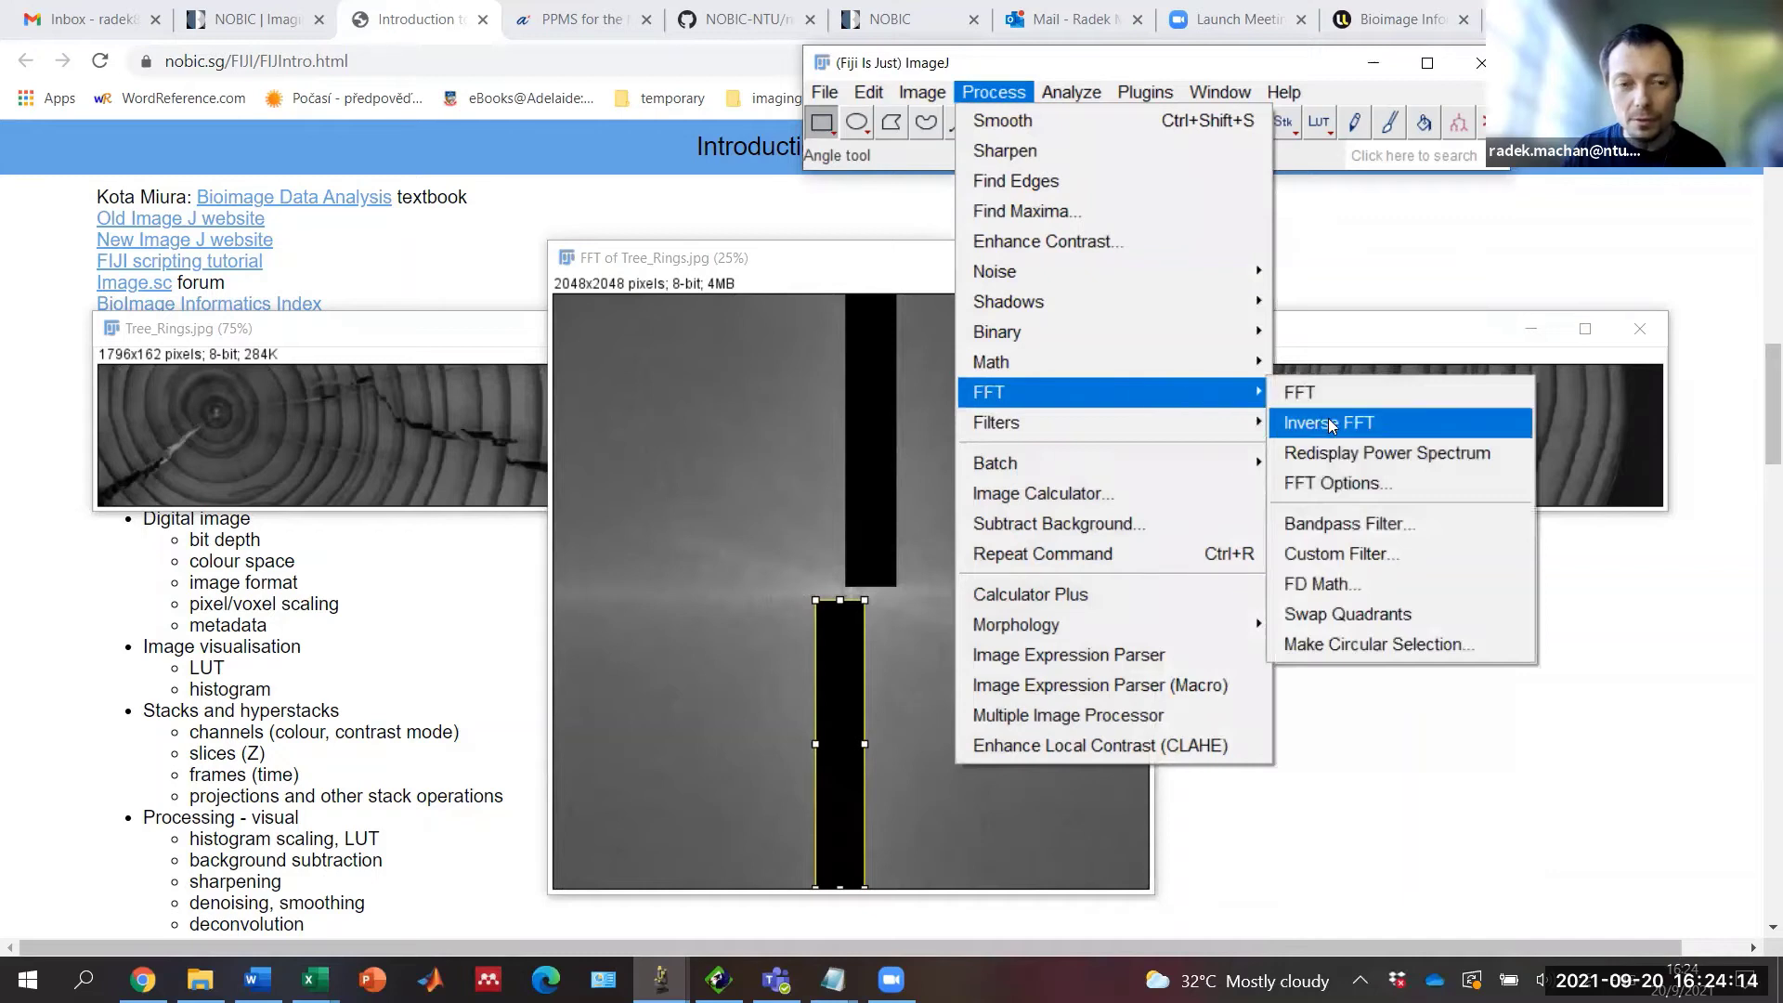
{"action": "left_click", "coordinate": [1331, 425]}
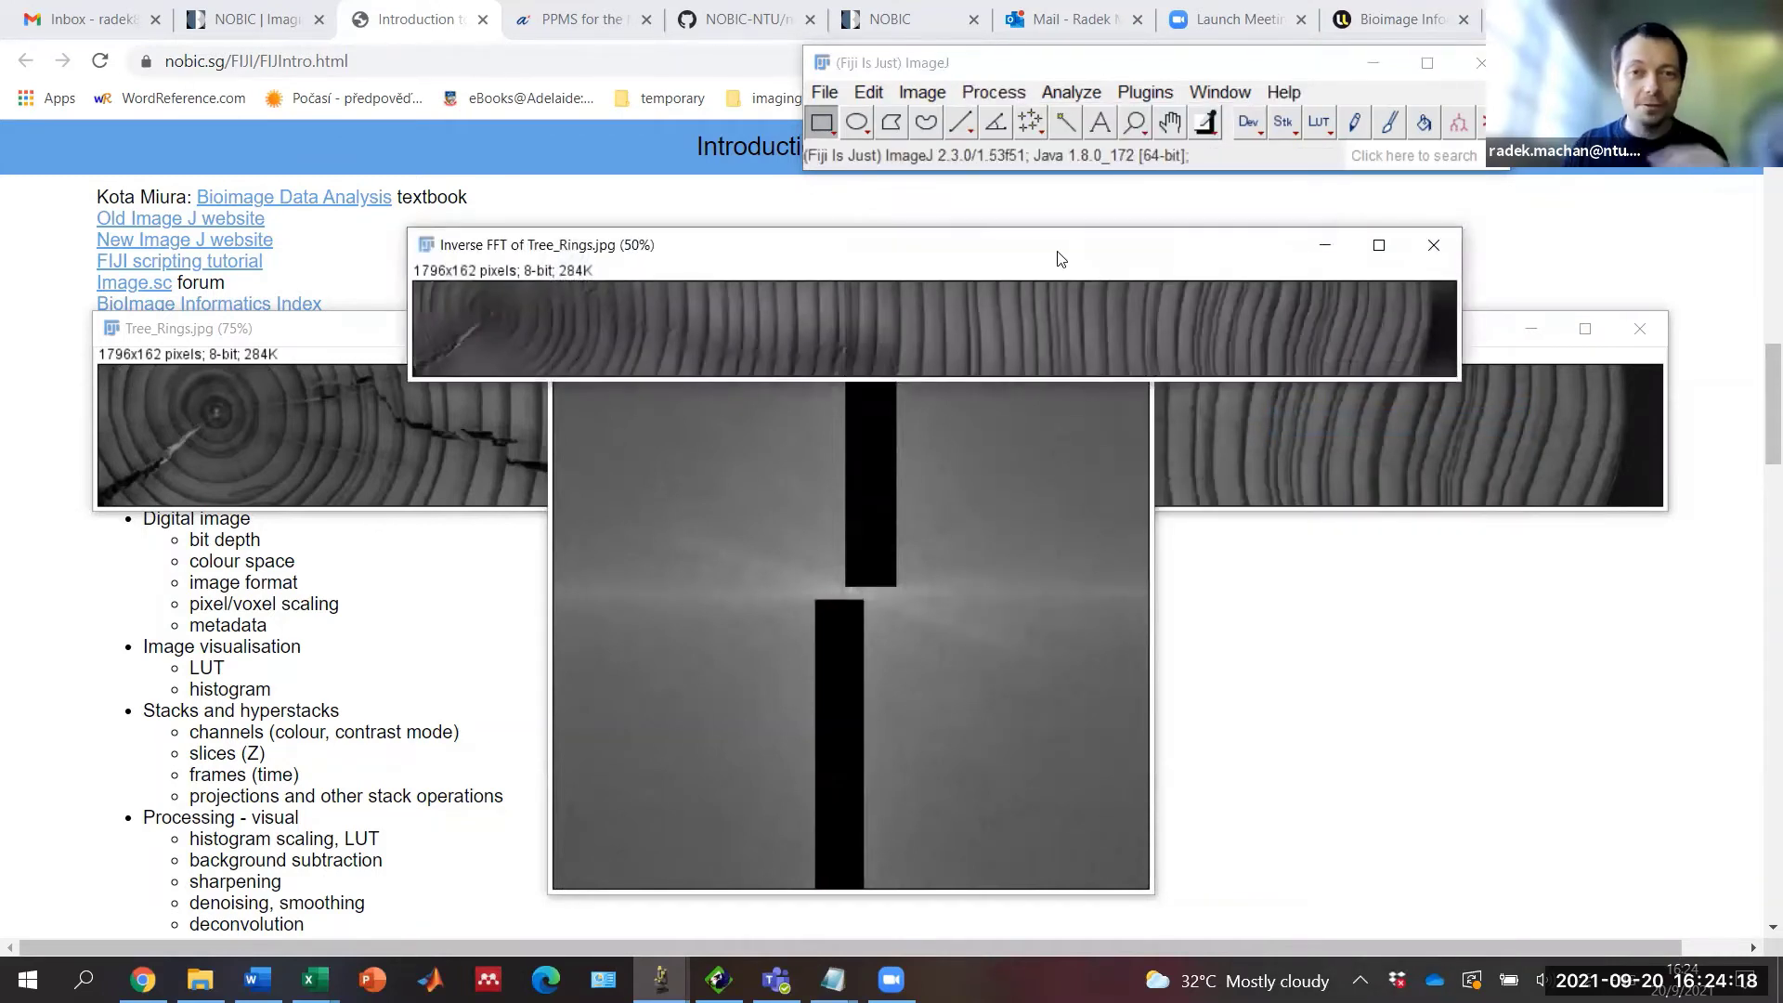
Step: Minimise the FFT window and place the inverse FFT image above Tree_Rings.jpg at 75% zoom for comparison
{"action": "left_click_drag", "start_coordinate": [1060, 256], "coordinate": [1078, 224]}
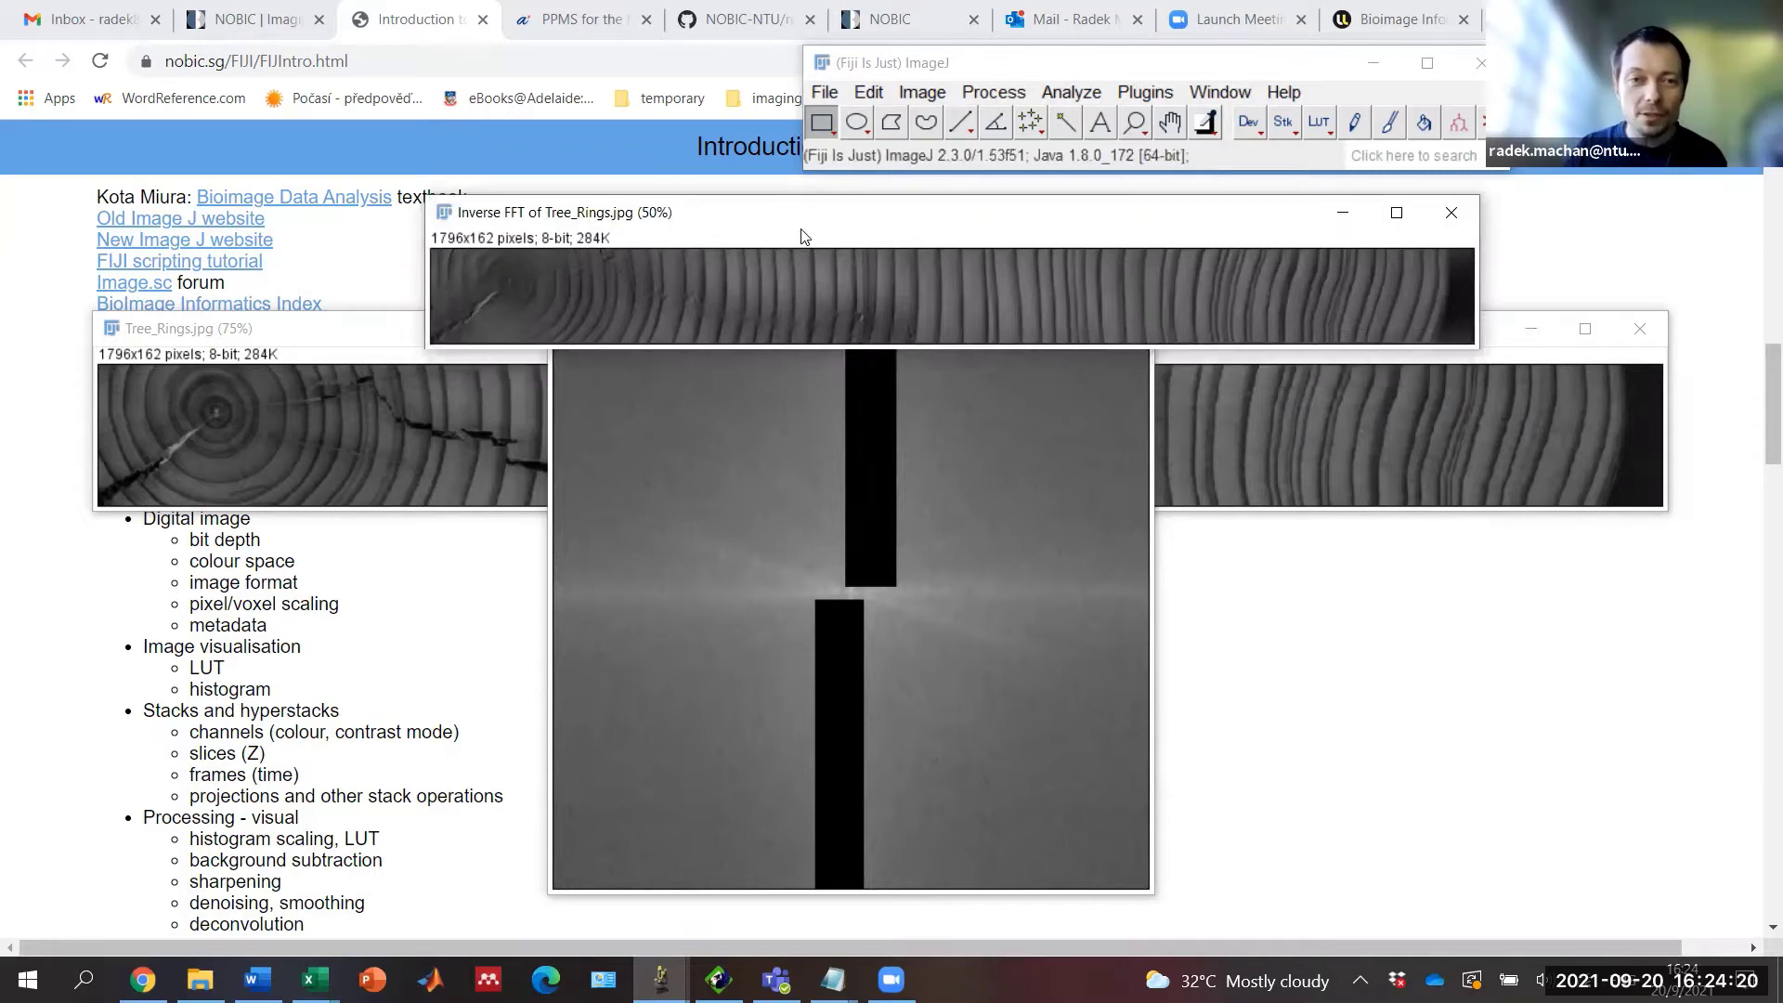
{"action": "left_click_drag", "start_coordinate": [804, 236], "coordinate": [675, 195]}
{"action": "left_click", "coordinate": [883, 293]}
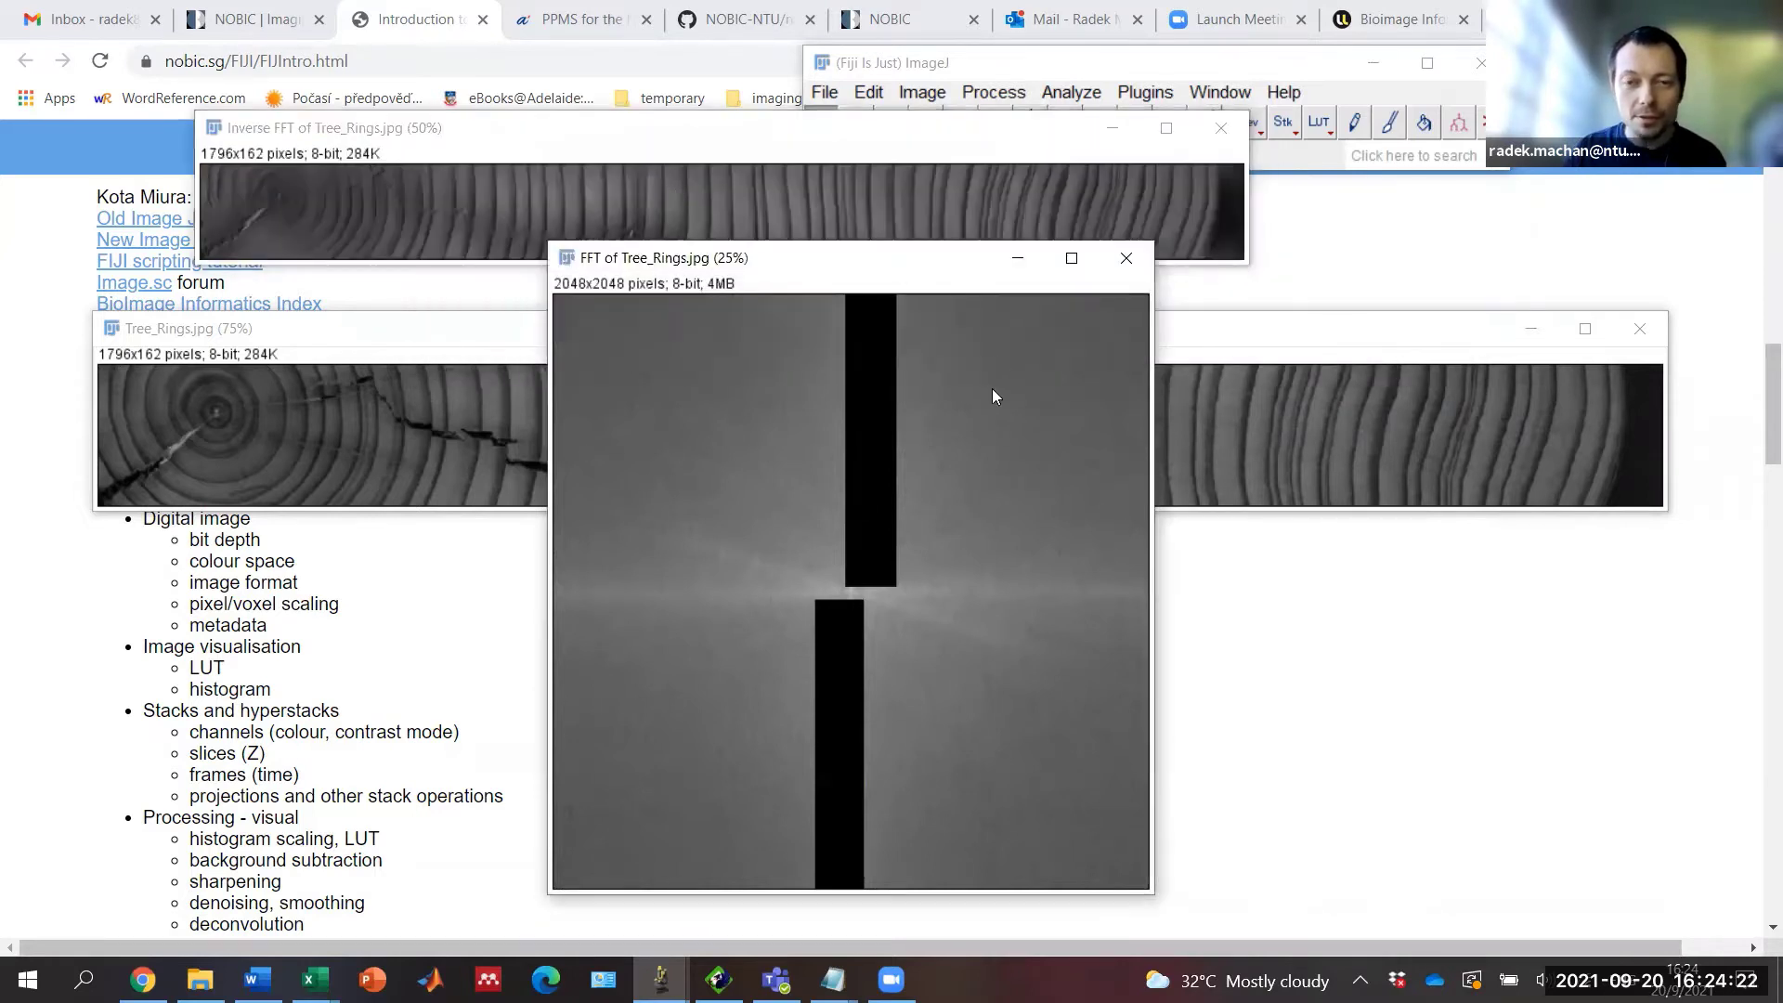
{"action": "left_click", "coordinate": [1021, 262]}
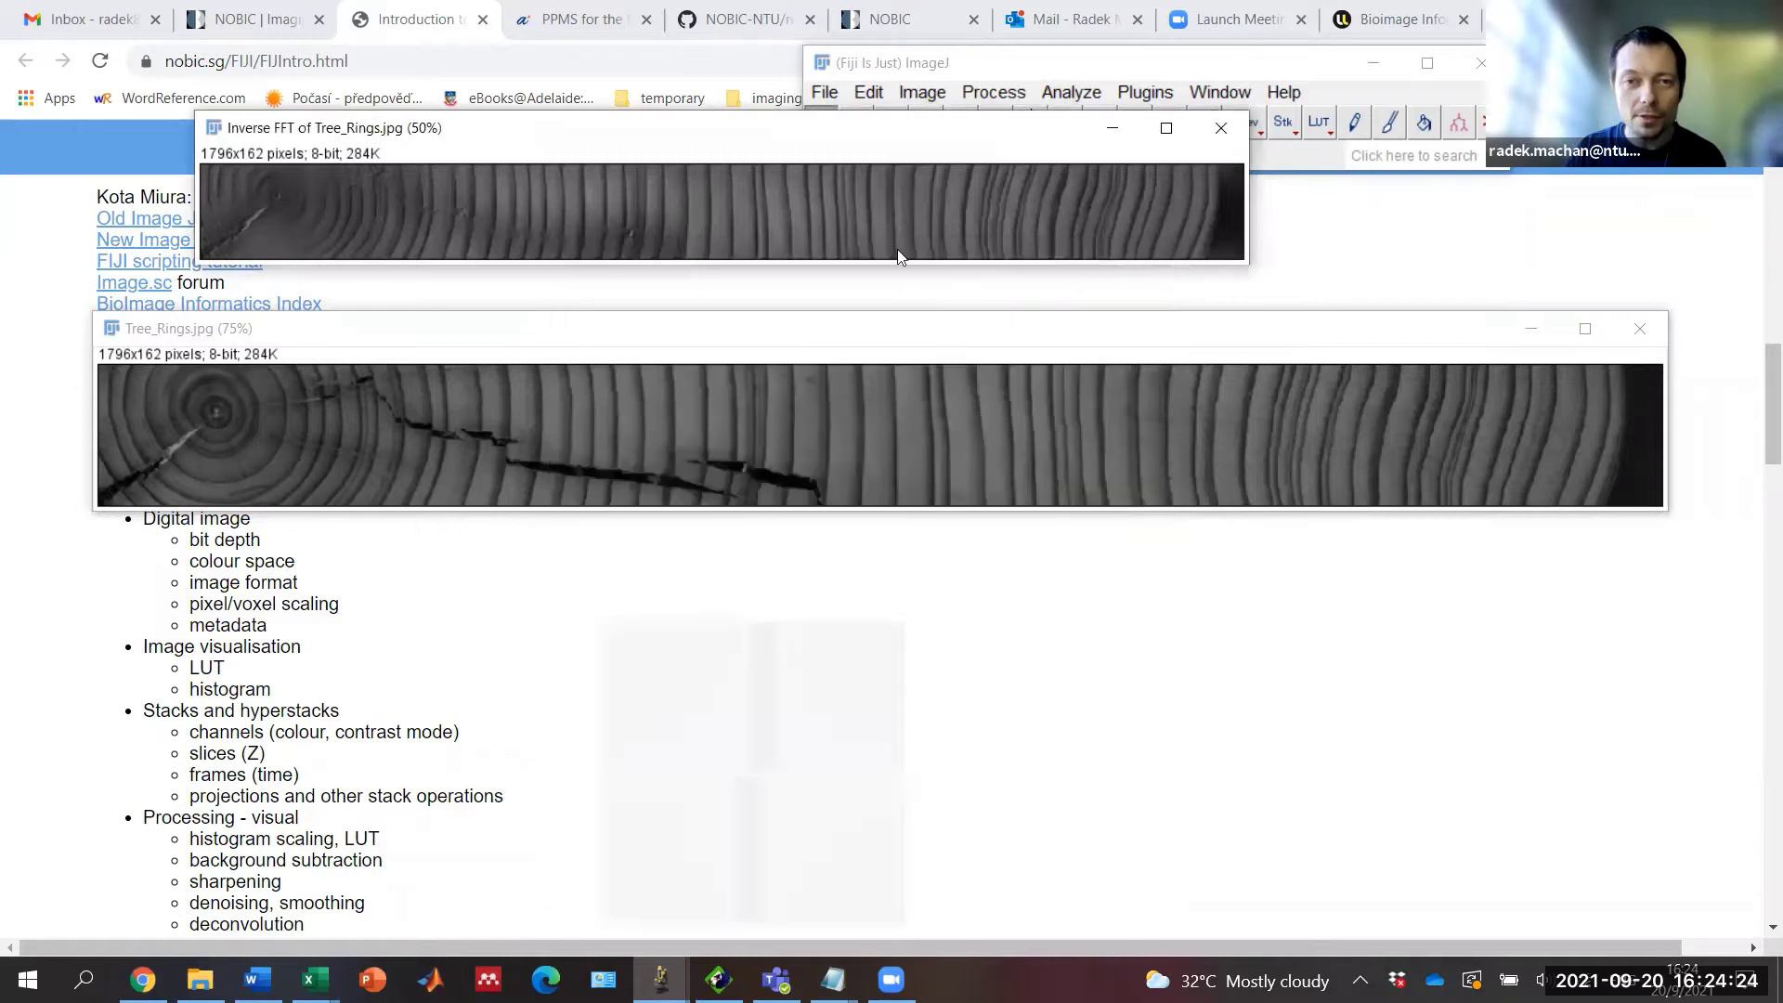
{"action": "left_click_drag", "start_coordinate": [849, 145], "coordinate": [817, 188]}
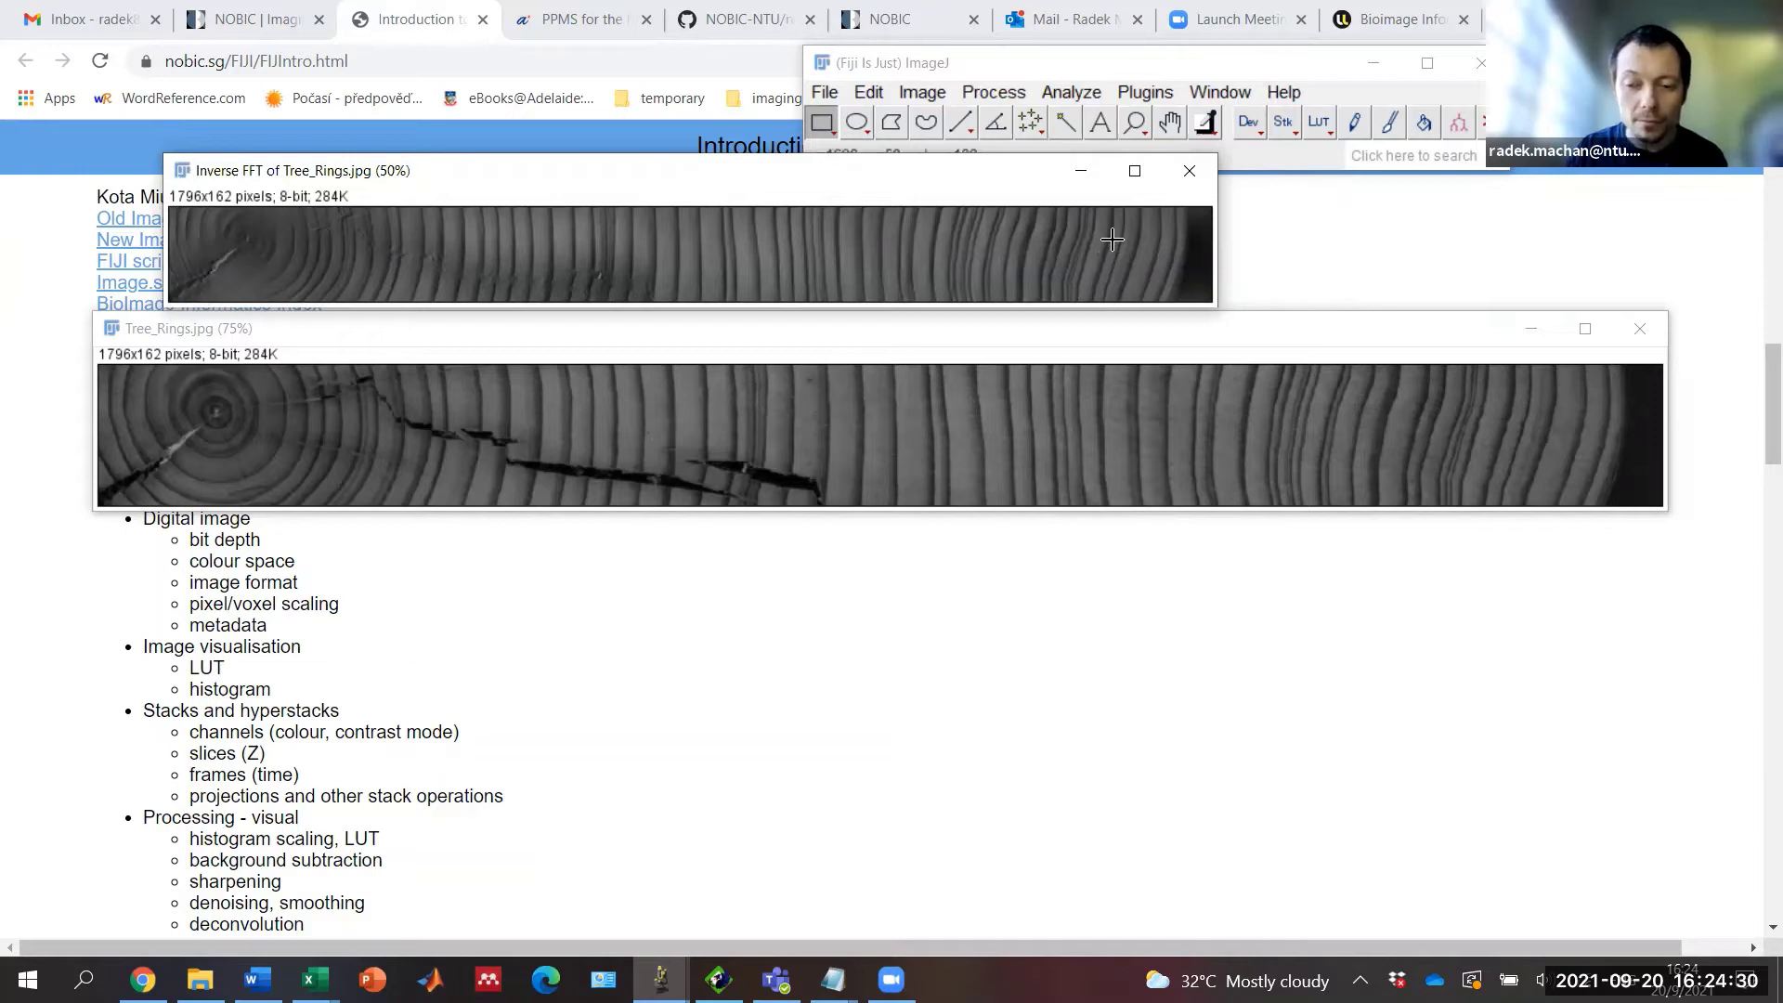
{"action": "key", "text": "plus"}
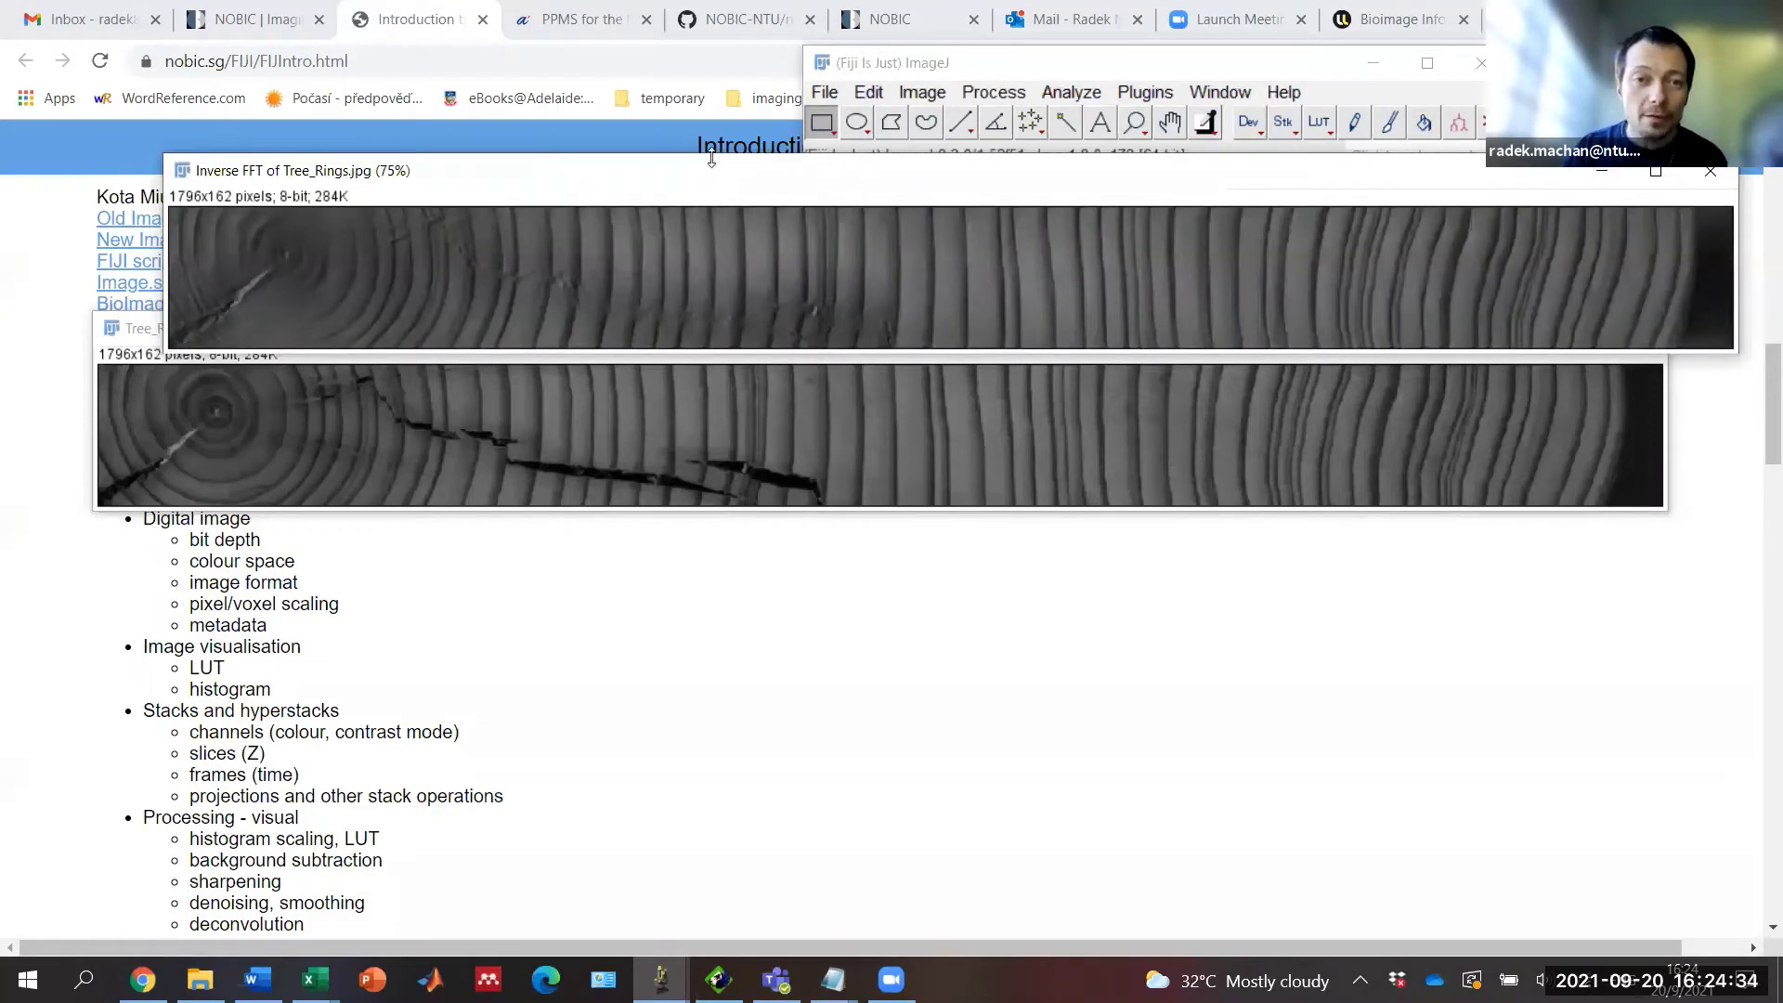
{"action": "left_click_drag", "start_coordinate": [604, 177], "coordinate": [508, 160]}
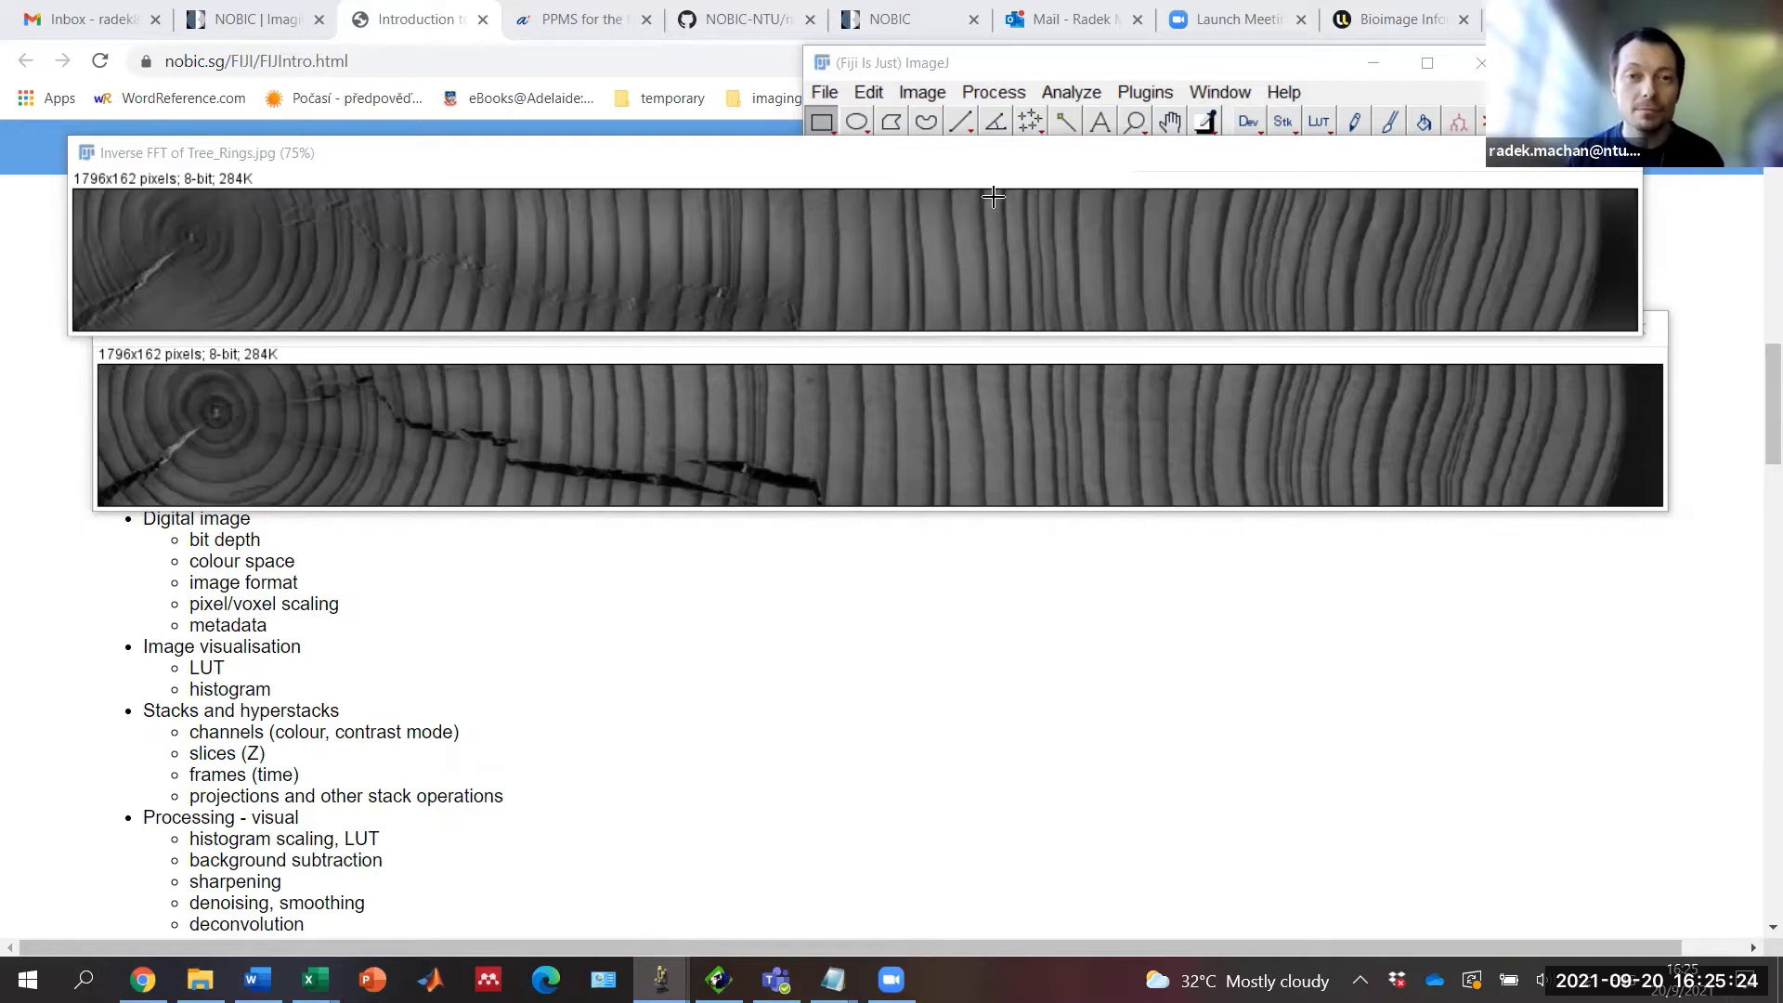
Step: Move the inverse FFT image lower, select a rectangle about 124 by 53 pixels right of its centre and clear it to black
{"action": "left_click", "coordinate": [1023, 182]}
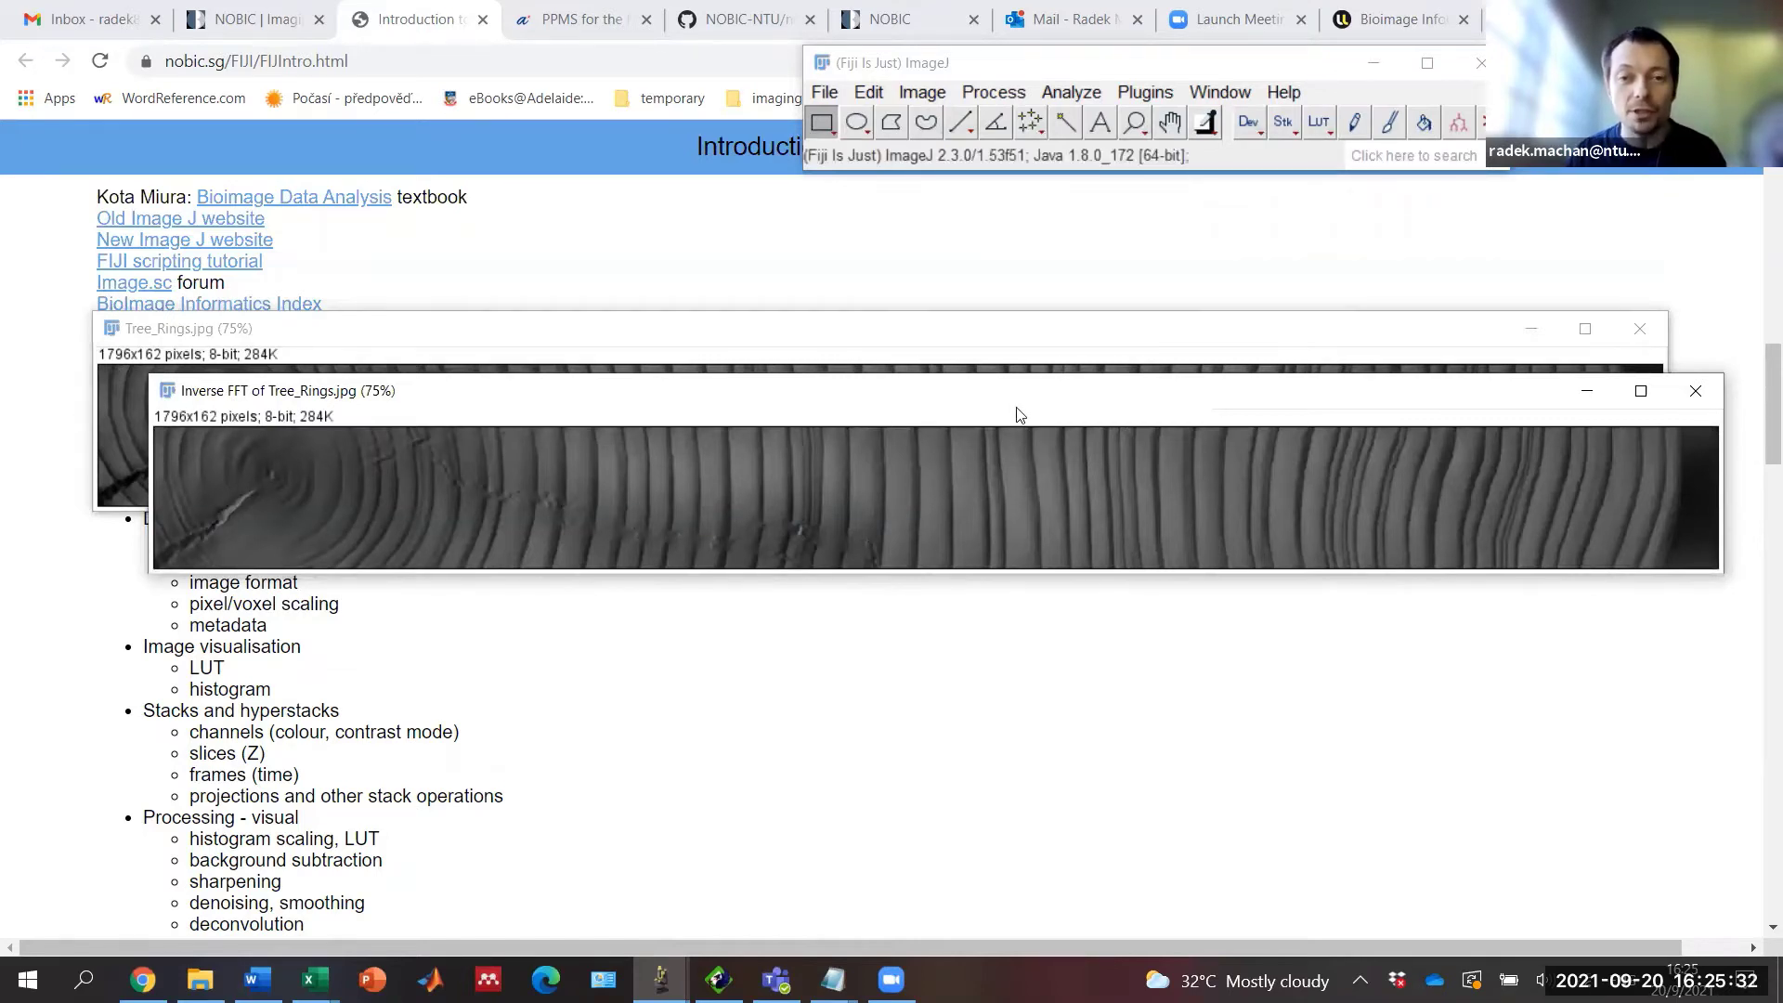
{"action": "left_click_drag", "start_coordinate": [1033, 475], "coordinate": [1144, 520]}
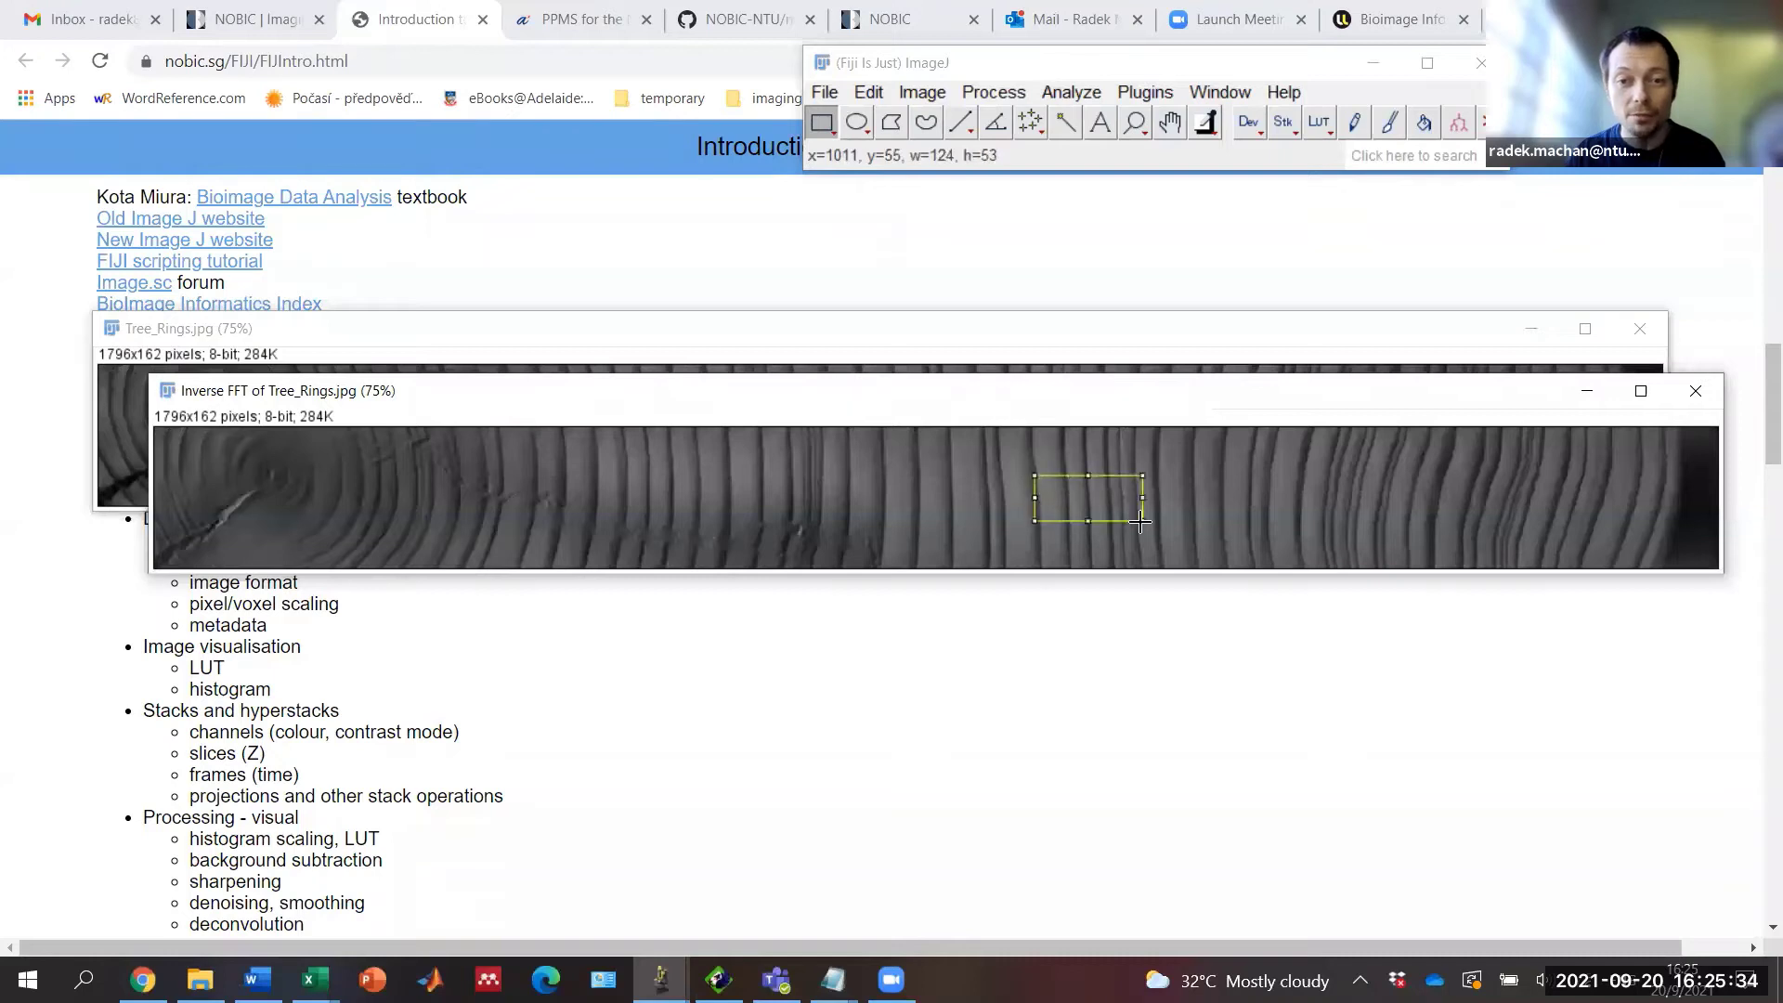
{"action": "key", "text": "BackSpace"}
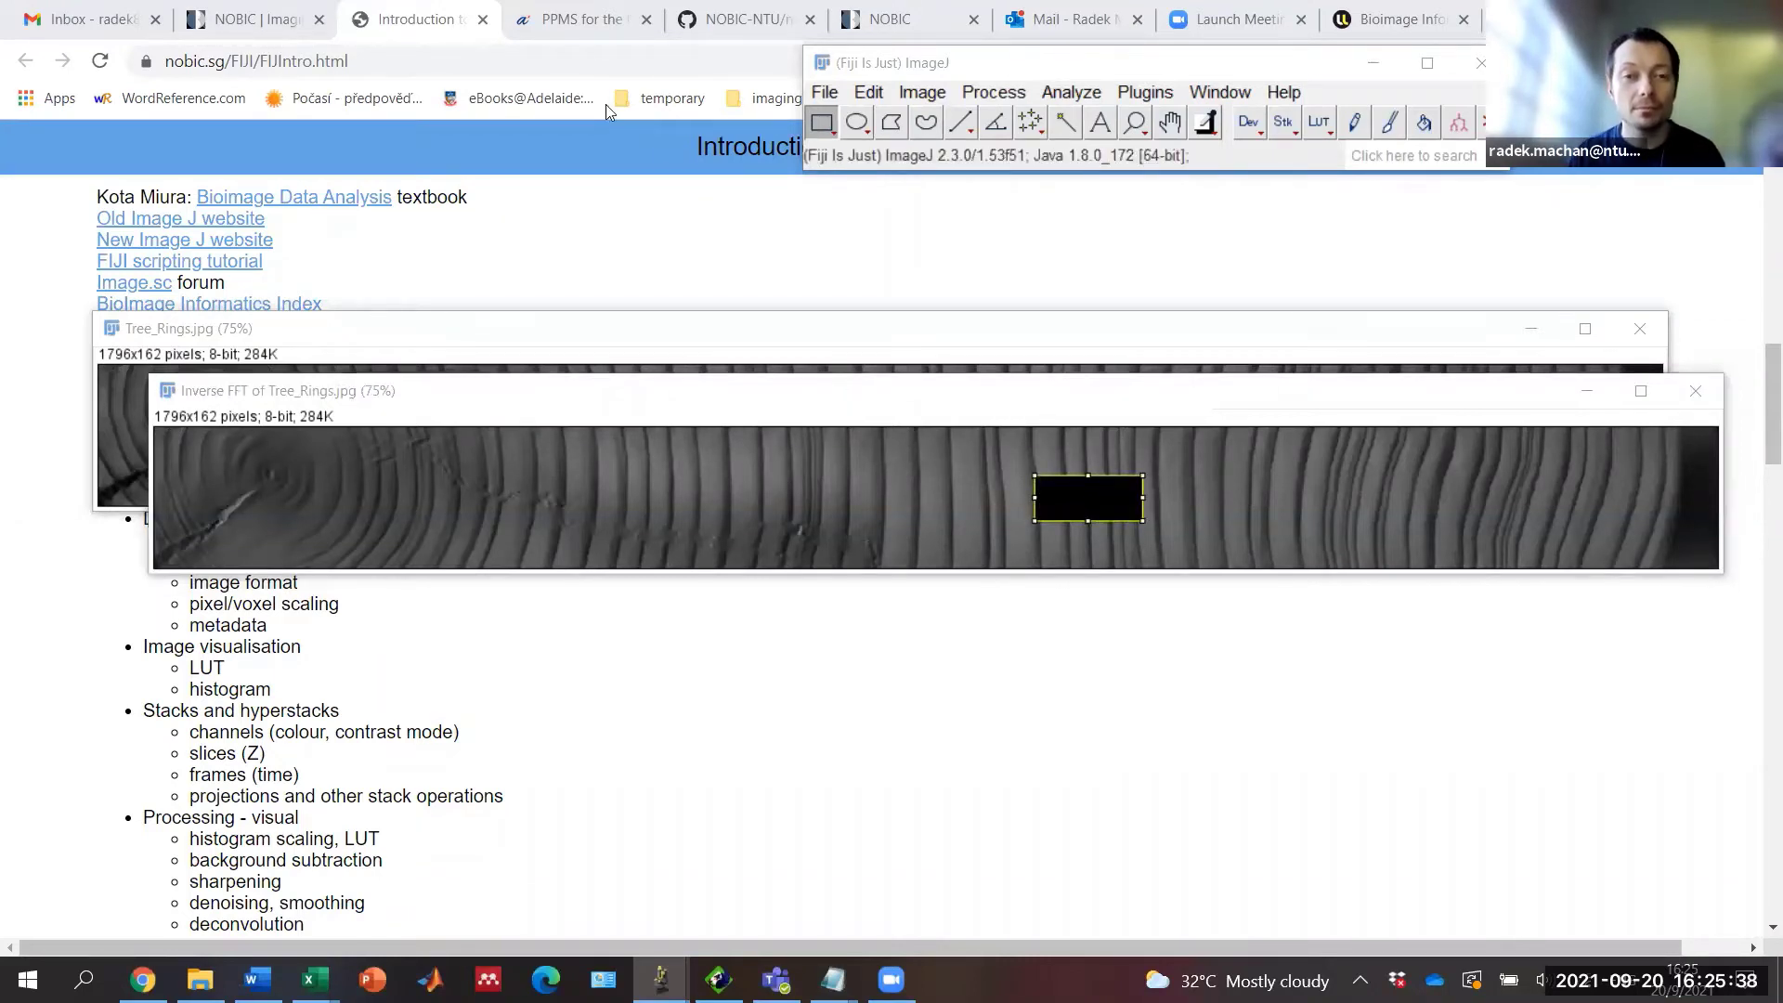
Step: Bring the Fiji windows back and close the FFT of Tree_Rings.jpg and the Tree_Rings.jpg image without saving changes
{"action": "left_click", "coordinate": [1212, 302]}
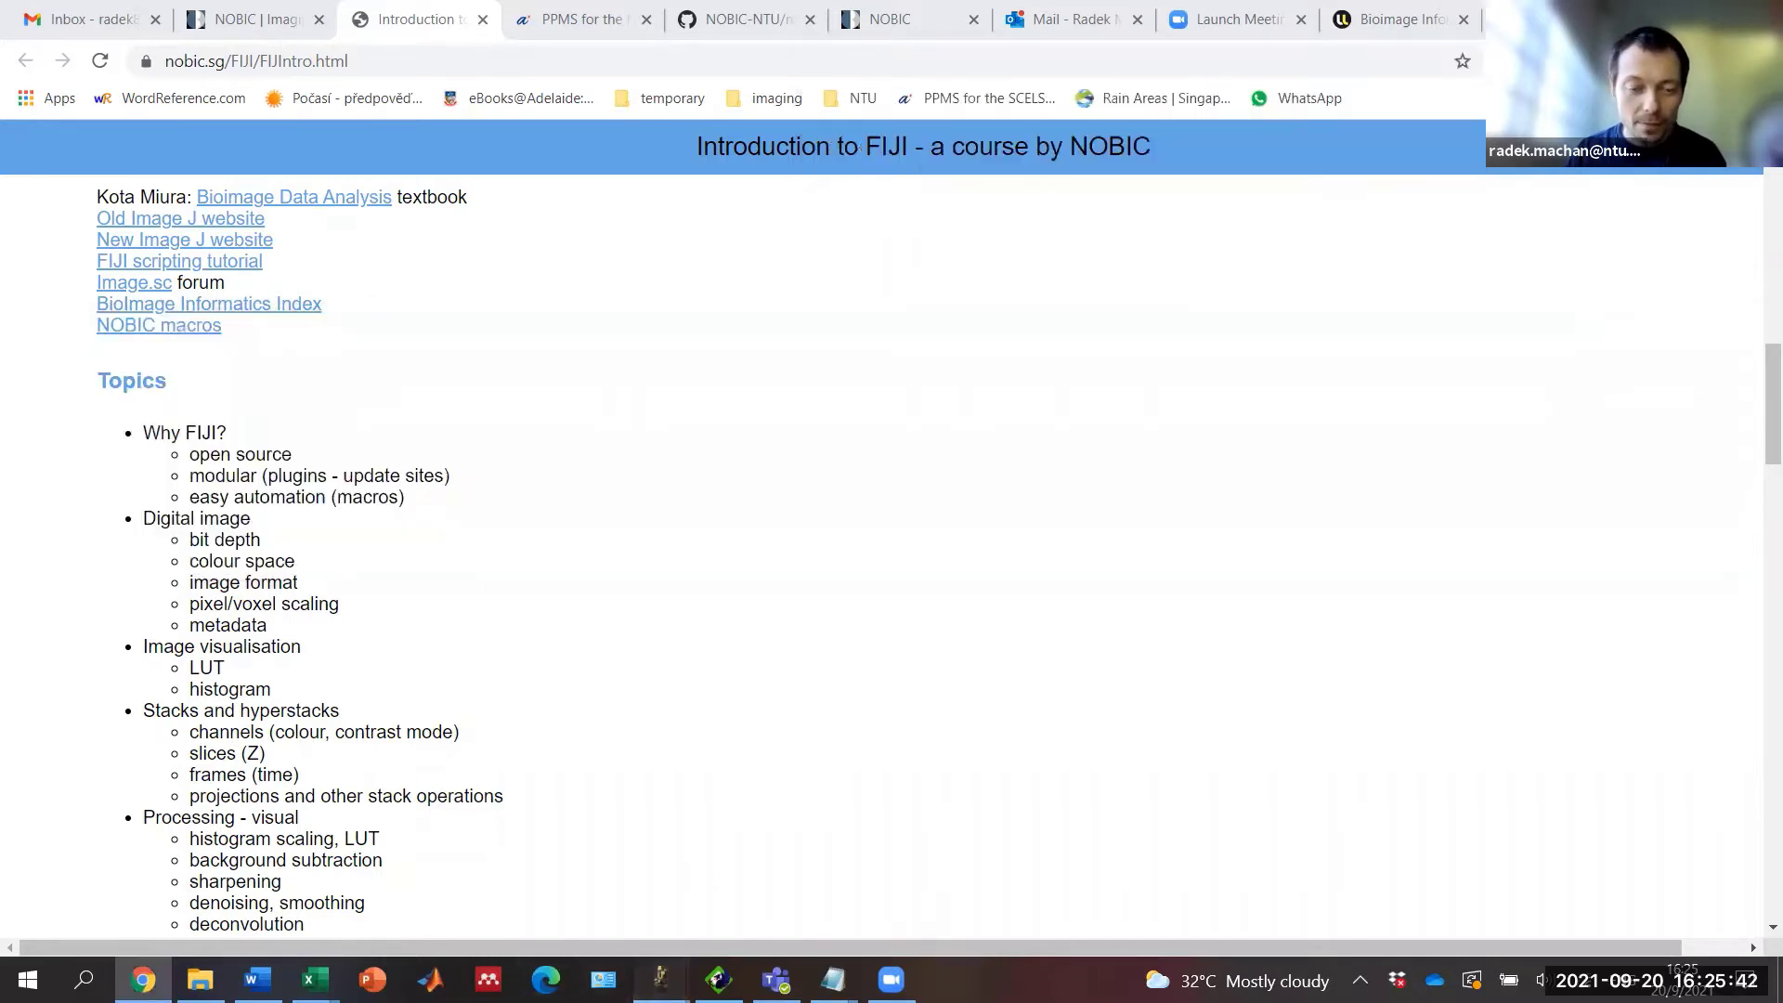
{"action": "mouse_move", "coordinate": [661, 980]}
{"action": "left_click", "coordinate": [726, 852]}
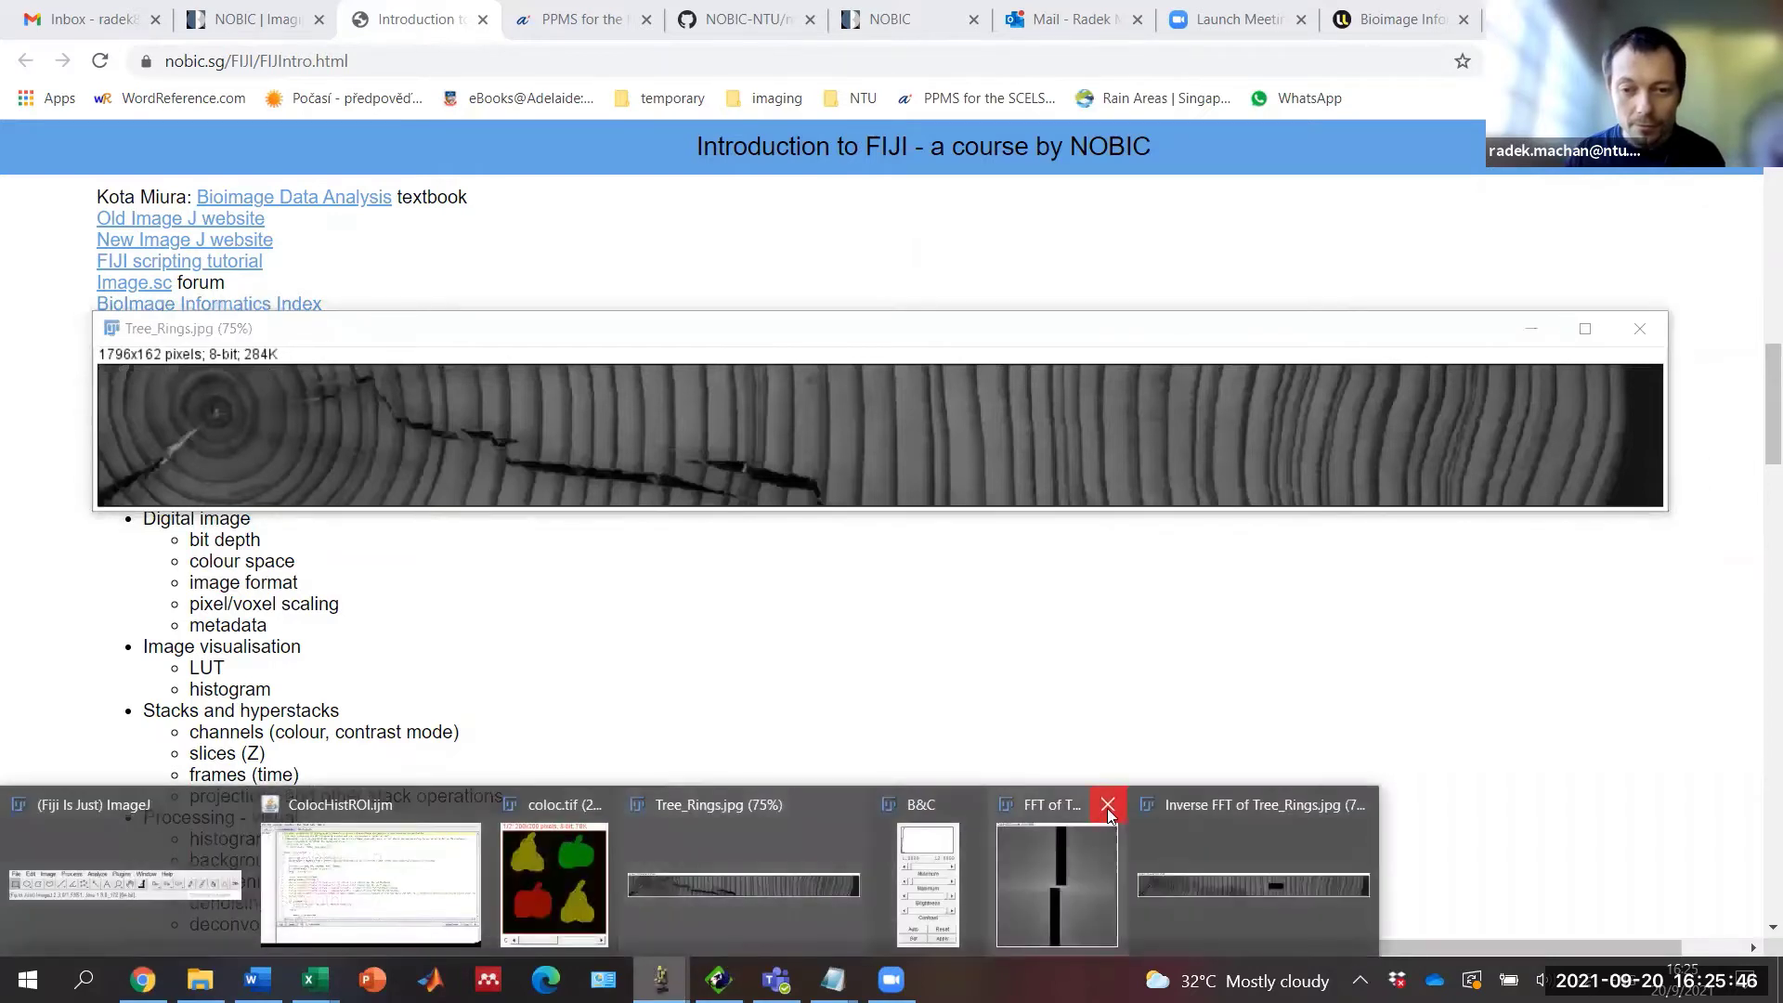
{"action": "left_click", "coordinate": [1108, 824]}
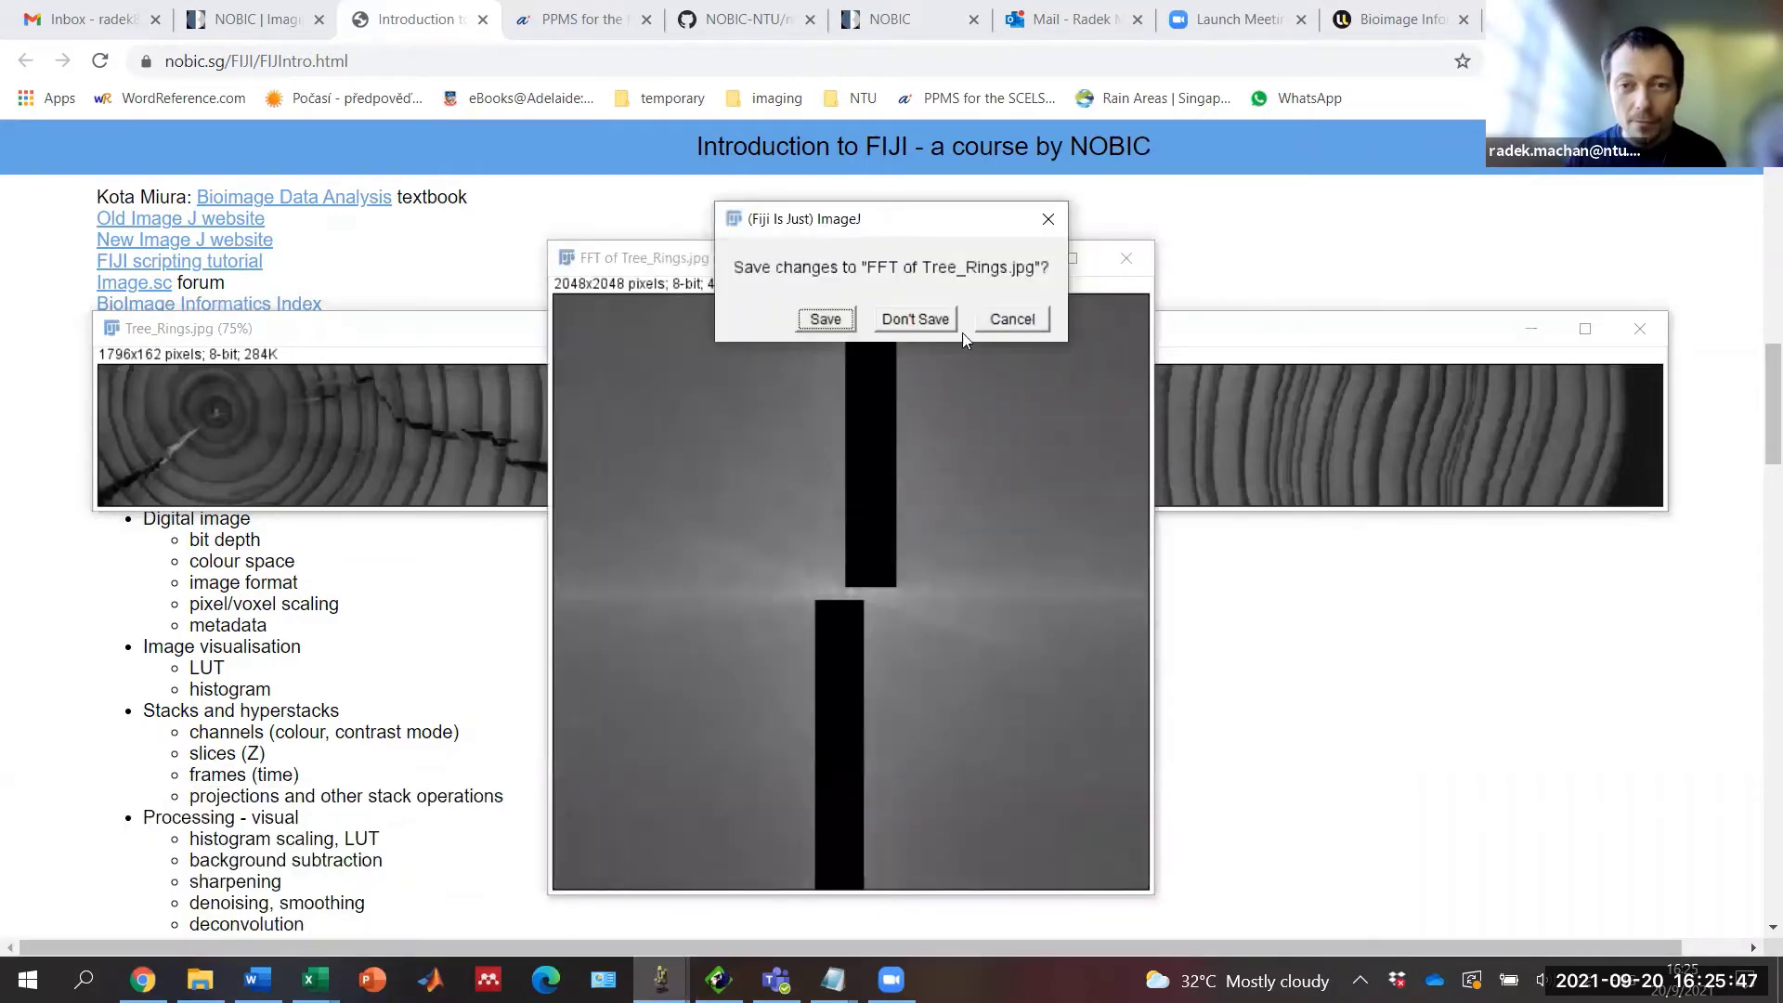
{"action": "left_click", "coordinate": [910, 319]}
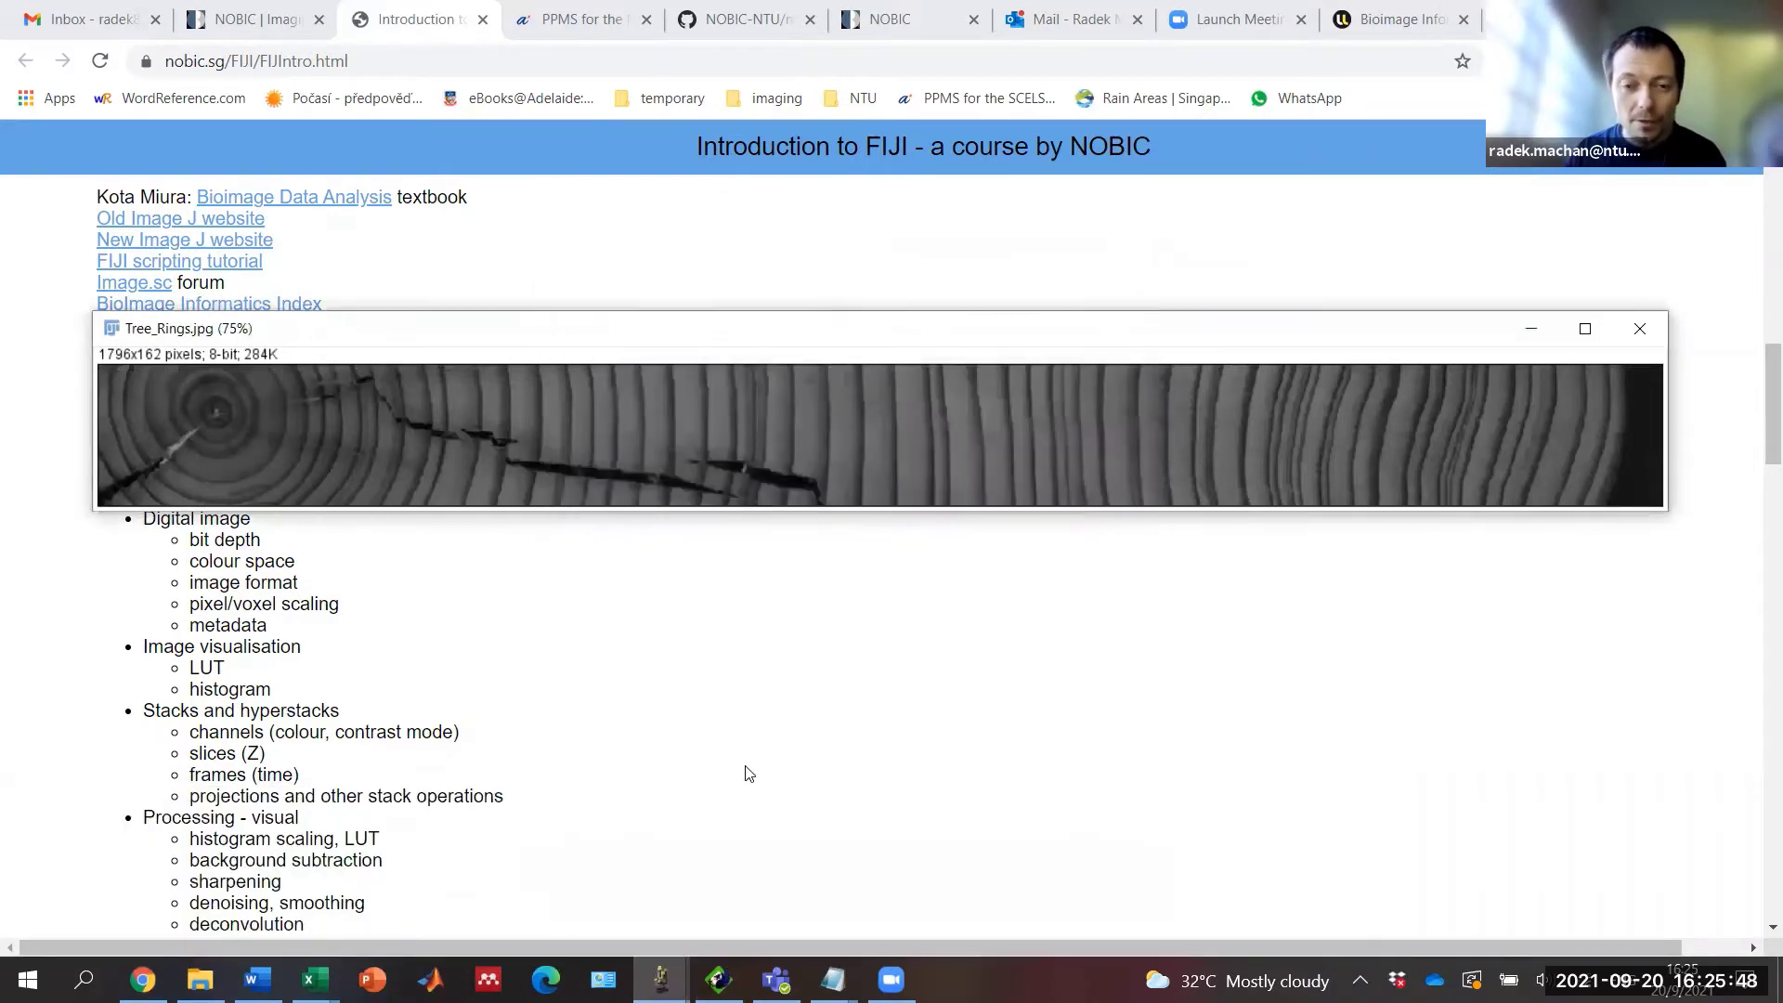
{"action": "left_click", "coordinate": [1636, 330]}
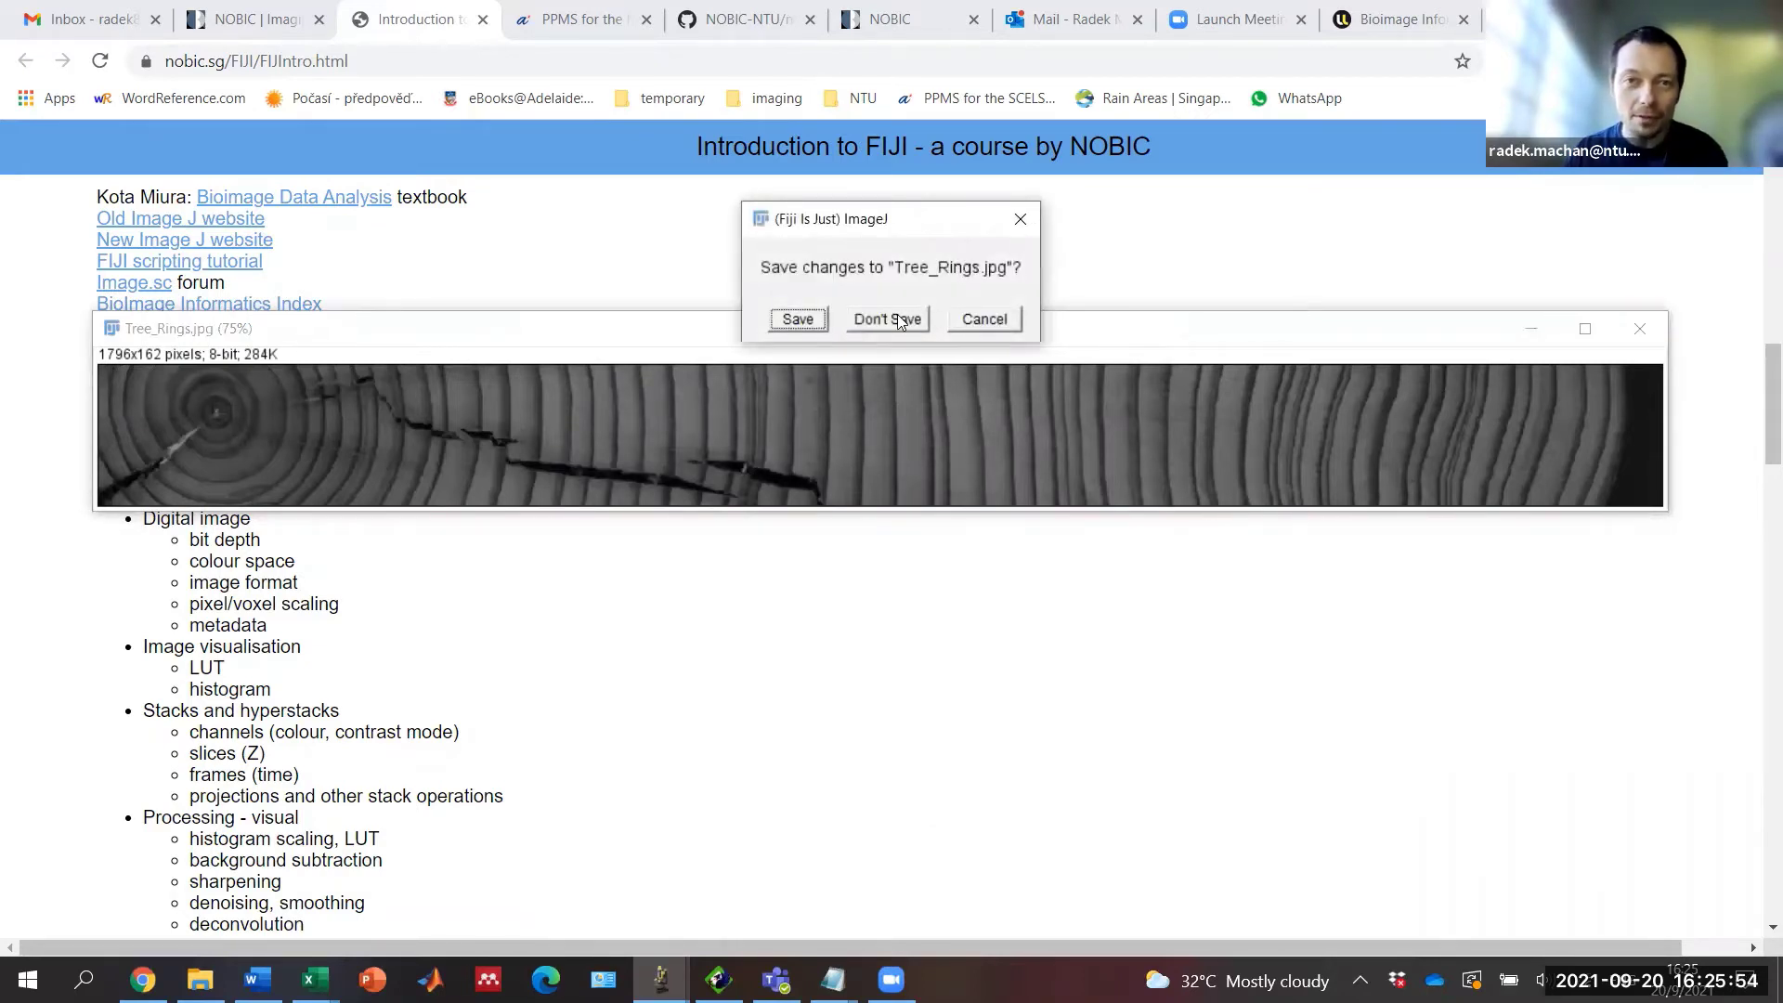
{"action": "left_click", "coordinate": [897, 319]}
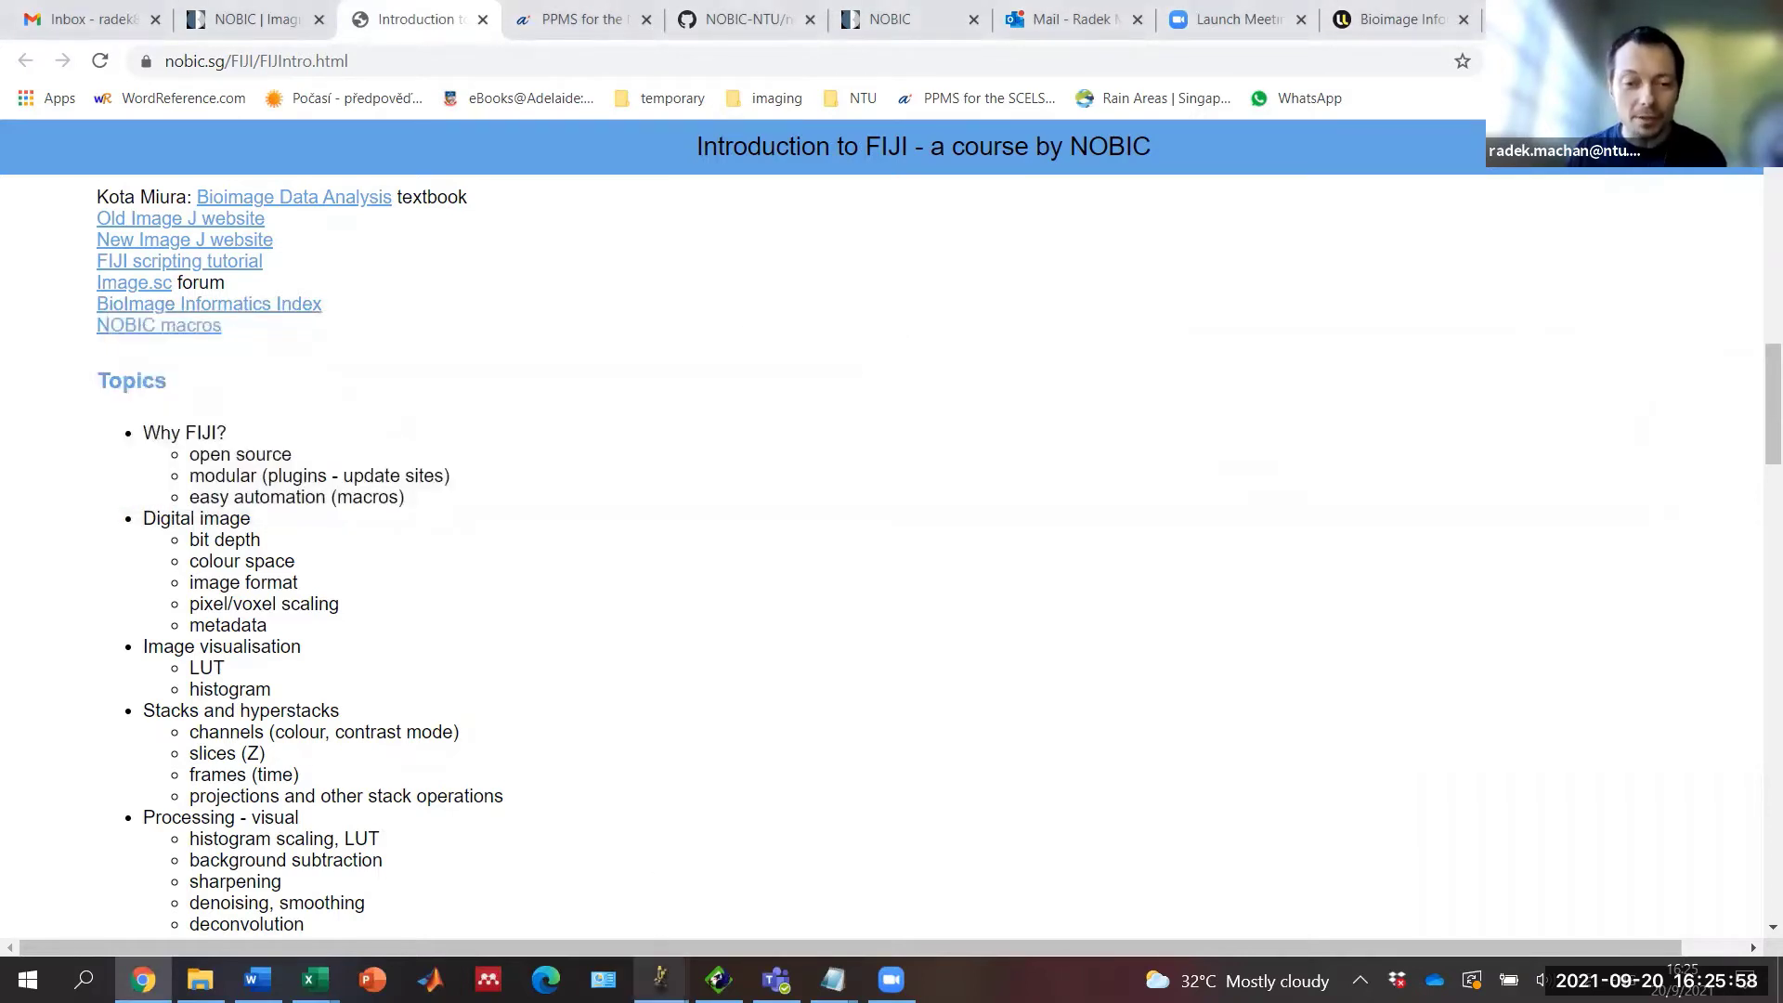
{"action": "mouse_move", "coordinate": [635, 968]}
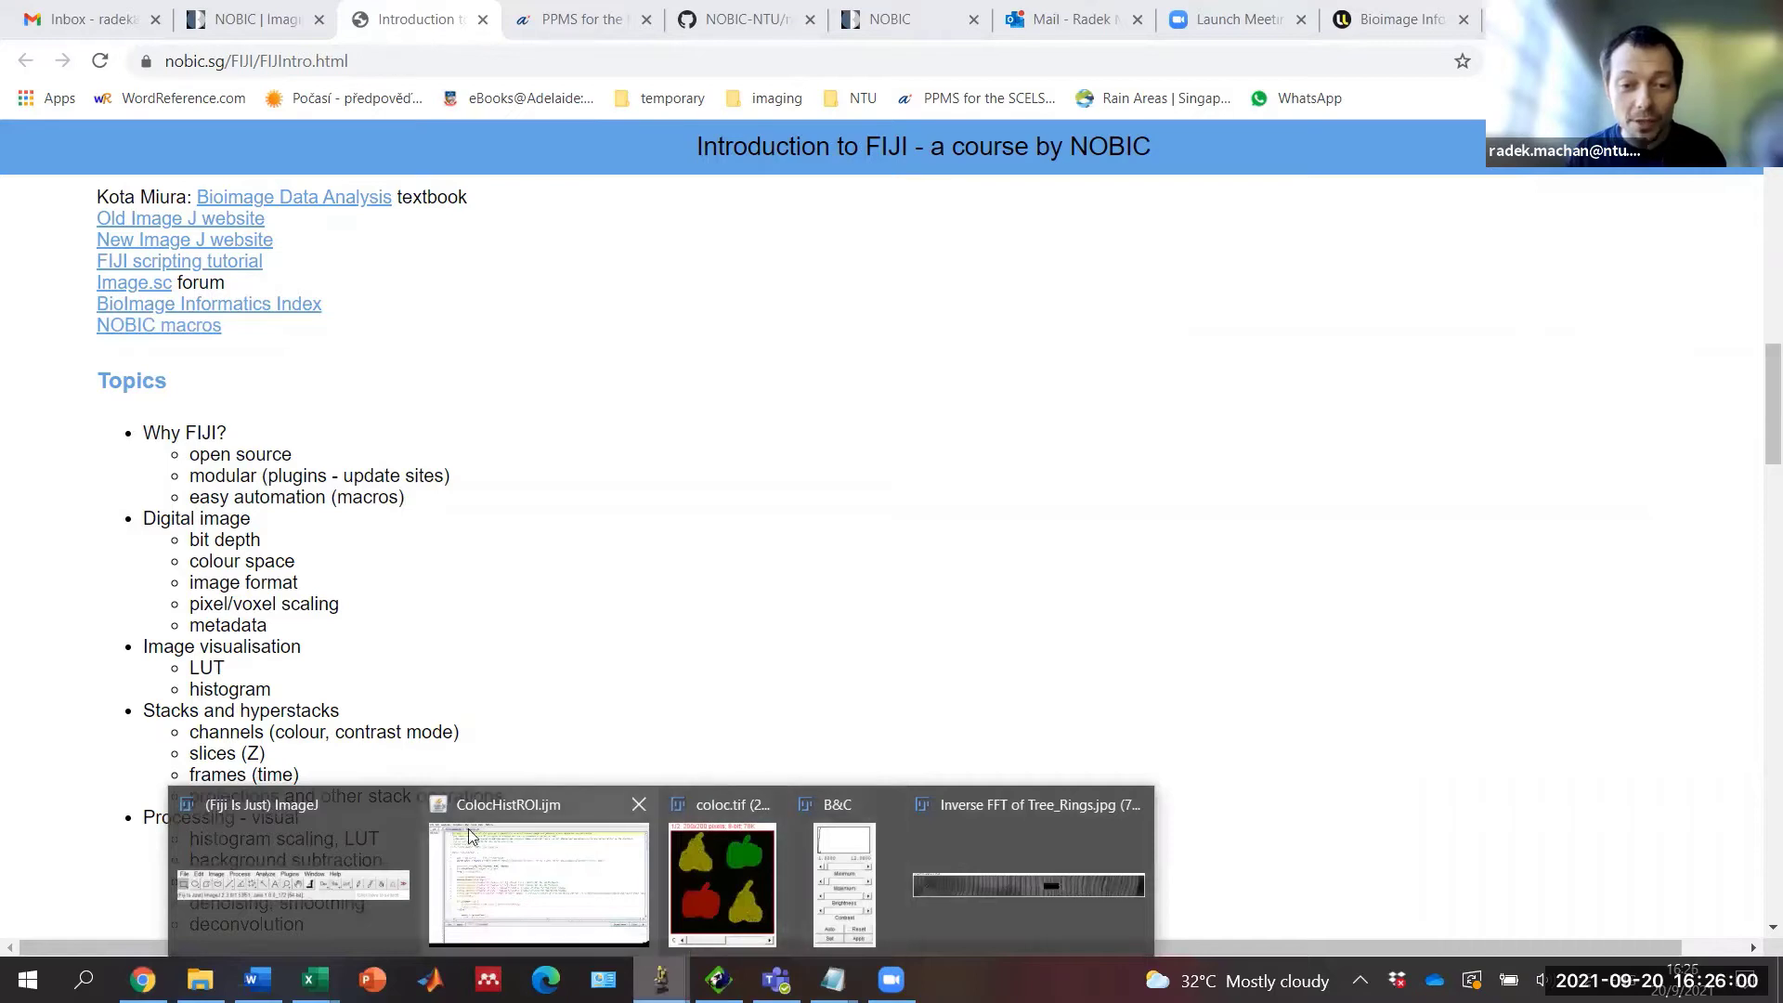
Step: Bring the Fiji main window over the course page and review the topic list down to the Pearson correlation coefficient section
{"action": "left_click", "coordinate": [281, 817]}
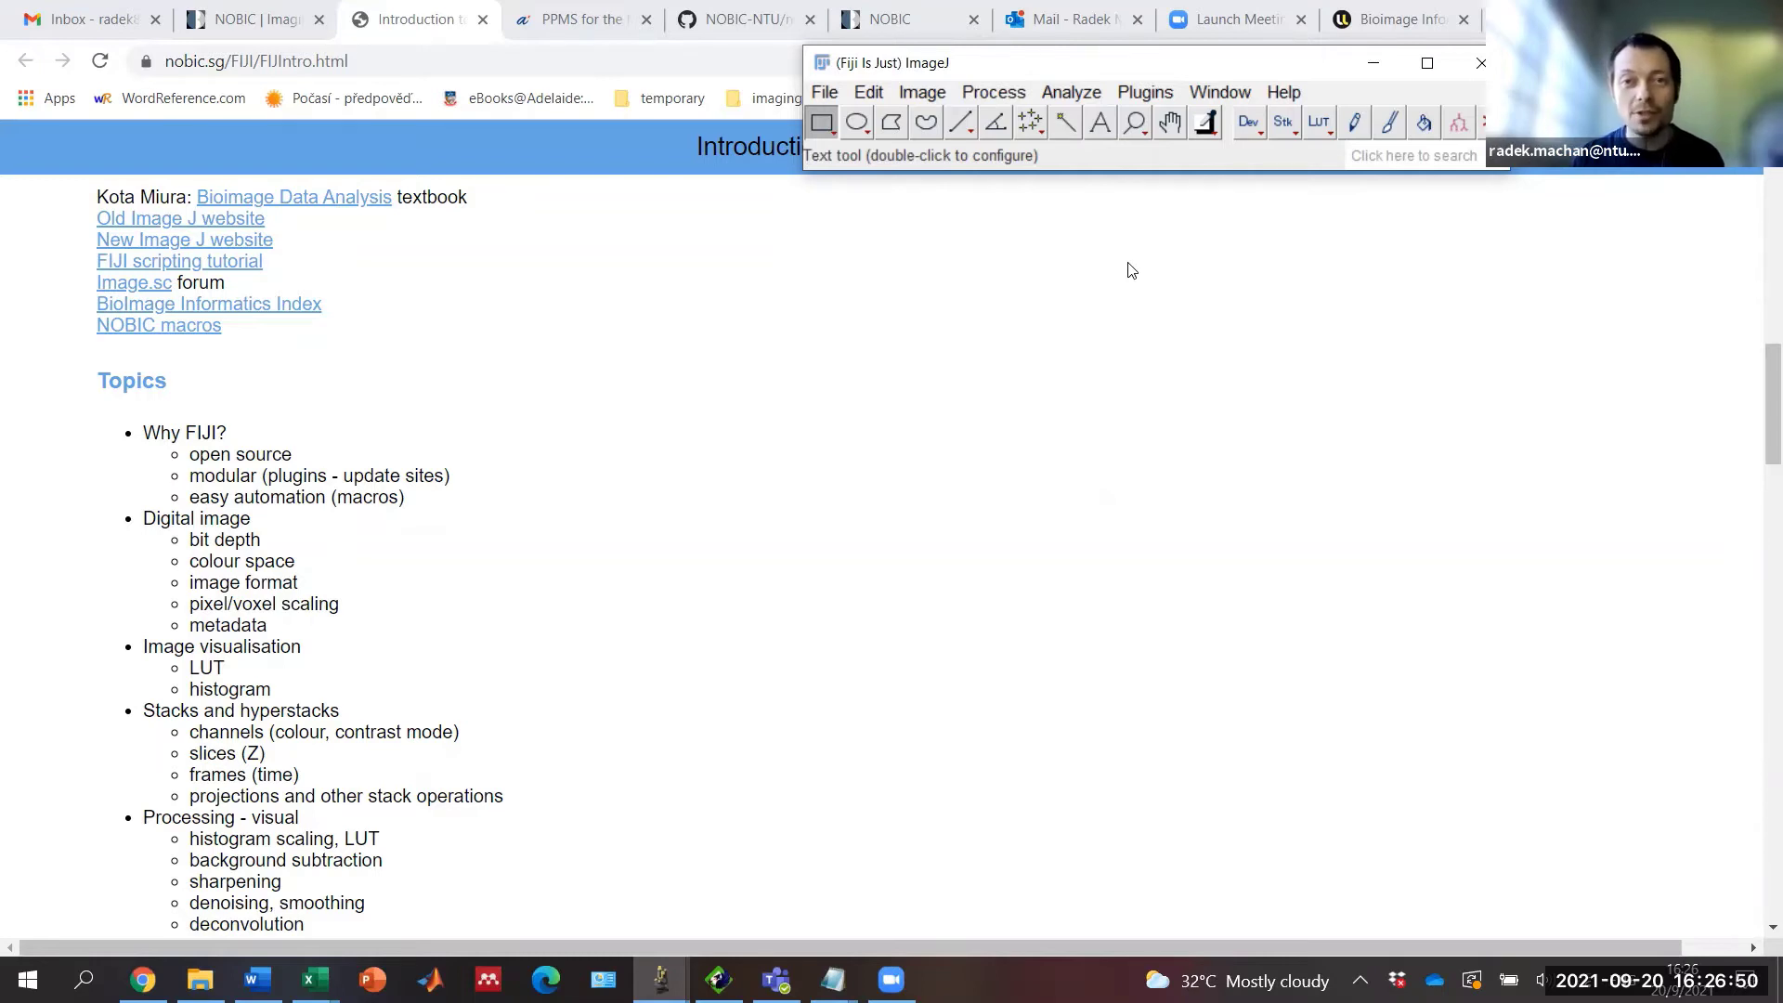
{"action": "scroll", "coordinate": [997, 358], "scroll_direction": "down", "scroll_amount": 1}
{"action": "scroll", "coordinate": [997, 358], "scroll_direction": "down", "scroll_amount": 4}
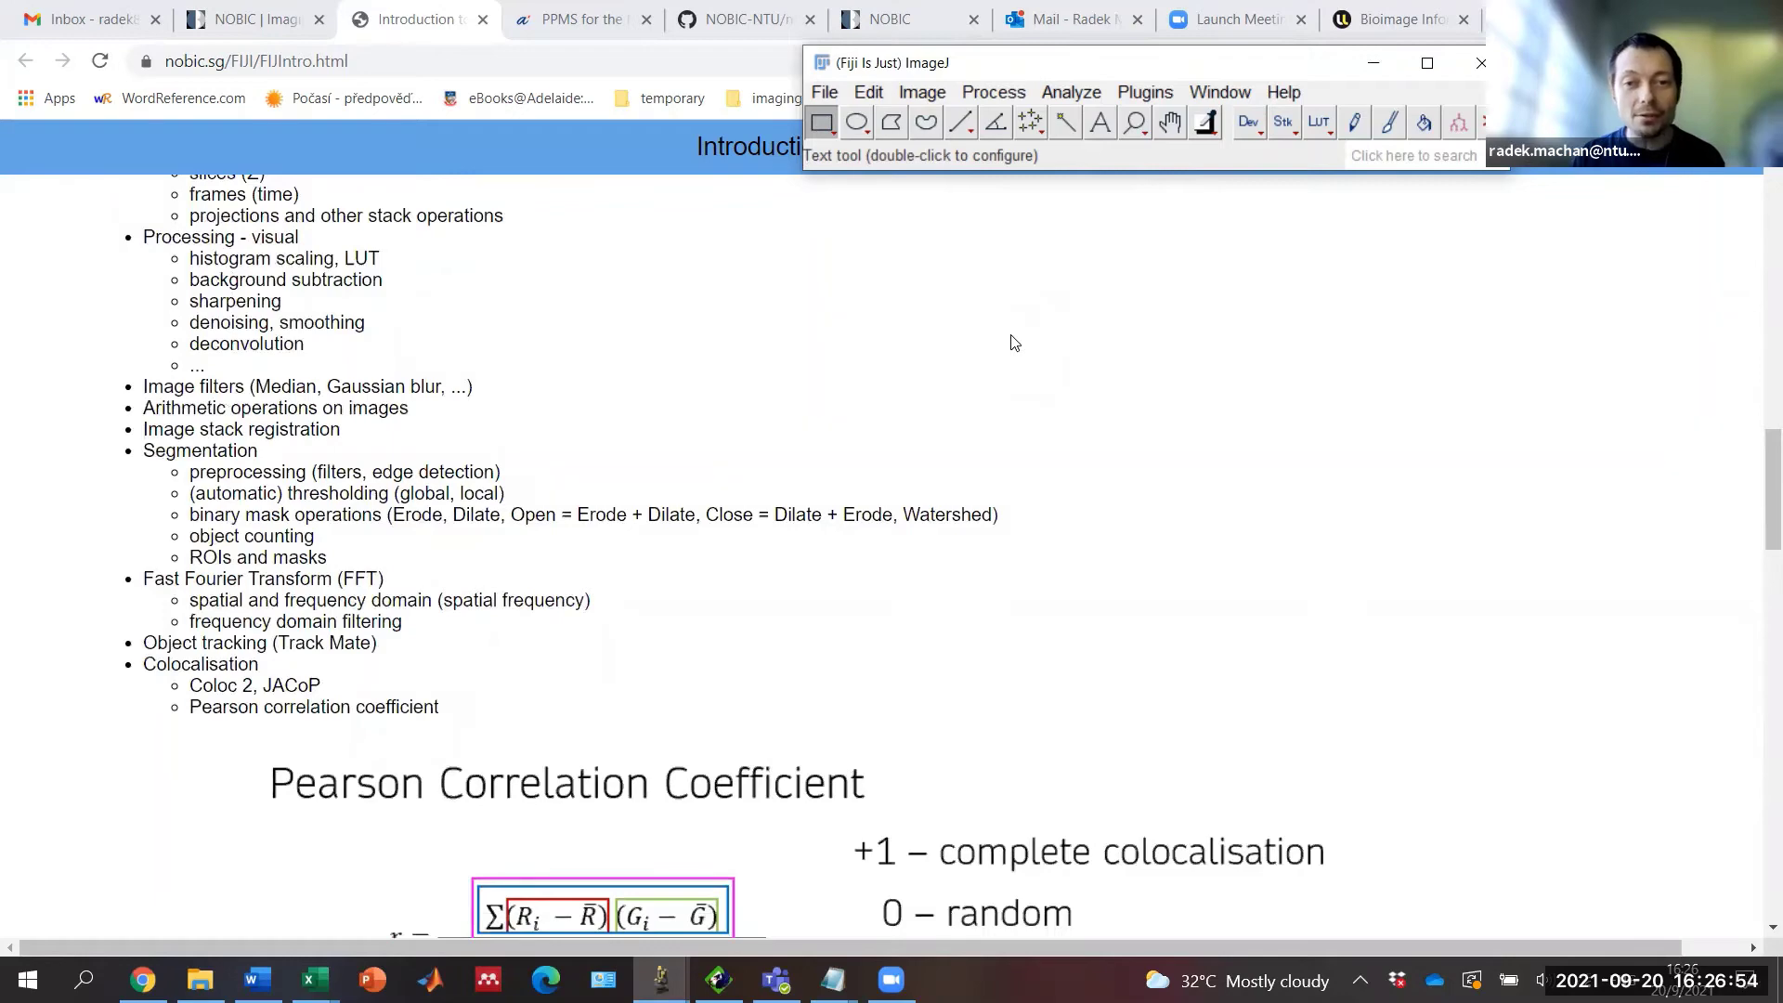
{"action": "scroll", "coordinate": [1014, 342], "scroll_direction": "down", "scroll_amount": 1}
{"action": "scroll", "coordinate": [1016, 341], "scroll_direction": "down", "scroll_amount": 1}
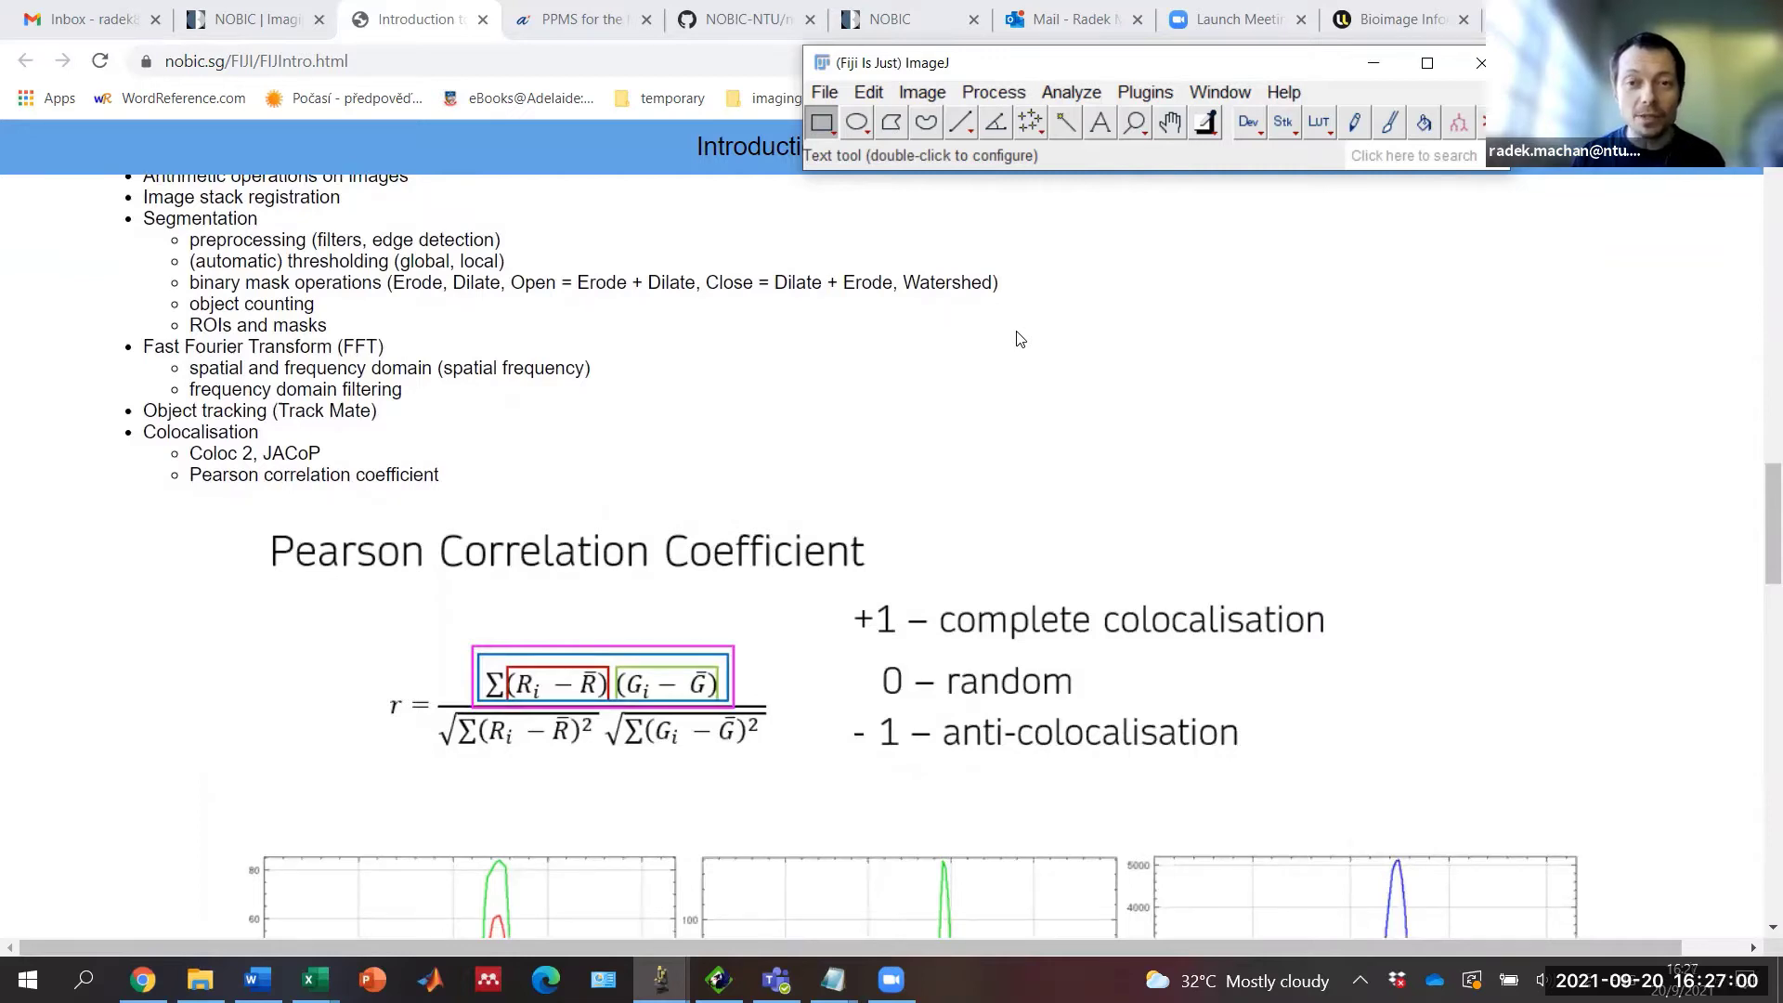
{"action": "scroll", "coordinate": [1023, 336], "scroll_direction": "down", "scroll_amount": 1}
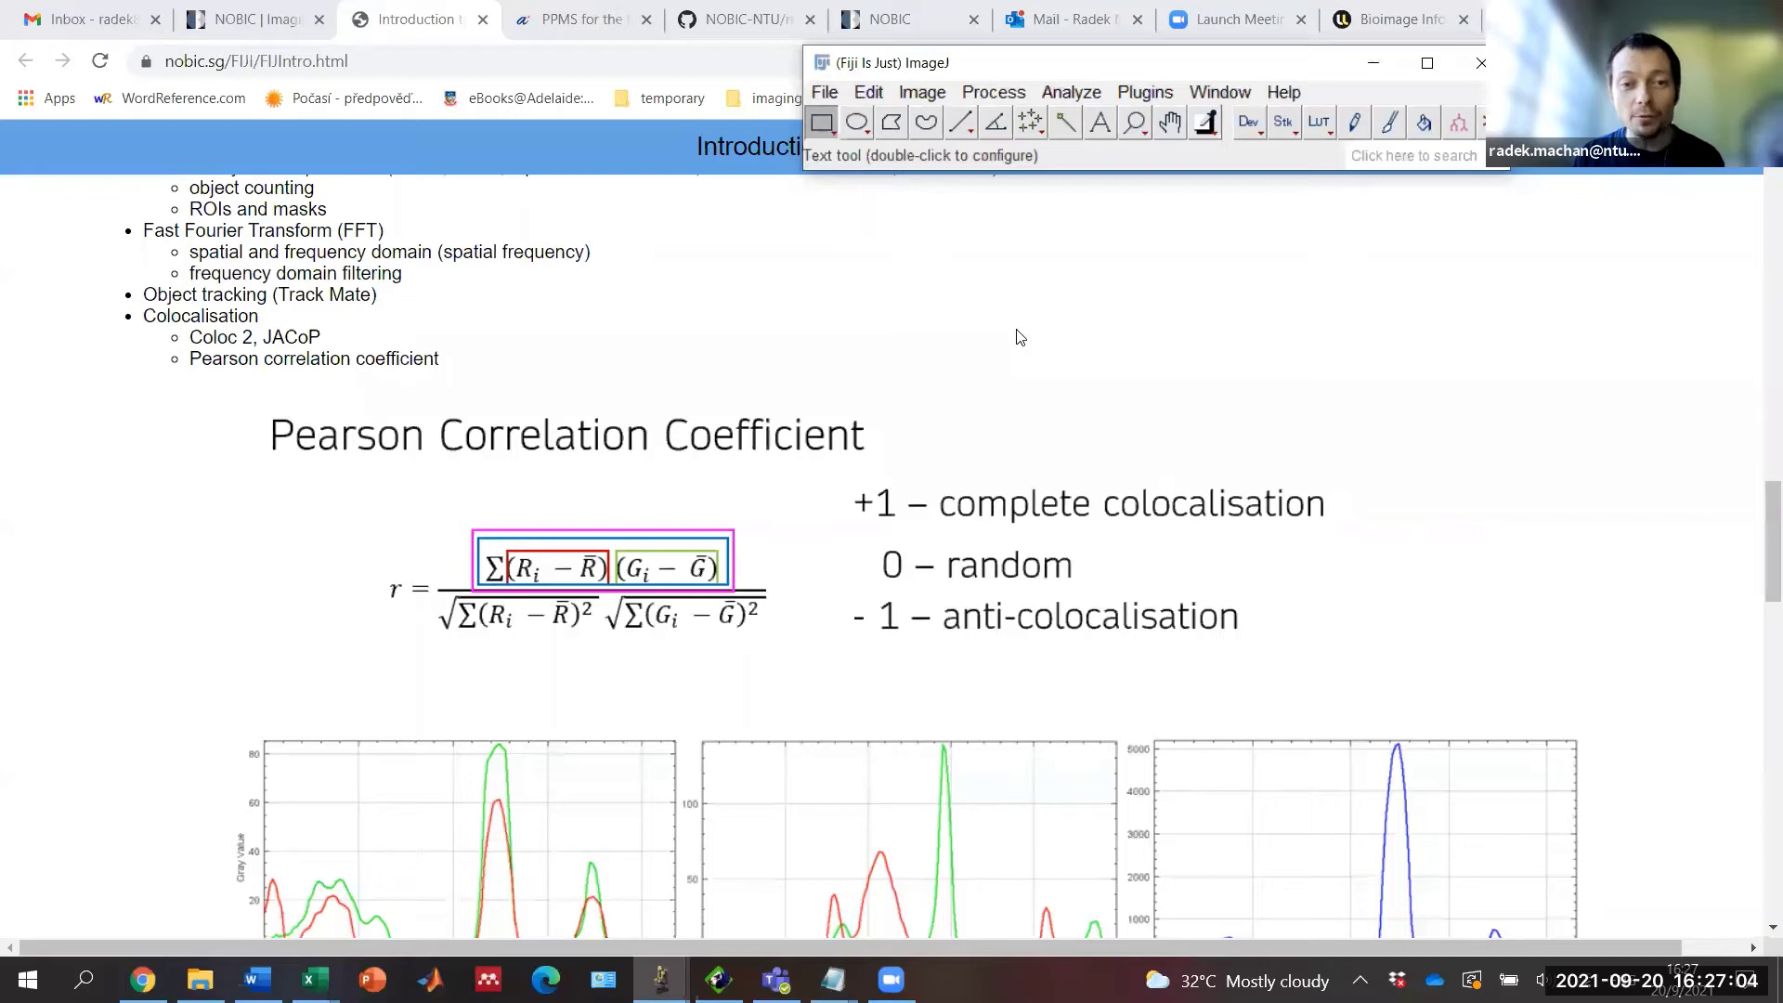
{"action": "scroll", "coordinate": [1022, 338], "scroll_direction": "down", "scroll_amount": 1}
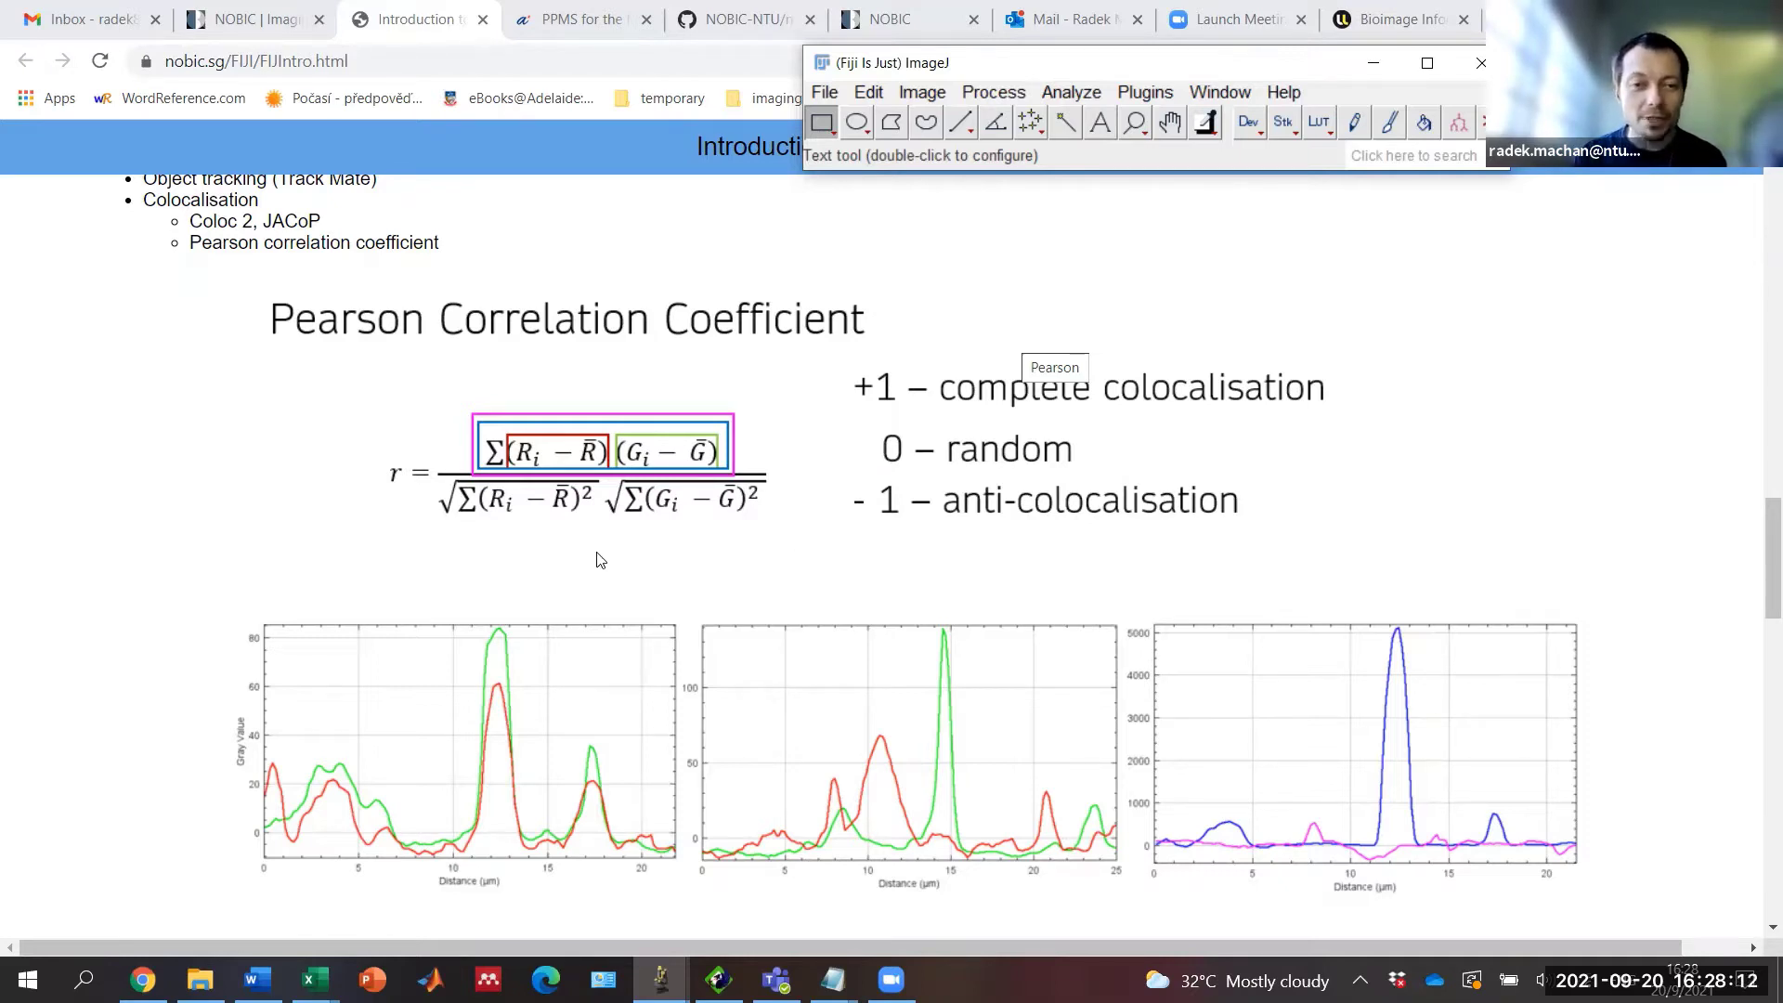
{"action": "scroll", "coordinate": [599, 559], "scroll_direction": "down", "scroll_amount": 1}
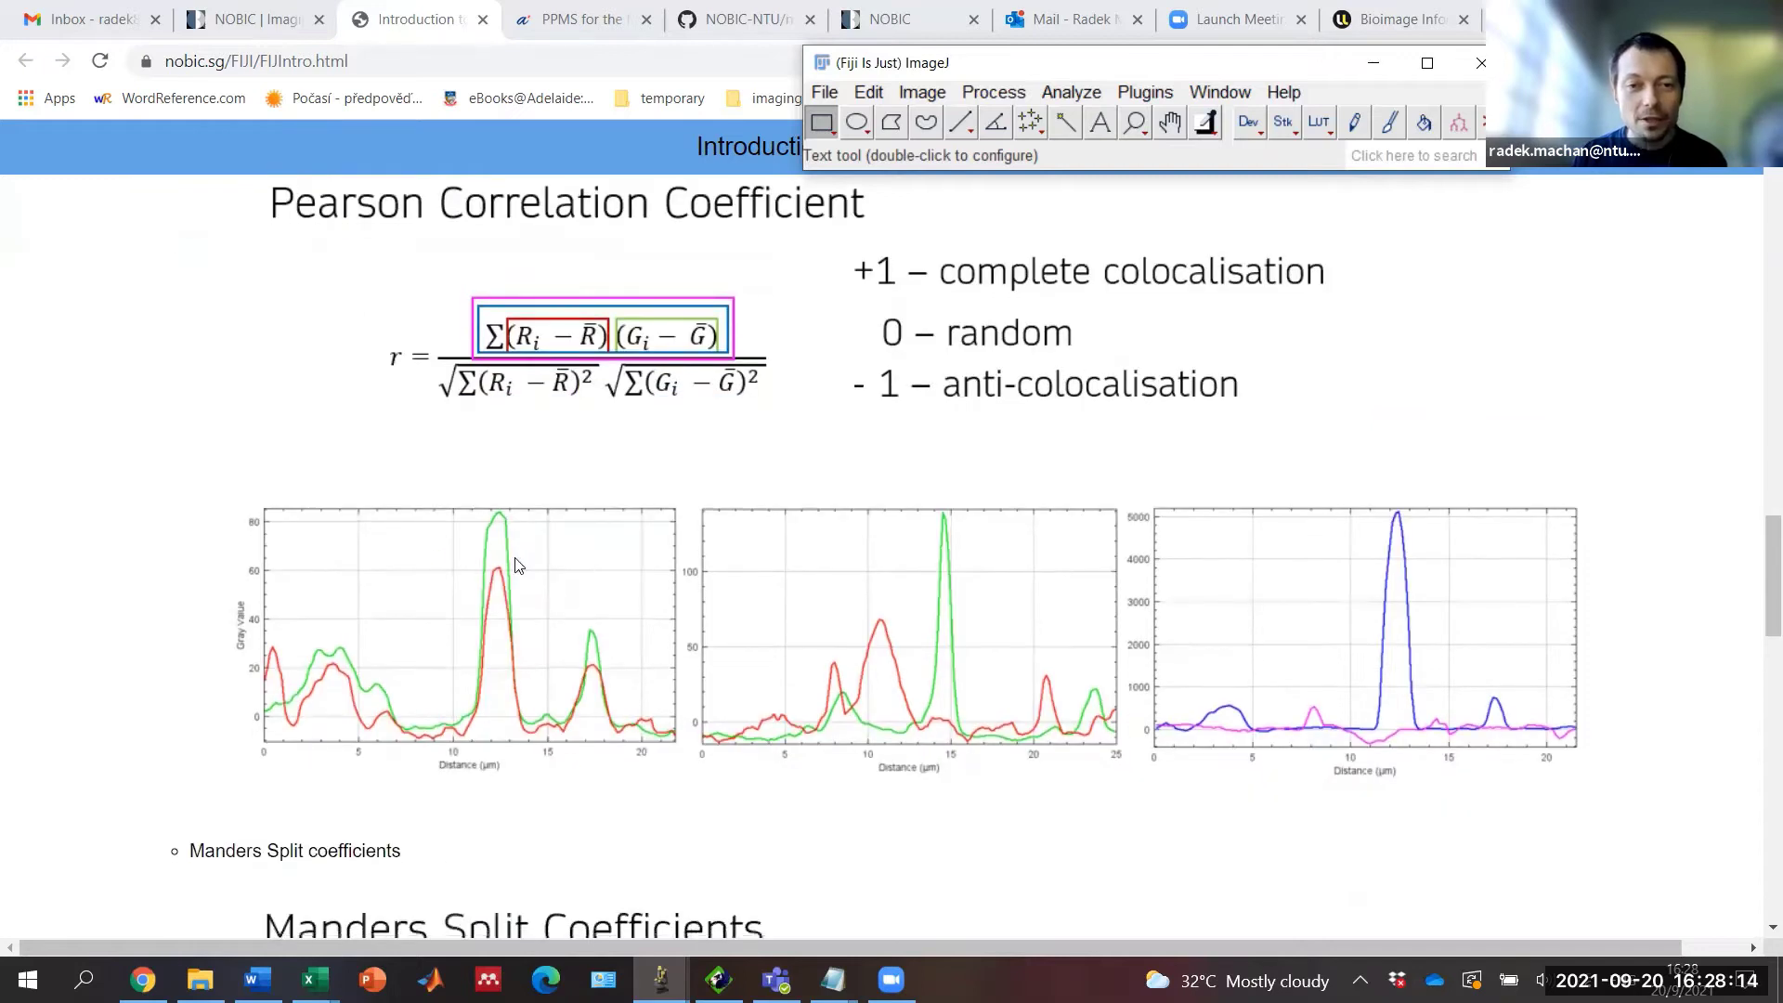
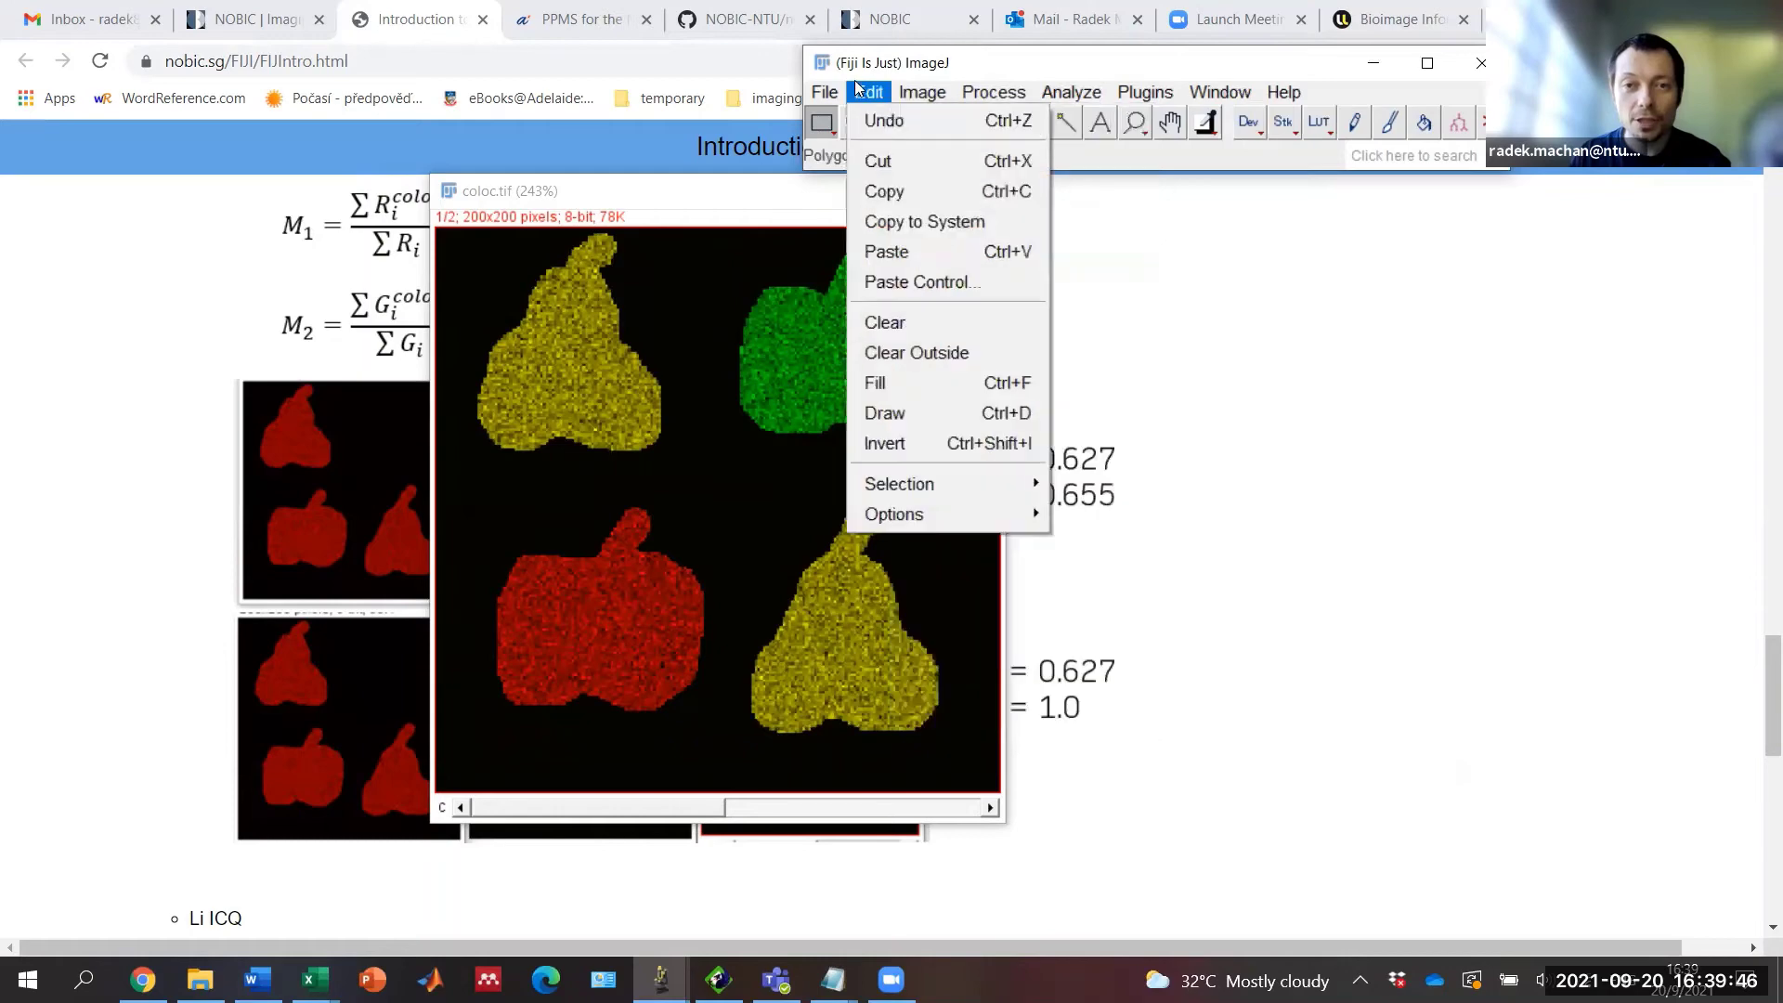
Step: Split coloc.tif into separate channels and set up Coloc 2 with C1-coloc.tif as channel 1 and C2-coloc.tif as channel 2
{"action": "mouse_move", "coordinate": [940, 258]}
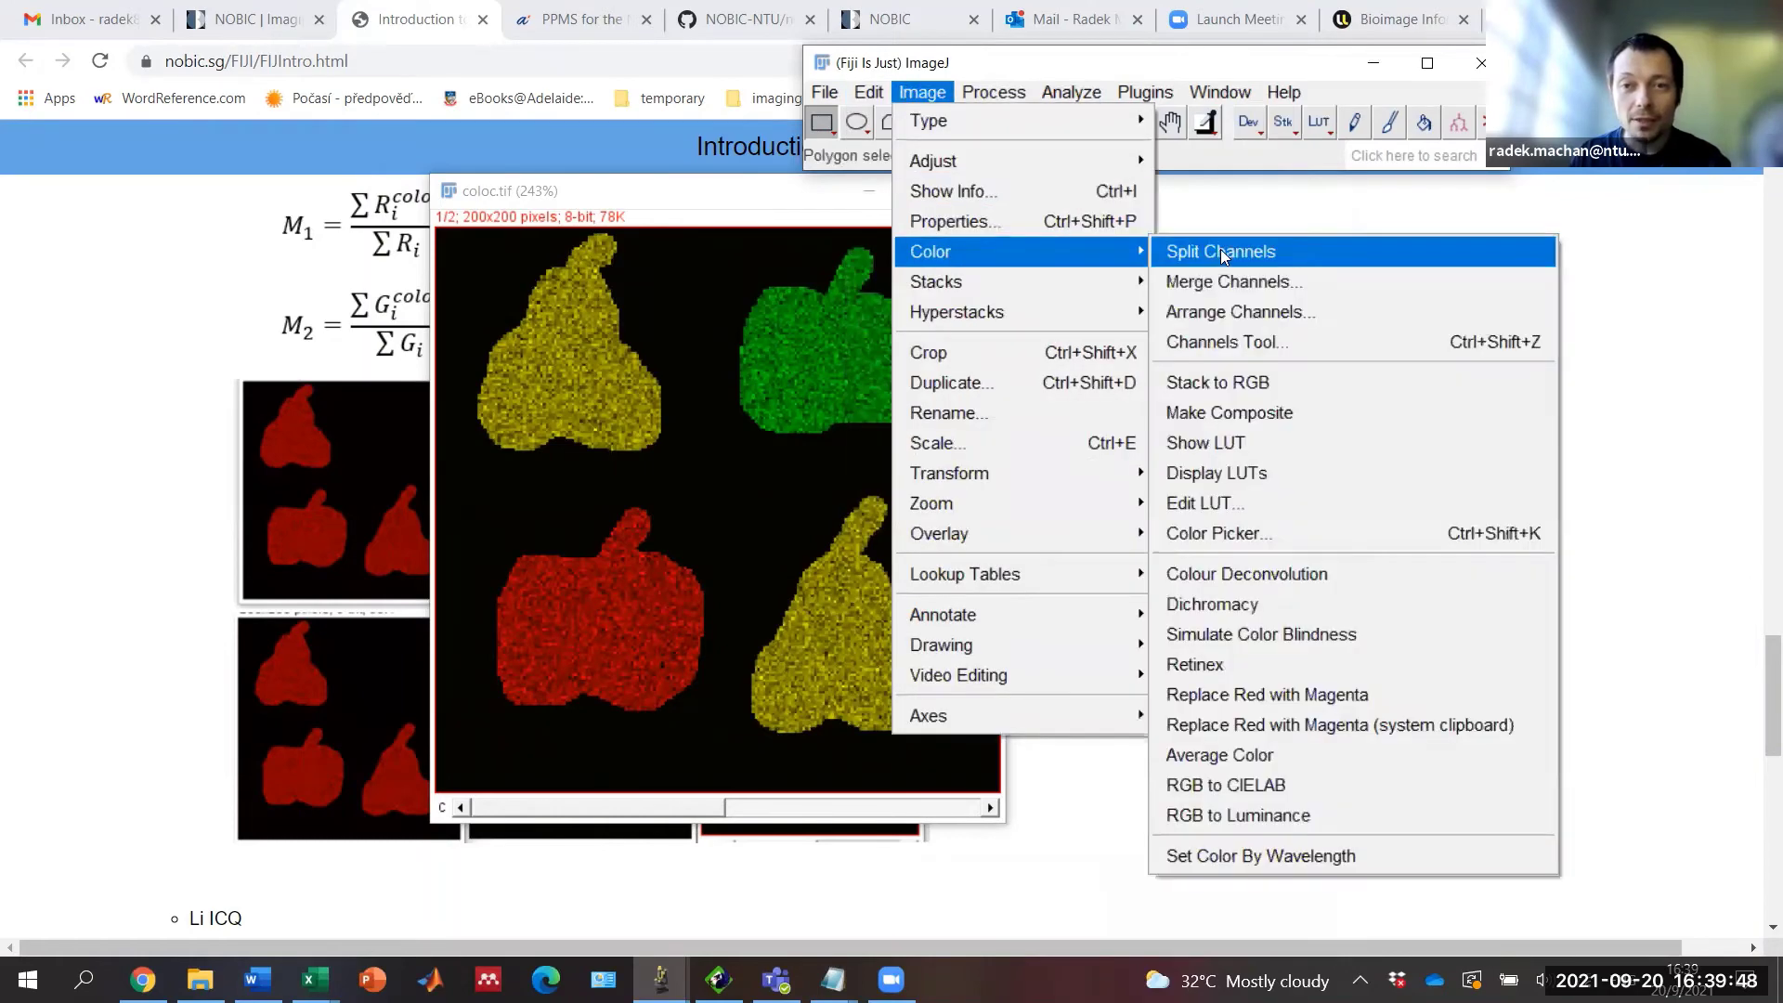
{"action": "left_click", "coordinate": [1222, 252]}
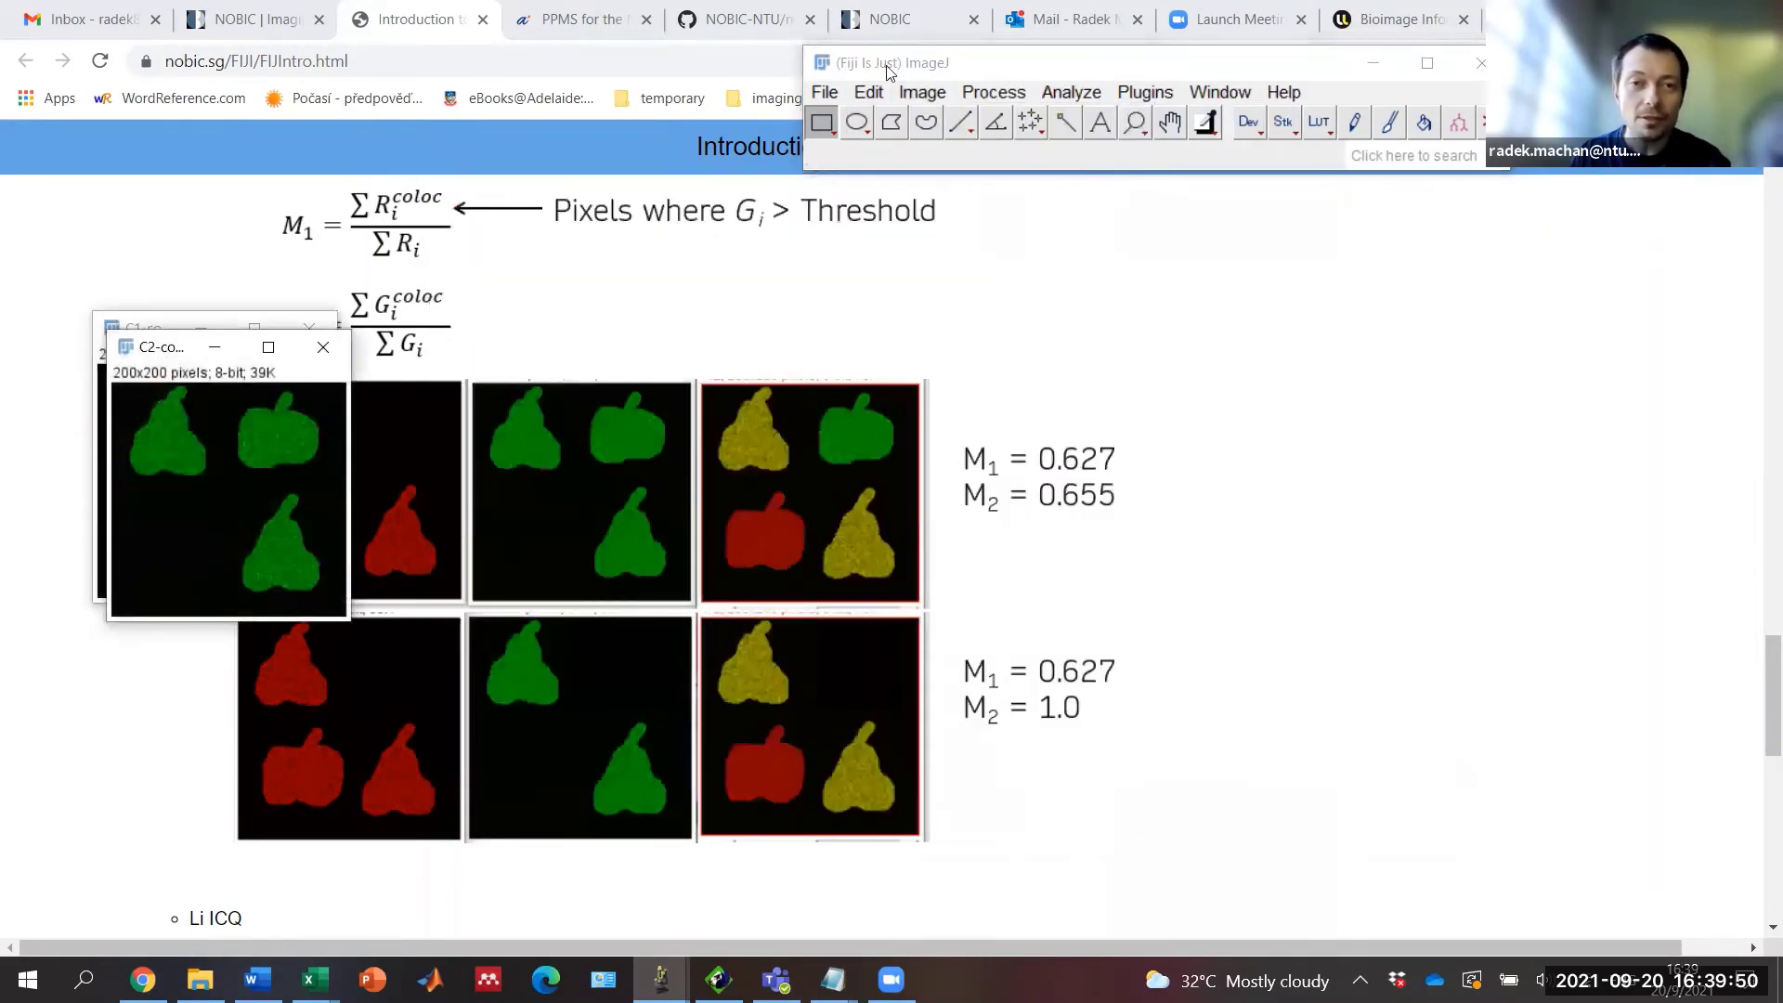
{"action": "left_click", "coordinate": [1070, 93]}
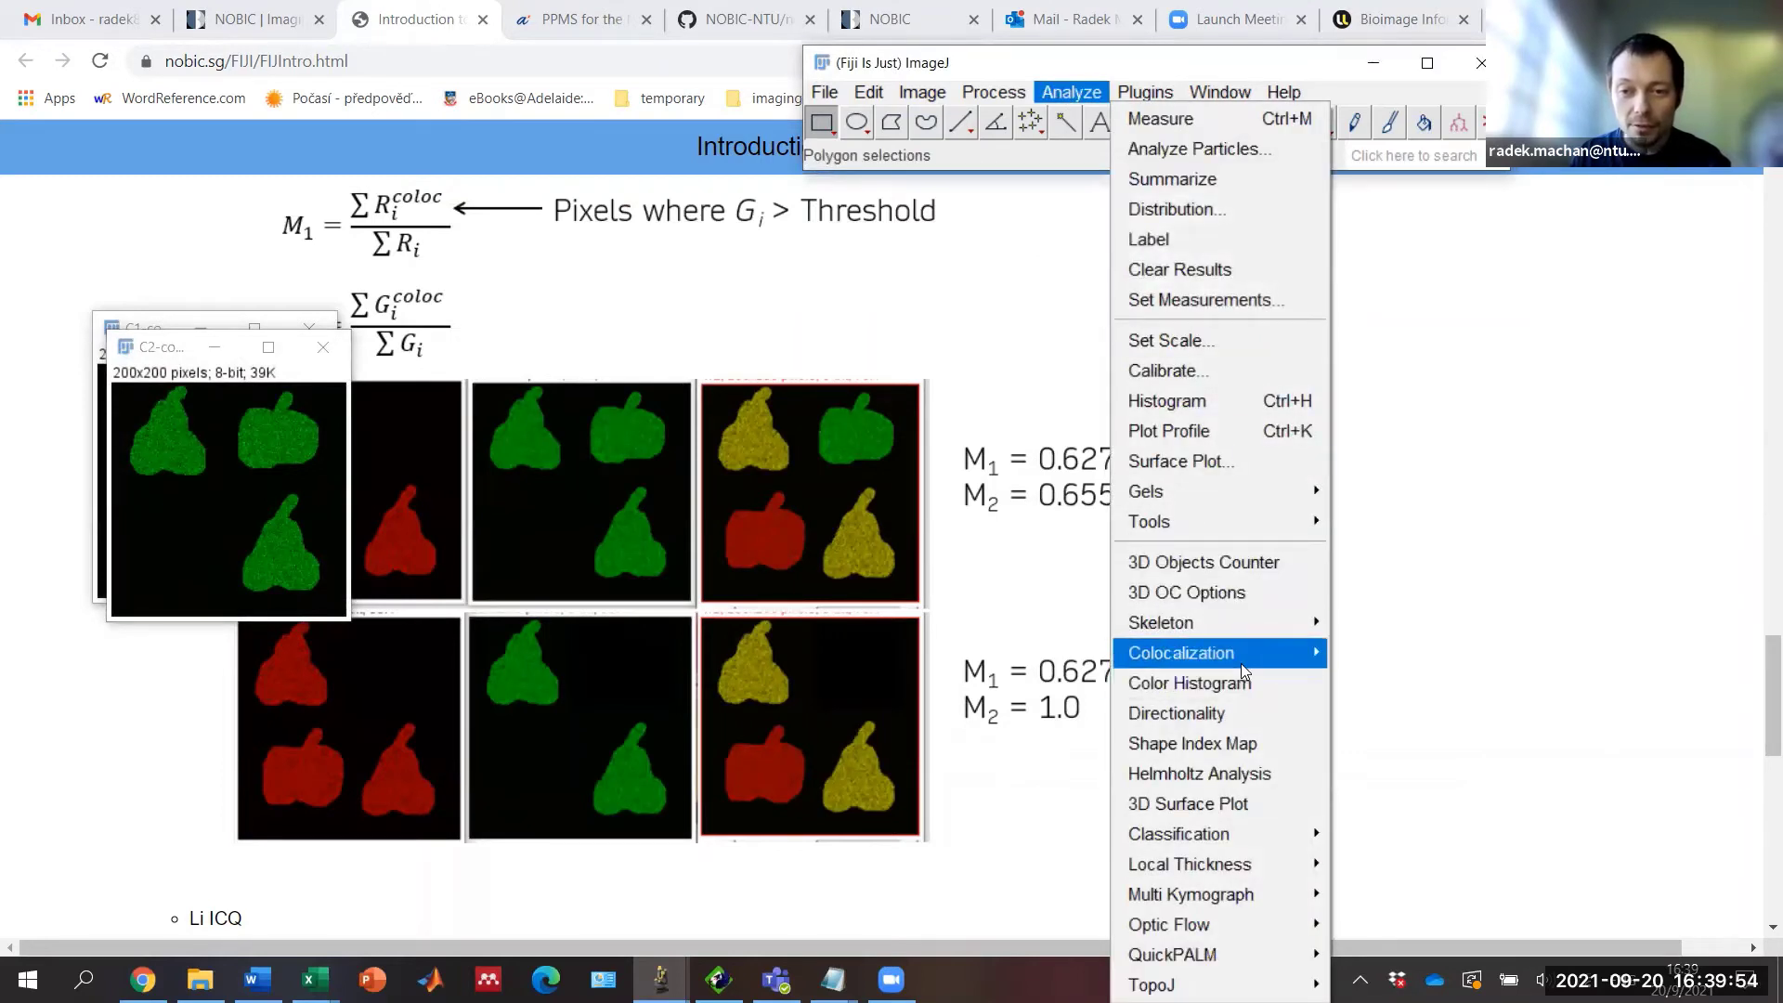
{"action": "mouse_move", "coordinate": [1241, 659]}
{"action": "left_click", "coordinate": [1372, 714]}
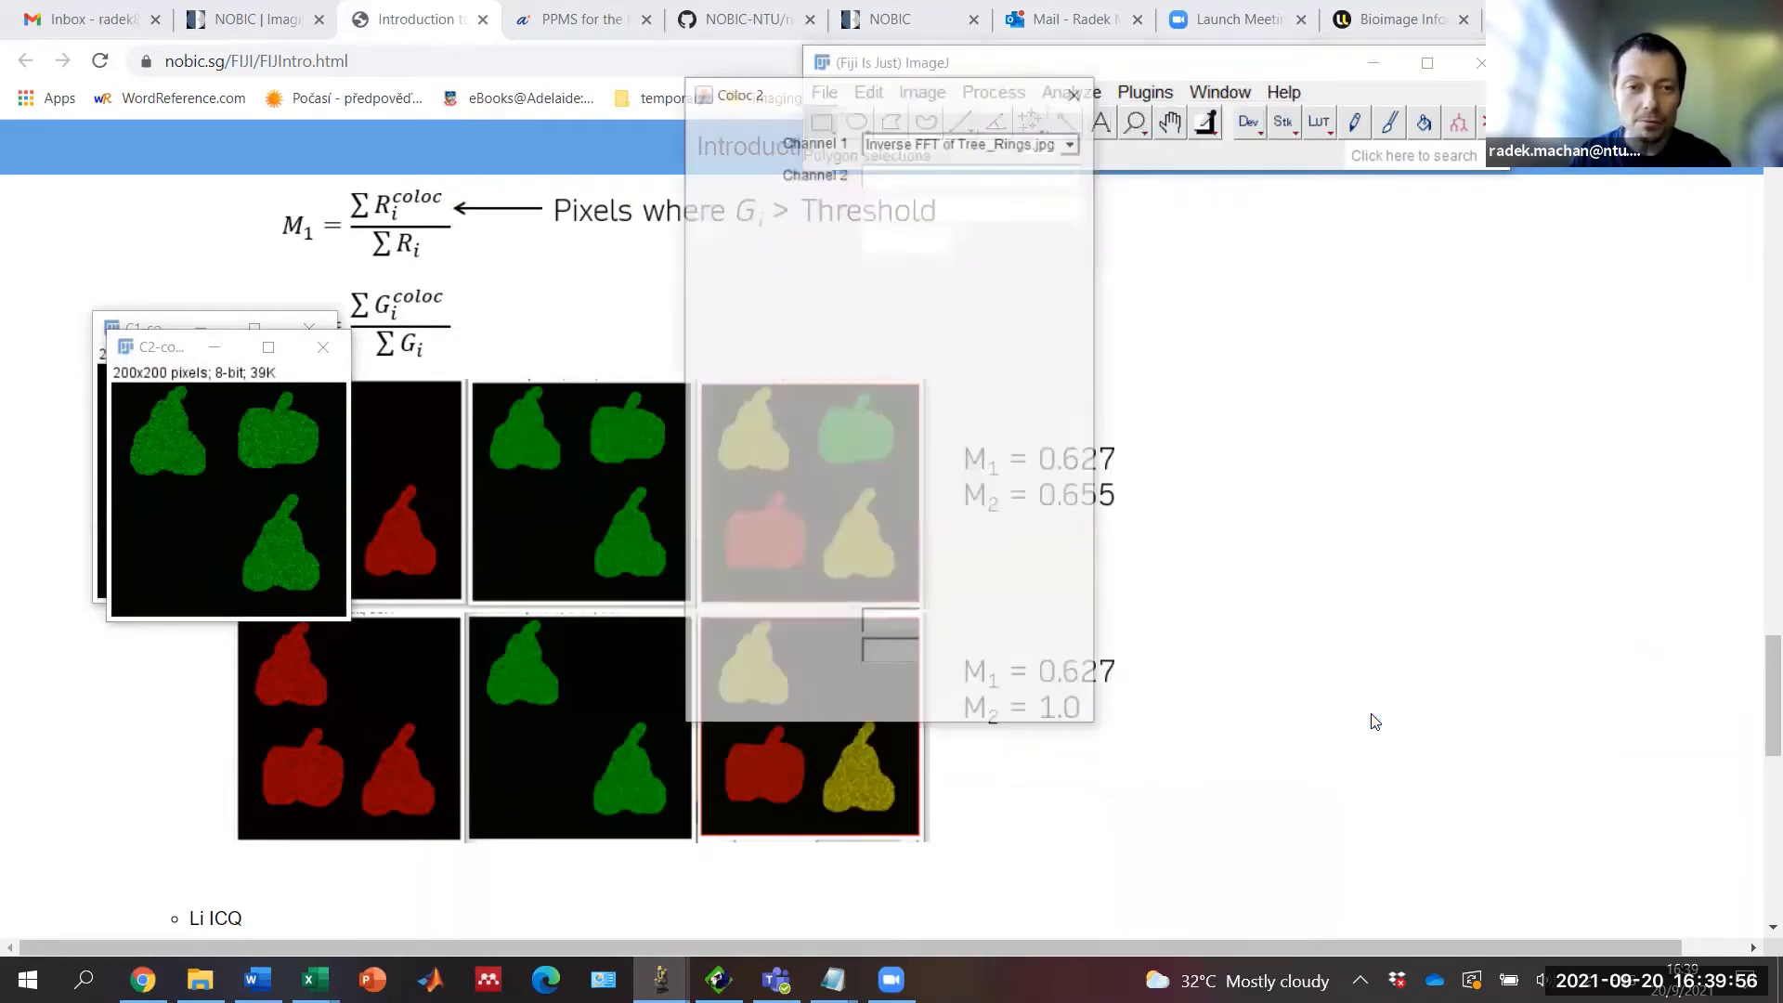
{"action": "left_click", "coordinate": [1074, 145]}
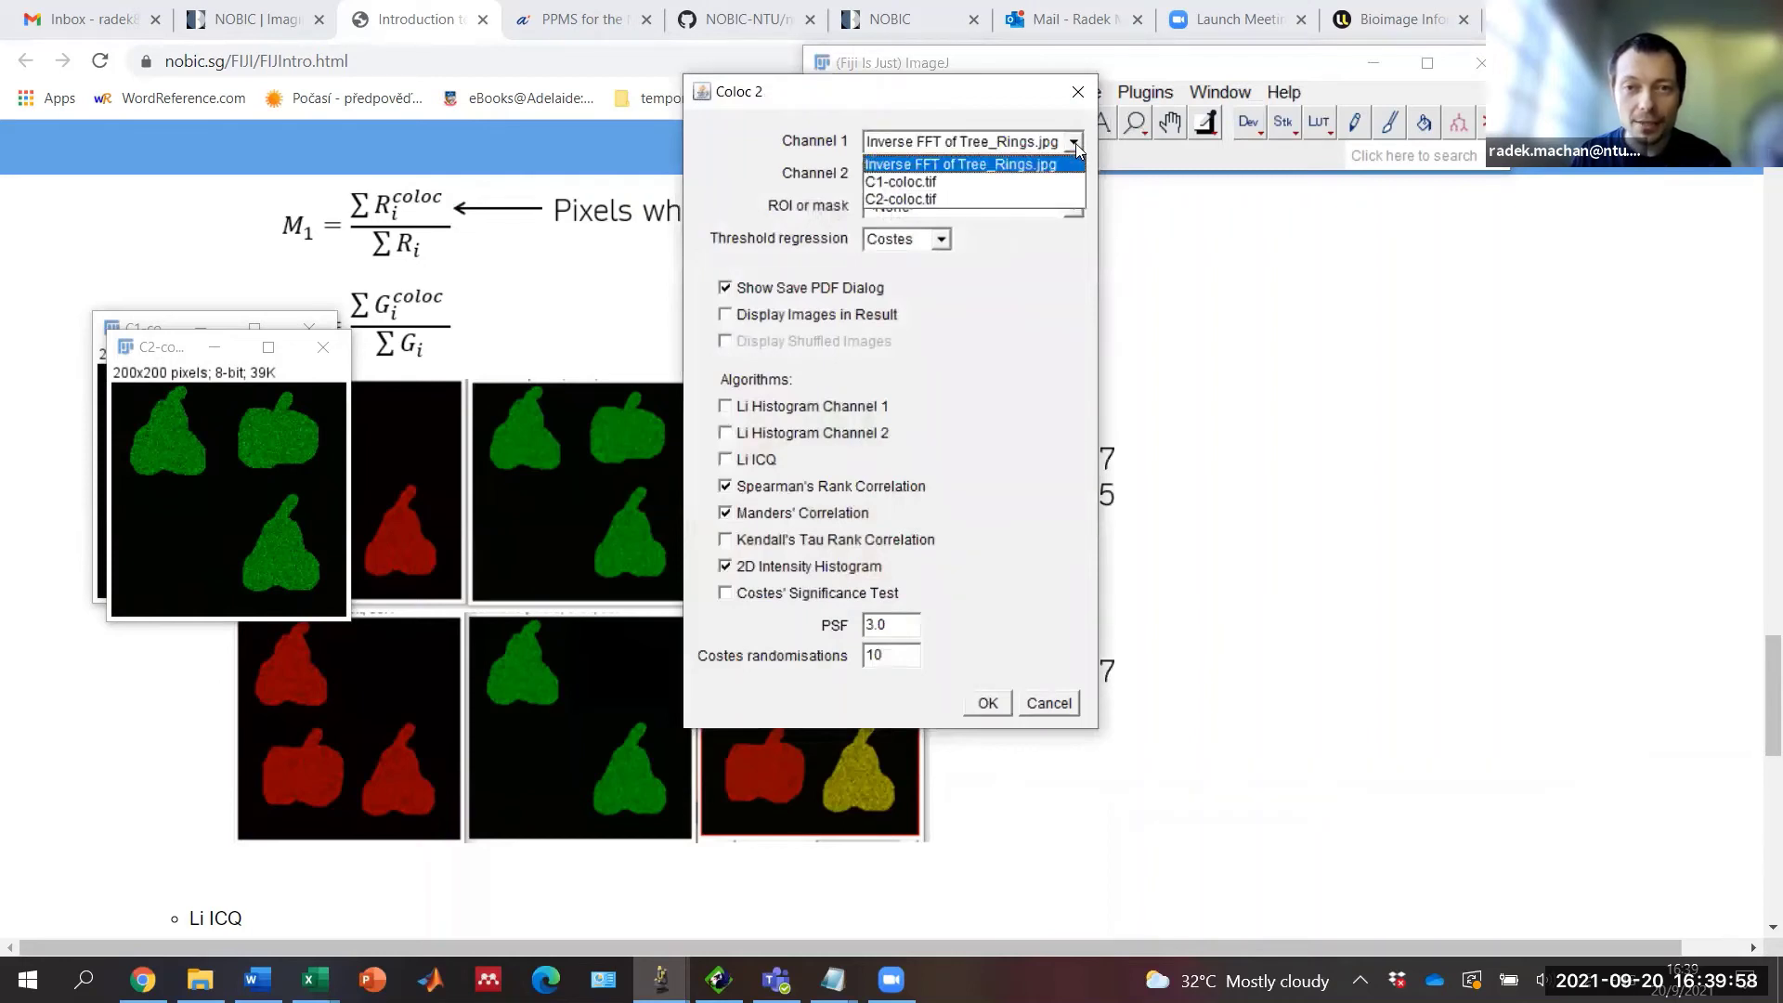
{"action": "left_click", "coordinate": [921, 182]}
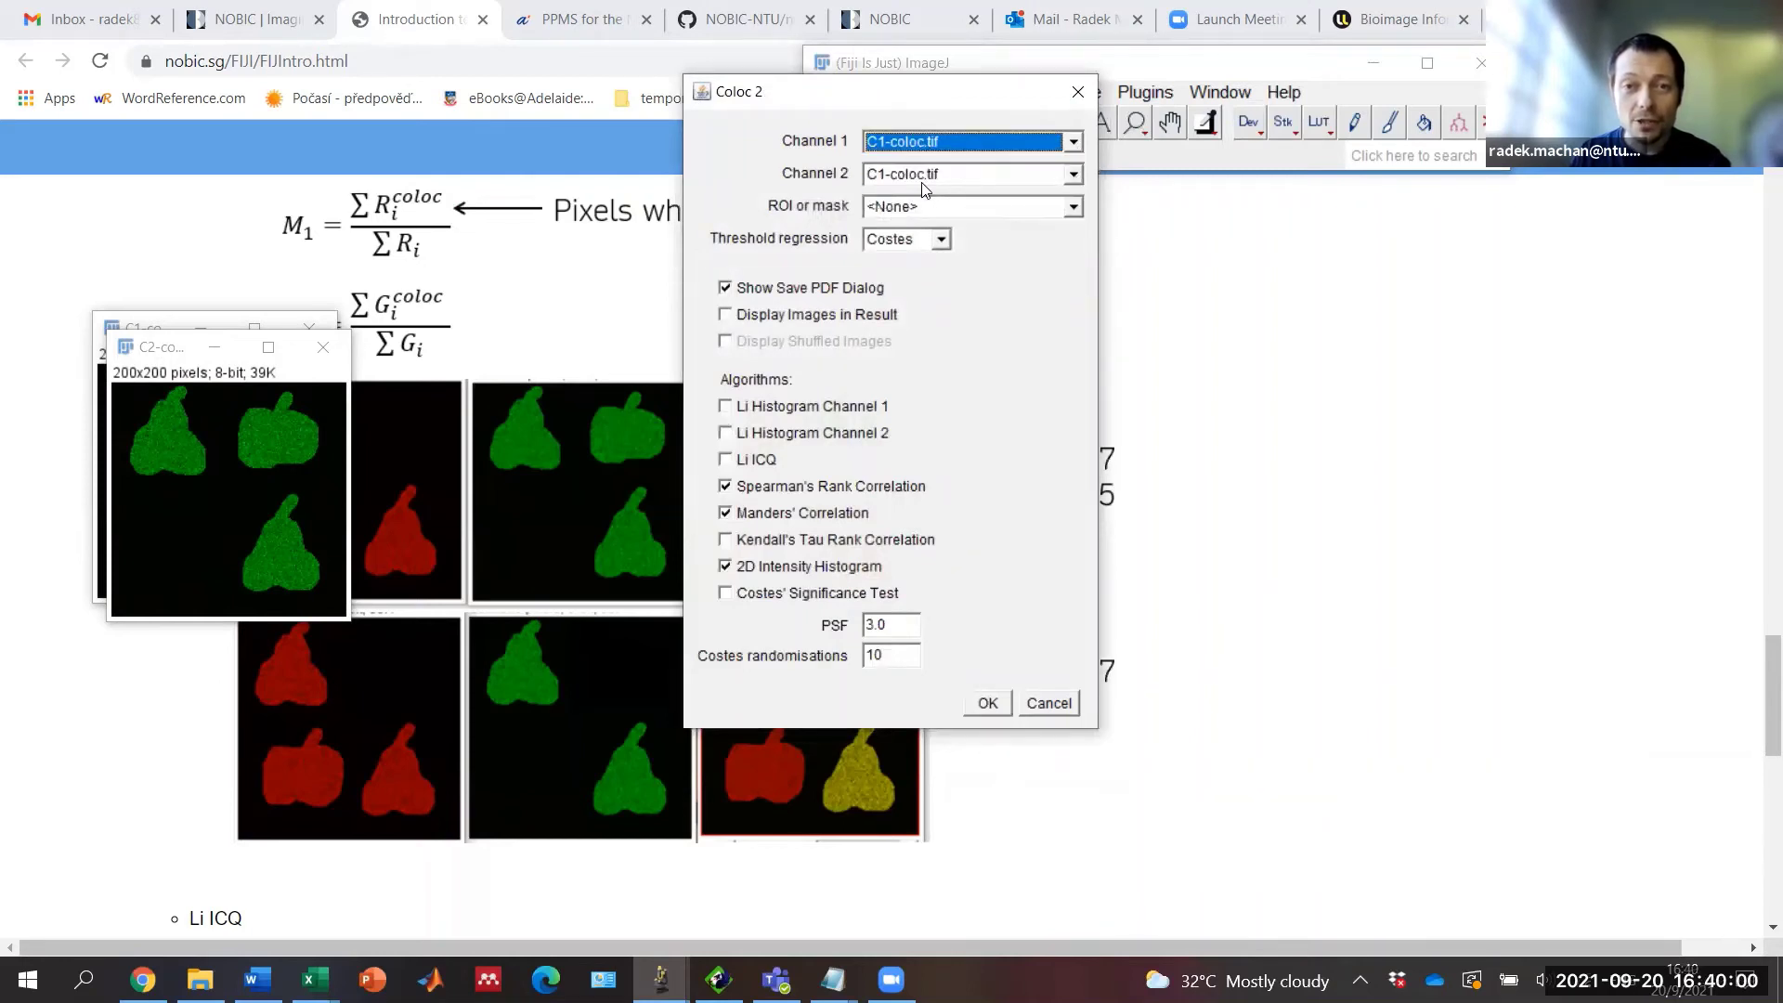
{"action": "left_click", "coordinate": [1072, 177]}
{"action": "left_click", "coordinate": [929, 230]}
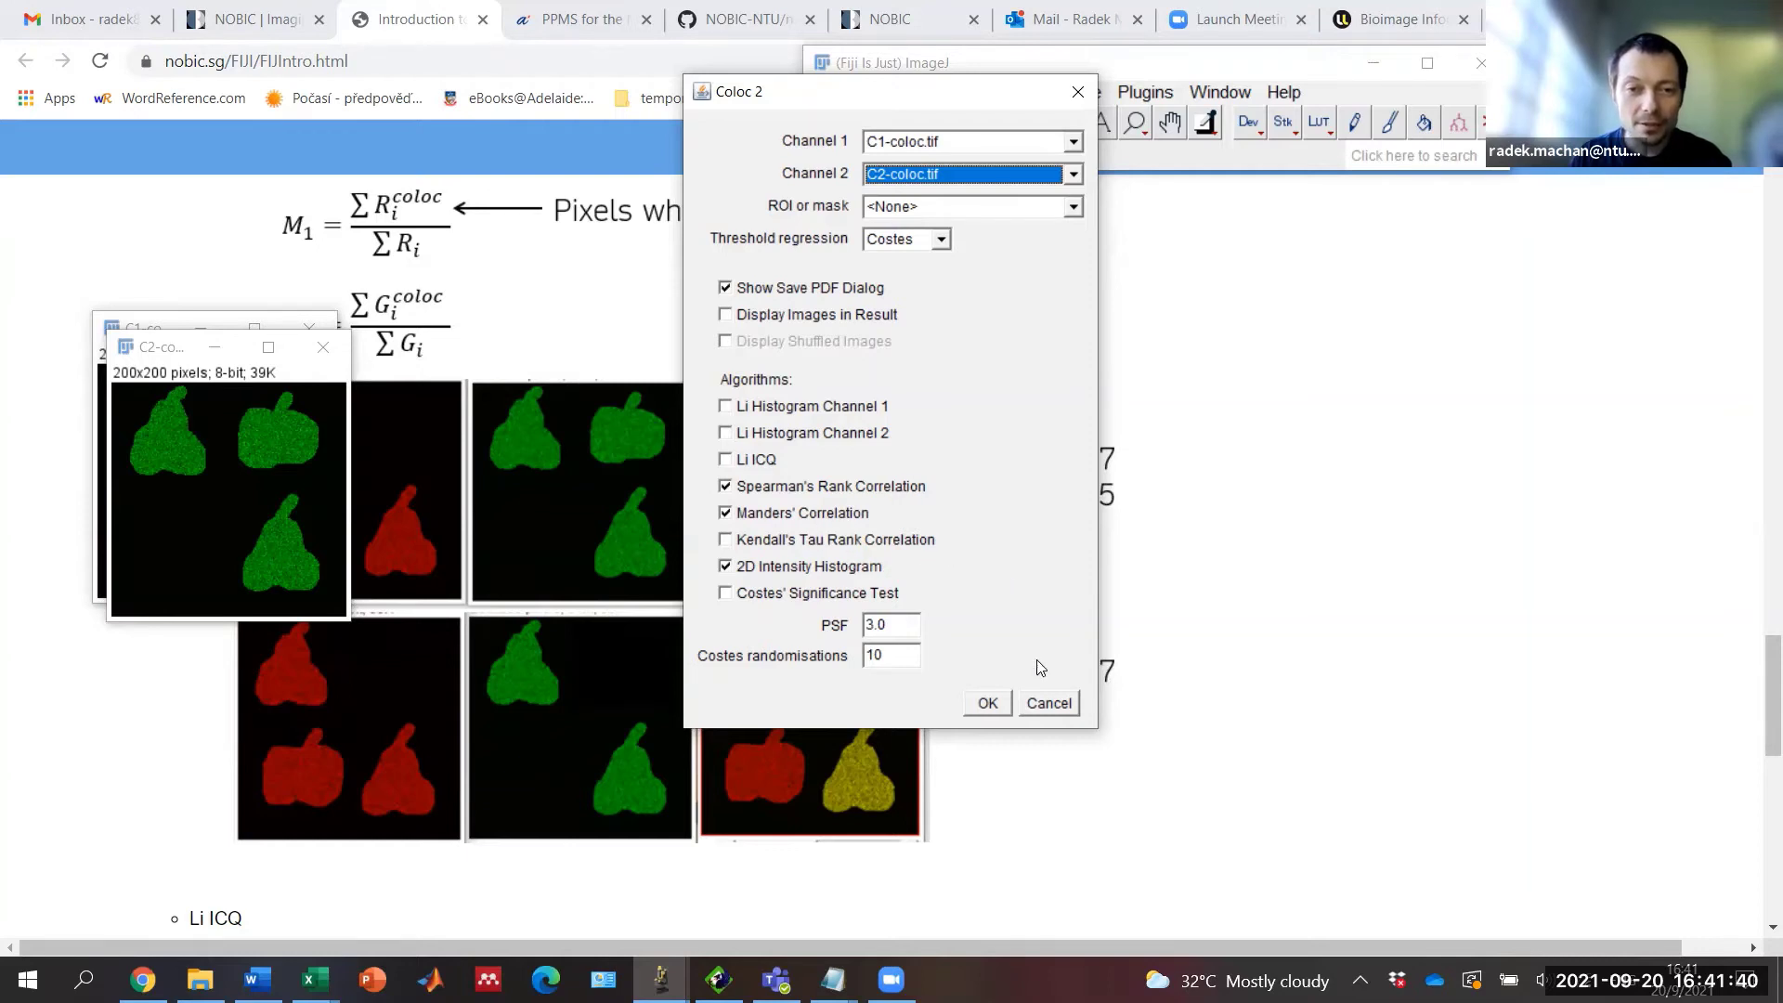
Step: Run the Coloc 2 analysis without saving the PDF report and move its results window clear of the screen edge
{"action": "left_click", "coordinate": [988, 704]}
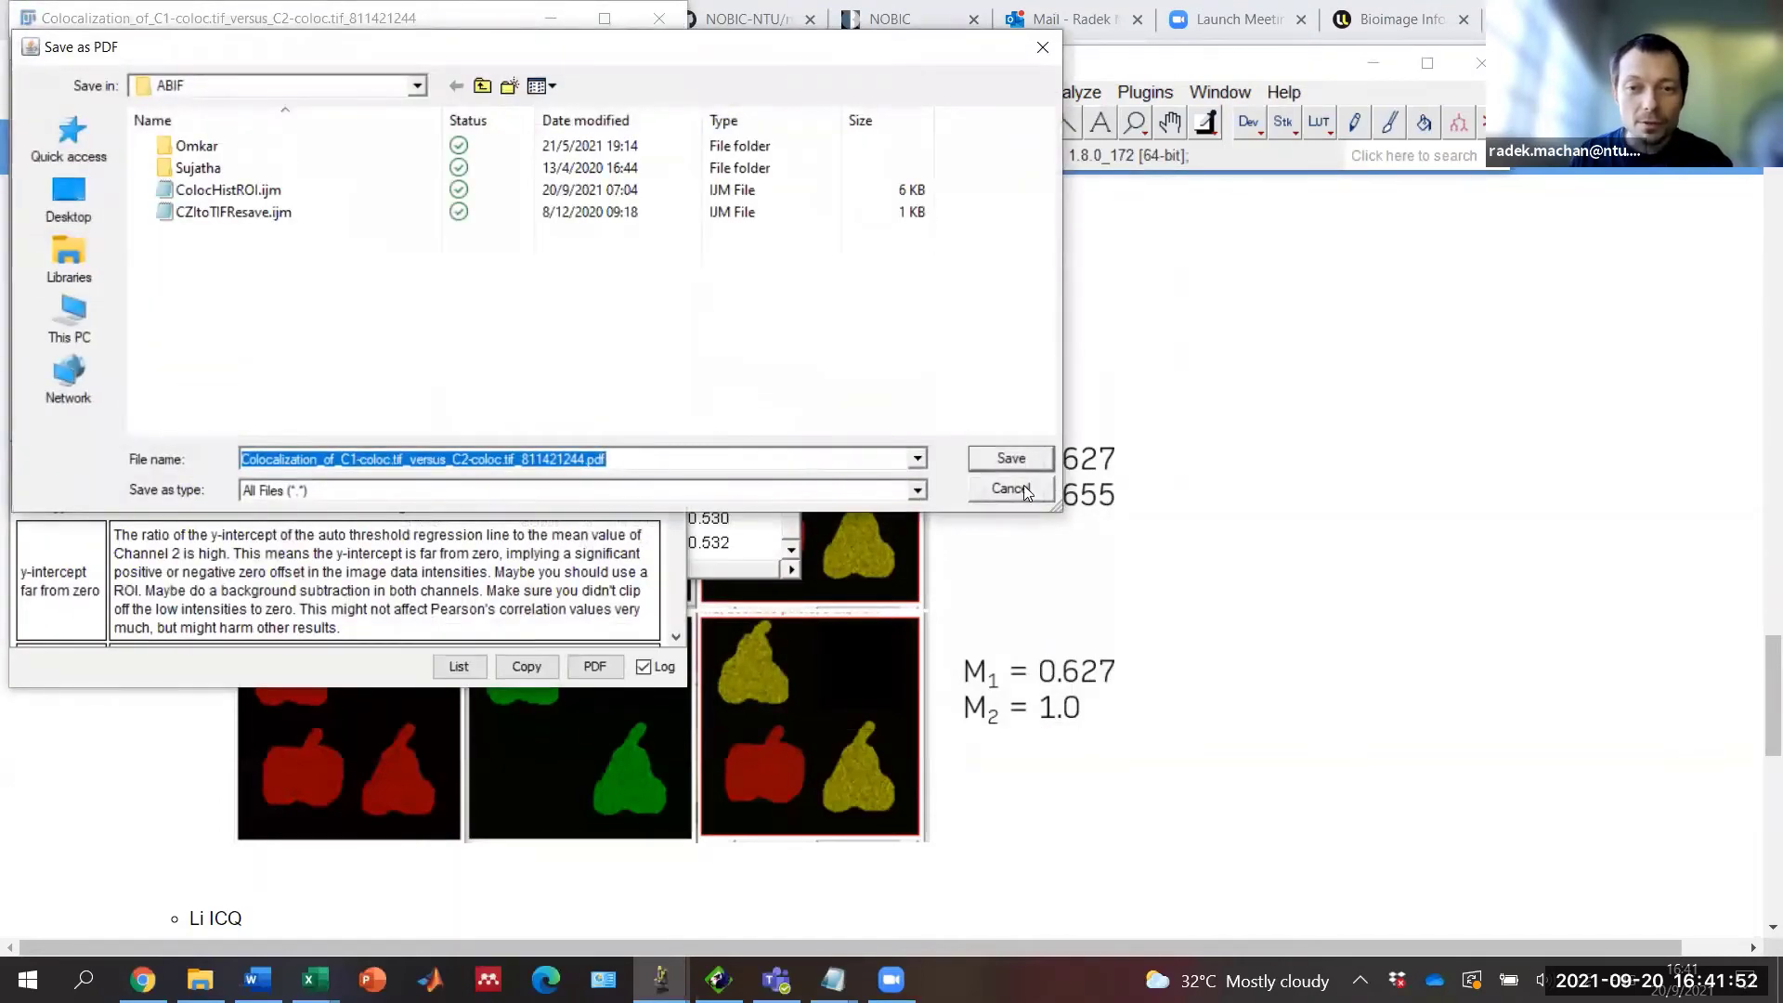
{"action": "left_click", "coordinate": [1023, 485]}
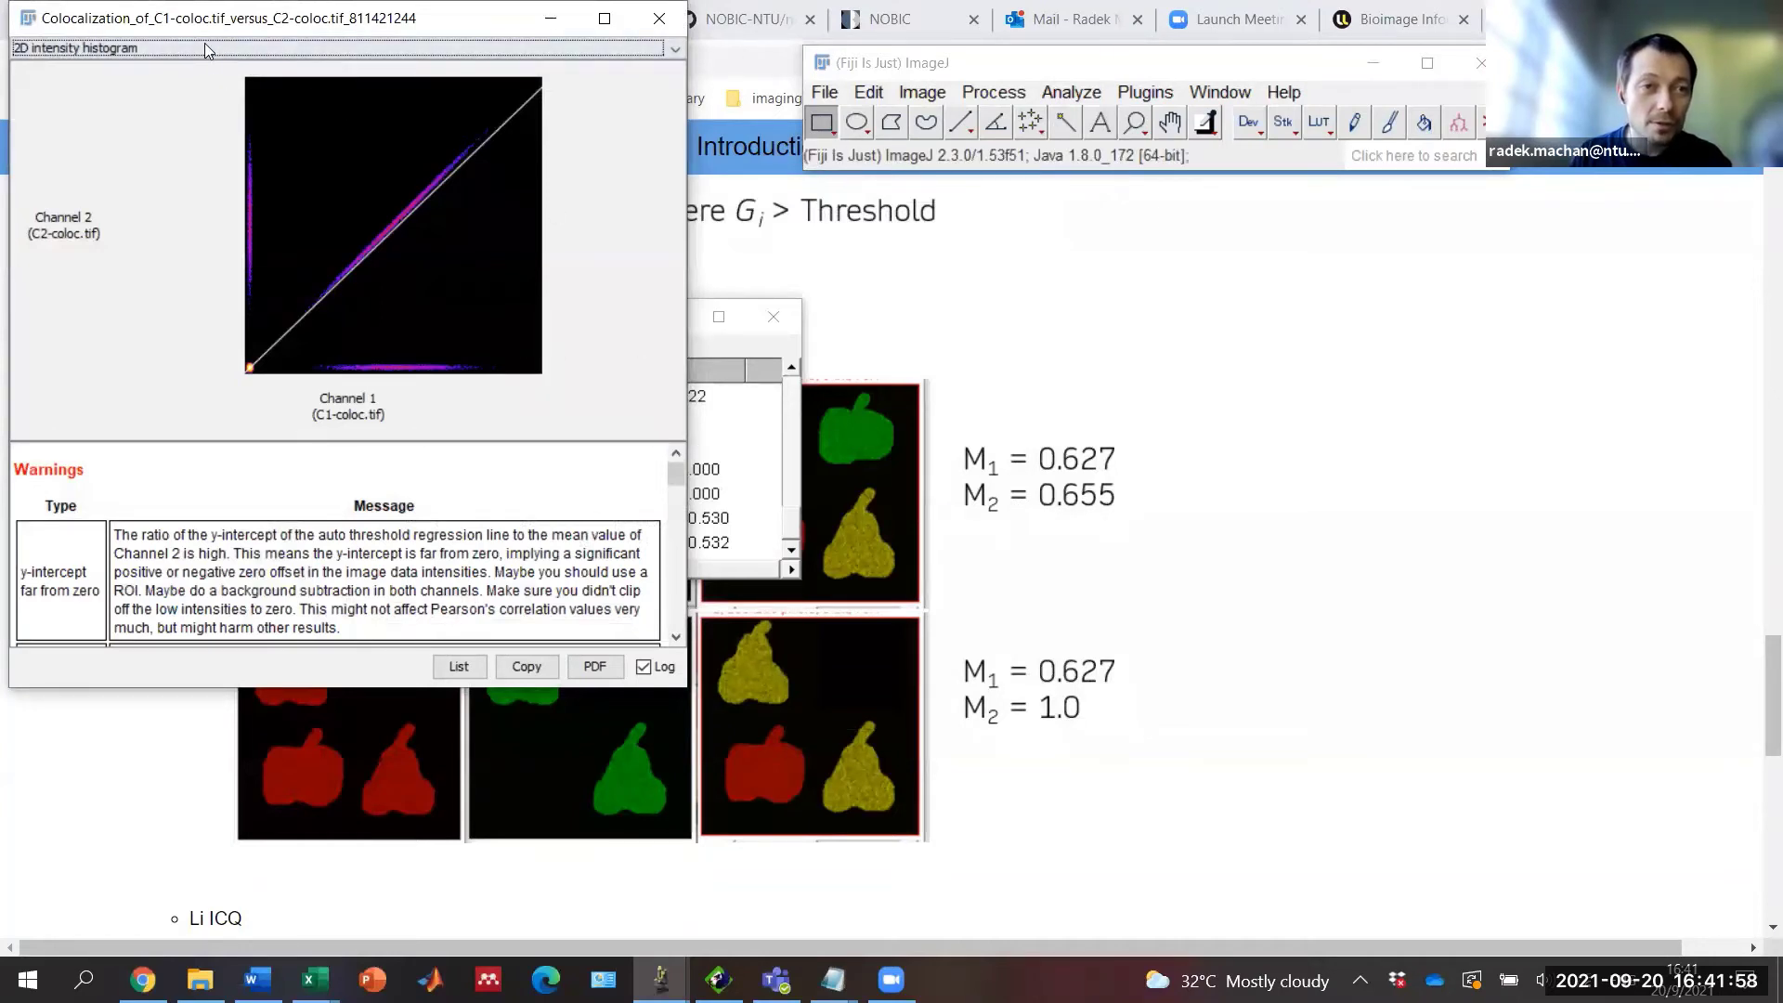
{"action": "left_click_drag", "start_coordinate": [204, 17], "coordinate": [315, 174]}
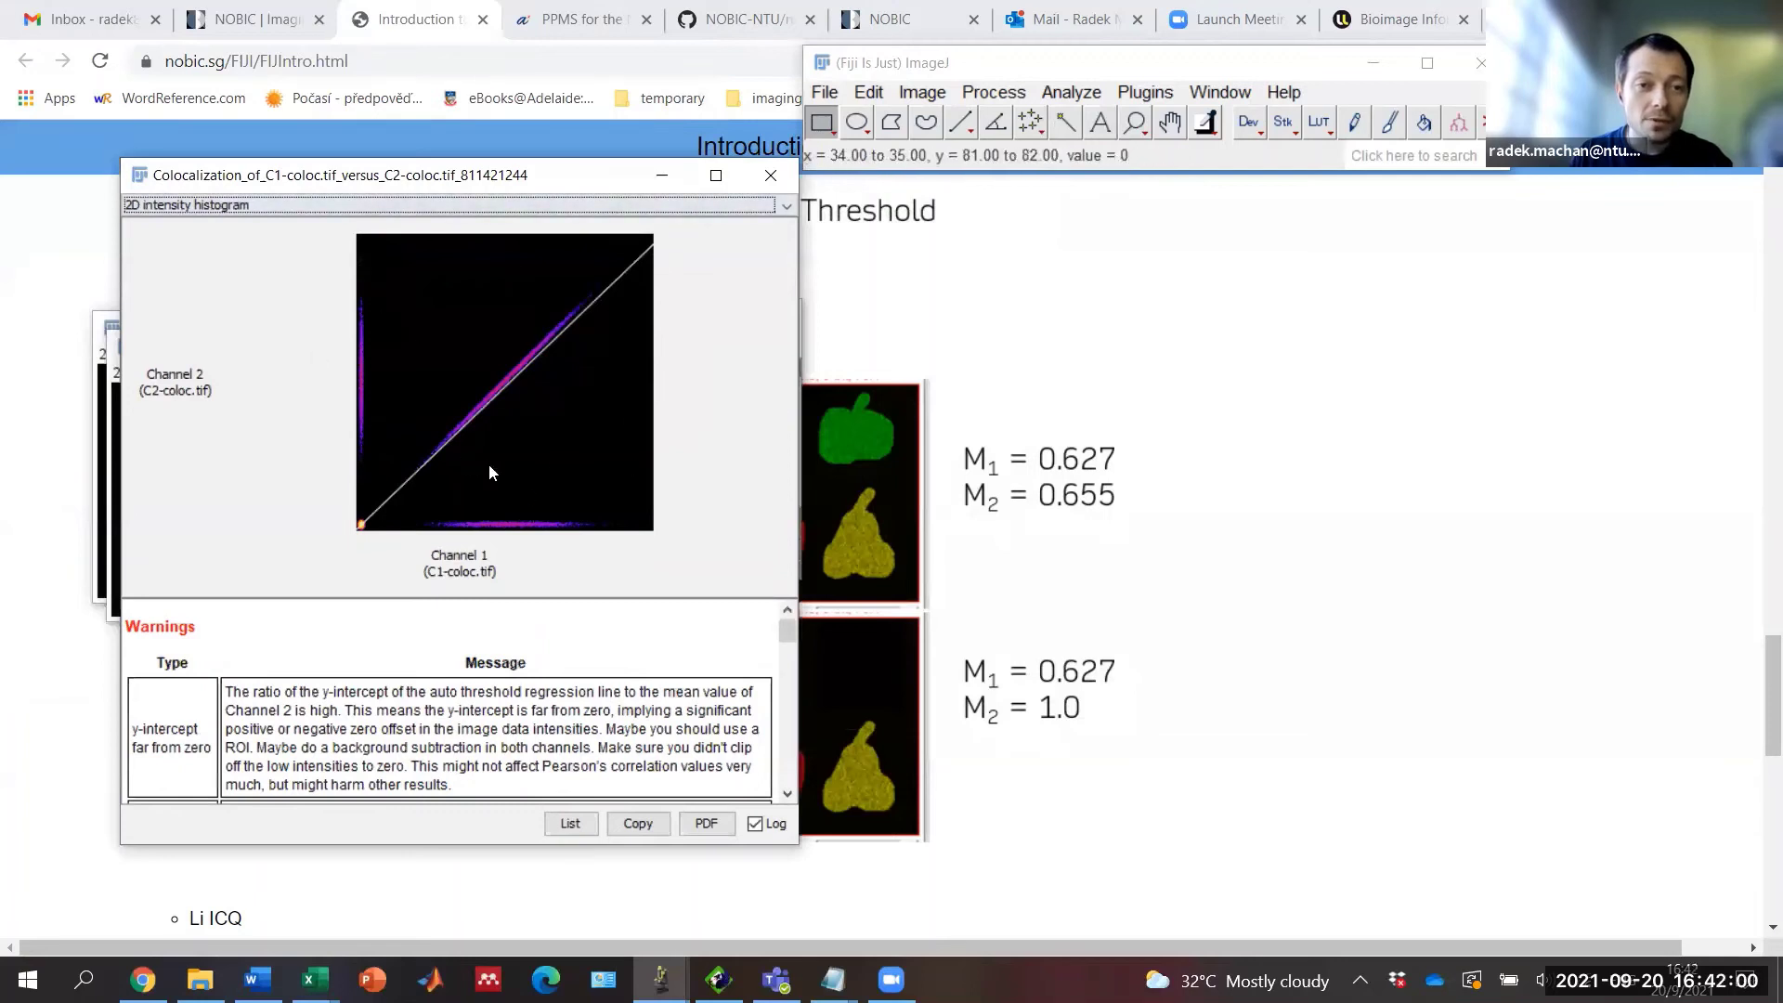
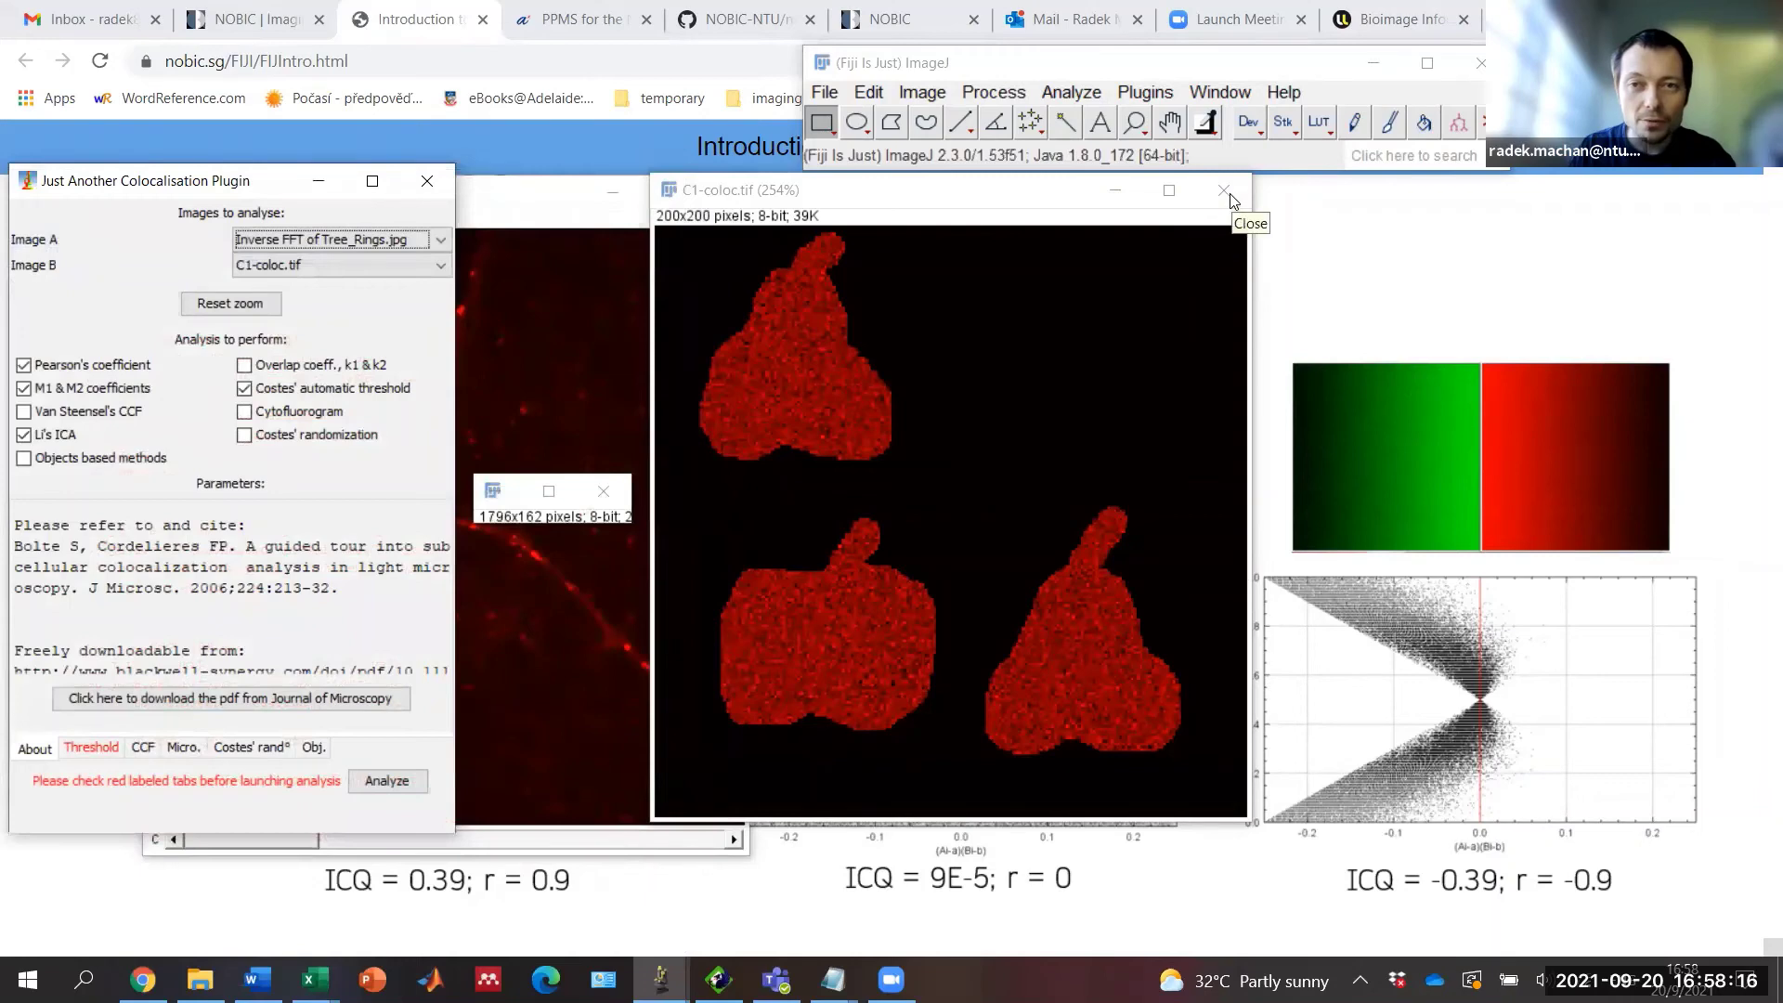
Step: Close the C1-coloc.tif and C2-coloc.tif images without saving changes
{"action": "left_click", "coordinate": [1223, 191]}
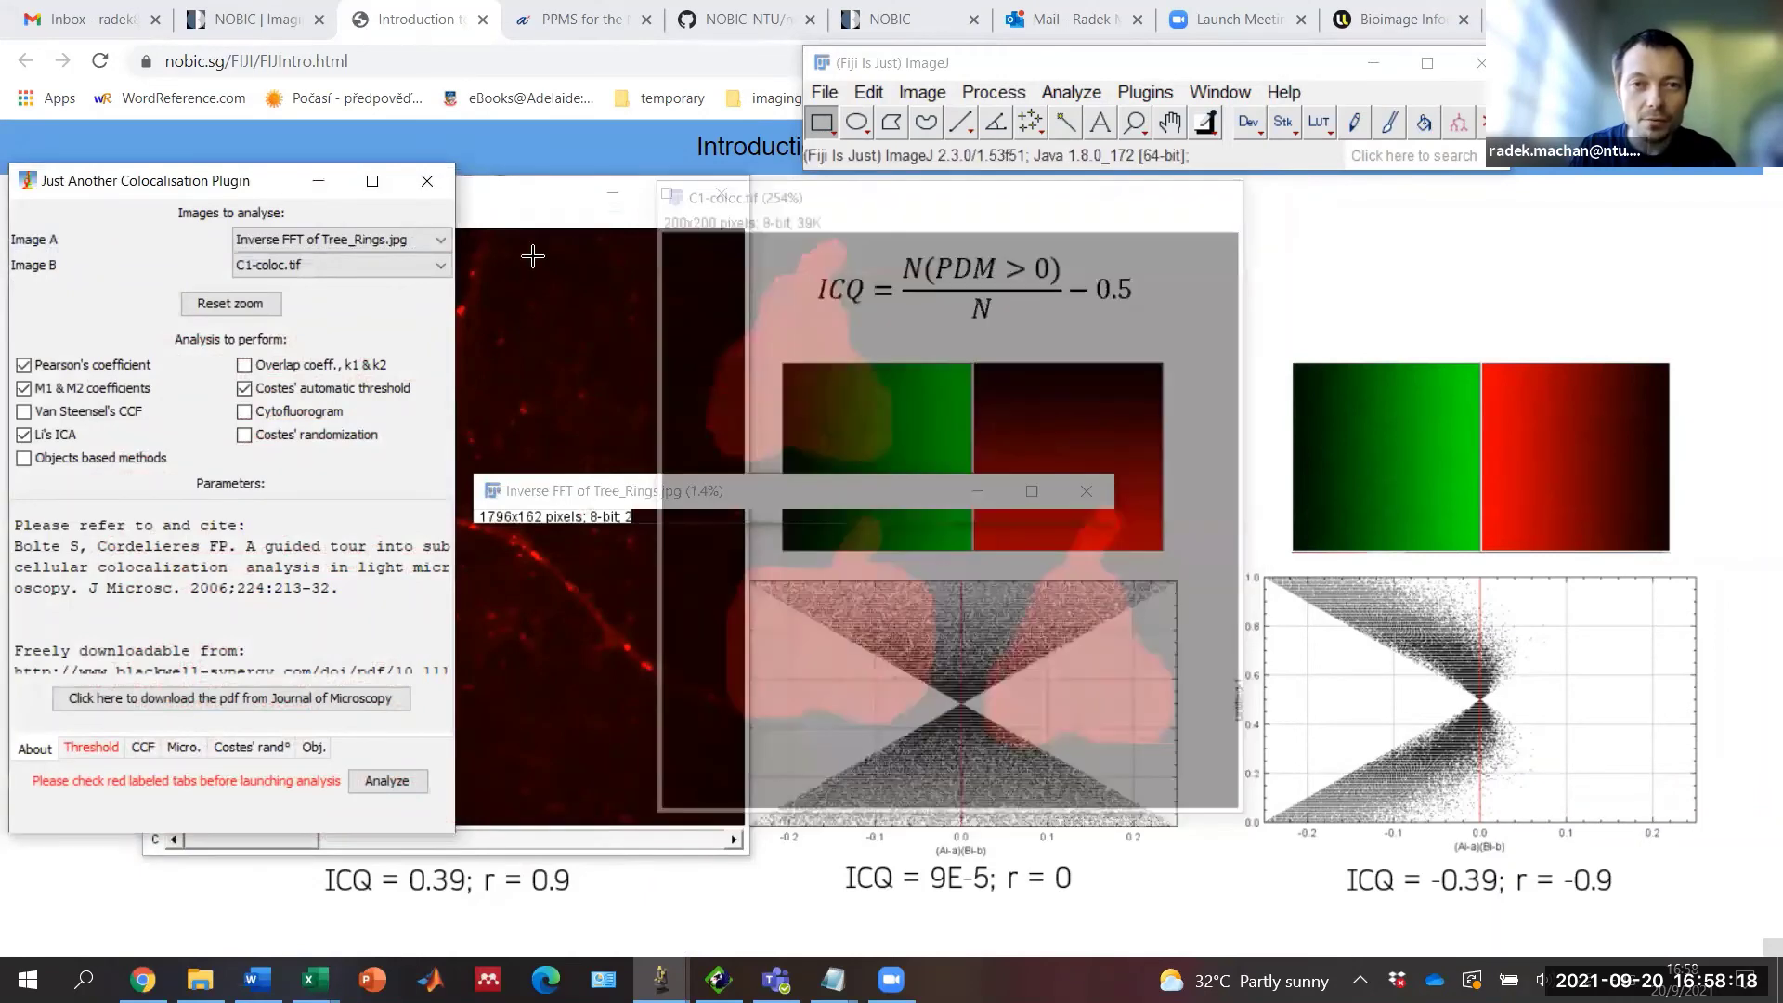
{"action": "left_click", "coordinate": [1222, 192]}
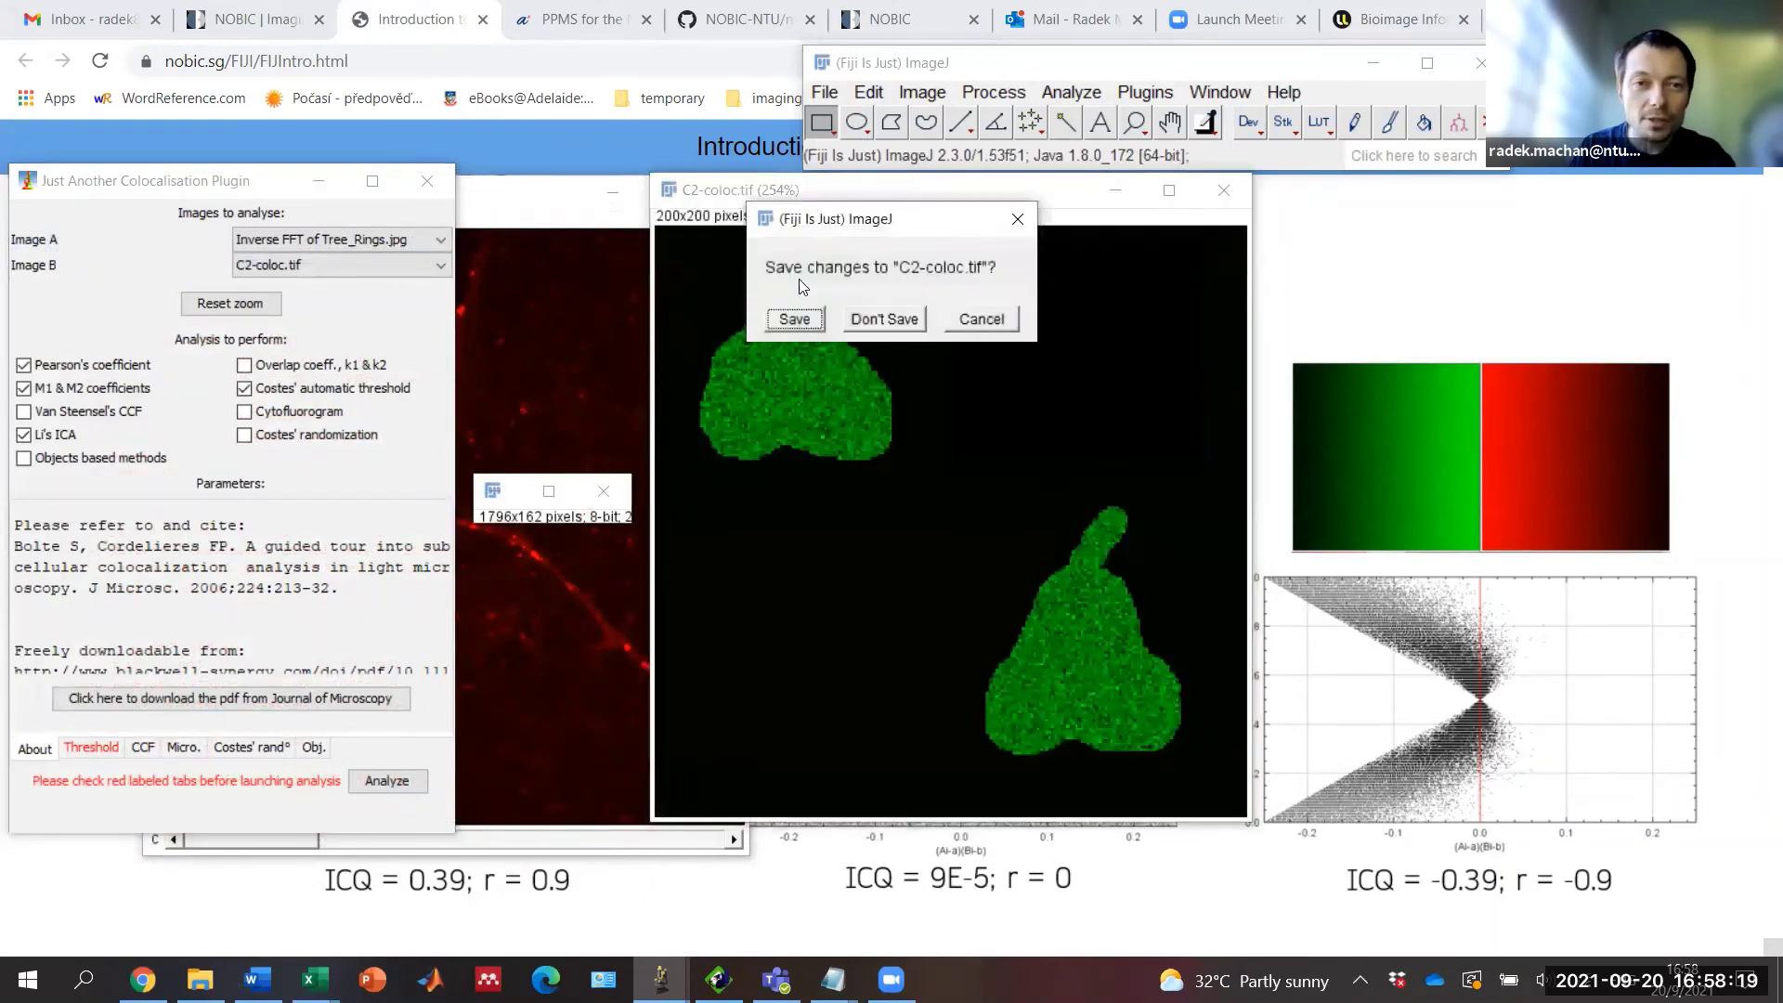
{"action": "left_click", "coordinate": [887, 320]}
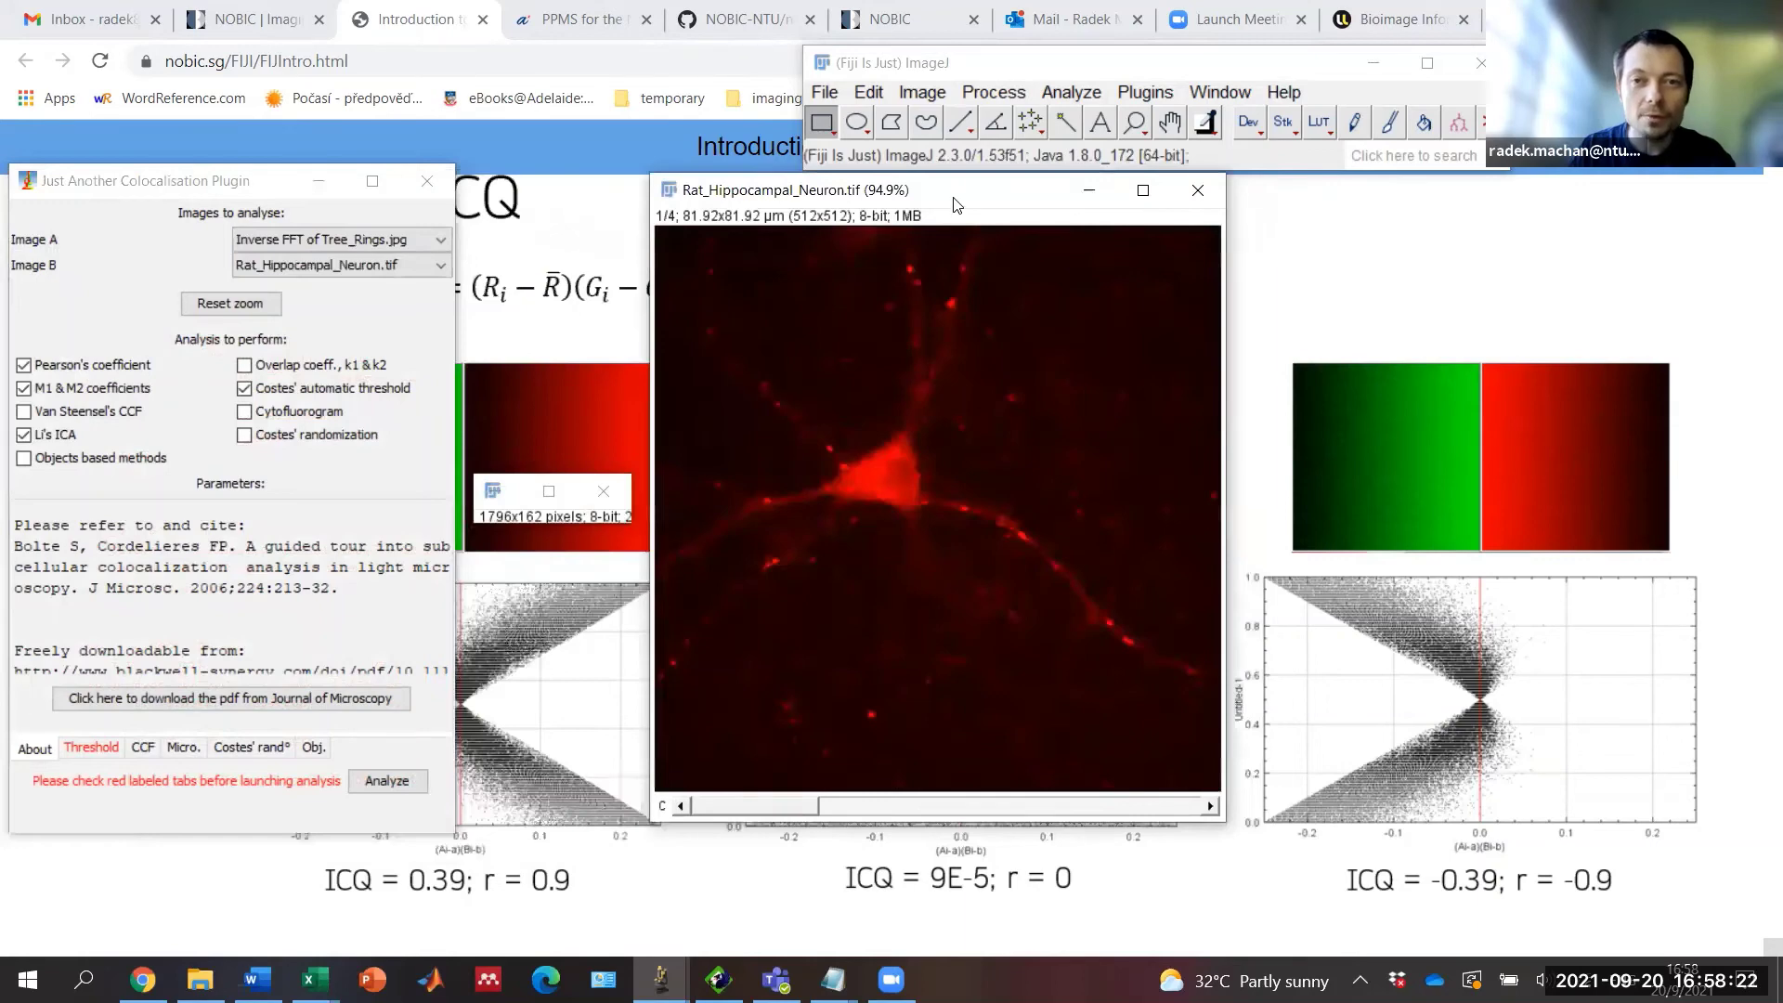
Step: Split Rat_Hippocampal_Neuron.tif into separate channel images and close the error console
{"action": "left_click", "coordinate": [922, 92]}
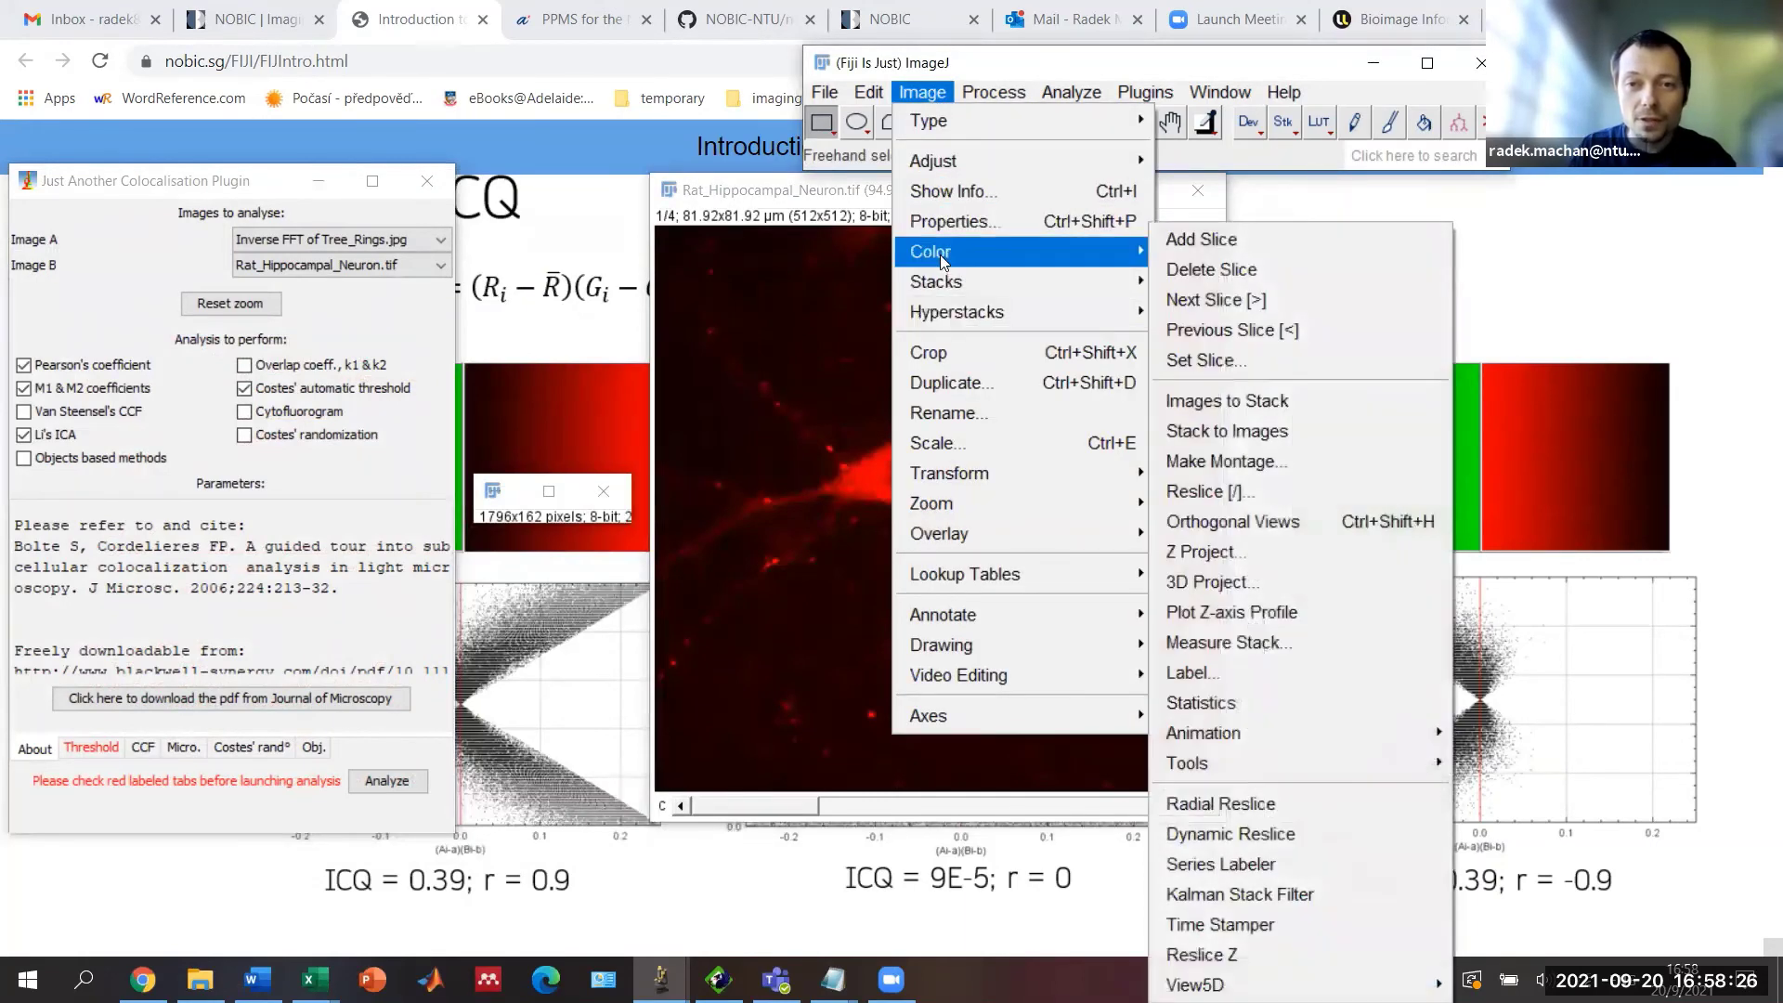
{"action": "mouse_move", "coordinate": [943, 258]}
{"action": "left_click", "coordinate": [1215, 251]}
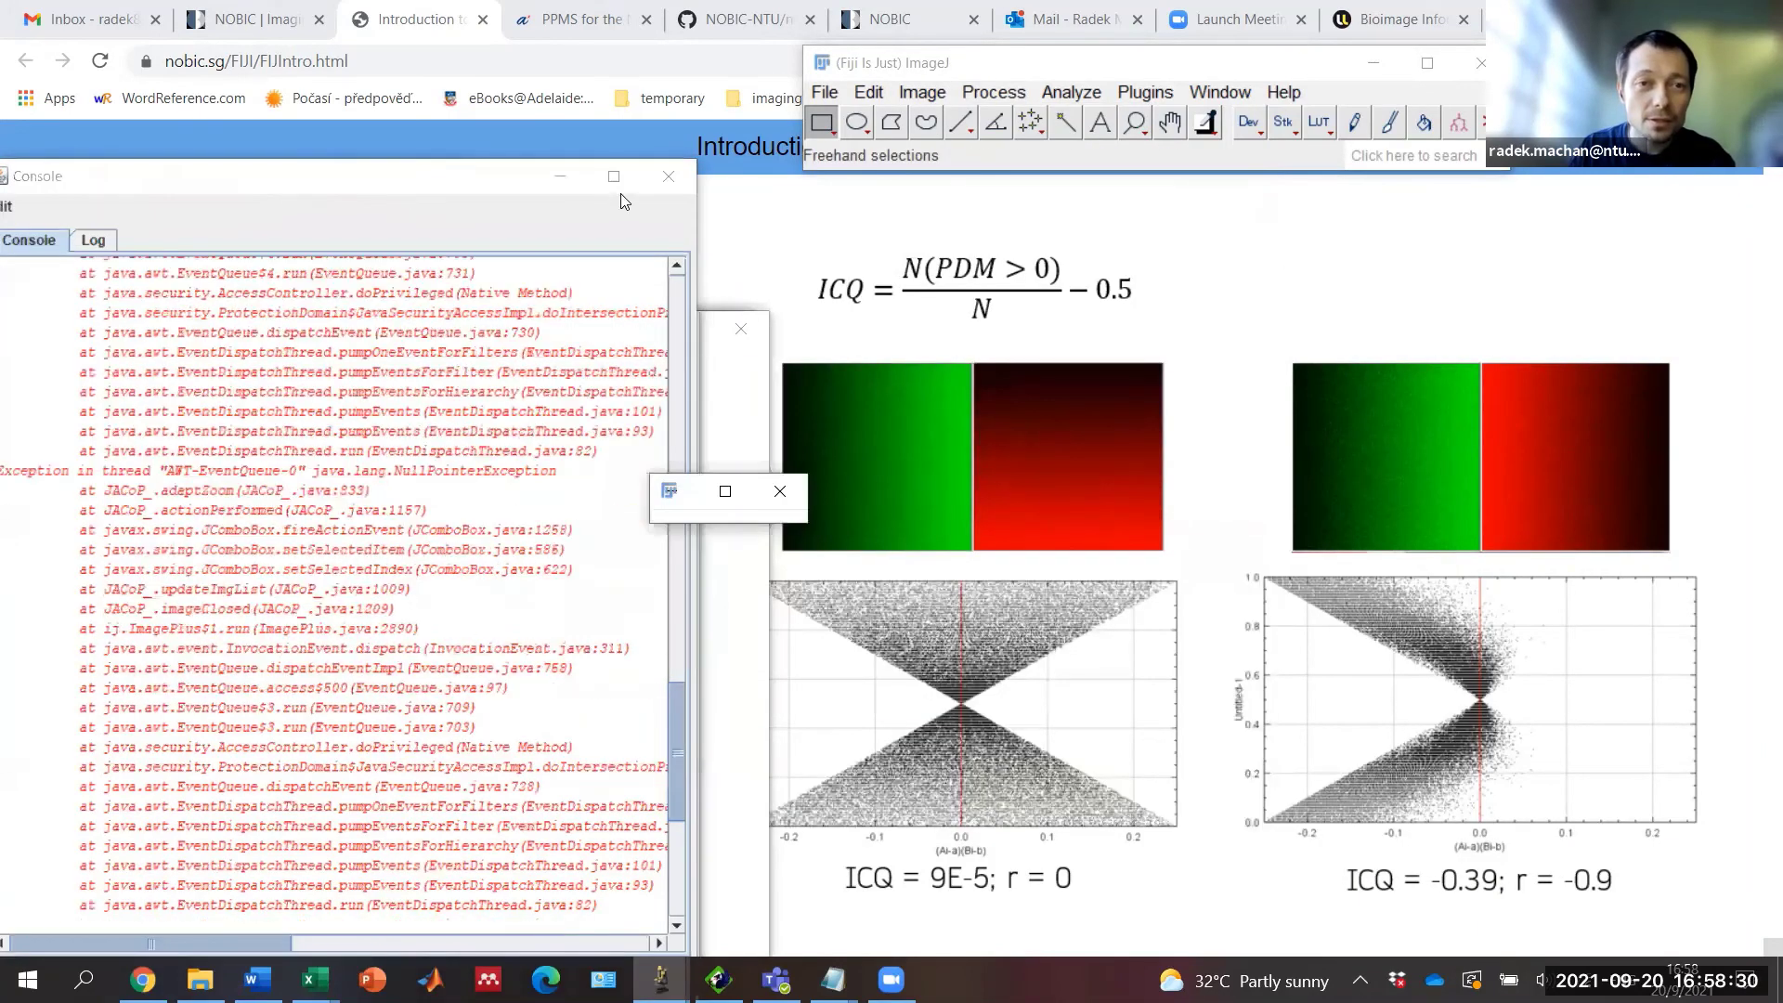
{"action": "left_click", "coordinate": [668, 177]}
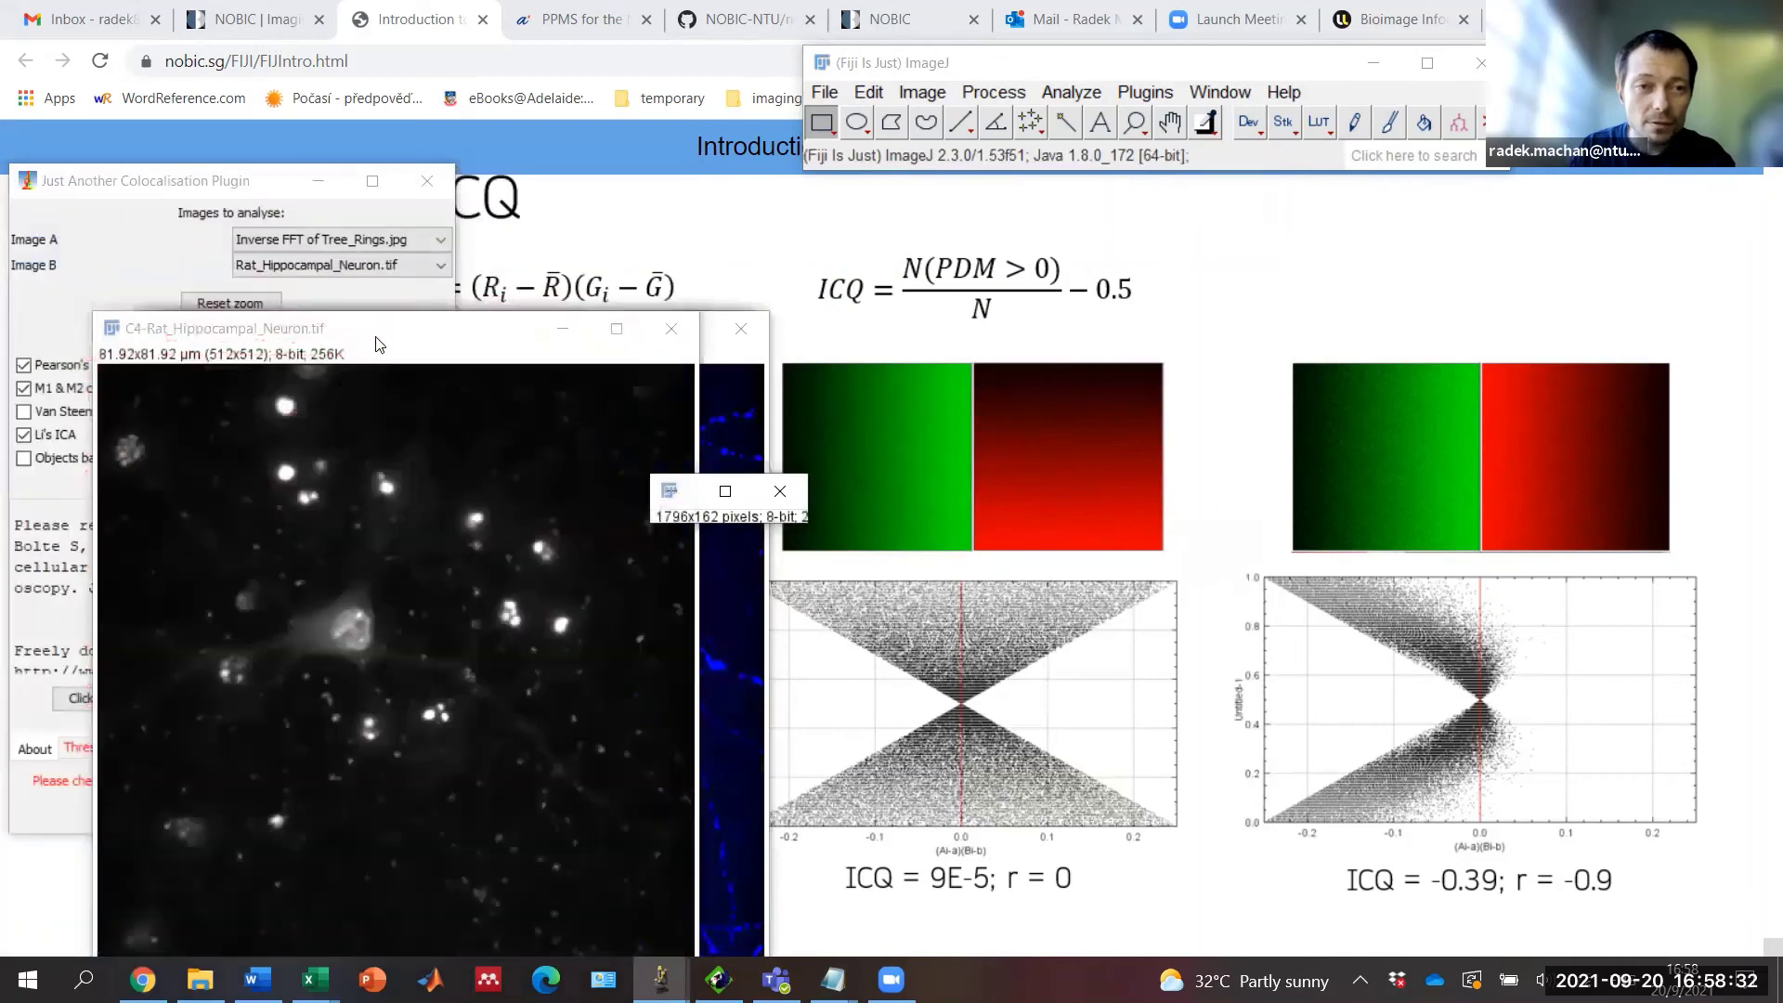
Step: Spread the four neuron channel windows out so that they no longer cover the Just Another Colocalisation Plugin window
{"action": "left_click_drag", "start_coordinate": [377, 345], "coordinate": [1157, 358]}
{"action": "left_click", "coordinate": [469, 351]}
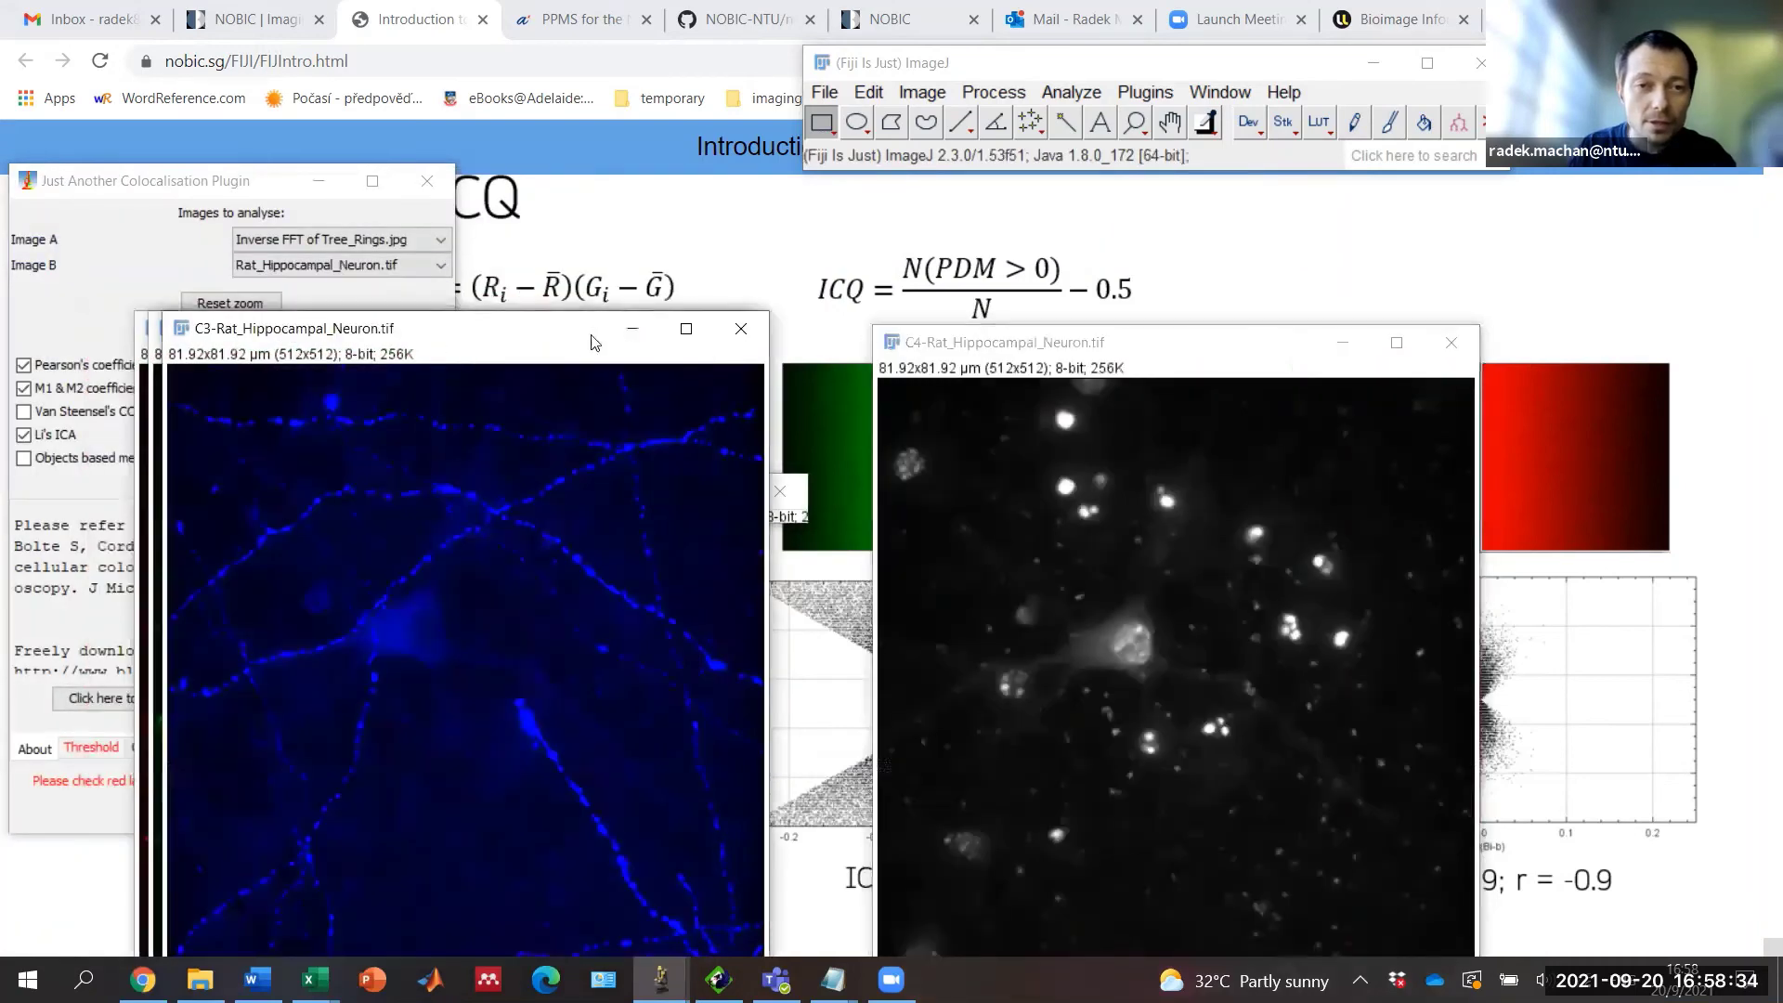
{"action": "left_click_drag", "start_coordinate": [594, 343], "coordinate": [1336, 385]}
{"action": "left_click_drag", "start_coordinate": [501, 344], "coordinate": [1102, 384]}
{"action": "left_click_drag", "start_coordinate": [444, 336], "coordinate": [452, 336]}
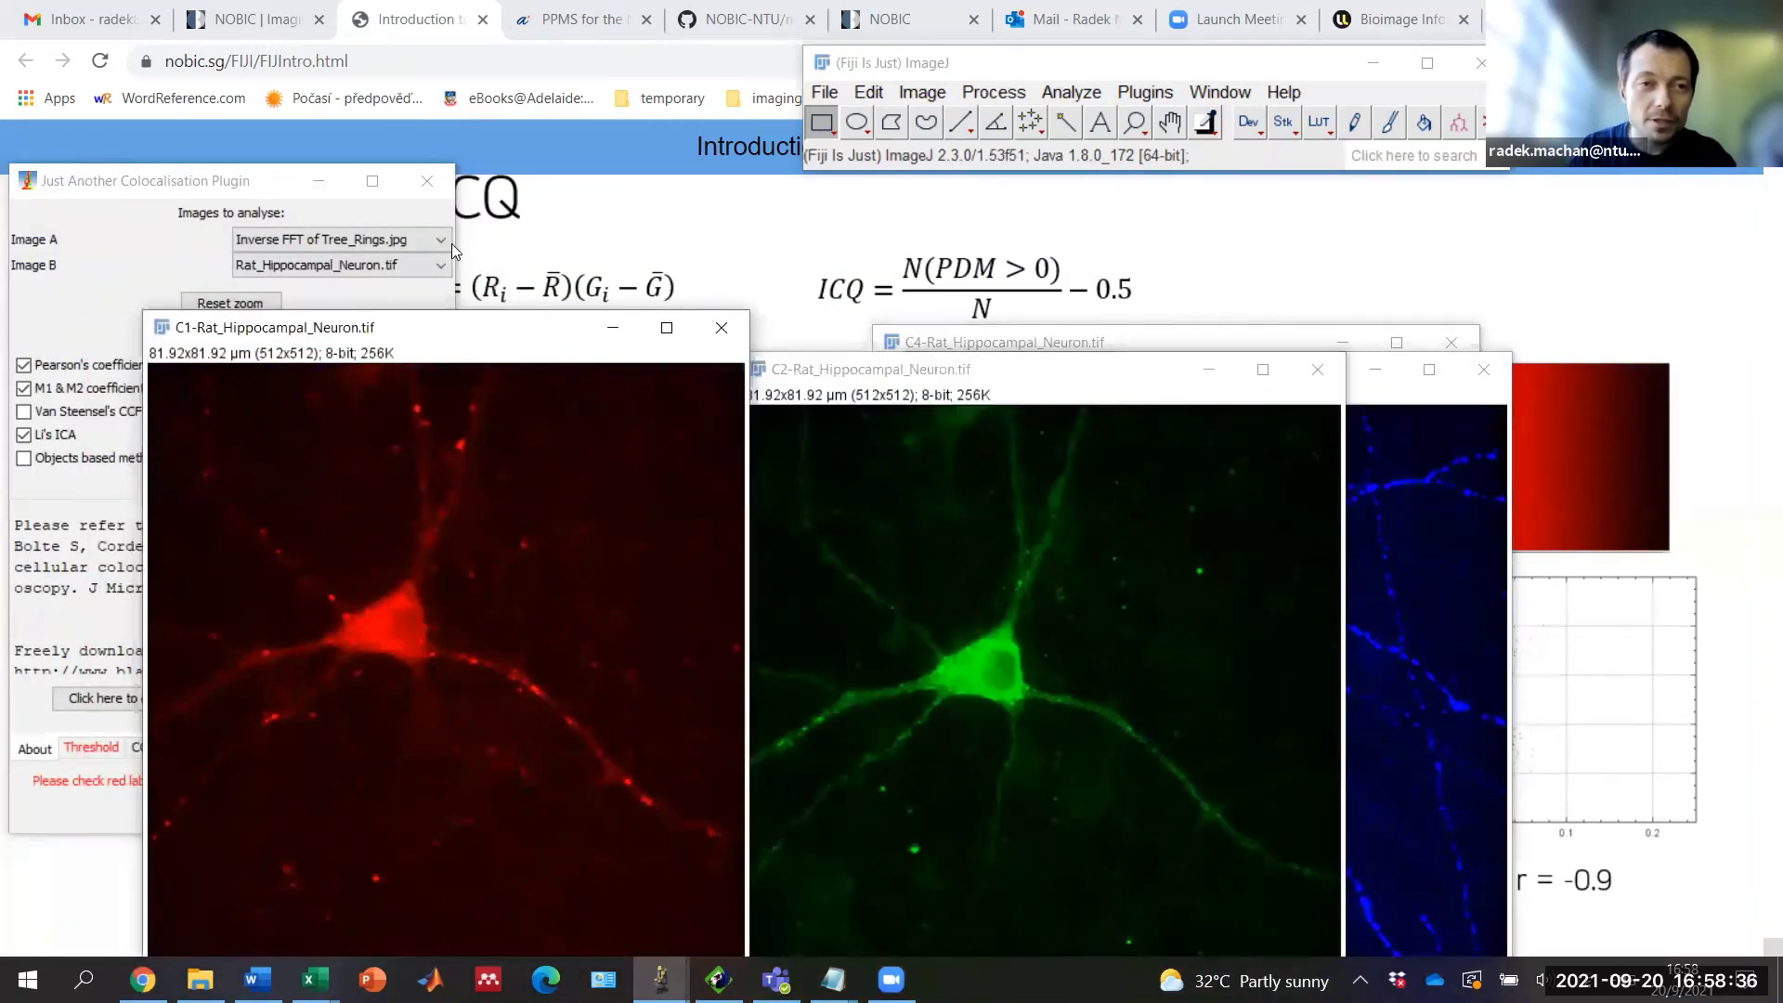
Step: Set C1-Rat_Hippocampal_Neuron.tif as image A and C2-Rat_Hippocampal_Neuron.tif as image B for the colocalisation analysis, closing the error console
{"action": "left_click", "coordinate": [452, 243]}
{"action": "left_click", "coordinate": [438, 243]}
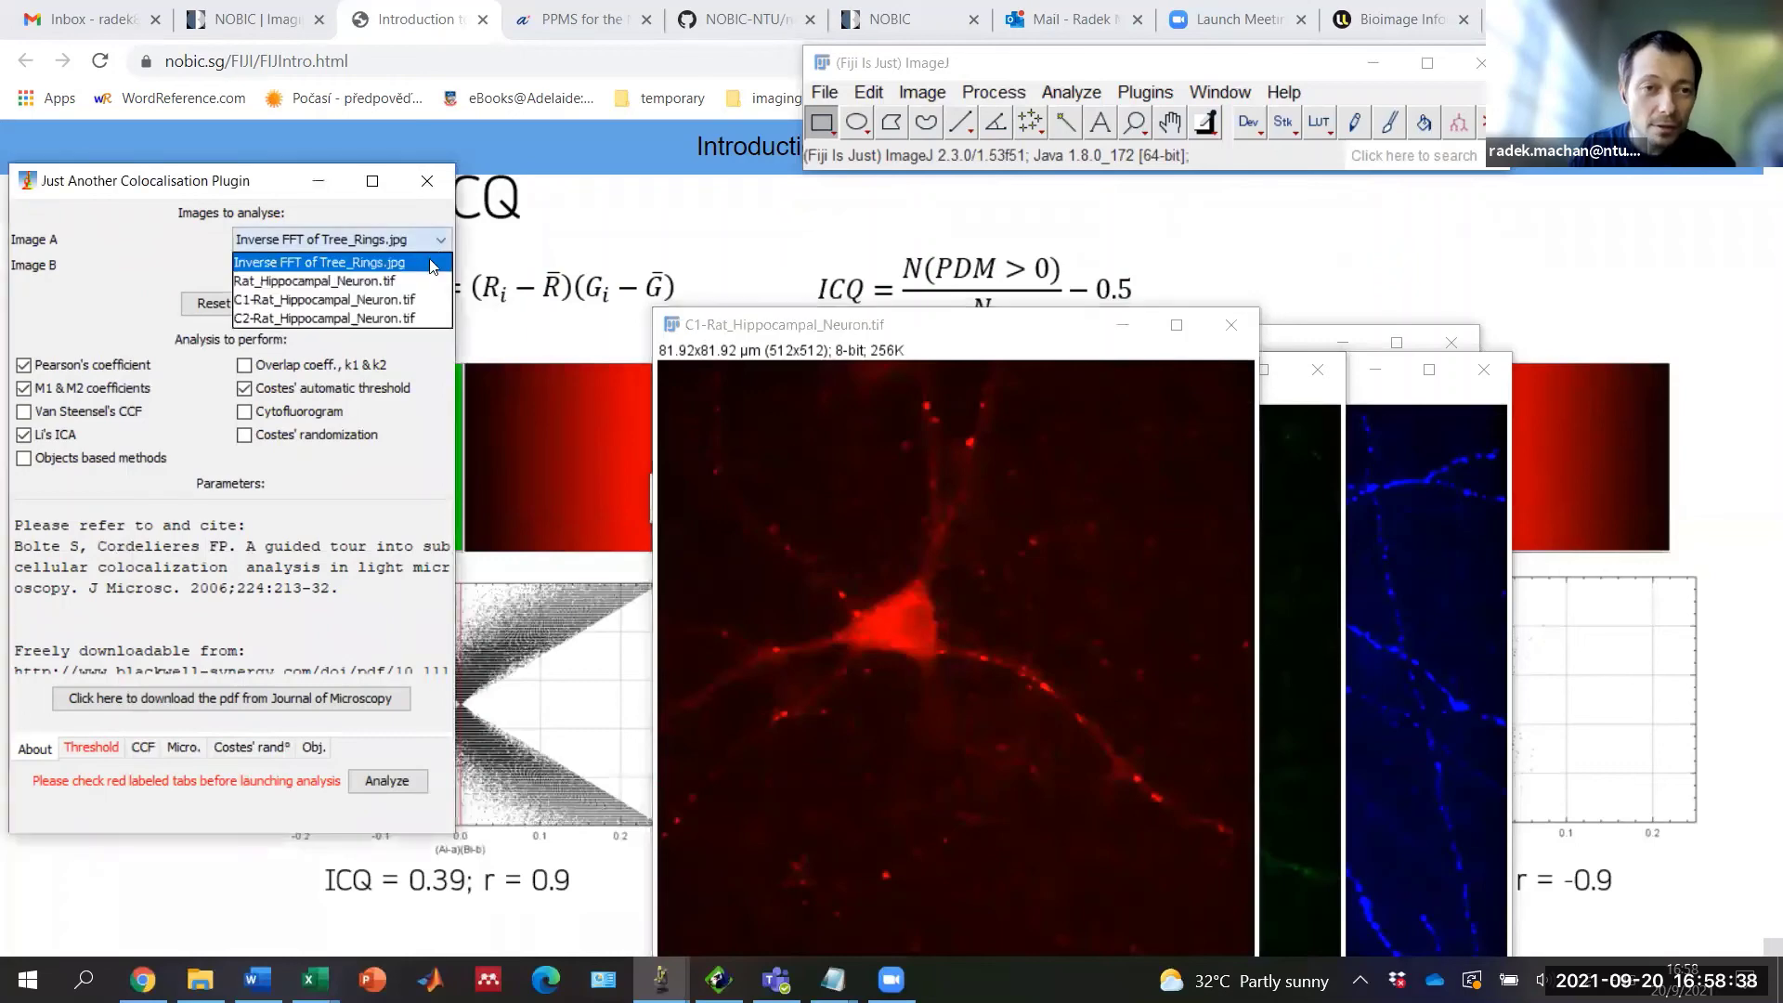
{"action": "left_click", "coordinate": [383, 300]}
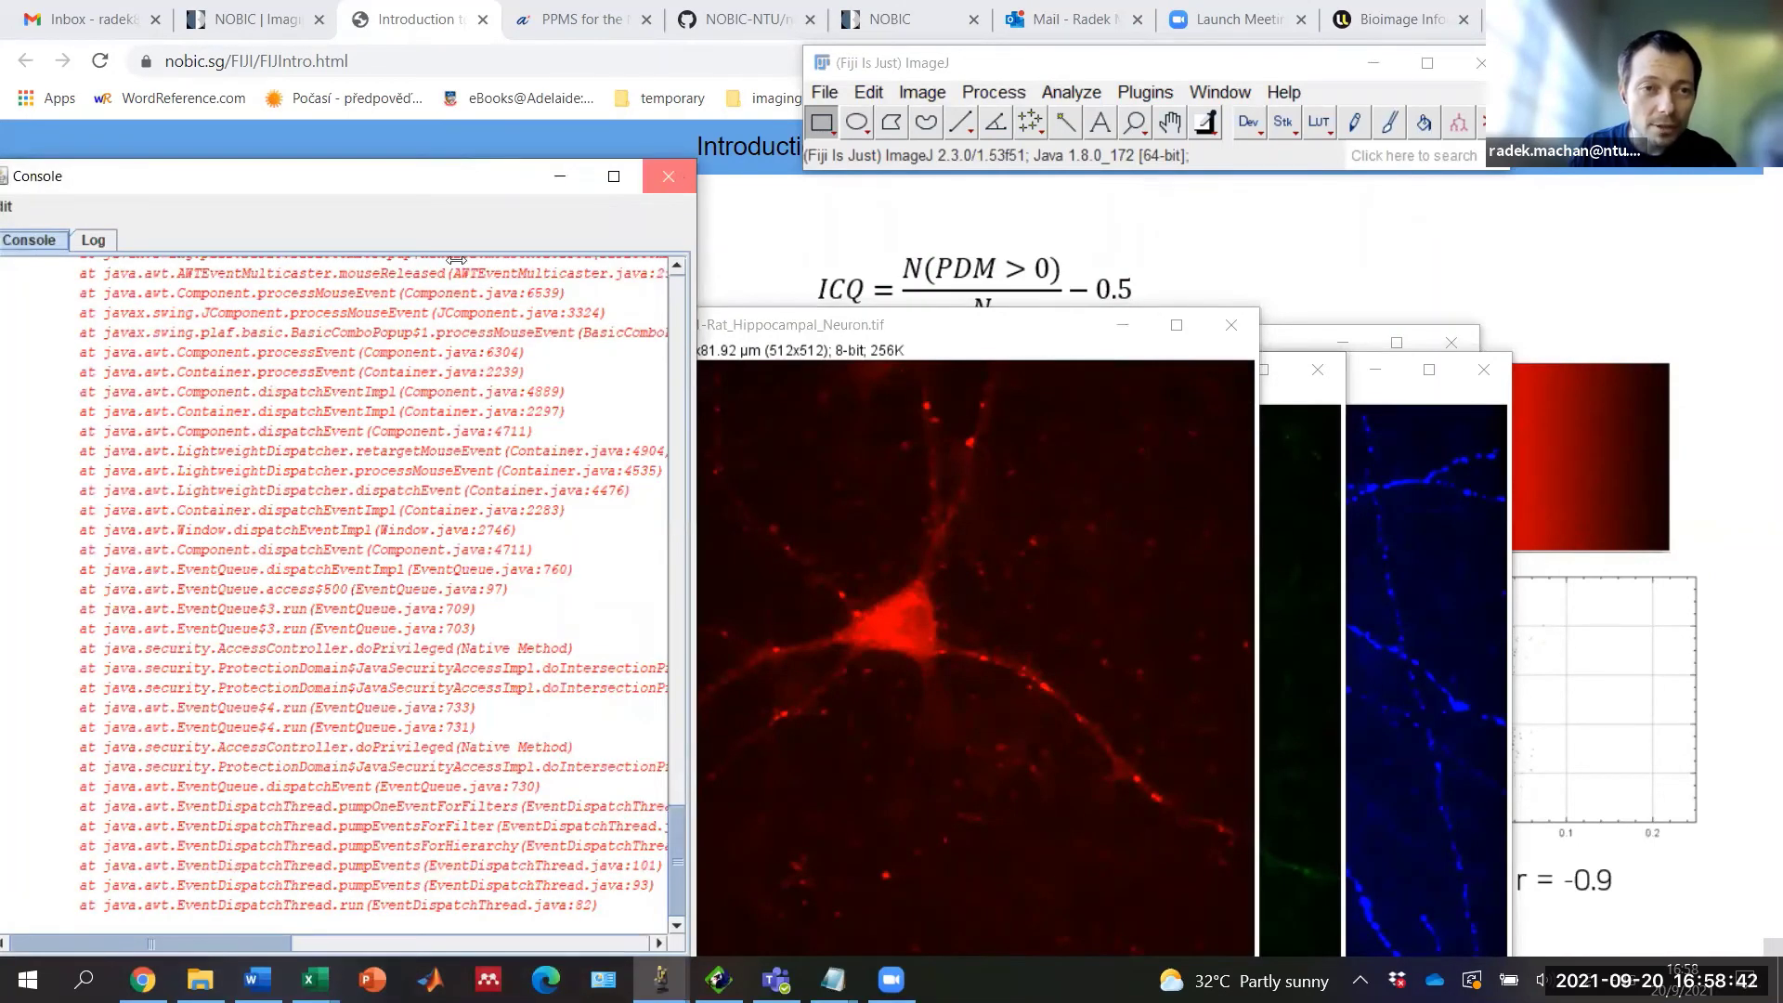
{"action": "left_click", "coordinate": [668, 176]}
{"action": "left_click", "coordinate": [442, 243]}
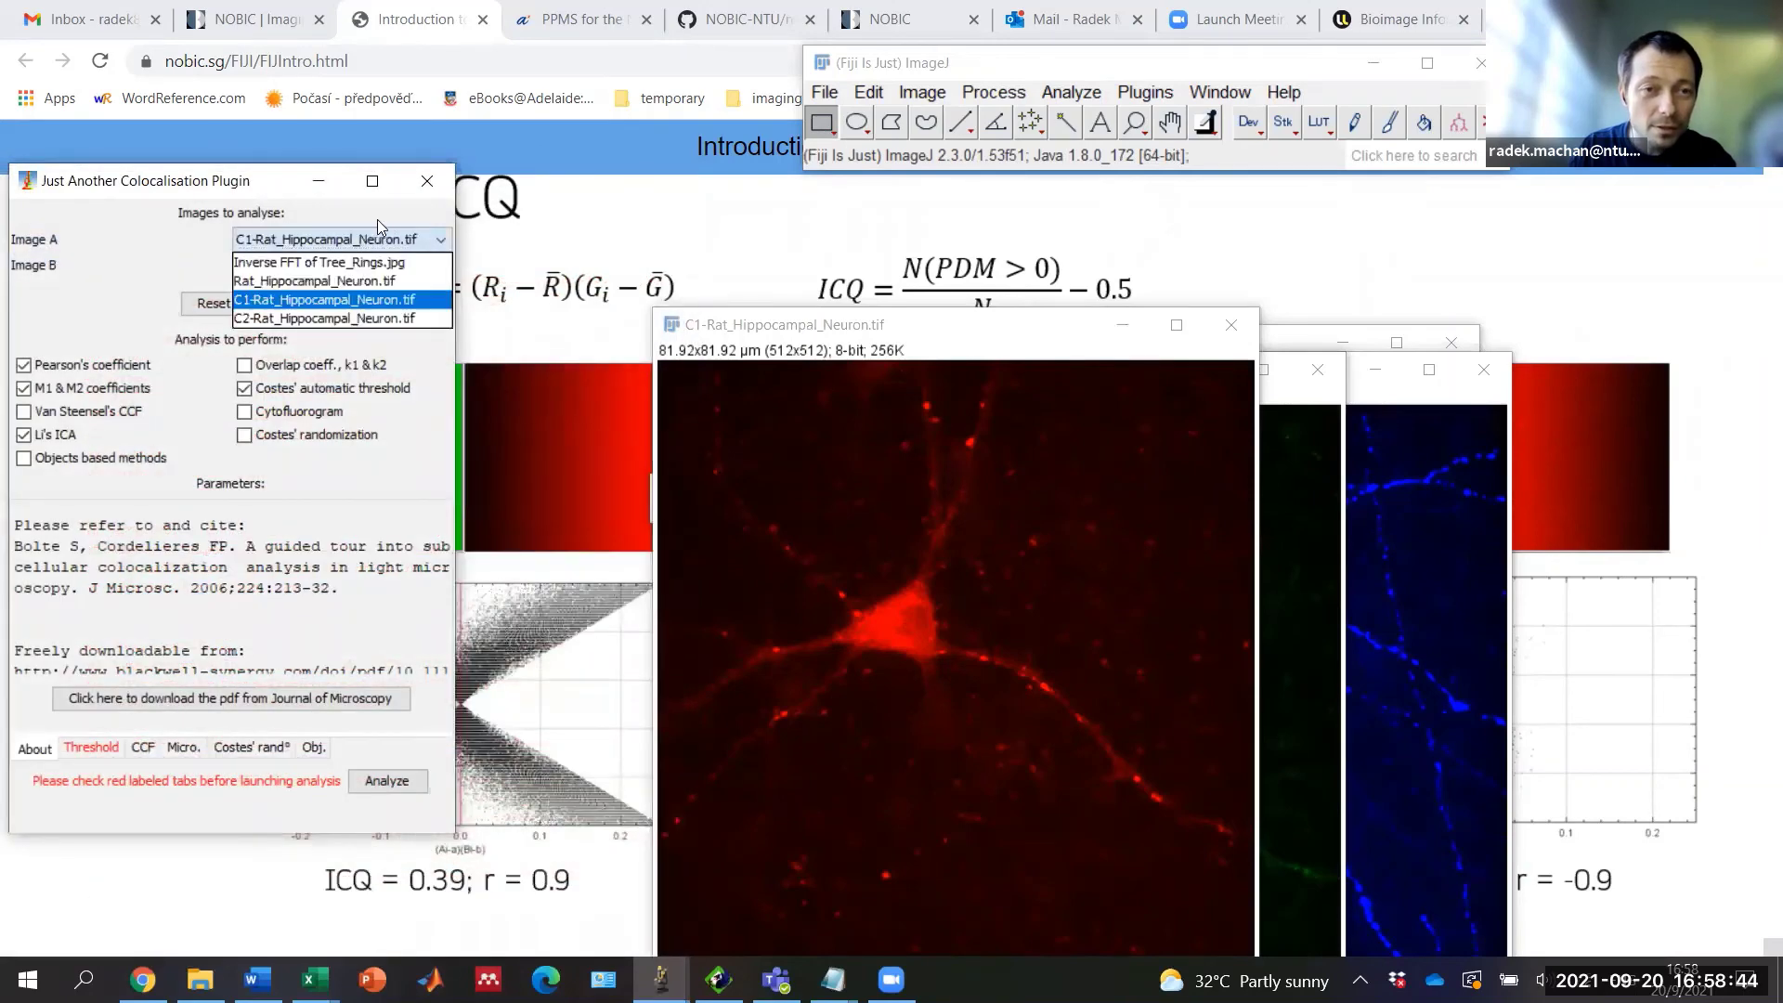
{"action": "left_click", "coordinate": [371, 215]}
{"action": "left_click", "coordinate": [439, 268]}
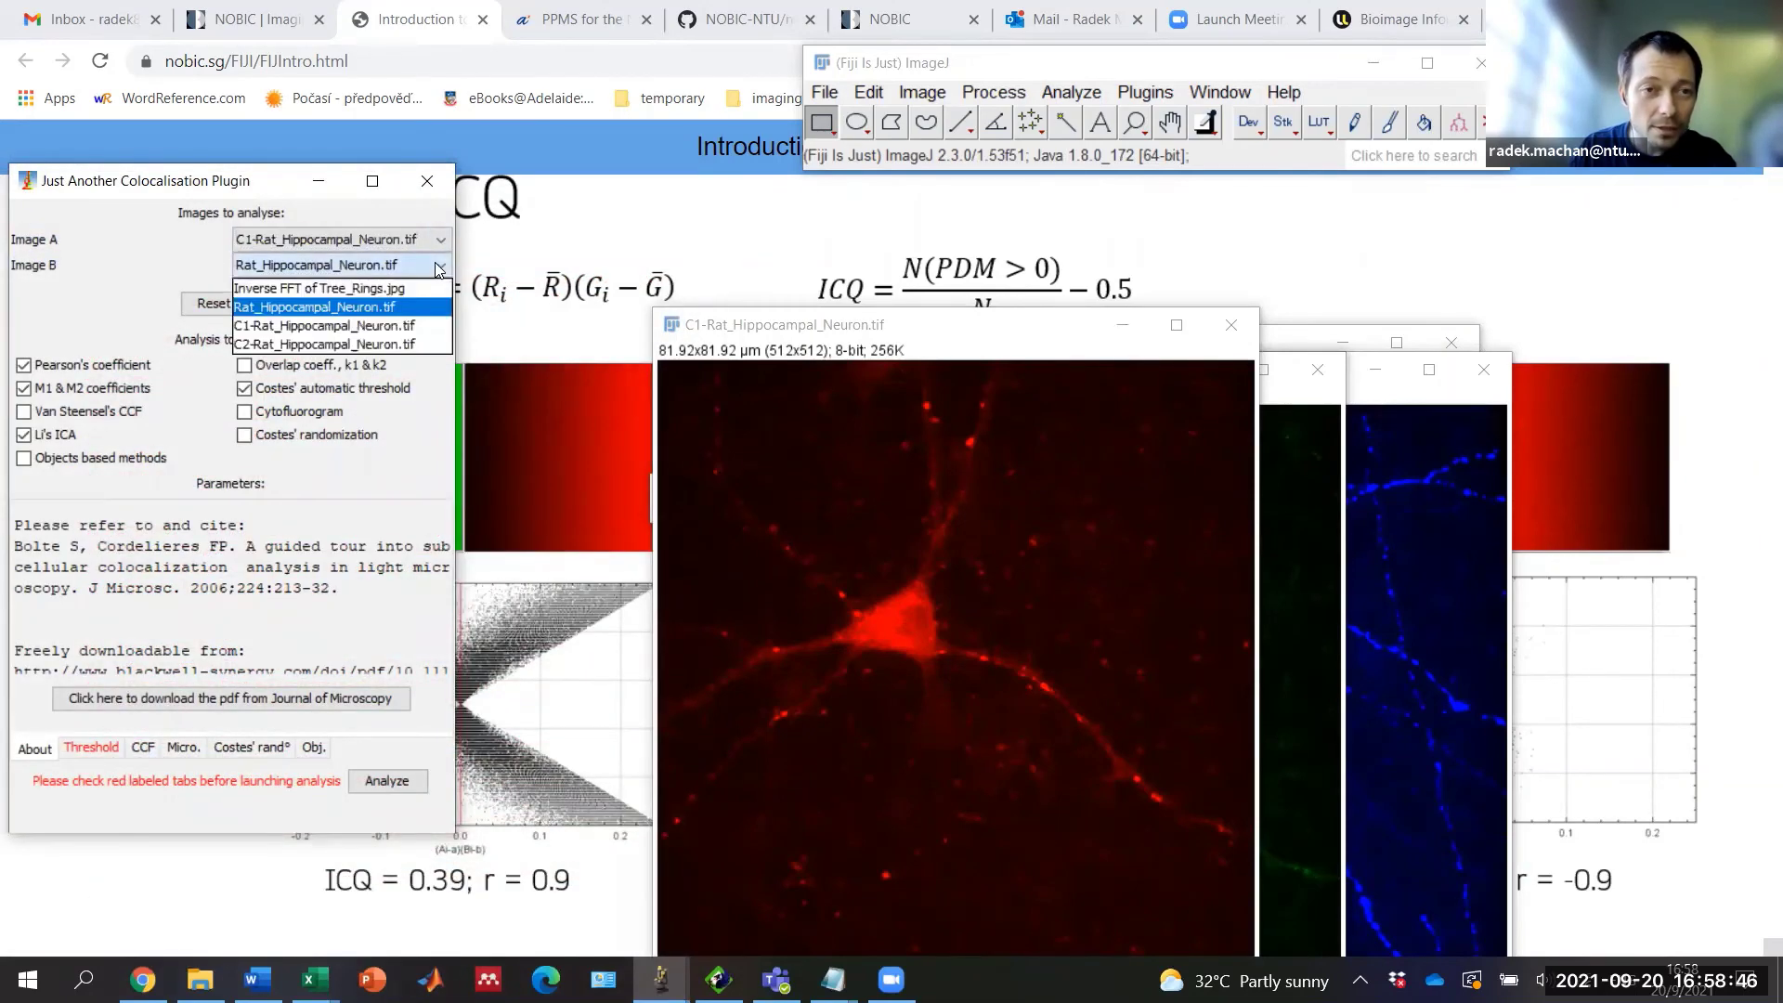
{"action": "left_click", "coordinate": [362, 345]}
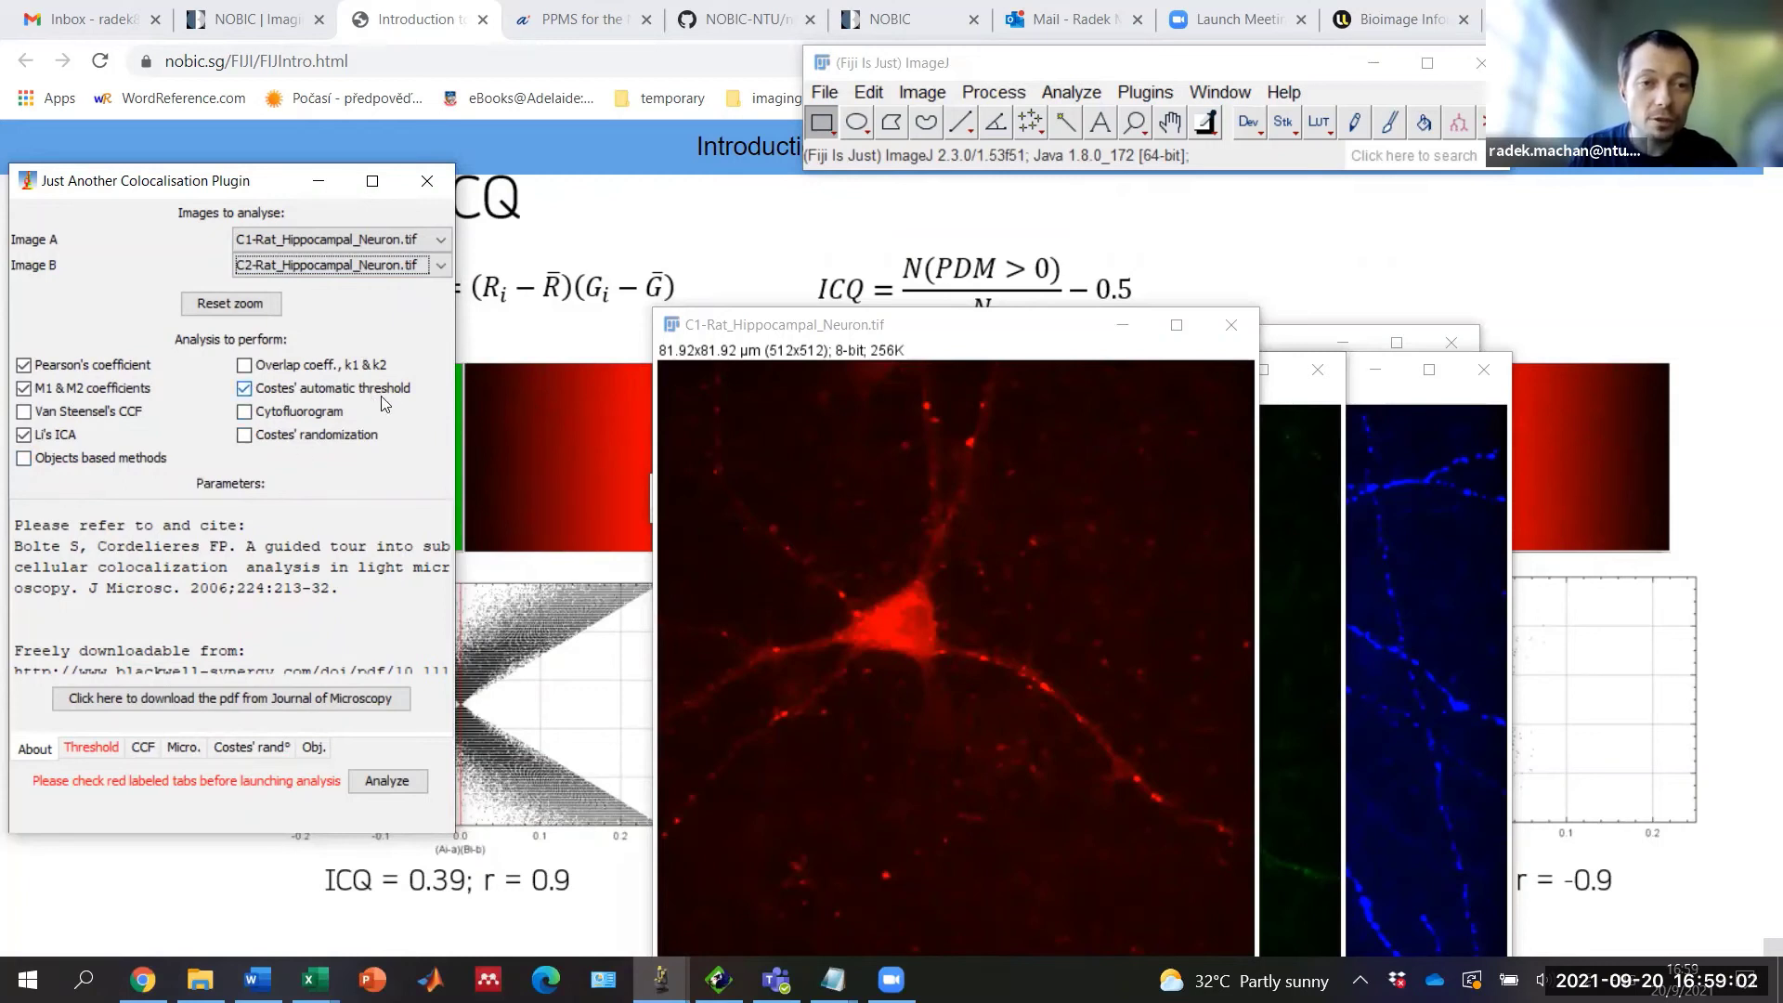
Step: Examine the plugin's threshold and Costes' randomization parameters, returning to the About information
{"action": "left_click", "coordinate": [90, 744]}
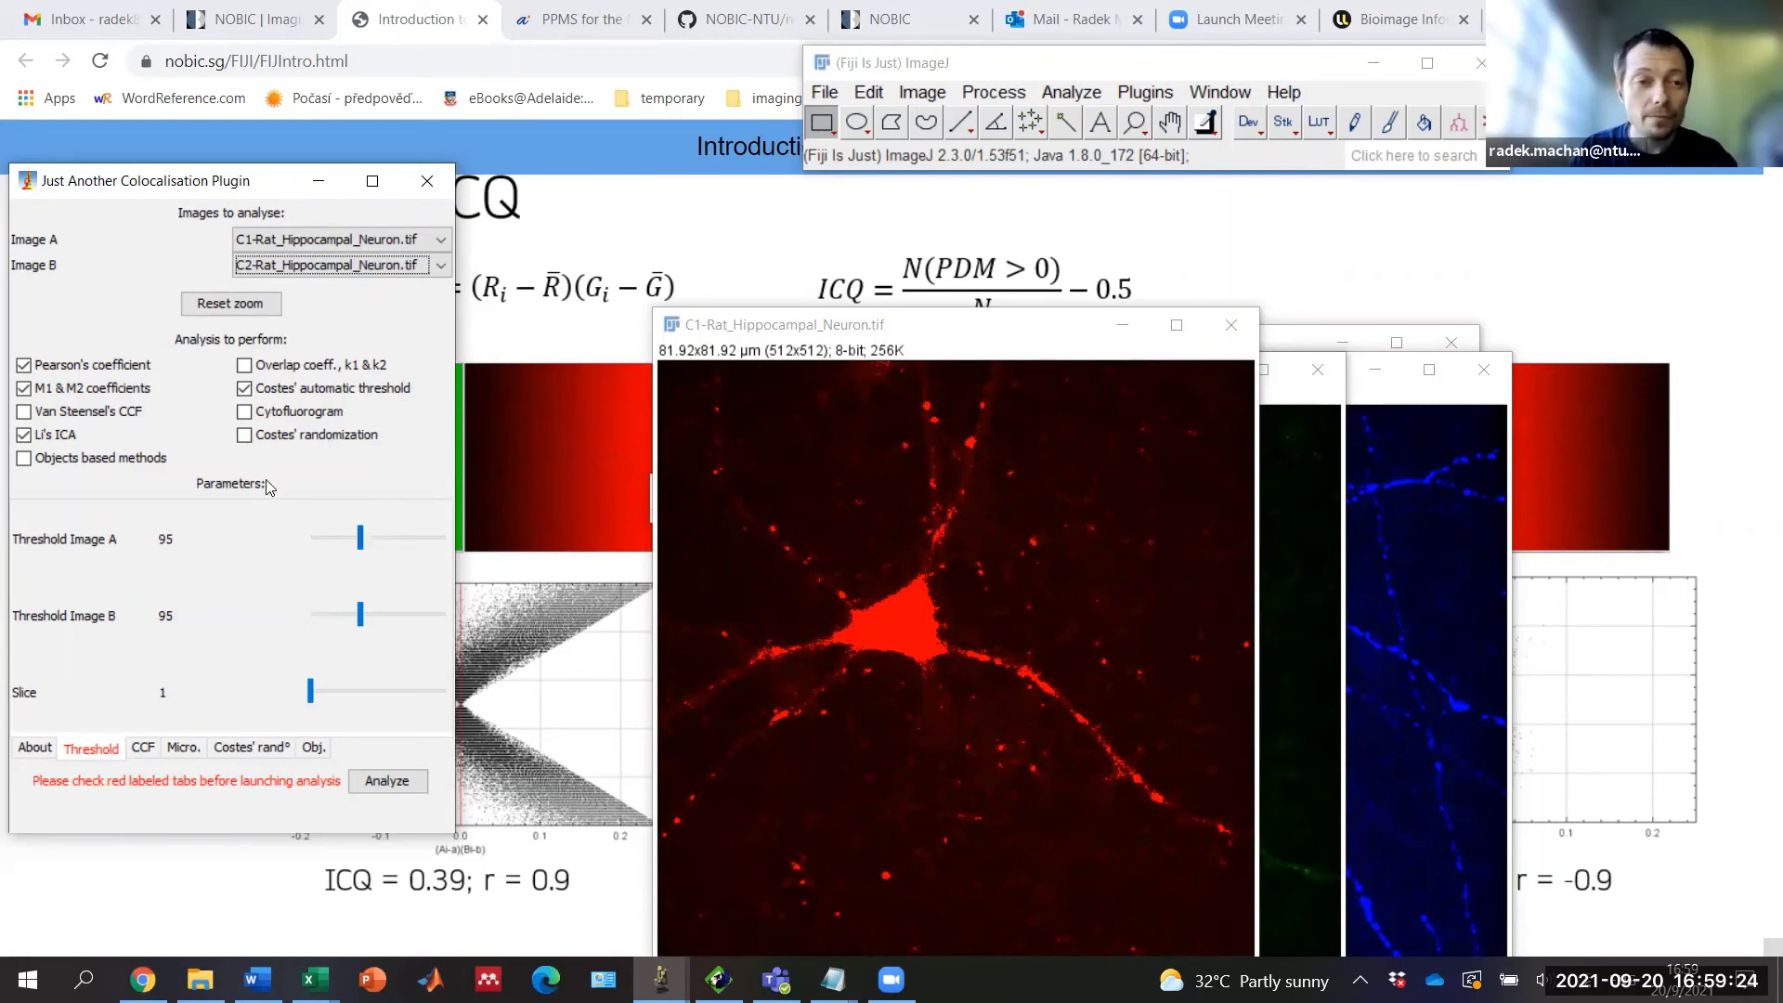
{"action": "left_click", "coordinate": [38, 749]}
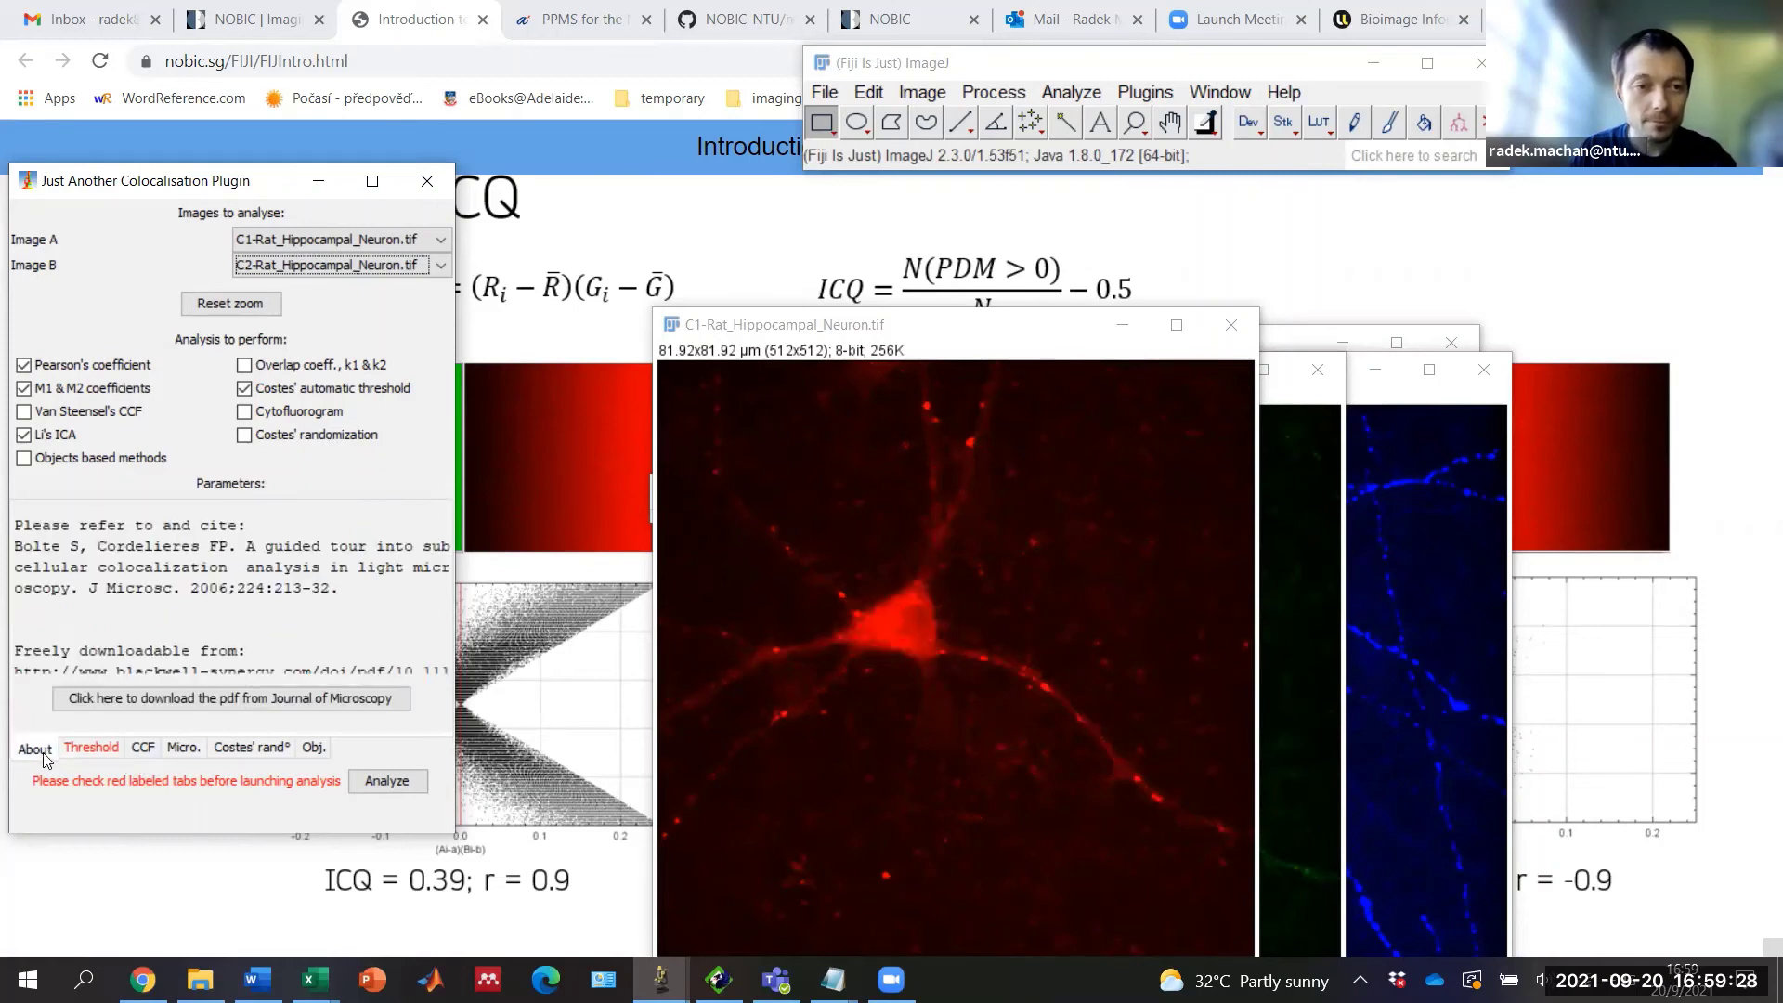
{"action": "left_click", "coordinate": [268, 752]}
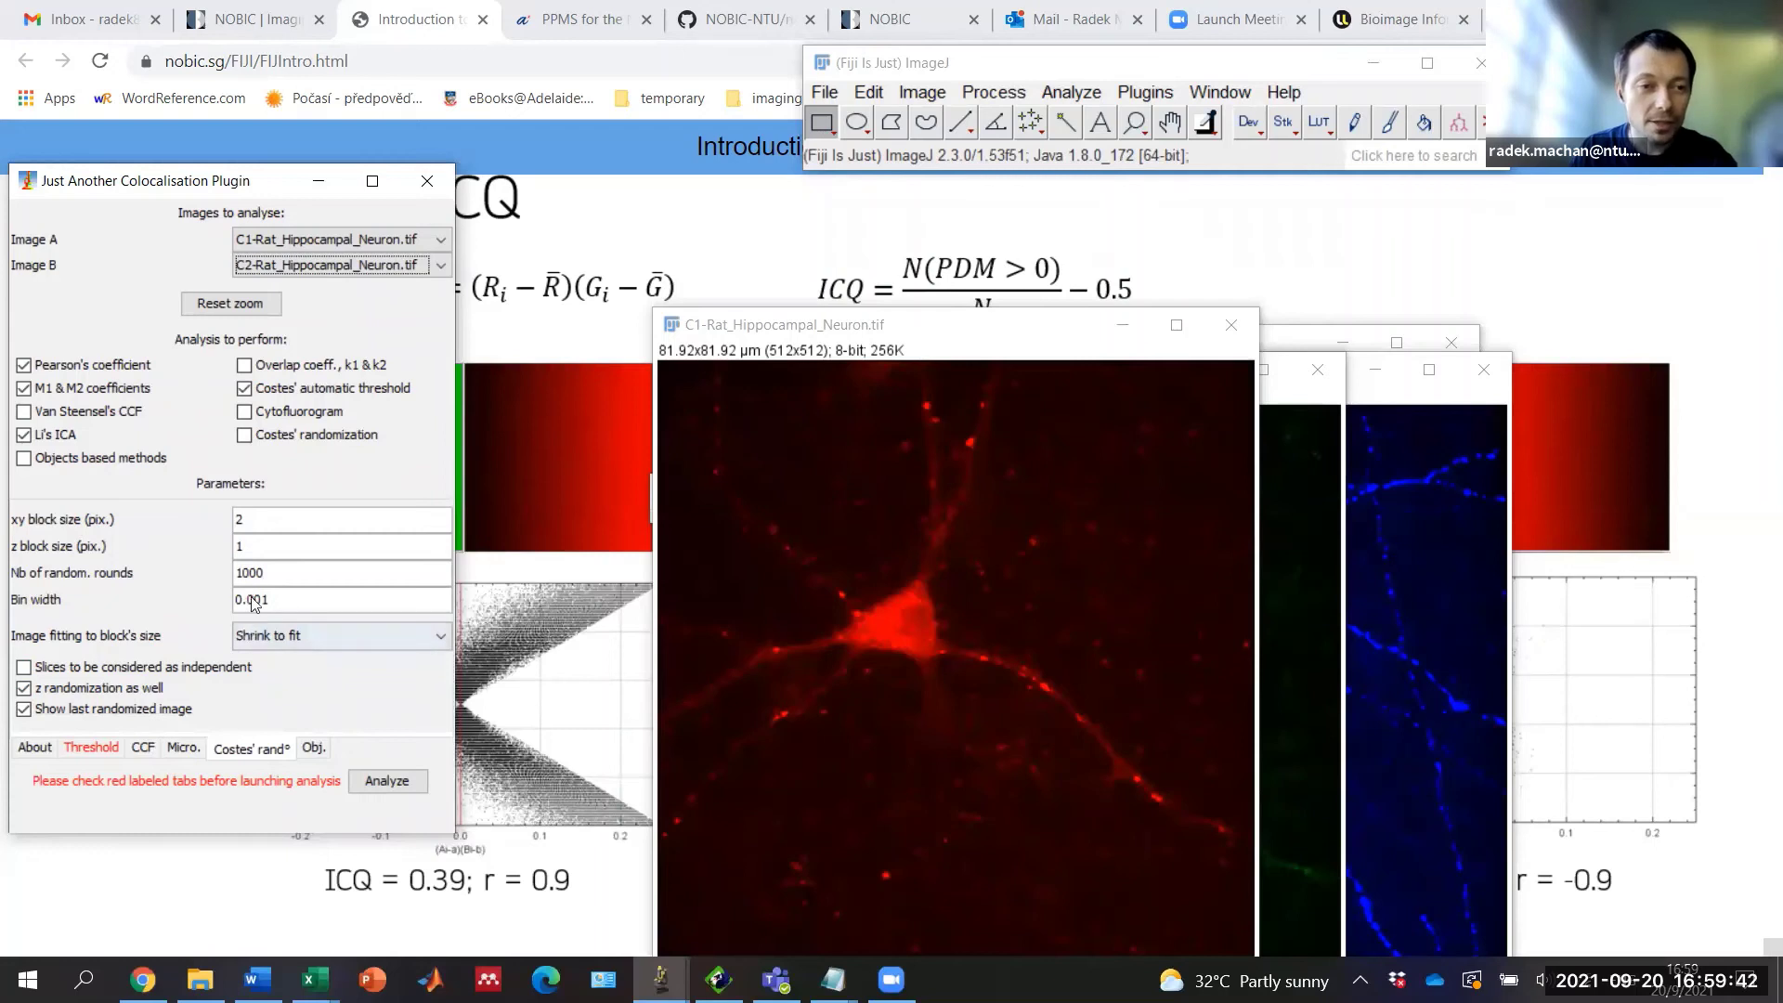
{"action": "left_click", "coordinate": [27, 748]}
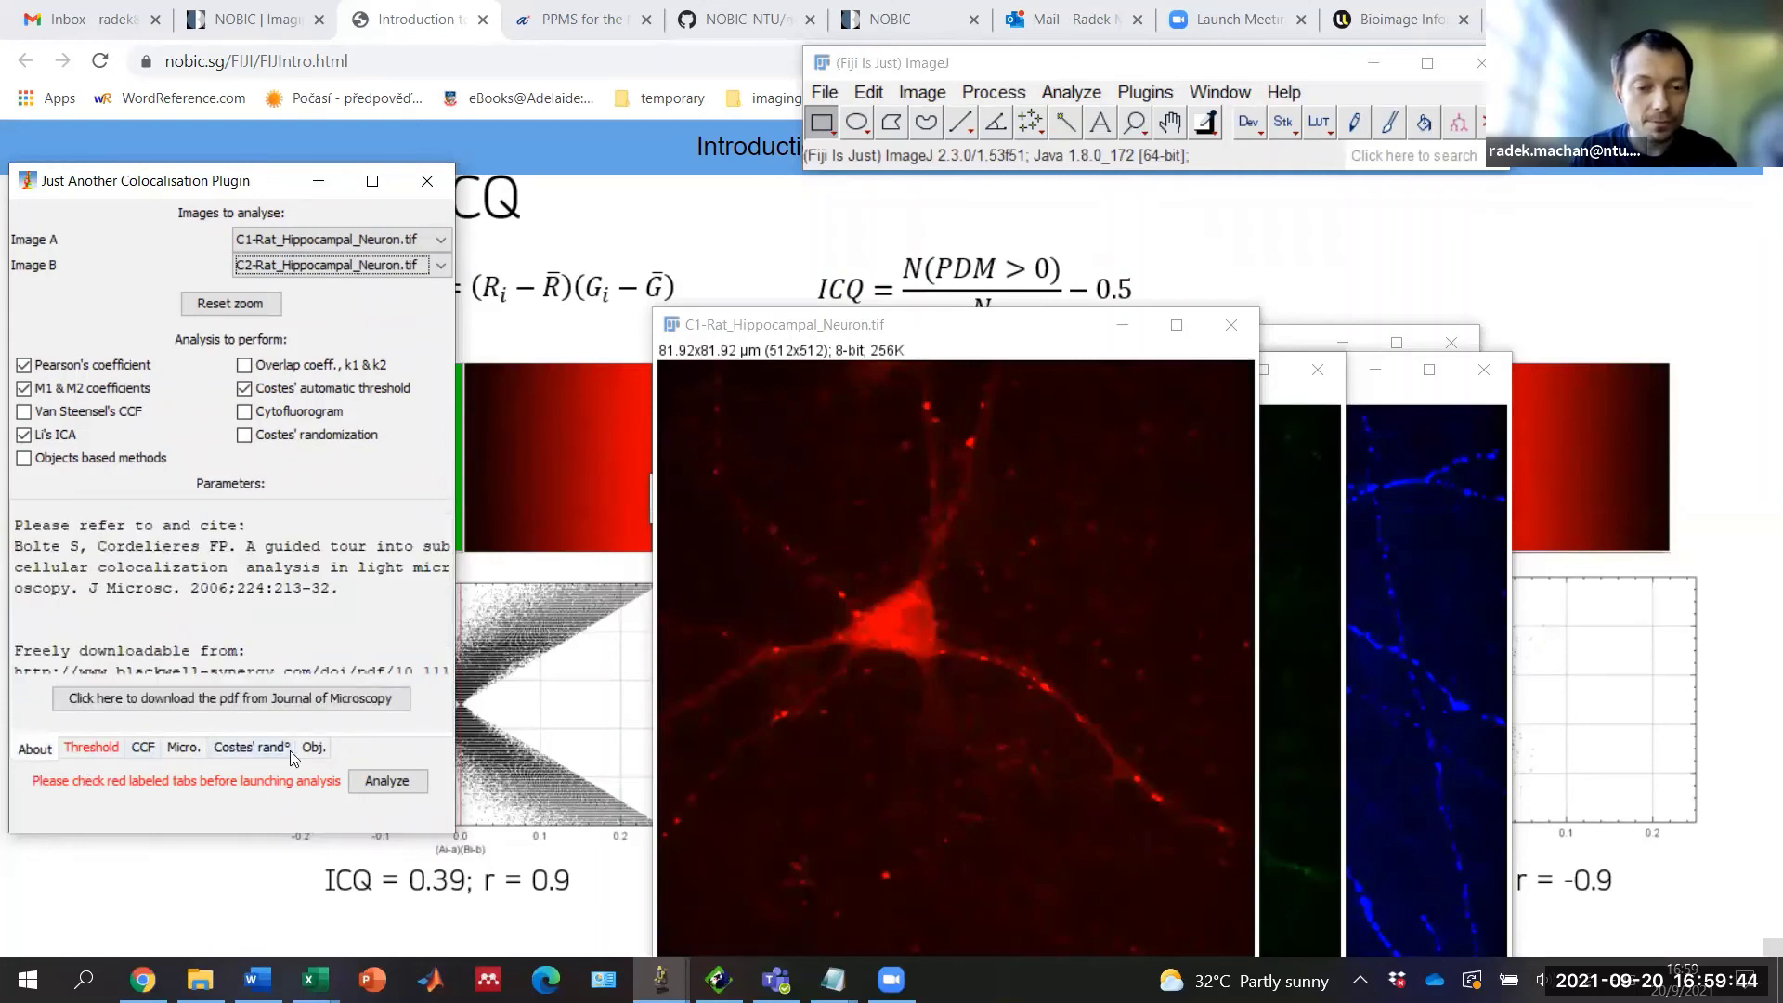
Step: Run the colocalisation analysis on the C1 and C2 neuron channels, and view and close the ICA B and ICA A plots
{"action": "left_click", "coordinate": [386, 782]}
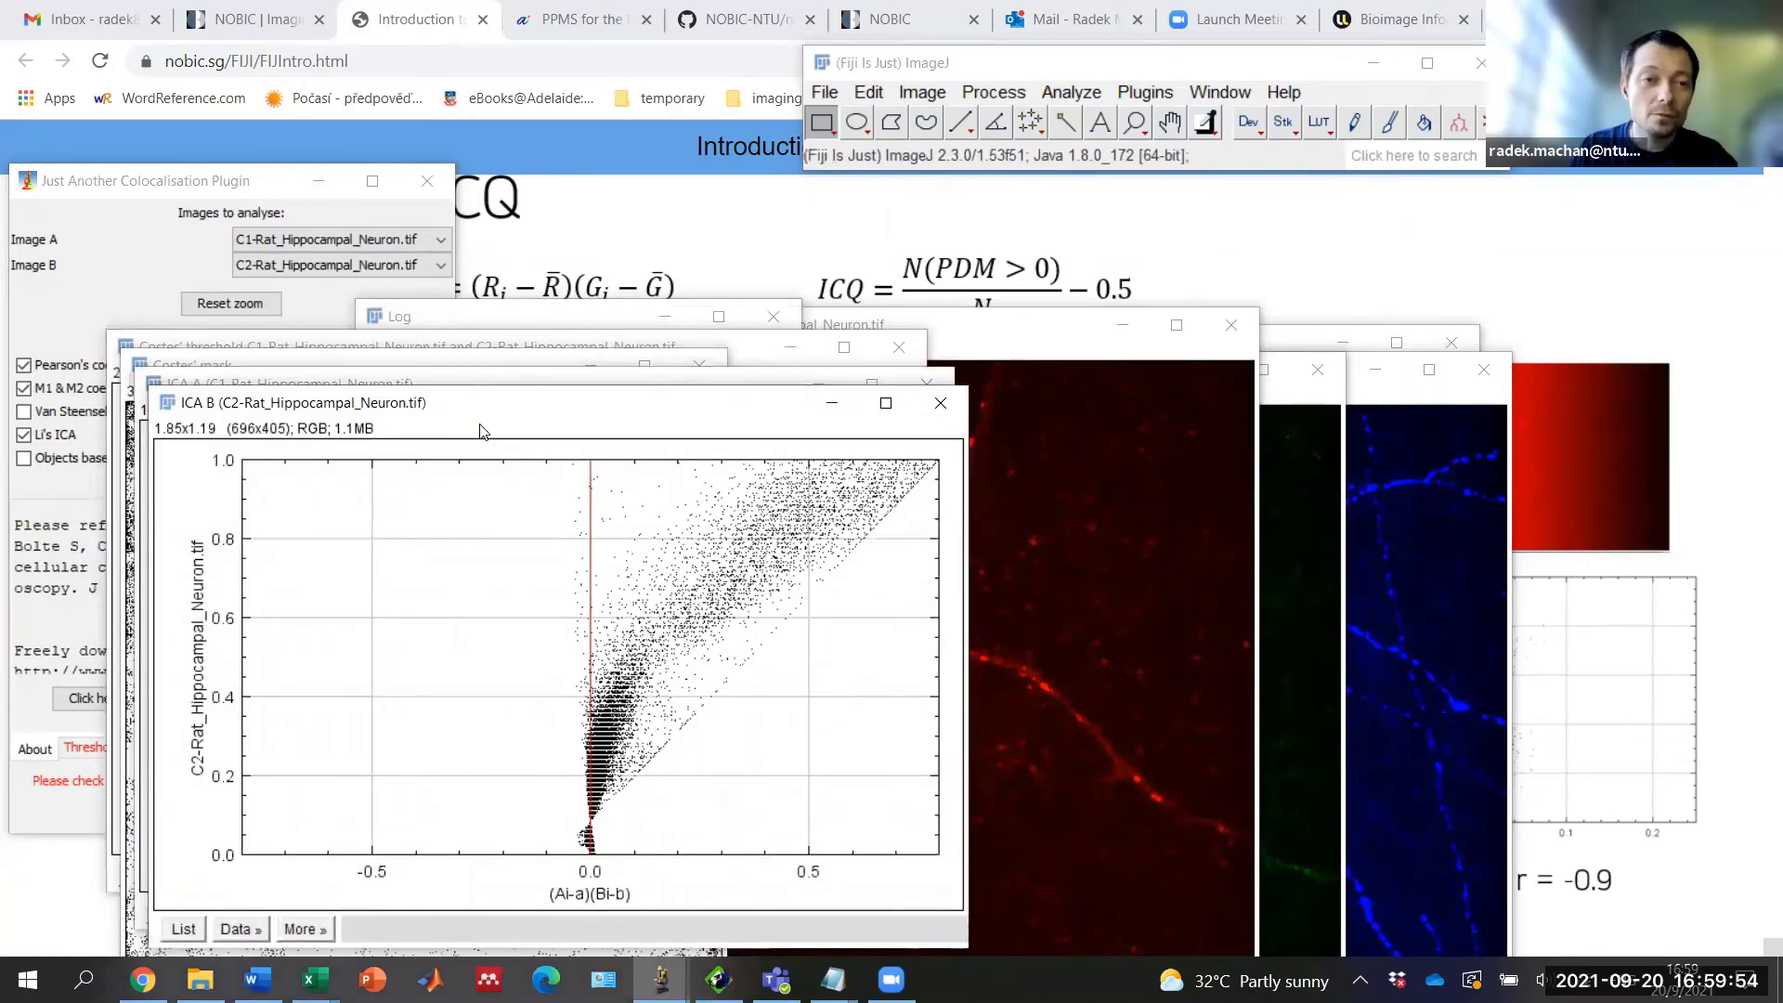
{"action": "left_click_drag", "start_coordinate": [524, 427], "coordinate": [885, 323]}
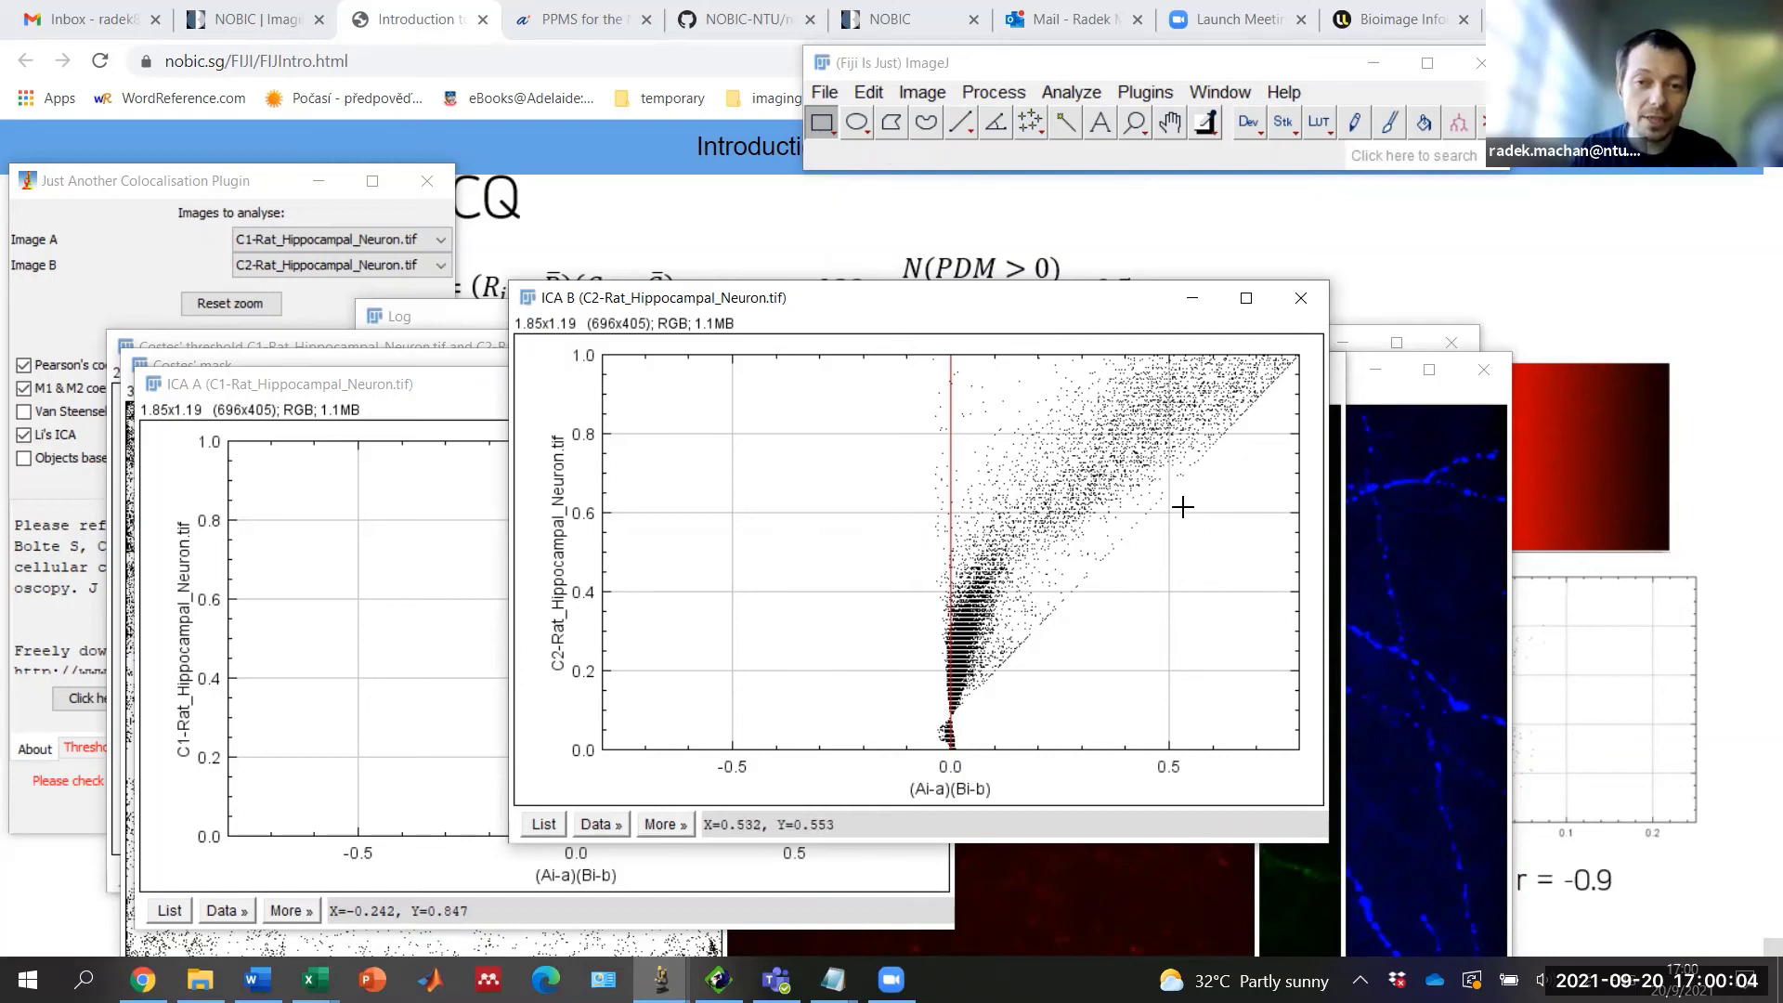
{"action": "left_click_drag", "start_coordinate": [1010, 301], "coordinate": [1015, 299]}
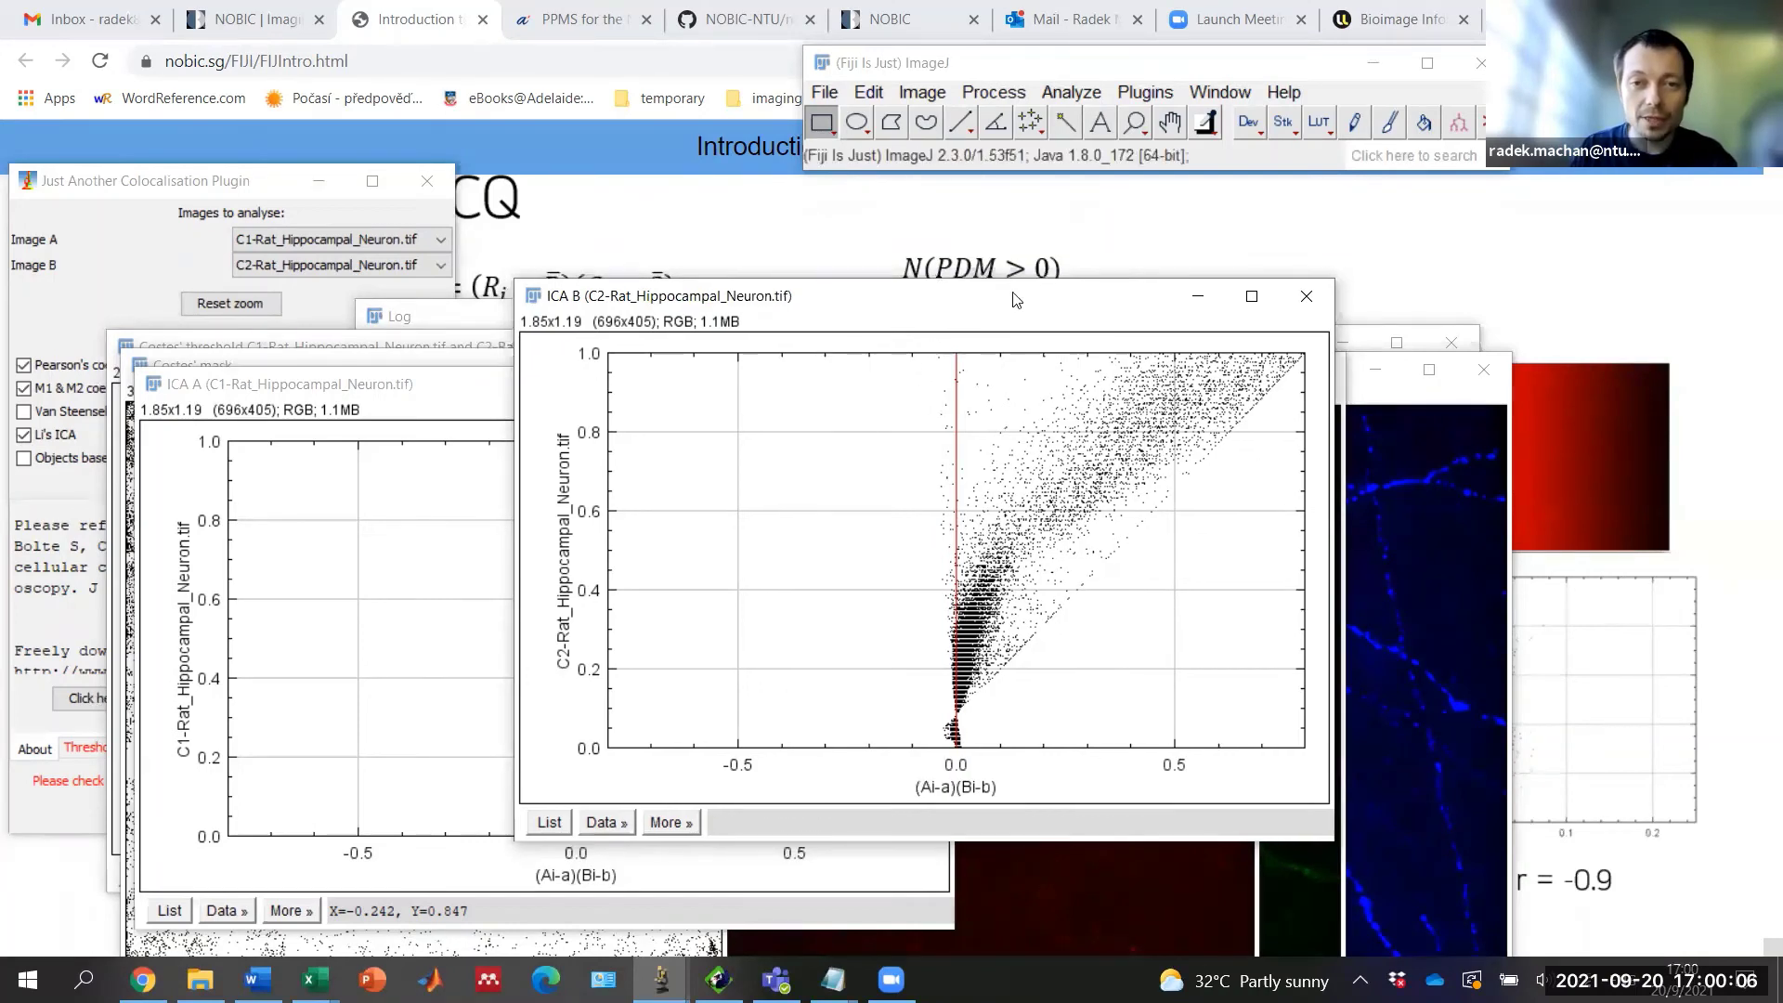
{"action": "left_click", "coordinate": [1318, 301]}
{"action": "left_click", "coordinate": [1292, 317]}
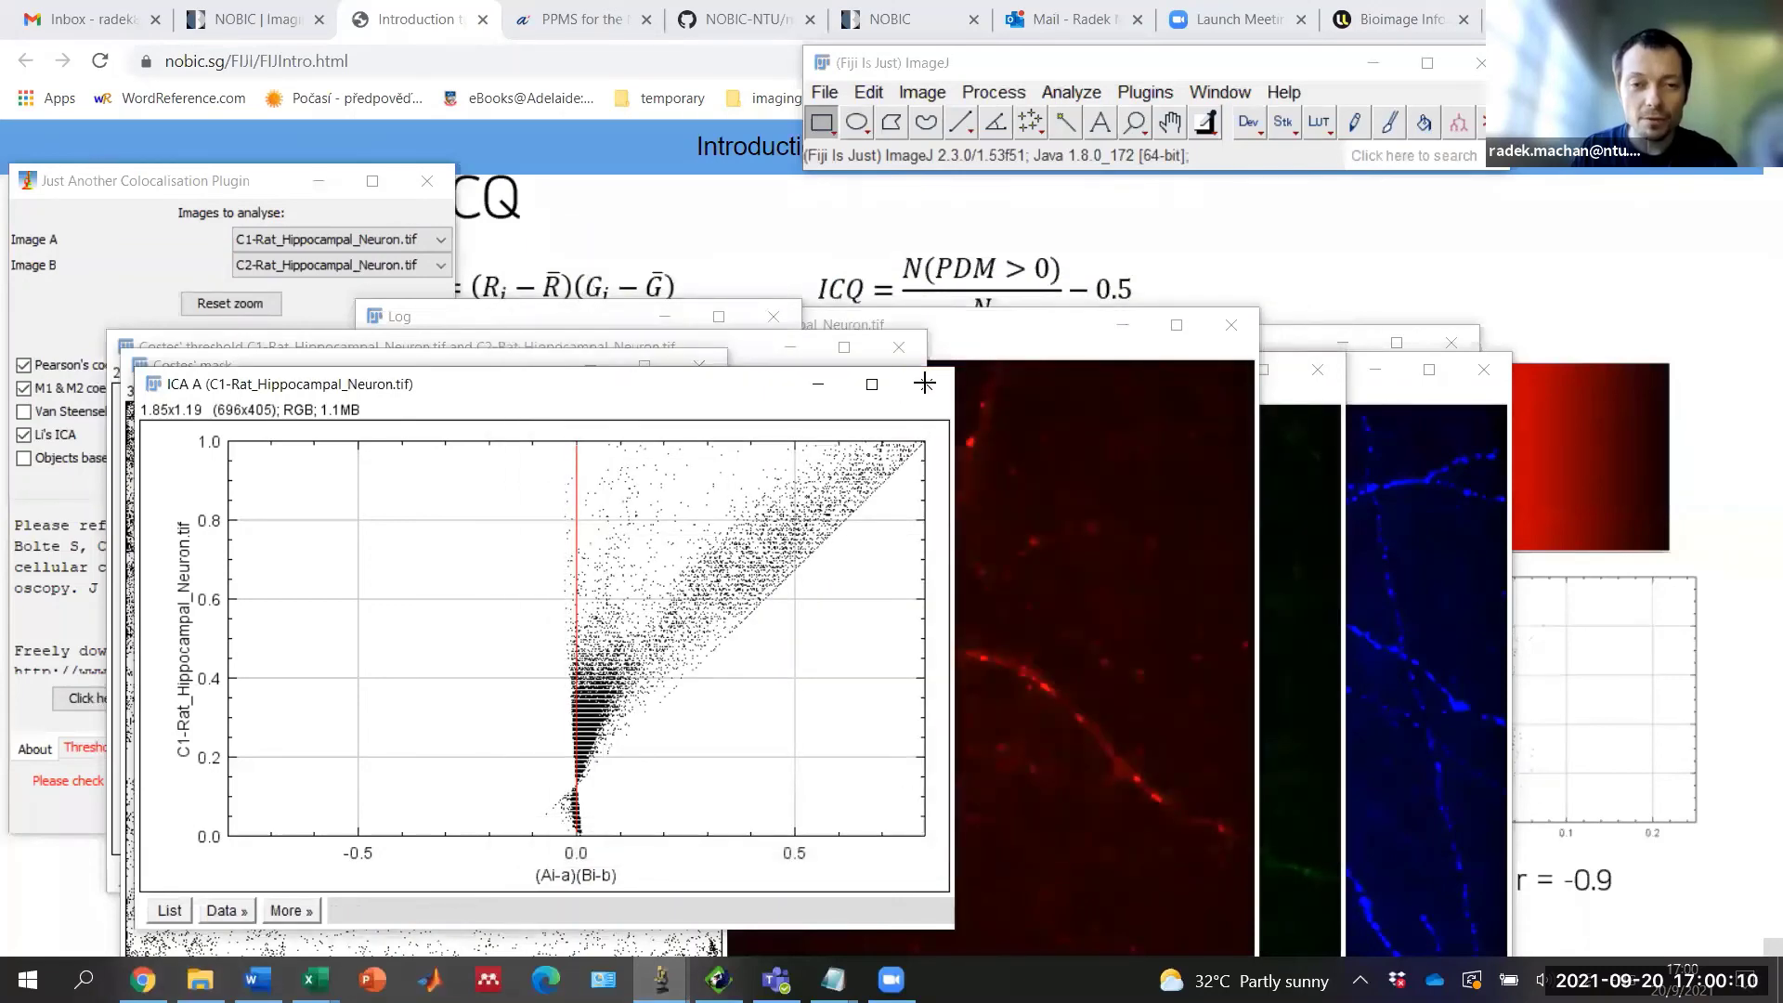
{"action": "left_click", "coordinate": [927, 390]}
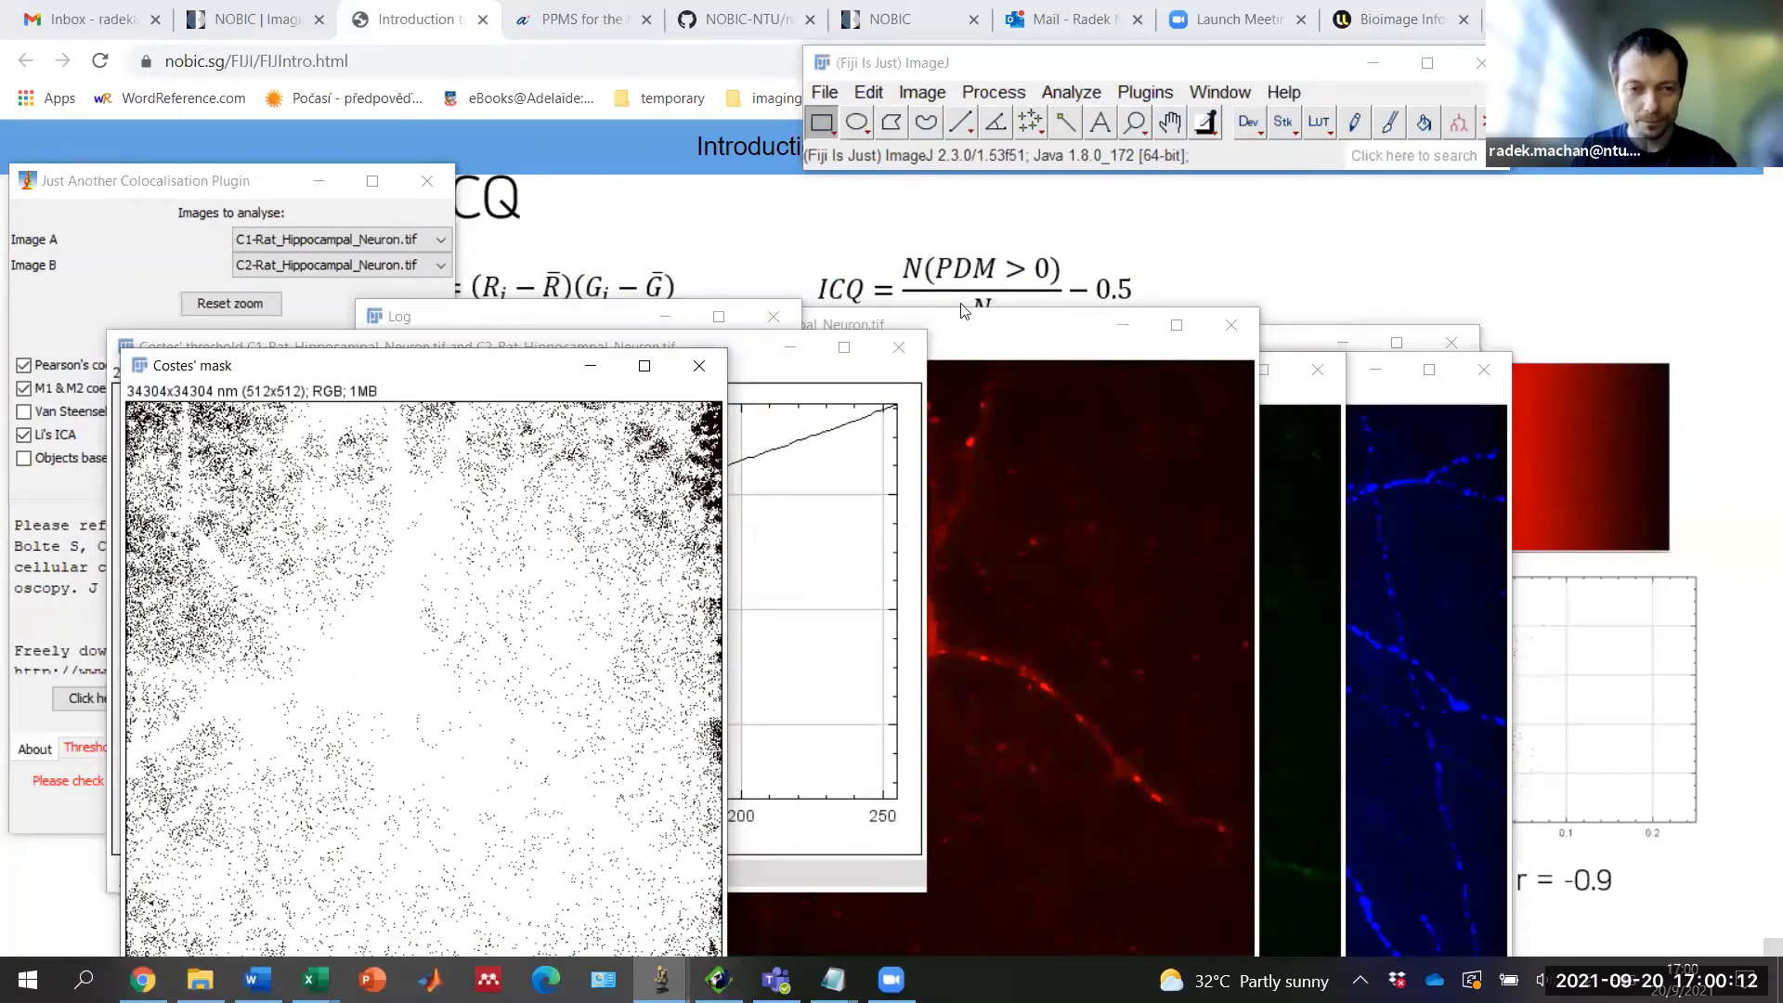
Step: Move the Costes' mask aside to view the Costes' threshold plot, and close both result windows
{"action": "left_click_drag", "start_coordinate": [401, 375], "coordinate": [1300, 327]}
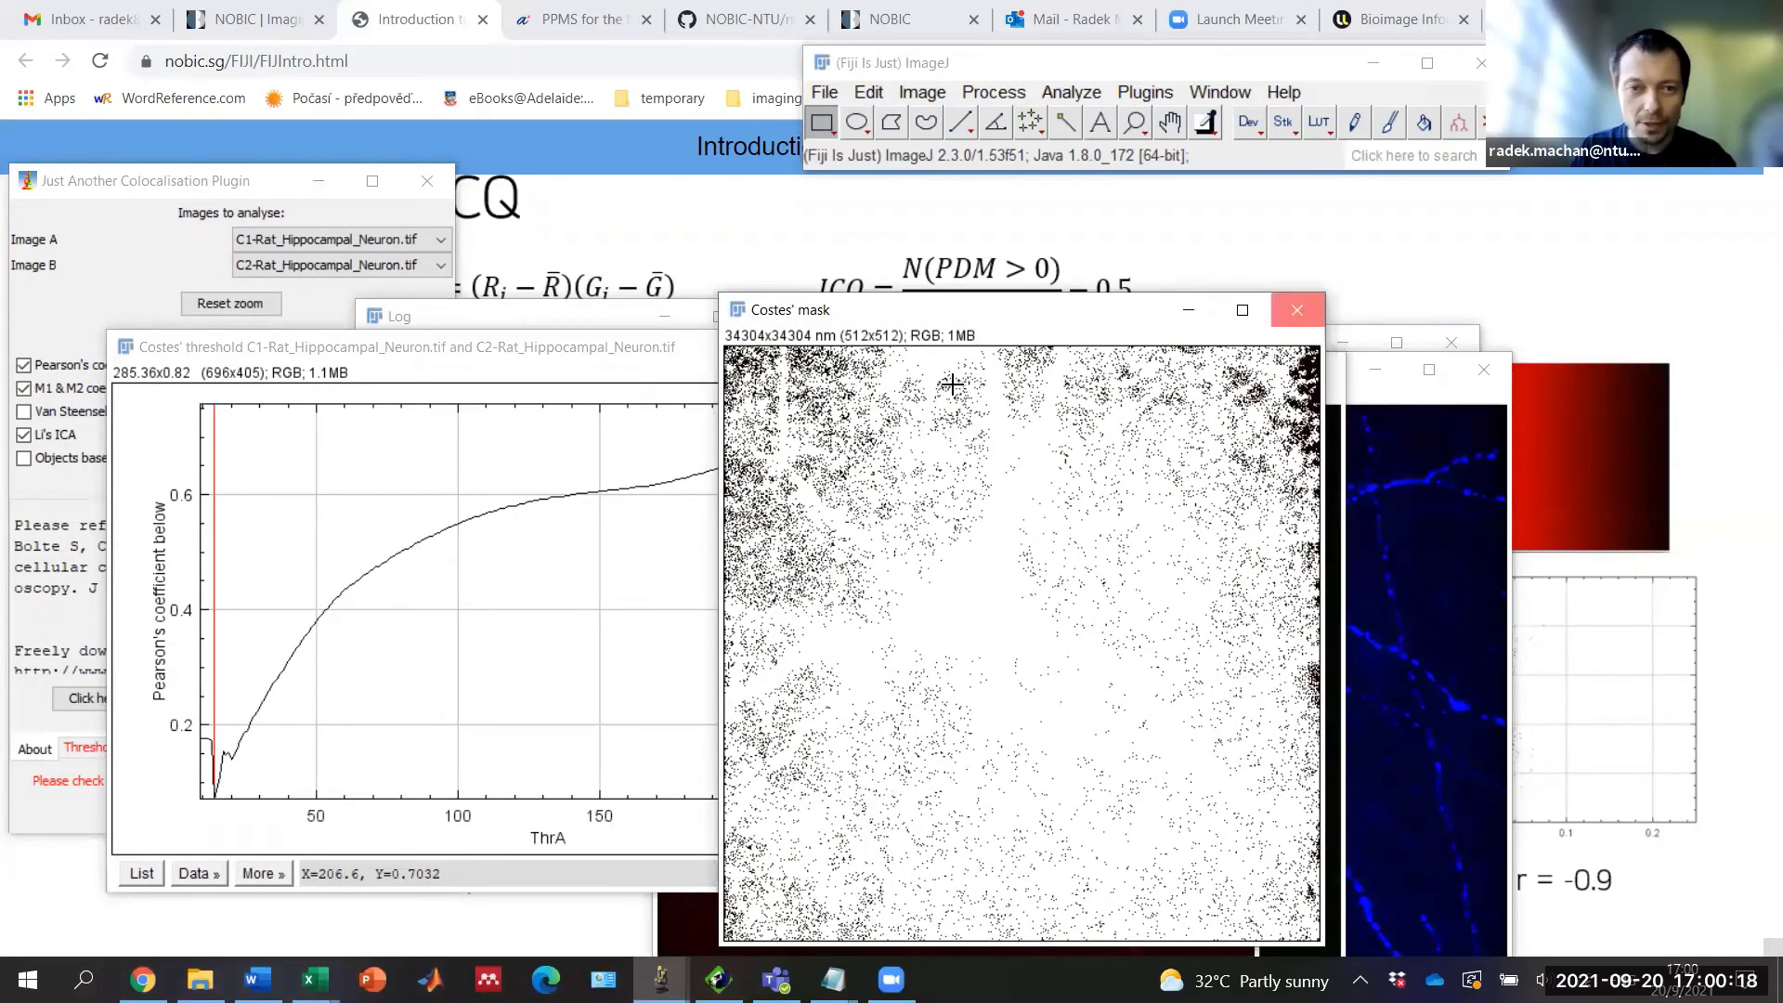
{"action": "left_click", "coordinate": [1299, 320]}
{"action": "left_click", "coordinate": [899, 353]}
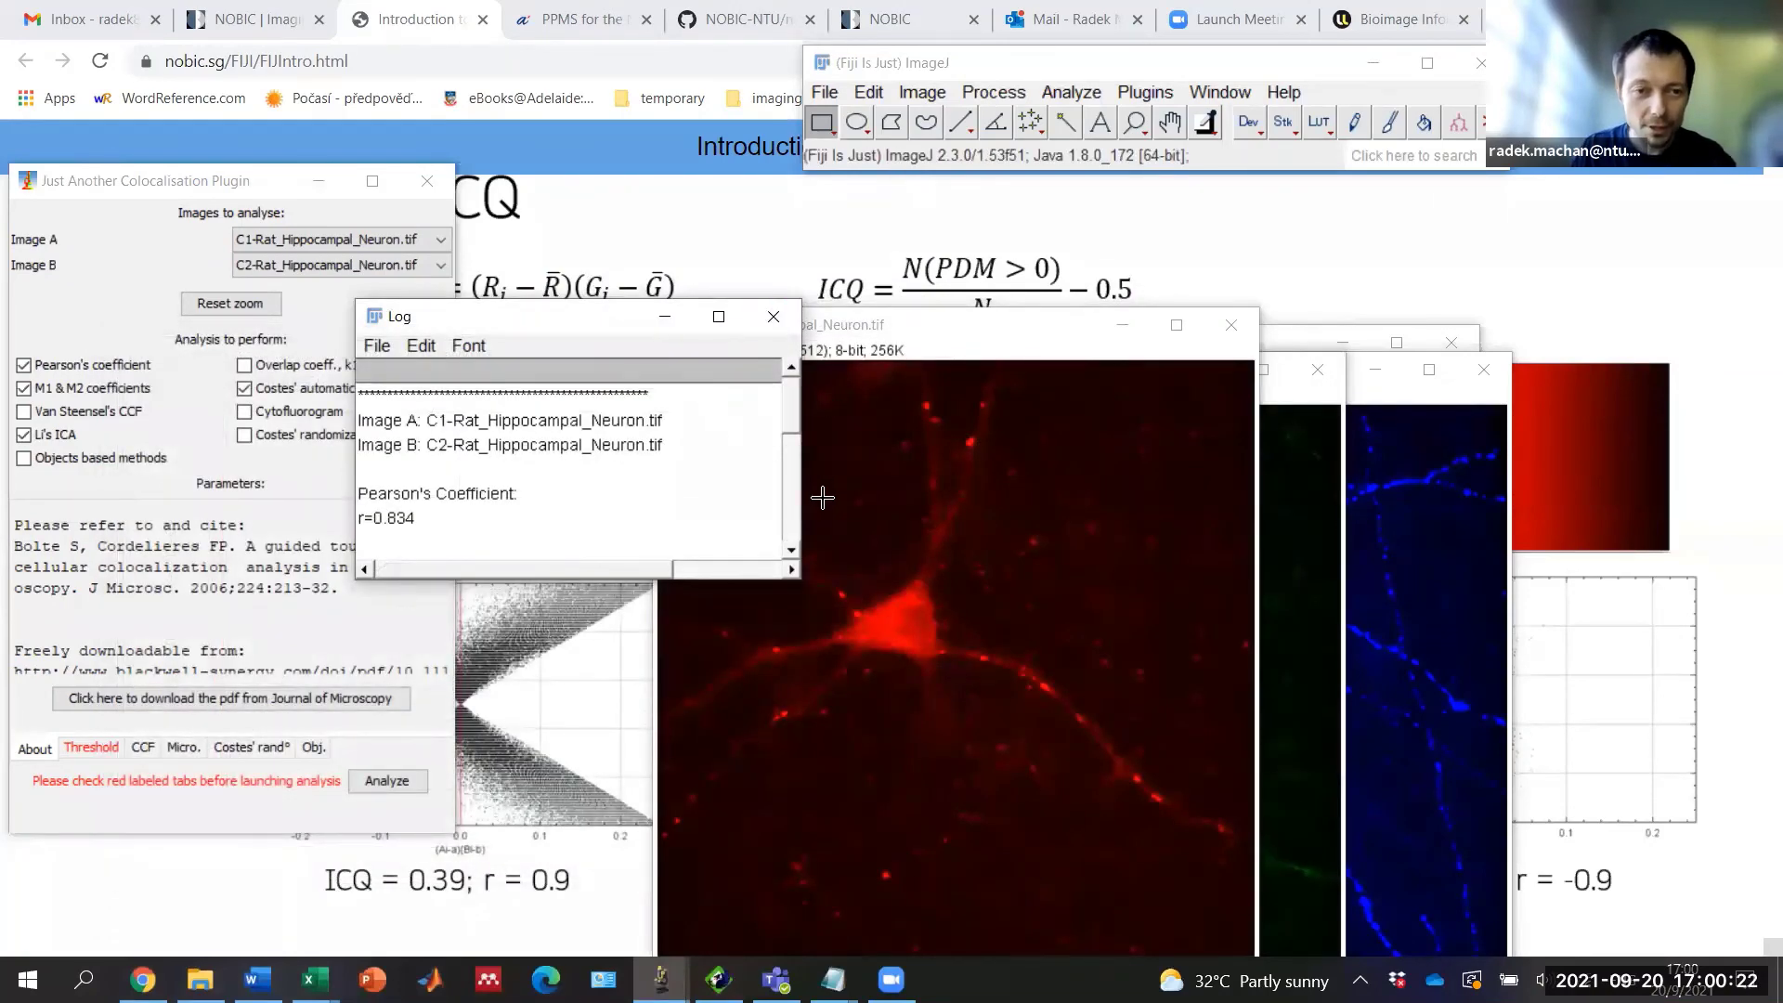
Step: Examine the Log's Pearson's, Manders', Costes' threshold and Li's intensity correlation results for the C1 and C2 channels
{"action": "left_click", "coordinate": [790, 550]}
{"action": "left_click", "coordinate": [789, 551]}
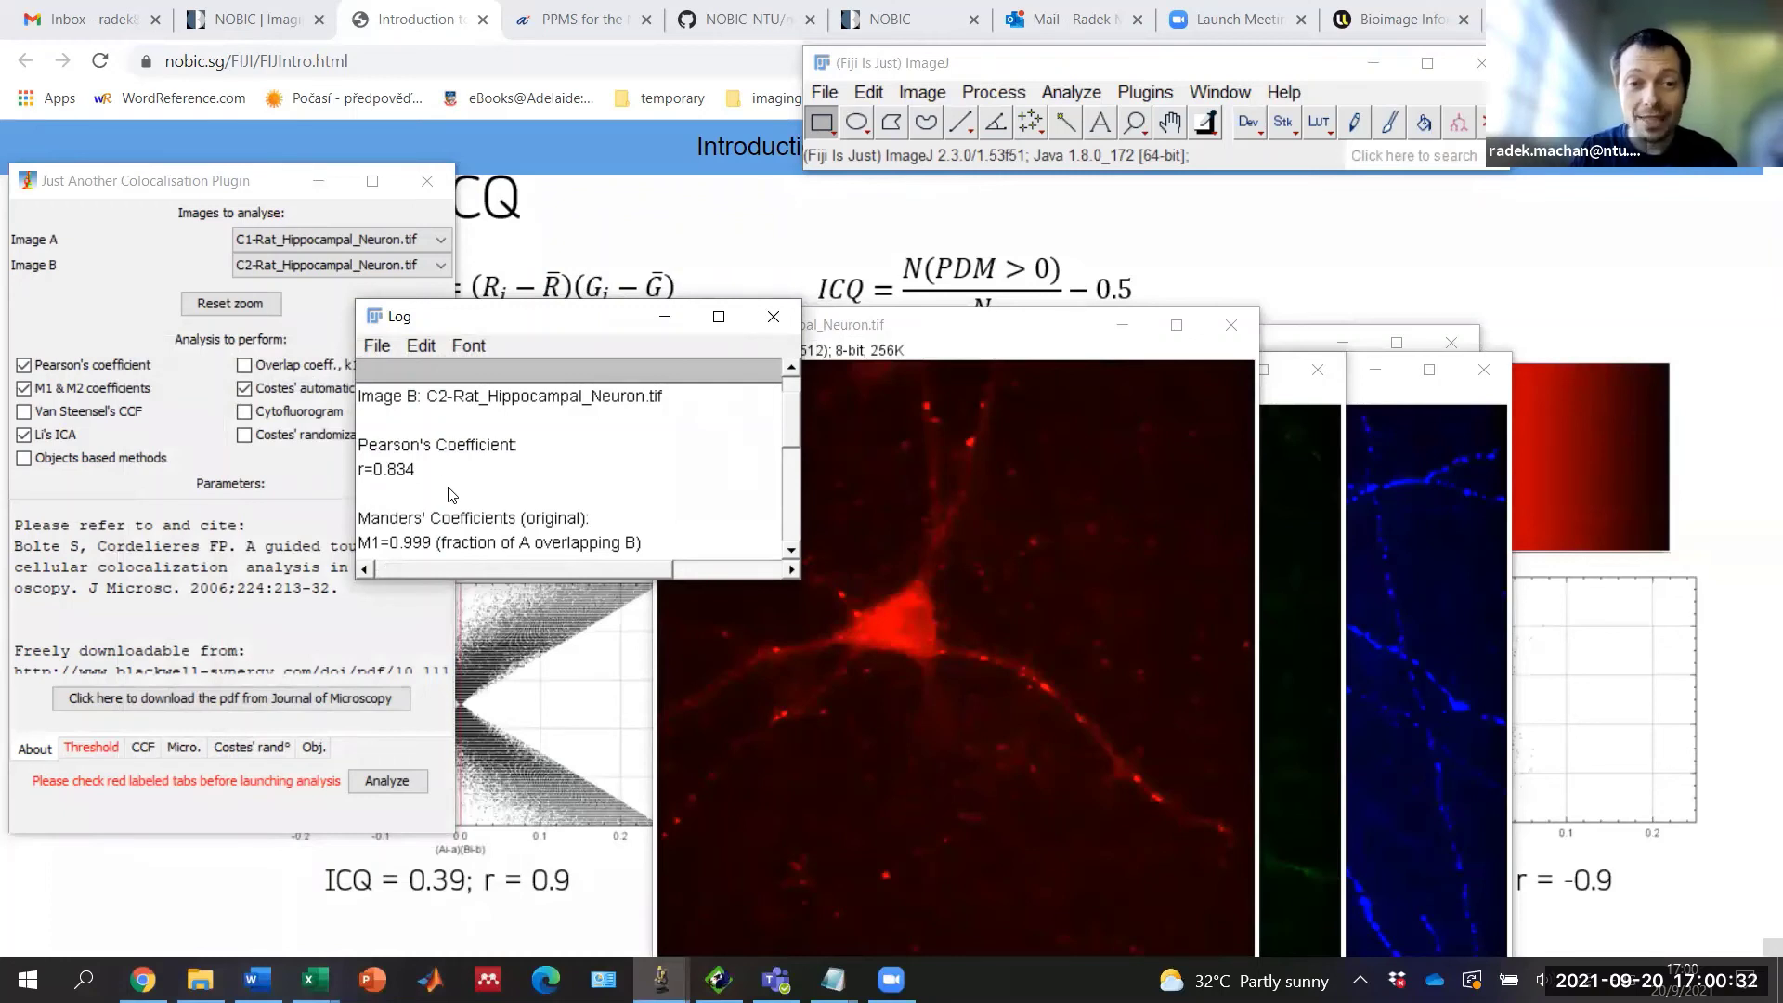
{"action": "left_click", "coordinate": [791, 557]}
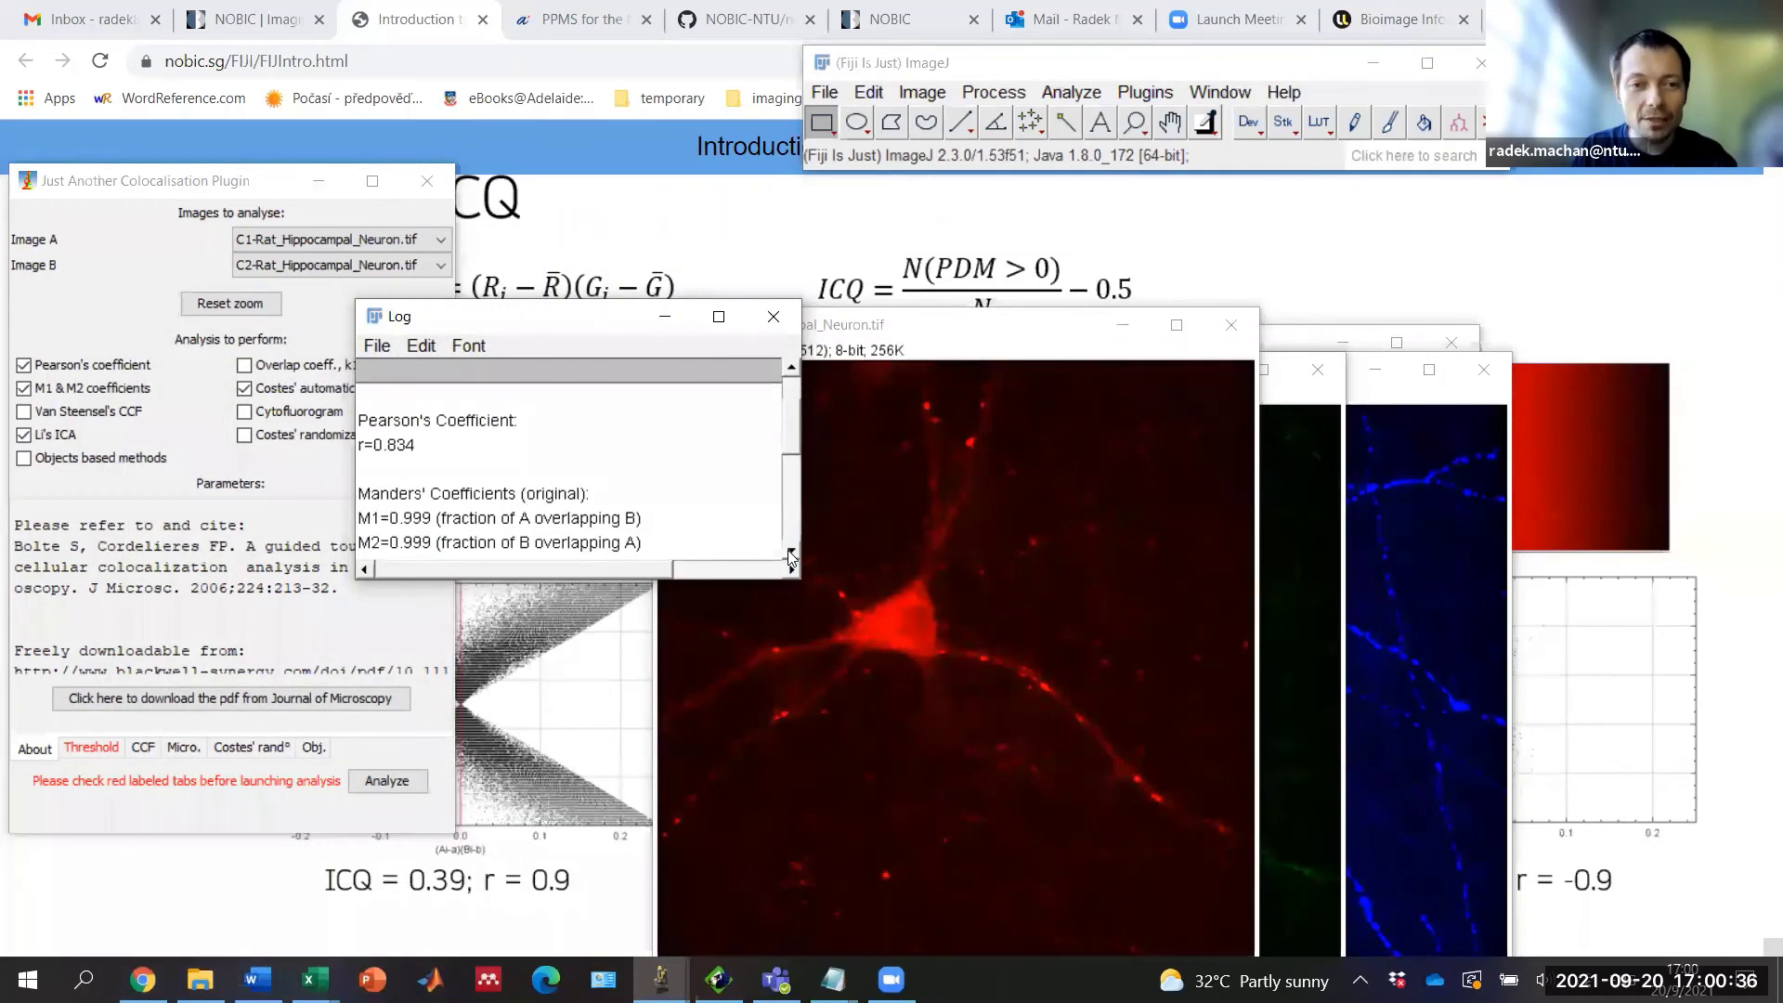
{"action": "left_click", "coordinate": [791, 557]}
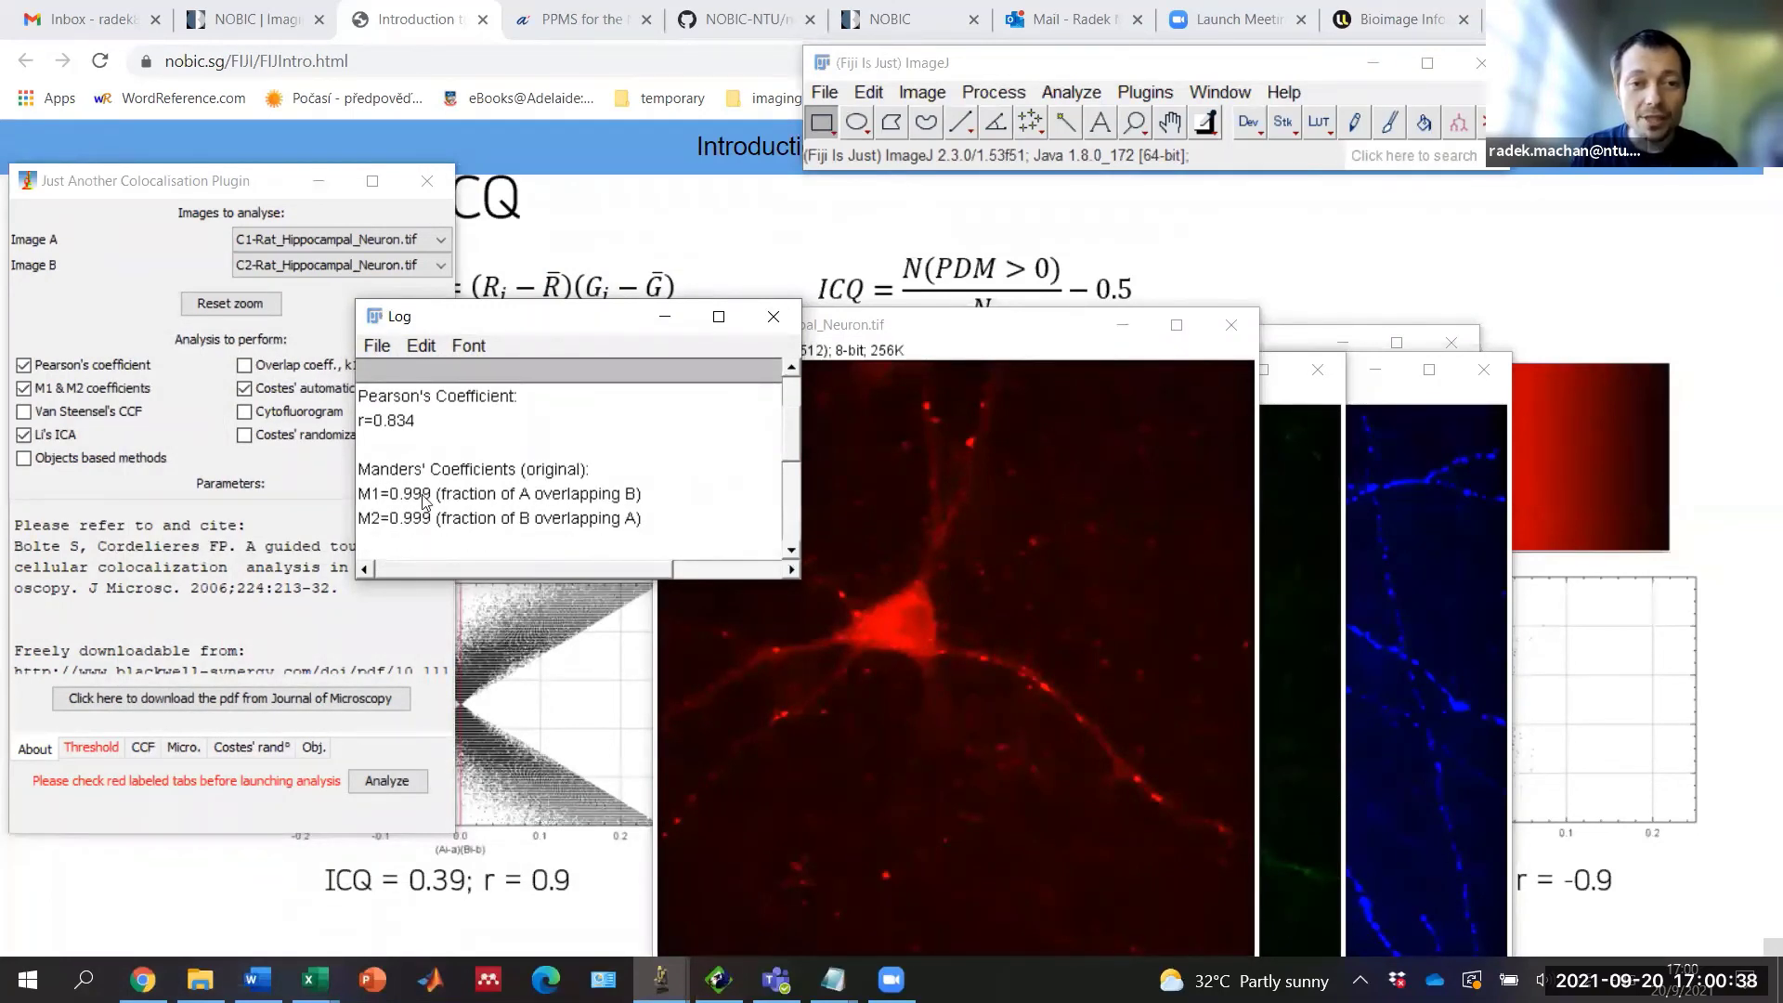
{"action": "left_click", "coordinate": [791, 555]}
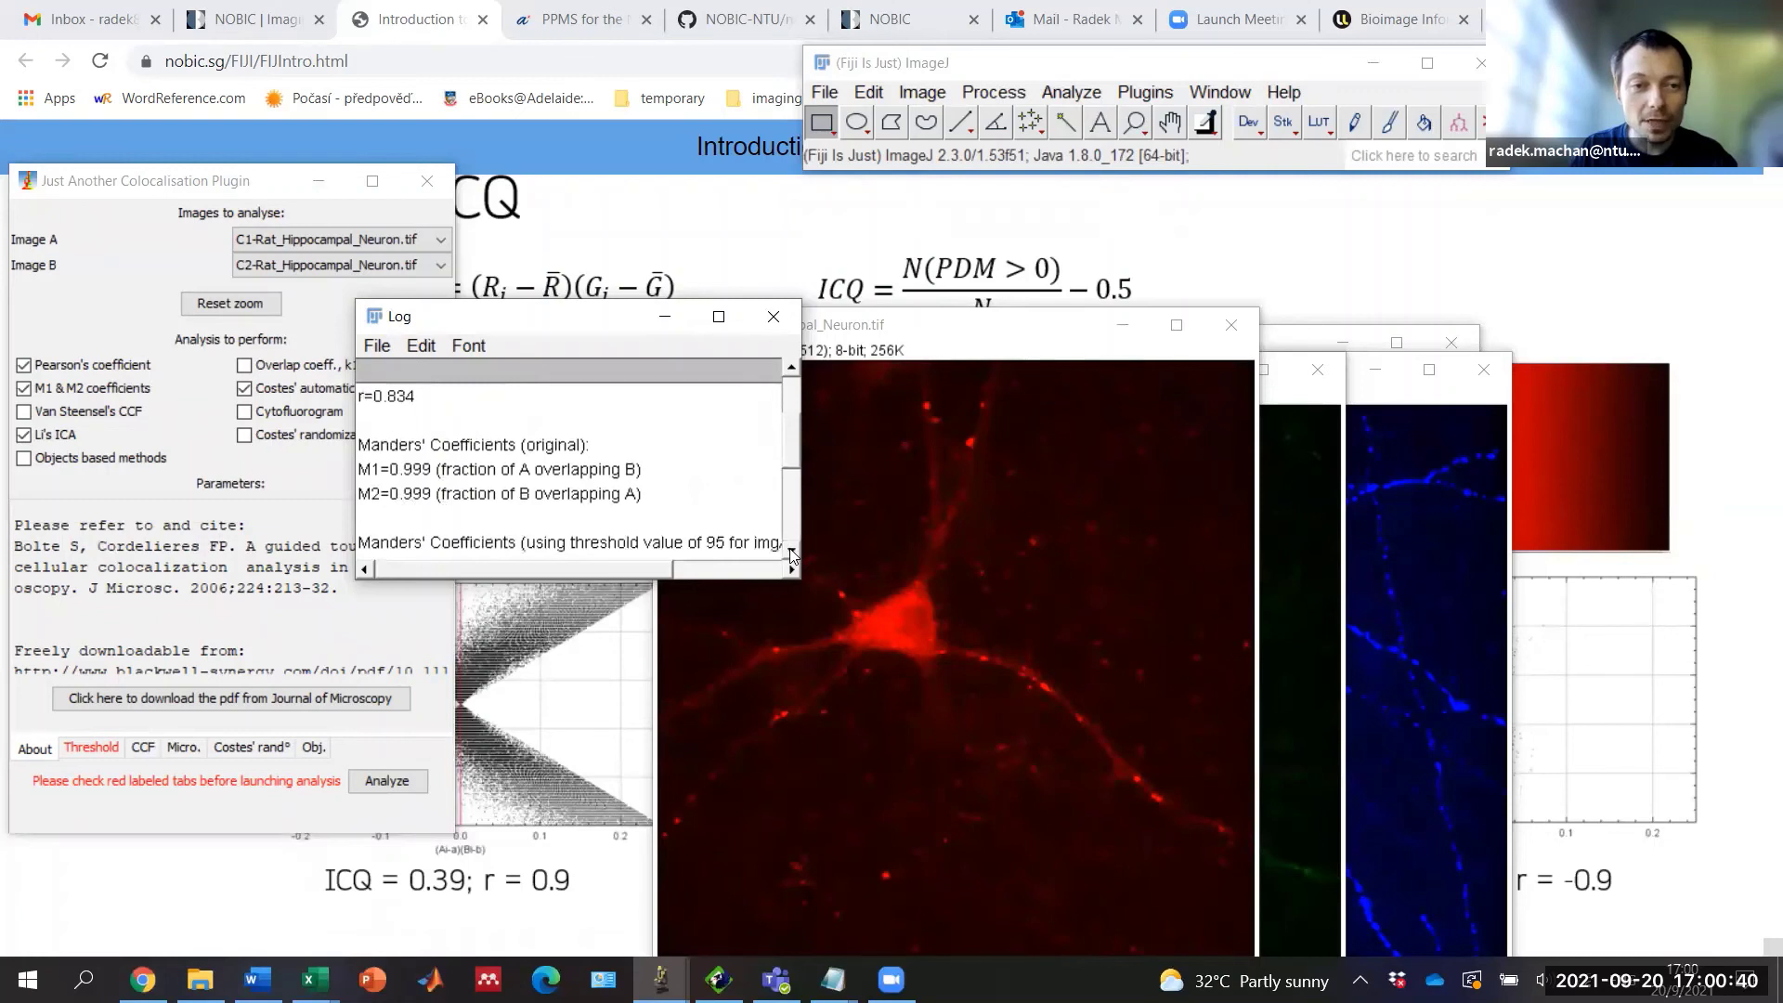
{"action": "left_click", "coordinate": [791, 556]}
{"action": "left_click", "coordinate": [791, 555]}
{"action": "left_click", "coordinate": [791, 555]}
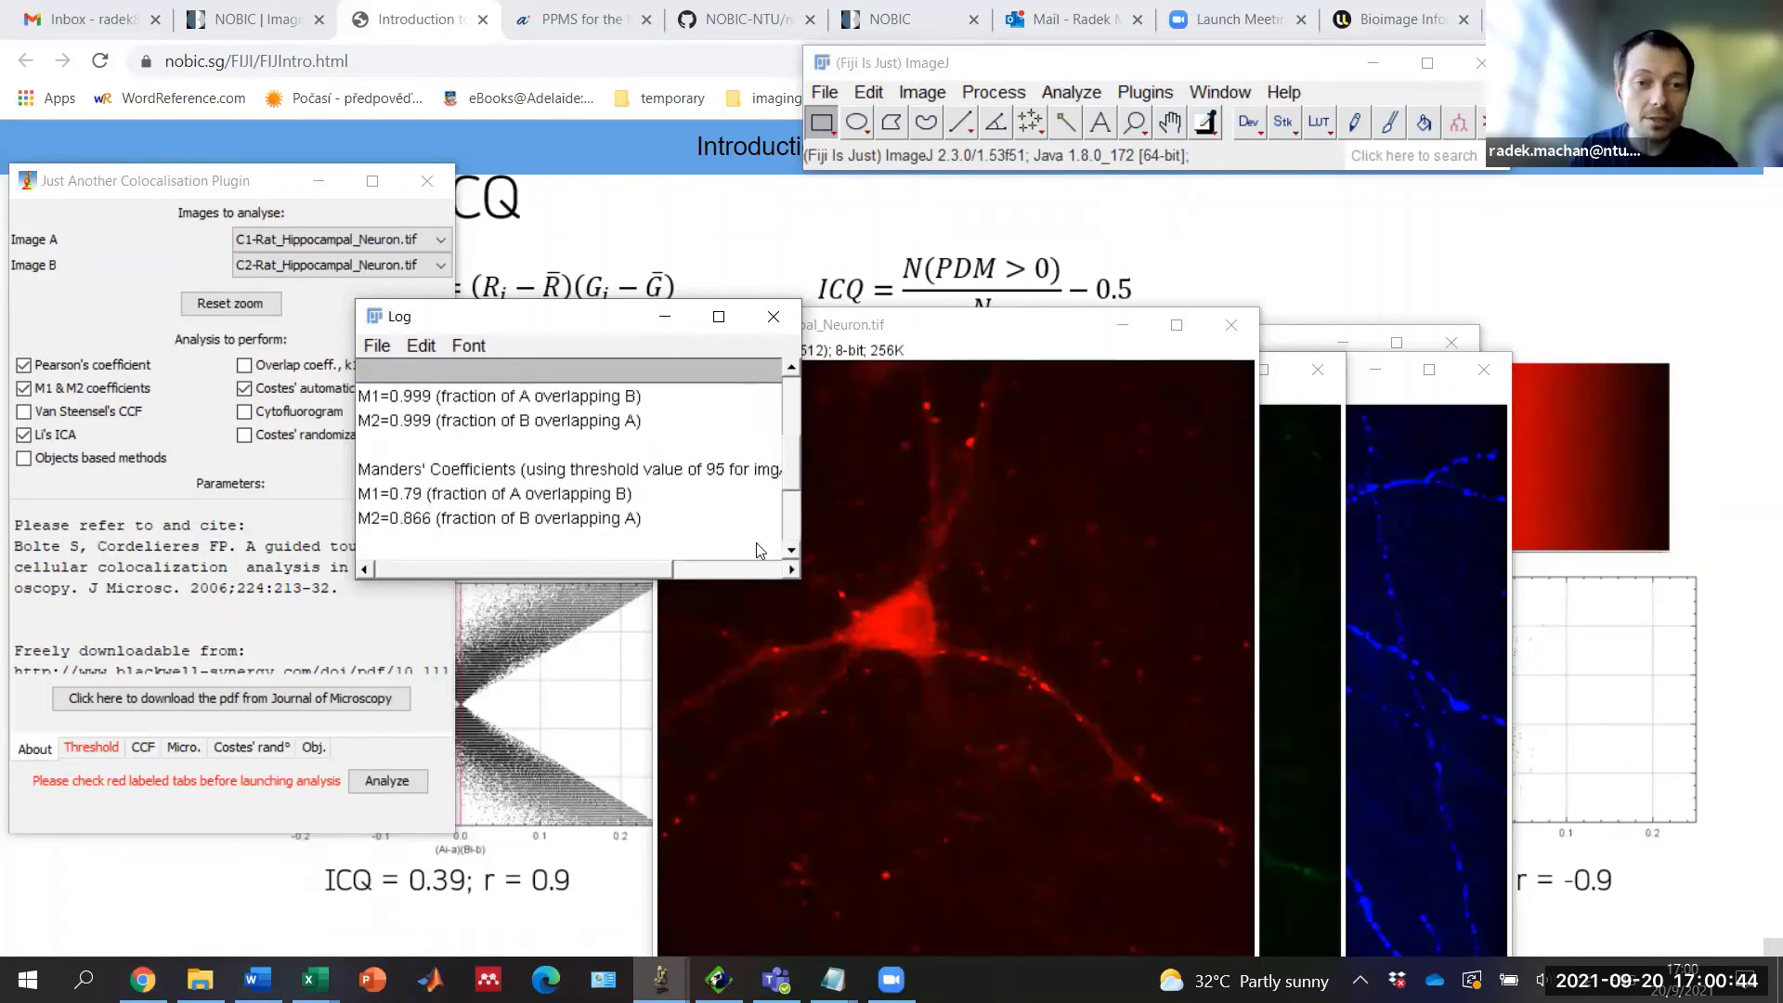
{"action": "left_click", "coordinate": [791, 554]}
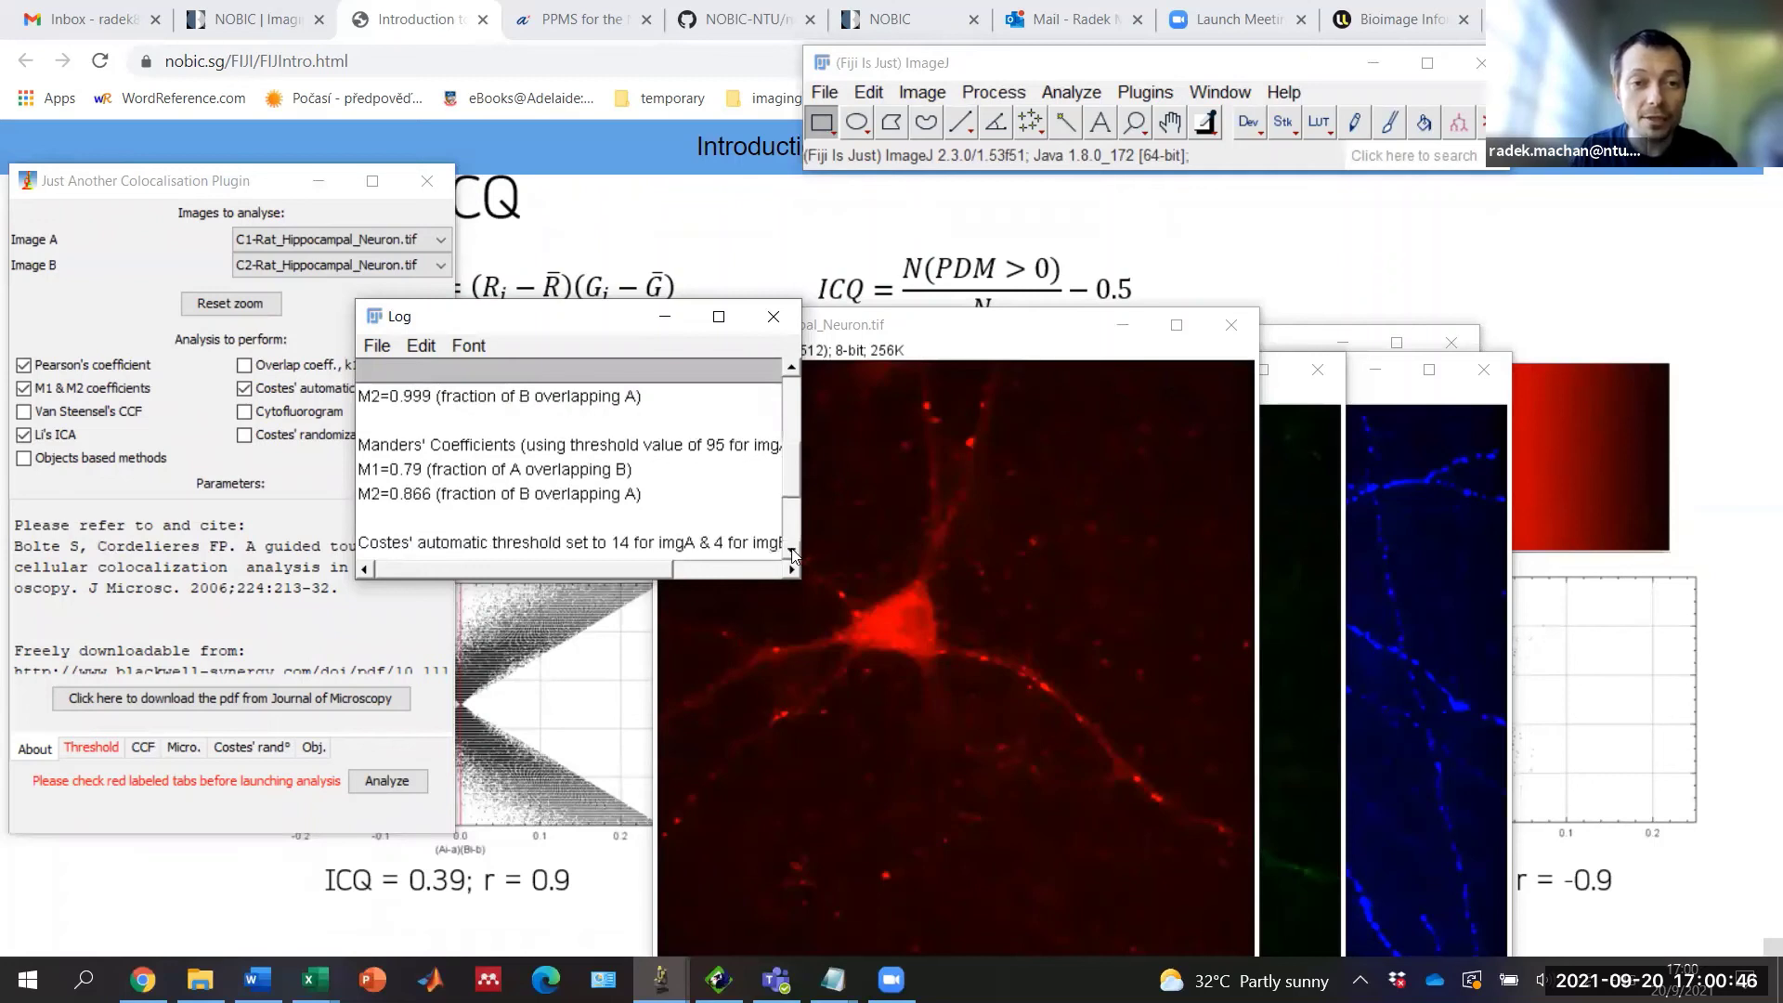
{"action": "left_click", "coordinate": [791, 553]}
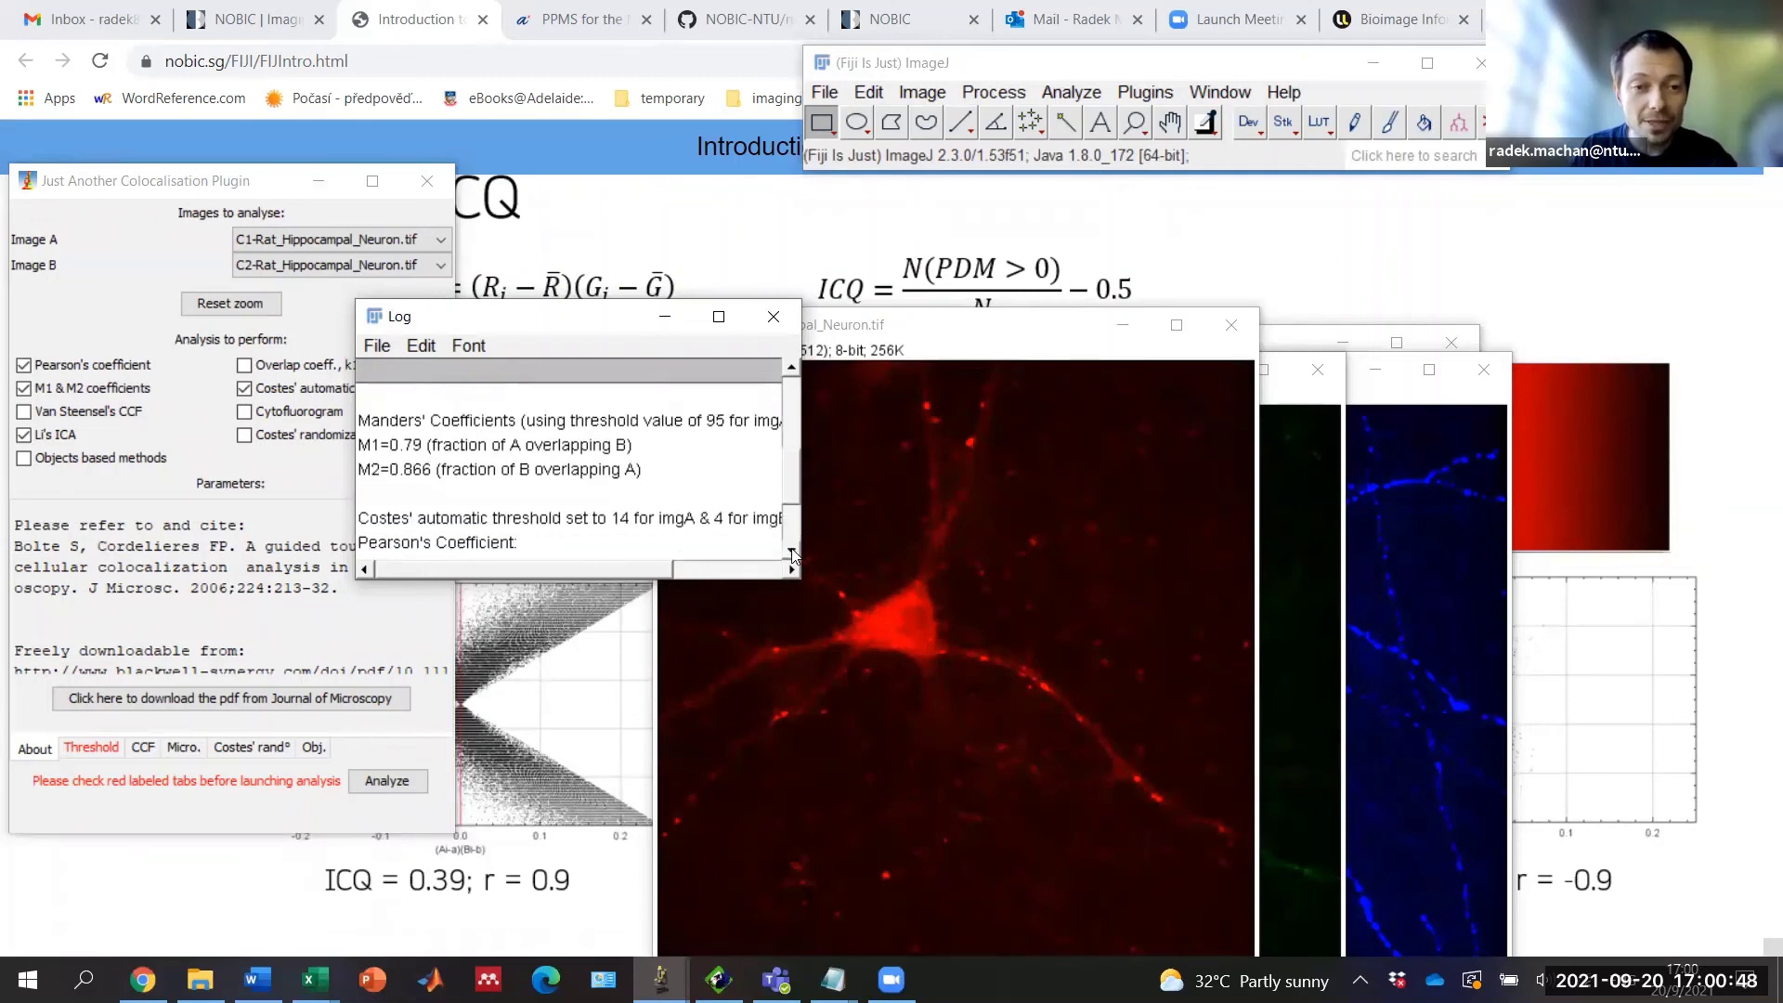
{"action": "left_click", "coordinate": [791, 554]}
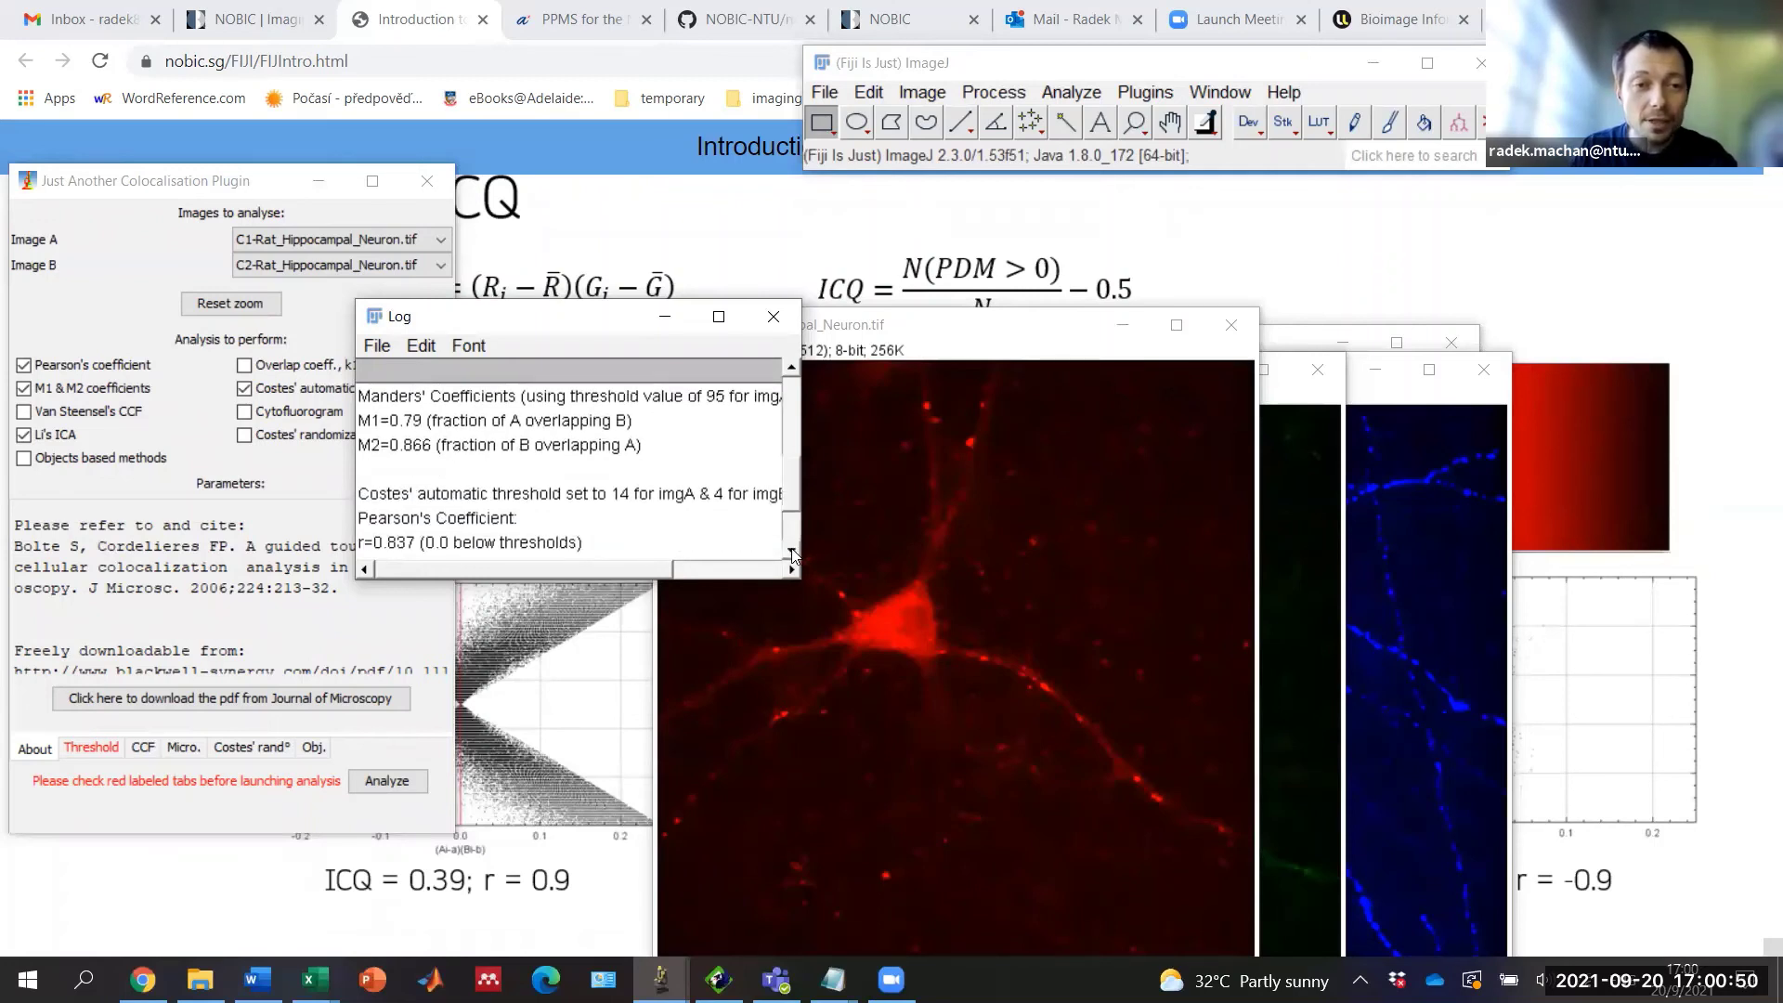
{"action": "double_click", "coordinate": [791, 553]}
{"action": "left_click", "coordinate": [791, 553]}
{"action": "left_click", "coordinate": [791, 553]}
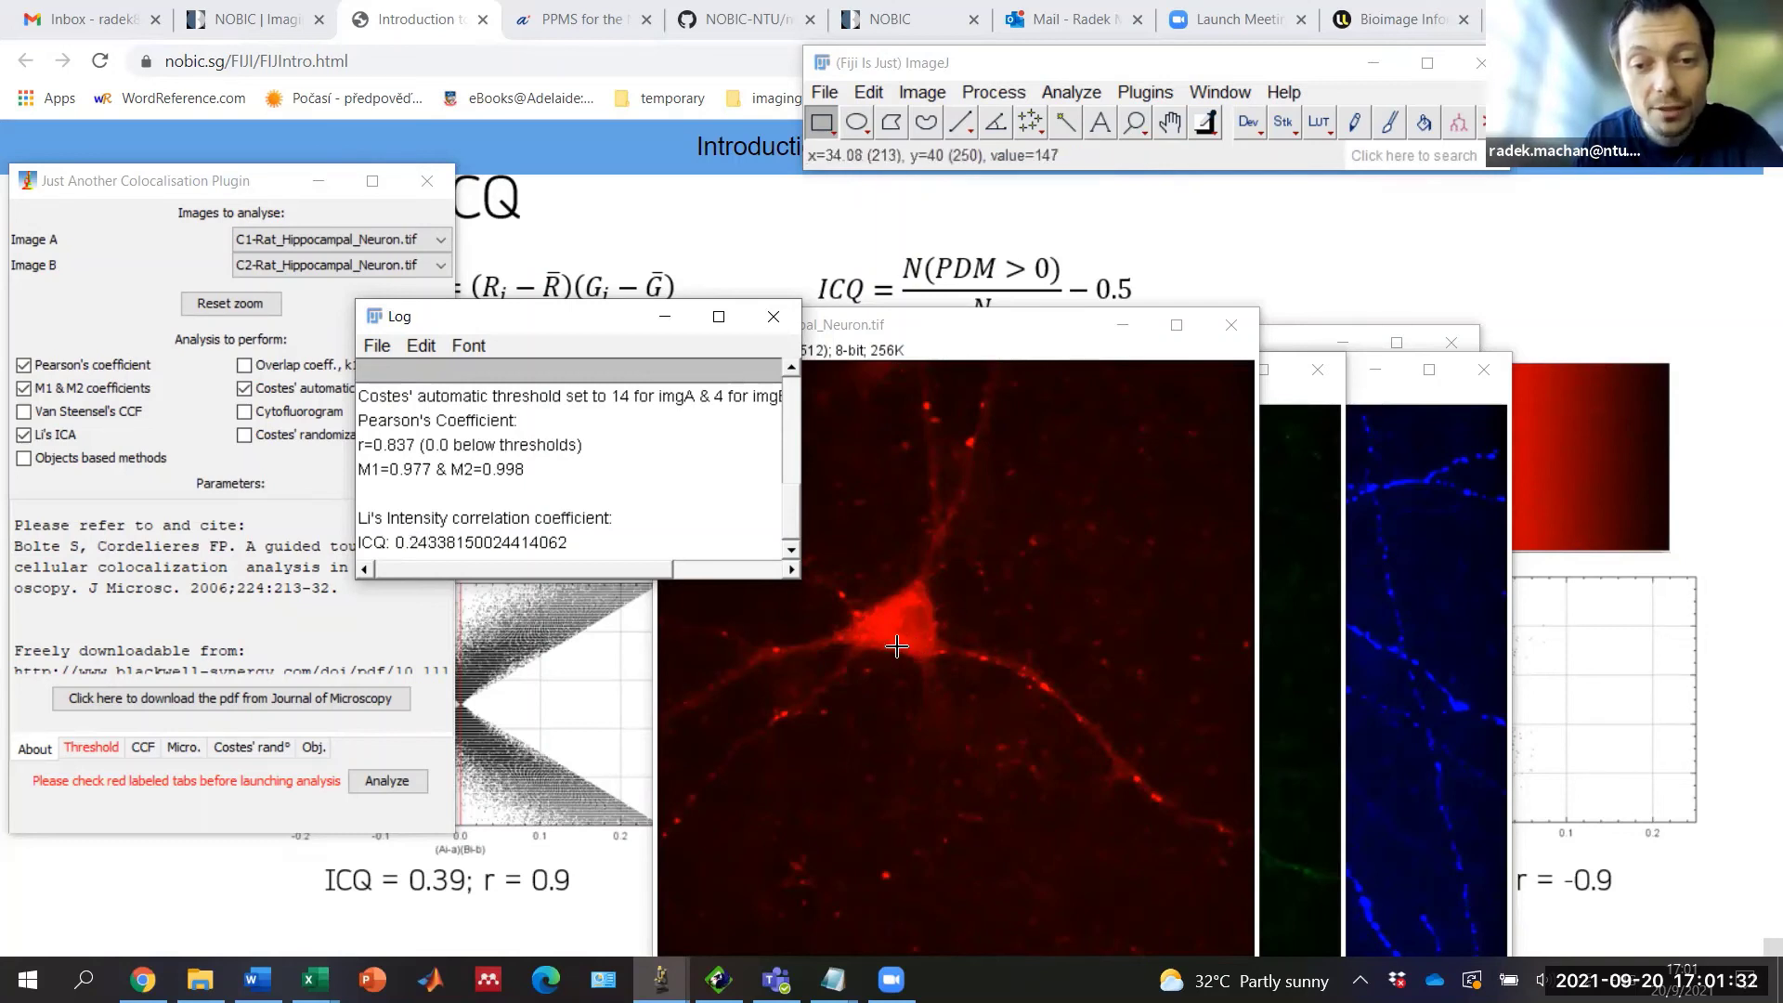
Step: Move the C1 neuron image aside to compare it with C2, close the Log, and move C1 back beside the plugin window
{"action": "left_click", "coordinate": [991, 341]}
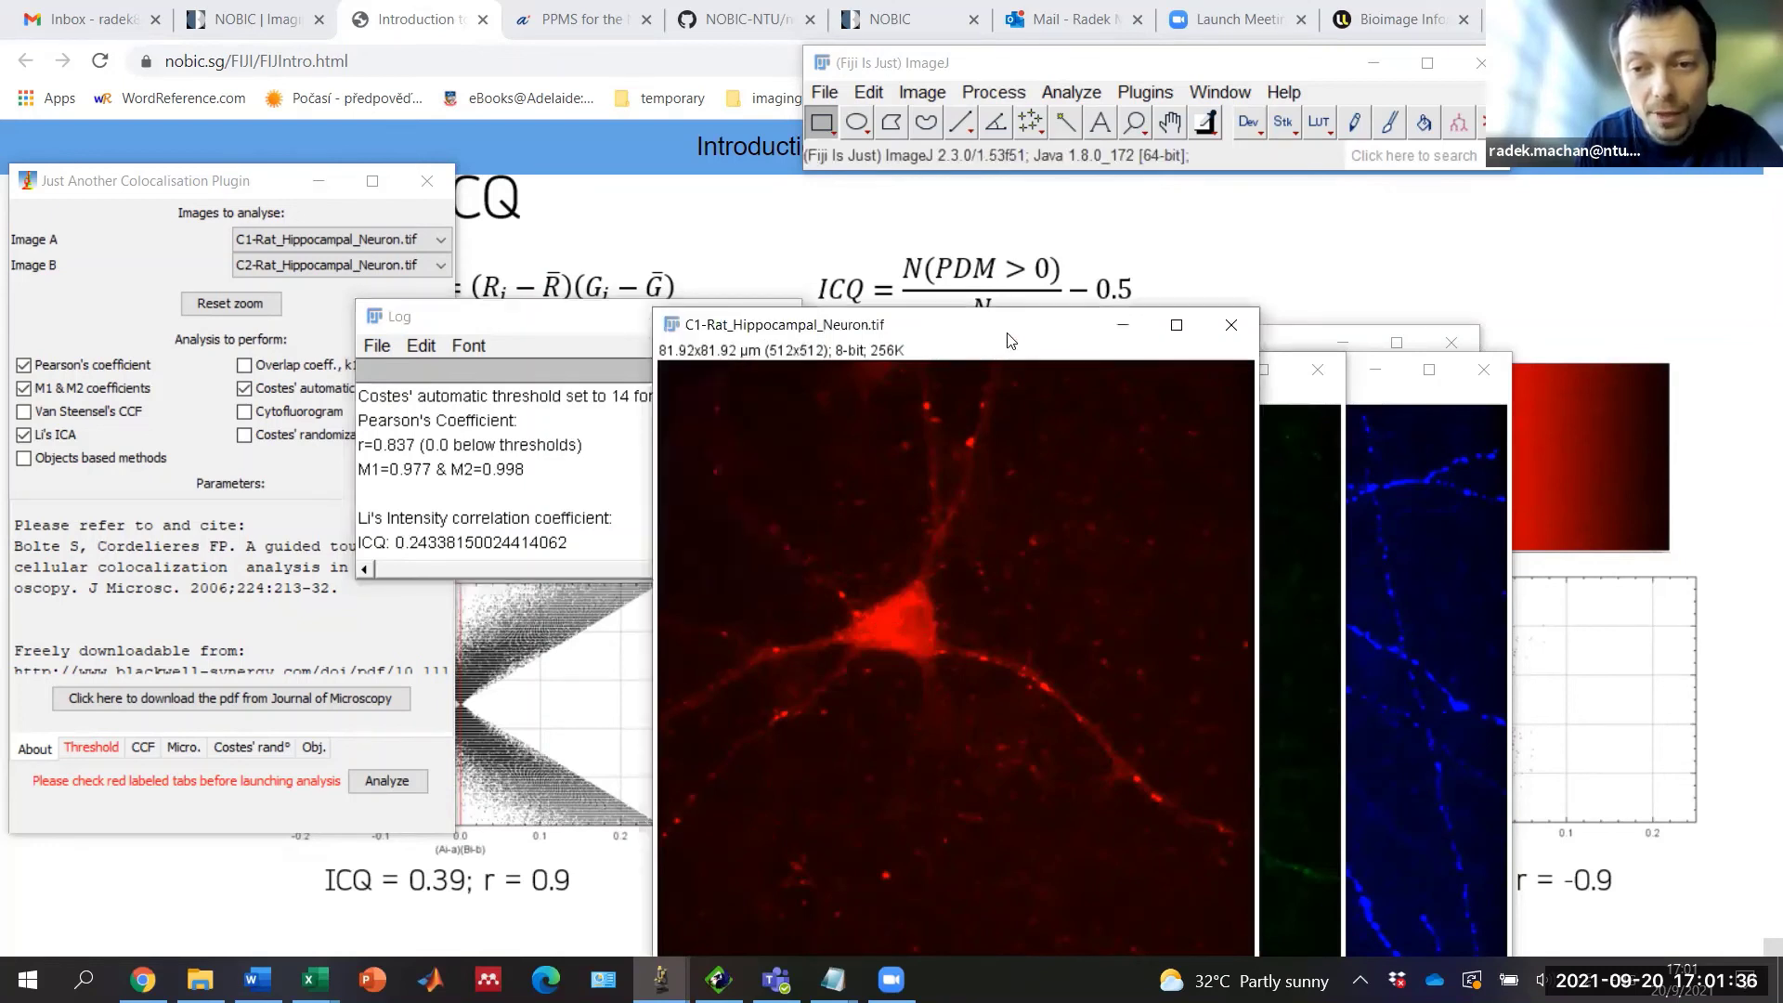
{"action": "left_click_drag", "start_coordinate": [1010, 324], "coordinate": [1336, 222]}
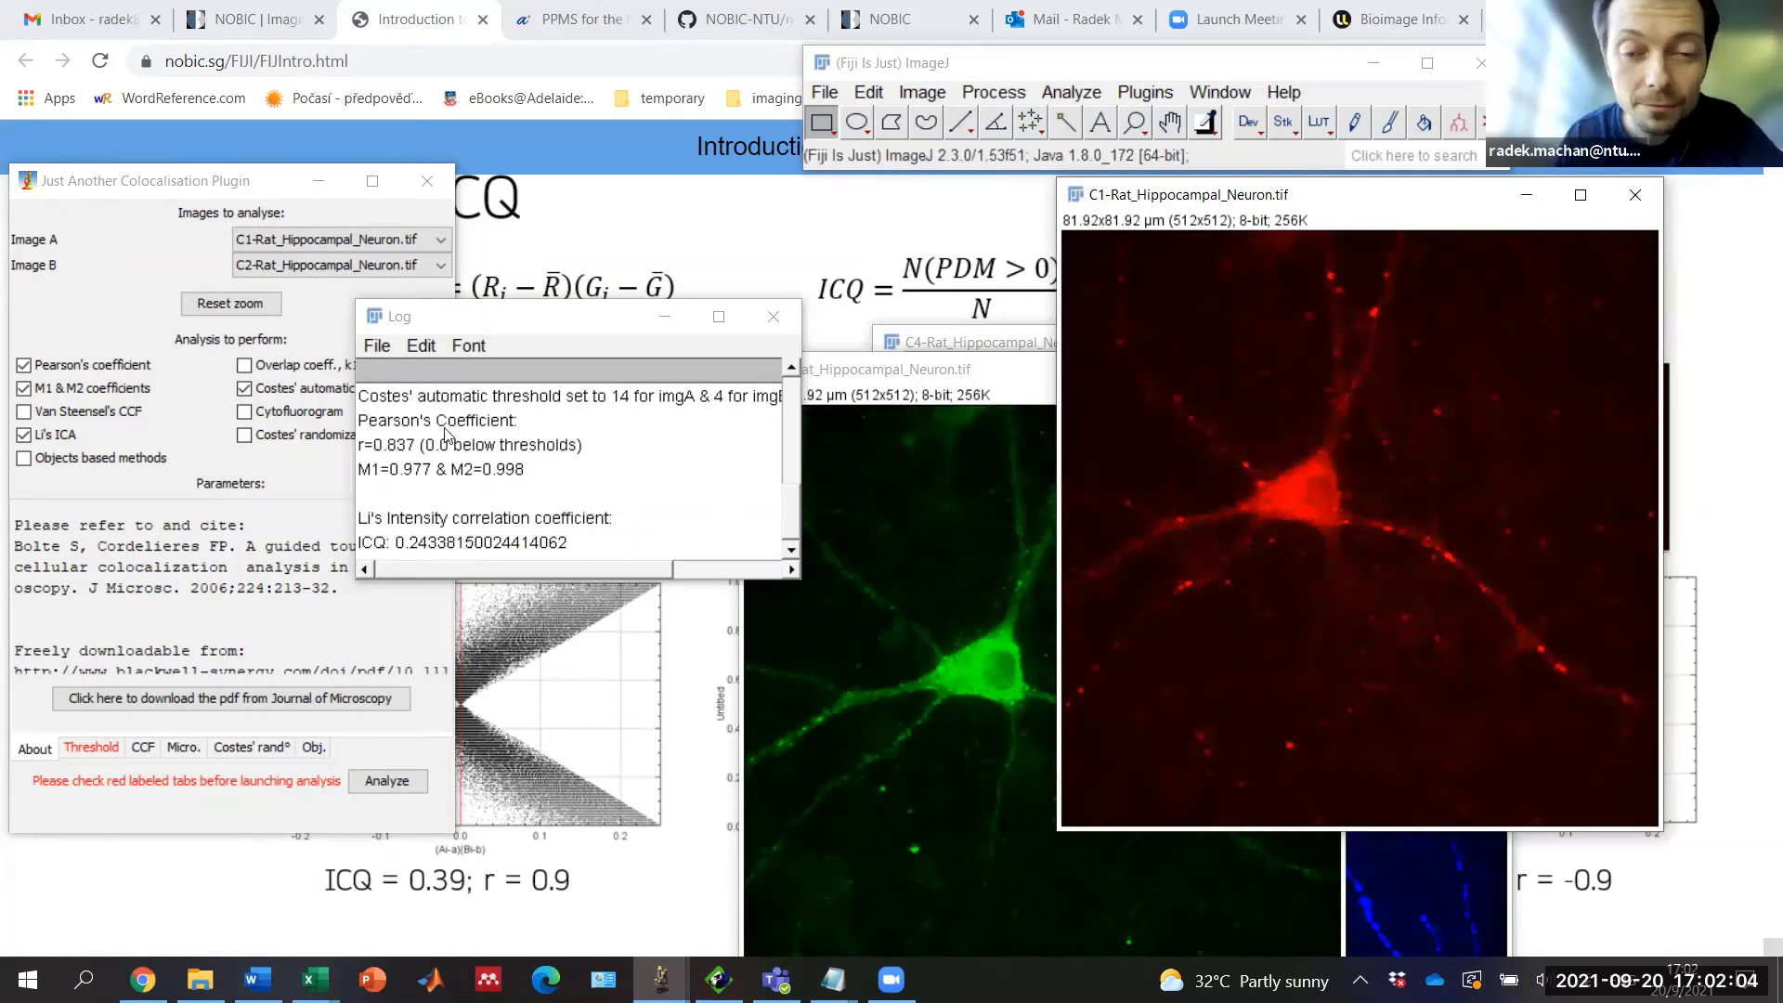
{"action": "left_click", "coordinate": [769, 325]}
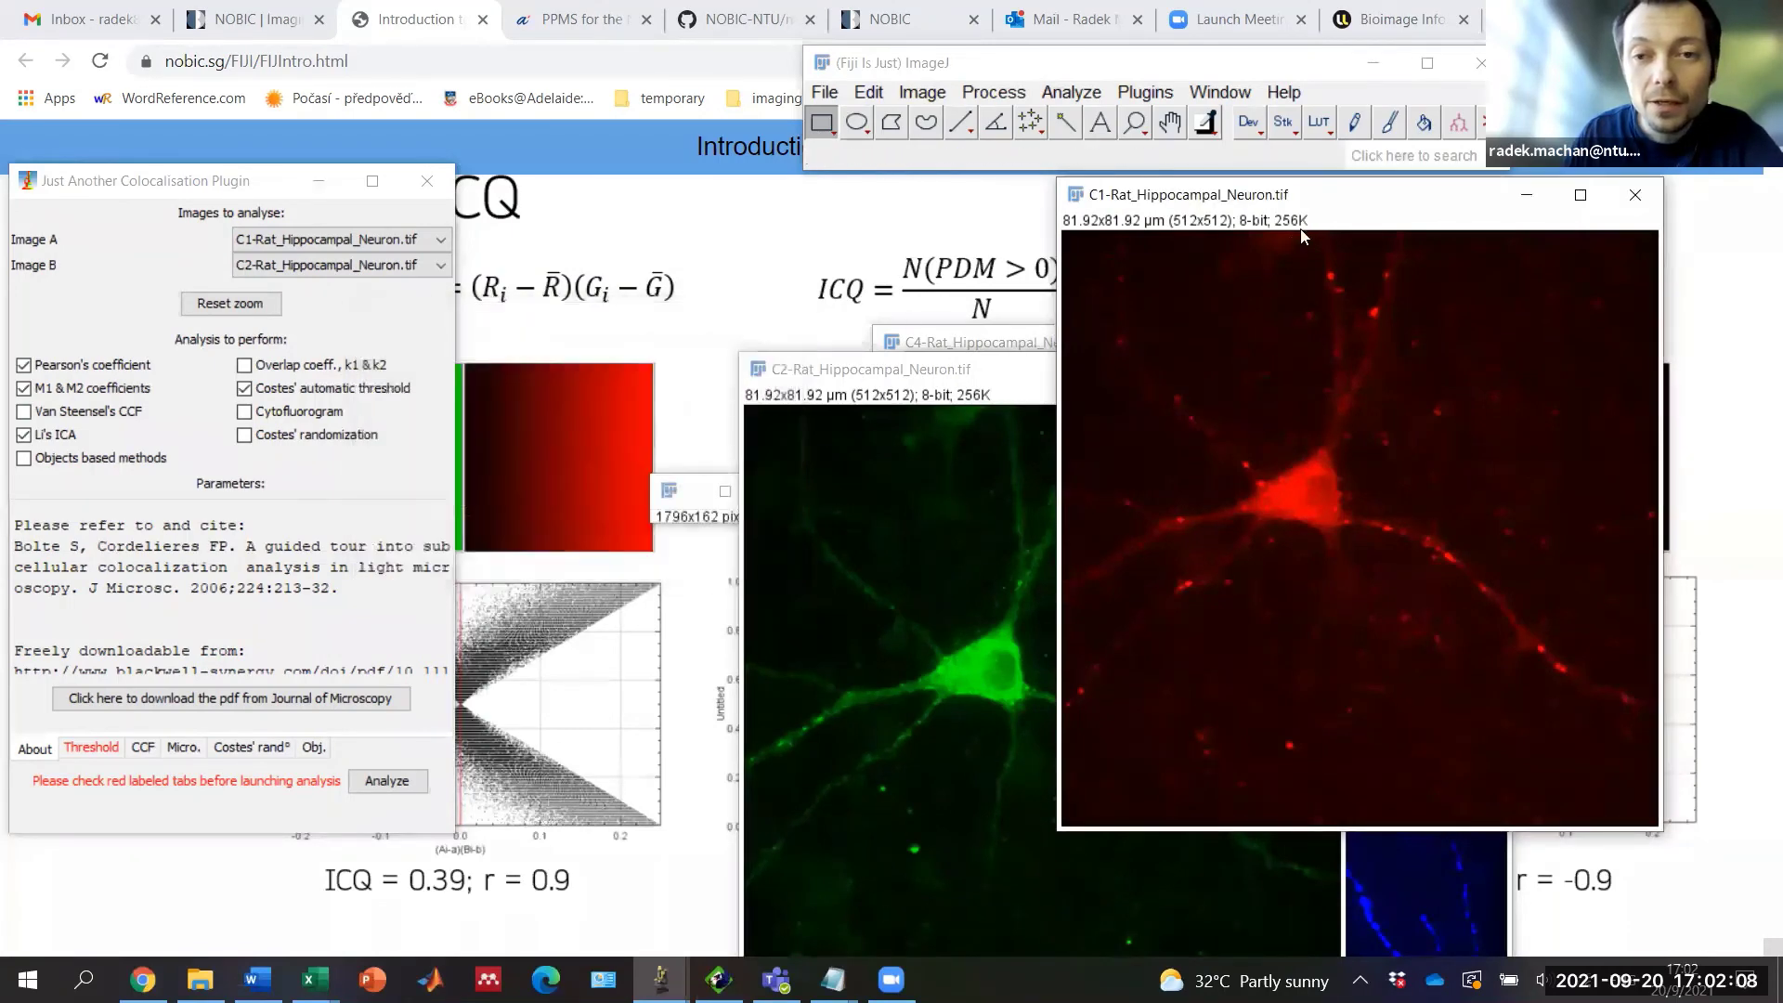
{"action": "left_click_drag", "start_coordinate": [1300, 195], "coordinate": [796, 328]}
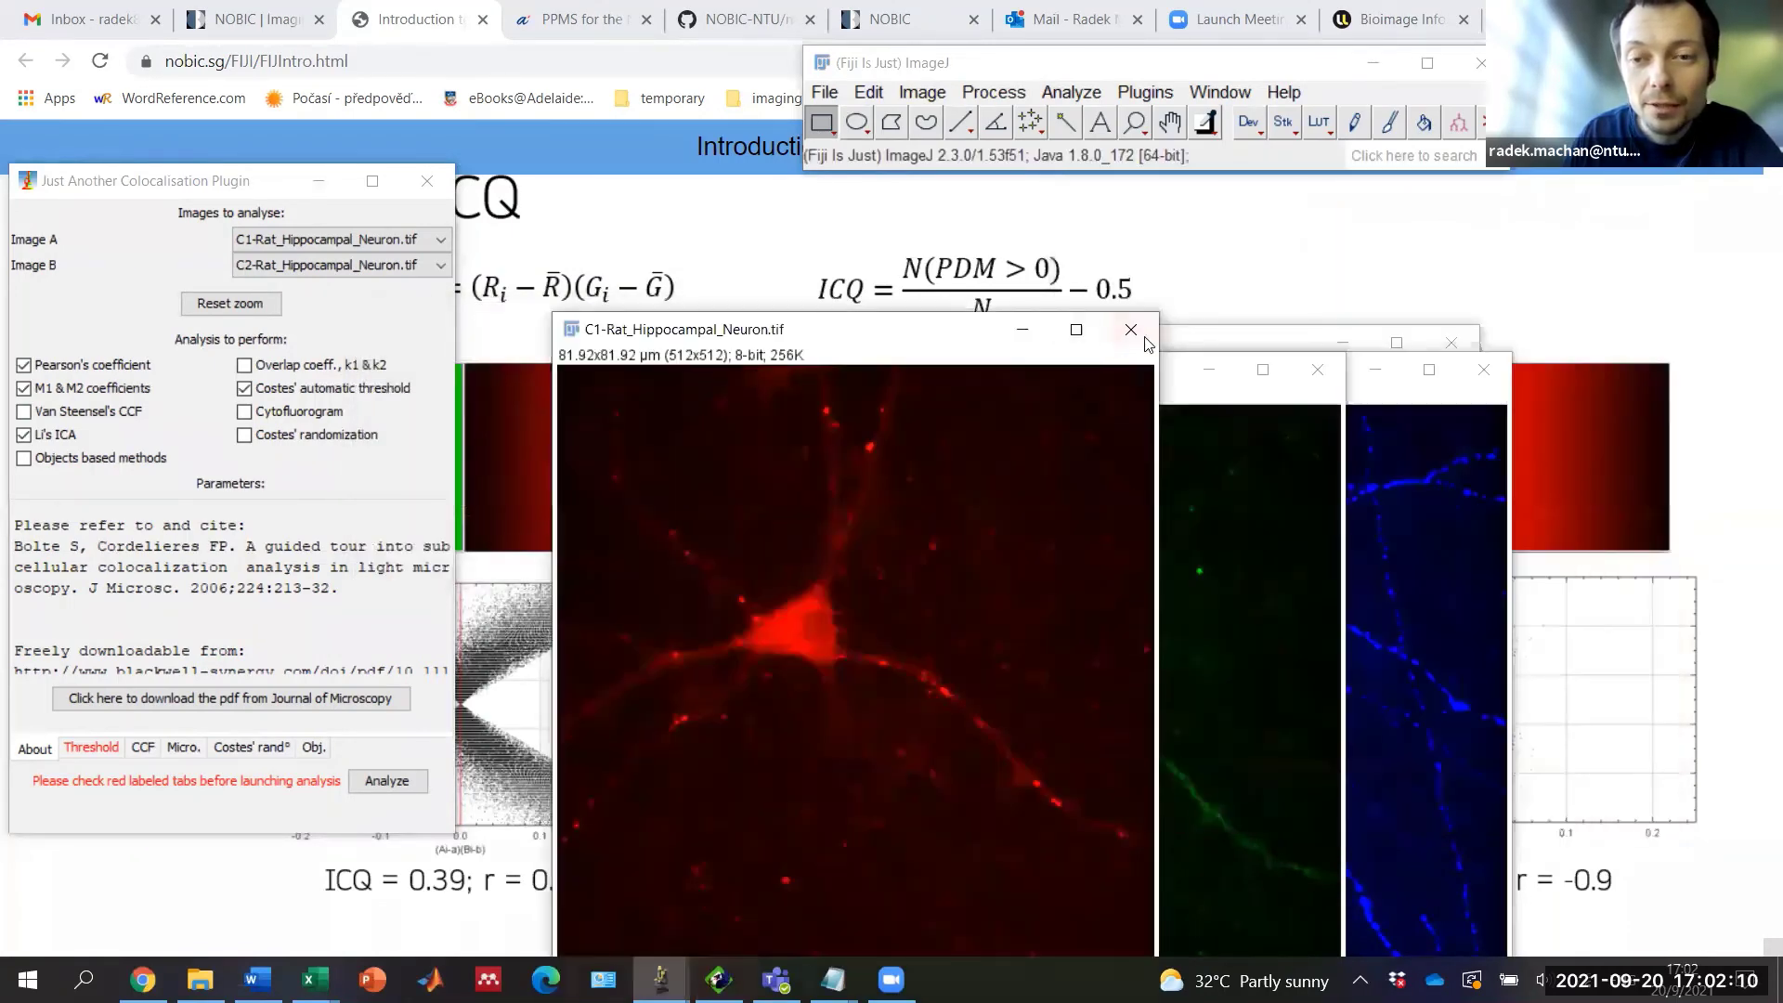
Step: Check the images offered for image B, and close and restart JACoP to refresh its image choices
{"action": "left_click", "coordinate": [432, 265]}
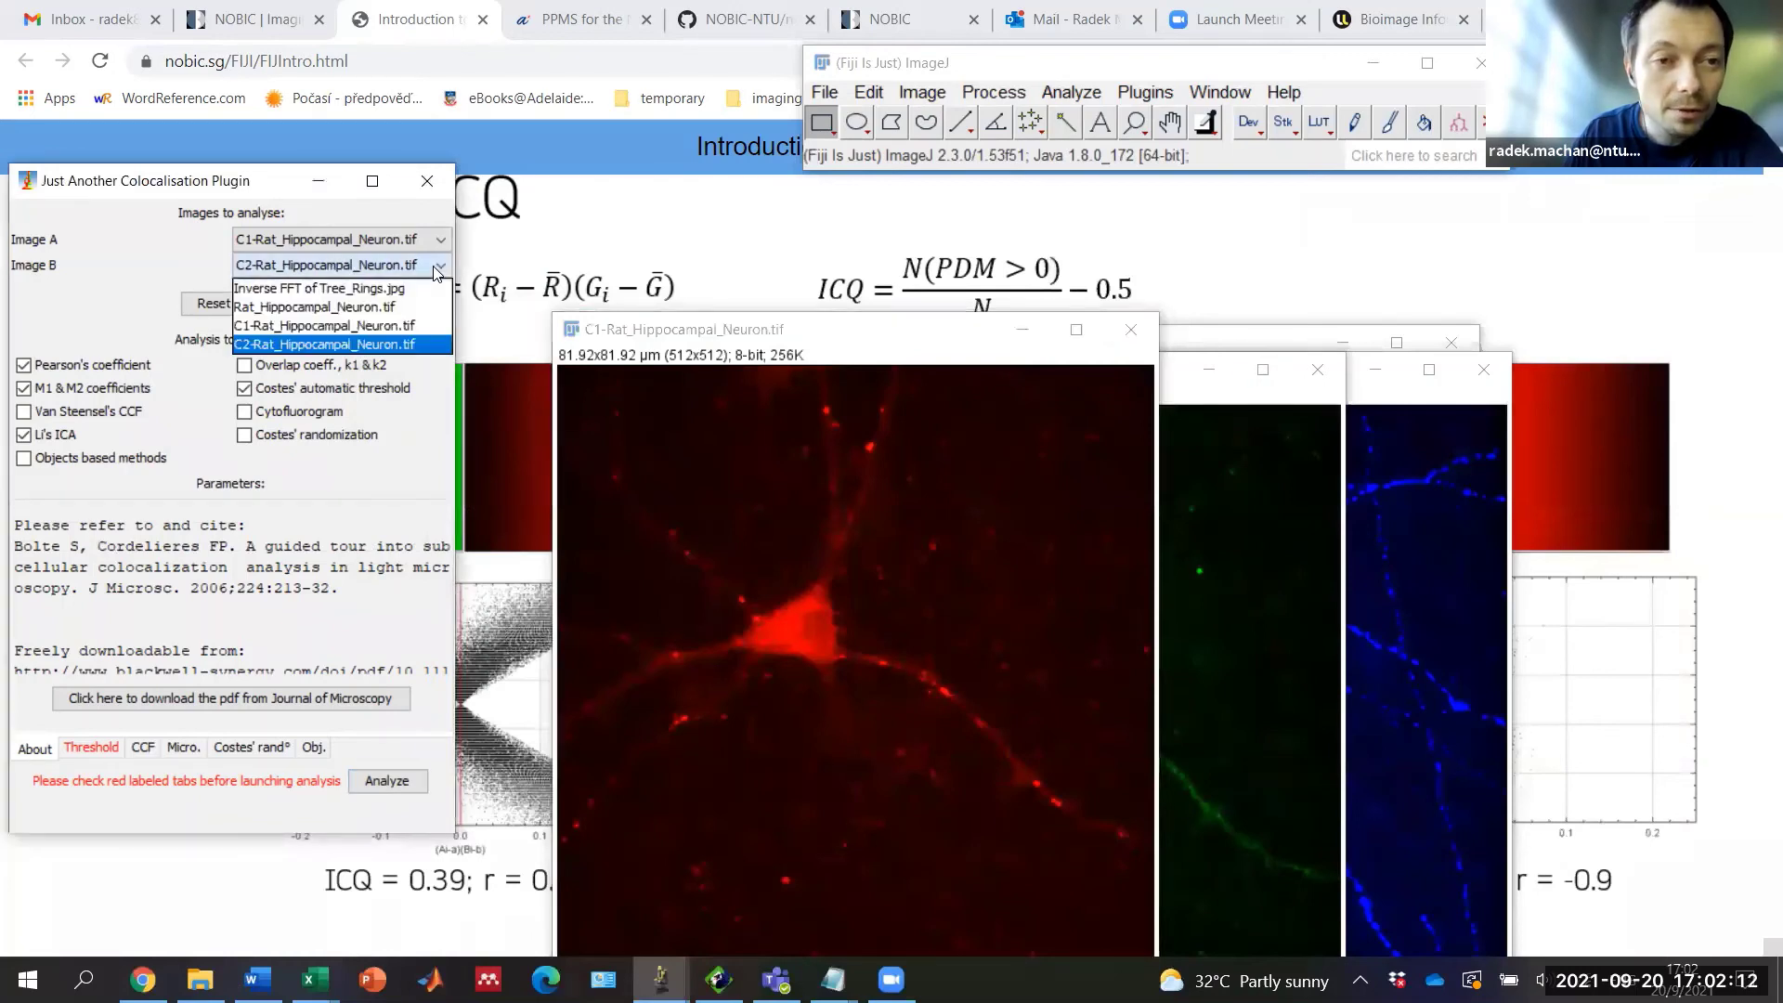
{"action": "left_click", "coordinate": [424, 182]}
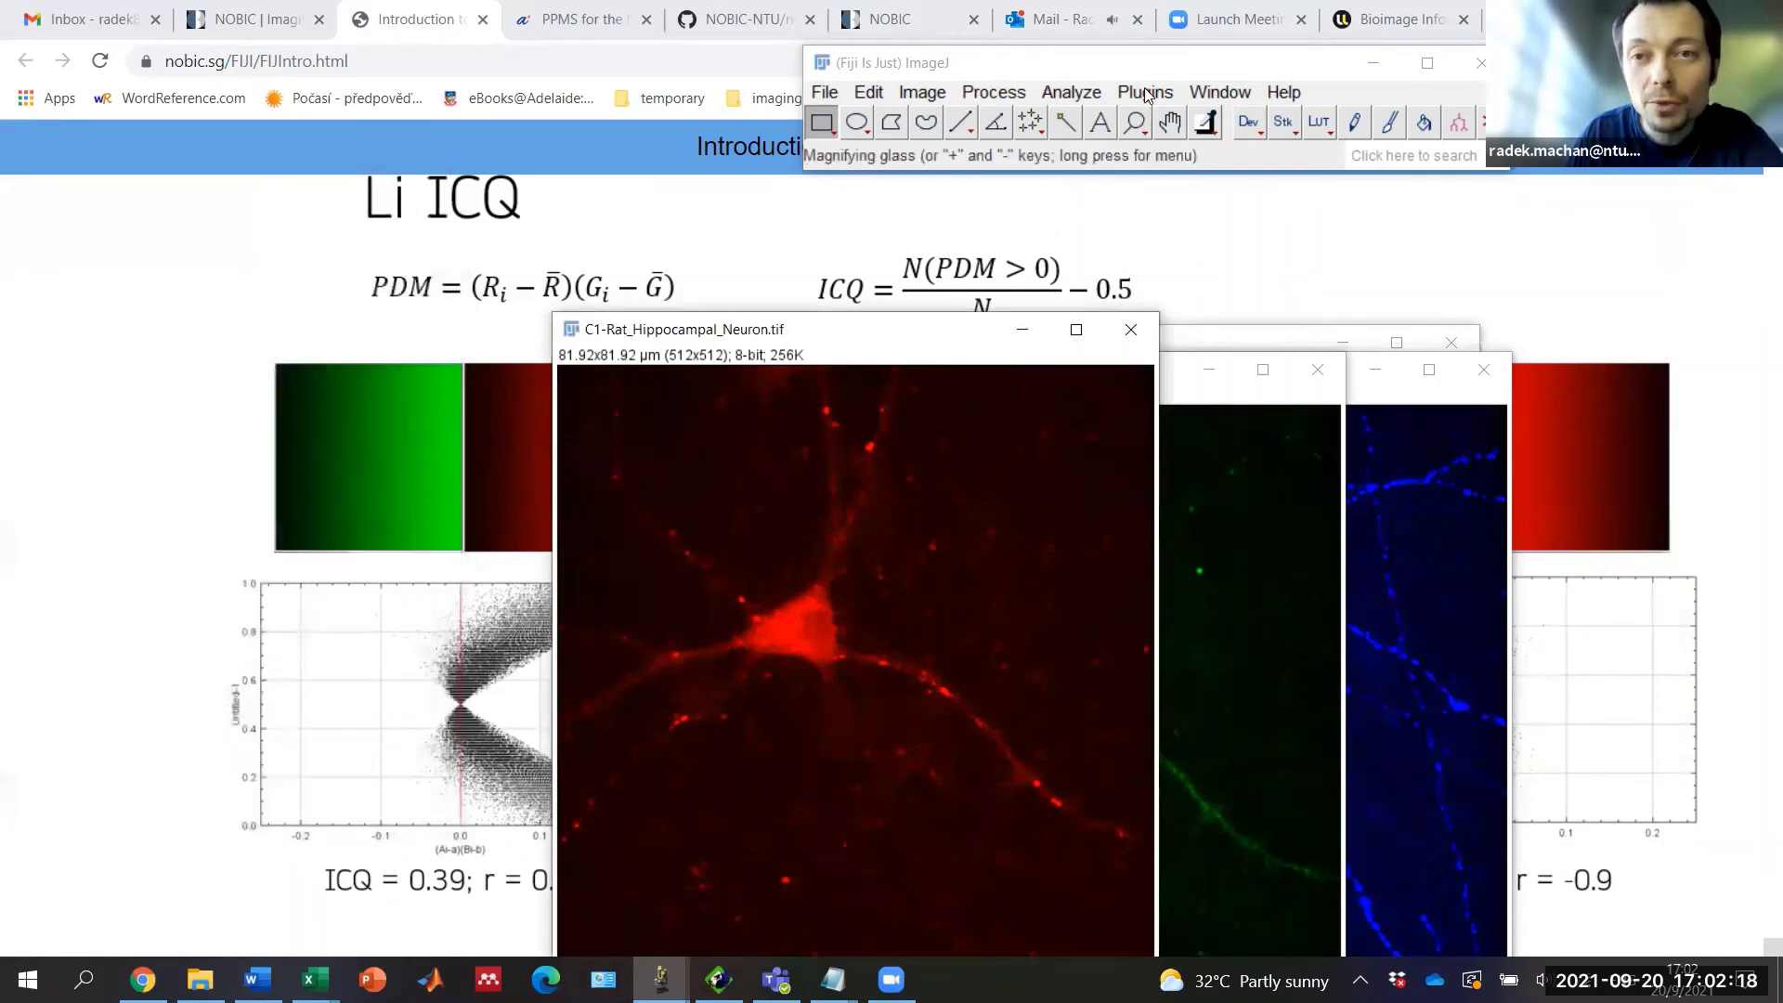
{"action": "left_click", "coordinate": [1145, 92]}
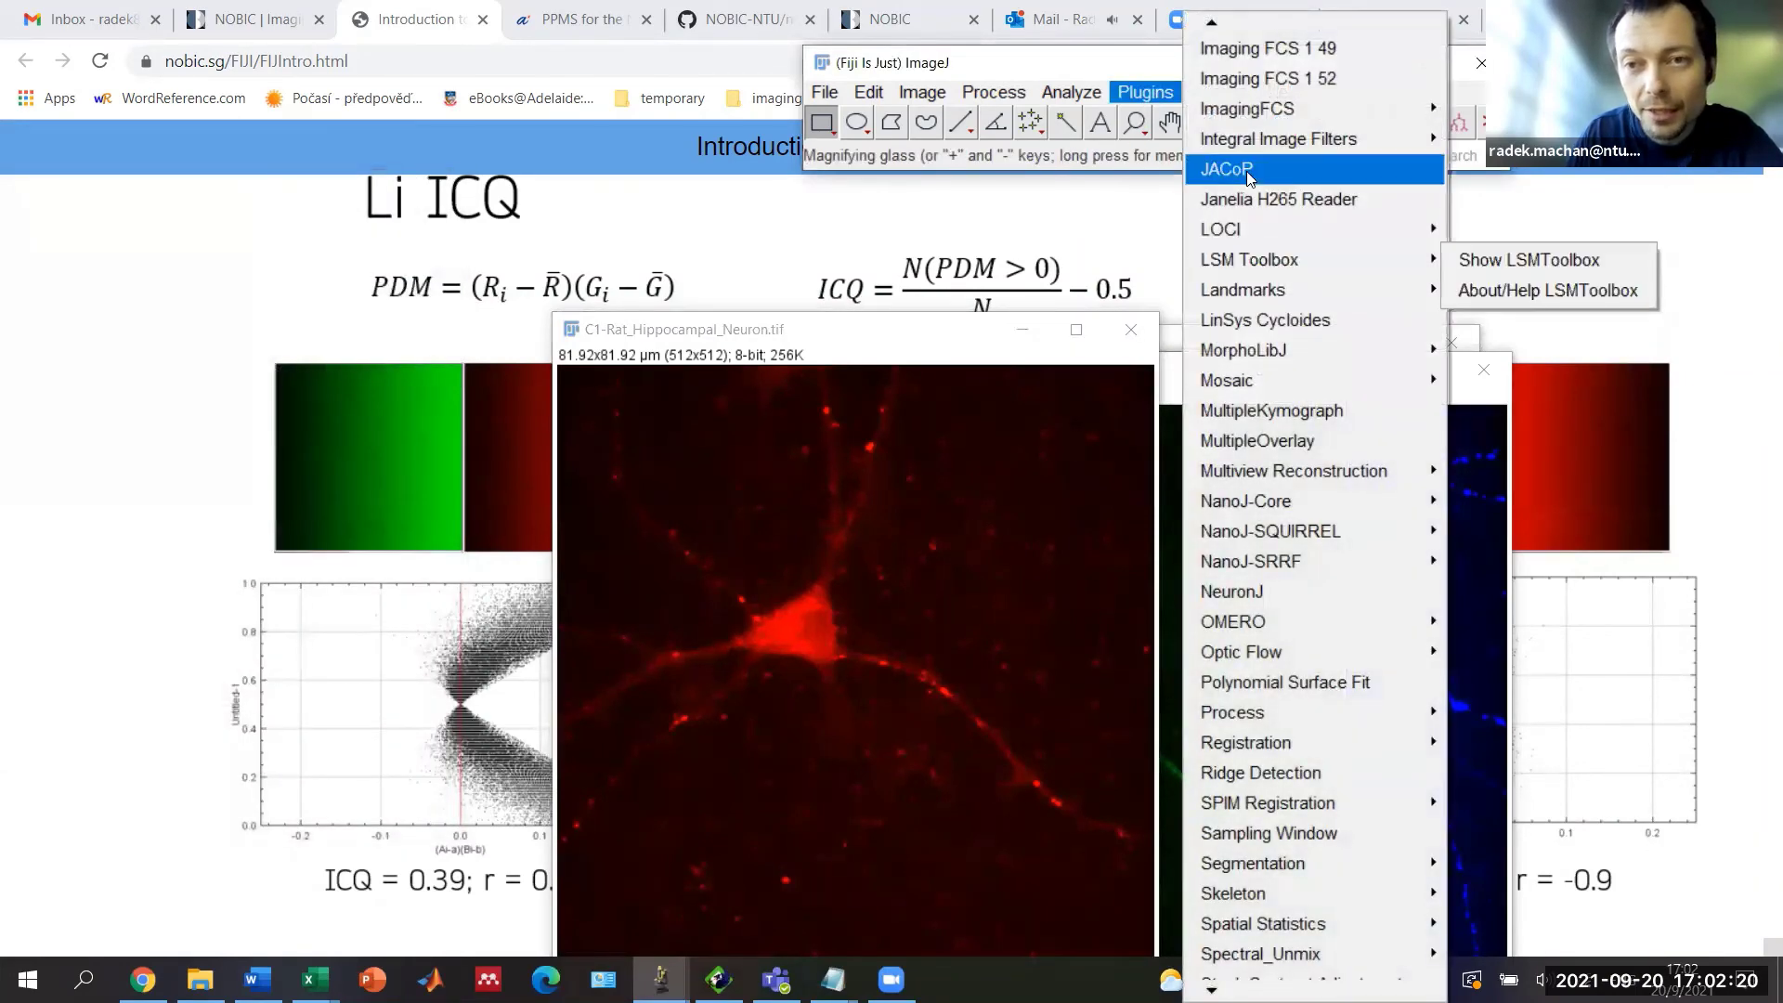
{"action": "left_click", "coordinate": [1246, 171]}
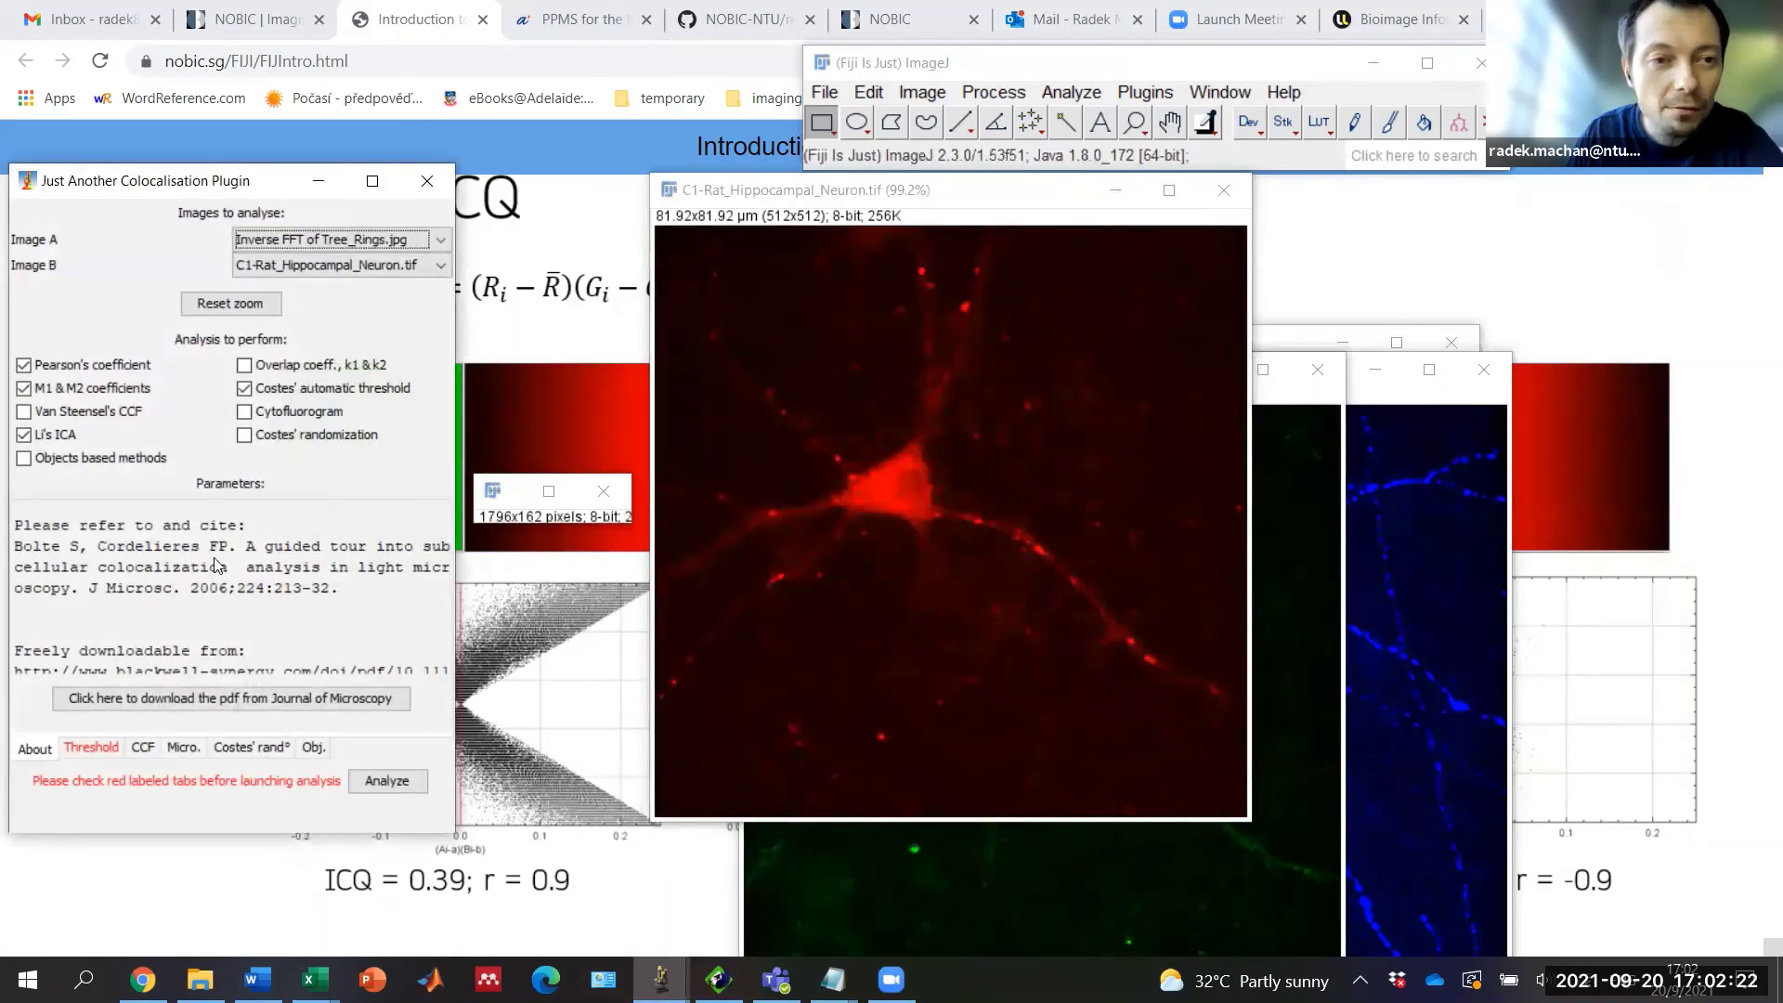
Step: Set C1-Rat_Hippocampal_Neuron.tif as image A and C3-Rat_Hippocampal_Neuron.tif as image B for the colocalisation analysis
{"action": "left_click", "coordinate": [435, 241]}
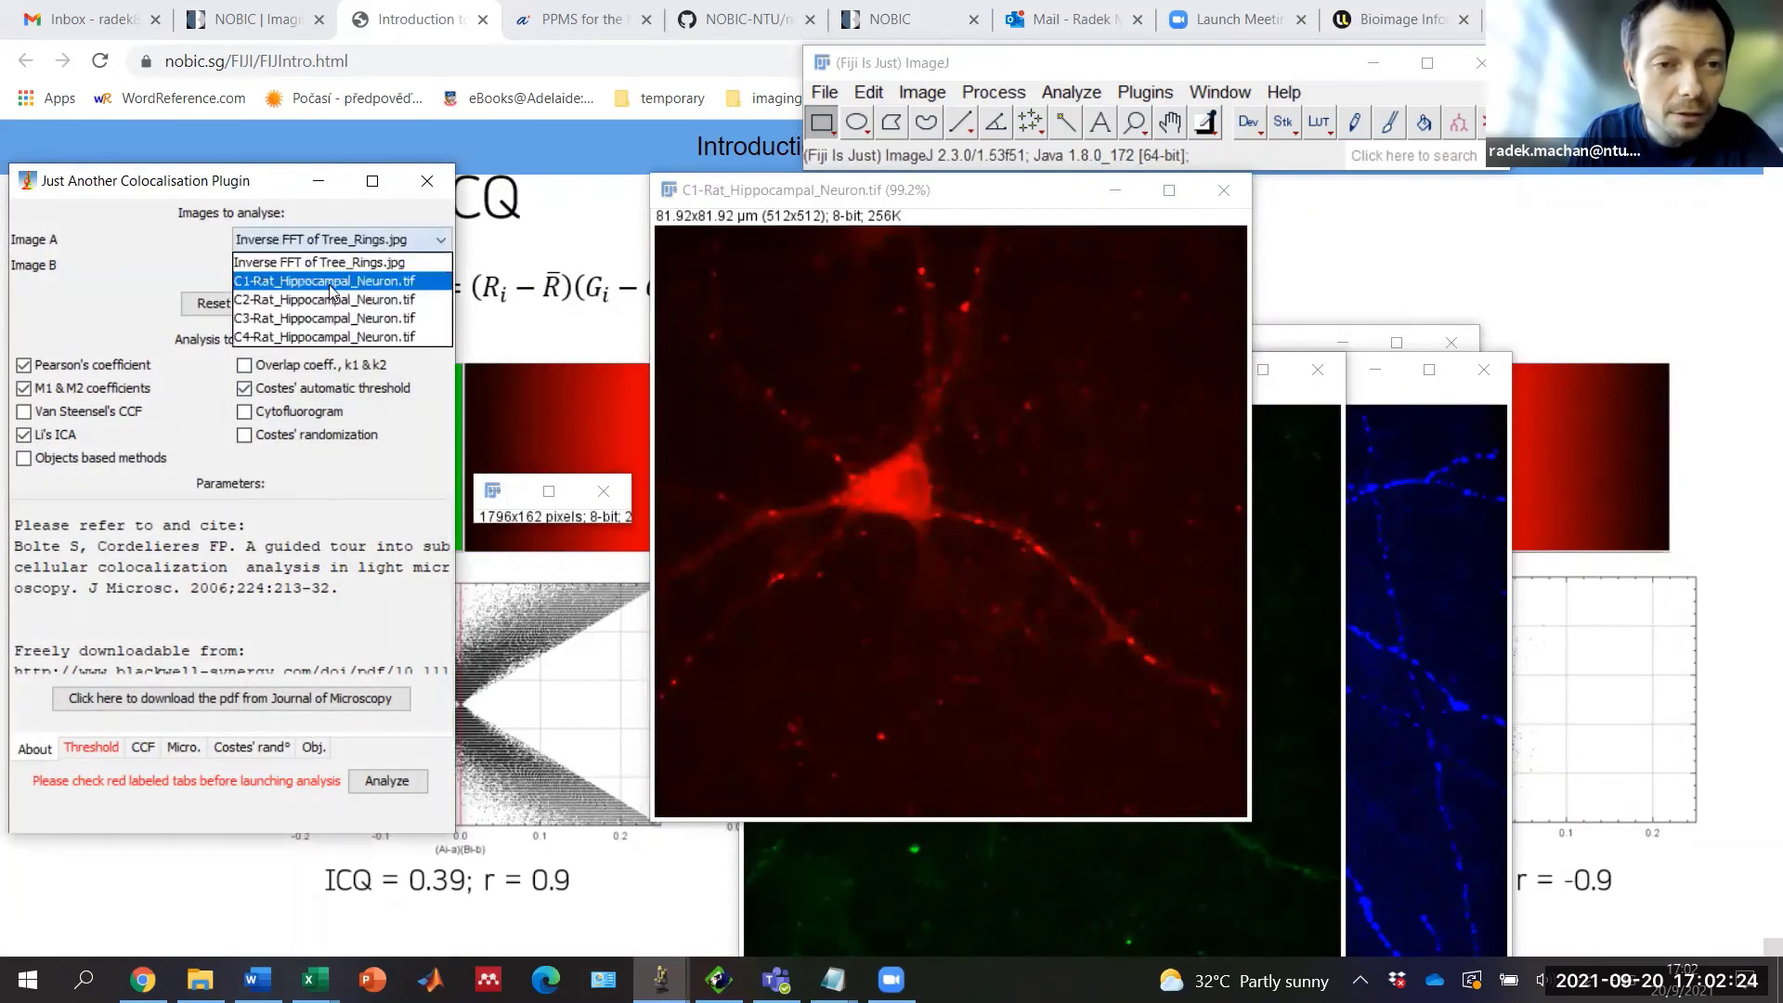
{"action": "left_click", "coordinate": [330, 284]}
{"action": "left_click", "coordinate": [441, 266]}
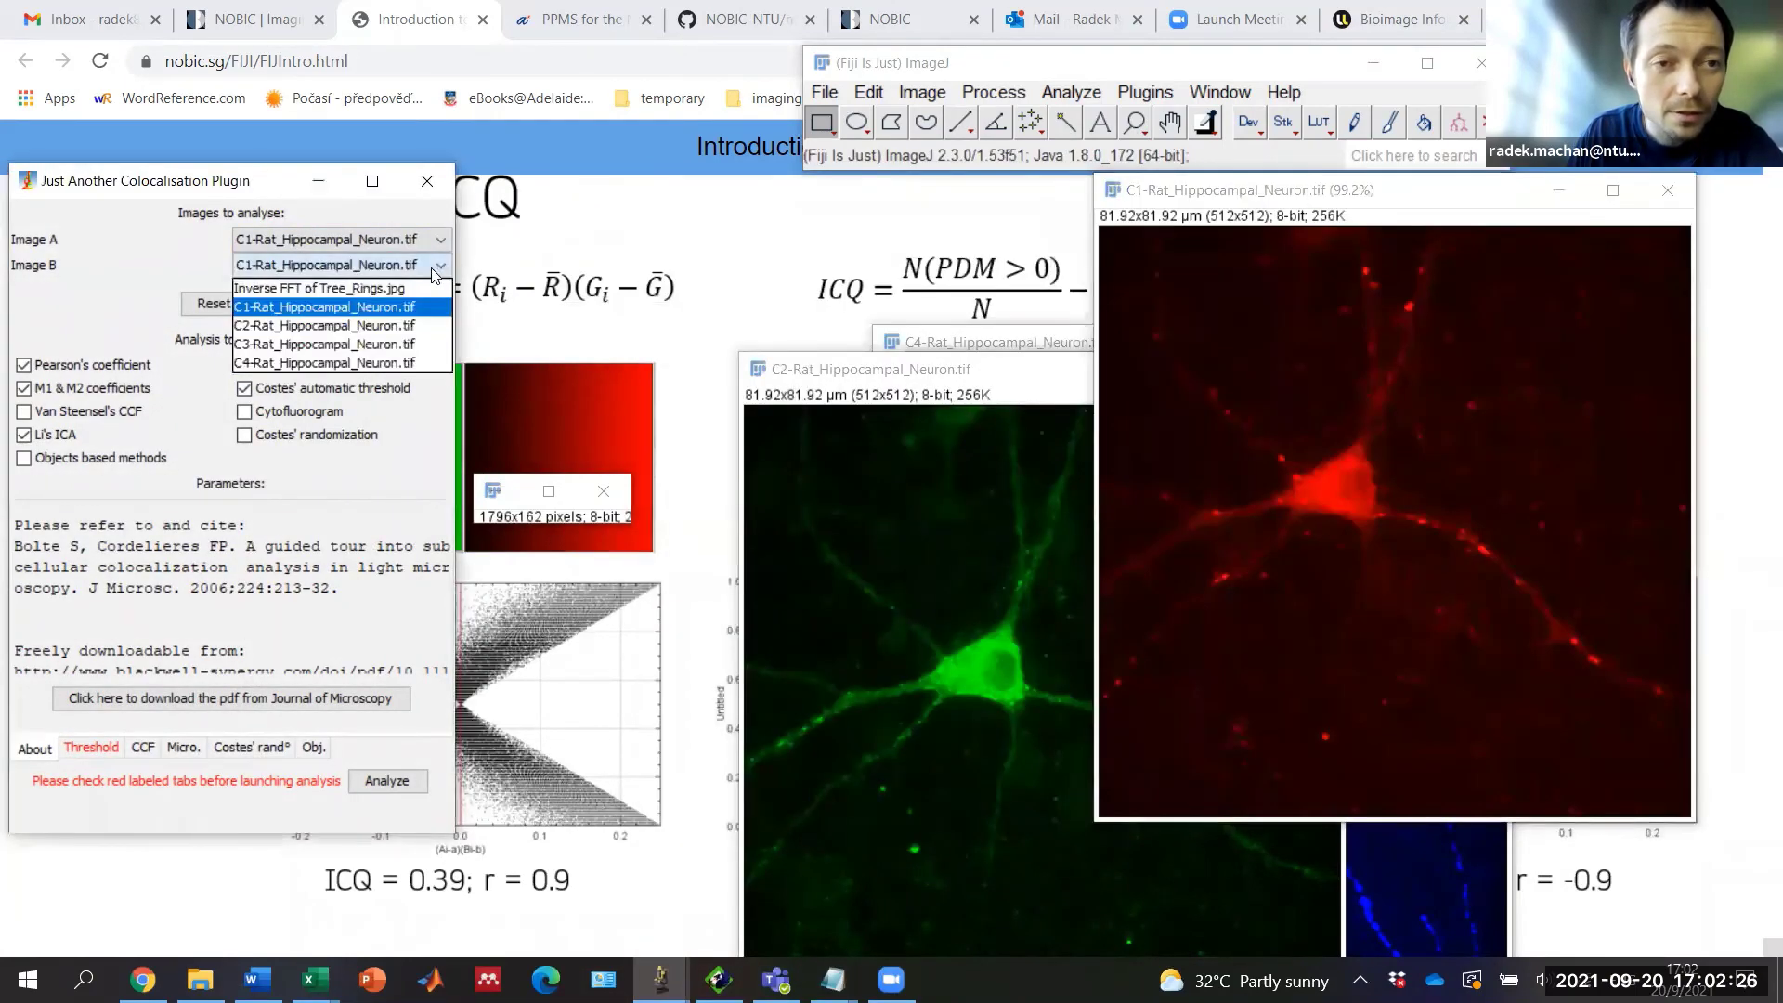
{"action": "left_click", "coordinate": [342, 344]}
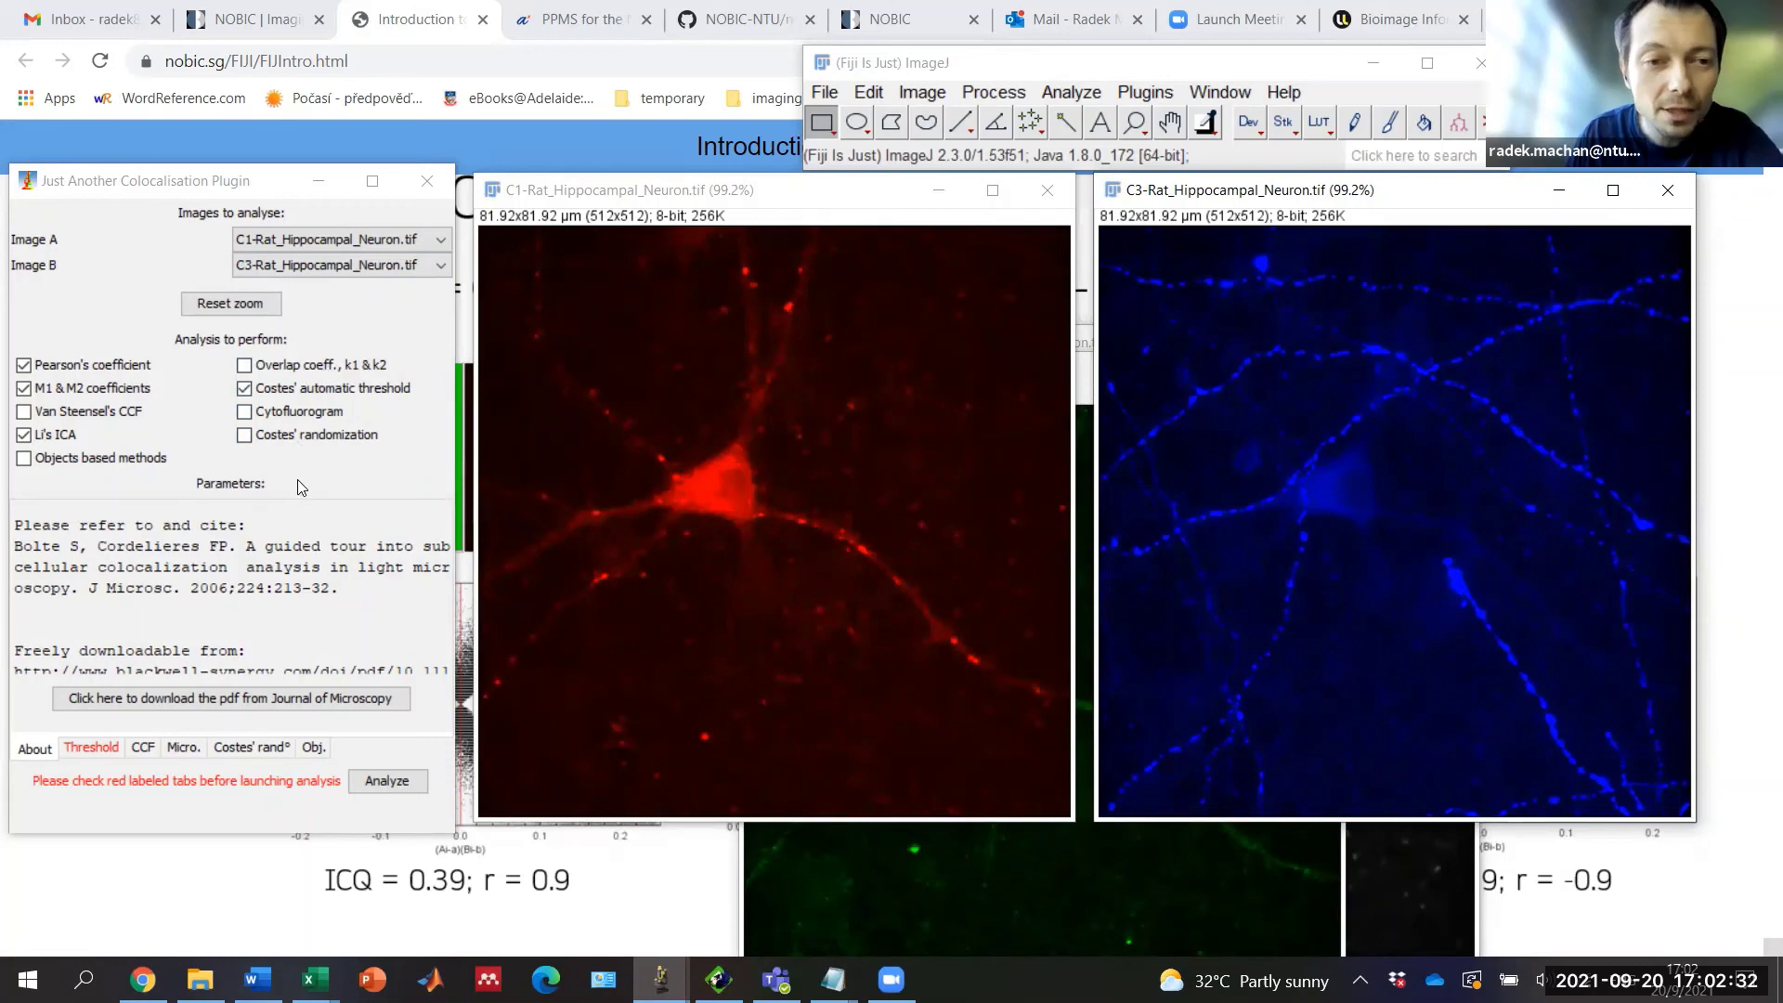
Step: Run the colocalisation analysis on C1 and C3, and move the Log window up, clear of the neuron cell body
{"action": "left_click", "coordinate": [387, 781]}
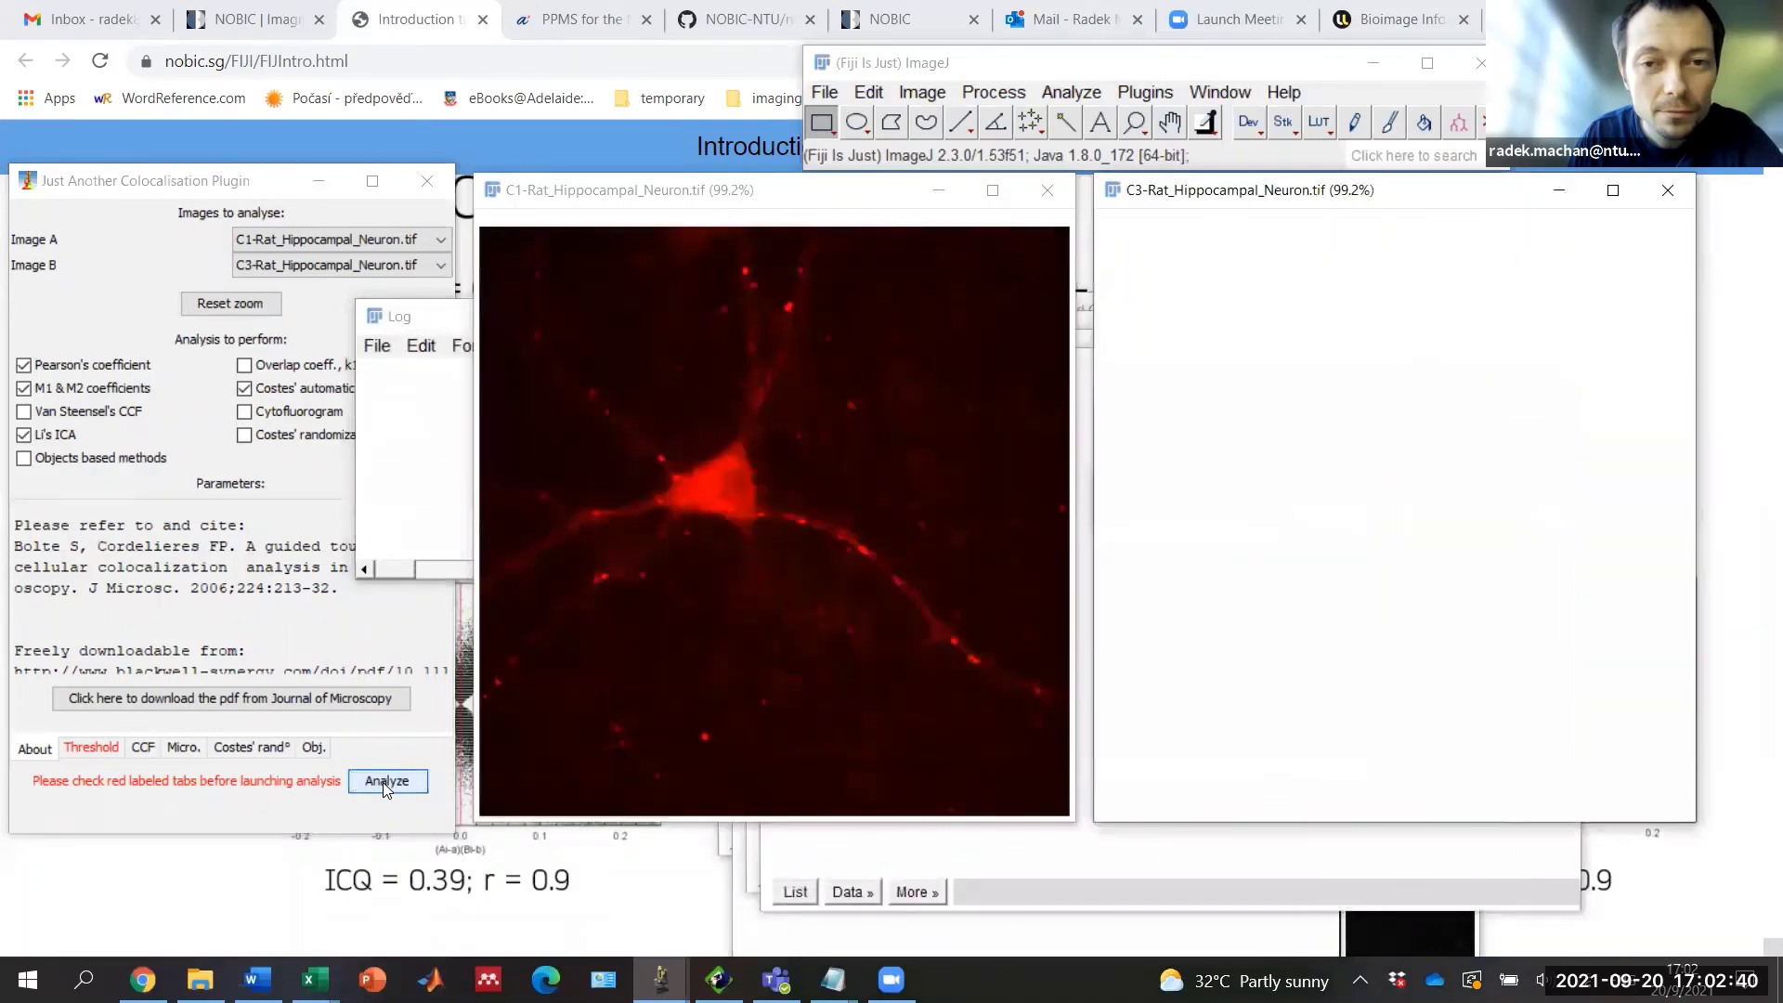
{"action": "left_click", "coordinate": [442, 318]}
{"action": "left_click_drag", "start_coordinate": [442, 319], "coordinate": [597, 254]}
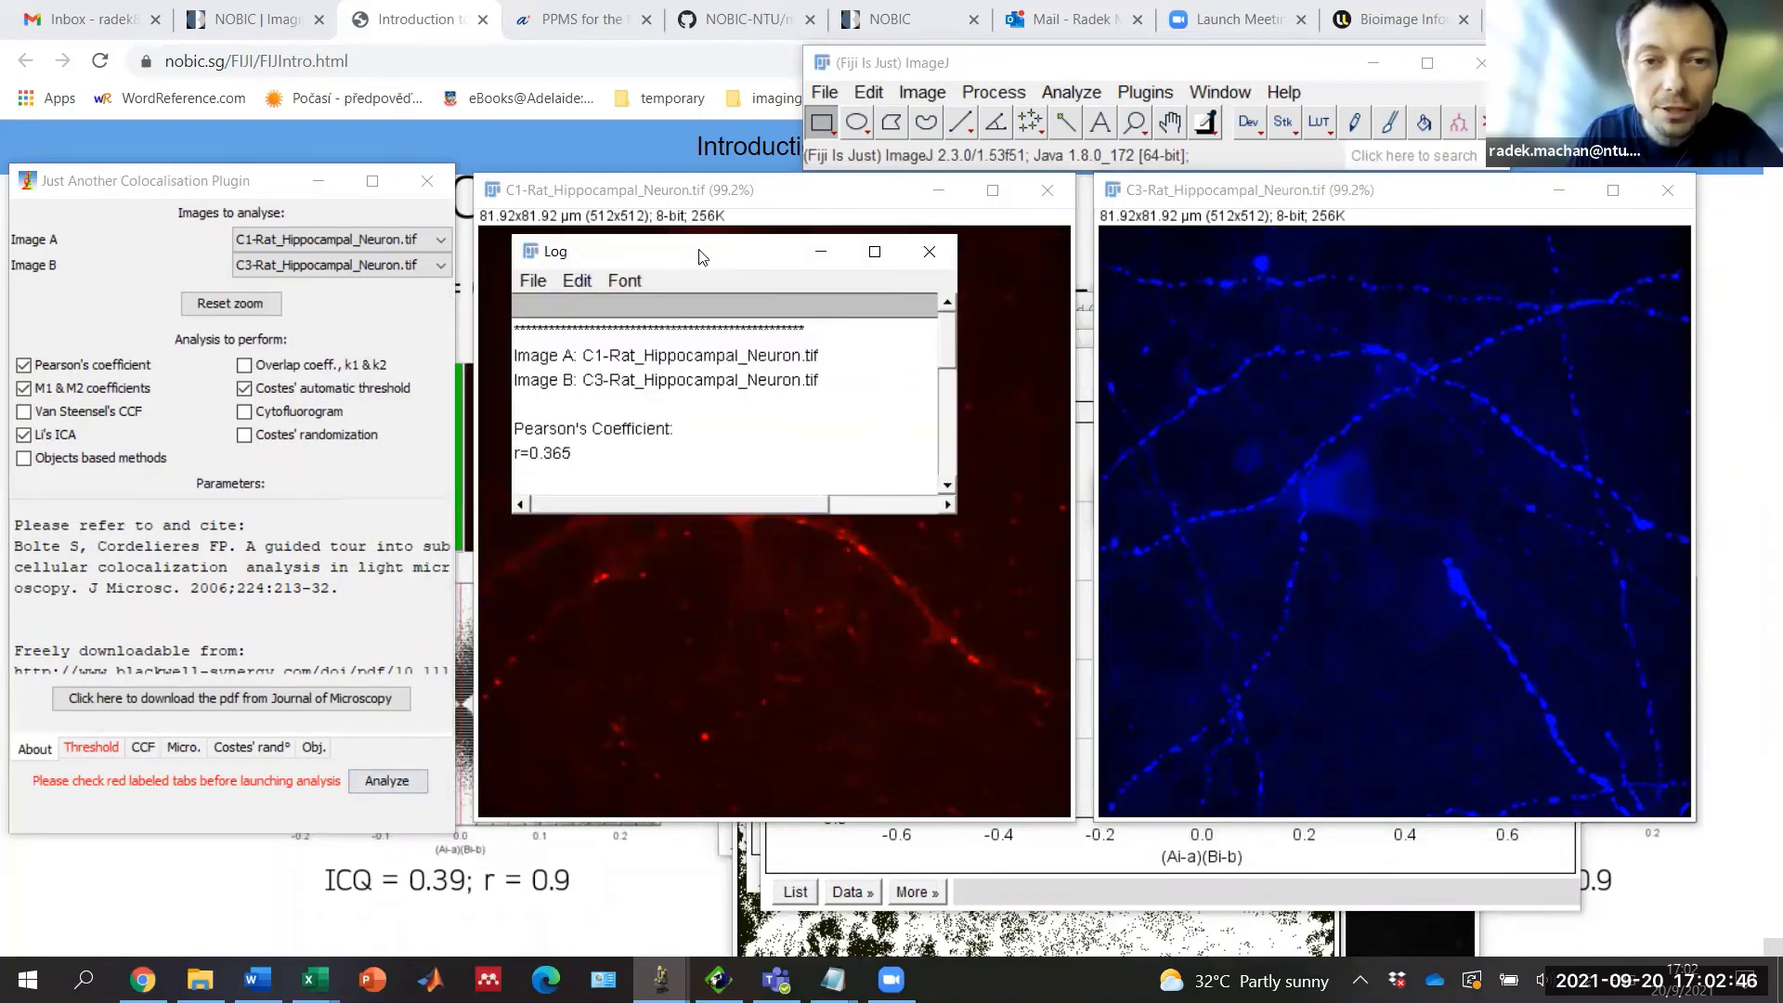
{"action": "left_click_drag", "start_coordinate": [700, 256], "coordinate": [606, 131]}
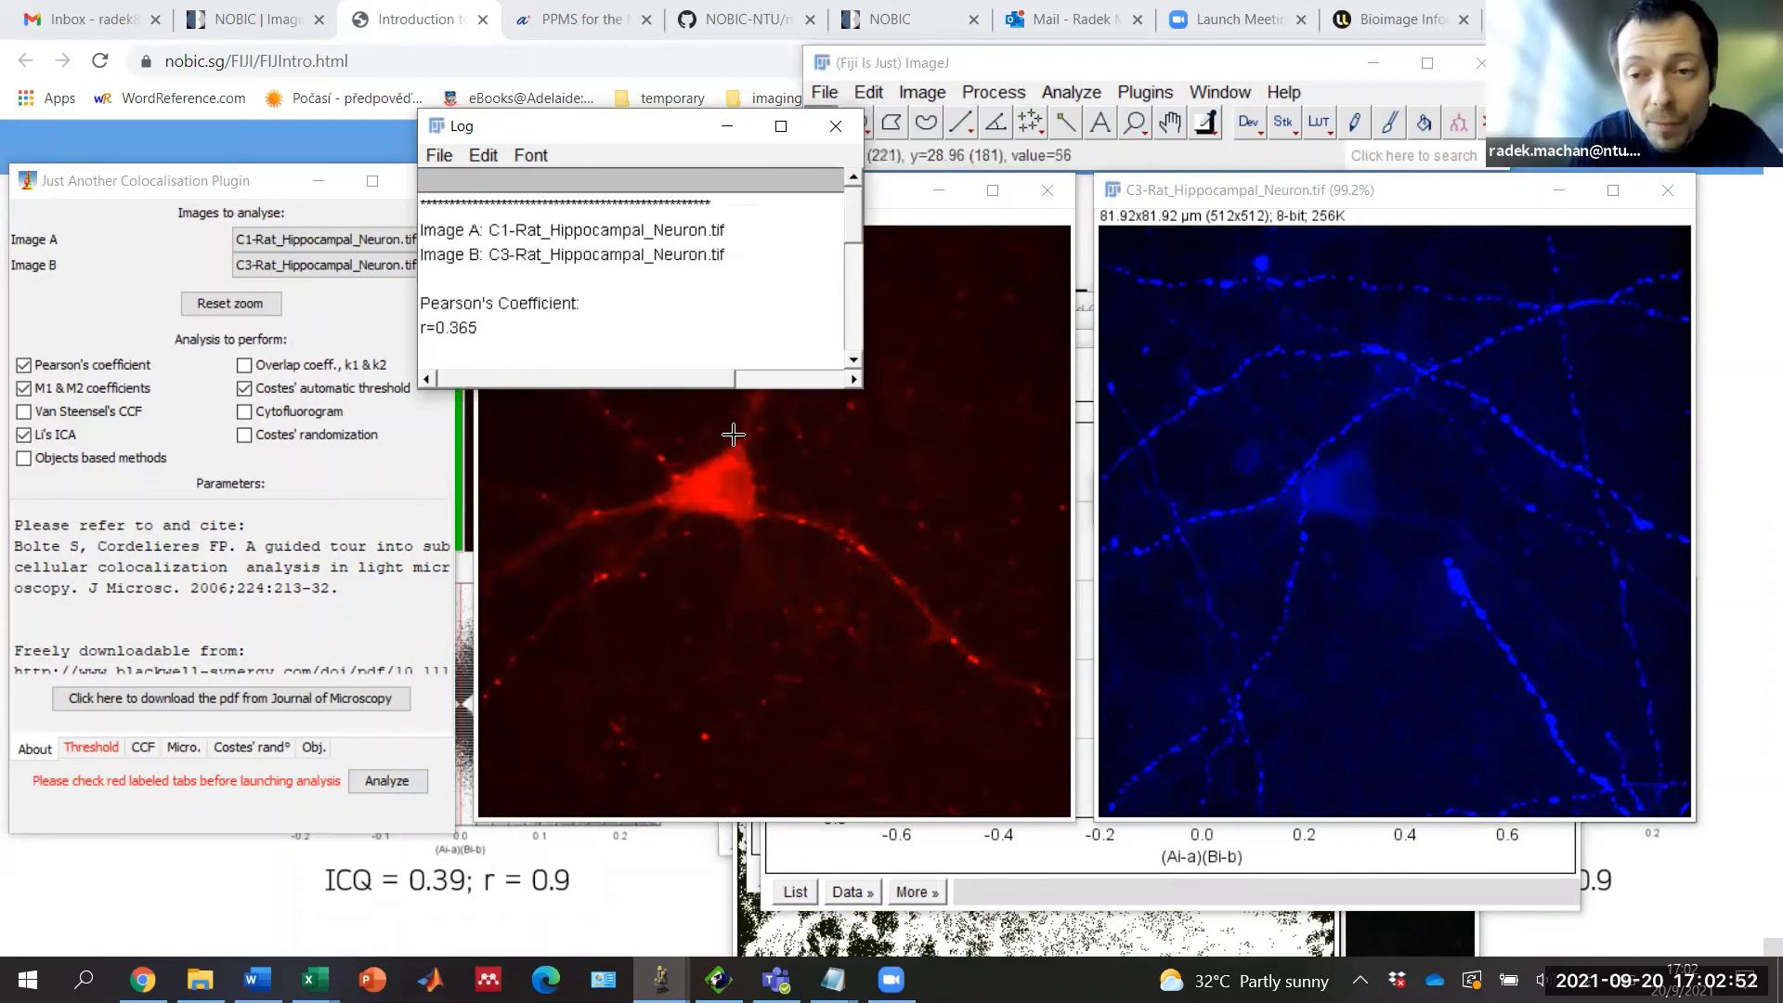
Step: Examine the Log's Pearson's, Manders', Costes' threshold and Li's intensity correlation results for the C1 and C3 channels
{"action": "left_click", "coordinate": [852, 363]}
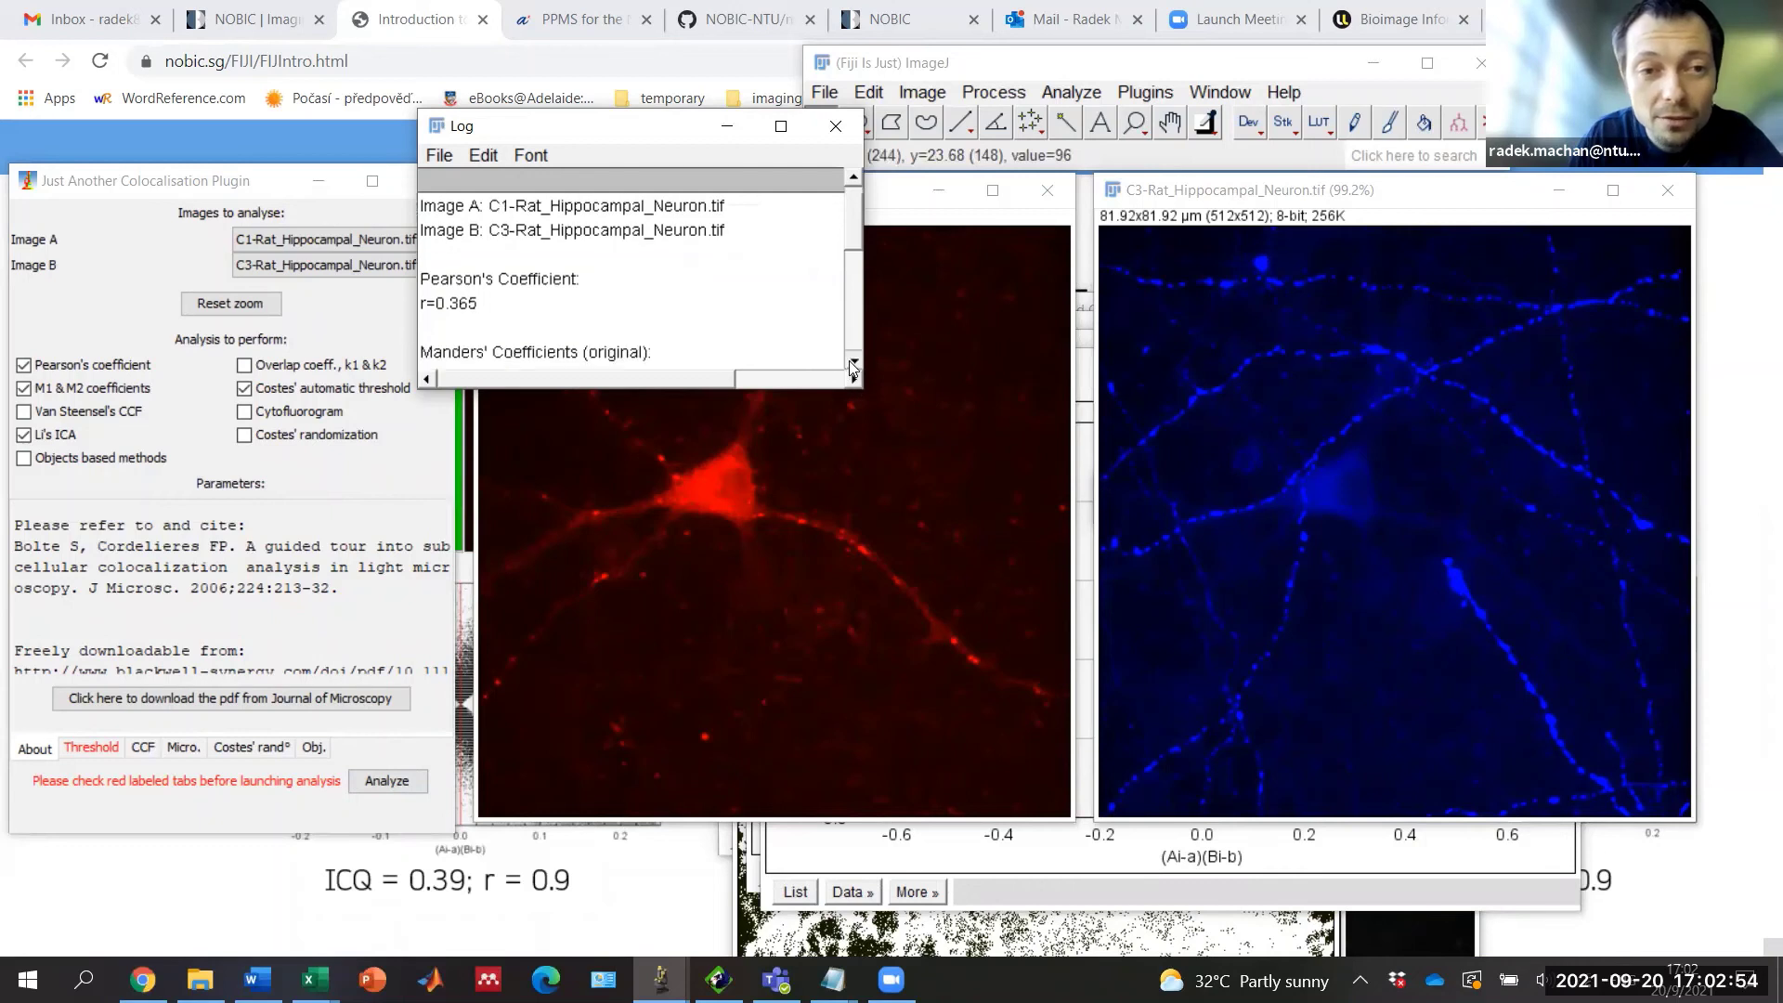
{"action": "left_click", "coordinate": [851, 363]}
{"action": "left_click", "coordinate": [851, 363]}
{"action": "left_click", "coordinate": [851, 363]}
{"action": "left_click", "coordinate": [851, 363]}
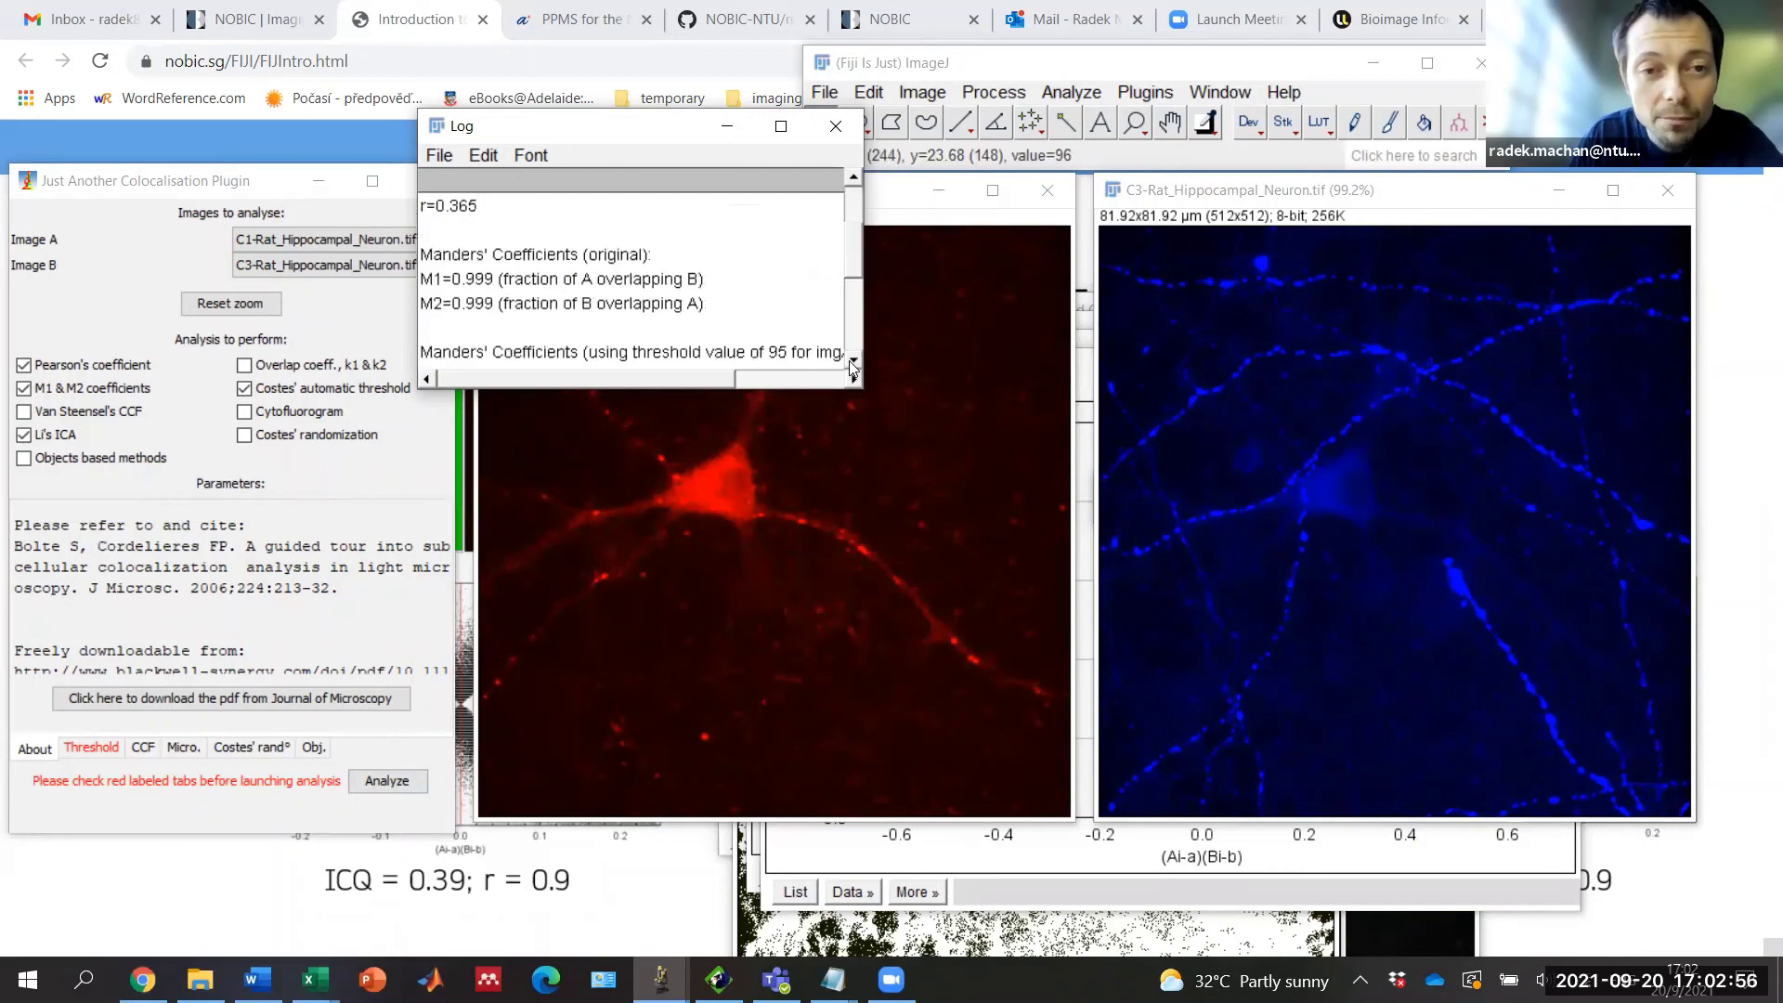
{"action": "left_click", "coordinate": [851, 363]}
{"action": "left_click", "coordinate": [852, 363]}
{"action": "left_click", "coordinate": [851, 363]}
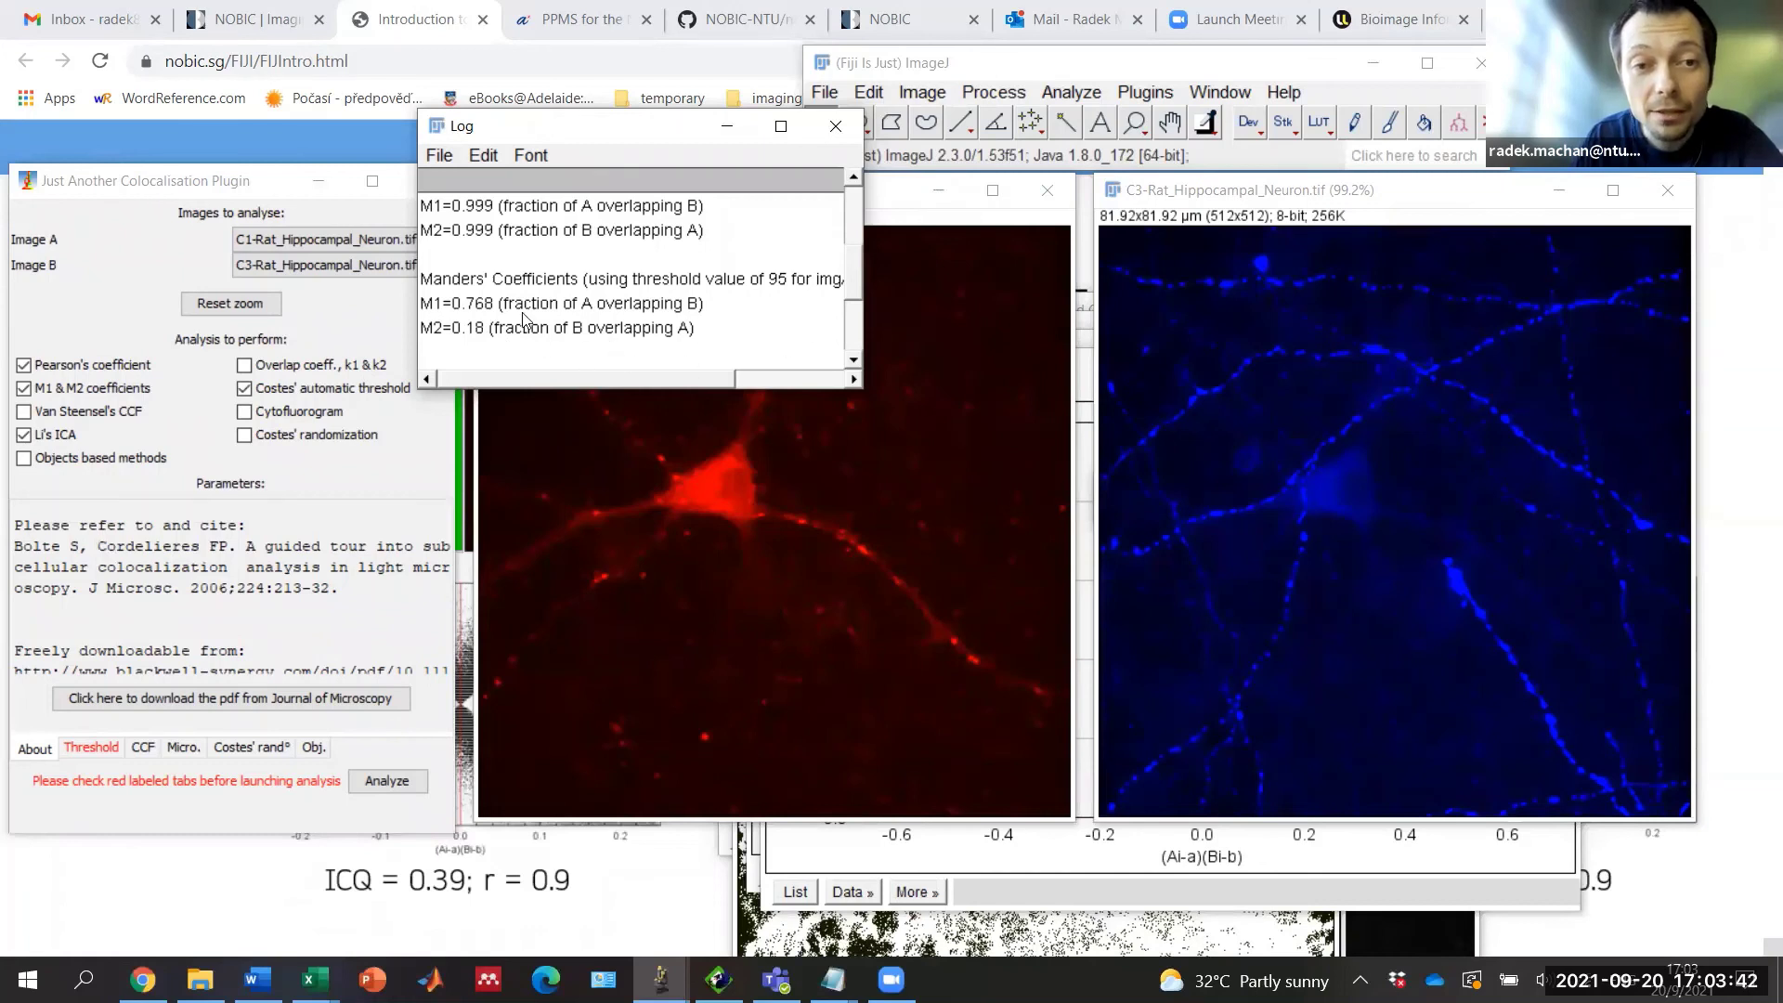
{"action": "left_click", "coordinate": [851, 363]}
{"action": "left_click", "coordinate": [851, 363]}
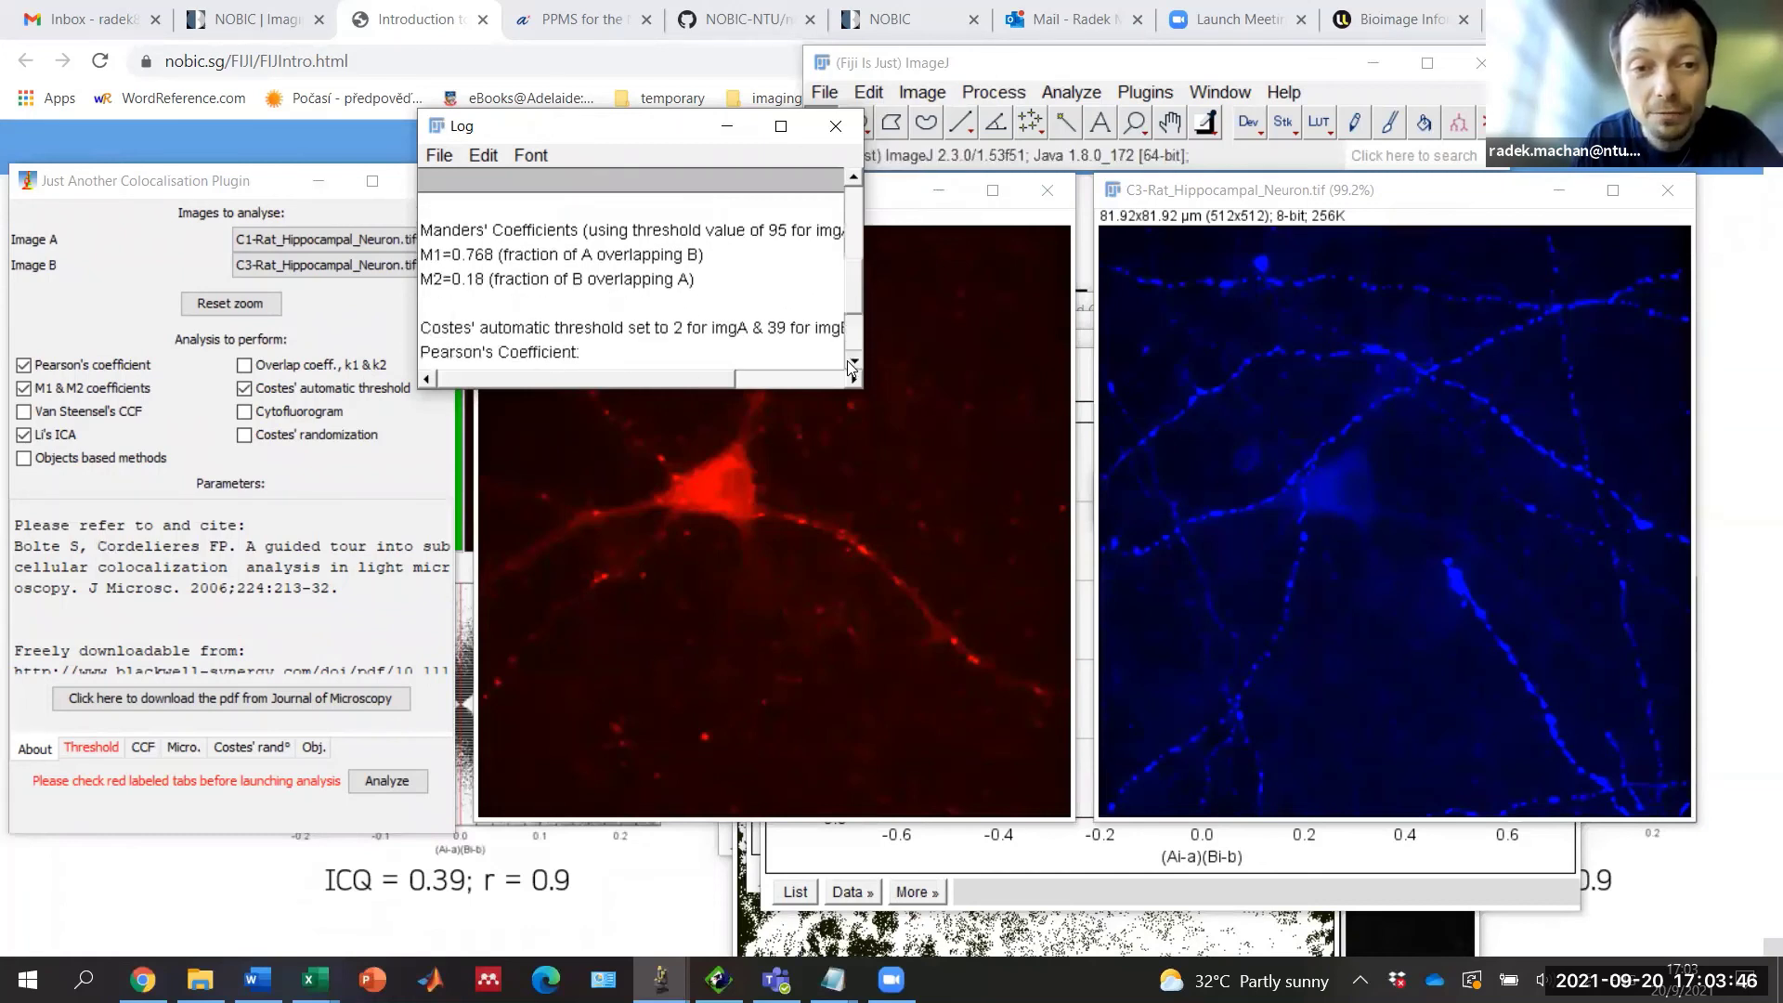
{"action": "left_click", "coordinate": [851, 363]}
{"action": "left_click", "coordinate": [850, 363]}
{"action": "left_click", "coordinate": [850, 362]}
{"action": "left_click", "coordinate": [850, 362]}
{"action": "left_click", "coordinate": [851, 362]}
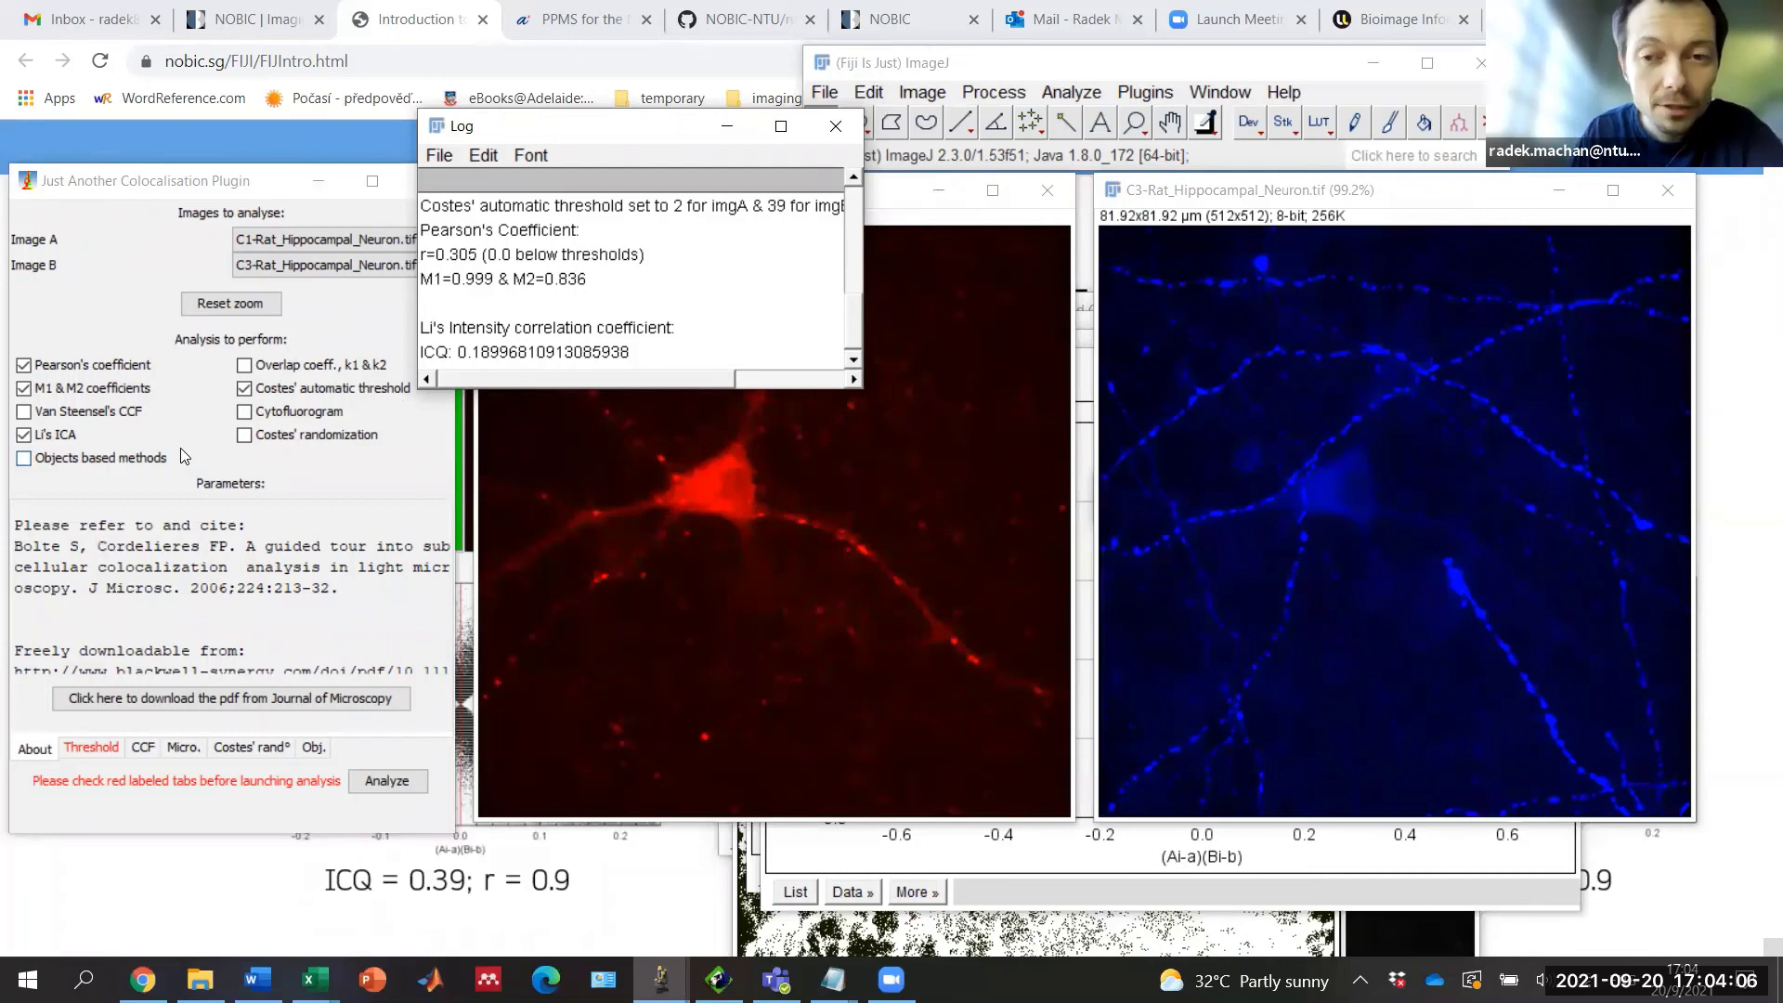
Step: Close the Log window and the separate C1 to C4 channel images of the rat hippocampal neuron
{"action": "left_click", "coordinate": [834, 127]}
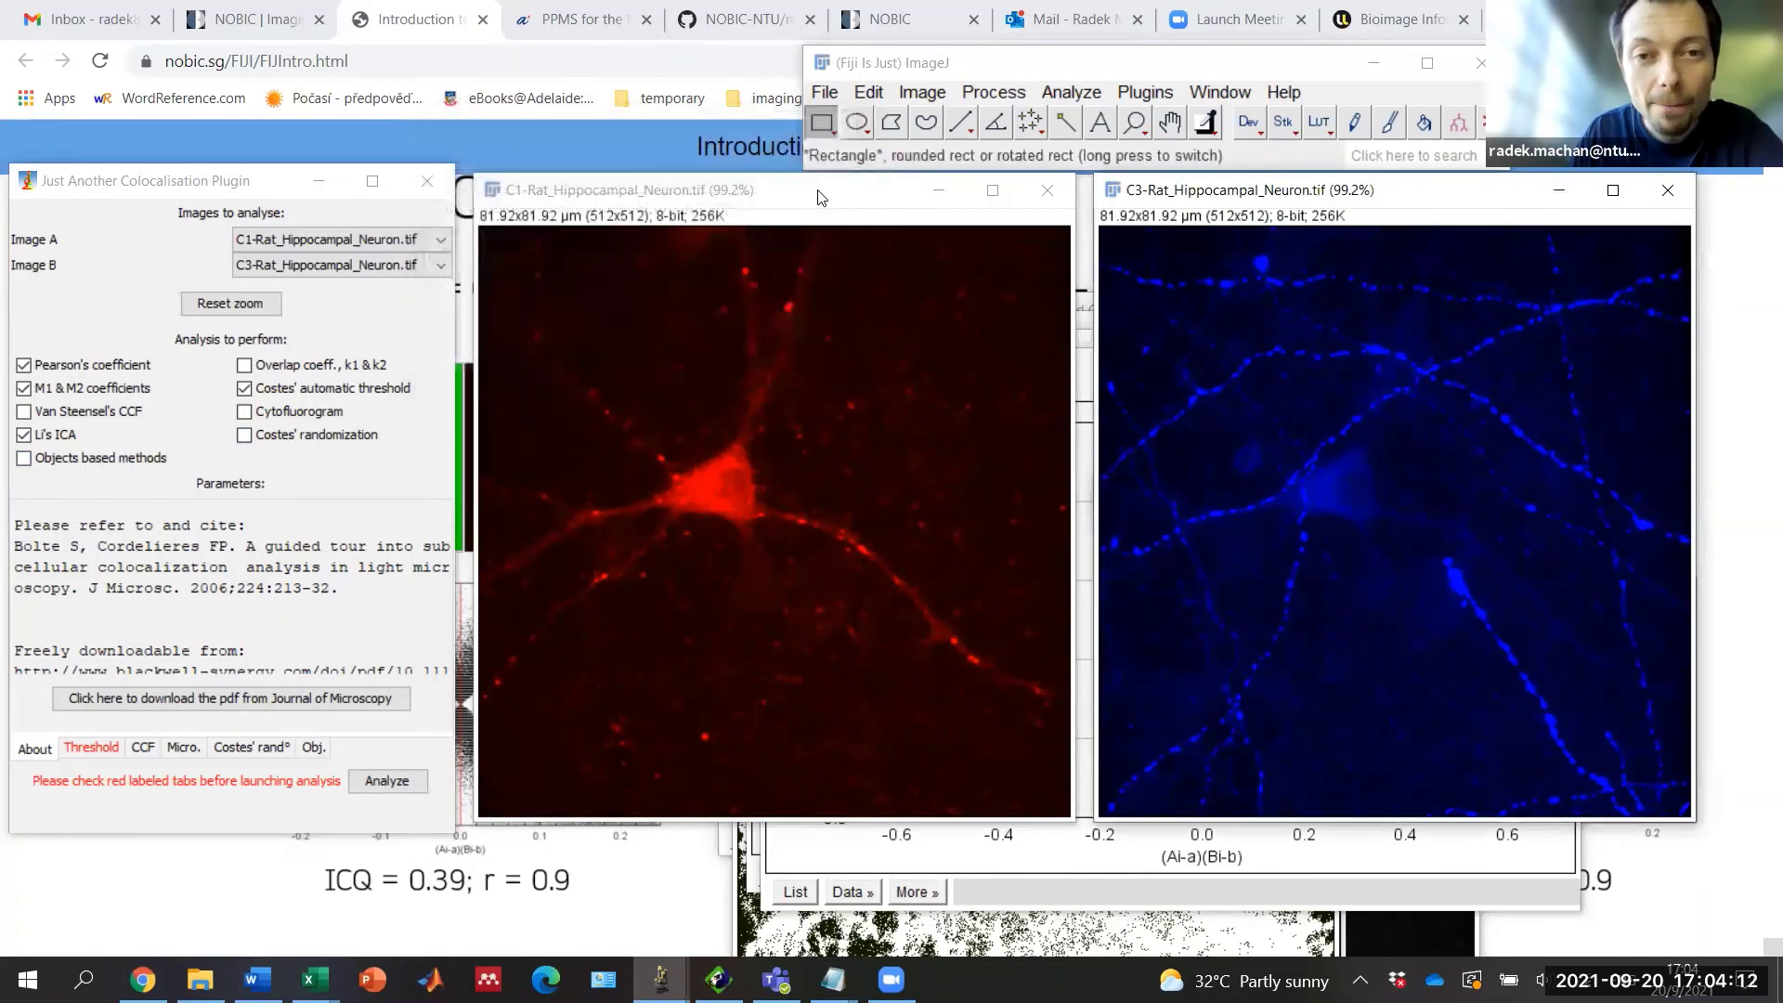
{"action": "left_click", "coordinate": [1047, 189]}
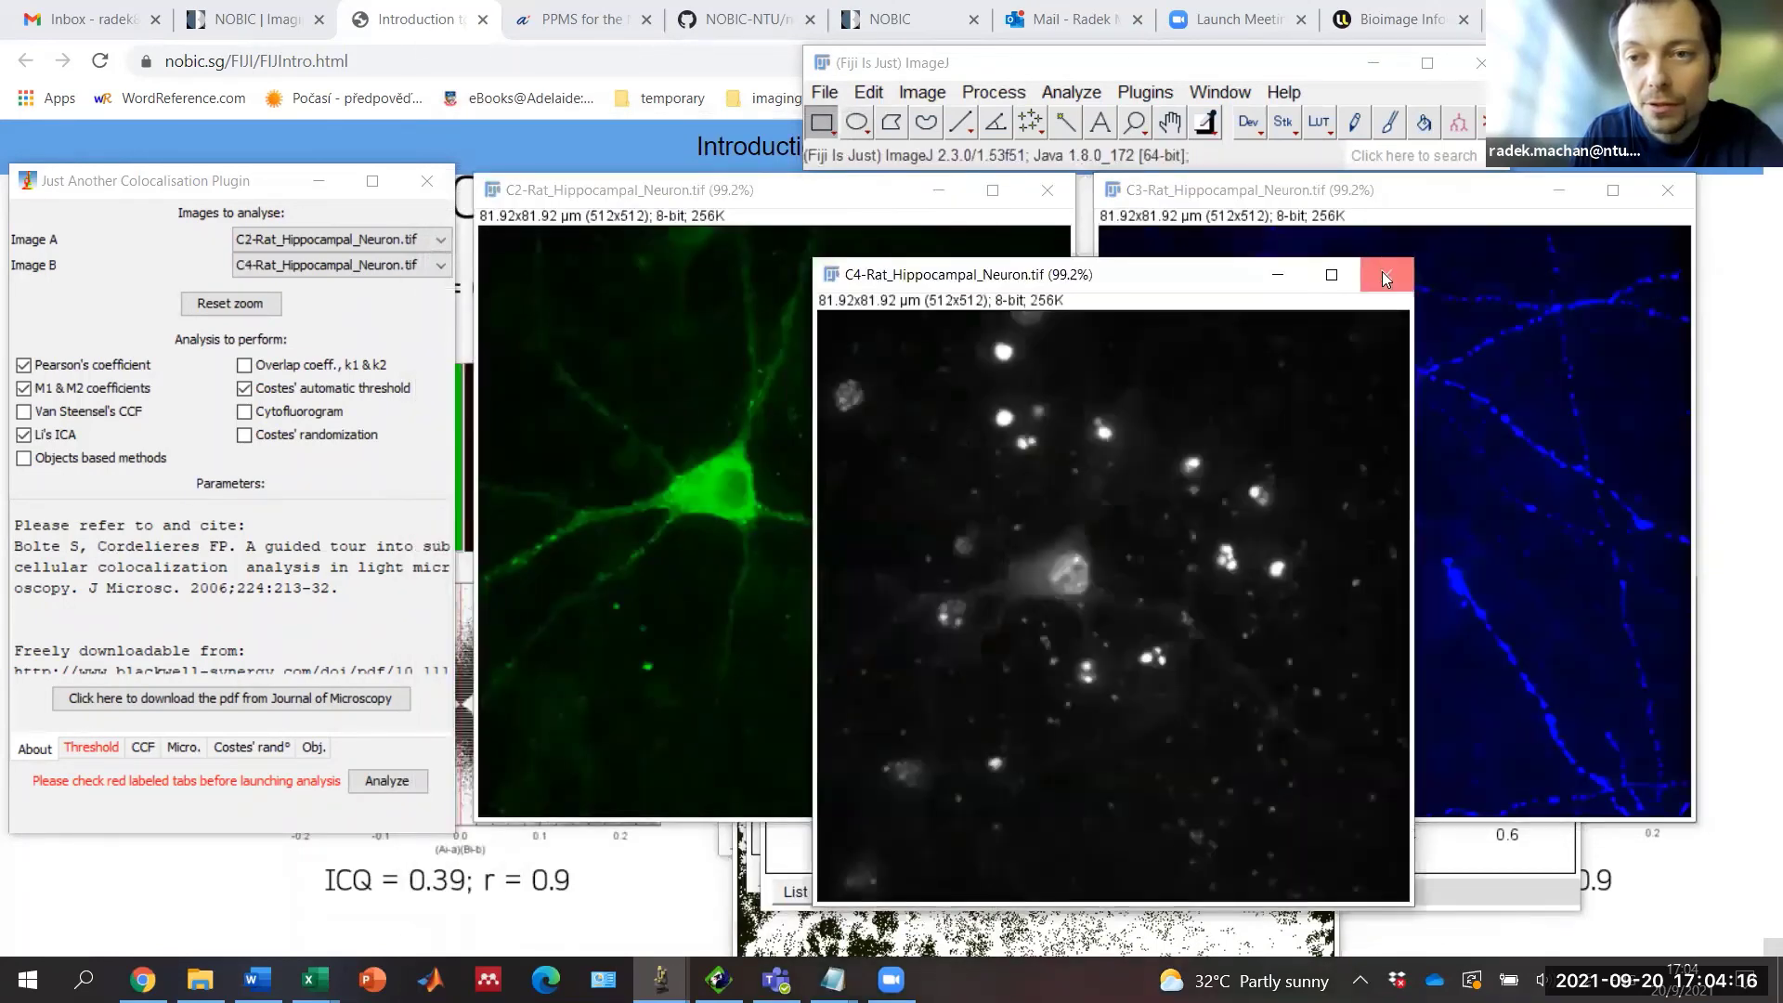
{"action": "key", "text": "ctrl+w"}
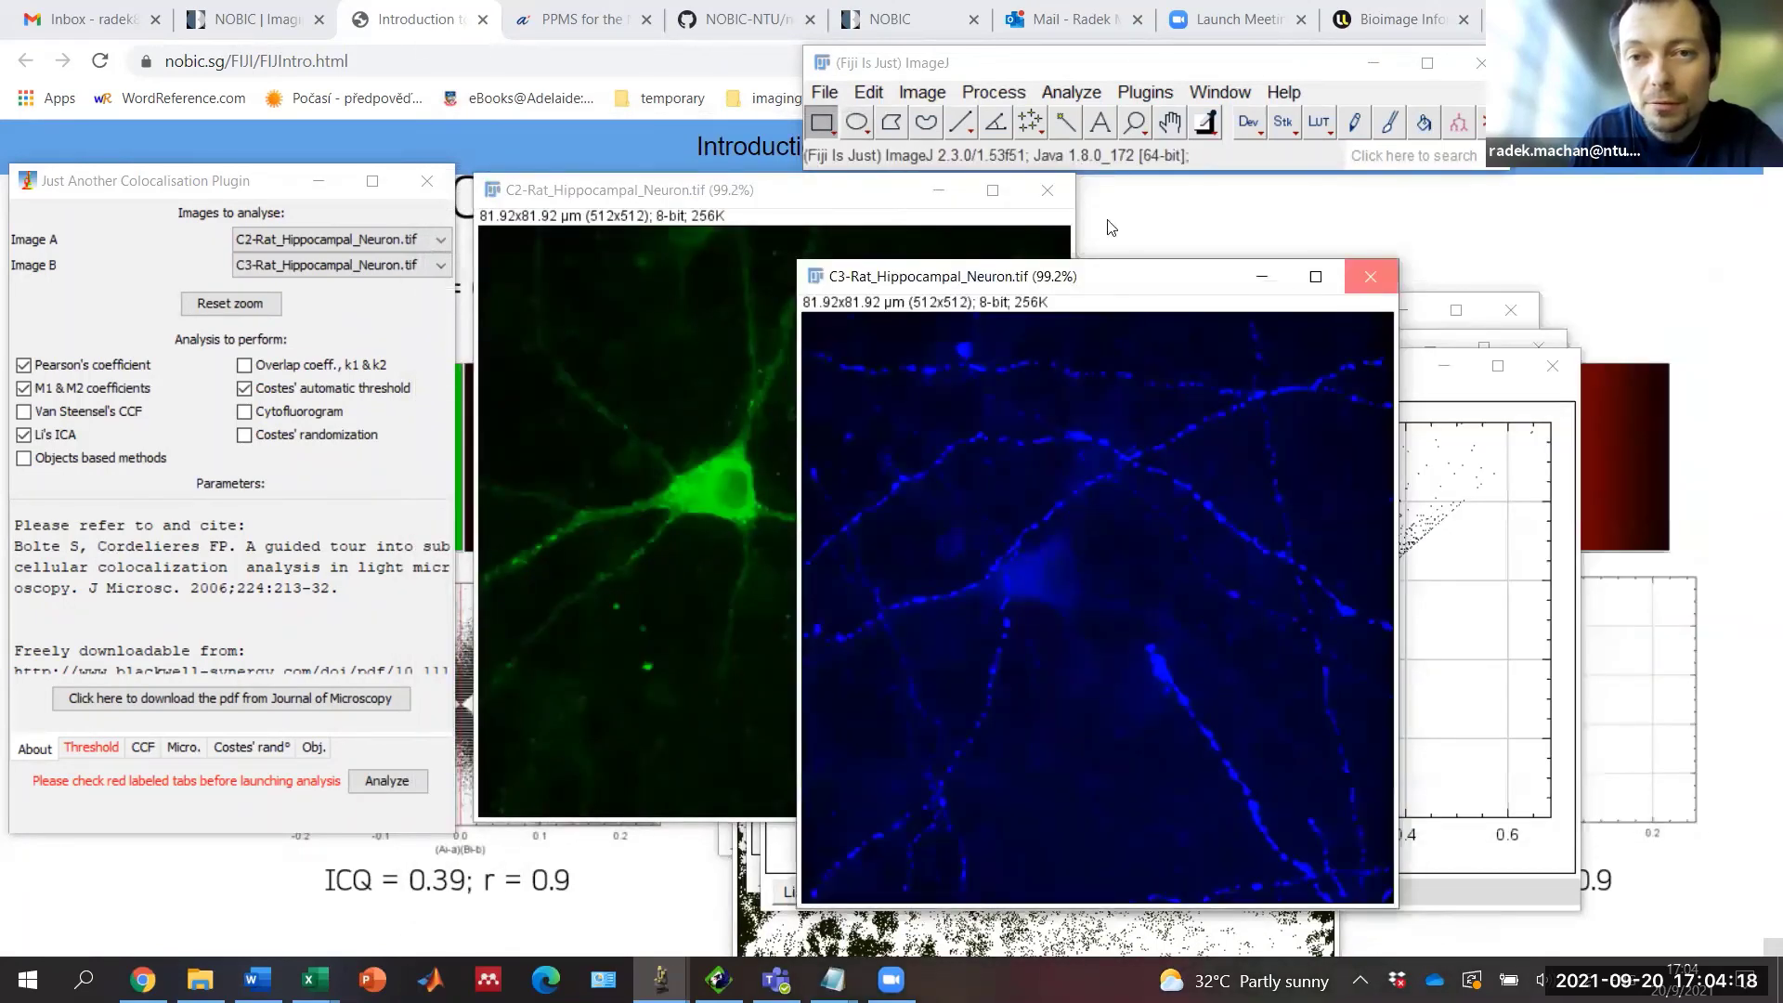
{"action": "key", "text": "ctrl+w"}
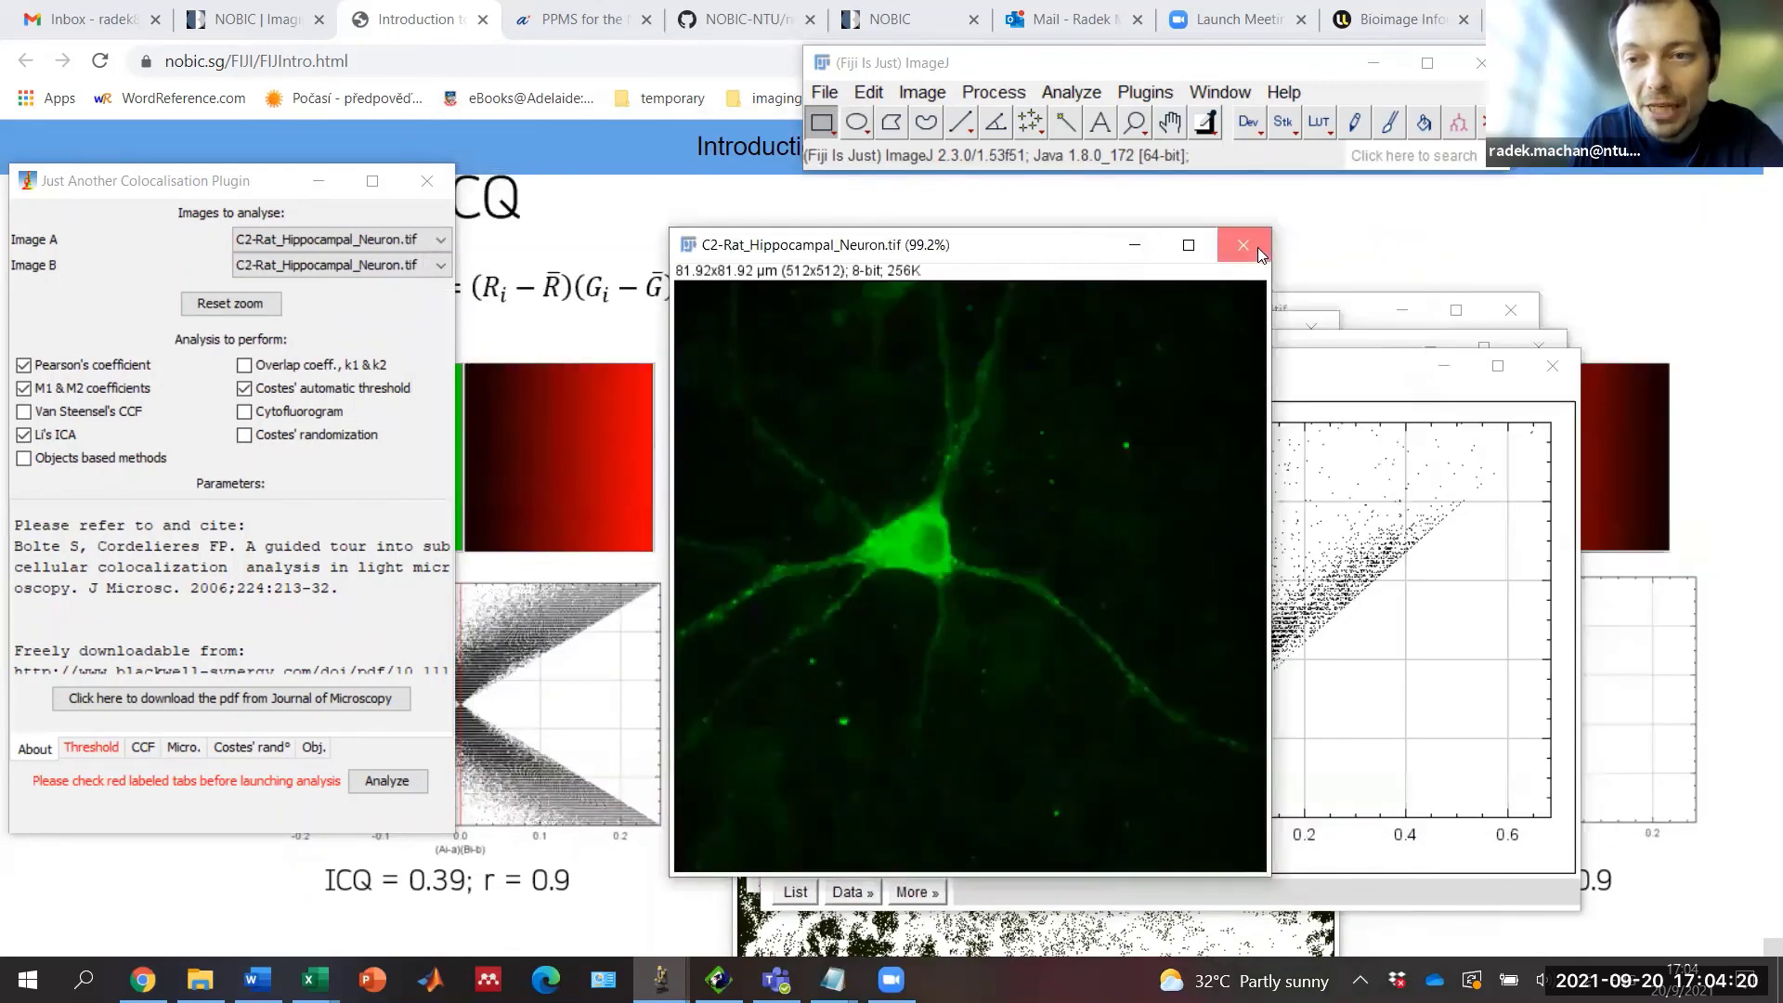
Step: Close the remaining colocalisation results: the ICA plots, the Costes' mask and the Costes' threshold plot
{"action": "left_click", "coordinate": [1534, 361]}
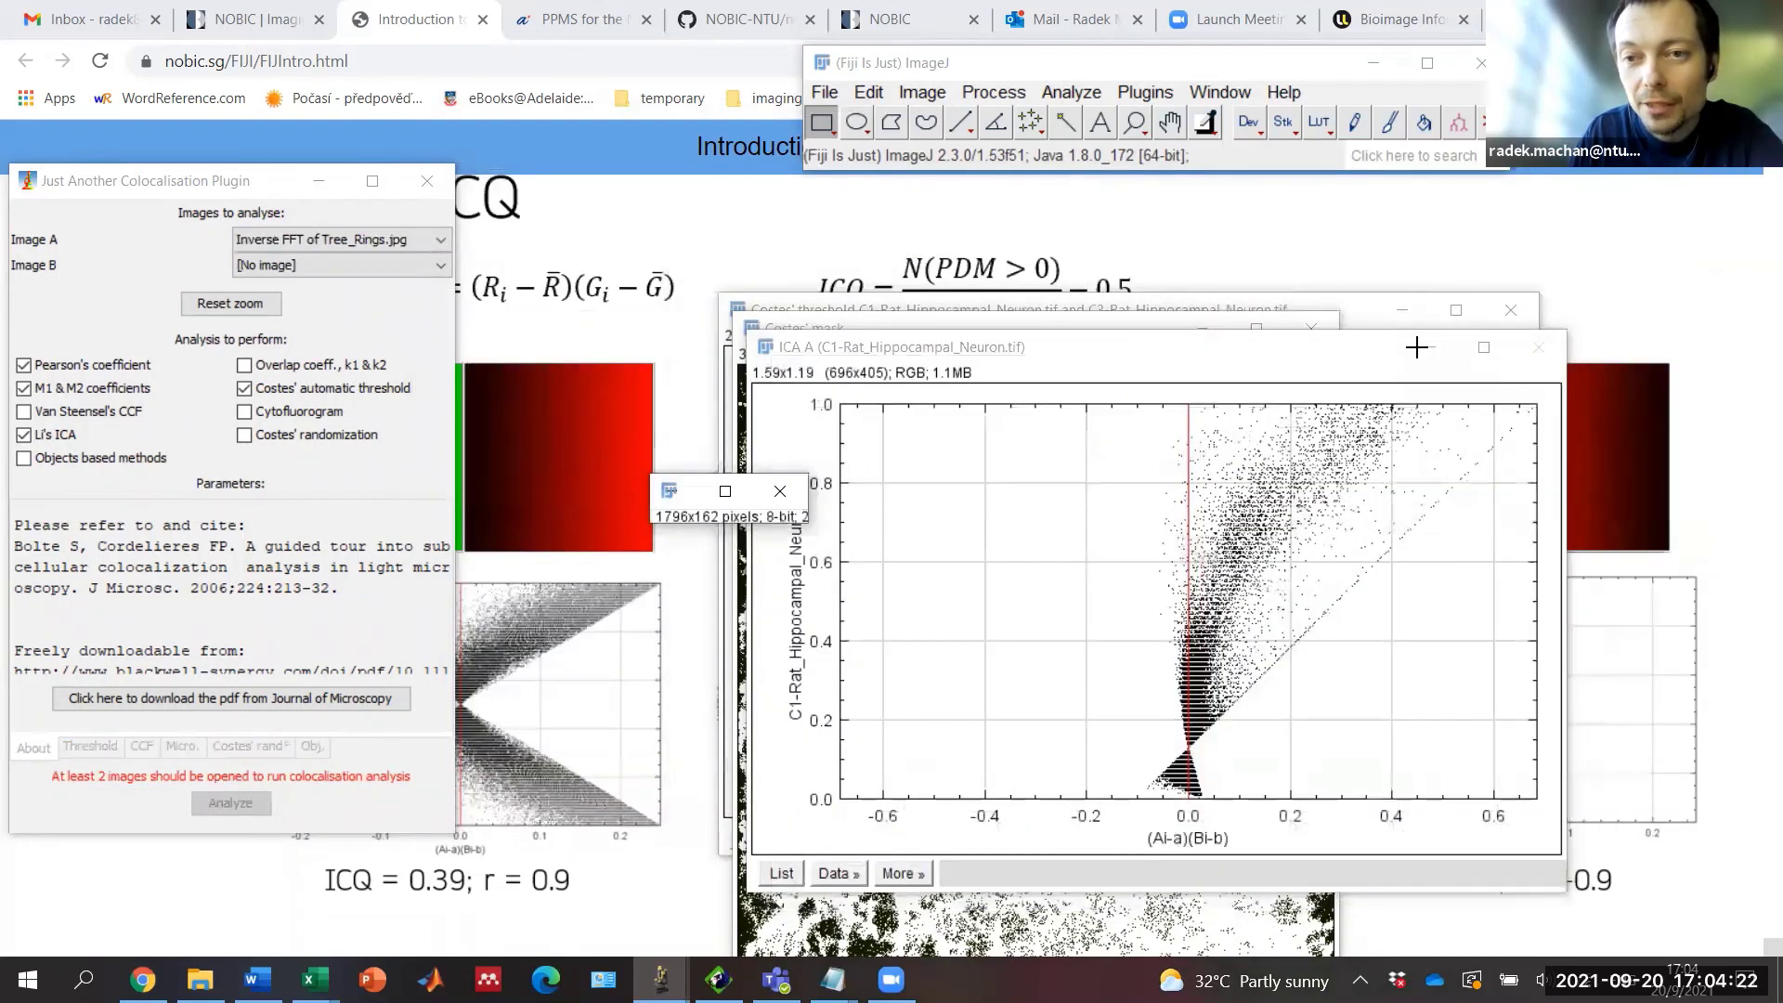
{"action": "left_click", "coordinate": [1538, 346]}
{"action": "left_click", "coordinate": [1310, 328]}
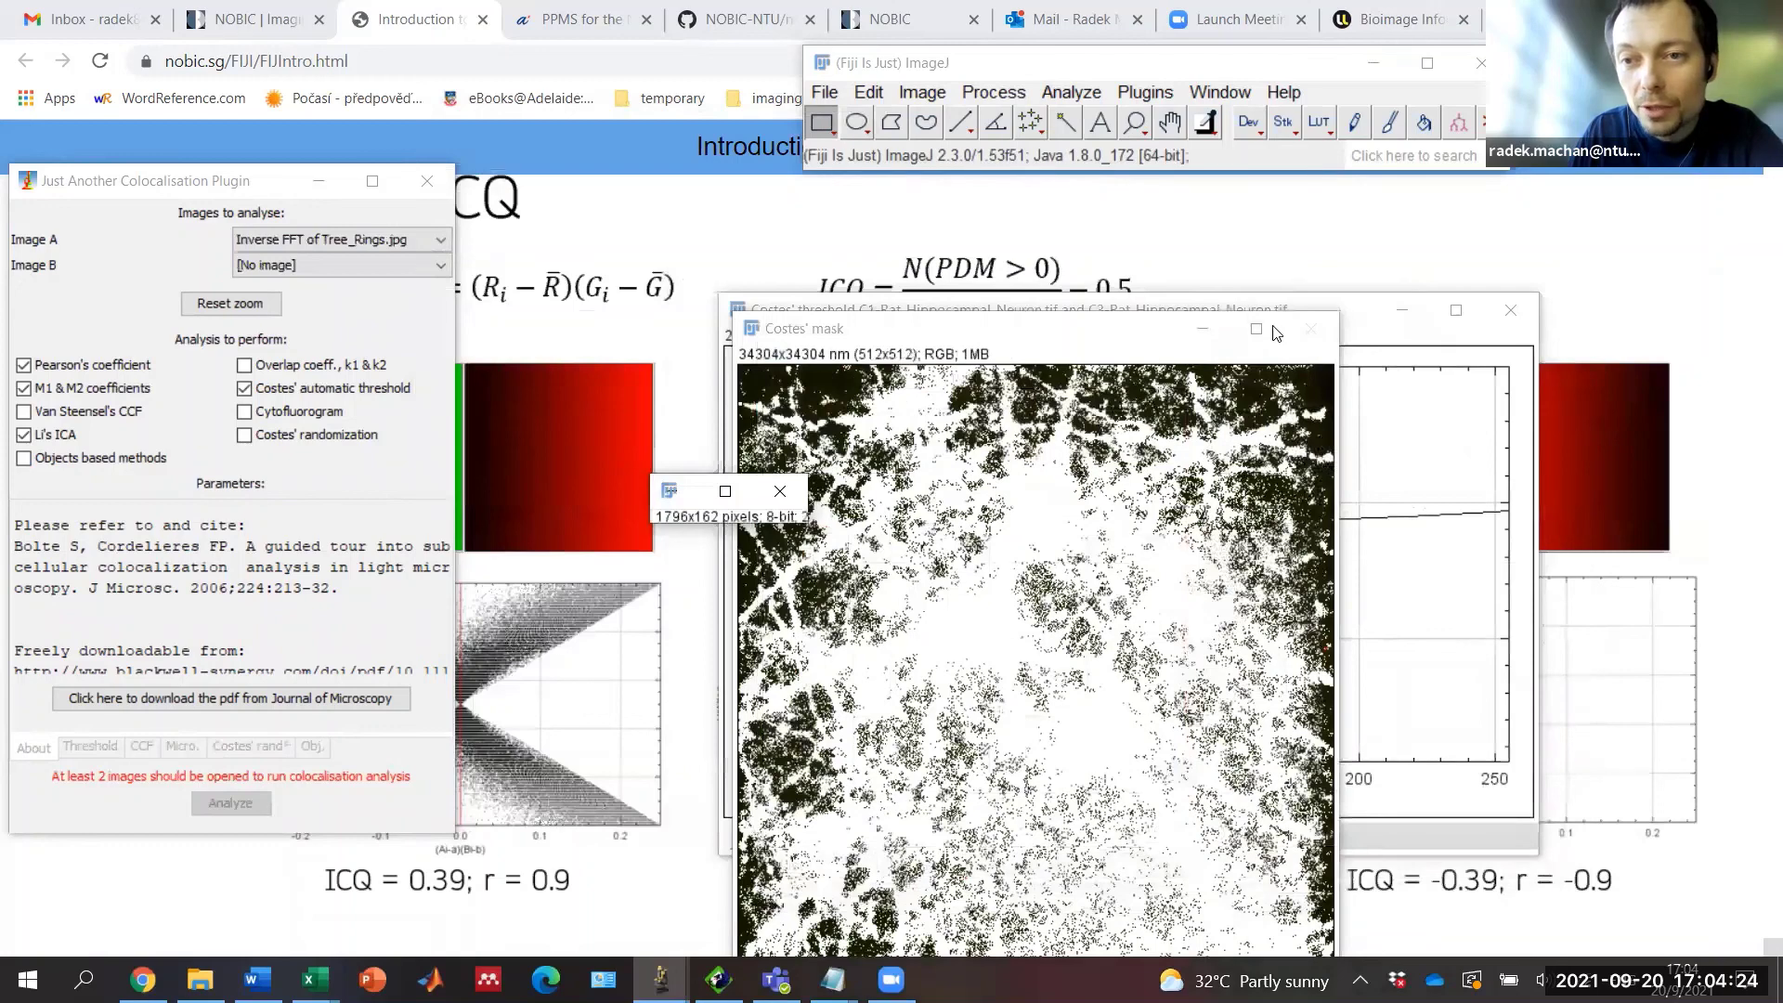
{"action": "left_click_drag", "start_coordinate": [1525, 314], "coordinate": [1383, 309]}
{"action": "left_click", "coordinate": [1371, 307]}
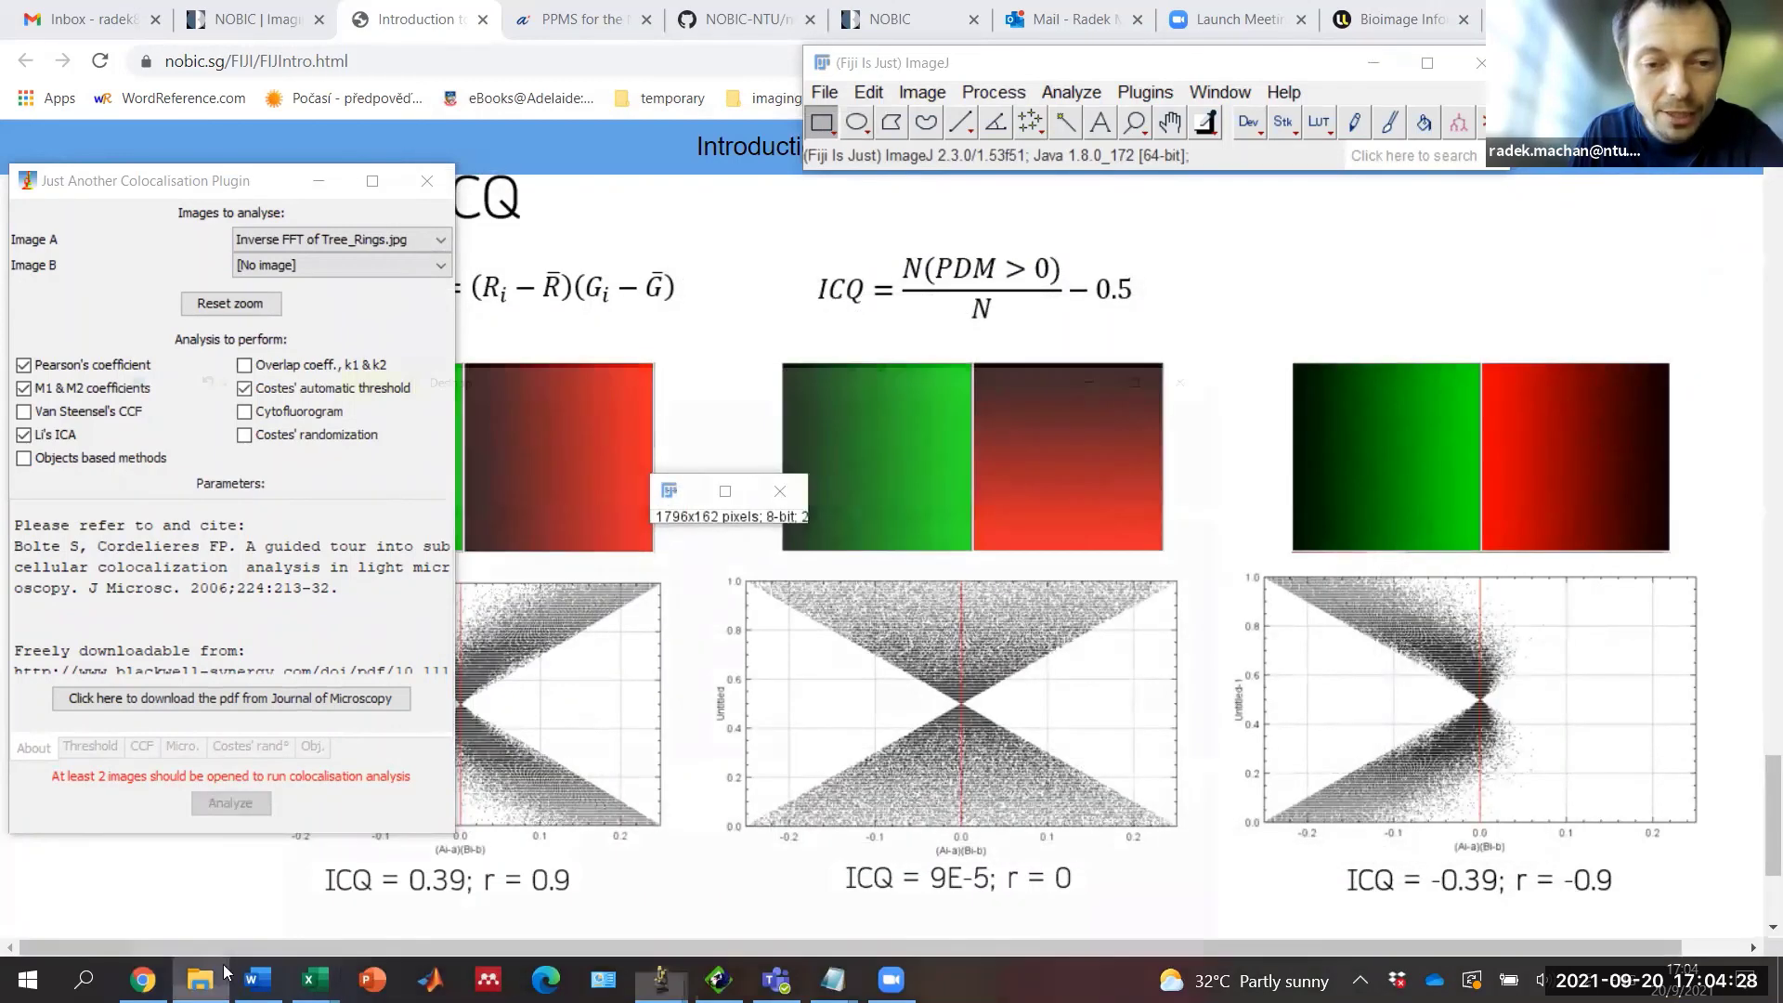
Step: Load Rat_Hippocampal_Neuron.tif from the Desktop folder into Fiji and minimise the file browser
{"action": "left_click", "coordinate": [199, 979]}
{"action": "left_click_drag", "start_coordinate": [383, 736], "coordinate": [1151, 156]}
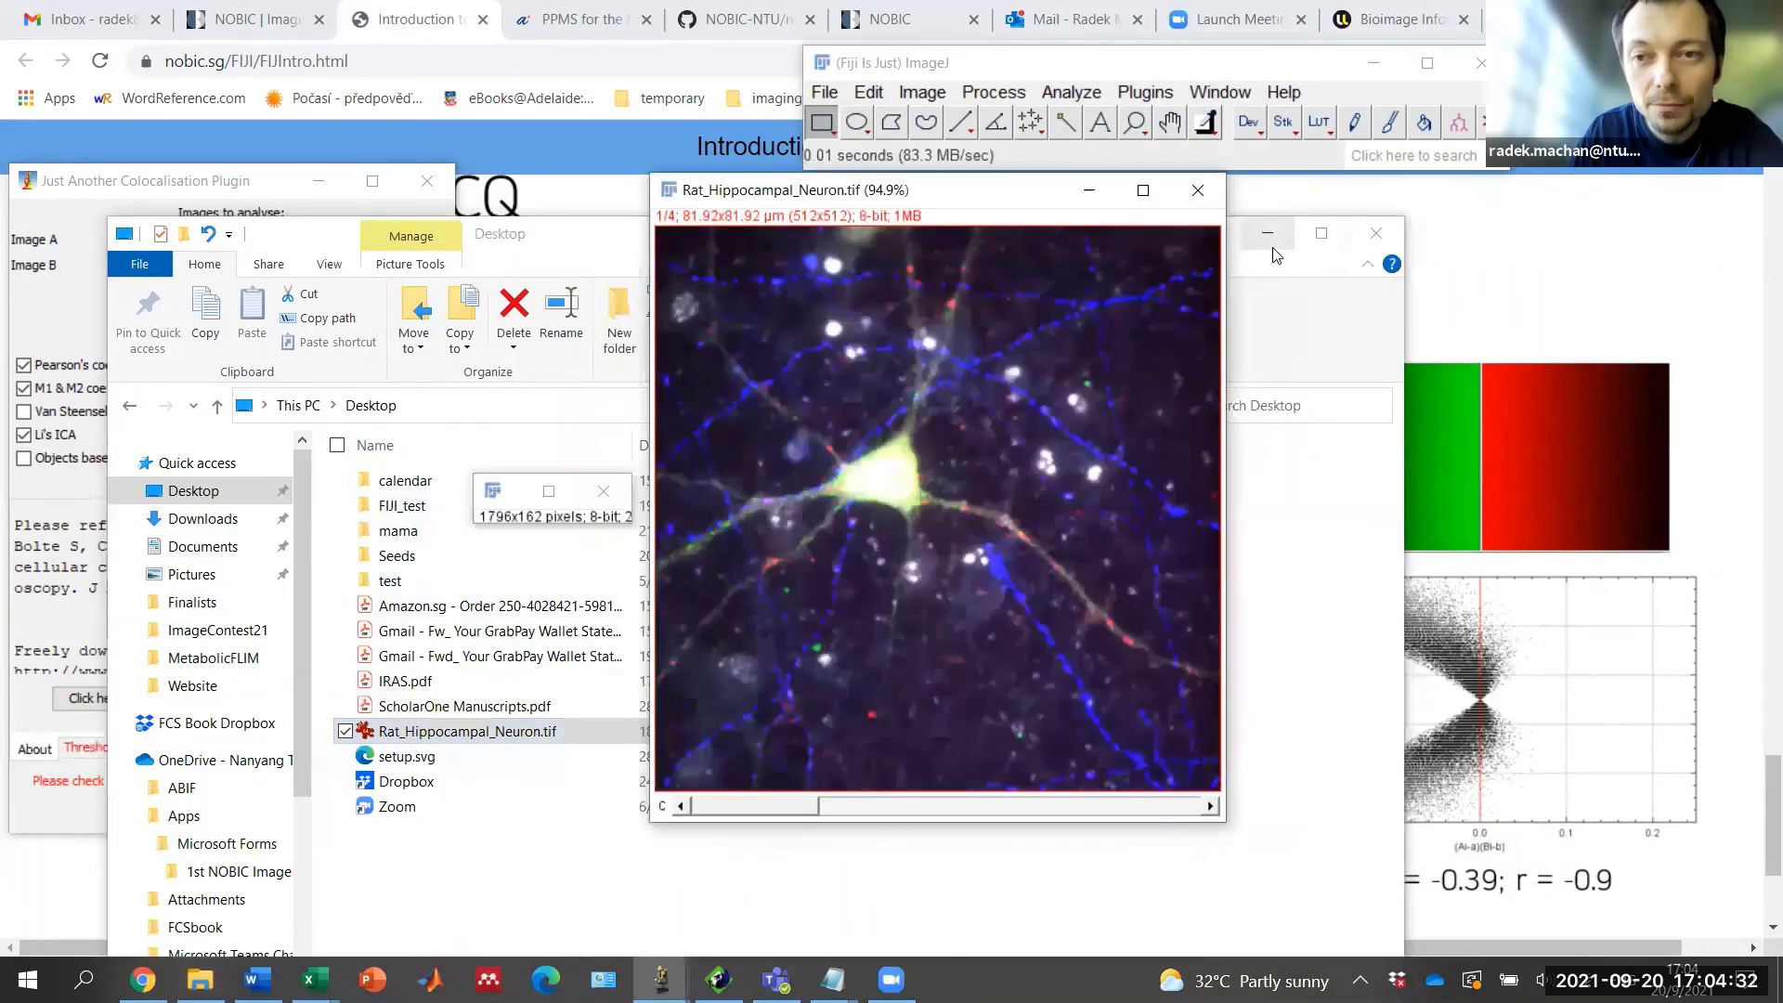
{"action": "left_click", "coordinate": [1267, 255]}
{"action": "left_click", "coordinate": [1267, 233]}
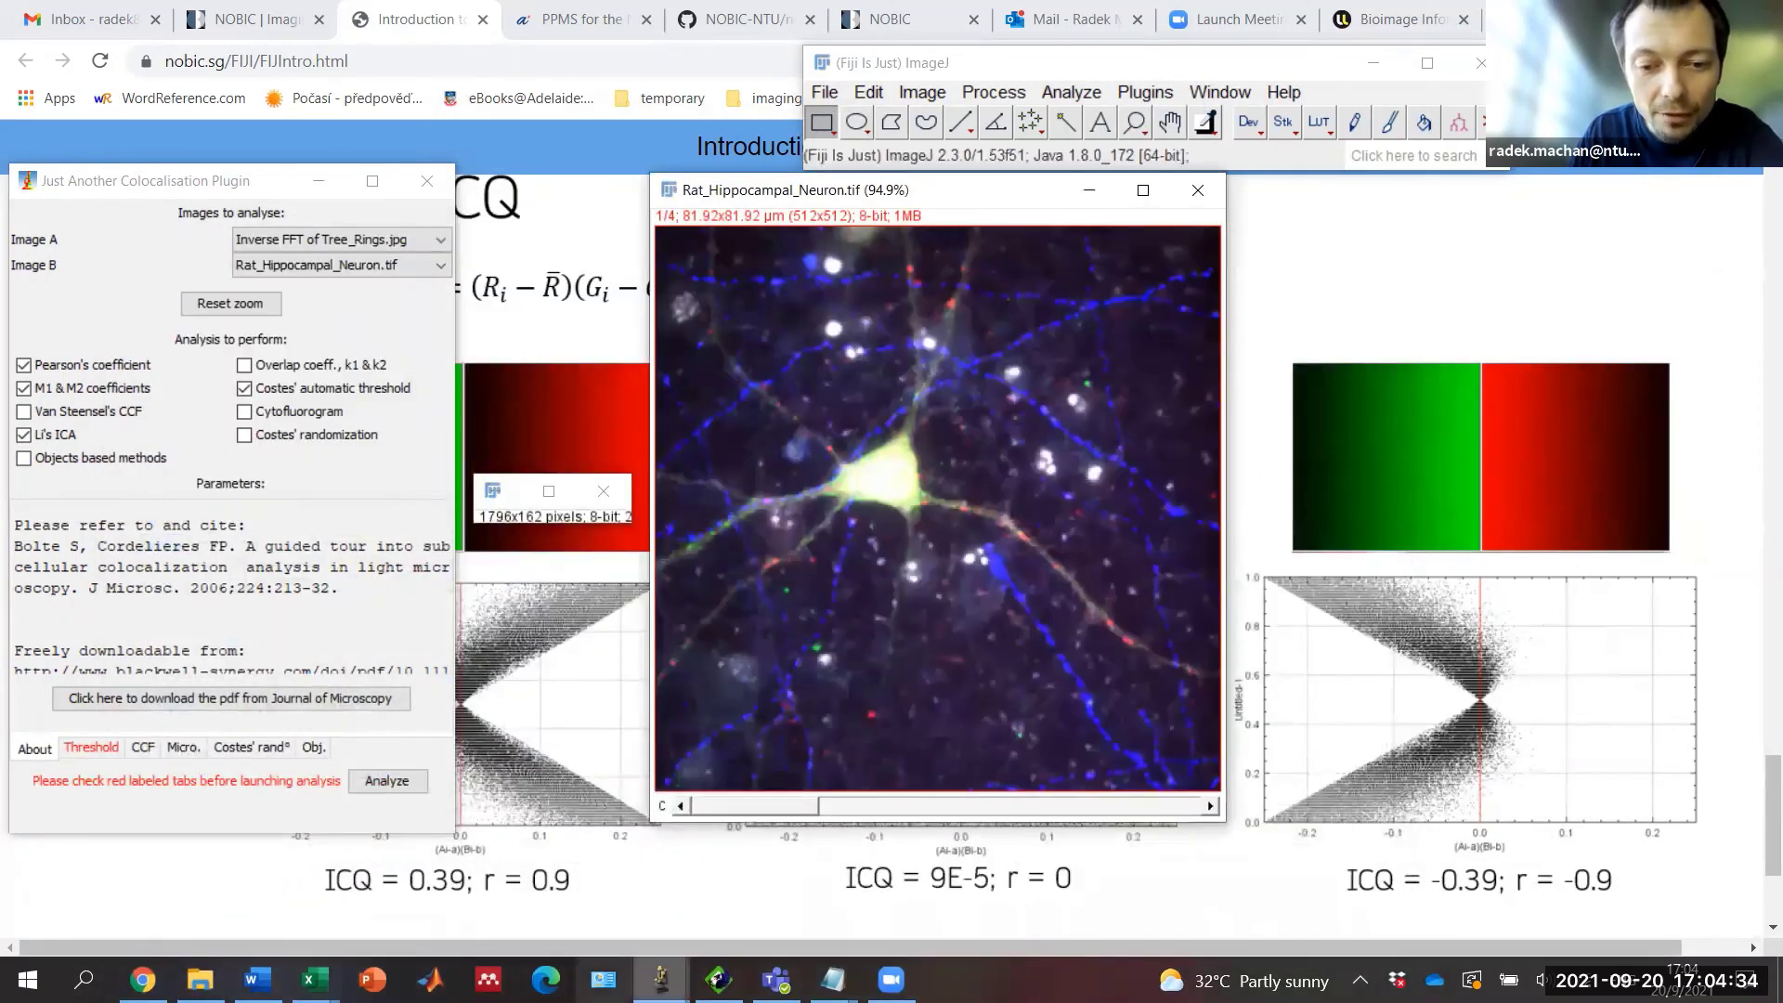
Step: Run the ColocHistROI.ijm macro on the neuron image for channels 1 and 2, using the automatic number of bins
{"action": "mouse_move", "coordinate": [661, 979]}
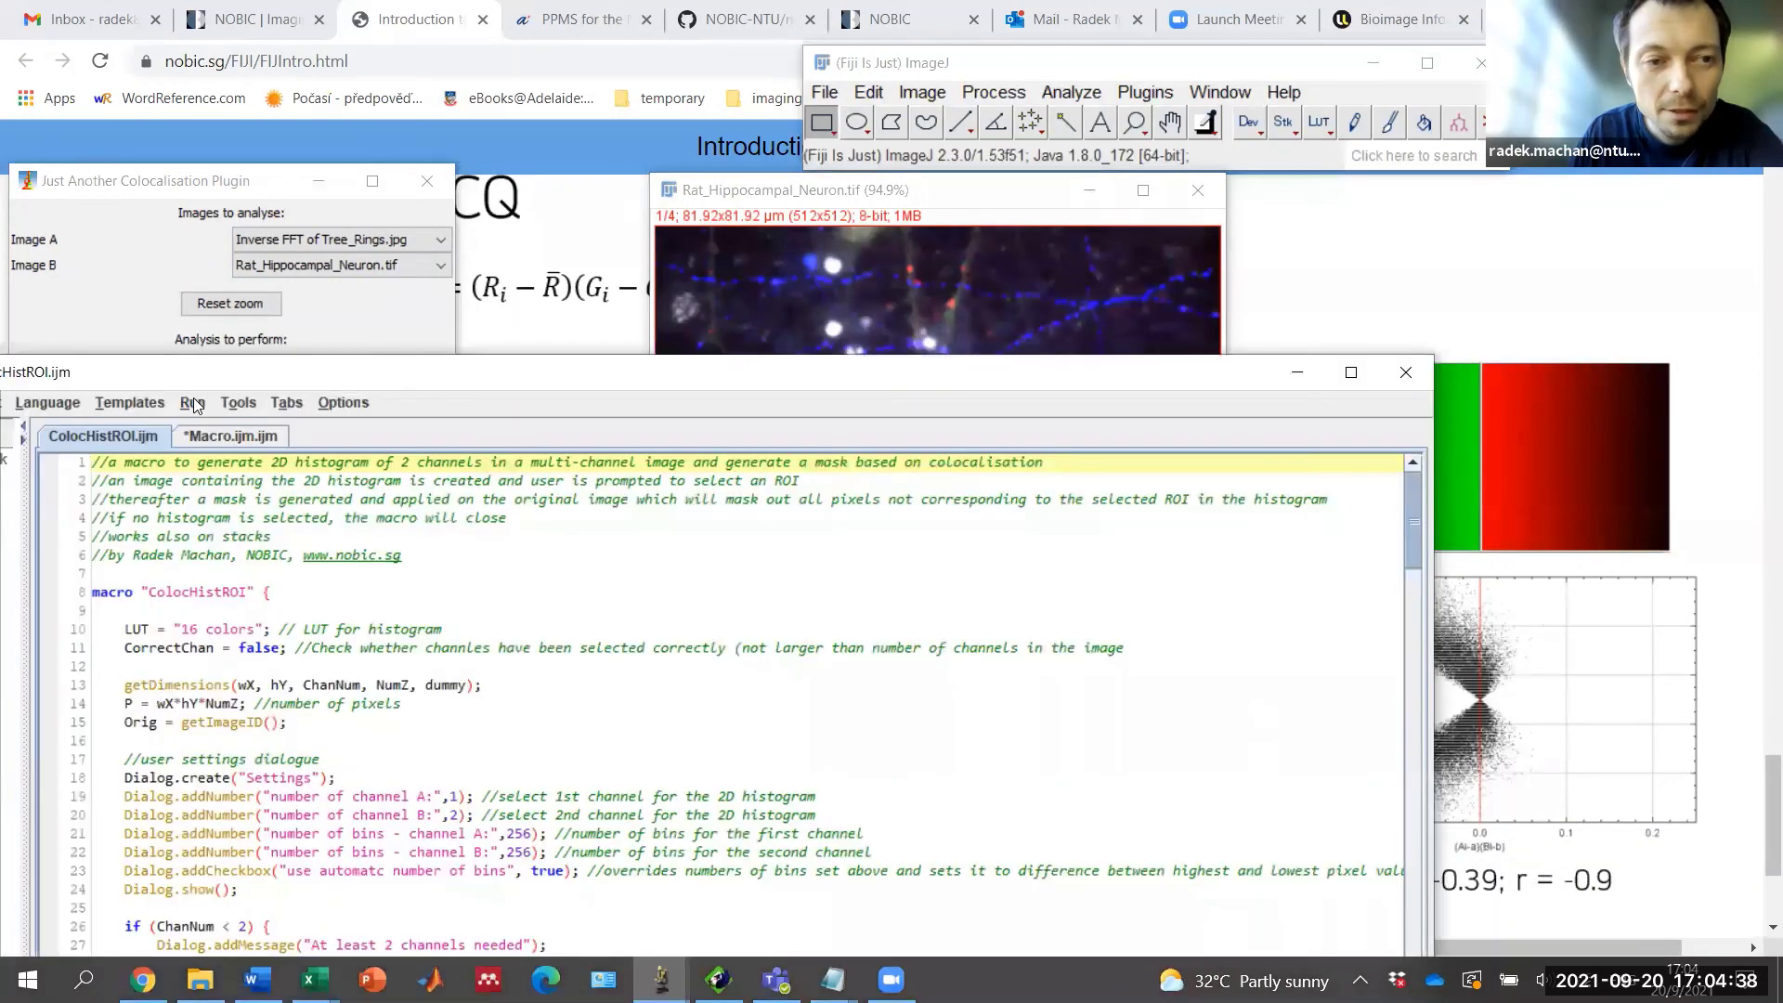
{"action": "left_click", "coordinate": [195, 403]}
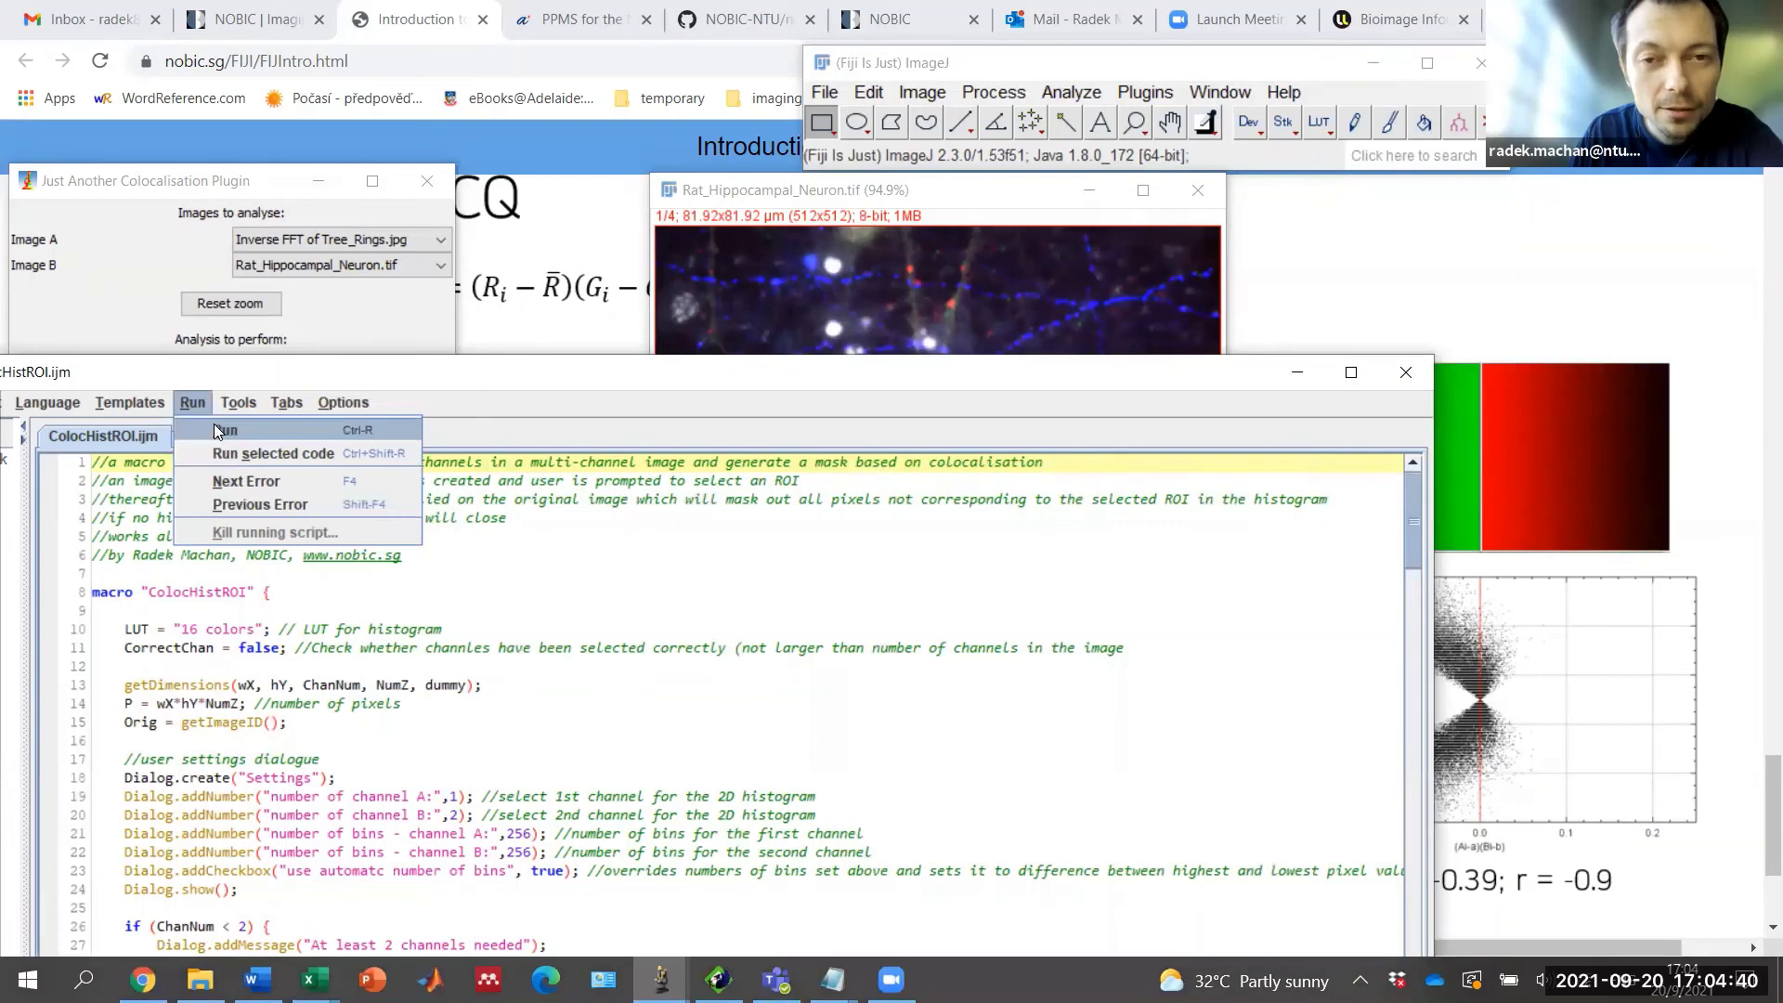
{"action": "left_click", "coordinate": [214, 426]}
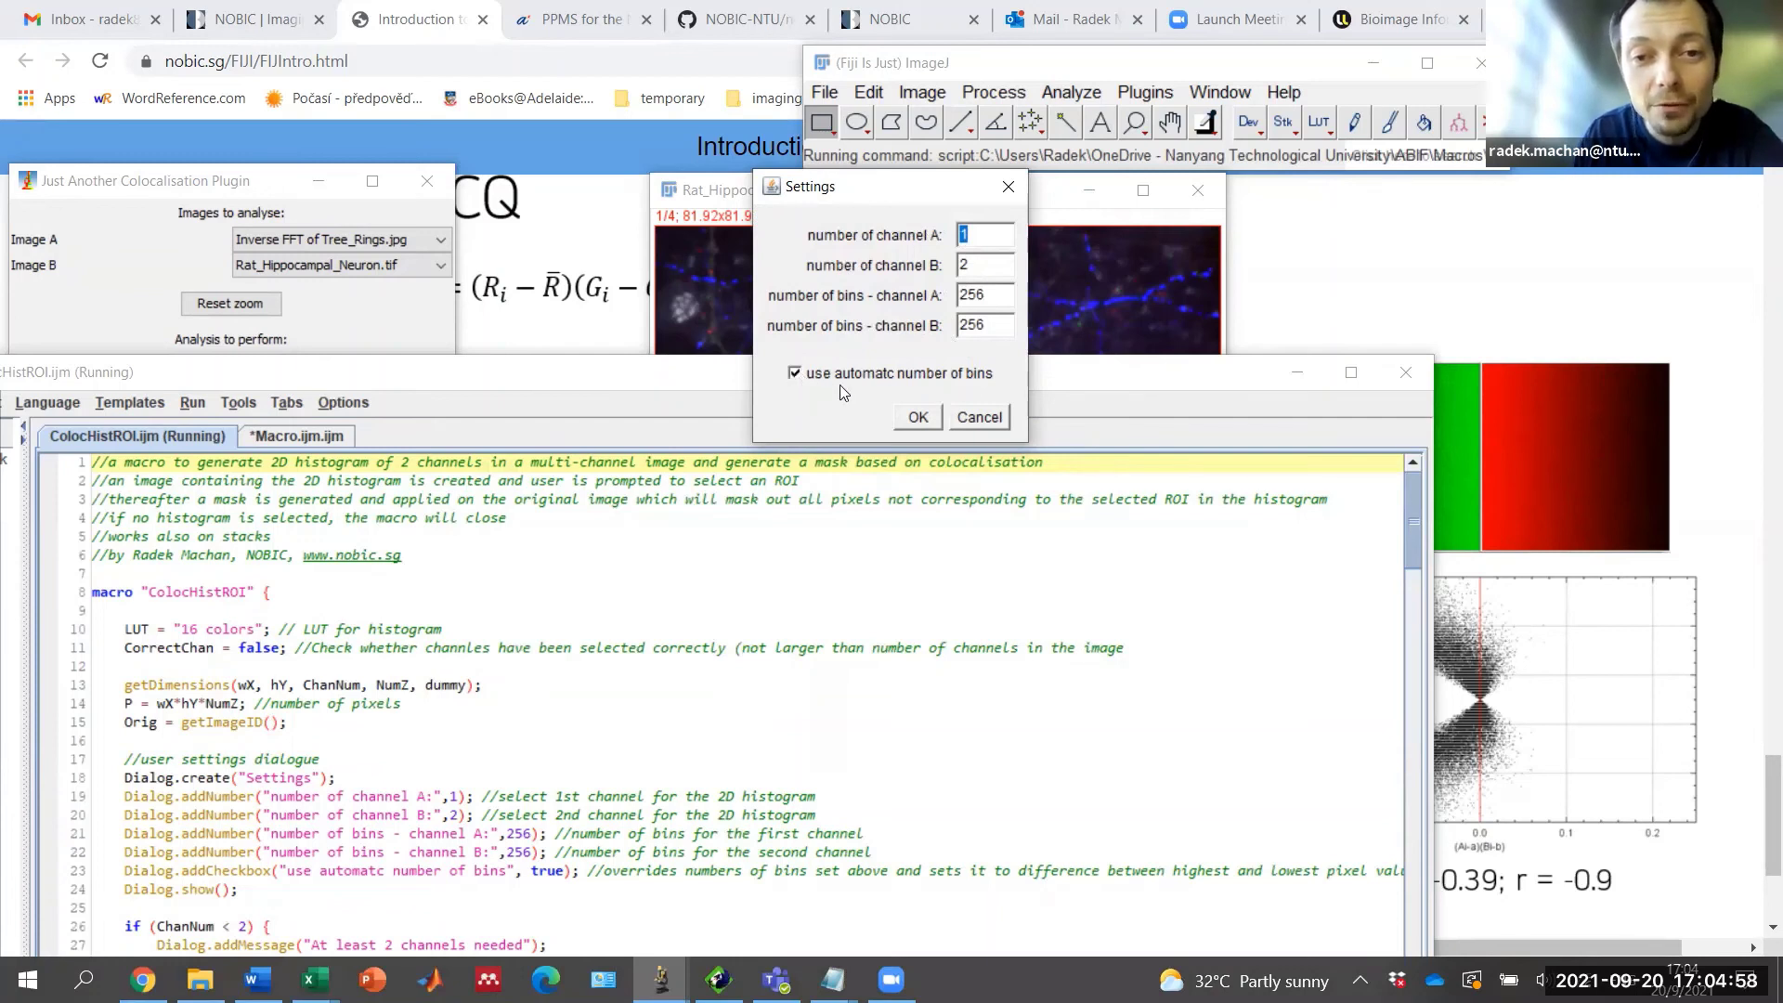
{"action": "left_click", "coordinate": [916, 418]}
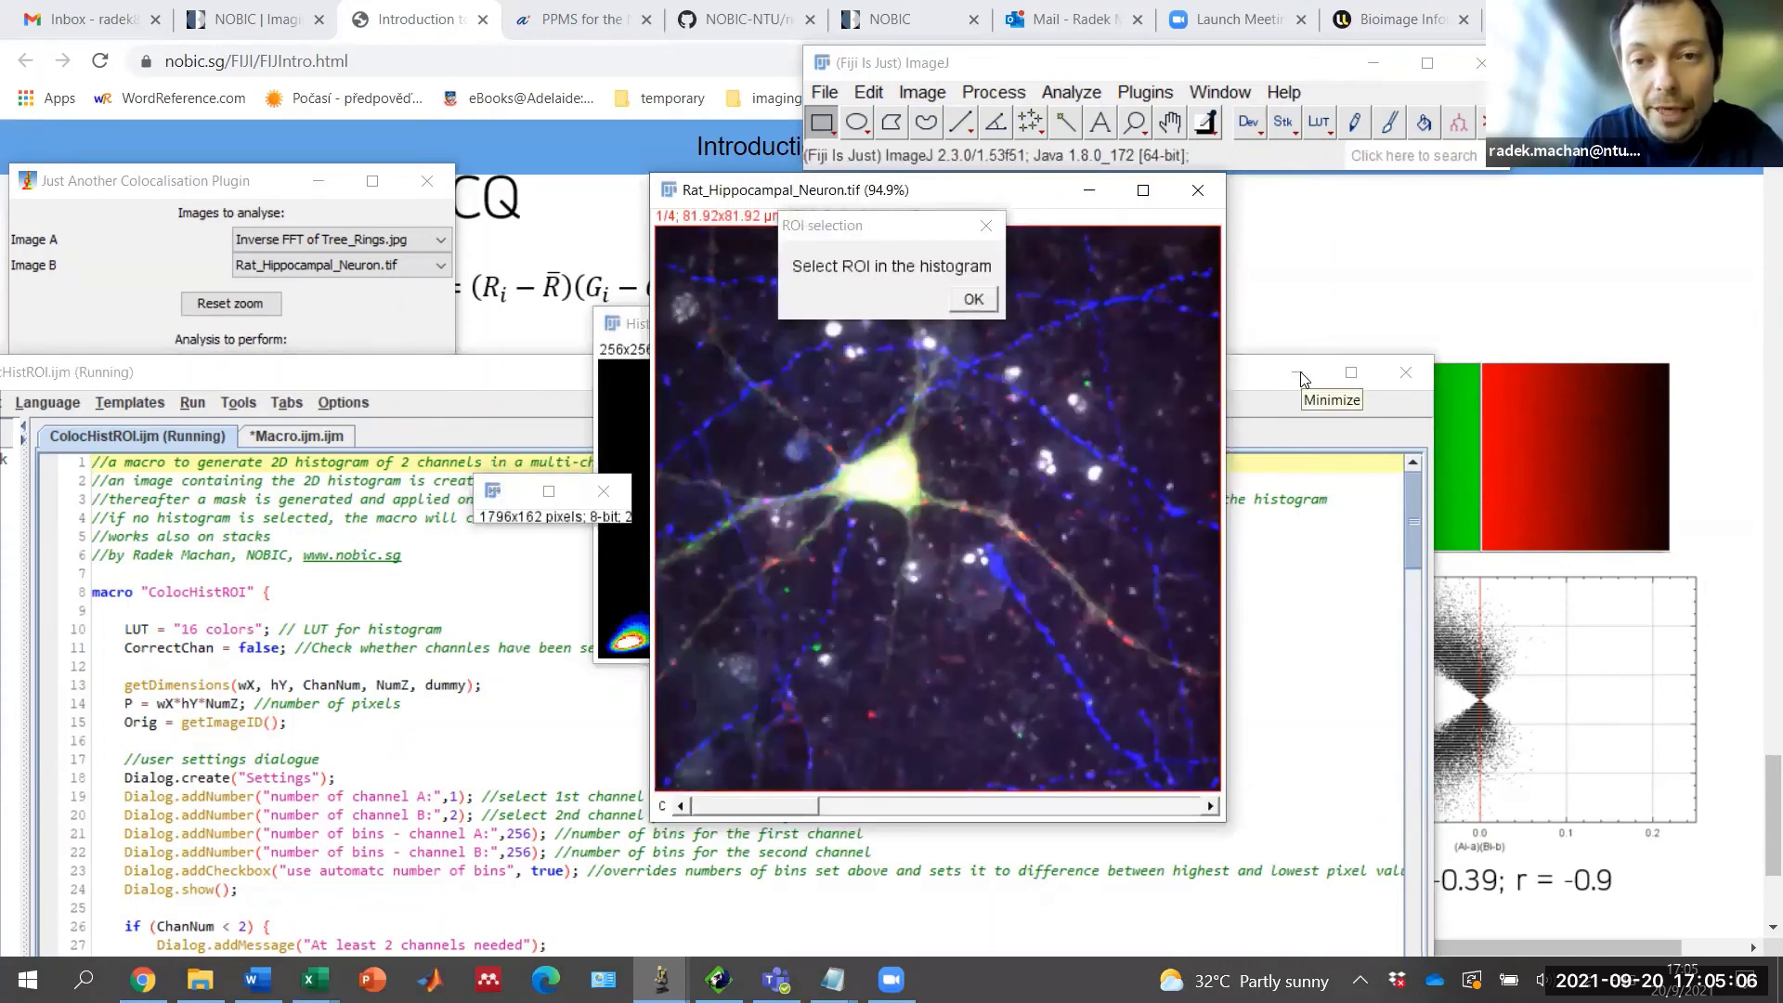
Step: Minimise the macro editor and move the Histogram window clear of the neuron cell body and the ROI selection prompt
{"action": "left_click", "coordinate": [1176, 418]}
{"action": "left_click", "coordinate": [1297, 371]}
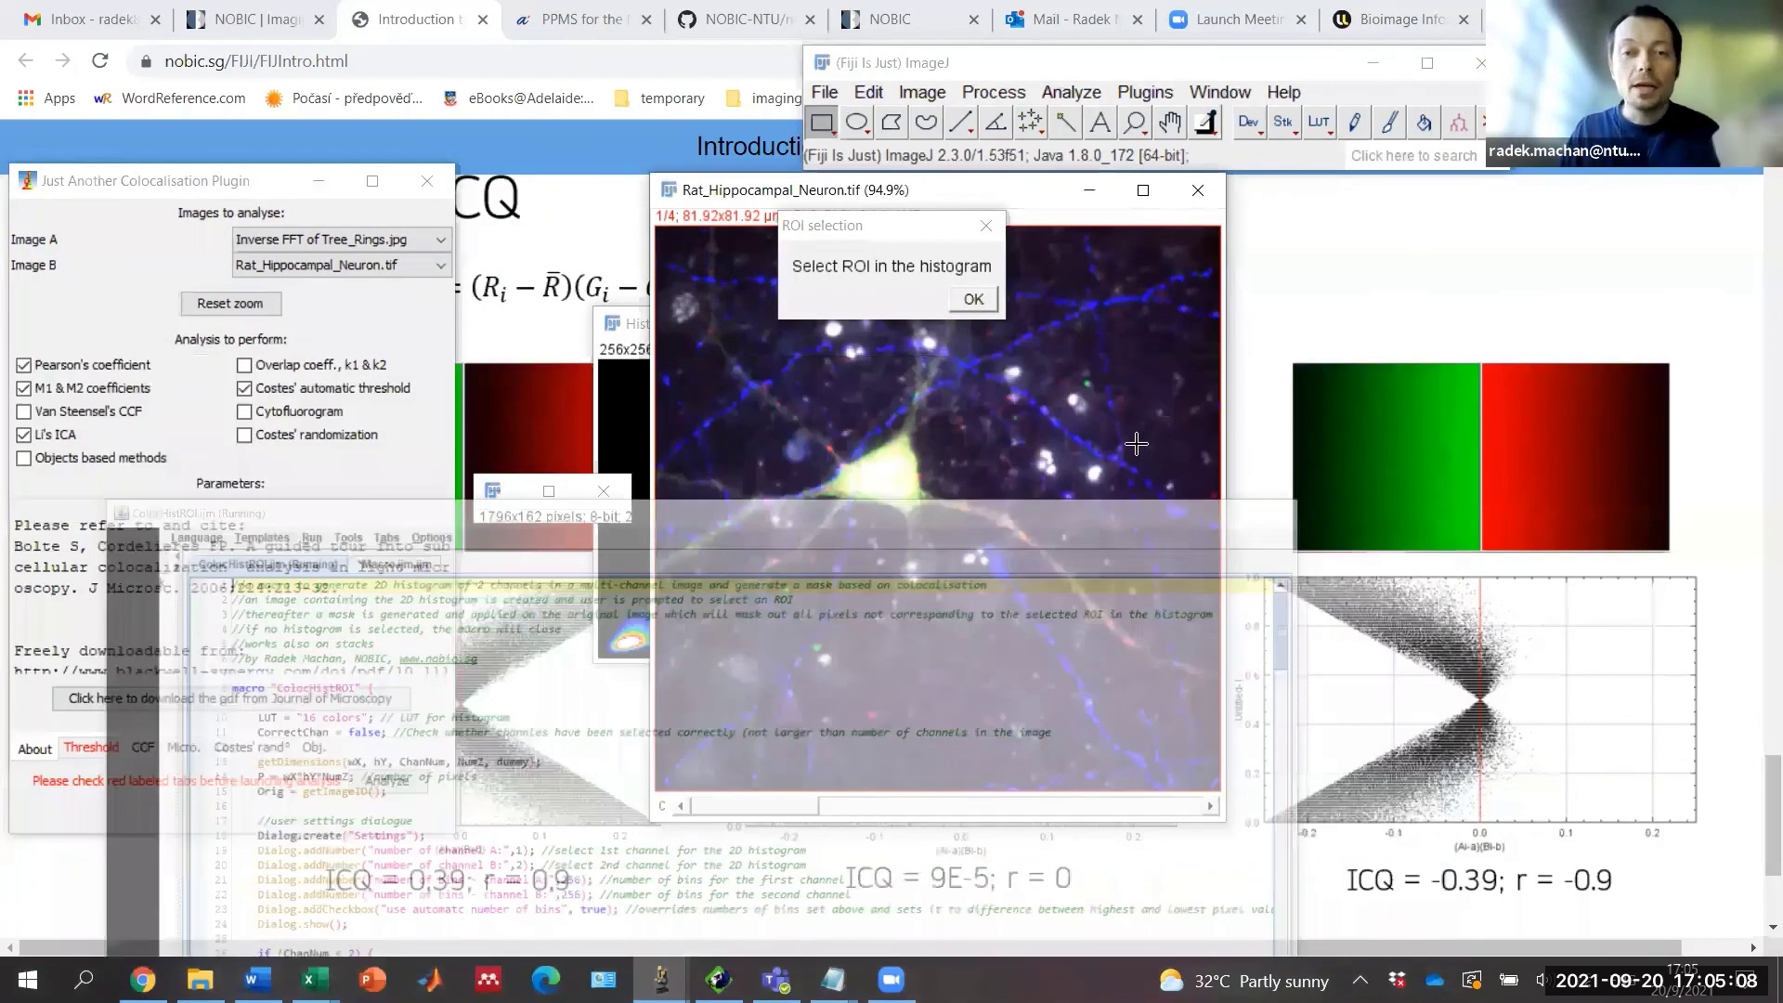
{"action": "left_click", "coordinate": [616, 351]}
{"action": "left_click", "coordinate": [611, 323]}
{"action": "left_click", "coordinate": [710, 328]}
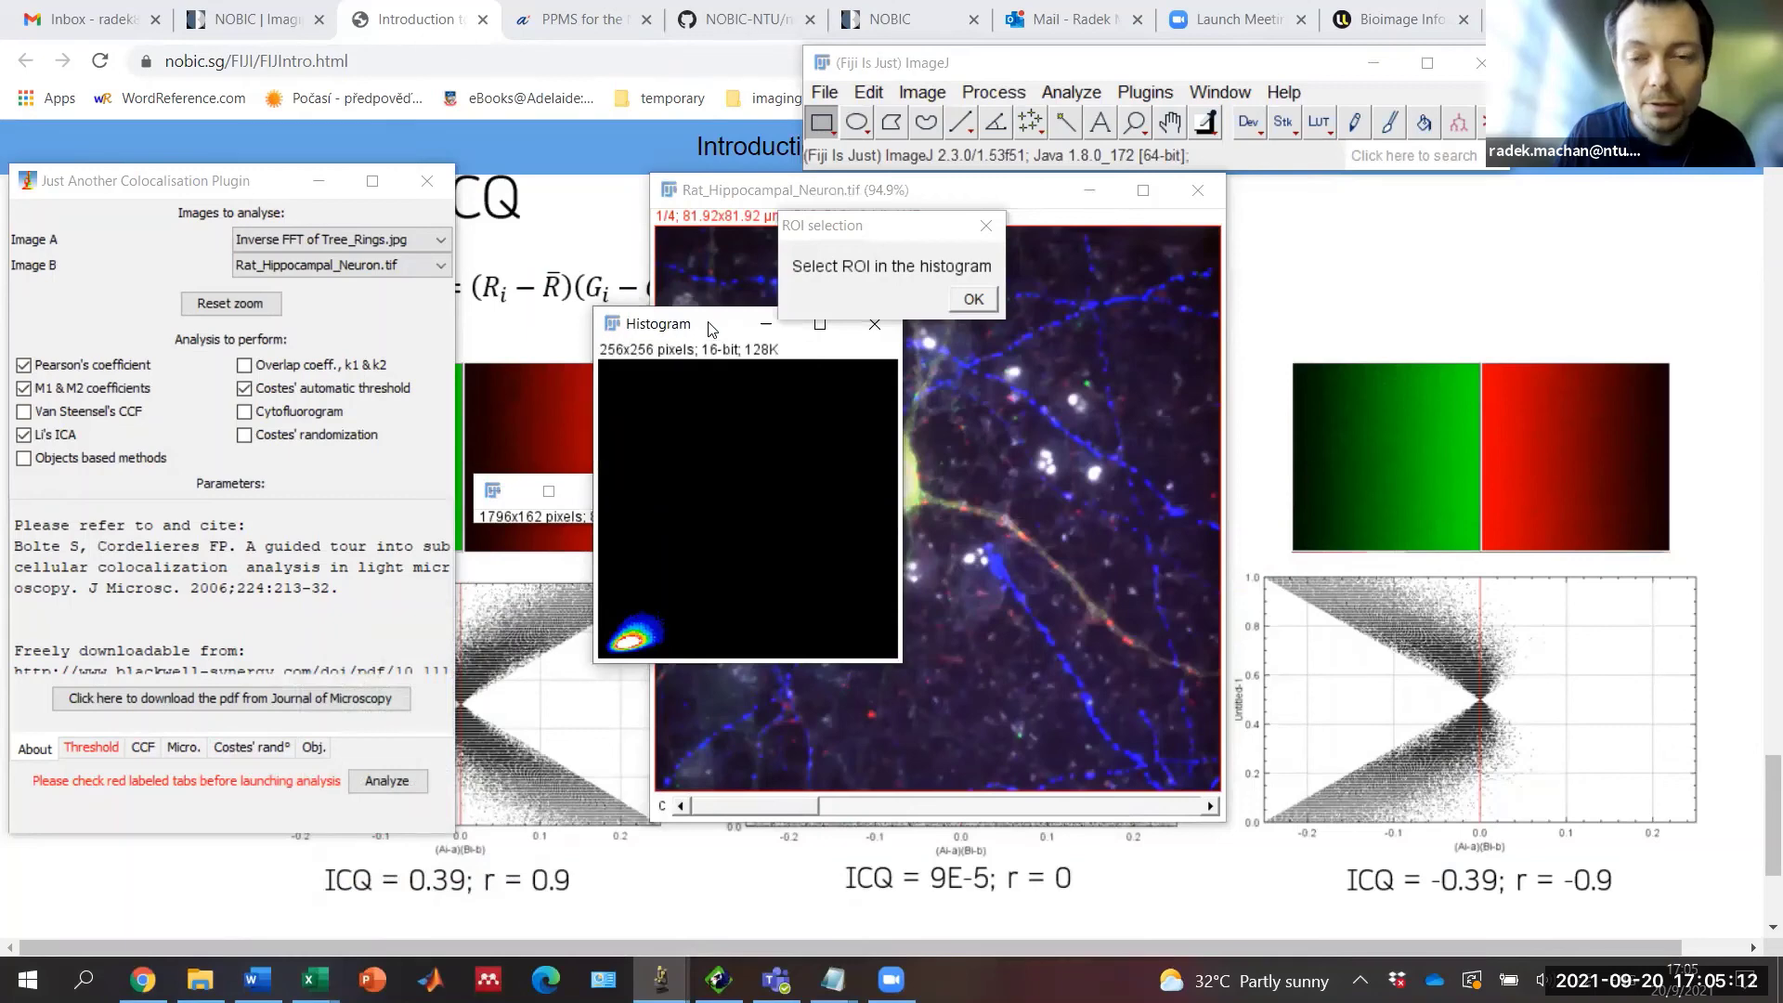
{"action": "left_click_drag", "start_coordinate": [710, 325], "coordinate": [1218, 279]}
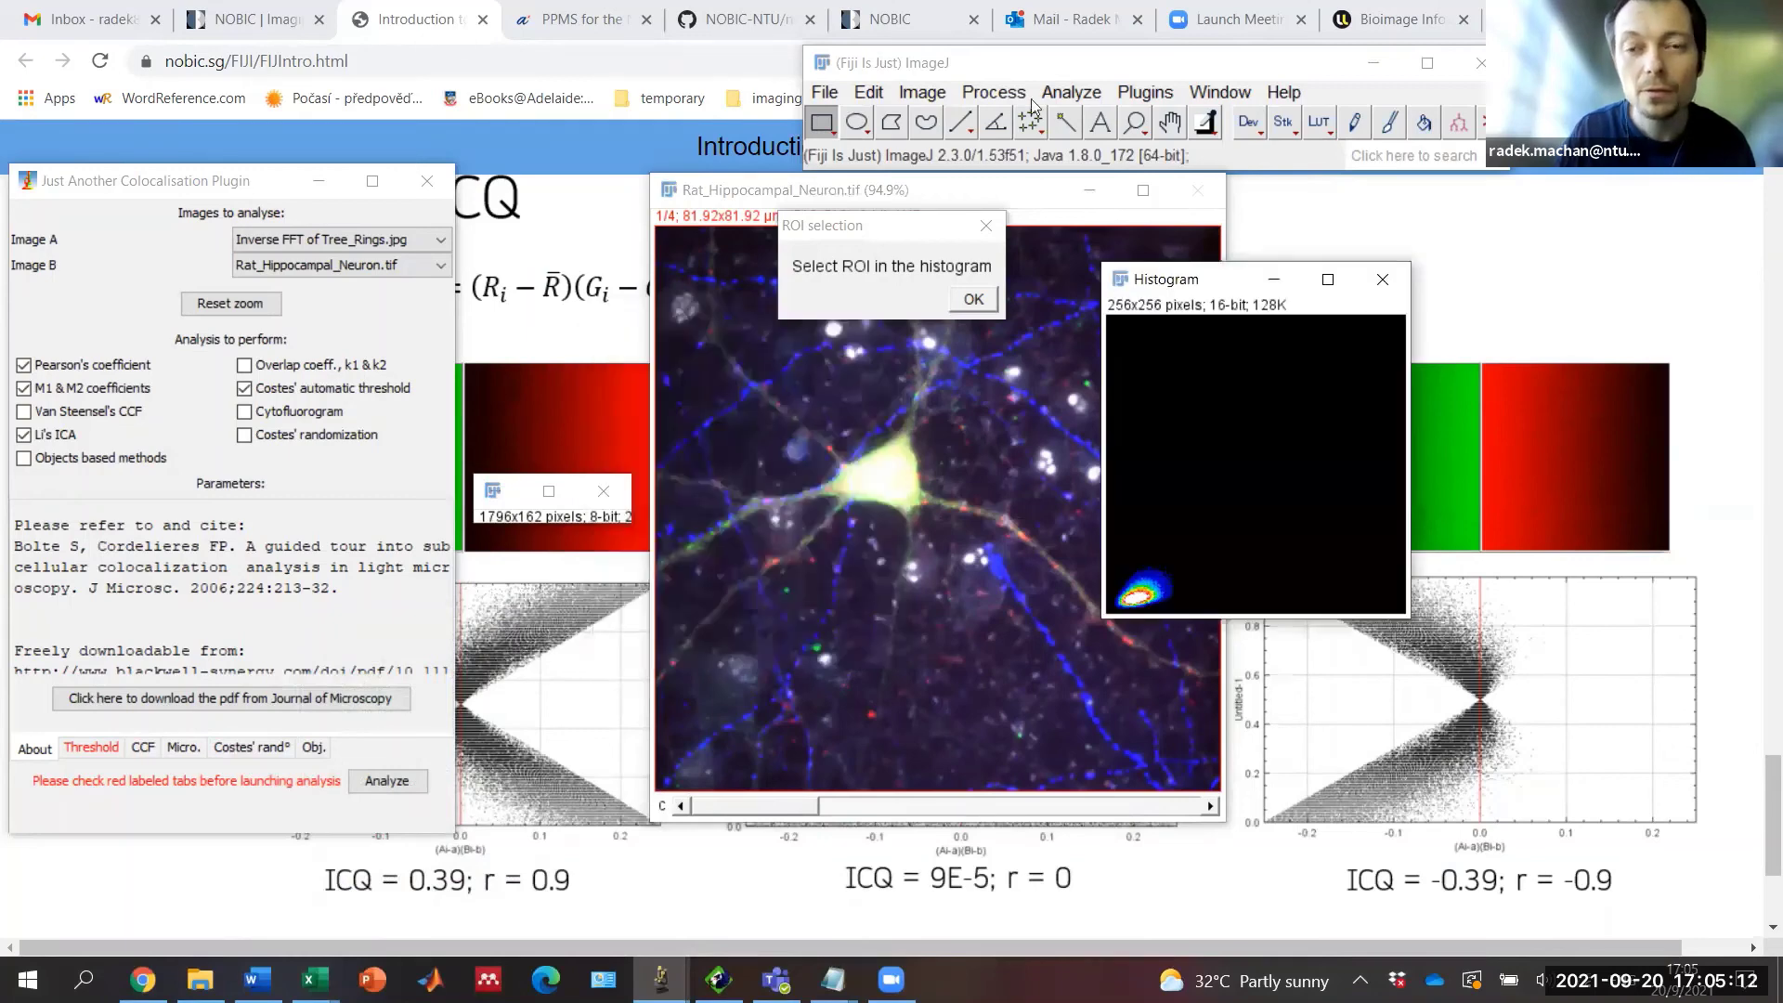
Step: Lower the display maximum of the channel 1–2 histogram to 10 with Brightness/Contrast
{"action": "left_click", "coordinate": [921, 93]}
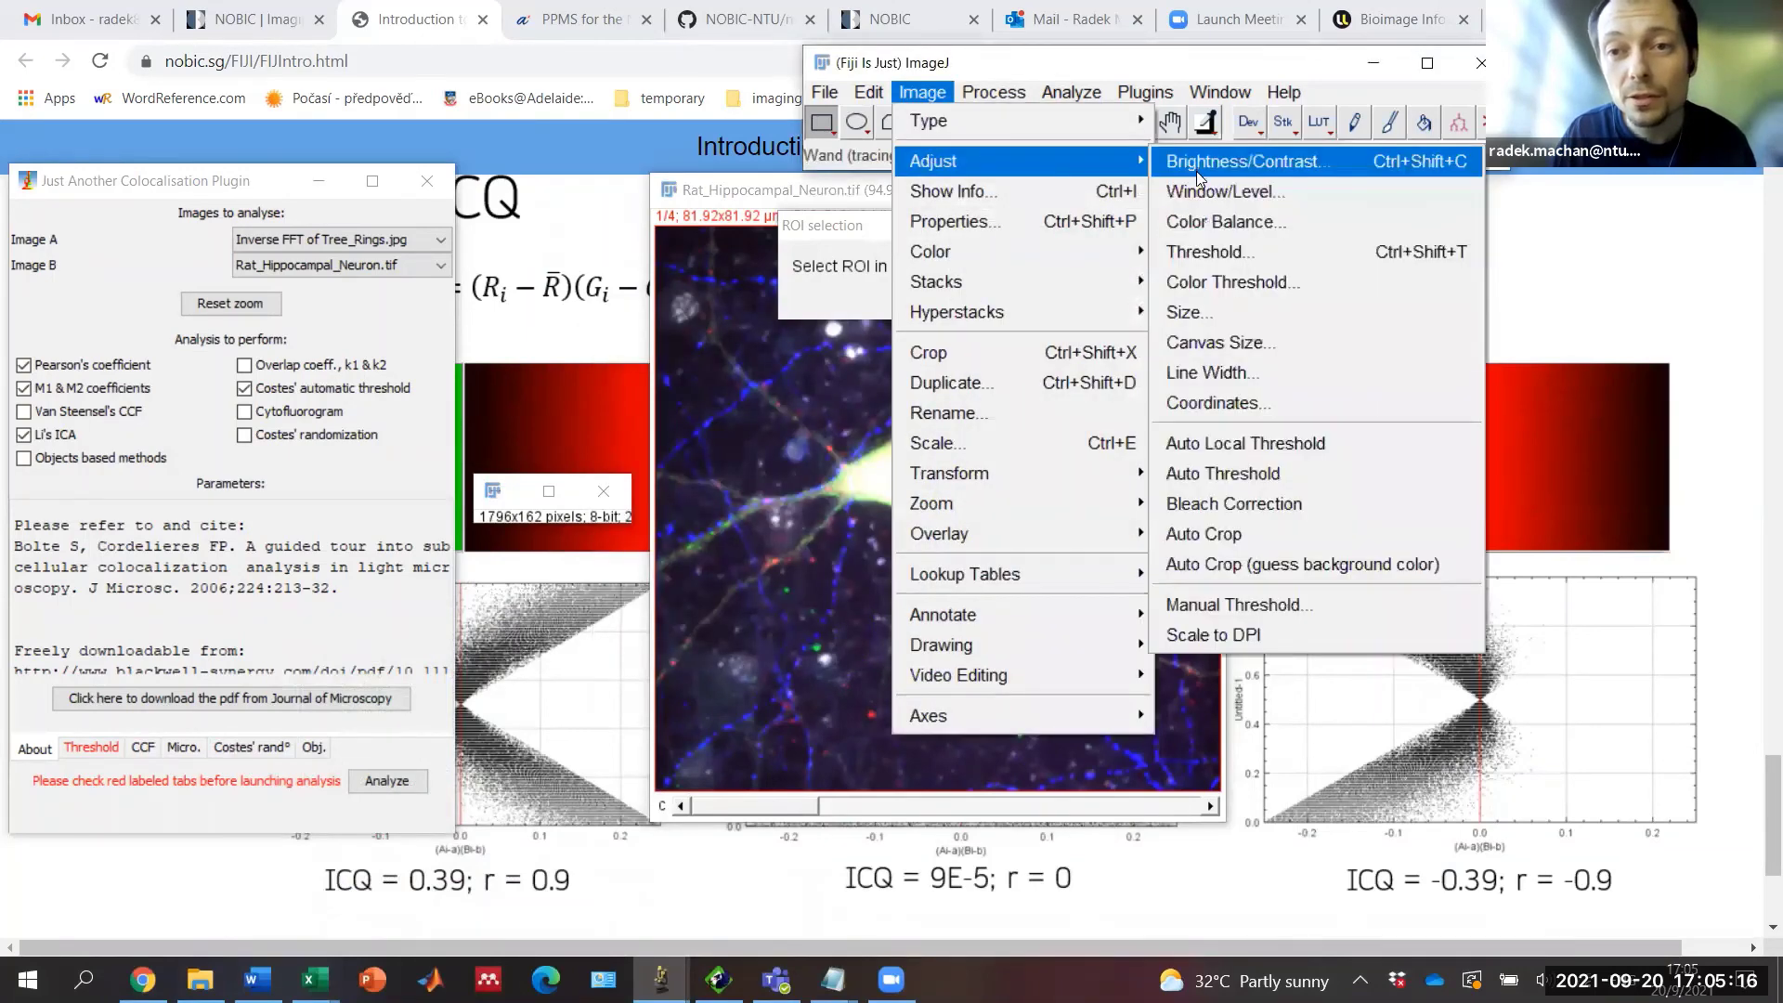
{"action": "left_click", "coordinate": [1198, 173]}
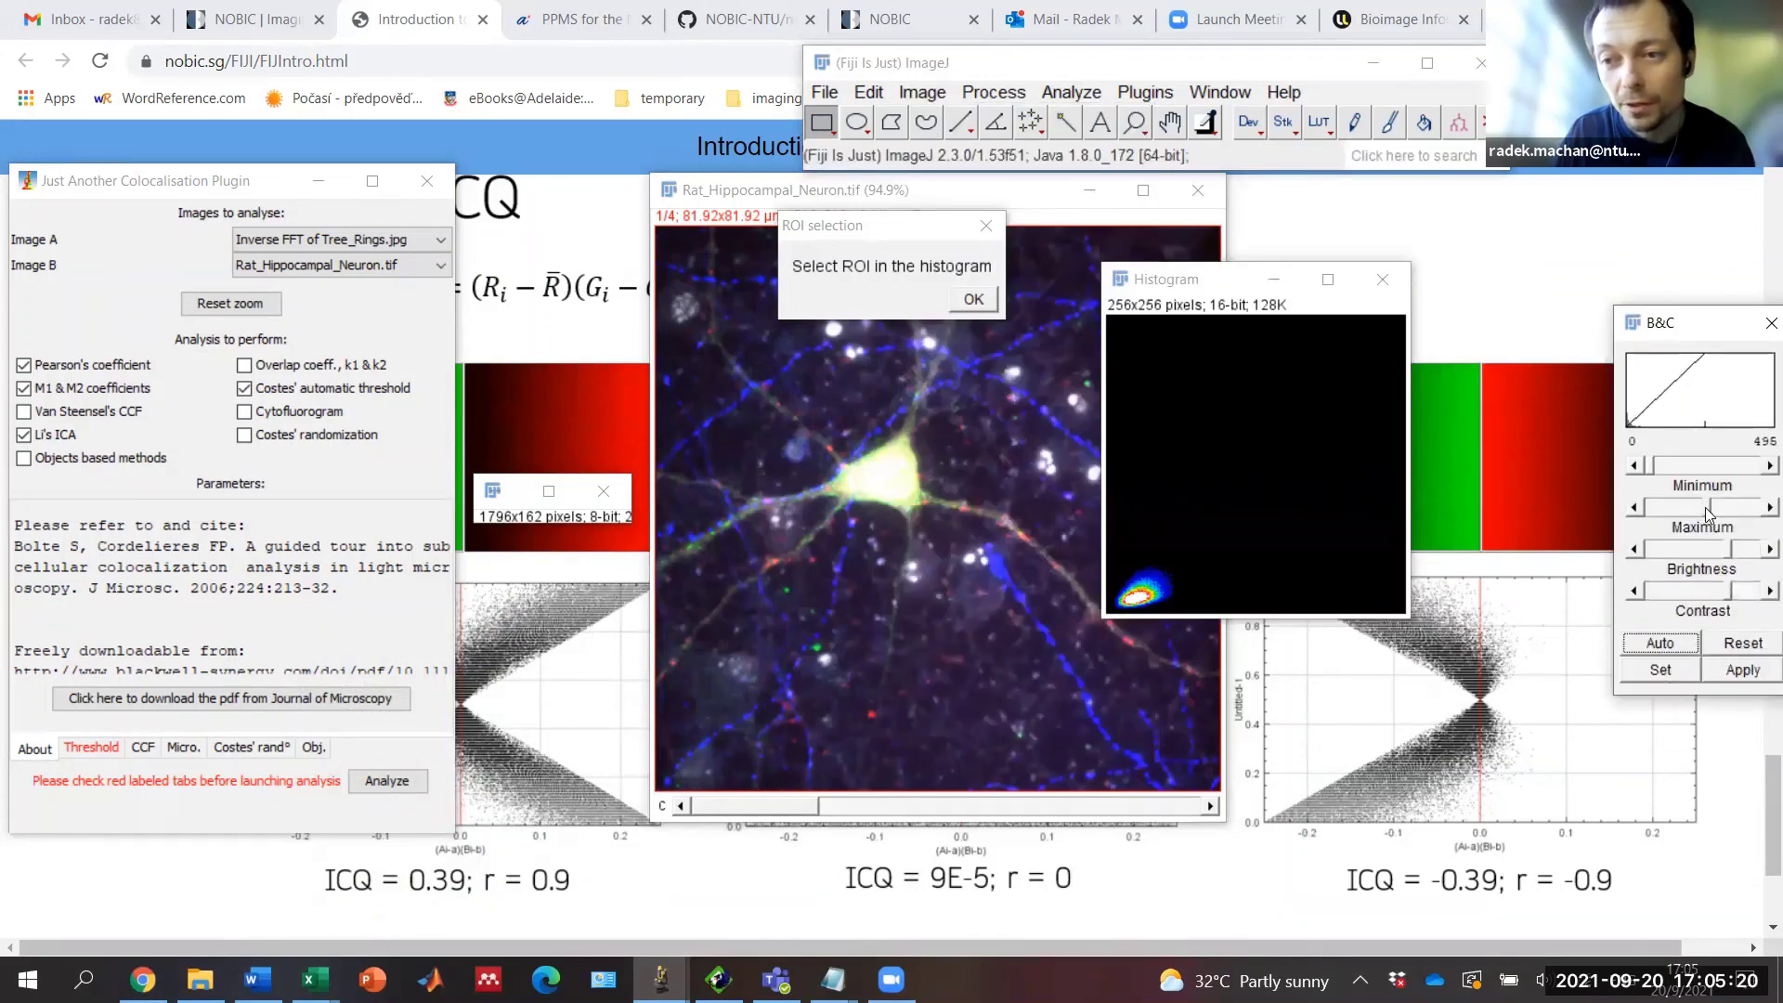
{"action": "left_click_drag", "start_coordinate": [1705, 507], "coordinate": [1651, 510]}
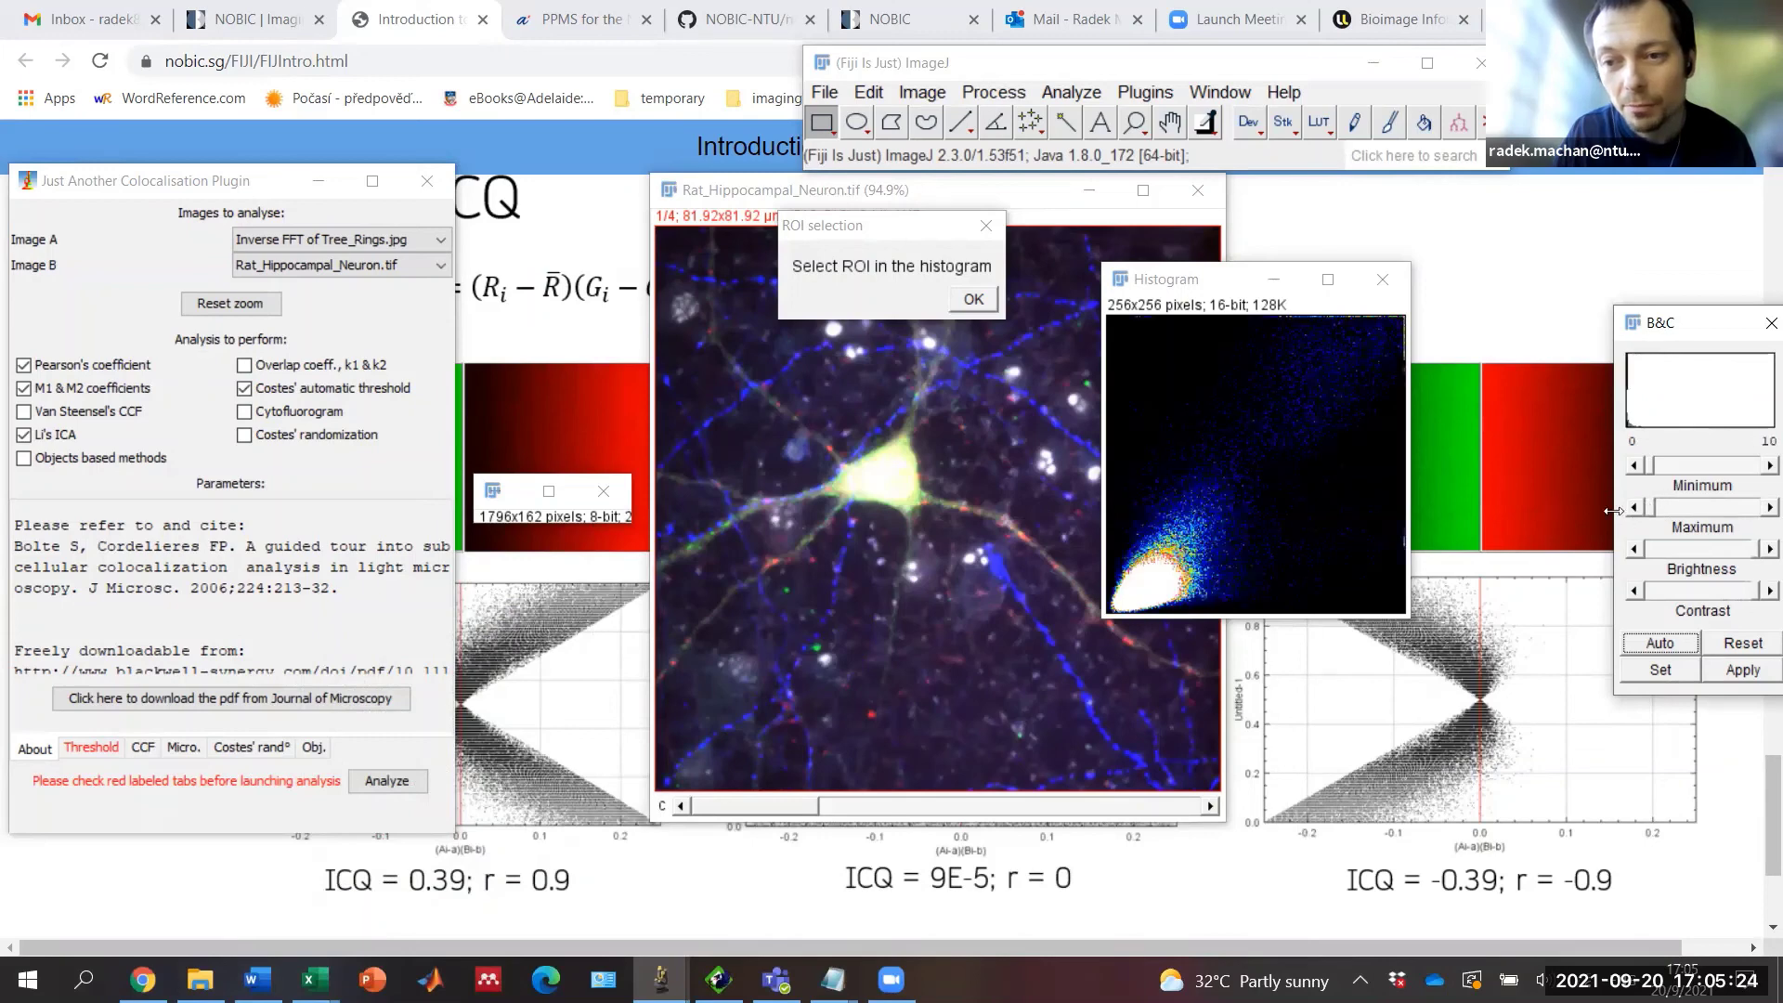
{"action": "left_click", "coordinate": [1634, 509]}
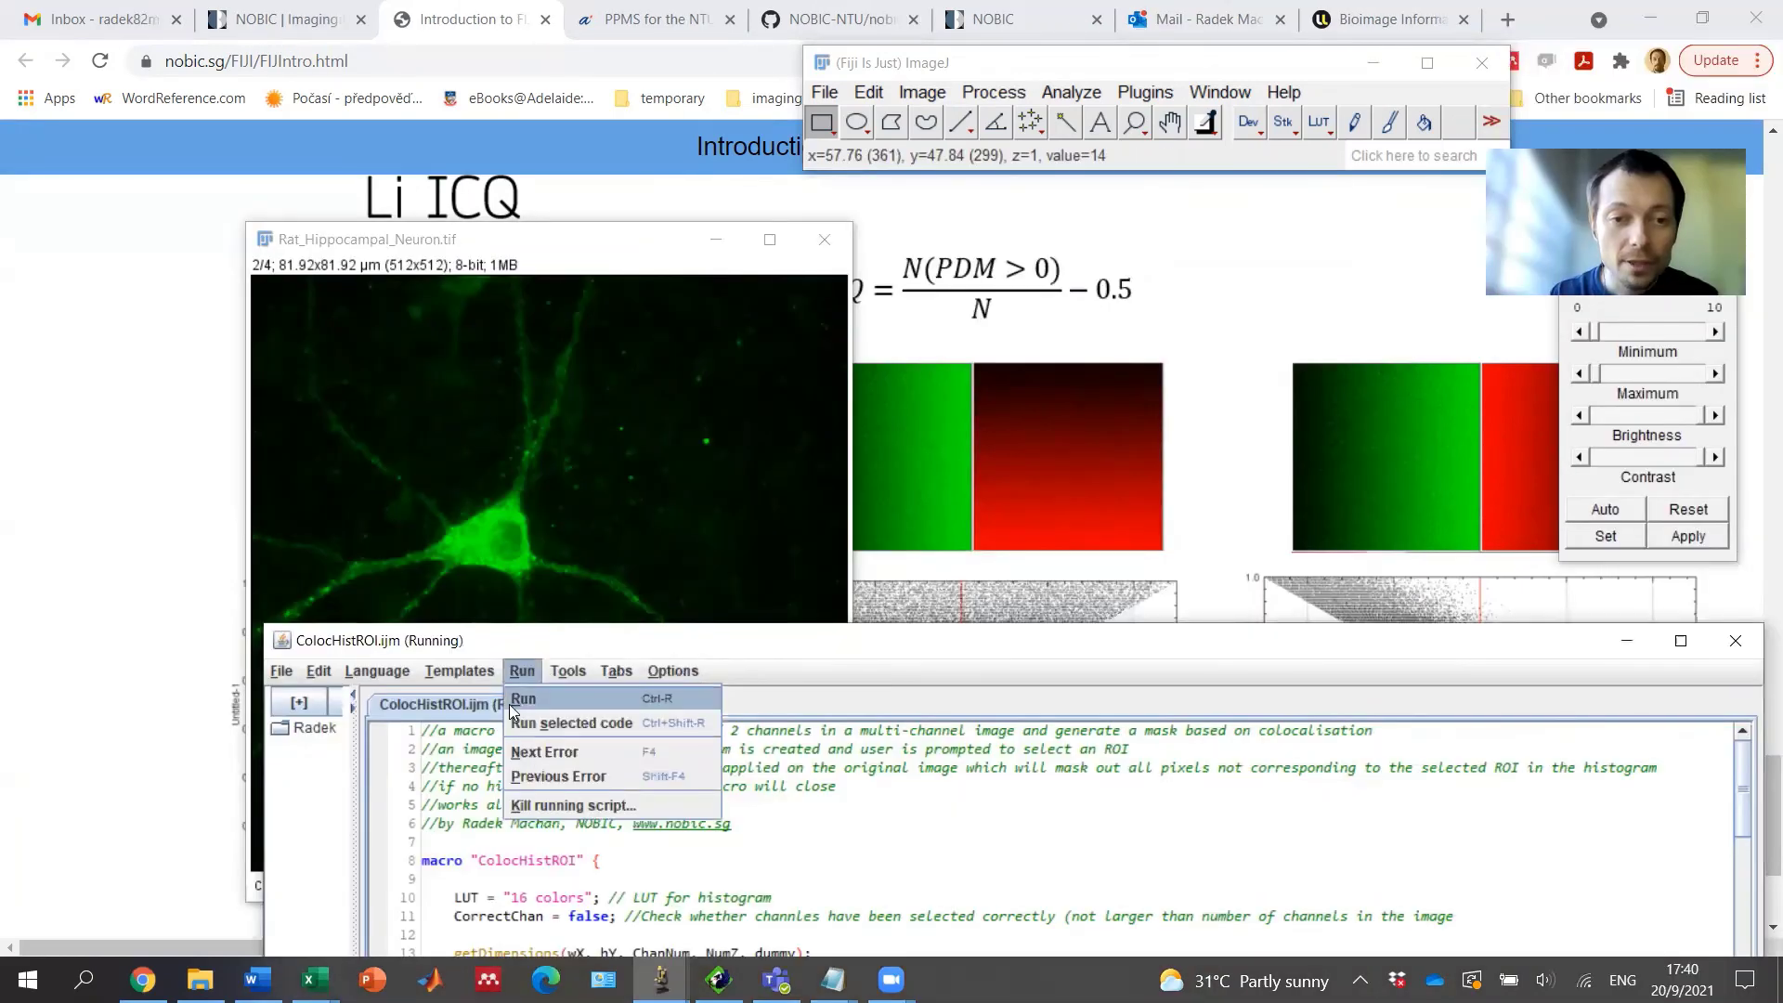
Step: Rerun the ColocHistROI macro with channel A 1 and channel B 3, keeping automatic bins, and minimise the macro editor
{"action": "left_click", "coordinate": [513, 700]}
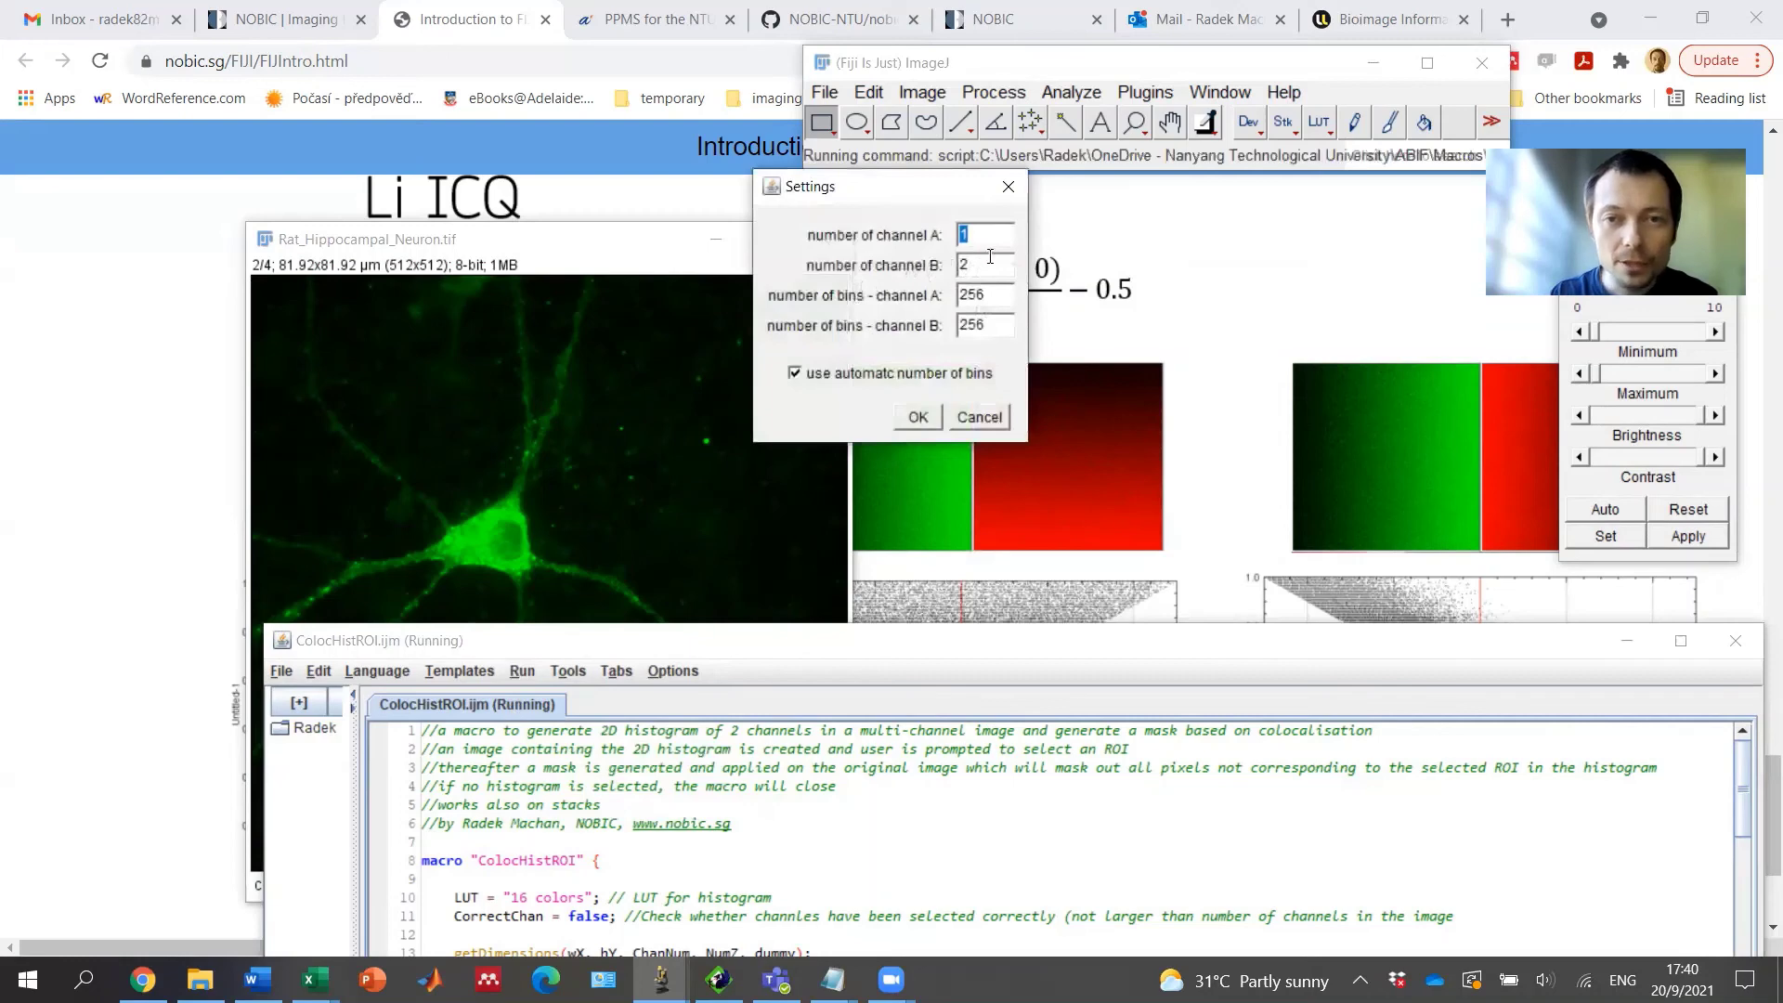
{"action": "key", "text": "Tab"}
{"action": "type", "text": "3"}
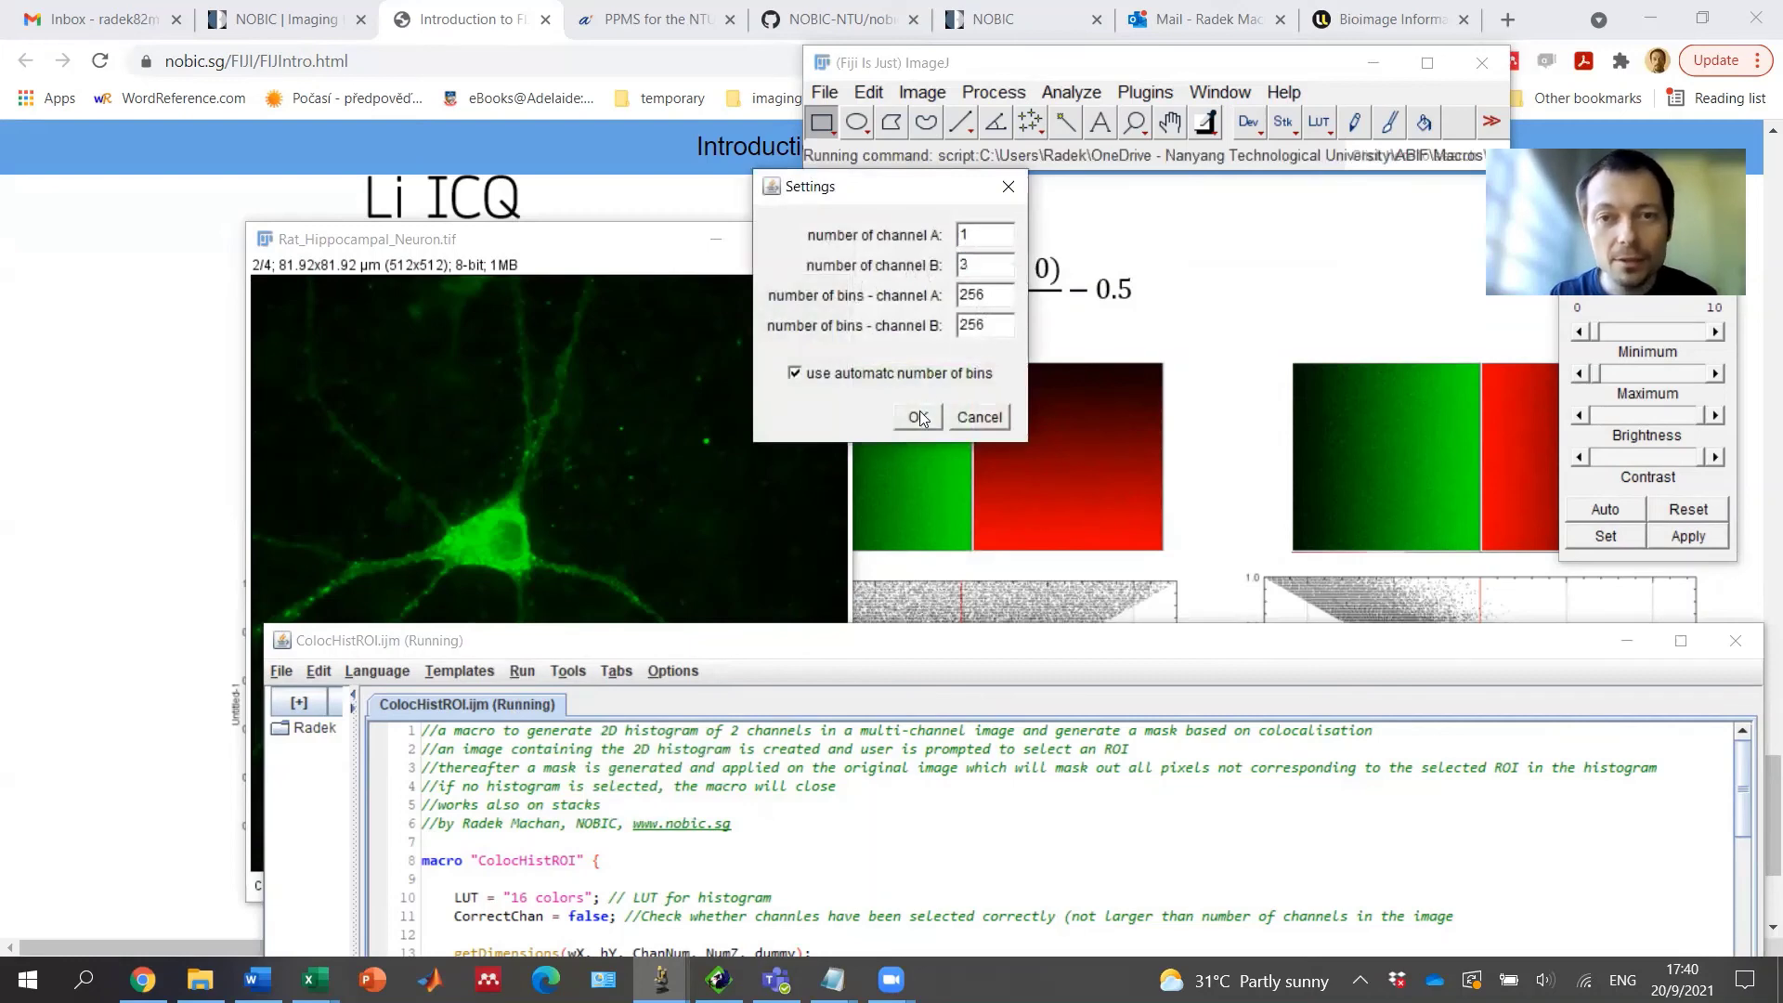
{"action": "left_click", "coordinate": [914, 419]}
{"action": "left_click", "coordinate": [1627, 640]}
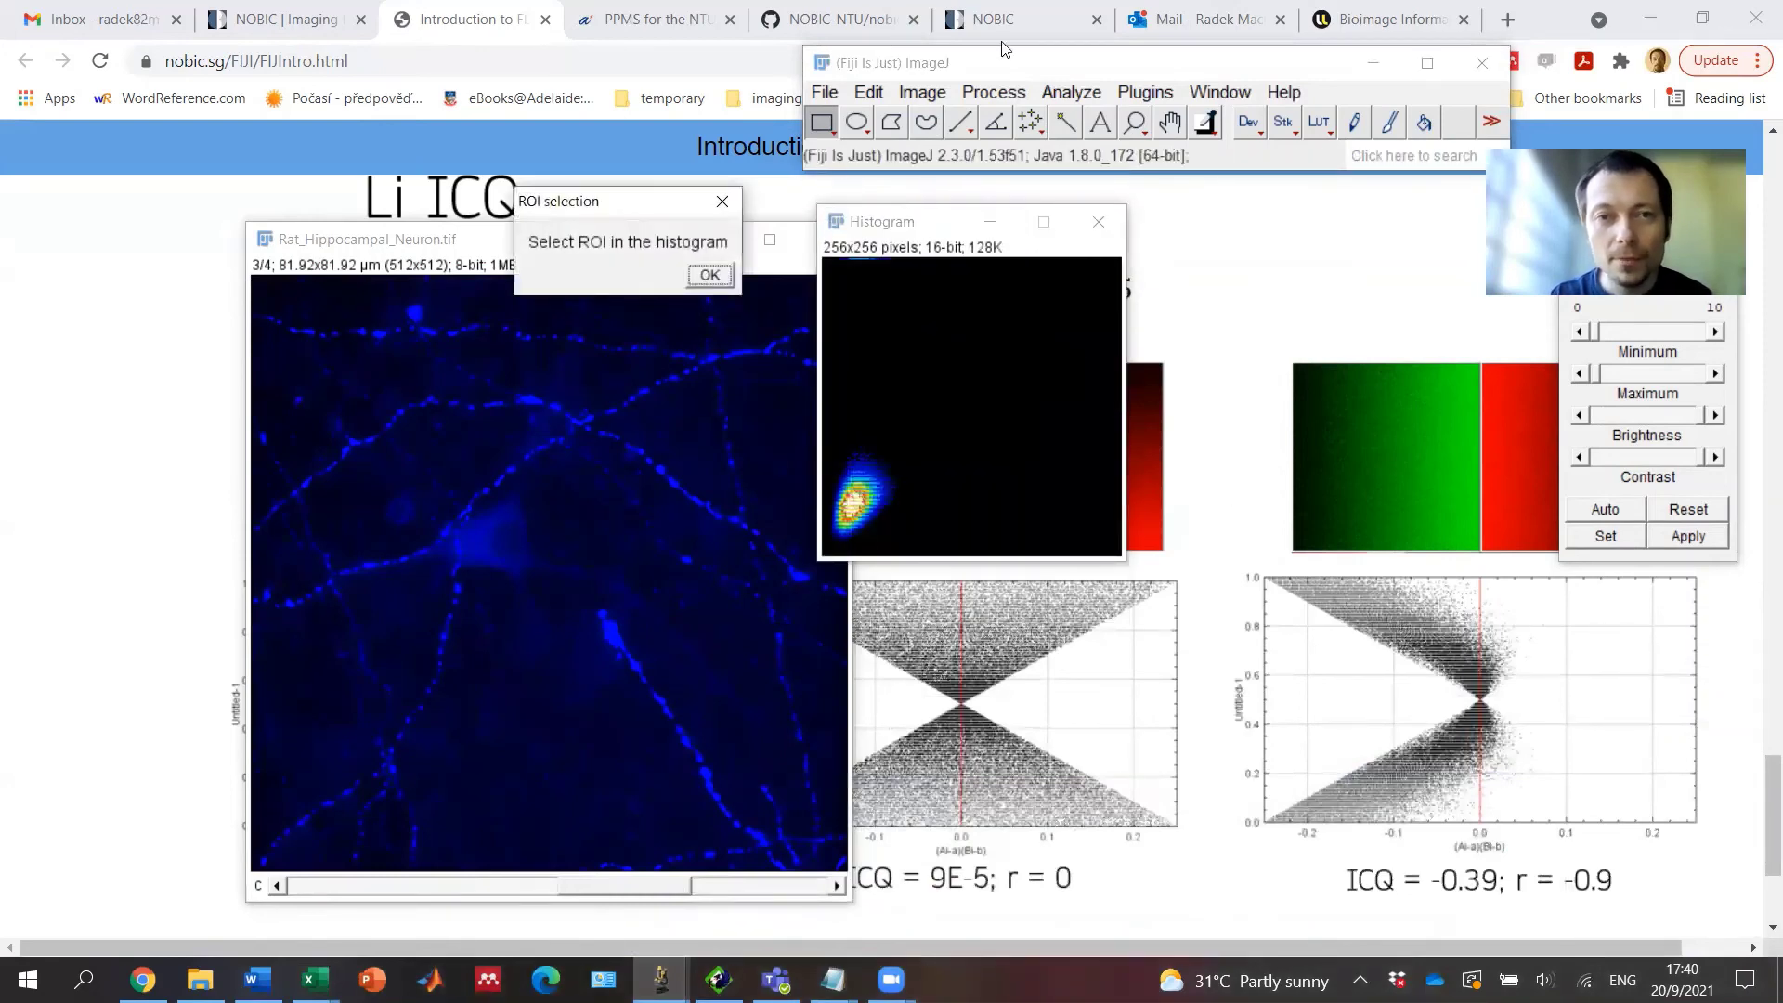
Step: Lower the display maximum of the channel 1–3 histogram to 13 with Brightness/Contrast
{"action": "left_click", "coordinate": [921, 91]}
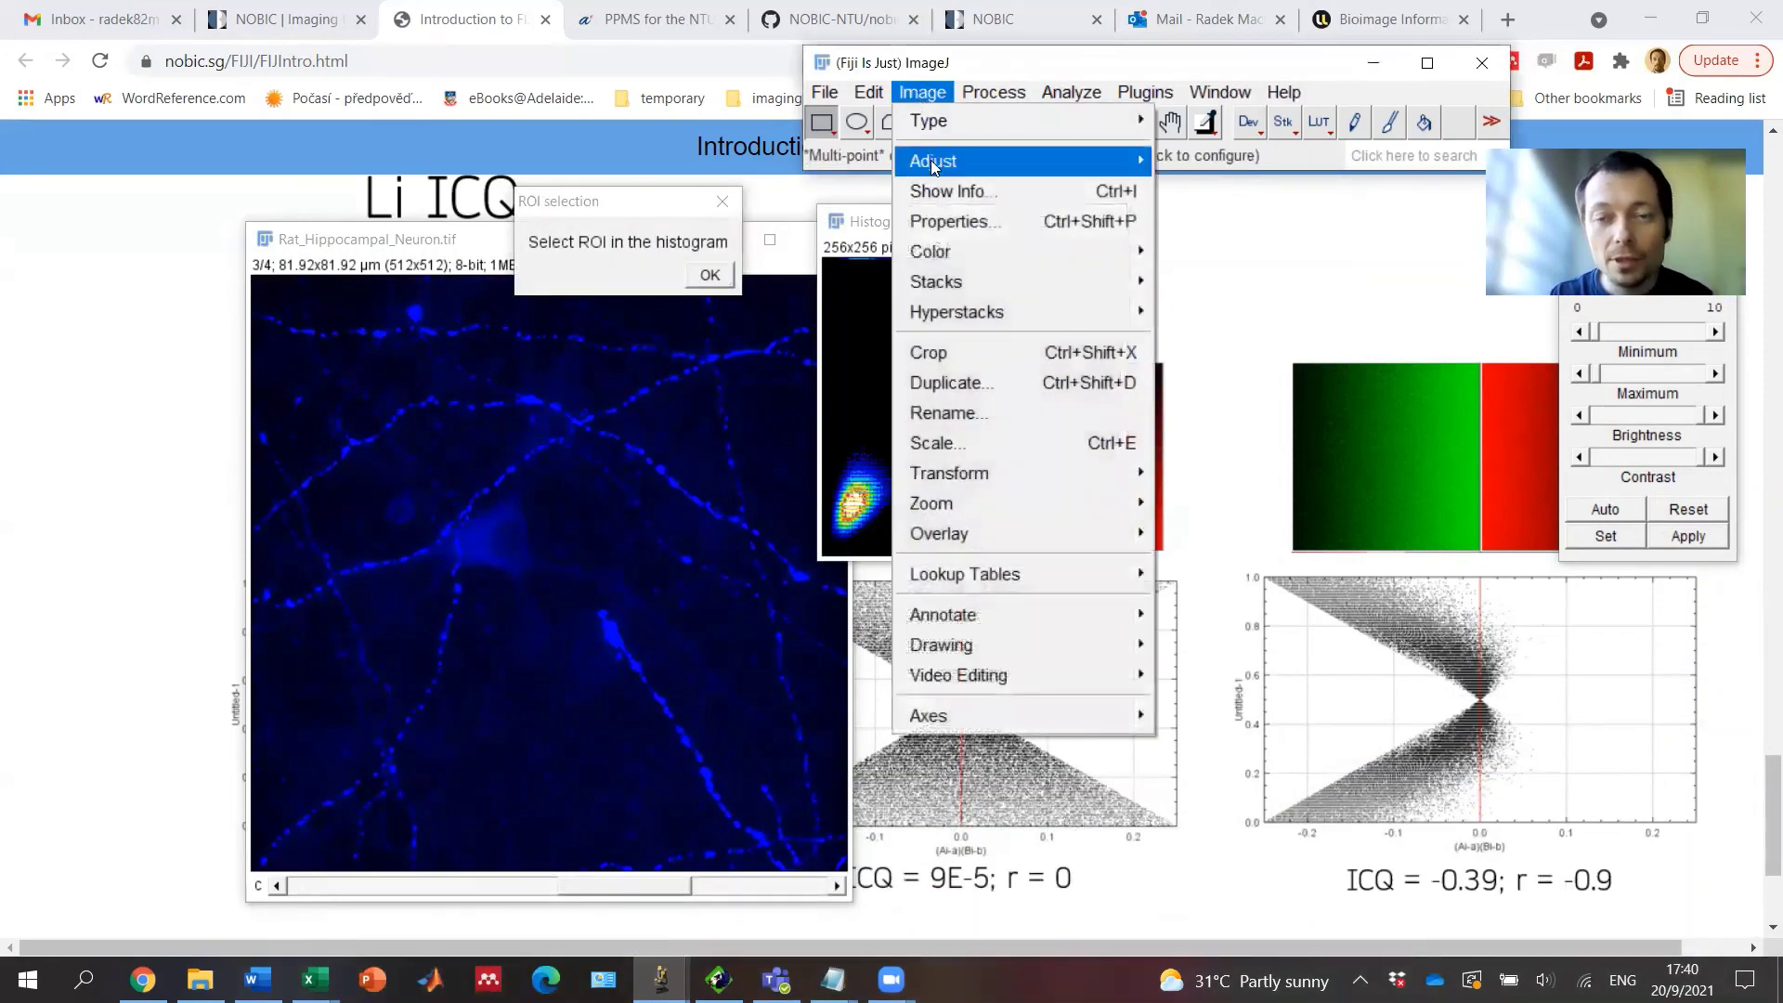
{"action": "mouse_move", "coordinate": [1067, 161]}
{"action": "left_click", "coordinate": [1189, 161]}
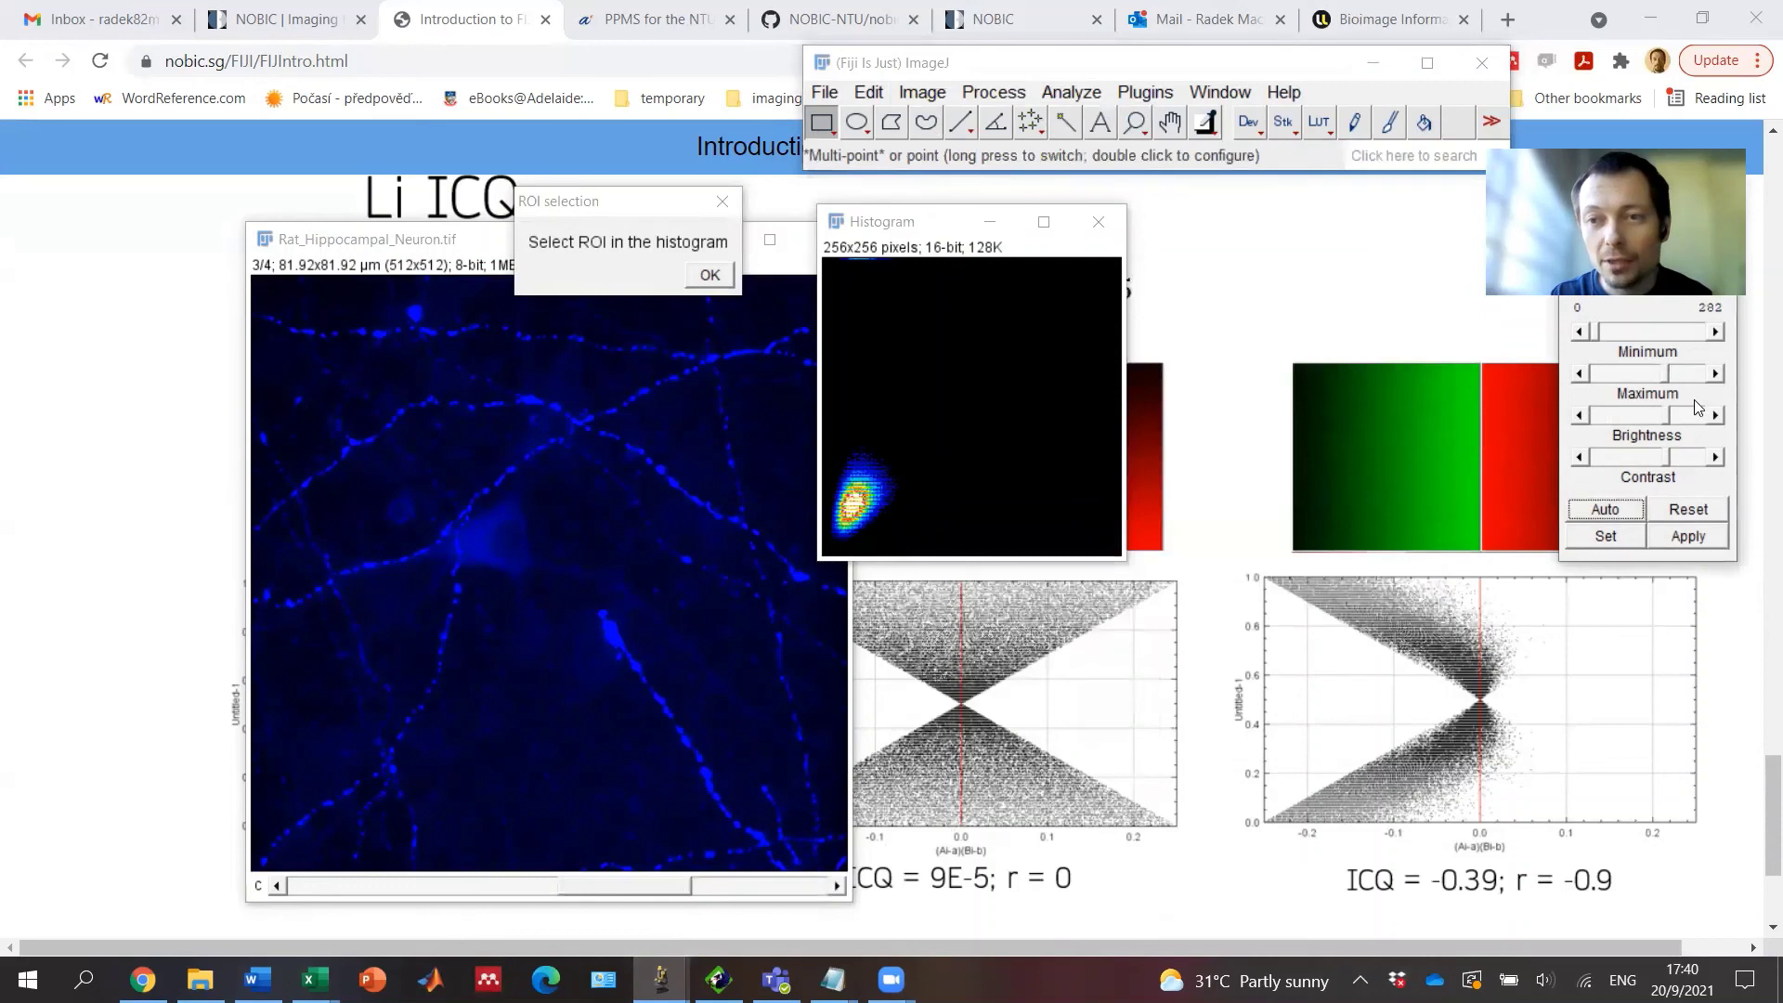
{"action": "left_click_drag", "start_coordinate": [1667, 377], "coordinate": [1597, 380]}
{"action": "left_click", "coordinate": [1584, 377]}
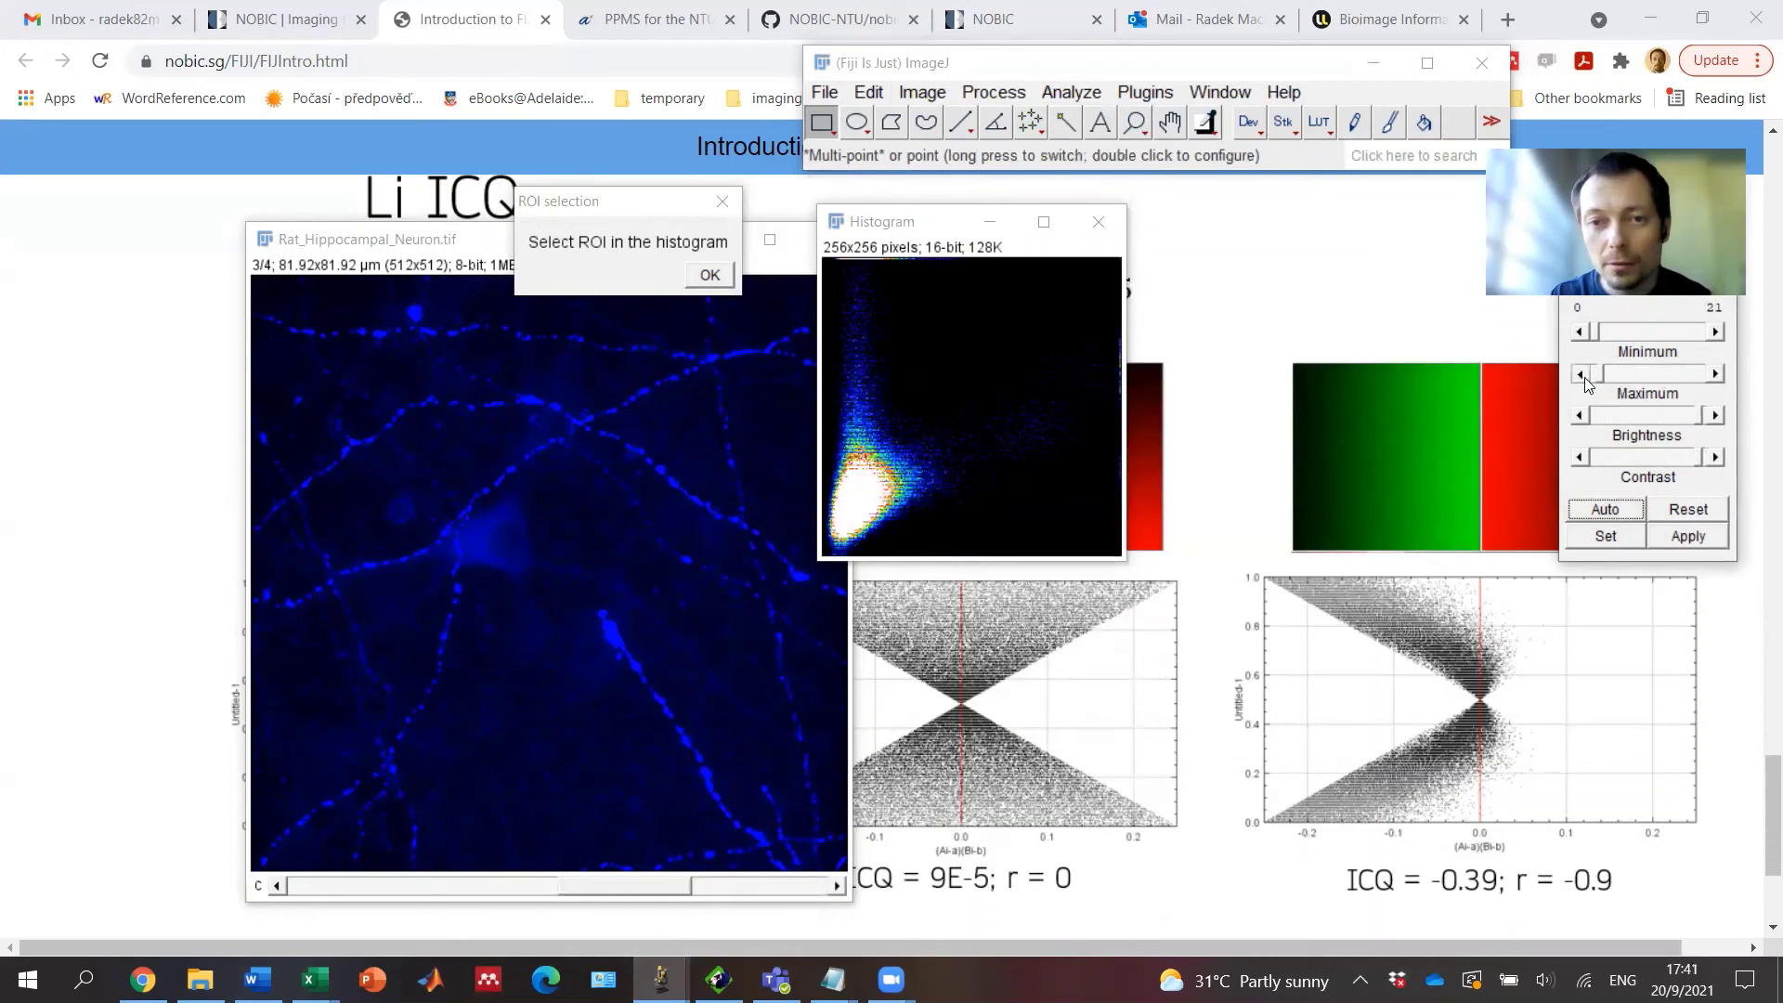
{"action": "left_click", "coordinate": [1584, 377]}
{"action": "left_click", "coordinate": [1584, 377]}
{"action": "left_click", "coordinate": [1584, 377]}
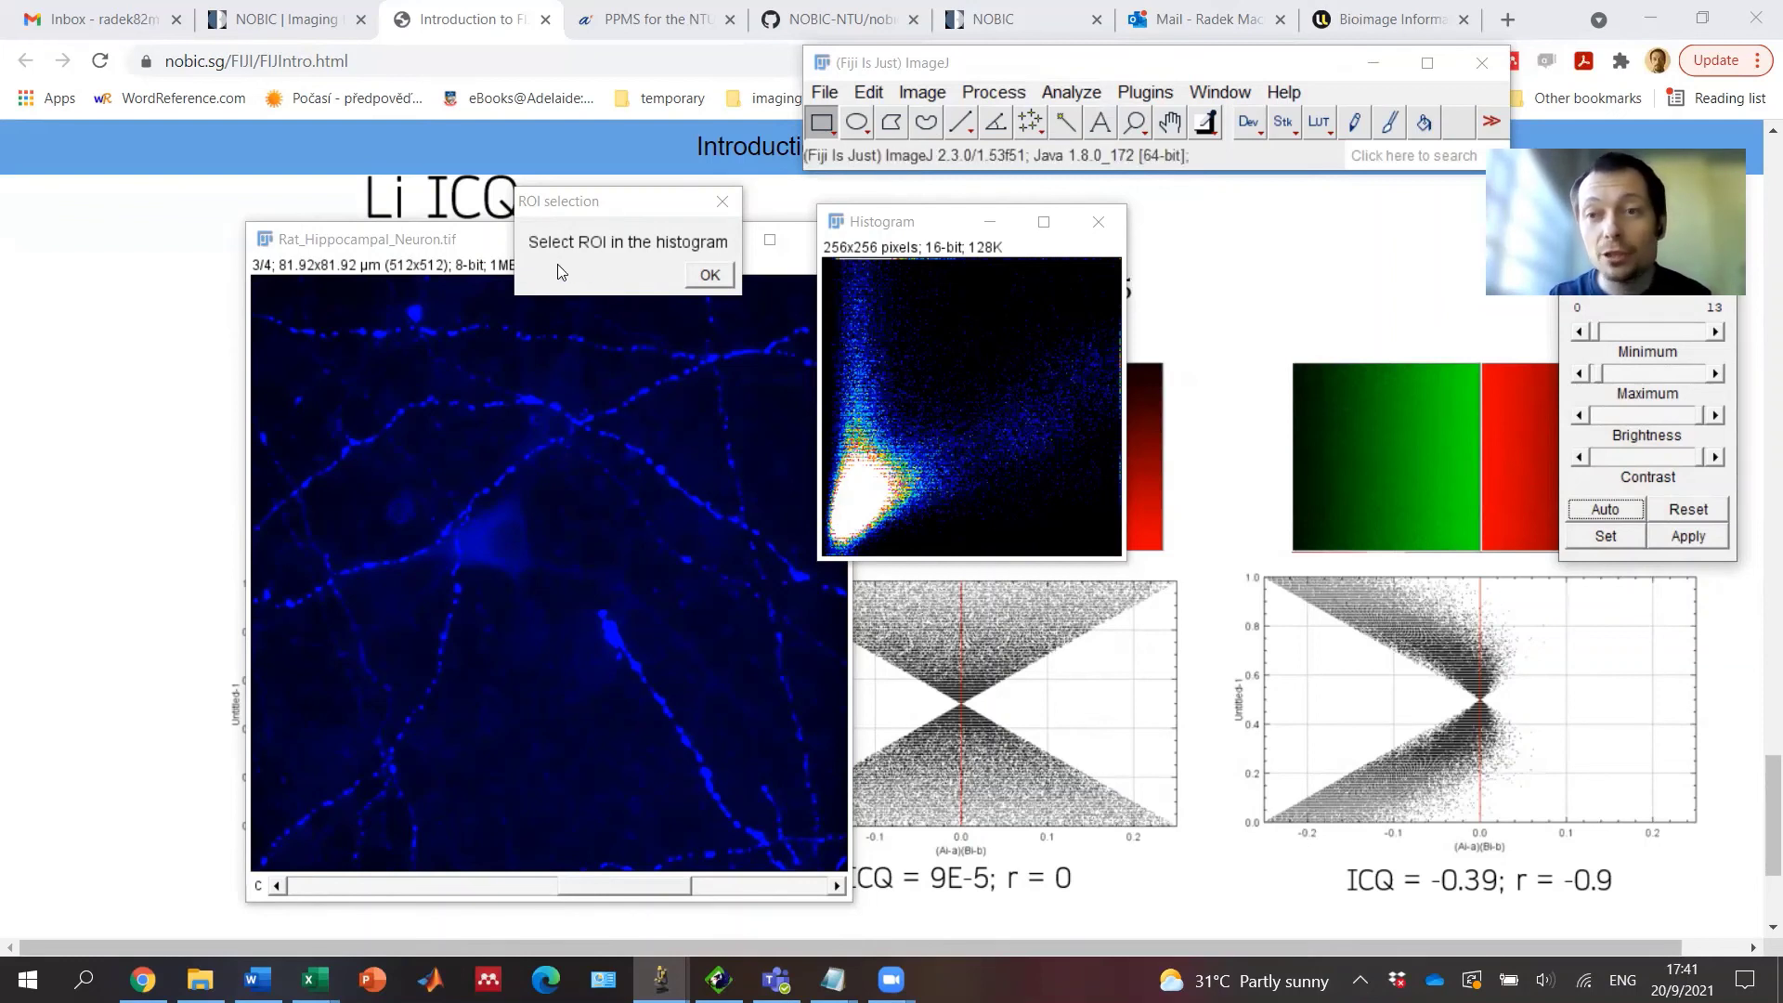
Step: Outline the vertical branch of the channel 1–3 histogram with a polygon selection, extending its upper corners to the image's top edge
{"action": "left_click", "coordinate": [904, 125]}
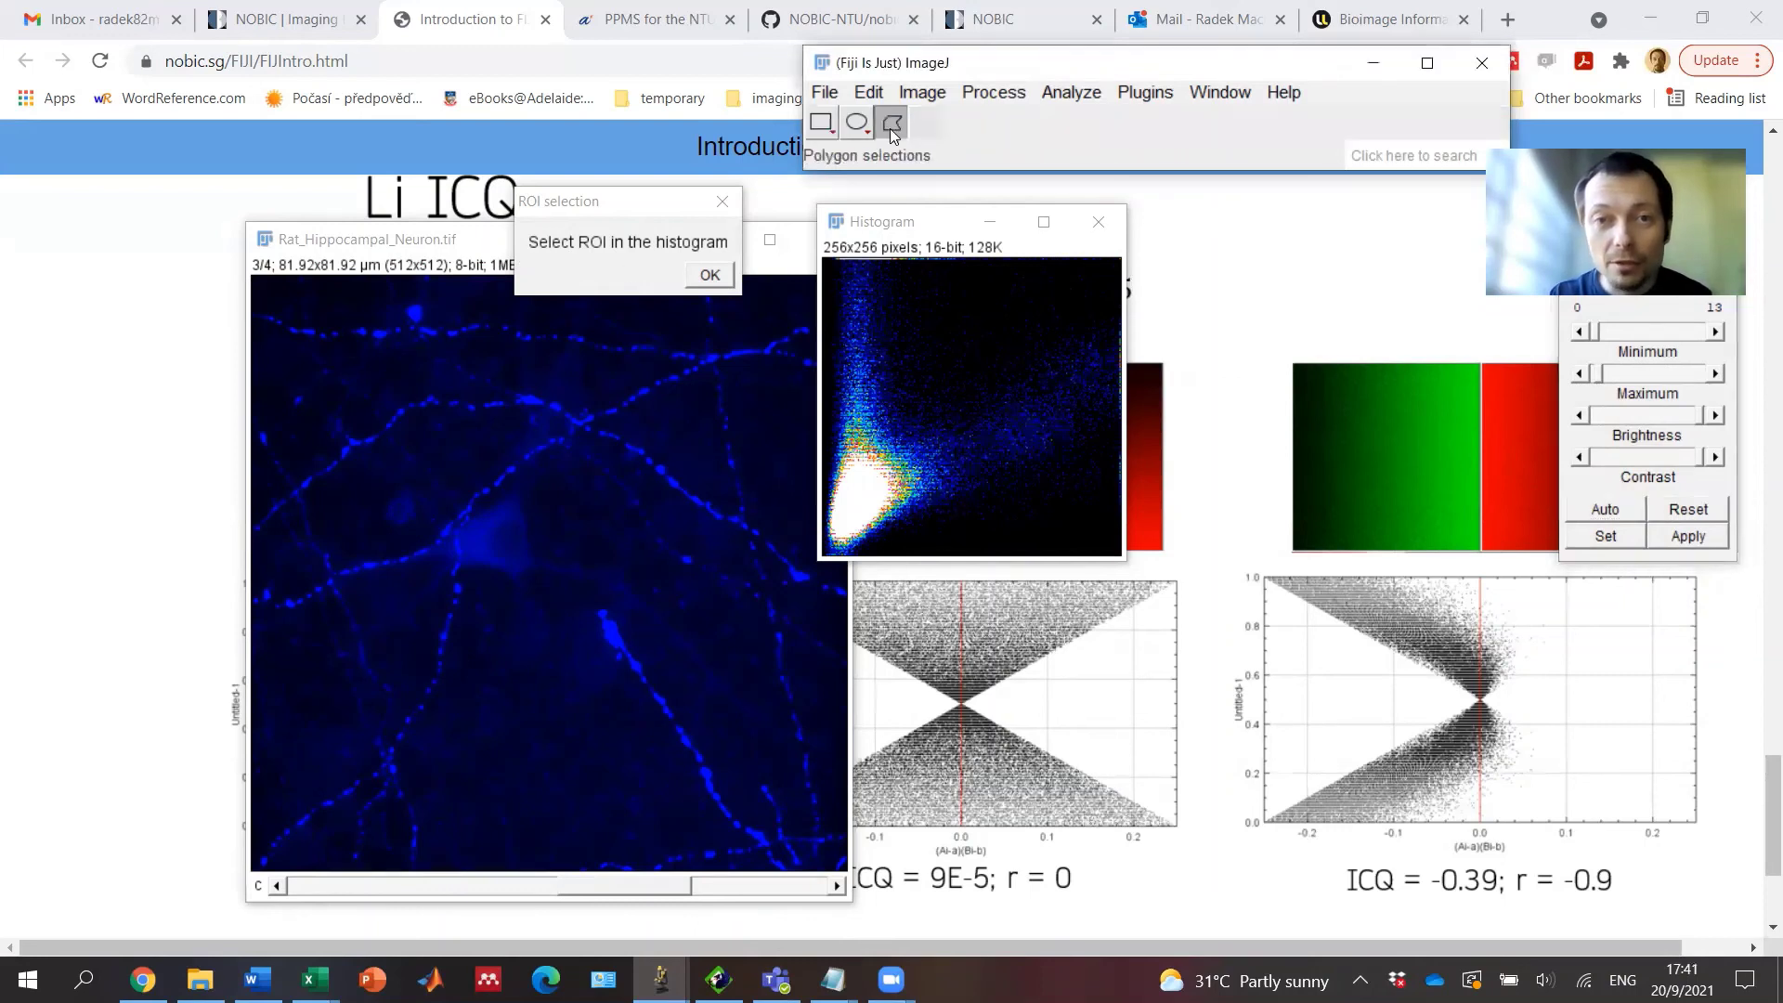
{"action": "left_click", "coordinate": [832, 270]}
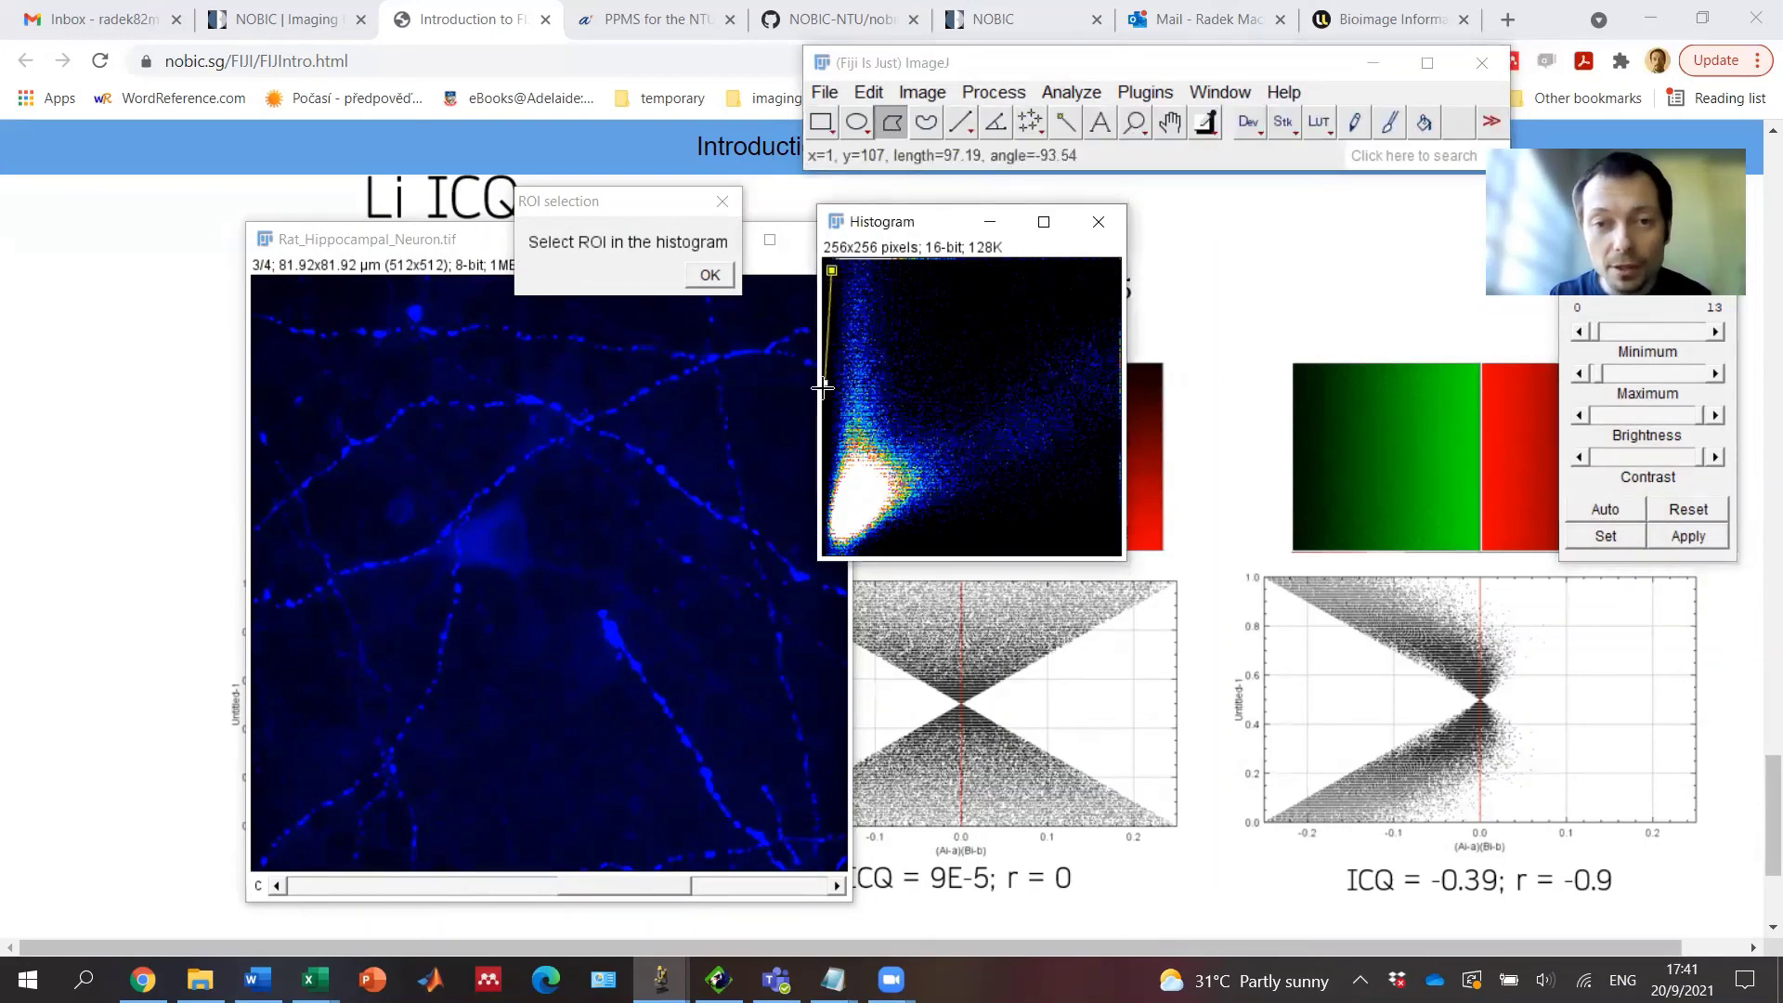
{"action": "left_click", "coordinate": [827, 459]}
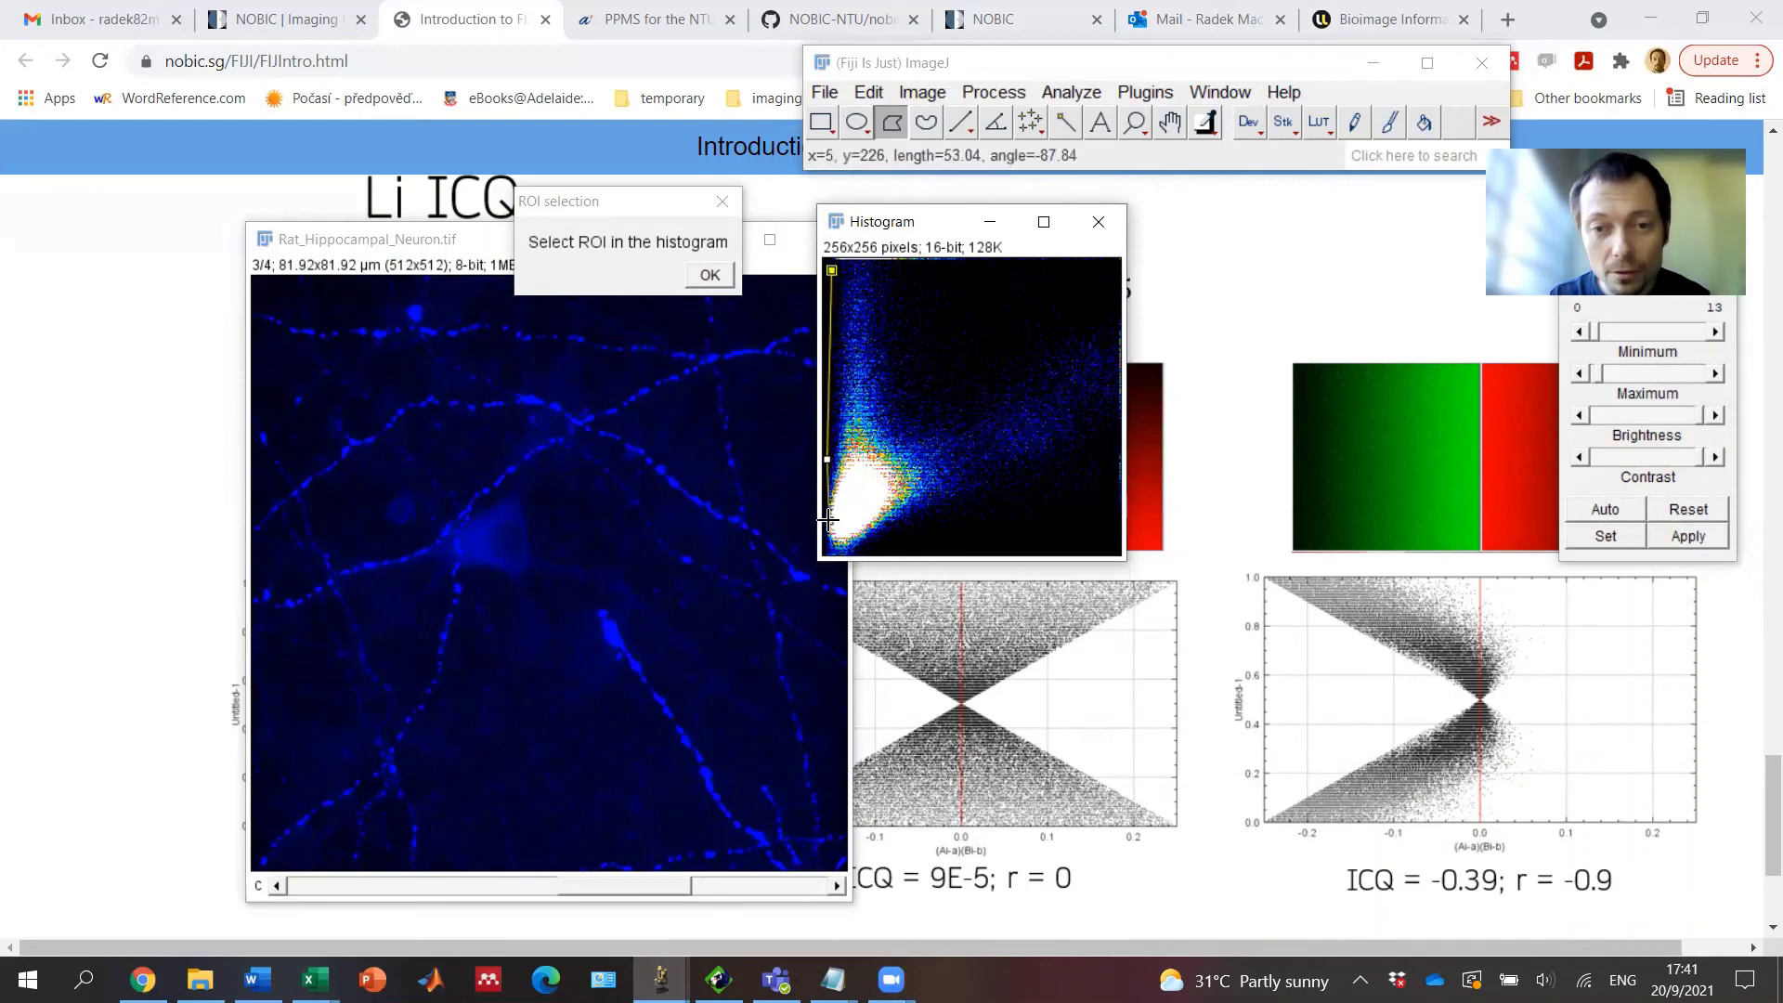
{"action": "left_click", "coordinate": [829, 528]}
{"action": "left_click", "coordinate": [870, 478]}
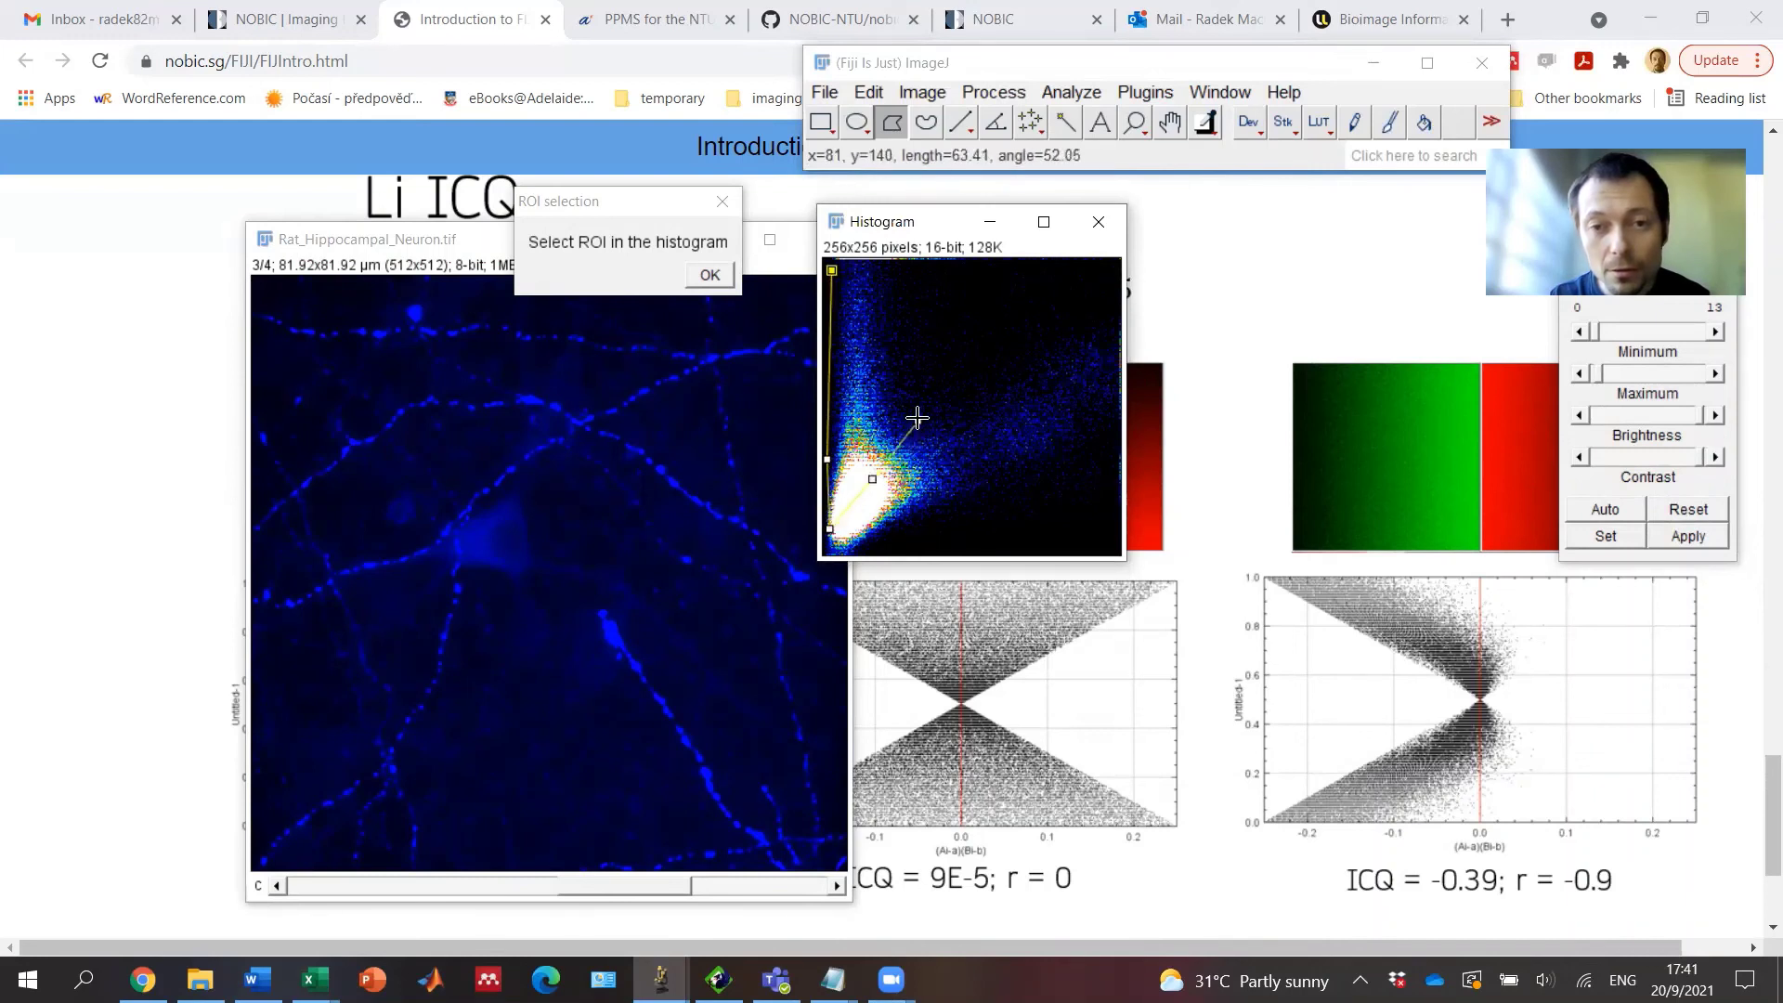
{"action": "left_click", "coordinate": [920, 416]}
{"action": "left_click", "coordinate": [958, 315]}
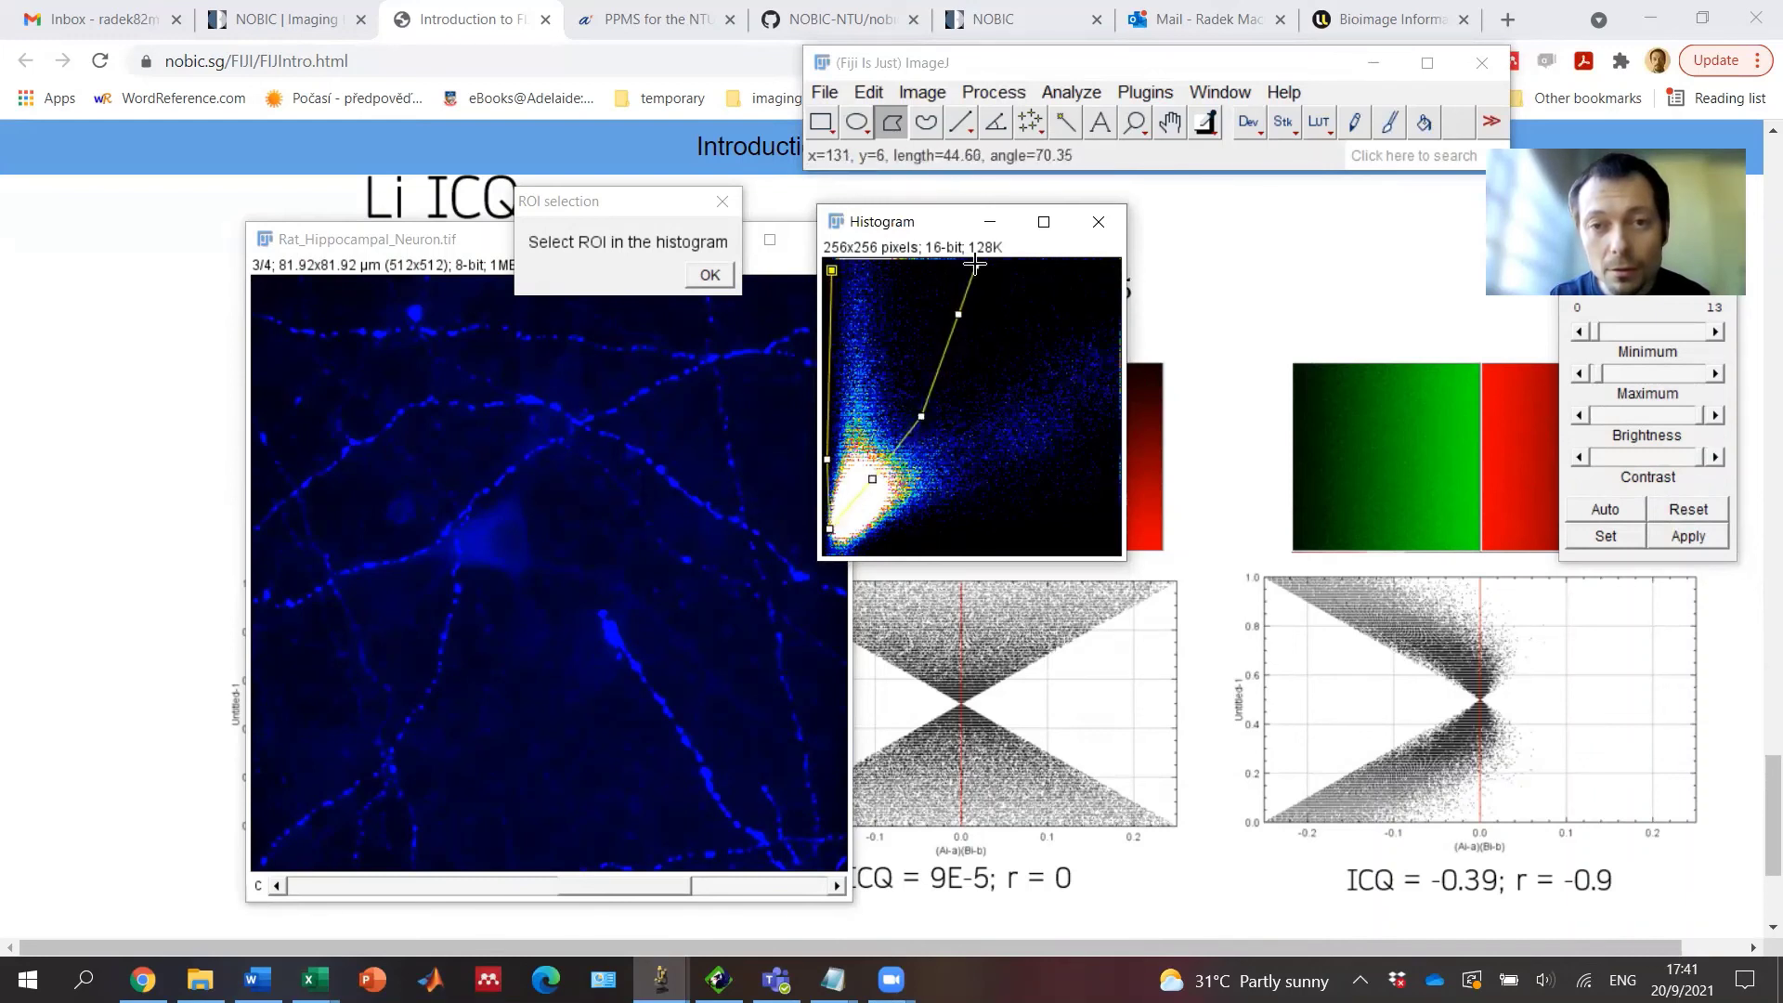
{"action": "left_click", "coordinate": [974, 266]}
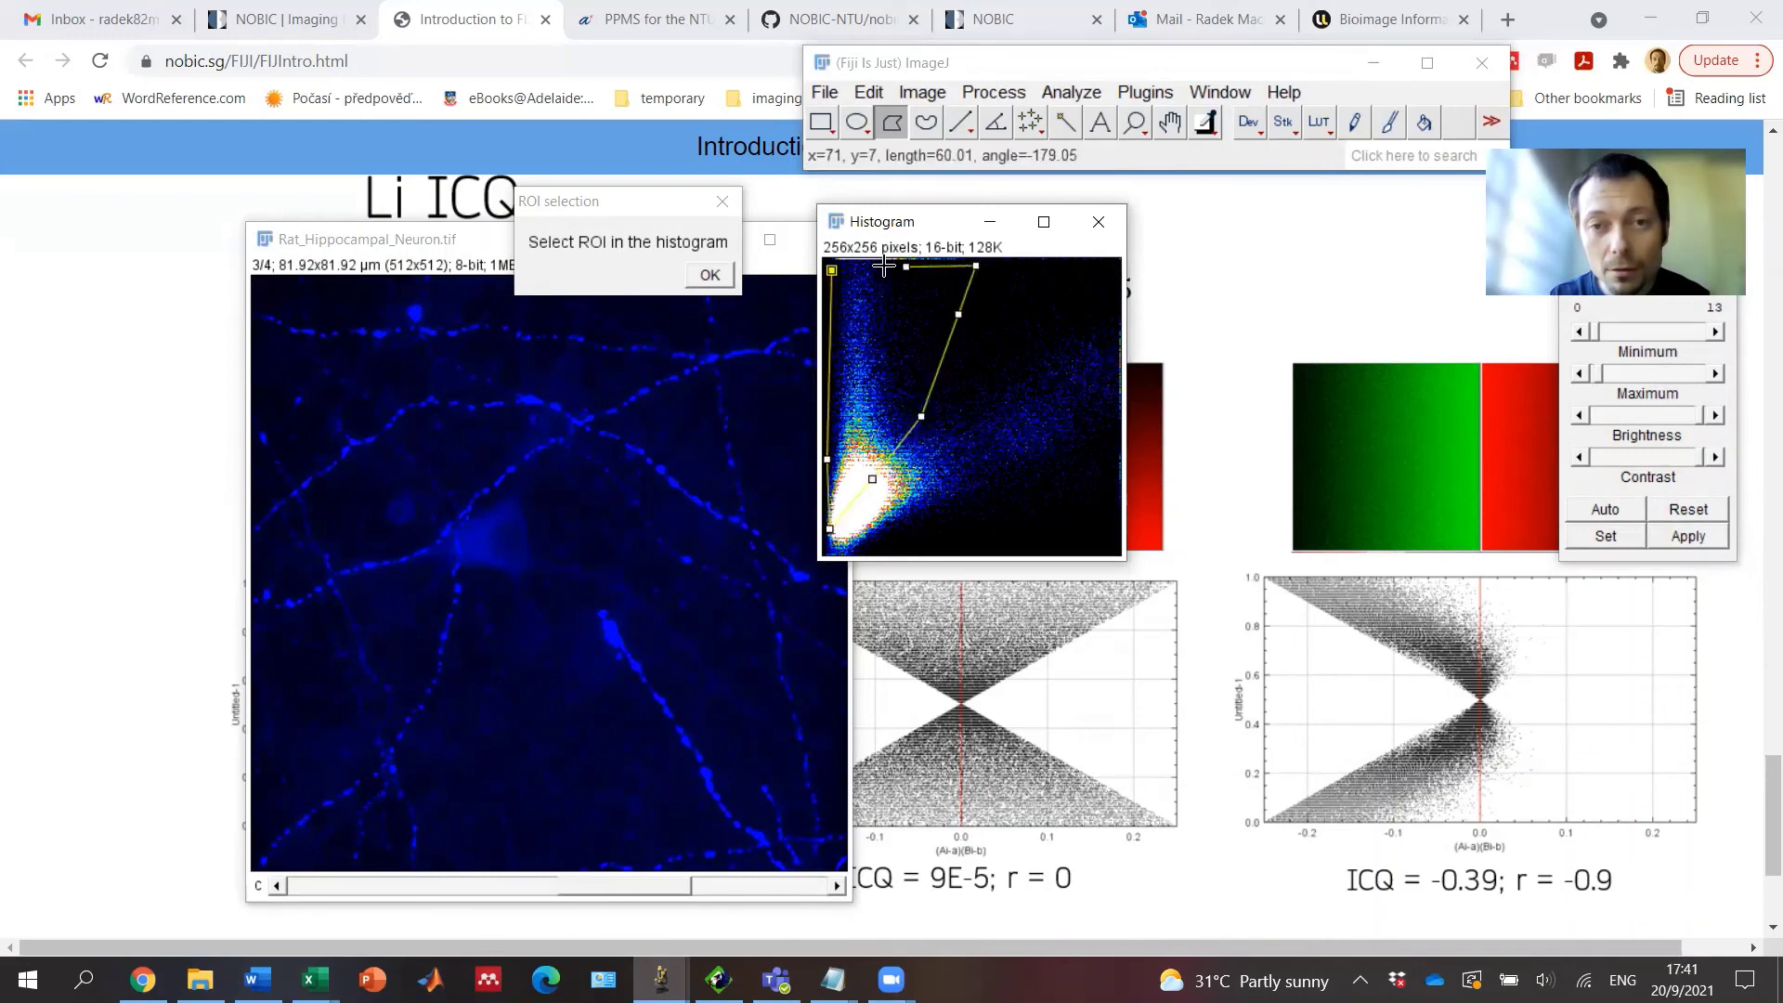
{"action": "left_click", "coordinate": [833, 269]}
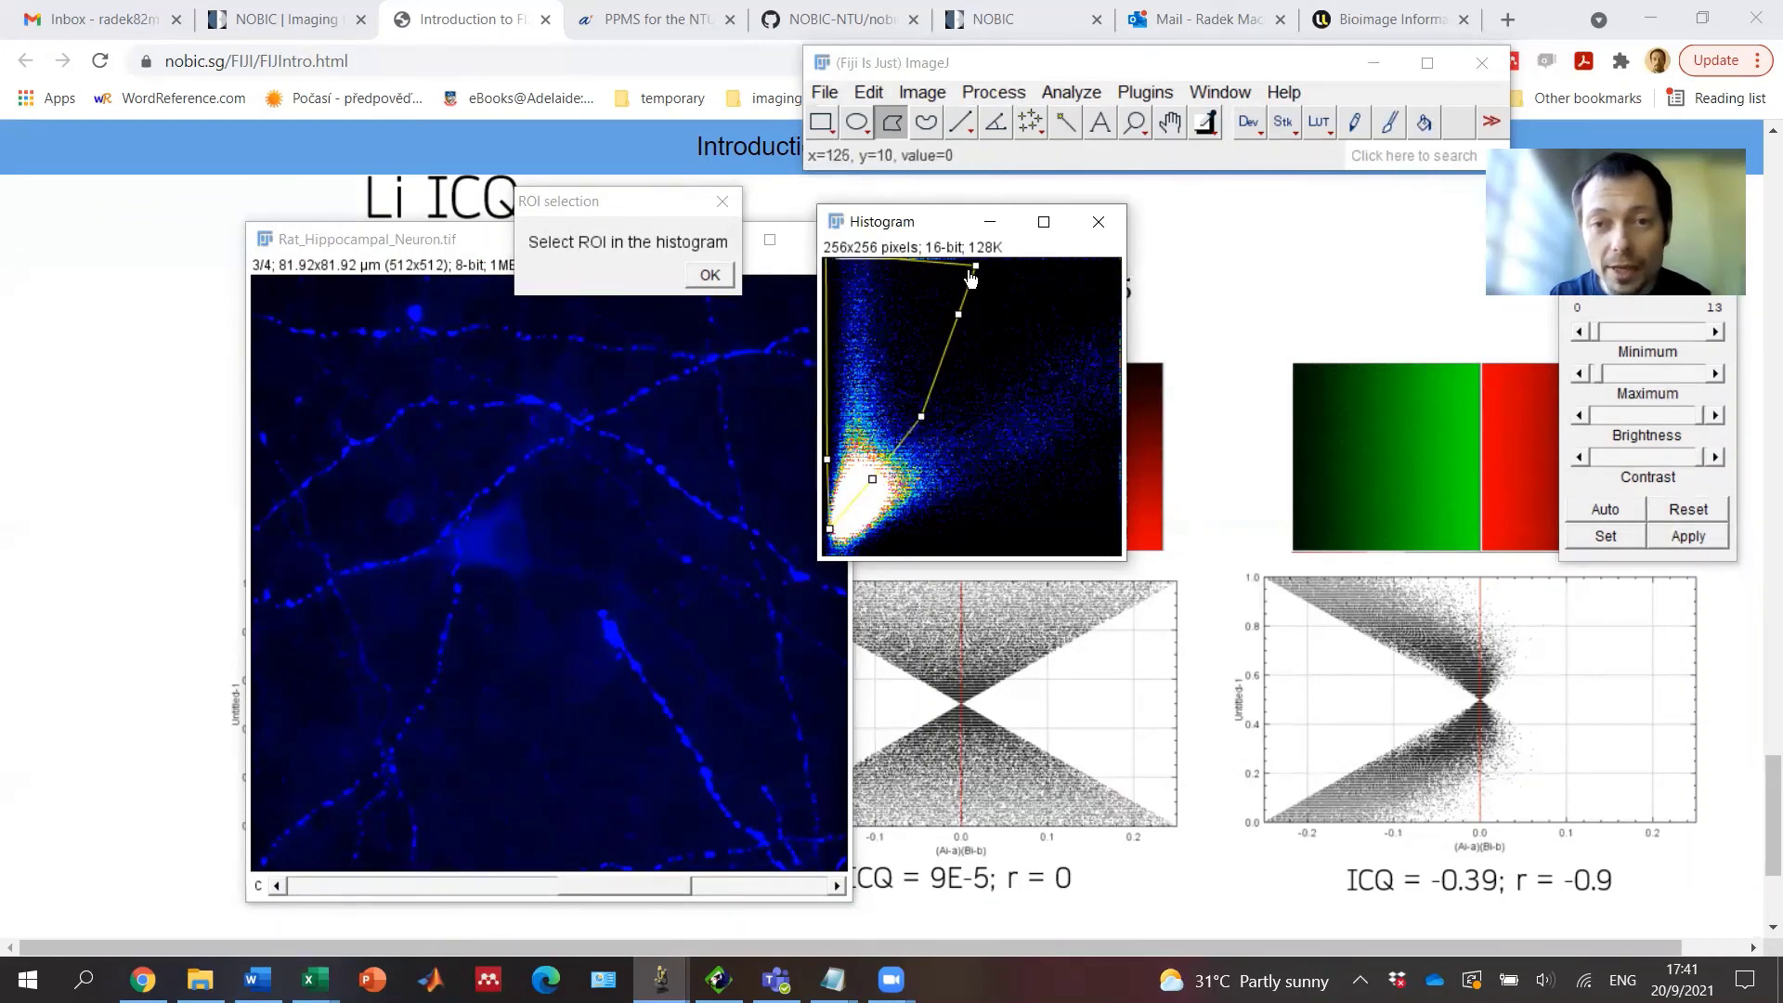
{"action": "left_click_drag", "start_coordinate": [975, 267], "coordinate": [983, 259]}
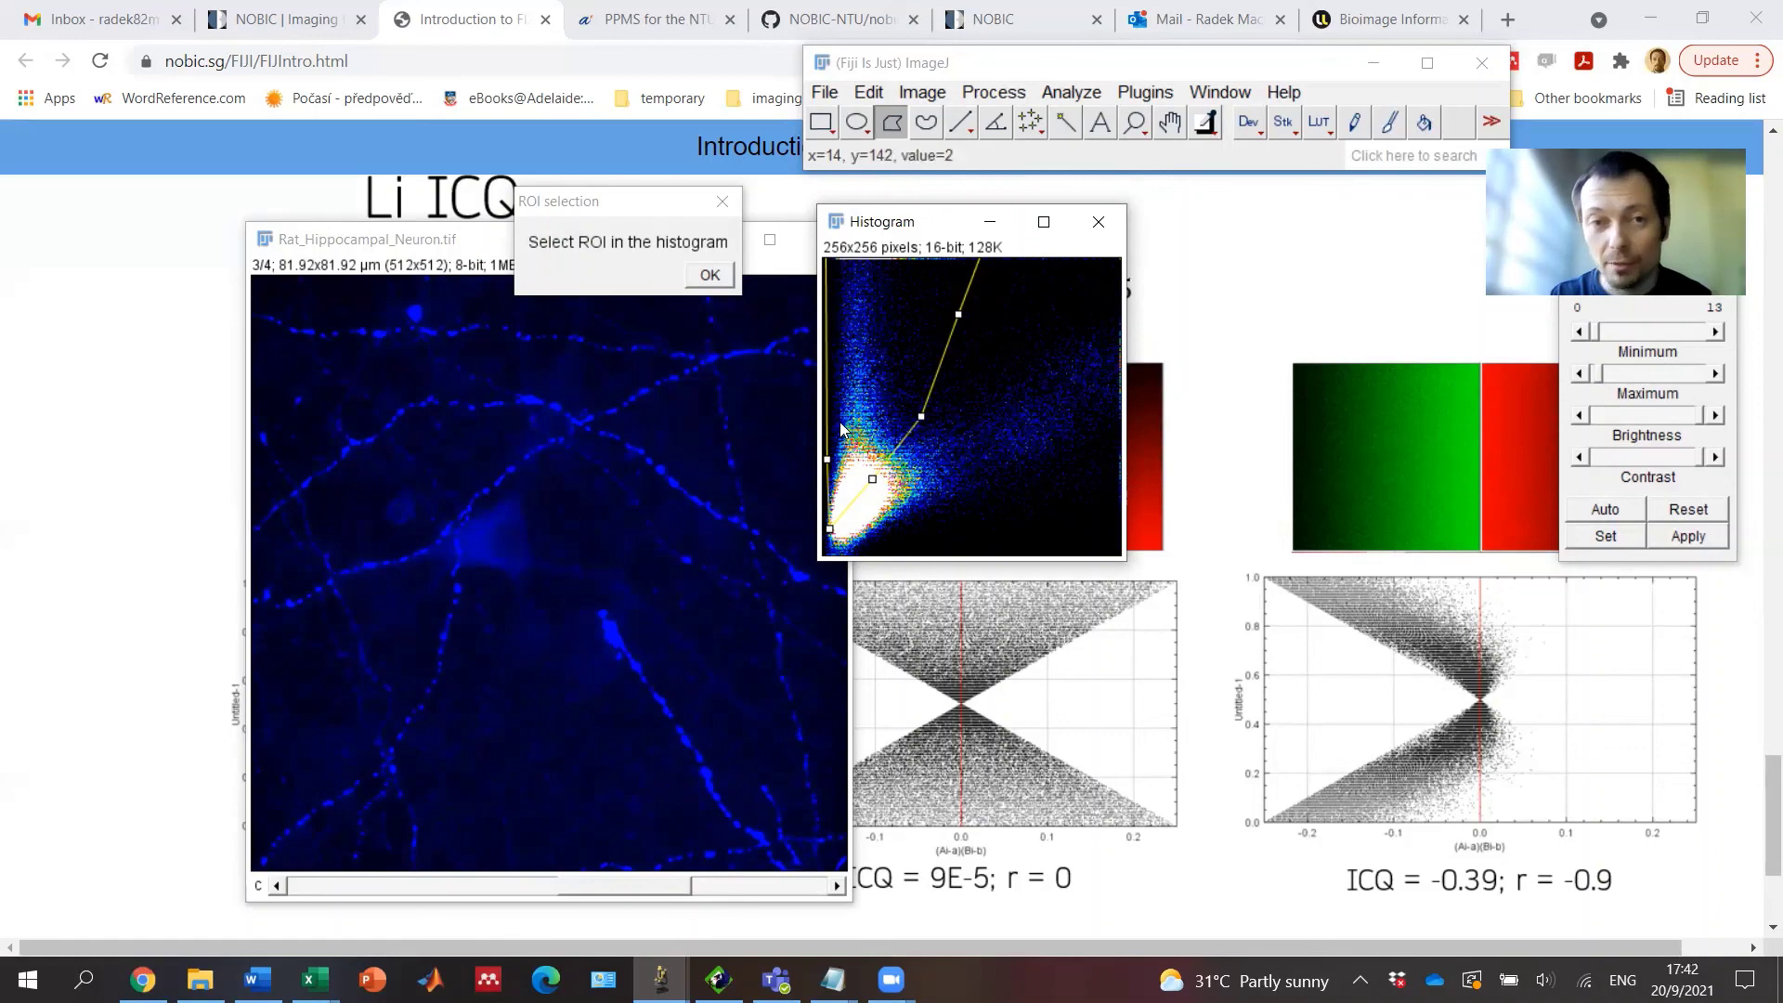
Step: Generate the masked neuron image from the vertical-branch histogram selection and choose to select another ROI
{"action": "left_click", "coordinate": [708, 275]}
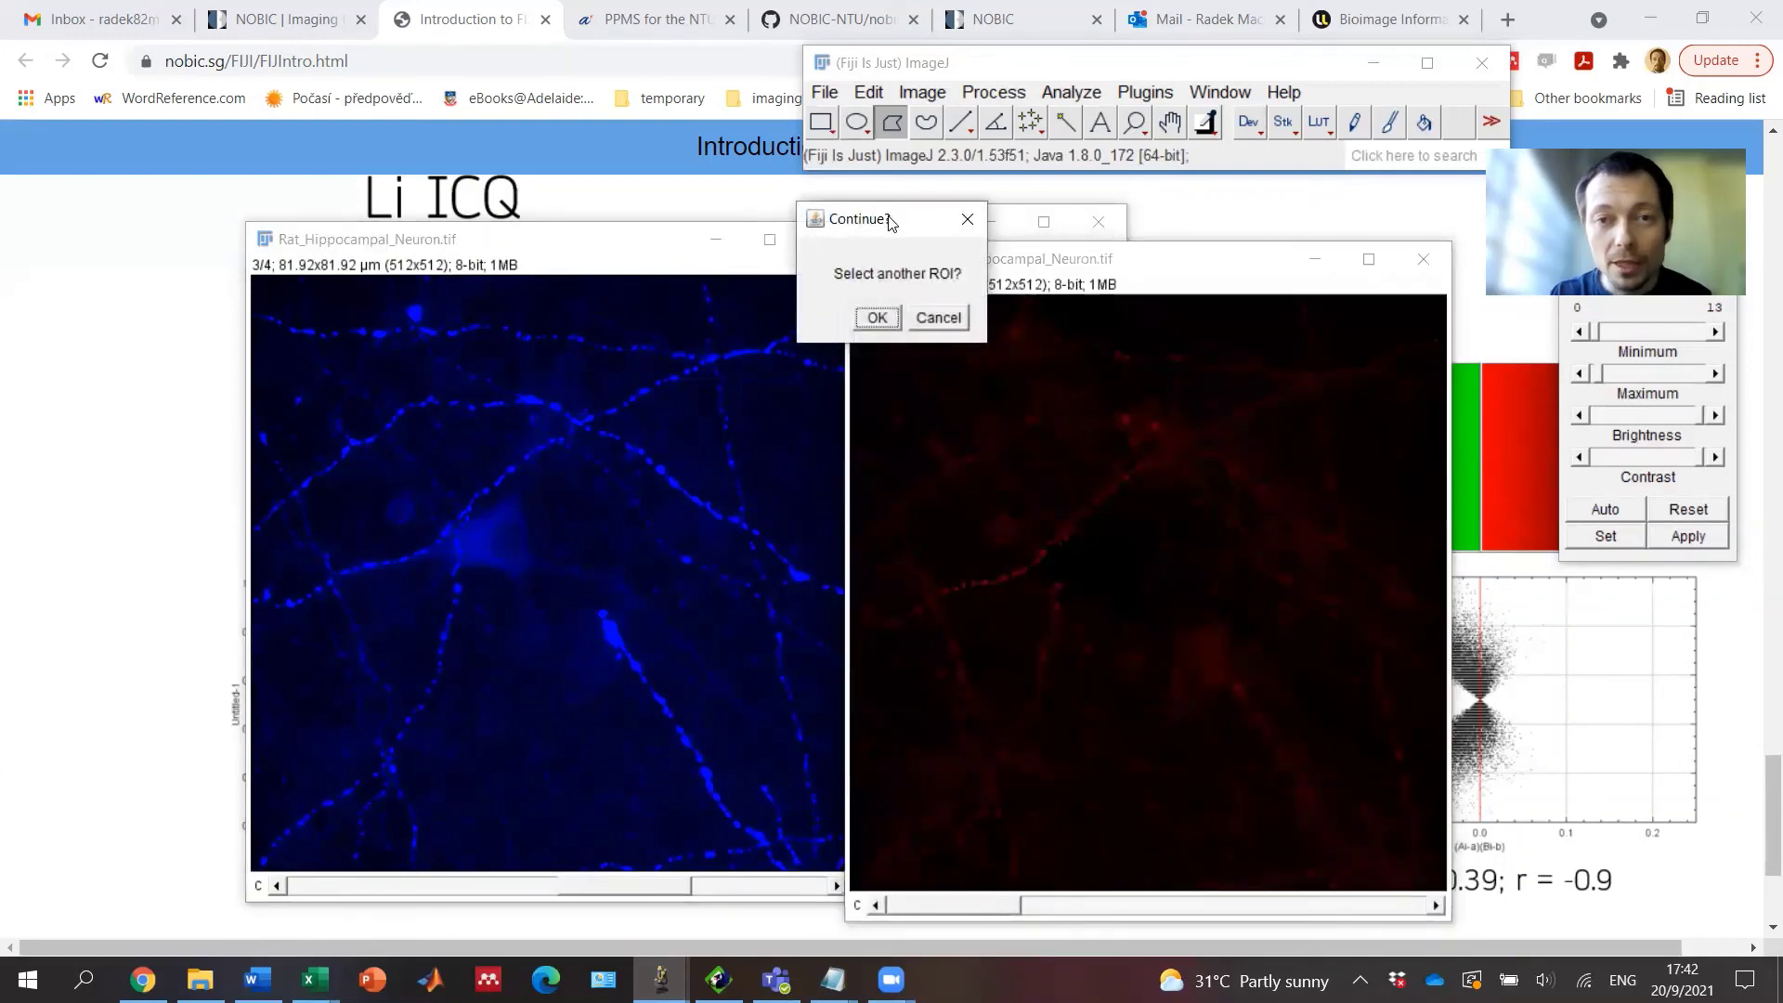
{"action": "left_click_drag", "start_coordinate": [888, 221], "coordinate": [620, 162]}
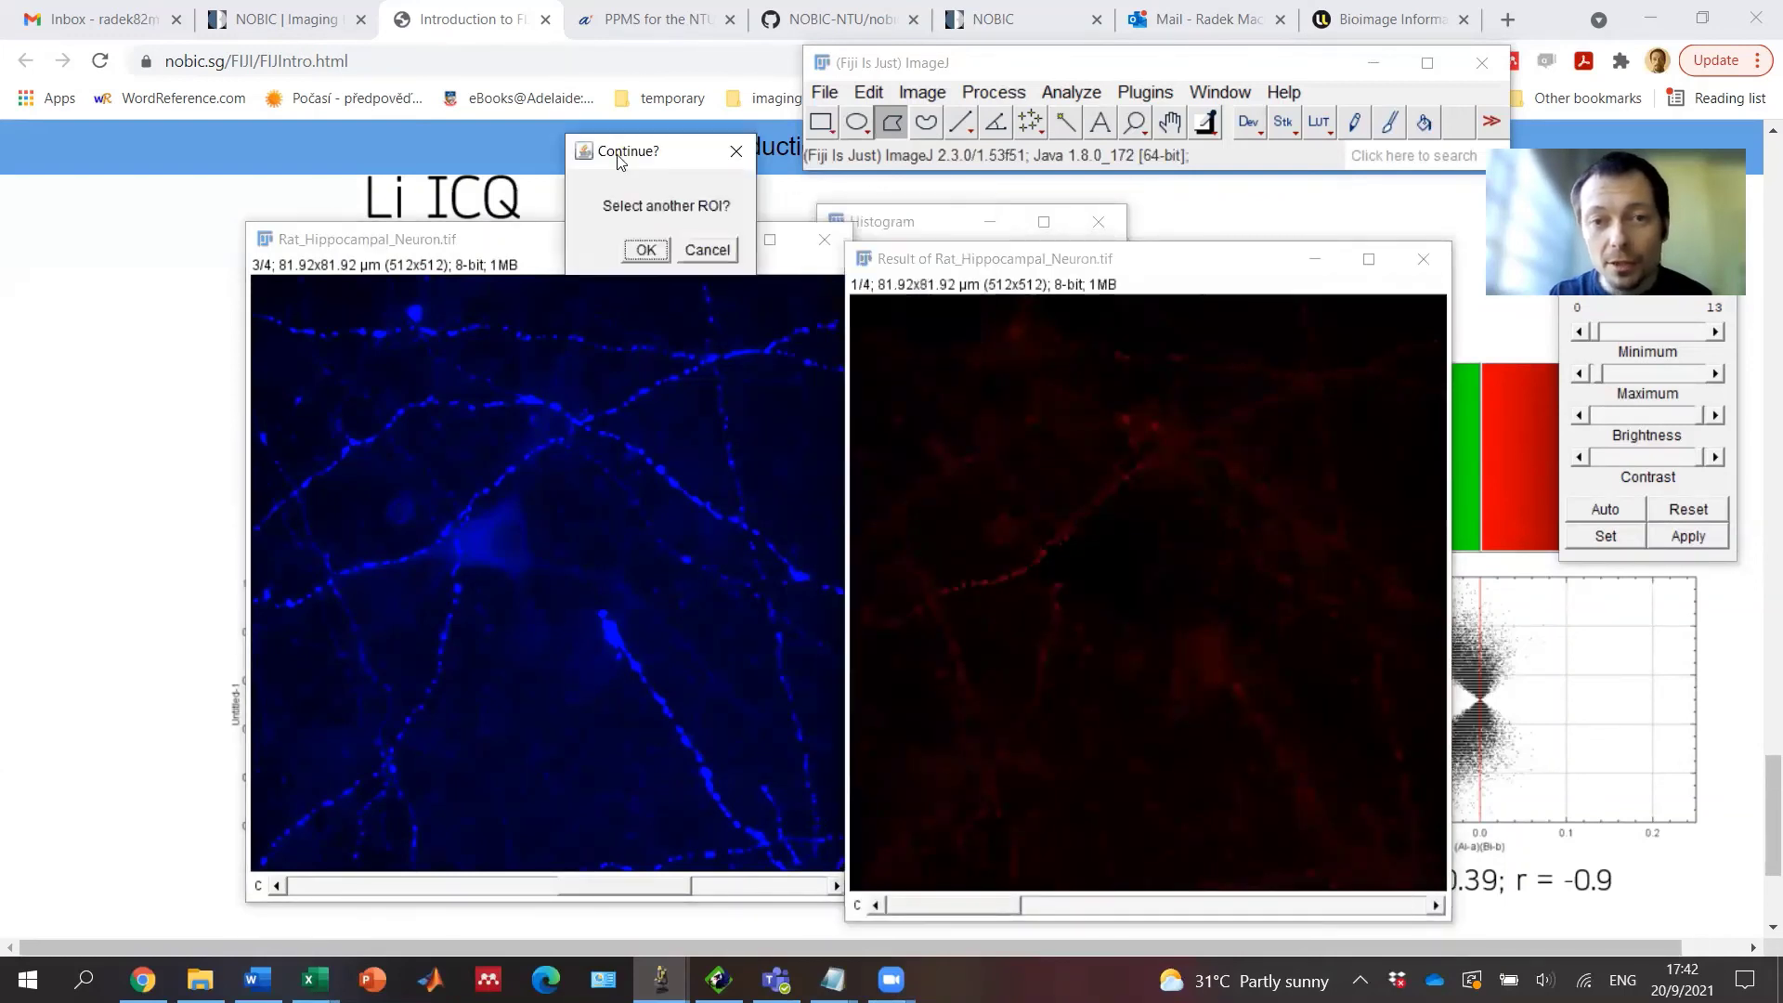
{"action": "left_click", "coordinate": [645, 251]}
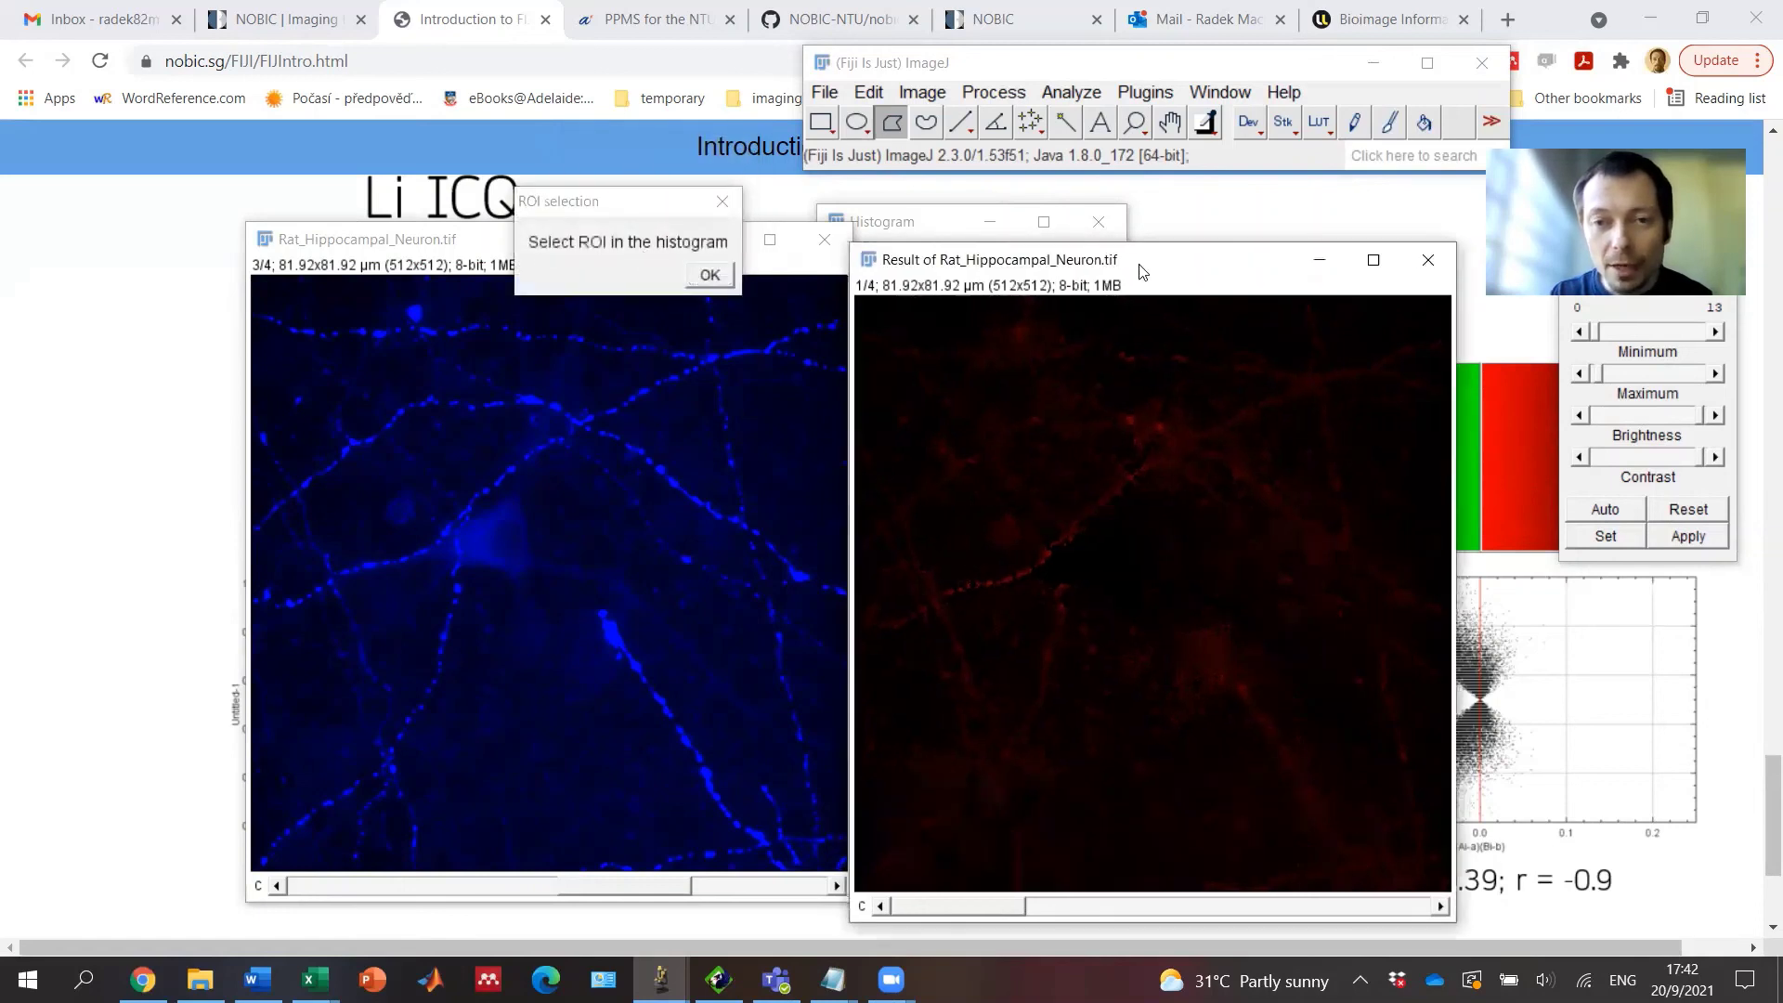
Step: Show channel 3 of the masked result beside the original neuron image, leaving the histogram accessible
{"action": "left_click_drag", "start_coordinate": [1140, 270], "coordinate": [1190, 209]}
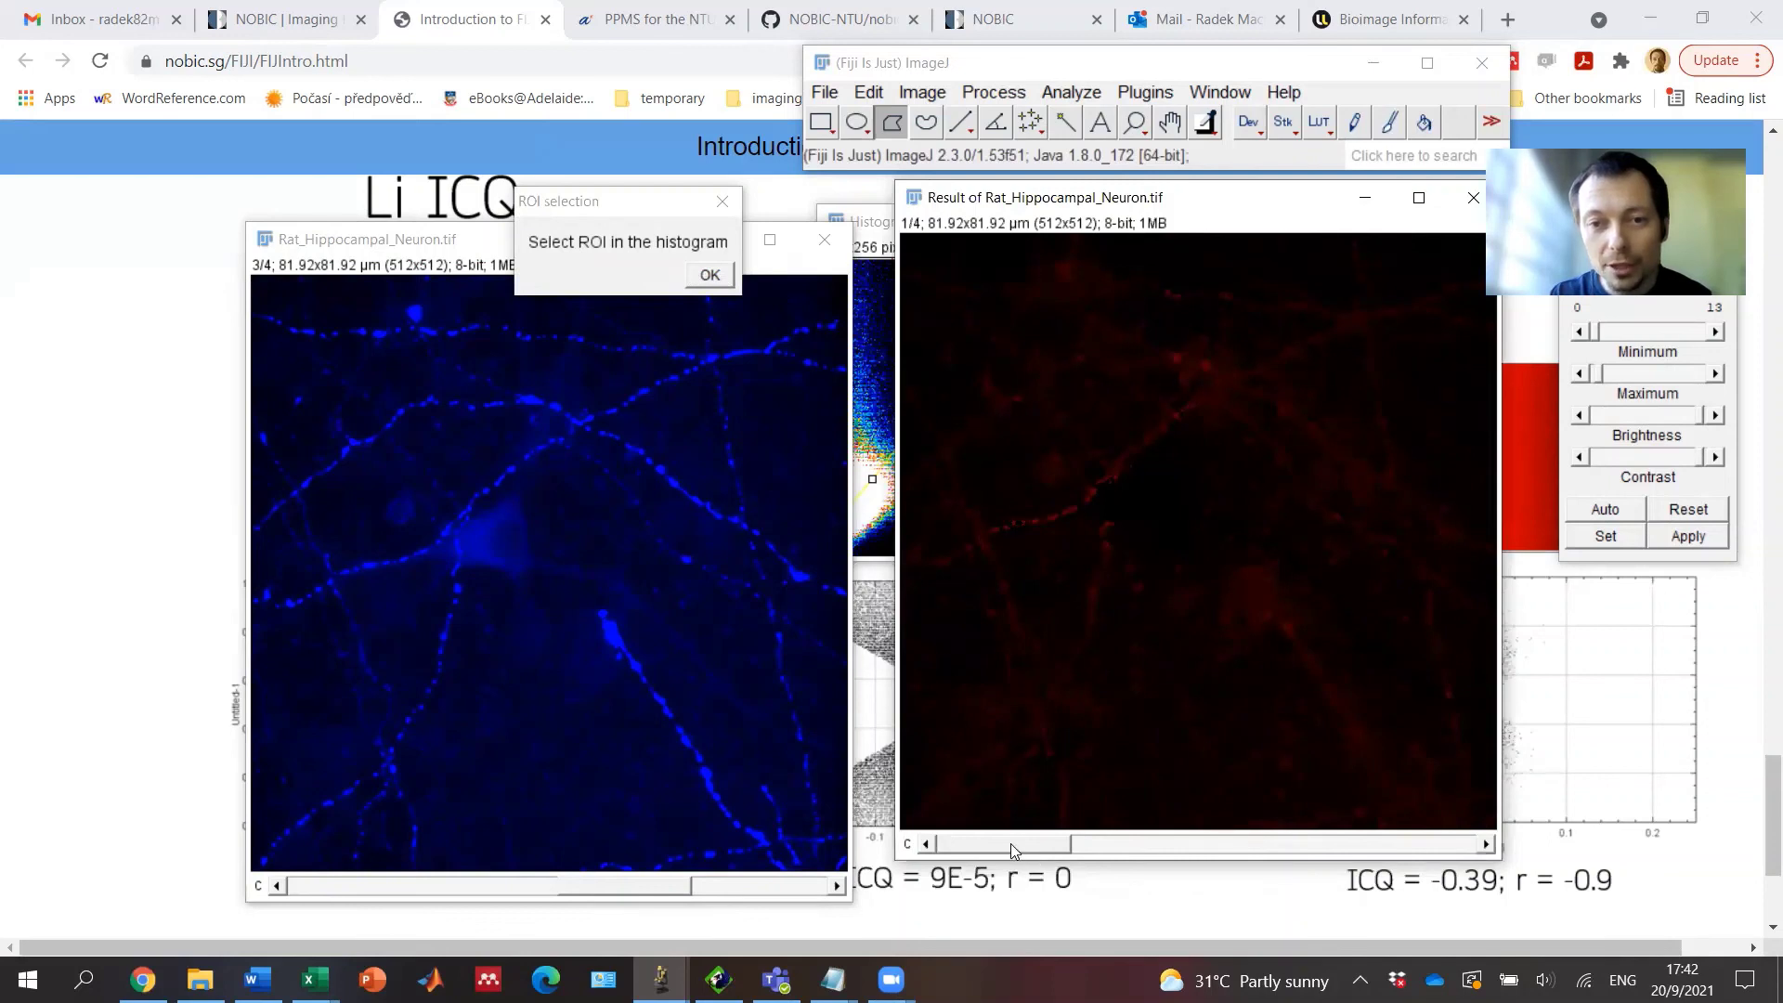
{"action": "left_click_drag", "start_coordinate": [1032, 850], "coordinate": [1284, 799]}
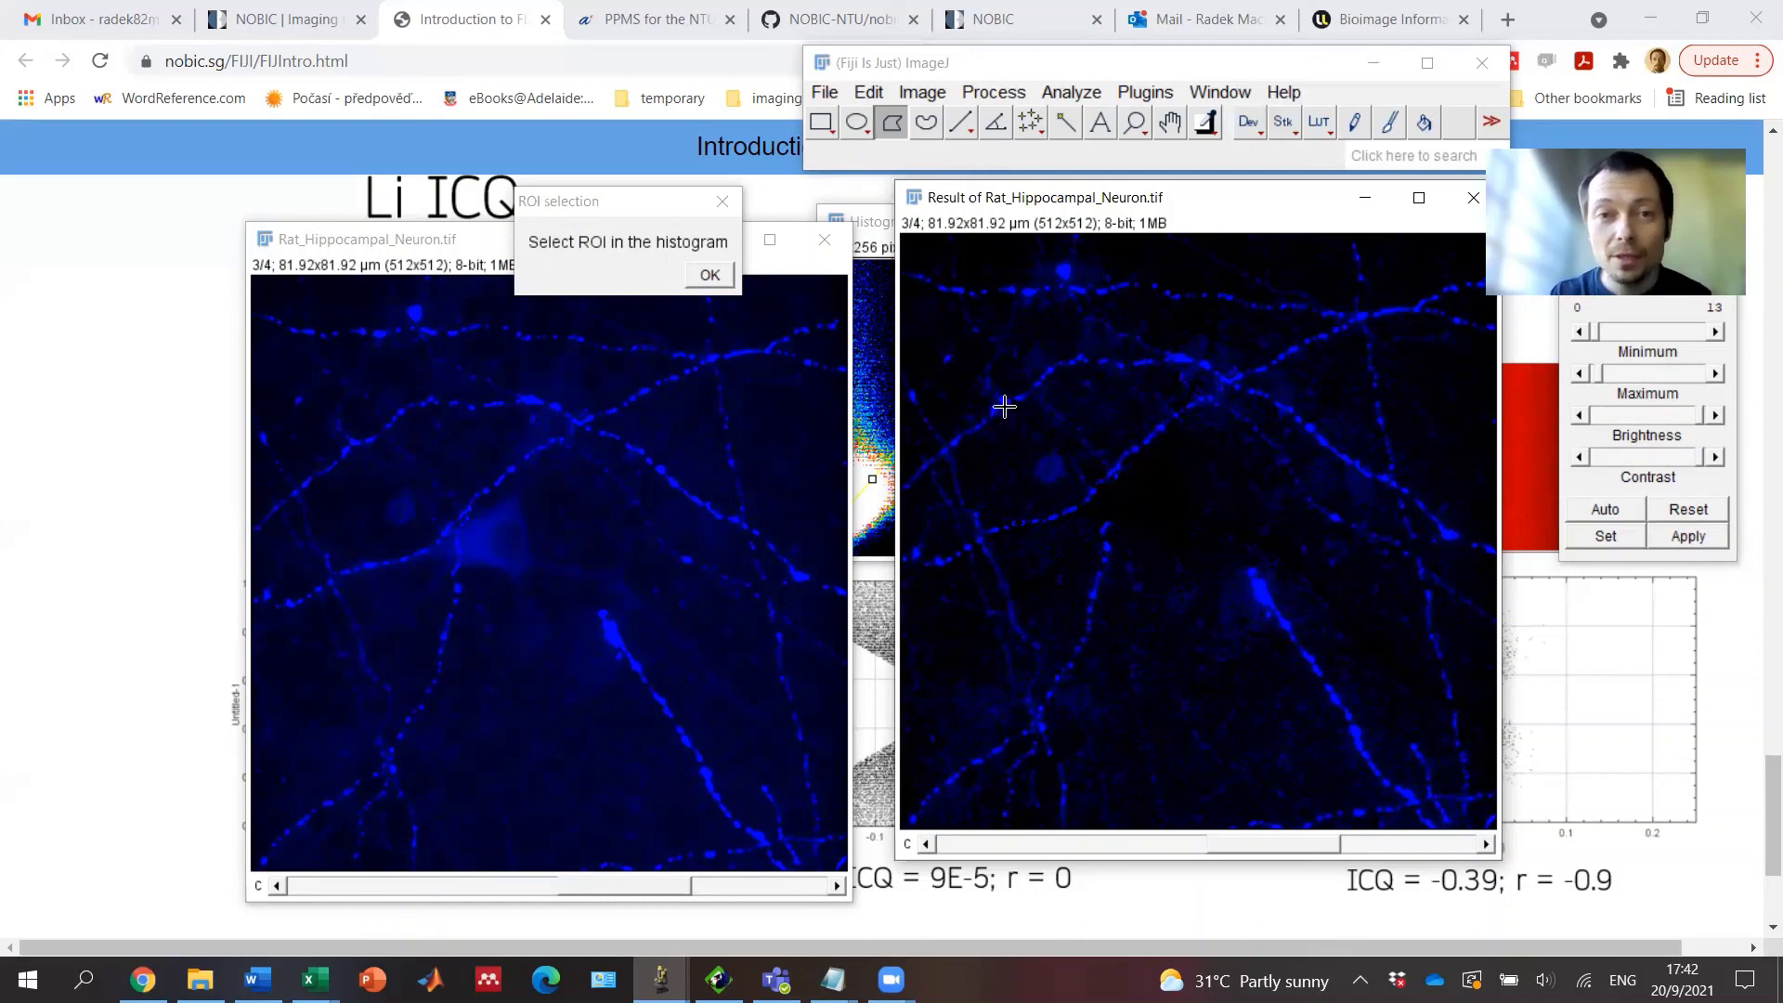
{"action": "left_click_drag", "start_coordinate": [1207, 199], "coordinate": [1282, 297]}
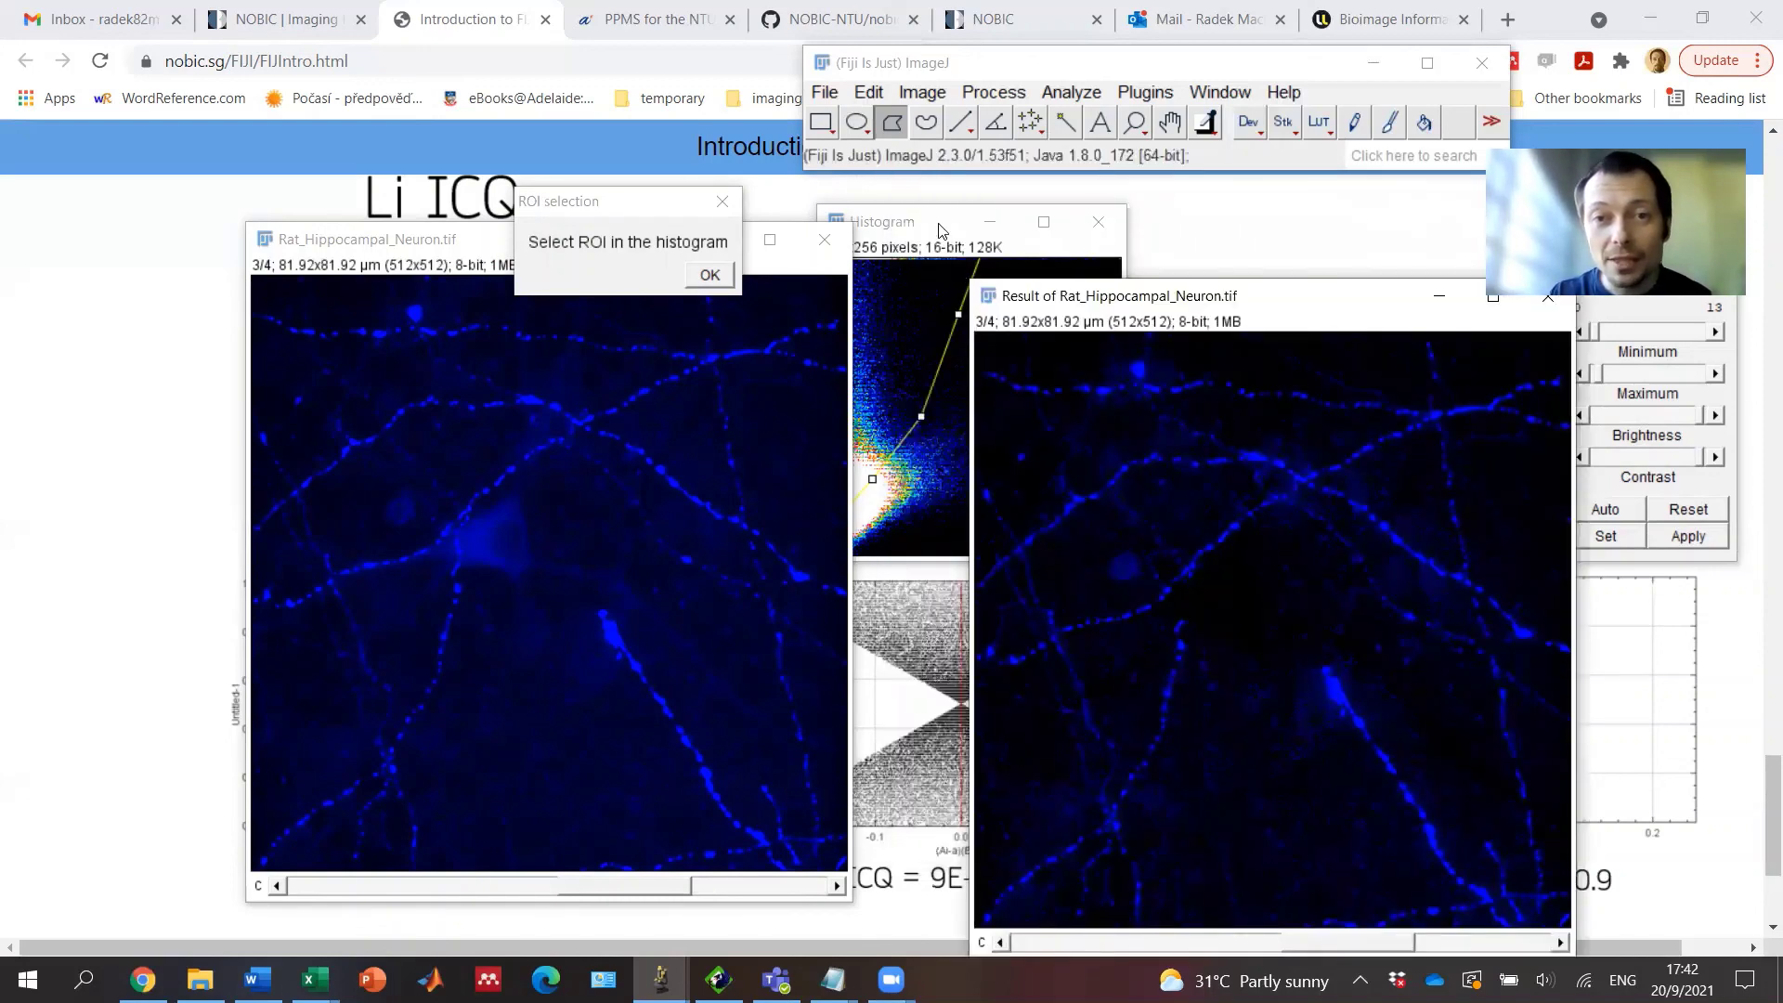
Step: Replace the histogram selection with a polygon around the diagonal branch, running from the origin corner to the image's right edge
{"action": "left_click", "coordinate": [941, 226]}
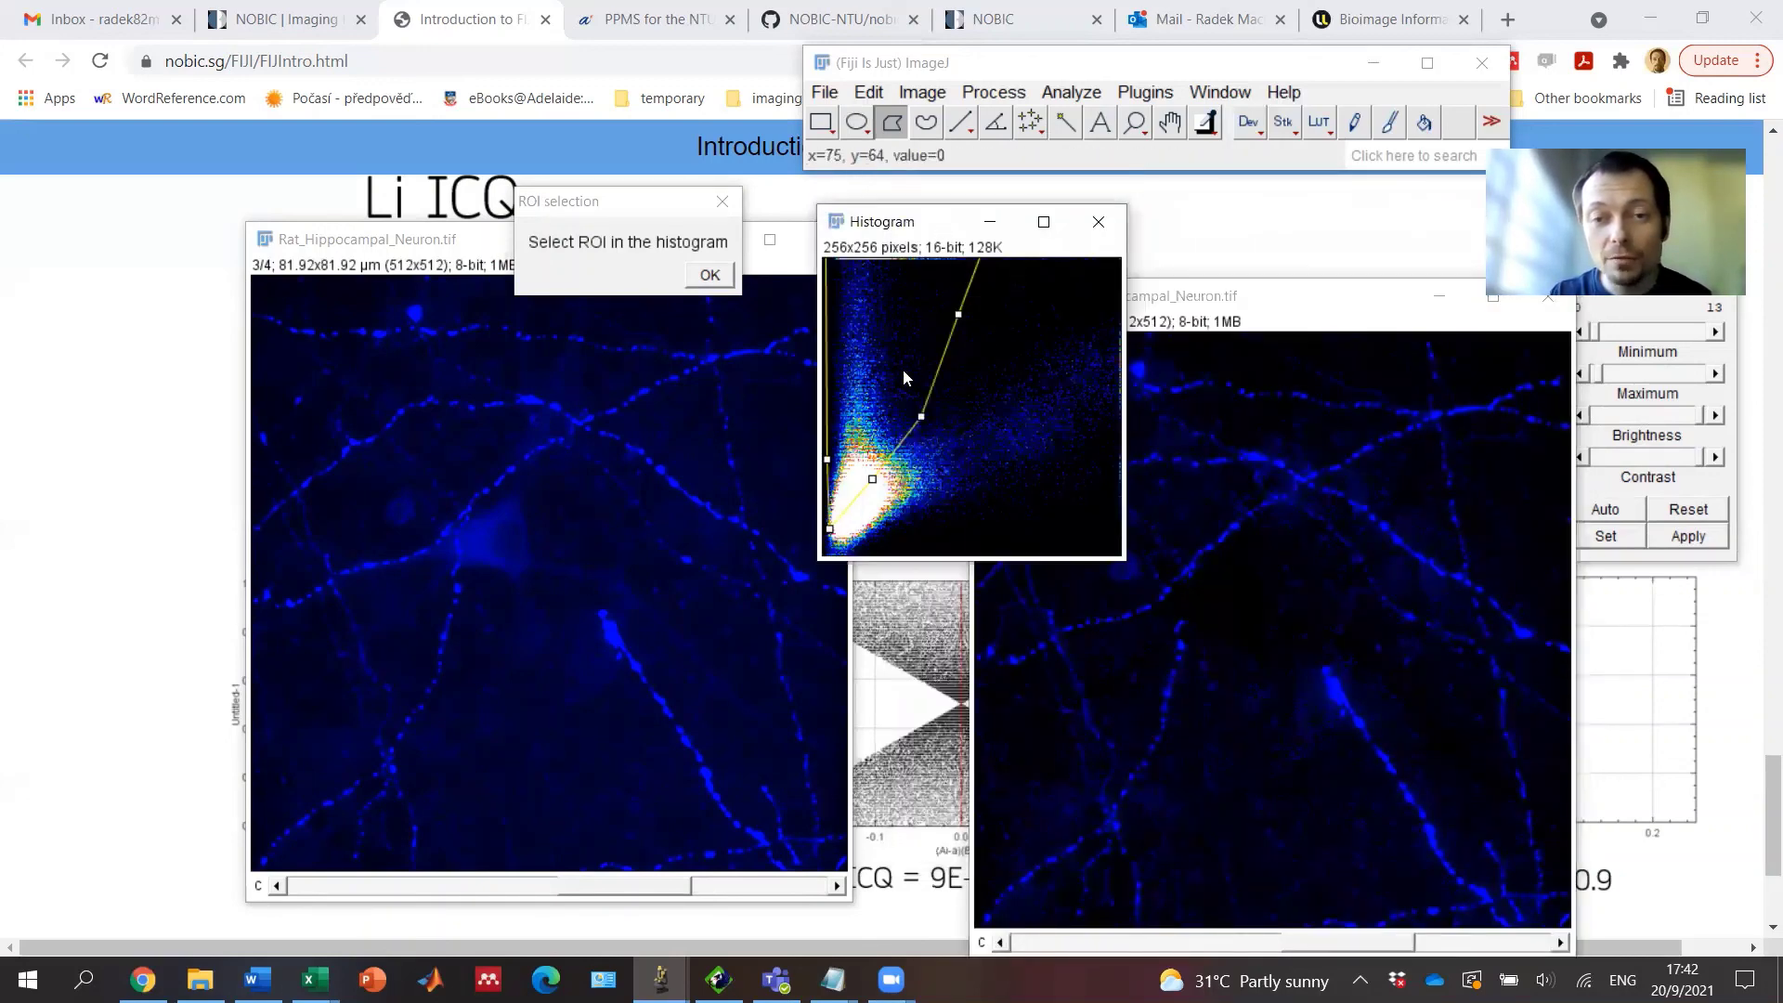
{"action": "left_click", "coordinate": [984, 345]}
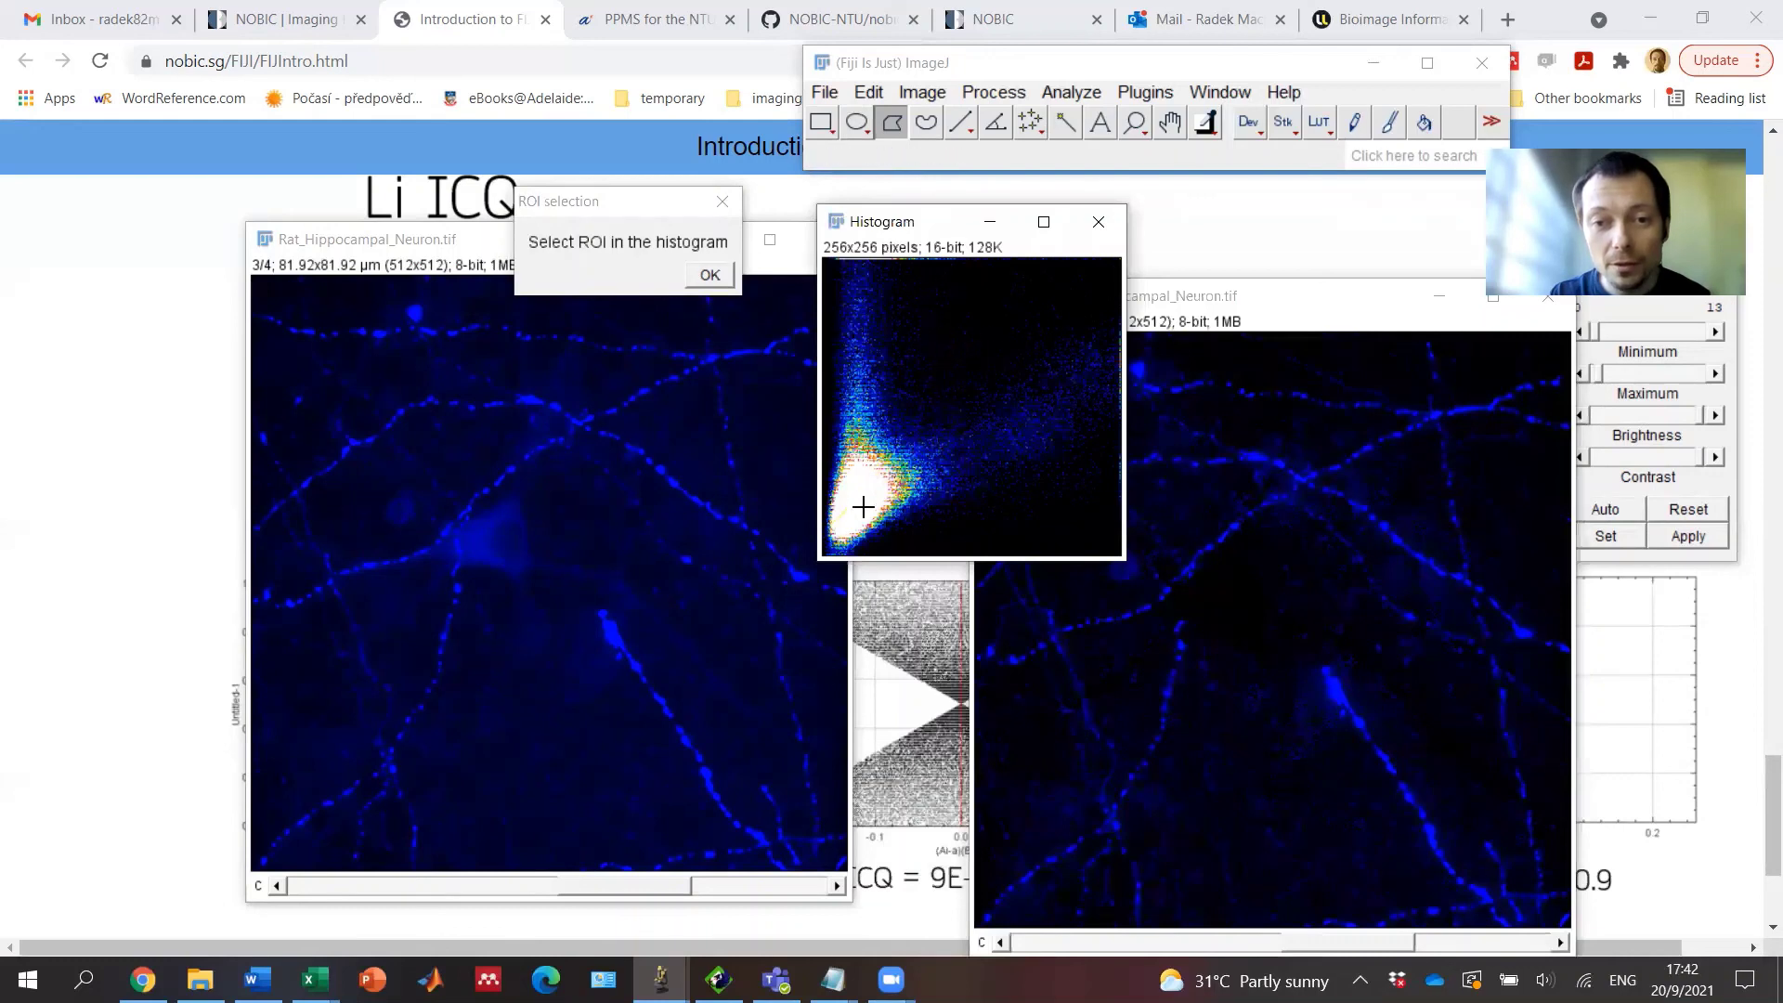
{"action": "left_click", "coordinate": [828, 546]}
{"action": "left_click", "coordinate": [911, 428]}
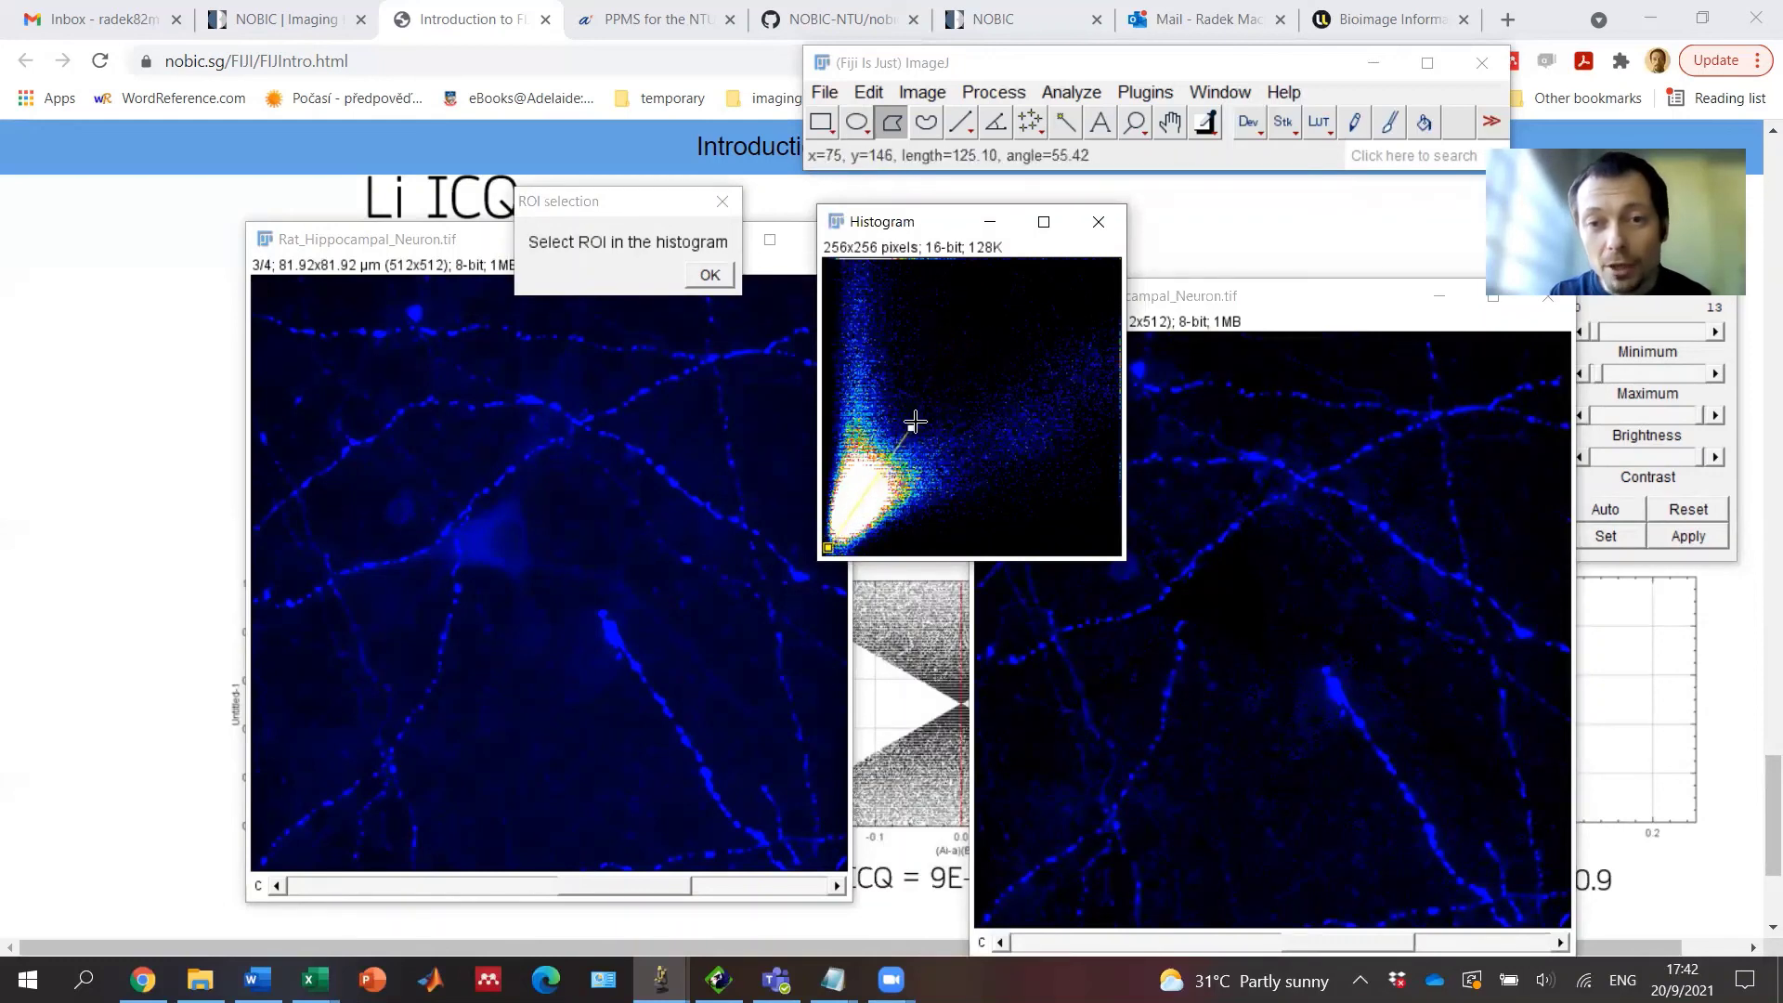
{"action": "left_click", "coordinate": [1059, 316]}
{"action": "left_click", "coordinate": [1114, 316]}
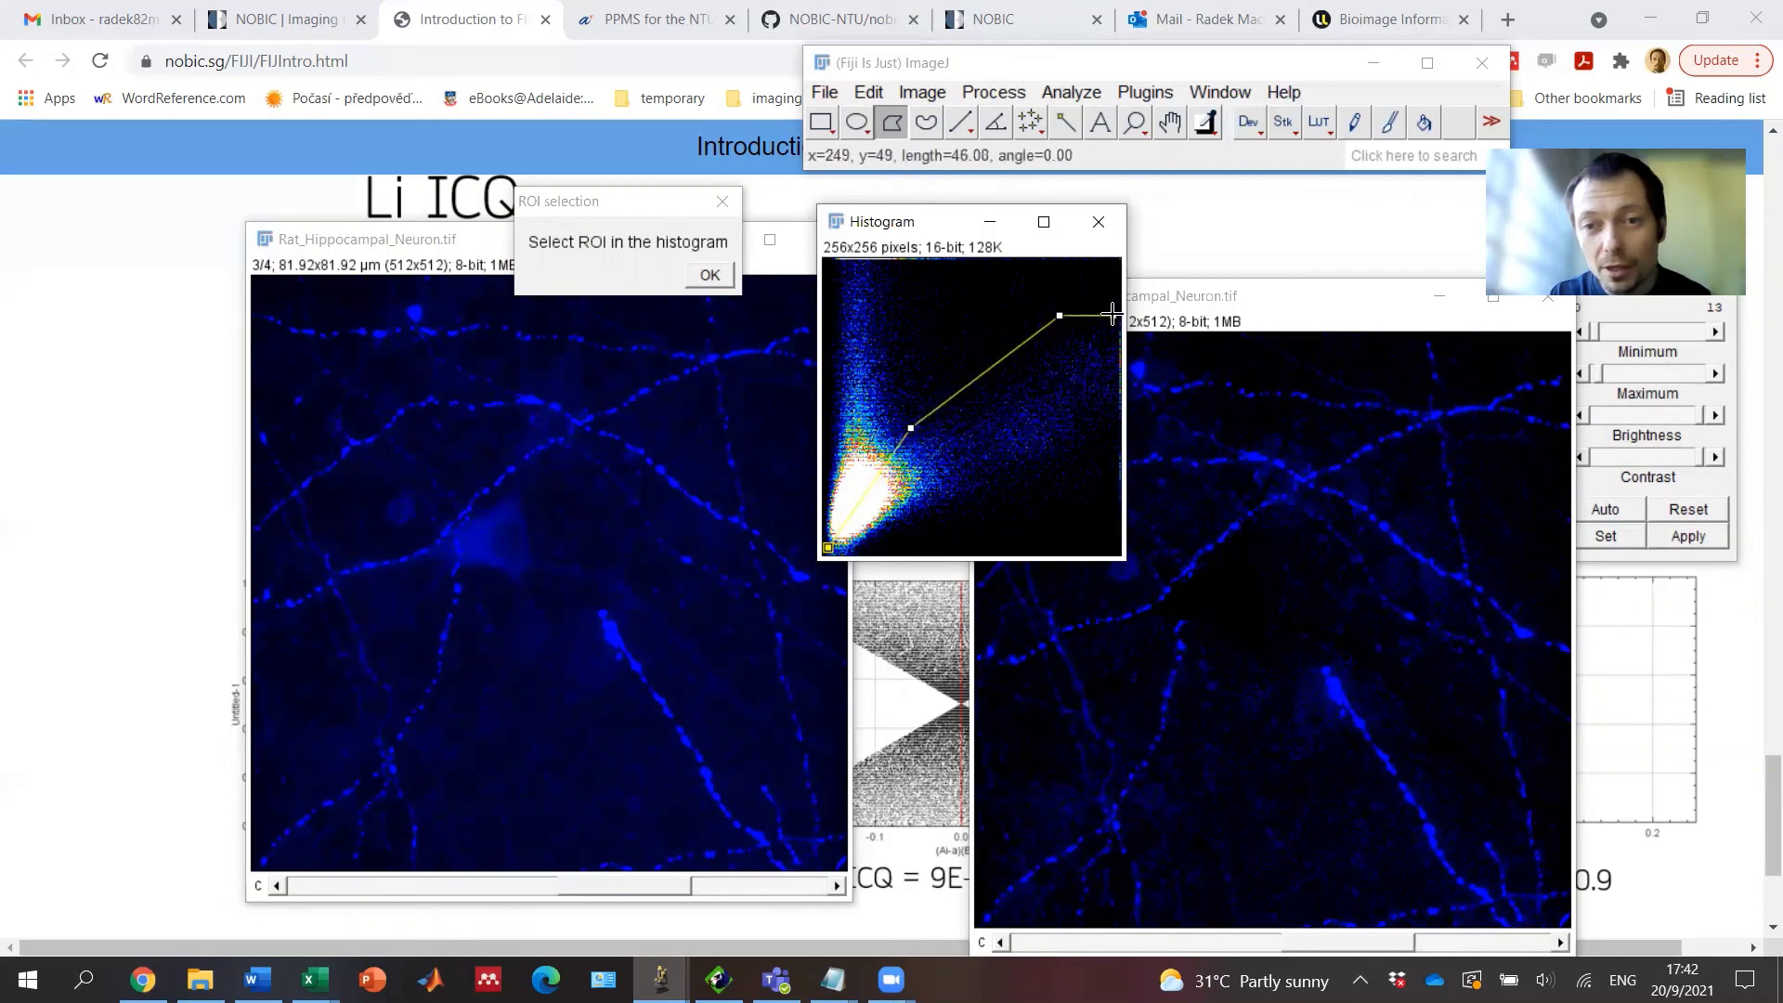
{"action": "left_click", "coordinate": [1117, 382]}
{"action": "left_click", "coordinate": [1118, 492]}
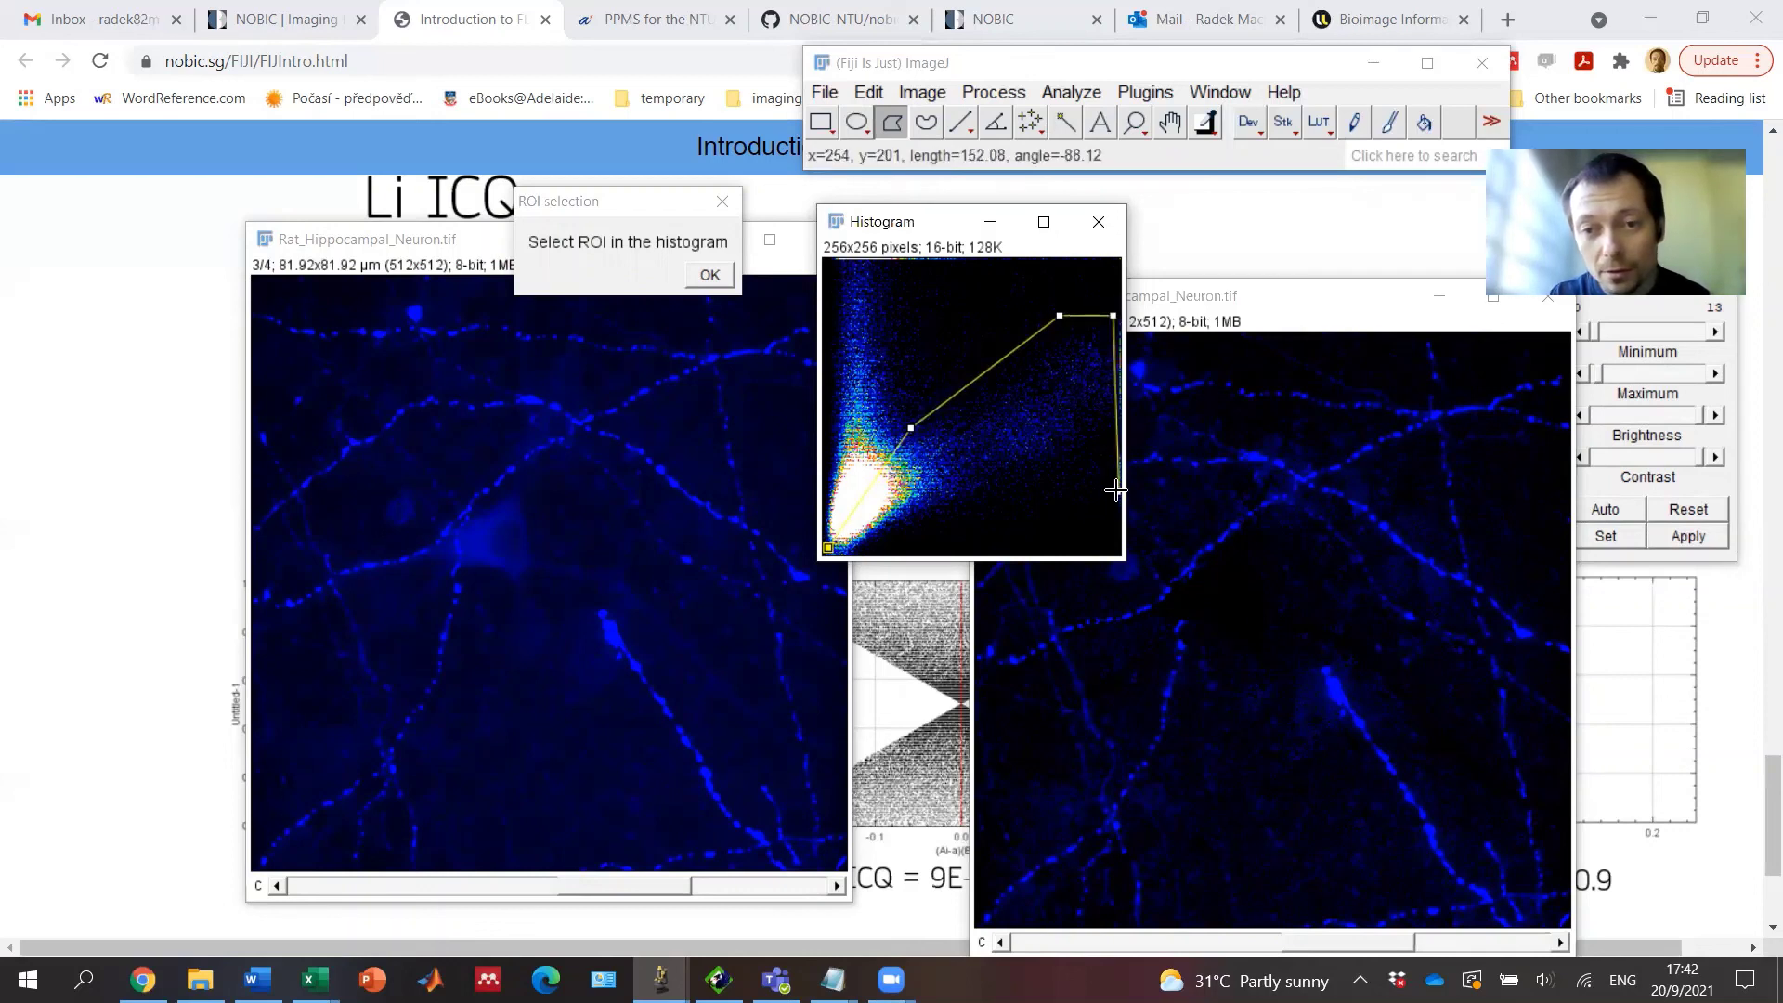
{"action": "left_click", "coordinate": [1046, 497]}
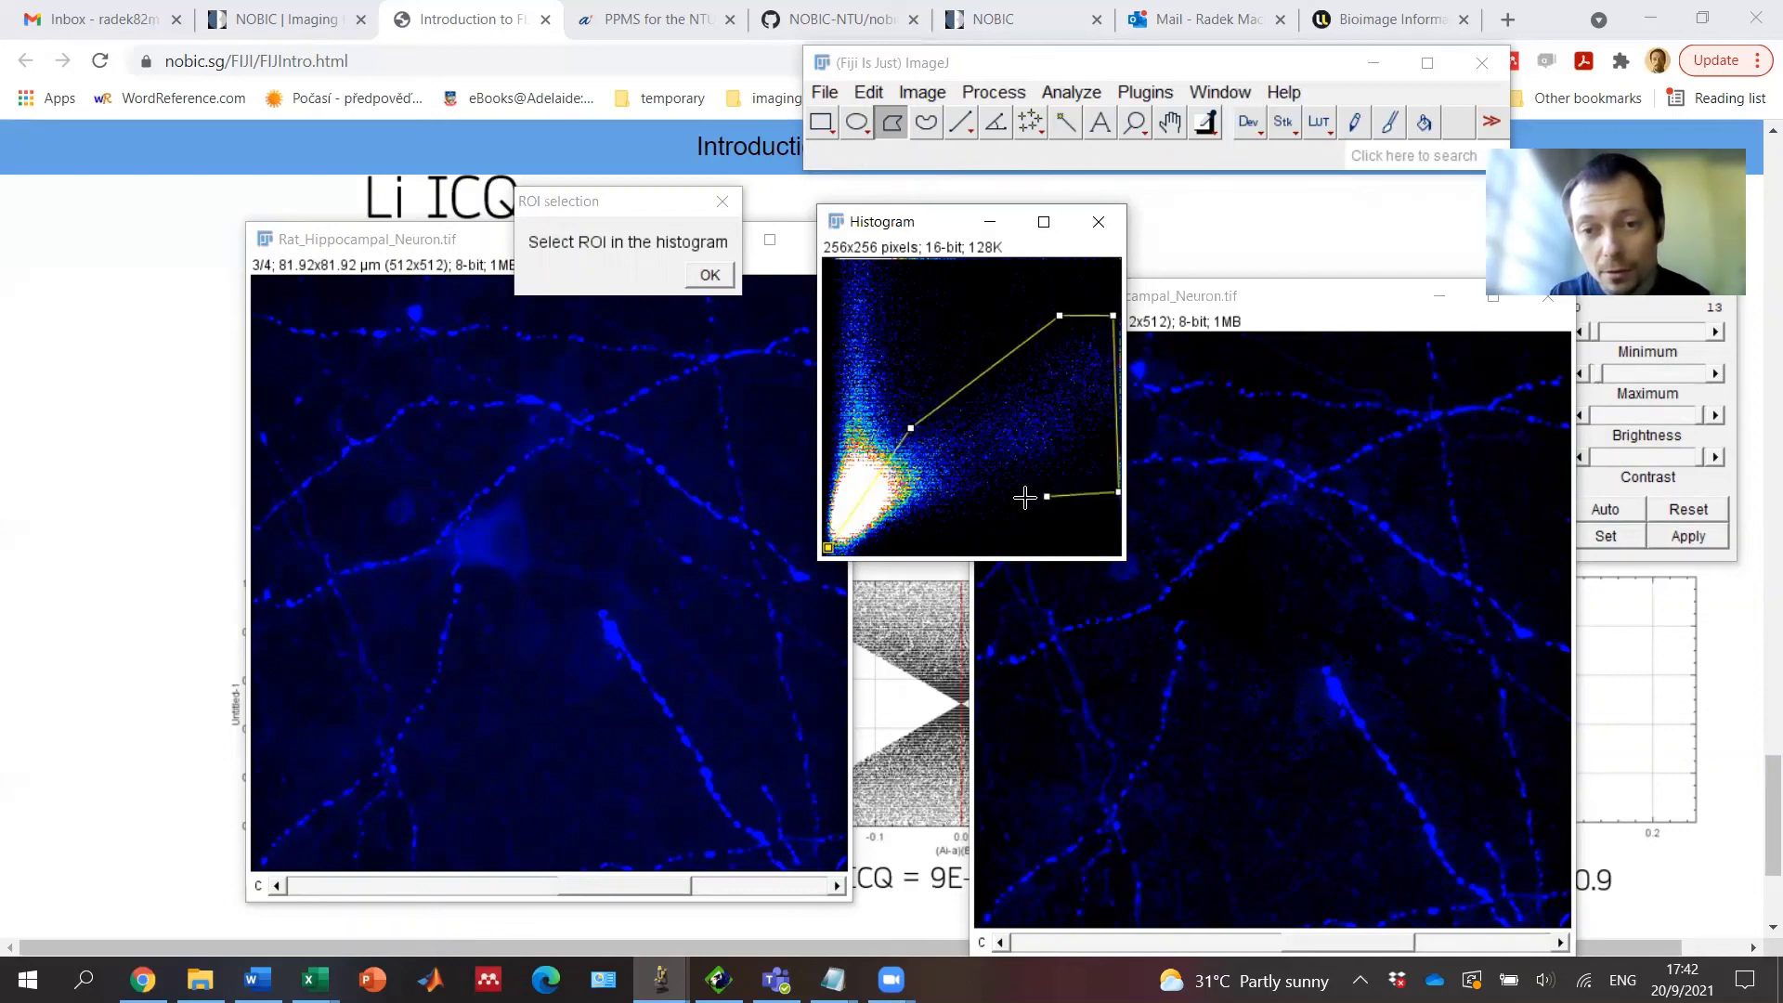
{"action": "left_click", "coordinate": [830, 549]}
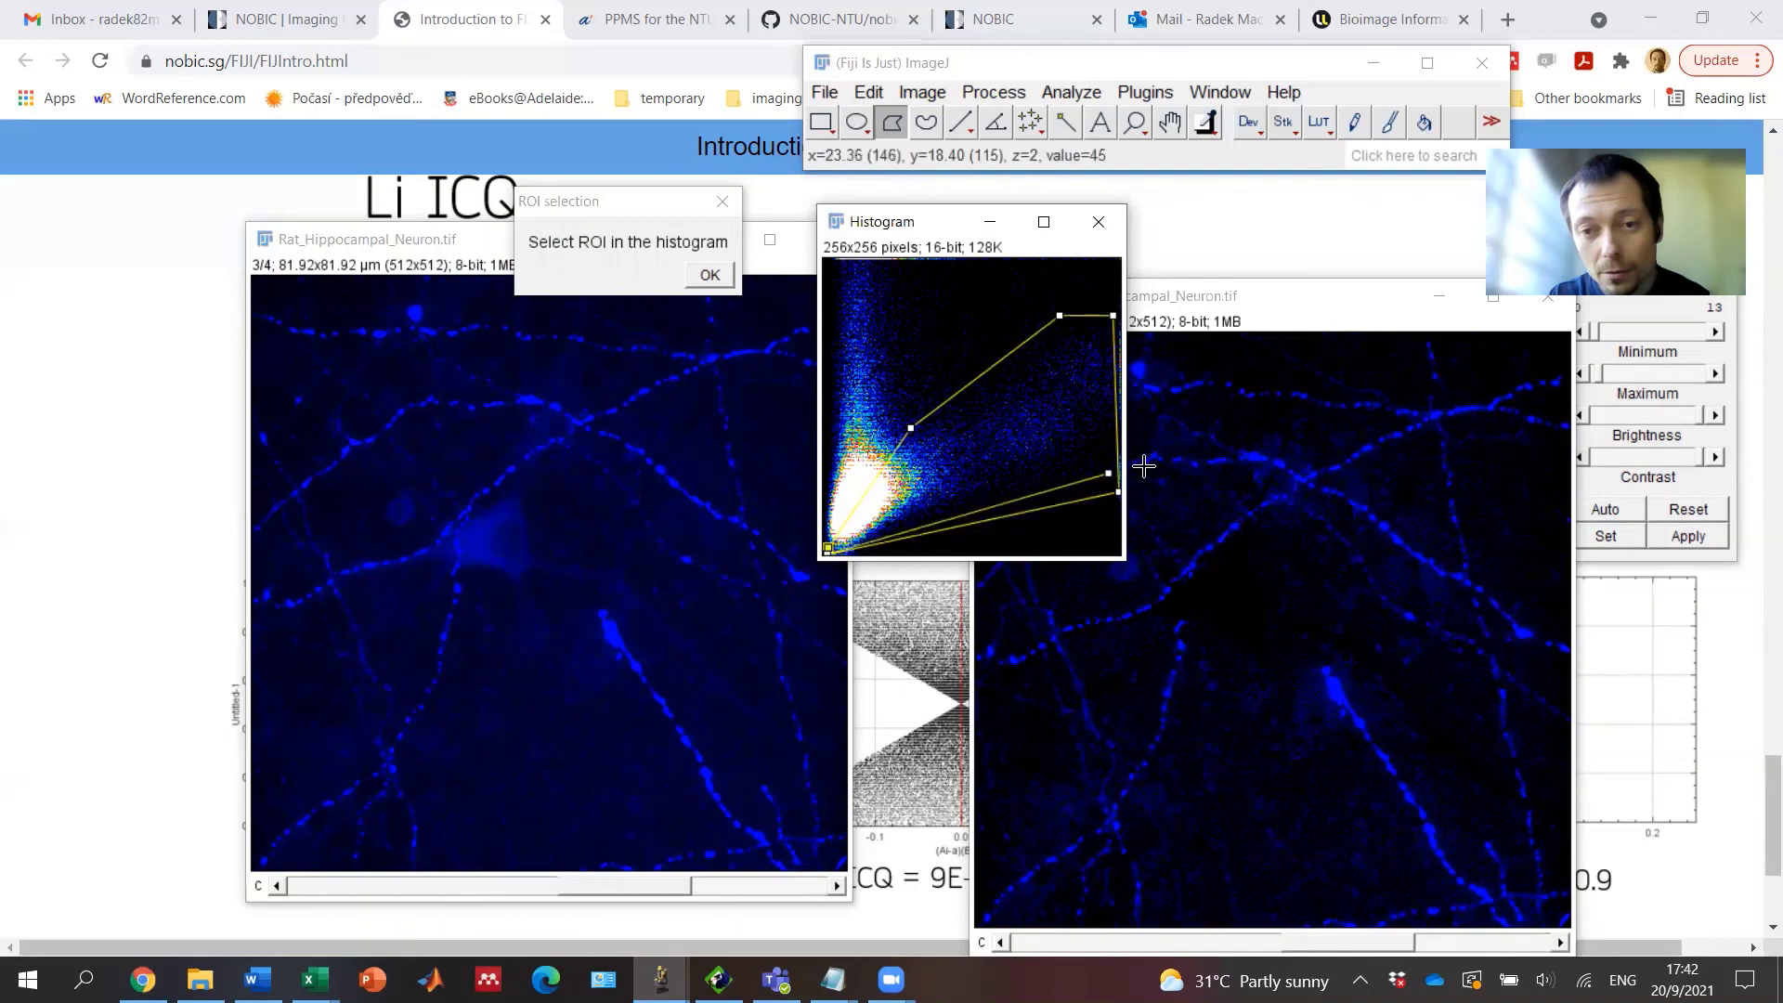
{"action": "left_click", "coordinate": [842, 551]}
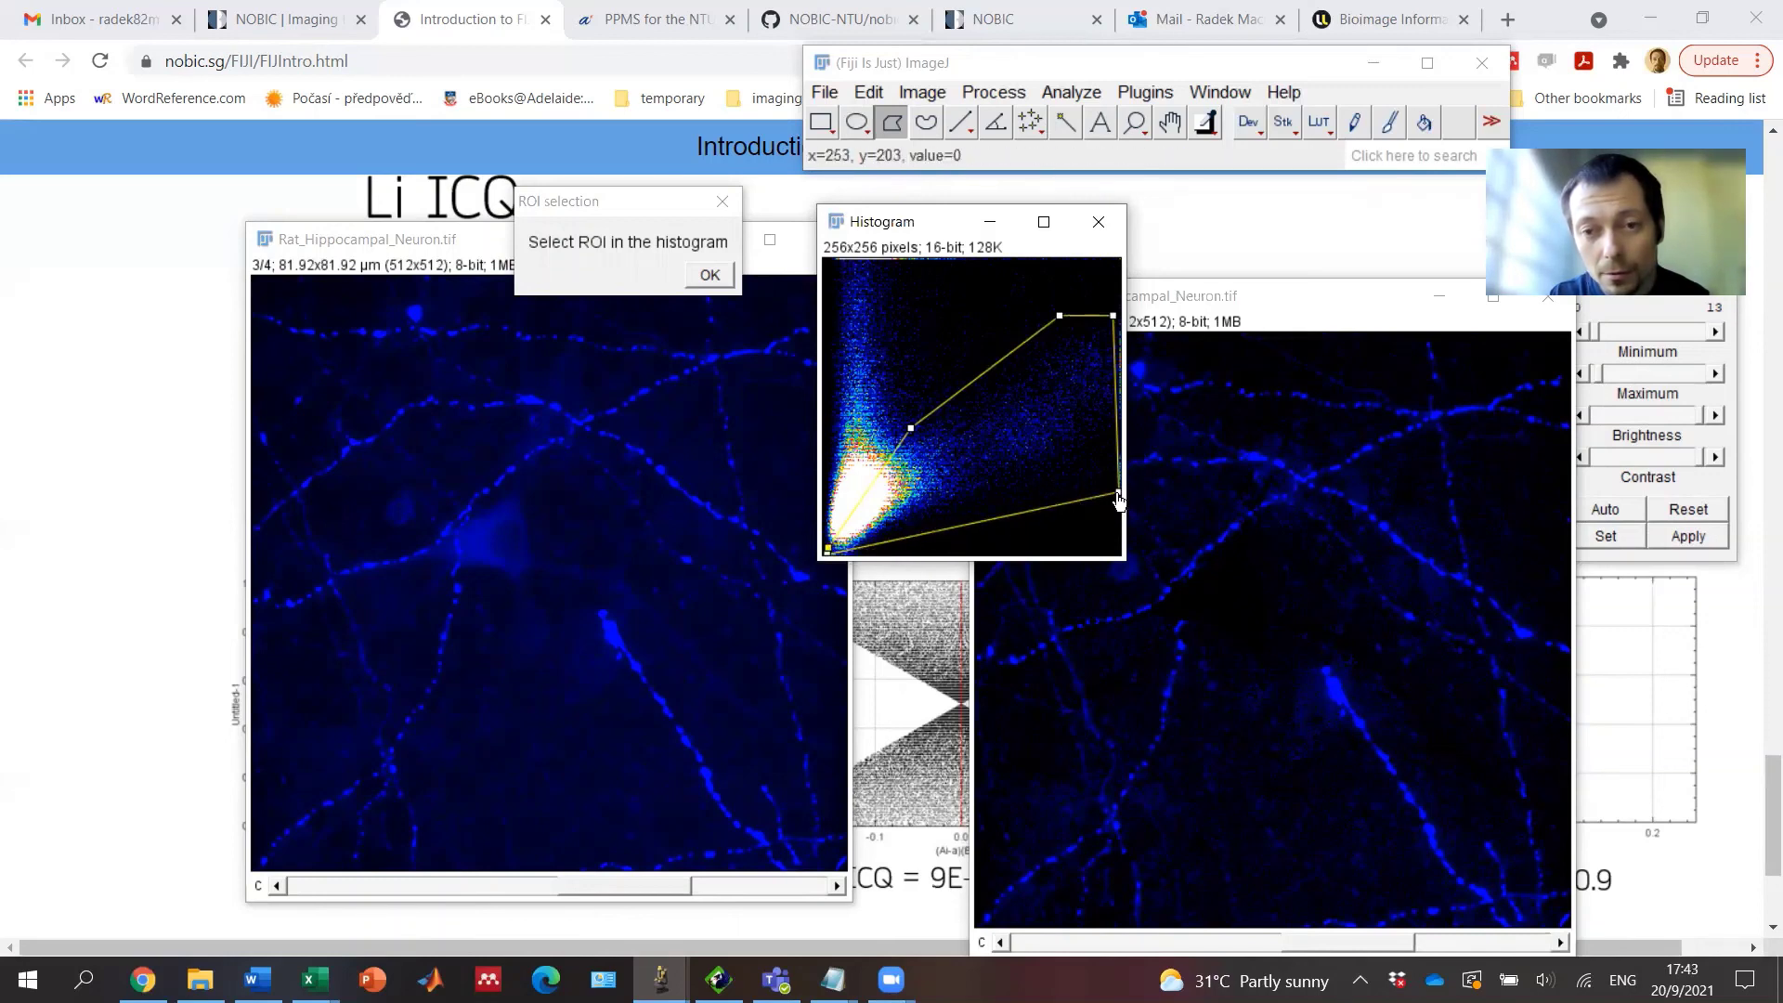
{"action": "left_click_drag", "start_coordinate": [1114, 317], "coordinate": [1120, 317]}
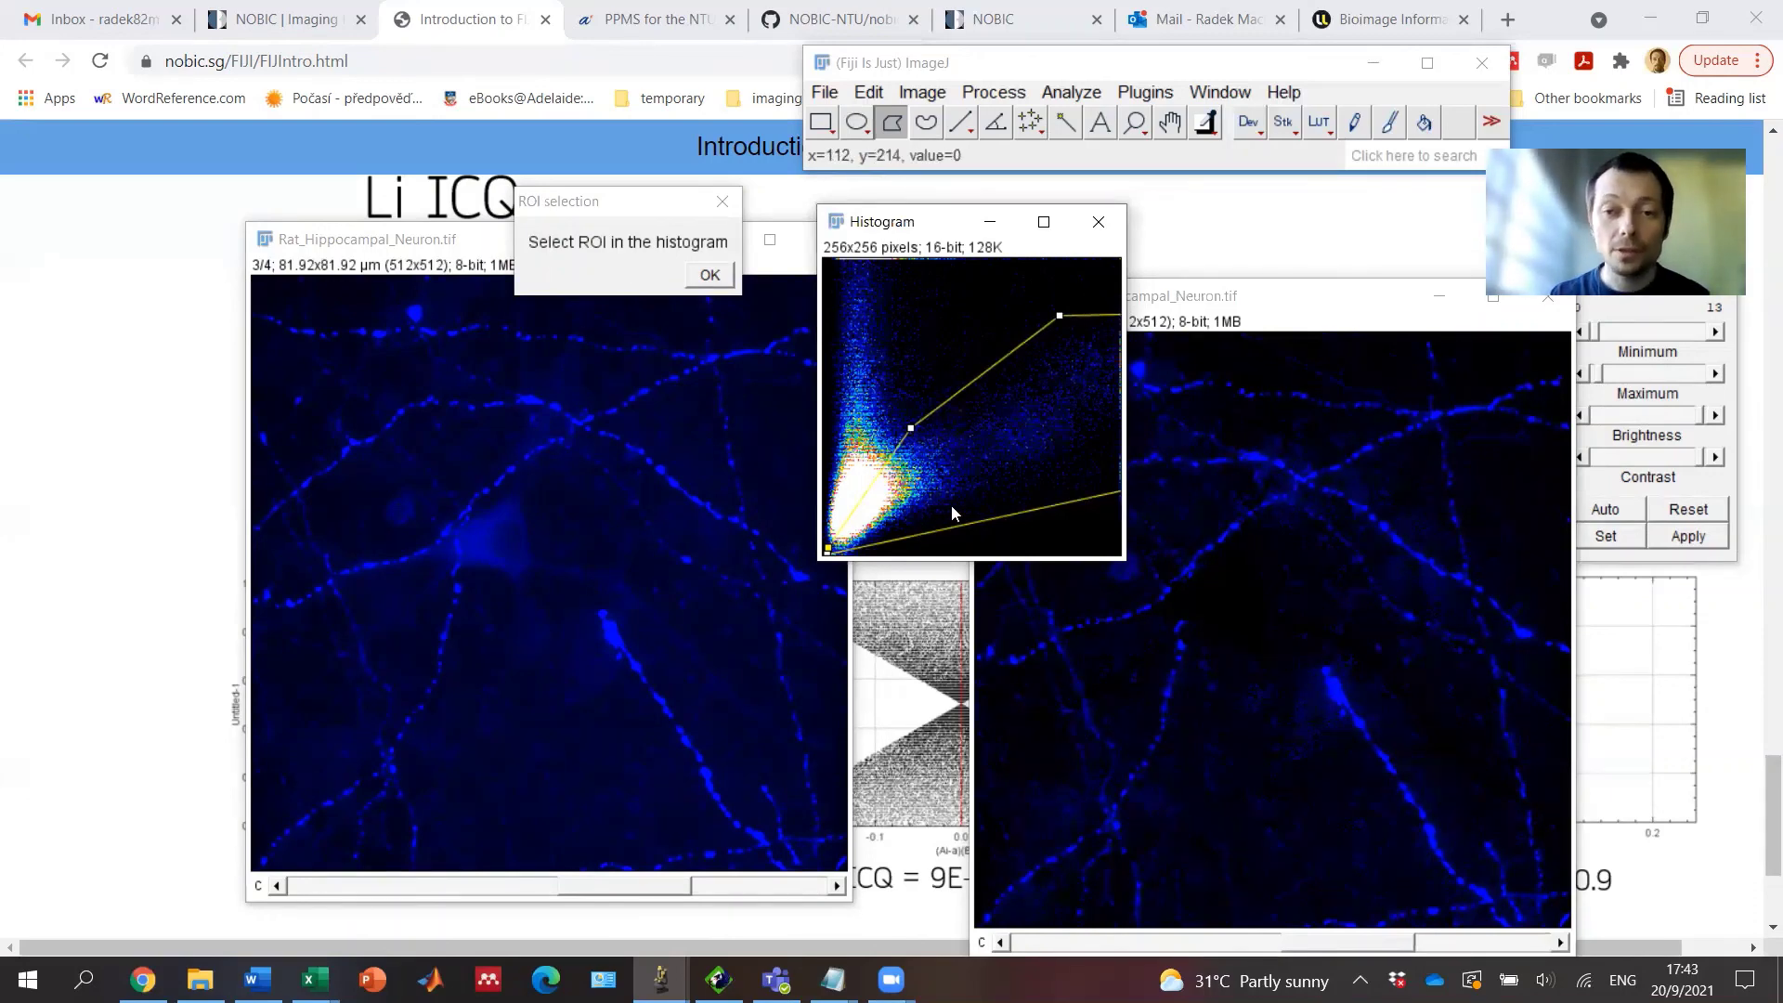
Step: Apply the diagonal-branch selection as the final ROI and display channel 3 of the resulting masked neuron image
{"action": "left_click", "coordinate": [710, 276]}
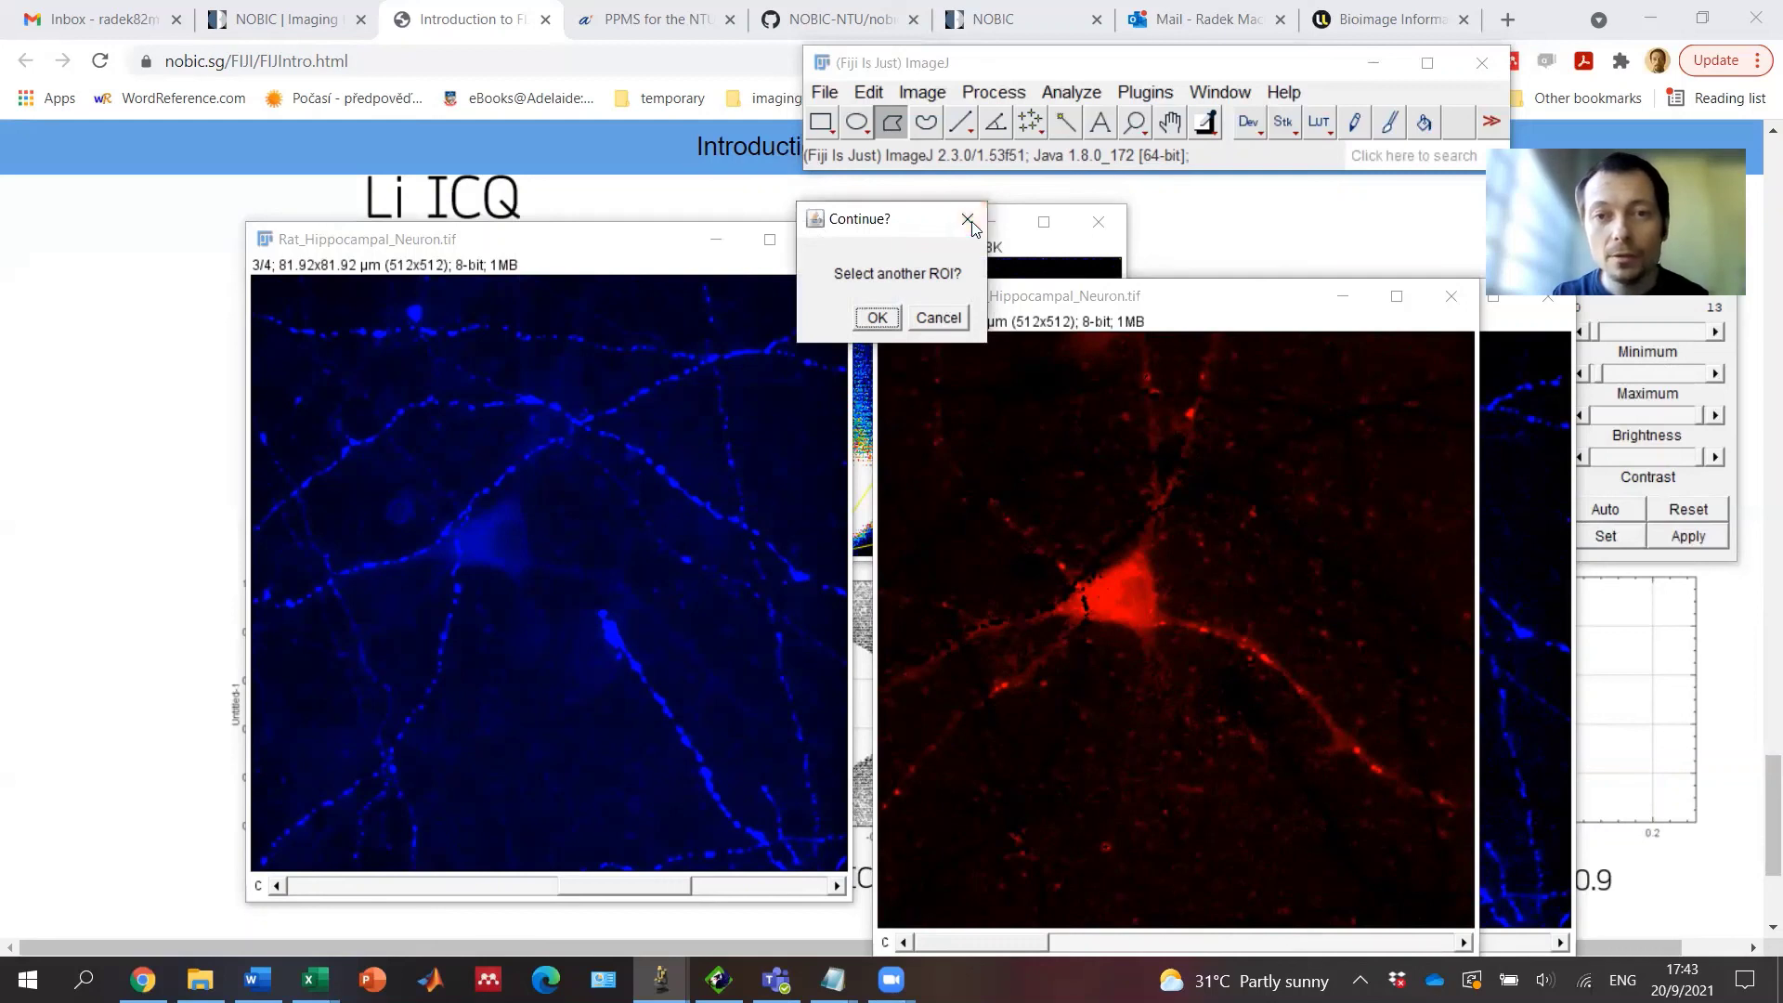
{"action": "left_click", "coordinate": [939, 318]}
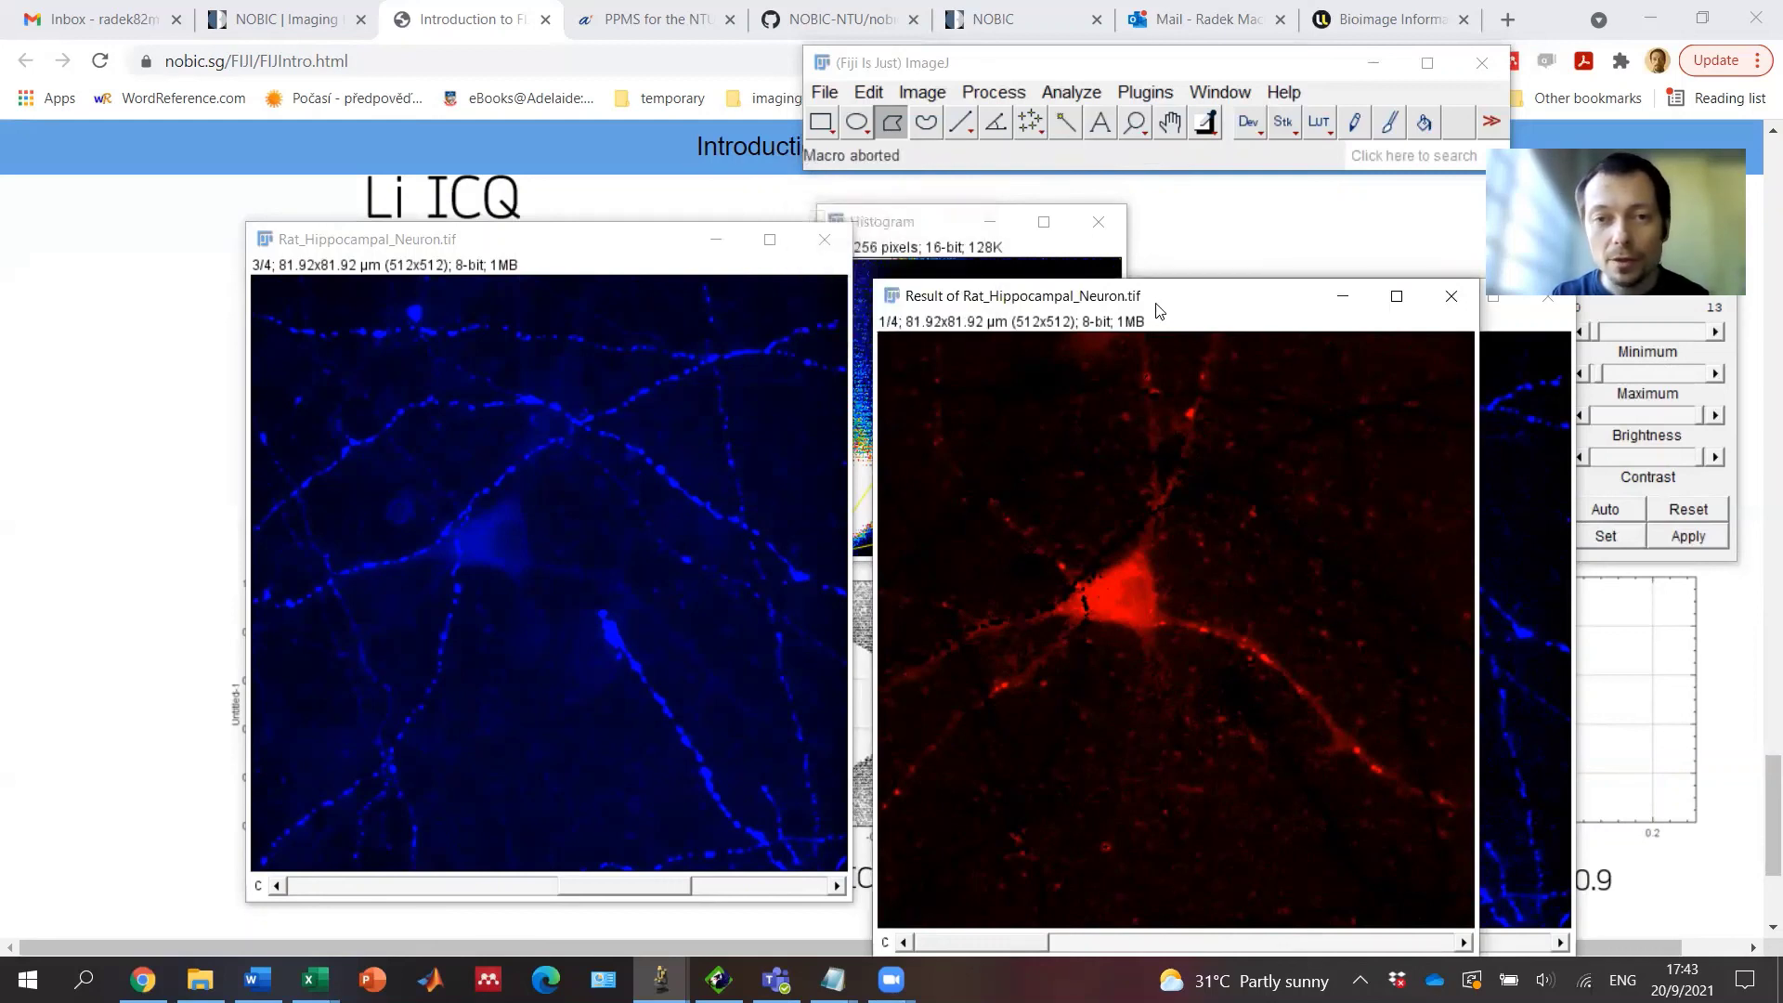
{"action": "left_click_drag", "start_coordinate": [1158, 309], "coordinate": [1066, 130]}
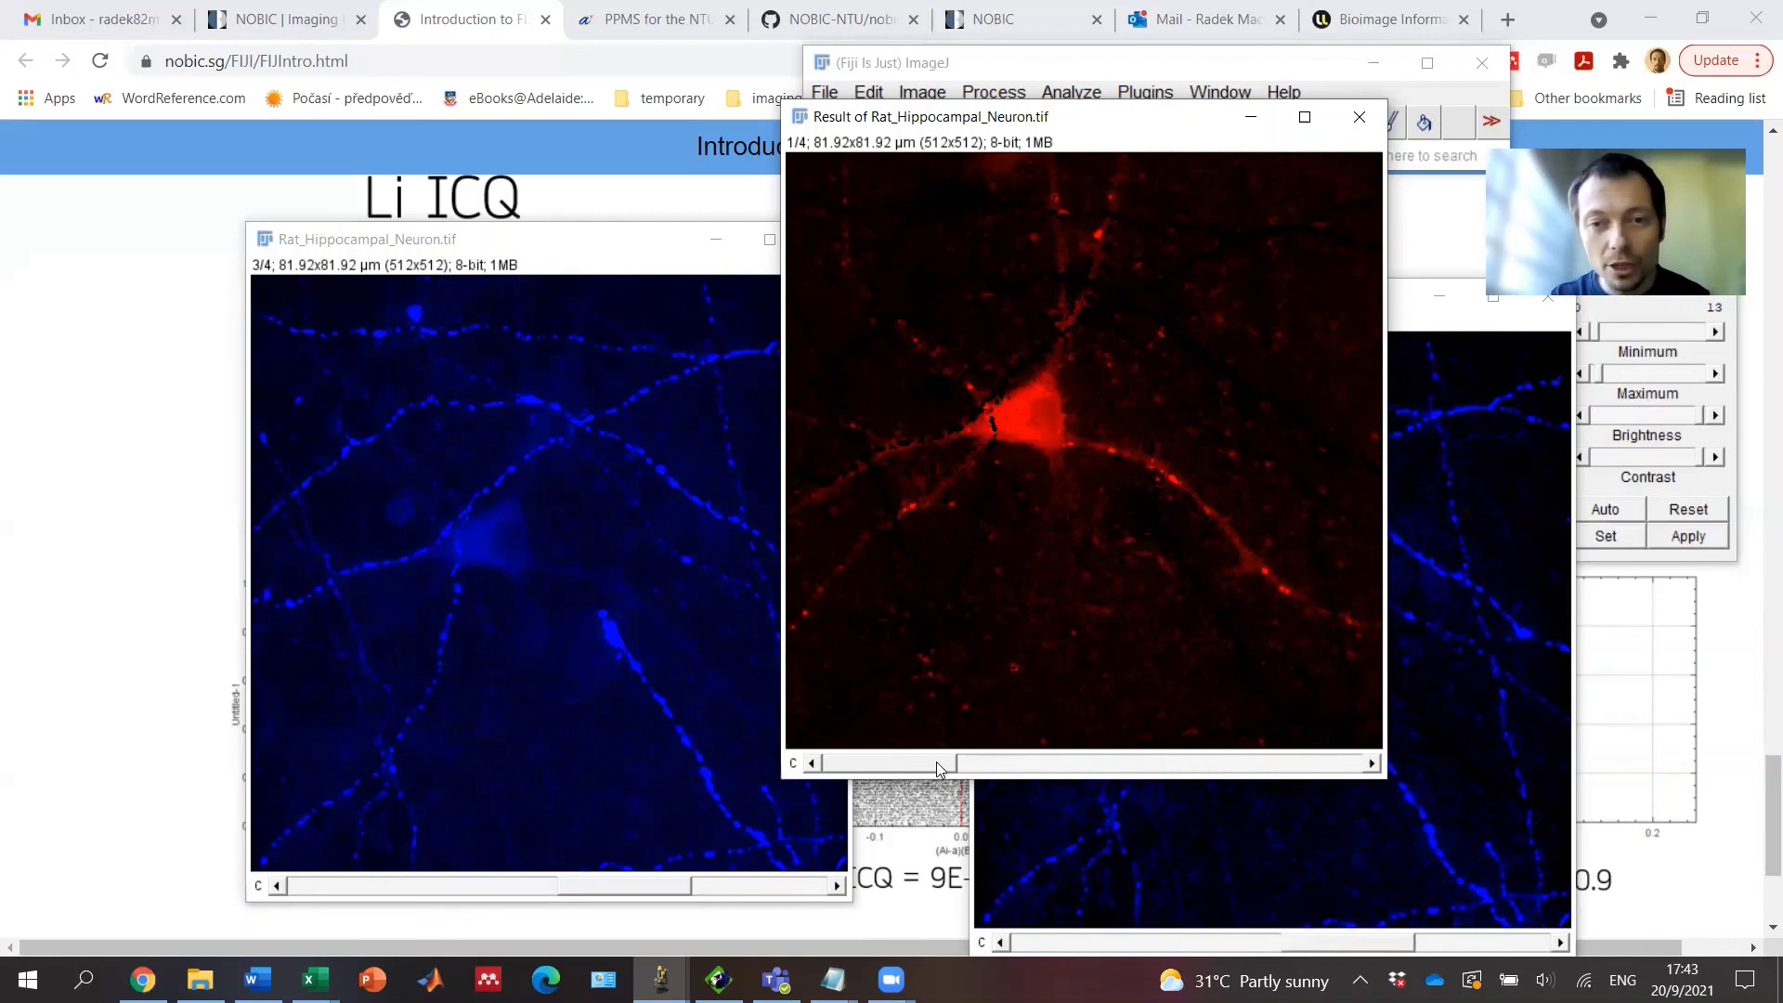
{"action": "left_click_drag", "start_coordinate": [936, 761], "coordinate": [1239, 760]}
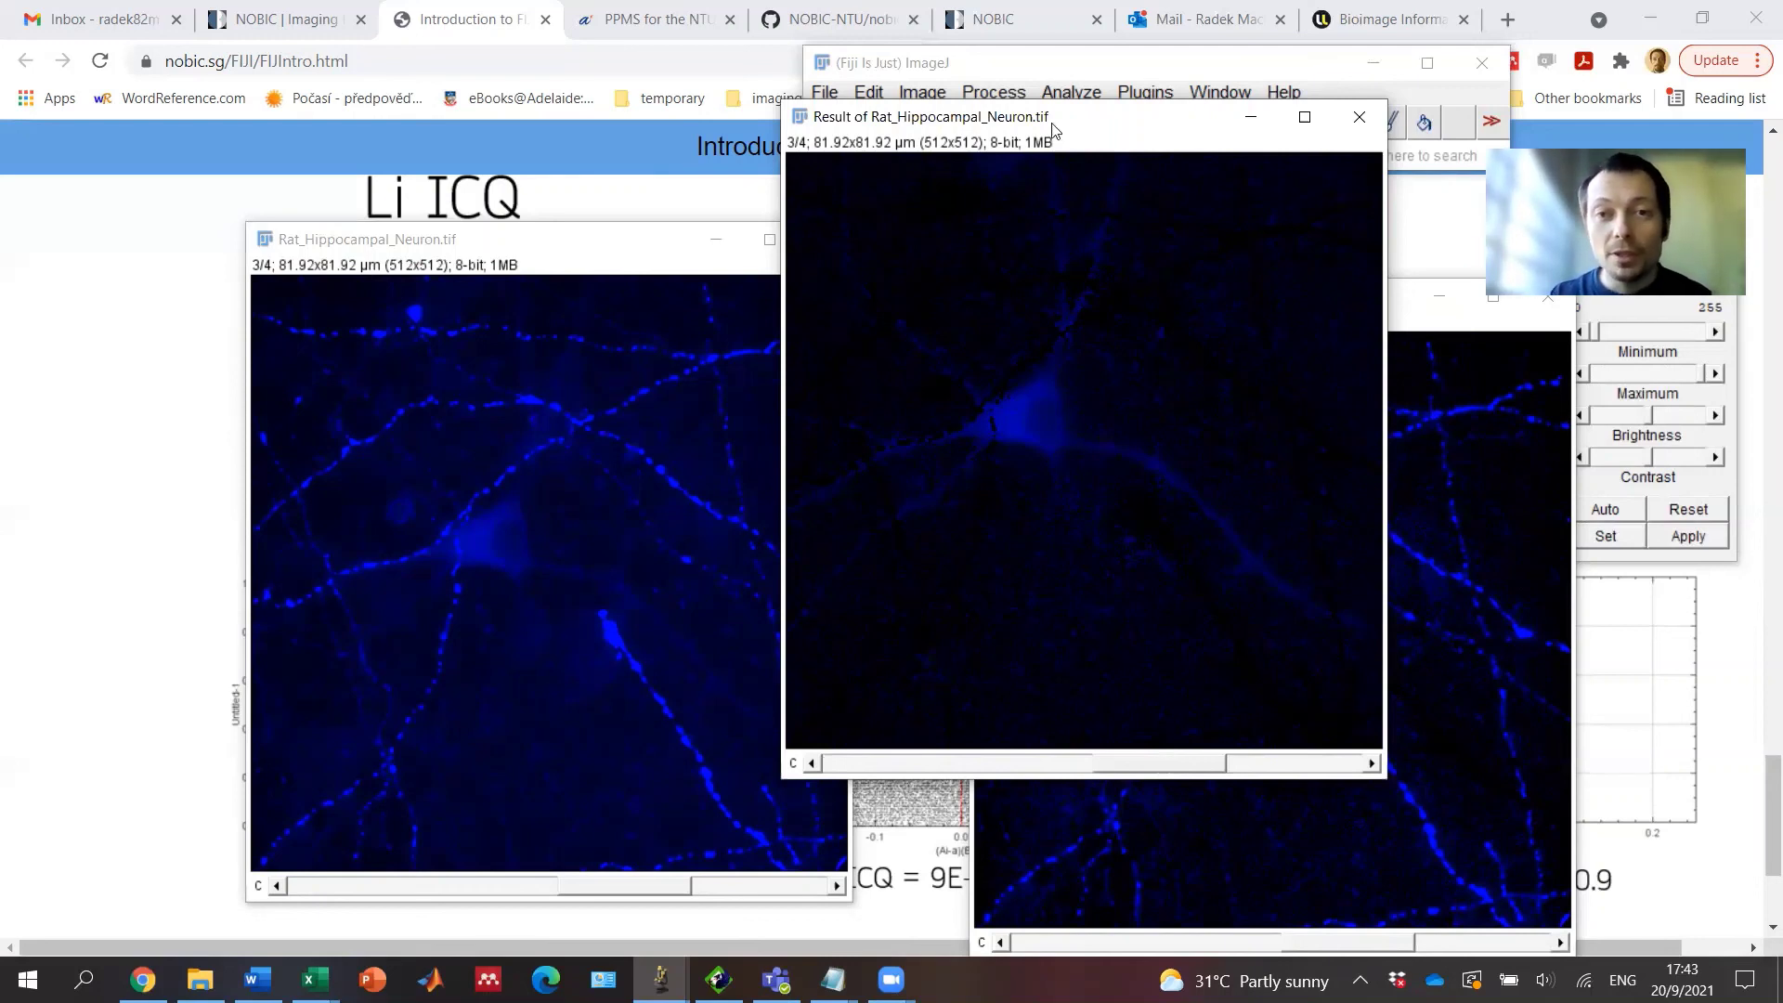
{"action": "left_click_drag", "start_coordinate": [1123, 133], "coordinate": [1139, 170]}
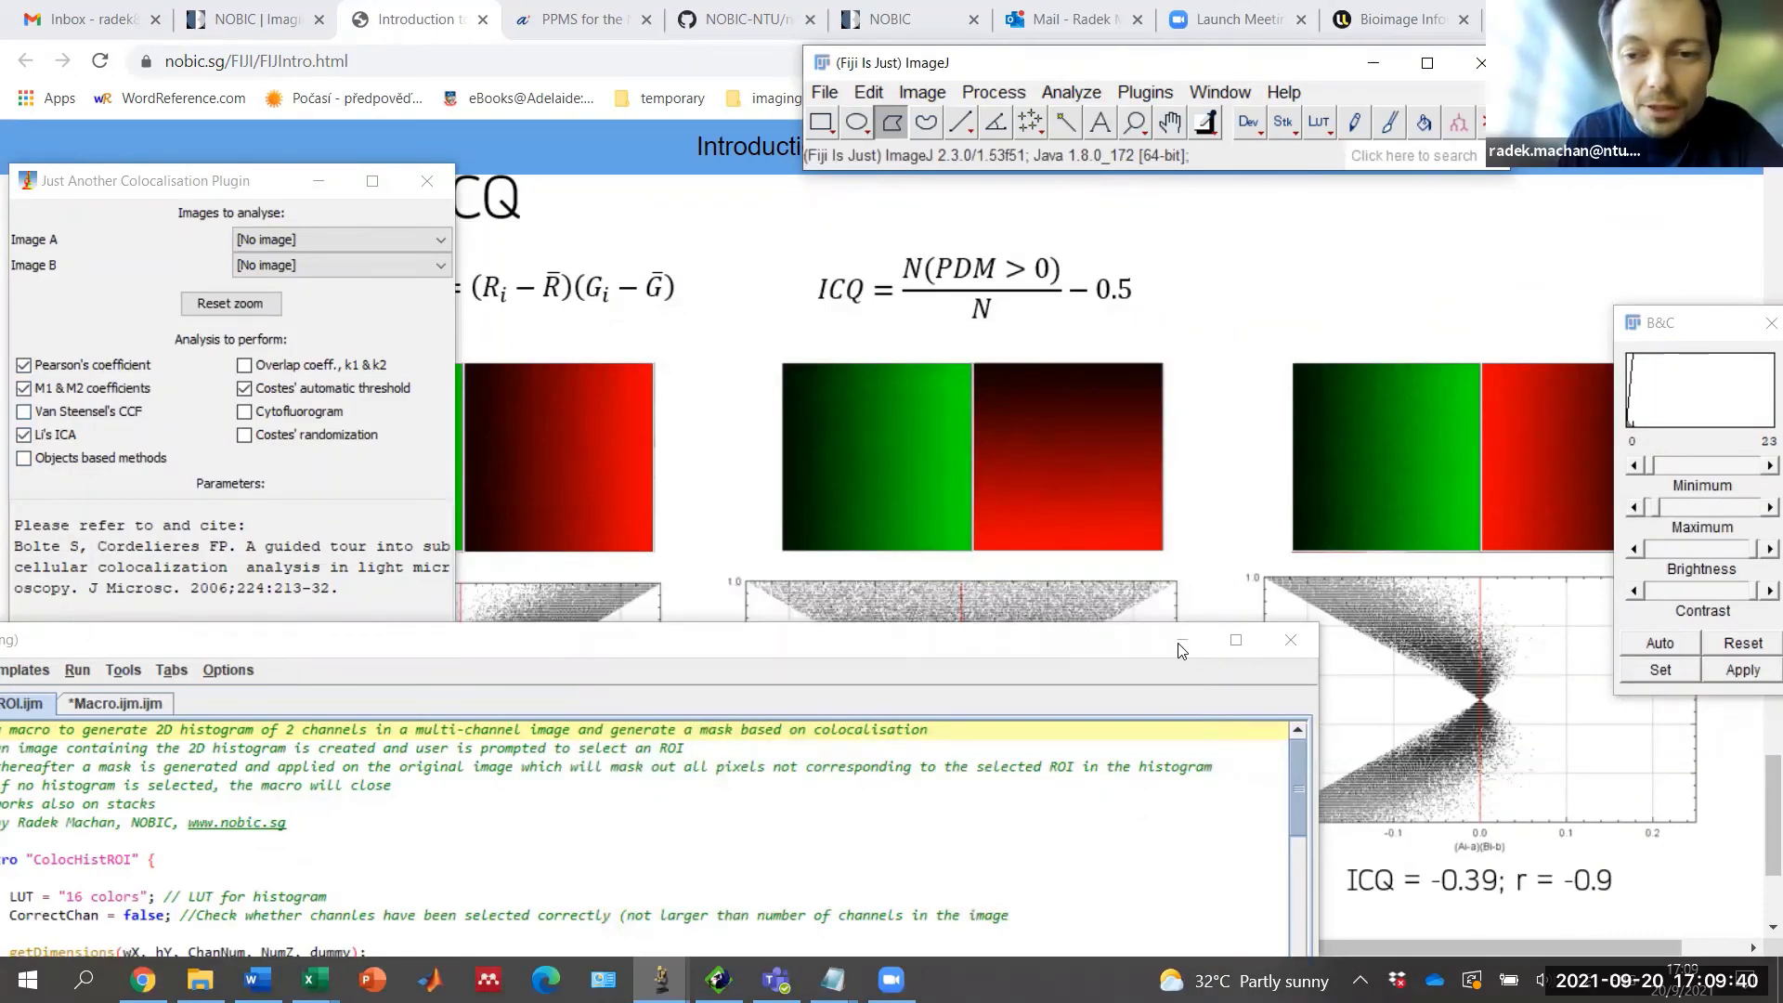
Step: Minimise the ColocHistROI macro editor and close the Just Another Colocalisation Plugin window
{"action": "left_click", "coordinate": [1181, 643]}
{"action": "left_click", "coordinate": [428, 182]}
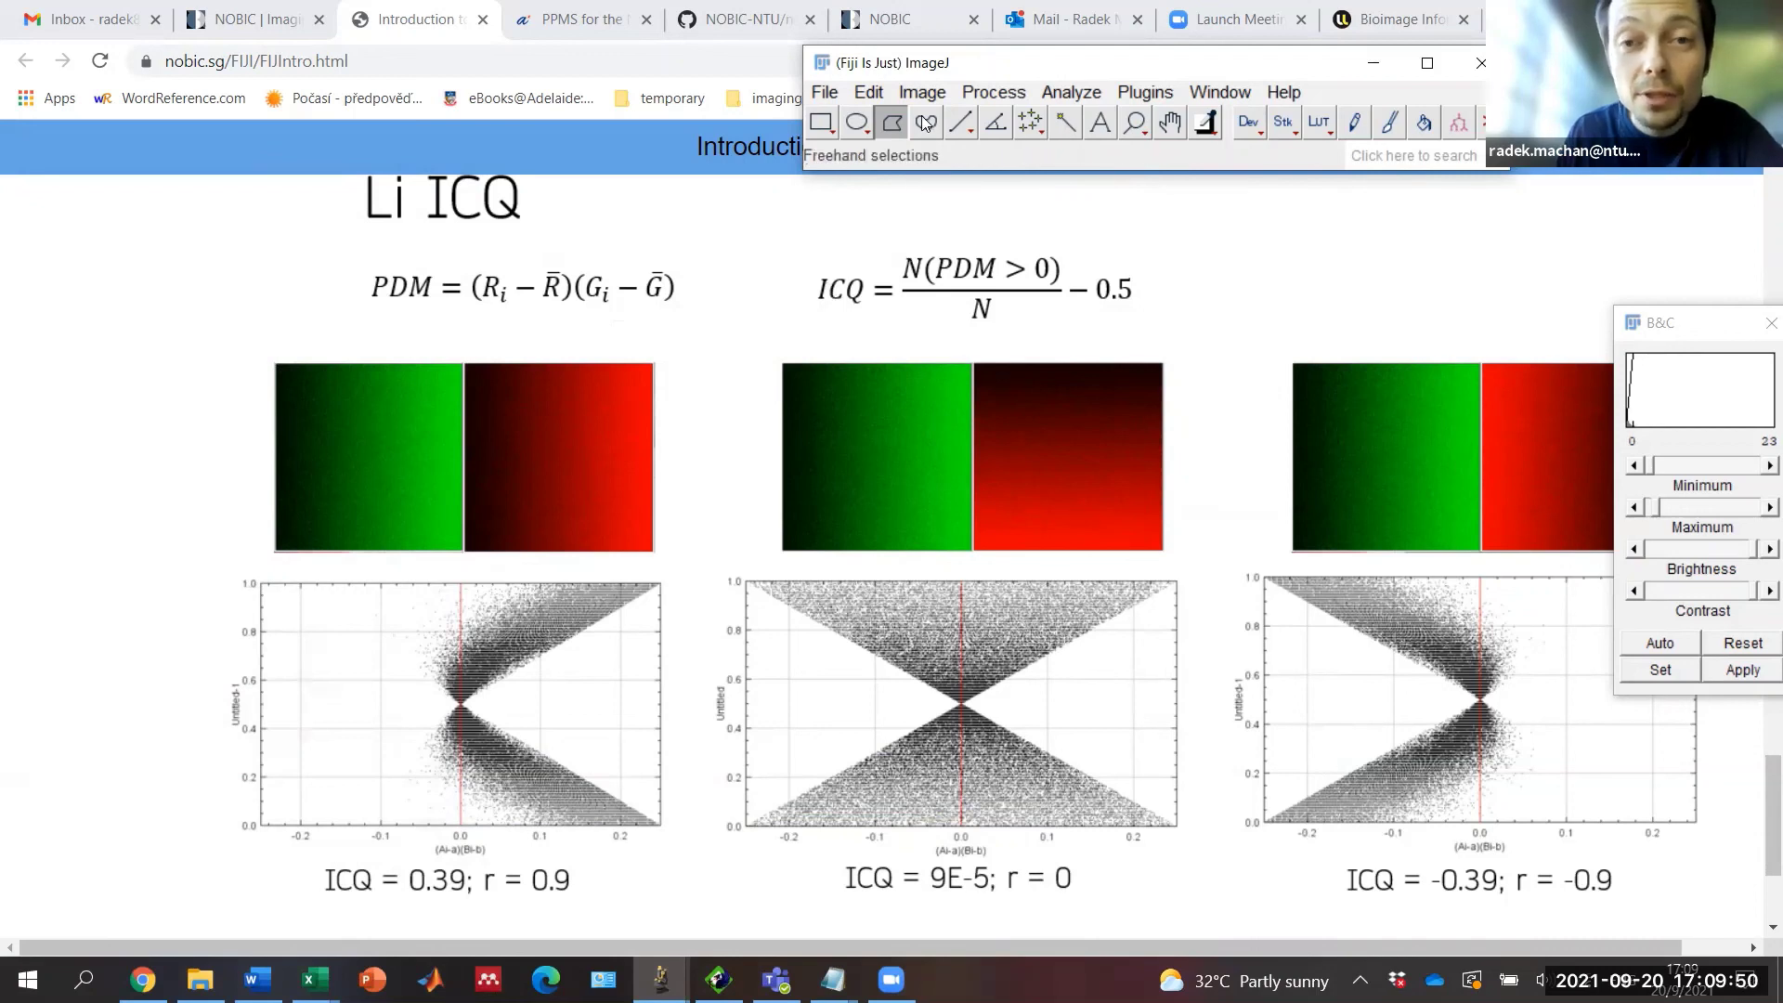
{"action": "left_click", "coordinate": [661, 979]}
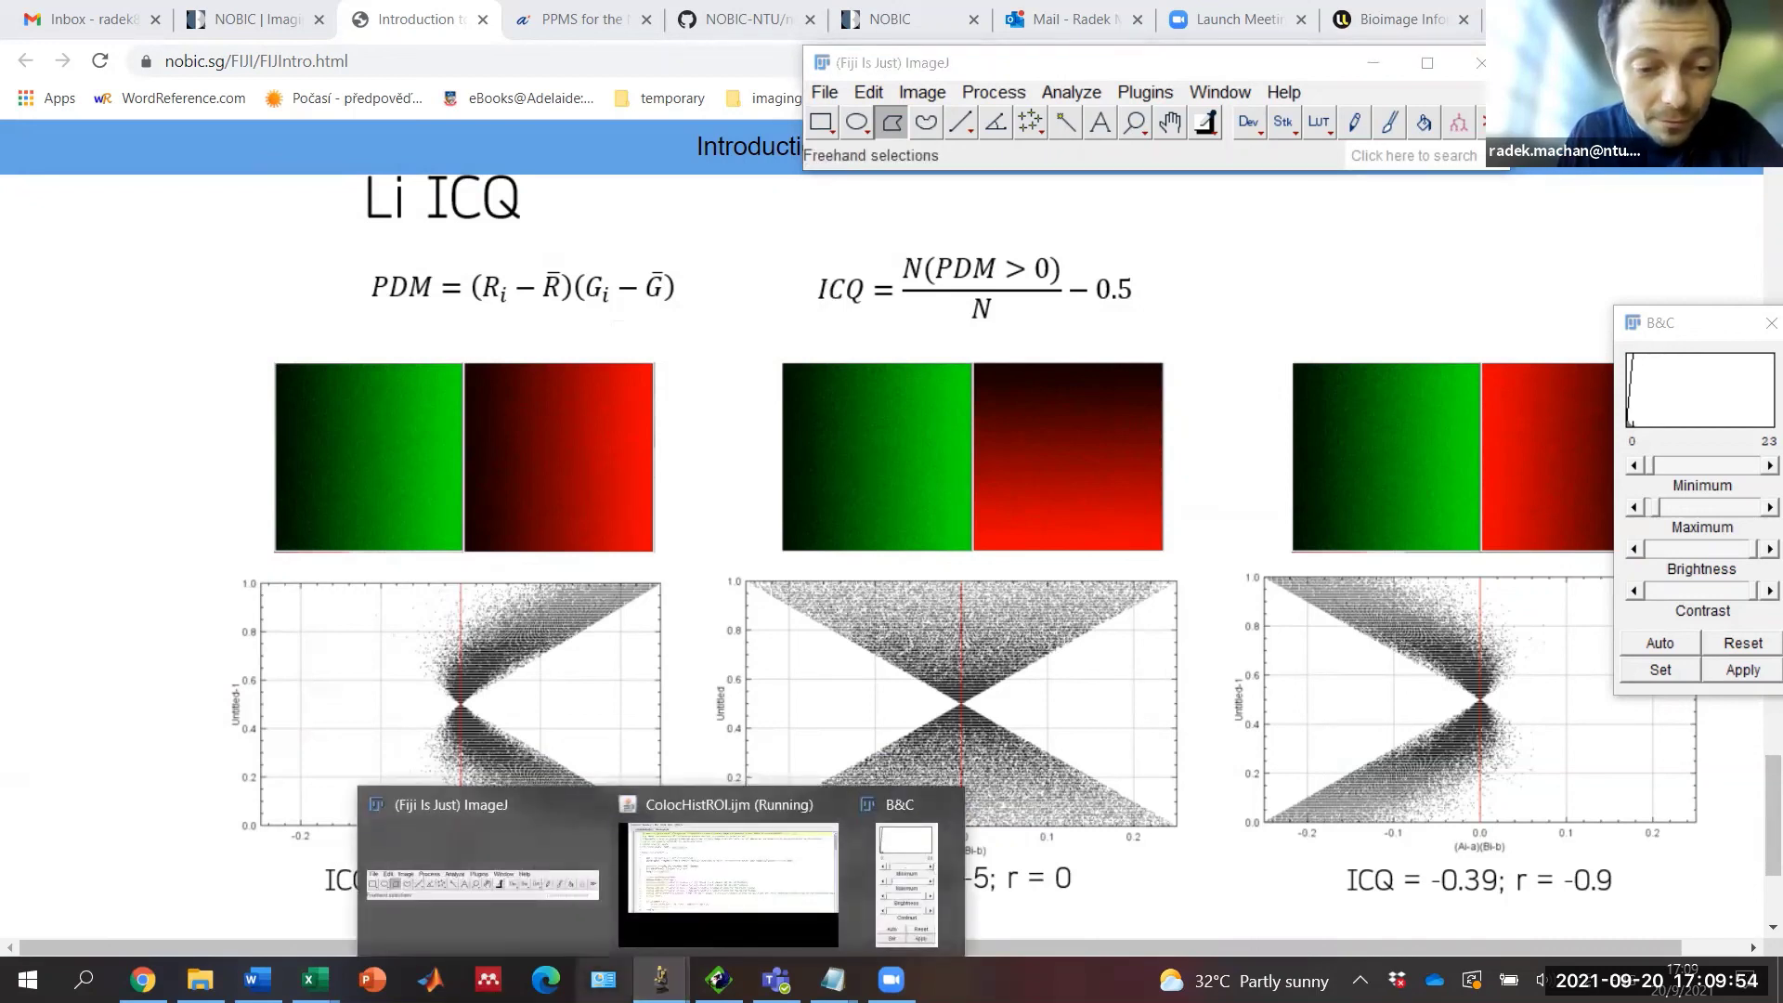
Step: Switch to File Explorer and open the folder Documents > BIOCEV > Presentations > IMCF-FIJI
{"action": "left_click", "coordinate": [199, 979]}
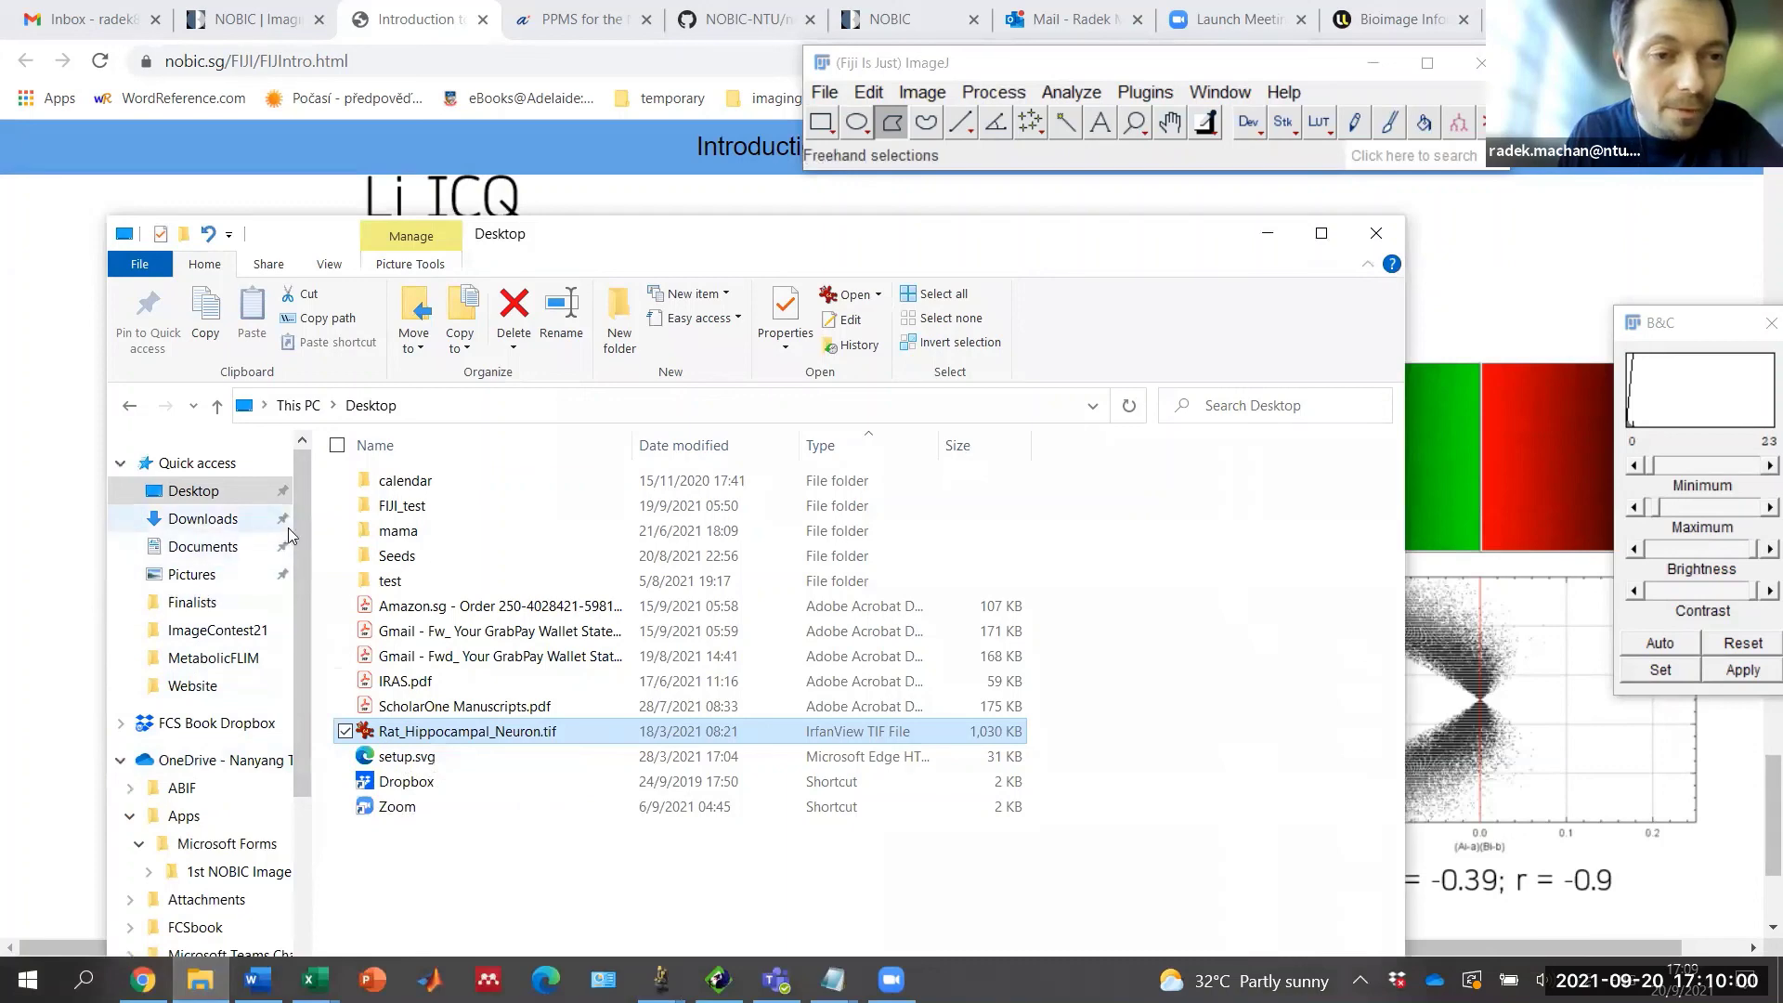
{"action": "left_click_drag", "start_coordinate": [806, 243], "coordinate": [777, 433]}
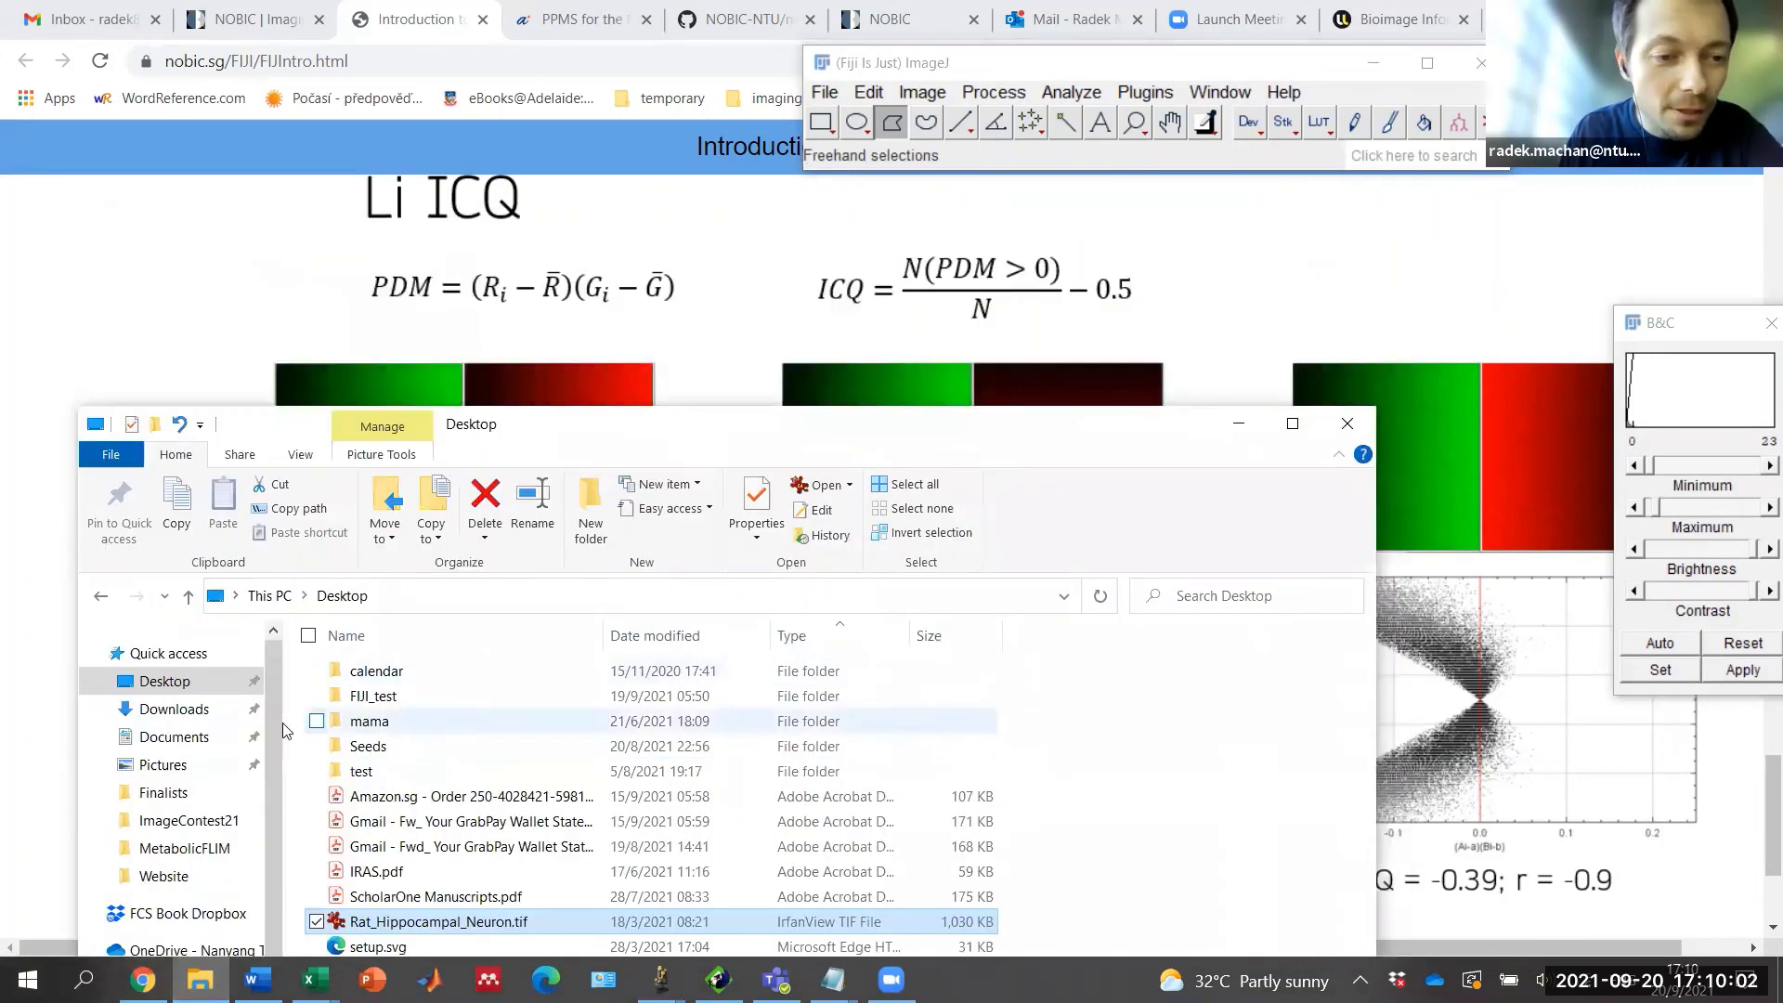
{"action": "left_click", "coordinate": [188, 739]}
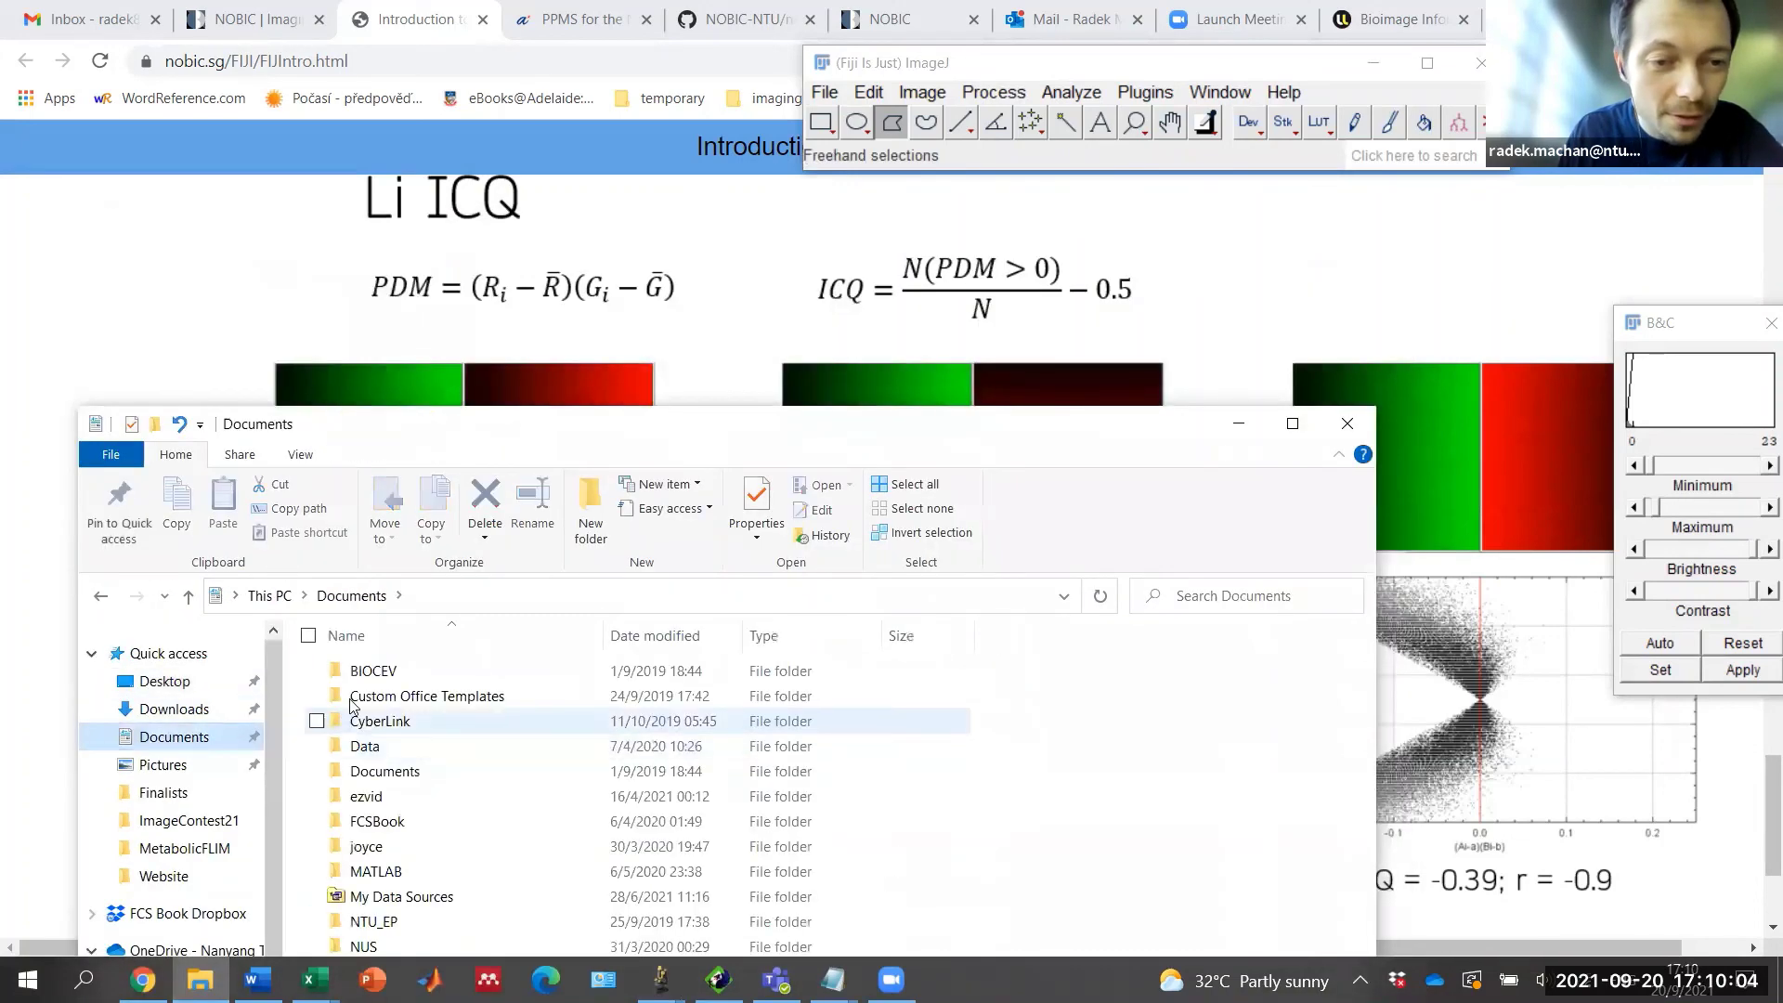
{"action": "left_click", "coordinate": [369, 674]}
{"action": "double_click", "coordinate": [369, 676]}
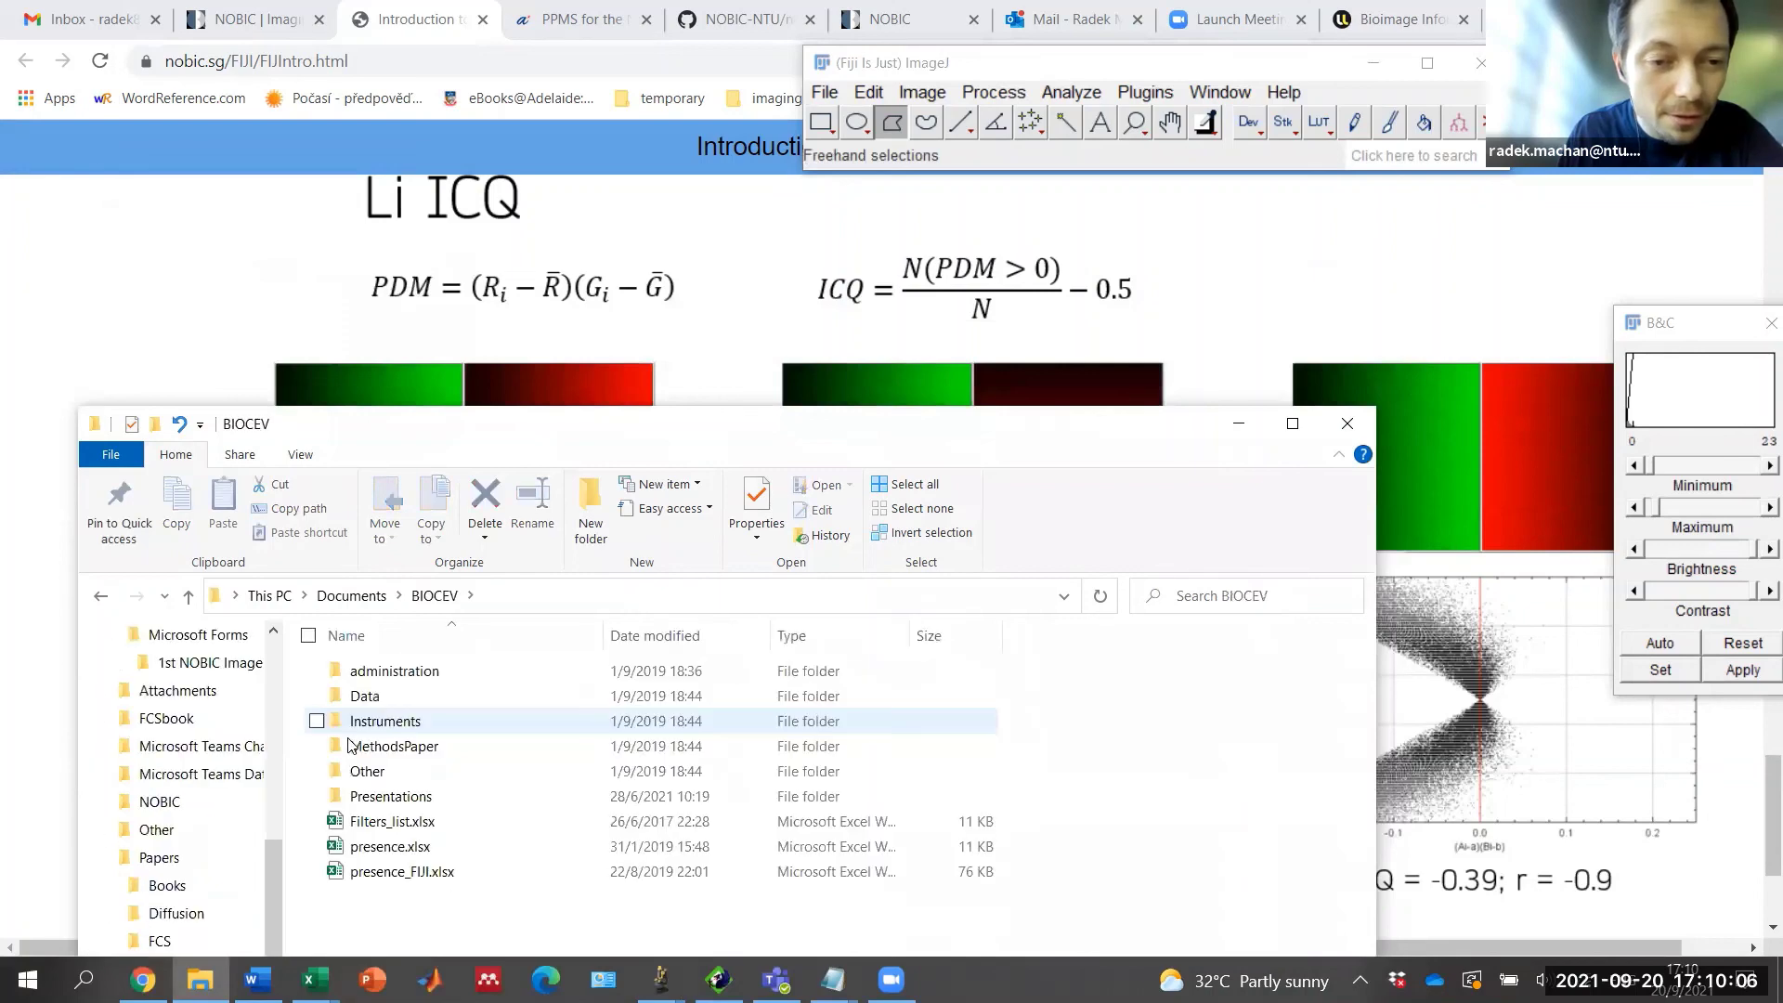
{"action": "left_click", "coordinate": [369, 799]}
{"action": "double_click", "coordinate": [366, 801]}
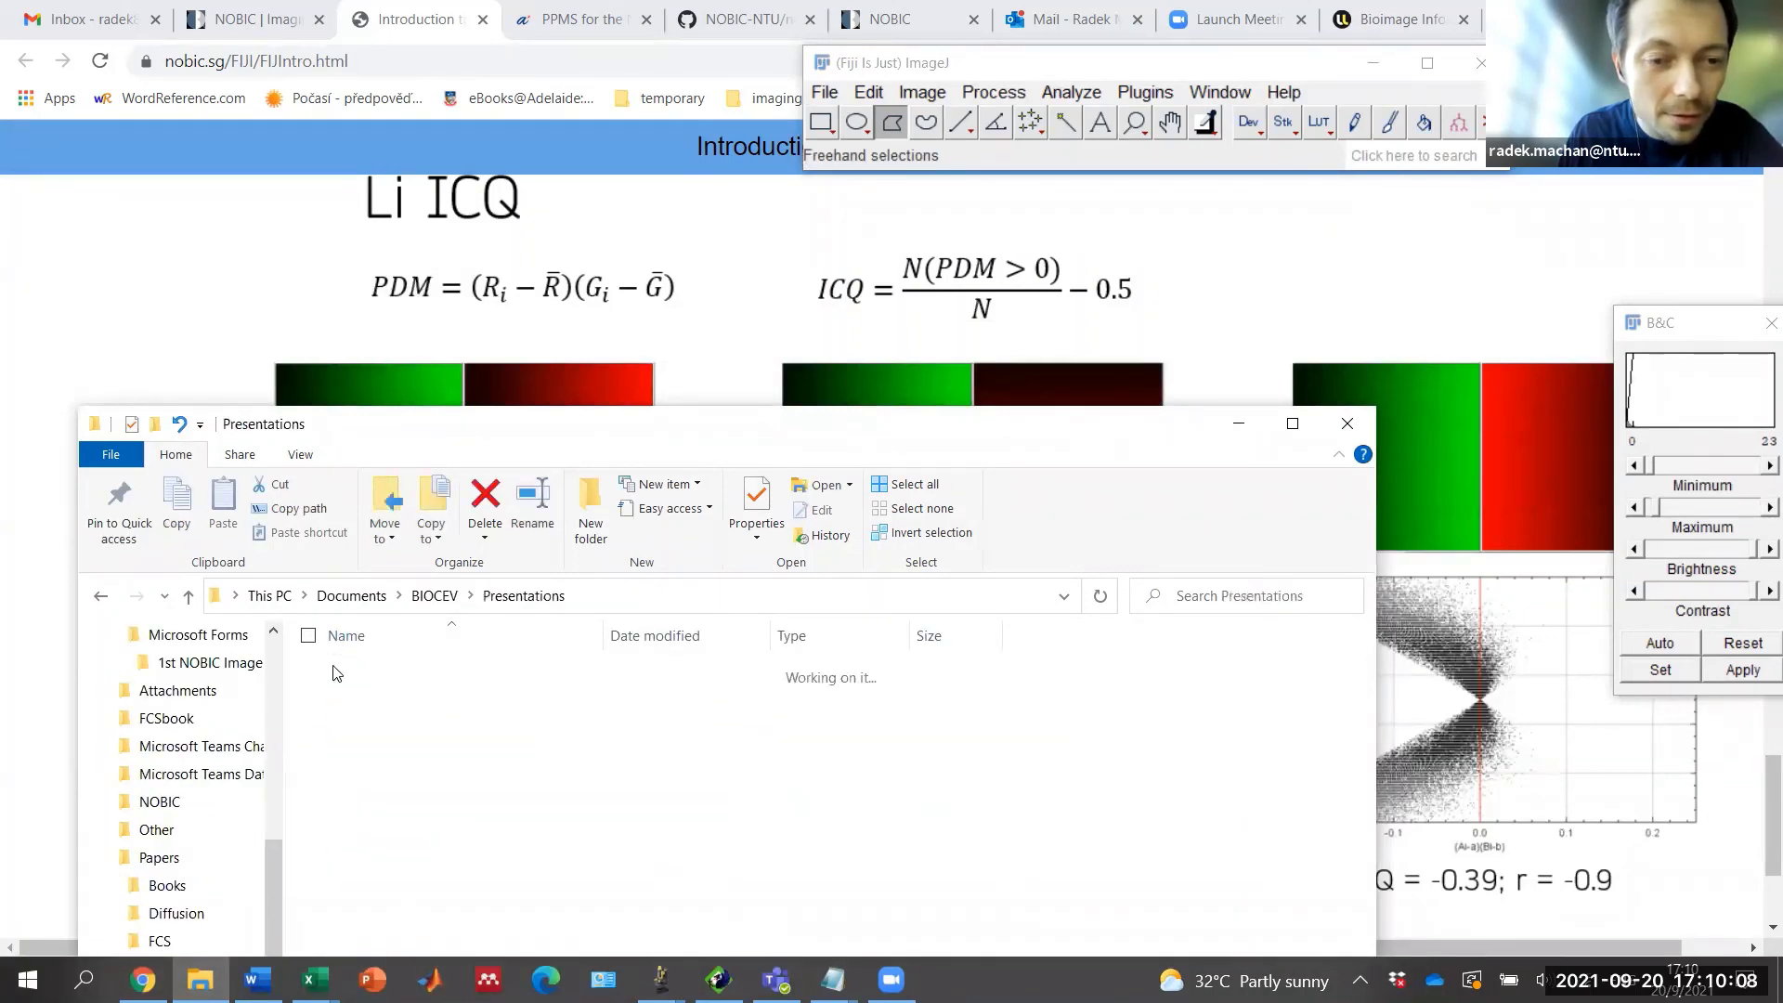
{"action": "left_click", "coordinate": [462, 672]}
{"action": "double_click", "coordinate": [461, 670]}
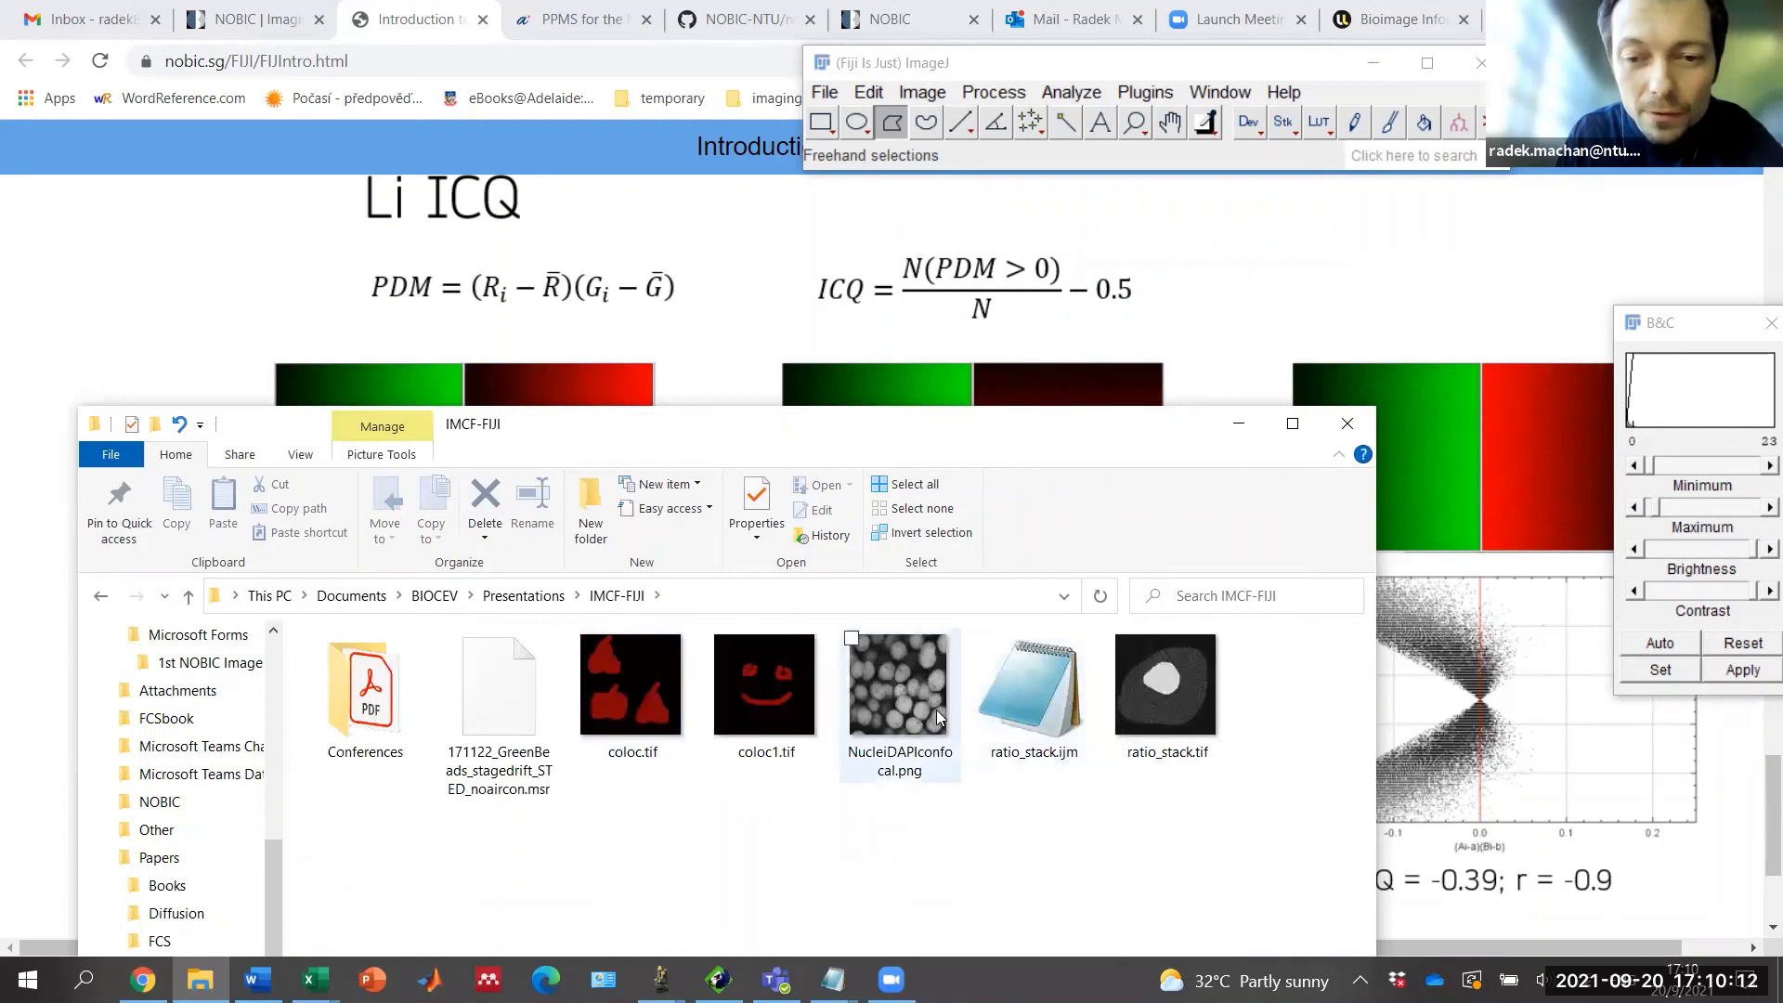
Step: Import 171122_GreenBeads_stagedrift_STED_noaircon.msr into Fiji through Bio-Formats as a hyperstack with all series opened, and minimise File Explorer
{"action": "left_click", "coordinate": [536, 700]}
{"action": "left_click_drag", "start_coordinate": [1120, 311], "coordinate": [1172, 134]}
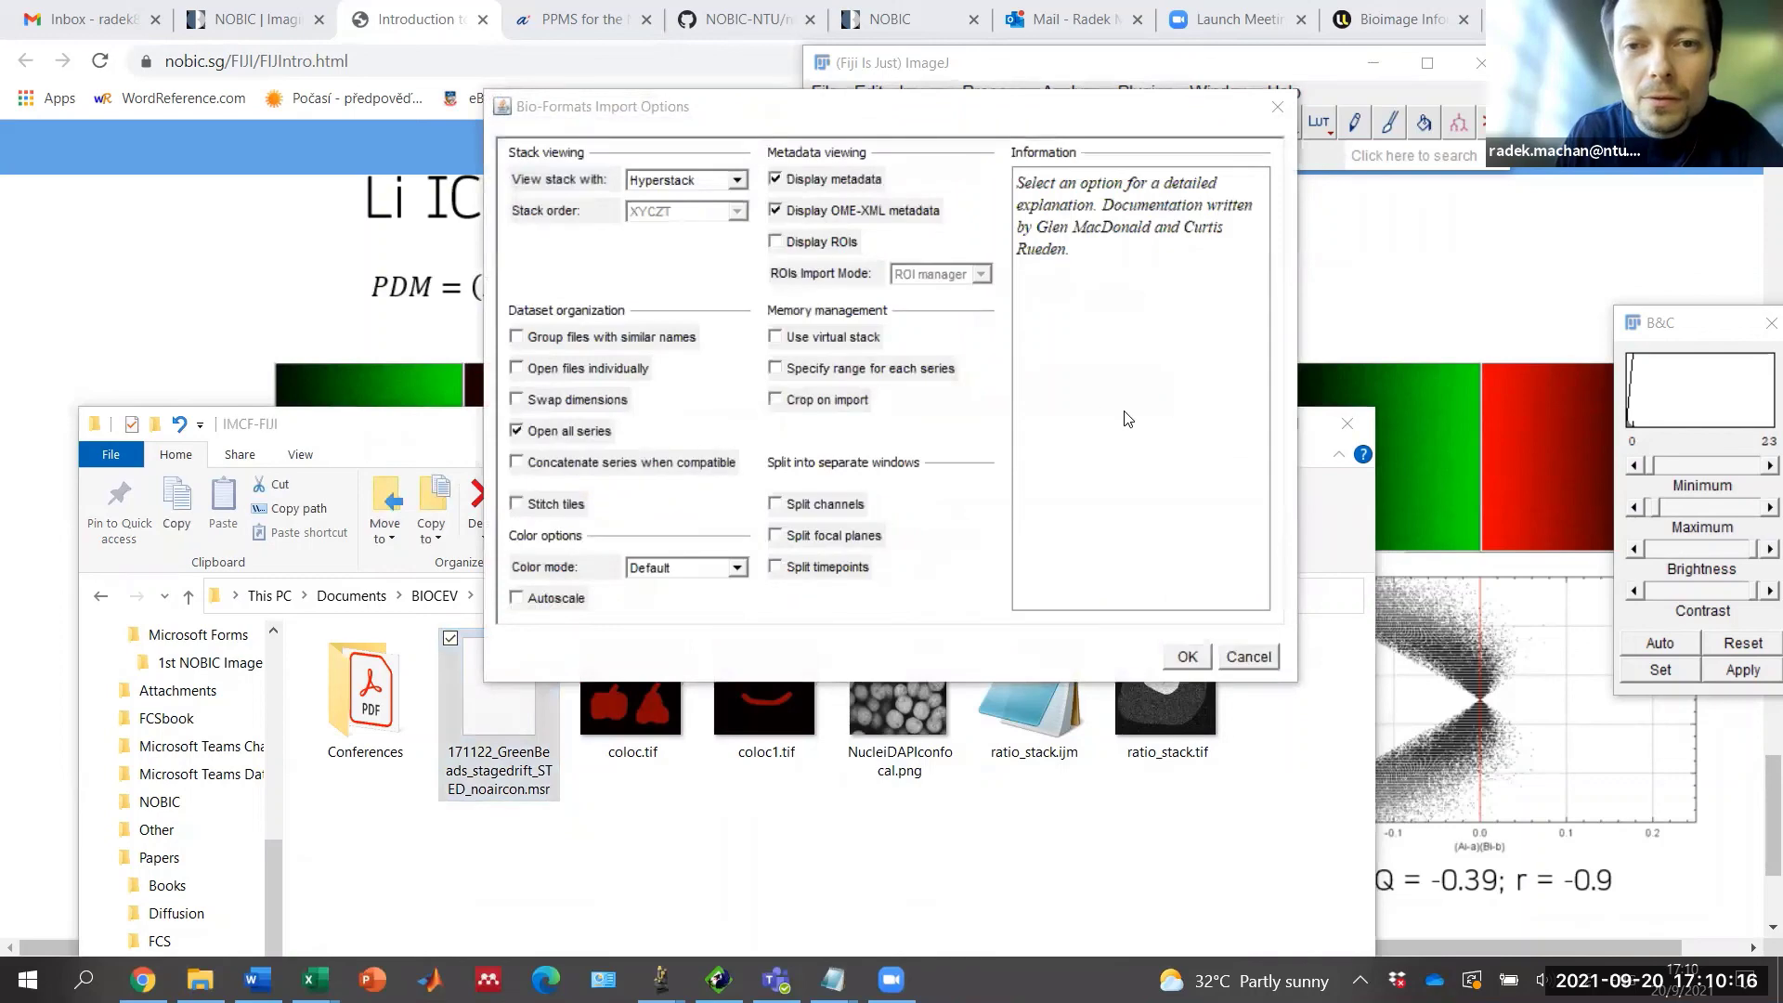
{"action": "left_click", "coordinate": [1184, 657]}
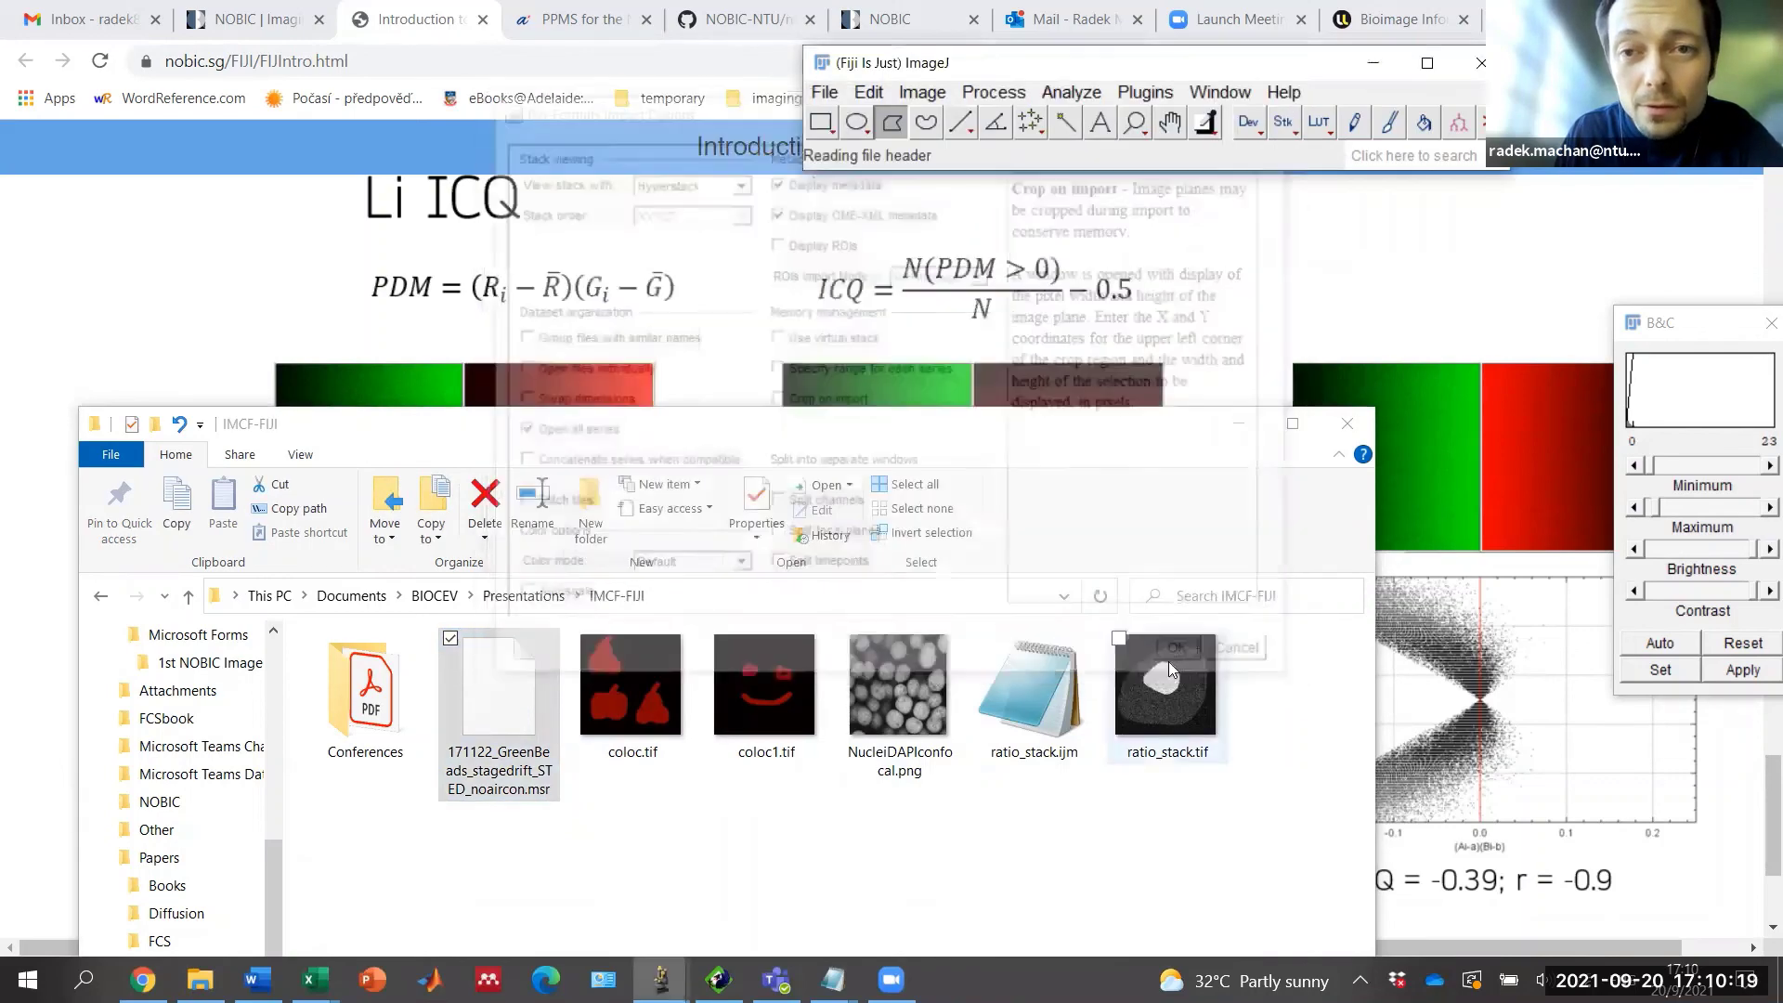
{"action": "left_click", "coordinate": [1241, 432]}
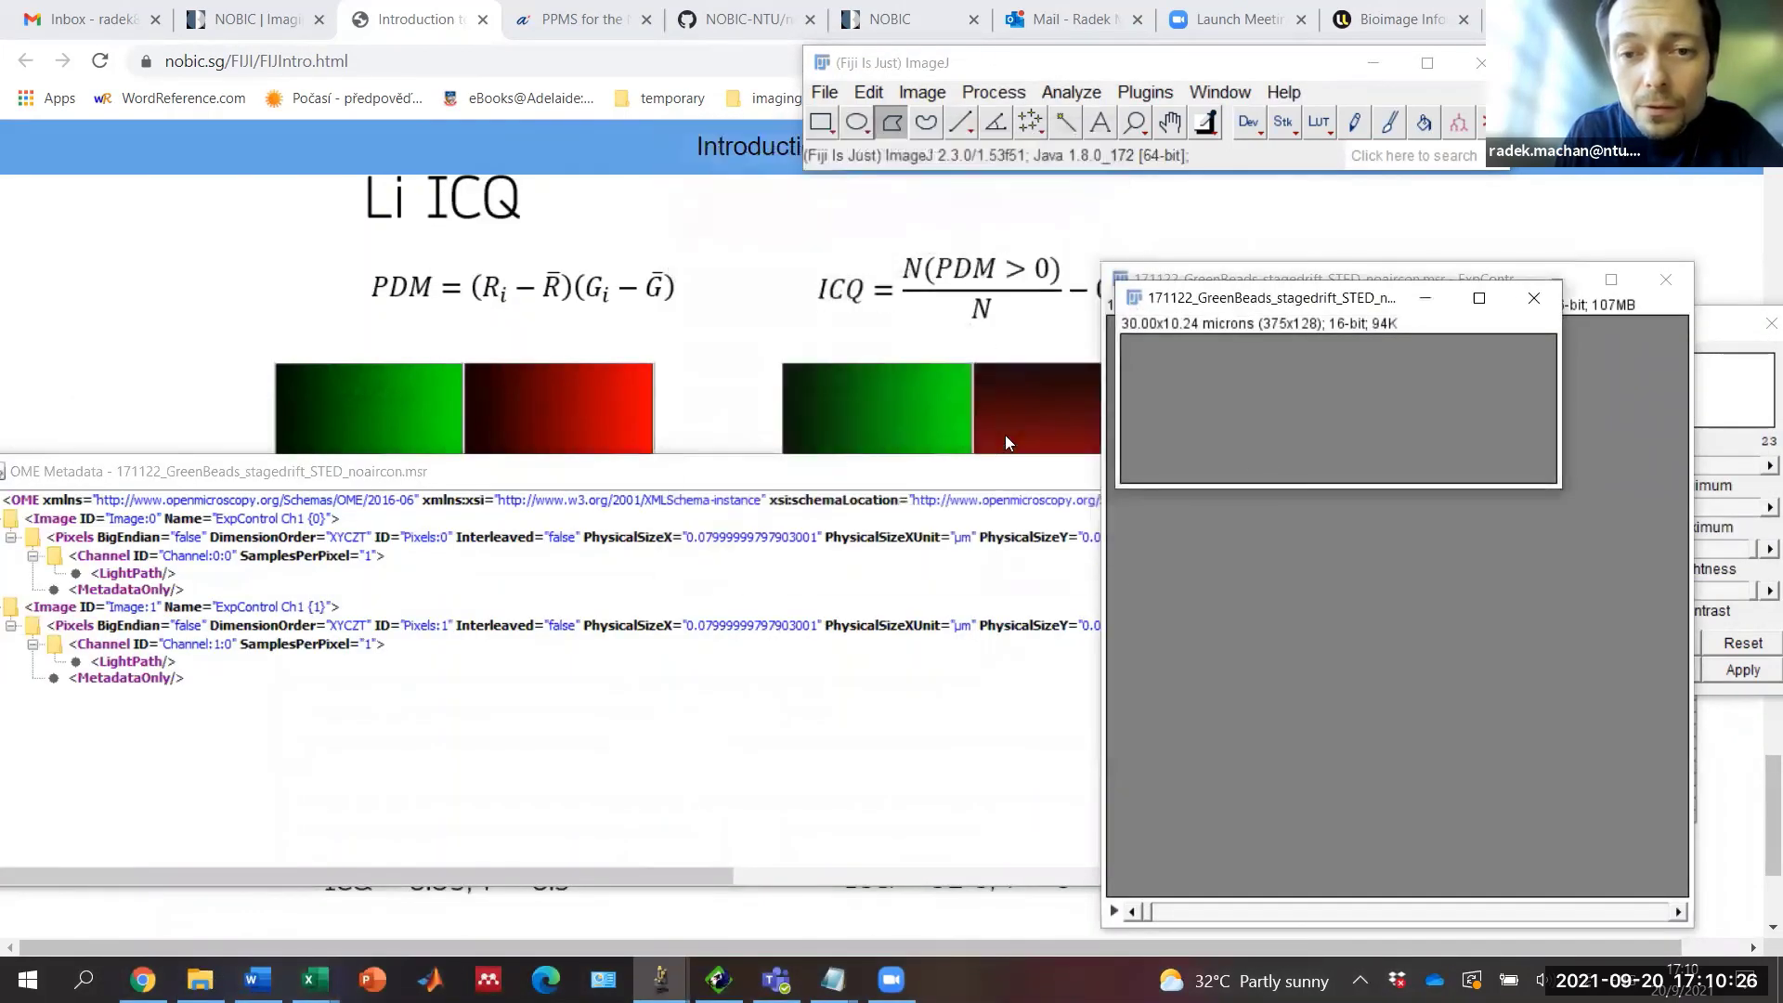
Step: Close the OME metadata window and the small 375x128 image, keeping the 225-slice bead stack open
{"action": "left_click_drag", "start_coordinate": [937, 478], "coordinate": [785, 483]}
{"action": "left_click", "coordinate": [1098, 476]}
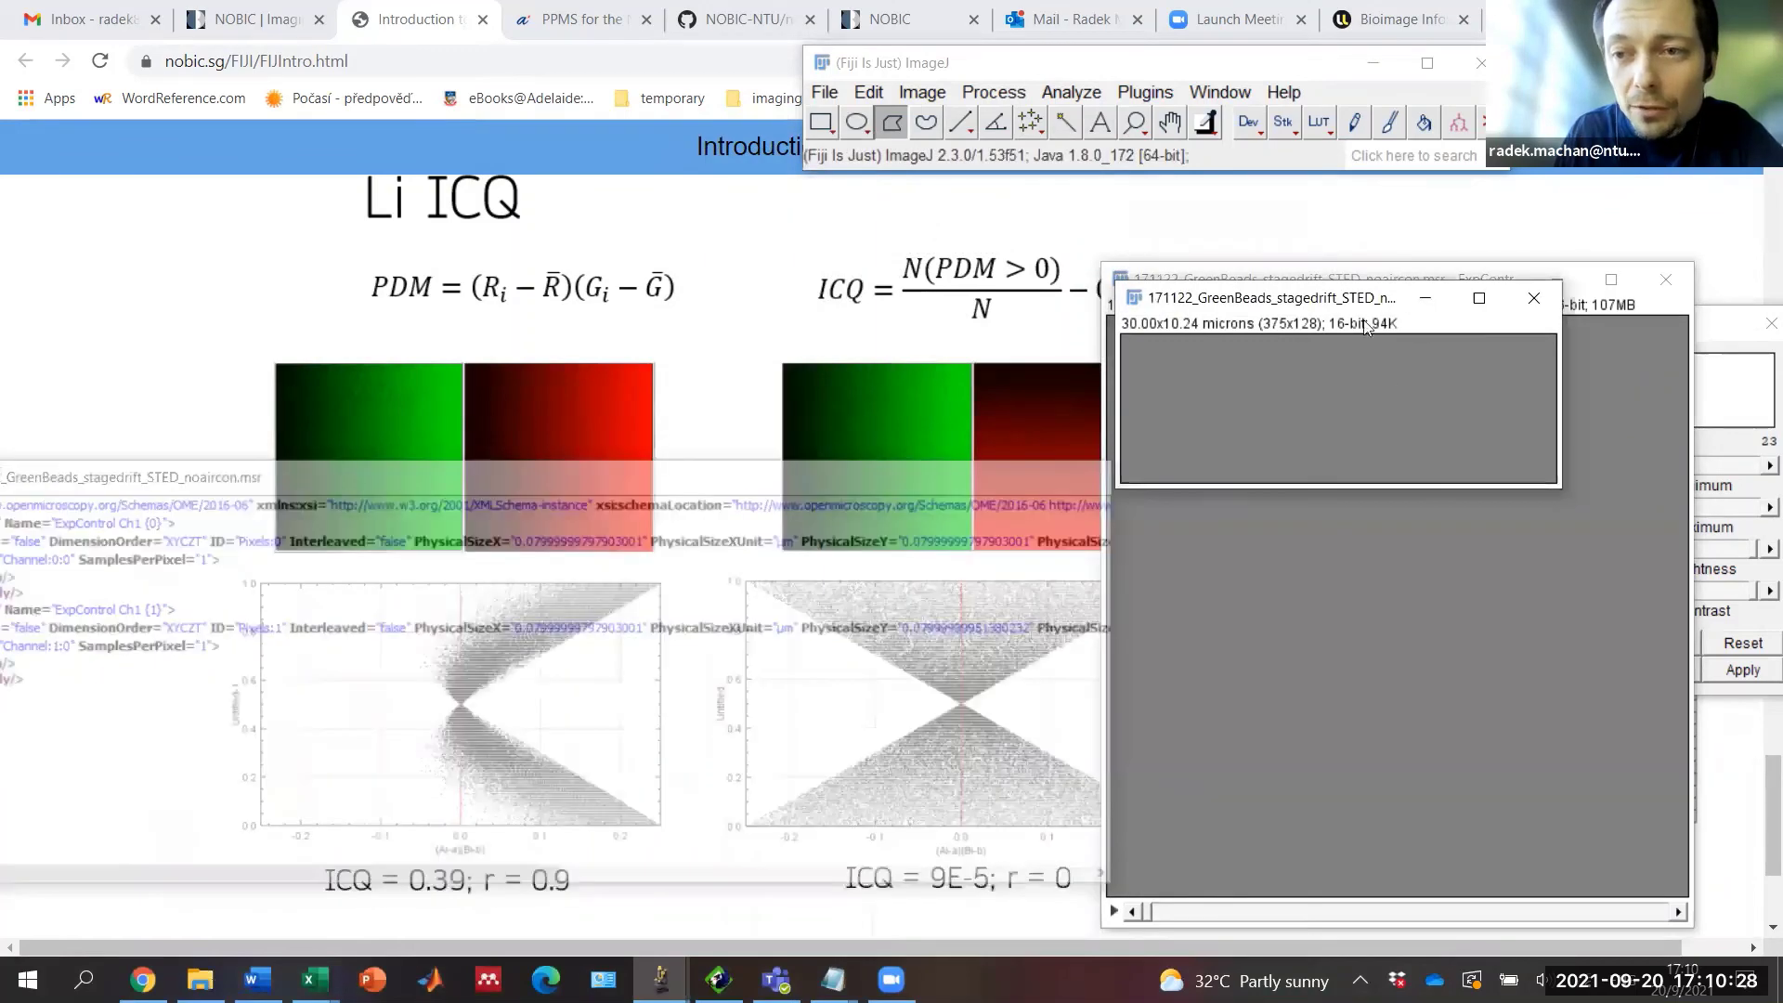
{"action": "left_click_drag", "start_coordinate": [1275, 303], "coordinate": [1092, 332]}
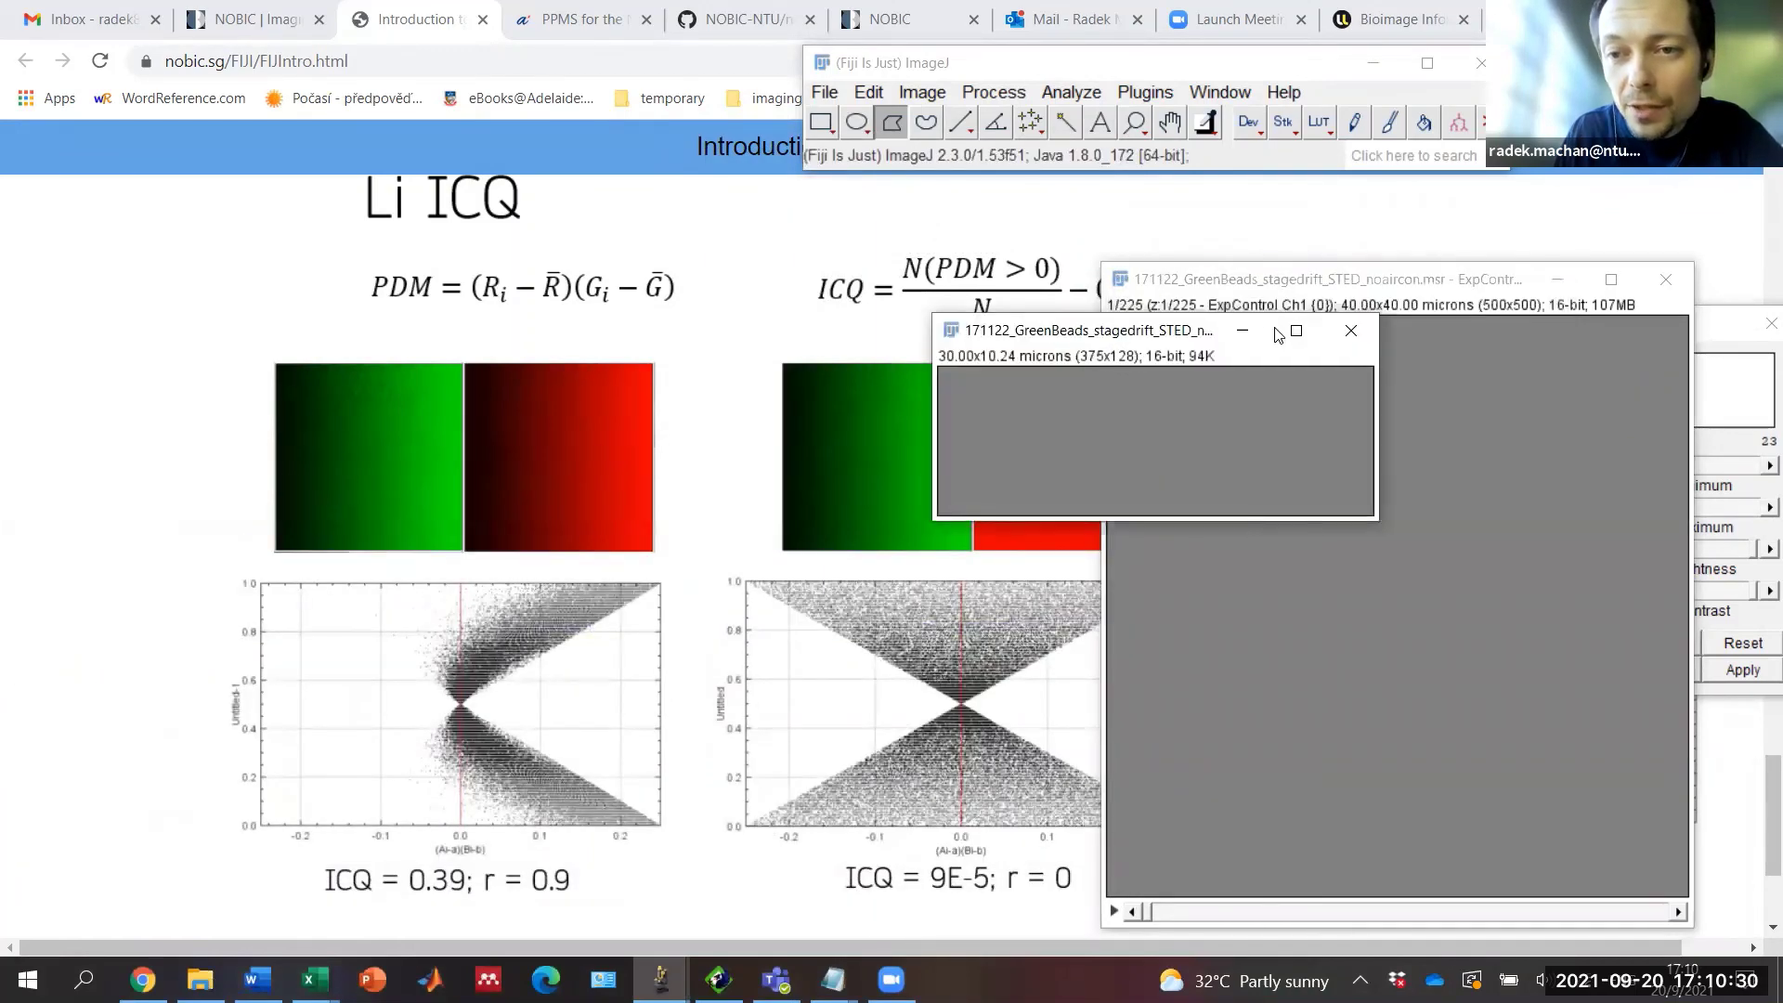
{"action": "left_click", "coordinate": [1351, 326]}
Step: Auto-adjust the brightness and contrast of the 225-slice bead stack and move its window clear of the contrast settings
{"action": "left_click", "coordinate": [929, 93]}
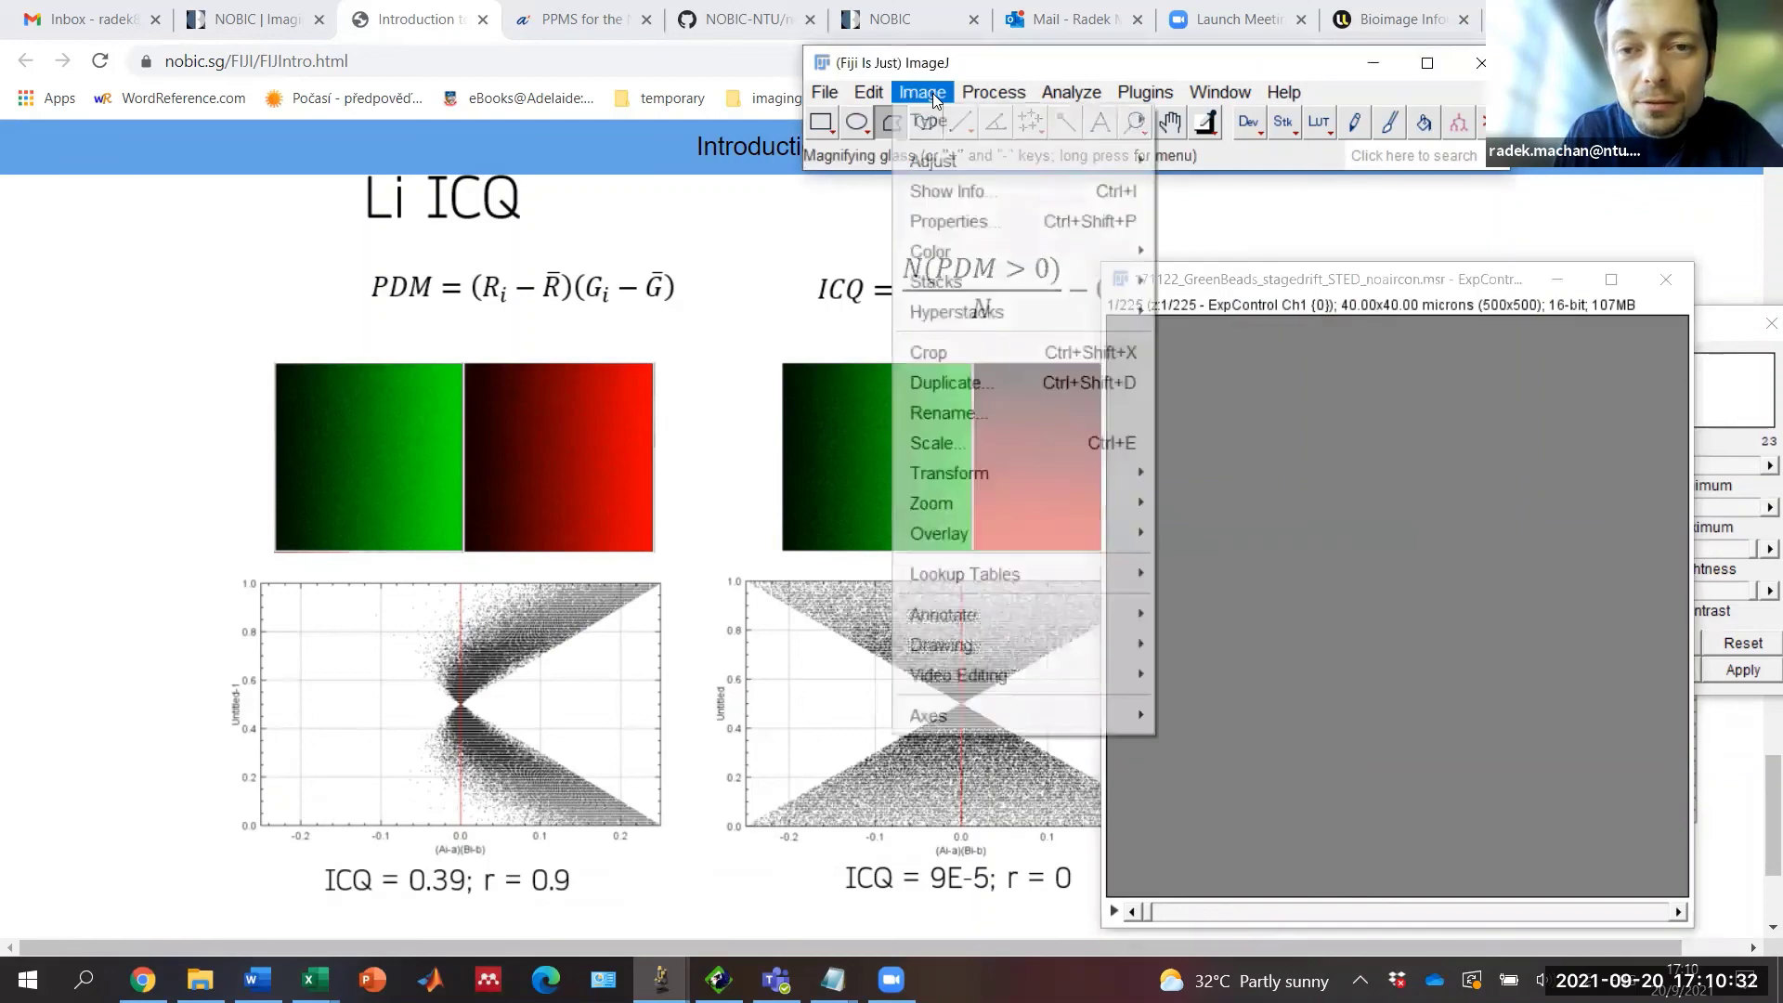
{"action": "mouse_move", "coordinate": [923, 124]}
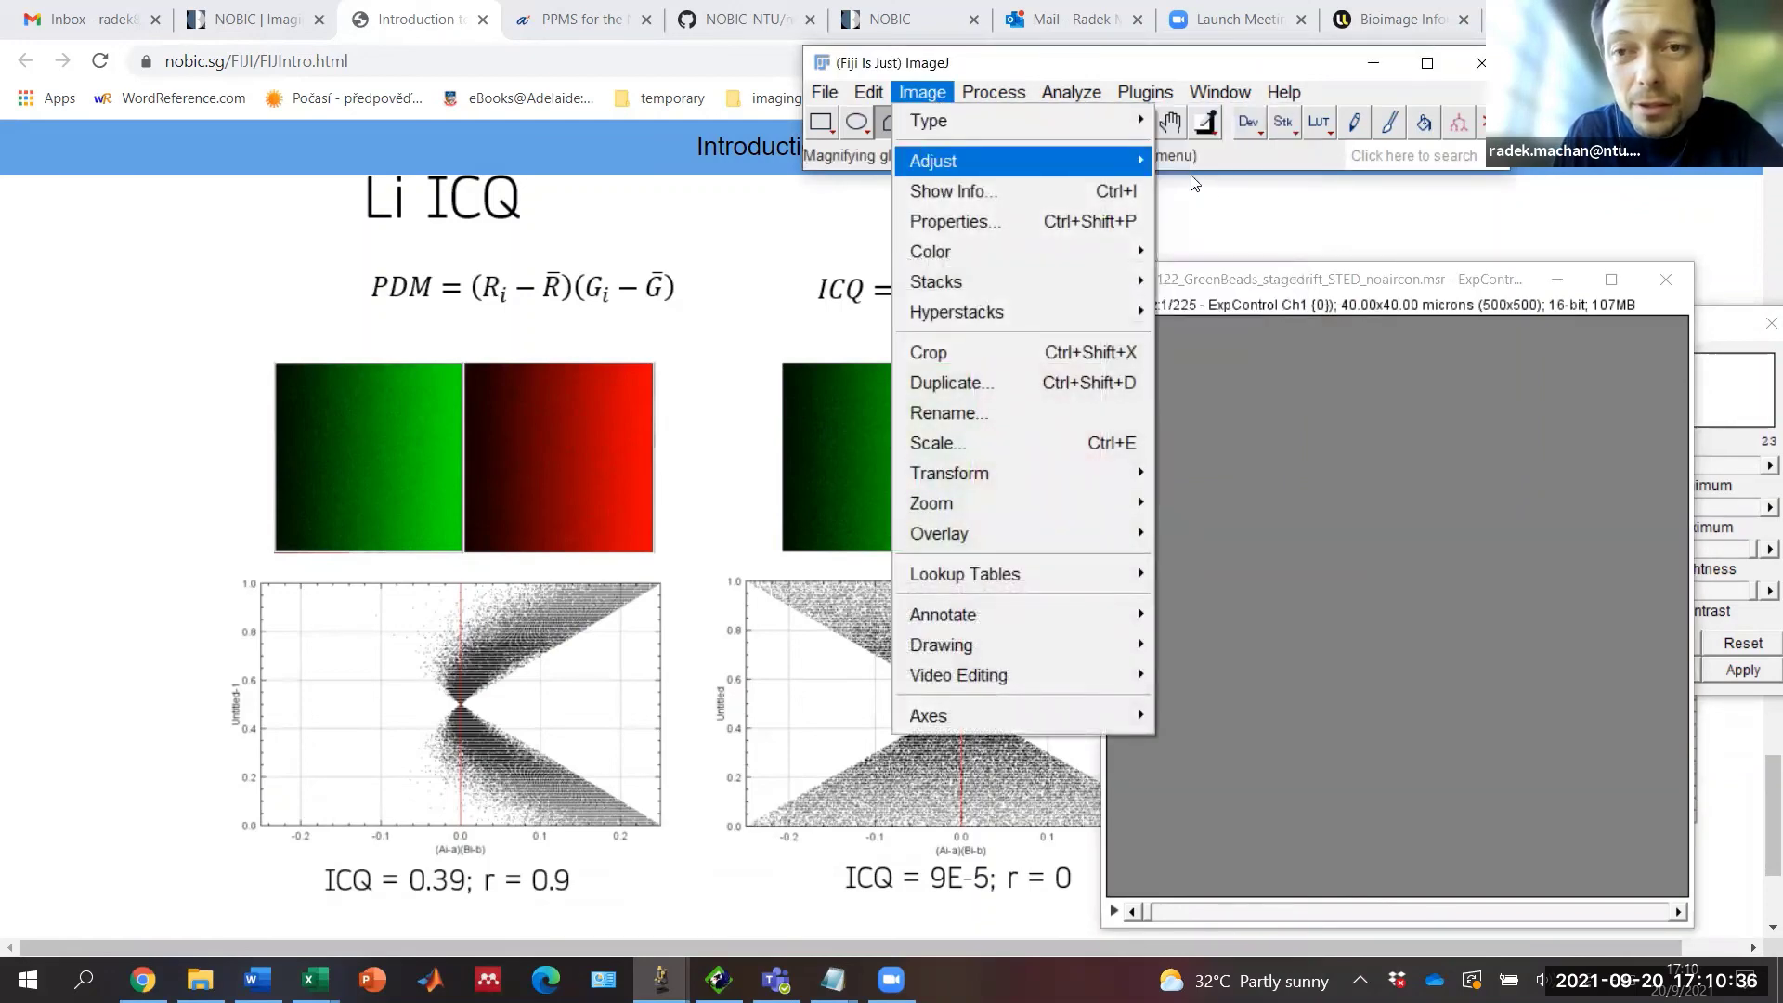
{"action": "left_click", "coordinate": [1216, 159]}
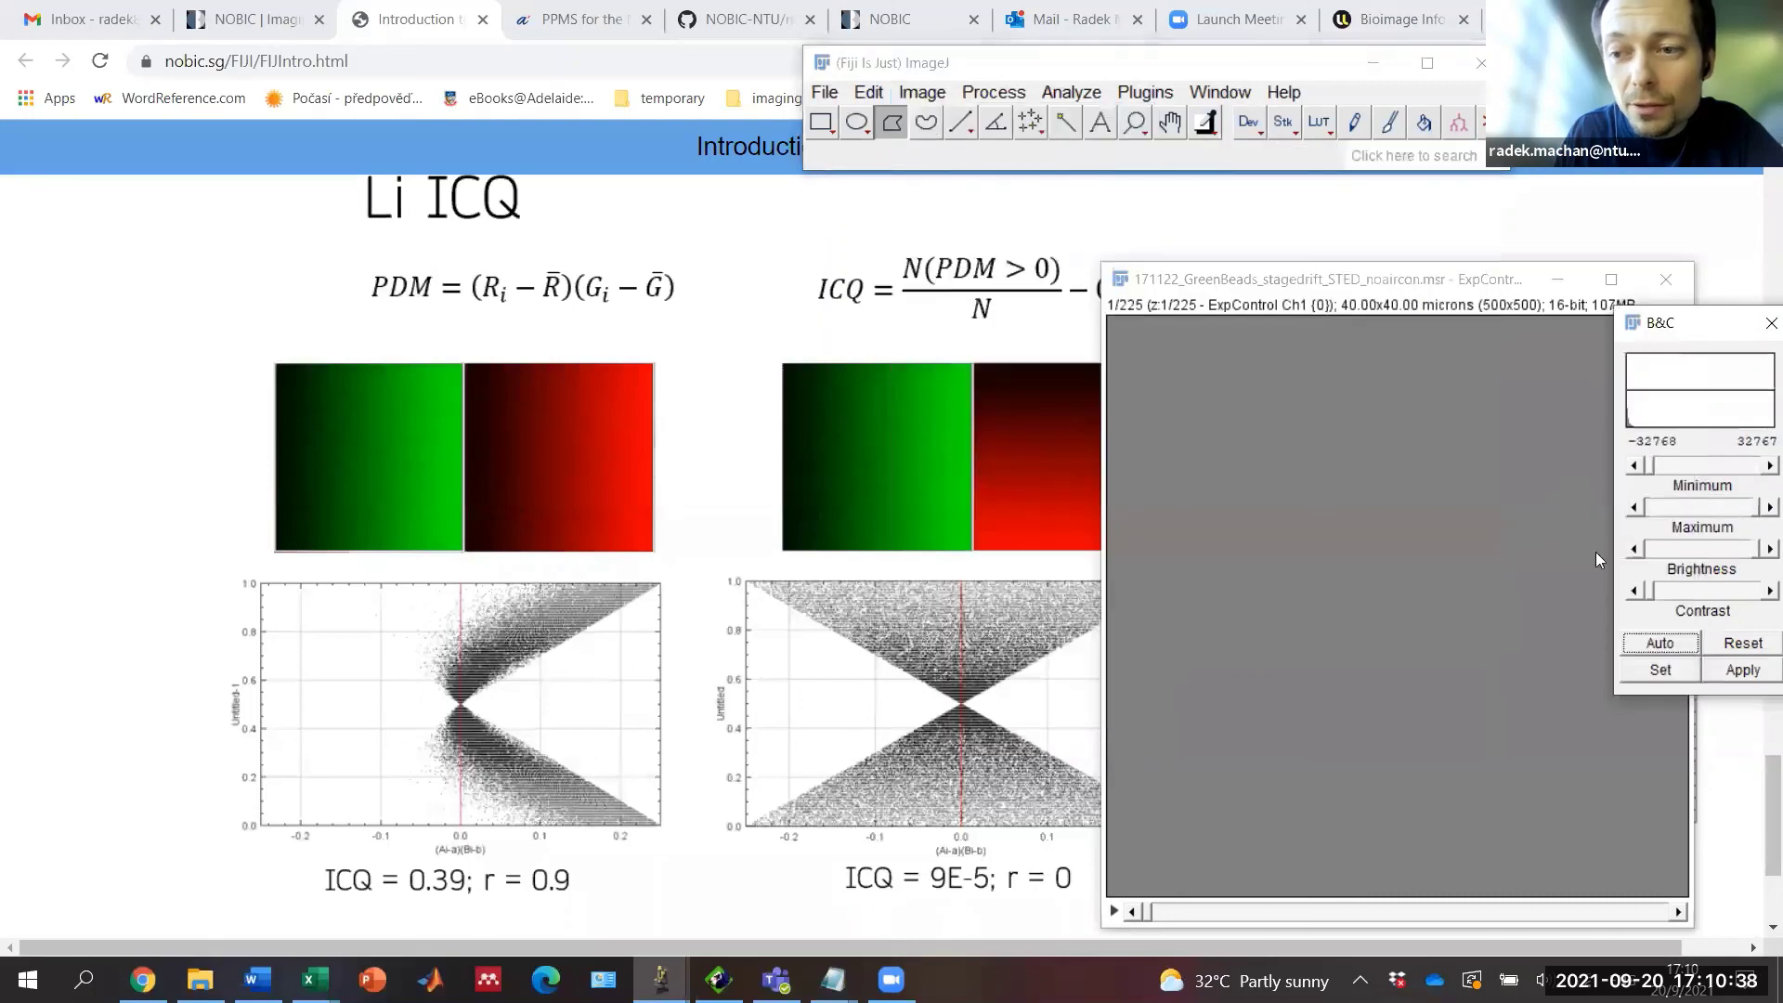
{"action": "left_click", "coordinate": [1646, 650]}
{"action": "left_click", "coordinate": [1284, 292]}
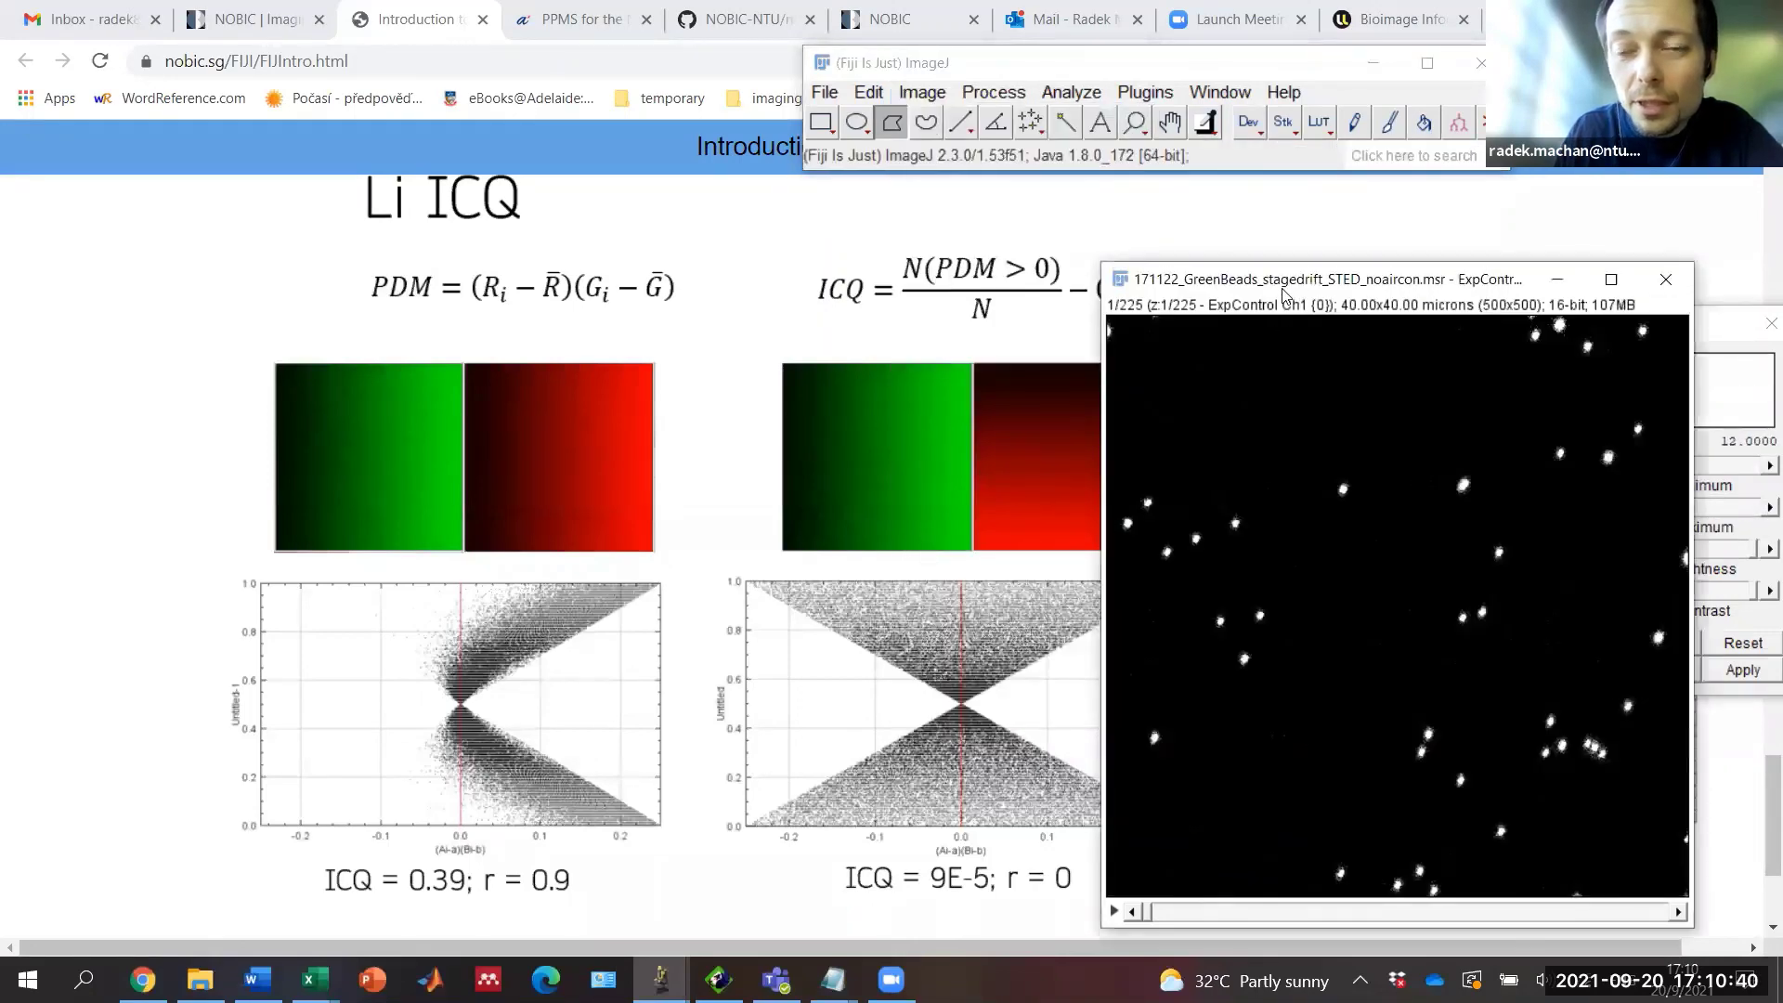
{"action": "left_click_drag", "start_coordinate": [1283, 293], "coordinate": [760, 237]}
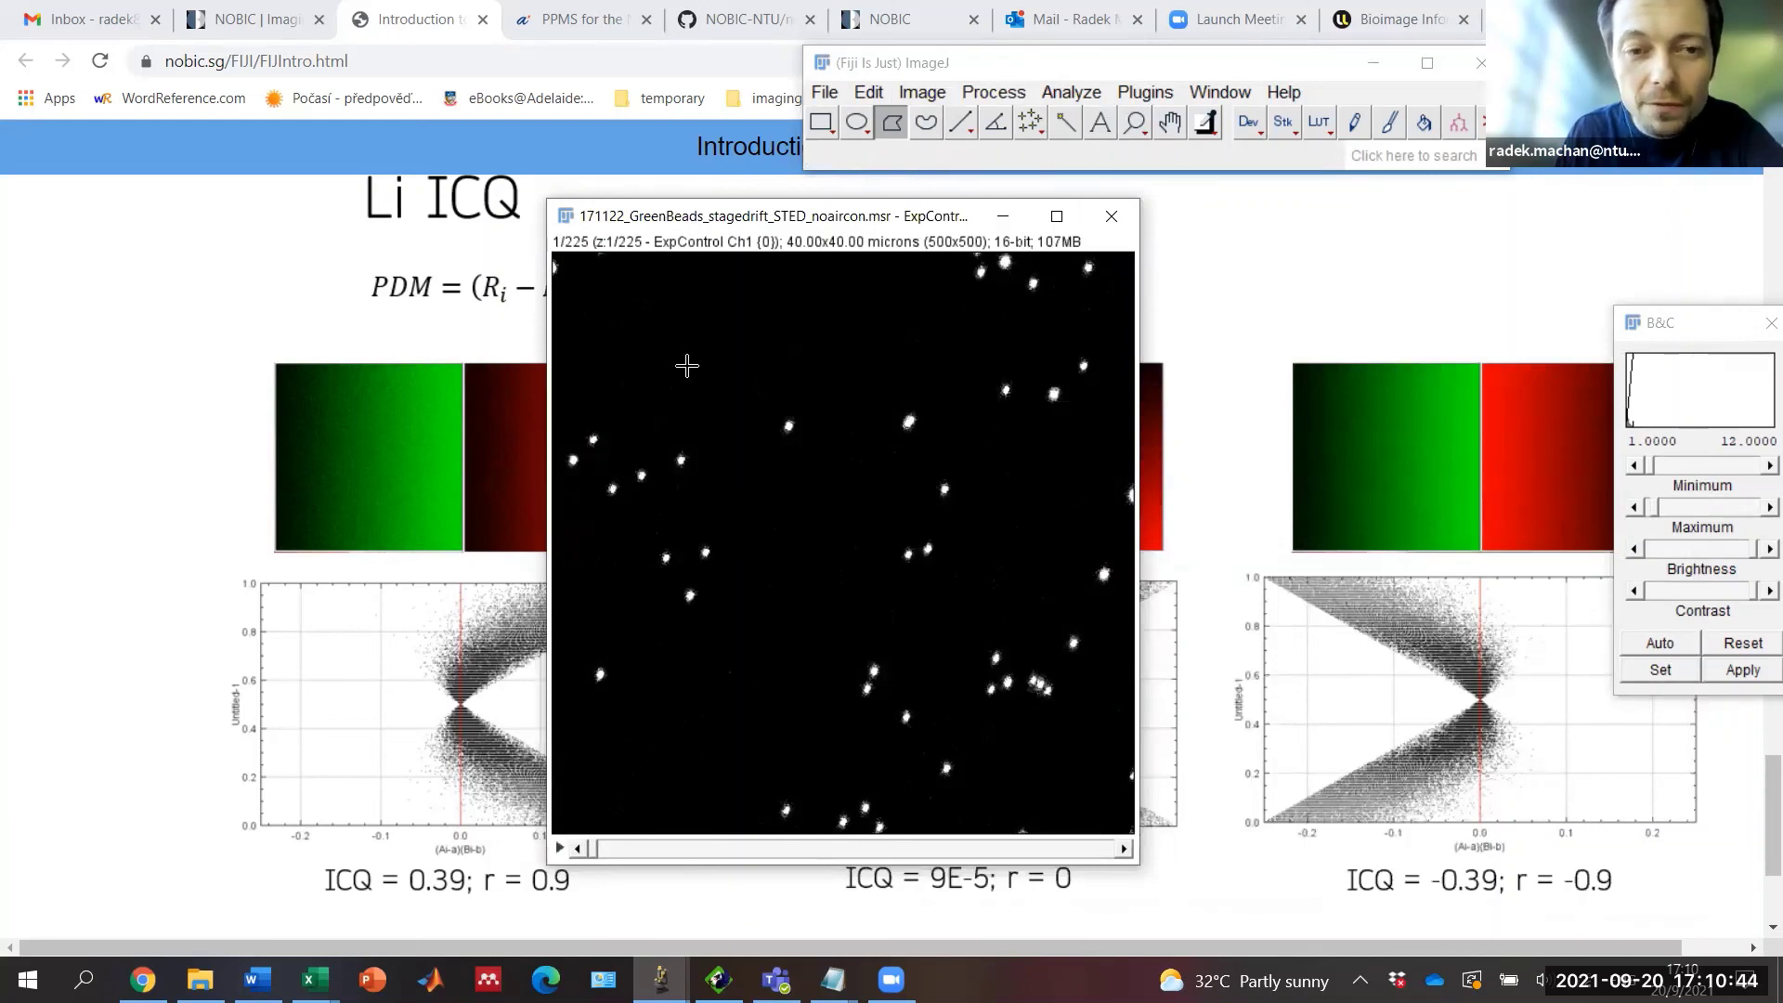
Step: Duplicate only slice 1 of the bead stack as a separate single image
{"action": "left_click", "coordinate": [925, 93]}
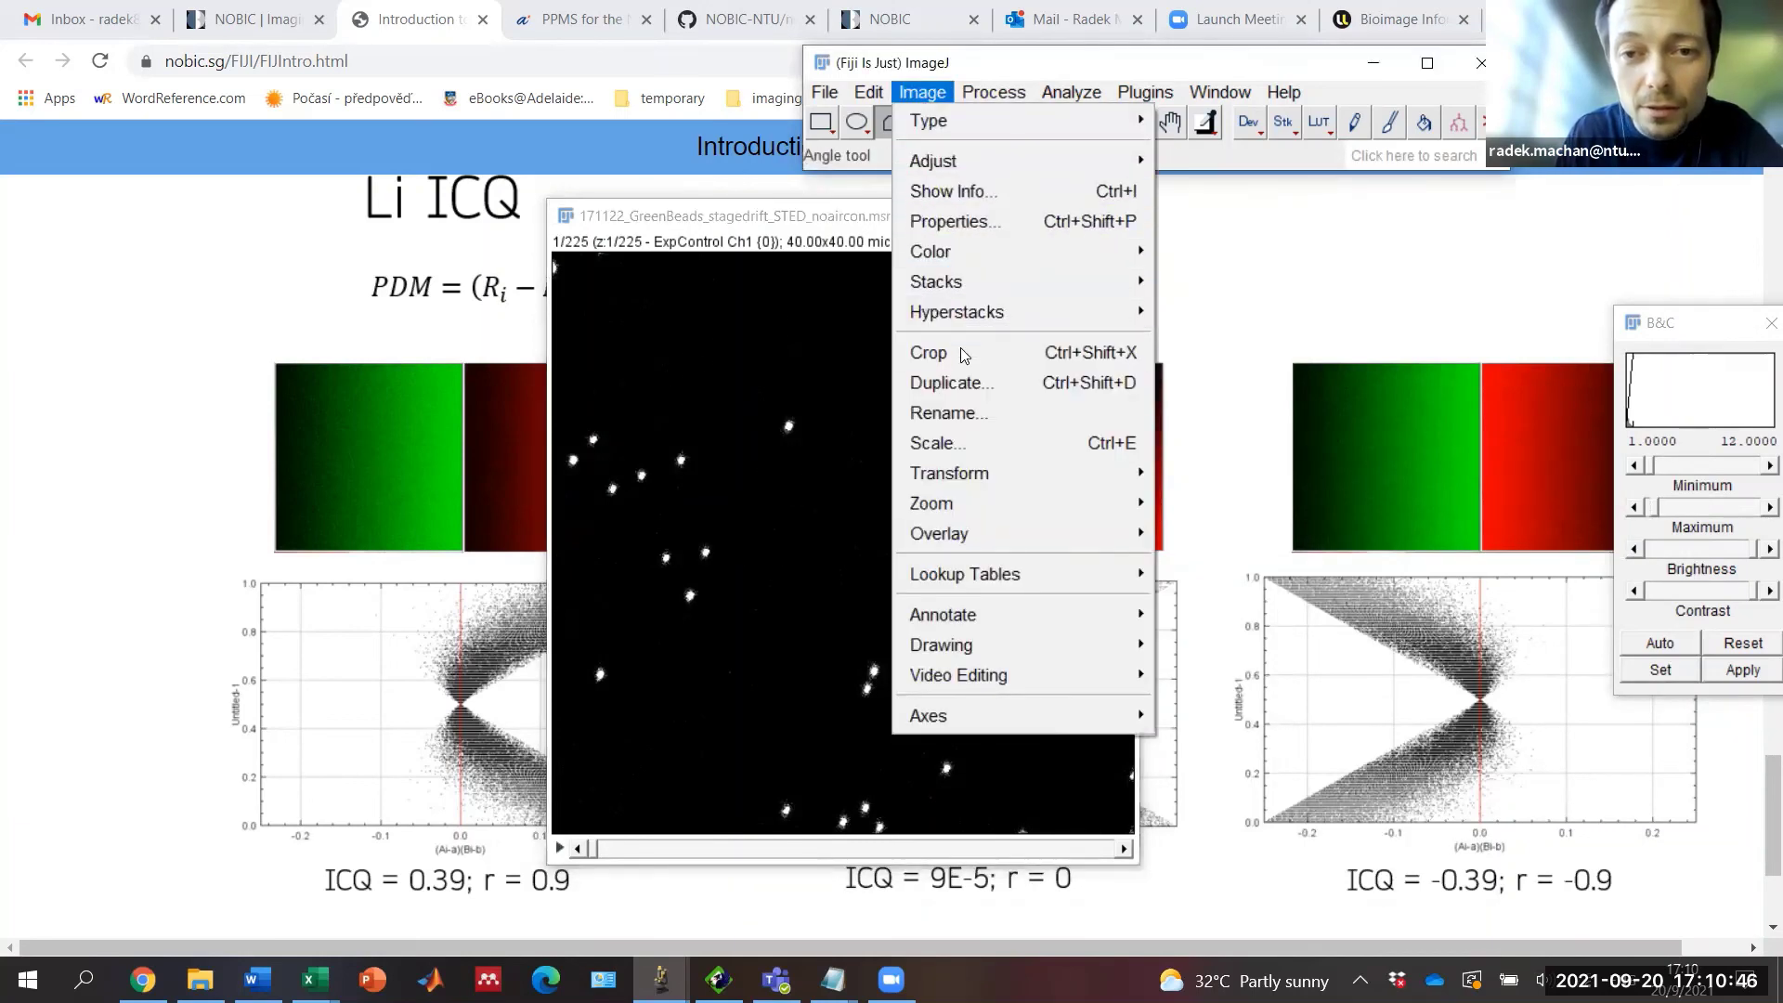
{"action": "left_click", "coordinate": [949, 381]}
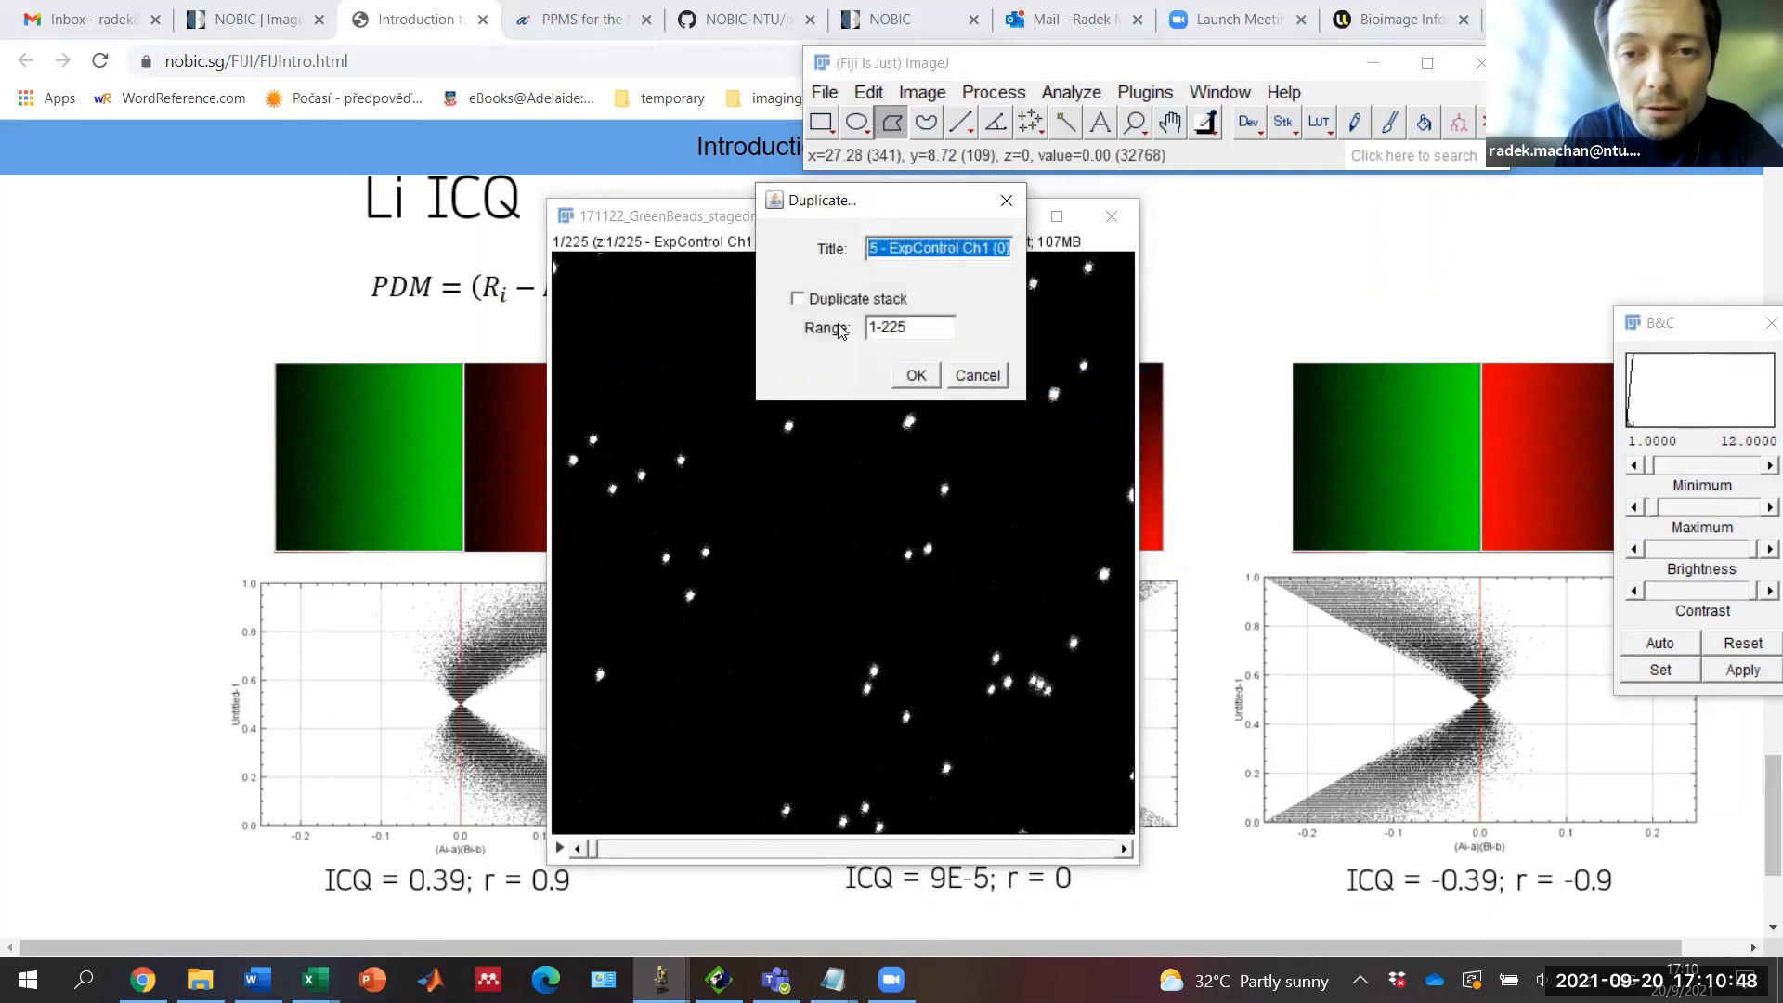
{"action": "left_click", "coordinate": [914, 377]}
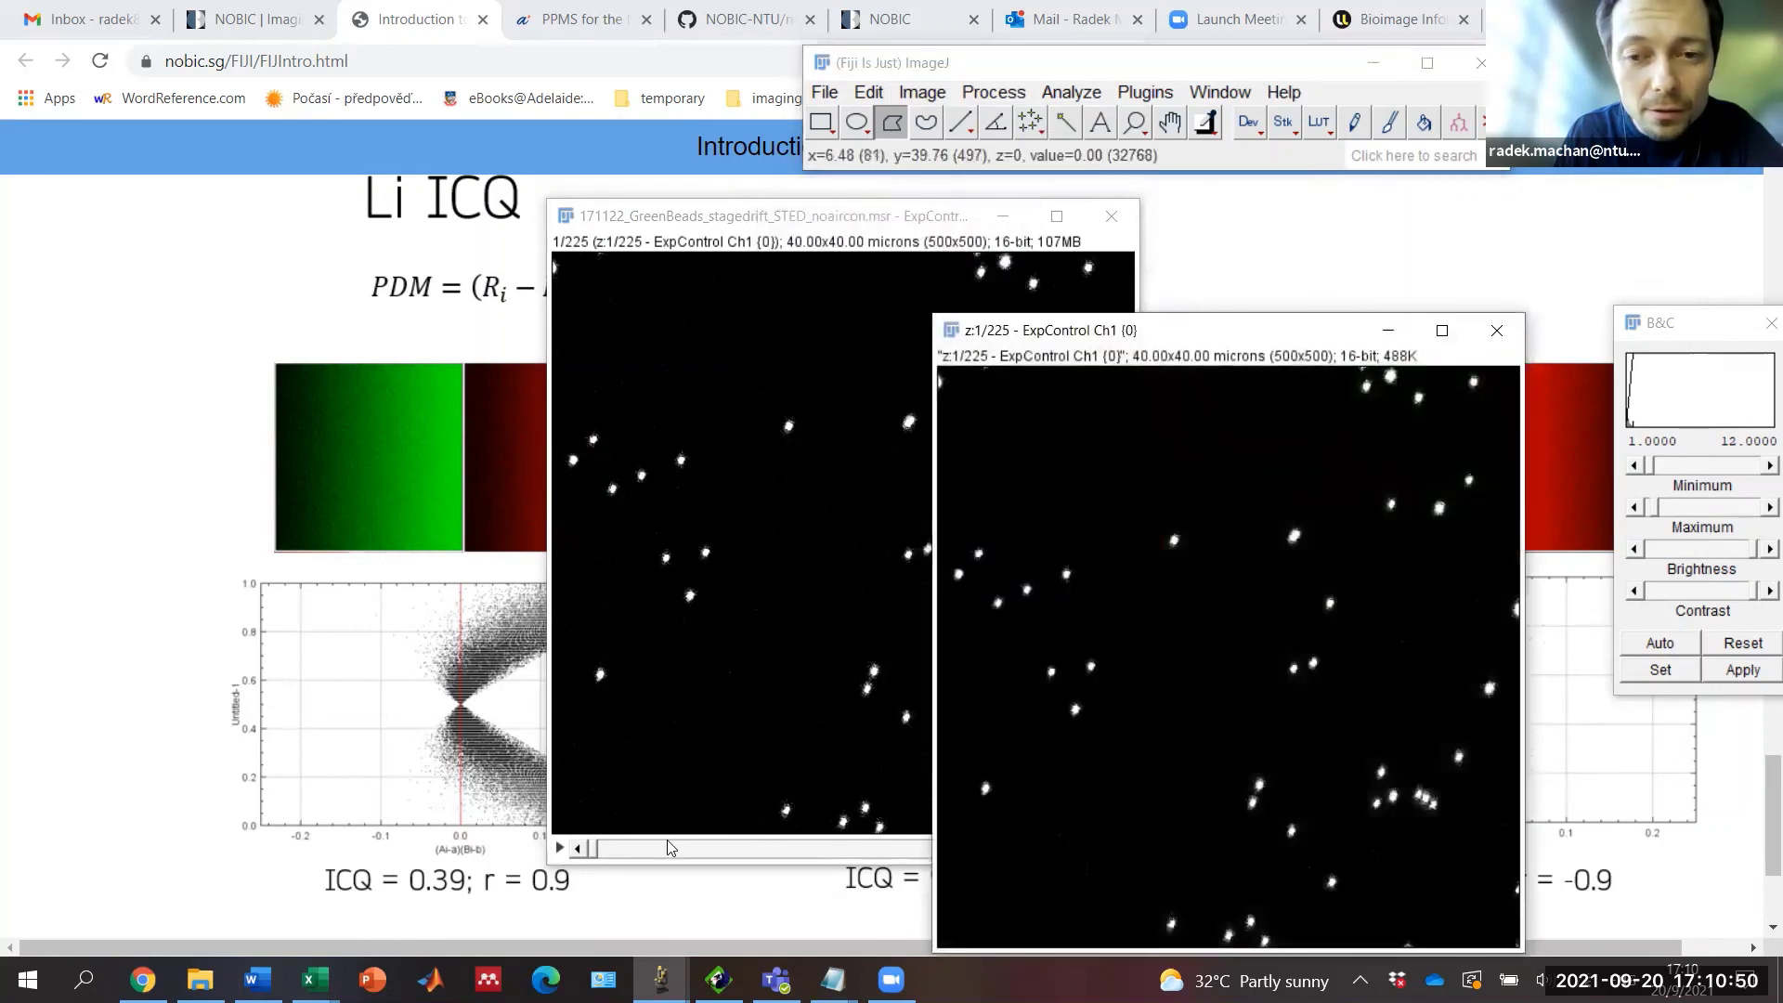
Step: Duplicate only slice 225 of the bead stack as a separate single image and close the original stack
{"action": "left_click", "coordinate": [595, 222]}
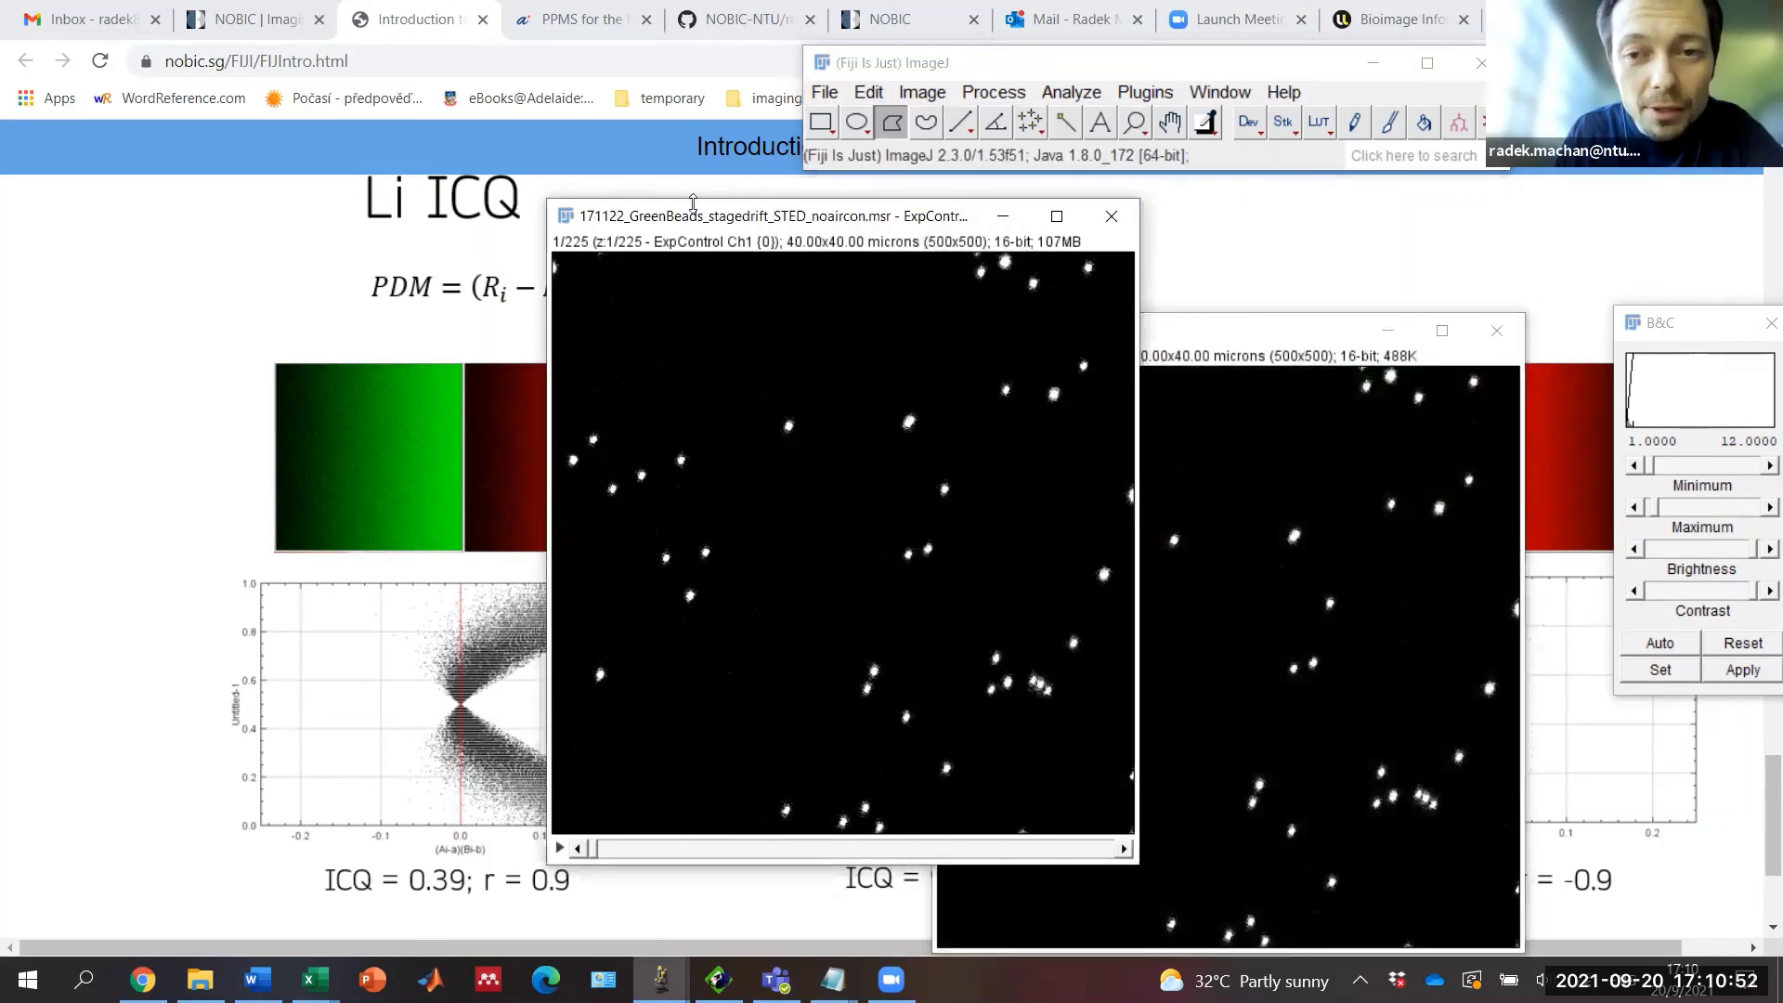
{"action": "left_click_drag", "start_coordinate": [690, 216], "coordinate": [468, 128]}
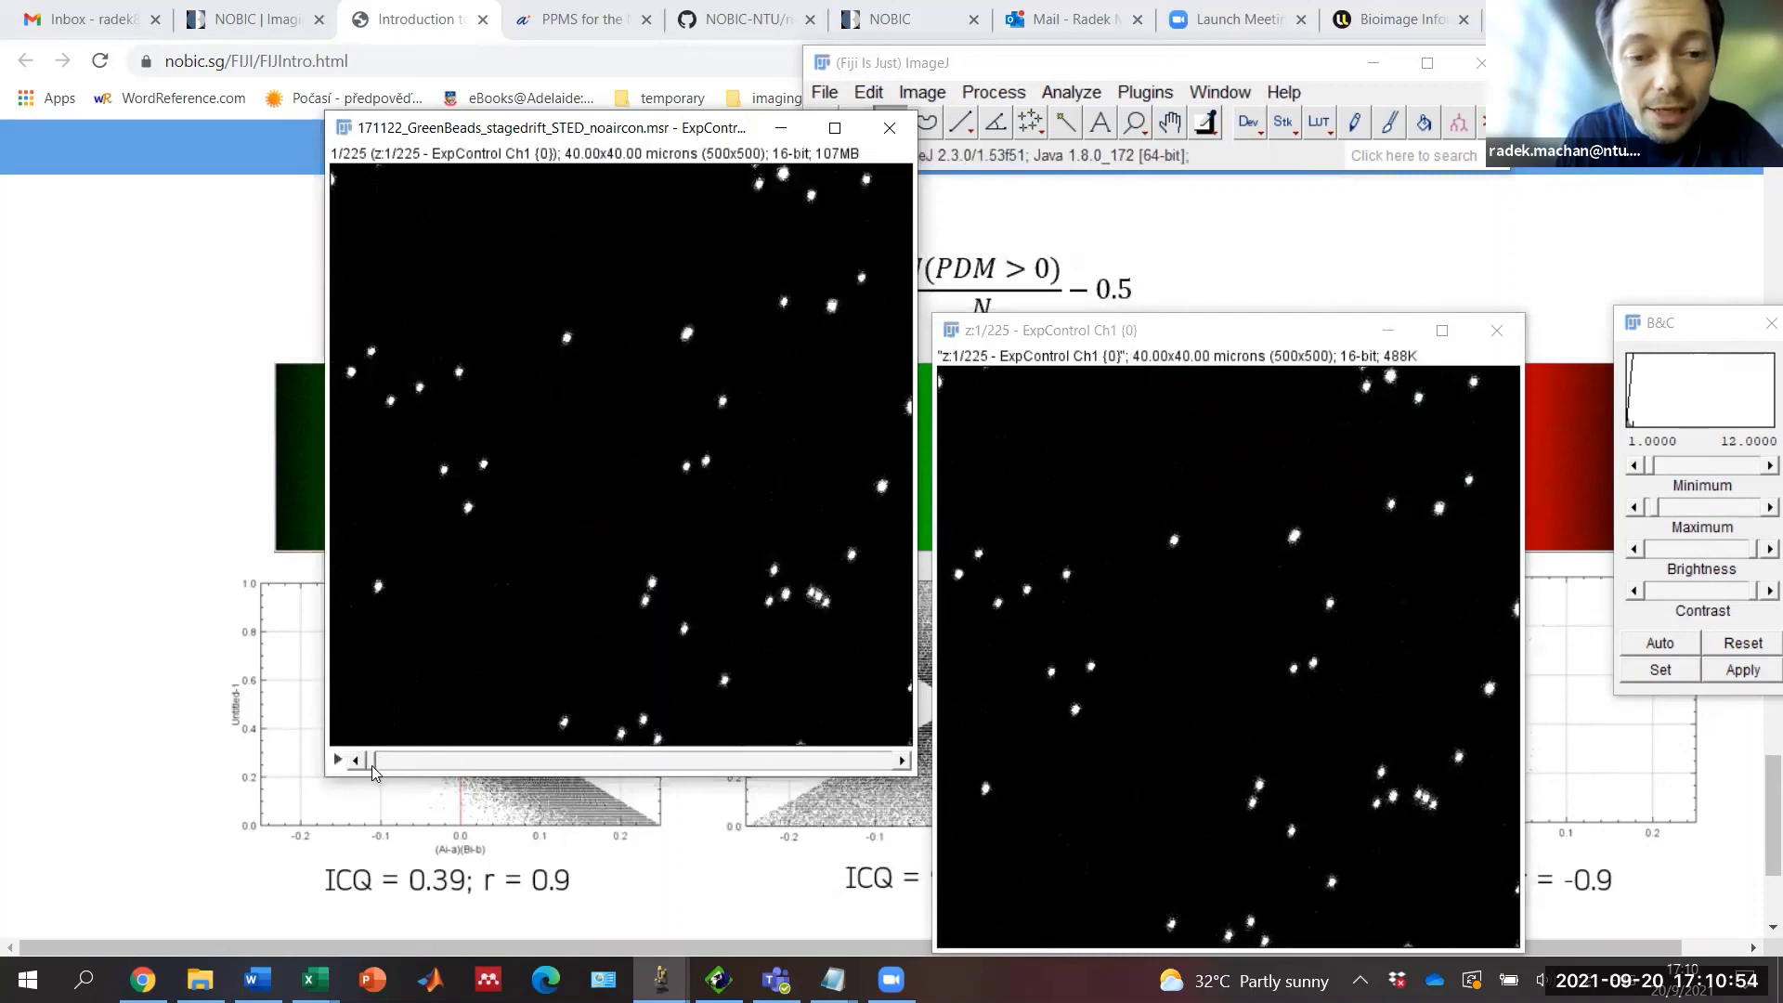
{"action": "left_click_drag", "start_coordinate": [372, 768], "coordinate": [908, 816]}
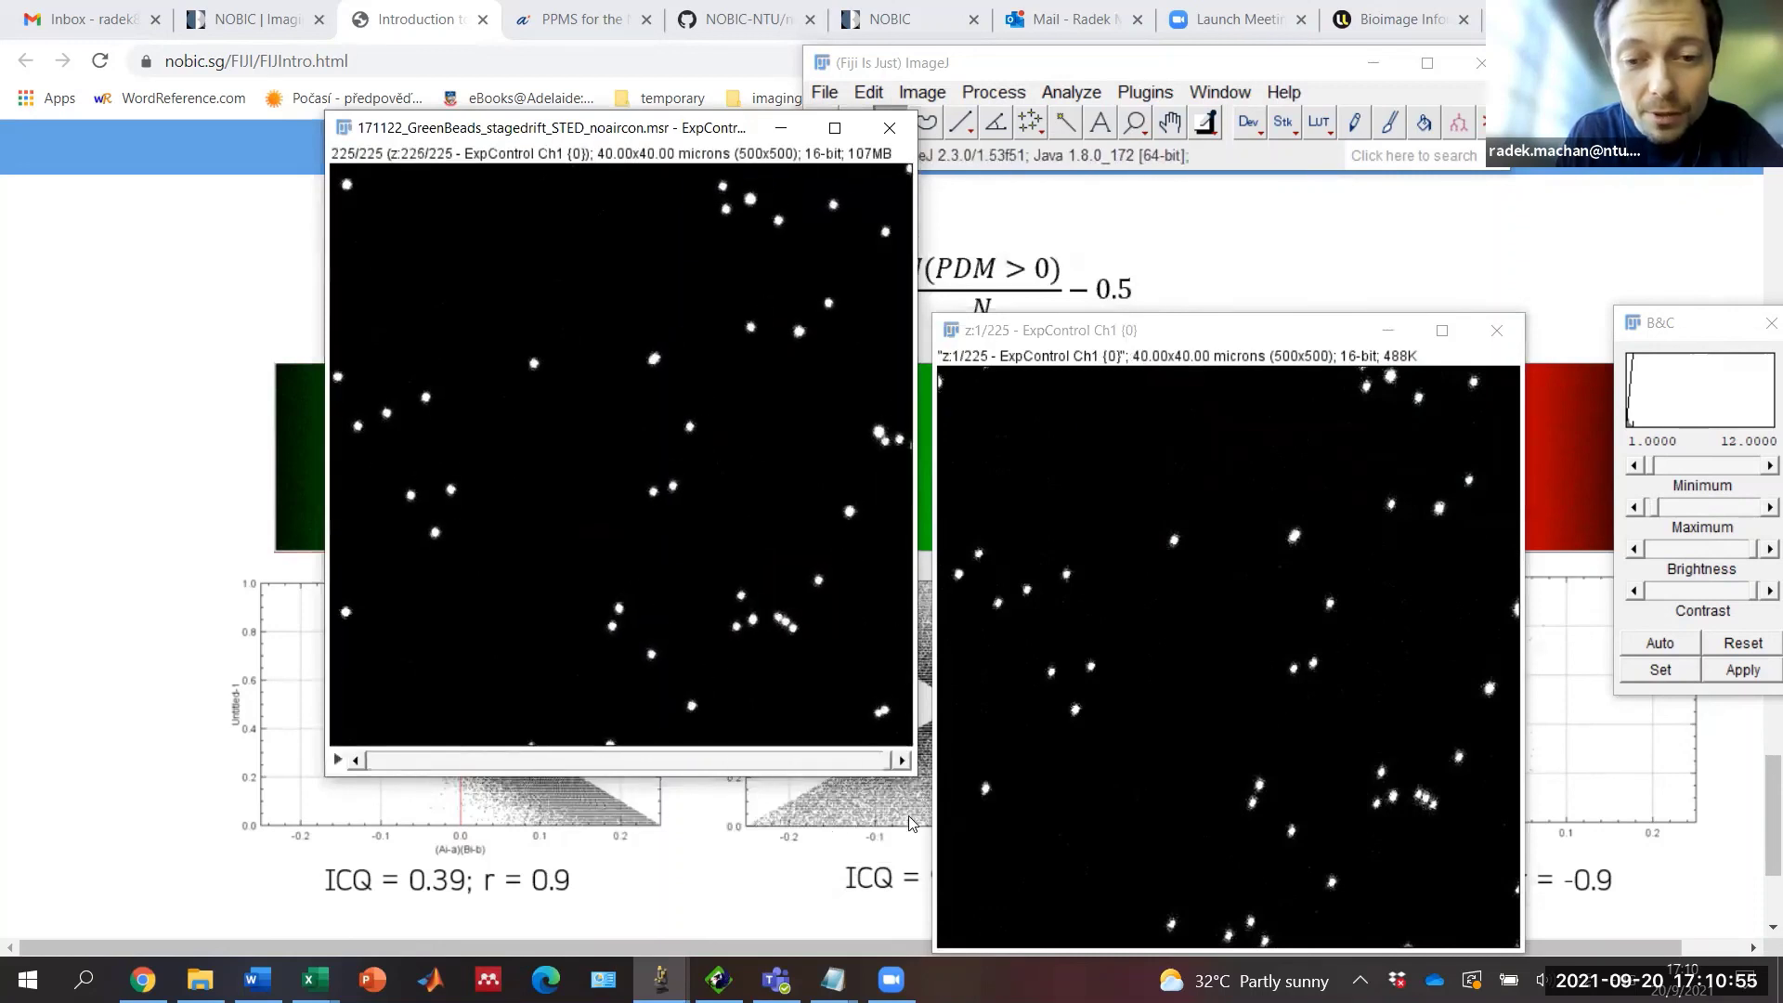
{"action": "left_click", "coordinate": [941, 95]}
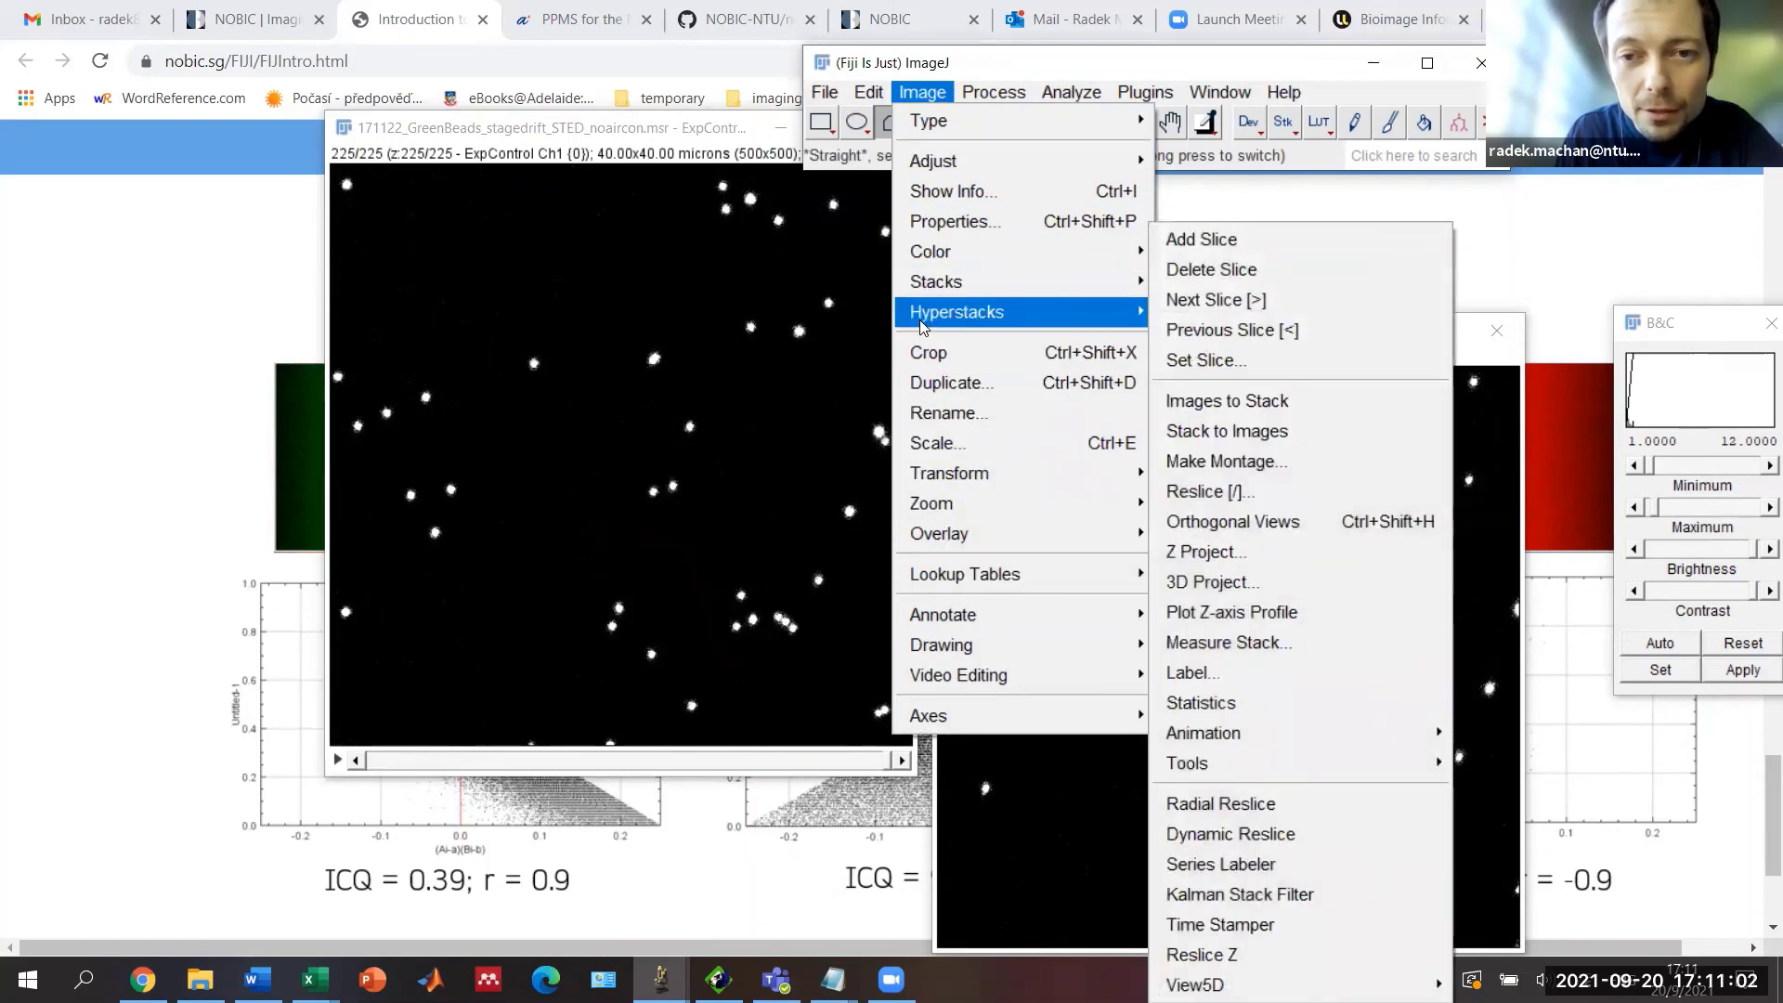
{"action": "left_click", "coordinate": [932, 400]}
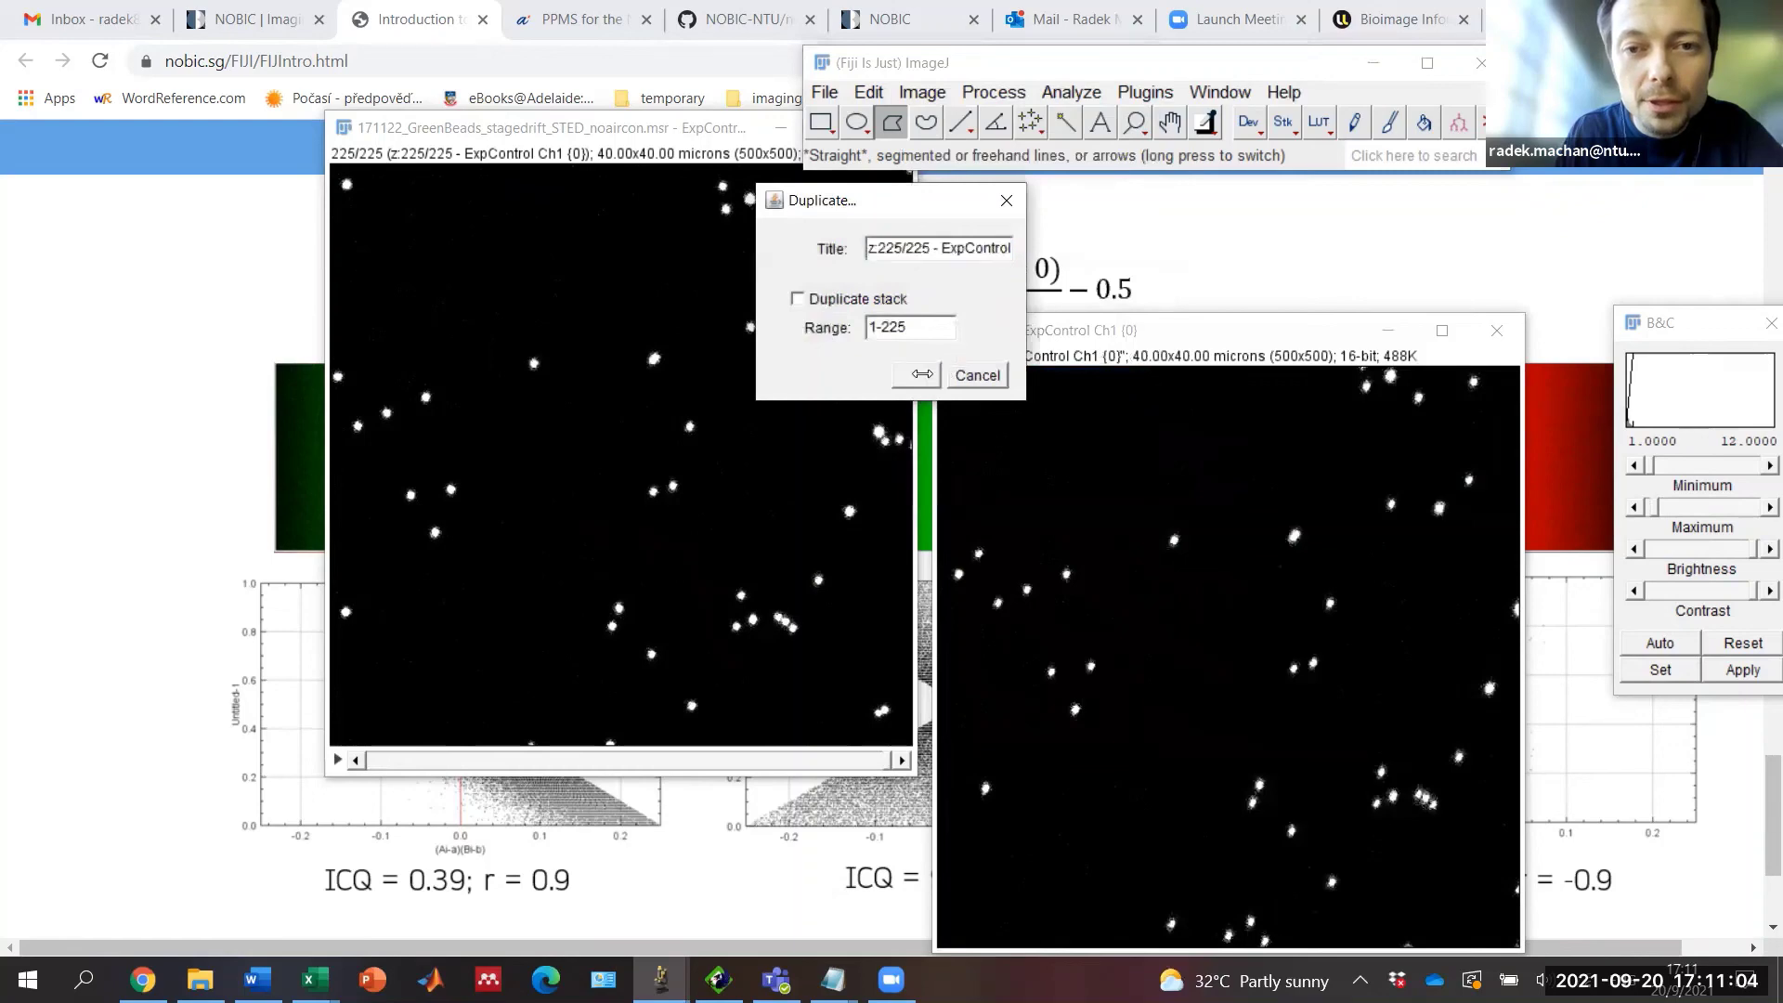
{"action": "left_click", "coordinate": [917, 371]}
{"action": "left_click_drag", "start_coordinate": [637, 132], "coordinate": [463, 160]}
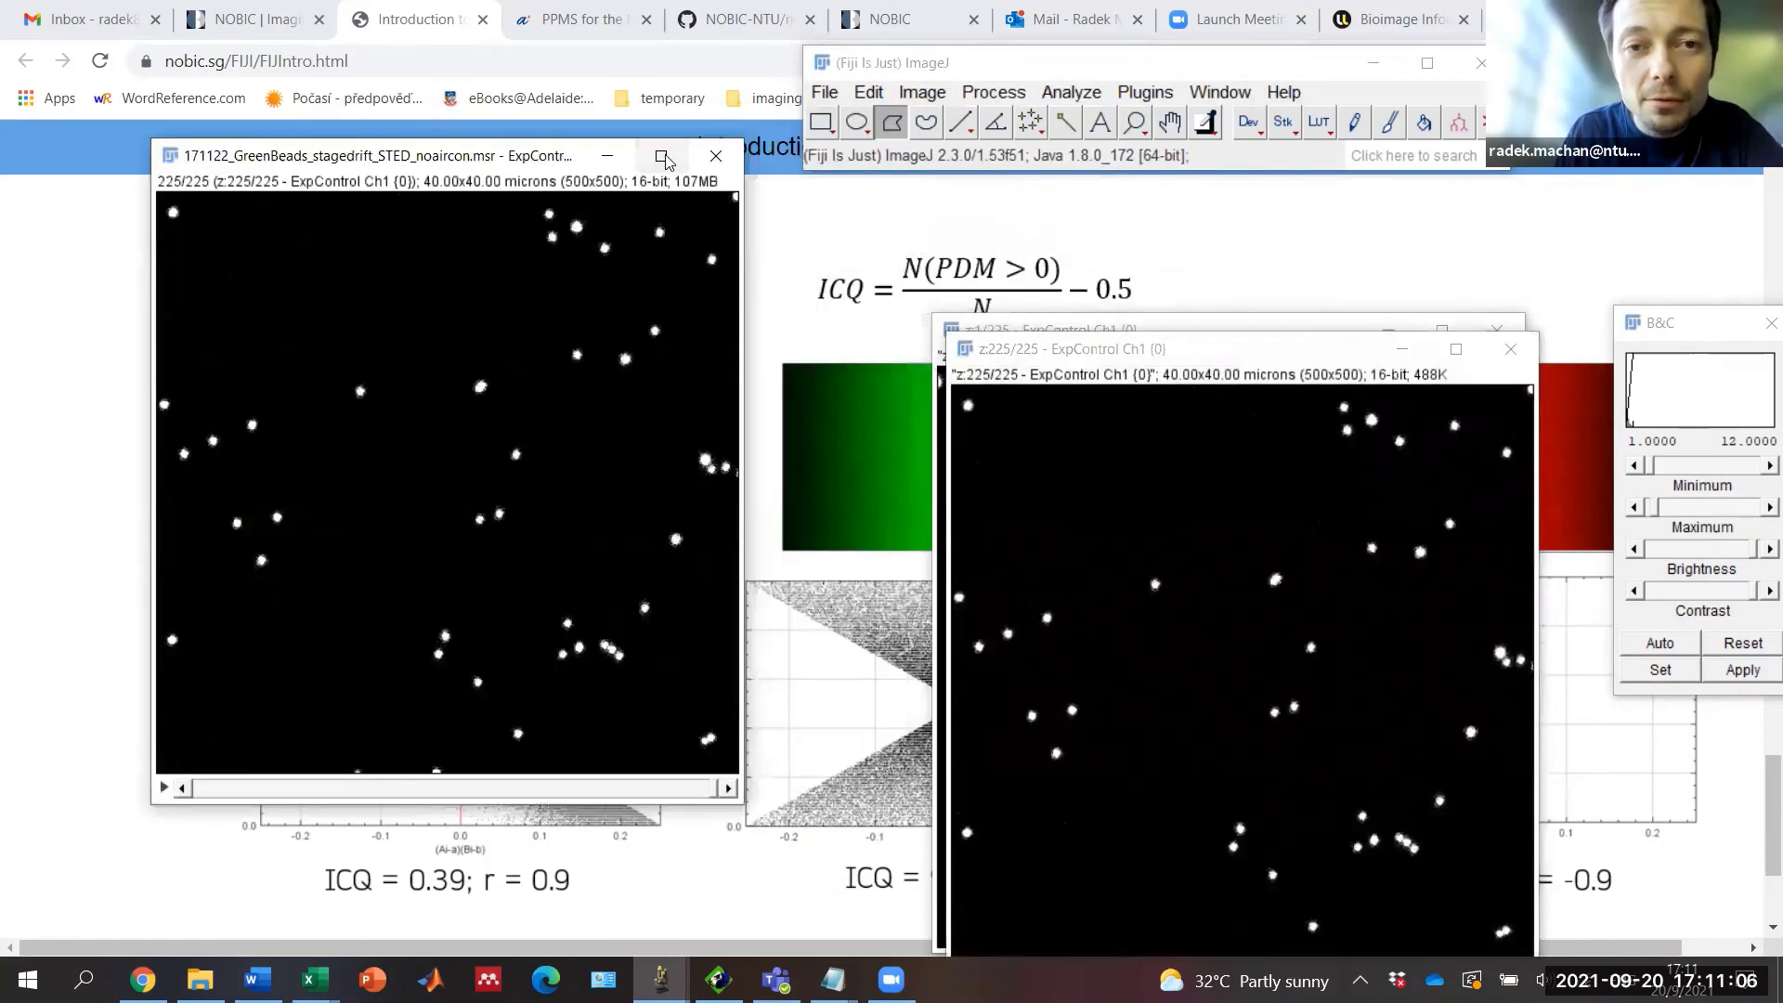
{"action": "left_click", "coordinate": [716, 156]}
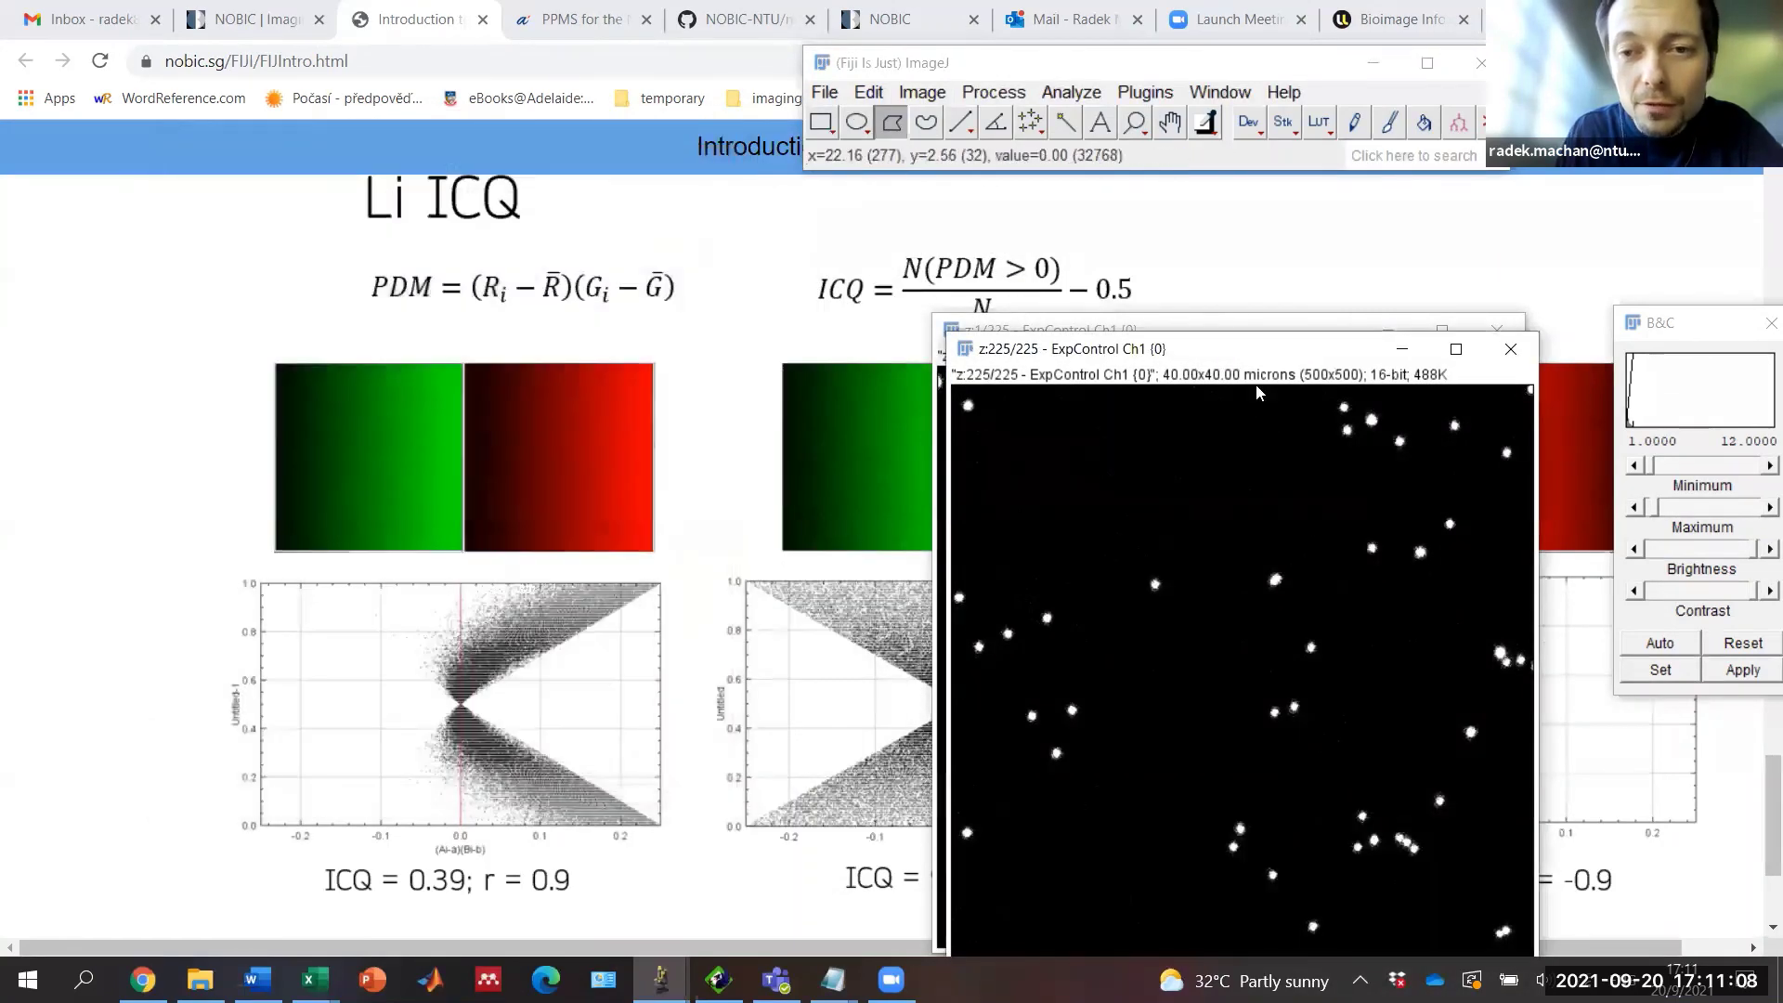
Step: Run the JACoP colocalisation analysis with the z:1/225 image as Image A and the z:225/225 image as Image B
{"action": "left_click_drag", "start_coordinate": [1226, 362], "coordinate": [845, 300]}
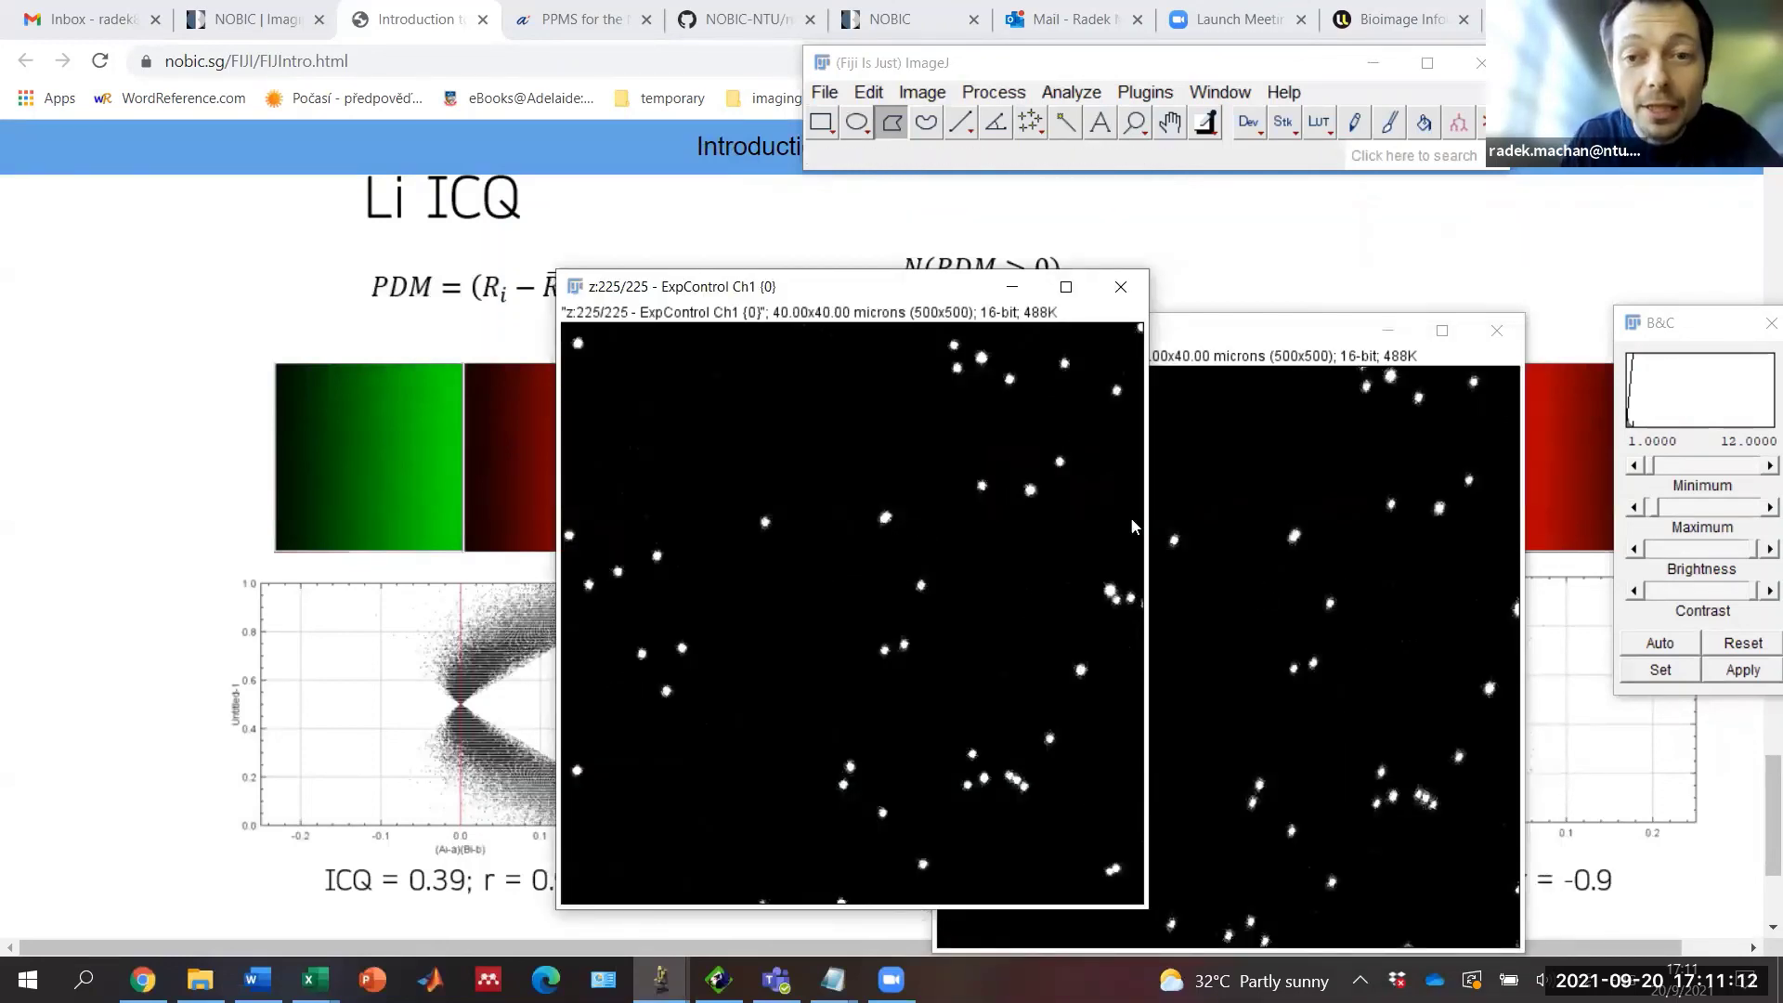
{"action": "mouse_move", "coordinate": [1091, 150]}
{"action": "left_click", "coordinate": [1071, 92]}
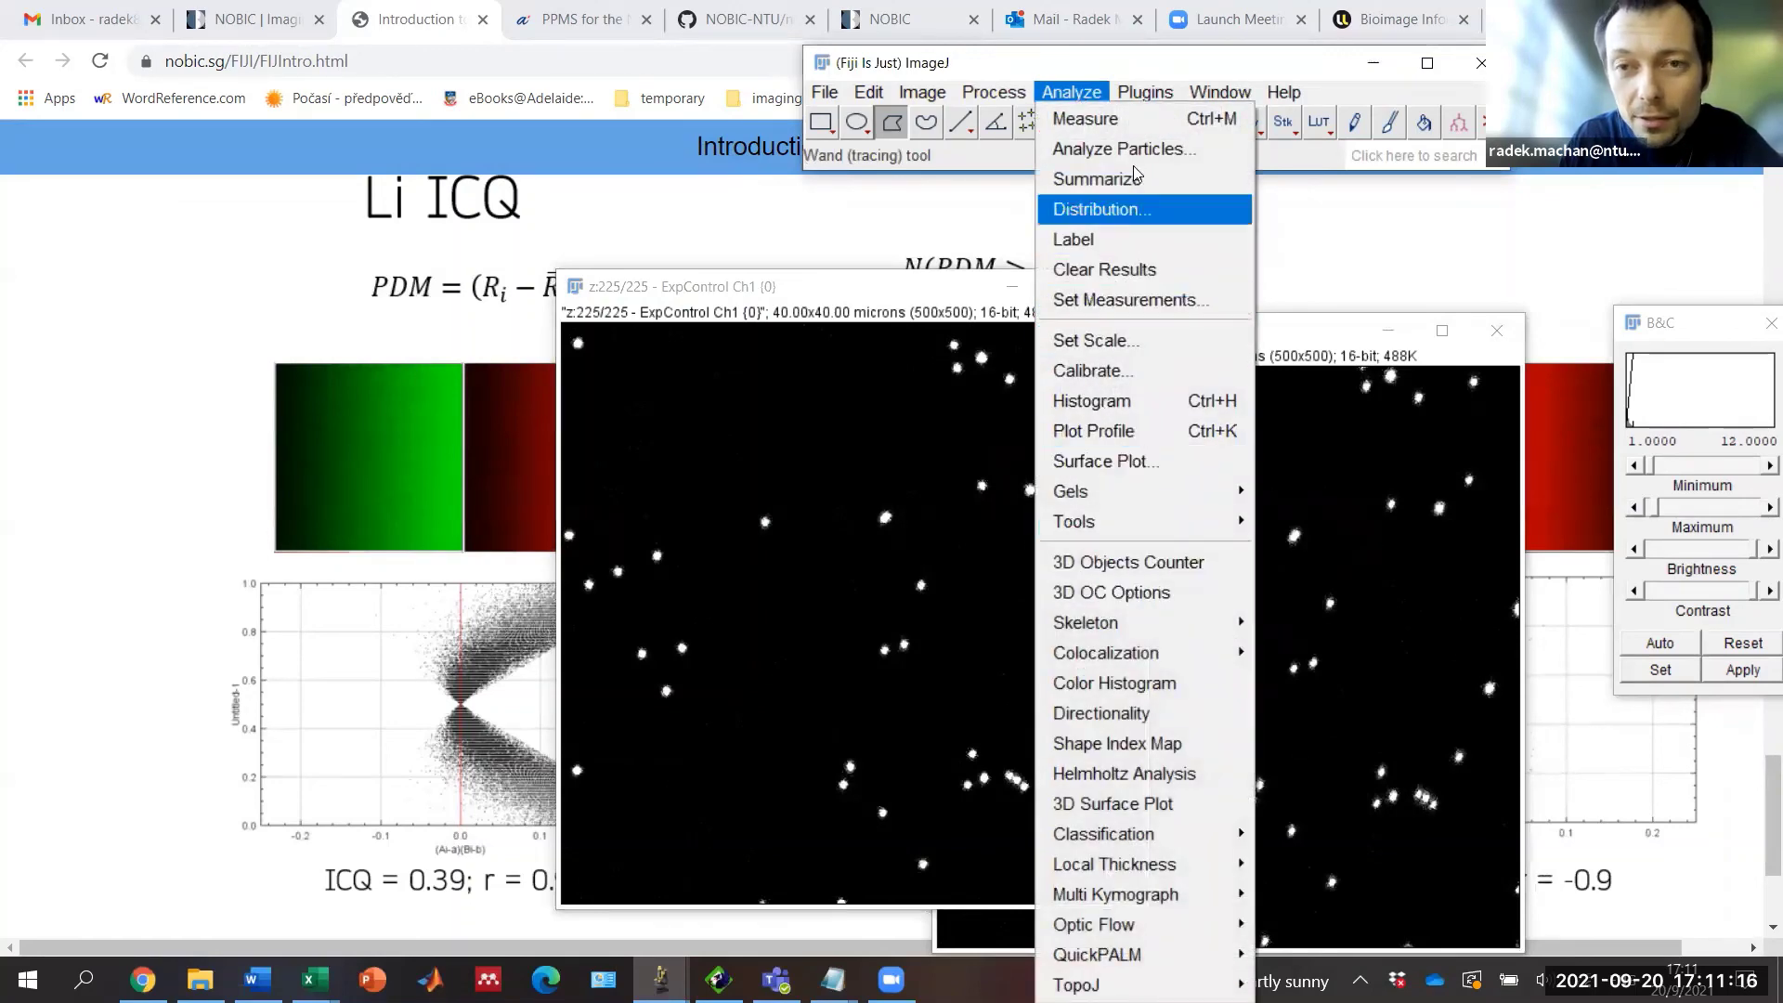
{"action": "mouse_move", "coordinate": [1145, 91]}
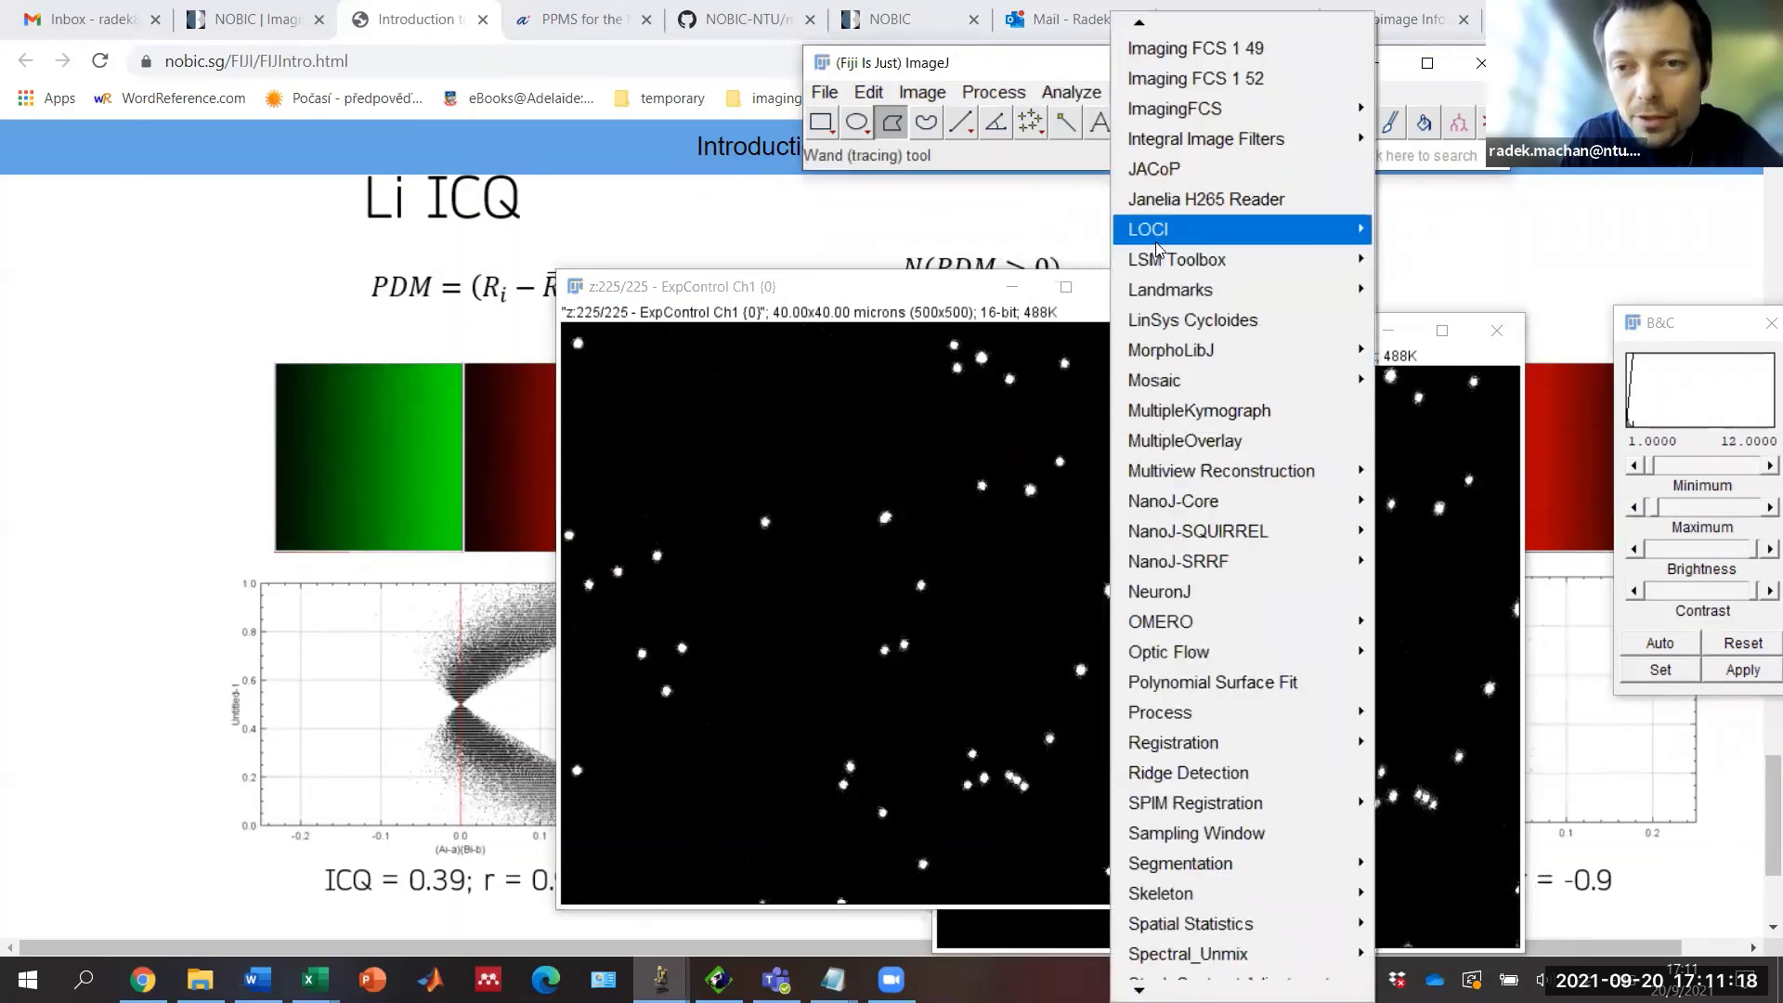
{"action": "left_click", "coordinate": [1164, 175]}
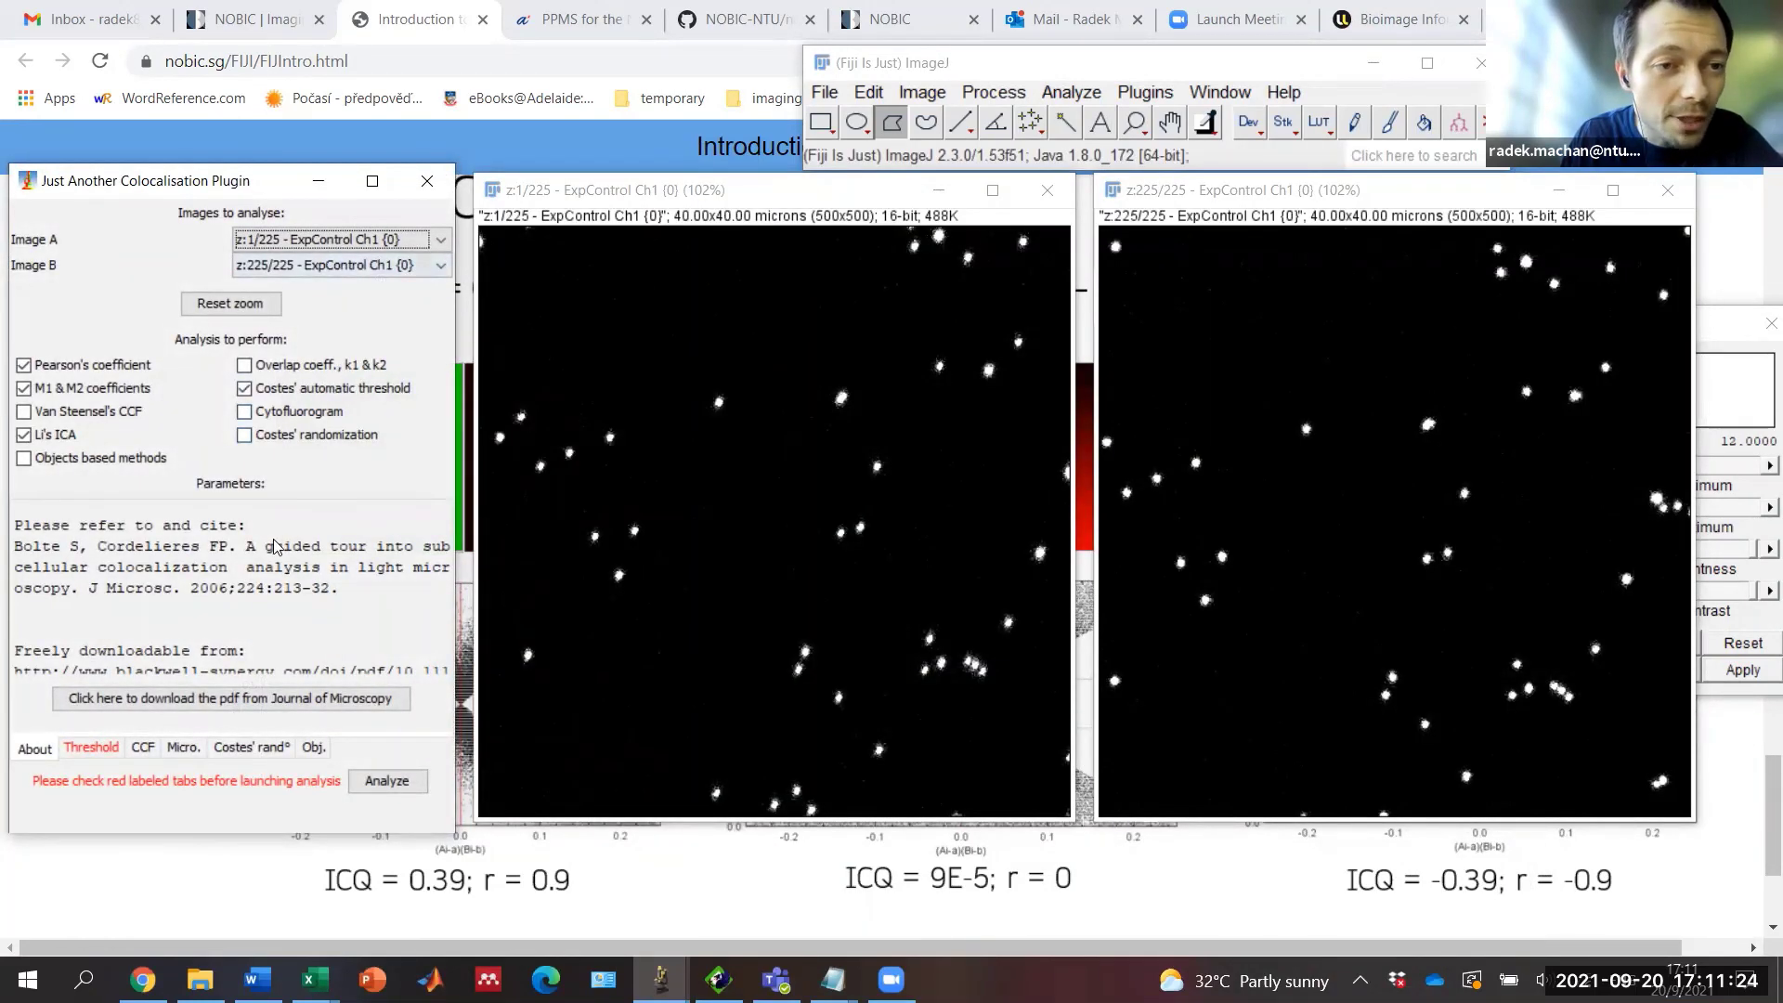
{"action": "left_click", "coordinate": [386, 781]}
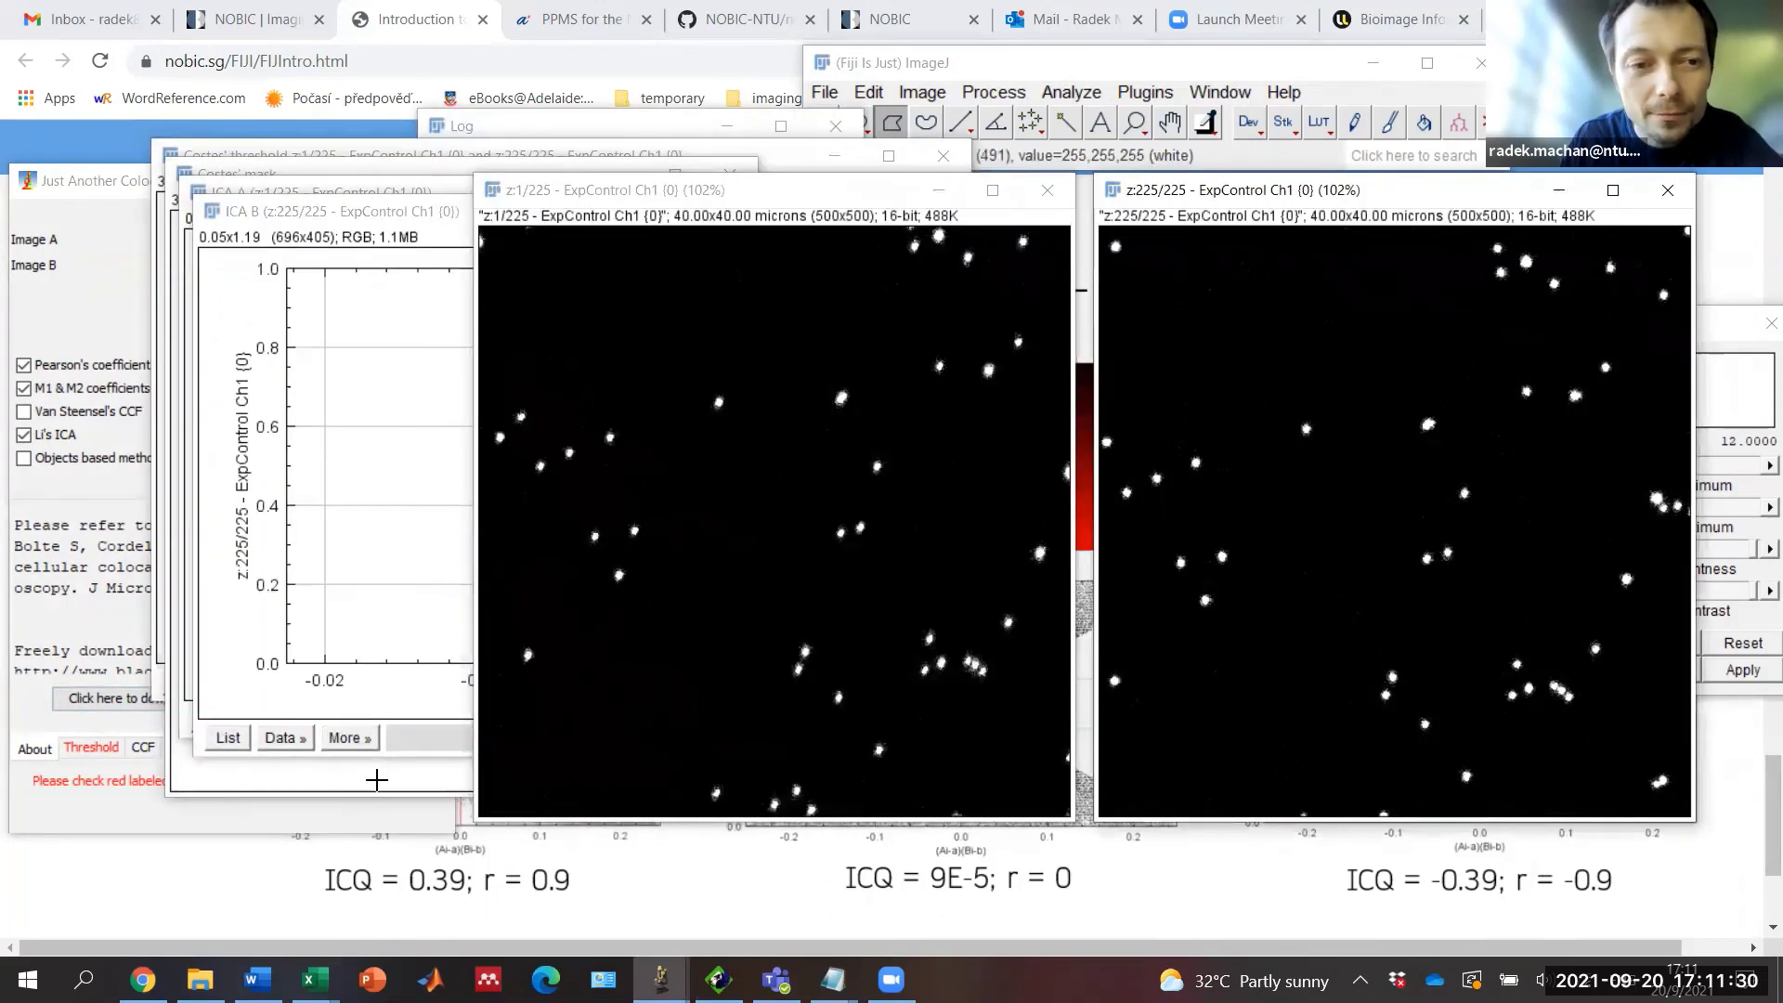
Step: Close the ICA B, ICA A, Costes' mask and Costes' threshold result windows after bringing each into view
{"action": "left_click", "coordinate": [302, 219]}
{"action": "left_click_drag", "start_coordinate": [303, 221], "coordinate": [450, 345]}
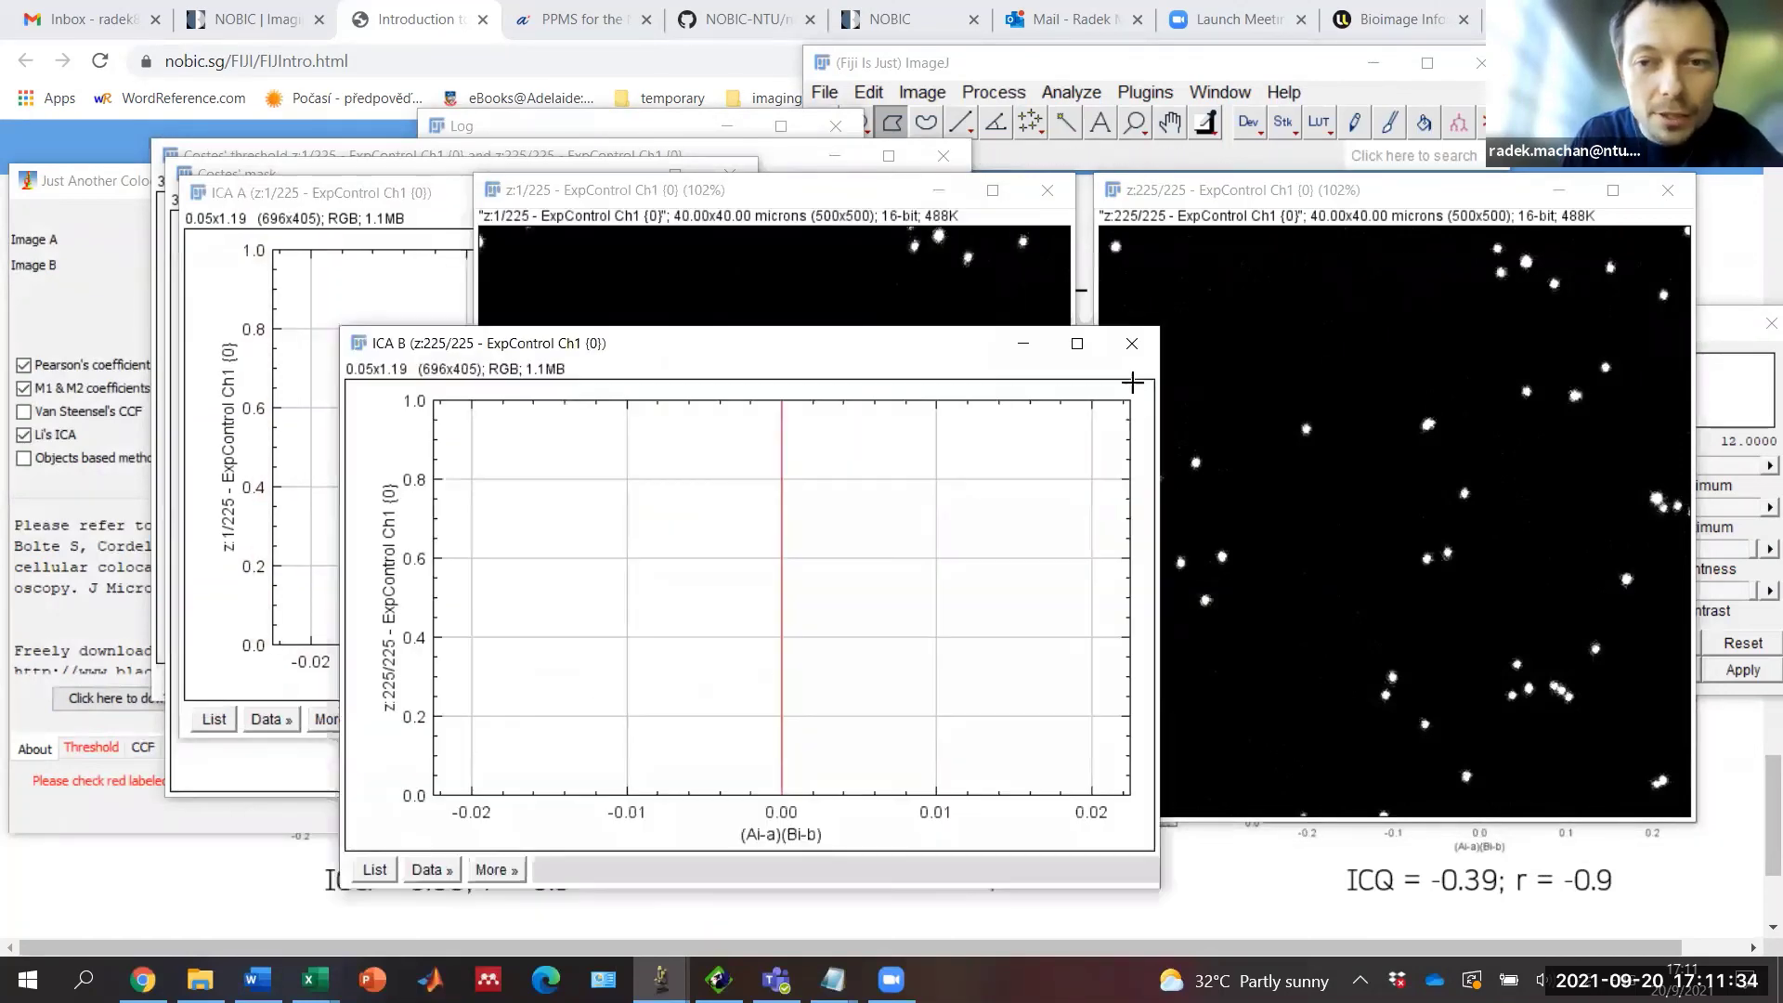
{"action": "left_click", "coordinate": [1130, 343]}
{"action": "left_click", "coordinate": [325, 196]}
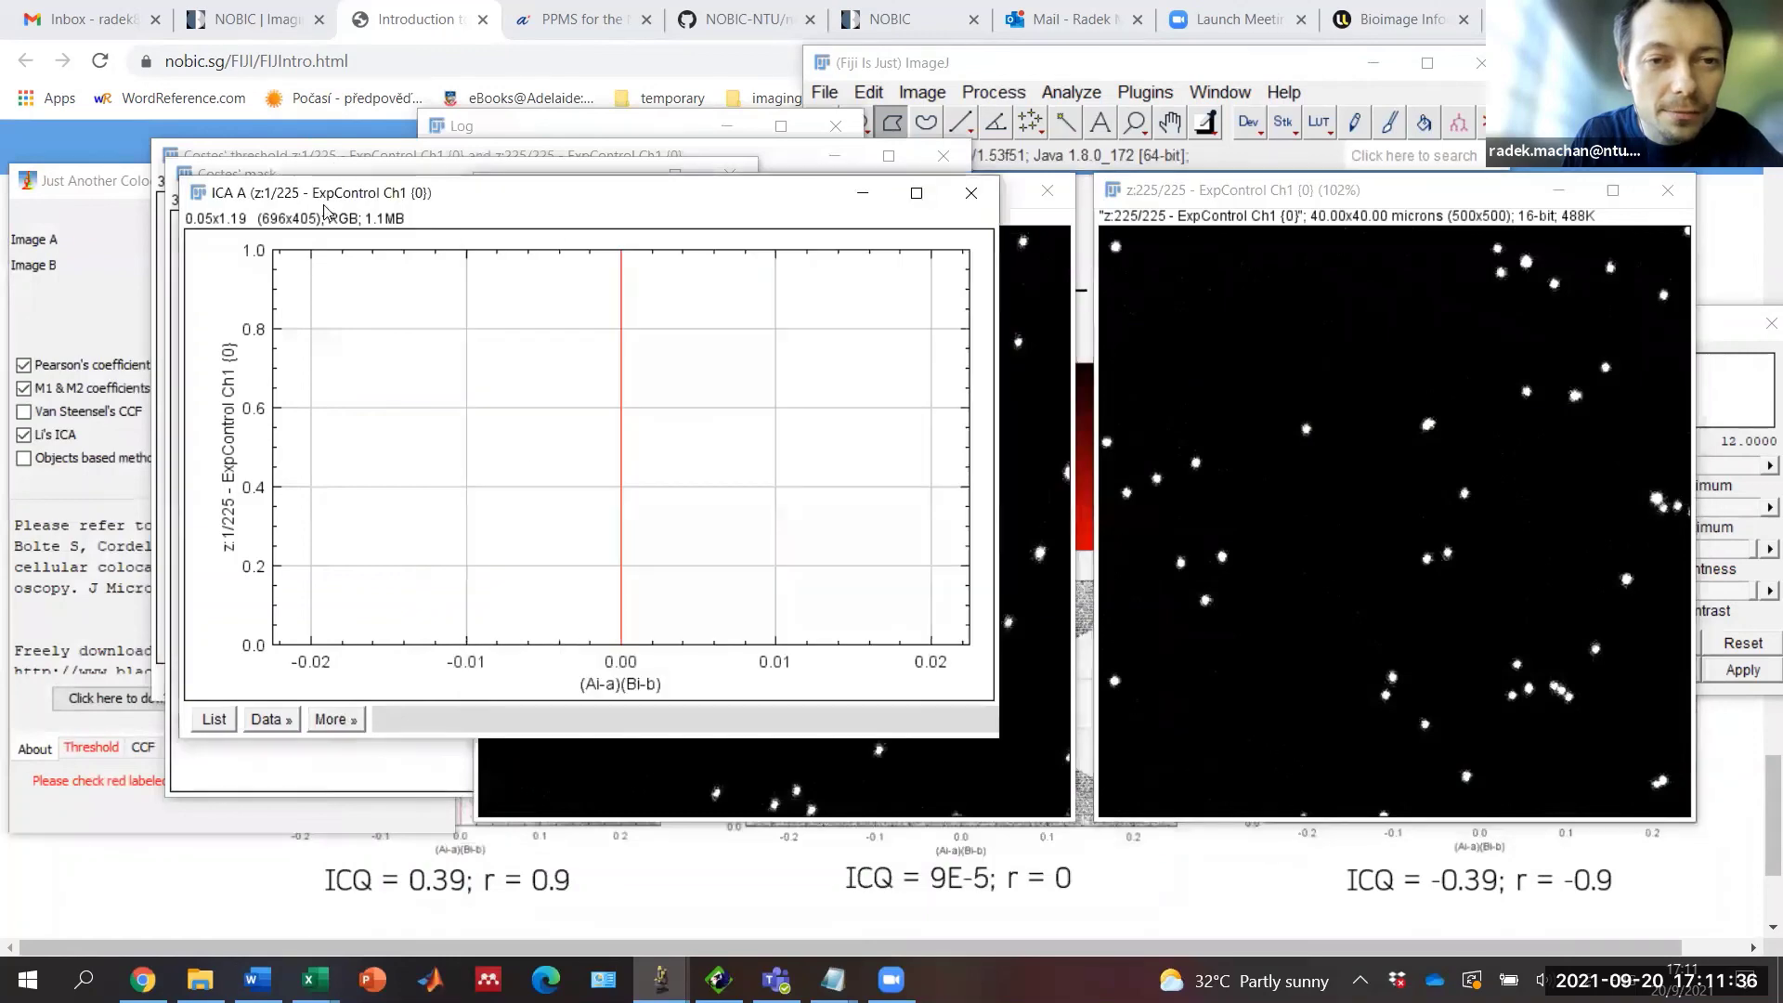
{"action": "left_click_drag", "start_coordinate": [325, 195], "coordinate": [518, 438]}
{"action": "left_click", "coordinate": [1165, 435]}
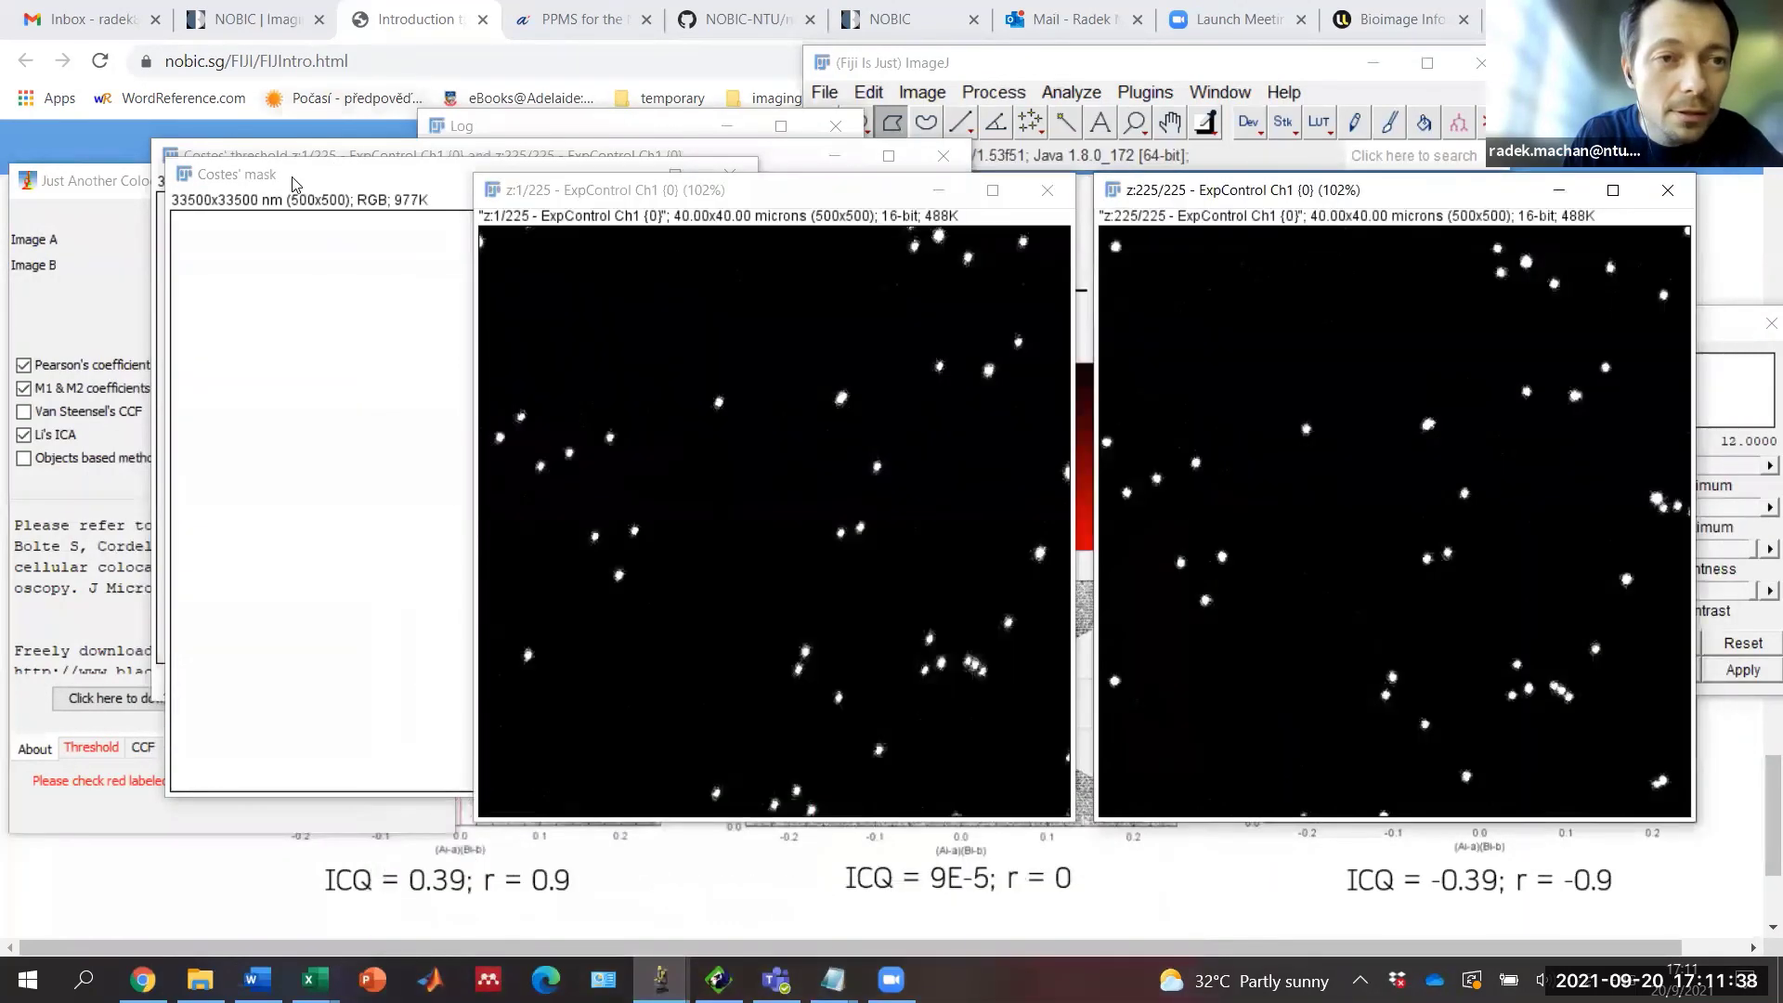
{"action": "left_click", "coordinate": [290, 181]}
{"action": "left_click_drag", "start_coordinate": [634, 190], "coordinate": [638, 415]}
{"action": "left_click", "coordinate": [721, 399]}
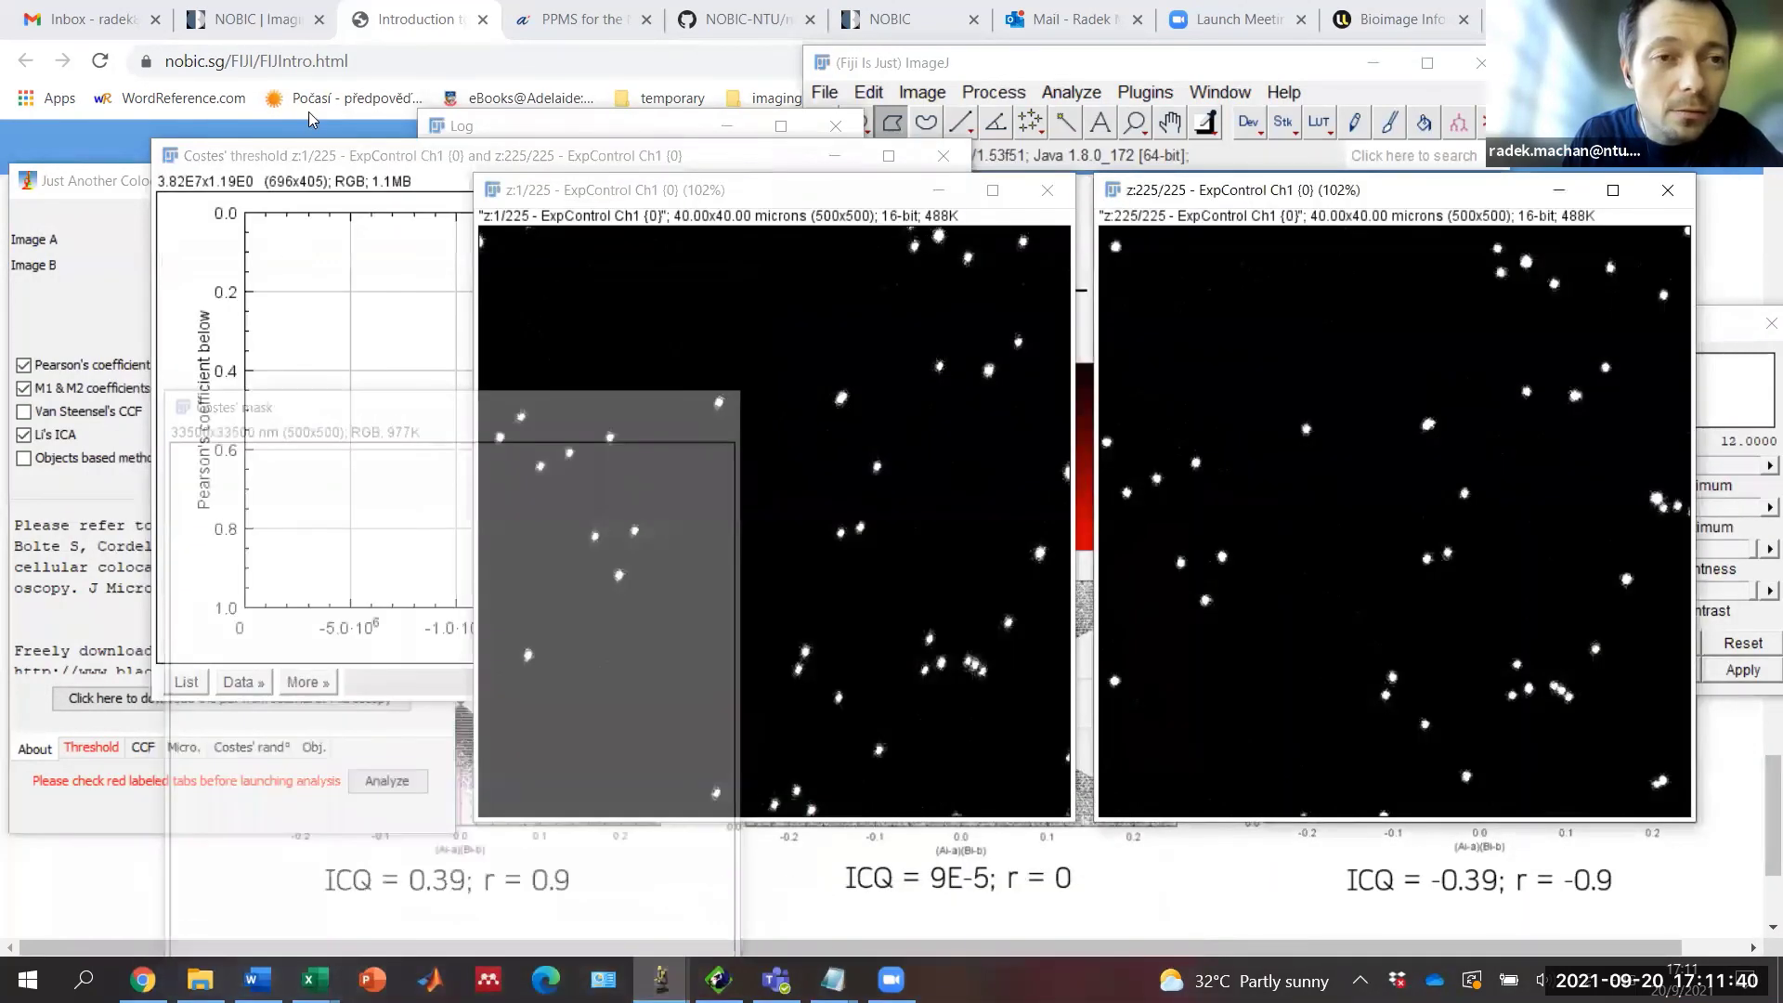
{"action": "left_click", "coordinate": [863, 156]}
{"action": "left_click_drag", "start_coordinate": [863, 156], "coordinate": [814, 369]}
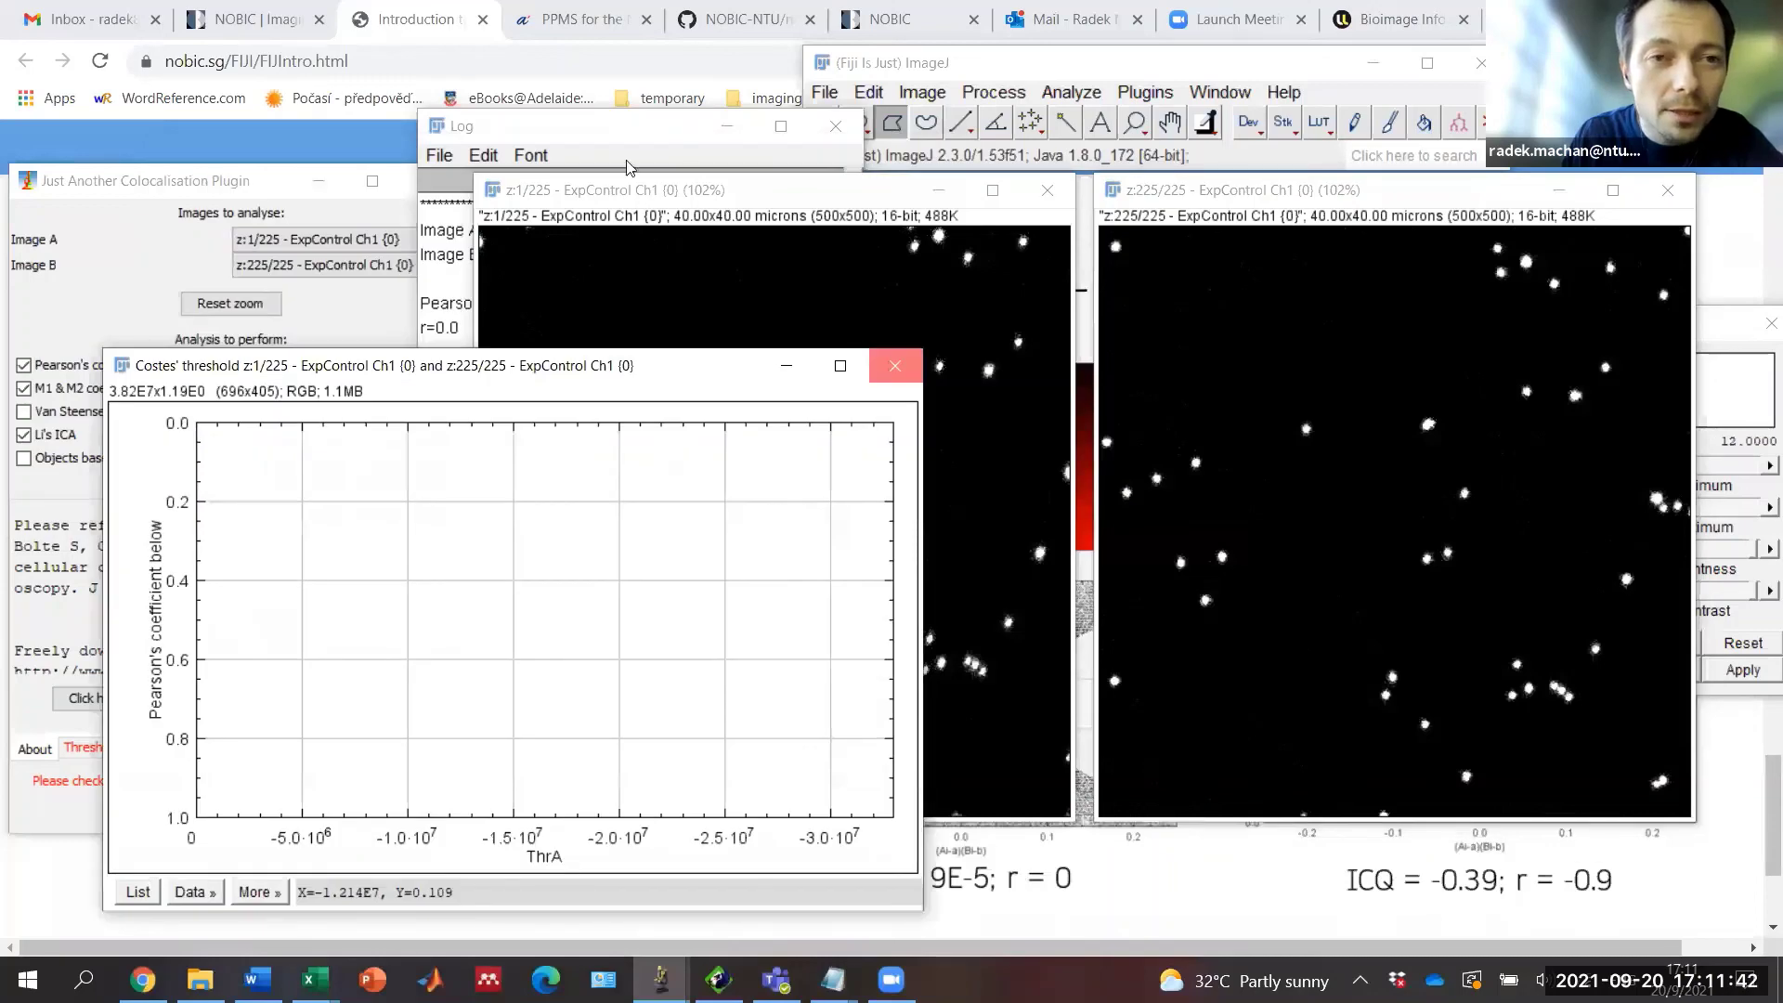
{"action": "left_click", "coordinate": [894, 365]}
Step: Examine the Pearson's, Manders', Costes' threshold and Li's ICQ results in the Log for the two bead slices
{"action": "left_click", "coordinate": [533, 133]}
{"action": "left_click_drag", "start_coordinate": [534, 130], "coordinate": [230, 151]}
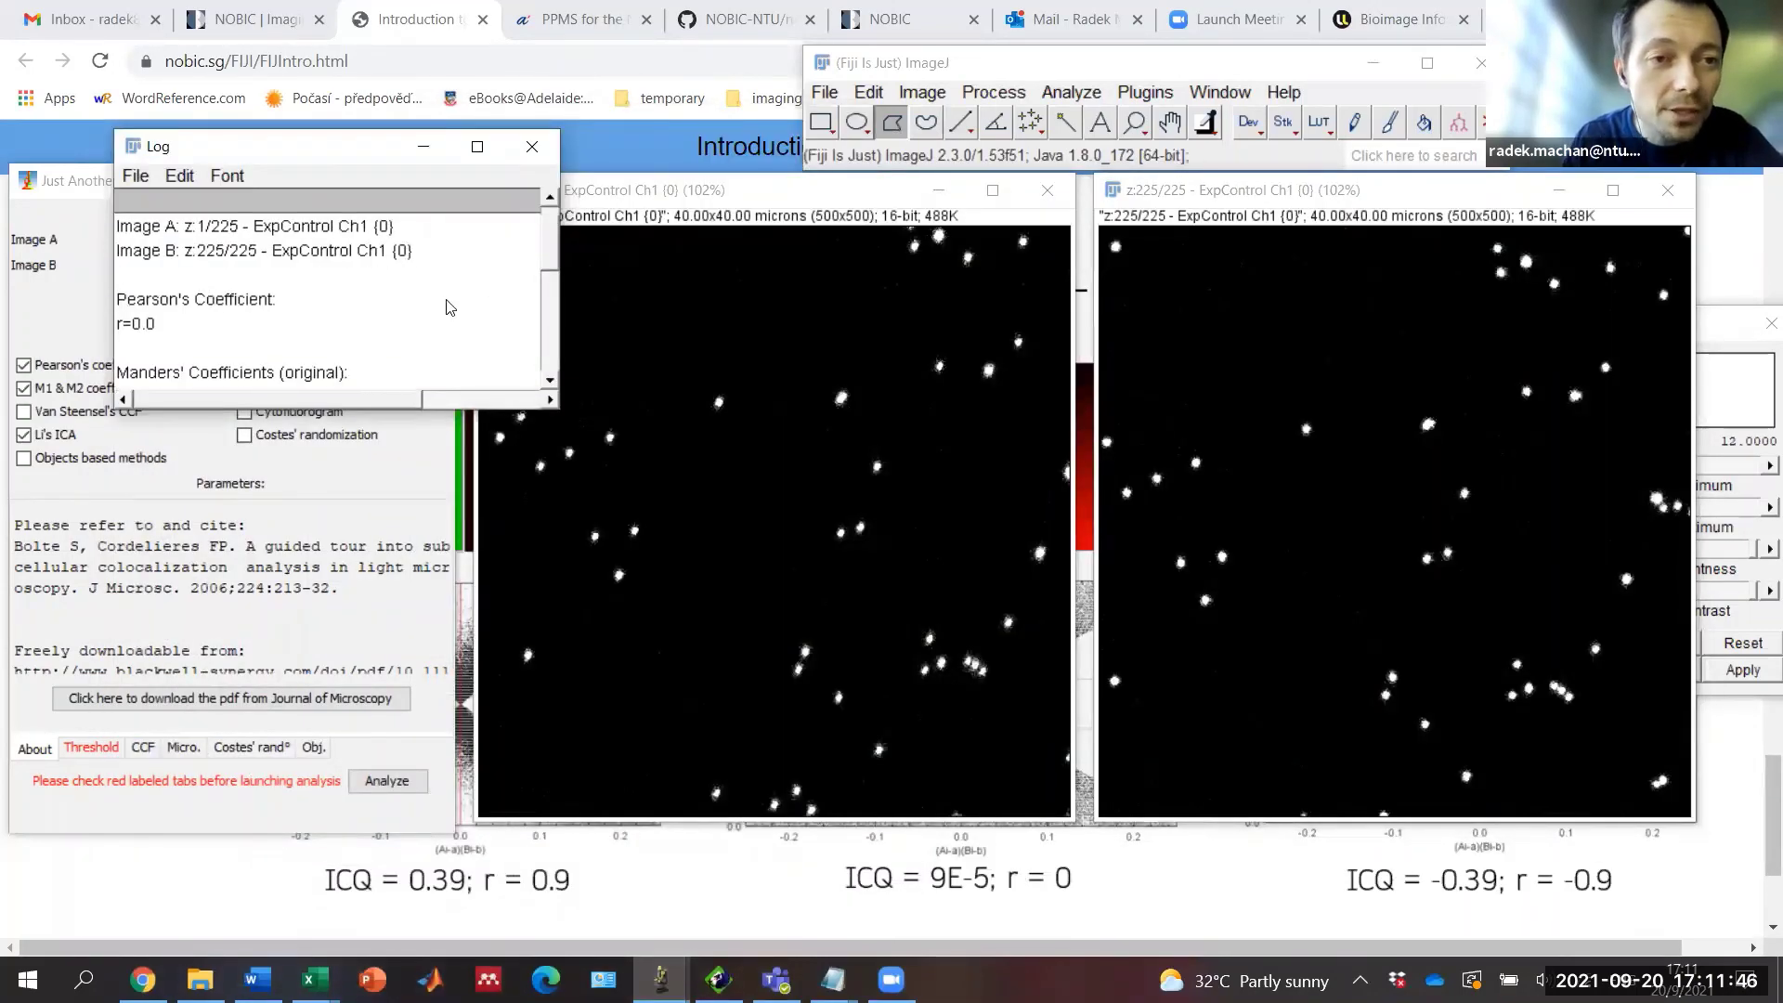
{"action": "scroll", "coordinate": [390, 297], "scroll_direction": "down", "scroll_amount": 1}
{"action": "scroll", "coordinate": [388, 295], "scroll_direction": "down", "scroll_amount": 2}
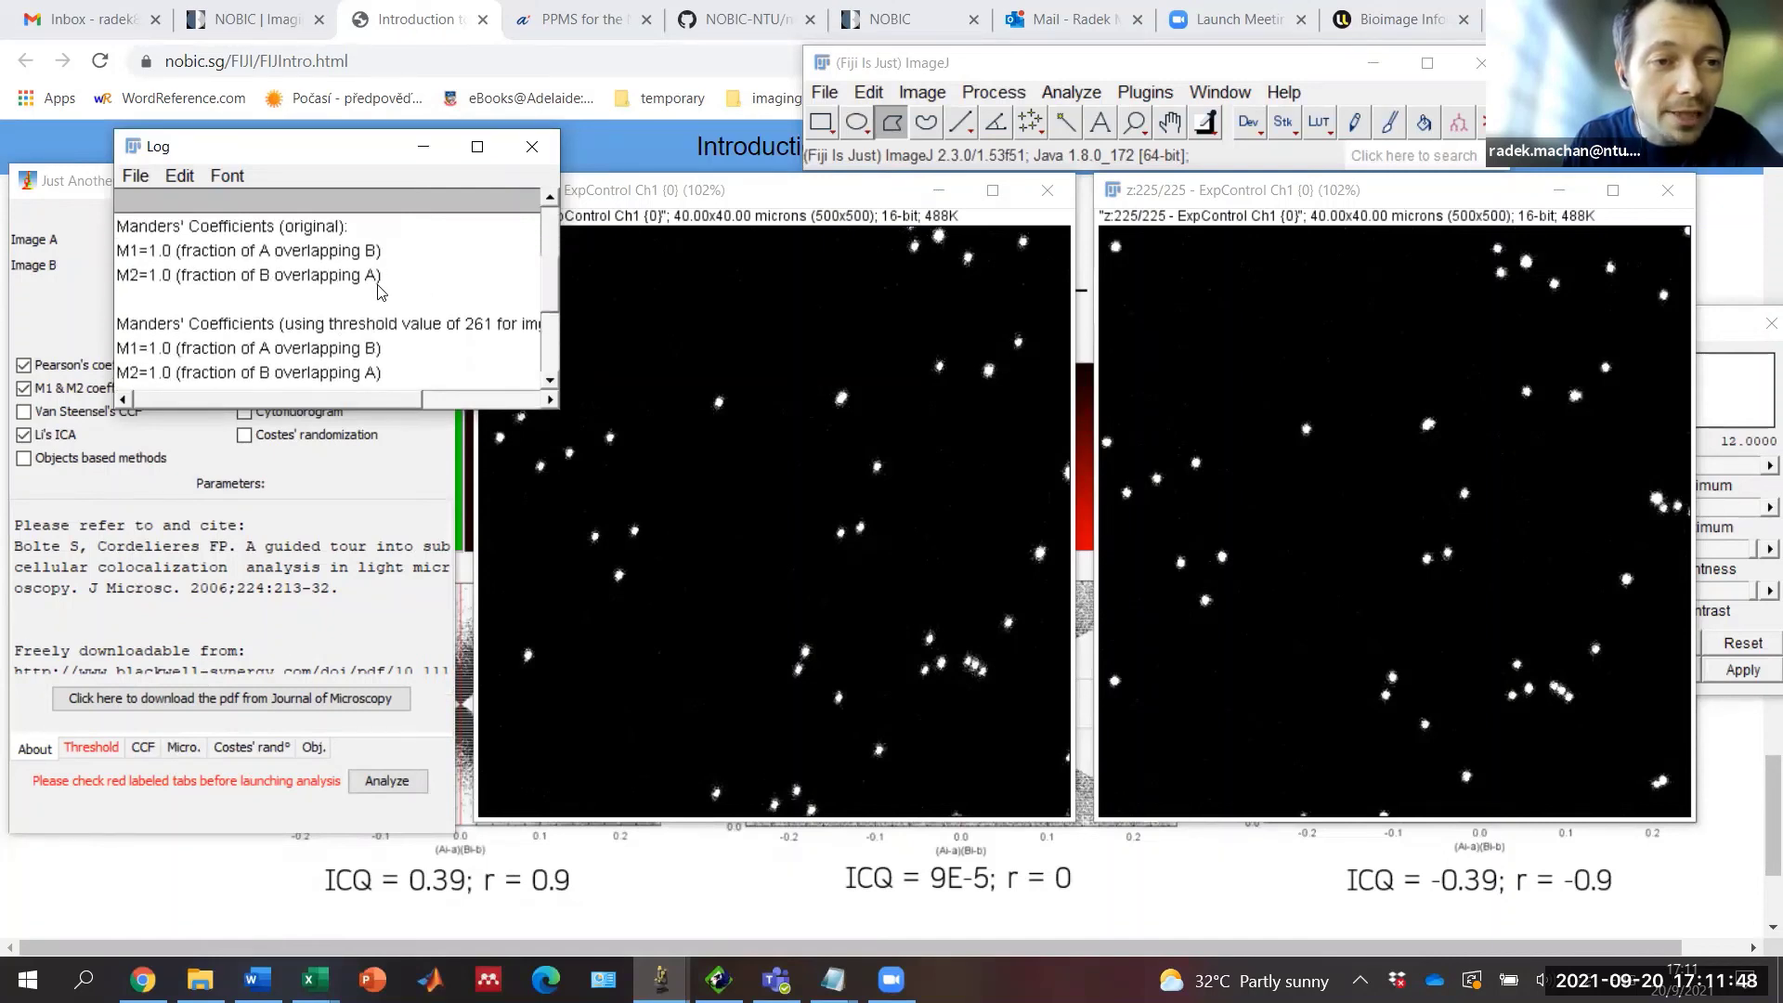
{"action": "scroll", "coordinate": [381, 293], "scroll_direction": "down", "scroll_amount": 3}
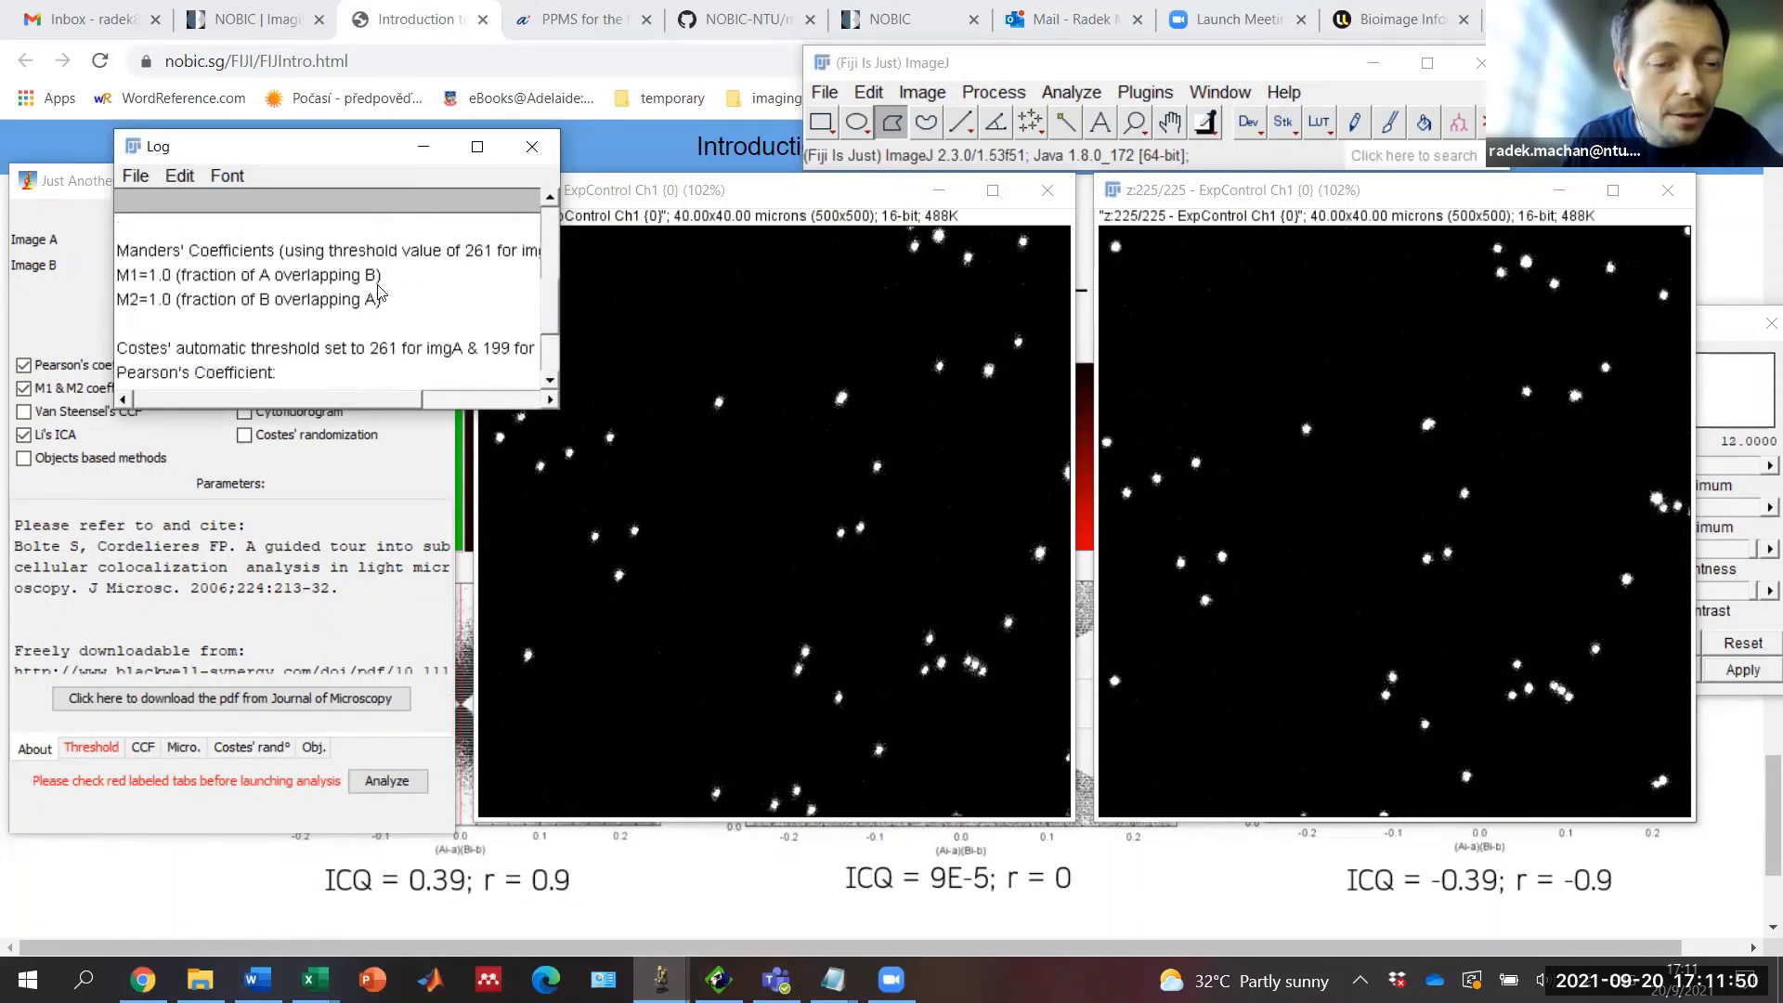
{"action": "scroll", "coordinate": [381, 293], "scroll_direction": "down", "scroll_amount": 2}
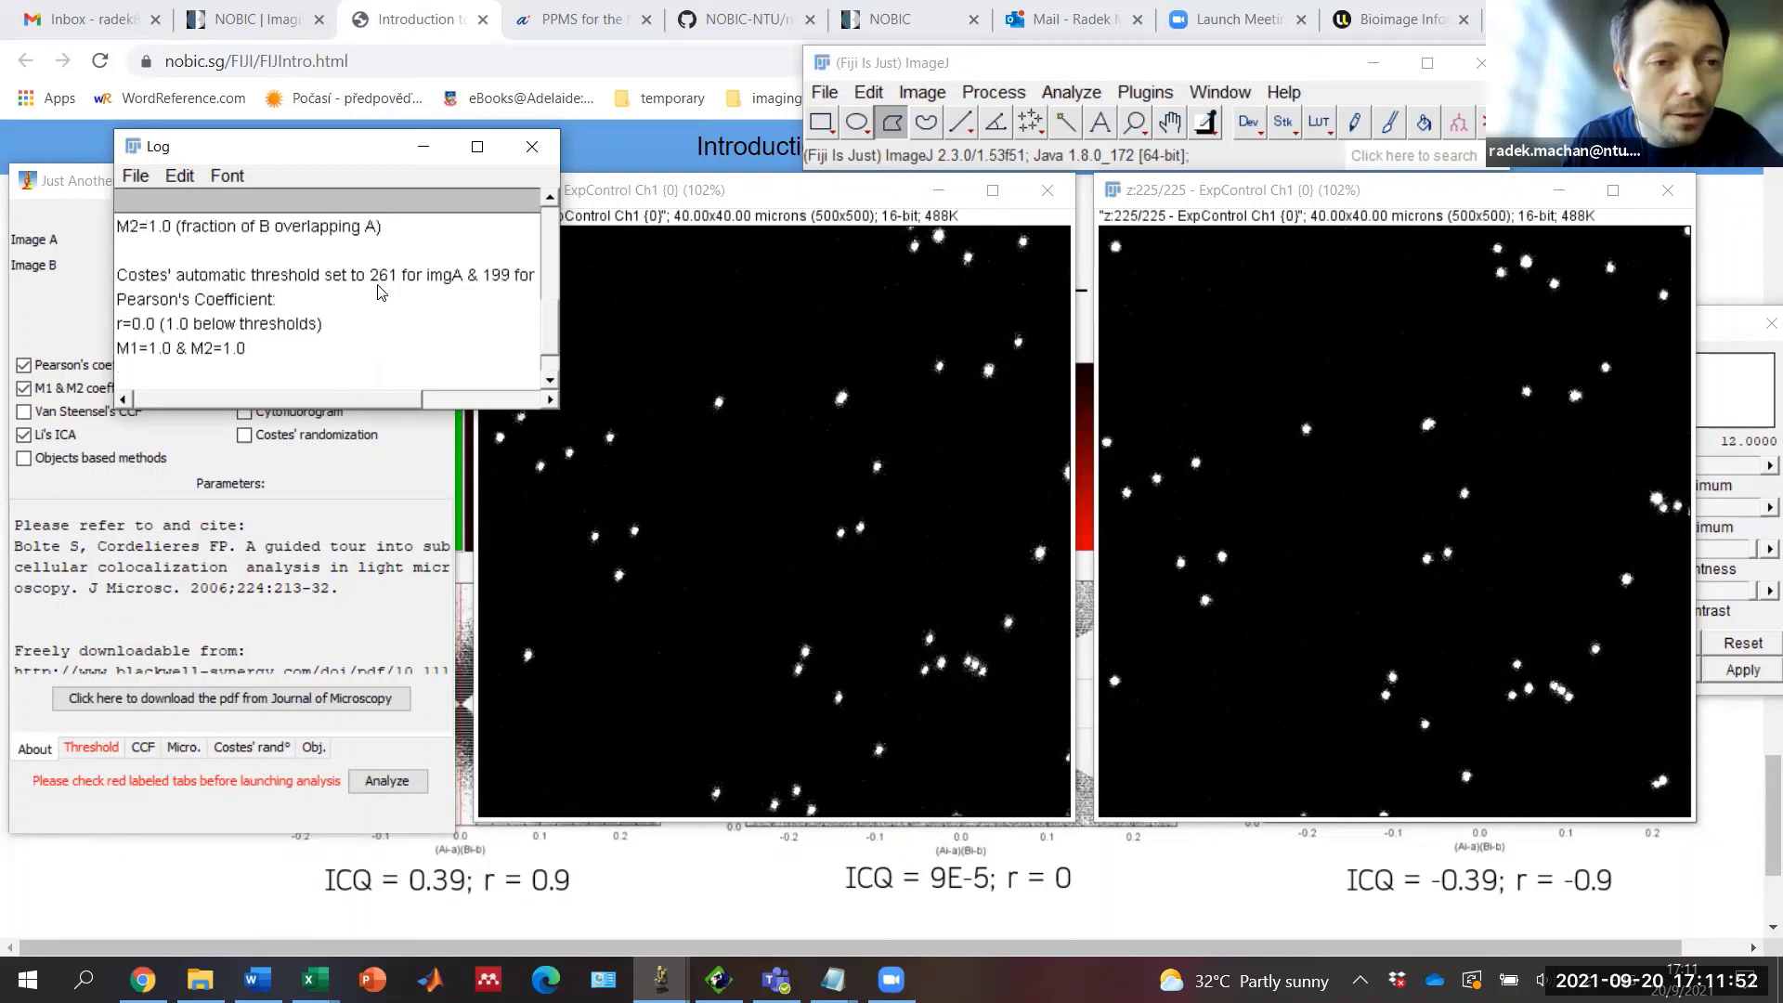
{"action": "scroll", "coordinate": [381, 293], "scroll_direction": "down", "scroll_amount": 1}
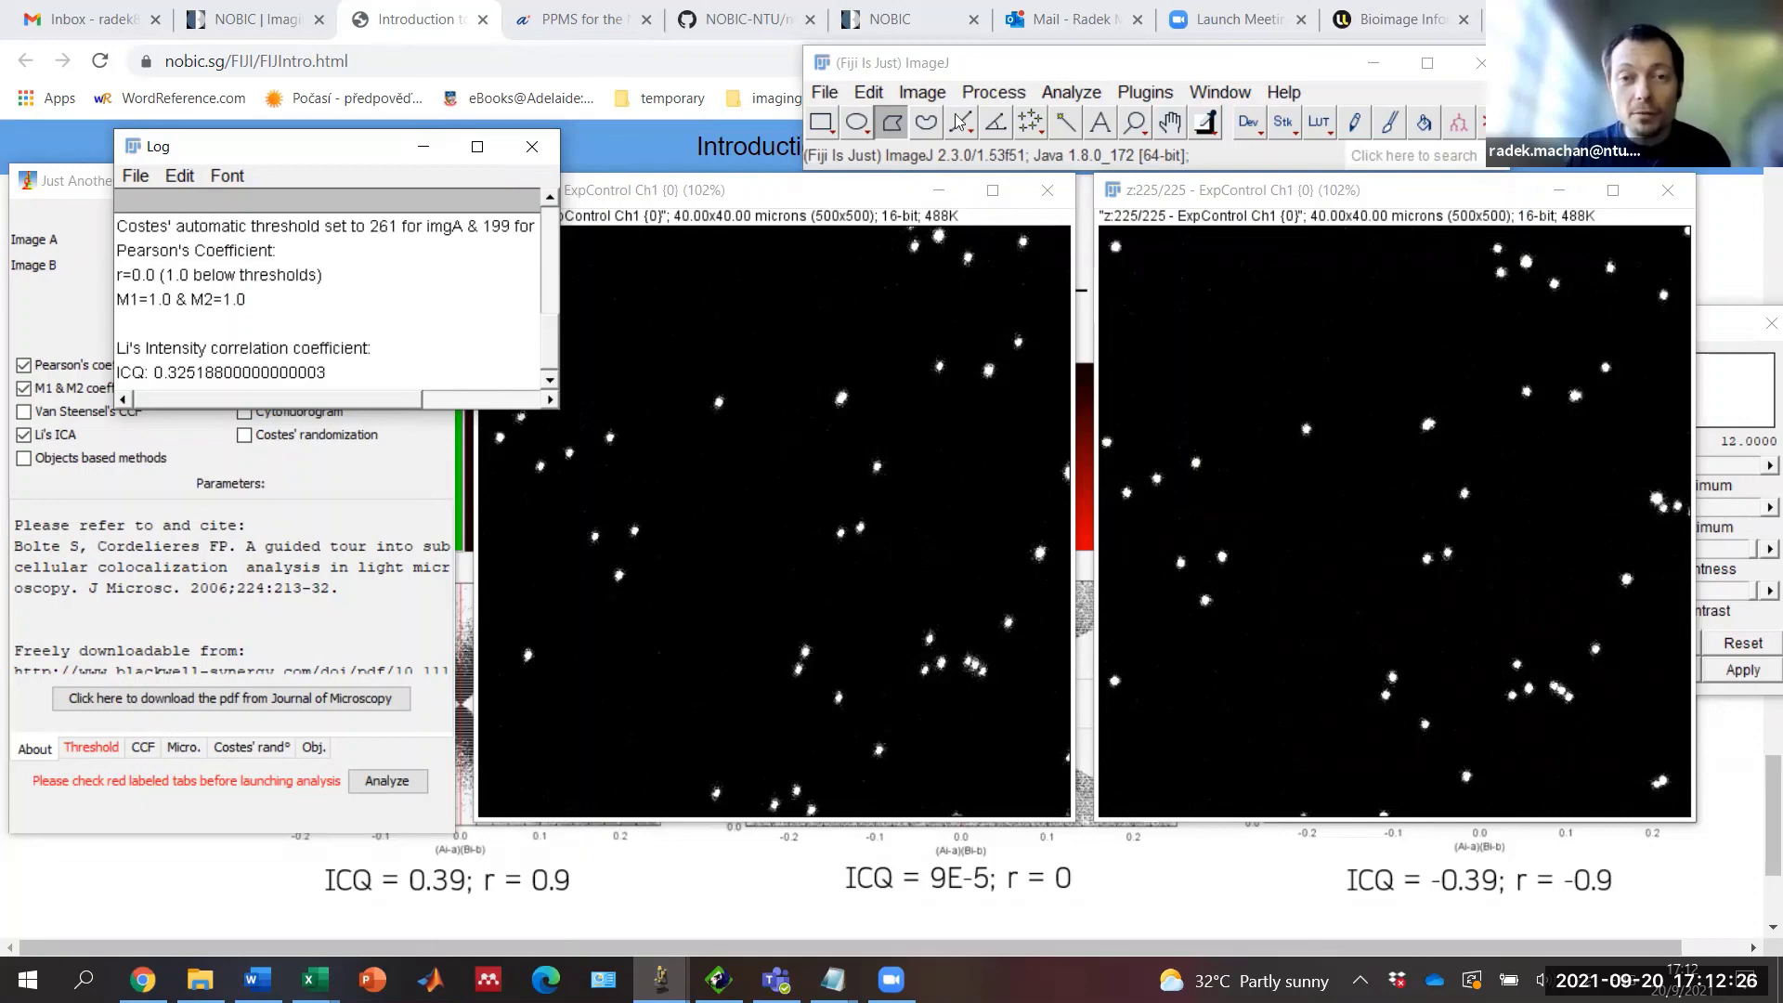
Step: Merge the two bead images into a composite with z:1/225 as the red channel and z:225/225 as the green channel
{"action": "left_click", "coordinate": [922, 92]}
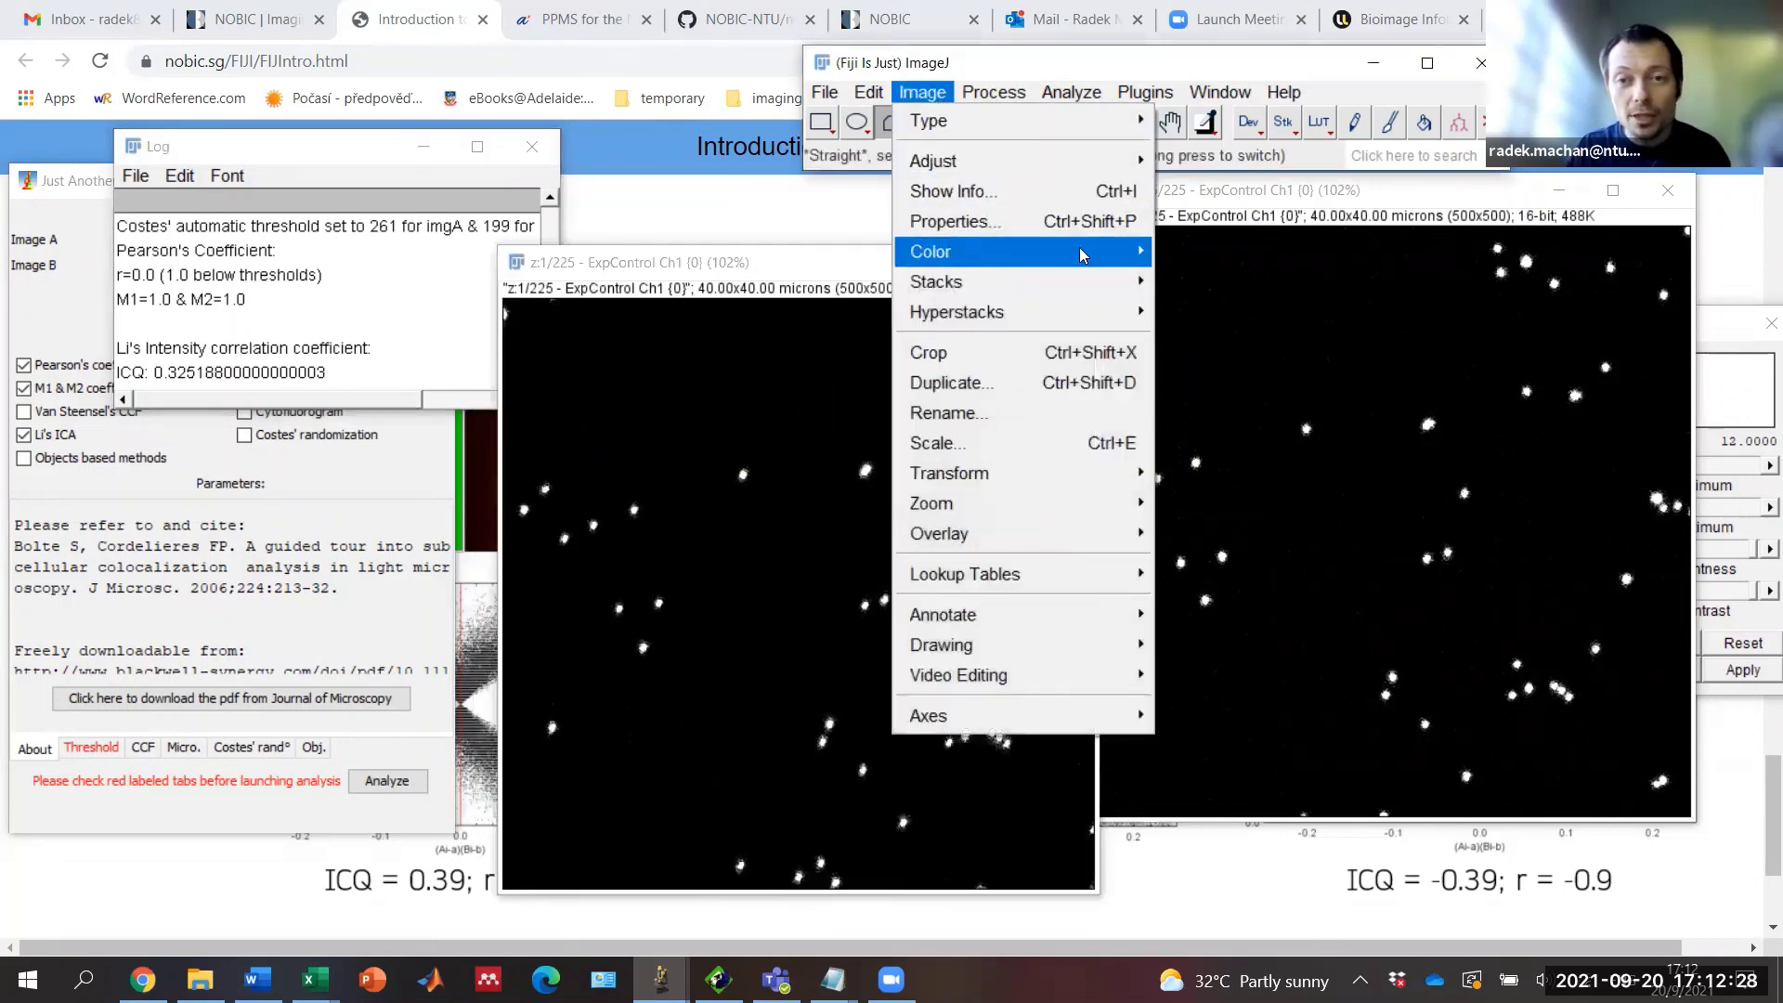
{"action": "mouse_move", "coordinate": [1081, 253]}
{"action": "left_click", "coordinate": [1213, 284]}
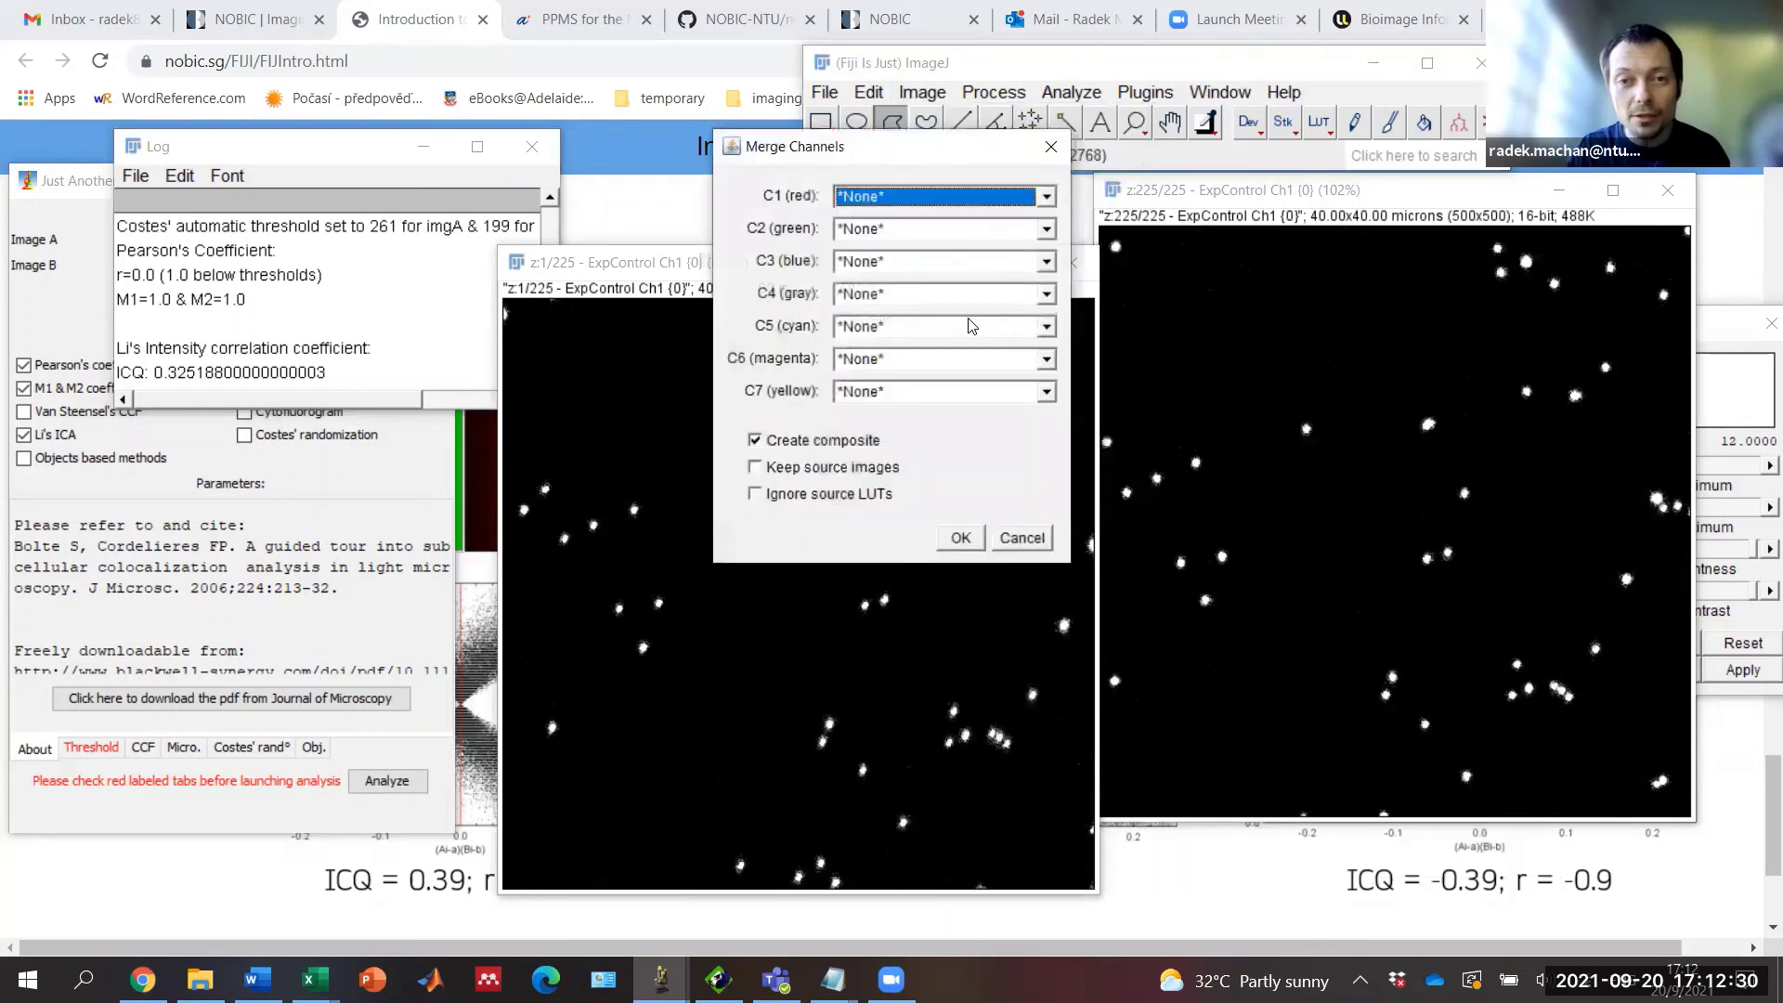
{"action": "left_click", "coordinate": [1045, 196]}
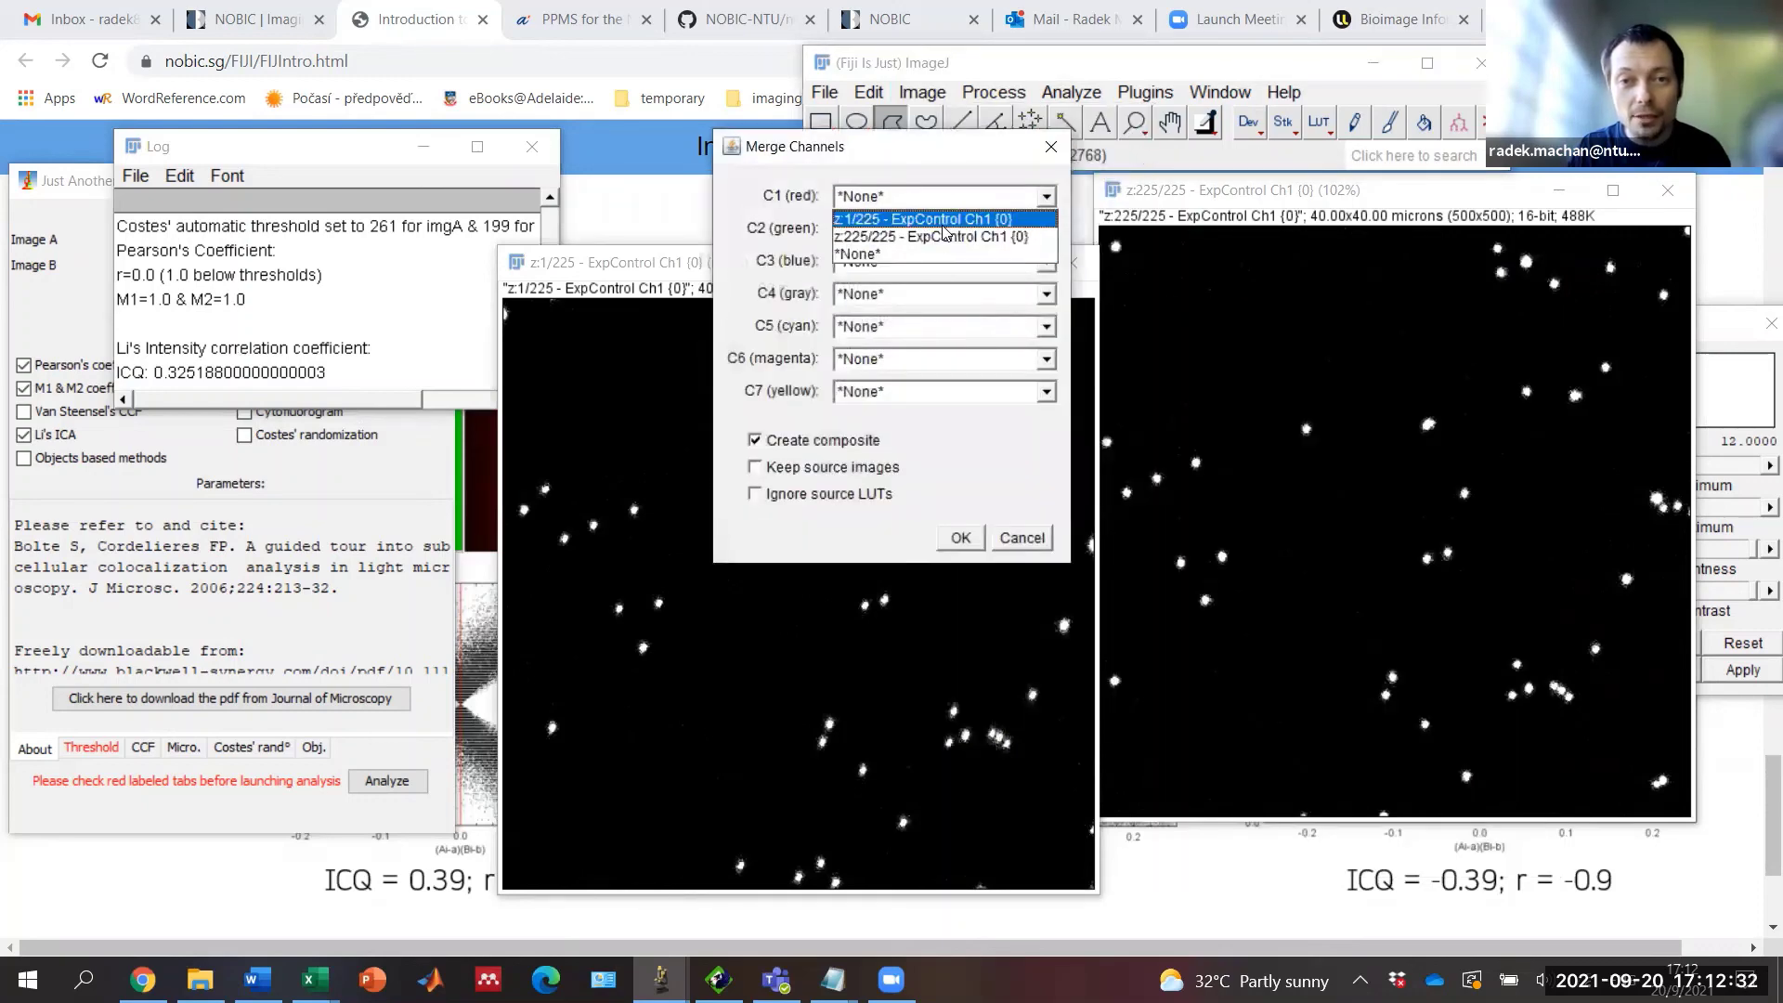
{"action": "left_click", "coordinate": [943, 225]}
{"action": "left_click", "coordinate": [1045, 228]}
{"action": "left_click", "coordinate": [896, 275]}
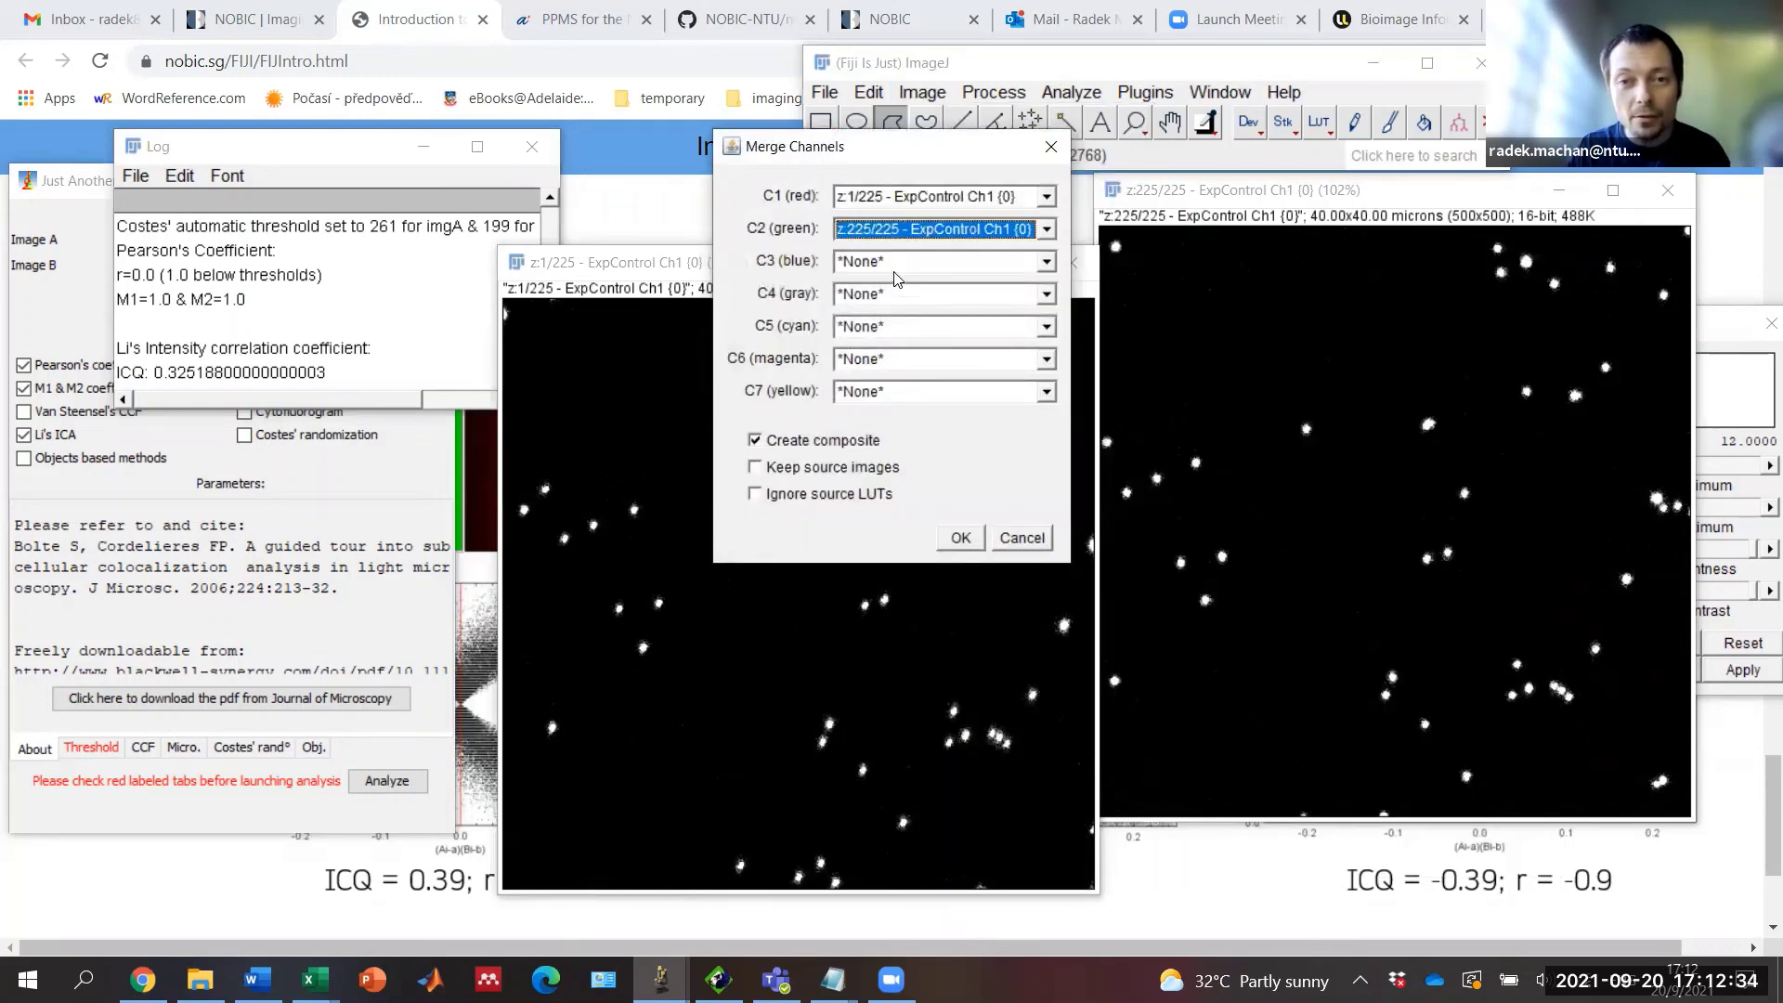
{"action": "left_click", "coordinate": [959, 538]}
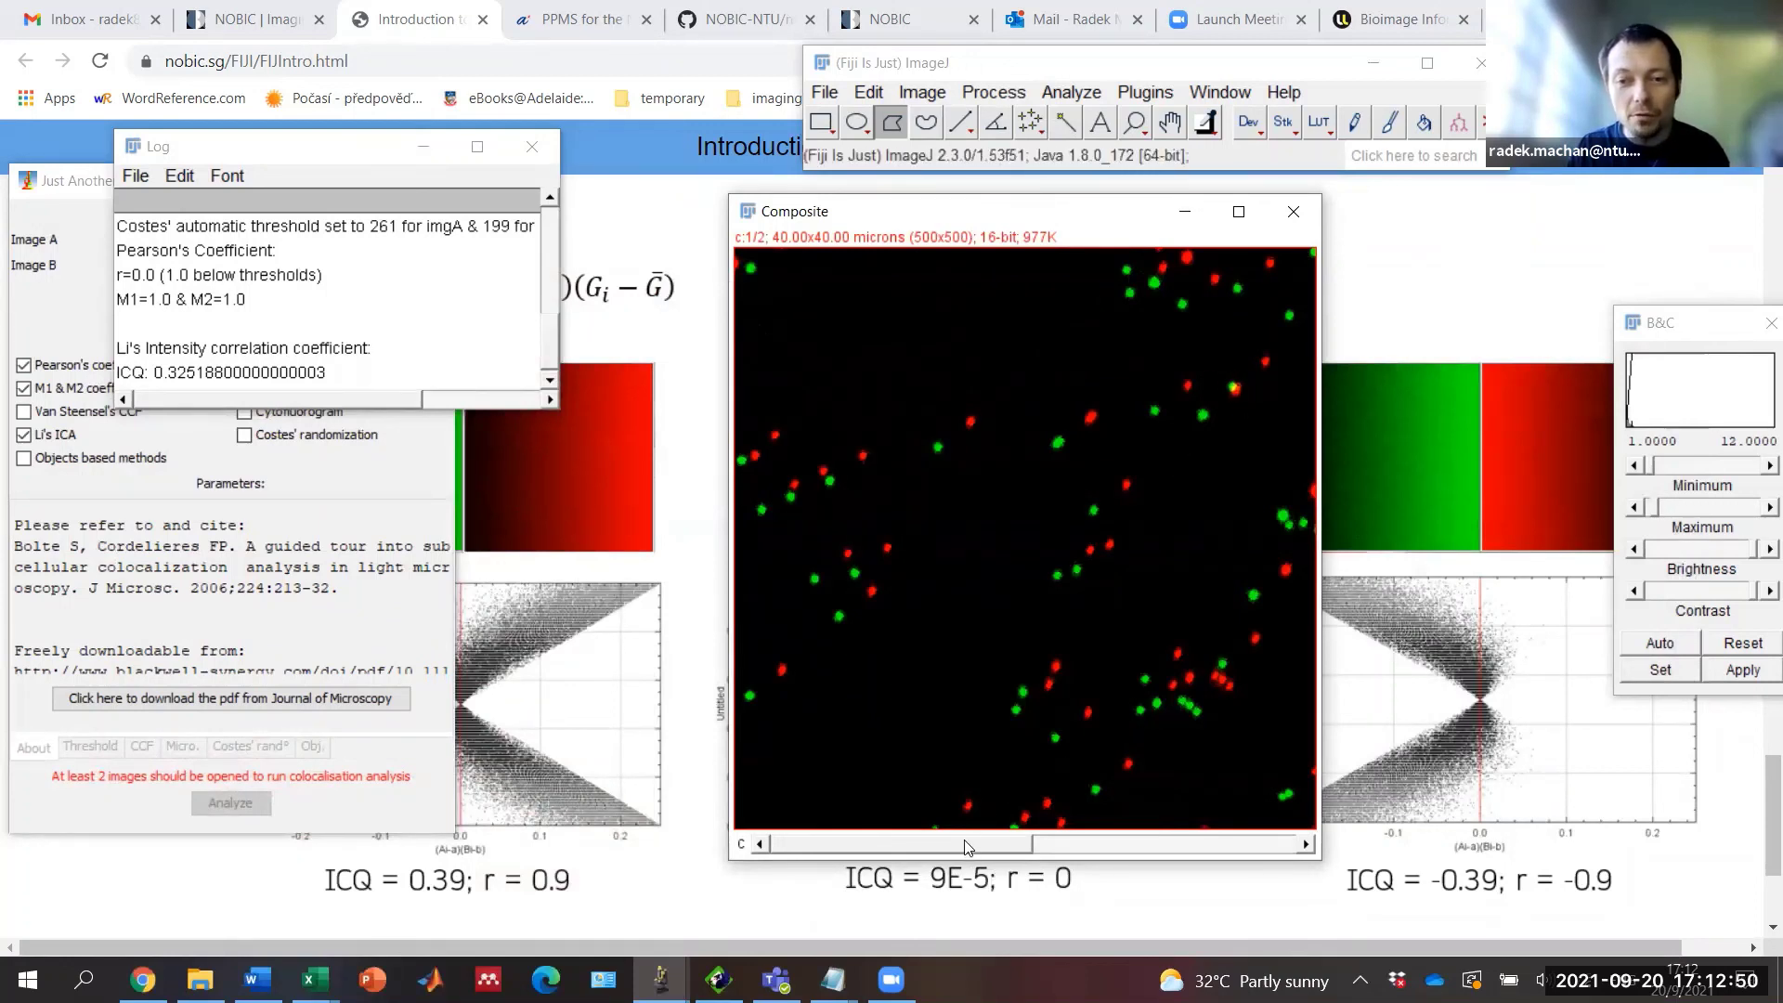
Step: Move the Log window lower to uncover the colocalisation plugin window, and switch to the Li ICQ slide in the browser
{"action": "left_click_drag", "start_coordinate": [965, 847], "coordinate": [873, 847]}
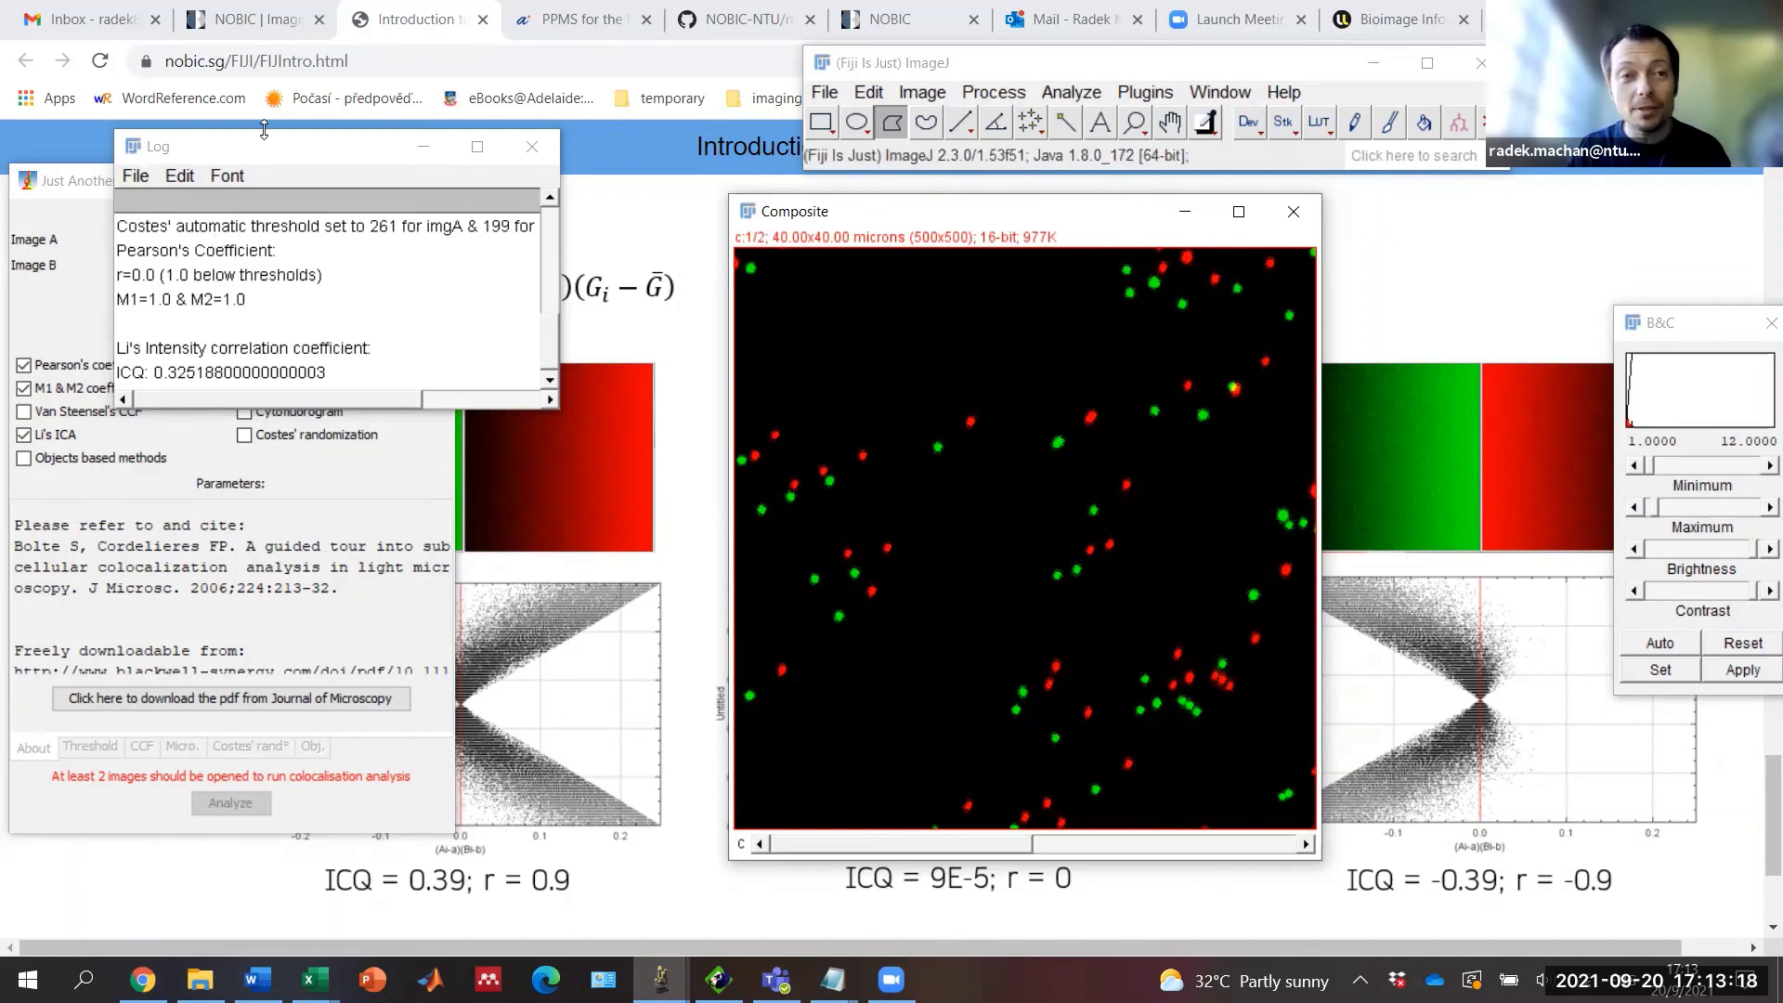
{"action": "left_click", "coordinate": [237, 158]}
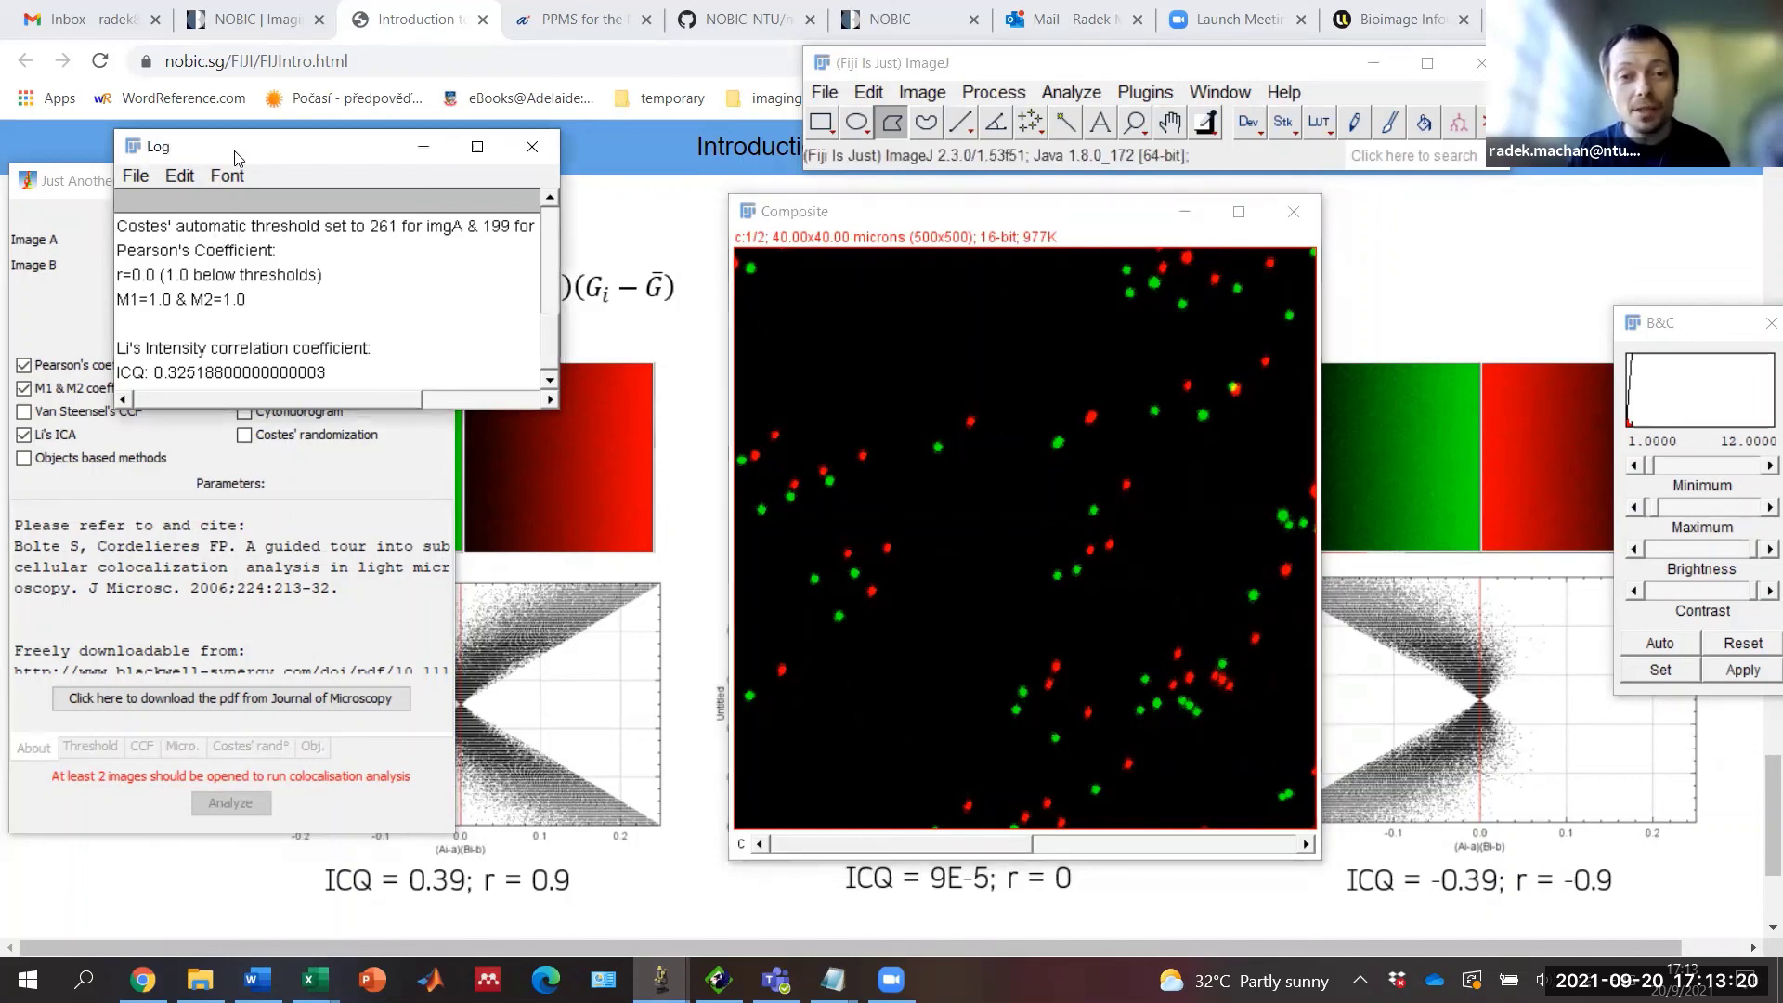
{"action": "left_click_drag", "start_coordinate": [236, 158], "coordinate": [146, 390]}
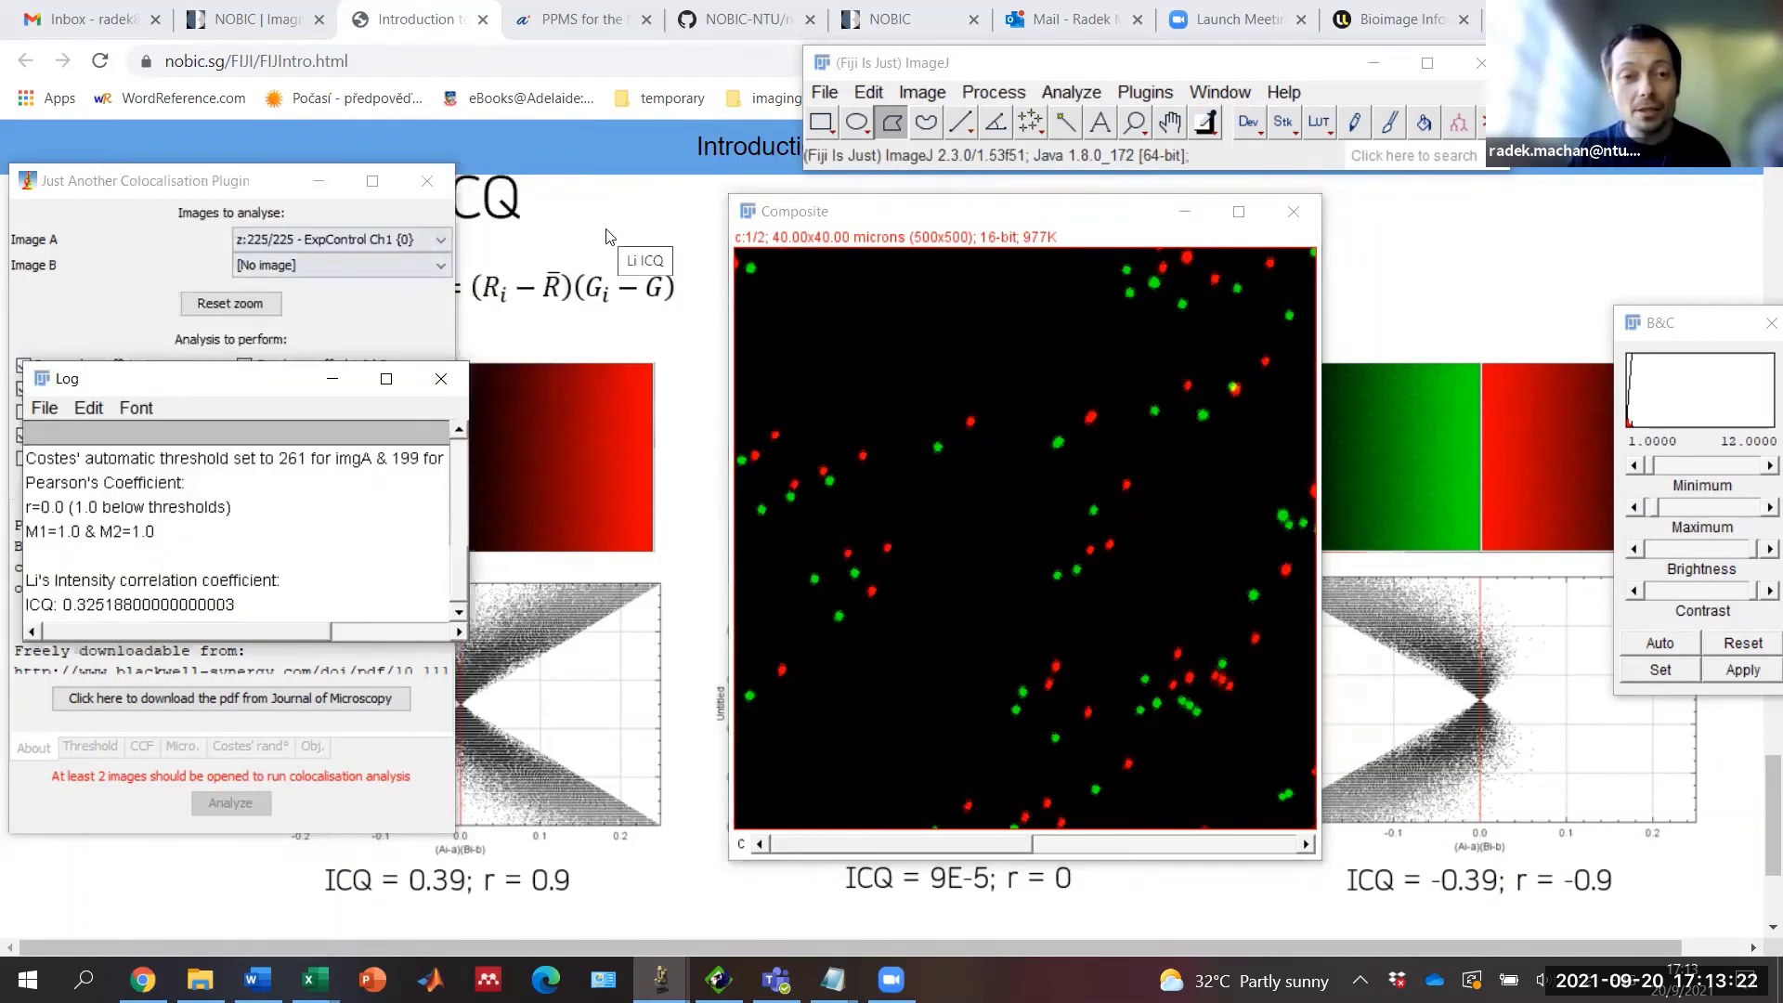
{"action": "left_click", "coordinate": [605, 236]}
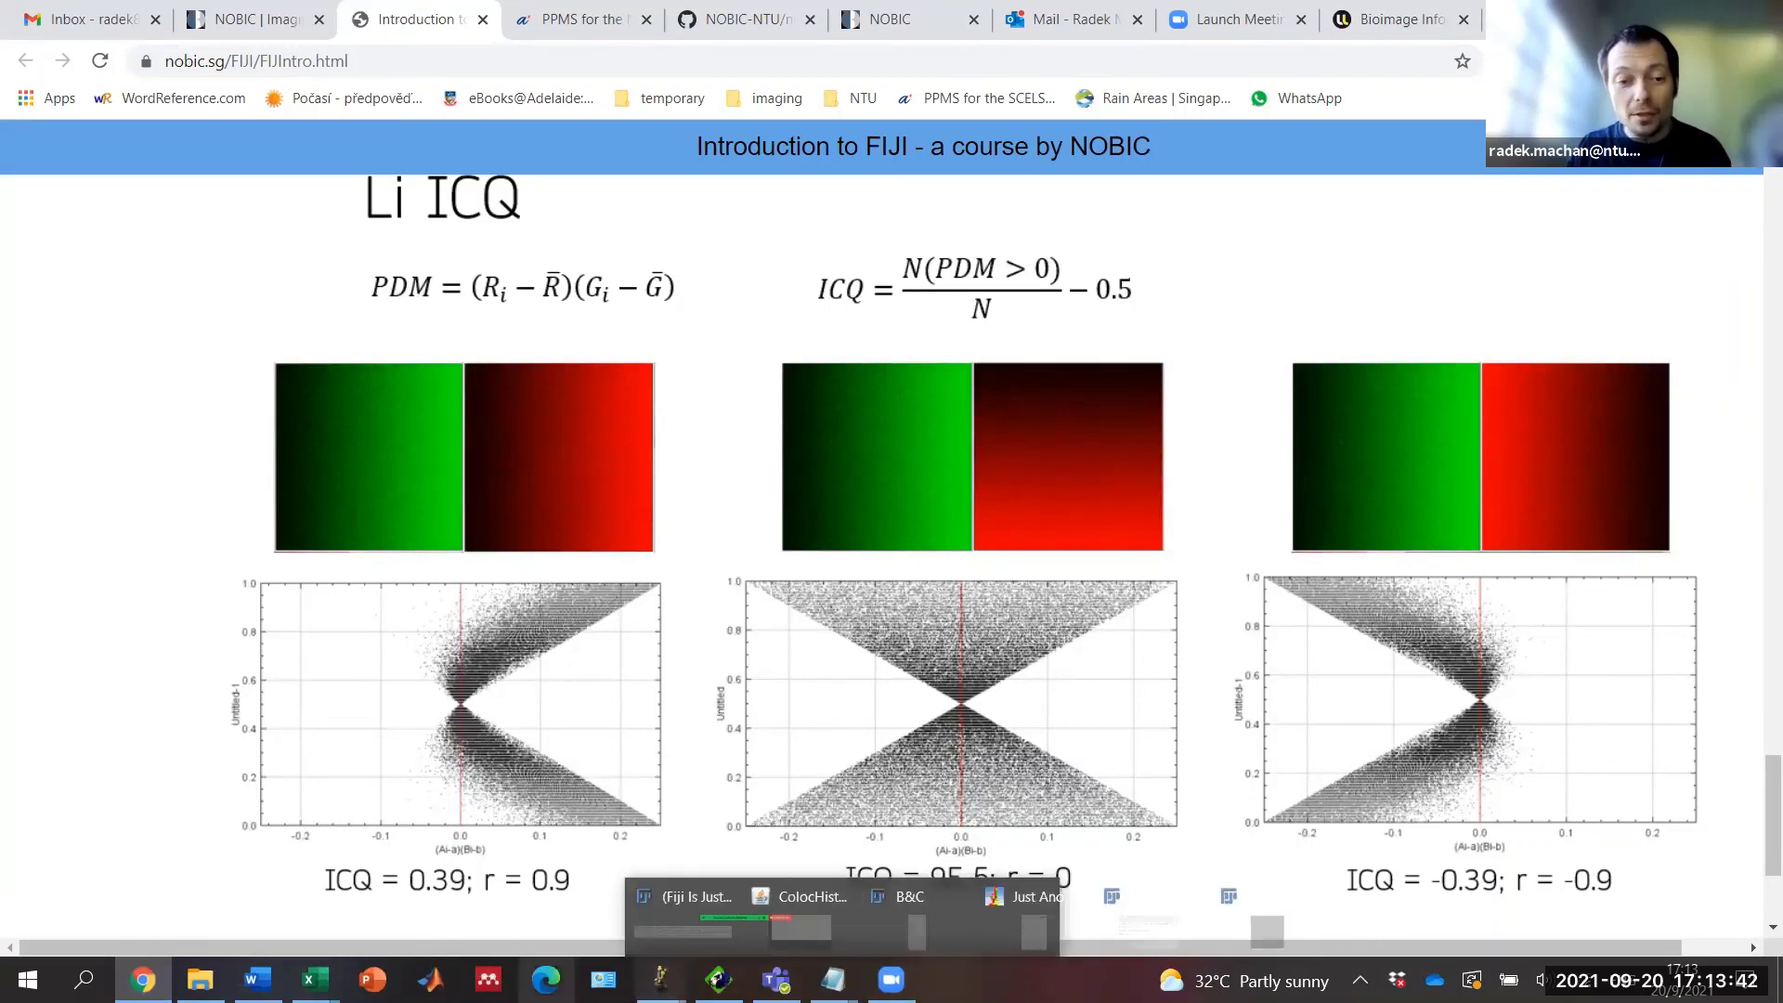
Step: Bring the Log over the Li ICQ slide to review the Pearson's and Manders' coefficients, and close the Log
{"action": "mouse_move", "coordinate": [199, 980]}
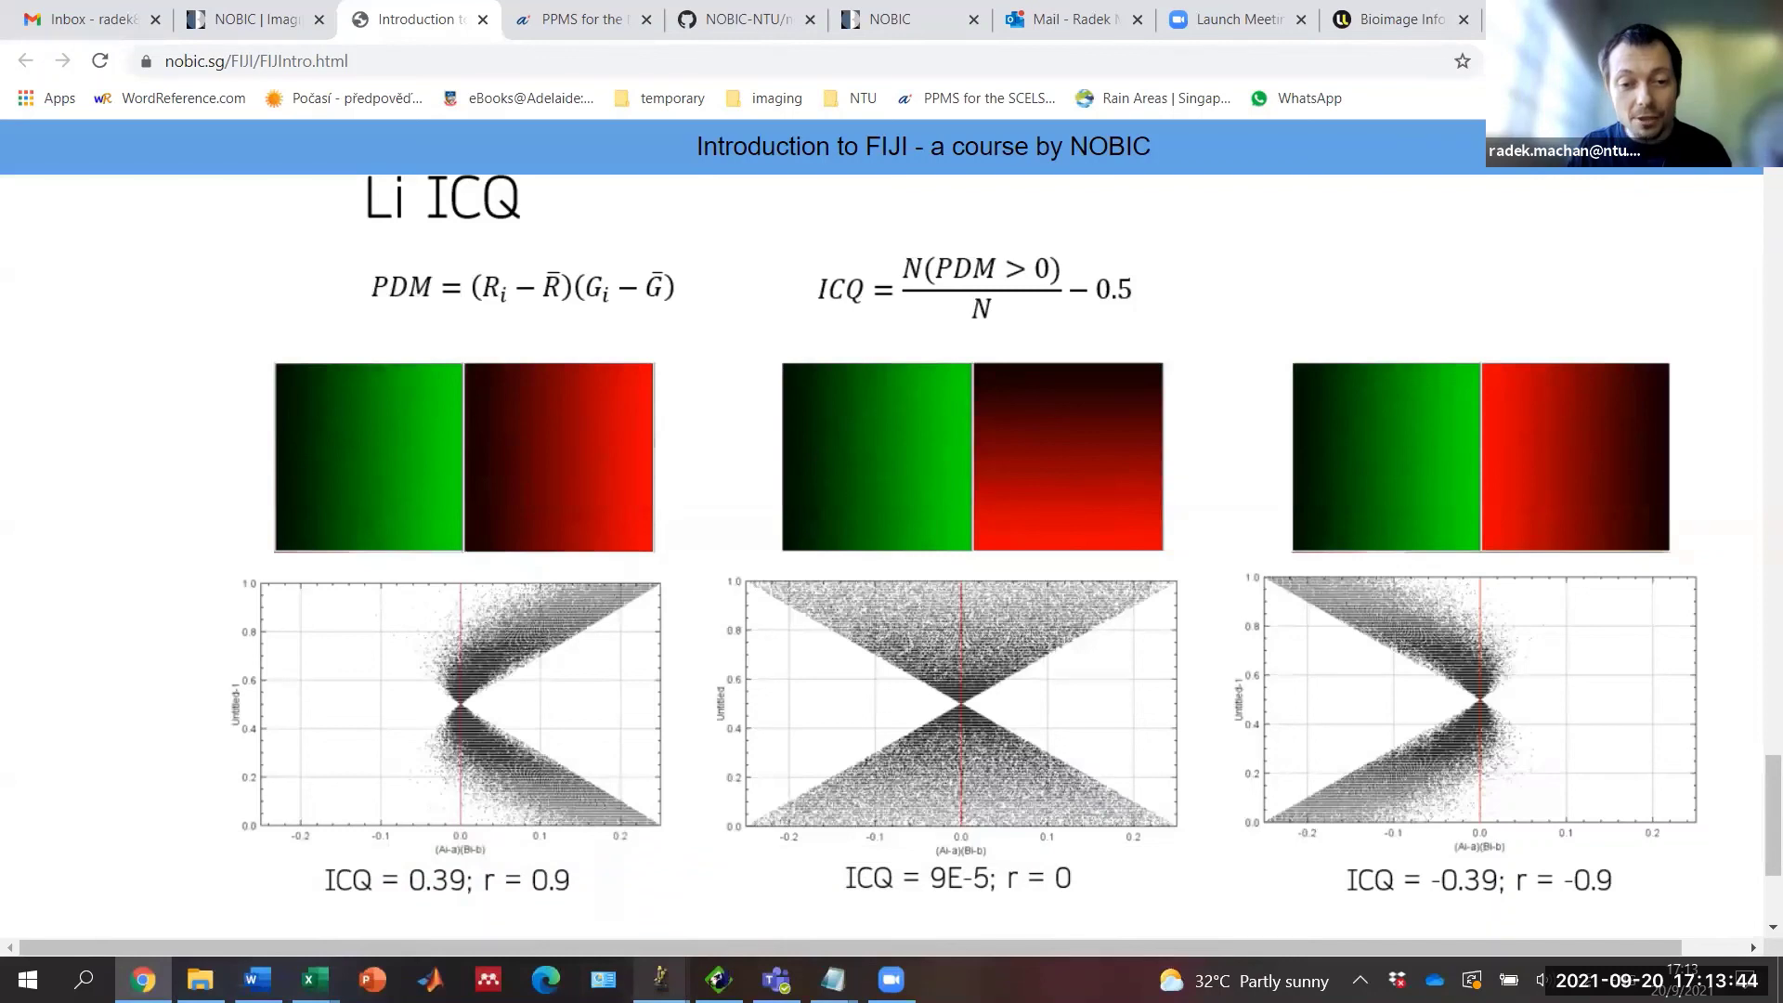
{"action": "mouse_move", "coordinate": [660, 979]}
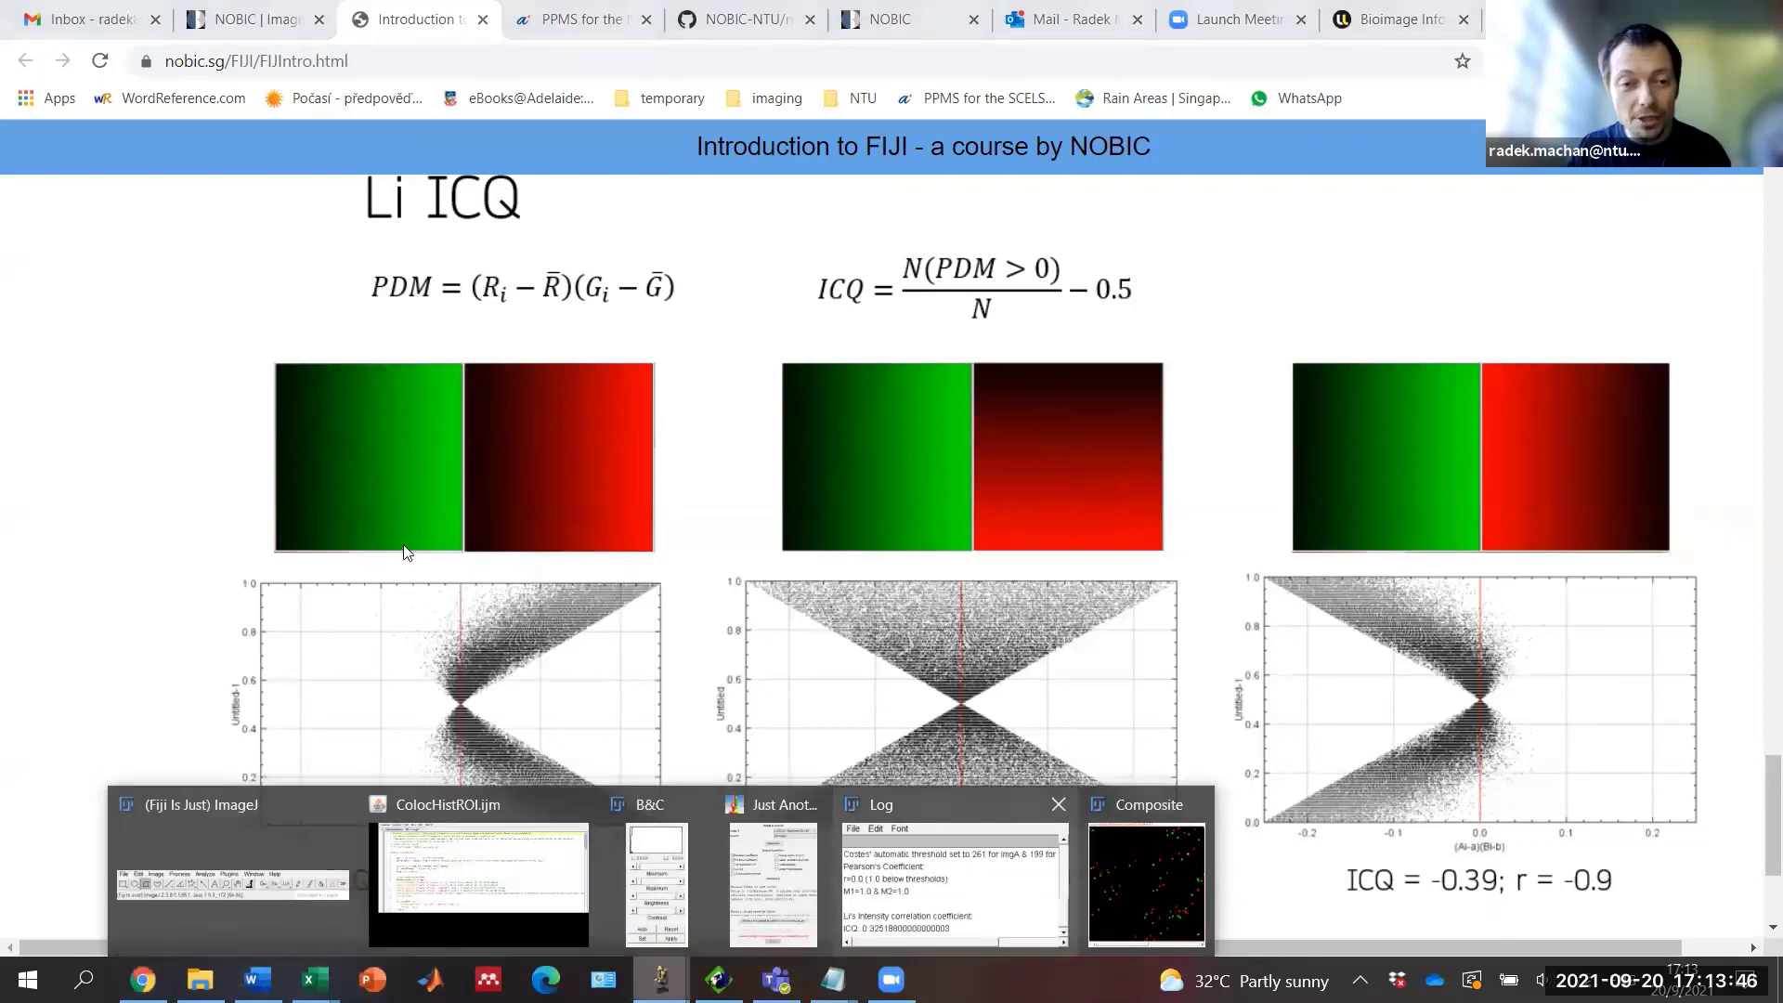
{"action": "left_click", "coordinate": [954, 877]}
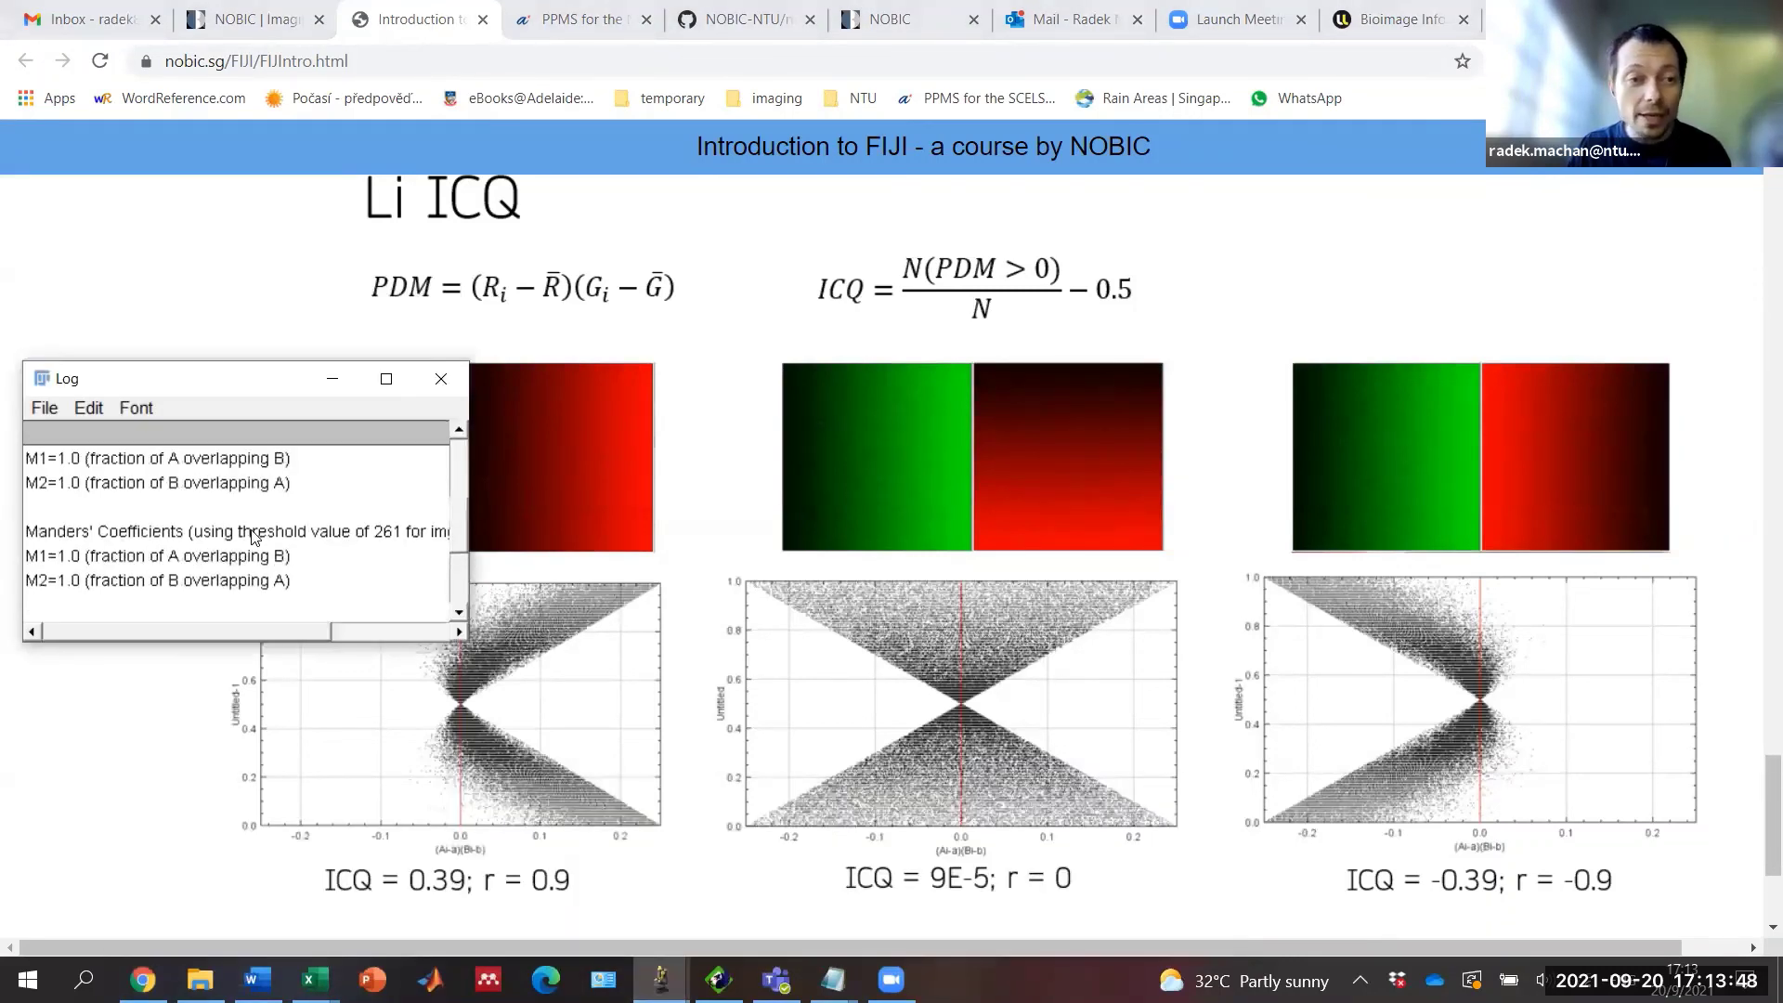
{"action": "scroll", "coordinate": [252, 536], "scroll_direction": "up", "scroll_amount": 1}
{"action": "scroll", "coordinate": [47, 511], "scroll_direction": "up", "scroll_amount": 1}
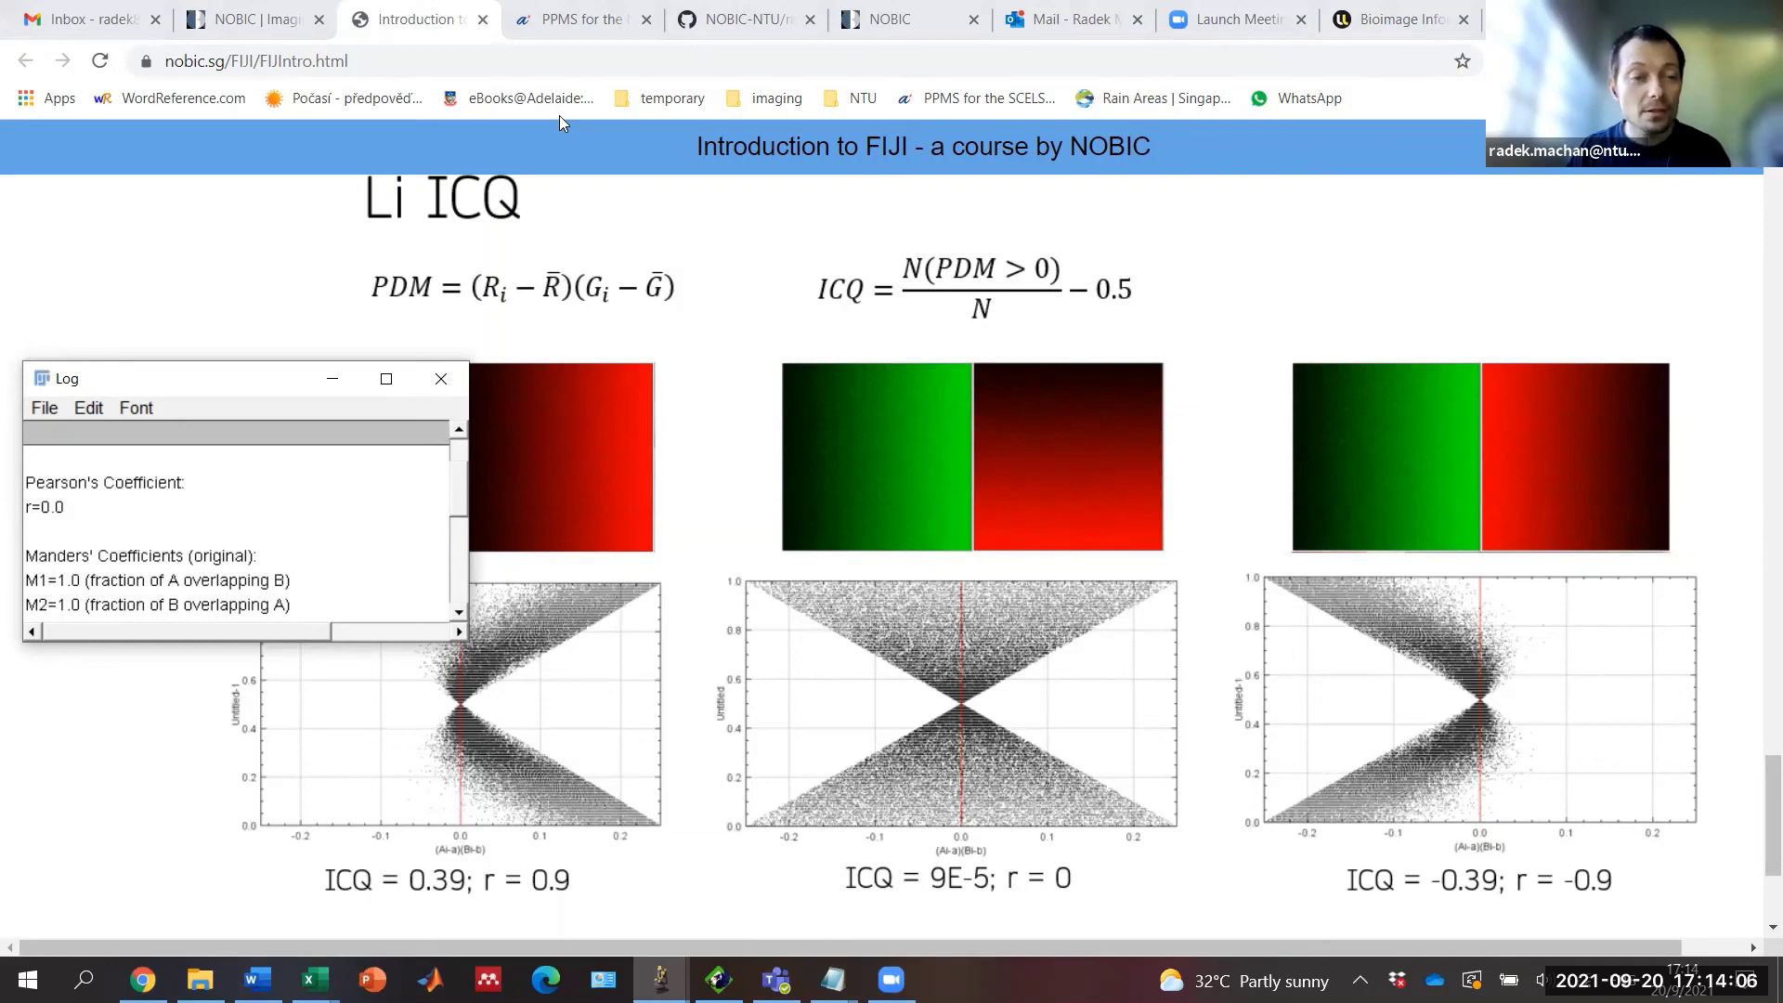
{"action": "left_click", "coordinate": [442, 381]}
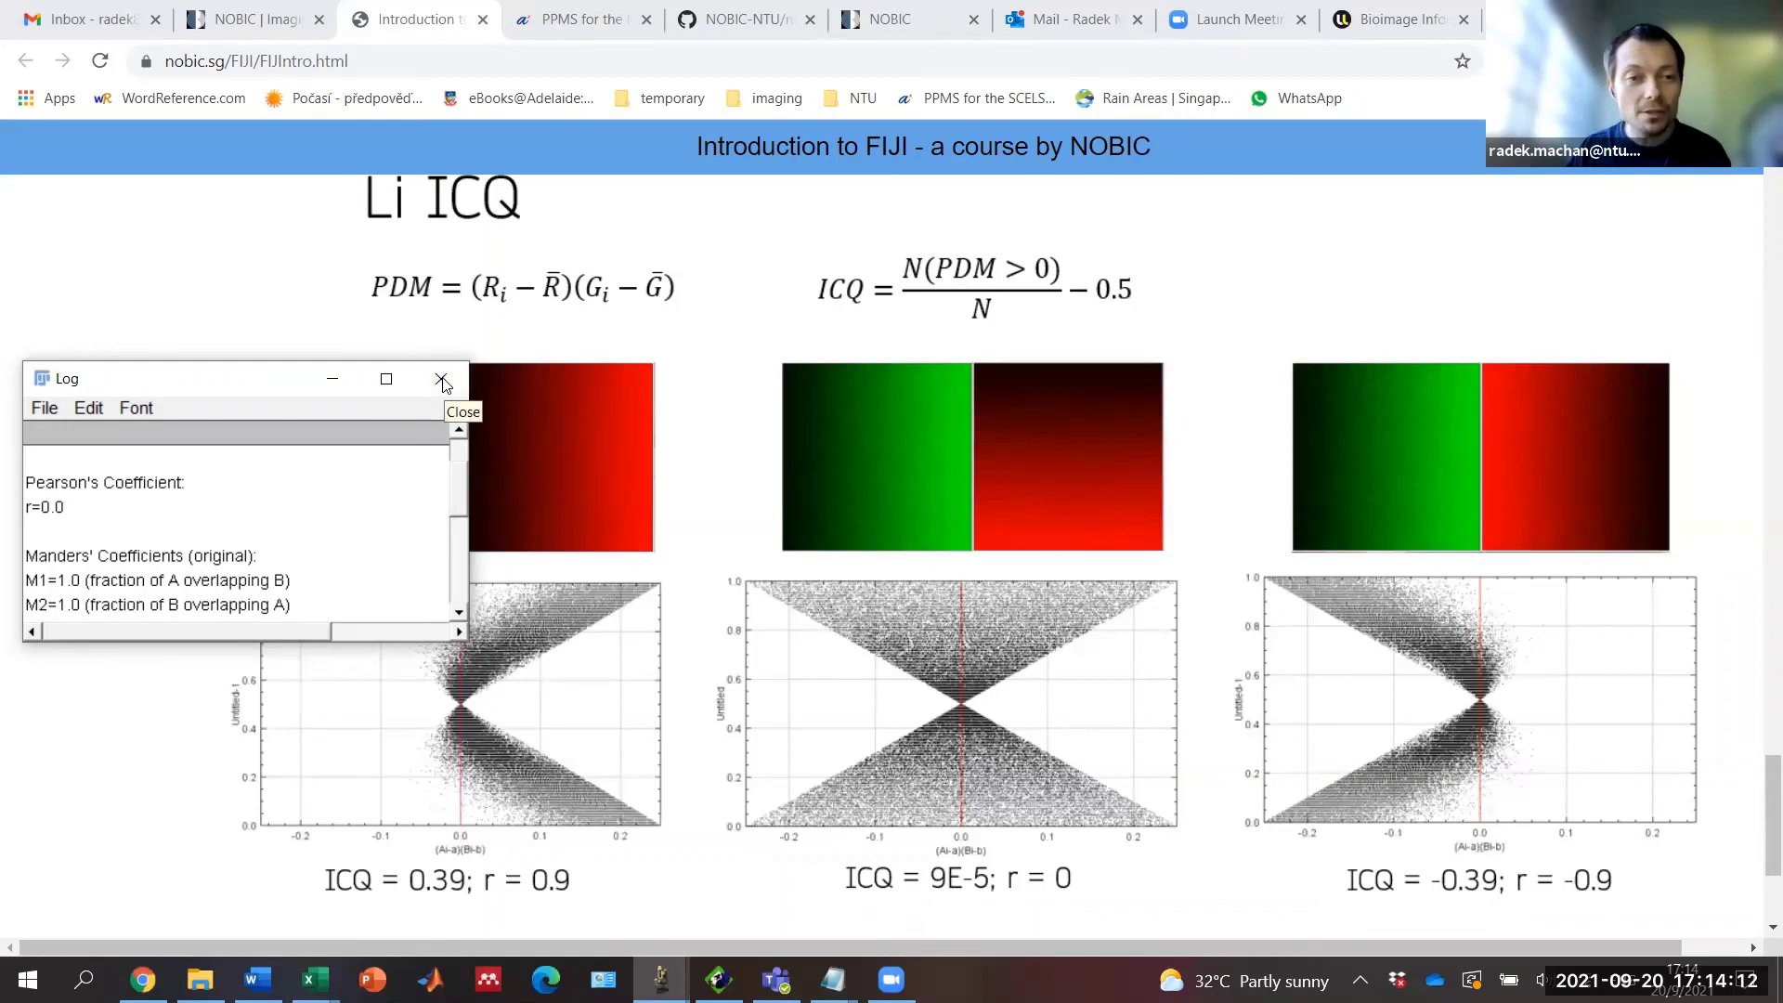